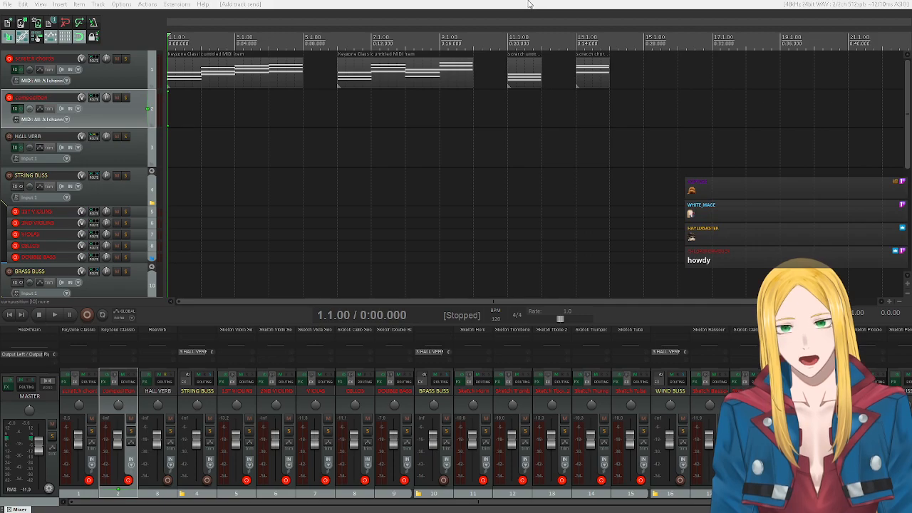
Disarm recording on the scratch chords and composition tracks and on all five string tracks, from 1ST VIOLINS to DOUBLE BASS.
{"action": "left_click", "coordinate": [88, 480]}
{"action": "left_click", "coordinate": [128, 480]}
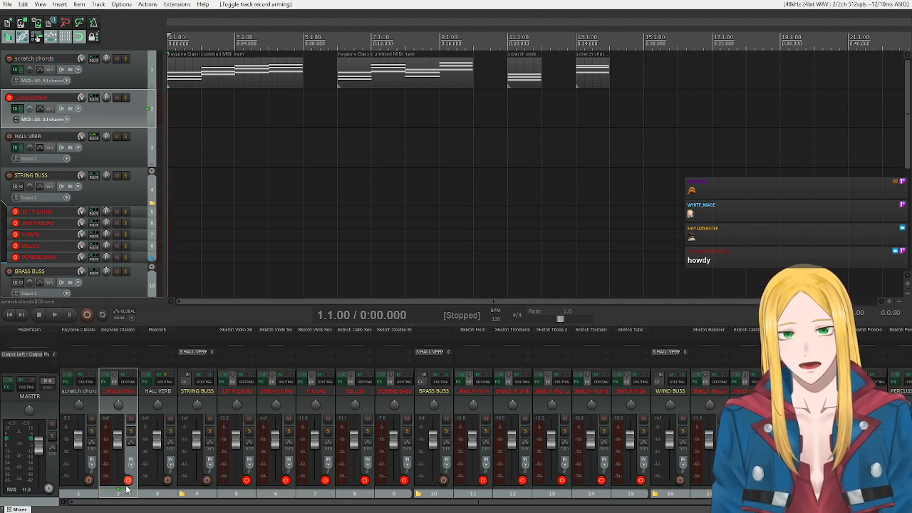
{"action": "left_click", "coordinate": [246, 480]}
{"action": "left_click", "coordinate": [285, 480]}
{"action": "left_click", "coordinate": [325, 480]}
{"action": "left_click", "coordinate": [364, 480]}
{"action": "left_click", "coordinate": [403, 480]}
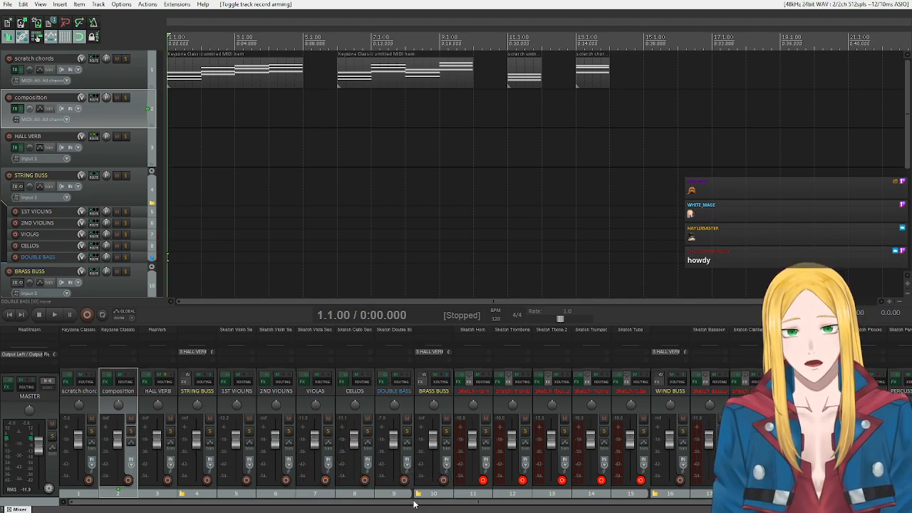
Disarm recording on all the brass tracks, Sketch Horn to Sketch Tuba, and on the wind tracks from Sketch Bassoon to Sketch Piccolo.
{"action": "left_click_drag", "start_coordinate": [413, 503], "coordinate": [448, 505]}
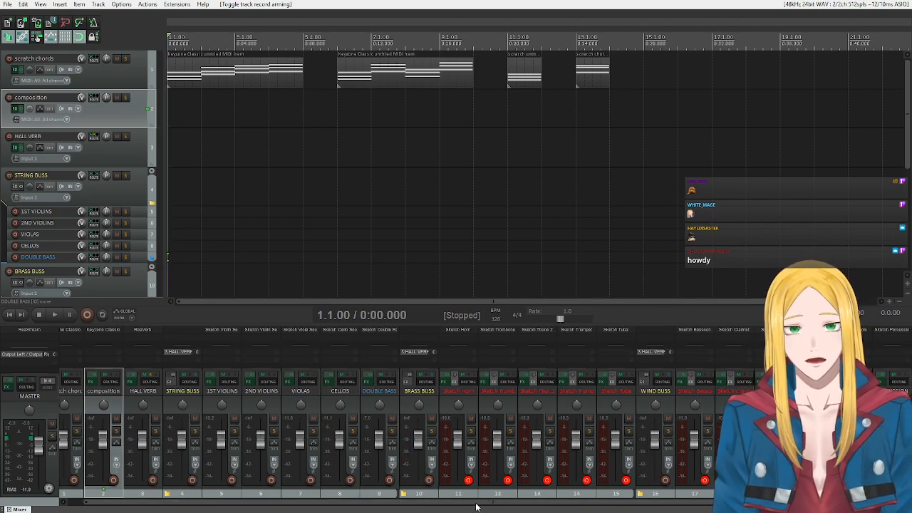
{"action": "left_click", "coordinate": [468, 480]}
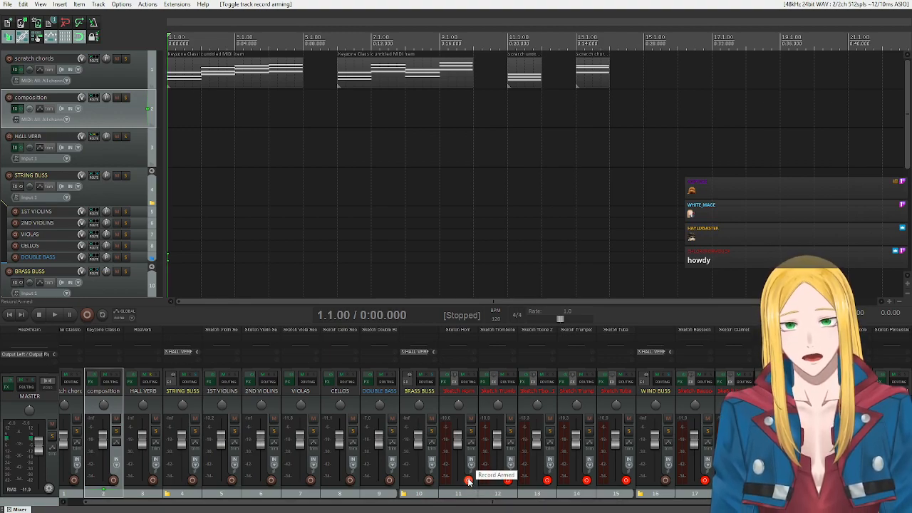
{"action": "left_click", "coordinate": [507, 480]}
{"action": "left_click", "coordinate": [547, 480]}
{"action": "left_click", "coordinate": [586, 480]}
{"action": "left_click", "coordinate": [625, 480]}
{"action": "left_click", "coordinate": [704, 480]}
{"action": "left_click", "coordinate": [743, 481]}
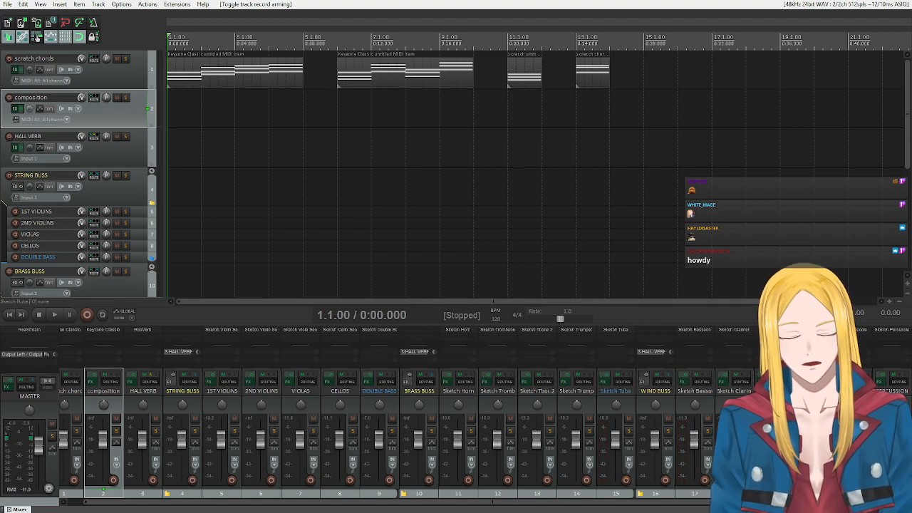
{"action": "left_click_drag", "start_coordinate": [755, 502], "coordinate": [389, 508]}
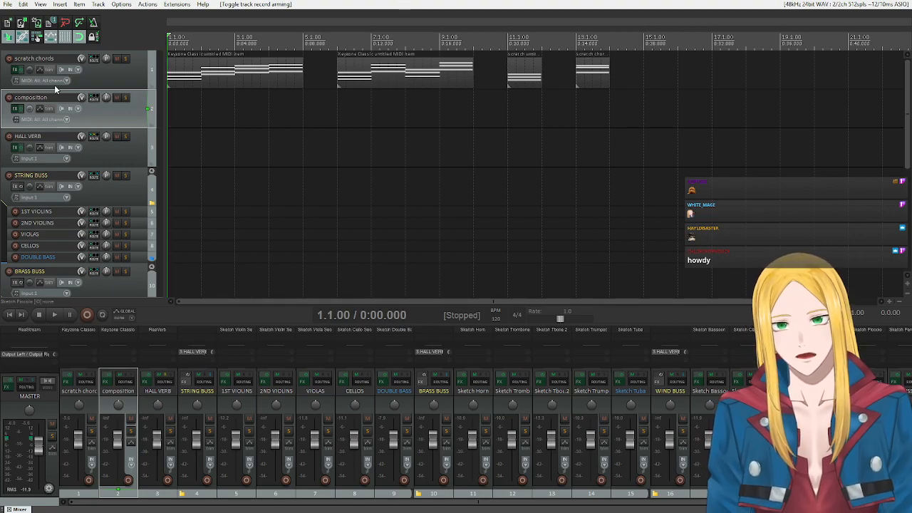
Review the track list from scratch chords through the string, brass and wind busses to PERCUSSION.
{"action": "scroll", "coordinate": [144, 113], "scroll_direction": "down", "scroll_amount": 5}
{"action": "scroll", "coordinate": [122, 164], "scroll_direction": "up", "scroll_amount": 3}
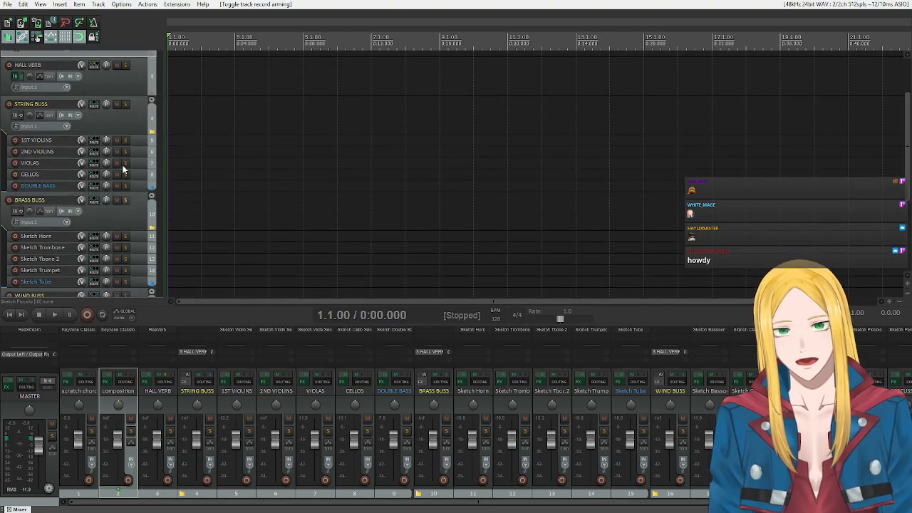
{"action": "scroll", "coordinate": [104, 165], "scroll_direction": "down", "scroll_amount": 4}
{"action": "scroll", "coordinate": [107, 196], "scroll_direction": "up", "scroll_amount": 4}
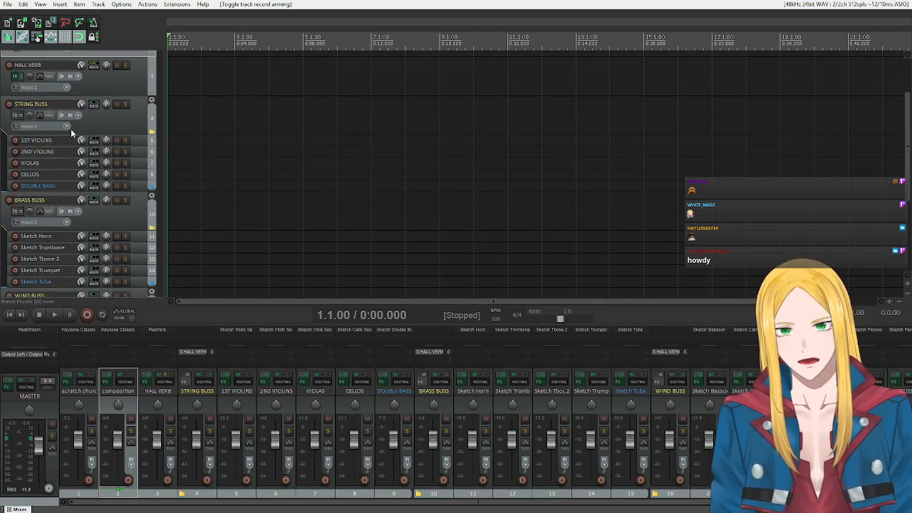
{"action": "scroll", "coordinate": [92, 138], "scroll_direction": "down", "scroll_amount": 3}
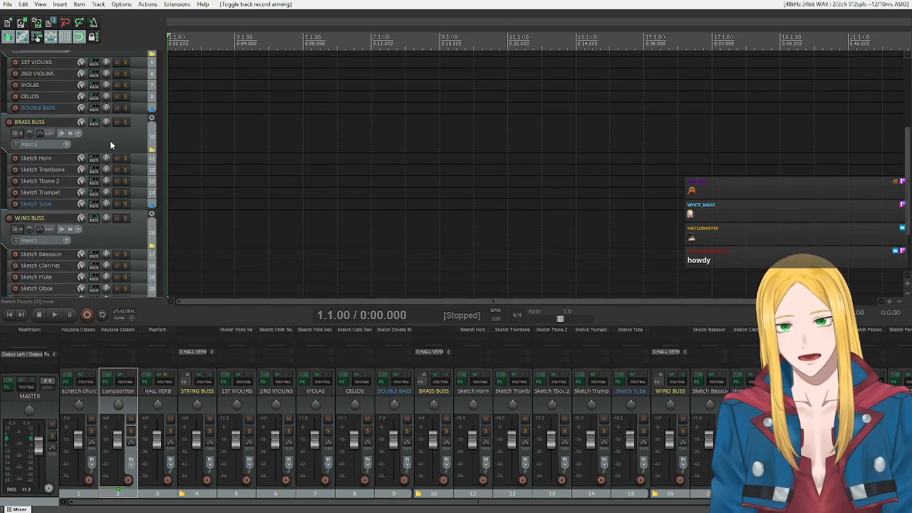
{"action": "scroll", "coordinate": [107, 213], "scroll_direction": "down", "scroll_amount": 3}
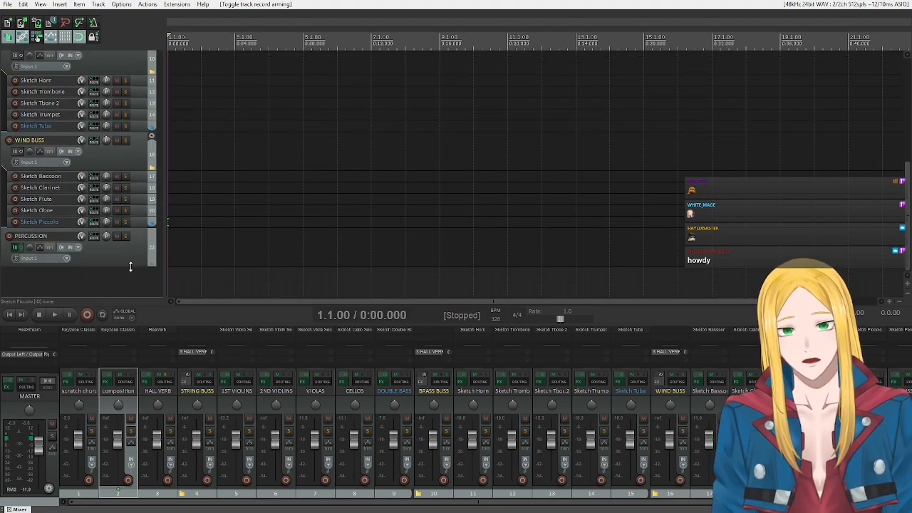
{"action": "scroll", "coordinate": [116, 249], "scroll_direction": "up", "scroll_amount": 8}
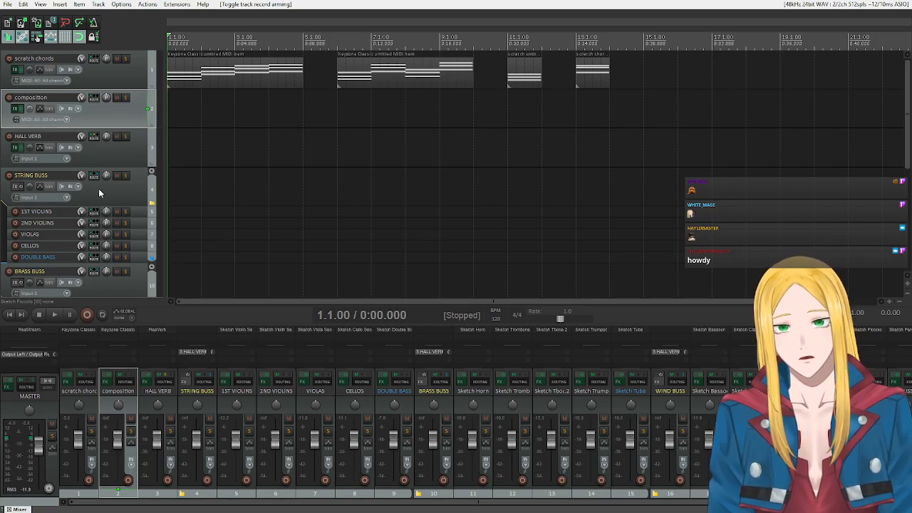
Enlarge the 1ST VIOLINS track and inspect its Sketch Violin Section instrument, closing the plugin and restoring the track height when done.
{"action": "left_click_drag", "start_coordinate": [138, 217], "coordinate": [139, 237]}
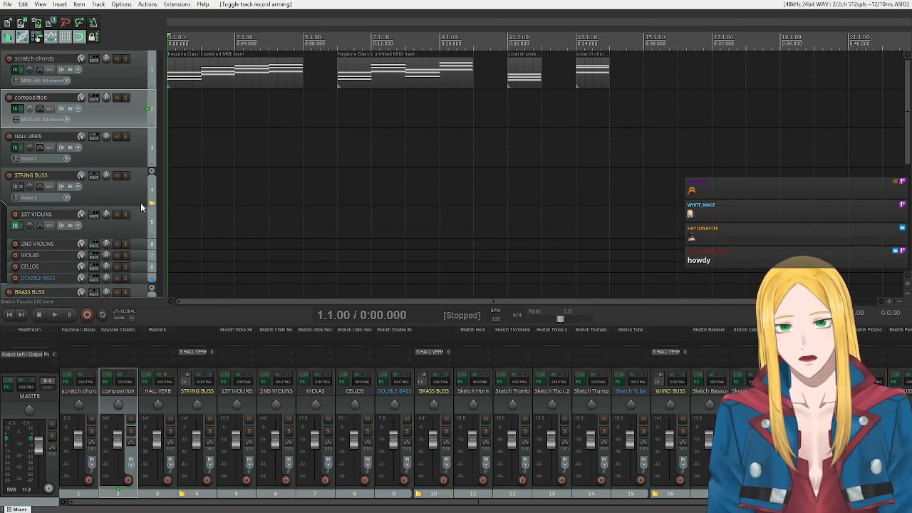
{"action": "left_click", "coordinate": [105, 215]}
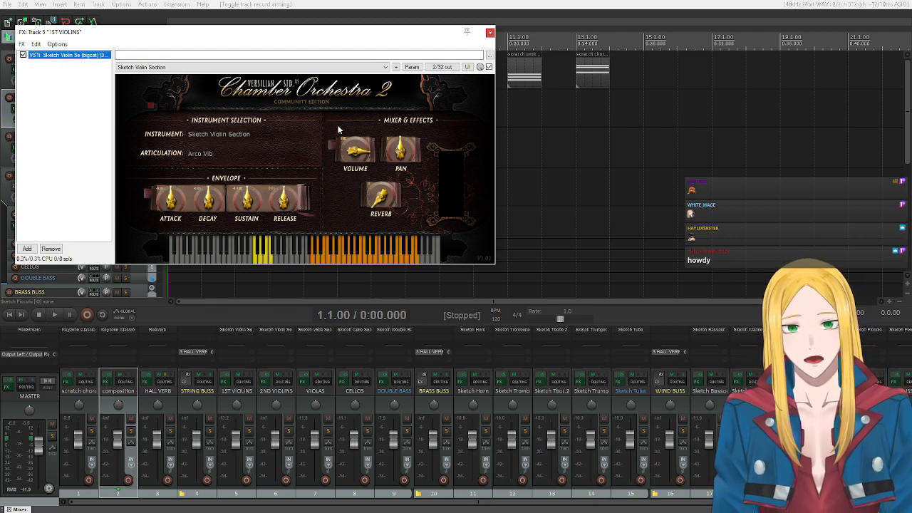
{"action": "left_click", "coordinate": [490, 33]}
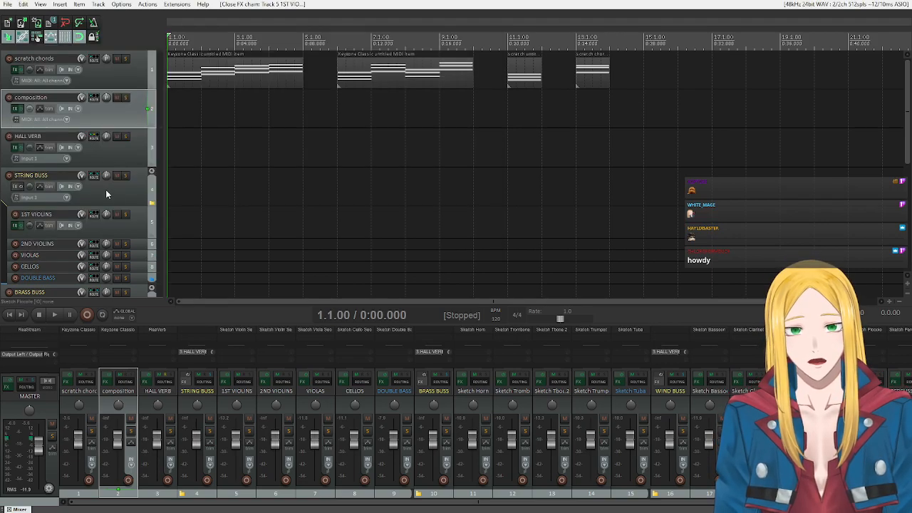
{"action": "left_click", "coordinate": [117, 235]}
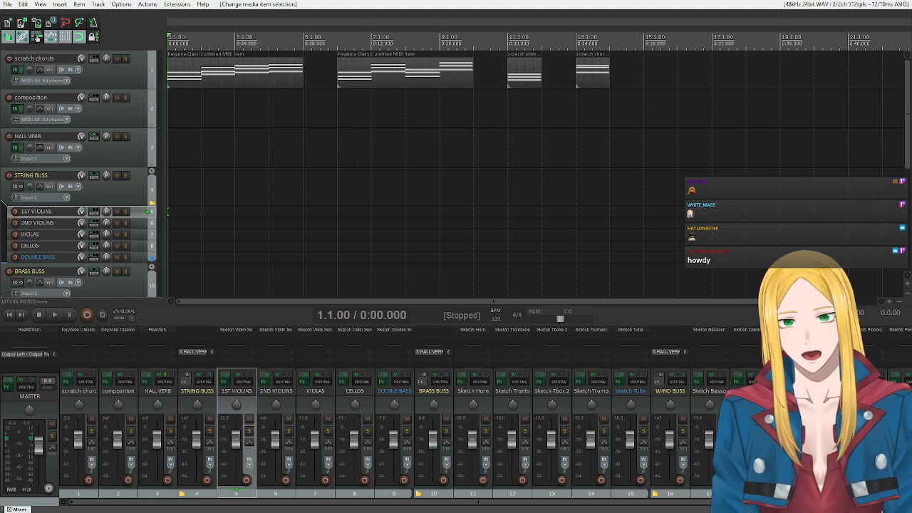
Open the first scratch chords MIDI item, enable key snap in Bb Natural minor, and move the editor over the arrangement.
{"action": "double_click", "coordinate": [168, 69]}
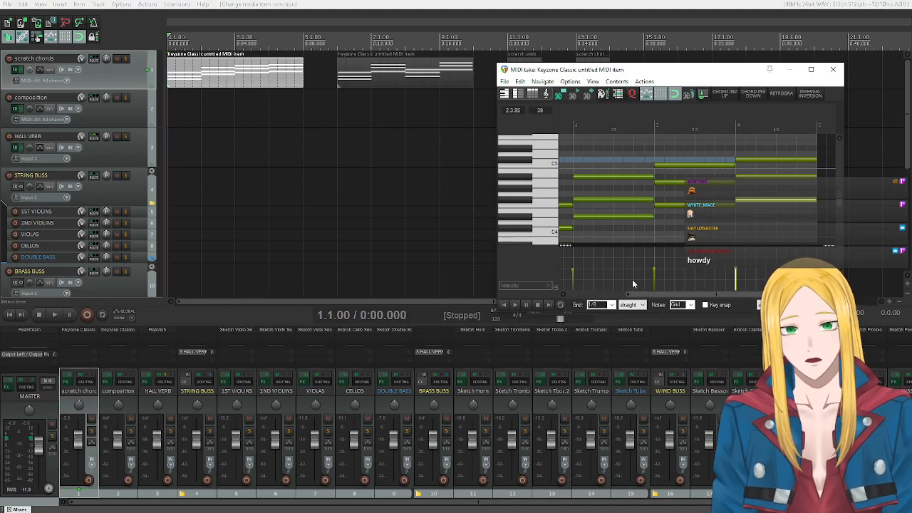
{"action": "left_click", "coordinate": [705, 304]}
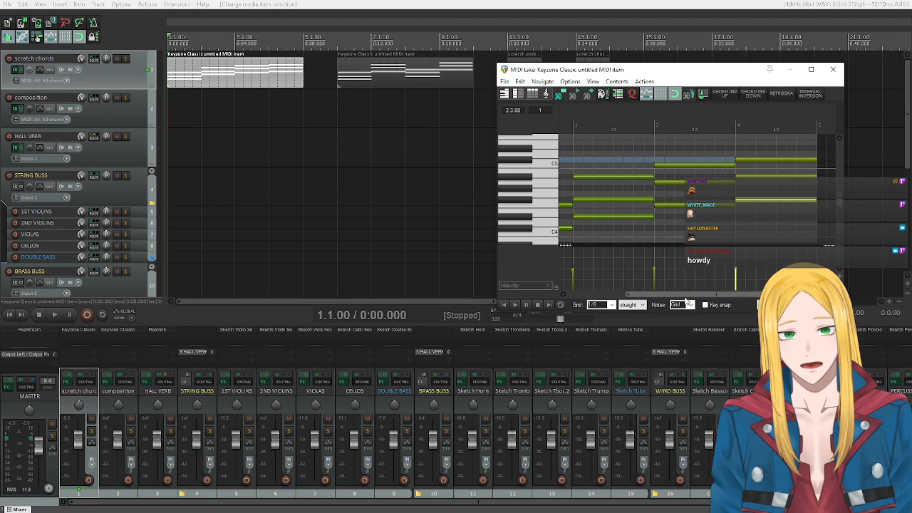
{"action": "left_click", "coordinate": [739, 305]}
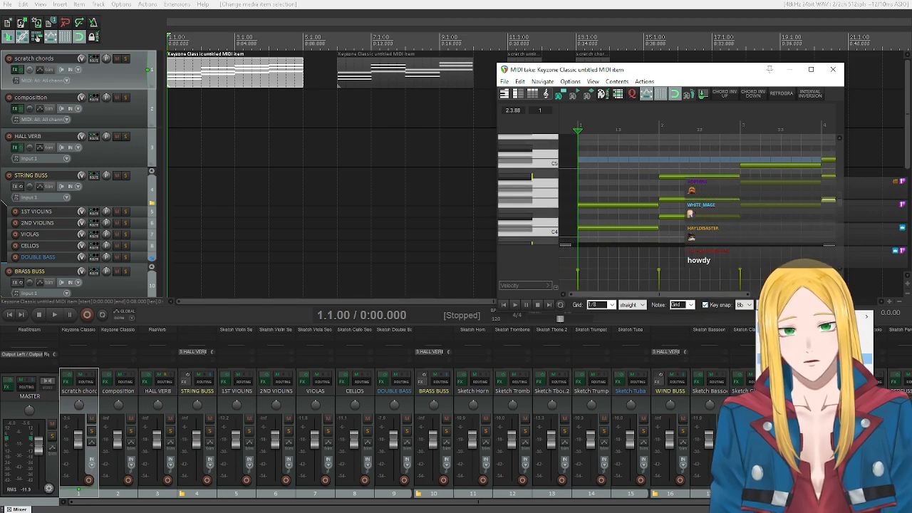
{"action": "left_click", "coordinate": [783, 336]}
{"action": "mouse_move", "coordinate": [582, 75]}
{"action": "left_mouse_down"}
{"action": "mouse_move", "coordinate": [533, 86]}
{"action": "mouse_move", "coordinate": [285, 91]}
{"action": "mouse_move", "coordinate": [298, 142]}
{"action": "left_mouse_up"}
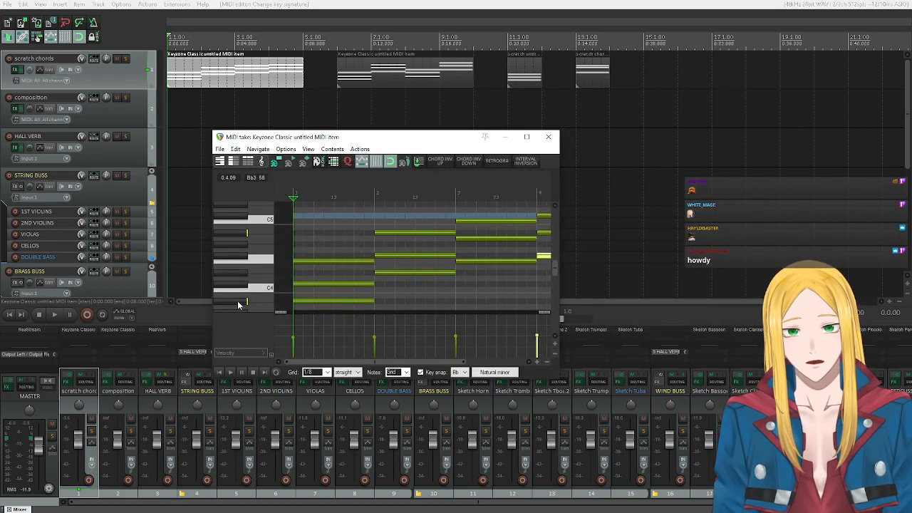
Audition the notes of the Bb natural minor scale on the piano roll keyboard and close the MIDI editor.
{"action": "left_click", "coordinate": [240, 301]}
{"action": "left_click", "coordinate": [236, 285]}
{"action": "left_click_drag", "start_coordinate": [232, 302], "coordinate": [235, 238]}
{"action": "left_click_drag", "start_coordinate": [233, 302], "coordinate": [236, 254]}
{"action": "left_click", "coordinate": [235, 237]}
{"action": "left_click", "coordinate": [235, 236]}
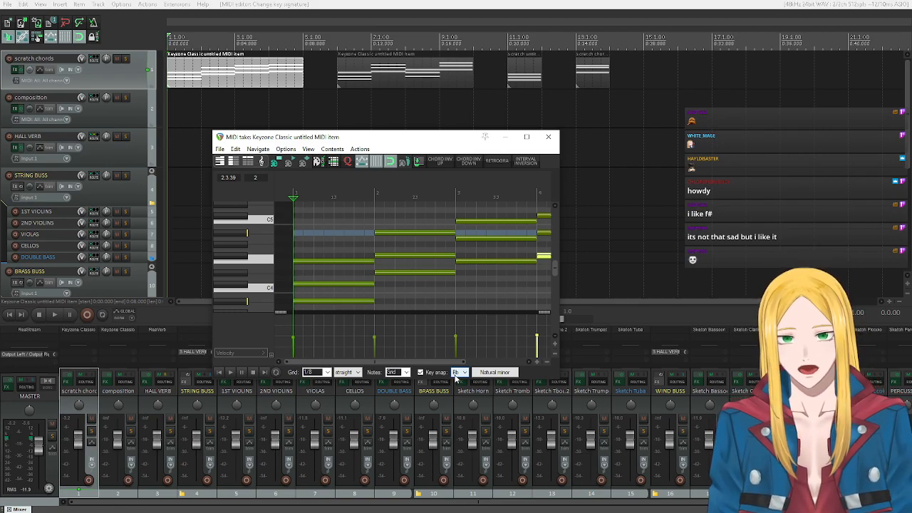
{"action": "left_click", "coordinate": [242, 302]}
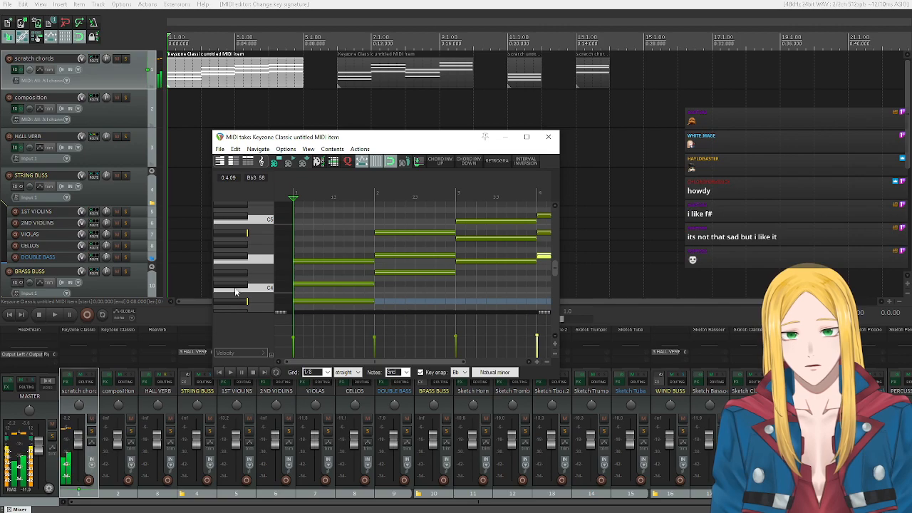
{"action": "left_click", "coordinate": [234, 289]}
{"action": "left_click", "coordinate": [232, 298]}
{"action": "left_click", "coordinate": [231, 271]}
{"action": "left_click_drag", "start_coordinate": [231, 269], "coordinate": [235, 243]}
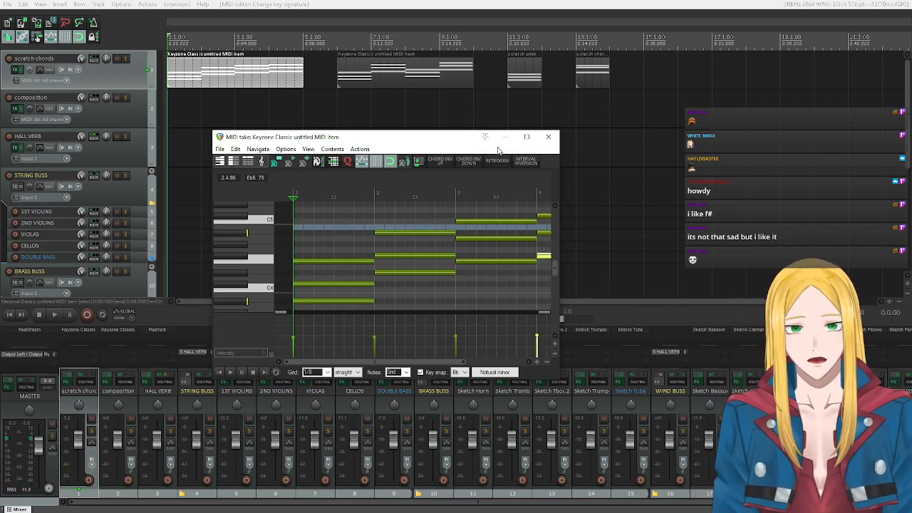
{"action": "left_click", "coordinate": [546, 138]}
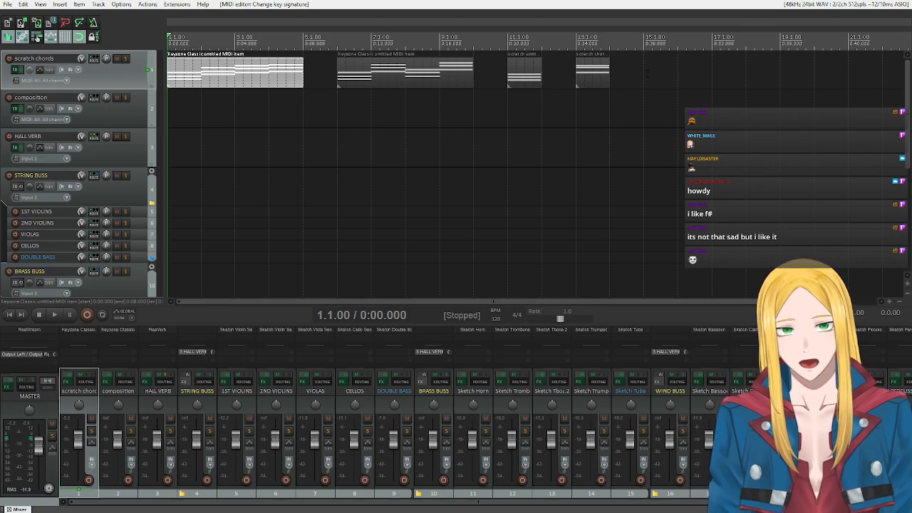
Reopen the first scratch chords MIDI item, listen to its chord progression twice, and close the editor.
{"action": "double_click", "coordinate": [176, 75]}
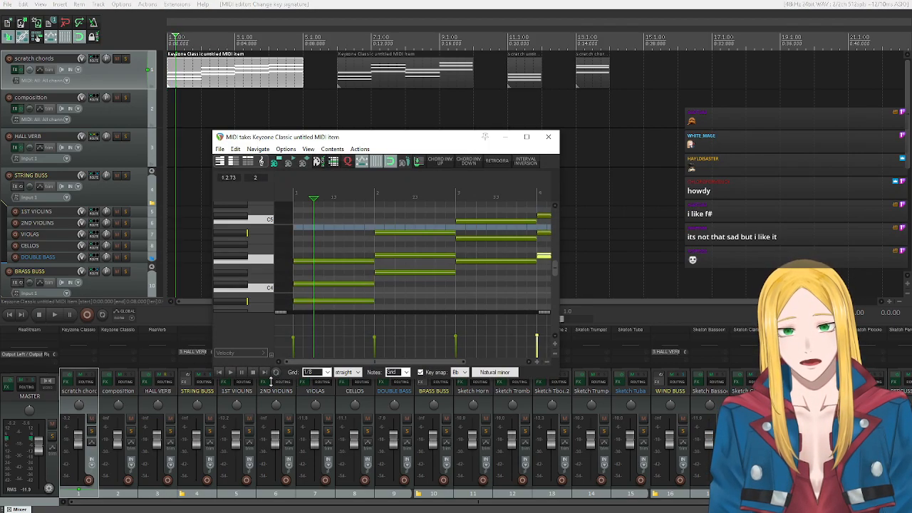
{"action": "left_click", "coordinate": [230, 371]}
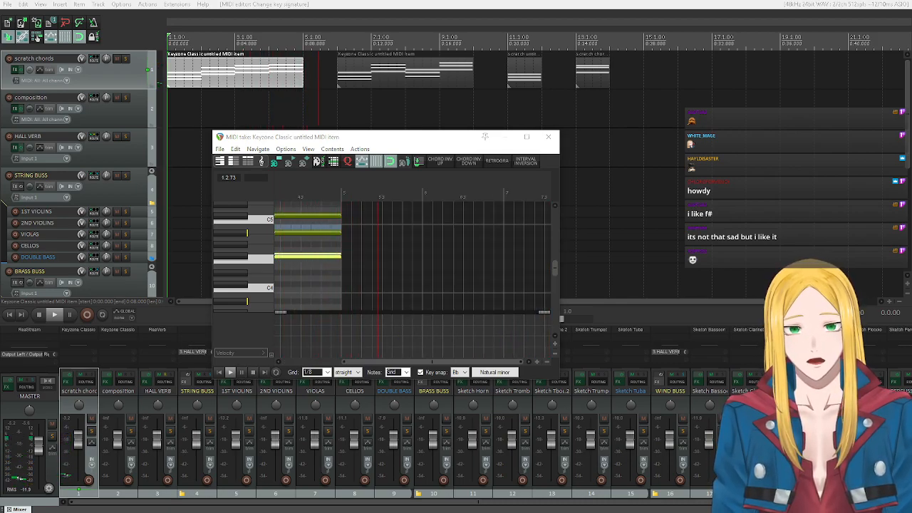
{"action": "left_click", "coordinate": [221, 371]}
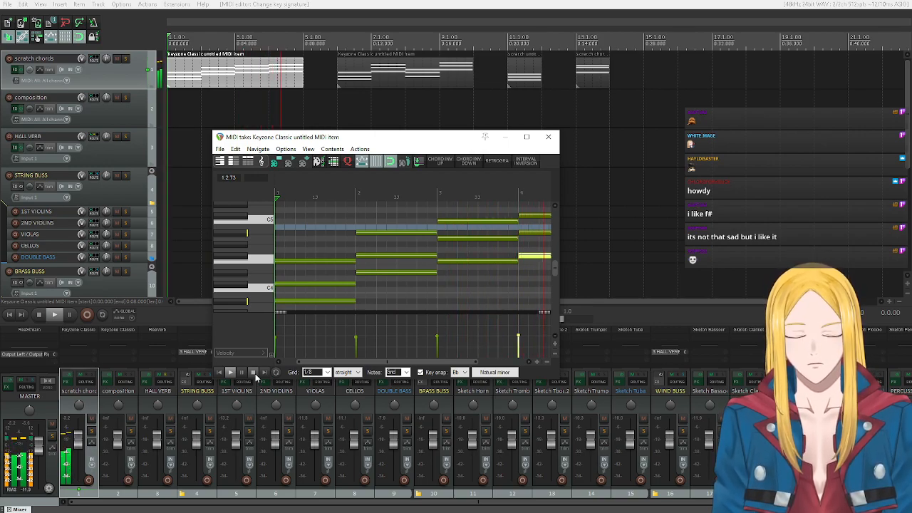
{"action": "left_click", "coordinate": [253, 373]}
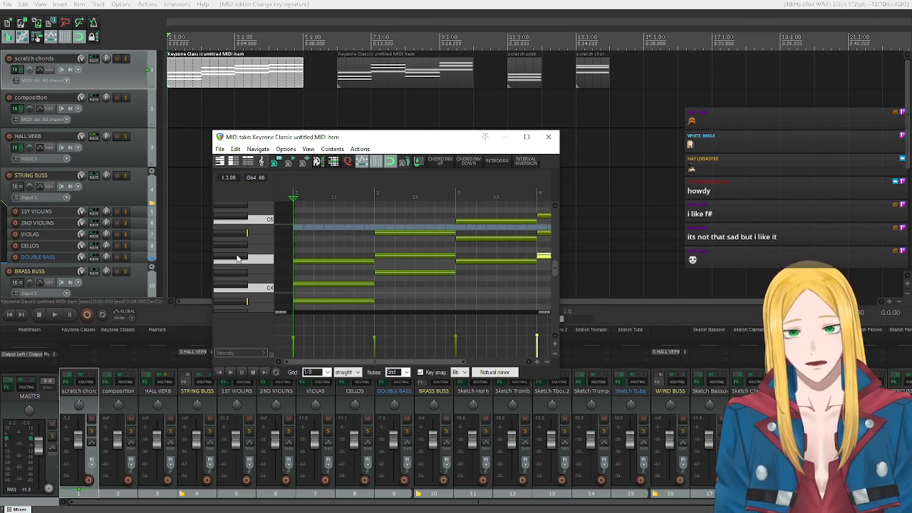
{"action": "left_click", "coordinate": [548, 138]}
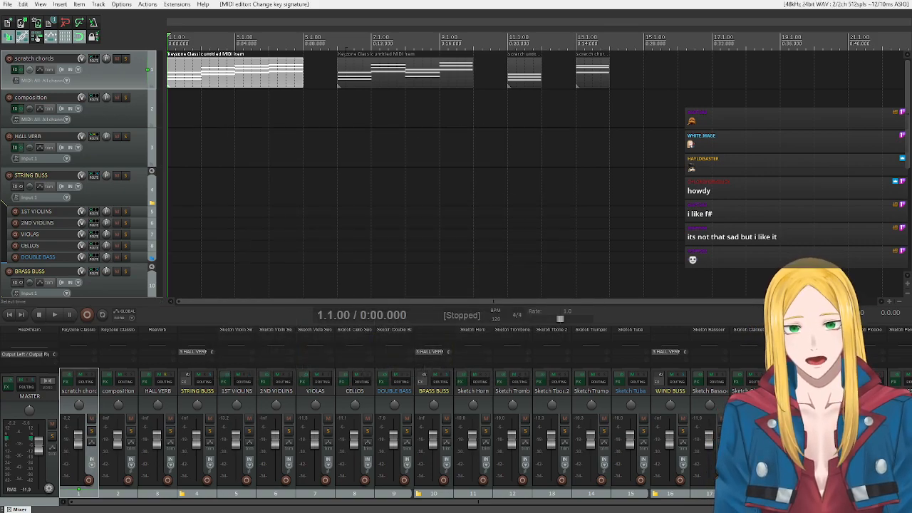
Place the edit cursor at 6.1.00, open the second scratch chords MIDI item, and listen to its chord progression.
{"action": "left_click", "coordinate": [338, 47]}
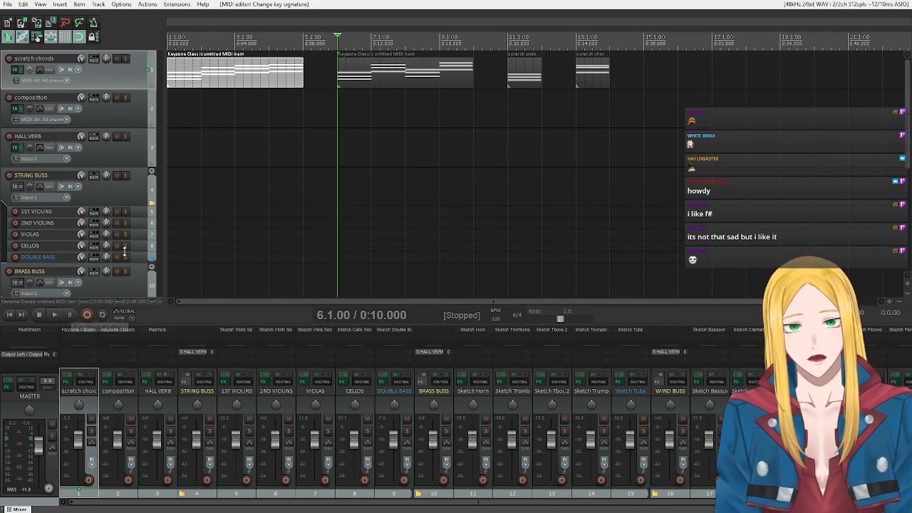
{"action": "double_click", "coordinate": [344, 81]}
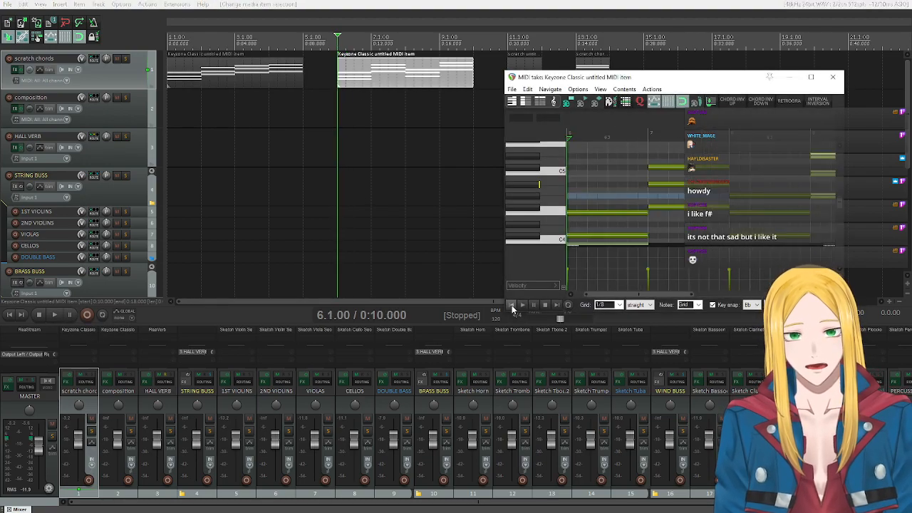
{"action": "left_click", "coordinate": [522, 305]}
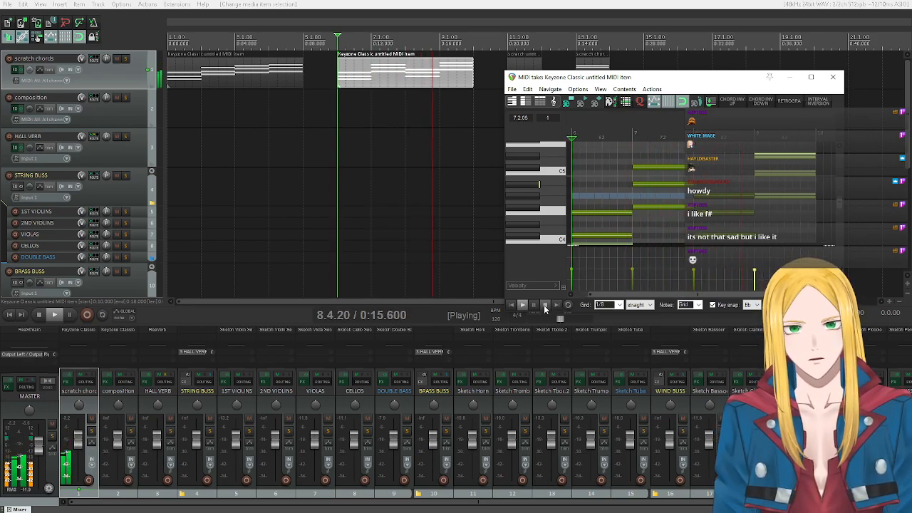
{"action": "left_click", "coordinate": [522, 305]}
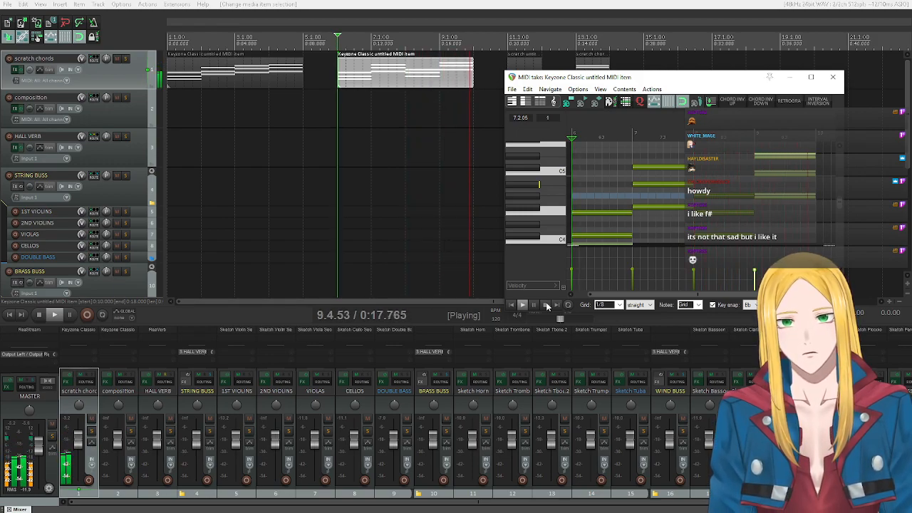
{"action": "left_click", "coordinate": [544, 305]}
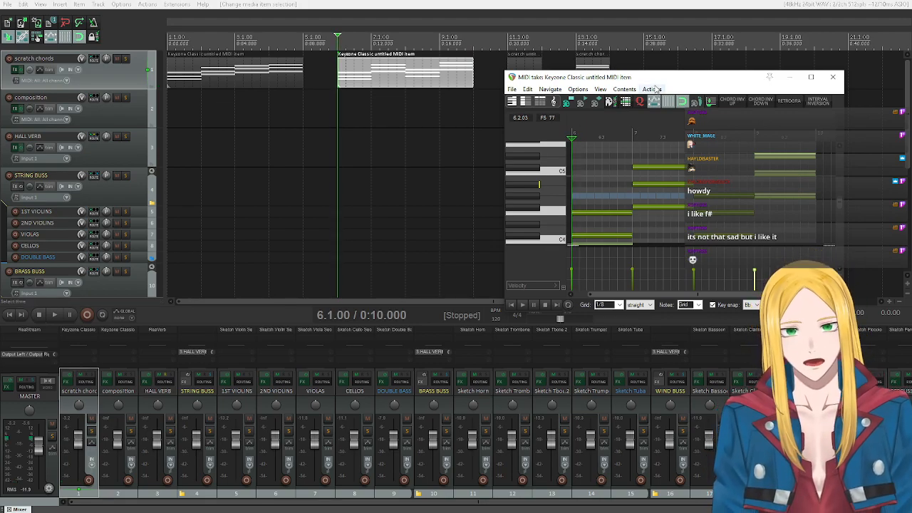
Move the MIDI editor over the arrangement, audition individual chord notes on the piano roll keyboard, and close the editor.
{"action": "left_click_drag", "start_coordinate": [686, 77], "coordinate": [498, 121]}
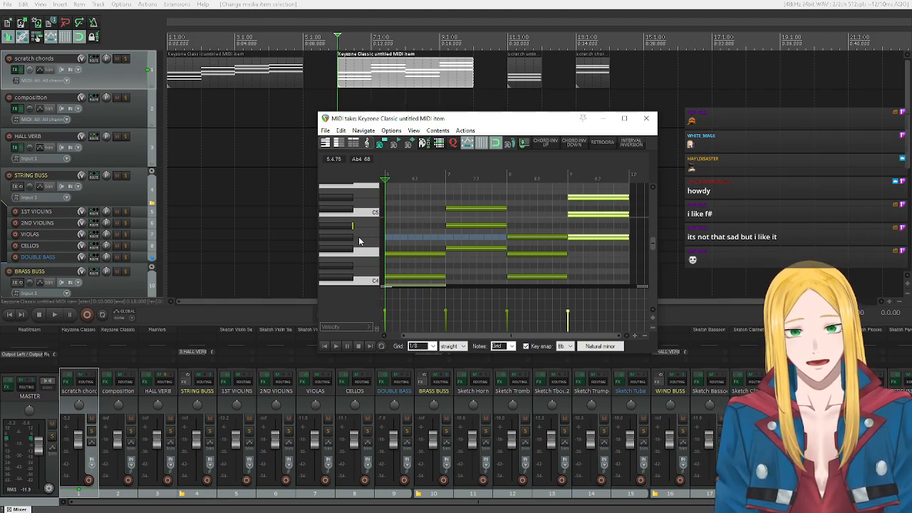
{"action": "scroll", "coordinate": [359, 241], "scroll_direction": "down", "scroll_amount": 2}
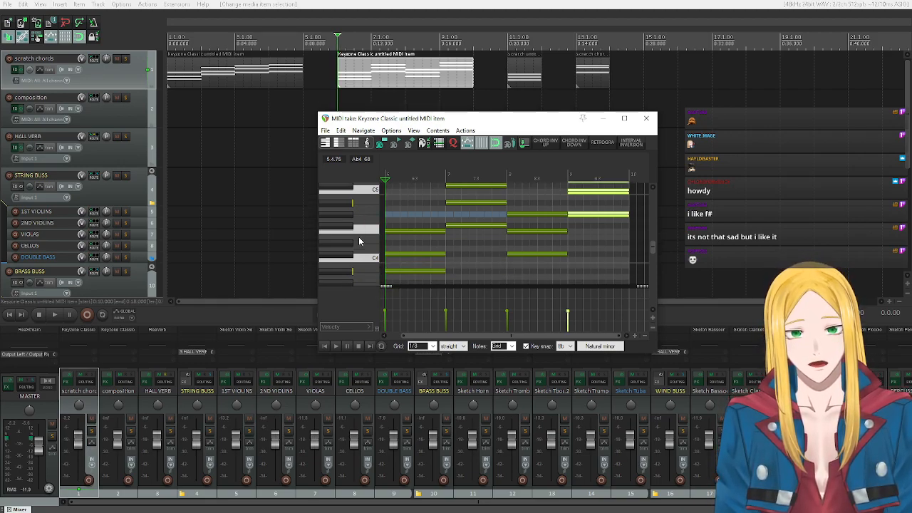
{"action": "left_click", "coordinate": [342, 275]}
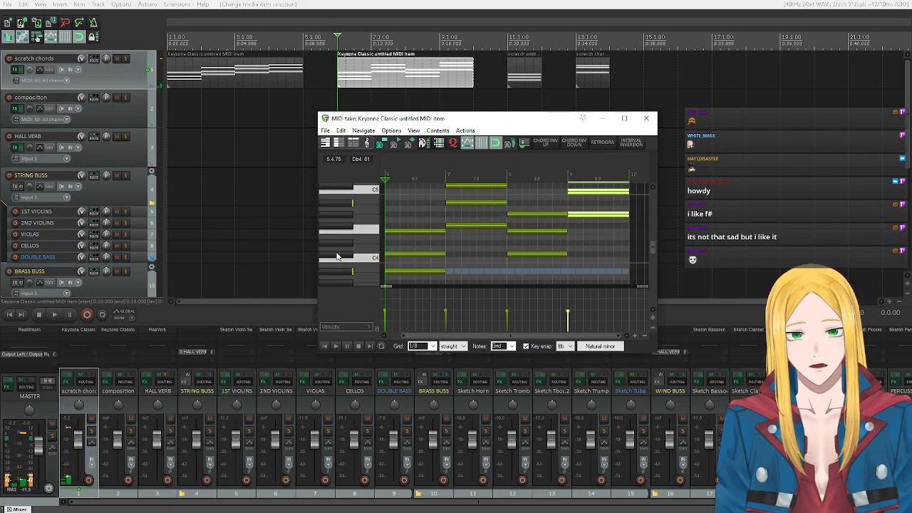
{"action": "left_click", "coordinate": [340, 230]}
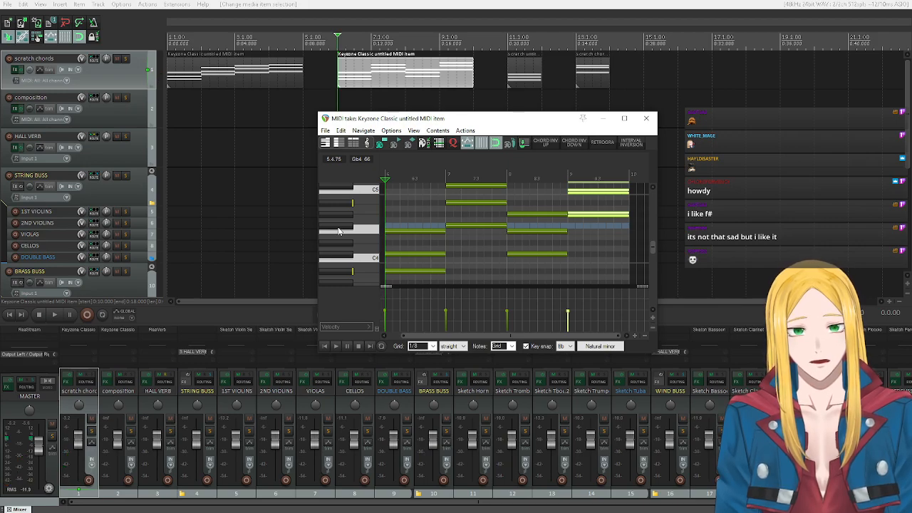
{"action": "left_click", "coordinate": [346, 259]}
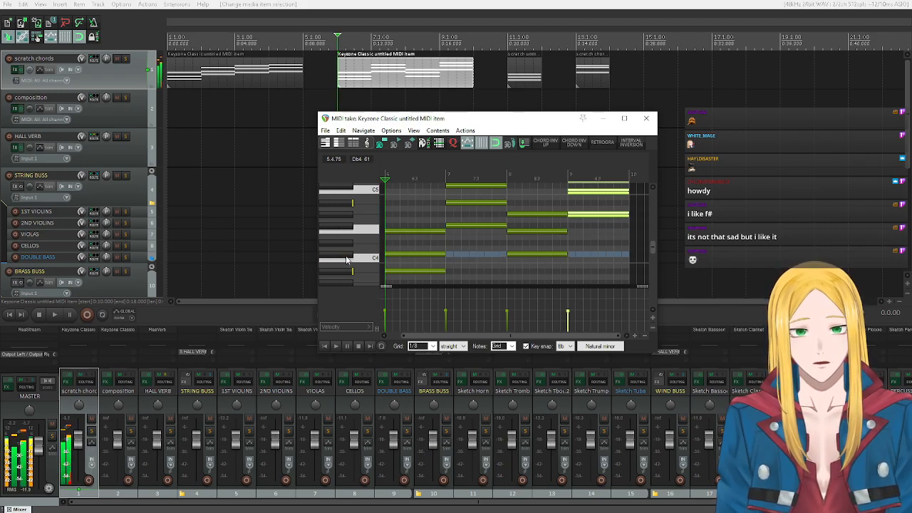
{"action": "scroll", "coordinate": [347, 259], "scroll_direction": "up", "scroll_amount": 2}
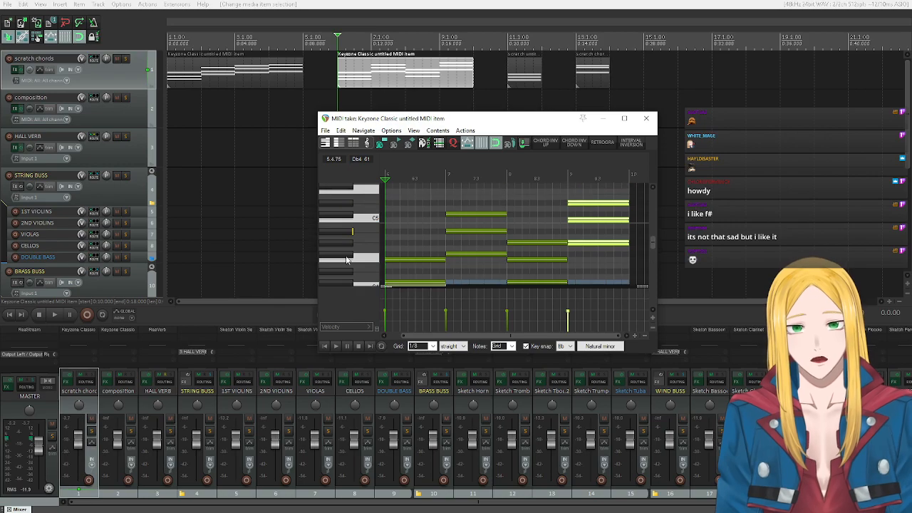
{"action": "left_click", "coordinate": [347, 246]}
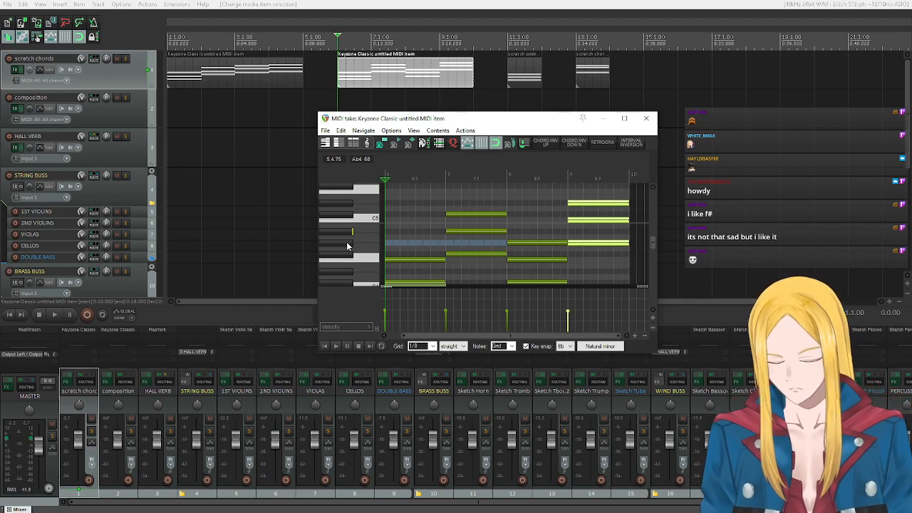
{"action": "scroll", "coordinate": [356, 240], "scroll_direction": "down", "scroll_amount": 3}
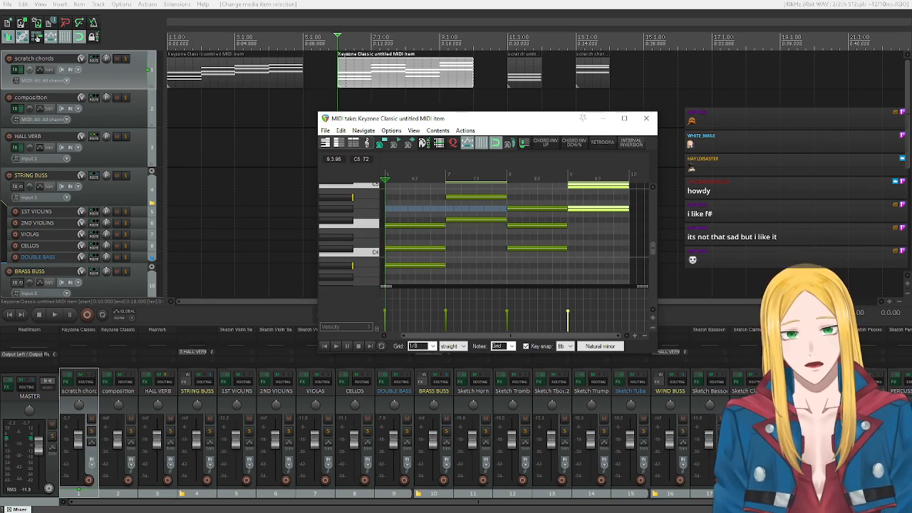
{"action": "left_click", "coordinate": [646, 118]}
Place the edit cursor at 11.1.00, set a one-bar time selection over the third scratch chords item, and listen to its chord.
{"action": "left_click", "coordinate": [515, 44]}
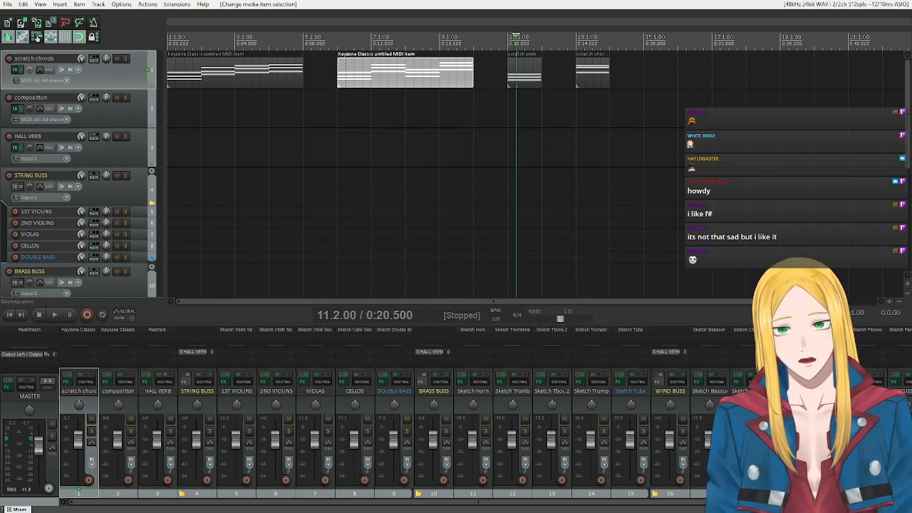
{"action": "left_click", "coordinate": [508, 43]}
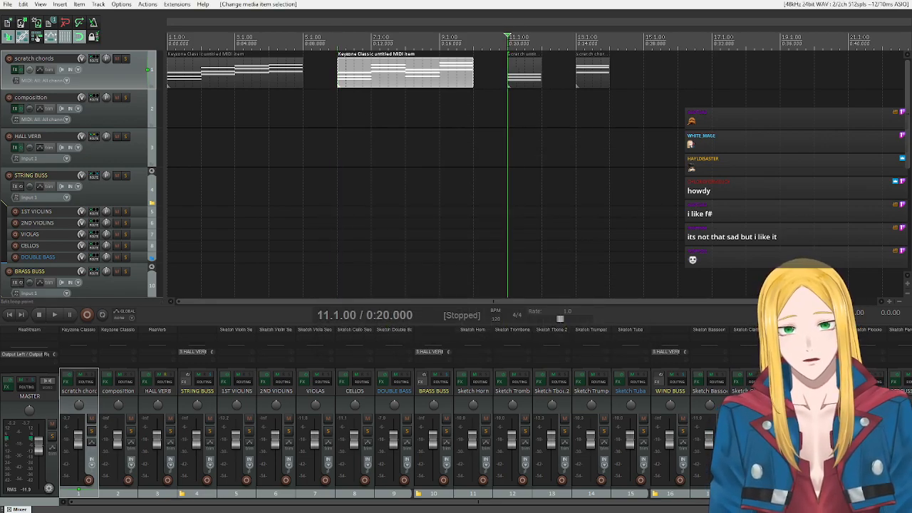
{"action": "left_click", "coordinate": [56, 315]}
{"action": "left_click", "coordinate": [44, 313]}
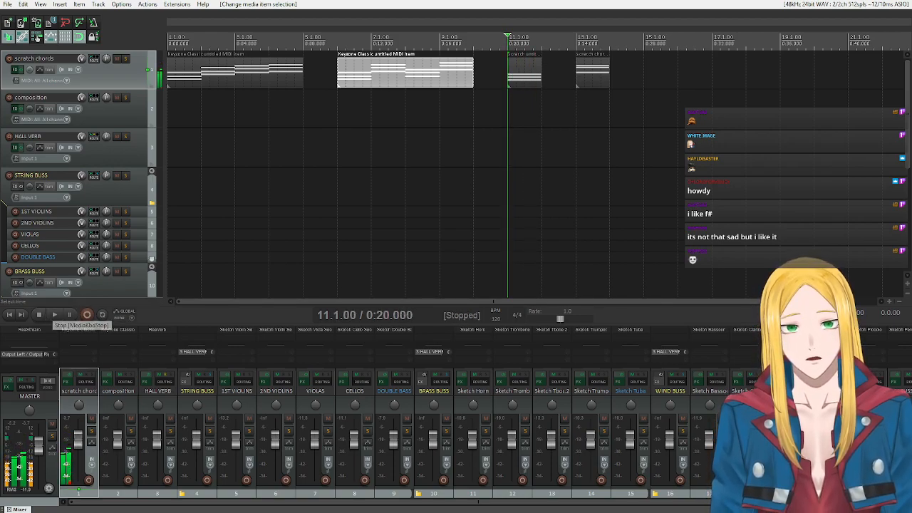
{"action": "left_click_drag", "start_coordinate": [508, 41], "coordinate": [541, 41]}
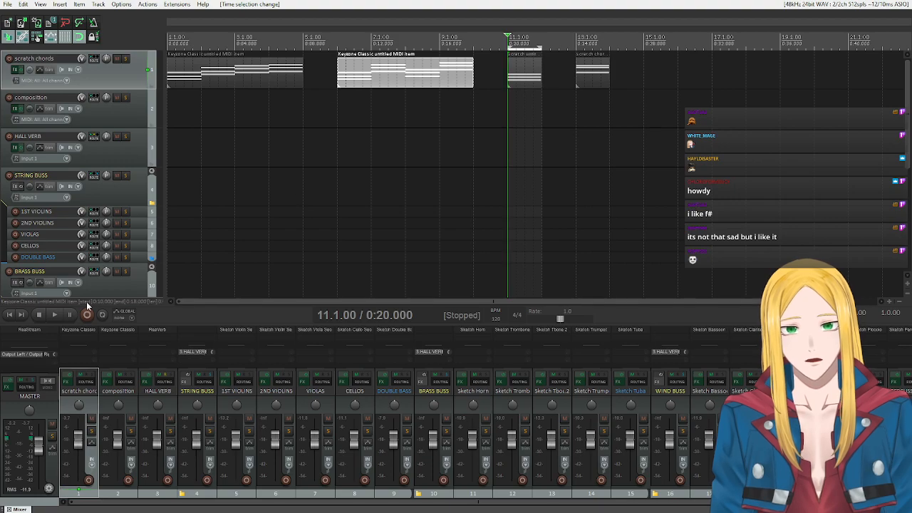
{"action": "left_click", "coordinate": [56, 315]}
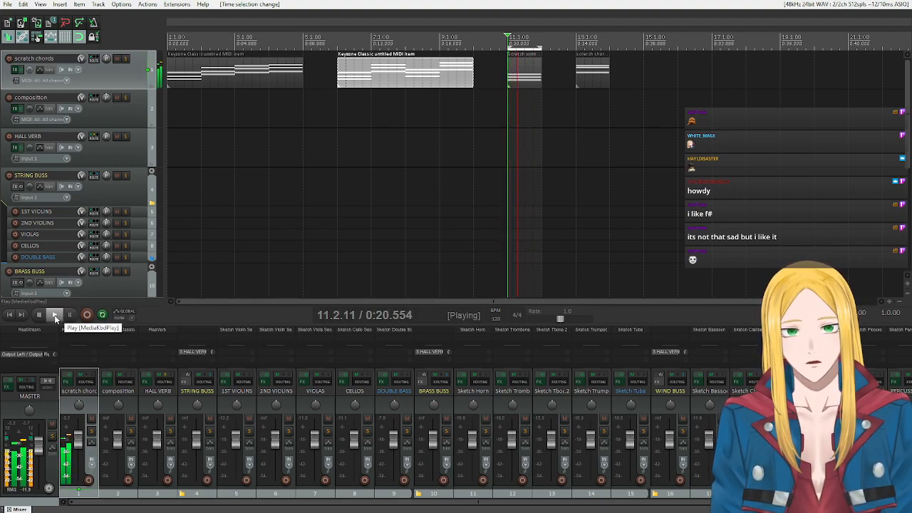
{"action": "left_click", "coordinate": [39, 314]}
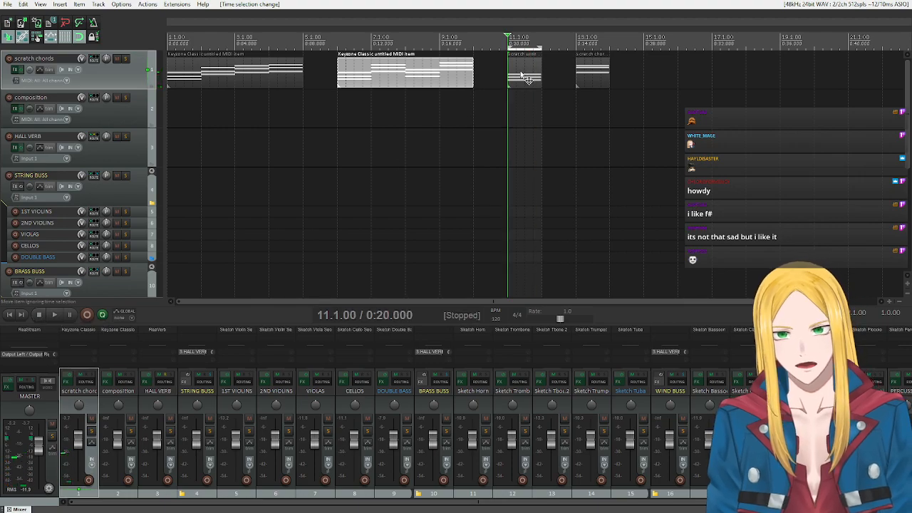
Open the third scratch chords item, compare Bb3 and A3 on the piano roll keyboard, play the chord, and close the editor.
{"action": "double_click", "coordinate": [524, 79]}
{"action": "left_click", "coordinate": [512, 306]}
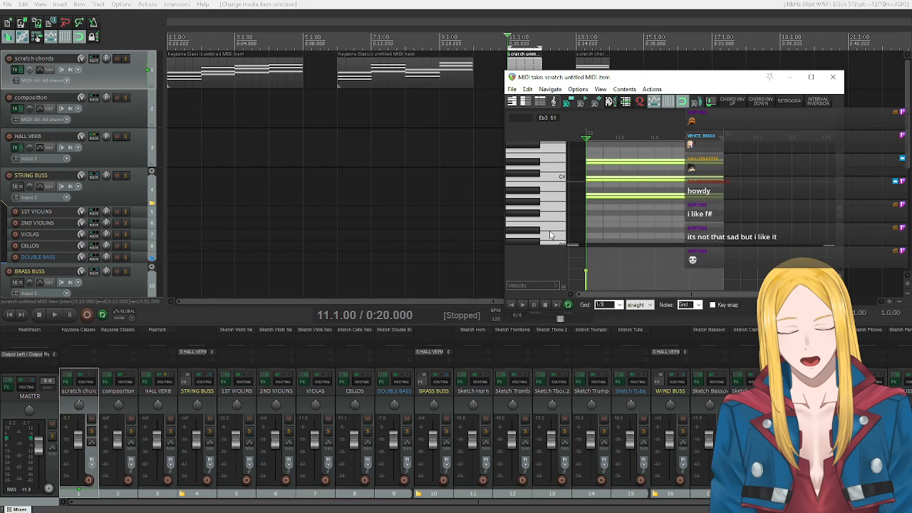
{"action": "left_click", "coordinate": [538, 194]}
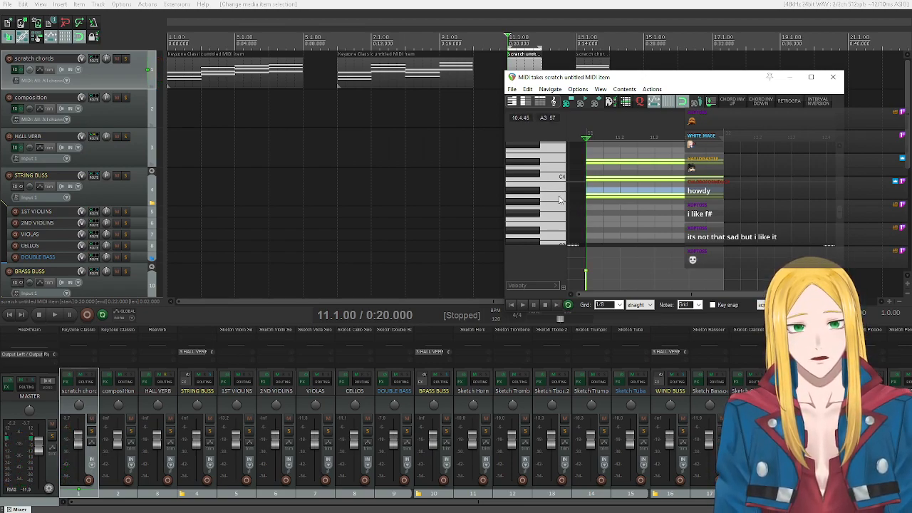
{"action": "left_click", "coordinate": [519, 193]}
{"action": "left_click", "coordinate": [518, 192]}
{"action": "left_click", "coordinate": [524, 192]}
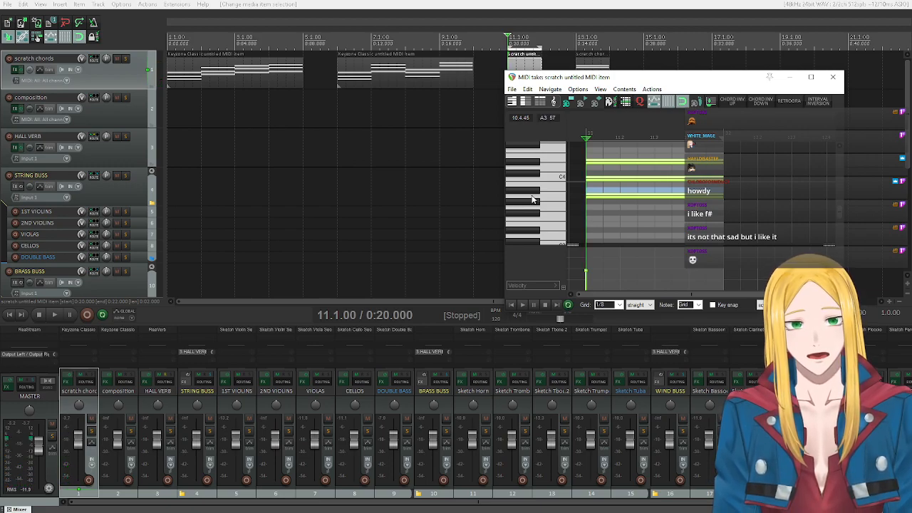
{"action": "left_click", "coordinate": [531, 197]}
{"action": "left_click", "coordinate": [532, 196]}
{"action": "left_click", "coordinate": [525, 304]}
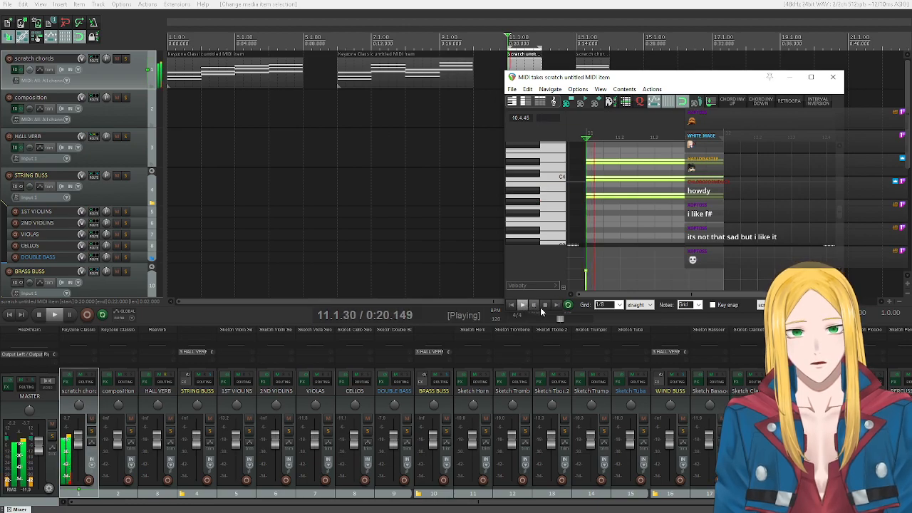
{"action": "left_click", "coordinate": [544, 306]}
{"action": "left_click", "coordinate": [833, 76]}
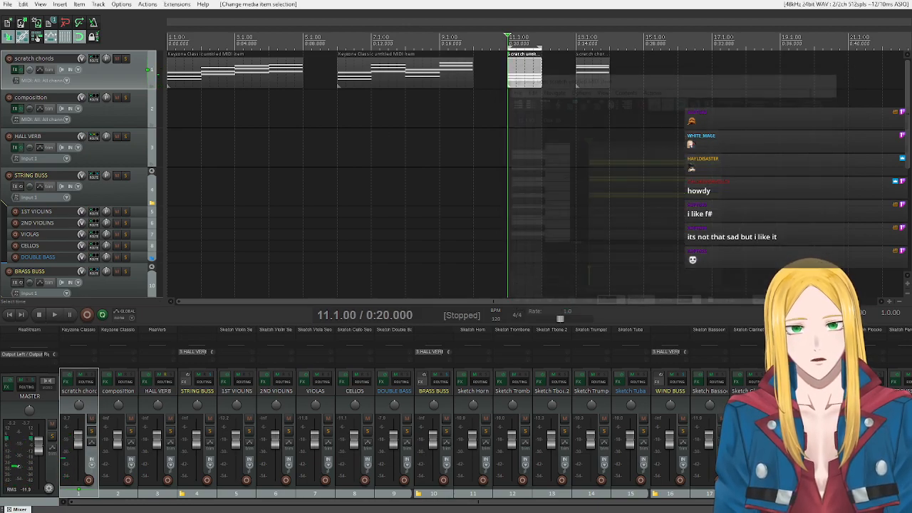
Copy the second item's first chord and the third scratch chords item back to back onto the composition track from bar 6.
{"action": "left_click_drag", "start_coordinate": [339, 65], "coordinate": [355, 104]}
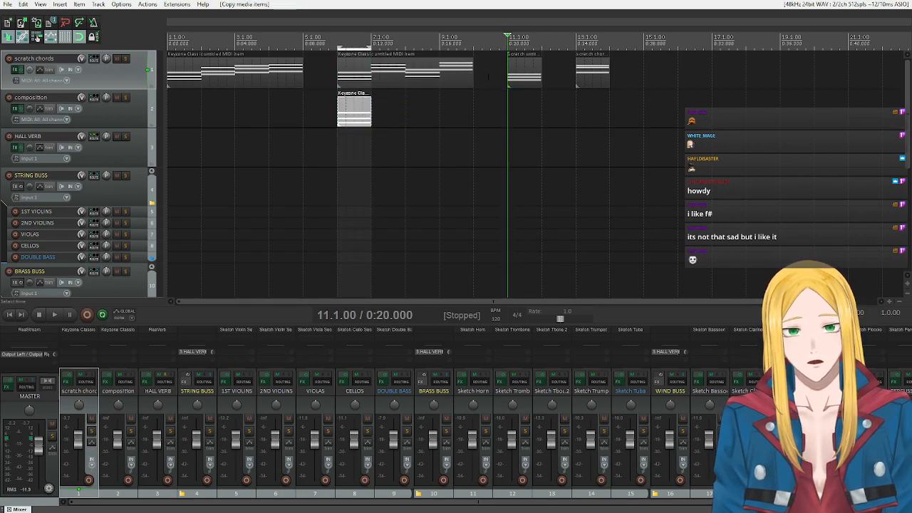
{"action": "mouse_move", "coordinate": [524, 71]}
{"action": "left_mouse_down"}
{"action": "mouse_move", "coordinate": [428, 124]}
{"action": "mouse_move", "coordinate": [385, 126]}
{"action": "left_mouse_up"}
{"action": "left_click_drag", "start_coordinate": [238, 180], "coordinate": [180, 137]}
{"action": "key", "text": "Delete"}
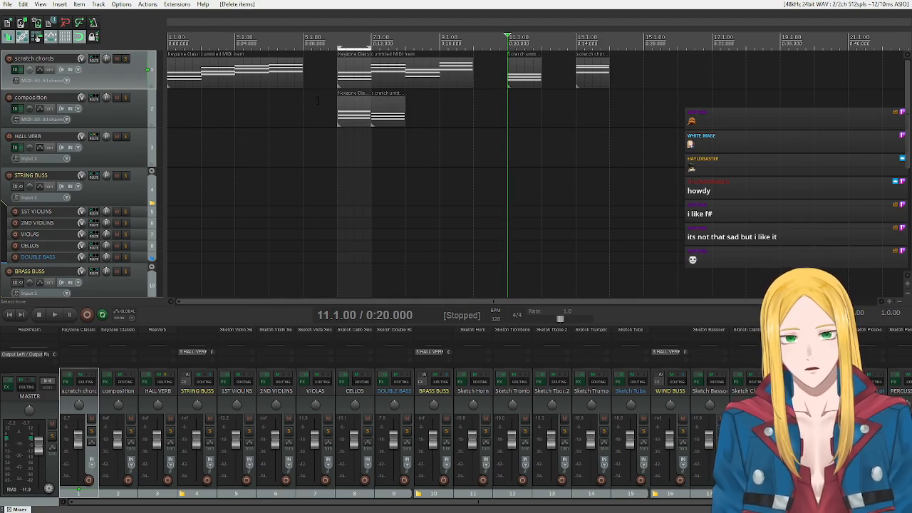
Mute the scratch chords track, set a time selection over the two copied chords at bars 6 and 7, and listen to them.
{"action": "left_click", "coordinate": [117, 58]}
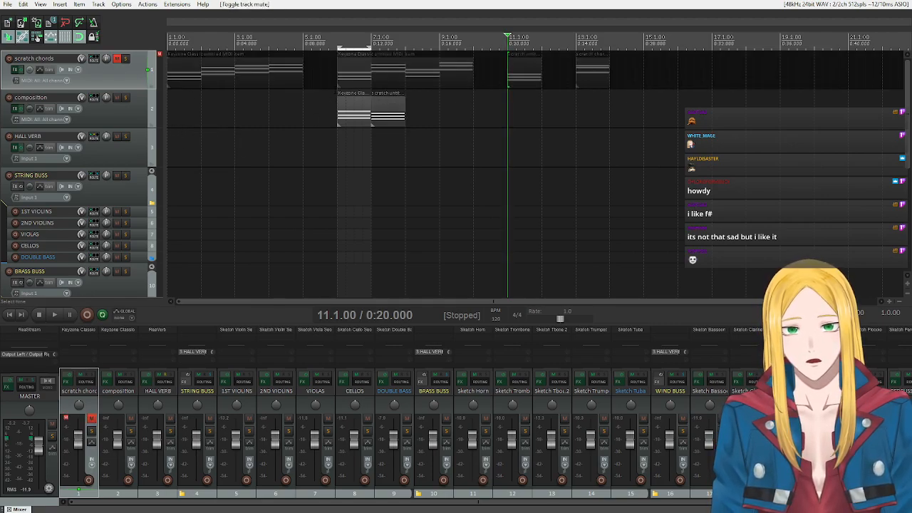
{"action": "left_click", "coordinate": [346, 107]}
{"action": "left_click", "coordinate": [370, 47]}
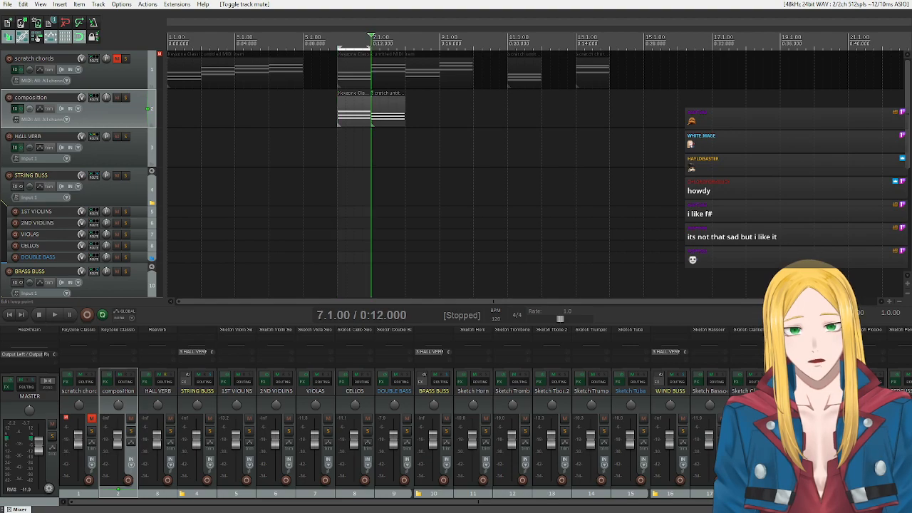
{"action": "left_click_drag", "start_coordinate": [371, 47], "coordinate": [404, 50]}
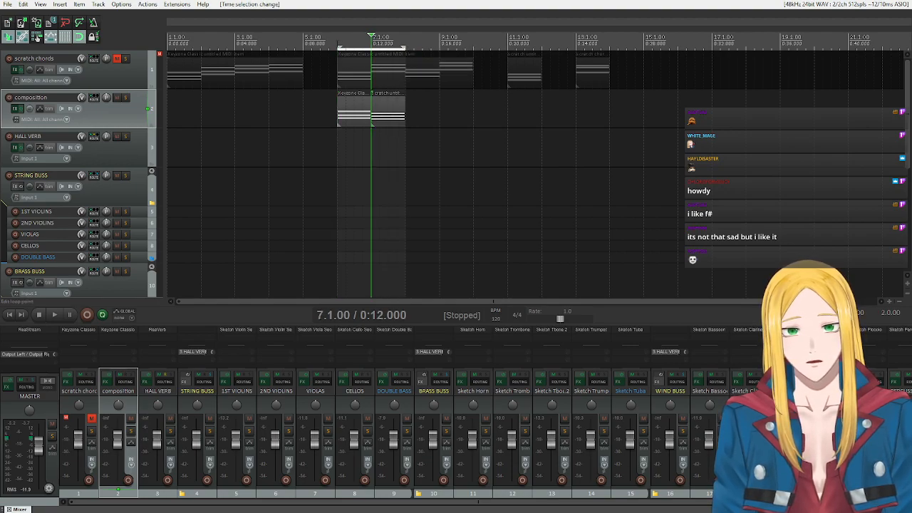
{"action": "key", "text": "space"}
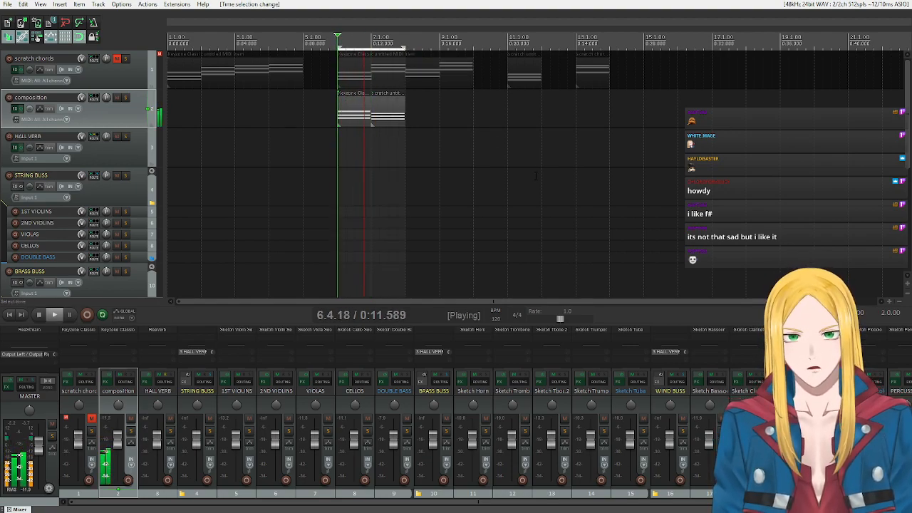
{"action": "left_click", "coordinate": [39, 314]}
Swap the order of the two chords on the composition track, fit the time selection to both, and listen to them.
{"action": "left_click_drag", "start_coordinate": [367, 97], "coordinate": [354, 116]}
{"action": "left_click", "coordinate": [387, 114], "text": "ctrl"}
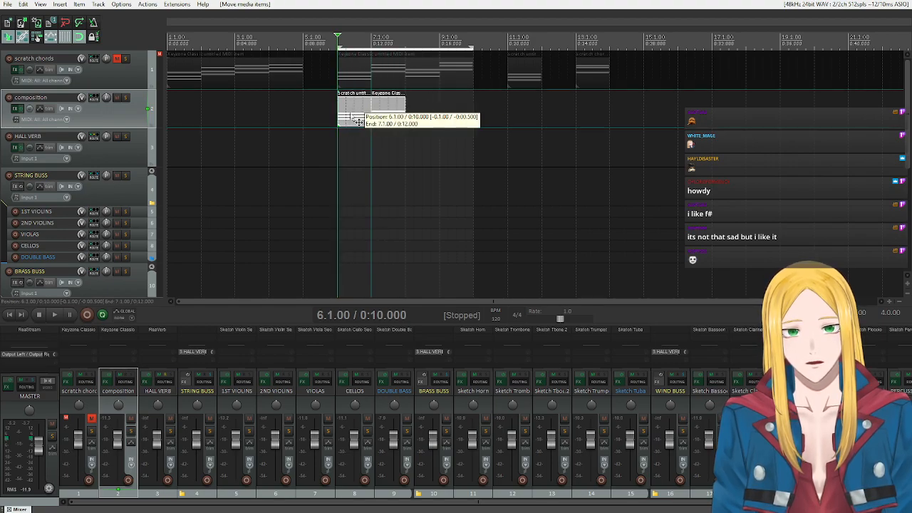
{"action": "left_click_drag", "start_coordinate": [473, 48], "coordinate": [406, 50]}
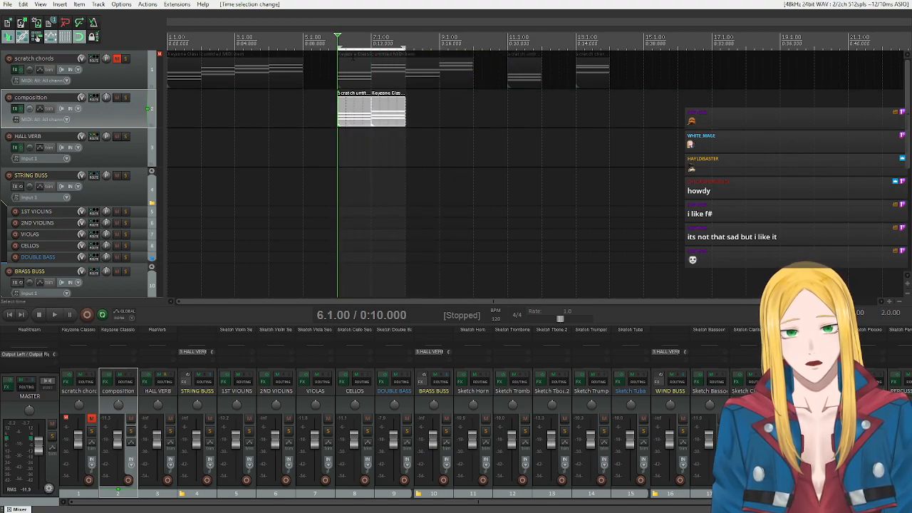
{"action": "left_click", "coordinate": [53, 317]}
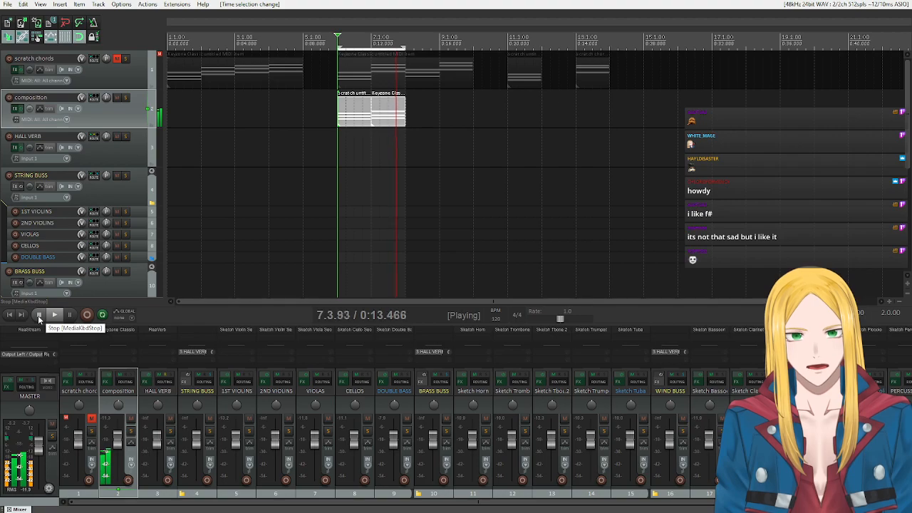
{"action": "left_click", "coordinate": [39, 317]}
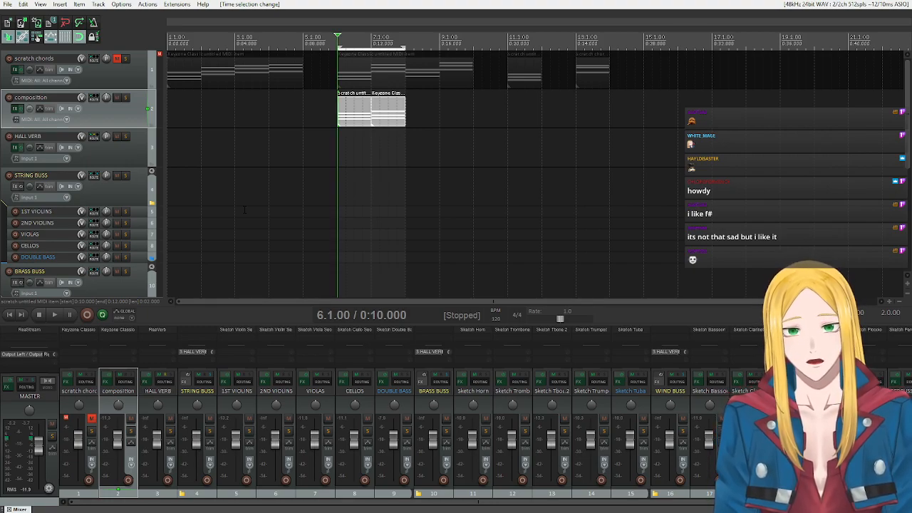
Remove the time selection, delete both chord items from the composition track, and unmute the scratch chords track.
{"action": "key", "text": "Escape"}
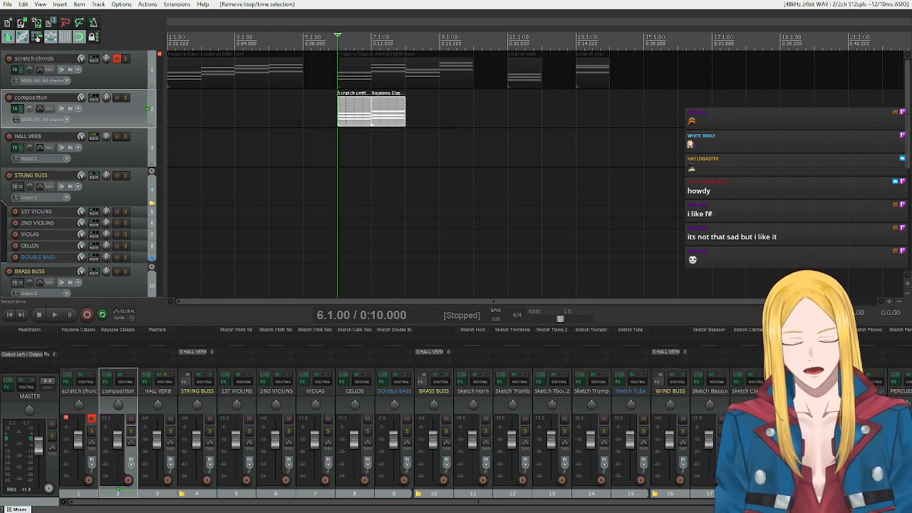
{"action": "key", "text": "Delete"}
{"action": "left_click", "coordinate": [117, 59]}
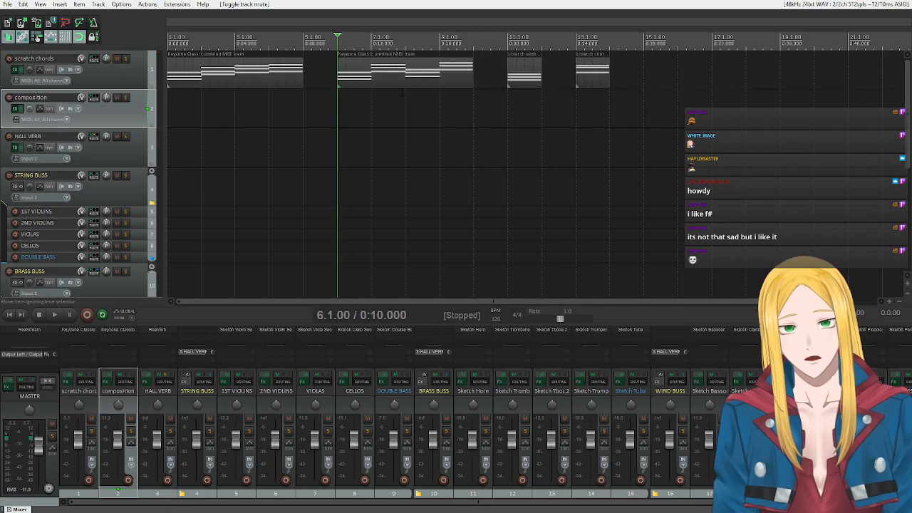
Place the edit cursor at 13.1.00 and listen to the fourth scratch chords item.
{"action": "left_click", "coordinate": [578, 45]}
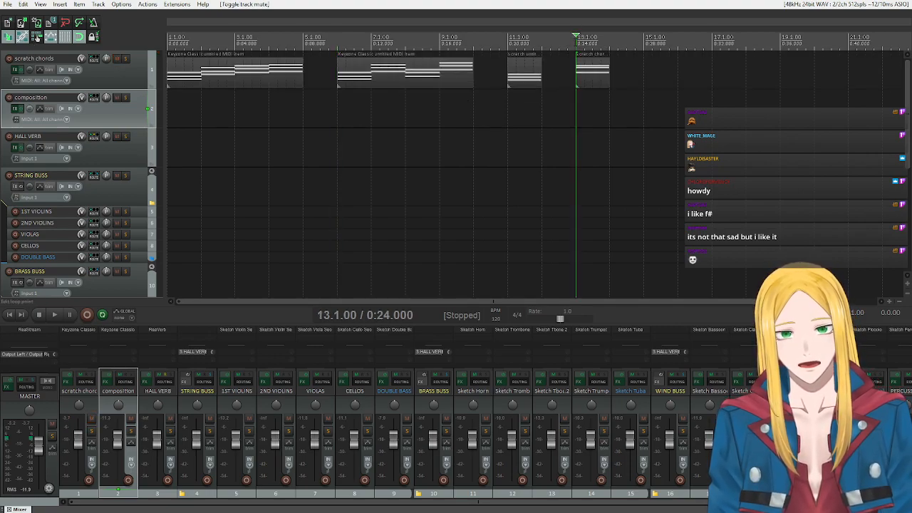
{"action": "key", "text": "space"}
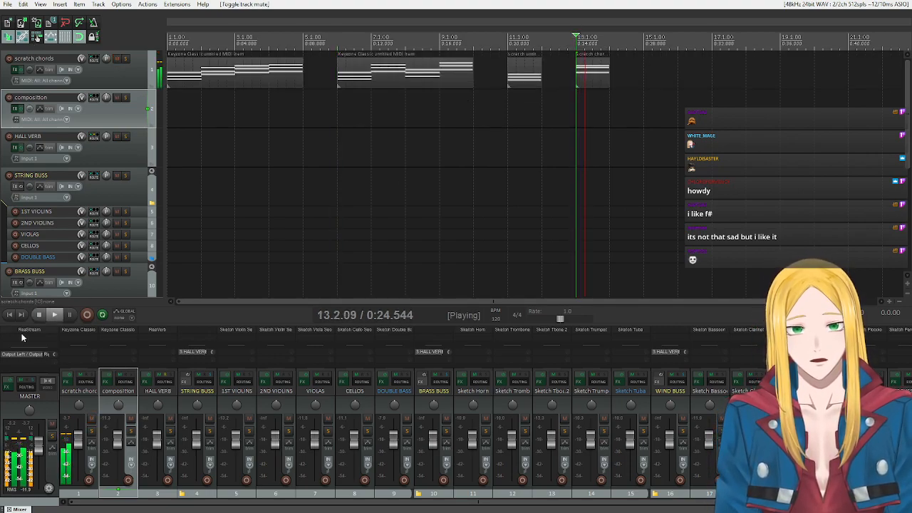
{"action": "left_click", "coordinate": [37, 315]}
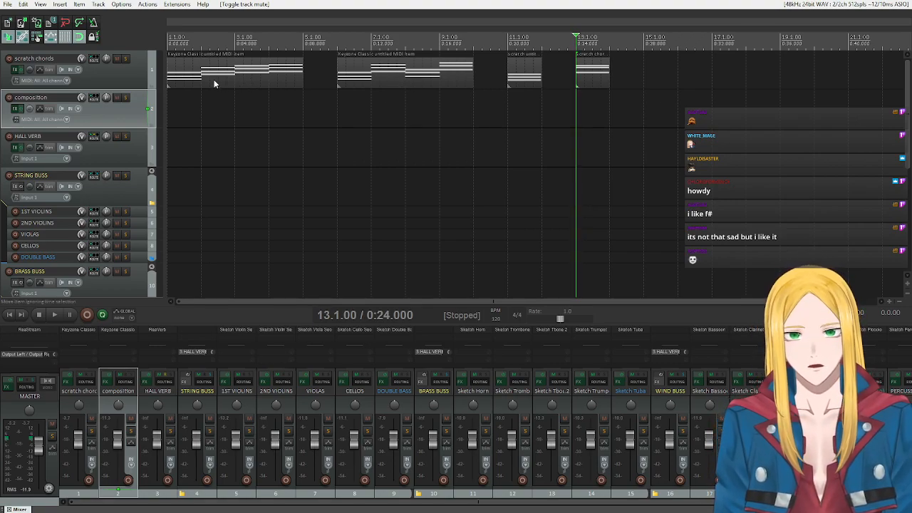
Place the edit cursor at 1.1.00 and listen to the first scratch chords item.
{"action": "left_click", "coordinate": [168, 37]}
{"action": "left_click", "coordinate": [55, 314]}
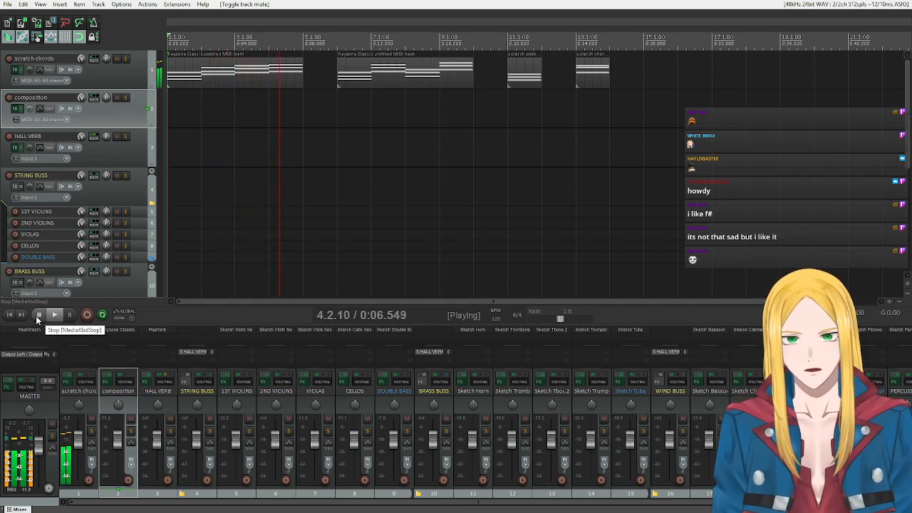
{"action": "left_click", "coordinate": [38, 315]}
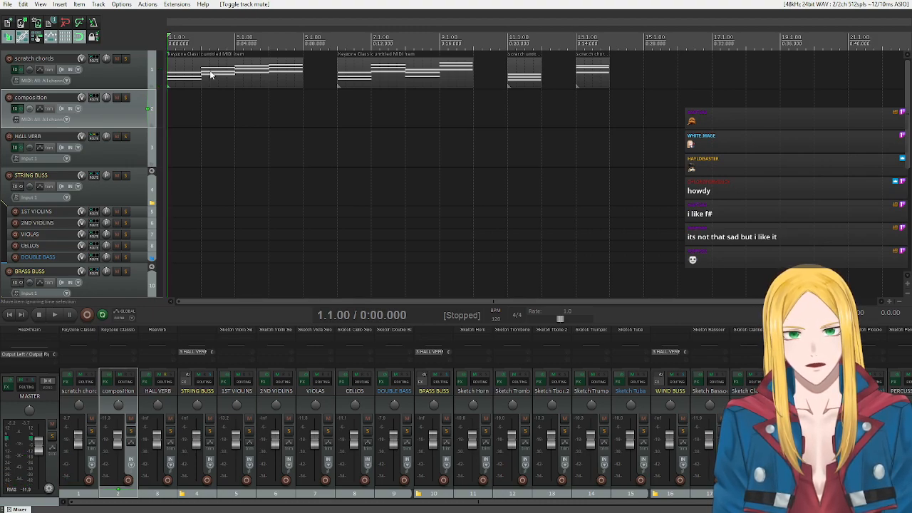
Move the first scratch chords item to bar 3 of the composition track and copy its first chord to bars 1 and 2.
{"action": "left_click_drag", "start_coordinate": [210, 74], "coordinate": [278, 108]}
{"action": "left_click_drag", "start_coordinate": [270, 77], "coordinate": [237, 77]}
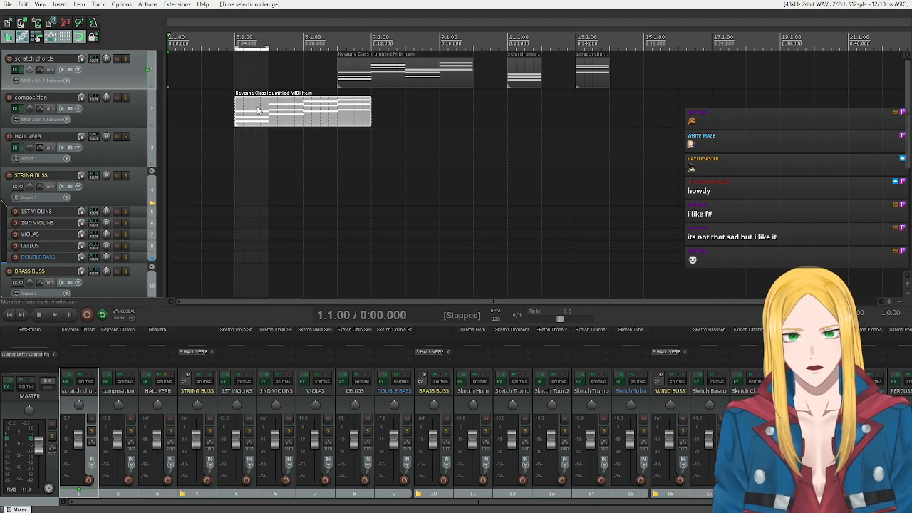
{"action": "left_click_drag", "start_coordinate": [264, 120], "coordinate": [213, 121]}
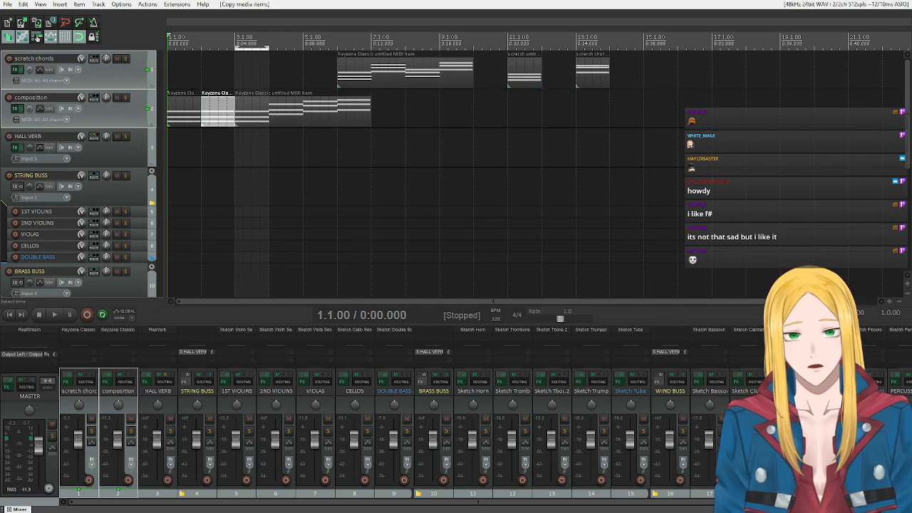
{"action": "key", "text": "Escape"}
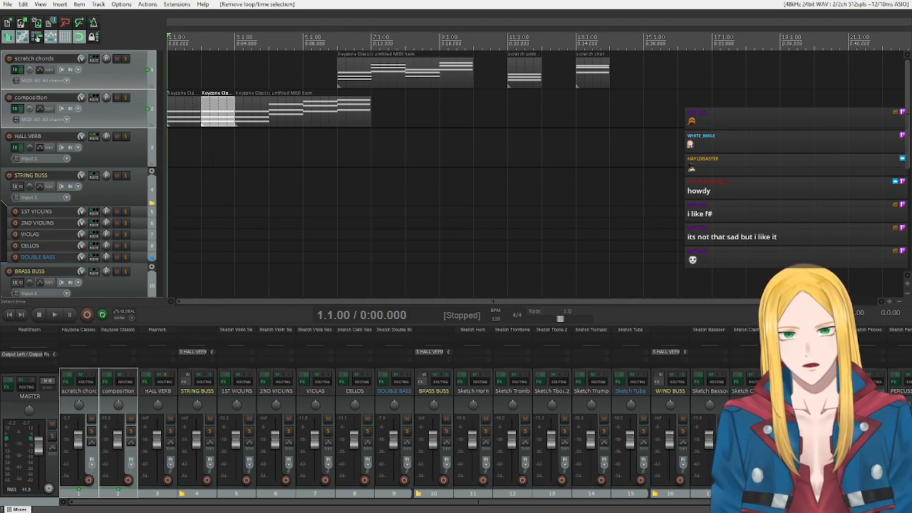
{"action": "scroll", "coordinate": [120, 191], "scroll_direction": "down", "scroll_amount": 3}
{"action": "scroll", "coordinate": [121, 191], "scroll_direction": "up", "scroll_amount": 3}
{"action": "scroll", "coordinate": [95, 202], "scroll_direction": "down", "scroll_amount": 5}
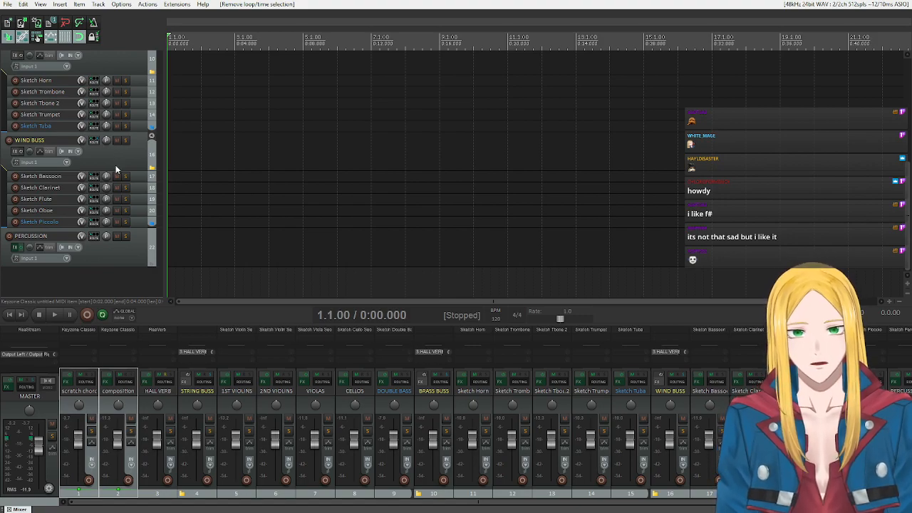
{"action": "scroll", "coordinate": [113, 165], "scroll_direction": "up", "scroll_amount": 5}
{"action": "scroll", "coordinate": [107, 153], "scroll_direction": "down", "scroll_amount": 3}
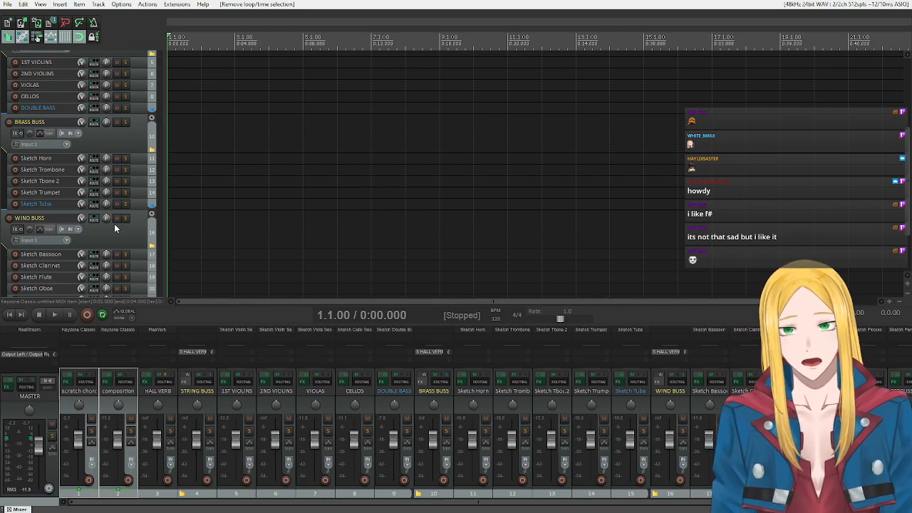
{"action": "scroll", "coordinate": [114, 223], "scroll_direction": "up", "scroll_amount": 3}
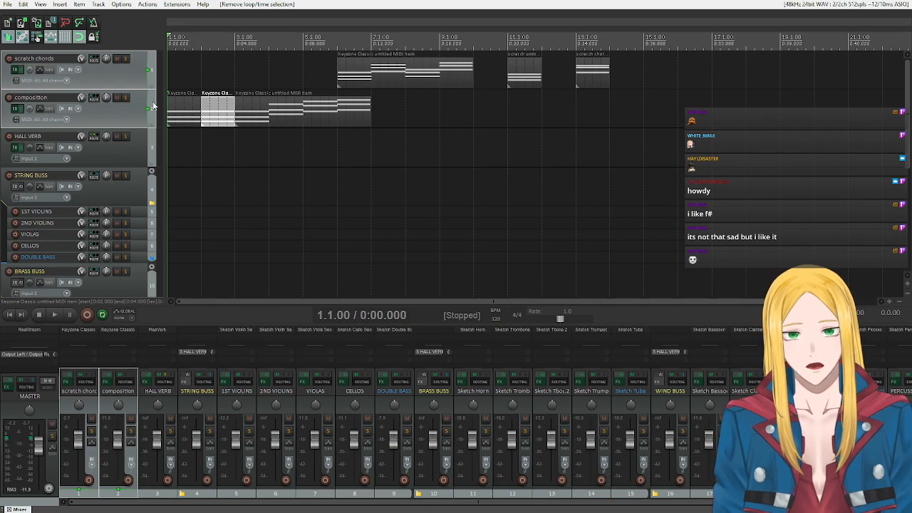
Play the project from the start and mute only the scratch chords track while listening to the composition track.
{"action": "left_click", "coordinate": [55, 315]}
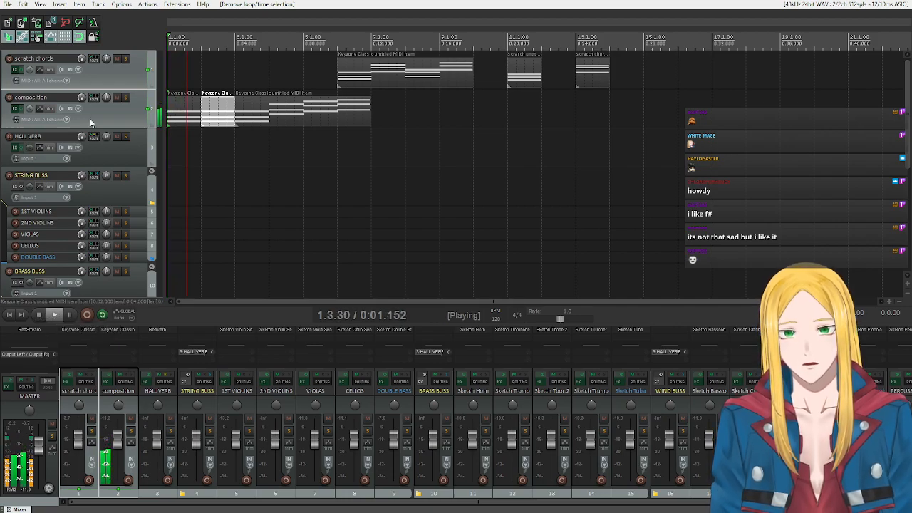
{"action": "left_click", "coordinate": [116, 59]}
{"action": "left_click", "coordinate": [117, 59]}
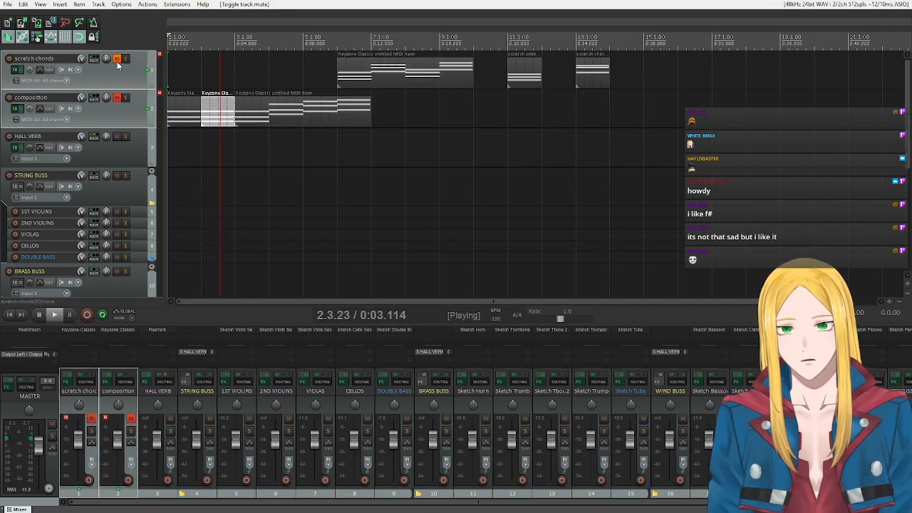
{"action": "left_click", "coordinate": [113, 57]}
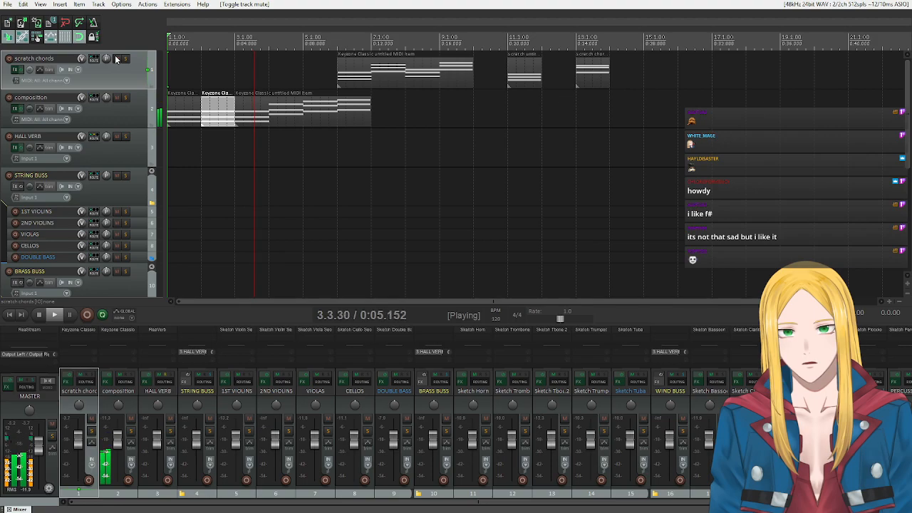
{"action": "left_click", "coordinate": [117, 58]}
{"action": "scroll", "coordinate": [320, 171], "scroll_direction": "up", "scroll_amount": 4}
{"action": "scroll", "coordinate": [292, 118], "scroll_direction": "down", "scroll_amount": 4}
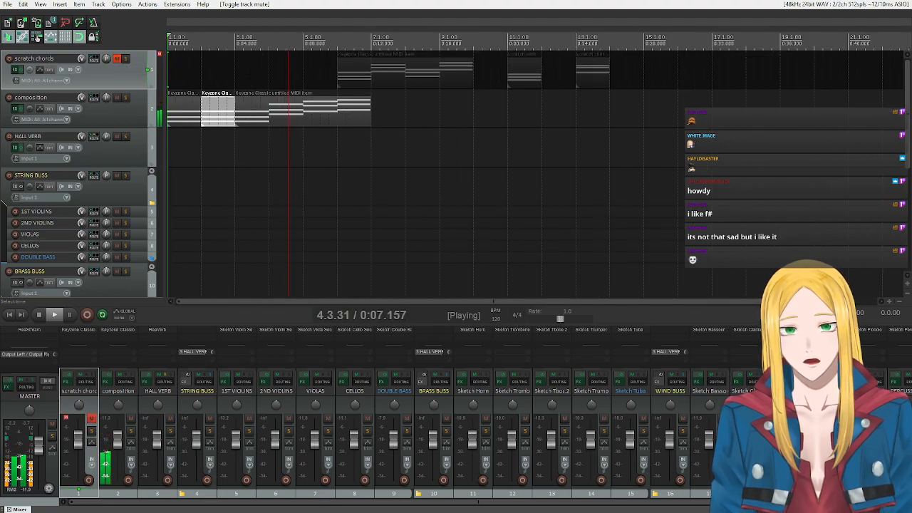
Copy the composition track's chord items onto the scratch chords track, stop playback, and unmute the scratch chords track.
{"action": "left_click_drag", "start_coordinate": [285, 118], "coordinate": [285, 71]}
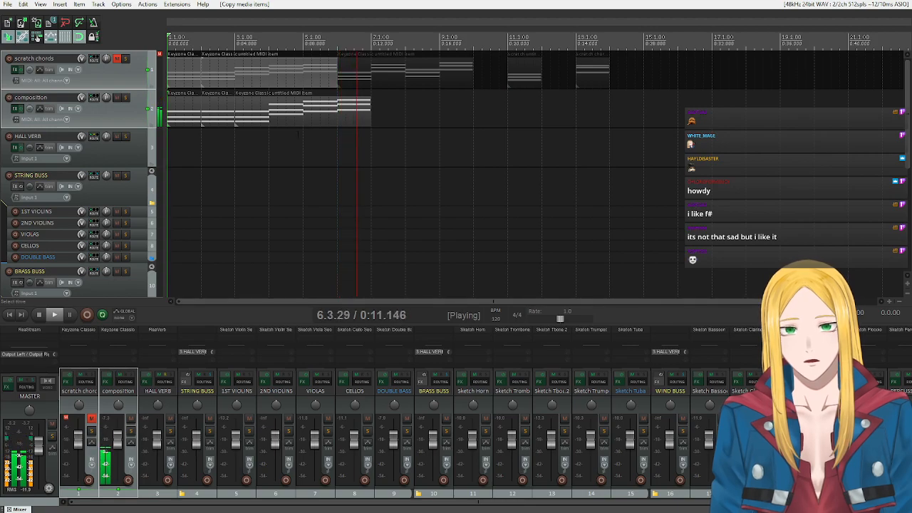
{"action": "left_click", "coordinate": [42, 319]}
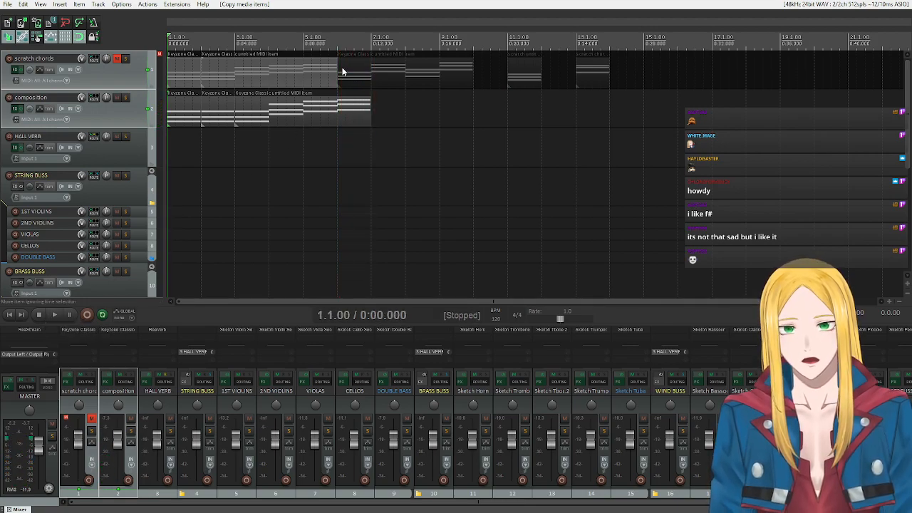
{"action": "left_click", "coordinate": [131, 79]}
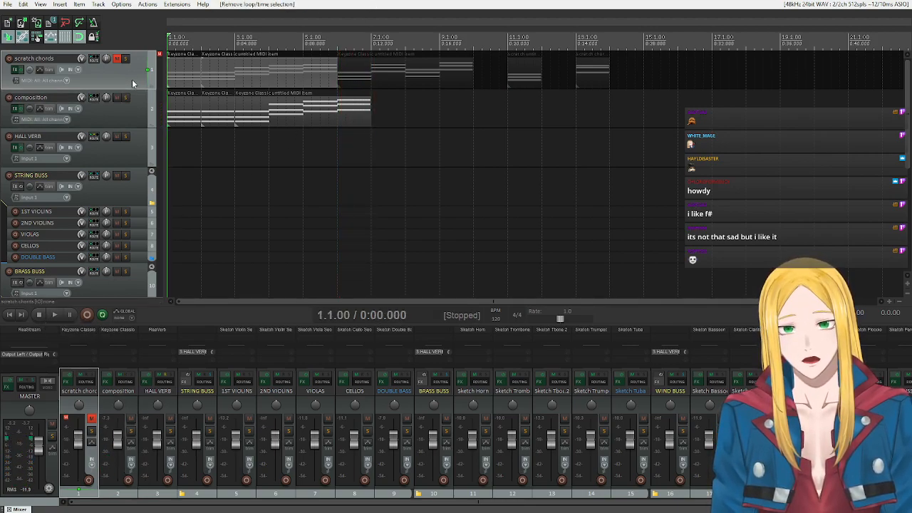
{"action": "left_click", "coordinate": [117, 59]}
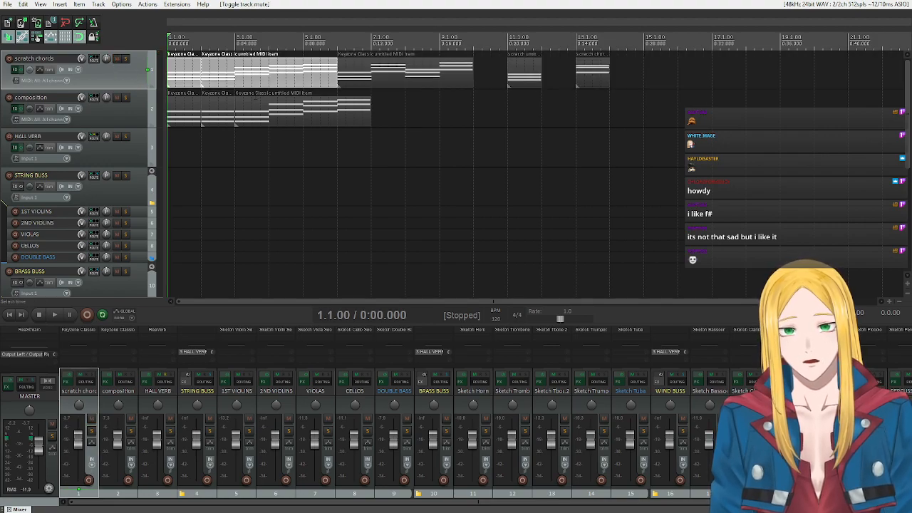
Delete the newly copied chord items from the first bars of the scratch chords track.
{"action": "key", "text": "Delete"}
{"action": "left_click", "coordinate": [478, 281]}
{"action": "right_click", "coordinate": [260, 77]}
{"action": "left_click", "coordinate": [225, 79]}
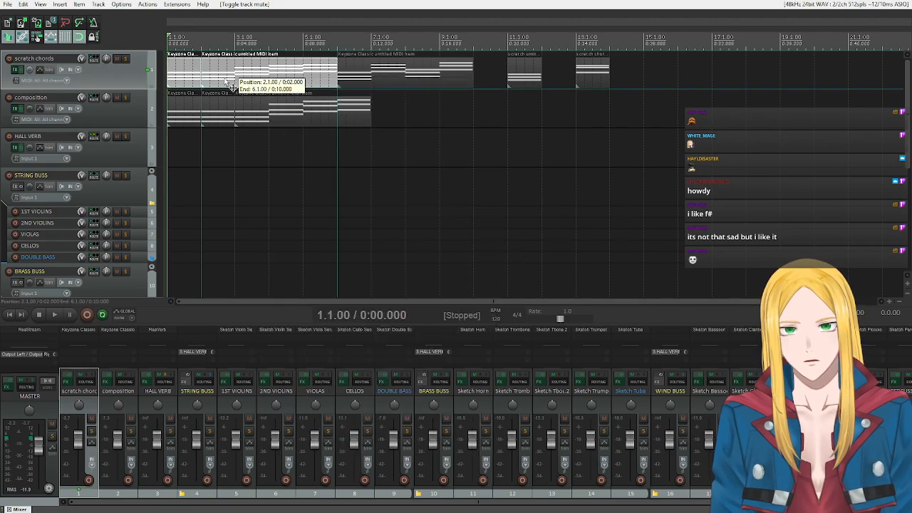
{"action": "key", "text": "Delete"}
{"action": "left_click", "coordinate": [185, 83]}
{"action": "key", "text": "Delete"}
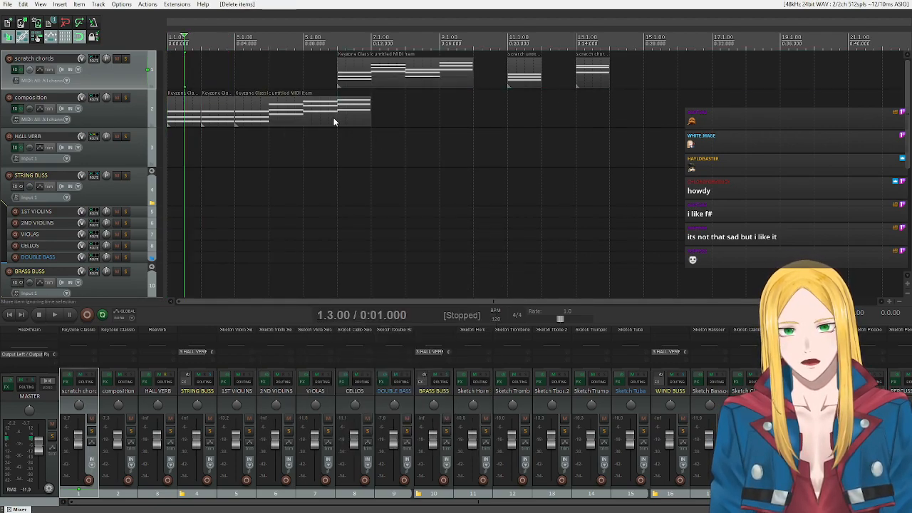
Copy the four-chord composition item to bar 1 of the scratch chords track and mute the scratch chords track.
{"action": "left_click", "coordinate": [333, 121]}
{"action": "left_click_drag", "start_coordinate": [318, 122], "coordinate": [234, 83]}
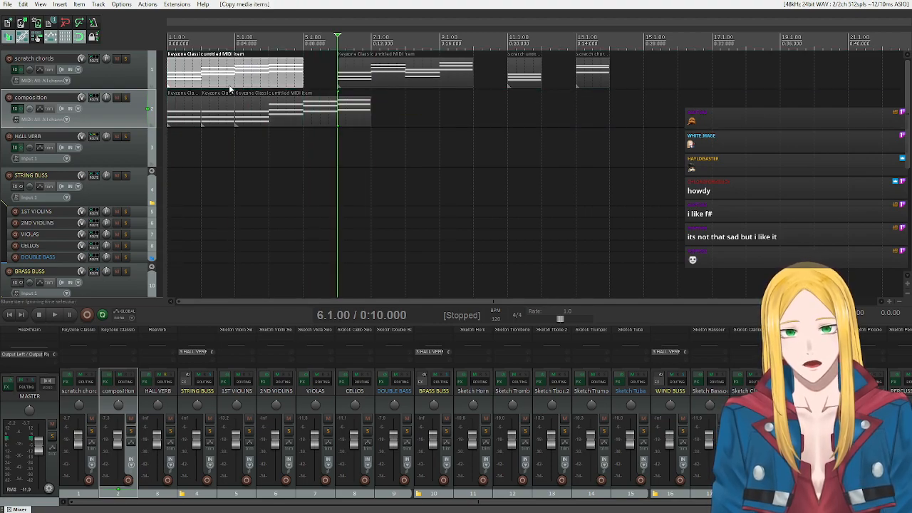
{"action": "left_click", "coordinate": [116, 60]}
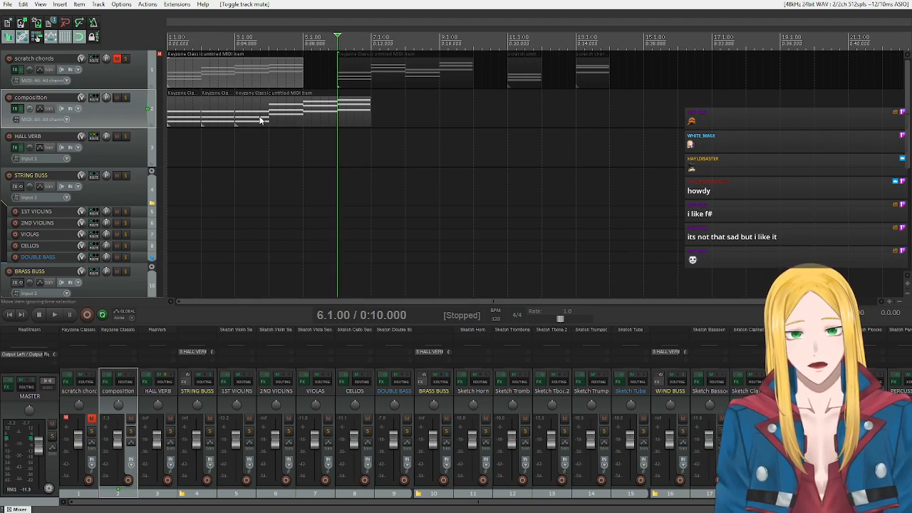
Set a time selection over the four-chord composition item, turn off key snap in its MIDI editor, and invert the second chord down.
{"action": "left_click_drag", "start_coordinate": [235, 129], "coordinate": [370, 125]}
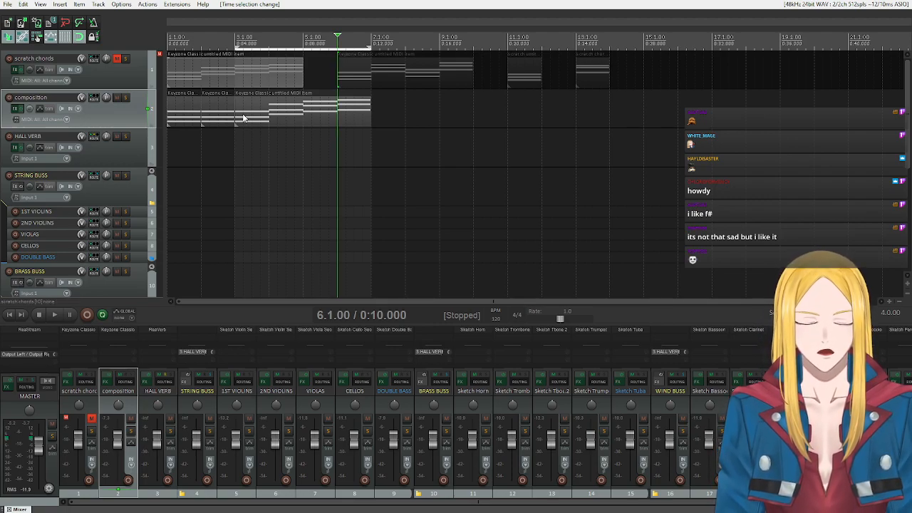
{"action": "double_click", "coordinate": [261, 117]}
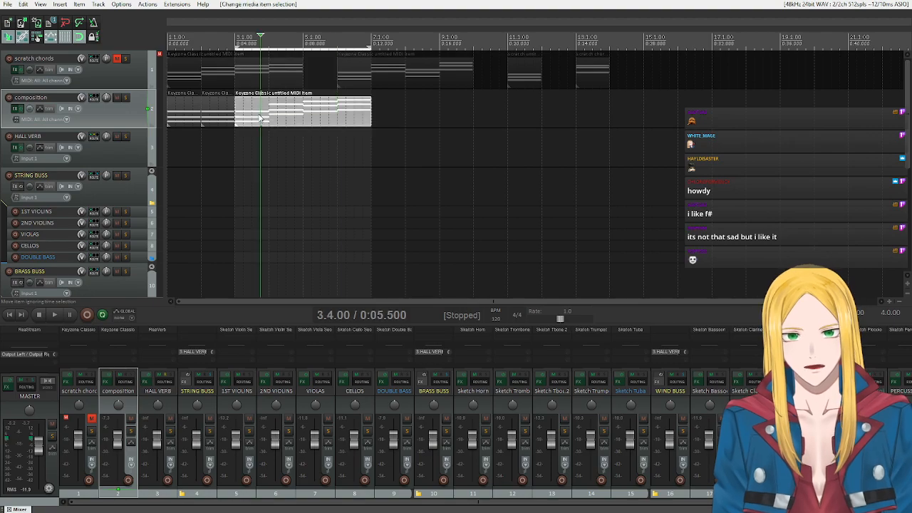
{"action": "left_click_drag", "start_coordinate": [438, 290], "coordinate": [390, 205]}
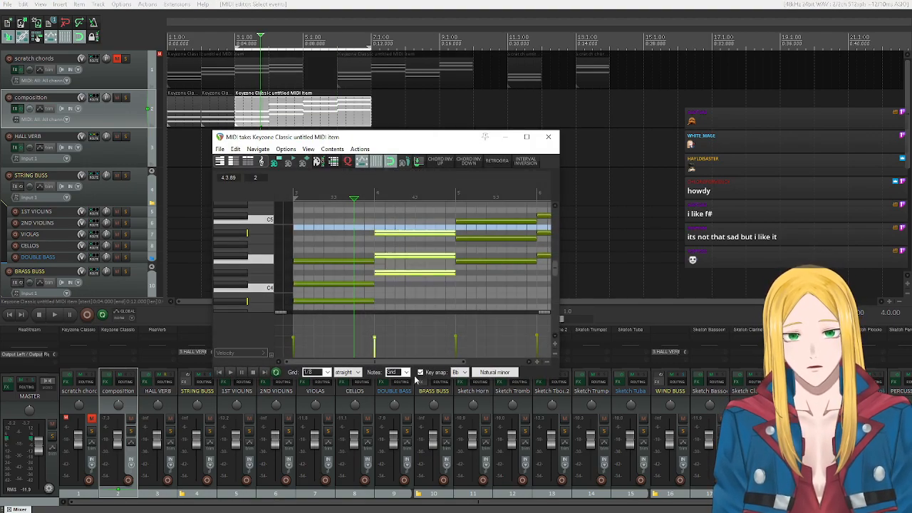
{"action": "left_click", "coordinate": [420, 372]}
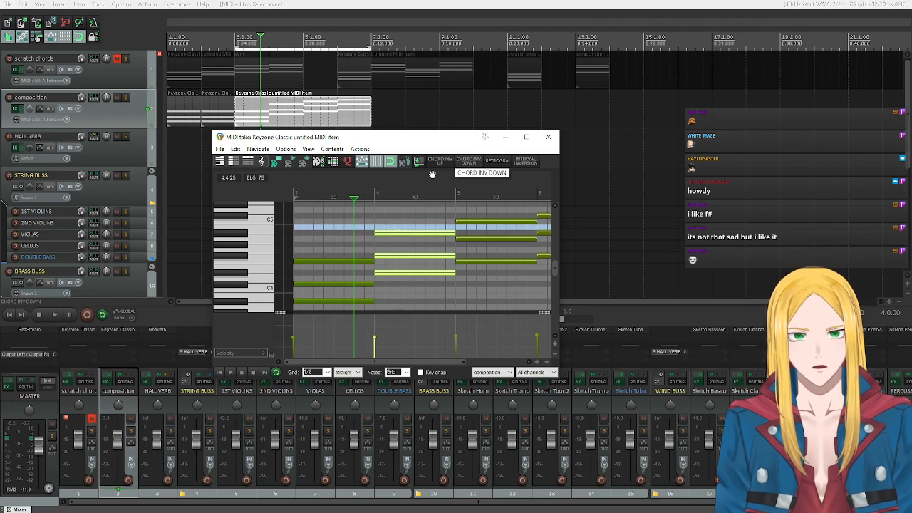
{"action": "left_click", "coordinate": [476, 166]}
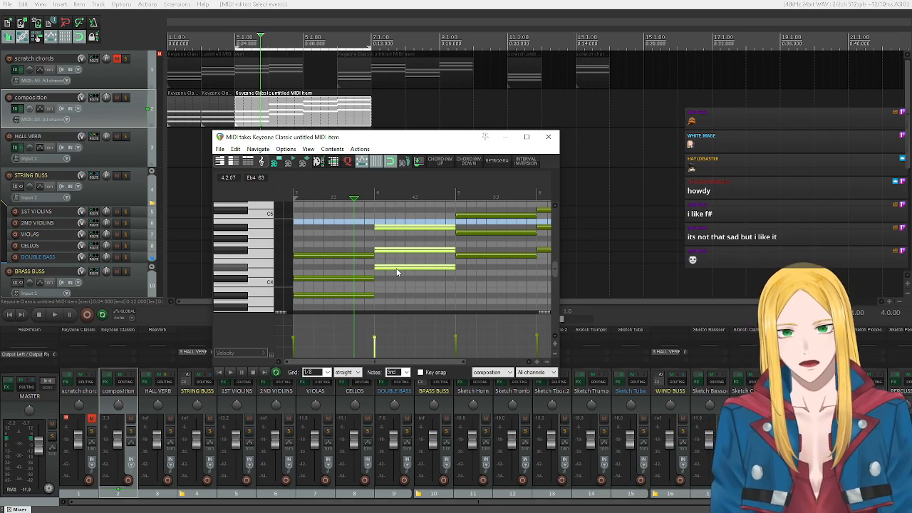
{"action": "left_click", "coordinate": [474, 163]}
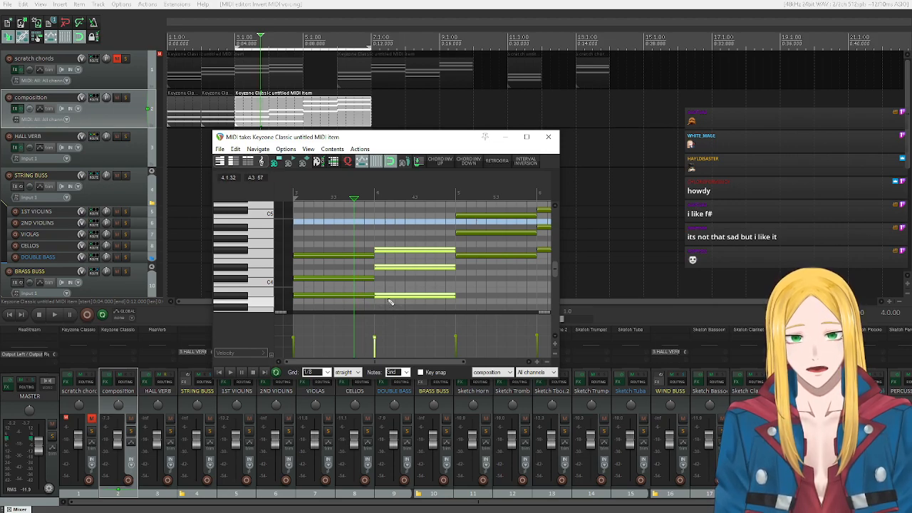
Invert the third and fourth chords of the composition item down once each.
{"action": "left_click_drag", "start_coordinate": [372, 362], "coordinate": [420, 362]}
{"action": "left_click_drag", "start_coordinate": [447, 294], "coordinate": [410, 206]}
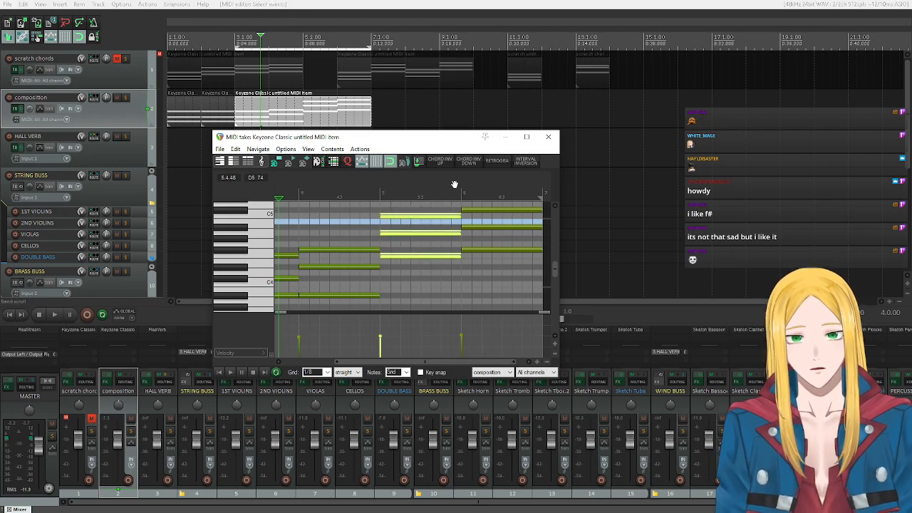
{"action": "left_click", "coordinate": [468, 161]}
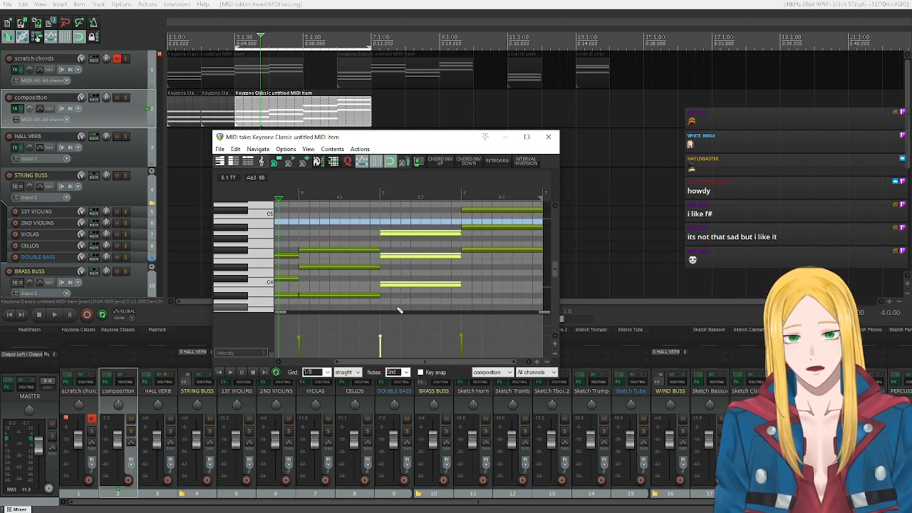
{"action": "left_click_drag", "start_coordinate": [519, 288], "coordinate": [476, 205]}
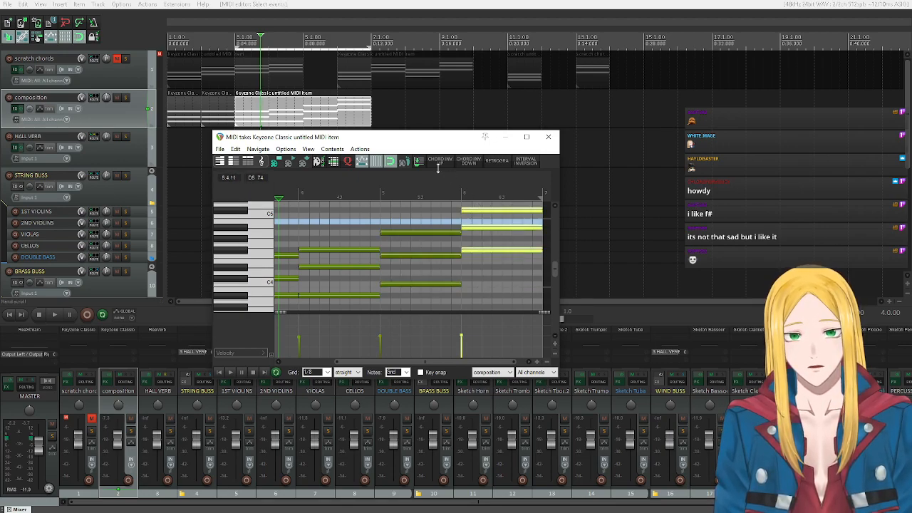
{"action": "left_click", "coordinate": [463, 162]}
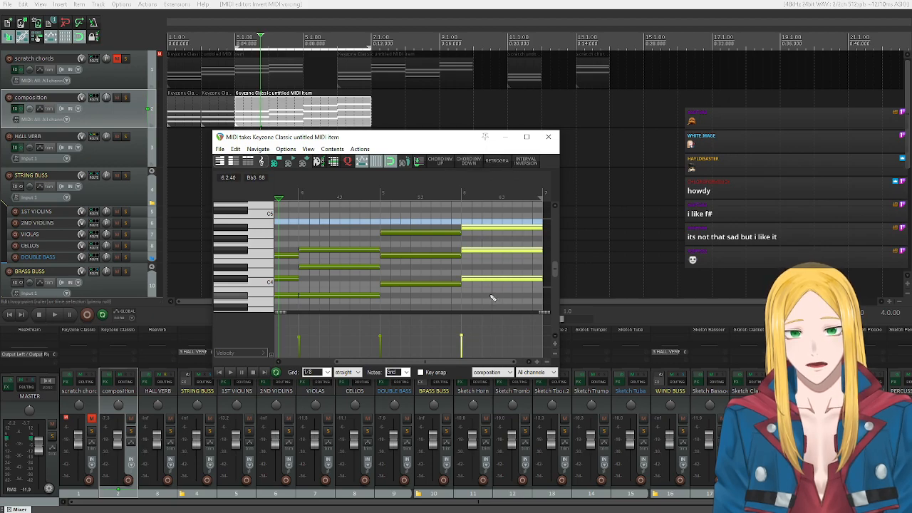
Listen to the composition item's inverted chord progression from its start, and stop playback.
{"action": "left_click", "coordinate": [219, 372]}
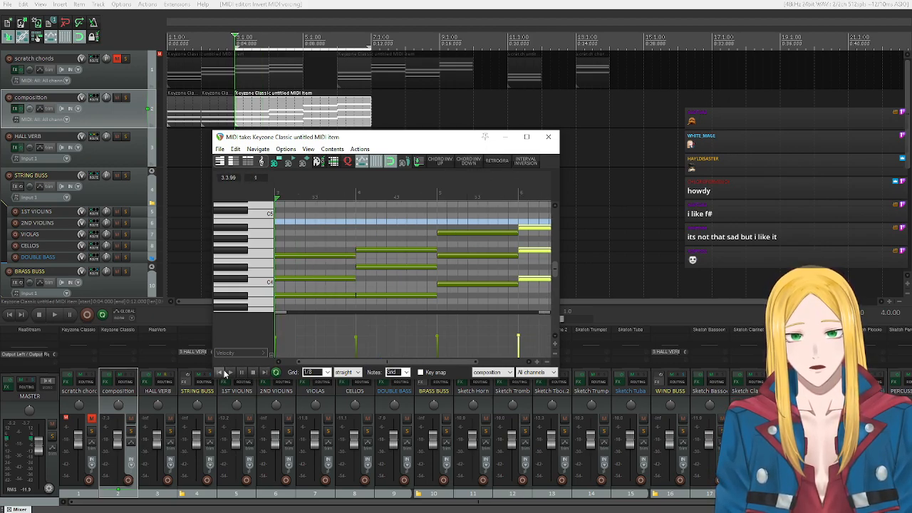
{"action": "left_click", "coordinate": [229, 371]}
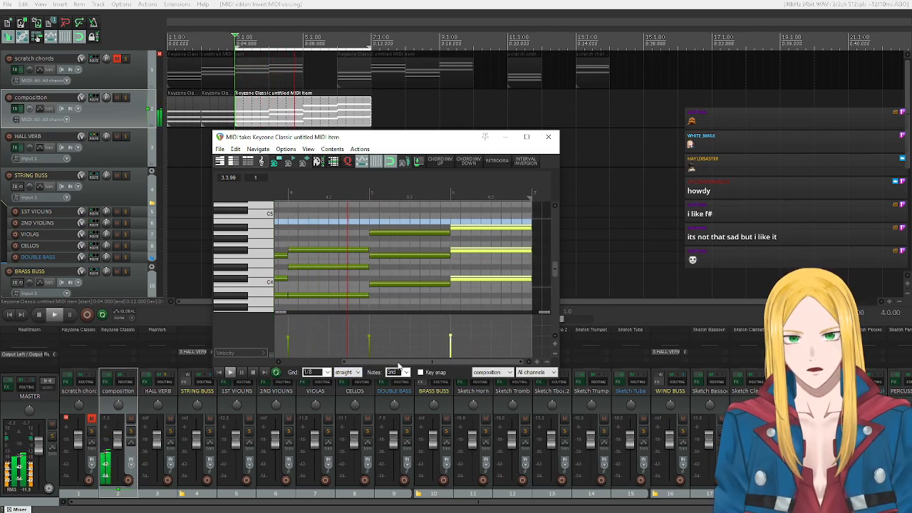
{"action": "left_click", "coordinate": [253, 372]}
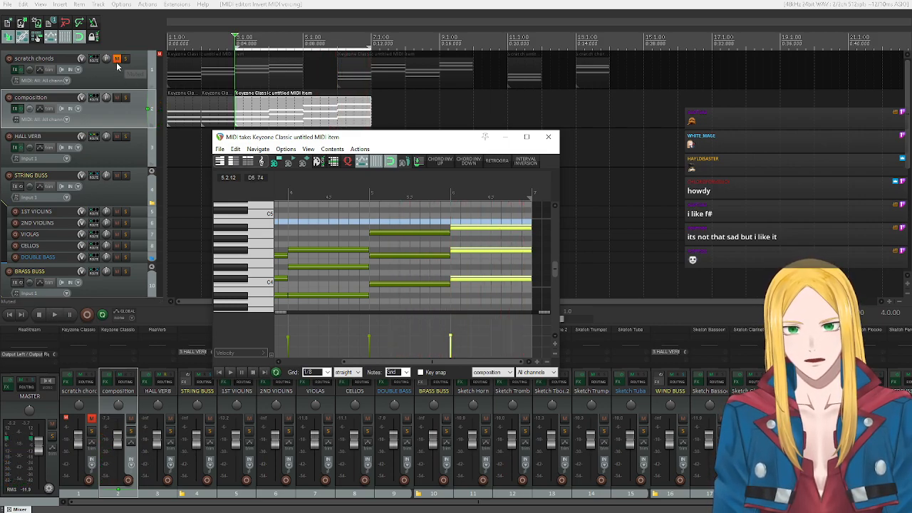
Mute the composition track, unmute the scratch chords track, and play the original progression from the project start.
{"action": "left_click", "coordinate": [117, 97]}
{"action": "left_click", "coordinate": [117, 58]}
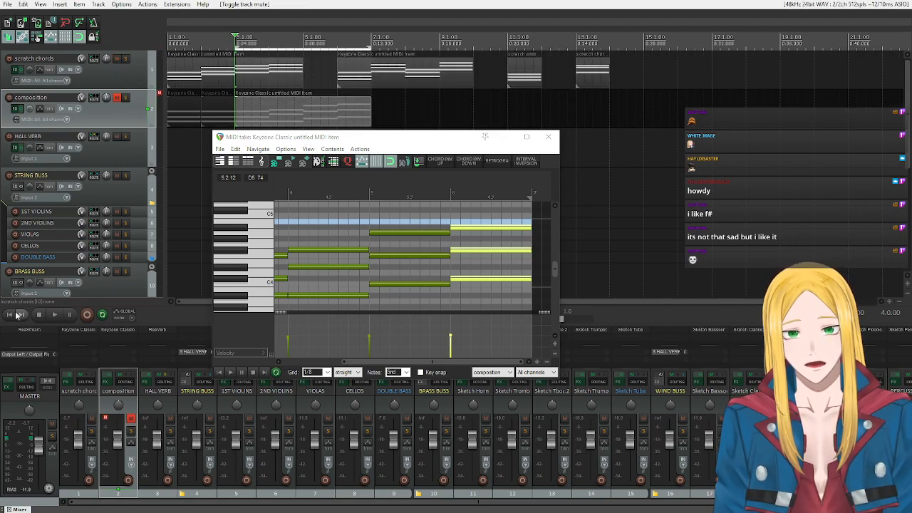
{"action": "left_click", "coordinate": [55, 315]}
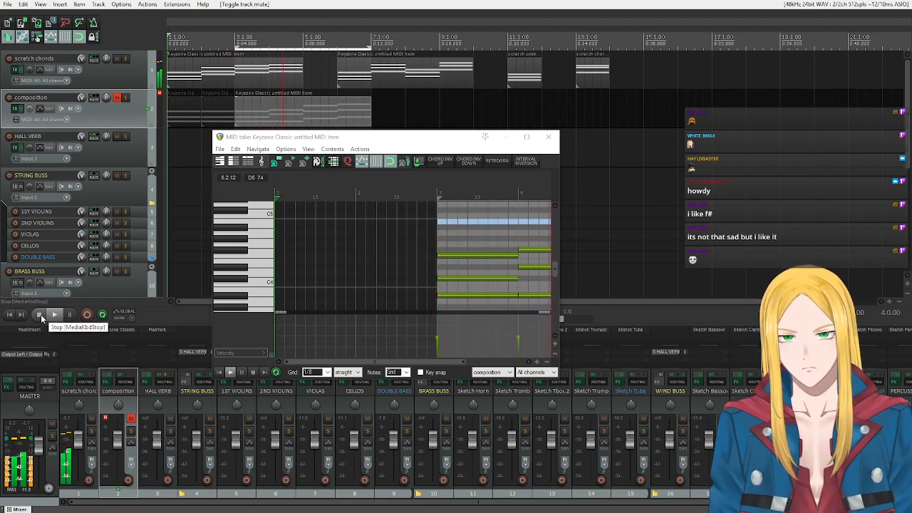
Mute the scratch chords track, unmute the composition track, and play the inverted progression from the composition item's start.
{"action": "left_click", "coordinate": [41, 315]}
{"action": "left_click", "coordinate": [116, 60]}
{"action": "left_click", "coordinate": [116, 60]}
{"action": "left_click", "coordinate": [116, 97]}
{"action": "left_click", "coordinate": [116, 60]}
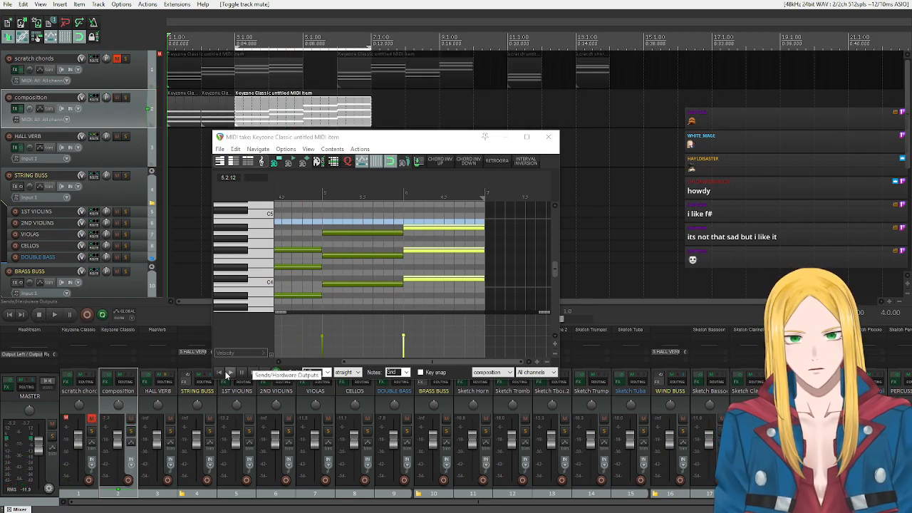
{"action": "left_click", "coordinate": [227, 374]}
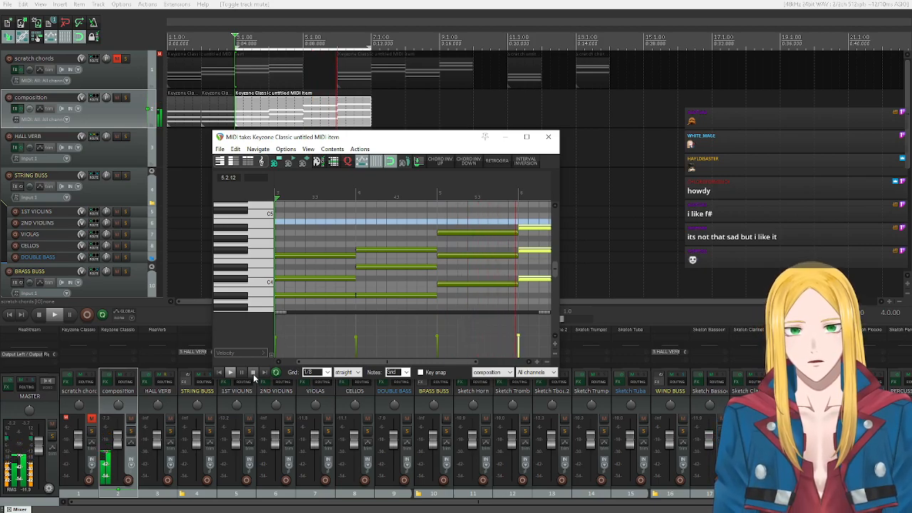
{"action": "left_click", "coordinate": [253, 373]}
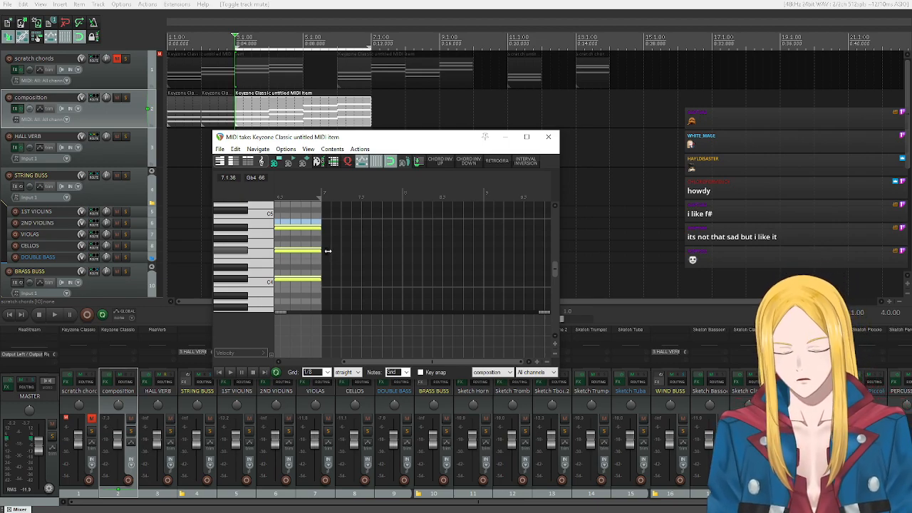
Close the MIDI editor and copy the four-chord composition item to bar 7.
{"action": "left_click", "coordinate": [549, 137]}
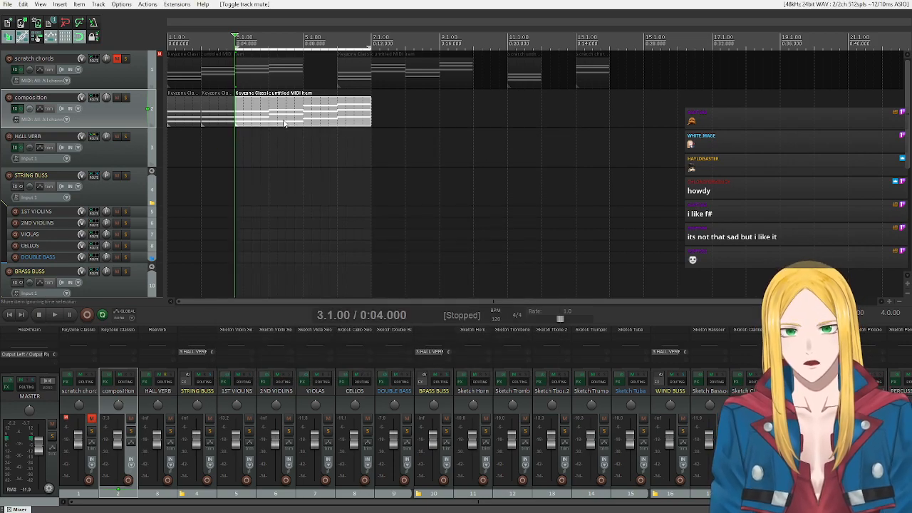
{"action": "left_click_drag", "start_coordinate": [303, 116], "coordinate": [438, 104]}
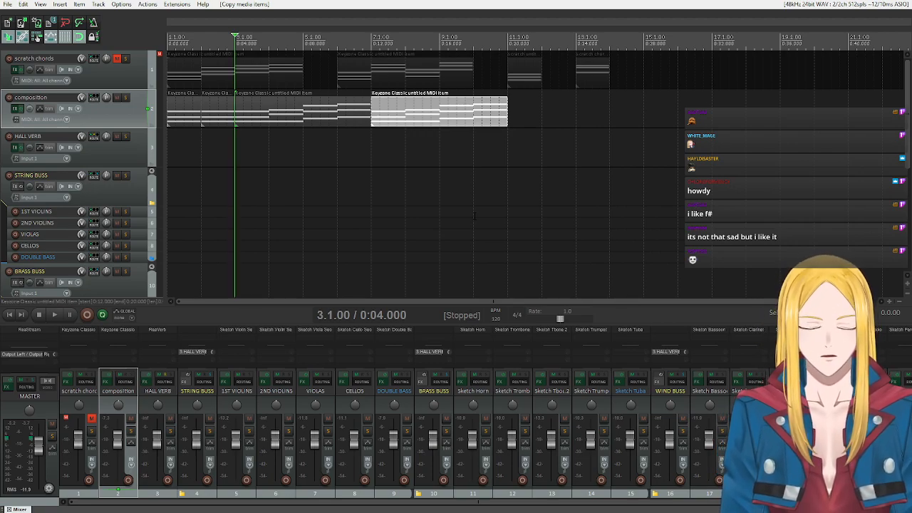
Add a marker at the project start and name it Intro.
{"action": "left_click", "coordinate": [10, 314]}
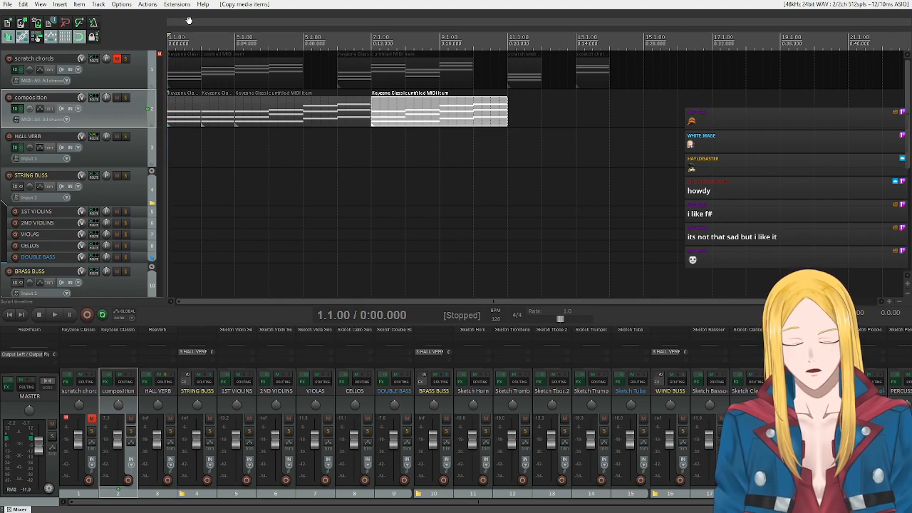
{"action": "key", "text": "m"}
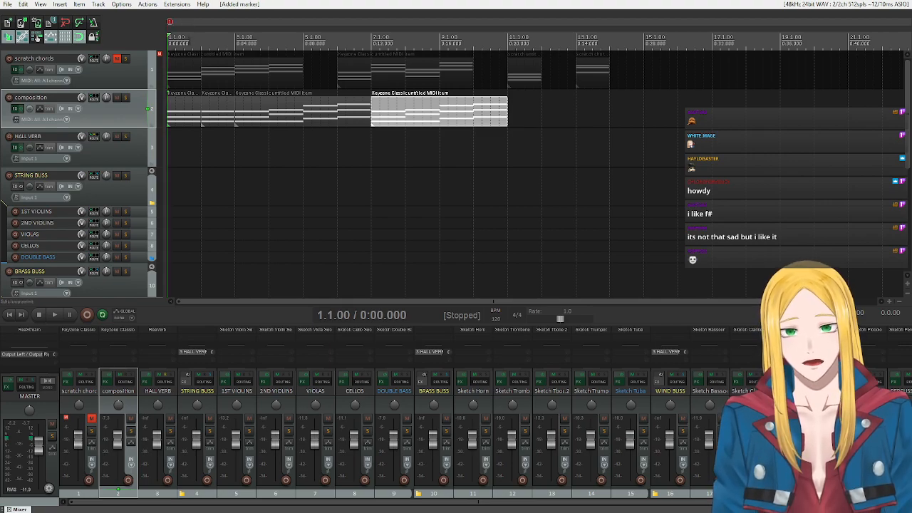
{"action": "double_click", "coordinate": [169, 24]}
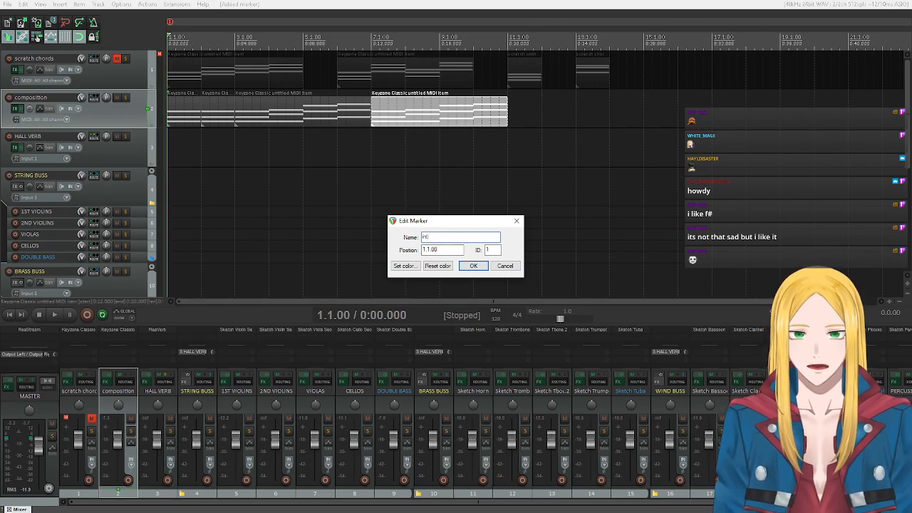
{"action": "key", "text": "Return"}
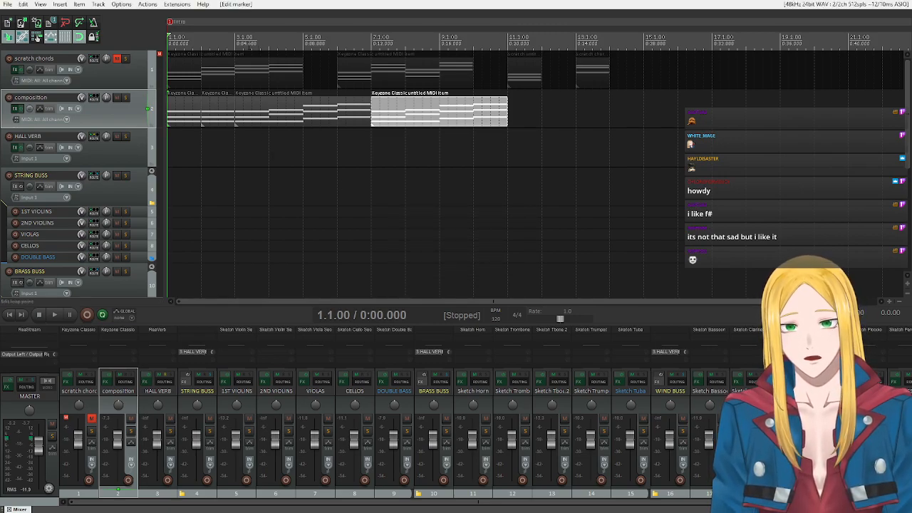
Add a marker at bar 3 and name it A.
{"action": "left_click", "coordinate": [235, 37]}
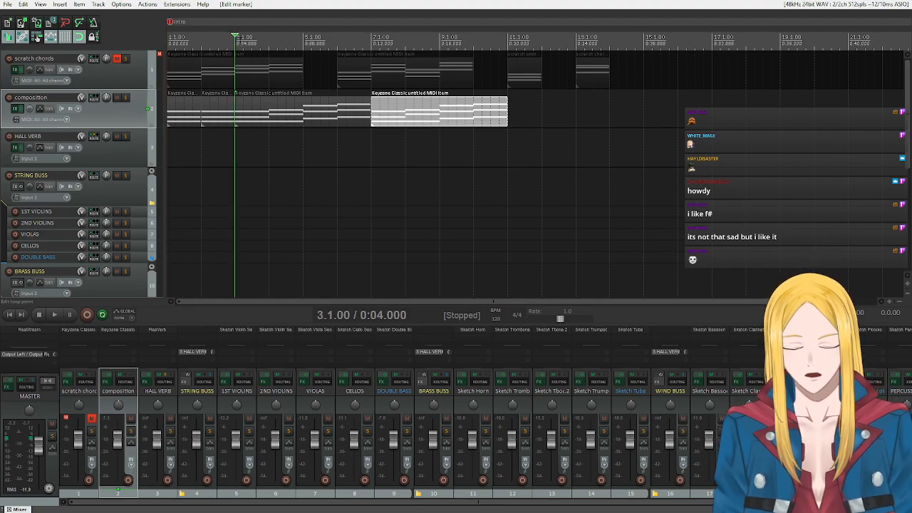
{"action": "double_click", "coordinate": [238, 22]}
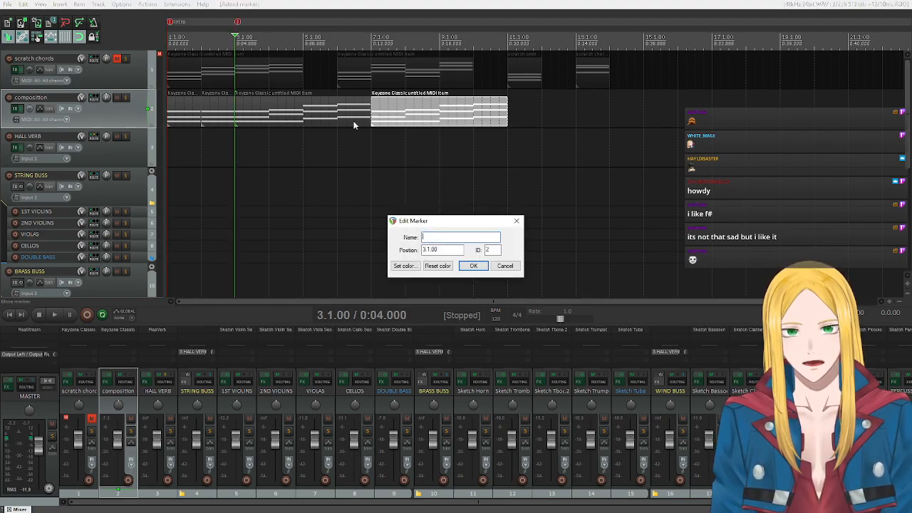
{"action": "type", "text": "A"}
{"action": "left_click", "coordinate": [480, 267]}
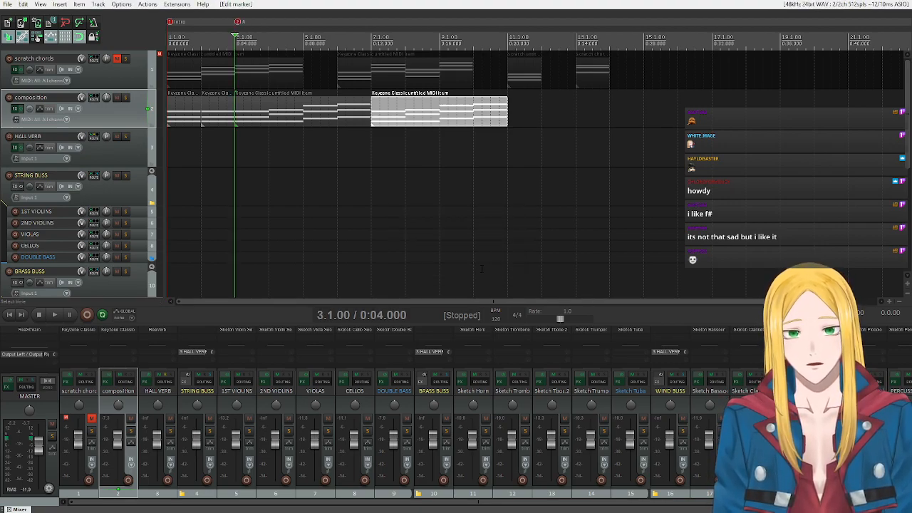
Add a marker at bar 11 and name it B.
{"action": "left_click", "coordinate": [507, 40]}
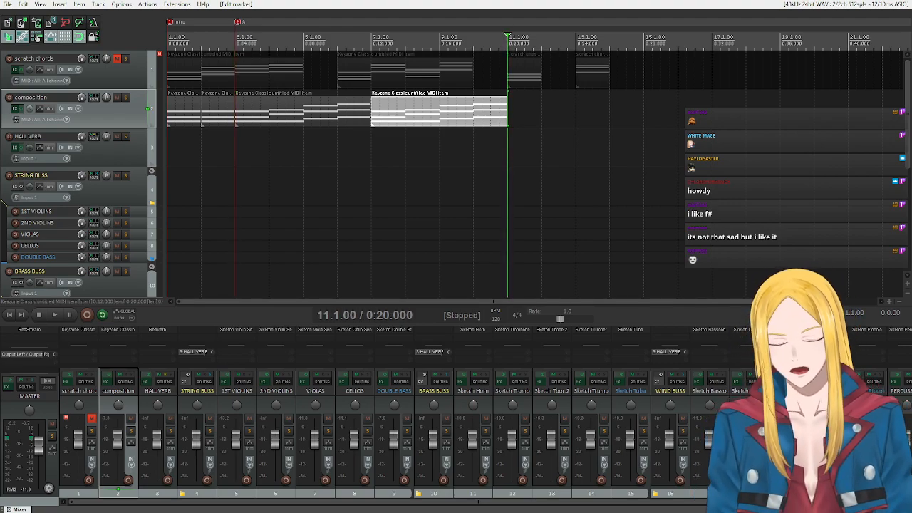
{"action": "key", "text": "m"}
{"action": "double_click", "coordinate": [510, 24]}
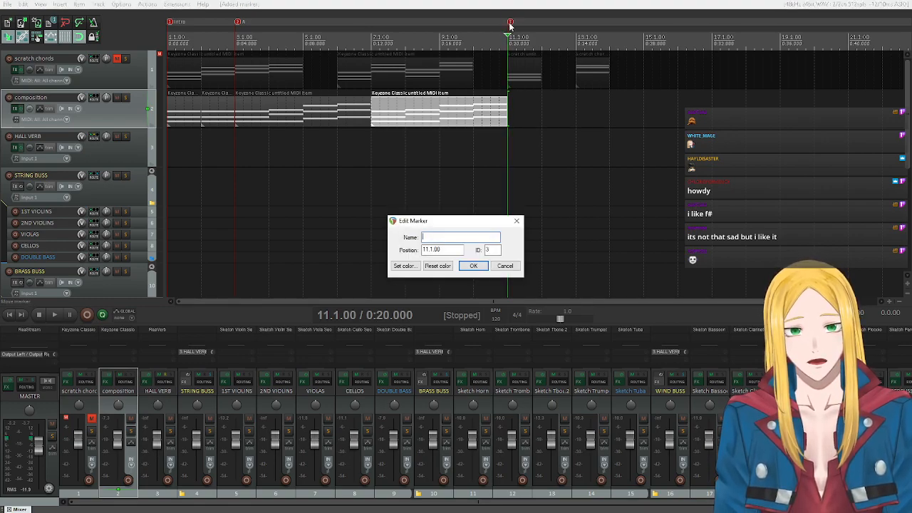
{"action": "left_click", "coordinate": [473, 266]}
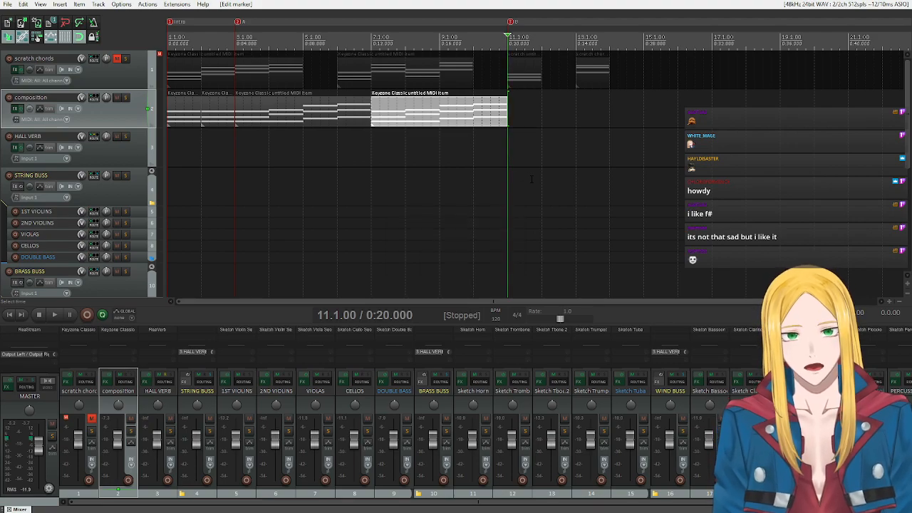
Set a time selection over bar 7 and copy that bar's chord from the composition item to bar 11.
{"action": "scroll", "coordinate": [531, 179], "scroll_direction": "down", "scroll_amount": 2}
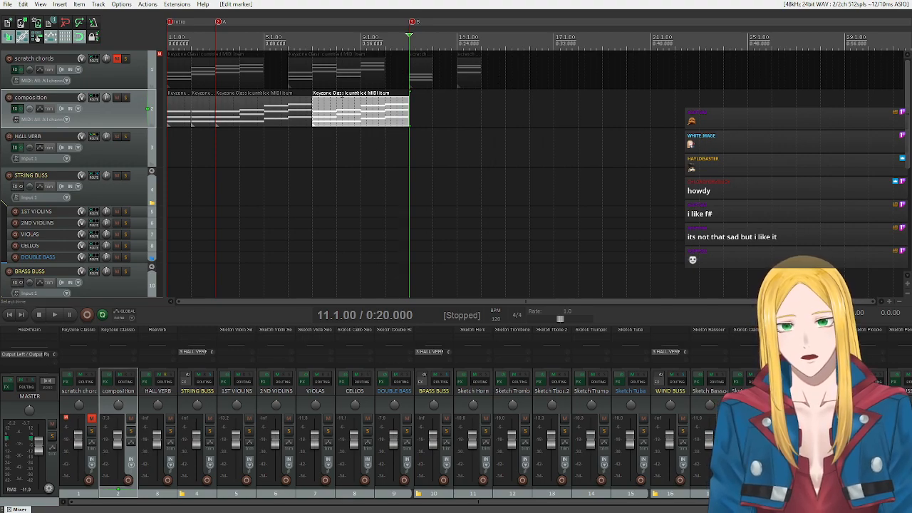
{"action": "left_click_drag", "start_coordinate": [337, 85], "coordinate": [312, 86]}
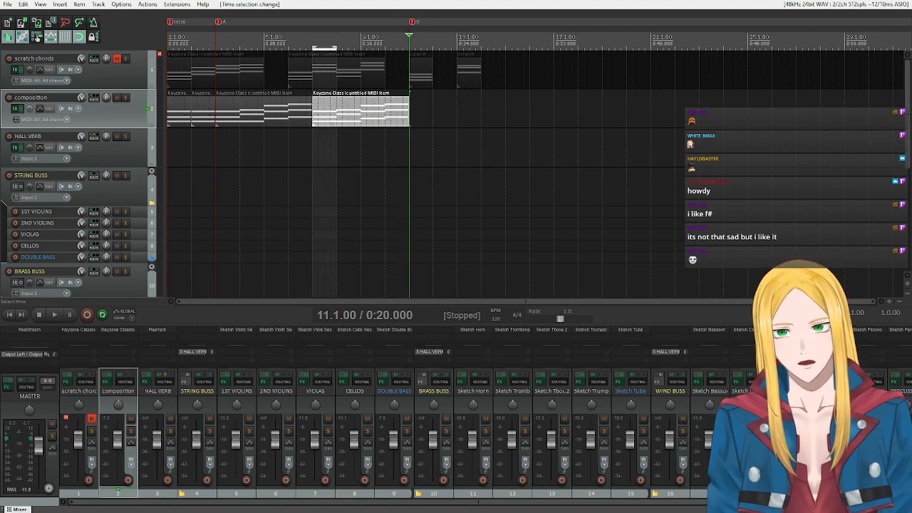
{"action": "left_click_drag", "start_coordinate": [330, 128], "coordinate": [428, 125]}
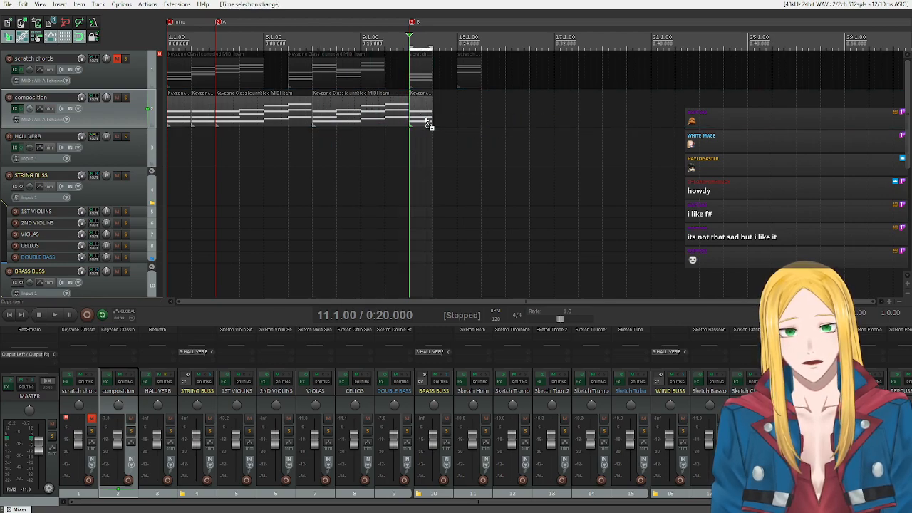
Copy the single chord at bar 13 of the scratch chords track to bar 12 of the composition track.
{"action": "double_click", "coordinate": [466, 74]}
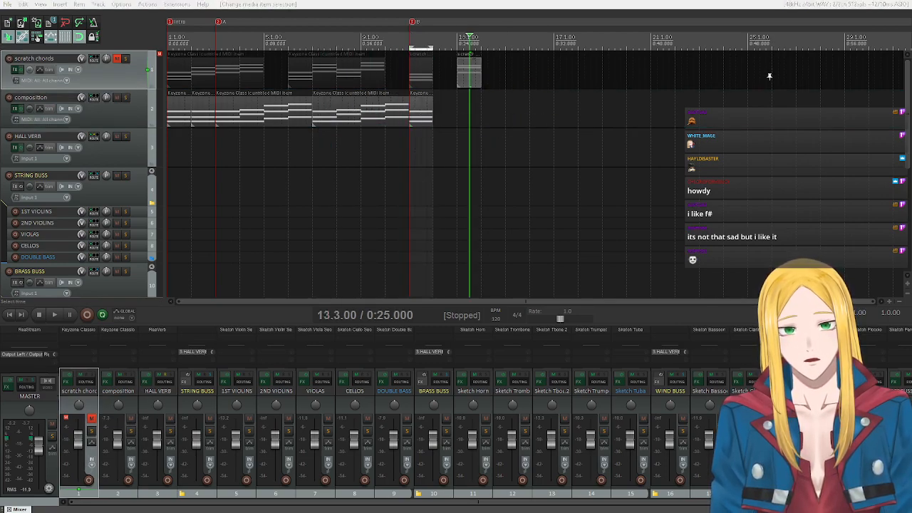
{"action": "left_click", "coordinate": [832, 77]}
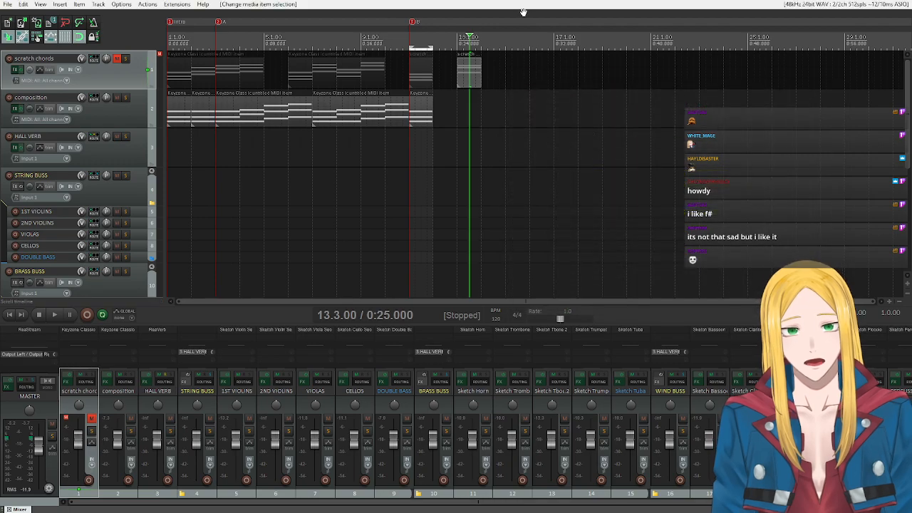
{"action": "left_click", "coordinate": [466, 81]}
{"action": "mouse_move", "coordinate": [468, 70]}
{"action": "left_mouse_down"}
{"action": "mouse_move", "coordinate": [465, 95]}
{"action": "mouse_move", "coordinate": [410, 121]}
{"action": "left_mouse_up"}
Set a time selection from bar 11 over the B section, and delete the repeated chord pair at bar 13 of the composition track.
{"action": "left_click_drag", "start_coordinate": [493, 48], "coordinate": [598, 56]}
{"action": "left_click_drag", "start_coordinate": [501, 109], "coordinate": [415, 123]}
{"action": "key", "text": "Delete"}
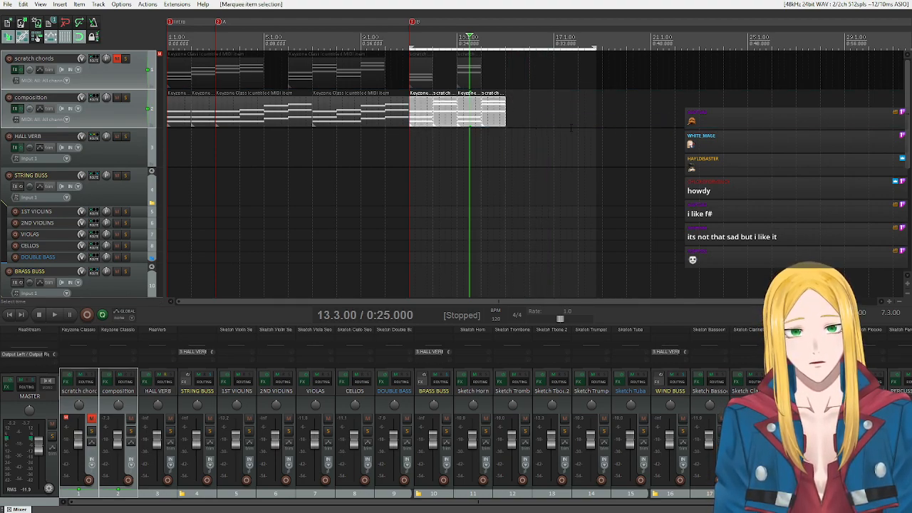
{"action": "left_click", "coordinate": [469, 122]}
{"action": "key", "text": "Delete"}
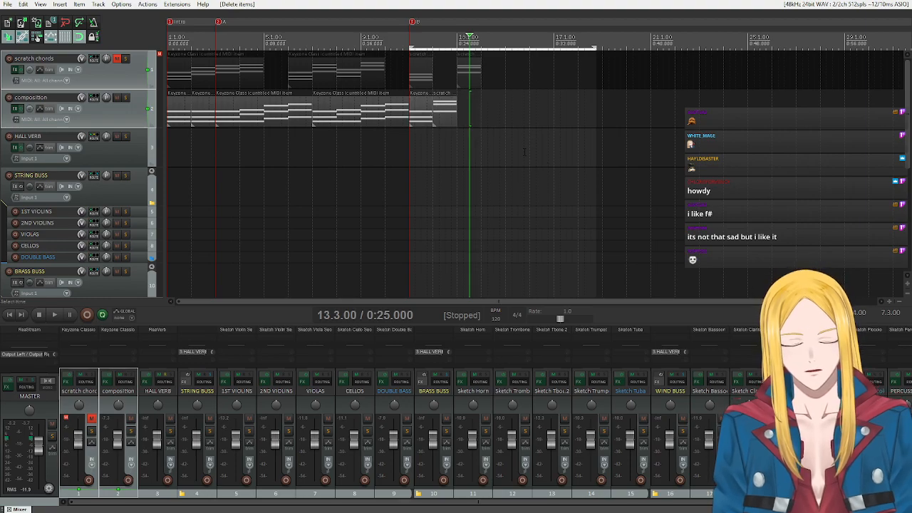
Glue the two chord items at bars 11 and 12 of the composition track into one item.
{"action": "left_click_drag", "start_coordinate": [475, 124], "coordinate": [420, 127]}
{"action": "right_click", "coordinate": [420, 127]}
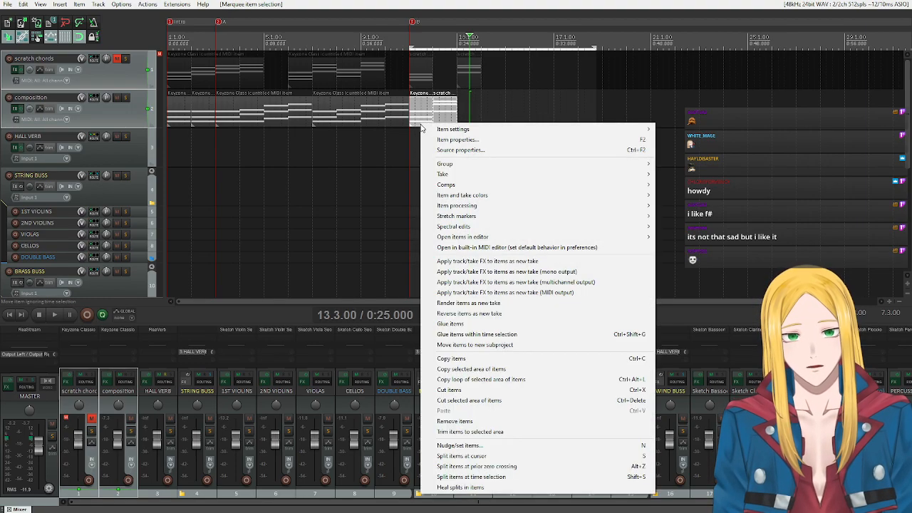
{"action": "left_click", "coordinate": [456, 324]}
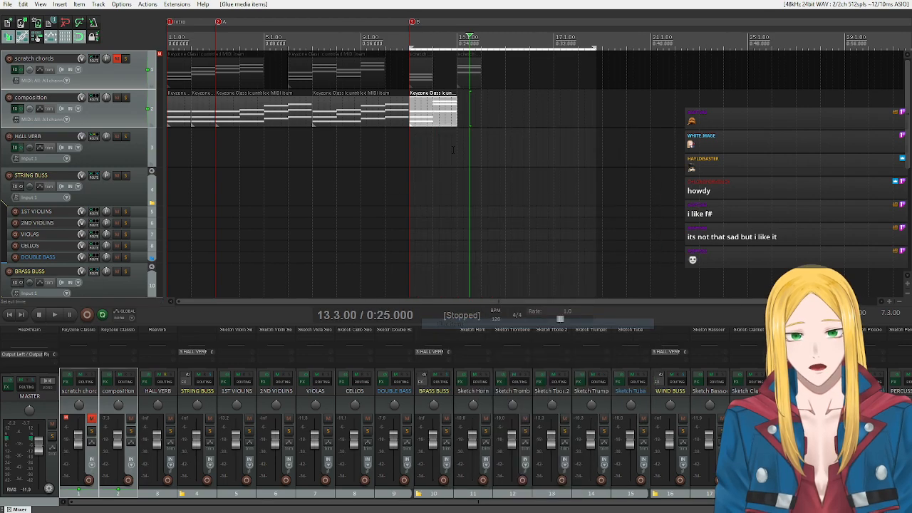
Invert the second chord of the glued composition item down once, and close its MIDI editor.
{"action": "double_click", "coordinate": [452, 126]}
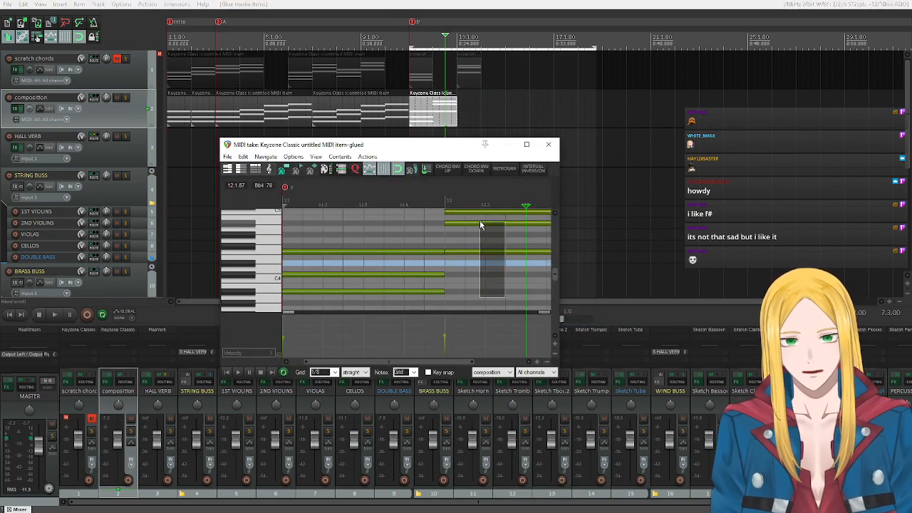
{"action": "left_click_drag", "start_coordinate": [480, 225], "coordinate": [478, 209]}
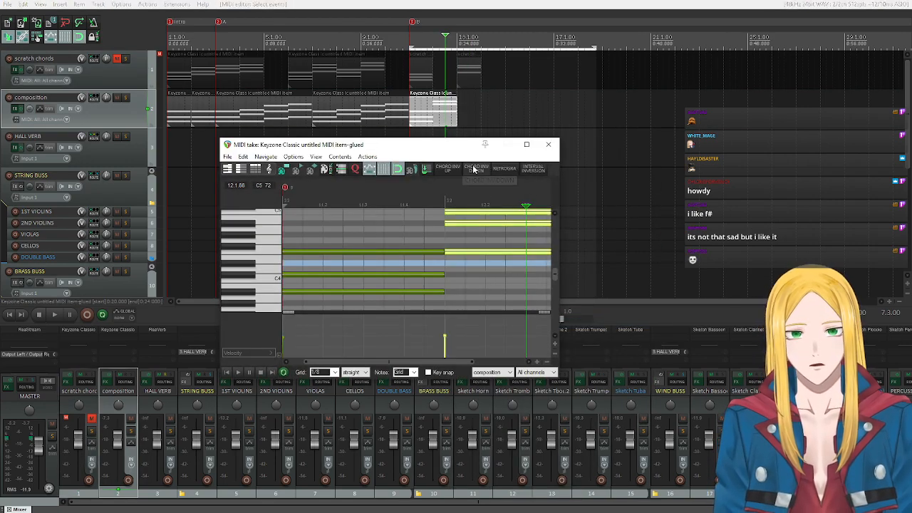
{"action": "left_click", "coordinate": [473, 169]}
{"action": "left_click", "coordinate": [548, 143]}
Repeat the glued two-chord item on the composition track up to bar 19, and extend the time selection to bar 19.
{"action": "left_click_drag", "start_coordinate": [428, 117], "coordinate": [484, 118]}
{"action": "left_click_drag", "start_coordinate": [524, 165], "coordinate": [523, 116]}
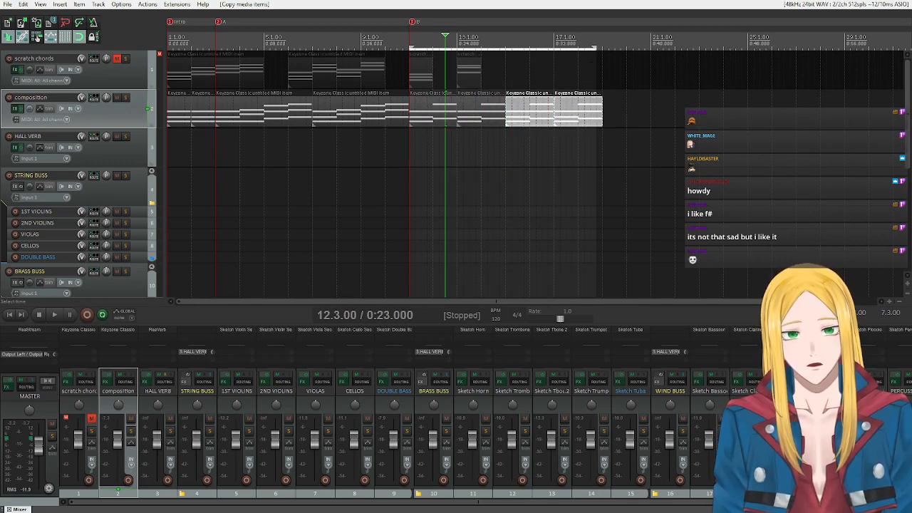
{"action": "left_click_drag", "start_coordinate": [594, 48], "coordinate": [599, 47]}
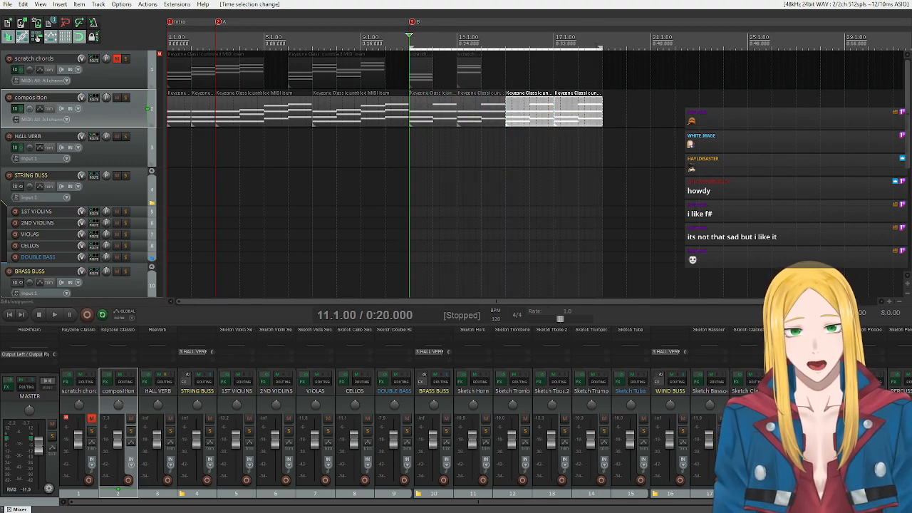
{"action": "left_click", "coordinate": [602, 35]}
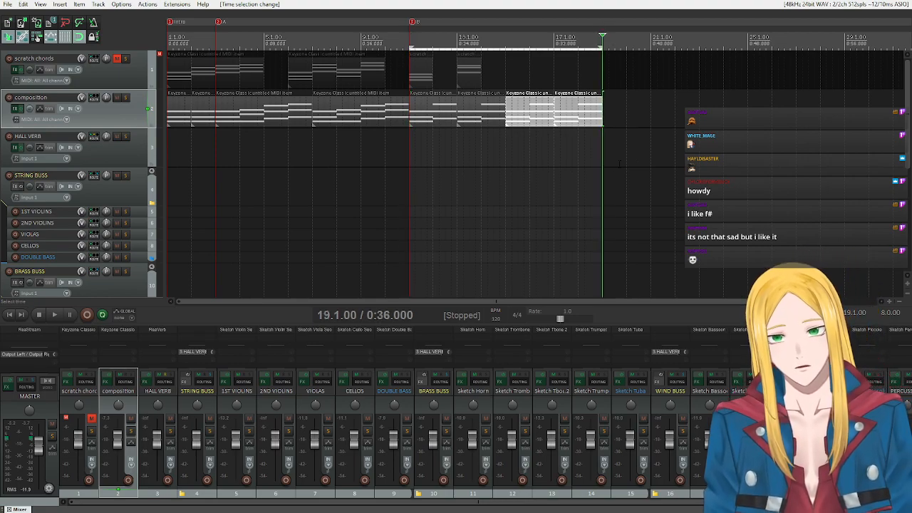
Copy the bar 18 chord of the composition track to bar 20, and extend the copy's start back to bar 19.
{"action": "left_click", "coordinate": [582, 139]}
{"action": "left_click_drag", "start_coordinate": [582, 140], "coordinate": [648, 115]}
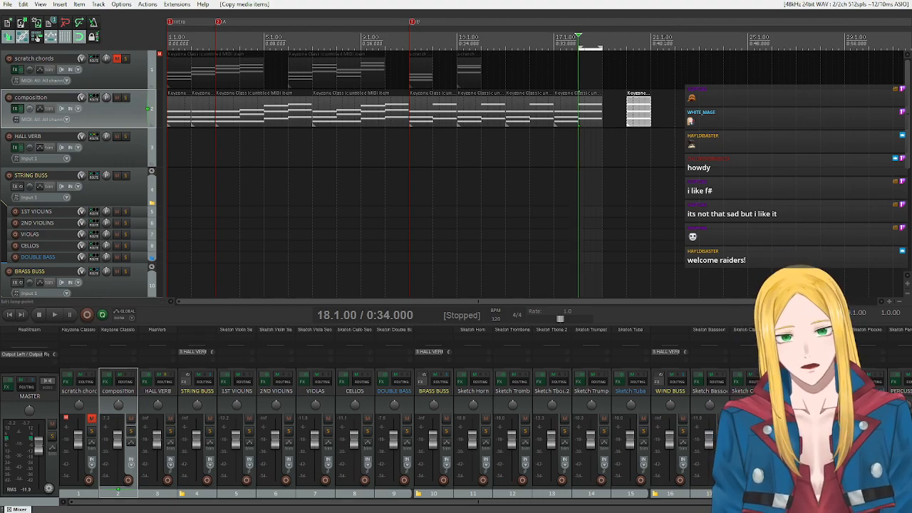
{"action": "left_click", "coordinate": [651, 70]}
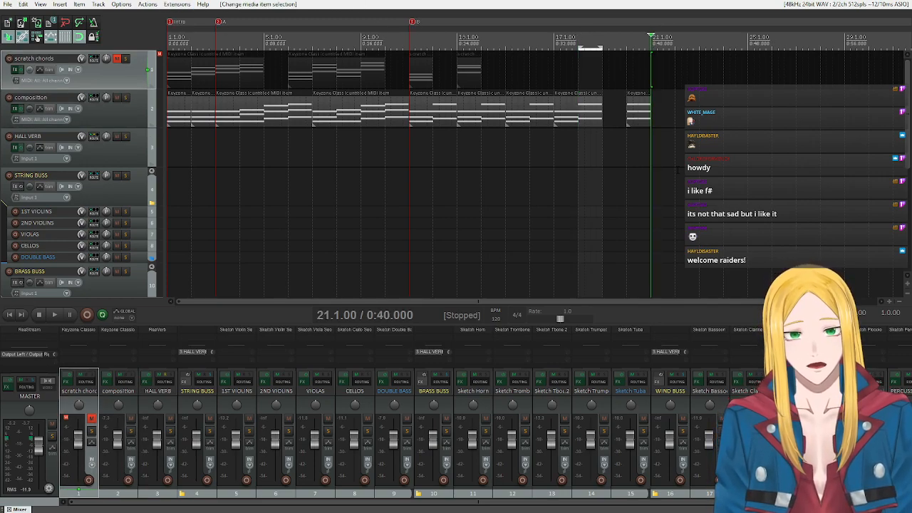
{"action": "scroll", "coordinate": [389, 301], "scroll_direction": "right", "scroll_amount": 3}
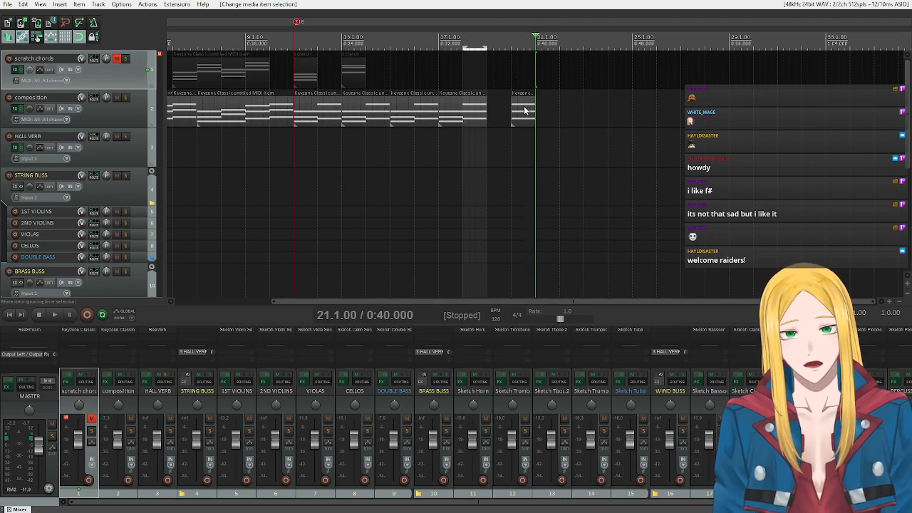
{"action": "left_click_drag", "start_coordinate": [519, 116], "coordinate": [499, 118]}
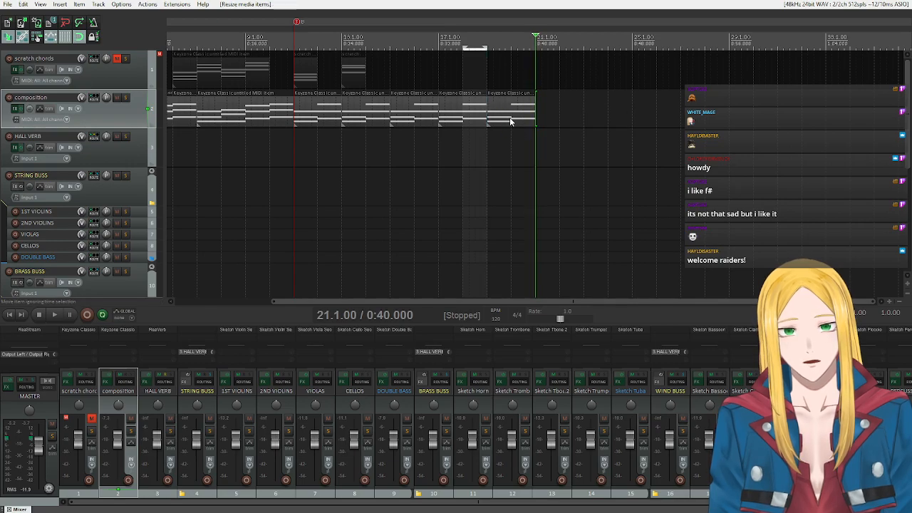
Open the last composition item in the MIDI editor and delete the notes of its first chord at bar 19.
{"action": "left_click", "coordinate": [510, 121]}
{"action": "double_click", "coordinate": [519, 127]}
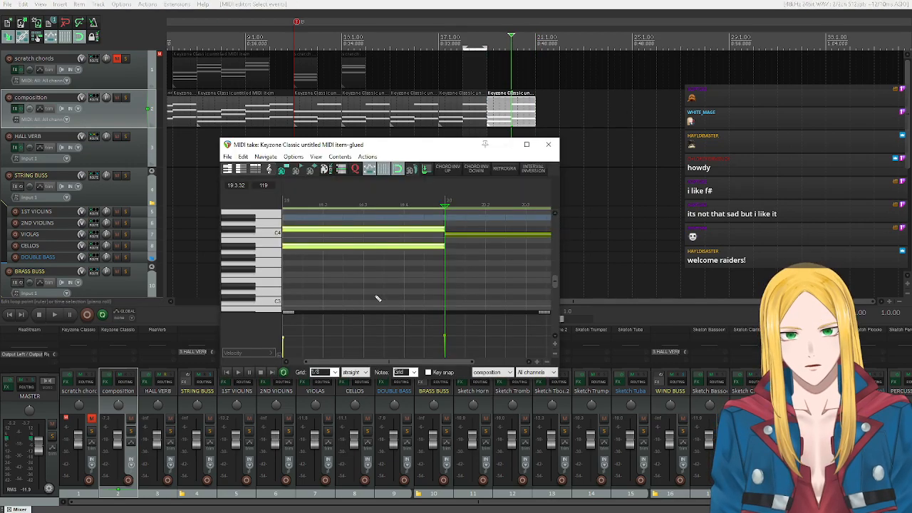
{"action": "scroll", "coordinate": [250, 275], "scroll_direction": "up", "scroll_amount": 3}
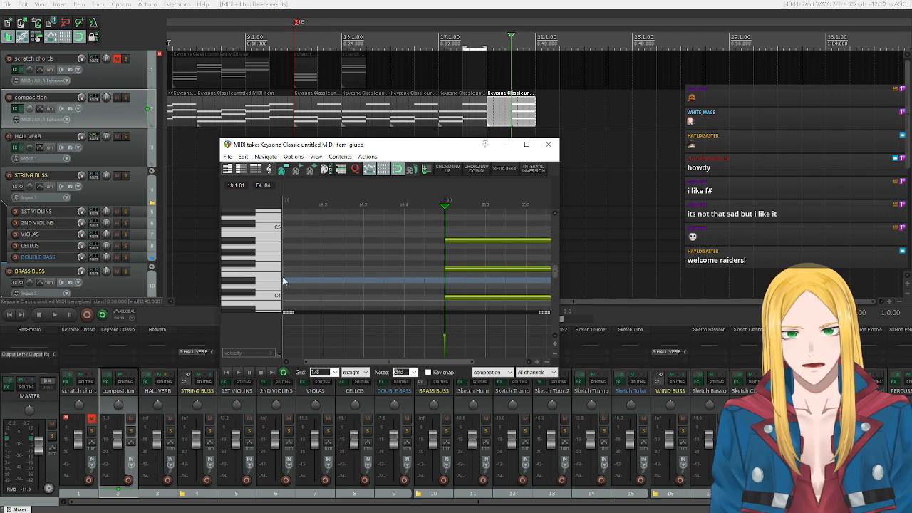
Copy the bar 20 chord to the start of bar 19 in the MIDI editor.
{"action": "left_click_drag", "start_coordinate": [466, 222], "coordinate": [479, 325]}
{"action": "scroll", "coordinate": [244, 260], "scroll_direction": "up", "scroll_amount": 4}
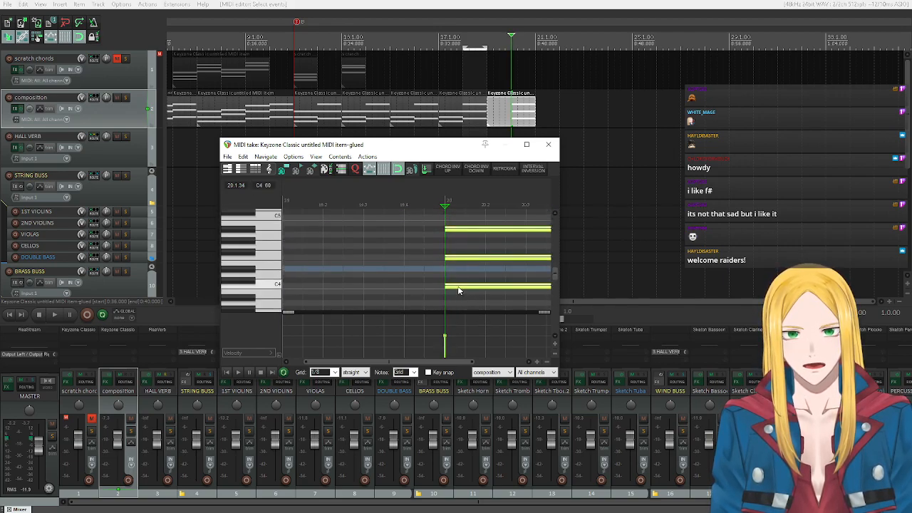
{"action": "left_click_drag", "start_coordinate": [458, 292], "coordinate": [304, 284]}
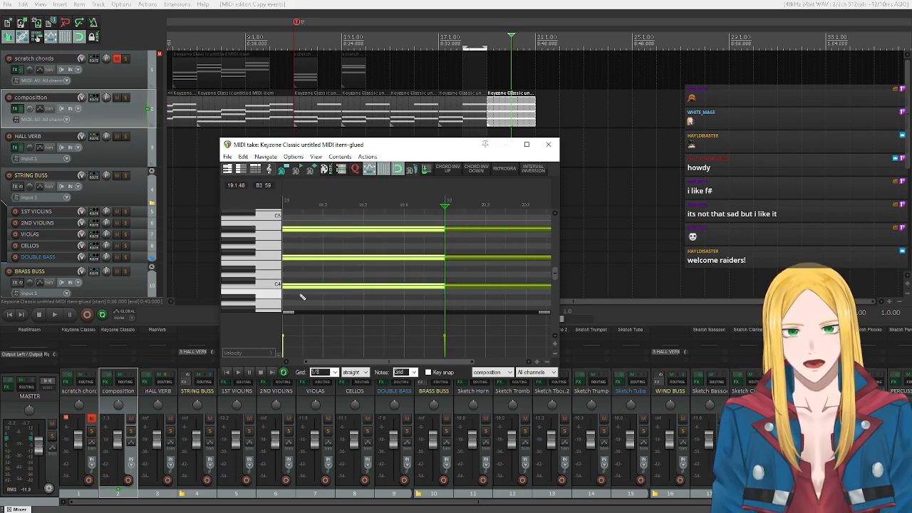
Turn on key snap with Bb natural minor and audition the bar 19 chord's notes on the piano keys.
{"action": "left_click", "coordinate": [428, 372]}
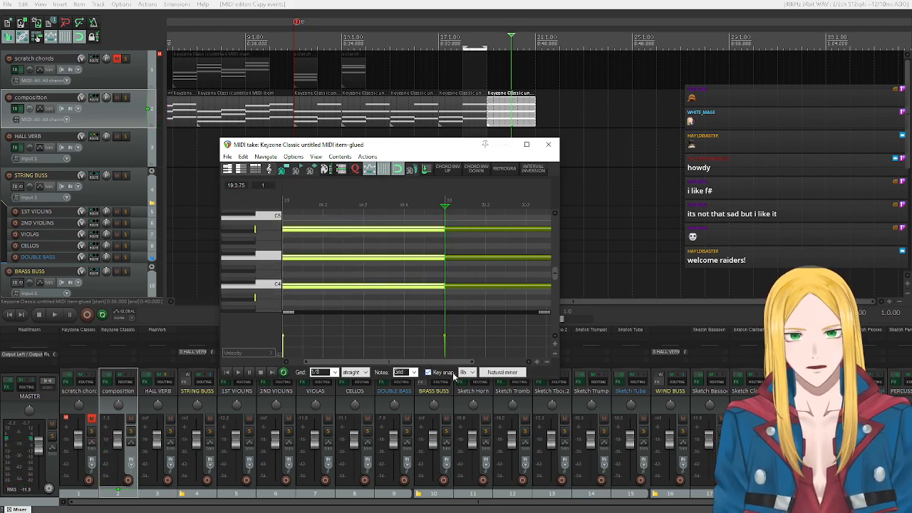
{"action": "left_click", "coordinate": [471, 373]}
{"action": "left_click", "coordinate": [472, 372]}
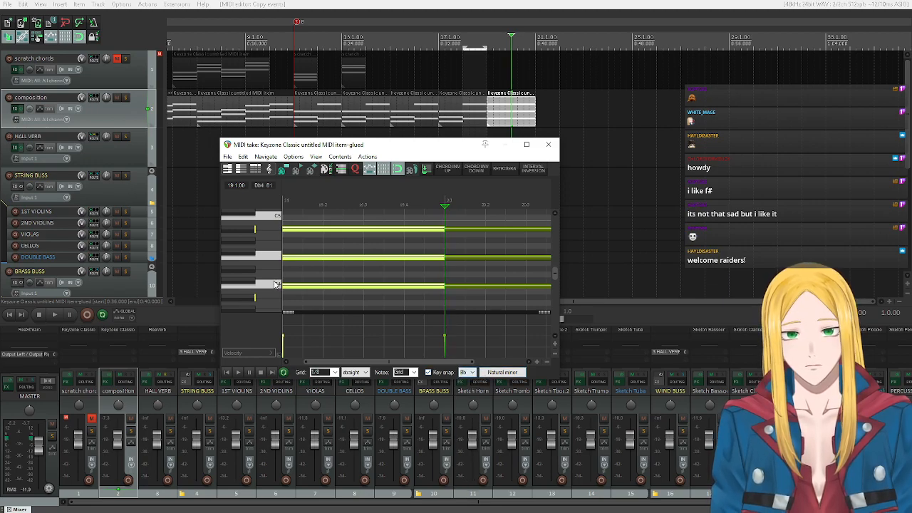
{"action": "left_click", "coordinate": [274, 256]}
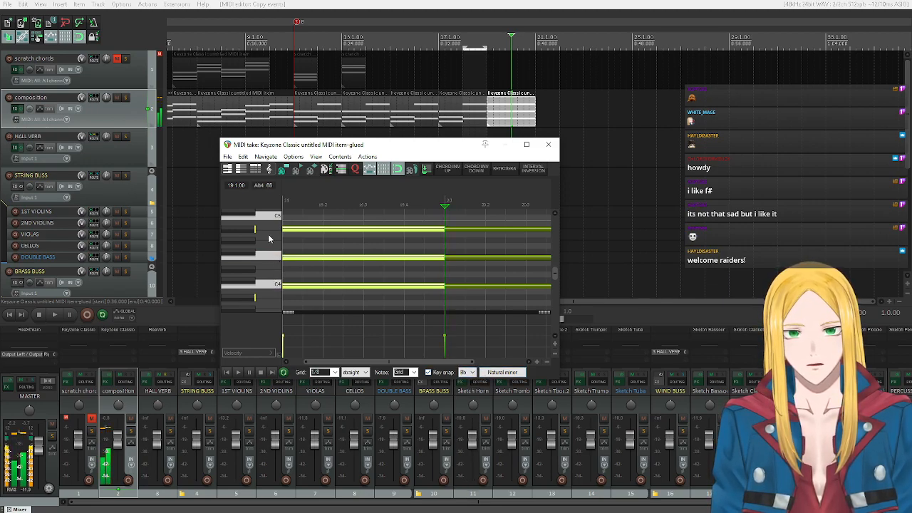
{"action": "left_click", "coordinate": [239, 227]}
{"action": "left_click", "coordinate": [263, 284]}
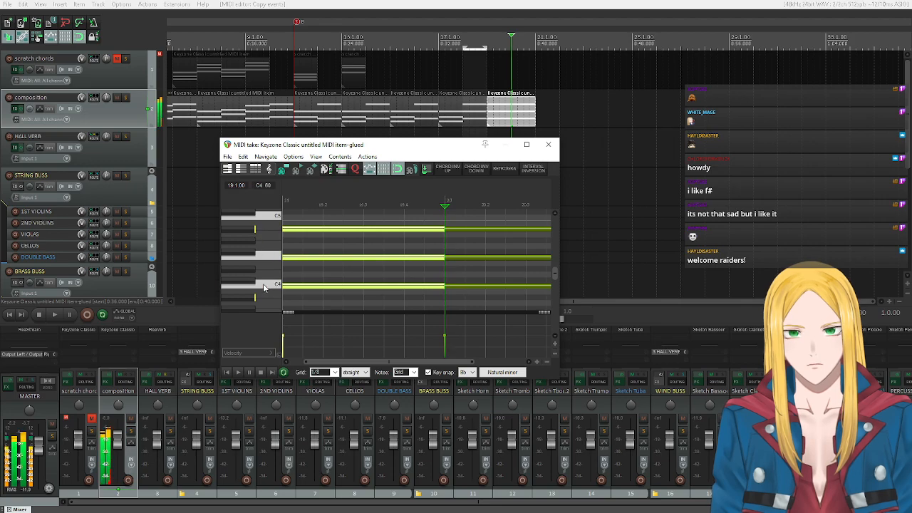
{"action": "left_click", "coordinate": [260, 258]}
{"action": "left_click", "coordinate": [252, 229]}
Change the key snap root to F and browse the chord types offered among the scales.
{"action": "left_click", "coordinate": [471, 372]}
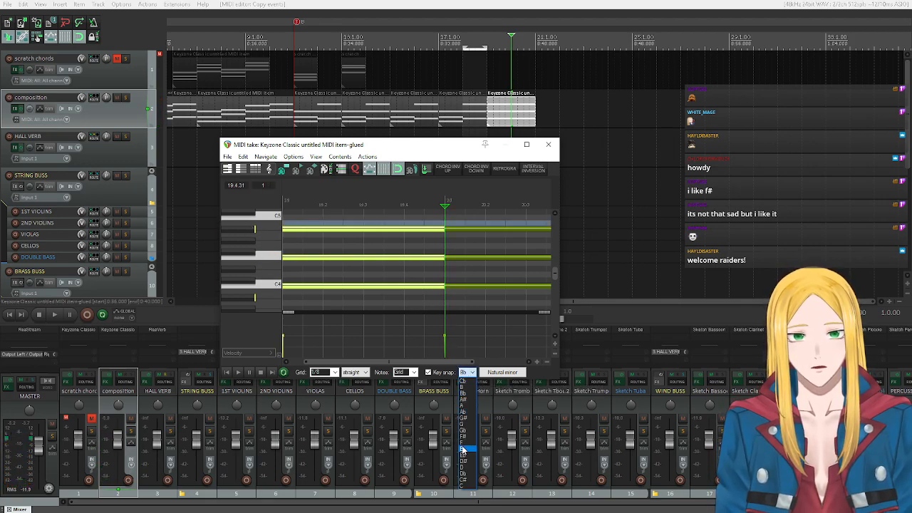
{"action": "left_click", "coordinate": [463, 443]}
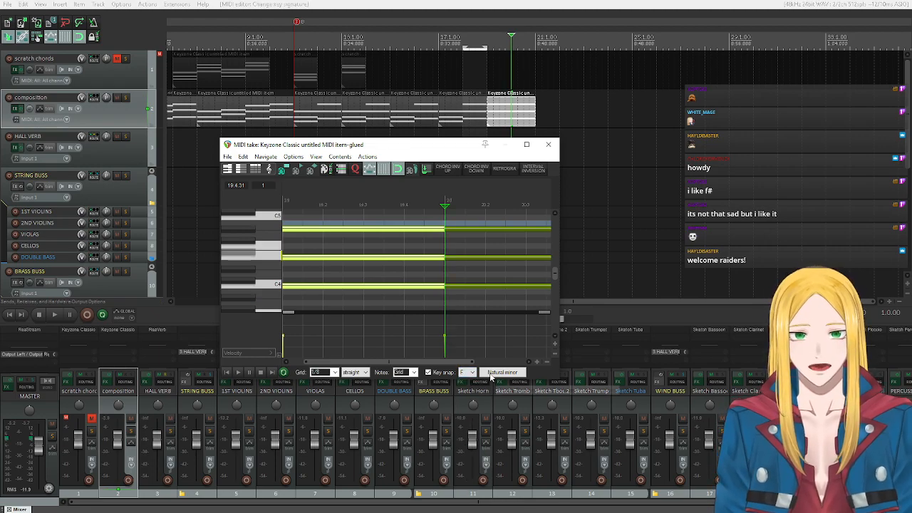
{"action": "left_click", "coordinate": [491, 371]}
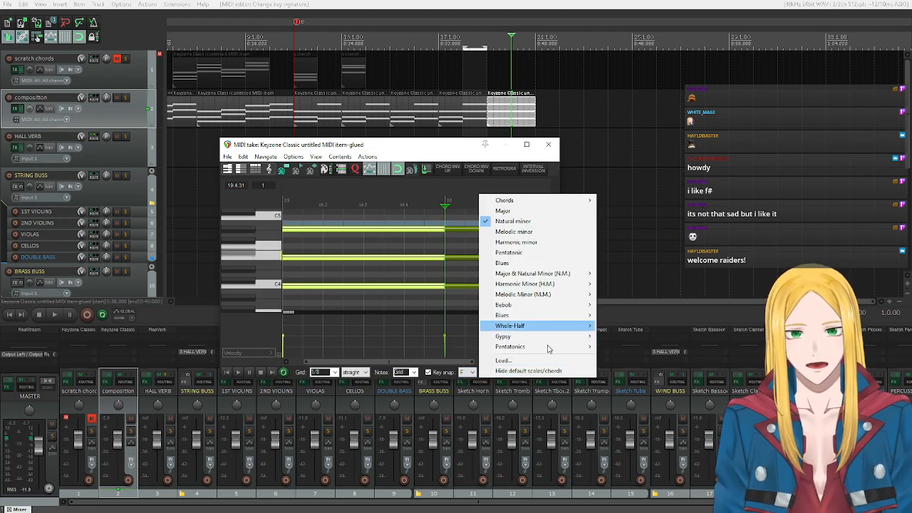
{"action": "mouse_move", "coordinate": [542, 202]}
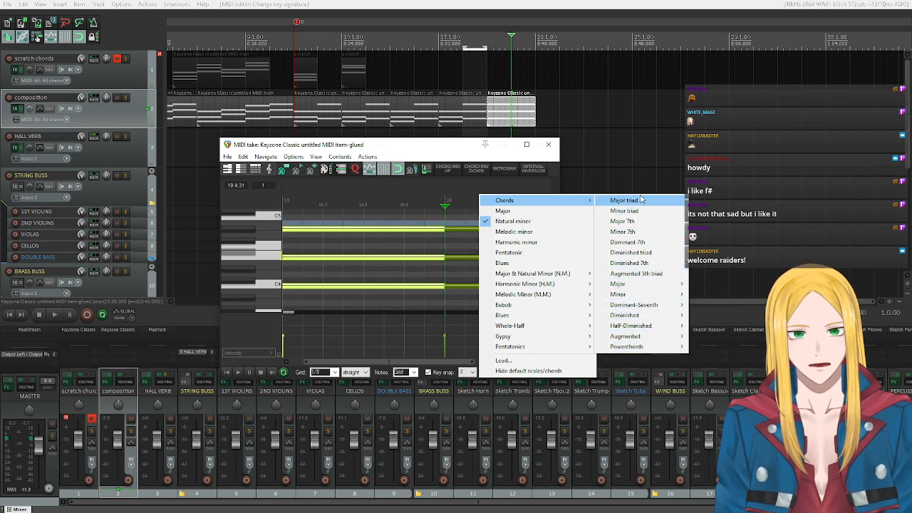
{"action": "mouse_move", "coordinate": [659, 307]}
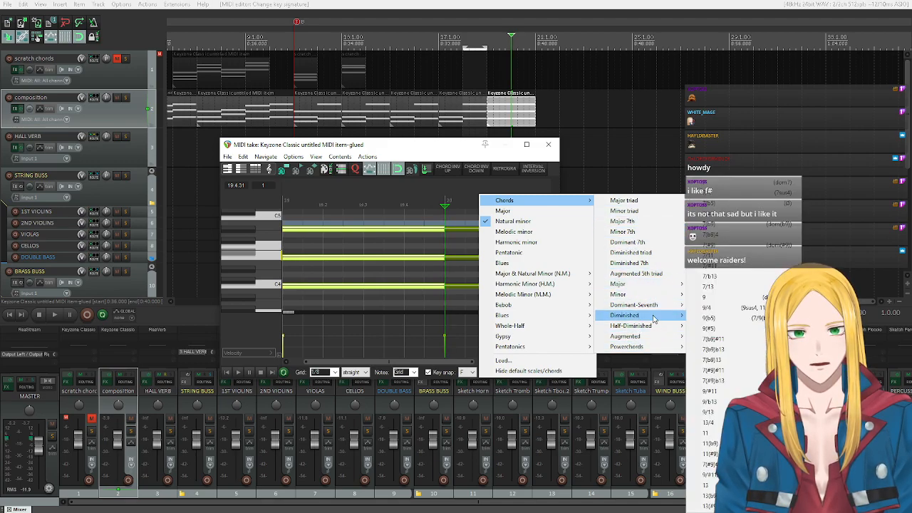
{"action": "mouse_move", "coordinate": [658, 329]}
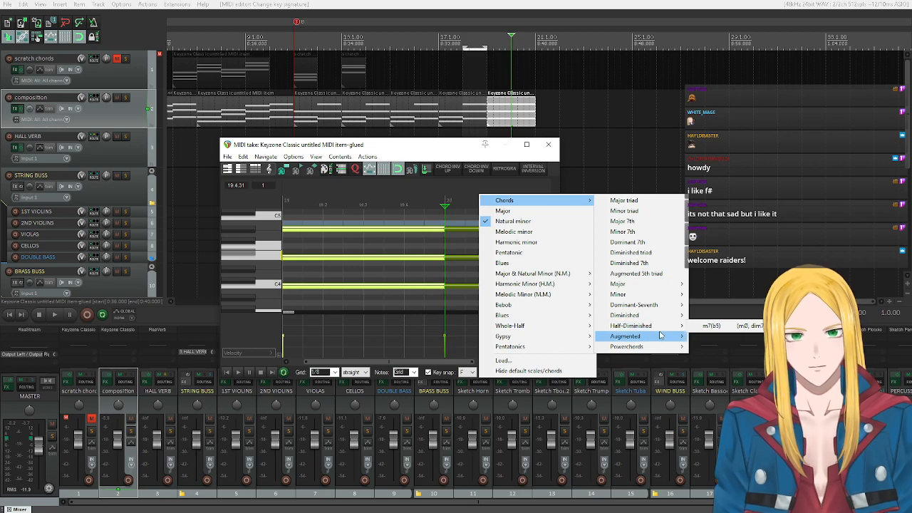
{"action": "mouse_move", "coordinate": [669, 354]}
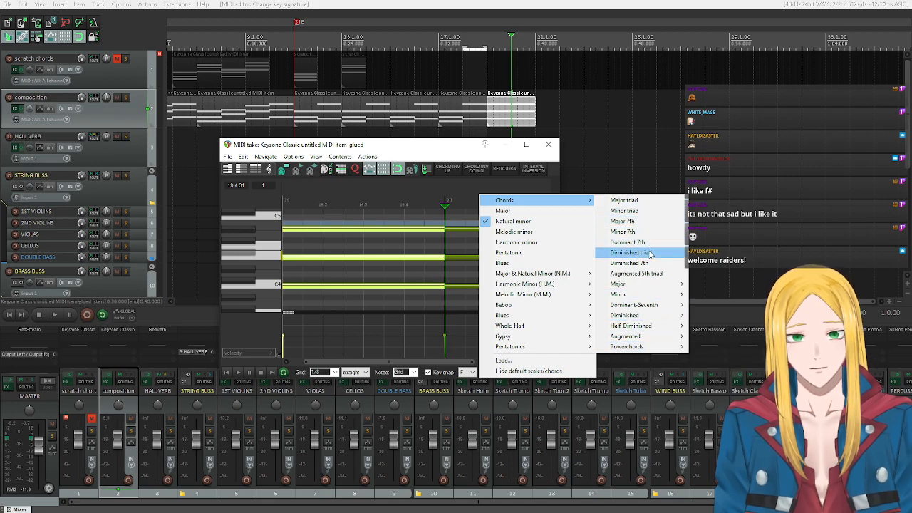
{"action": "mouse_move", "coordinate": [654, 285]}
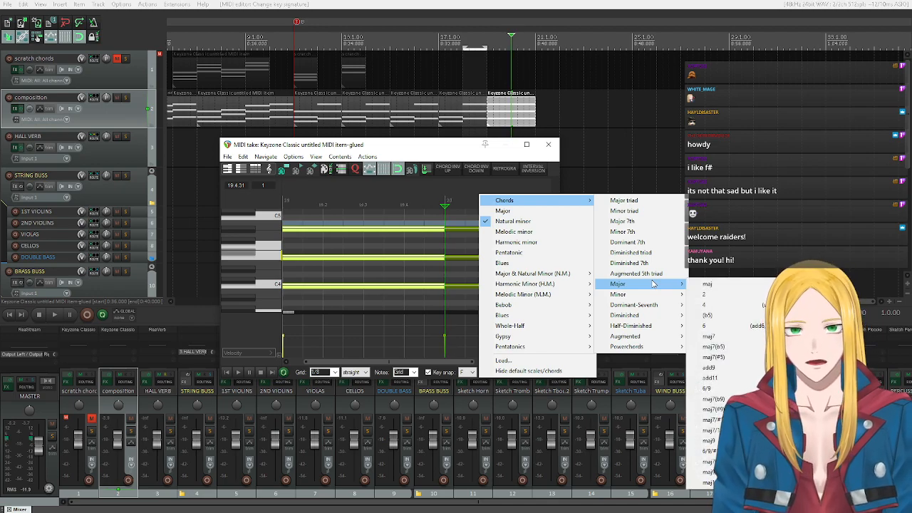
Move the MIDI editor aside and examine the insertable chord types and the chord families offered for key snap.
{"action": "left_click_drag", "start_coordinate": [399, 142], "coordinate": [211, 134]}
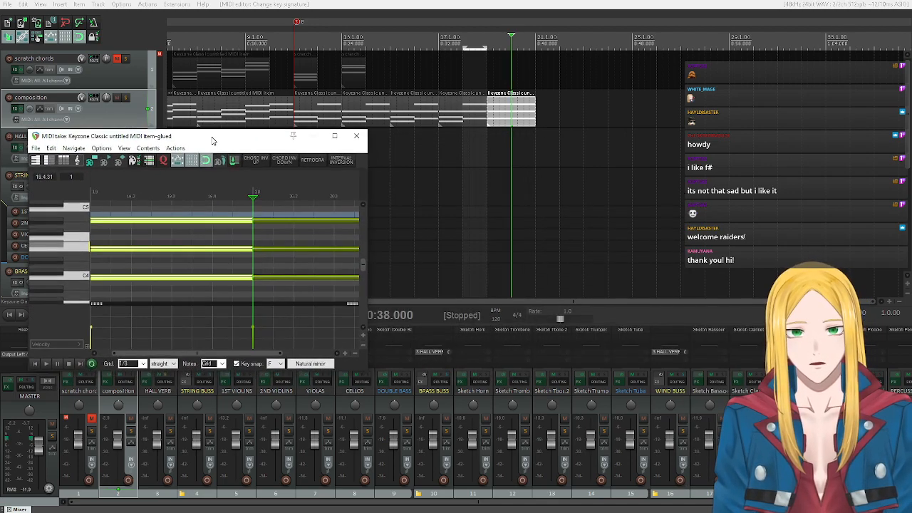
{"action": "right_click", "coordinate": [207, 277]}
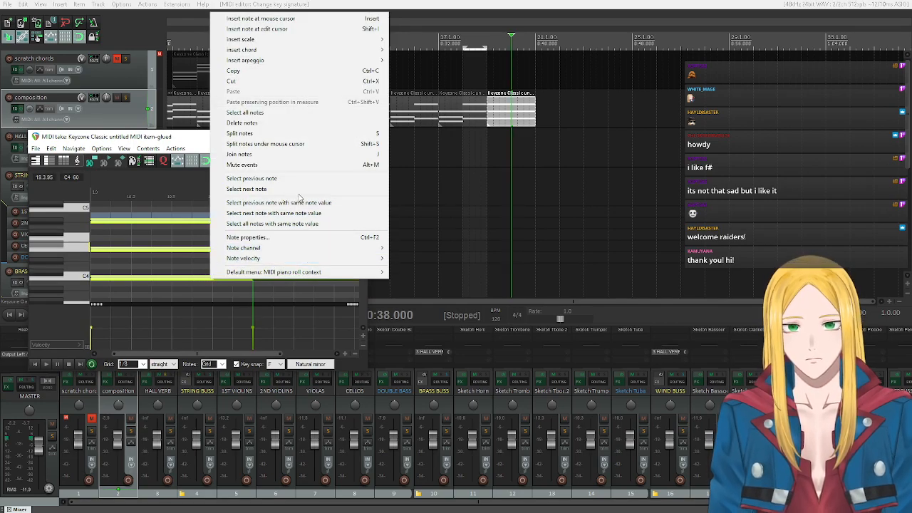
{"action": "mouse_move", "coordinate": [315, 278]}
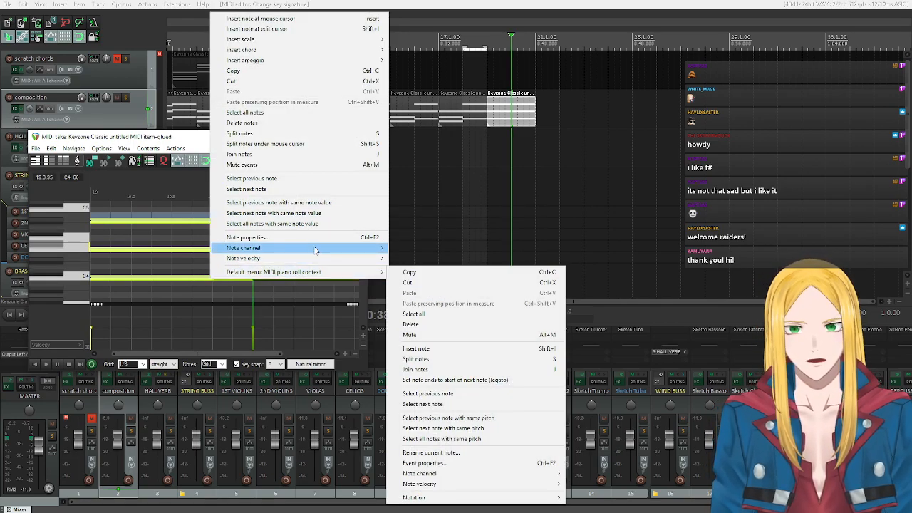
{"action": "mouse_move", "coordinate": [270, 52]}
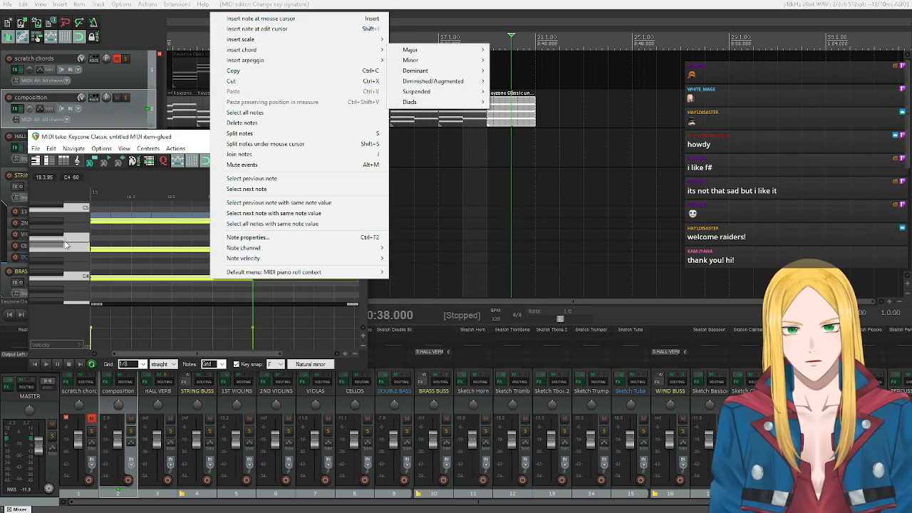
{"action": "left_click", "coordinate": [298, 366]}
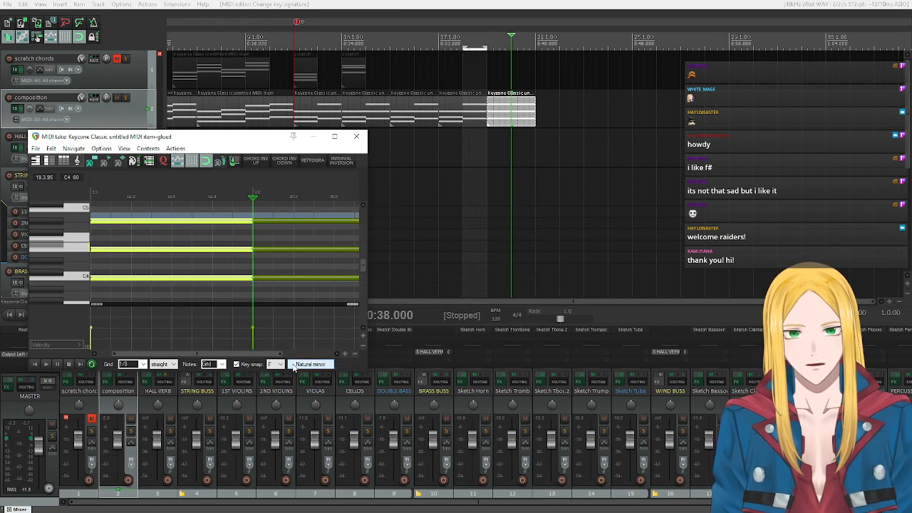
{"action": "left_click", "coordinate": [303, 364]}
{"action": "mouse_move", "coordinate": [335, 378]}
{"action": "mouse_move", "coordinate": [451, 385]}
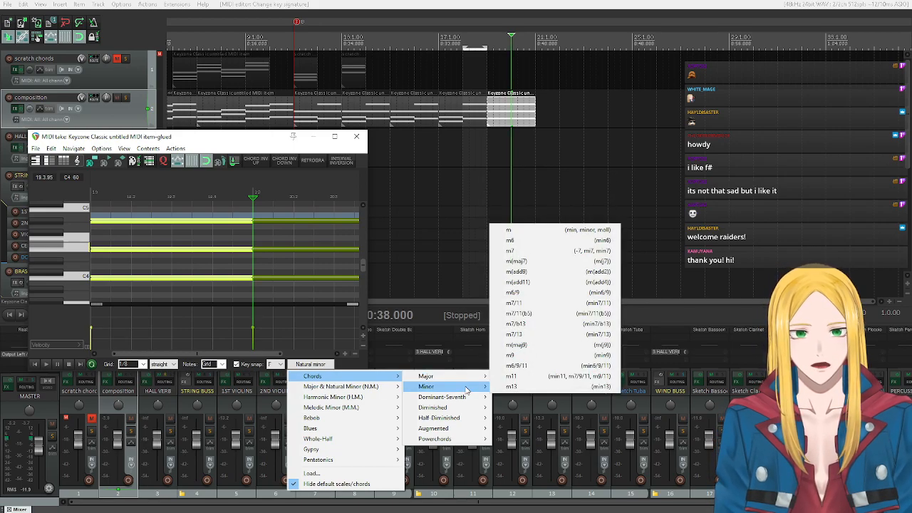
{"action": "mouse_move", "coordinate": [469, 408]}
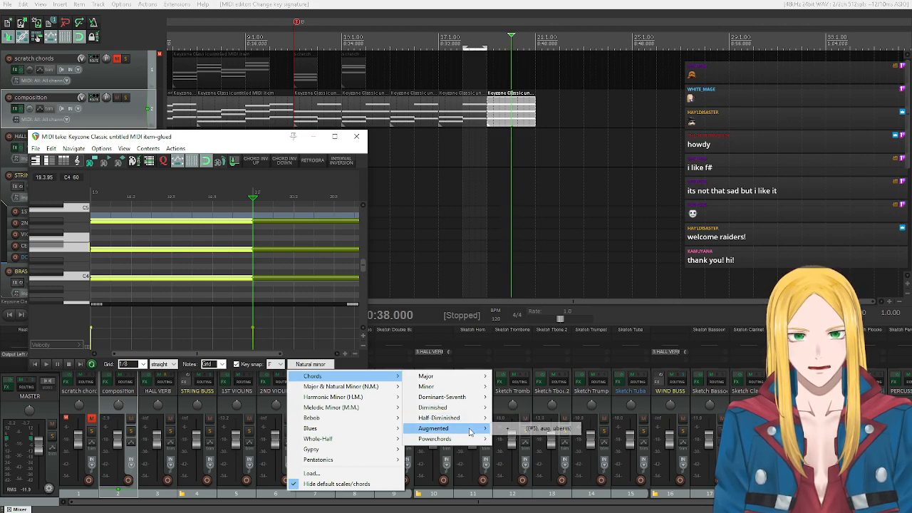
{"action": "mouse_move", "coordinate": [475, 444]}
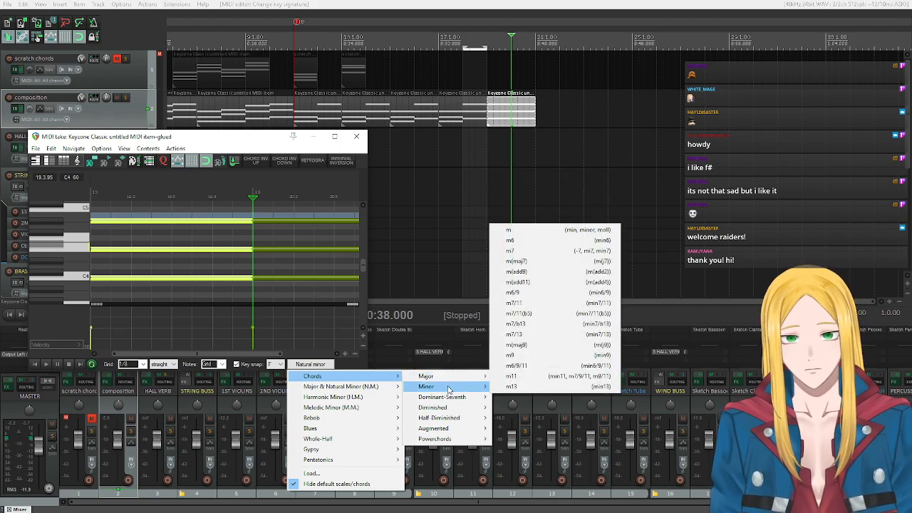
{"action": "left_click", "coordinate": [260, 355]}
Delete the copied chord at bar 19 in the MIDI editor.
{"action": "left_click_drag", "start_coordinate": [260, 354], "coordinate": [240, 353]}
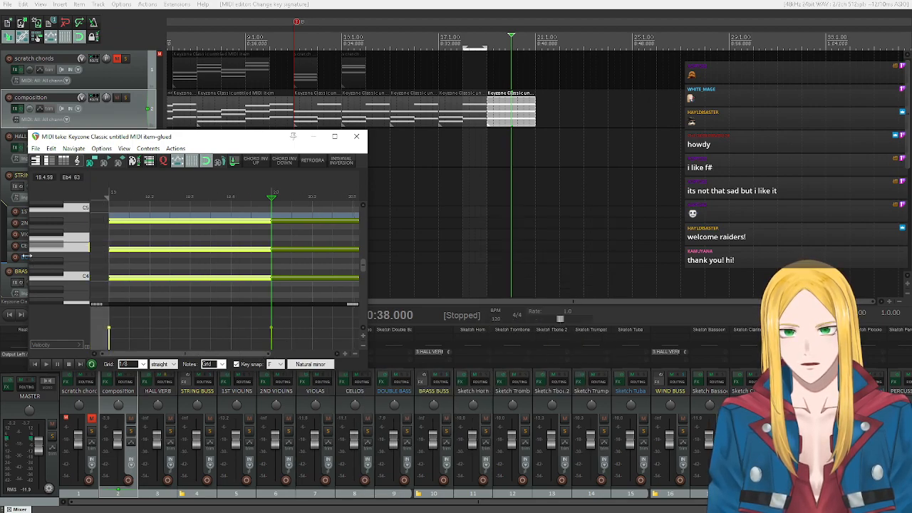
{"action": "scroll", "coordinate": [50, 260], "scroll_direction": "up", "scroll_amount": 1}
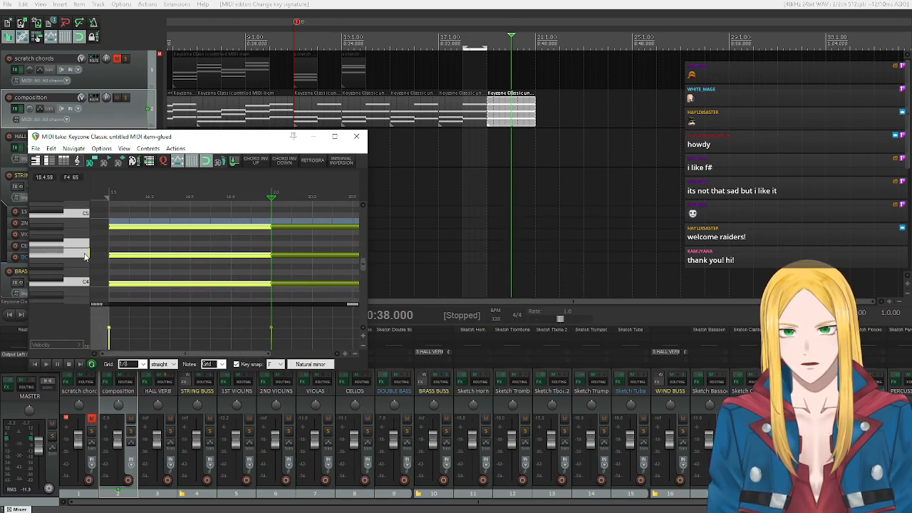
{"action": "scroll", "coordinate": [157, 251], "scroll_direction": "down", "scroll_amount": 3}
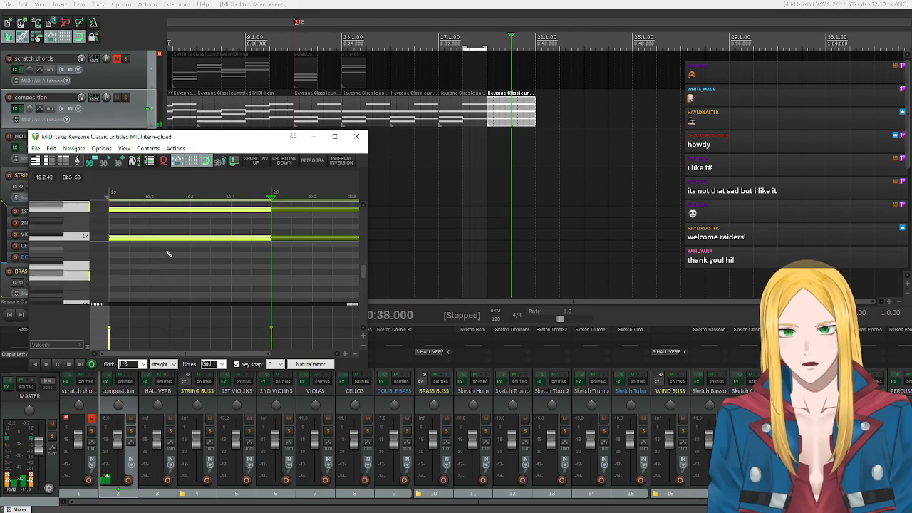
{"action": "key", "text": "Delete"}
{"action": "scroll", "coordinate": [82, 246], "scroll_direction": "up", "scroll_amount": 3}
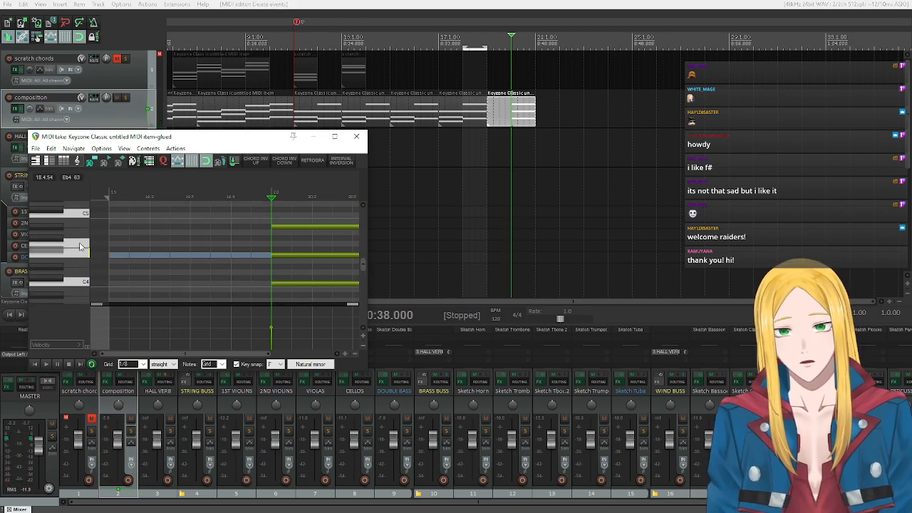
Audition F4, place the edit cursor at the start of bar 19, and set the key snap root to Bb.
{"action": "scroll", "coordinate": [81, 246], "scroll_direction": "up", "scroll_amount": 2}
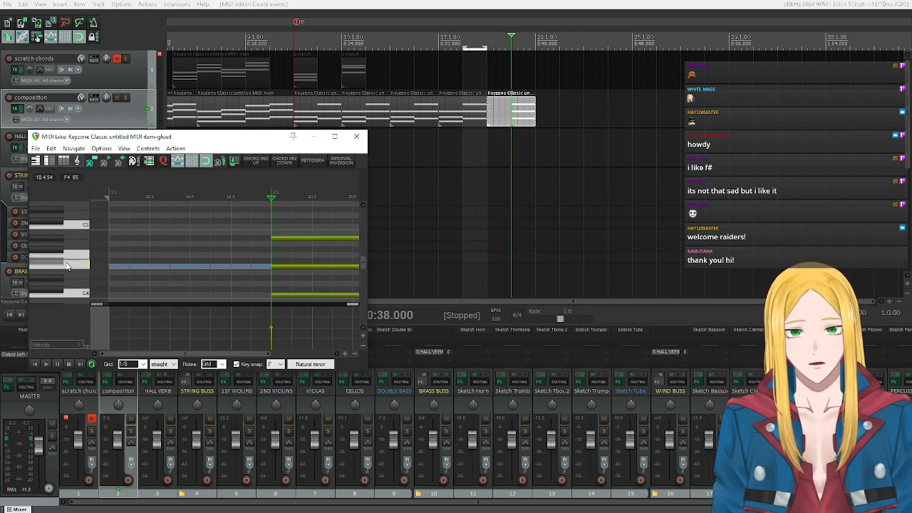
{"action": "left_click", "coordinate": [67, 263]}
{"action": "left_click", "coordinate": [59, 263]}
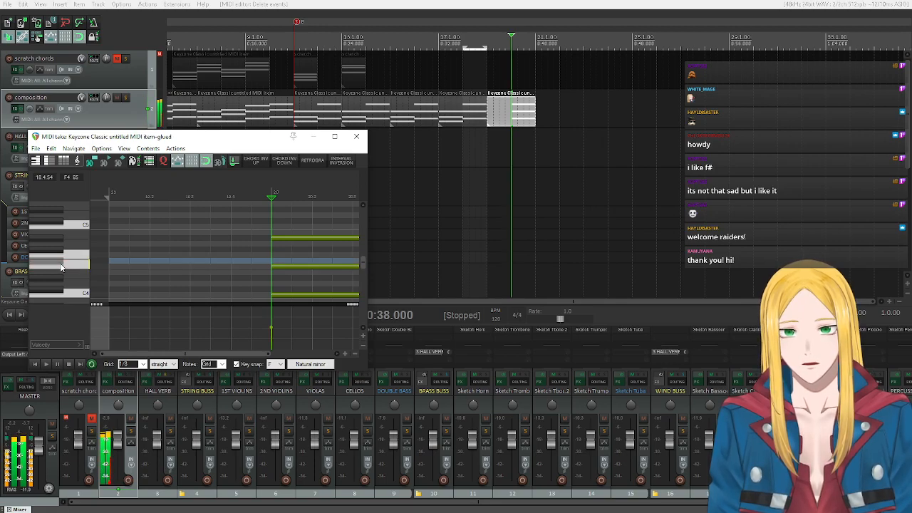
{"action": "left_click", "coordinate": [43, 366]}
{"action": "left_click", "coordinate": [278, 364]}
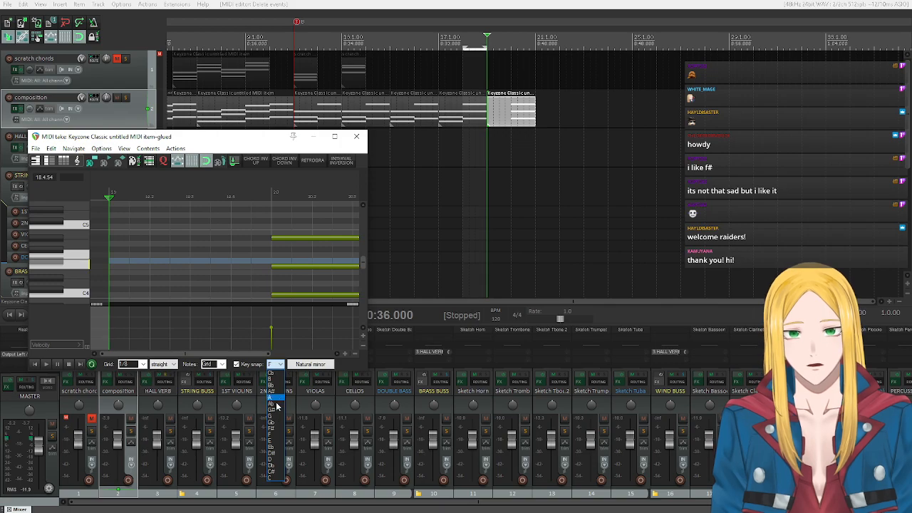
{"action": "left_click", "coordinate": [276, 404]}
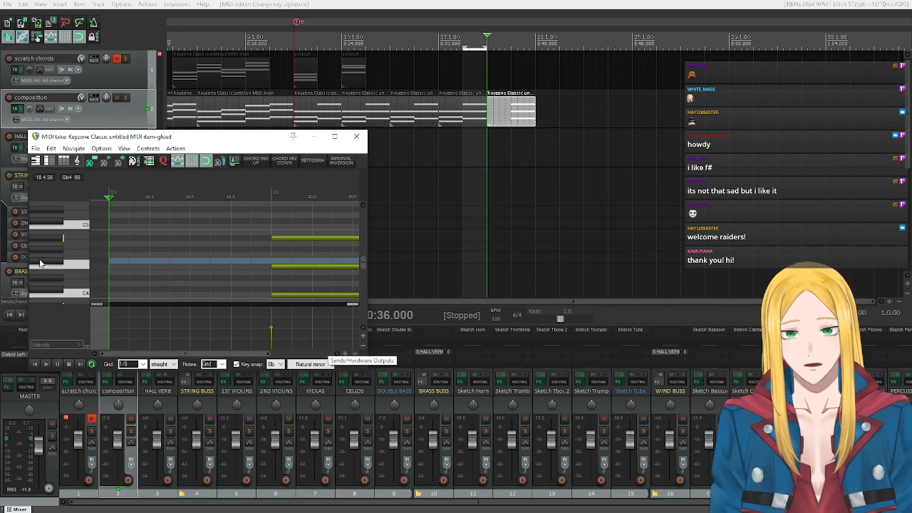
{"action": "left_click", "coordinate": [69, 267]}
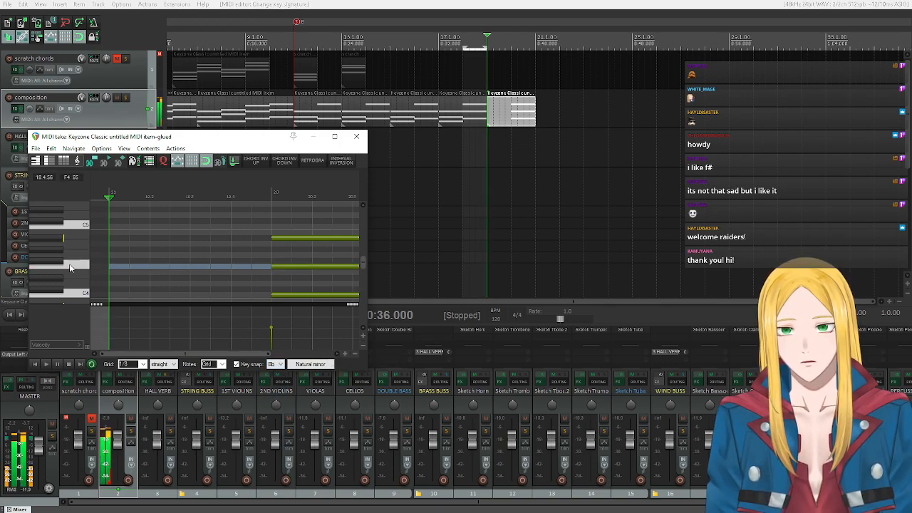
{"action": "left_click", "coordinate": [70, 264]}
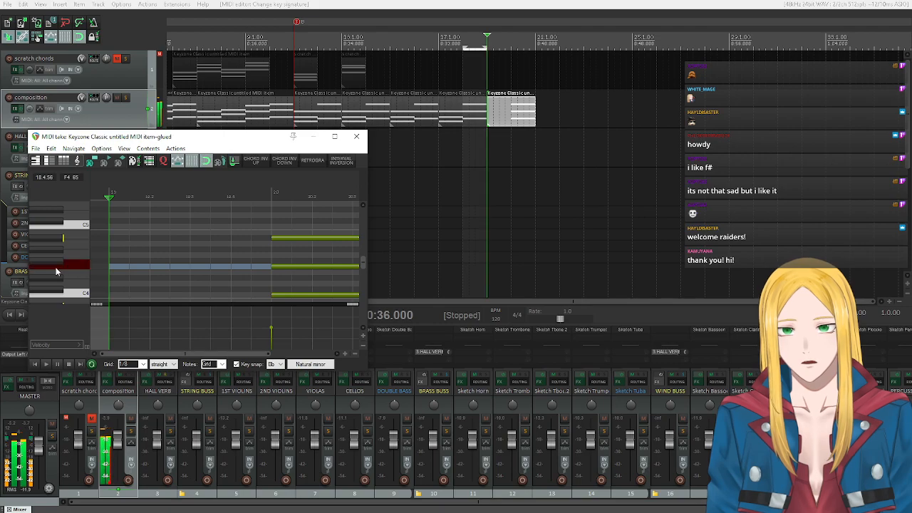
Insert a sus4 chord on F4 at the start of bar 19, lengthen its notes to bar 20, and select them.
{"action": "right_click", "coordinate": [111, 269]}
{"action": "mouse_move", "coordinate": [188, 265]}
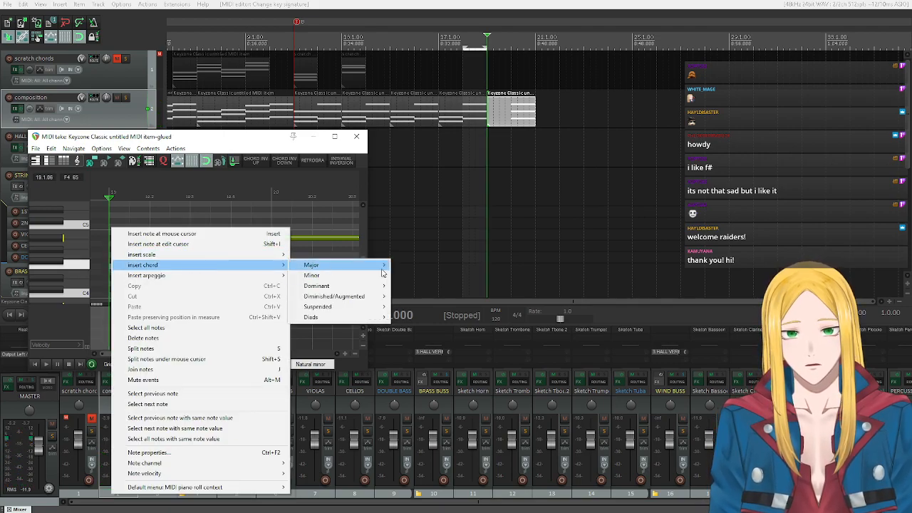
{"action": "mouse_move", "coordinate": [371, 307]}
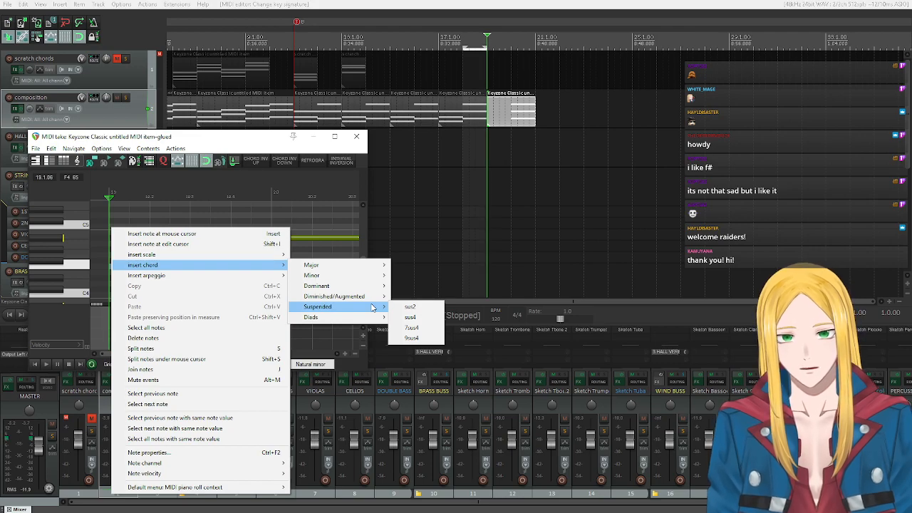
{"action": "left_click", "coordinate": [410, 317]}
{"action": "left_click_drag", "start_coordinate": [129, 265], "coordinate": [261, 255]}
{"action": "left_click_drag", "start_coordinate": [169, 206], "coordinate": [208, 288]}
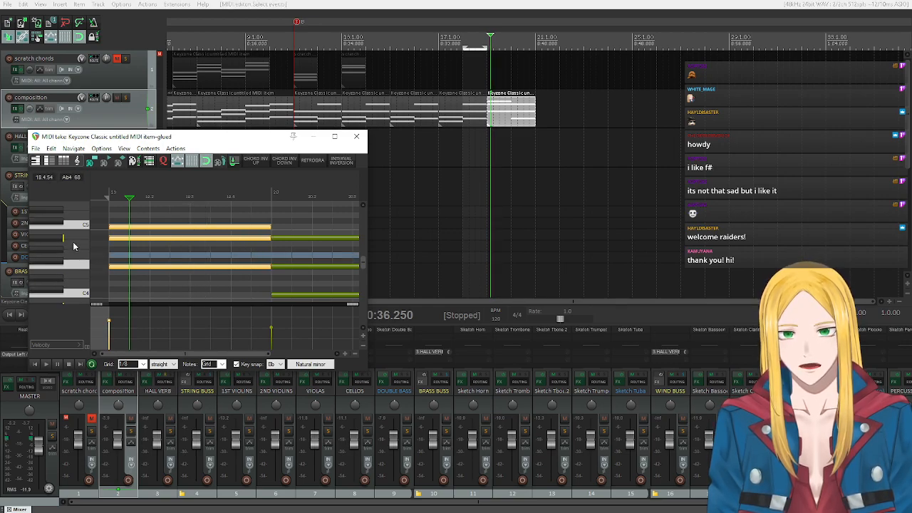
Lower the velocity of the bar 19 sus4 chord and invert the chord down once.
{"action": "left_click_drag", "start_coordinate": [108, 322], "coordinate": [113, 331]}
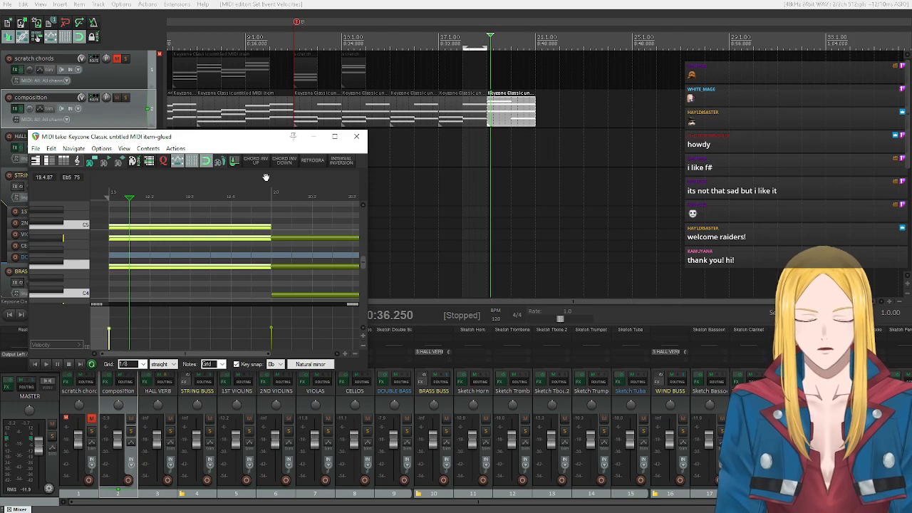
{"action": "scroll", "coordinate": [67, 241], "scroll_direction": "down", "scroll_amount": 1}
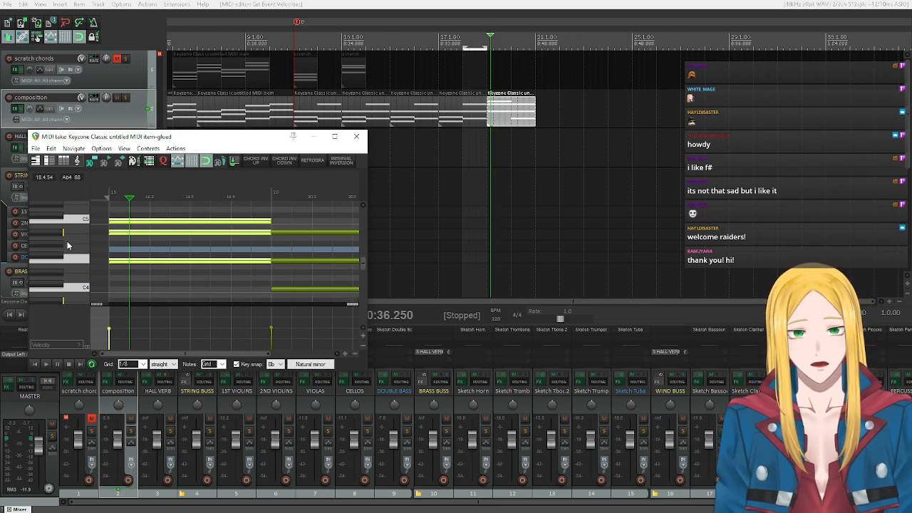
{"action": "left_click", "coordinate": [284, 161]}
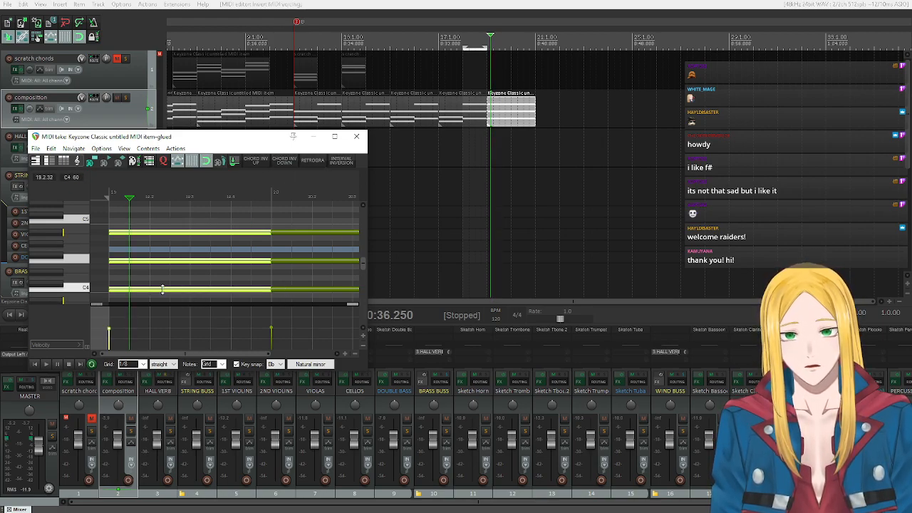
Set the key snap root to F and its chord type to maj (major).
{"action": "left_click_drag", "start_coordinate": [168, 353], "coordinate": [243, 367]}
{"action": "left_click", "coordinate": [276, 364]}
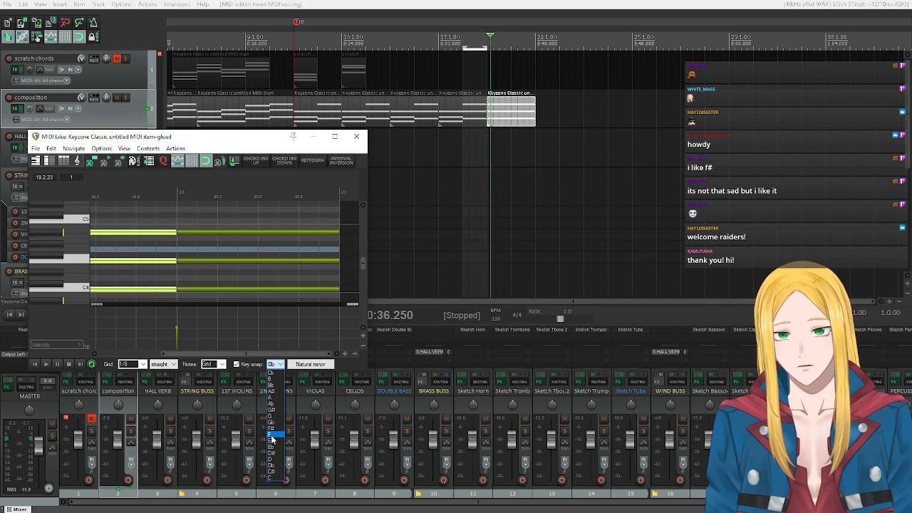
{"action": "left_click", "coordinate": [270, 435]}
{"action": "left_click", "coordinate": [300, 366]}
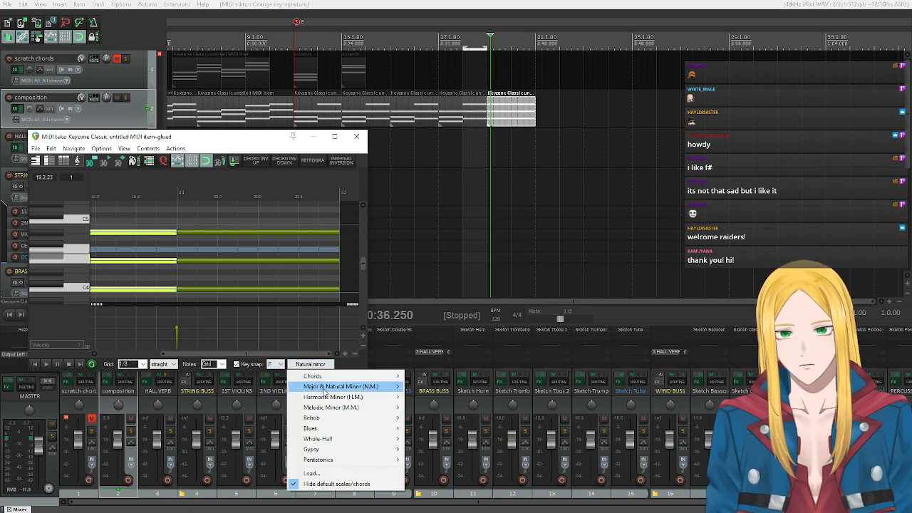
{"action": "mouse_move", "coordinate": [335, 377]}
{"action": "mouse_move", "coordinate": [414, 378]}
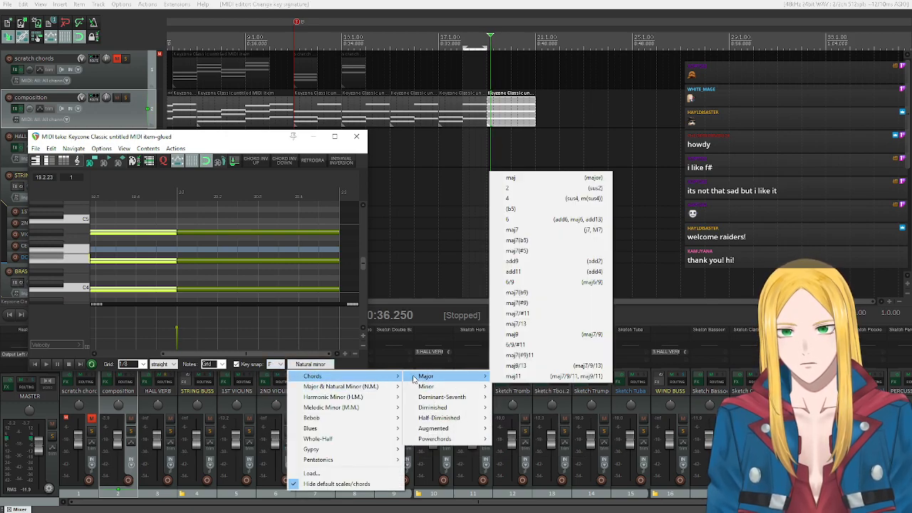
{"action": "left_click", "coordinate": [507, 179]}
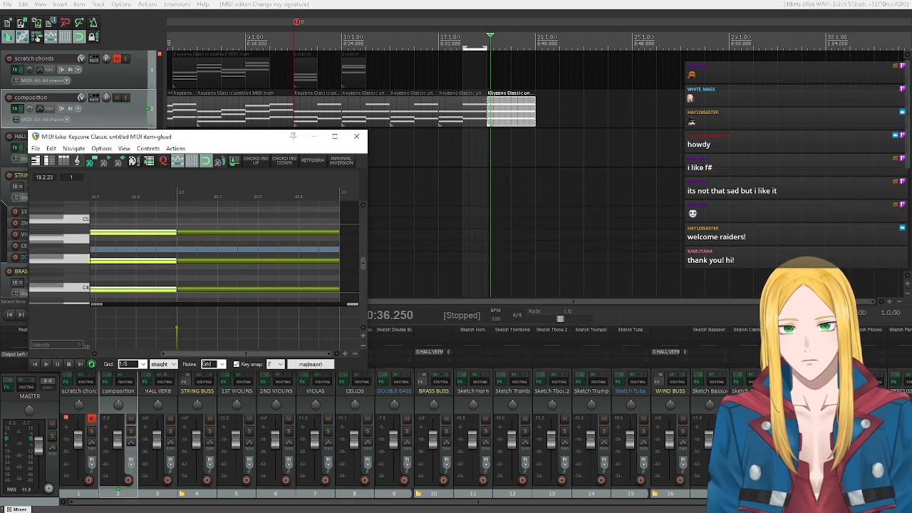
Audition the F major chord tones and lower the top note of the bar 20 chord to A4.
{"action": "left_click", "coordinate": [65, 240]}
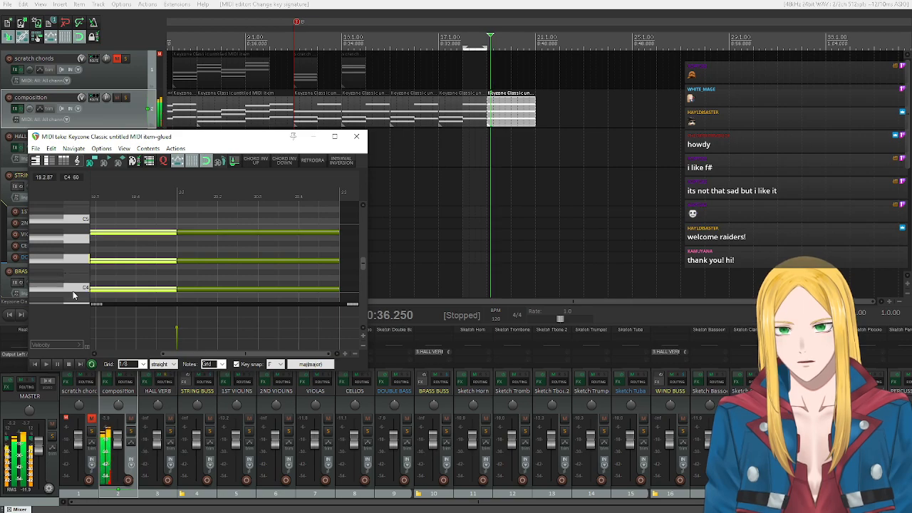
{"action": "left_click", "coordinate": [63, 240]}
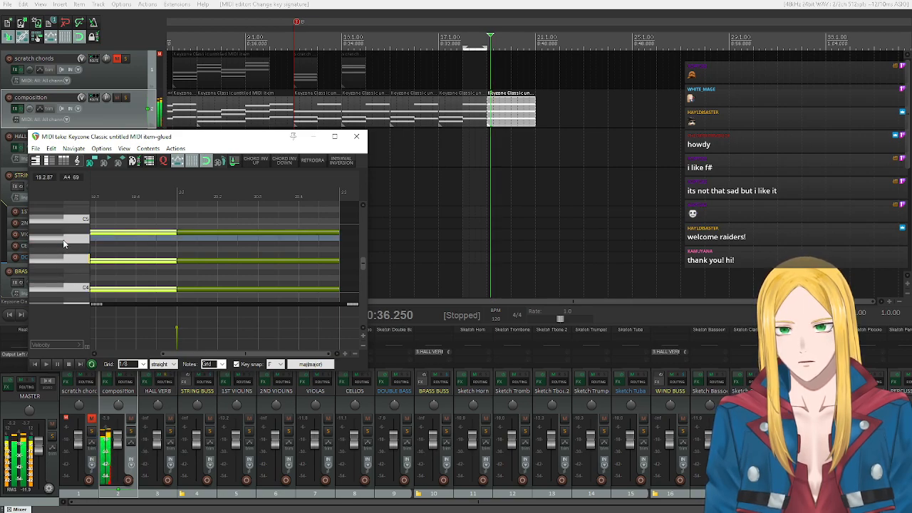
{"action": "left_click_drag", "start_coordinate": [211, 229], "coordinate": [211, 243]}
Play the chords from bar 19 in the MIDI editor, stop playback, and close the editor.
{"action": "left_click", "coordinate": [35, 365]}
{"action": "left_click", "coordinate": [46, 364]}
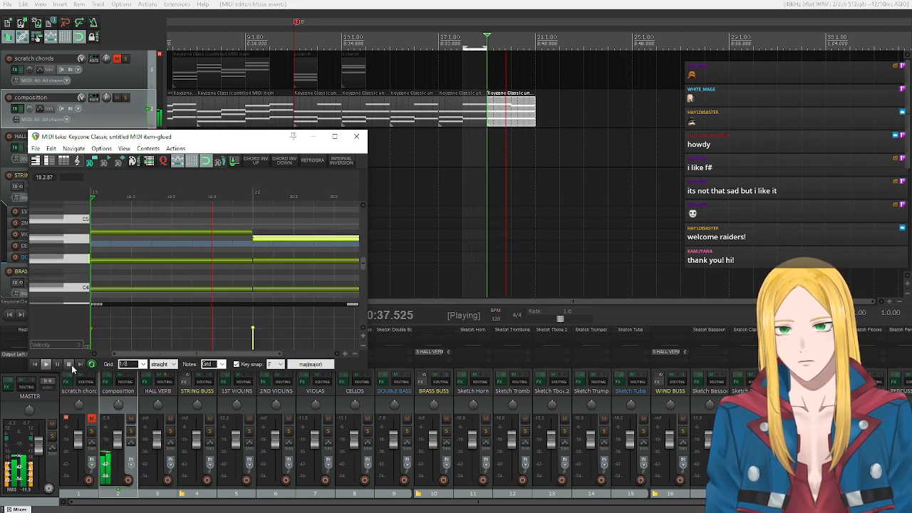
{"action": "left_click", "coordinate": [70, 365]}
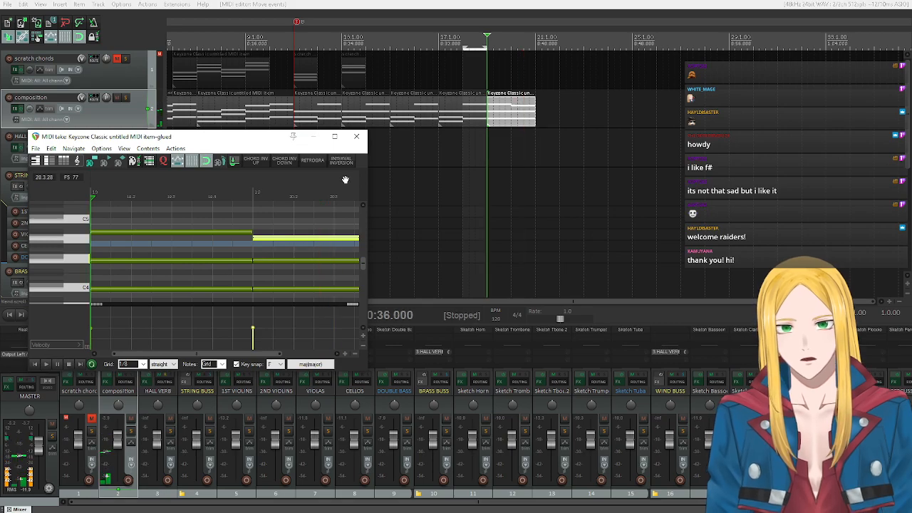
{"action": "left_click", "coordinate": [357, 141]}
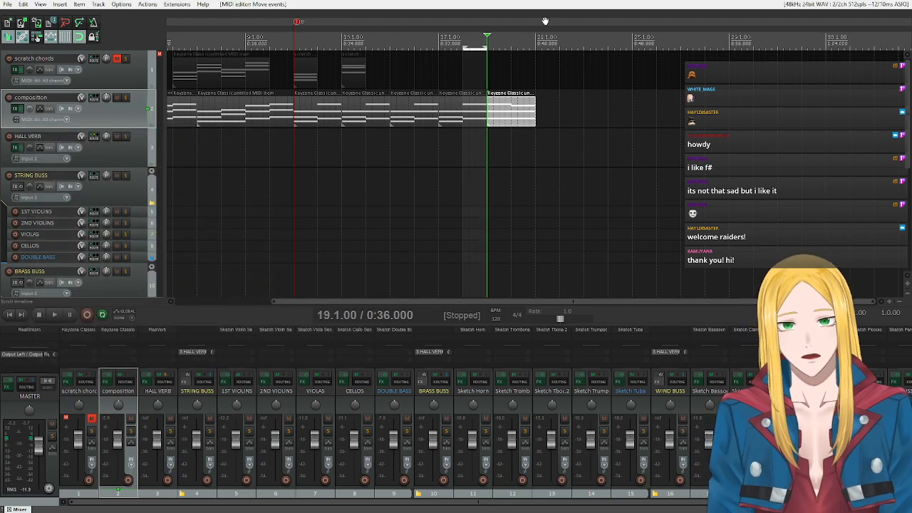
Add a marker named C at the start of bar 21.
{"action": "left_click", "coordinate": [535, 12]}
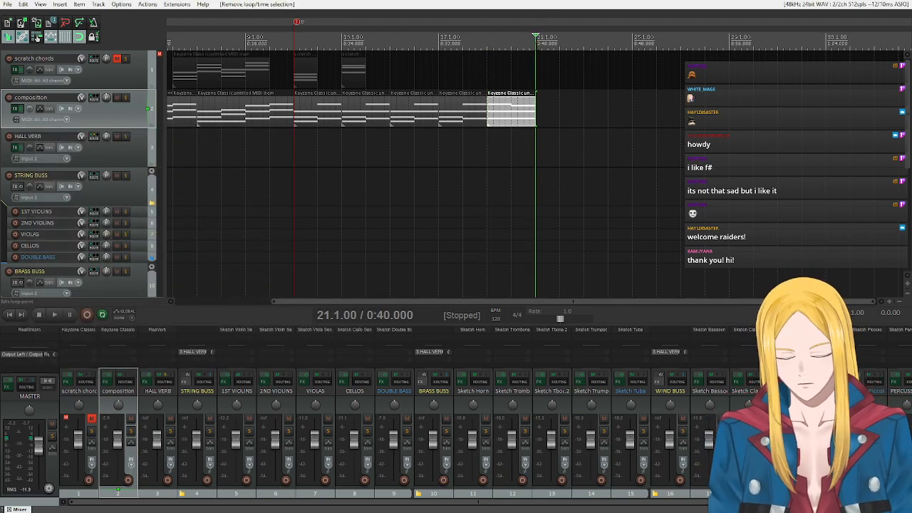
{"action": "key", "text": "m"}
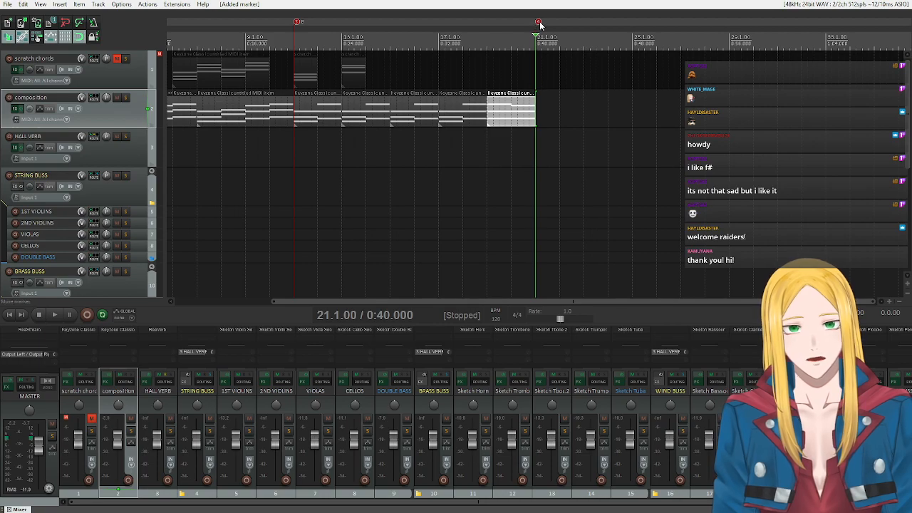
{"action": "double_click", "coordinate": [538, 22]}
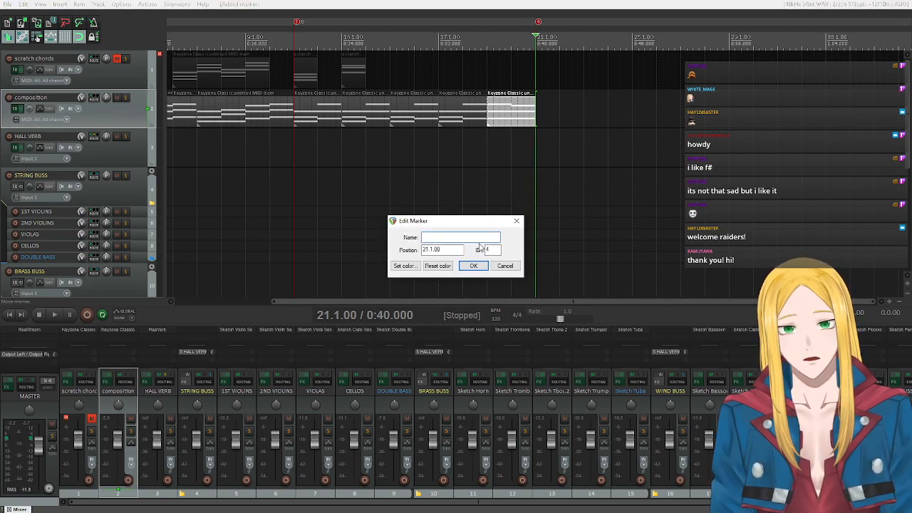
{"action": "type", "text": "C"}
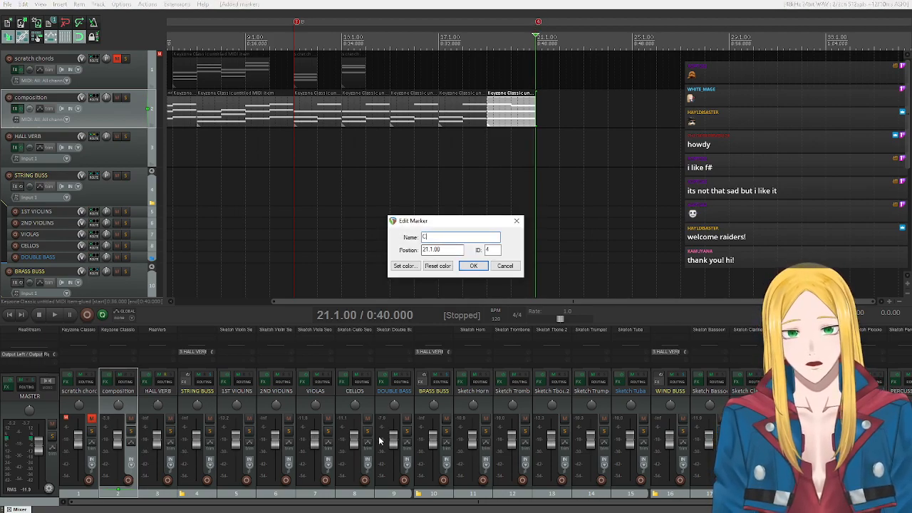
{"action": "left_click", "coordinate": [473, 266]}
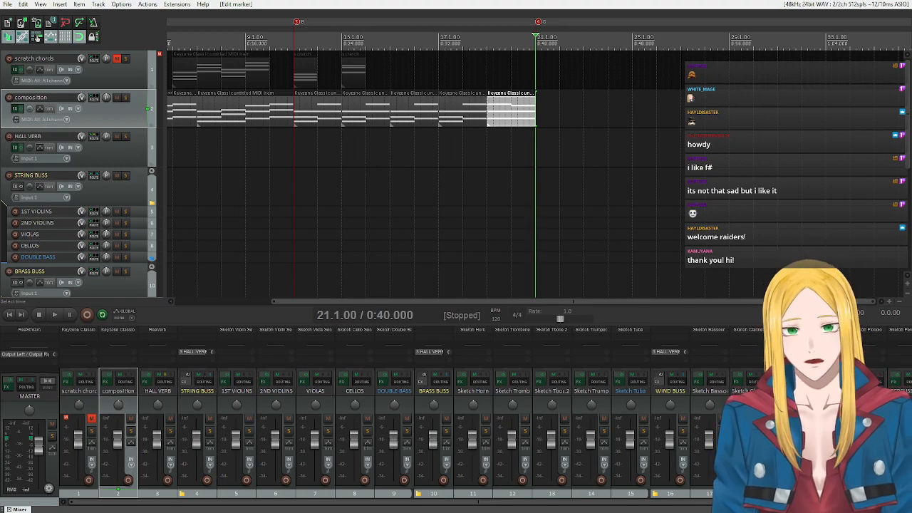
Copy the four-chord item at bar 6 of the scratch chords track to bar 21 on the composition track.
{"action": "left_click_drag", "start_coordinate": [346, 300], "coordinate": [249, 298]}
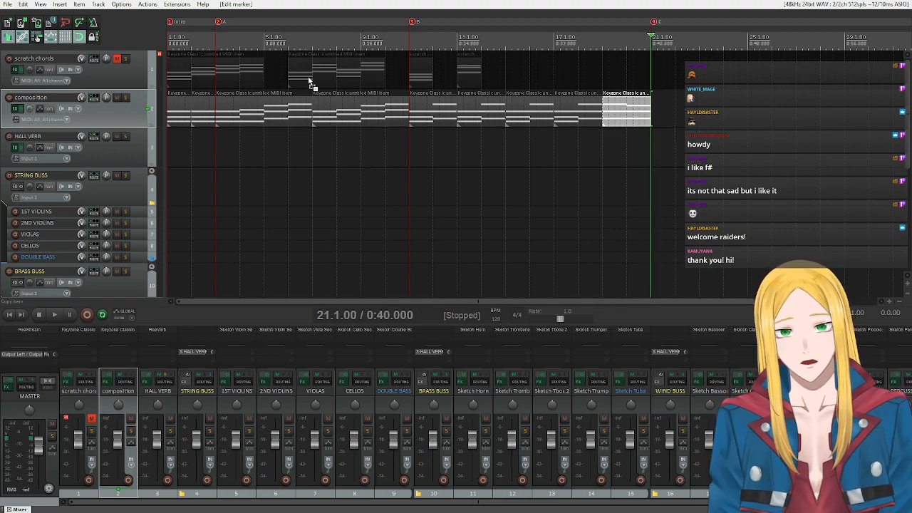
{"action": "left_click_drag", "start_coordinate": [321, 70], "coordinate": [677, 100]}
{"action": "left_click_drag", "start_coordinate": [597, 301], "coordinate": [747, 301]}
{"action": "key", "text": "Delete"}
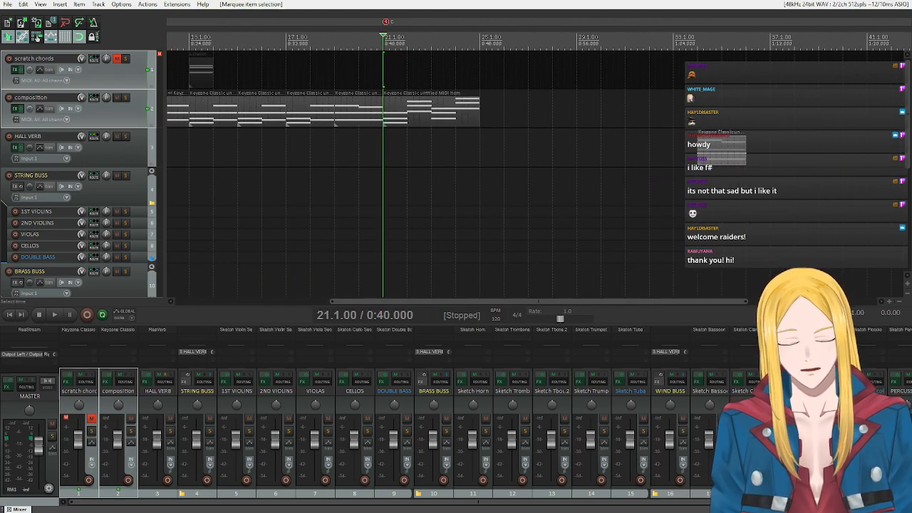
Open the new item at bar 21 for MIDI editing and invert the bar 22 chord down twice.
{"action": "double_click", "coordinate": [395, 107]}
{"action": "left_click_drag", "start_coordinate": [488, 263], "coordinate": [457, 158]}
{"action": "scroll", "coordinate": [349, 237], "scroll_direction": "up", "scroll_amount": 2}
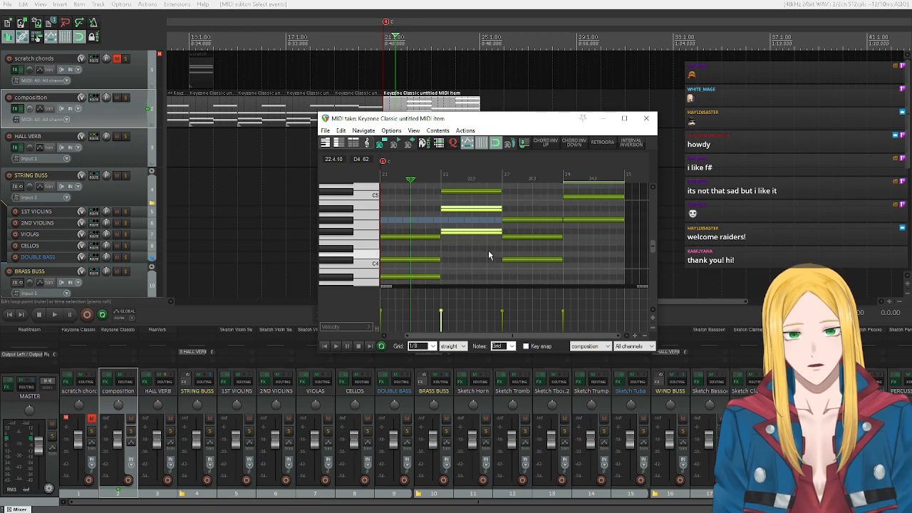
{"action": "scroll", "coordinate": [361, 230], "scroll_direction": "down", "scroll_amount": 2}
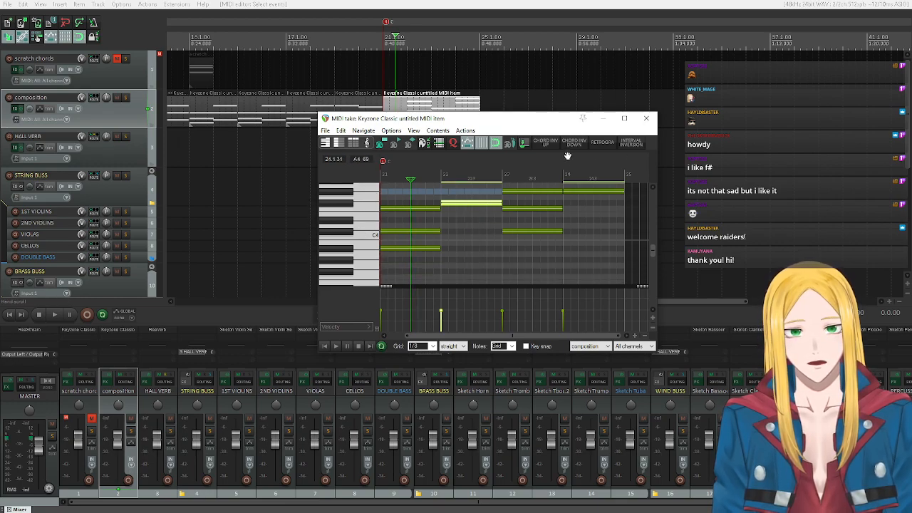
{"action": "left_click", "coordinate": [569, 146]}
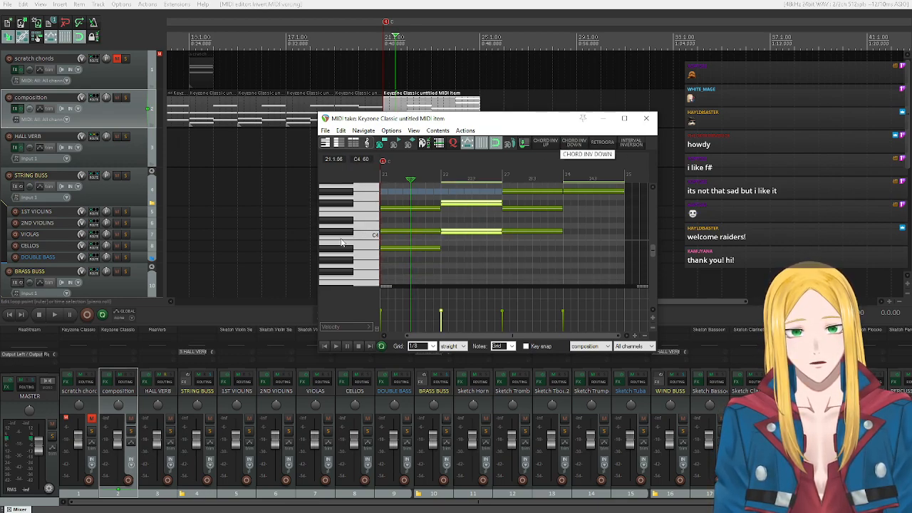
{"action": "left_click", "coordinate": [582, 142]}
Try inverting the bar 23 chord down once and revert it to its previous voicing.
{"action": "scroll", "coordinate": [345, 242], "scroll_direction": "up", "scroll_amount": 1}
{"action": "left_click_drag", "start_coordinate": [554, 259], "coordinate": [517, 178]}
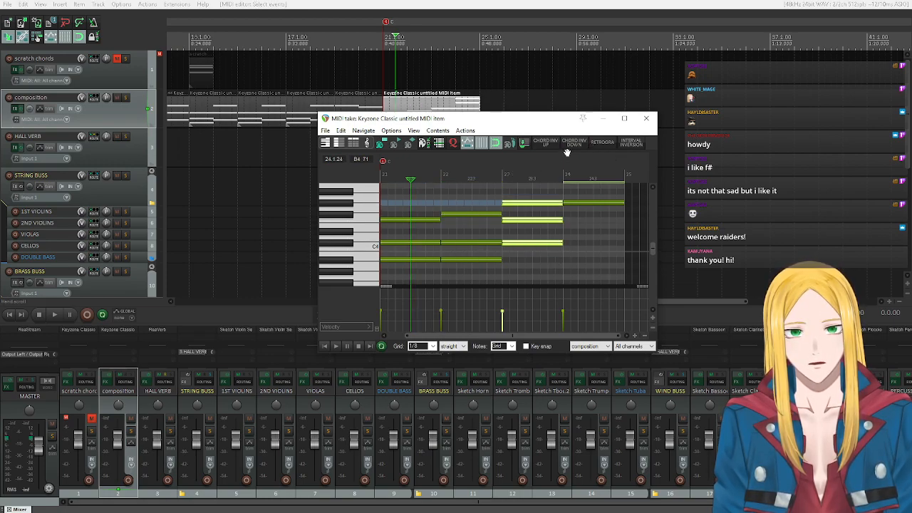
{"action": "left_click", "coordinate": [574, 145]}
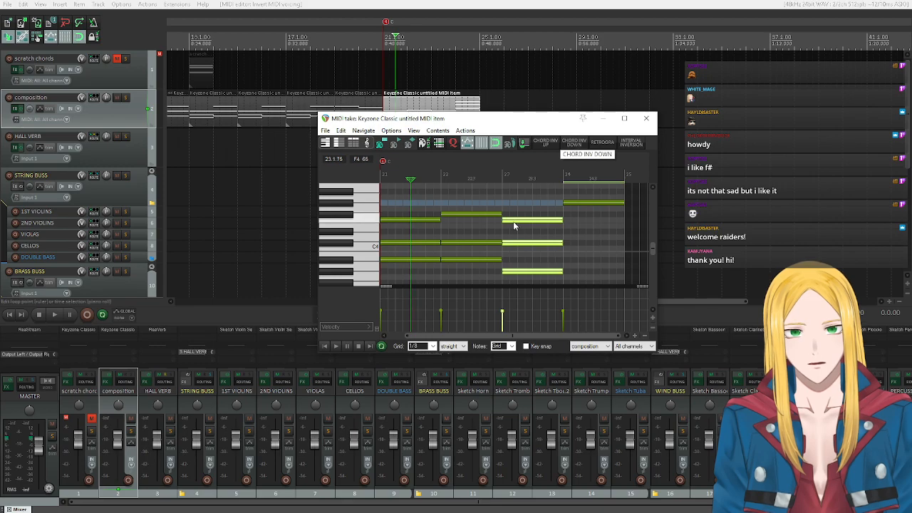
{"action": "left_click", "coordinate": [547, 142]}
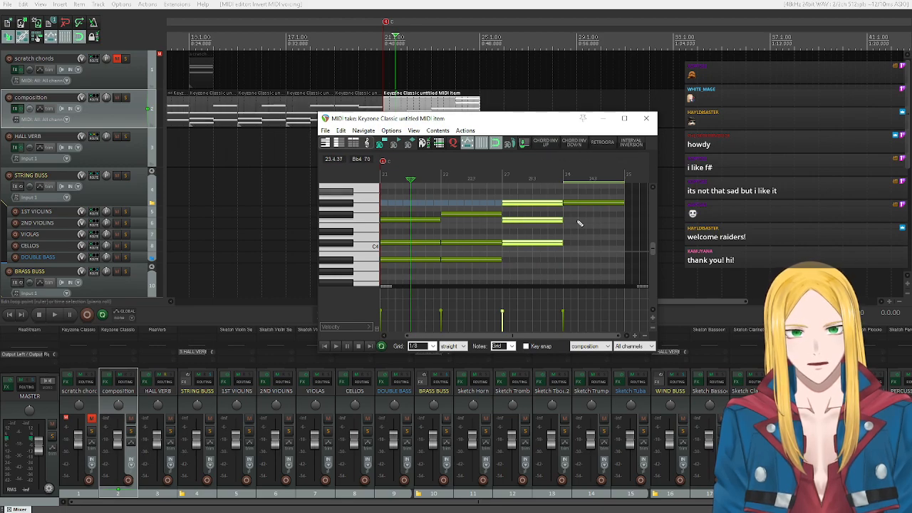
Invert the bar 24 chord down twice and close the MIDI editor.
{"action": "scroll", "coordinate": [616, 274], "scroll_direction": "up", "scroll_amount": 3}
{"action": "left_click_drag", "start_coordinate": [596, 264], "coordinate": [584, 189]}
{"action": "scroll", "coordinate": [326, 253], "scroll_direction": "down", "scroll_amount": 2}
{"action": "scroll", "coordinate": [328, 252], "scroll_direction": "down", "scroll_amount": 3}
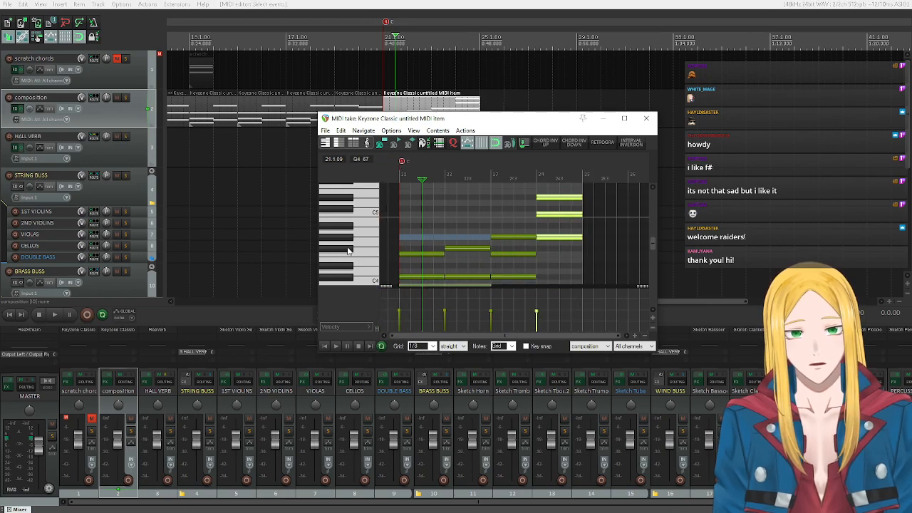
{"action": "left_click", "coordinate": [576, 145]}
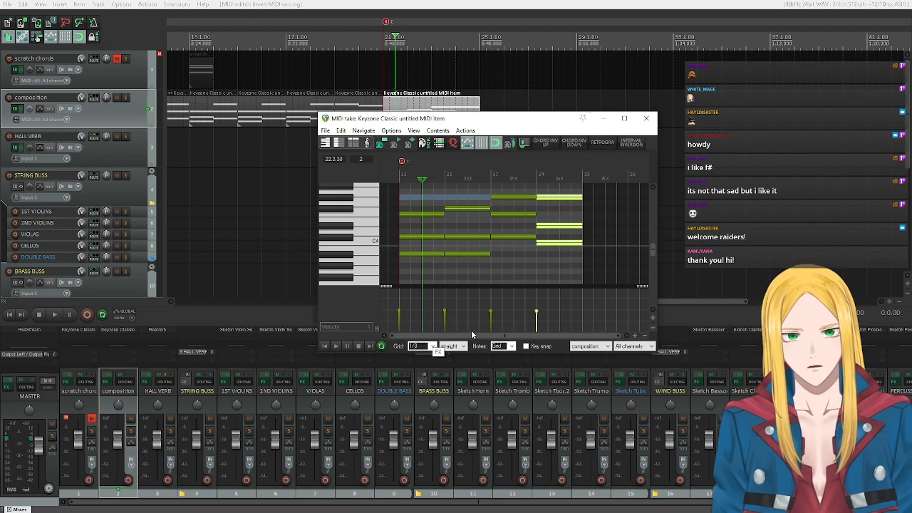
{"action": "left_click", "coordinate": [646, 118]}
Copy the four-bar item at bar 21 to bar 25 and play the C section from bar 21.
{"action": "left_click_drag", "start_coordinate": [422, 114], "coordinate": [519, 114]}
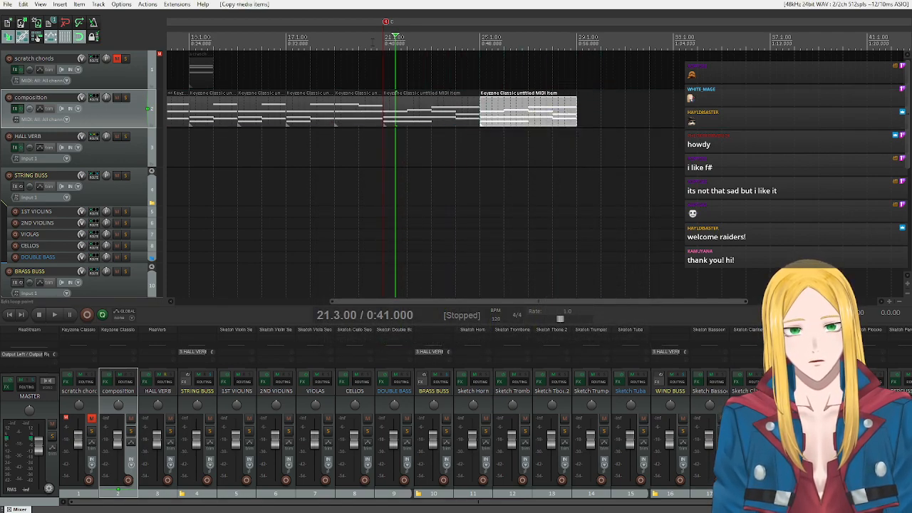
{"action": "left_click", "coordinate": [382, 32]}
{"action": "key", "text": "space"}
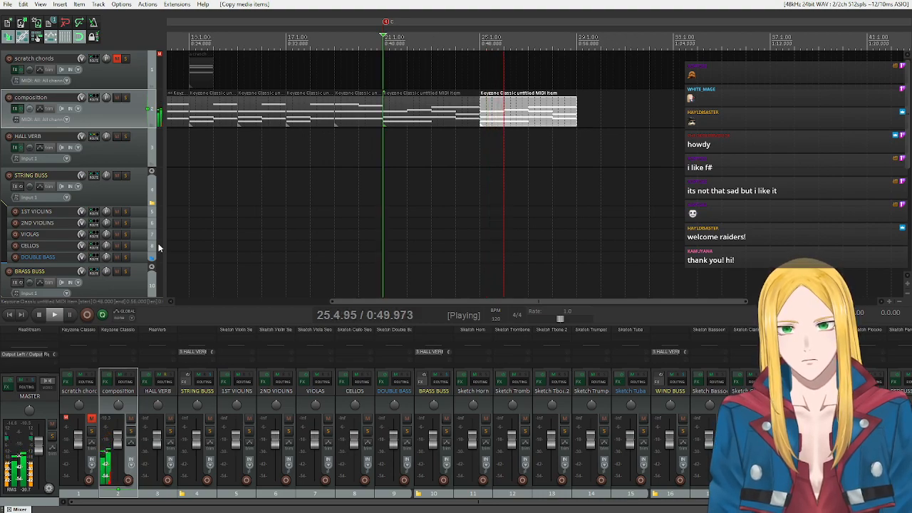
{"action": "left_click", "coordinate": [38, 317]}
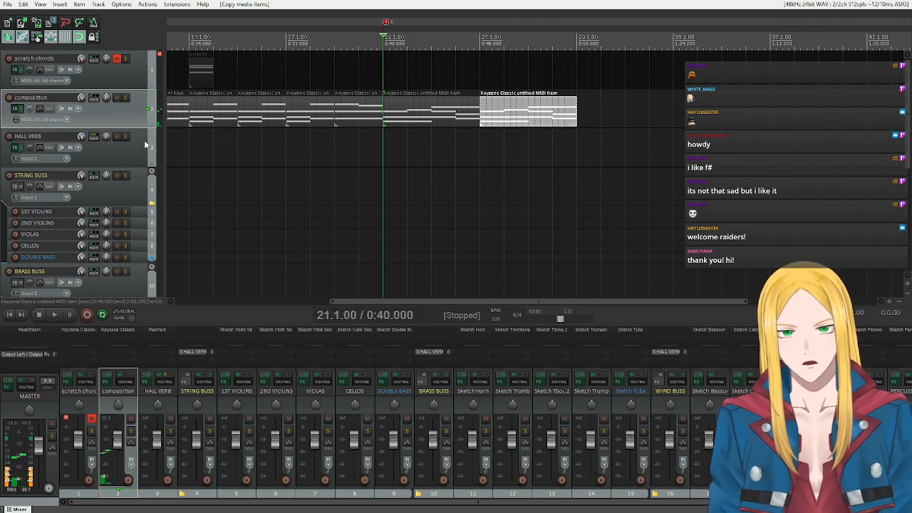
Unmute the scratch chords track, mute the composition track, and play the scratch chords from bar 6.
{"action": "left_click_drag", "start_coordinate": [429, 299], "coordinate": [233, 308]}
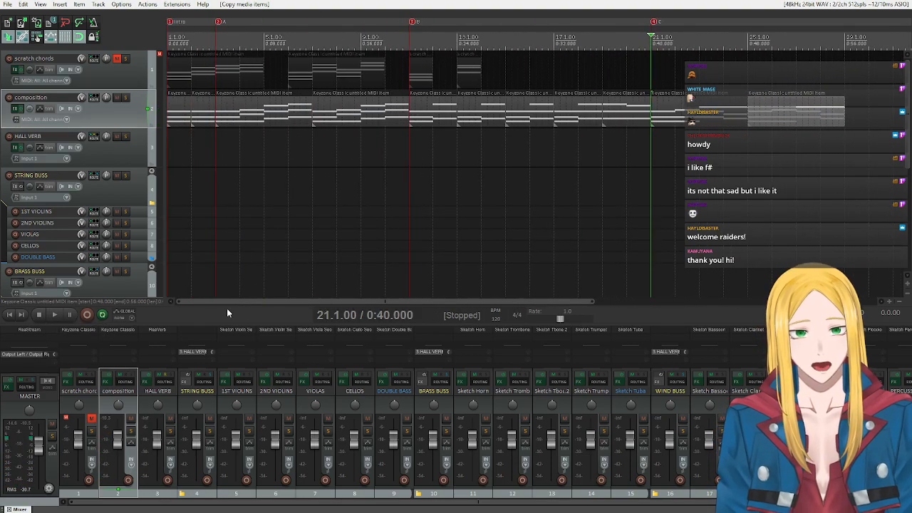
{"action": "left_click", "coordinate": [118, 58]}
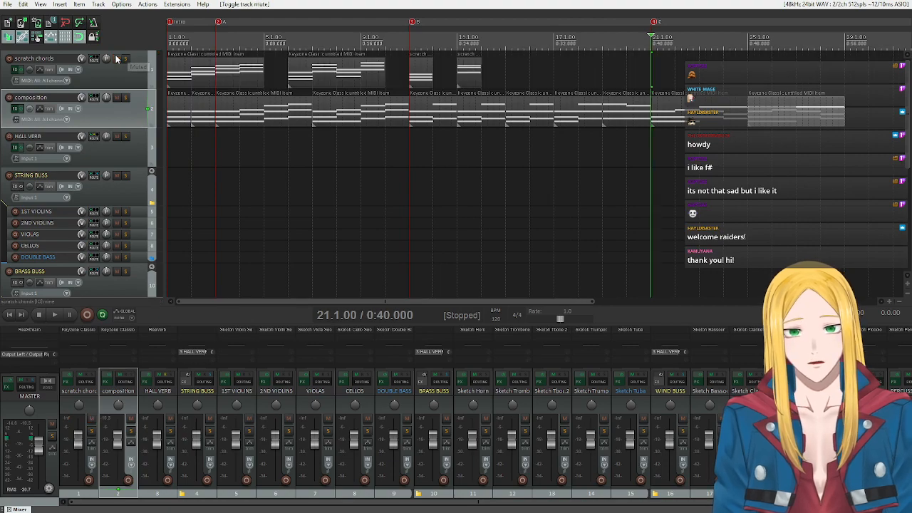
{"action": "left_click", "coordinate": [118, 98]}
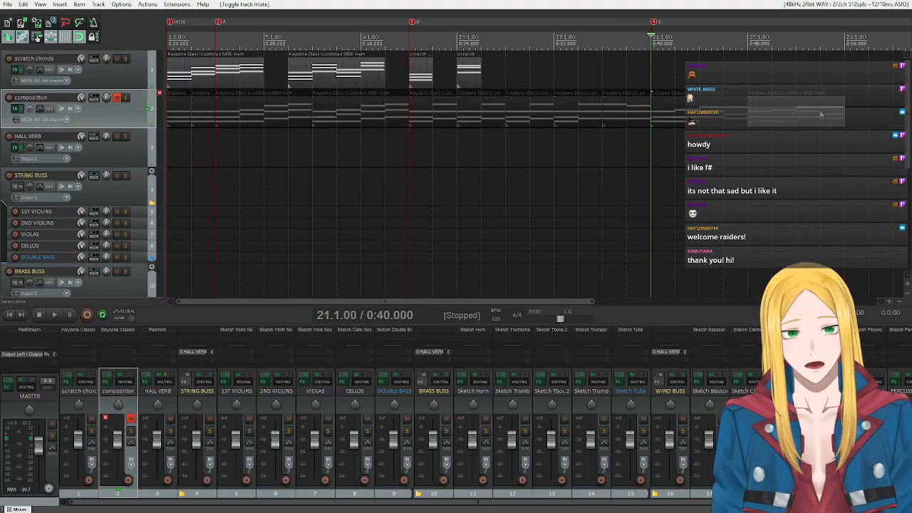
{"action": "left_click", "coordinate": [288, 38]}
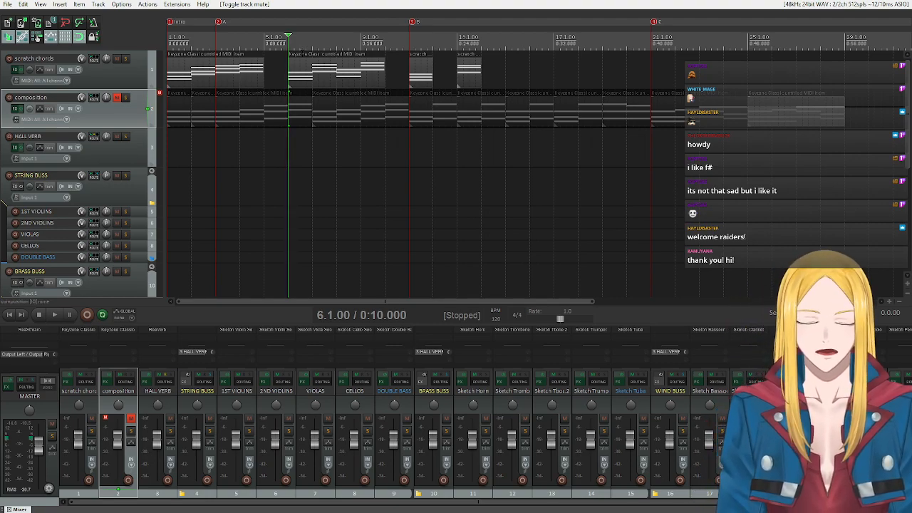
{"action": "key", "text": "space"}
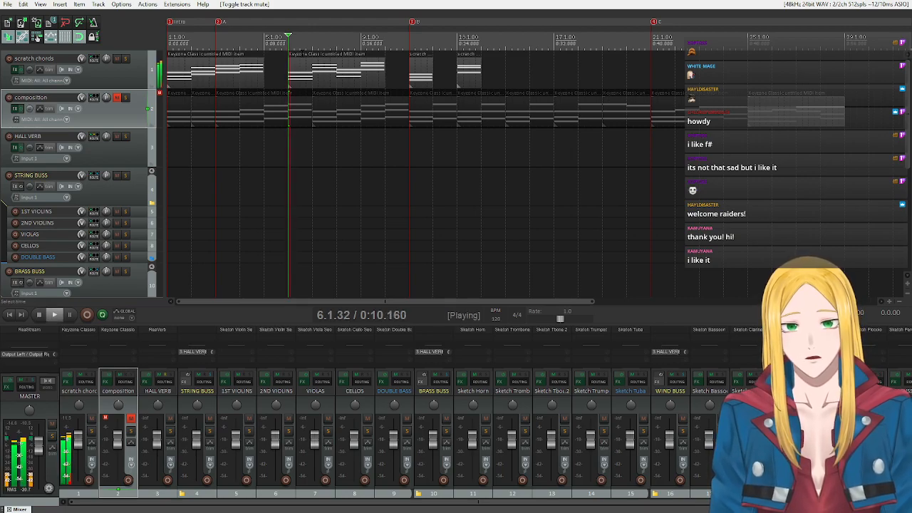
Stop playback, unmute the composition track and mute the scratch chords track.
{"action": "left_click", "coordinate": [54, 316]}
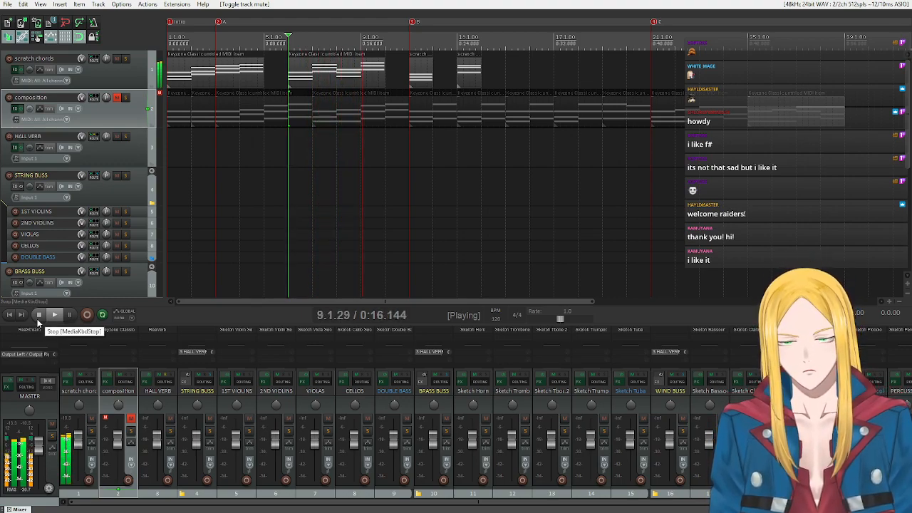
{"action": "left_click", "coordinate": [39, 320]}
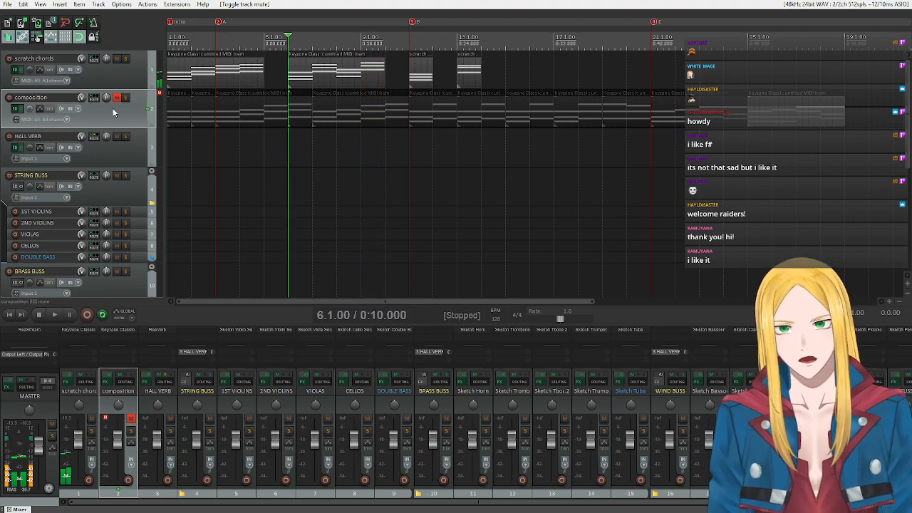
{"action": "left_click", "coordinate": [114, 101]}
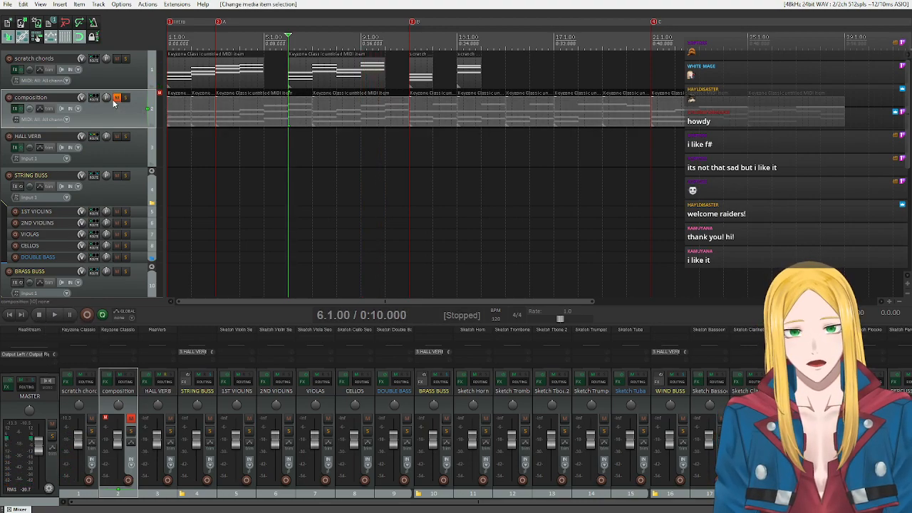
{"action": "left_click", "coordinate": [117, 60]}
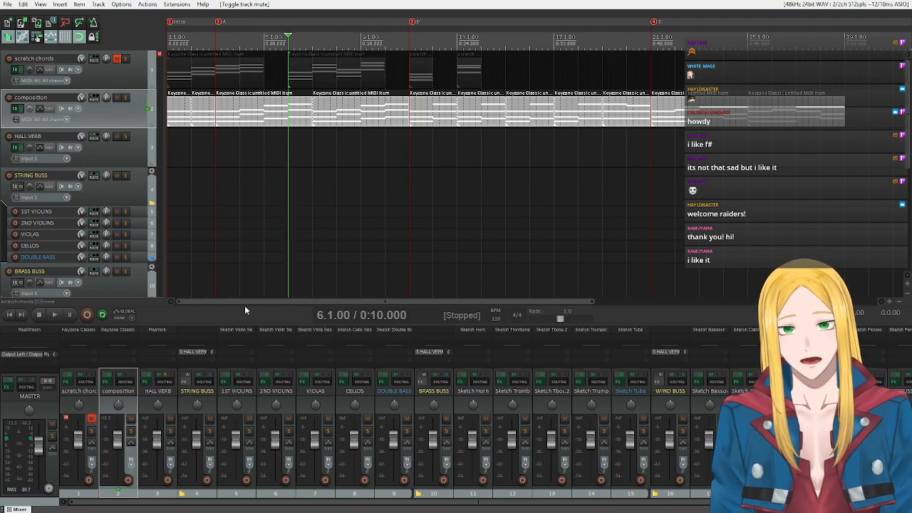
Copy the two four-bar C section items at bars 21 and 25 on the composition track to bar 29.
{"action": "left_click_drag", "start_coordinate": [240, 302], "coordinate": [318, 303]}
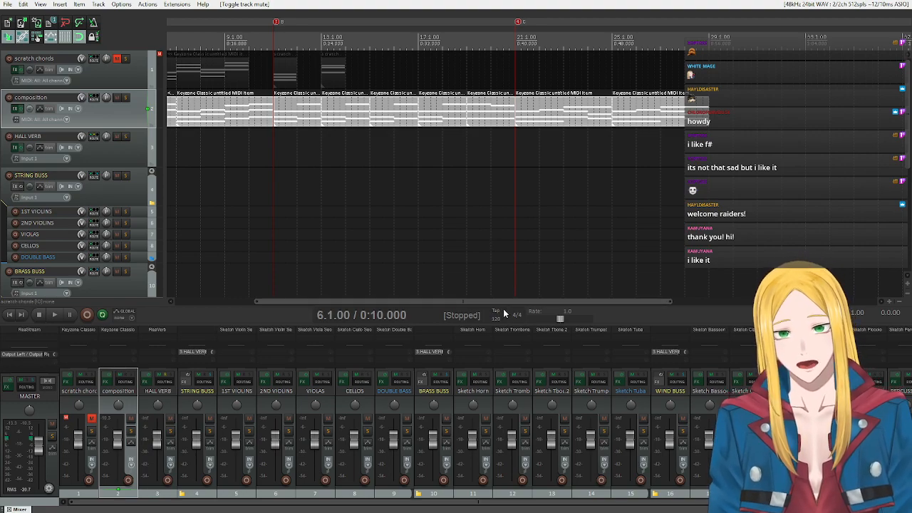
{"action": "left_click_drag", "start_coordinate": [500, 302], "coordinate": [567, 304]}
{"action": "left_click_drag", "start_coordinate": [533, 177], "coordinate": [625, 121]}
{"action": "left_click_drag", "start_coordinate": [611, 300], "coordinate": [431, 295]}
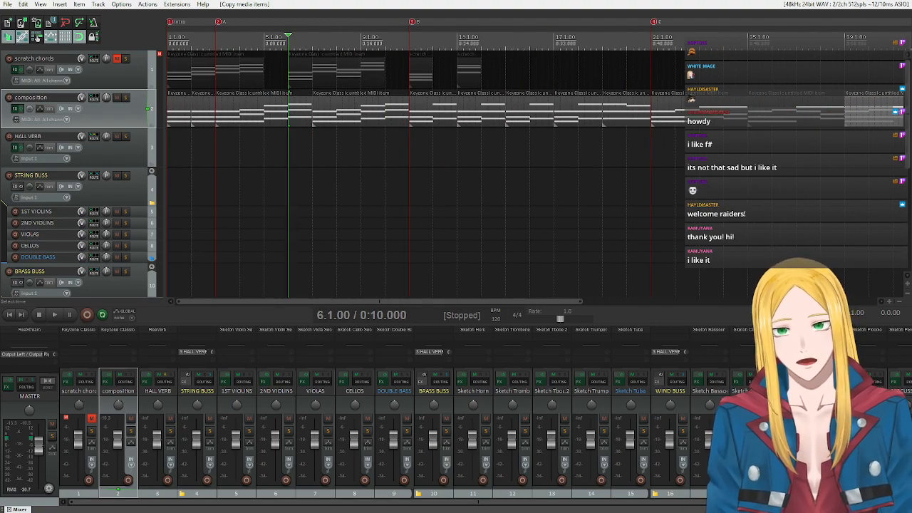
Return to the project start, open the first Intro item for MIDI editing, and enable key snap in Bb Aeolian.
{"action": "left_click", "coordinate": [11, 315]}
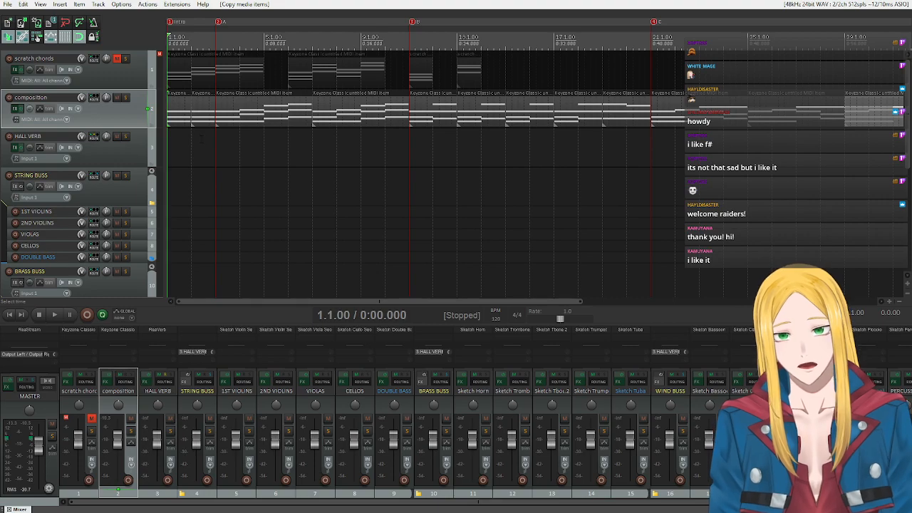
{"action": "double_click", "coordinate": [179, 114]}
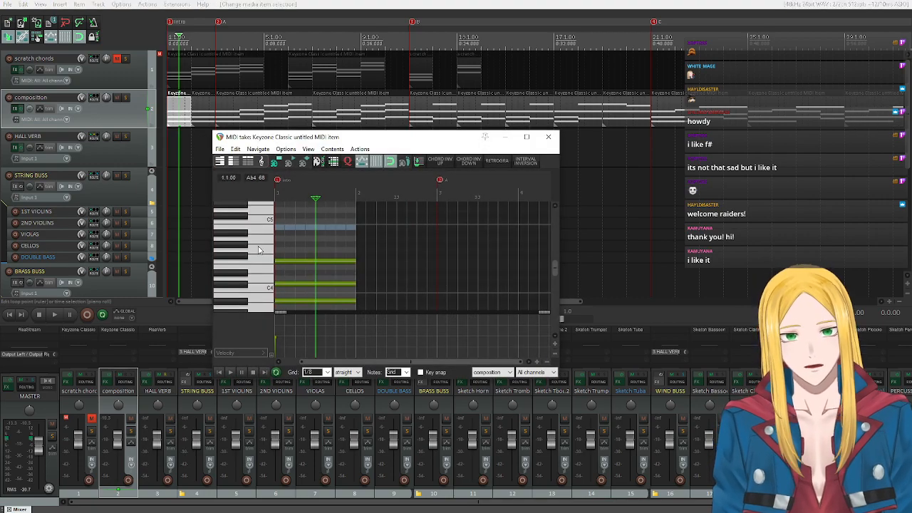
{"action": "scroll", "coordinate": [259, 249], "scroll_direction": "down", "scroll_amount": 2}
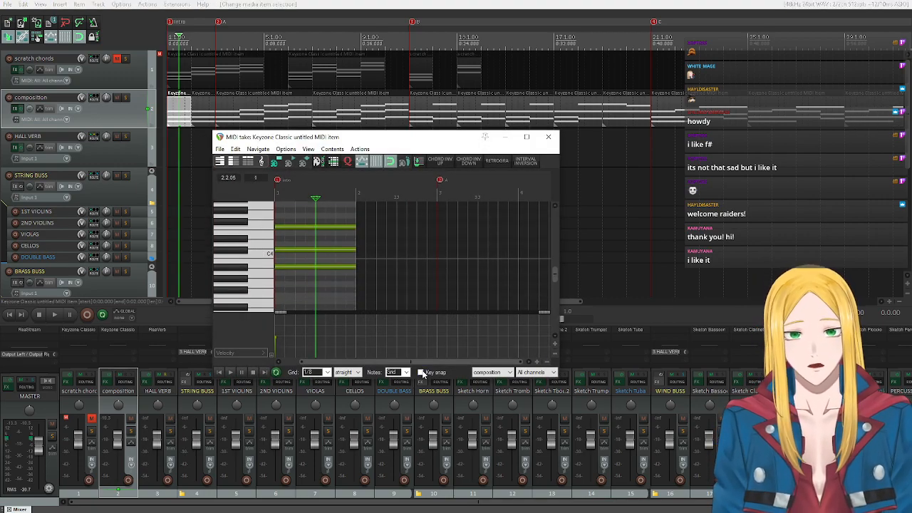
{"action": "left_click", "coordinate": [421, 372]}
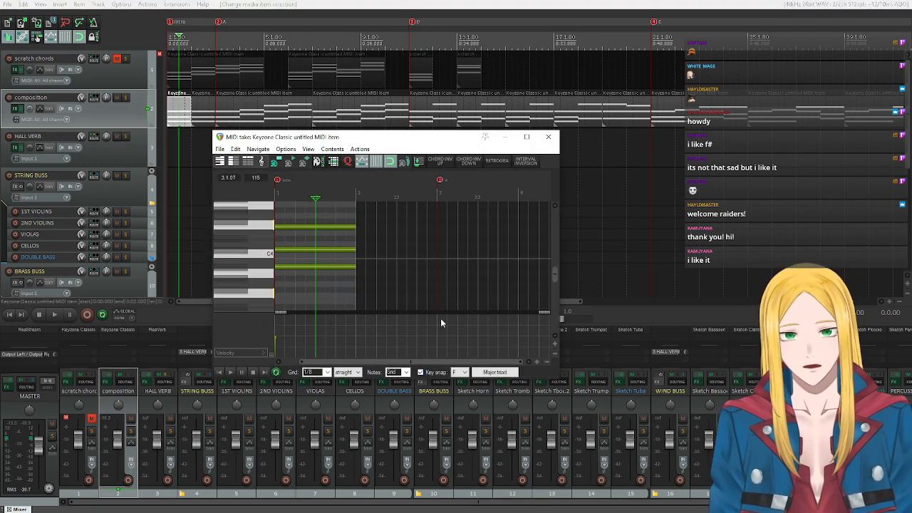
{"action": "left_click", "coordinate": [460, 371]}
{"action": "left_click", "coordinate": [455, 455]}
{"action": "left_click", "coordinate": [499, 372]}
{"action": "mouse_move", "coordinate": [520, 276]}
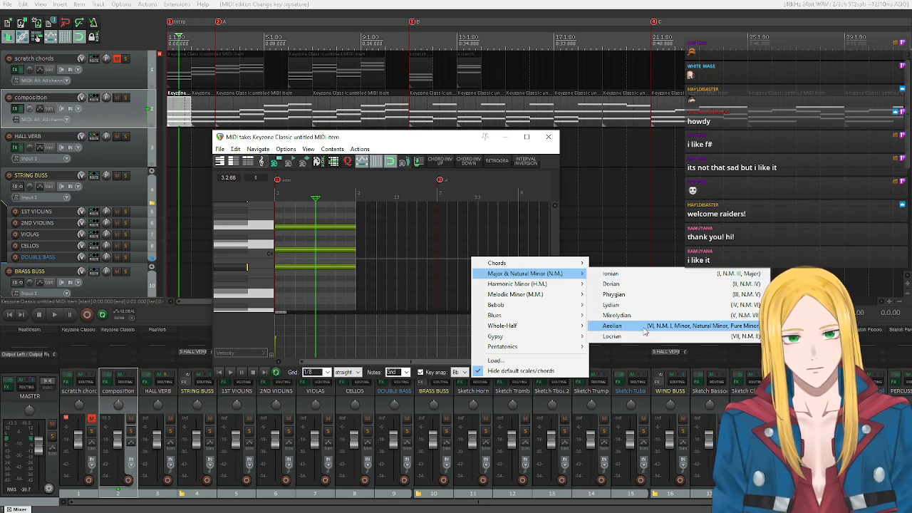
{"action": "left_click", "coordinate": [614, 326]}
Change the key snap scale to the basic minor chord (m), keeping Bb as the root.
{"action": "scroll", "coordinate": [271, 258], "scroll_direction": "down", "scroll_amount": 2}
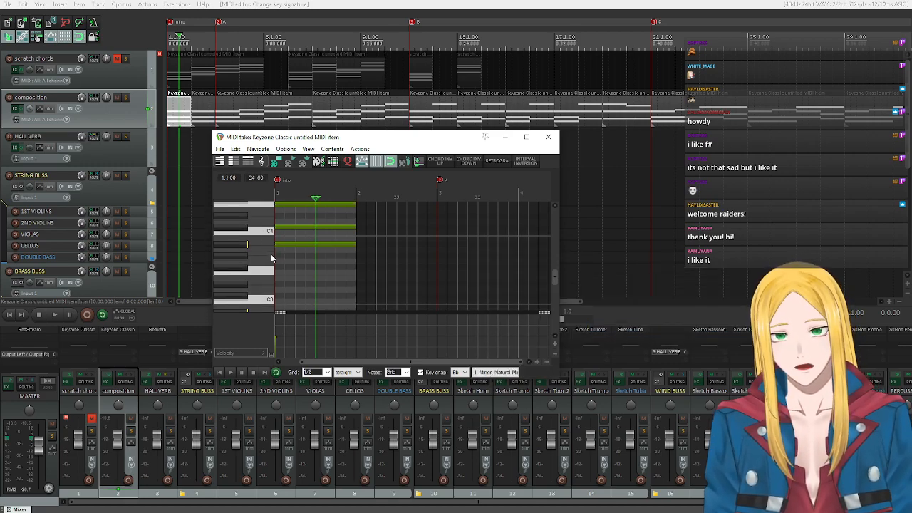
{"action": "left_click", "coordinate": [502, 371]}
{"action": "mouse_move", "coordinate": [614, 274]}
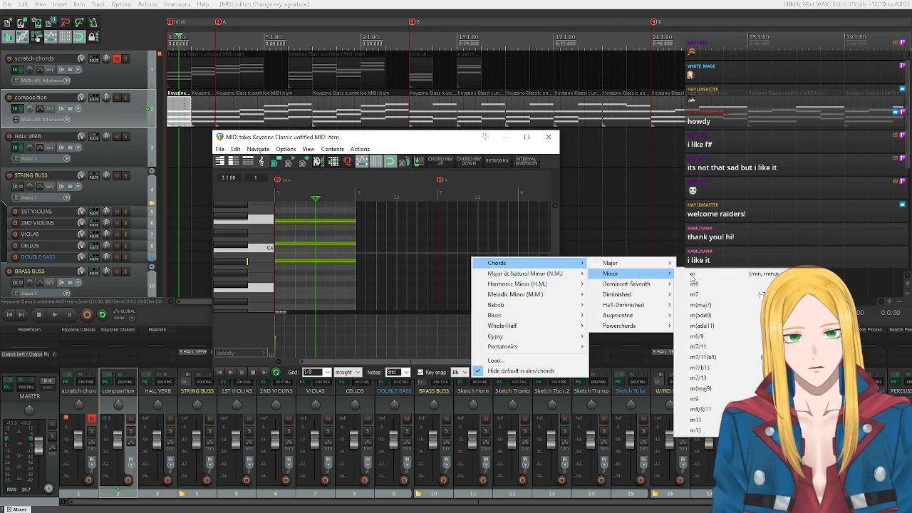
{"action": "left_click", "coordinate": [689, 274]}
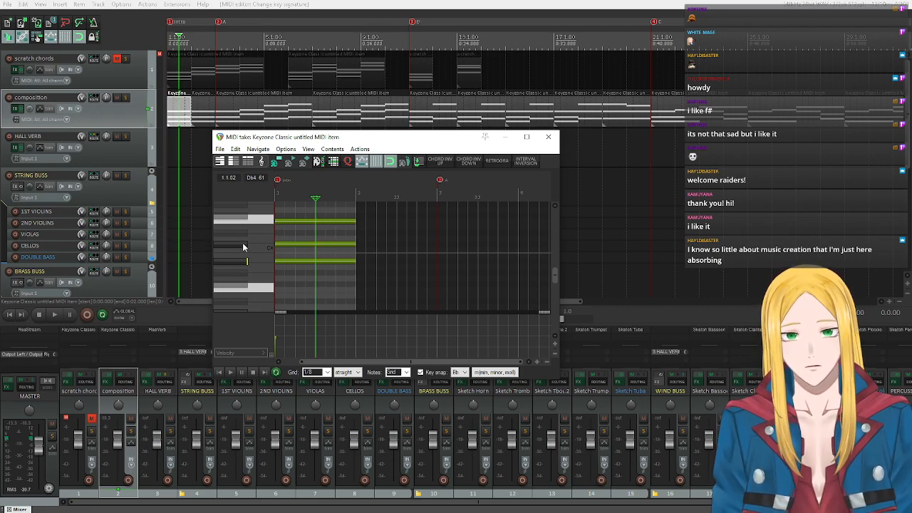
Audition the Bb3, Db4 and F4 notes of the first Intro chord on the piano keys.
{"action": "scroll", "coordinate": [242, 242], "scroll_direction": "down", "scroll_amount": 2}
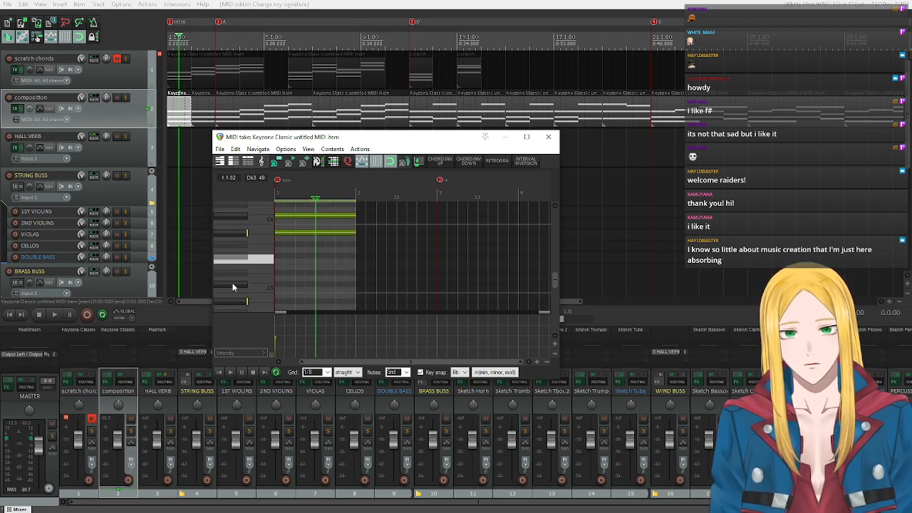
{"action": "scroll", "coordinate": [232, 283], "scroll_direction": "up", "scroll_amount": 1}
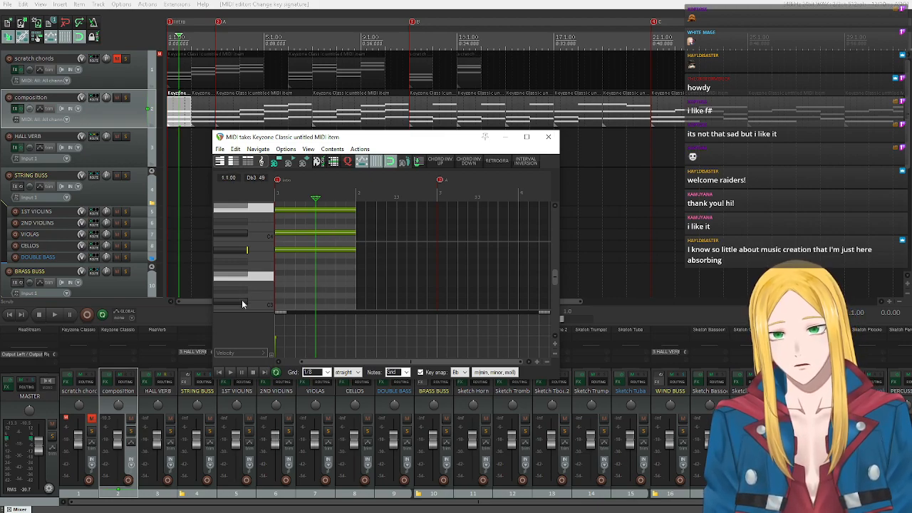
{"action": "left_click", "coordinate": [244, 250]}
{"action": "left_click", "coordinate": [238, 233]}
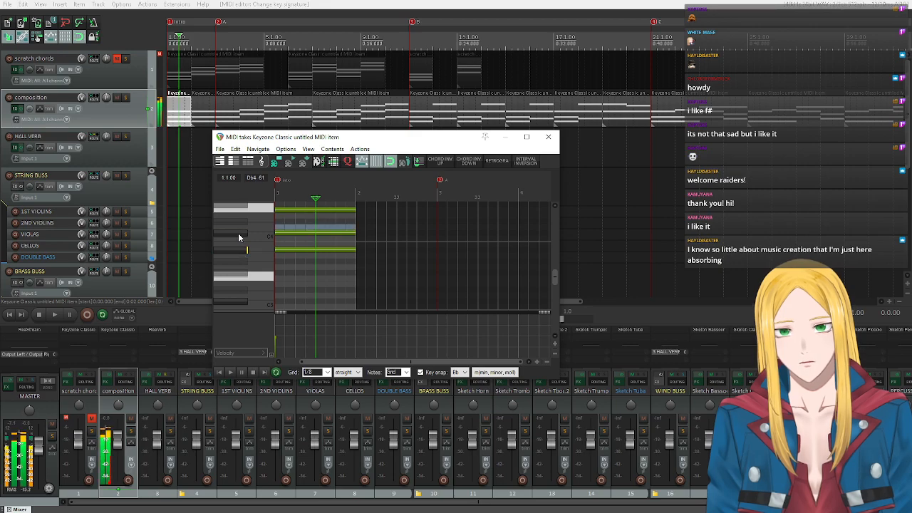
{"action": "left_click", "coordinate": [237, 211]}
{"action": "left_click", "coordinate": [234, 252]}
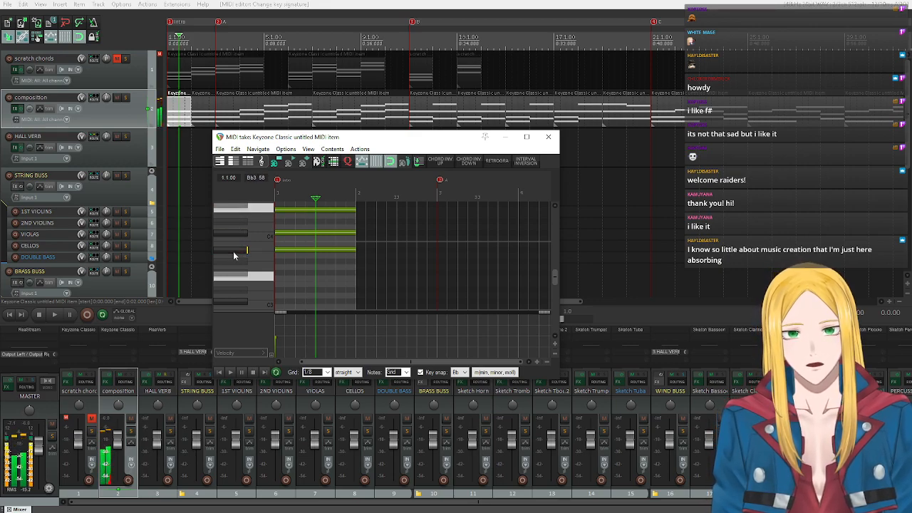
{"action": "left_click", "coordinate": [233, 251]}
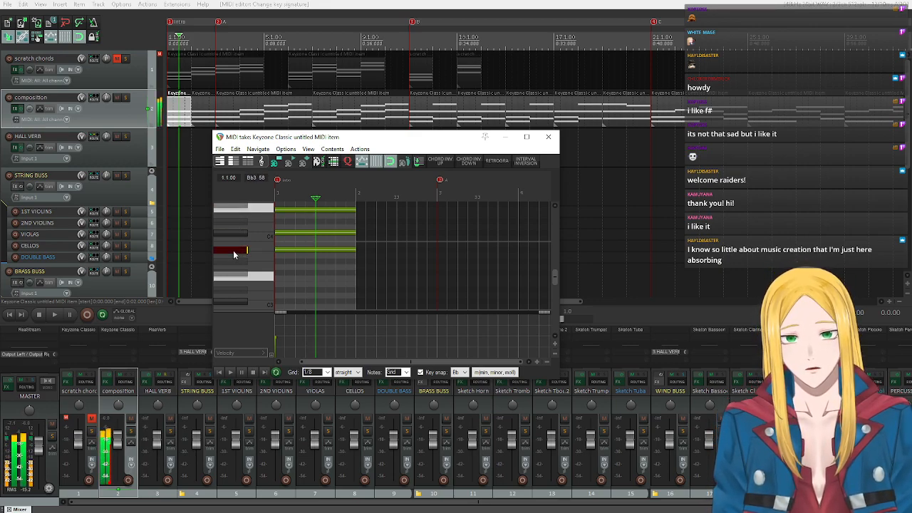
{"action": "left_click", "coordinate": [229, 235]}
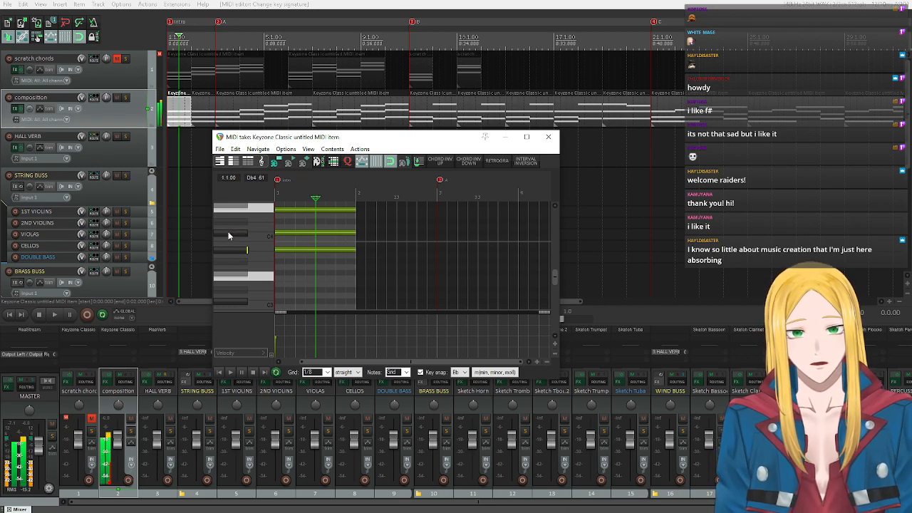
{"action": "left_click", "coordinate": [237, 211]}
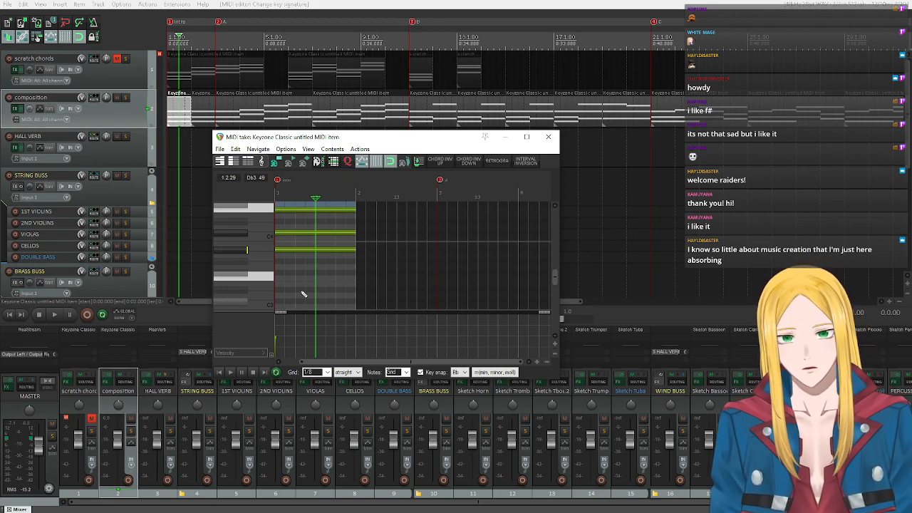
{"action": "left_click", "coordinate": [238, 250]}
{"action": "left_click", "coordinate": [233, 234]}
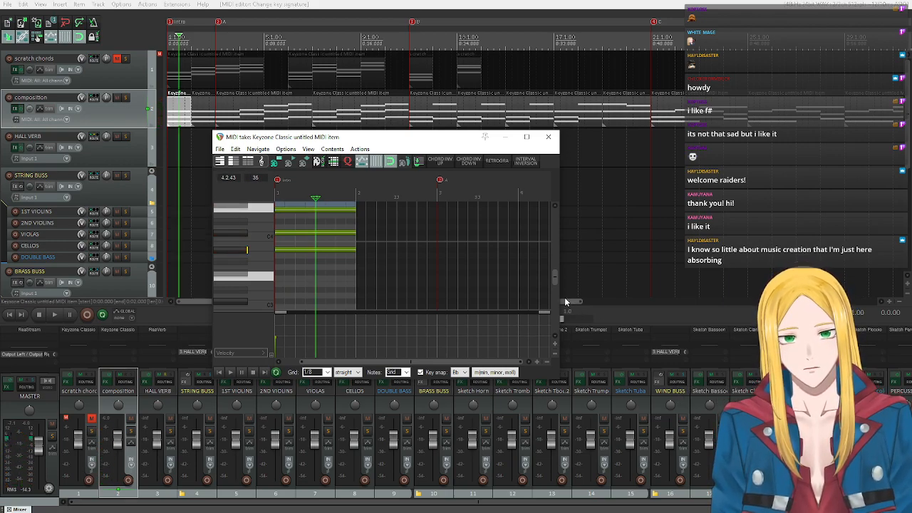
Review the arrangement through the C section and audition F3, Bb3 and Db4 as an alternative voicing.
{"action": "left_click_drag", "start_coordinate": [569, 302], "coordinate": [674, 302]}
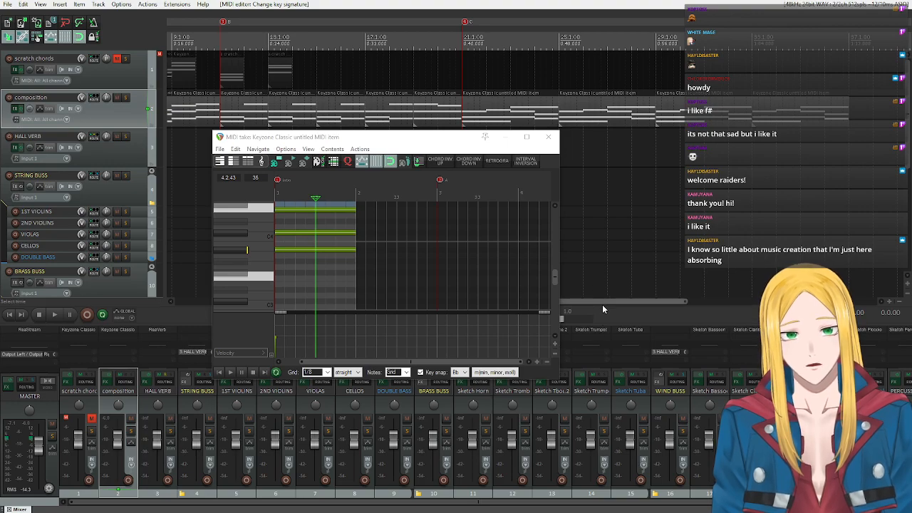
{"action": "left_click_drag", "start_coordinate": [599, 302], "coordinate": [375, 323]}
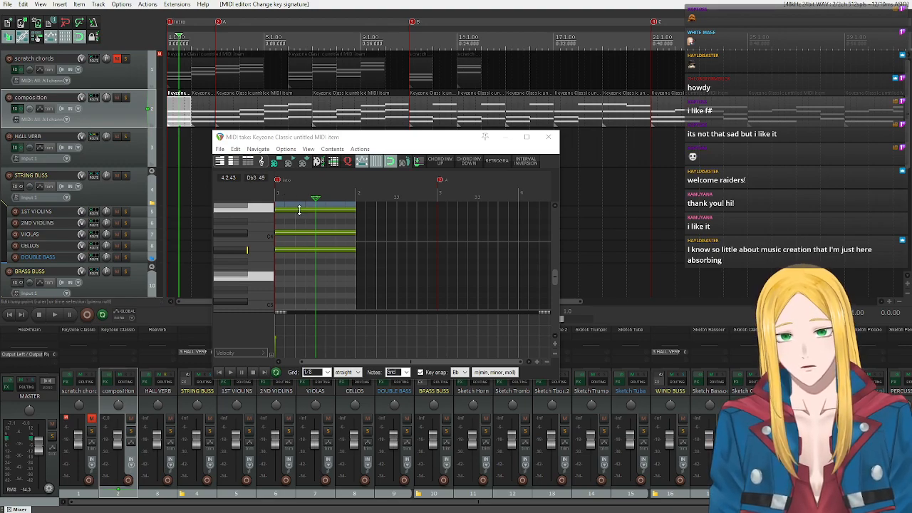
{"action": "left_click_drag", "start_coordinate": [227, 276], "coordinate": [223, 252]}
{"action": "left_click", "coordinate": [231, 229]}
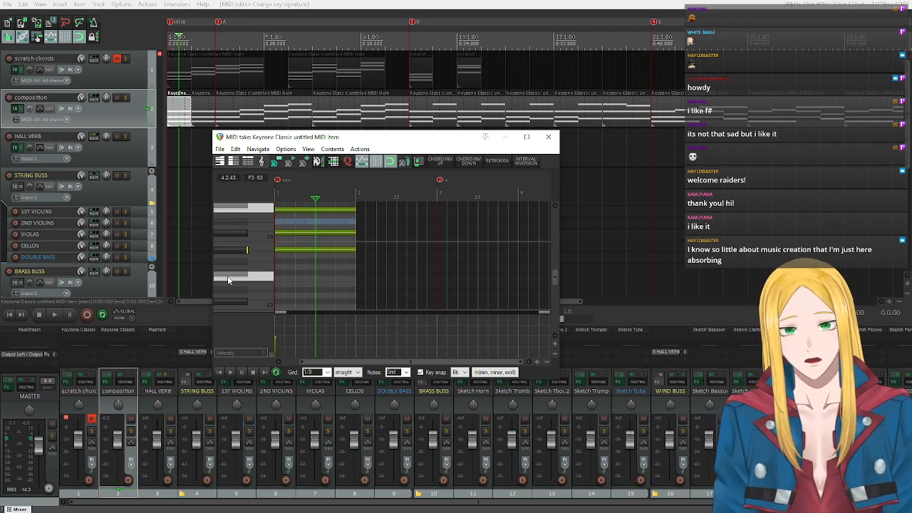
{"action": "left_click", "coordinate": [230, 234]}
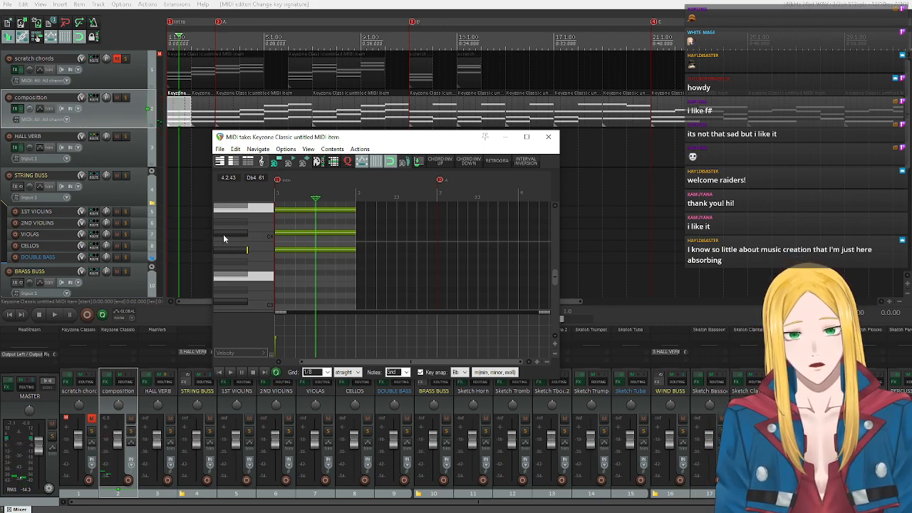
Move the Db4 note of the first Intro chord down an octave to Db3 and play it from the start.
{"action": "left_click", "coordinate": [315, 233]}
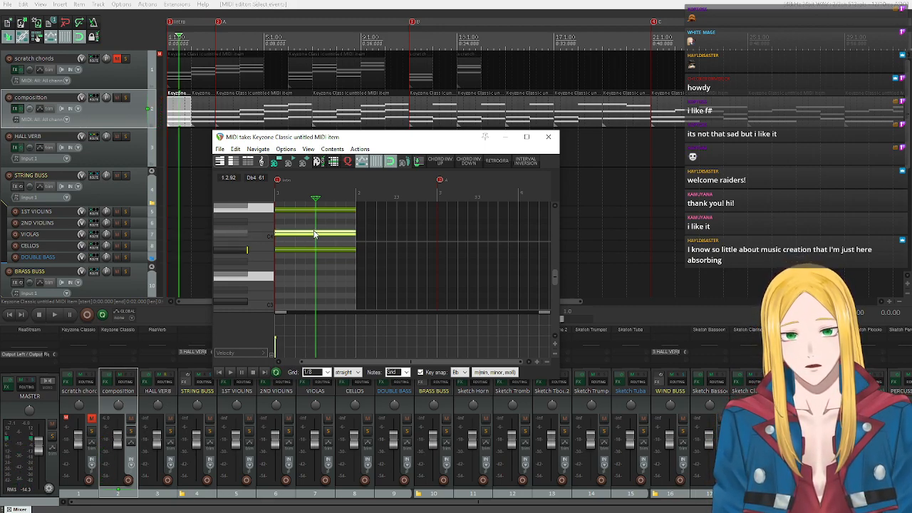
{"action": "left_click", "coordinate": [314, 234]}
{"action": "left_click_drag", "start_coordinate": [314, 234], "coordinate": [314, 302]}
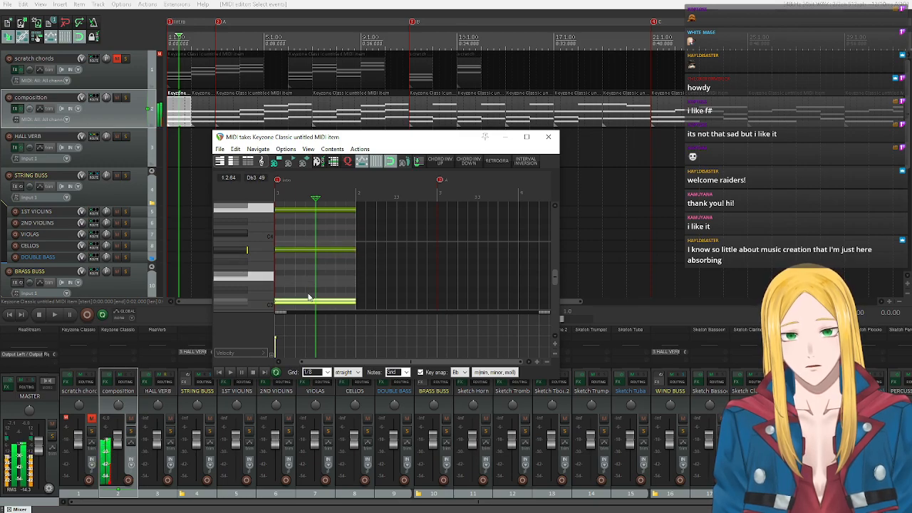
{"action": "left_click", "coordinate": [219, 372]}
{"action": "left_click", "coordinate": [229, 371]}
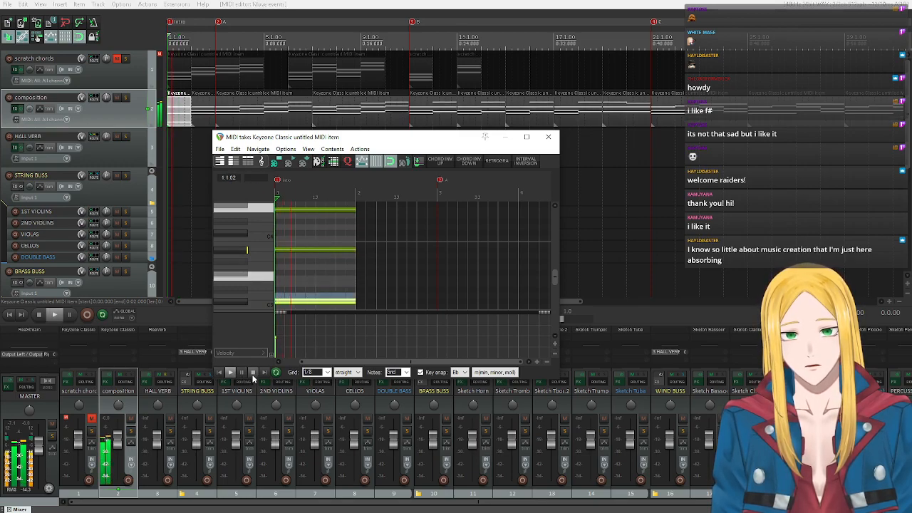
{"action": "left_click", "coordinate": [253, 372]}
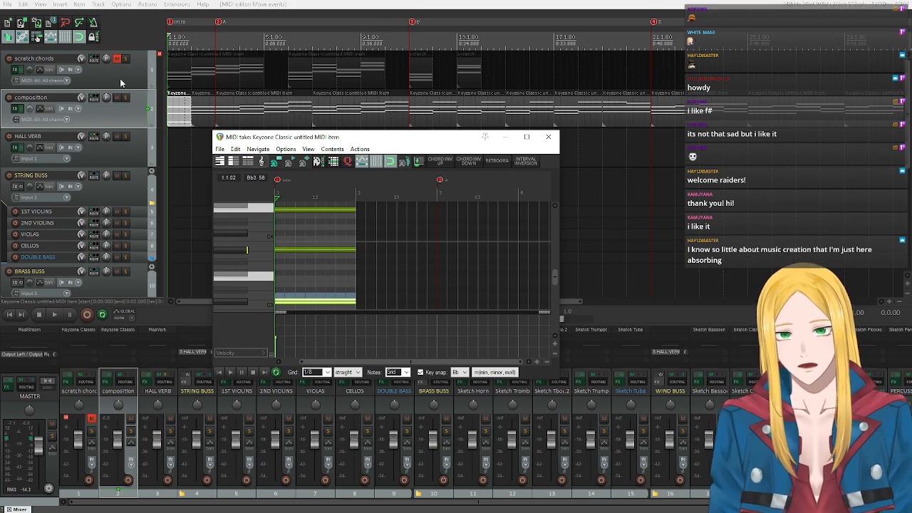
Copy the Bb3 note of the first Intro chord an octave down to Bb2 and play the chord.
{"action": "scroll", "coordinate": [134, 189], "scroll_direction": "down", "scroll_amount": 1}
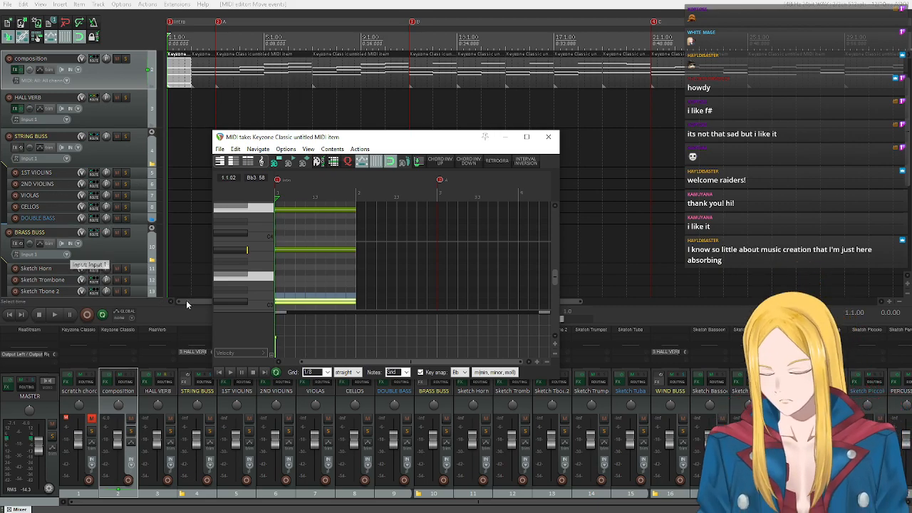
{"action": "left_click", "coordinate": [239, 252]}
{"action": "scroll", "coordinate": [239, 252], "scroll_direction": "down", "scroll_amount": 2}
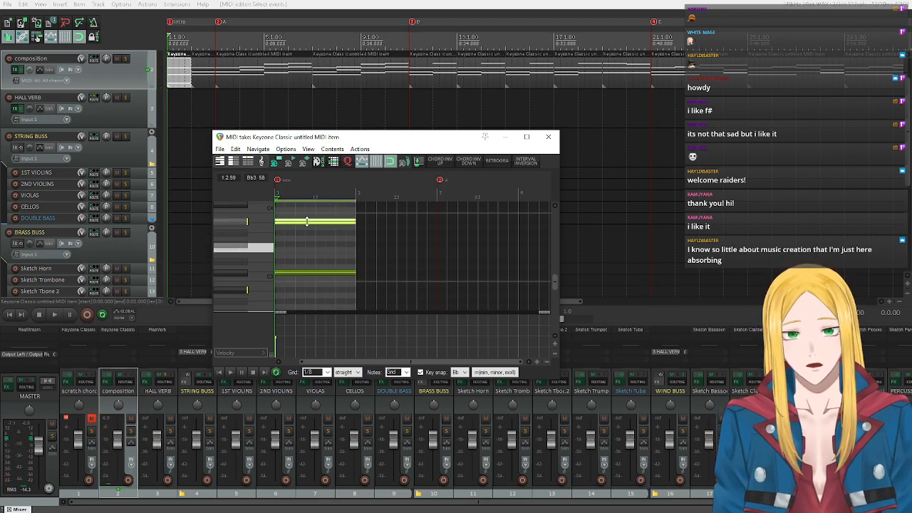
{"action": "left_click_drag", "start_coordinate": [305, 221], "coordinate": [308, 290]}
{"action": "left_click", "coordinate": [229, 372]}
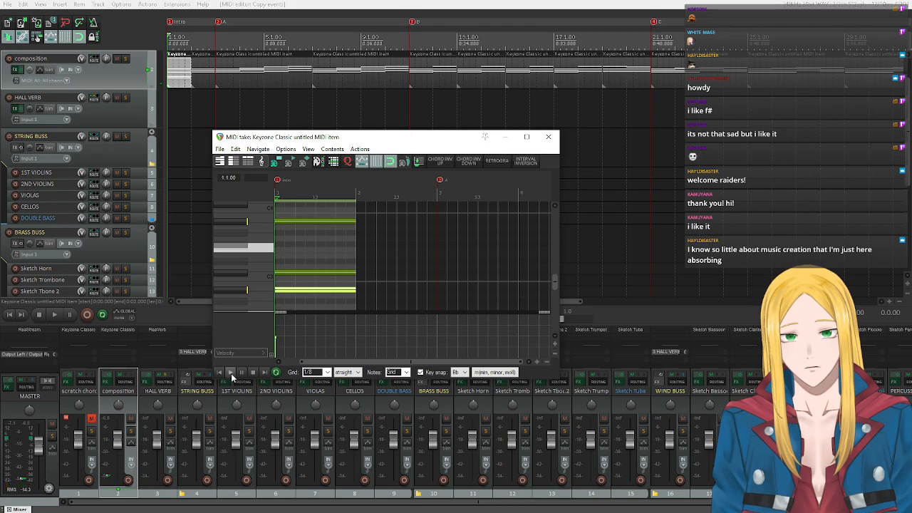
{"action": "left_click", "coordinate": [253, 372]}
Audition F4, Bb3, Db3 and Bb2 of the revoiced first Intro chord on the piano keys and close the MIDI editor.
{"action": "scroll", "coordinate": [260, 279], "scroll_direction": "up", "scroll_amount": 3}
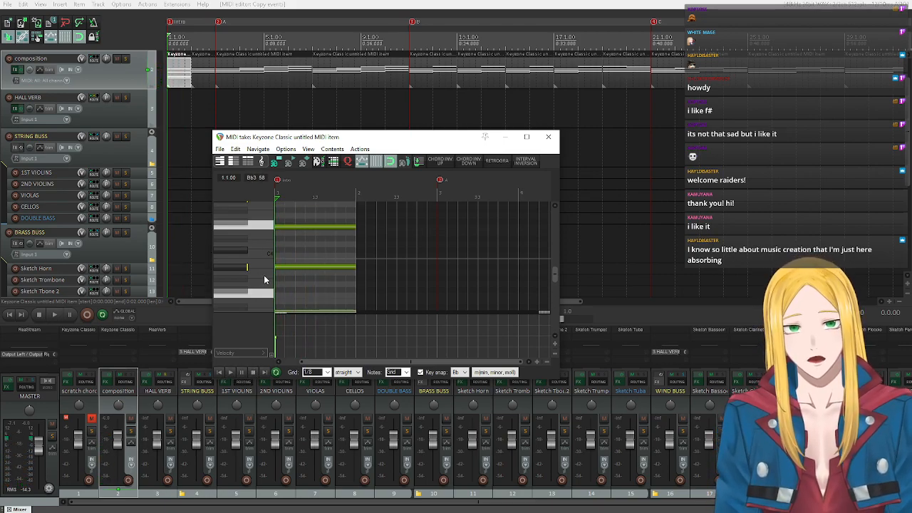
{"action": "left_click", "coordinate": [237, 227]}
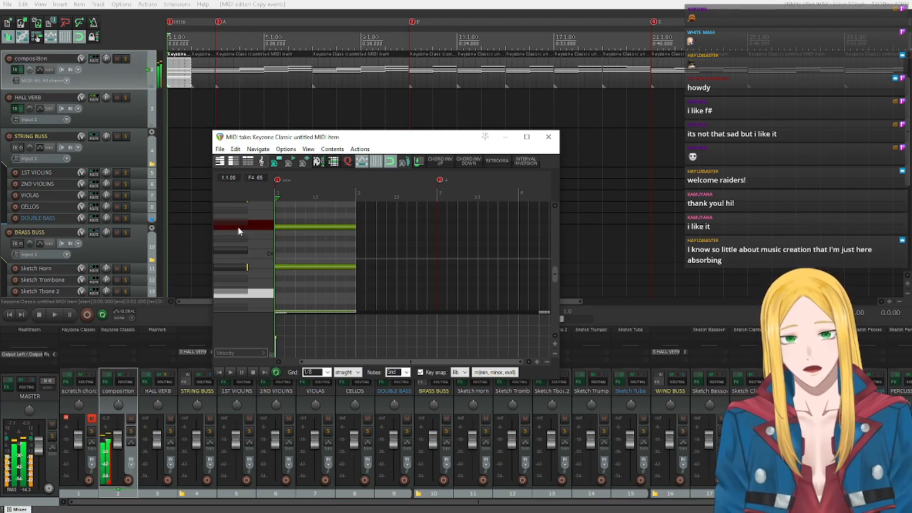
{"action": "left_click", "coordinate": [227, 267]}
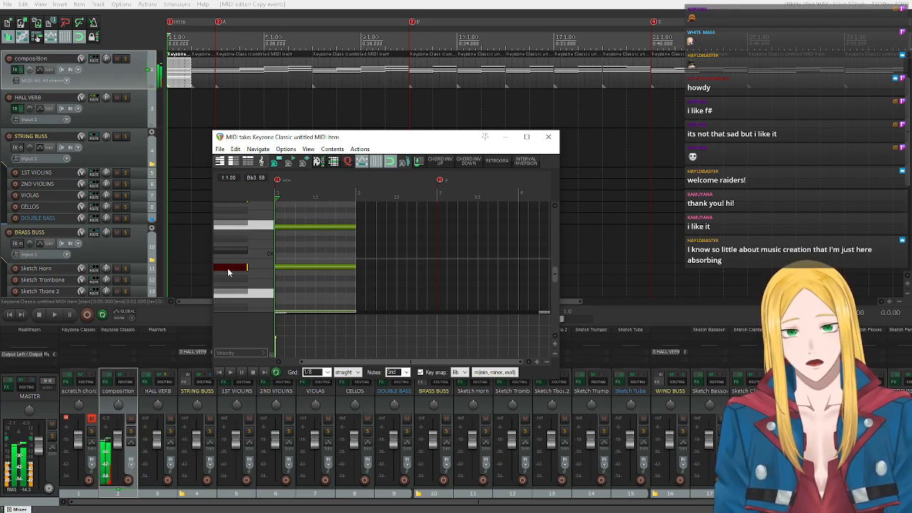
{"action": "scroll", "coordinate": [225, 267], "scroll_direction": "down", "scroll_amount": 2}
{"action": "left_click", "coordinate": [229, 278]}
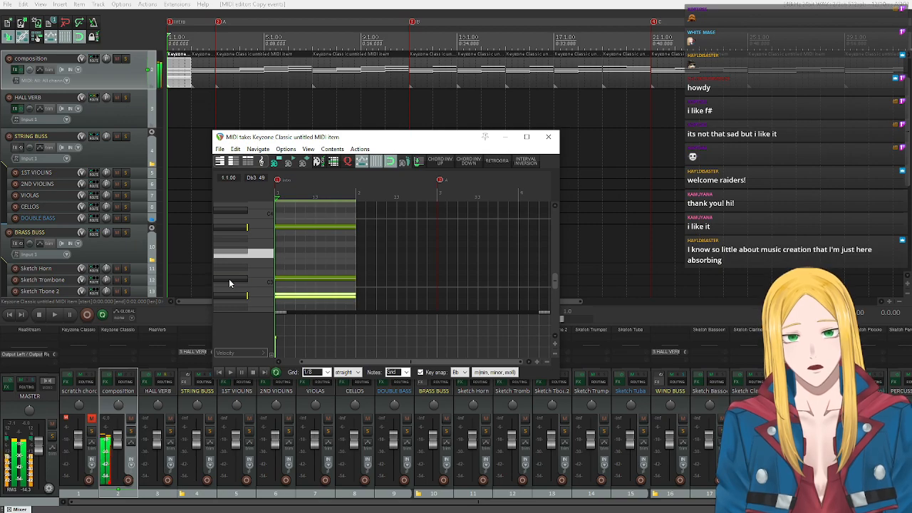
{"action": "left_click", "coordinate": [223, 295]}
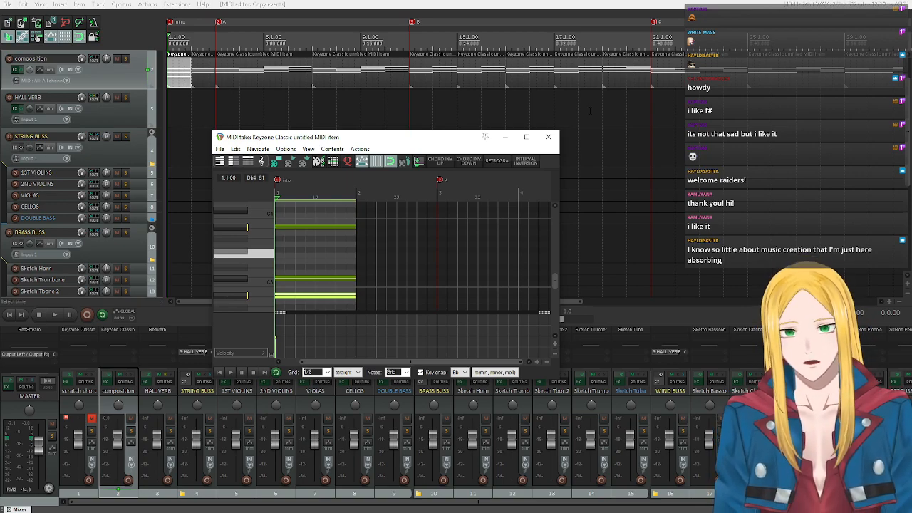
{"action": "left_click", "coordinate": [546, 136]}
Replace the second Intro chord item with a copy of the revoiced first item and play the Intro from the start.
{"action": "left_click", "coordinate": [194, 74]}
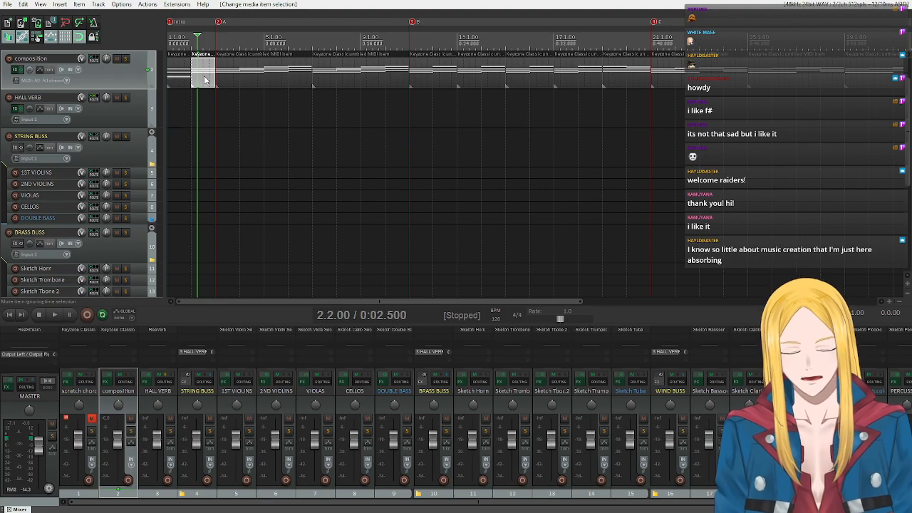
{"action": "key", "text": "Delete"}
{"action": "left_click", "coordinate": [171, 79]}
{"action": "left_click_drag", "start_coordinate": [176, 79], "coordinate": [200, 77]}
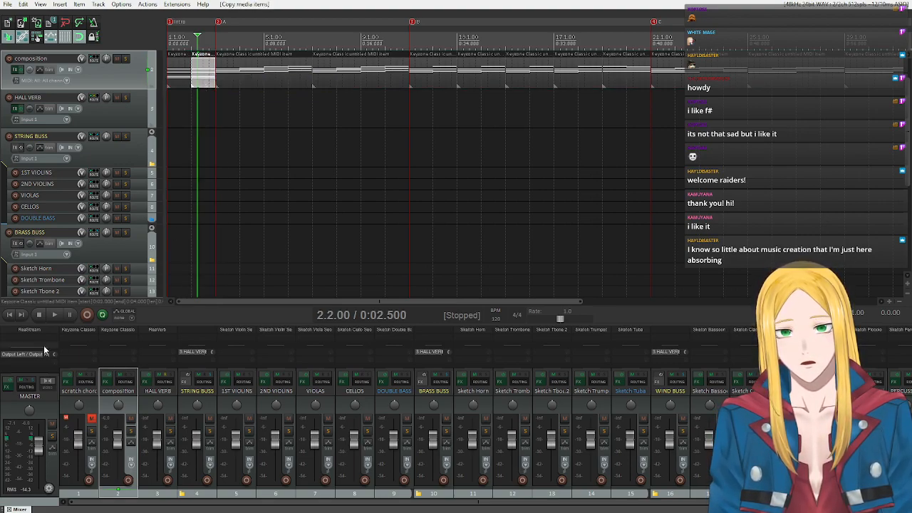
{"action": "left_click", "coordinate": [10, 317]}
{"action": "left_click", "coordinate": [54, 314]}
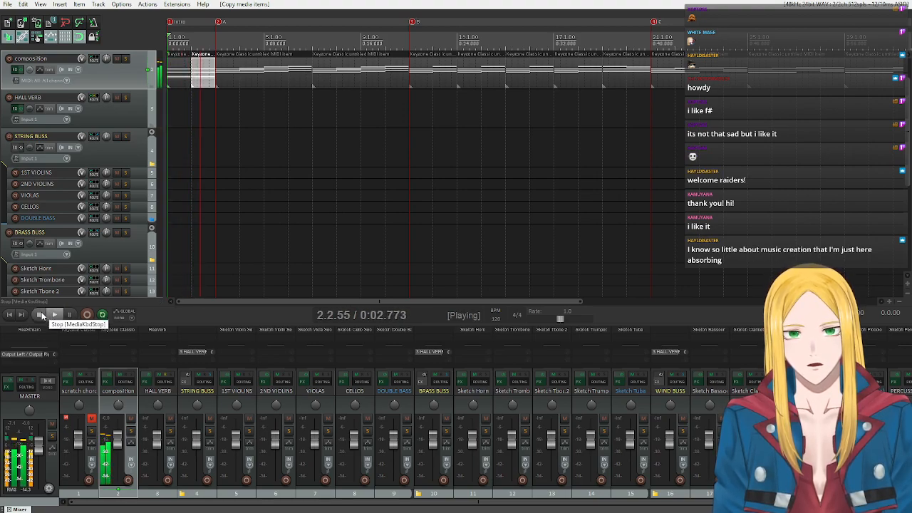
{"action": "left_click", "coordinate": [41, 314]}
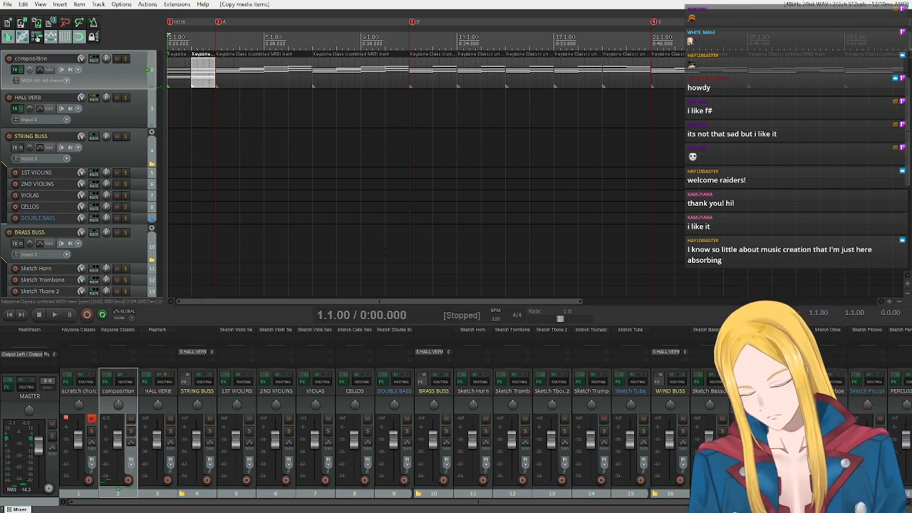
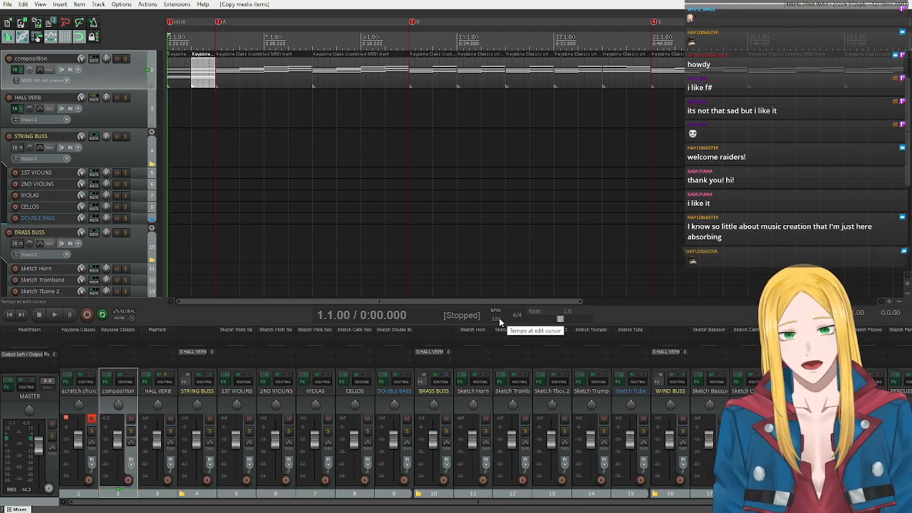
Set the project tempo to 70 BPM and play the two Intro chords from the start twice.
{"action": "left_click", "coordinate": [498, 319]}
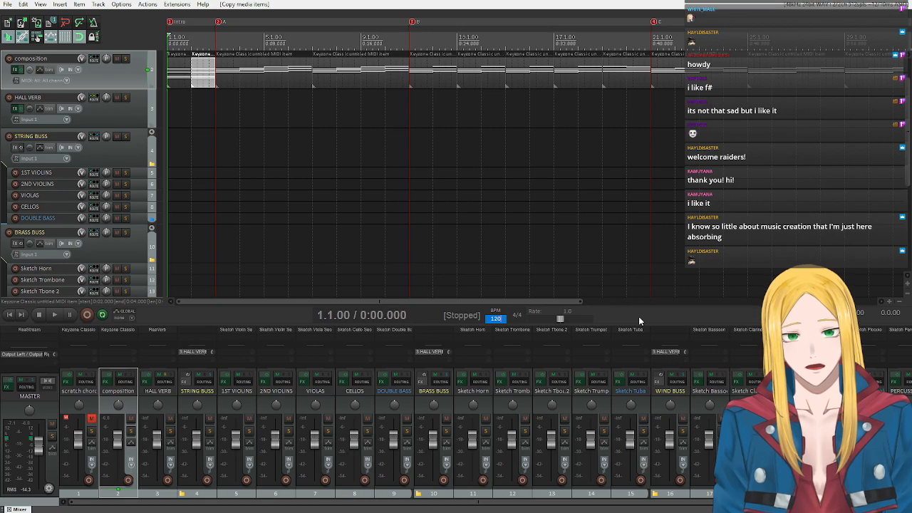
{"action": "type", "text": "70"}
{"action": "key", "text": "Return"}
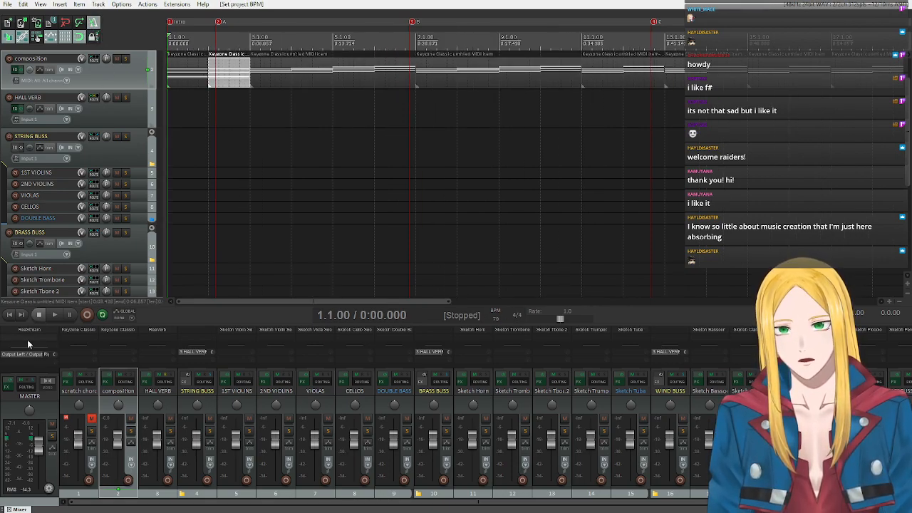
{"action": "left_click", "coordinate": [56, 315]}
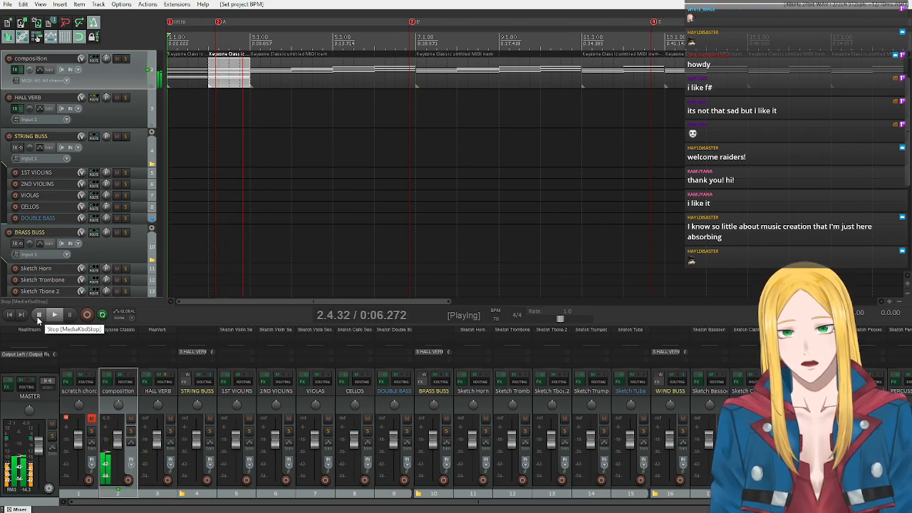
{"action": "left_click", "coordinate": [38, 315]}
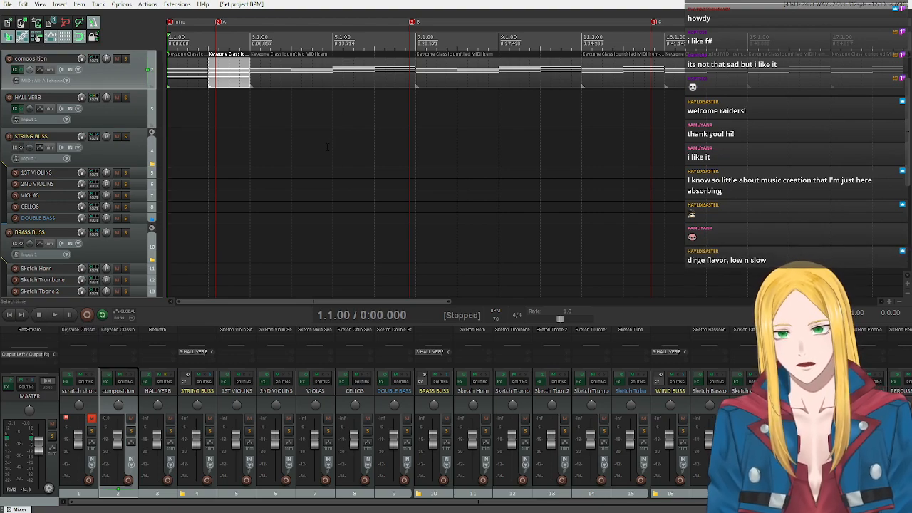
{"action": "left_click", "coordinate": [57, 313]}
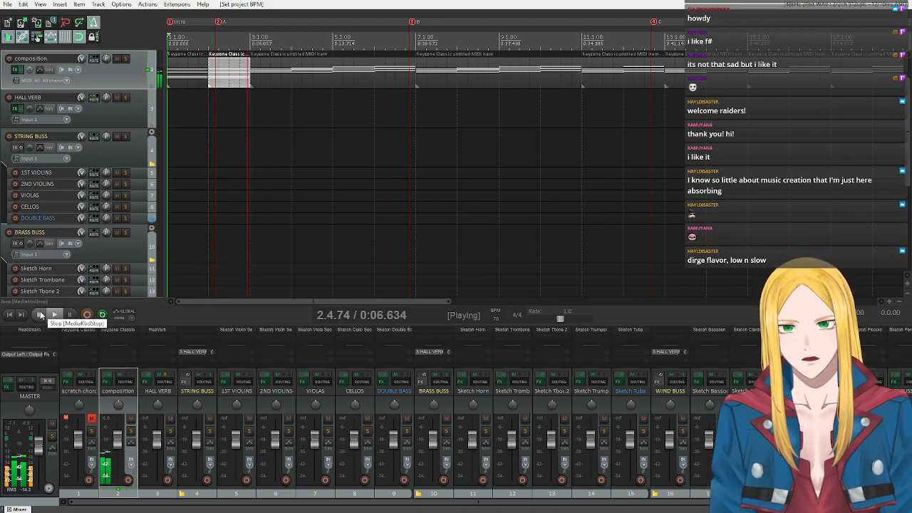
{"action": "left_click", "coordinate": [41, 315]}
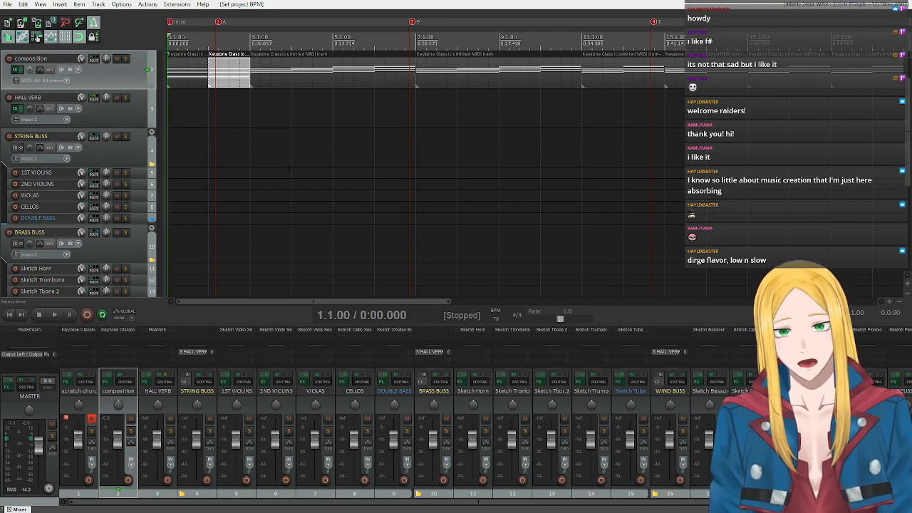
Extend the Intro to four bars by shifting the following items away, duplicating its two chord items and moving the A marker to bar 5.
{"action": "left_click", "coordinate": [219, 22]}
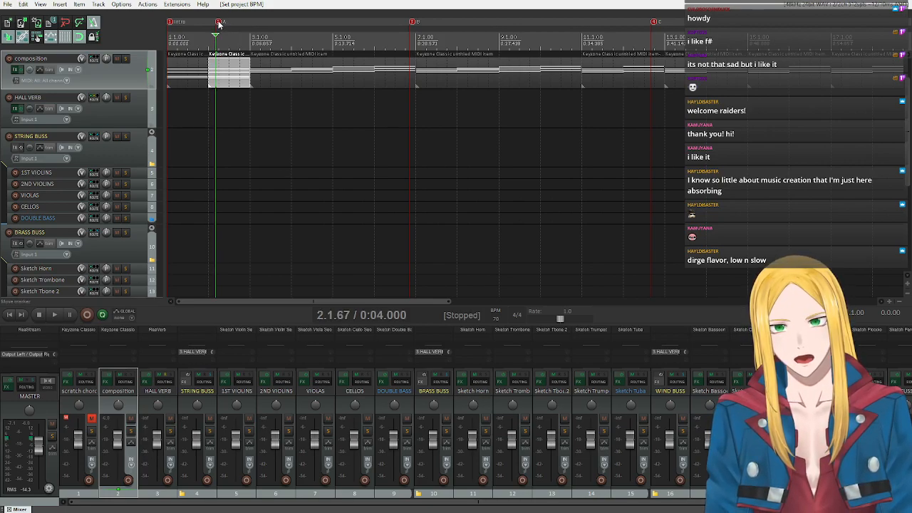
{"action": "left_click", "coordinate": [411, 22]}
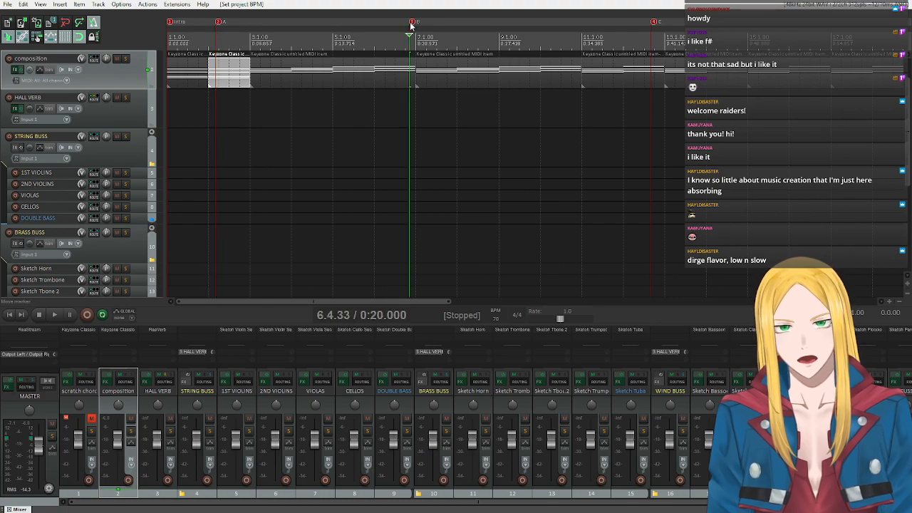
{"action": "left_click", "coordinate": [654, 22]}
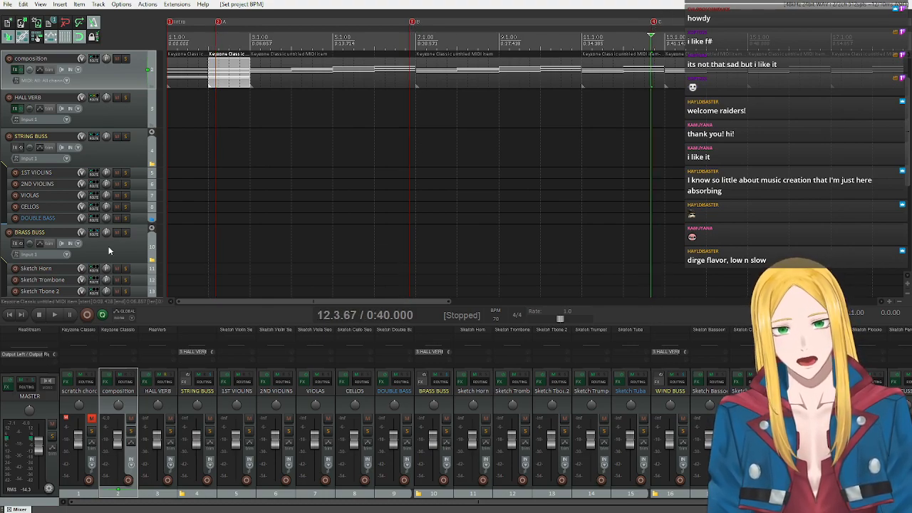
{"action": "left_click_drag", "start_coordinate": [221, 23], "coordinate": [254, 23]}
{"action": "scroll", "coordinate": [304, 190], "scroll_direction": "down", "scroll_amount": 5}
{"action": "scroll", "coordinate": [304, 190], "scroll_direction": "up", "scroll_amount": 1}
{"action": "left_click_drag", "start_coordinate": [635, 74], "coordinate": [328, 82]}
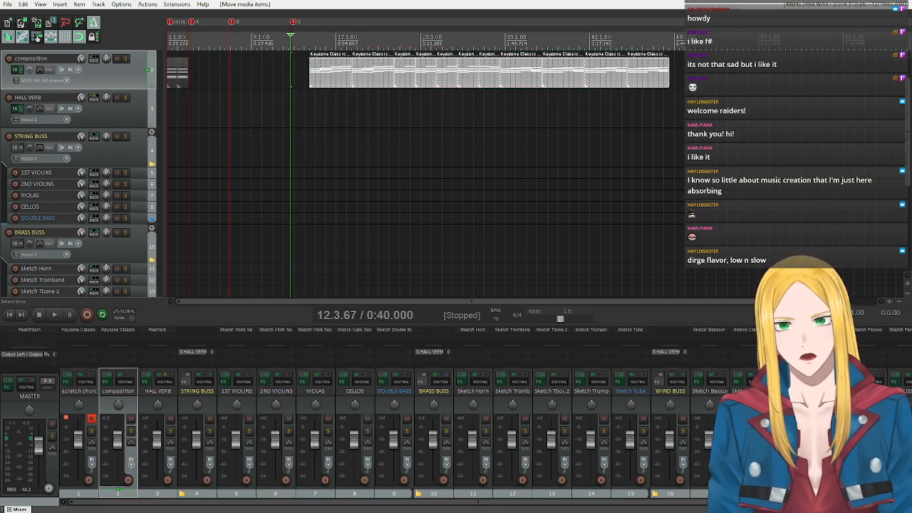
{"action": "left_click_drag", "start_coordinate": [190, 24], "coordinate": [211, 22]}
{"action": "left_click_drag", "start_coordinate": [174, 77], "coordinate": [199, 81]}
Copy the two A chord items to bar 5 and shift the remaining chord items so they start at bar 27.
{"action": "left_click_drag", "start_coordinate": [233, 24], "coordinate": [287, 27]}
{"action": "mouse_move", "coordinate": [393, 131]}
{"action": "left_mouse_down"}
{"action": "mouse_move", "coordinate": [336, 76]}
{"action": "mouse_move", "coordinate": [228, 76]}
{"action": "mouse_move", "coordinate": [238, 76]}
{"action": "left_mouse_up"}
{"action": "left_click_drag", "start_coordinate": [728, 94], "coordinate": [292, 77]}
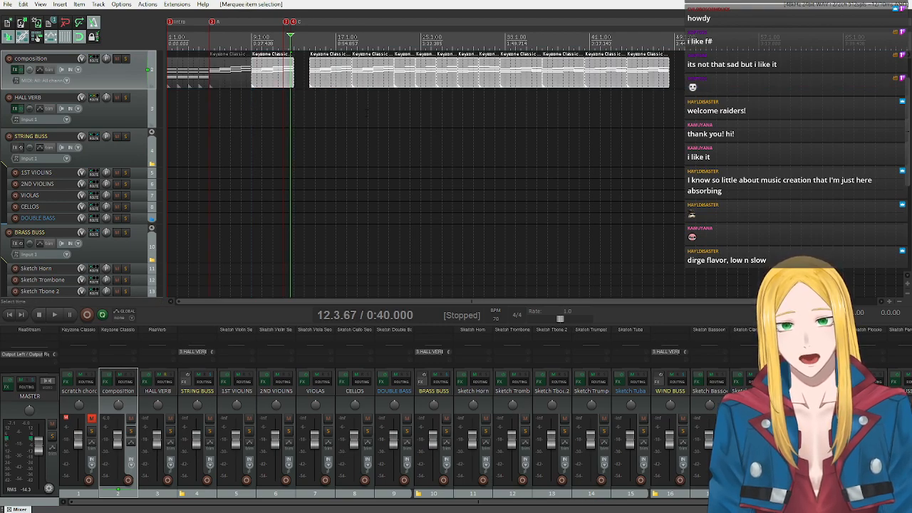
{"action": "left_click_drag", "start_coordinate": [333, 71], "coordinate": [466, 71]}
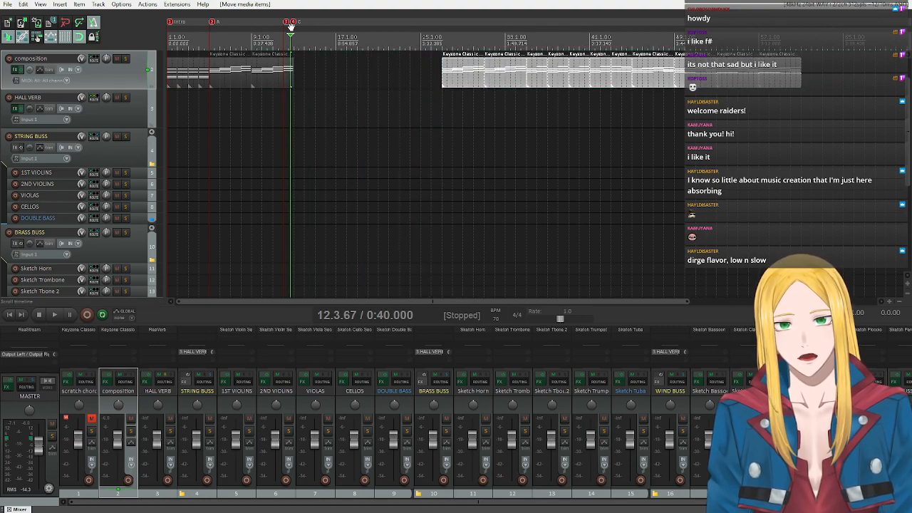
Repeat the two A chord items from bar 13, and move the B marker to bar 21 and the C marker to bar 43.
{"action": "left_click_drag", "start_coordinate": [294, 22], "coordinate": [613, 22]}
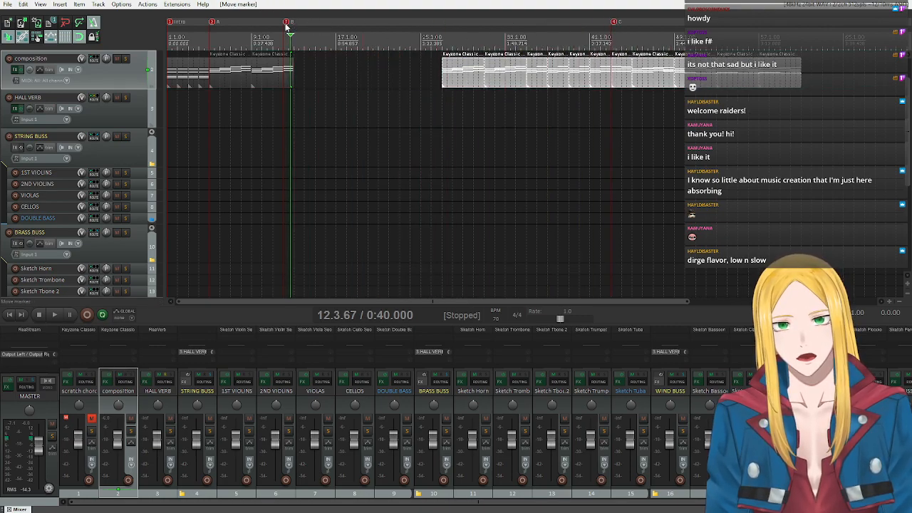
{"action": "left_click_drag", "start_coordinate": [296, 23], "coordinate": [500, 22]}
{"action": "mouse_move", "coordinate": [347, 84]}
{"action": "left_mouse_down"}
{"action": "mouse_move", "coordinate": [183, 70]}
{"action": "mouse_move", "coordinate": [212, 81]}
{"action": "mouse_move", "coordinate": [334, 78]}
{"action": "mouse_move", "coordinate": [312, 79]}
{"action": "left_mouse_up"}
{"action": "left_click_drag", "start_coordinate": [502, 24], "coordinate": [382, 30]}
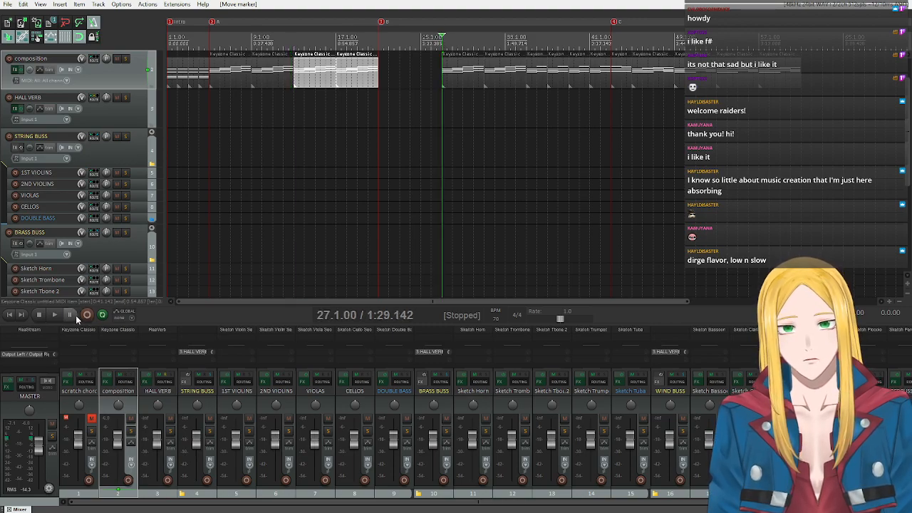
Play the chords from bar 27 and delete the two leftover A chord items there.
{"action": "left_click", "coordinate": [54, 314]}
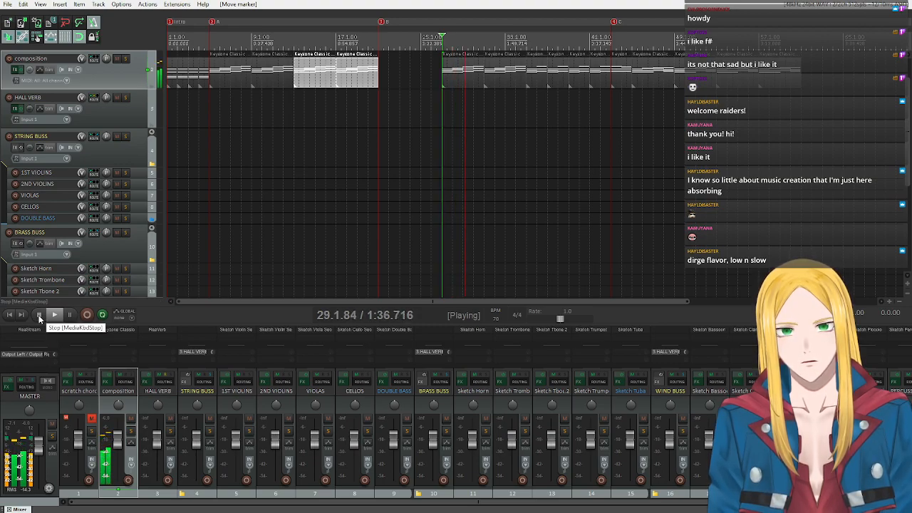
{"action": "left_click", "coordinate": [40, 315]}
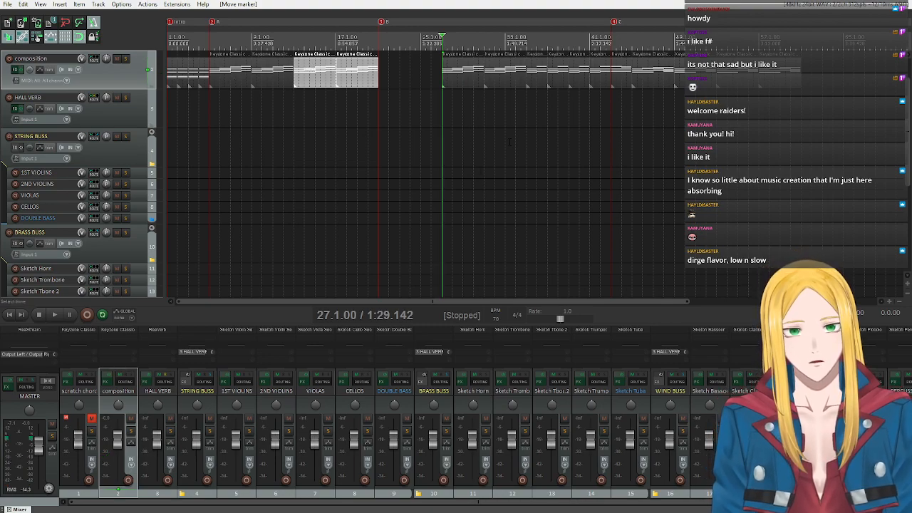
{"action": "left_click_drag", "start_coordinate": [508, 142], "coordinate": [463, 71]}
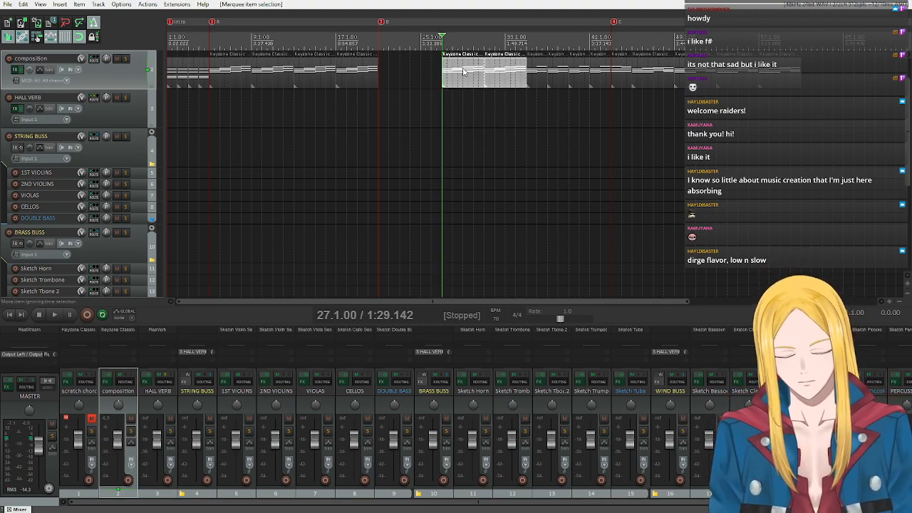
{"action": "key", "text": "Delete"}
Move the four B chord items to the B marker at bar 21 and repeat them up to bar 37.
{"action": "left_click_drag", "start_coordinate": [578, 82], "coordinate": [610, 87]}
{"action": "left_click_drag", "start_coordinate": [537, 83], "coordinate": [475, 84]}
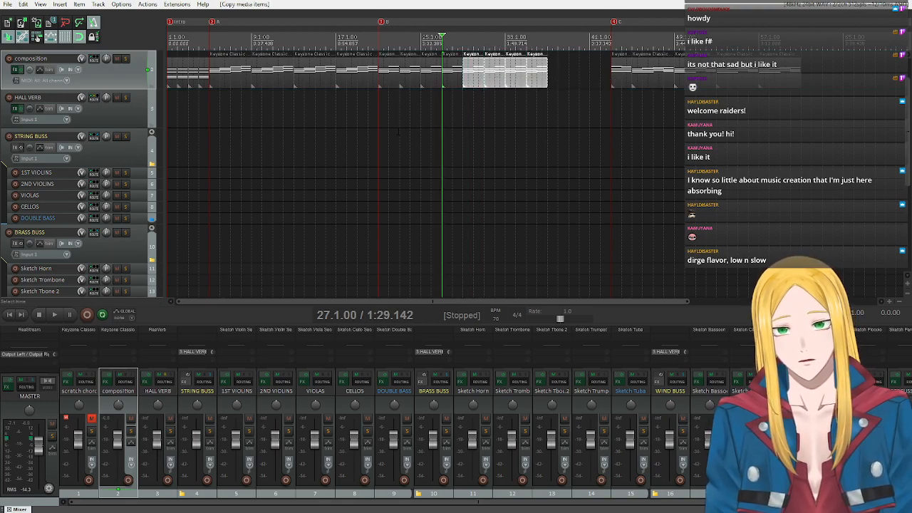
Open the first B chord item in the MIDI editor, play it from the B marker and close the editor.
{"action": "double_click", "coordinate": [384, 74]}
{"action": "left_click", "coordinate": [227, 373]}
{"action": "key", "text": "space"}
{"action": "scroll", "coordinate": [328, 346], "scroll_direction": "down", "scroll_amount": 3}
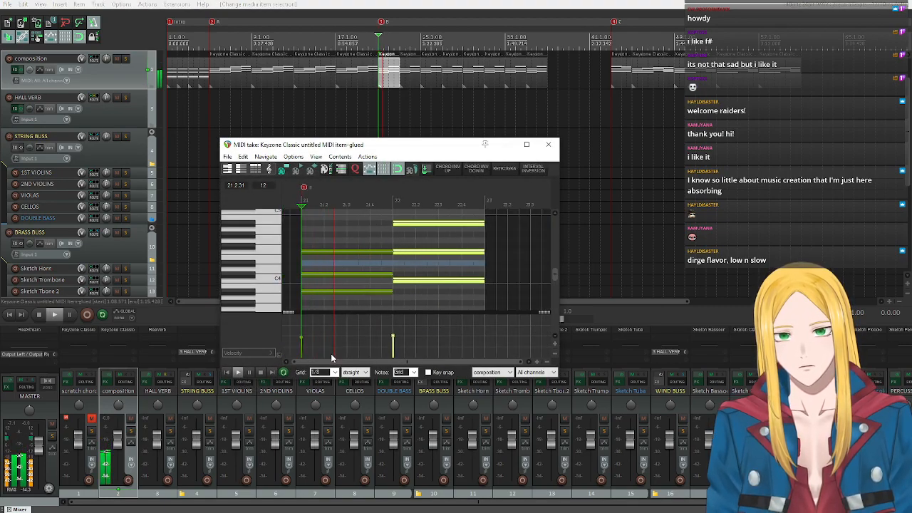
{"action": "left_click", "coordinate": [262, 375]}
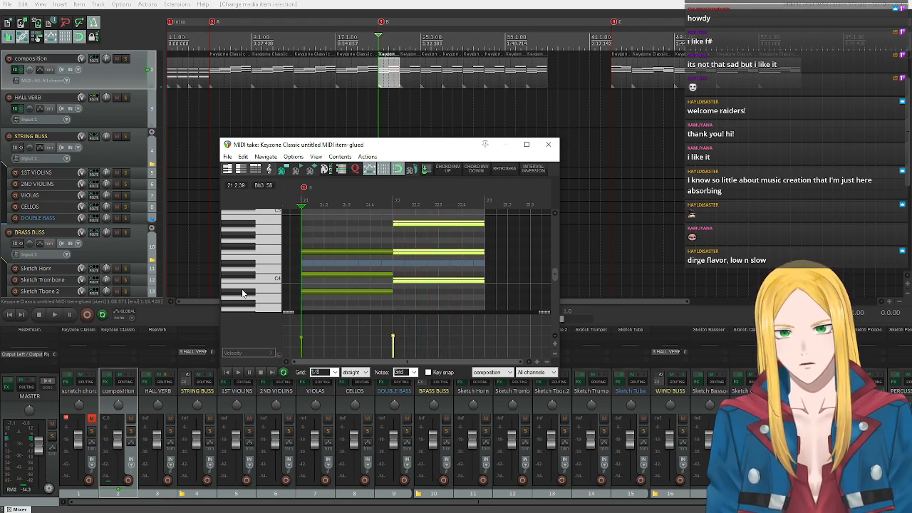
{"action": "left_click", "coordinate": [548, 144]}
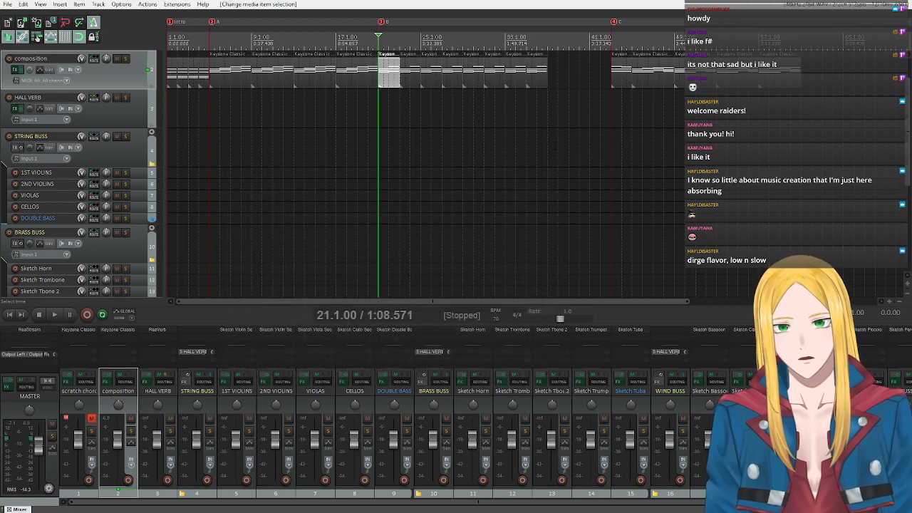
Move the C marker to bar 37 and play the chords from bar 43.
{"action": "left_click_drag", "start_coordinate": [613, 21], "coordinate": [550, 22]}
{"action": "left_click_drag", "start_coordinate": [829, 114], "coordinate": [677, 100]}
{"action": "double_click", "coordinate": [613, 44]}
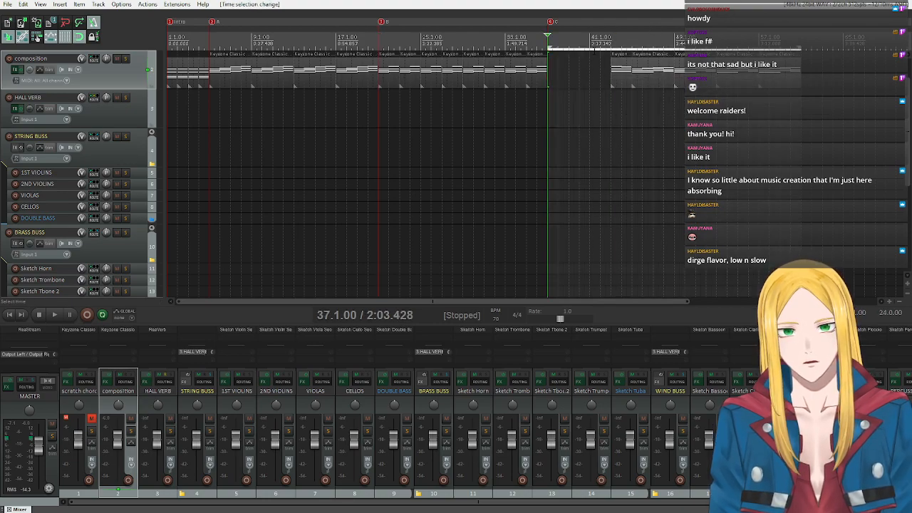
{"action": "left_click_drag", "start_coordinate": [547, 46], "coordinate": [611, 41]}
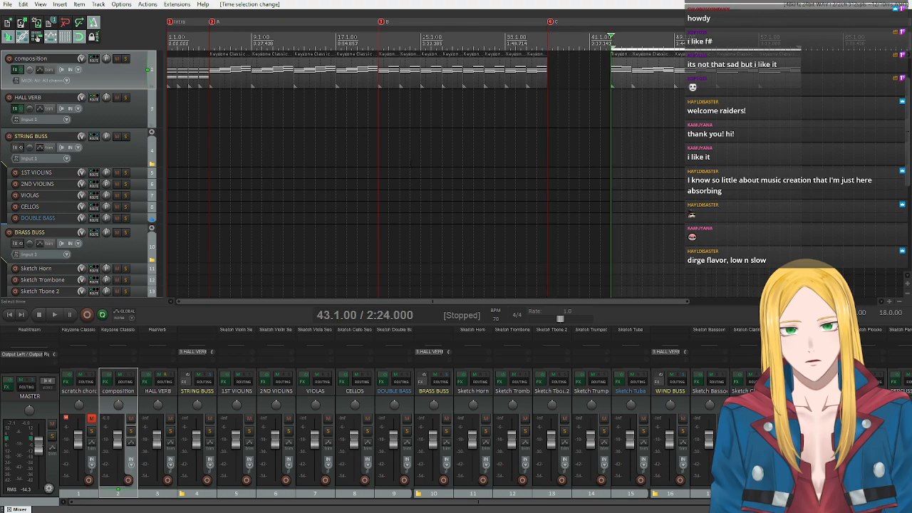
{"action": "left_click", "coordinate": [54, 314]}
{"action": "left_click", "coordinate": [40, 315]}
Move the C marker to bar 39, placing the chord item from bar 43 at bar 37 and the remaining items at the marker.
{"action": "mouse_move", "coordinate": [550, 21]}
{"action": "left_mouse_down"}
{"action": "mouse_move", "coordinate": [580, 24]}
{"action": "mouse_move", "coordinate": [572, 26]}
{"action": "left_mouse_up"}
{"action": "left_click_drag", "start_coordinate": [594, 68], "coordinate": [560, 78]}
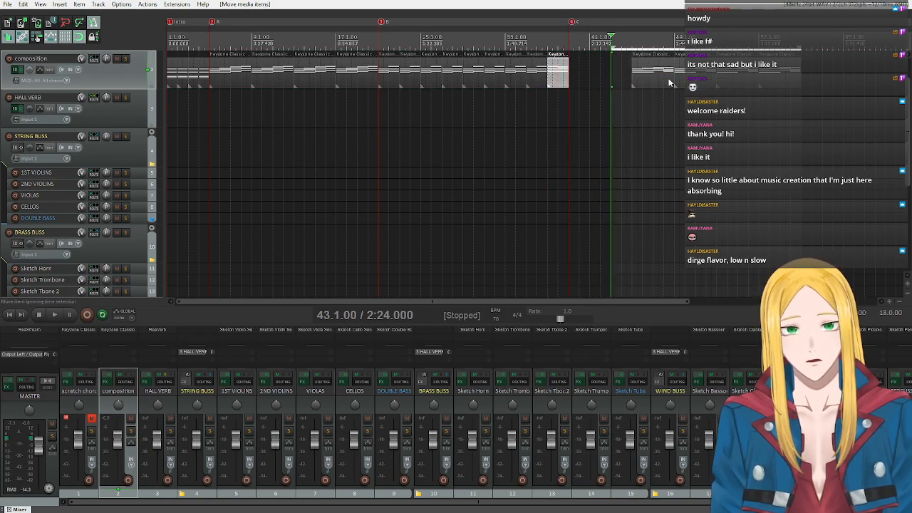
{"action": "left_click_drag", "start_coordinate": [648, 75], "coordinate": [647, 77]}
{"action": "left_click_drag", "start_coordinate": [647, 82], "coordinate": [587, 76]}
{"action": "left_click", "coordinate": [609, 32]}
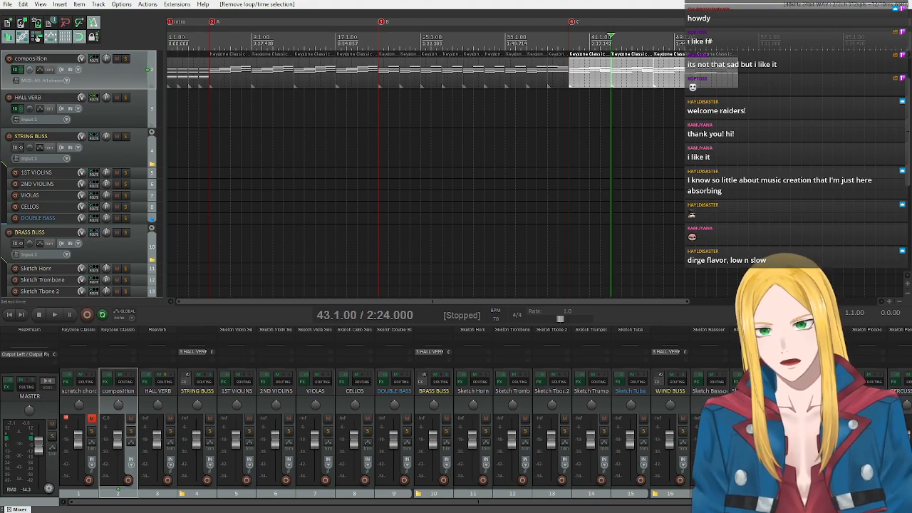
Shift all composition chord items from the B marker onward later to about bar 25.
{"action": "scroll", "coordinate": [135, 168], "scroll_direction": "up", "scroll_amount": 1}
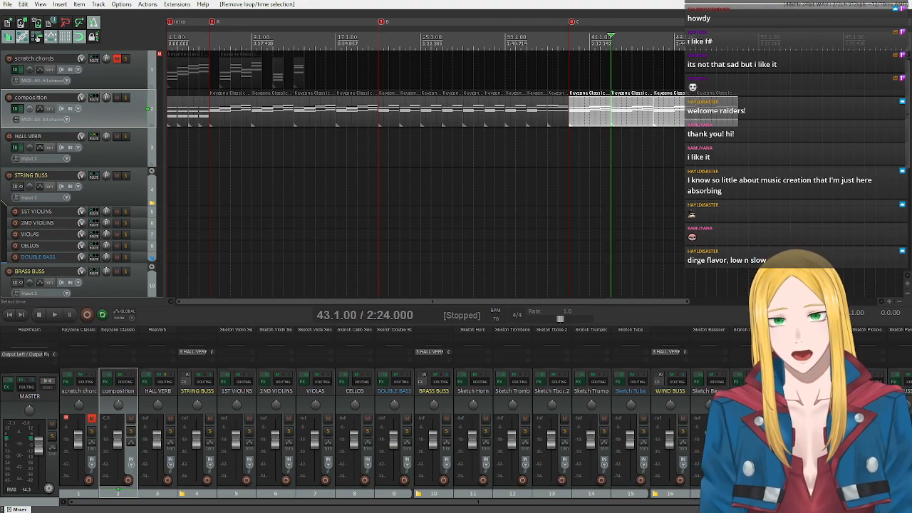
{"action": "left_click", "coordinate": [395, 122], "text": "shift"}
{"action": "left_click_drag", "start_coordinate": [399, 126], "coordinate": [449, 123]}
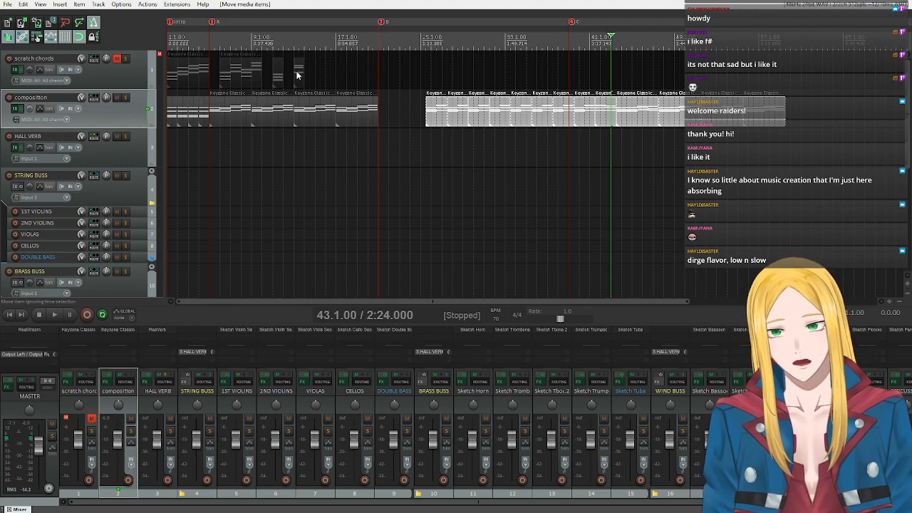
{"action": "left_click", "coordinate": [268, 43]}
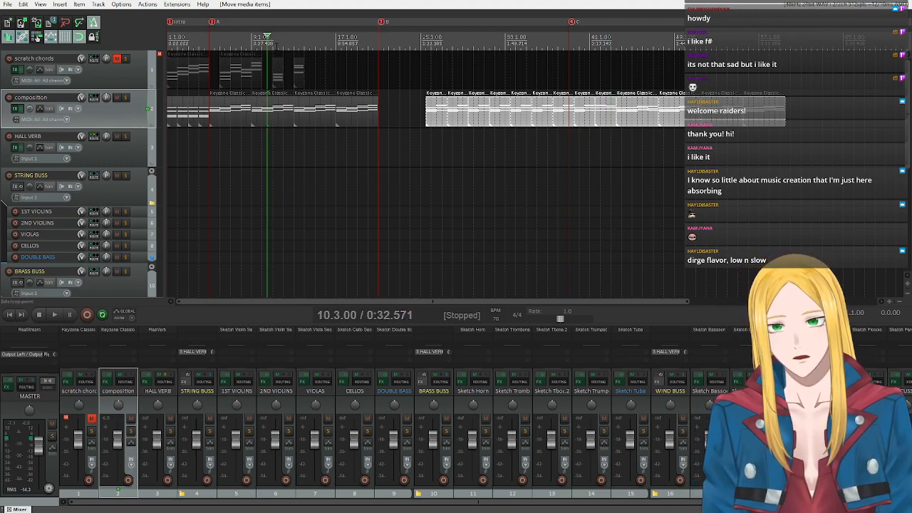
{"action": "left_click", "coordinate": [272, 43]}
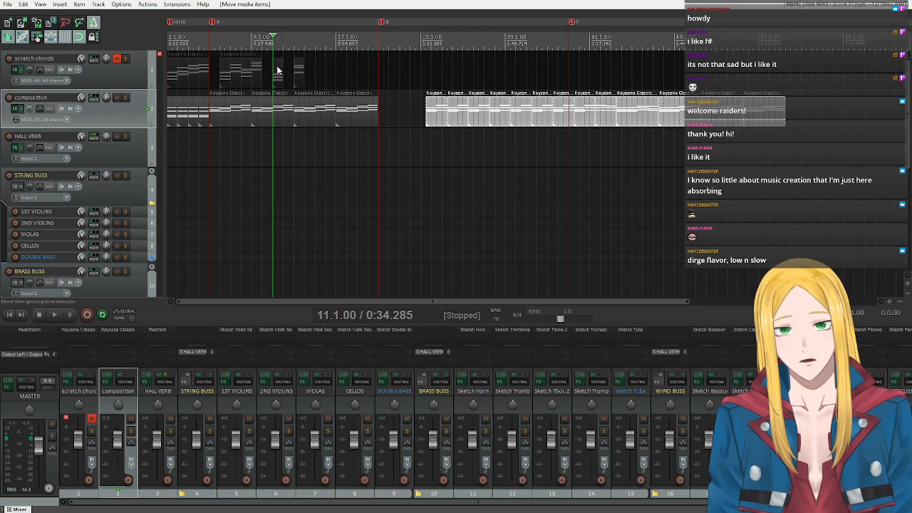
{"action": "left_click_drag", "start_coordinate": [279, 74], "coordinate": [385, 98]}
{"action": "key", "text": "ctrl+z"}
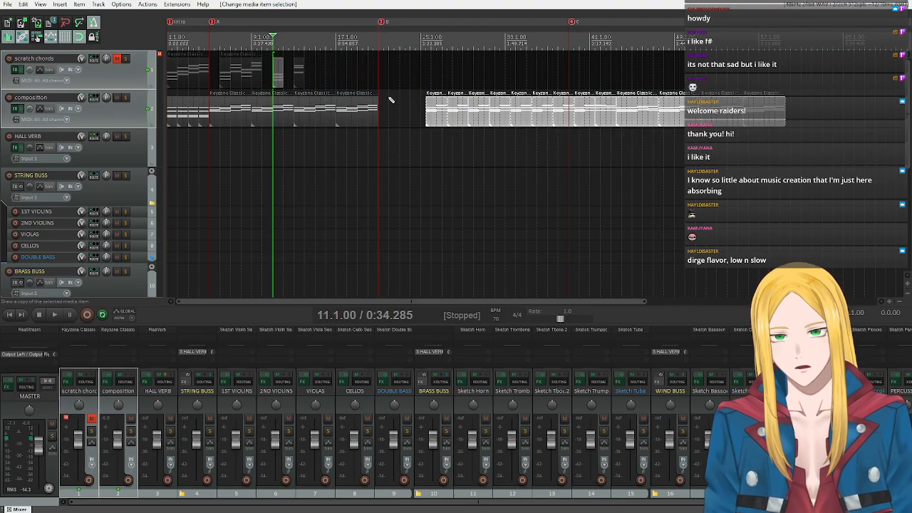
Copy the scratch chord at bar 11 to the B marker on the composition track and open it in the MIDI editor.
{"action": "left_click", "coordinate": [277, 75]}
{"action": "left_click_drag", "start_coordinate": [277, 74], "coordinate": [385, 113]}
{"action": "double_click", "coordinate": [385, 112]}
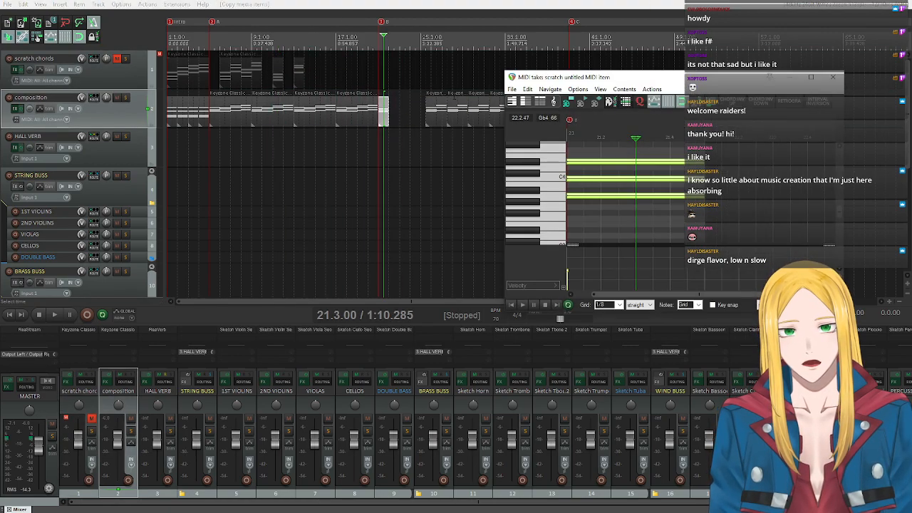
Lengthen the copied scratch chord item at the B marker to two bars and extend its three notes to fill it.
{"action": "left_click_drag", "start_coordinate": [392, 113], "coordinate": [400, 112]}
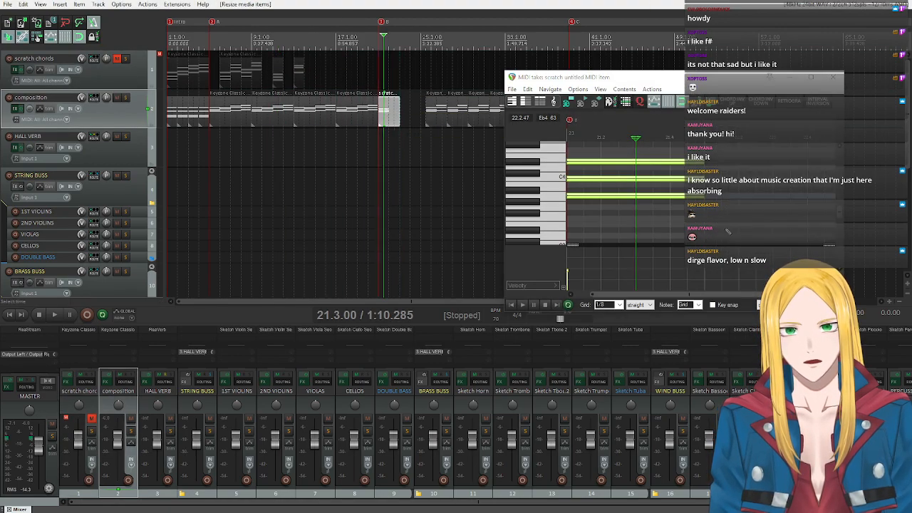
{"action": "left_click_drag", "start_coordinate": [704, 294], "coordinate": [724, 294]}
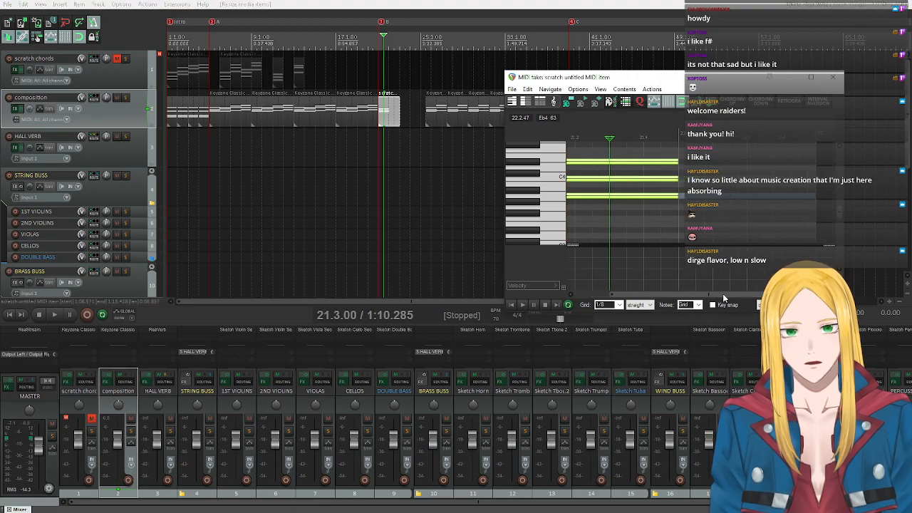
{"action": "scroll", "coordinate": [687, 213], "scroll_direction": "down", "scroll_amount": 4}
{"action": "left_click_drag", "start_coordinate": [673, 229], "coordinate": [623, 146]}
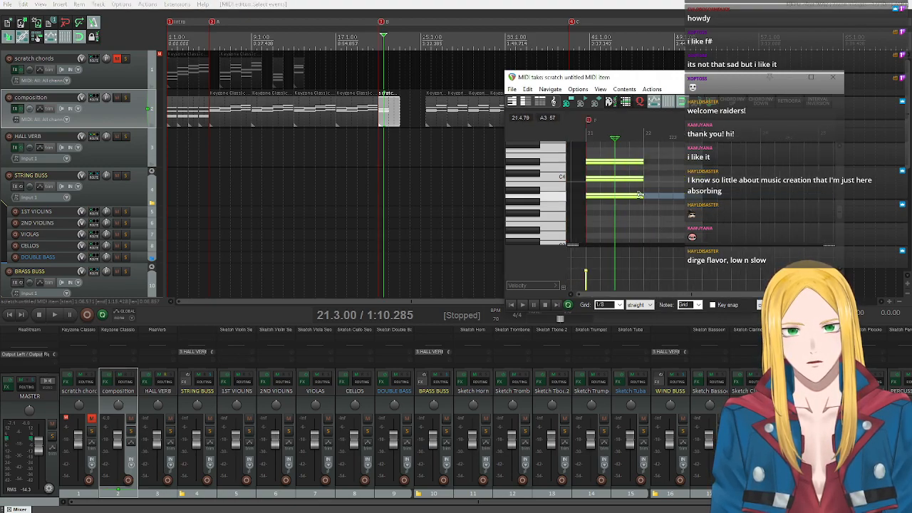
{"action": "left_click_drag", "start_coordinate": [643, 193], "coordinate": [688, 191]}
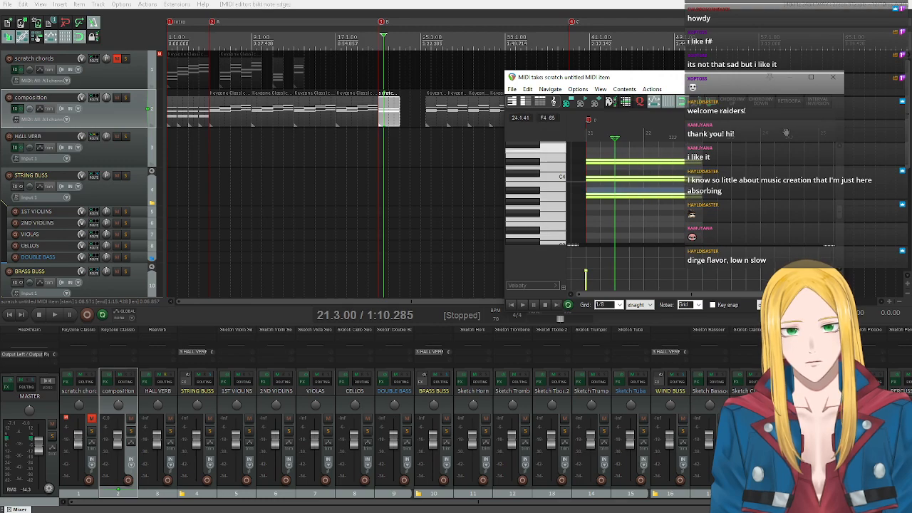
Move the B marker to bar 23 with the chord items after the gap starting there, and move the C marker to bar 41.
{"action": "left_click", "coordinate": [833, 77]}
{"action": "left_click_drag", "start_coordinate": [810, 117], "coordinate": [768, 215]}
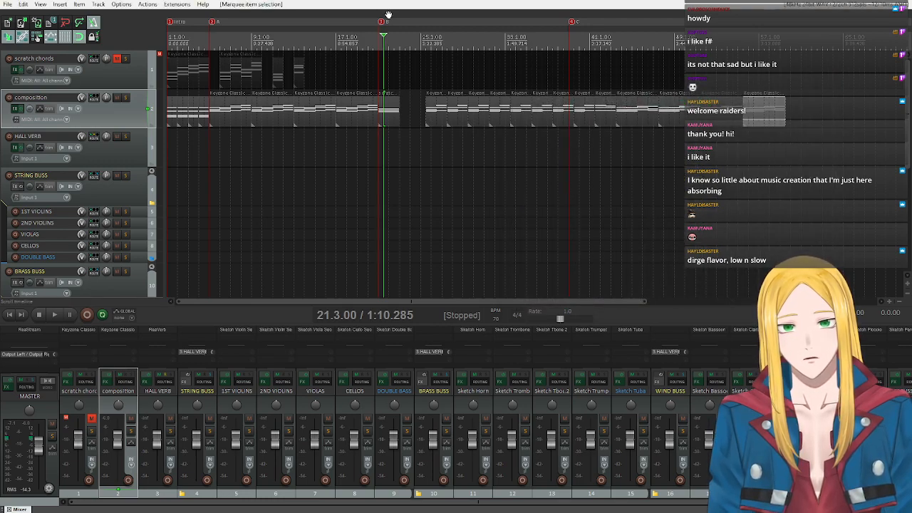
{"action": "left_click_drag", "start_coordinate": [380, 22], "coordinate": [403, 22]}
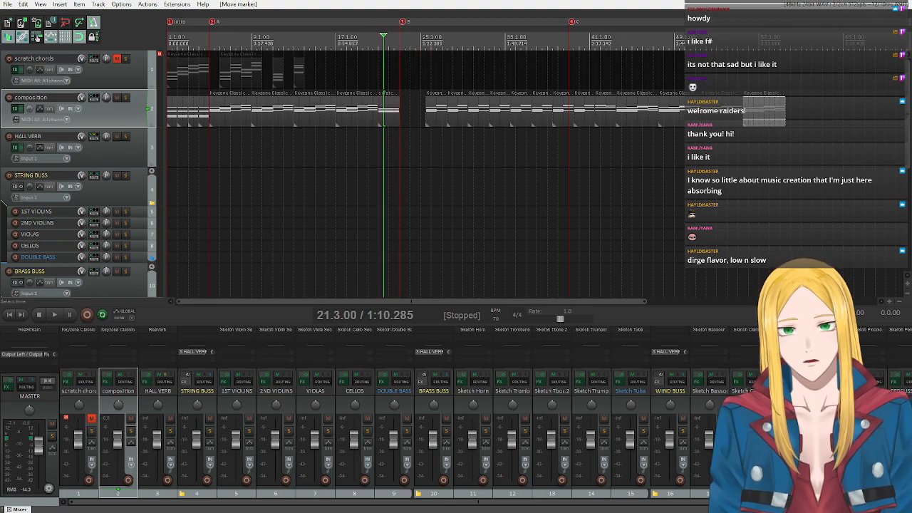
{"action": "left_click_drag", "start_coordinate": [425, 116], "coordinate": [416, 129]}
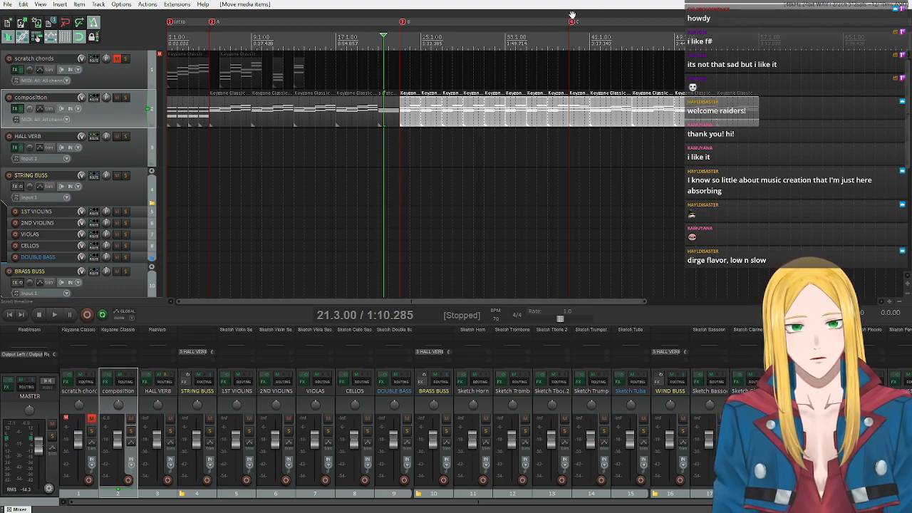
{"action": "left_click_drag", "start_coordinate": [572, 23], "coordinate": [594, 28]}
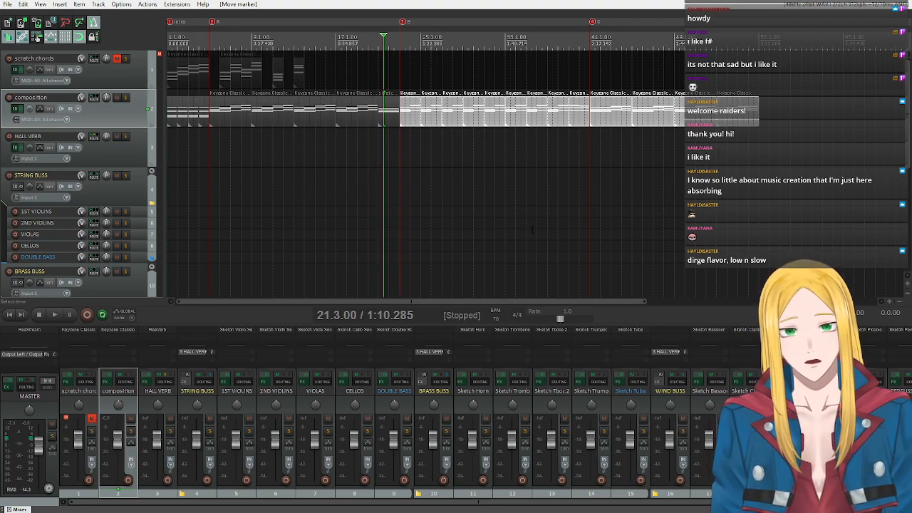
Play the arrangement from the project start to check the Intro and the beginning of section A.
{"action": "left_click", "coordinate": [9, 314]}
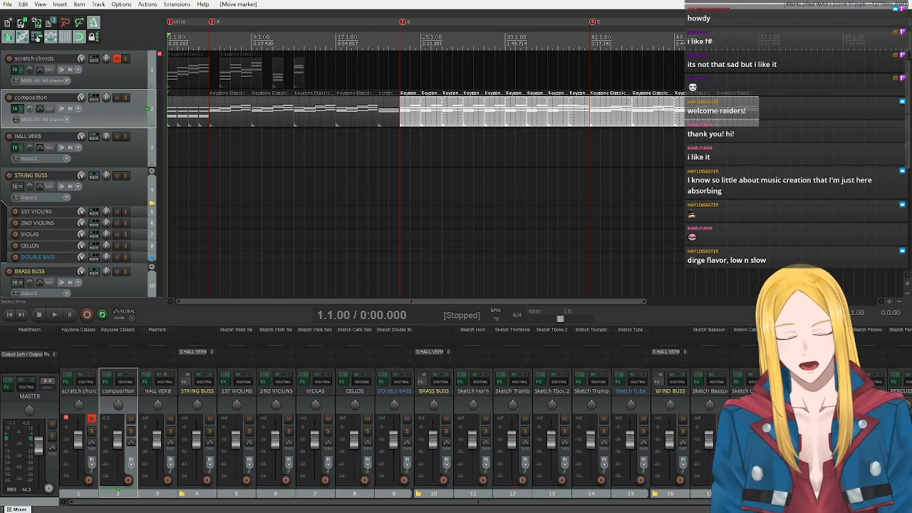
{"action": "left_click", "coordinate": [51, 316]}
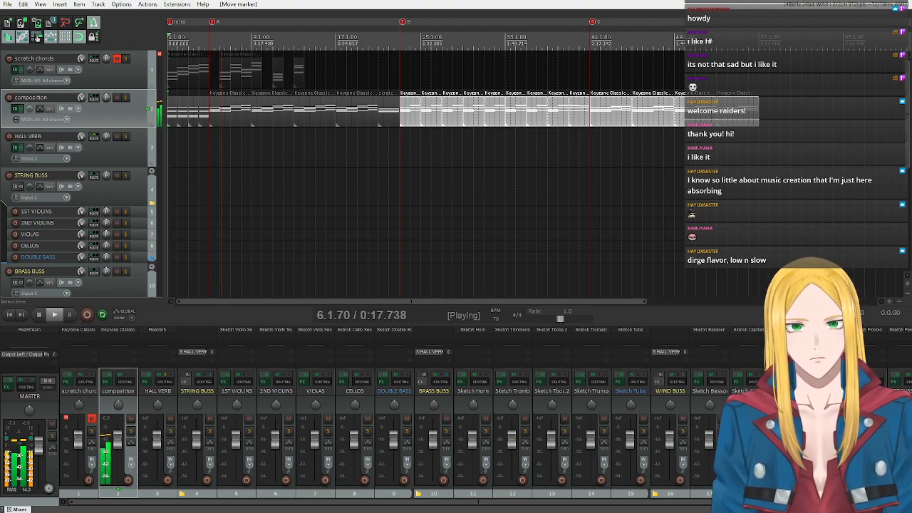
{"action": "left_click", "coordinate": [40, 315]}
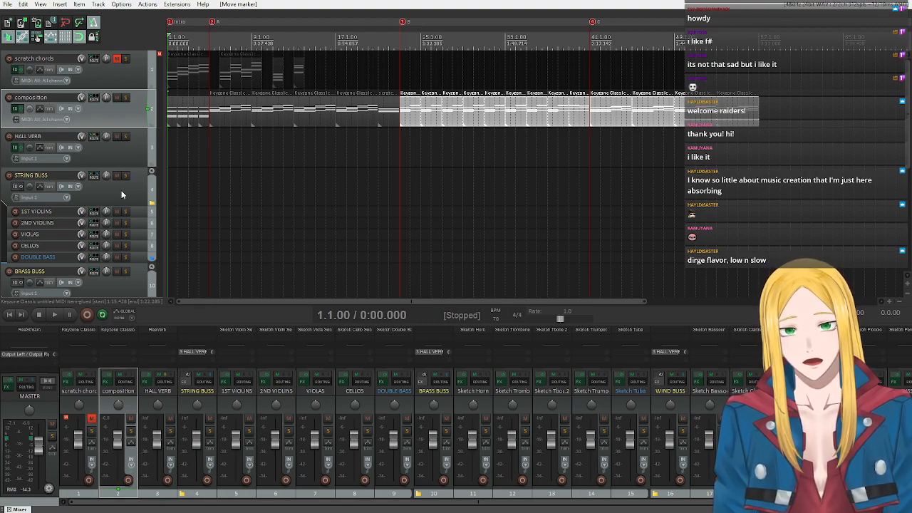
Expand the compacted child tracks of the STRING BUSS folder to full height.
{"action": "scroll", "coordinate": [121, 190], "scroll_direction": "down", "scroll_amount": 4}
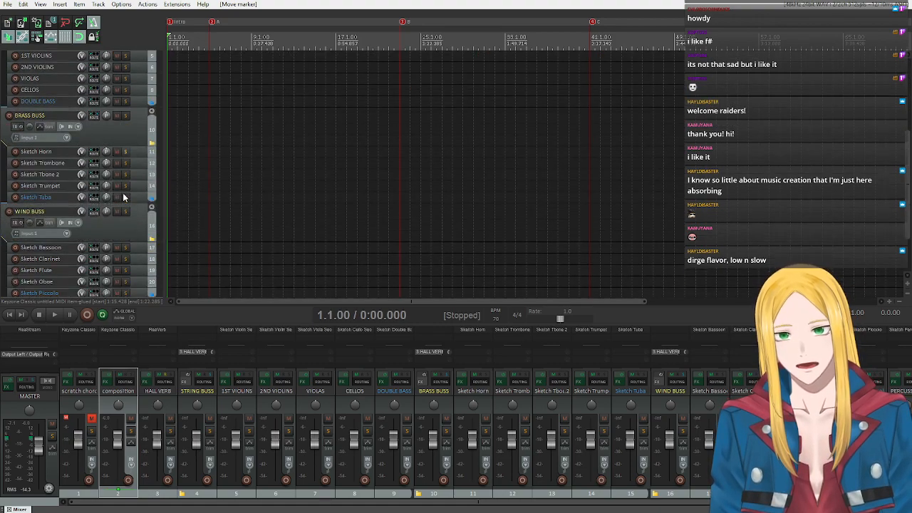
{"action": "scroll", "coordinate": [125, 214], "scroll_direction": "down", "scroll_amount": 2}
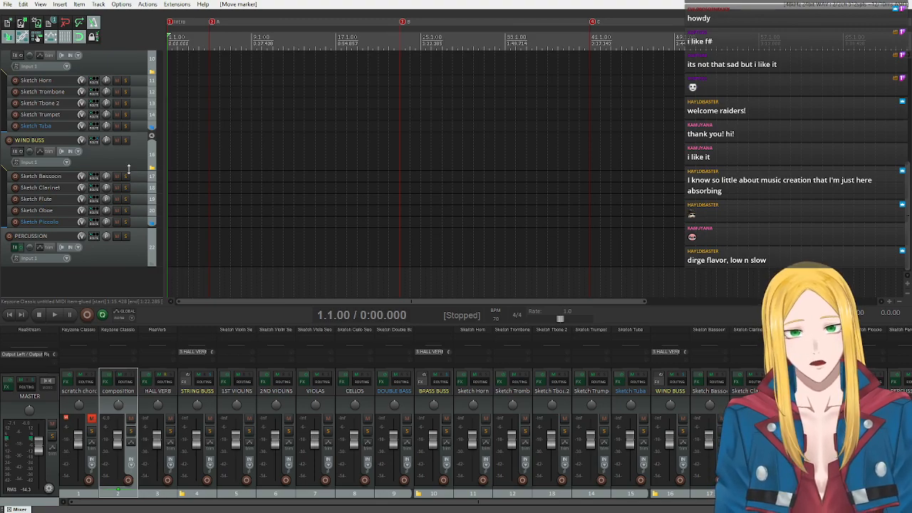
{"action": "scroll", "coordinate": [129, 168], "scroll_direction": "up", "scroll_amount": 5}
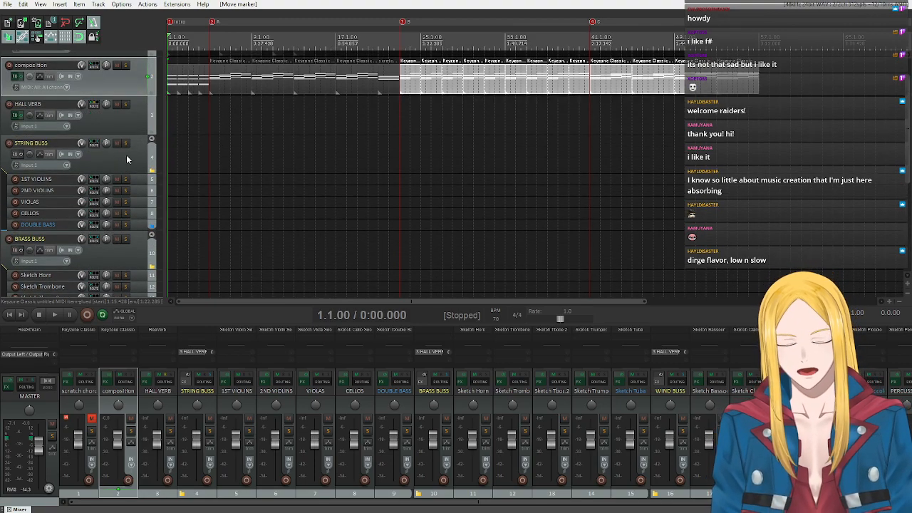
{"action": "scroll", "coordinate": [230, 91], "scroll_direction": "up", "scroll_amount": 1}
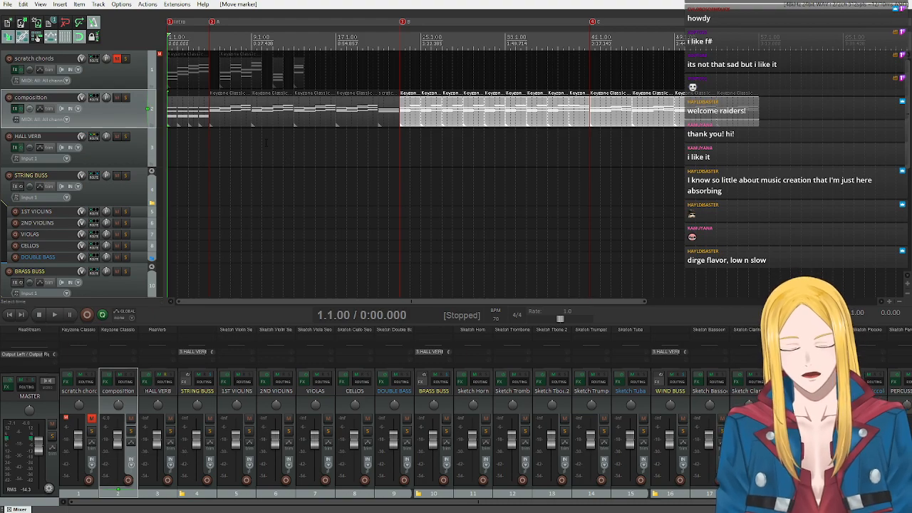
{"action": "left_click", "coordinate": [152, 173]}
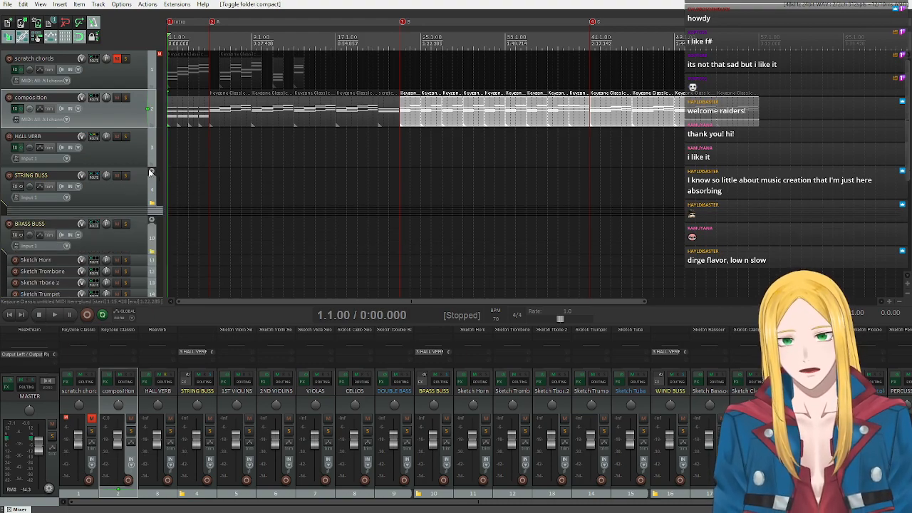
{"action": "scroll", "coordinate": [132, 183], "scroll_direction": "down", "scroll_amount": 1}
{"action": "scroll", "coordinate": [134, 171], "scroll_direction": "down", "scroll_amount": 1}
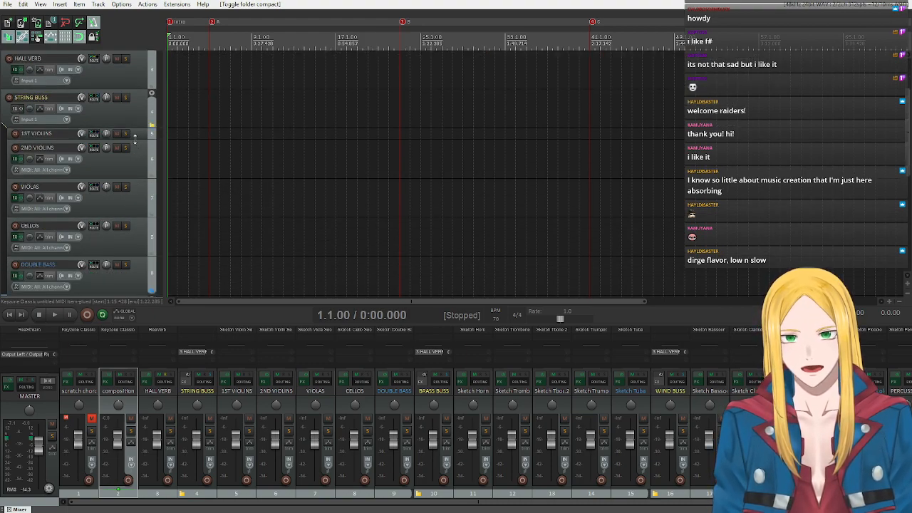
{"action": "scroll", "coordinate": [133, 150], "scroll_direction": "up", "scroll_amount": 2}
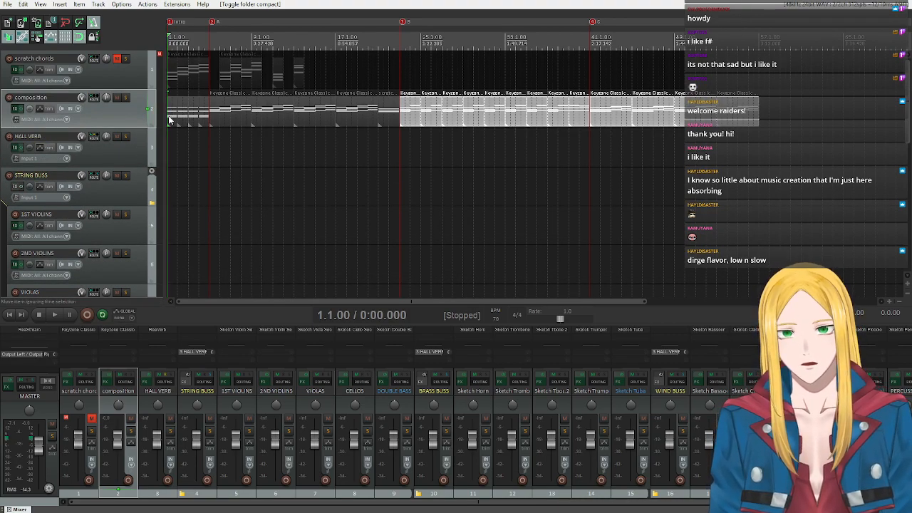
{"action": "scroll", "coordinate": [100, 238], "scroll_direction": "down", "scroll_amount": 2}
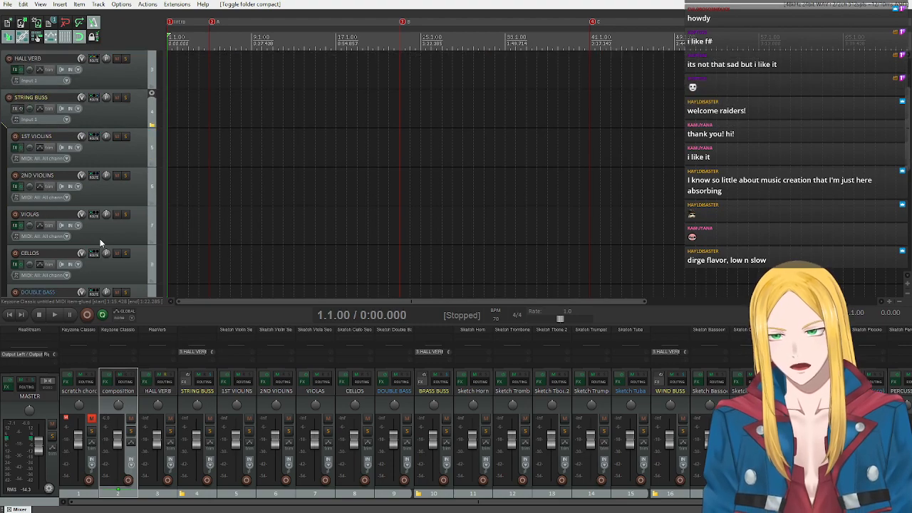
{"action": "scroll", "coordinate": [124, 201], "scroll_direction": "up", "scroll_amount": 2}
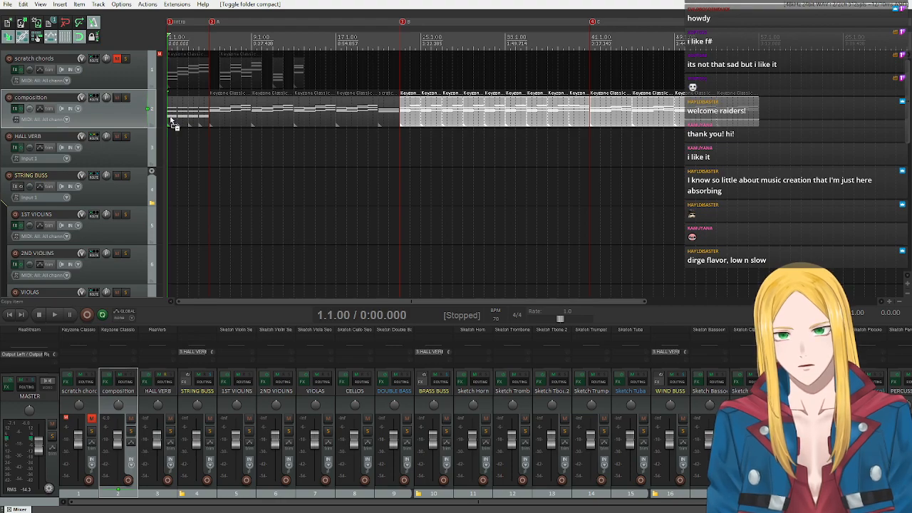
Copy the first Intro chord item from the composition track to STRING BUSS, extend it to four bars and open it for MIDI editing.
{"action": "left_click_drag", "start_coordinate": [171, 122], "coordinate": [172, 191]}
{"action": "key", "text": "ctrl+z"}
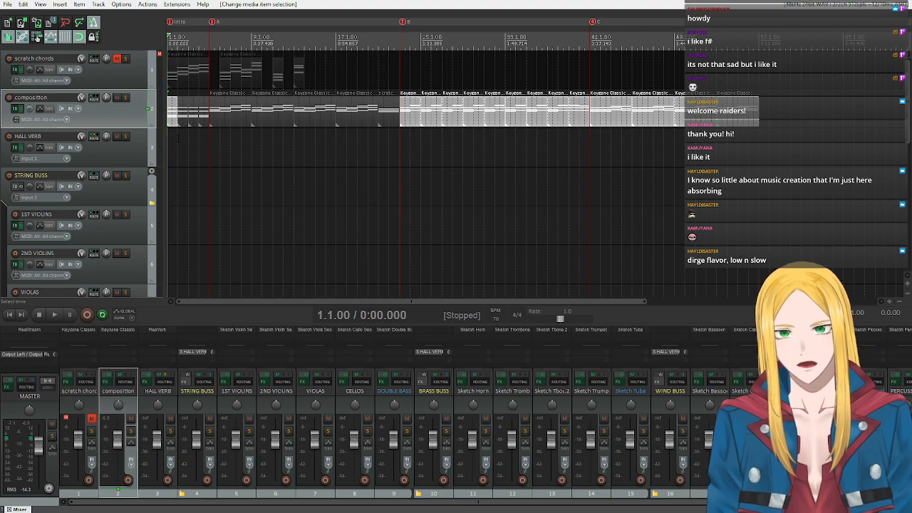
{"action": "left_click", "coordinate": [171, 116]}
{"action": "left_click_drag", "start_coordinate": [171, 116], "coordinate": [204, 189]}
{"action": "double_click", "coordinate": [193, 191]}
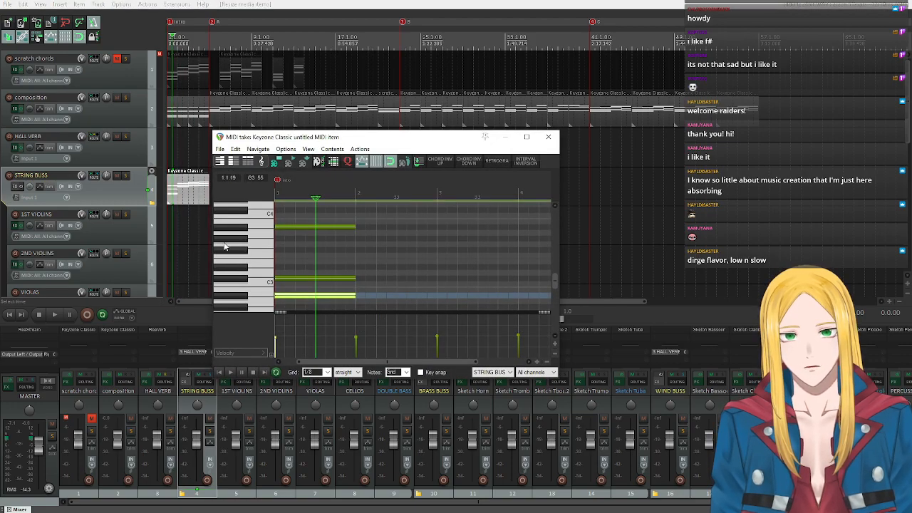
Delete all notes after bar 1 in the STRING BUSS item.
{"action": "scroll", "coordinate": [249, 243], "scroll_direction": "up", "scroll_amount": 5}
{"action": "left_click_drag", "start_coordinate": [406, 224], "coordinate": [572, 279]}
{"action": "key", "text": "Delete"}
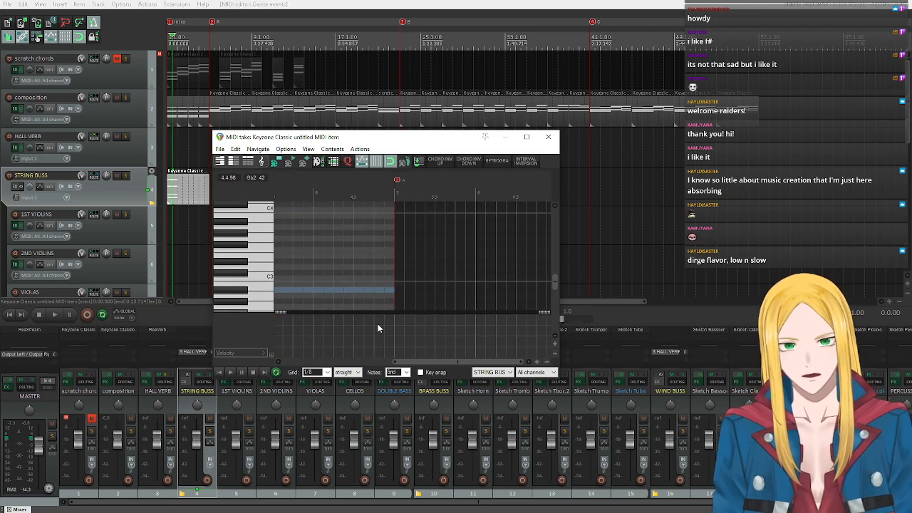
Extend all remaining chord notes in the STRING BUSS item to the end of bar 4.
{"action": "left_click", "coordinate": [220, 373]}
{"action": "scroll", "coordinate": [242, 249], "scroll_direction": "up", "scroll_amount": 3}
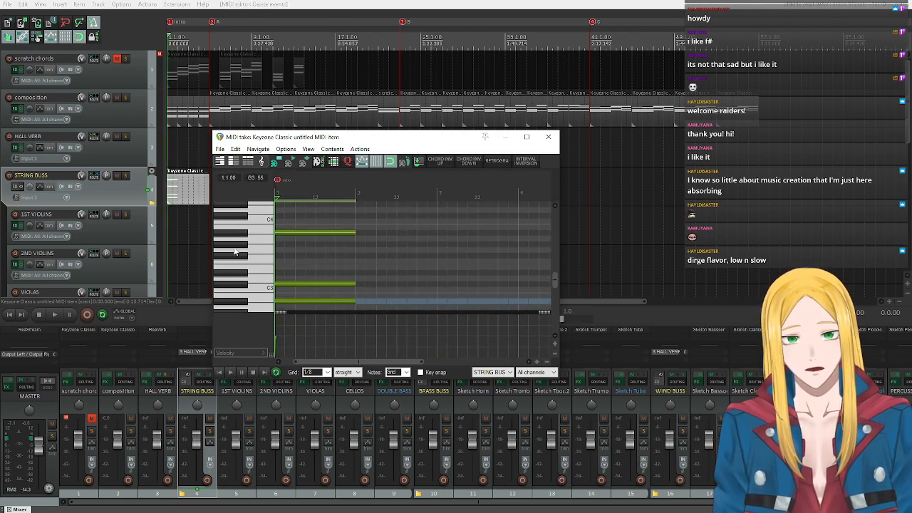
{"action": "scroll", "coordinate": [241, 253], "scroll_direction": "down", "scroll_amount": 3}
{"action": "scroll", "coordinate": [243, 253], "scroll_direction": "up", "scroll_amount": 3}
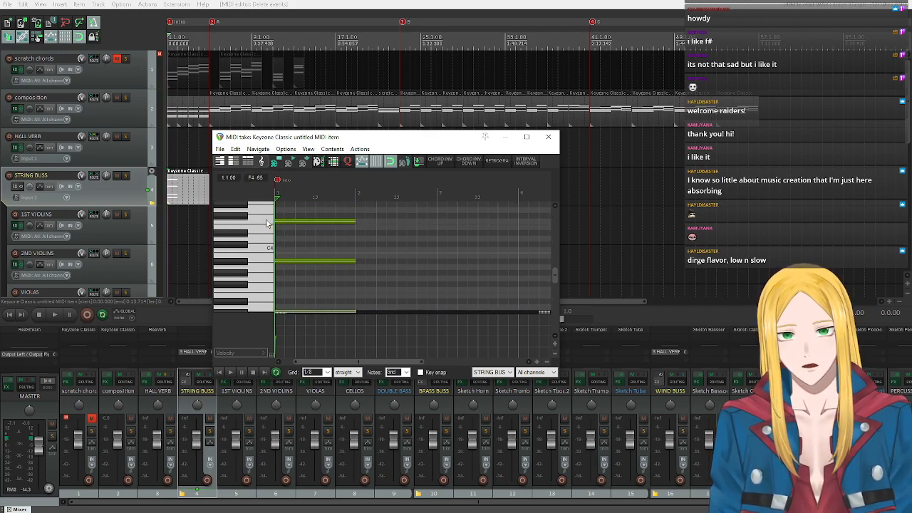
{"action": "left_click", "coordinate": [267, 223]}
{"action": "scroll", "coordinate": [349, 251], "scroll_direction": "down", "scroll_amount": 3}
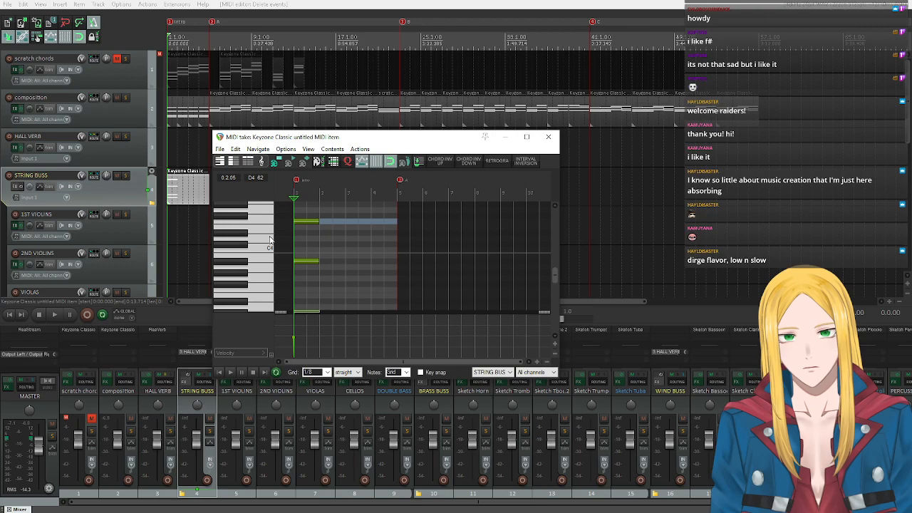
{"action": "key", "text": "ctrl+a"}
{"action": "left_click_drag", "start_coordinate": [317, 223], "coordinate": [397, 223]}
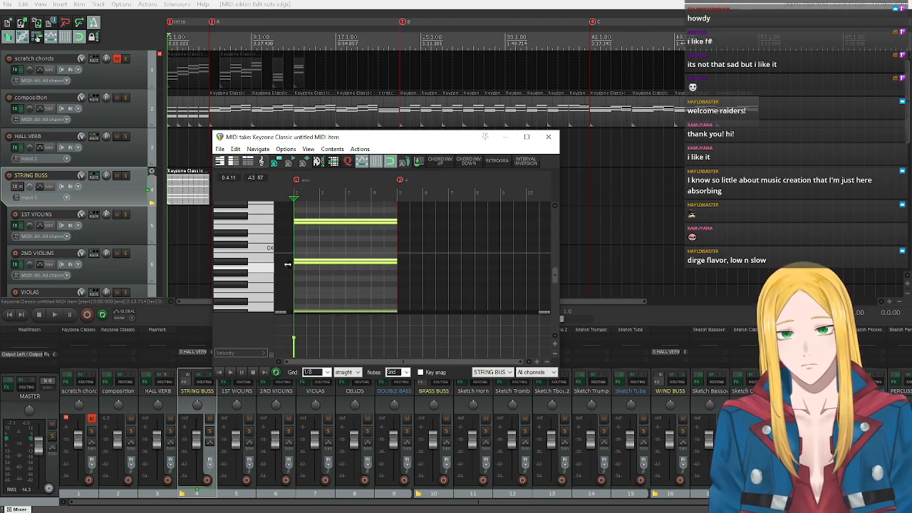
Insert an empty MIDI item spanning bars 1 to 4 on the 2ND VIOLINS track.
{"action": "left_click", "coordinate": [313, 226]}
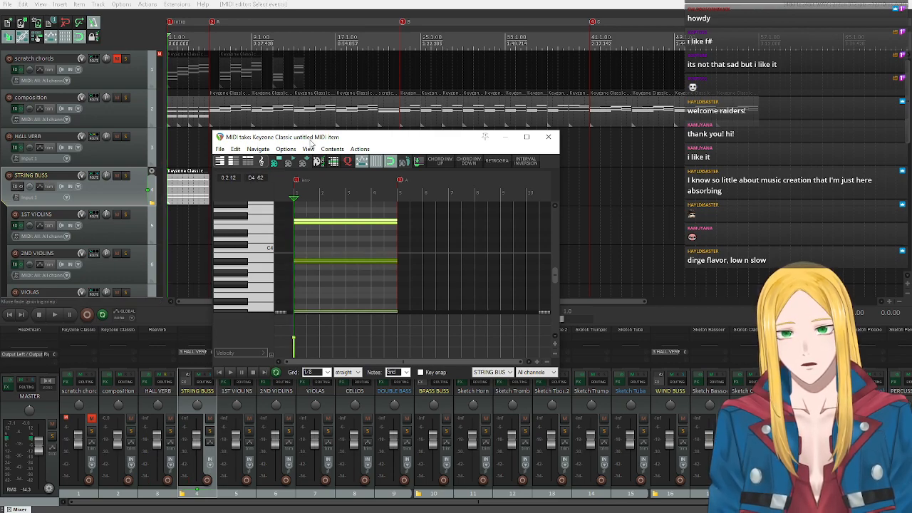
{"action": "left_click_drag", "start_coordinate": [310, 142], "coordinate": [469, 126]}
{"action": "scroll", "coordinate": [271, 178], "scroll_direction": "down", "scroll_amount": 3}
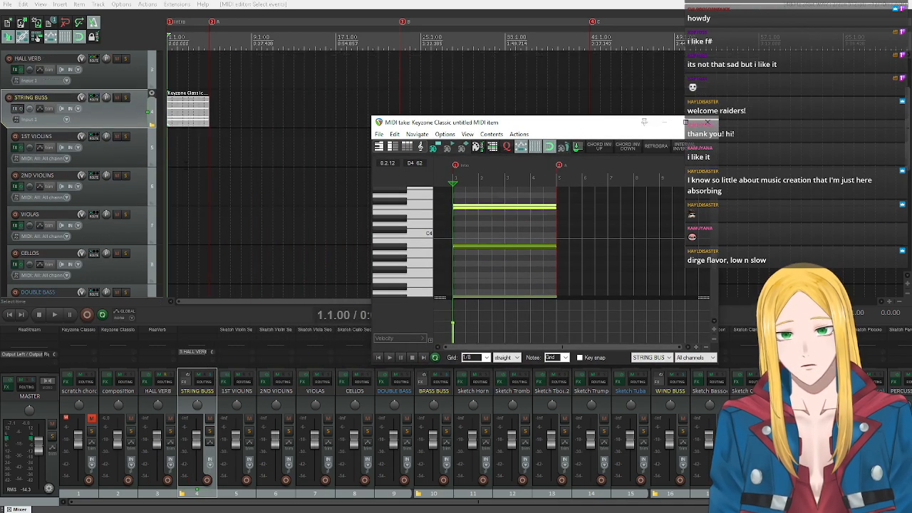
{"action": "left_click", "coordinate": [129, 158]}
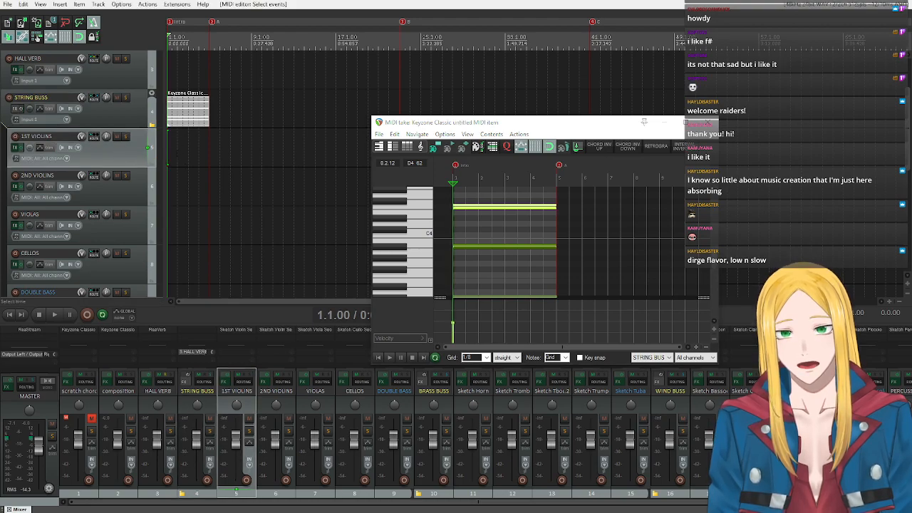
{"action": "left_click", "coordinate": [173, 187]}
{"action": "left_click", "coordinate": [168, 187]}
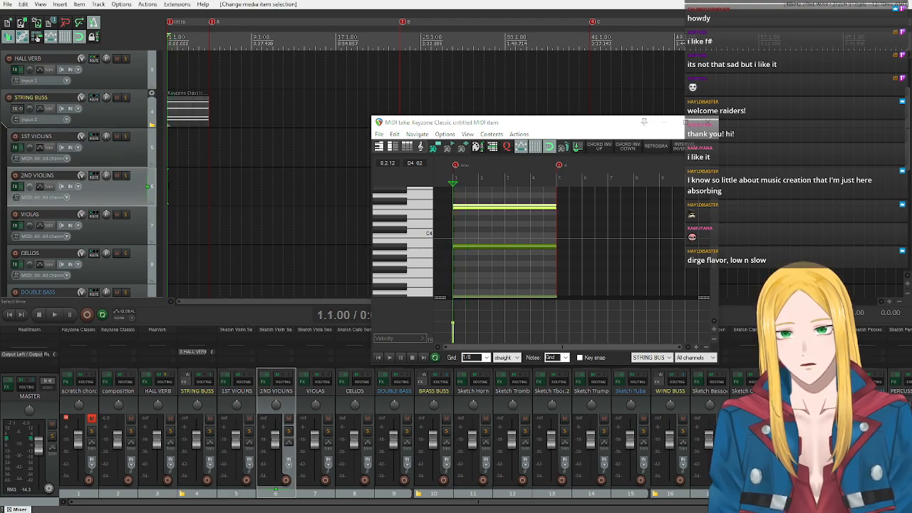
{"action": "left_click_drag", "start_coordinate": [168, 187], "coordinate": [210, 187]}
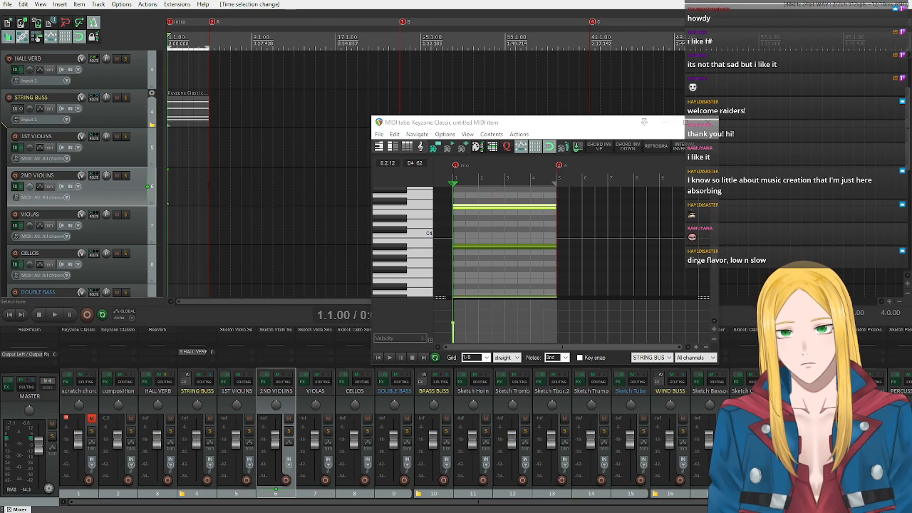
{"action": "left_click", "coordinate": [60, 4]}
{"action": "left_click", "coordinate": [91, 25]}
Copy the empty 2ND VIOLINS item to the VIOLAS and CELLOS tracks at the same position.
{"action": "scroll", "coordinate": [109, 215], "scroll_direction": "down", "scroll_amount": 2}
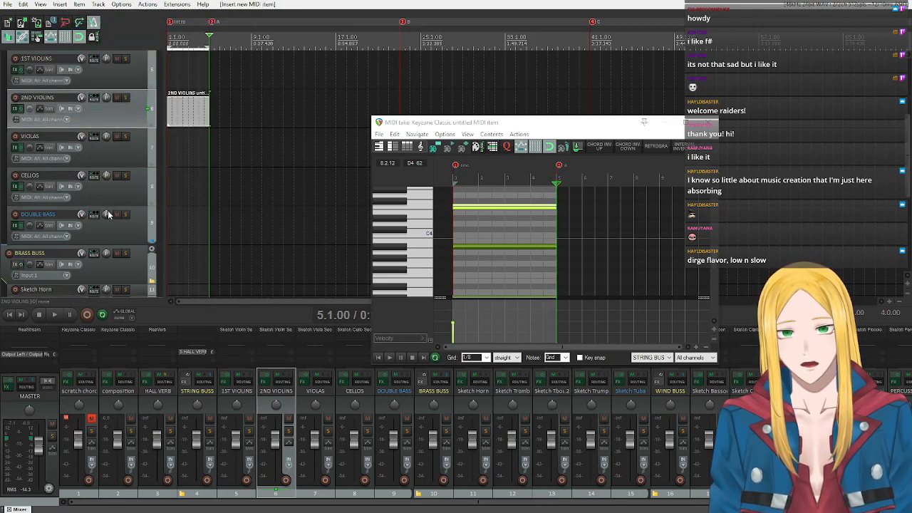
{"action": "left_click_drag", "start_coordinate": [187, 114], "coordinate": [192, 187]}
{"action": "left_click_drag", "start_coordinate": [191, 189], "coordinate": [190, 220]}
{"action": "scroll", "coordinate": [128, 178], "scroll_direction": "up", "scroll_amount": 3}
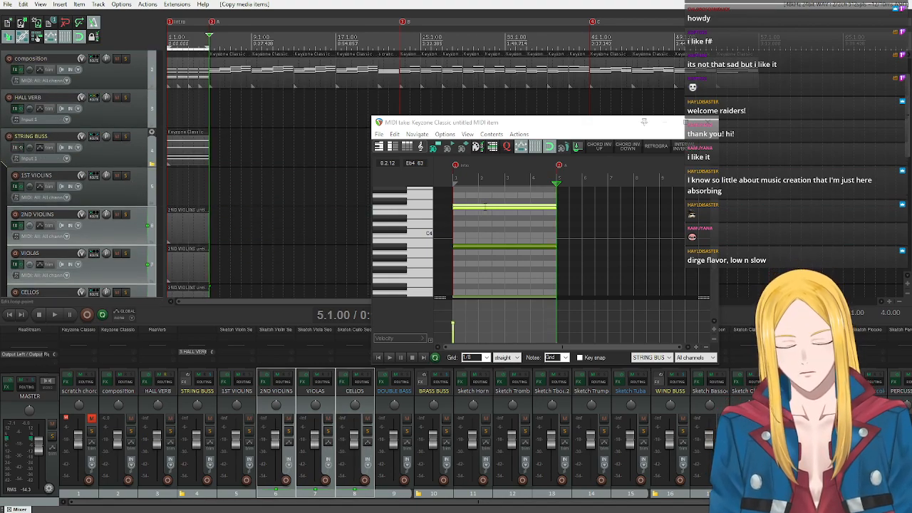
Open the empty 2ND VIOLINS item in the MIDI editor and place the edit cursor at its start.
{"action": "left_click", "coordinate": [175, 229]}
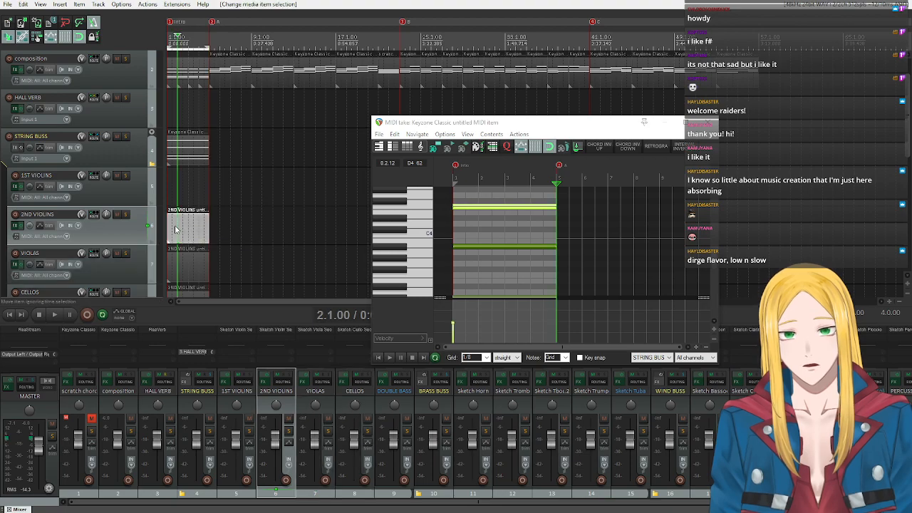
{"action": "double_click", "coordinate": [176, 229]}
{"action": "left_click", "coordinate": [508, 305]}
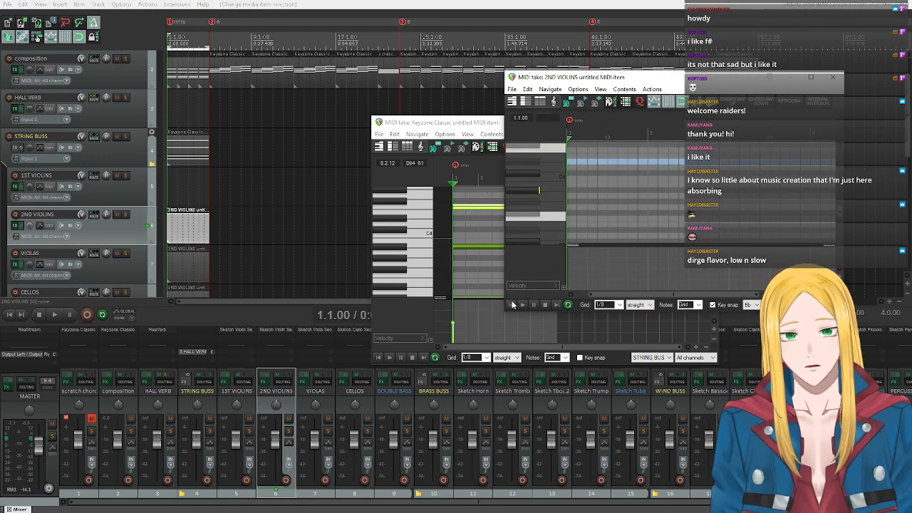
{"action": "left_click", "coordinate": [527, 89]}
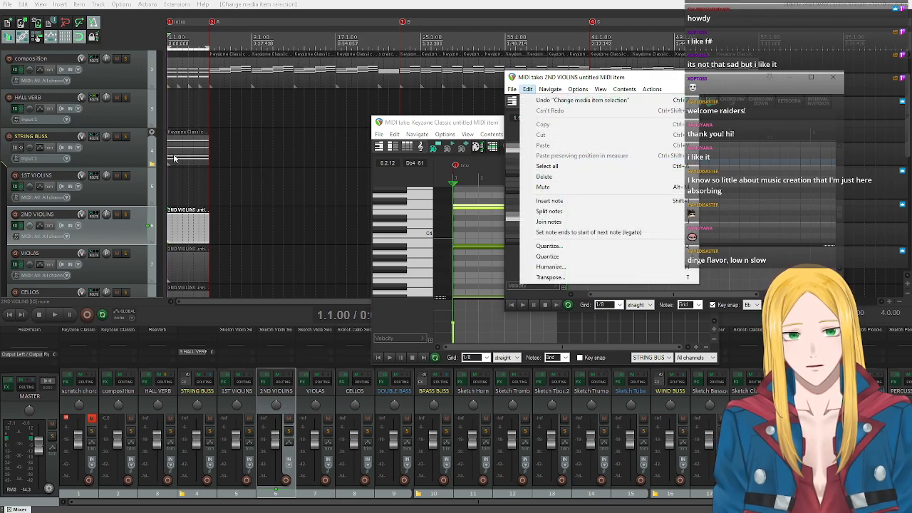
Copy the F4 note from the STRING BUSS item and paste it into the empty 2ND VIOLINS item.
{"action": "left_click", "coordinate": [198, 159]}
{"action": "double_click", "coordinate": [198, 158]}
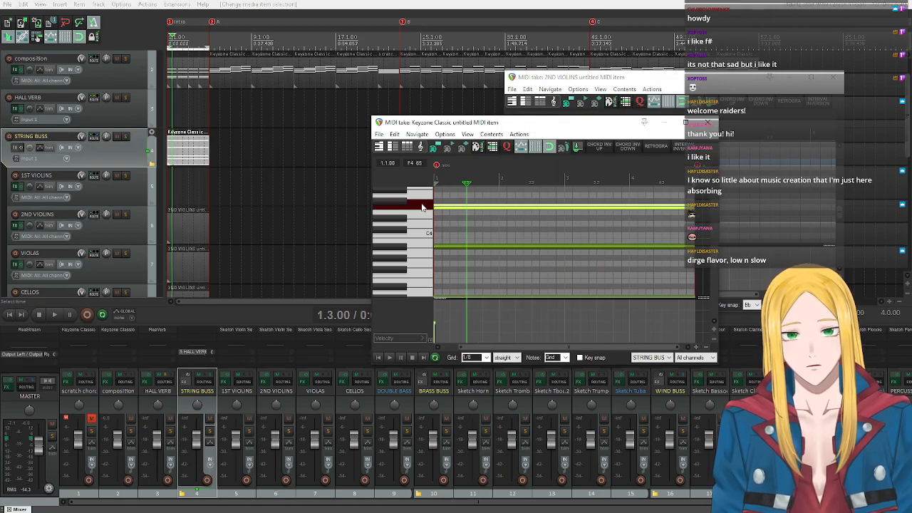
{"action": "right_click", "coordinate": [447, 208]}
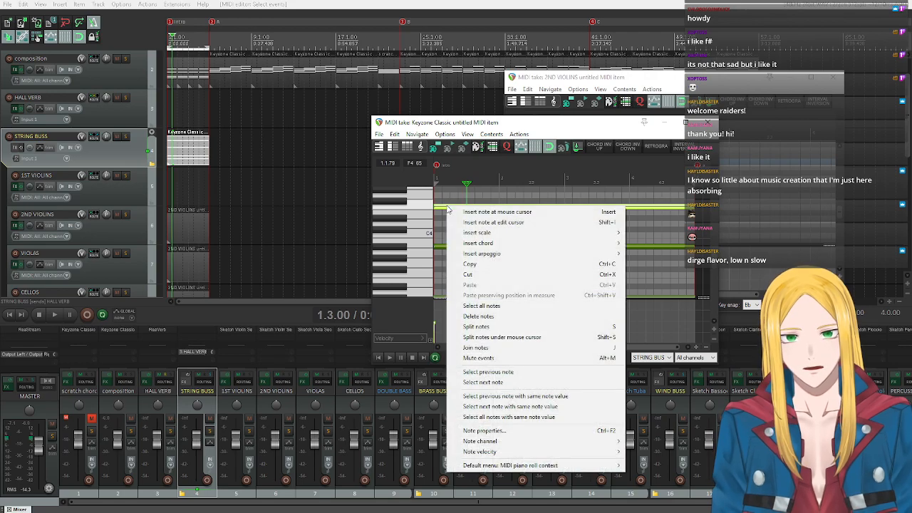
{"action": "left_click", "coordinate": [474, 265]}
{"action": "left_click", "coordinate": [190, 230]}
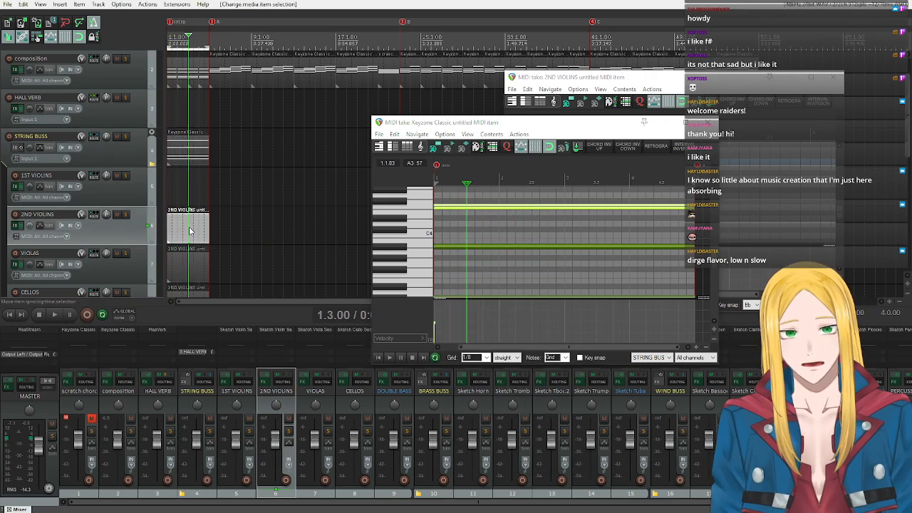
{"action": "double_click", "coordinate": [190, 230]}
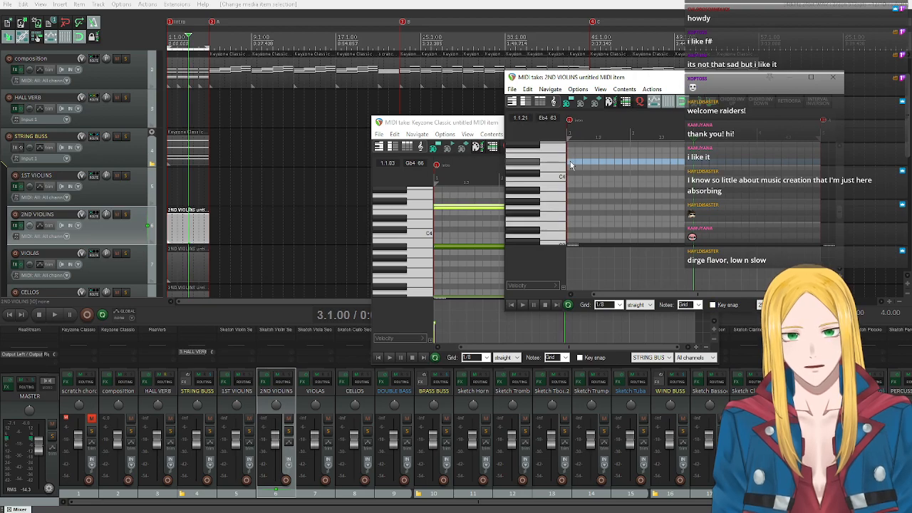
{"action": "right_click", "coordinate": [569, 165]}
{"action": "left_click", "coordinate": [592, 243]}
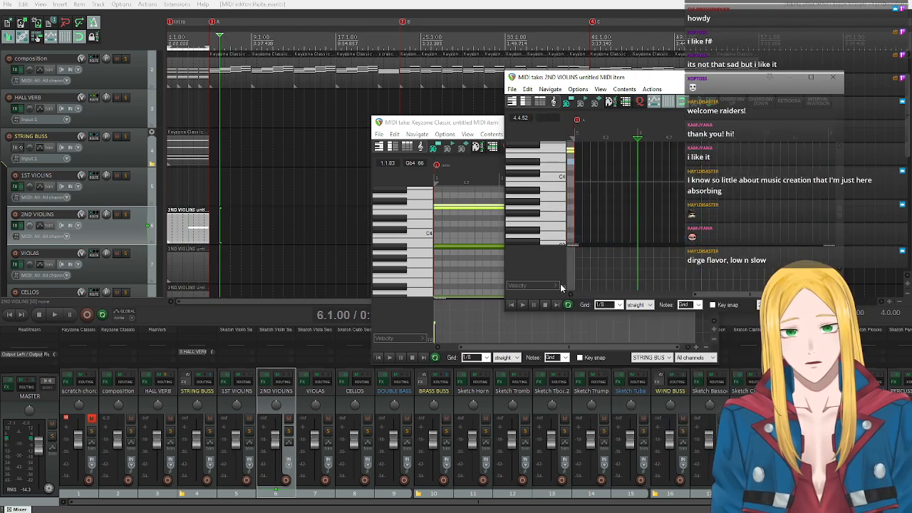
Extend the start of the pasted F4 note back to the beginning of bar 1 and close the 2ND VIOLINS editor.
{"action": "left_click", "coordinate": [511, 304]}
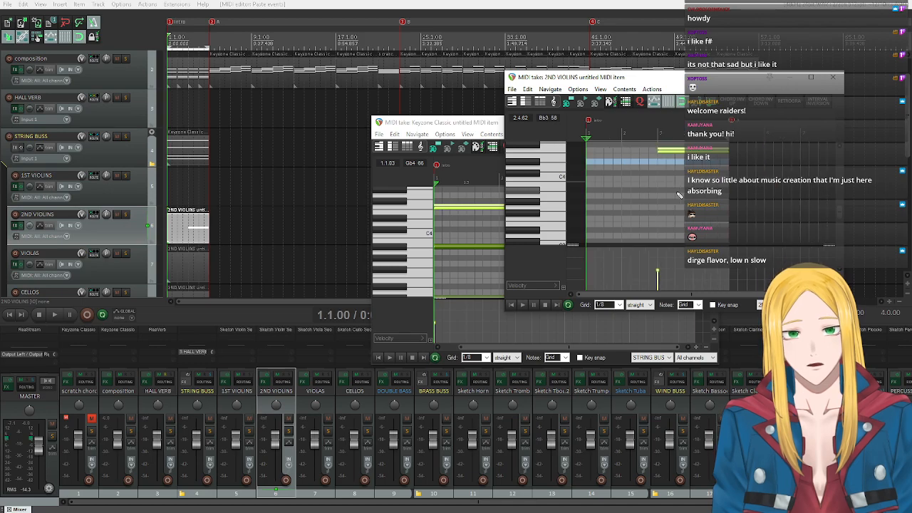
{"action": "left_click_drag", "start_coordinate": [658, 150], "coordinate": [586, 152]}
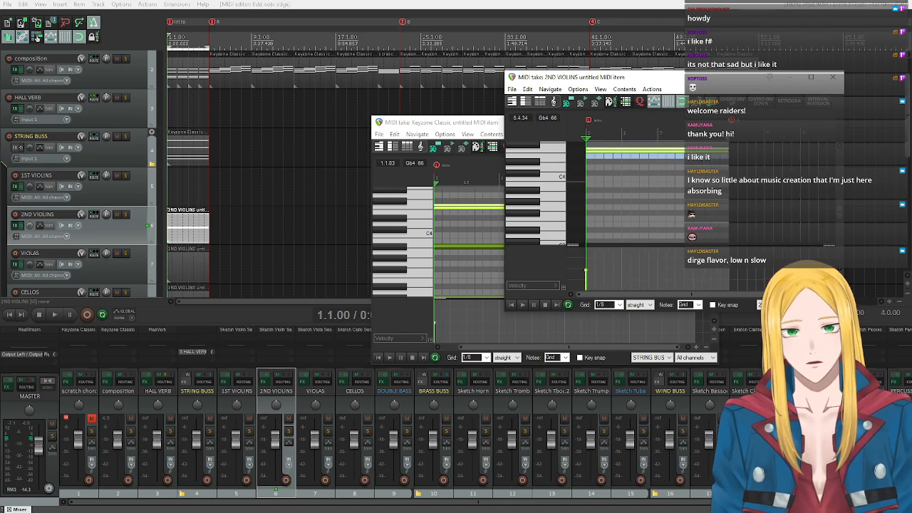
{"action": "left_click", "coordinate": [832, 76]}
Solo the STRING BUSS track and briefly play the intro from bar 1.
{"action": "left_click", "coordinate": [176, 154]}
{"action": "key", "text": "space"}
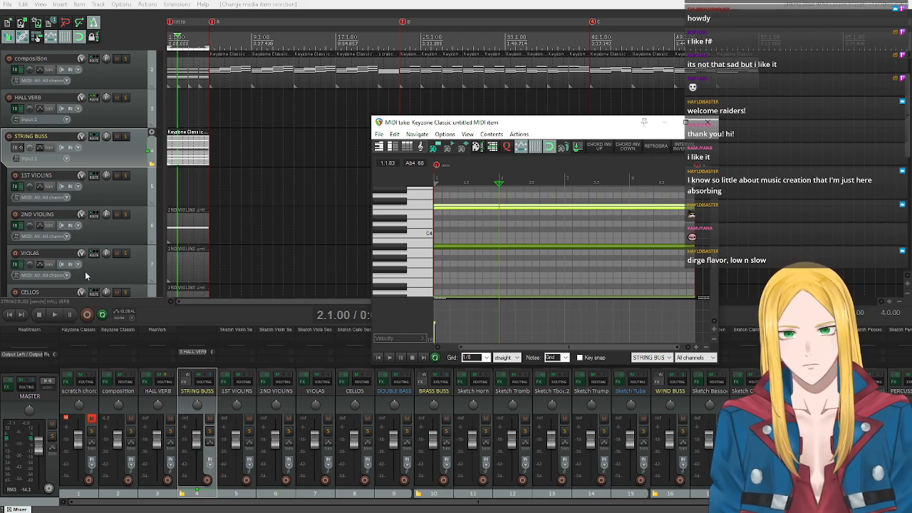
{"action": "key", "text": "space"}
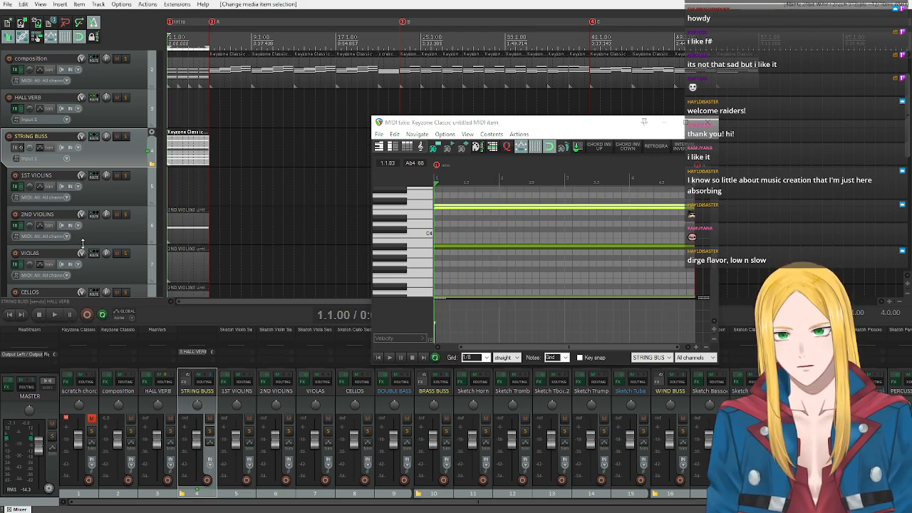
{"action": "left_click", "coordinate": [125, 136]}
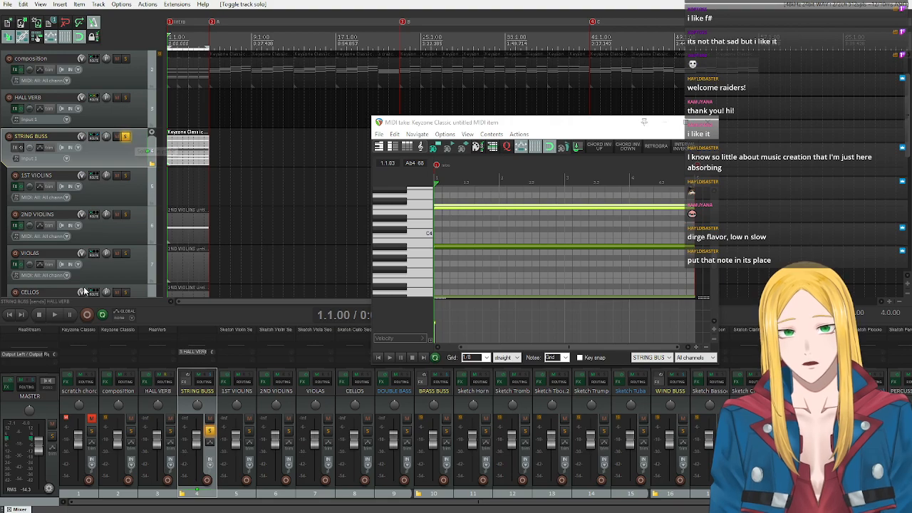
{"action": "left_click", "coordinate": [55, 315]}
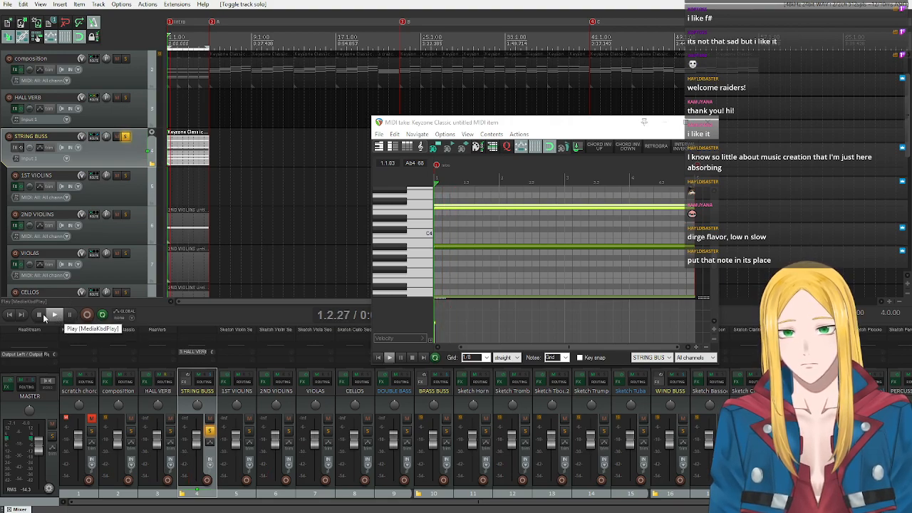
{"action": "left_click", "coordinate": [40, 315]}
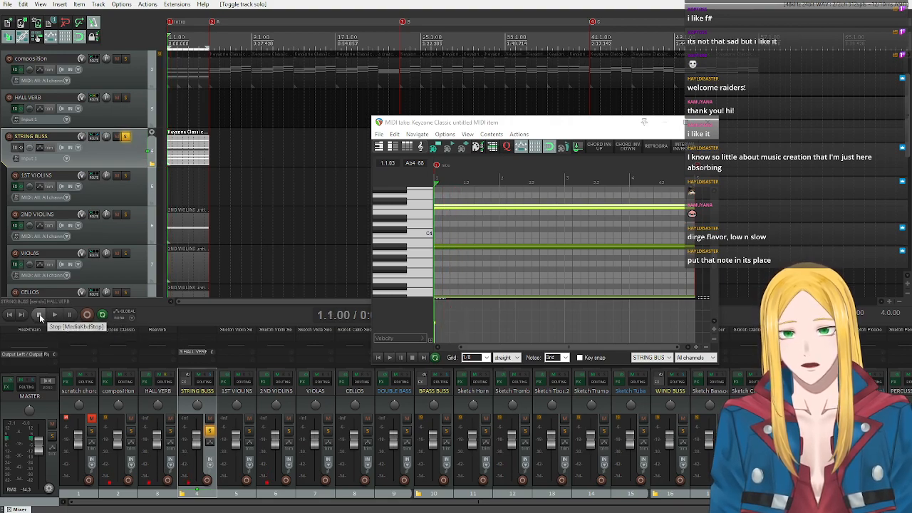
Close the STRING BUSS item's MIDI editor, reopen the 2ND VIOLINS item and return the edit cursor to the project start.
{"action": "left_click", "coordinate": [173, 231]}
{"action": "double_click", "coordinate": [172, 230]}
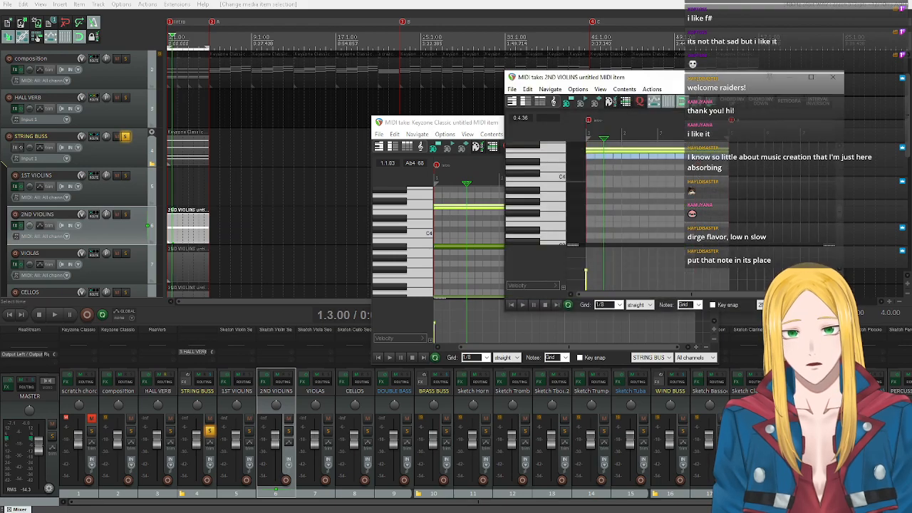
{"action": "left_click", "coordinate": [836, 78]}
{"action": "left_click", "coordinate": [709, 123]}
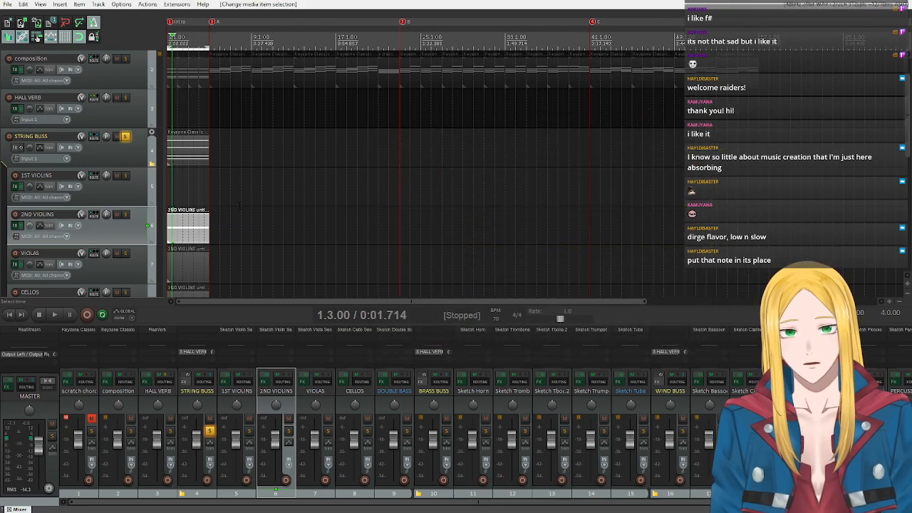
{"action": "left_click", "coordinate": [10, 315]}
{"action": "left_click", "coordinate": [172, 228]}
{"action": "double_click", "coordinate": [172, 227]}
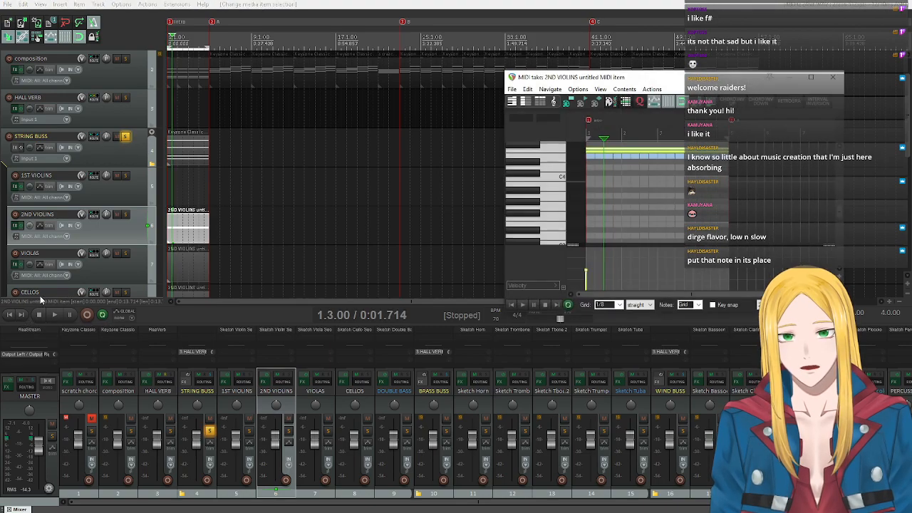
{"action": "left_click", "coordinate": [10, 315]}
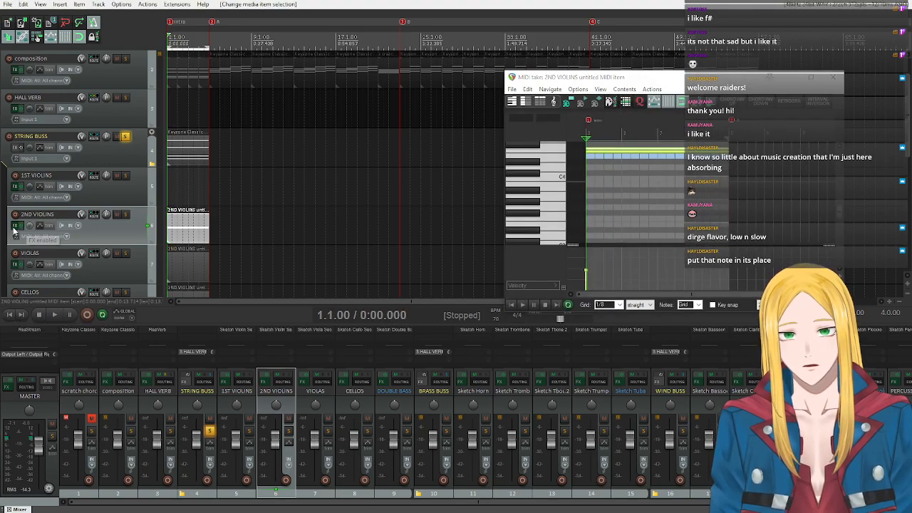
Open the 2ND VIOLINS track's instrument plugin, test playback, and place the MIDI editor below it to compare the note with the playable range.
{"action": "left_click", "coordinate": [15, 227]}
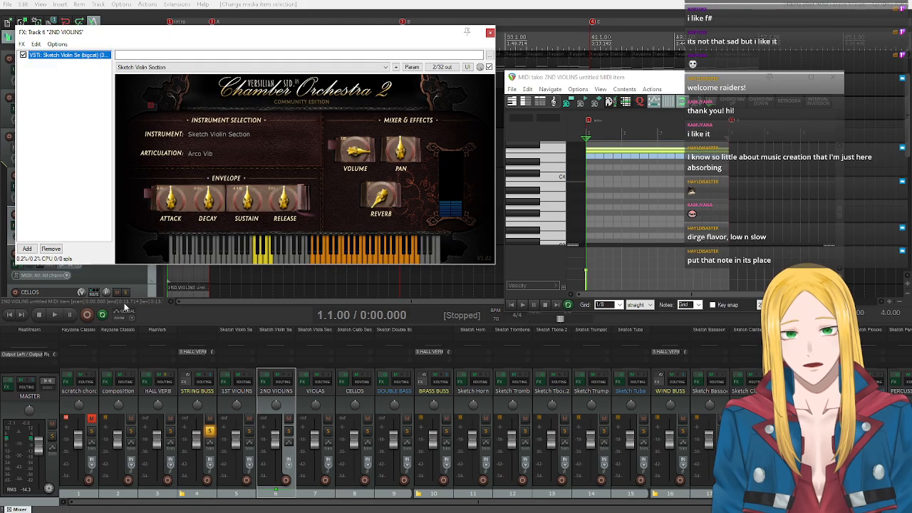
{"action": "left_click", "coordinate": [55, 314]}
{"action": "left_click", "coordinate": [40, 314]}
{"action": "scroll", "coordinate": [540, 200], "scroll_direction": "up", "scroll_amount": 3}
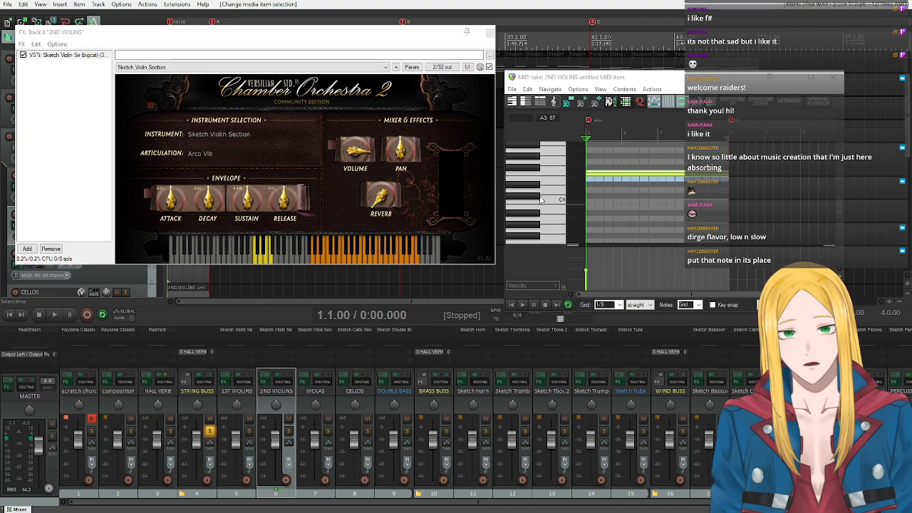
{"action": "scroll", "coordinate": [540, 199], "scroll_direction": "up", "scroll_amount": 1}
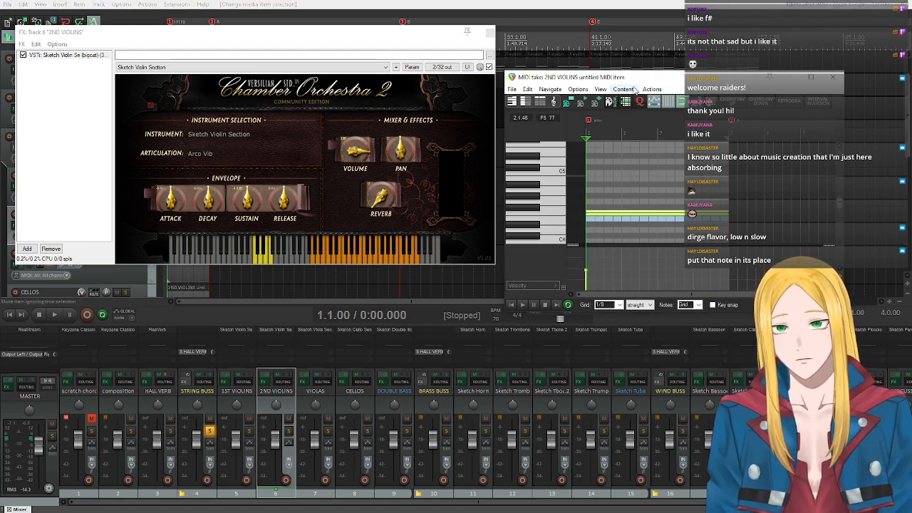
{"action": "left_click_drag", "start_coordinate": [628, 77], "coordinate": [477, 267]}
Transpose the selected F4 note in the 2ND VIOLINS item up 12 semitones and play it back.
{"action": "key", "text": "n"}
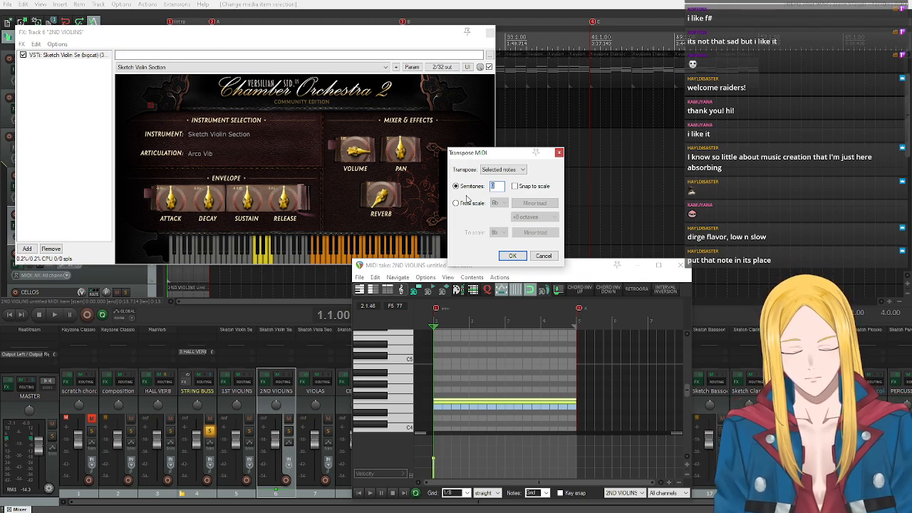
{"action": "type", "text": "12"}
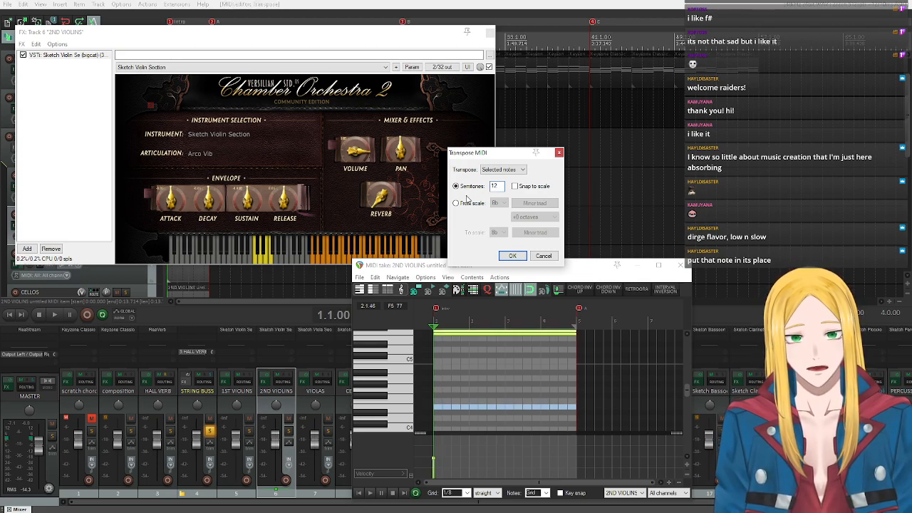
{"action": "left_click", "coordinate": [512, 255]}
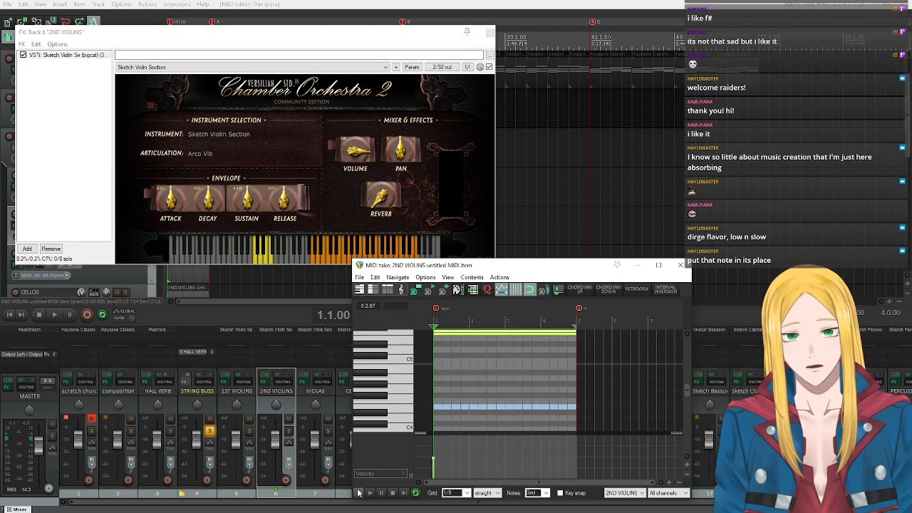
{"action": "left_click", "coordinate": [370, 493]}
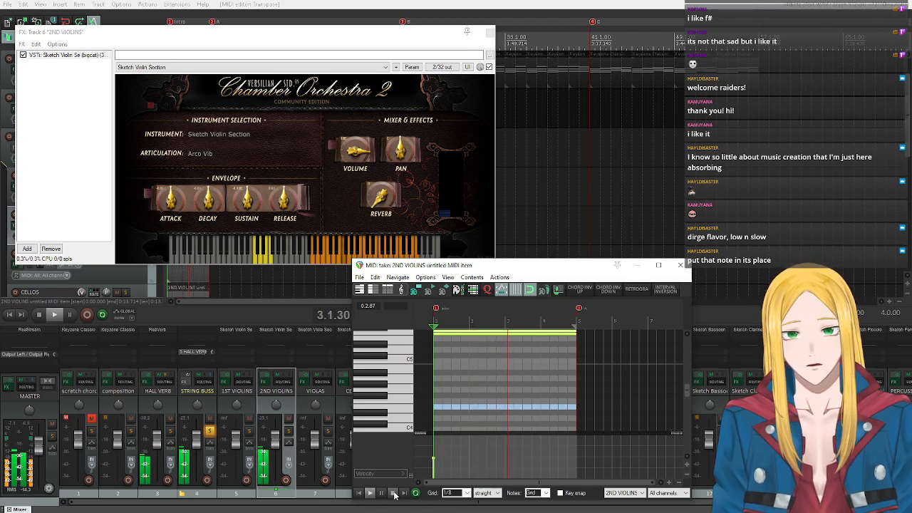
{"action": "left_click", "coordinate": [394, 493]}
Transpose the 2ND VIOLINS note up another 12 semitones, play it back, and close the plugin and MIDI editor windows.
{"action": "scroll", "coordinate": [390, 390], "scroll_direction": "up", "scroll_amount": 2}
{"action": "scroll", "coordinate": [390, 390], "scroll_direction": "up", "scroll_amount": 6}
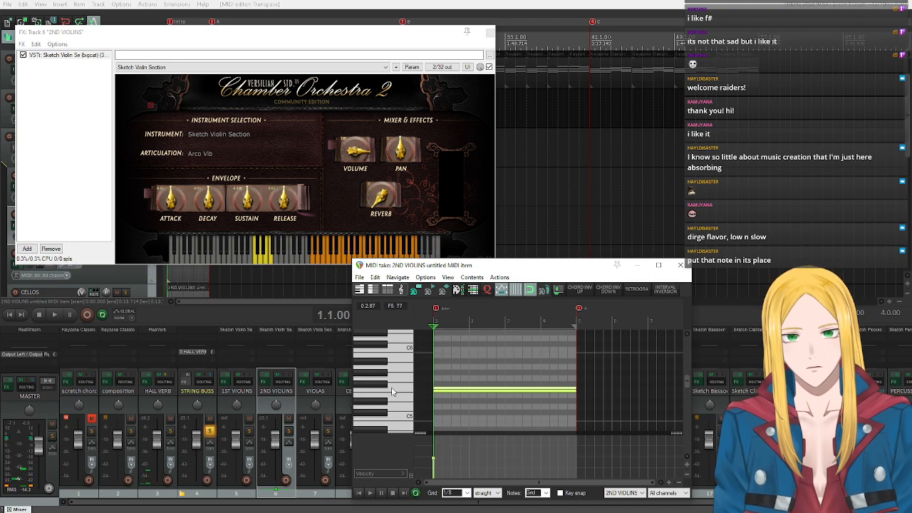
{"action": "scroll", "coordinate": [389, 390], "scroll_direction": "down", "scroll_amount": 3}
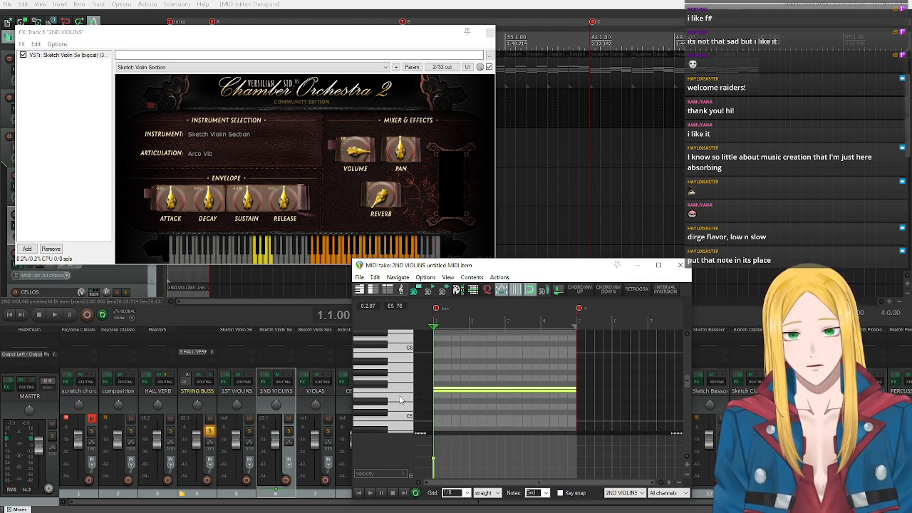
{"action": "key", "text": "ctrl+t"}
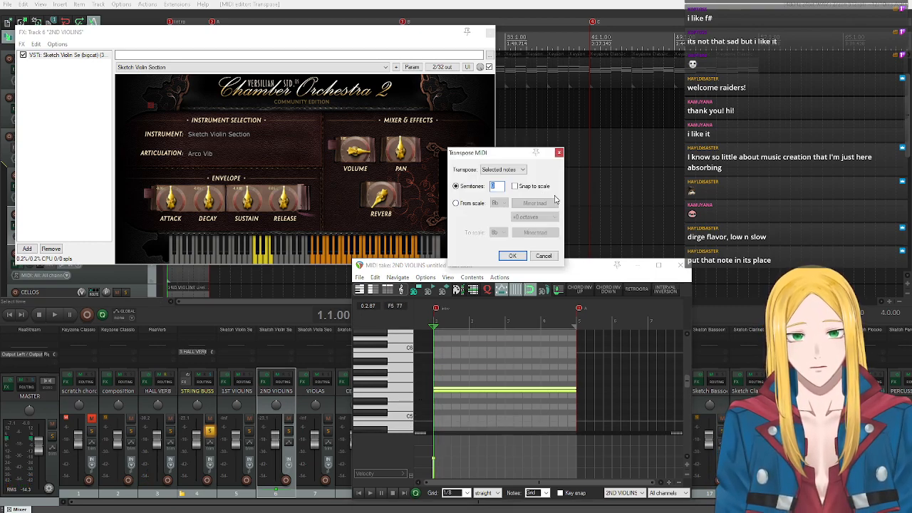
{"action": "type", "text": "12"}
{"action": "key", "text": "Return"}
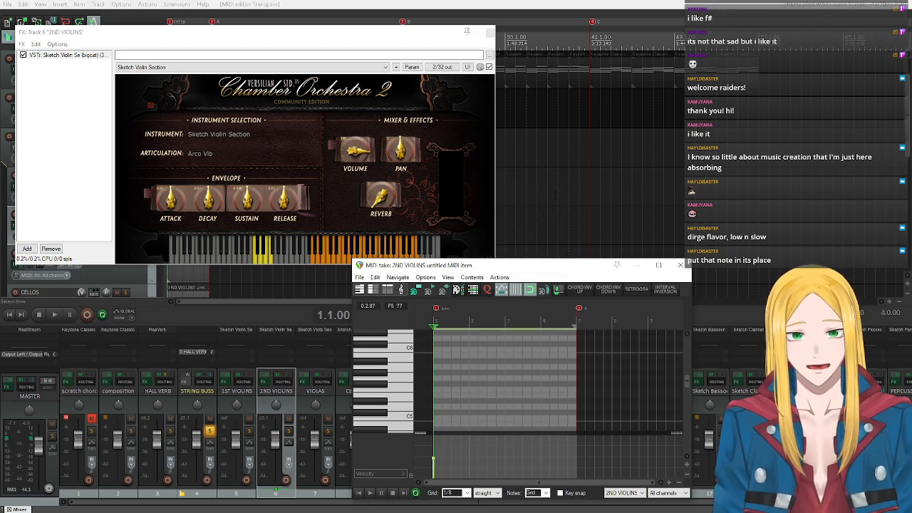
{"action": "left_click", "coordinate": [369, 493]}
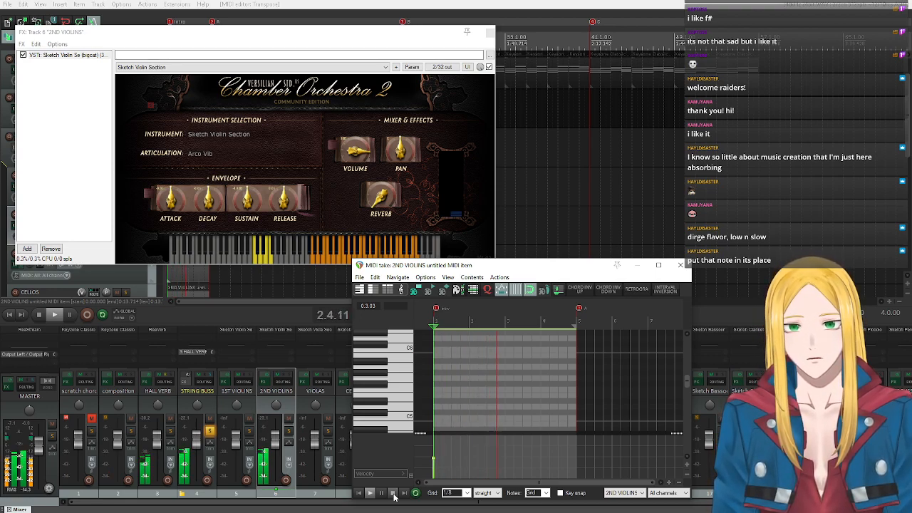
{"action": "left_click", "coordinate": [392, 493]}
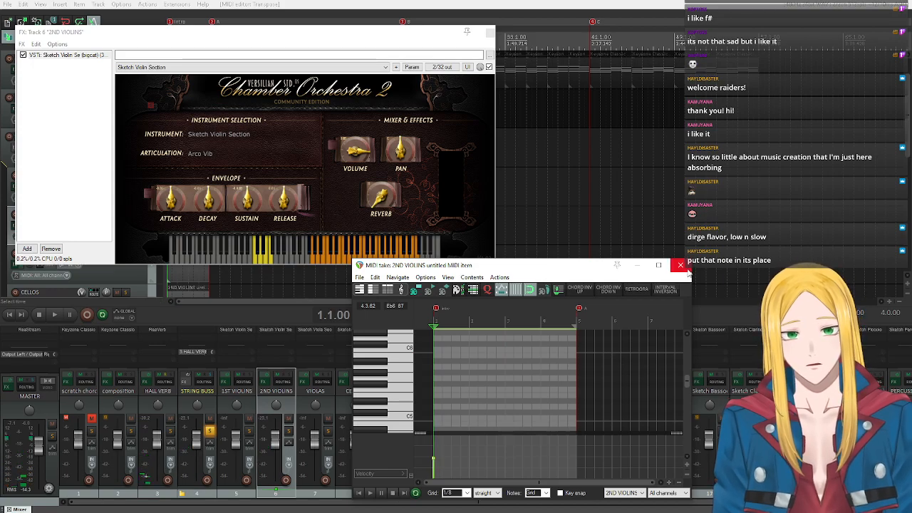
{"action": "left_click", "coordinate": [489, 32]}
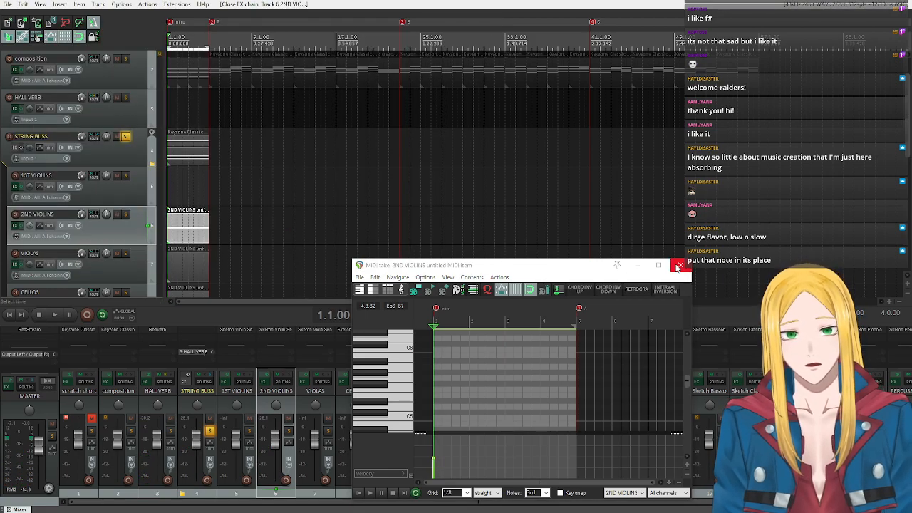
{"action": "left_click", "coordinate": [680, 265]}
Open the STRING BUSS item in the MIDI editor and copy its Bb3 note.
{"action": "double_click", "coordinate": [171, 150]}
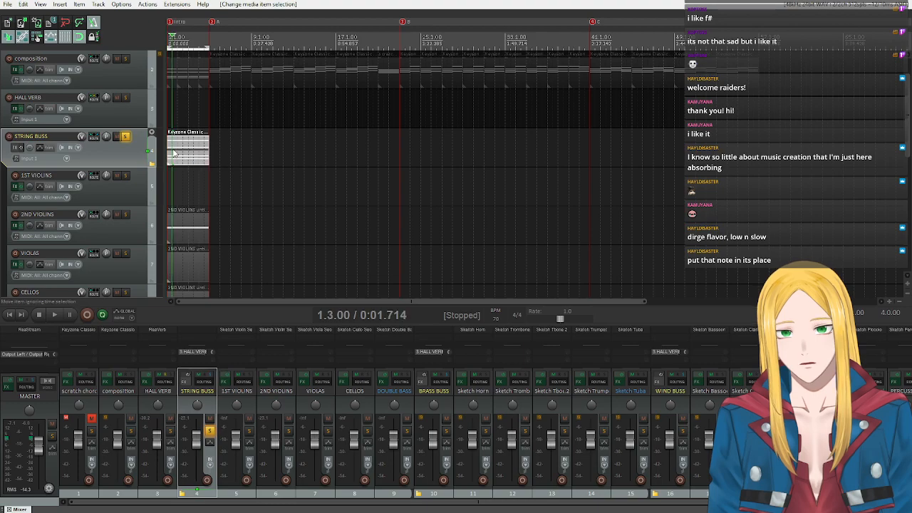
{"action": "left_click", "coordinate": [414, 244]}
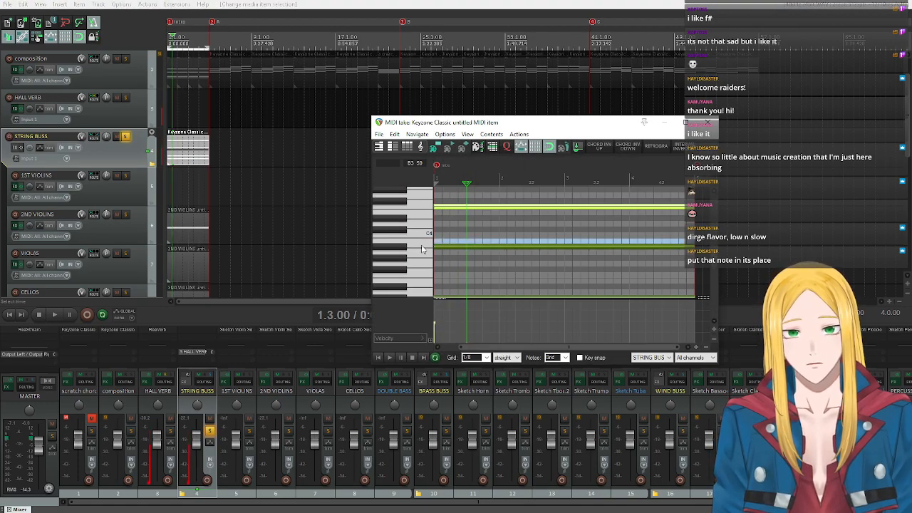
{"action": "left_click", "coordinate": [445, 249]}
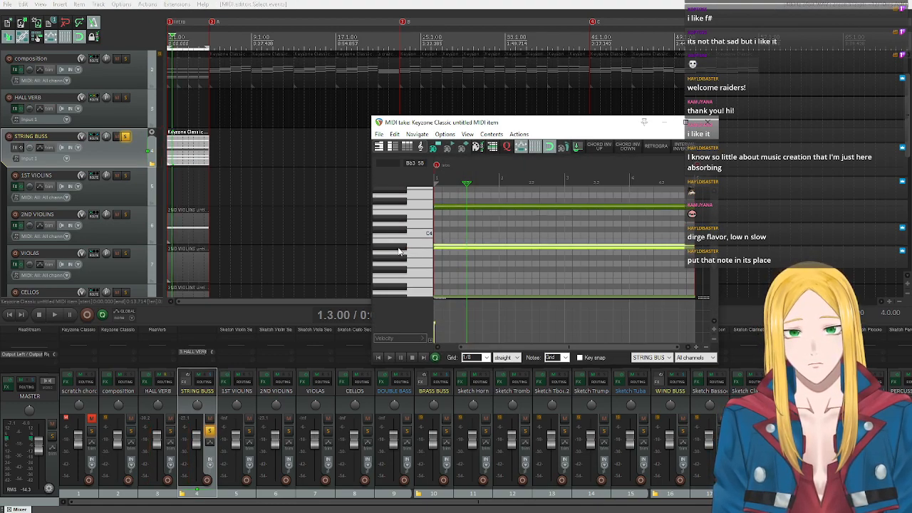
{"action": "right_click", "coordinate": [445, 253]}
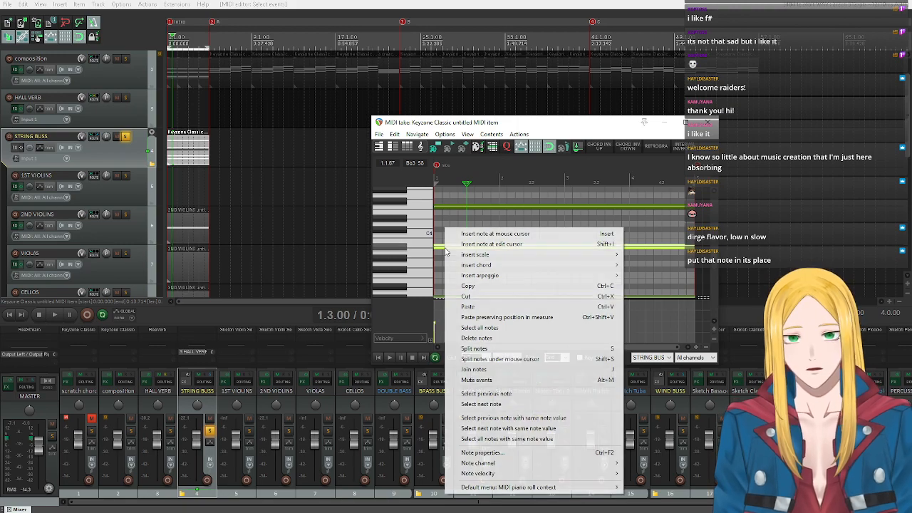
{"action": "left_click", "coordinate": [474, 287]}
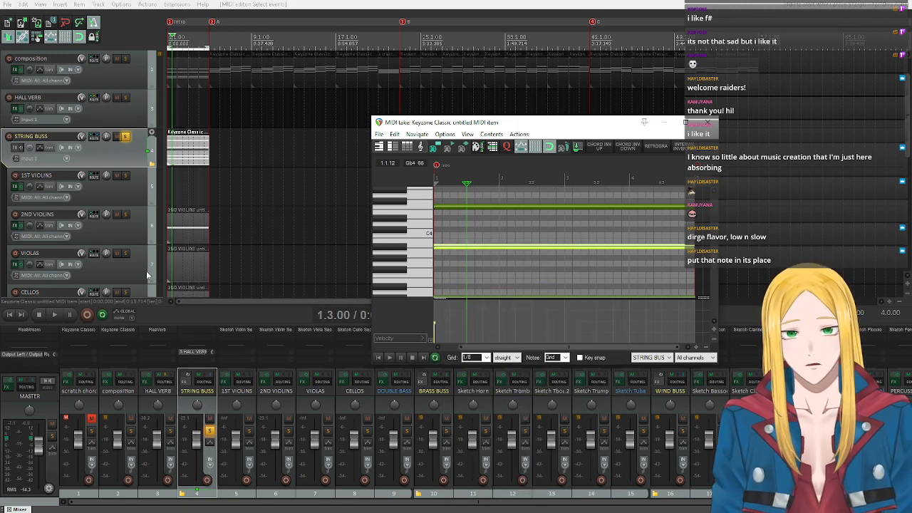
Paste the copied Bb3 note at the start of the VIOLAS item and play it back.
{"action": "scroll", "coordinate": [124, 252], "scroll_direction": "down", "scroll_amount": 5}
{"action": "scroll", "coordinate": [124, 252], "scroll_direction": "up", "scroll_amount": 3}
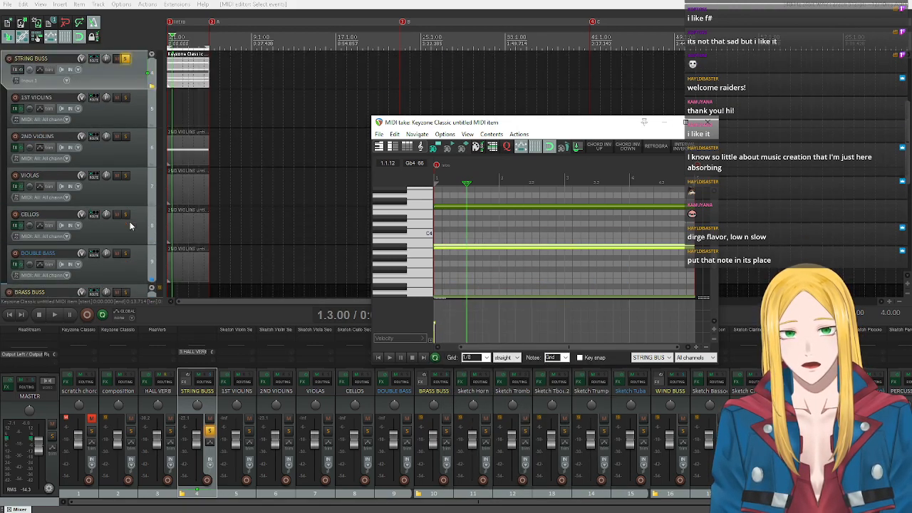
{"action": "double_click", "coordinate": [187, 189]}
{"action": "left_click", "coordinate": [360, 492]}
{"action": "key", "text": "ctrl+v"}
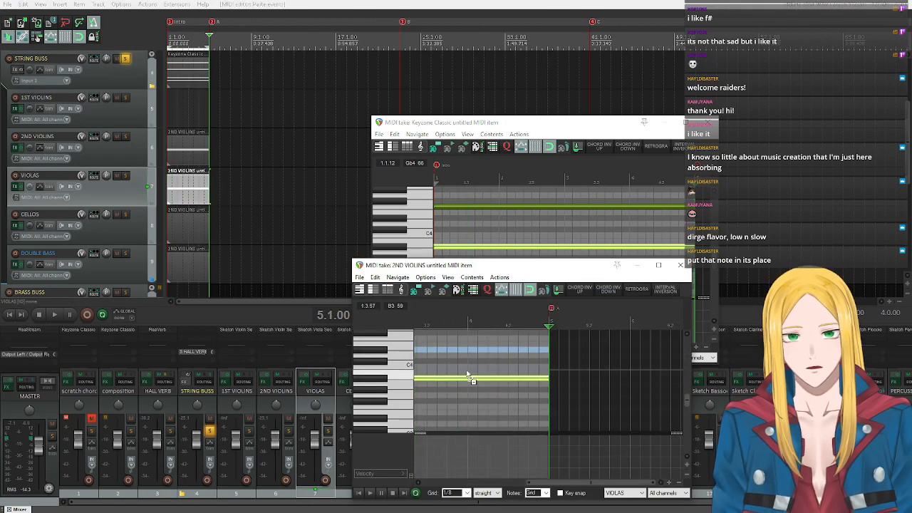
{"action": "left_click", "coordinate": [360, 492]}
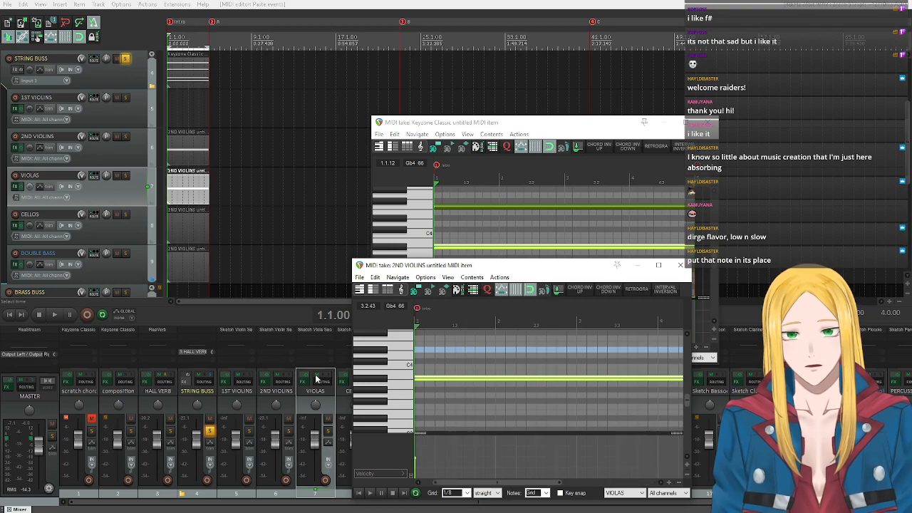
{"action": "left_click", "coordinate": [369, 493]}
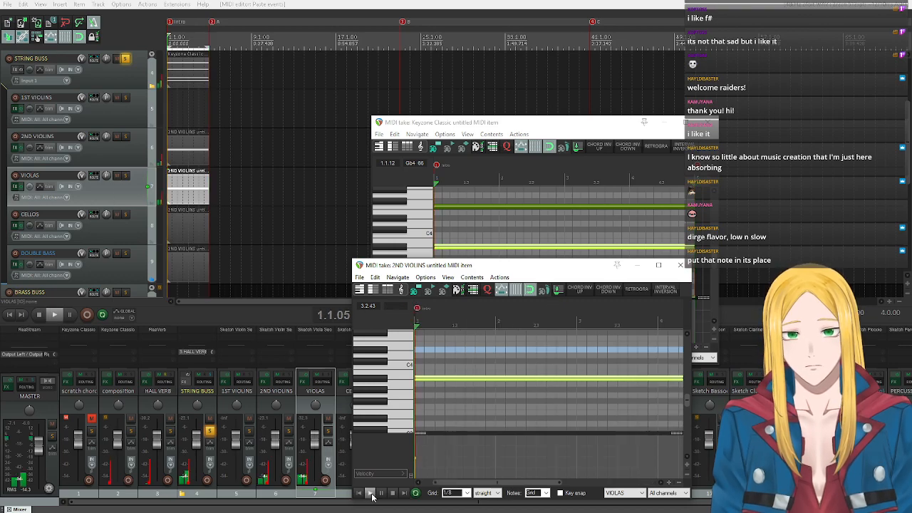
Open the VIOLAS track's instrument plugin during playback, stop playback, and move the plugin window clear of the track list.
{"action": "left_click", "coordinate": [16, 186]}
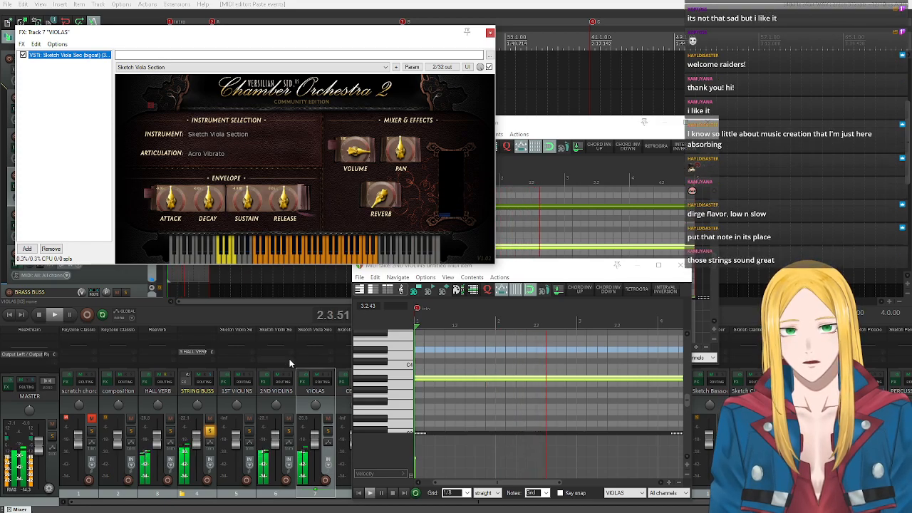
{"action": "left_click", "coordinate": [358, 493]}
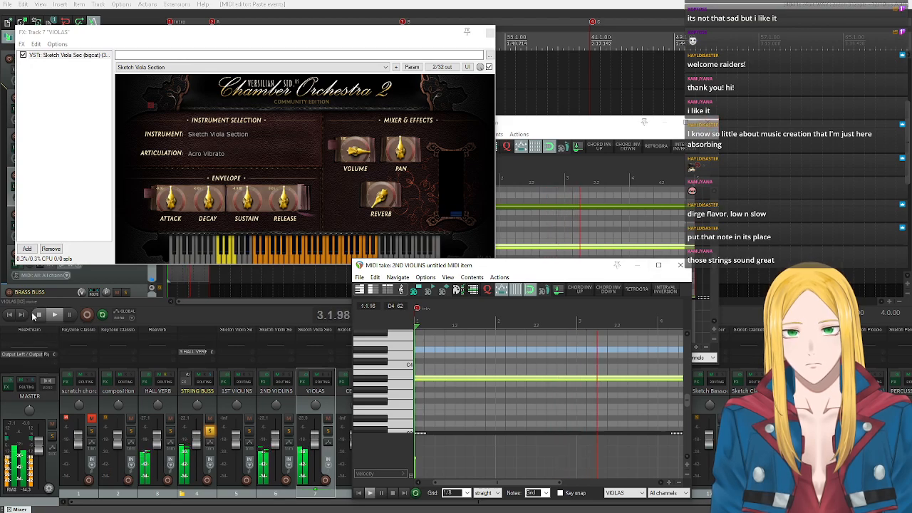
{"action": "key", "text": "space"}
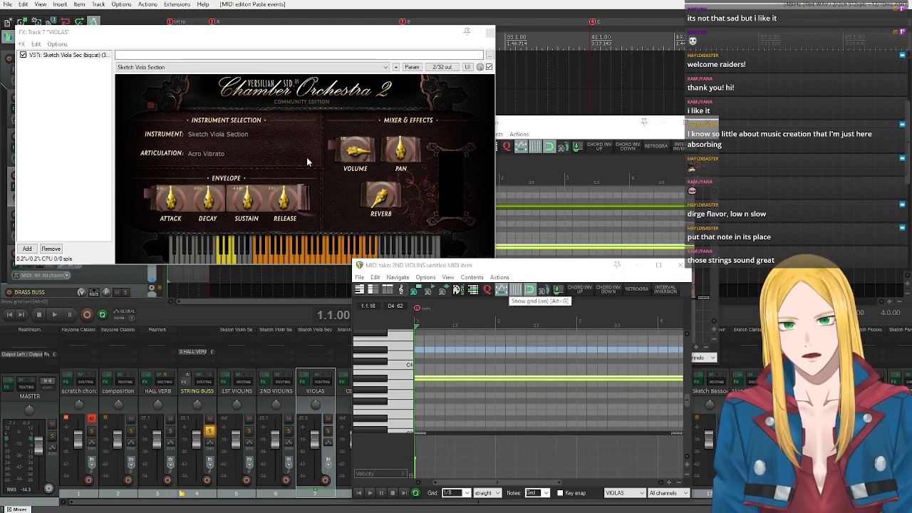
{"action": "left_click_drag", "start_coordinate": [261, 35], "coordinate": [558, 58]}
{"action": "scroll", "coordinate": [106, 146], "scroll_direction": "down", "scroll_amount": 5}
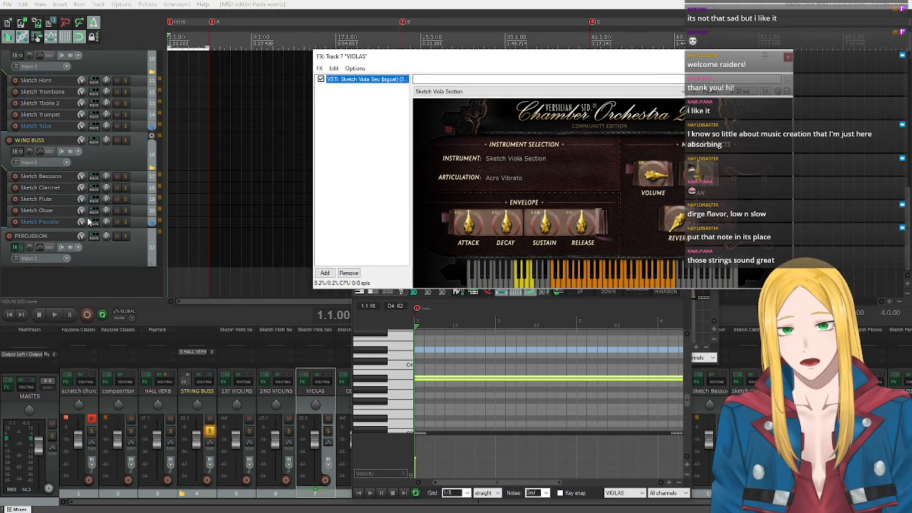
{"action": "scroll", "coordinate": [68, 131], "scroll_direction": "up", "scroll_amount": 2}
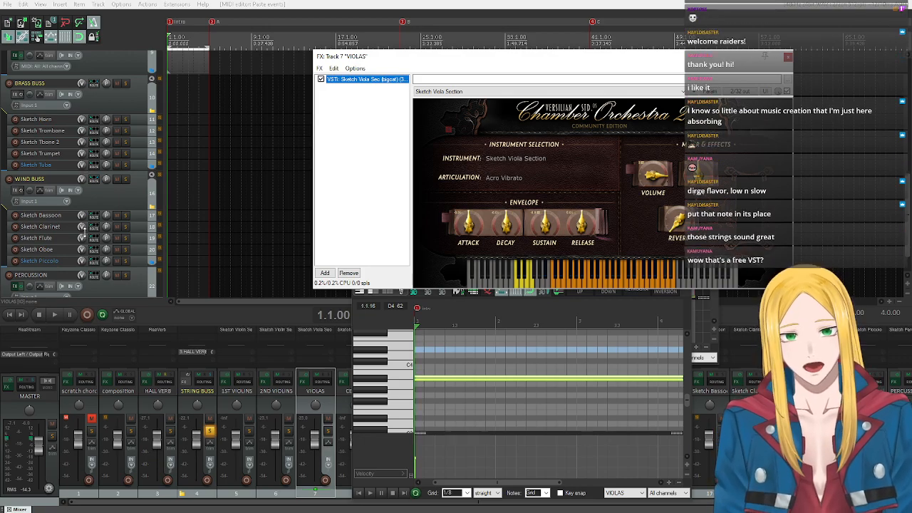
{"action": "scroll", "coordinate": [84, 232], "scroll_direction": "up", "scroll_amount": 10}
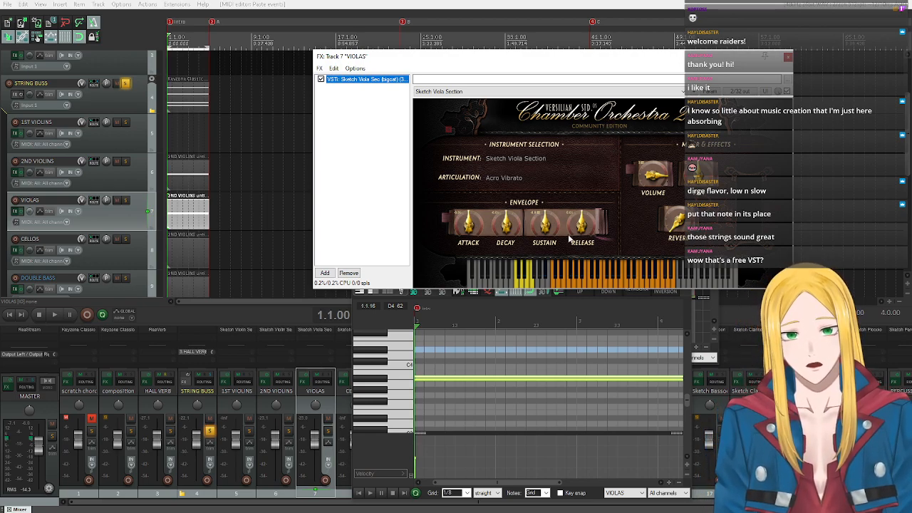
{"action": "scroll", "coordinate": [68, 208], "scroll_direction": "down", "scroll_amount": 8}
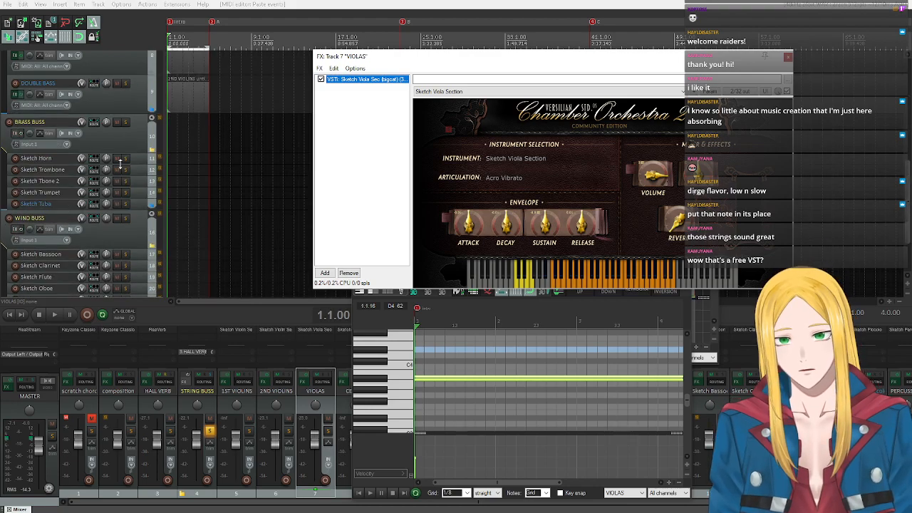
{"action": "scroll", "coordinate": [121, 166], "scroll_direction": "up", "scroll_amount": 6}
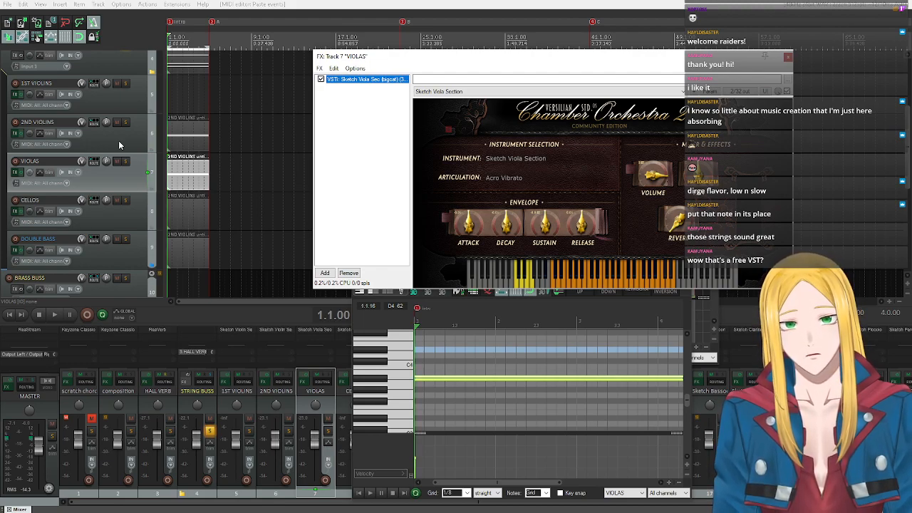
Audition keys in the middle and upper playable range of the Sketch Viola Section keyboard.
{"action": "left_click", "coordinate": [579, 285]}
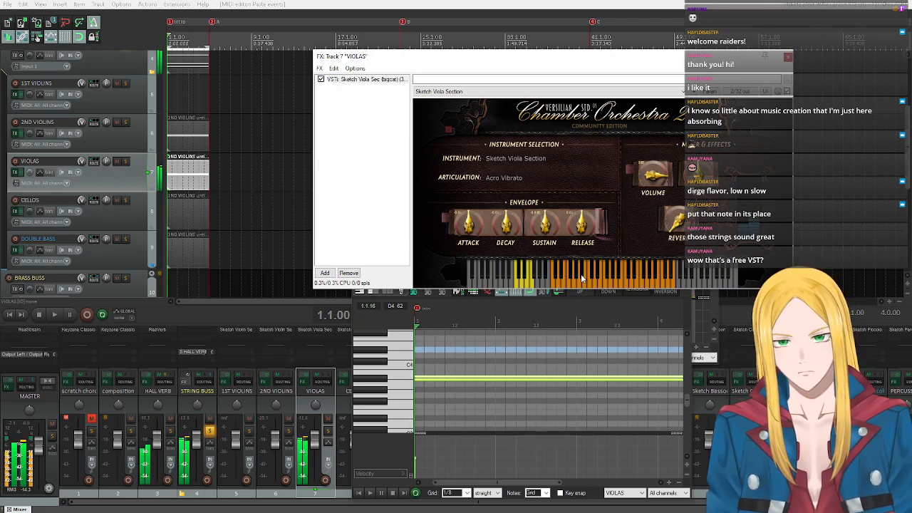
{"action": "left_click", "coordinate": [614, 279]}
{"action": "left_click", "coordinate": [619, 279]}
{"action": "left_click", "coordinate": [624, 280]}
{"action": "left_click", "coordinate": [622, 279]}
{"action": "left_click", "coordinate": [622, 279]}
{"action": "left_click", "coordinate": [620, 278]}
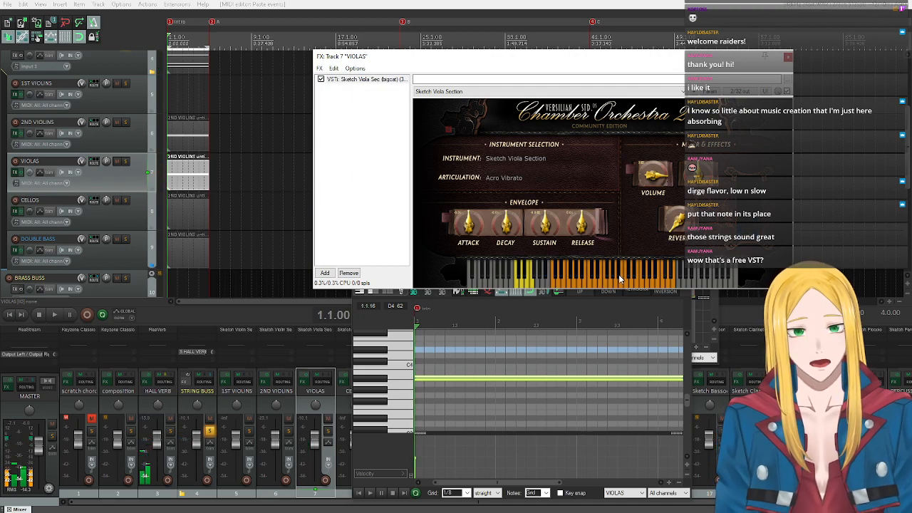
Transpose the selected VIOLAS note up 12 semitones, play it back, and close the plugin and the track's MIDI editor.
{"action": "left_click", "coordinate": [788, 57]}
{"action": "left_click", "coordinate": [428, 263]}
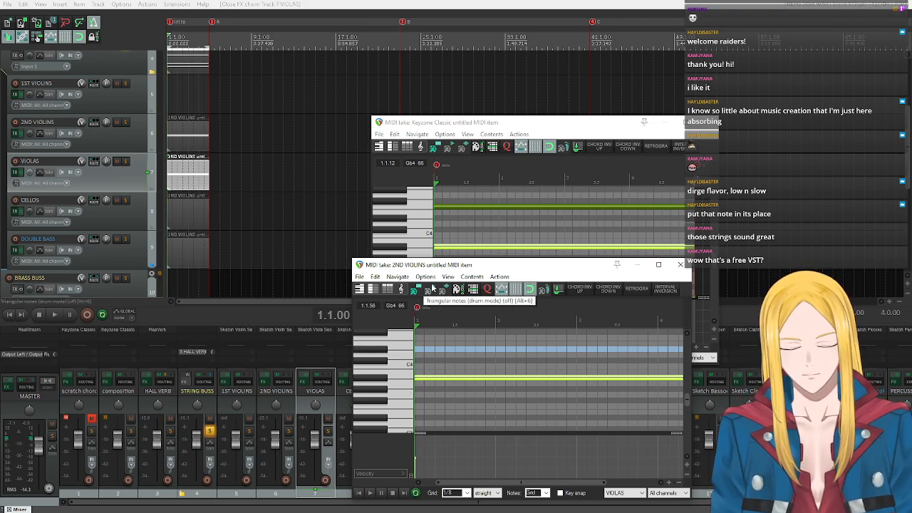
{"action": "type", "text": "n"}
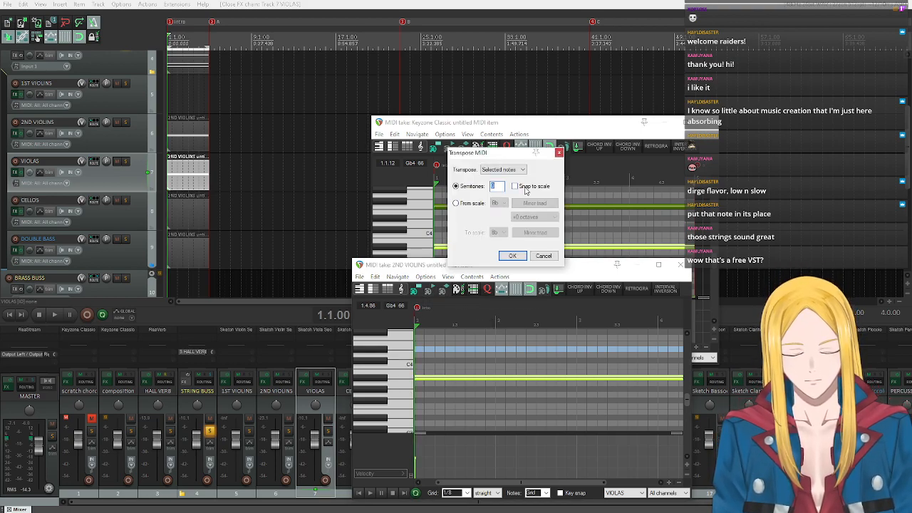
{"action": "type", "text": "12"}
{"action": "left_click", "coordinate": [511, 255]}
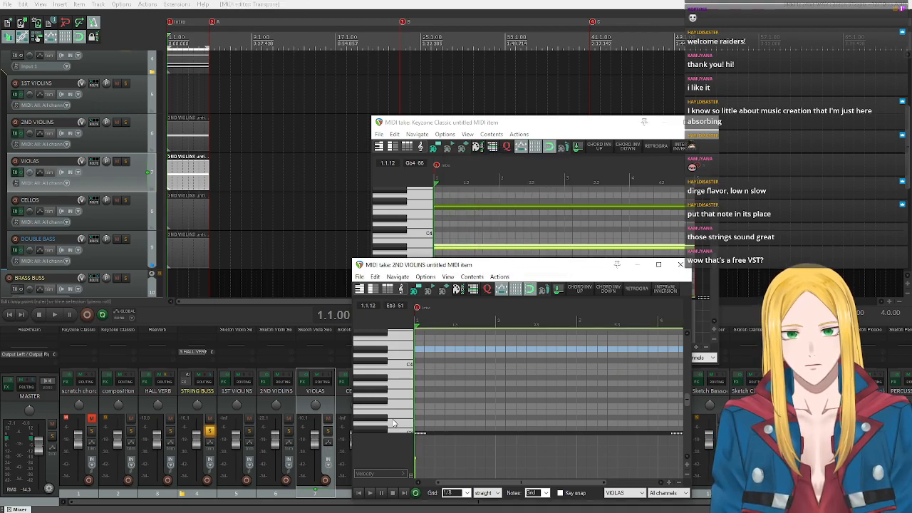
{"action": "left_click", "coordinate": [369, 494]}
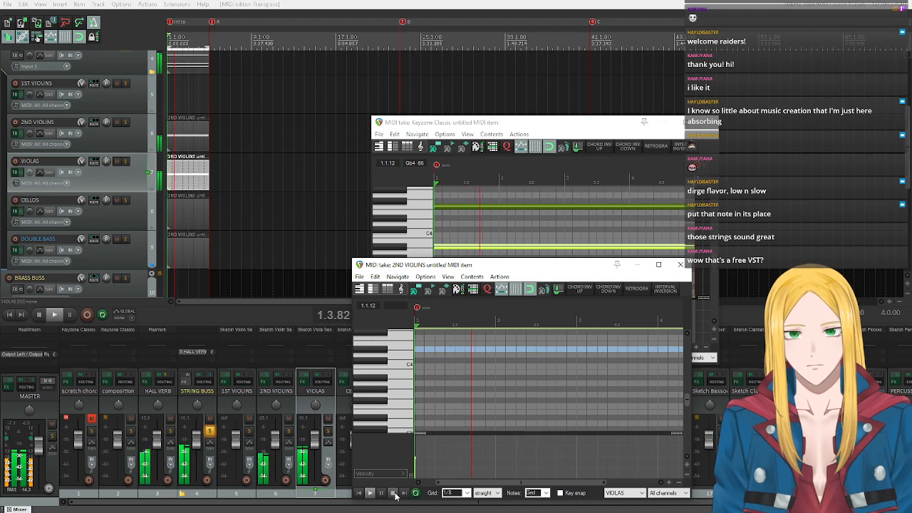
{"action": "left_click", "coordinate": [394, 493]}
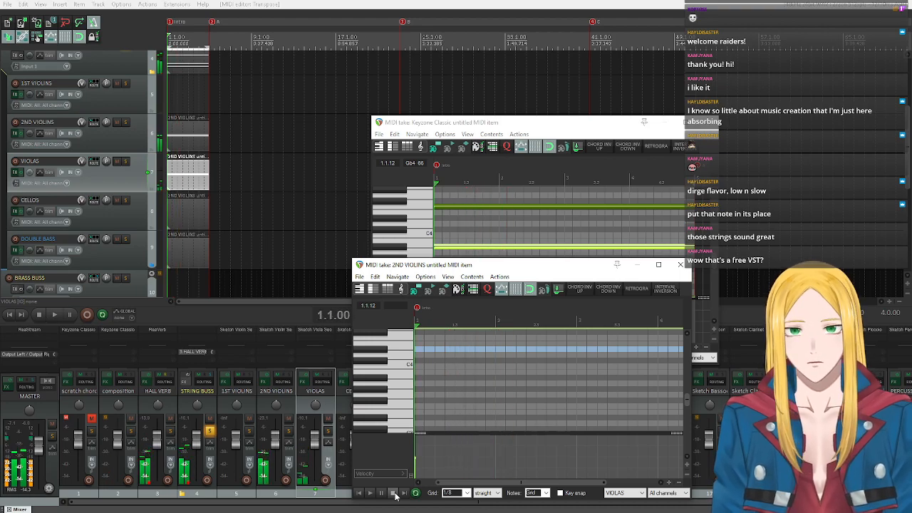
{"action": "left_click", "coordinate": [680, 265]}
Move the STRING BUSS MIDI editor higher and copy its Db3 note.
{"action": "left_click_drag", "start_coordinate": [483, 123], "coordinate": [495, 96]}
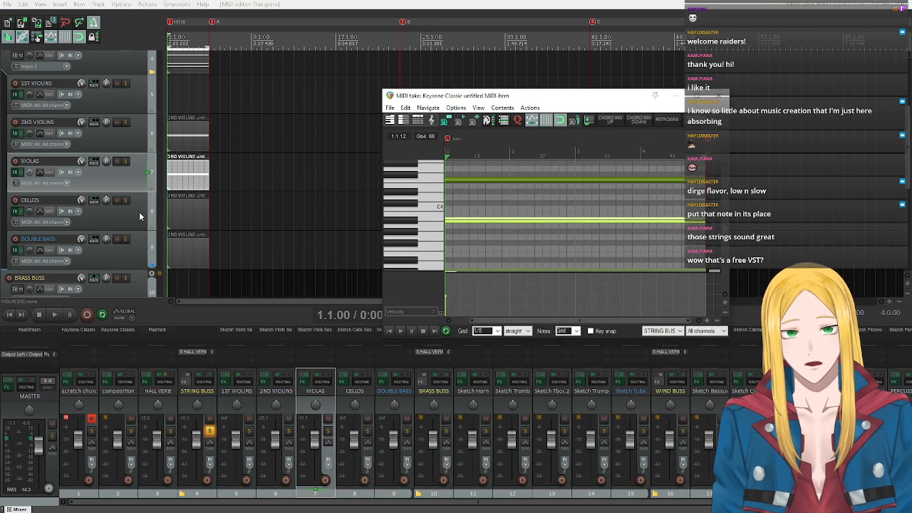
{"action": "scroll", "coordinate": [434, 207], "scroll_direction": "down", "scroll_amount": 3}
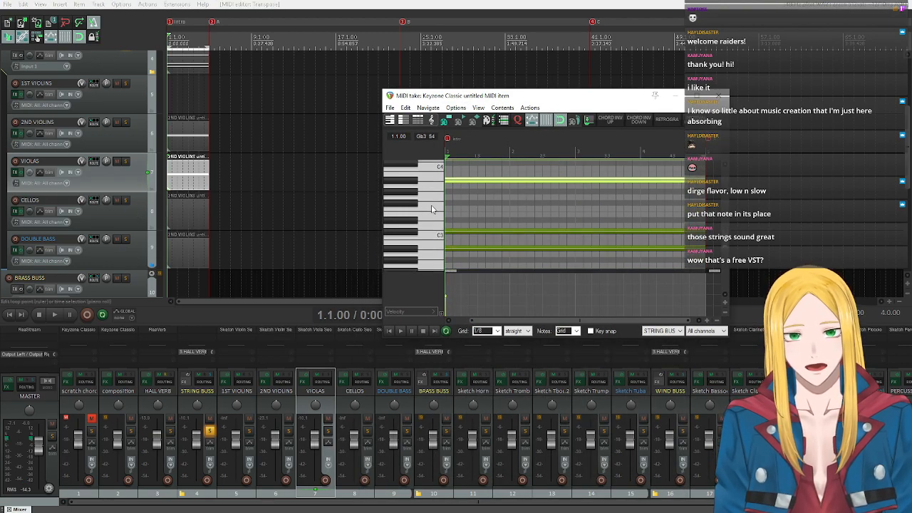
{"action": "left_click", "coordinate": [415, 206]}
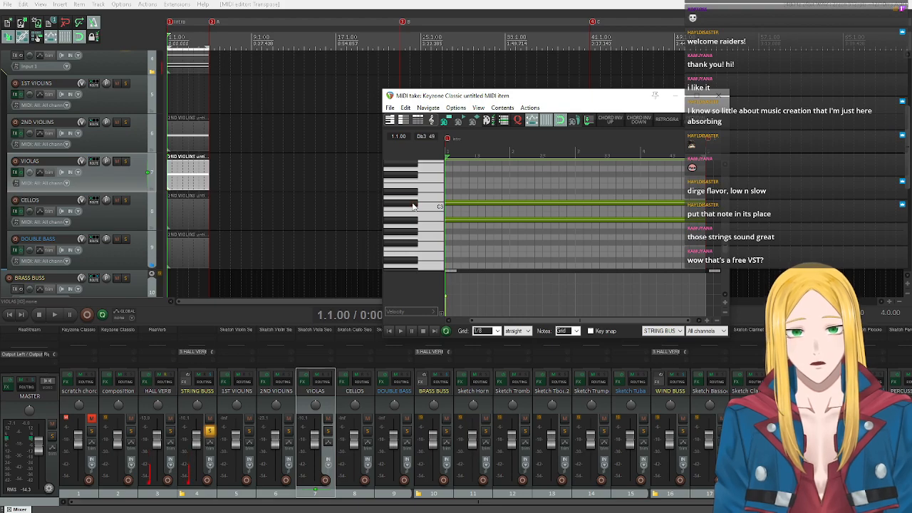
{"action": "left_click", "coordinate": [413, 207]}
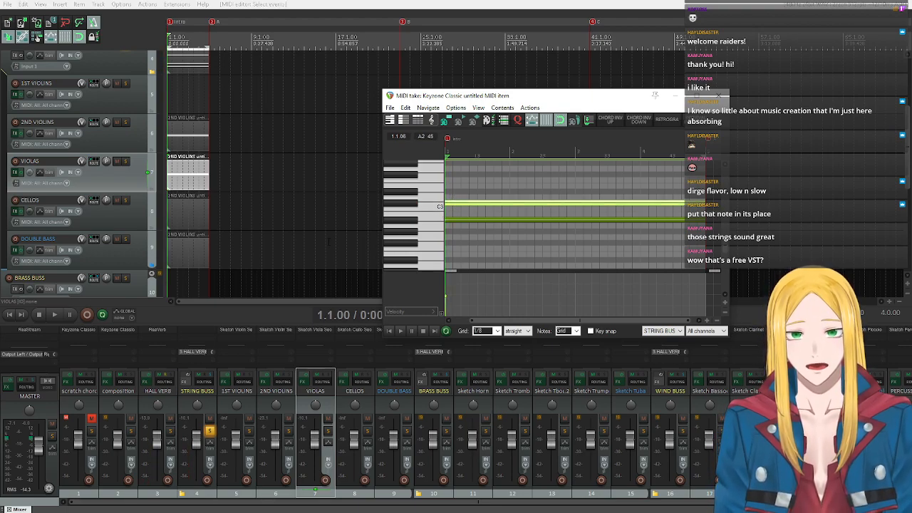
Paste the Db3 note at the start of the CELLOS item and play it back.
{"action": "double_click", "coordinate": [174, 208]}
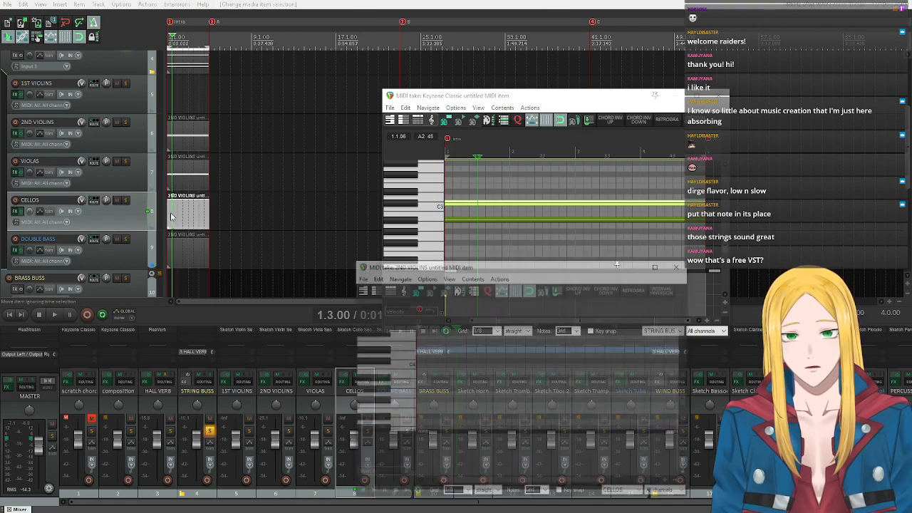
{"action": "left_click", "coordinate": [360, 492]}
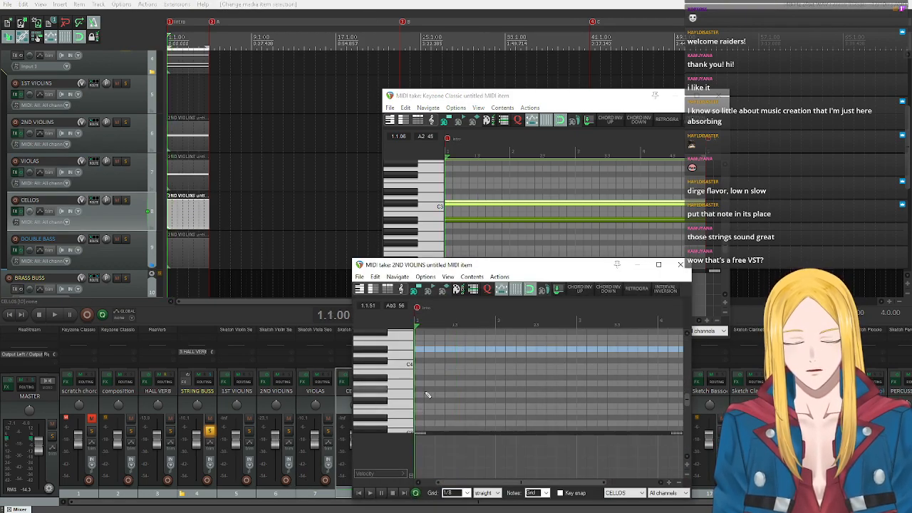
{"action": "key", "text": "ctrl+v"}
{"action": "left_click", "coordinate": [359, 492]}
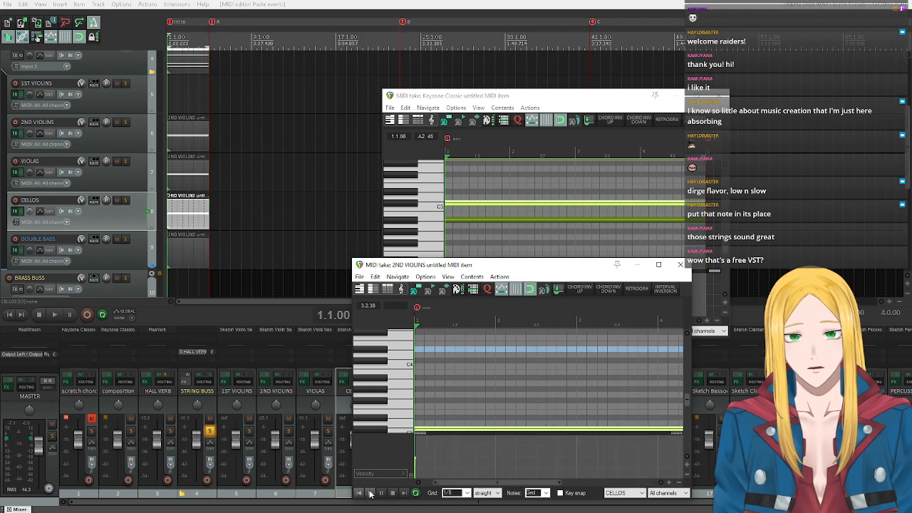
{"action": "left_click", "coordinate": [370, 493]}
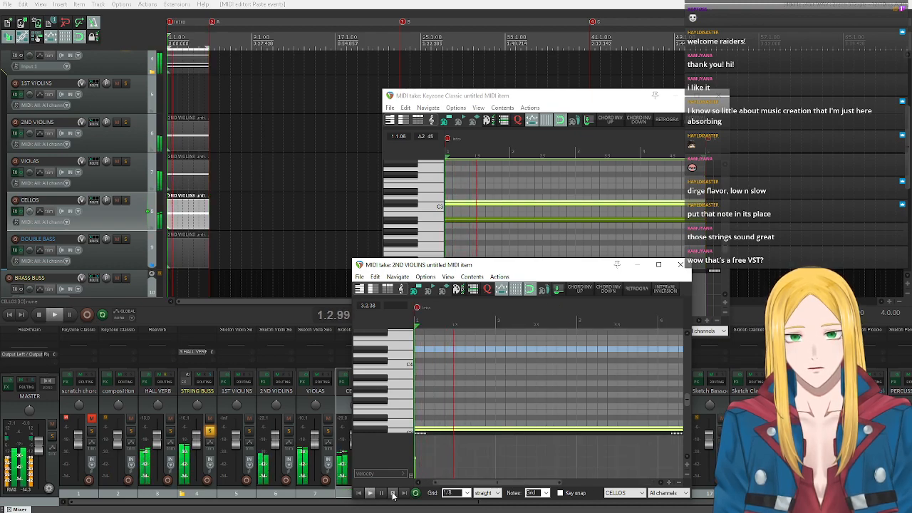
{"action": "scroll", "coordinate": [386, 362], "scroll_direction": "down", "scroll_amount": 1}
{"action": "scroll", "coordinate": [387, 361], "scroll_direction": "down", "scroll_amount": 3}
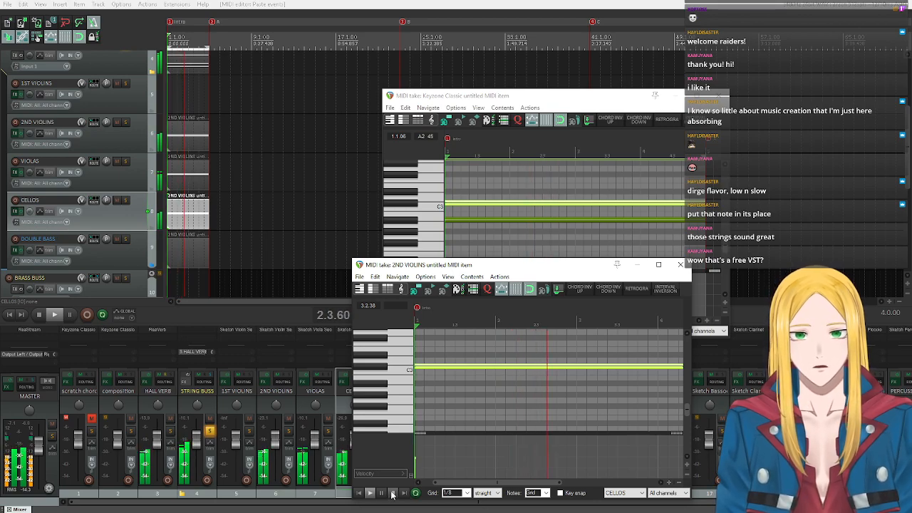
{"action": "left_click", "coordinate": [391, 494]}
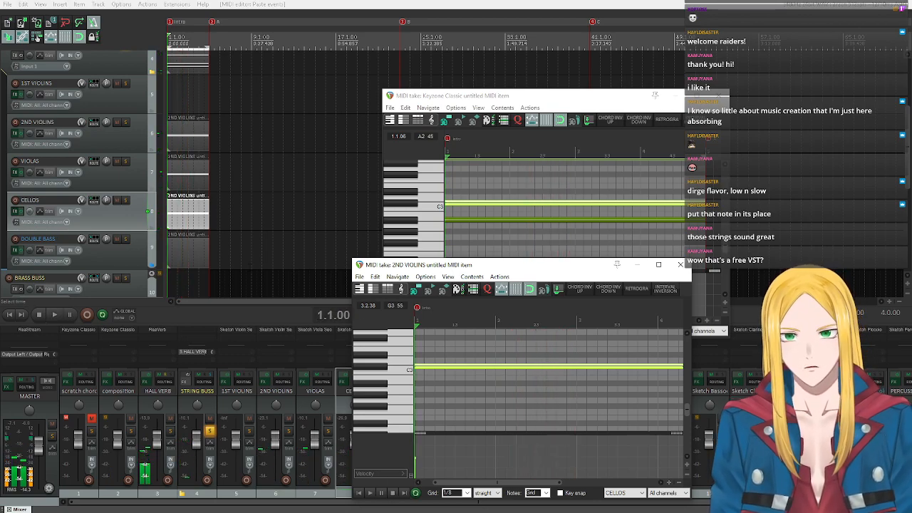
Copy the Bb2 note from the STRING BUSS item to the start of the DOUBLE BASS item and play it back.
{"action": "left_click", "coordinate": [404, 222]}
{"action": "left_click", "coordinate": [405, 225]}
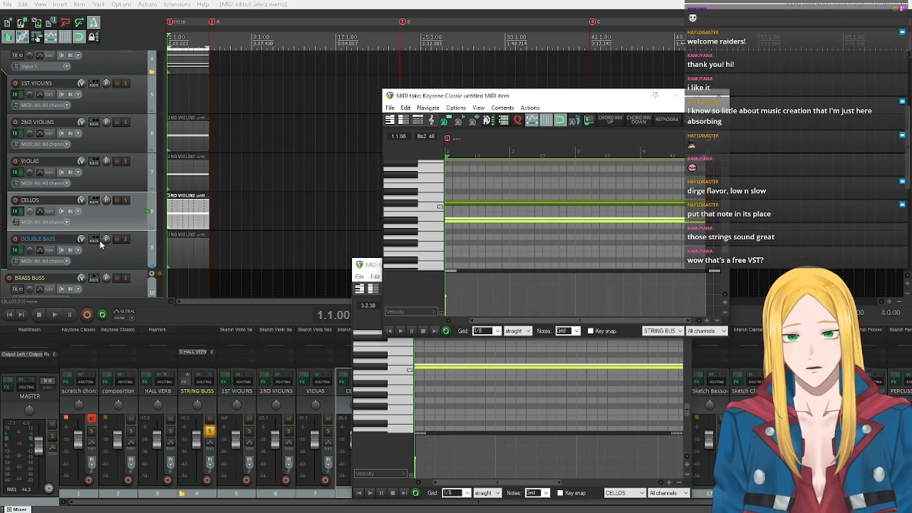
{"action": "double_click", "coordinate": [173, 252]}
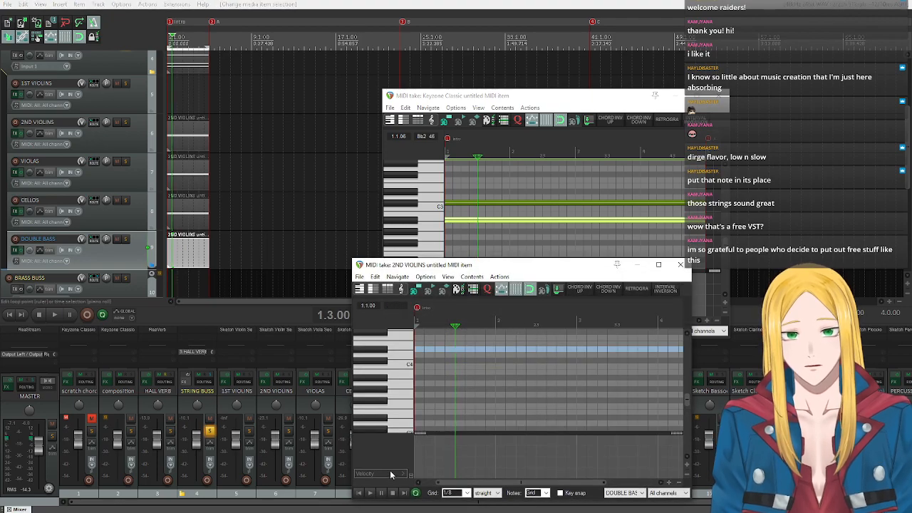
{"action": "left_click", "coordinate": [359, 492]}
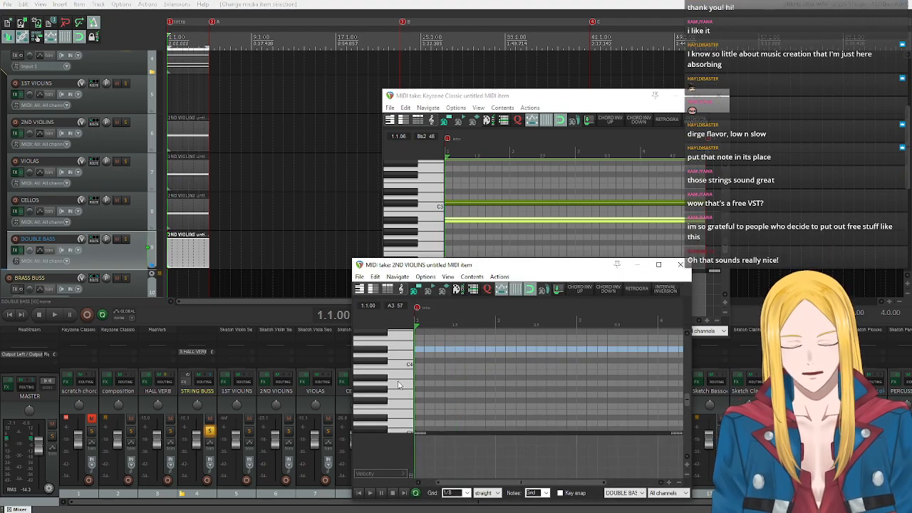
{"action": "key", "text": "ctrl+v"}
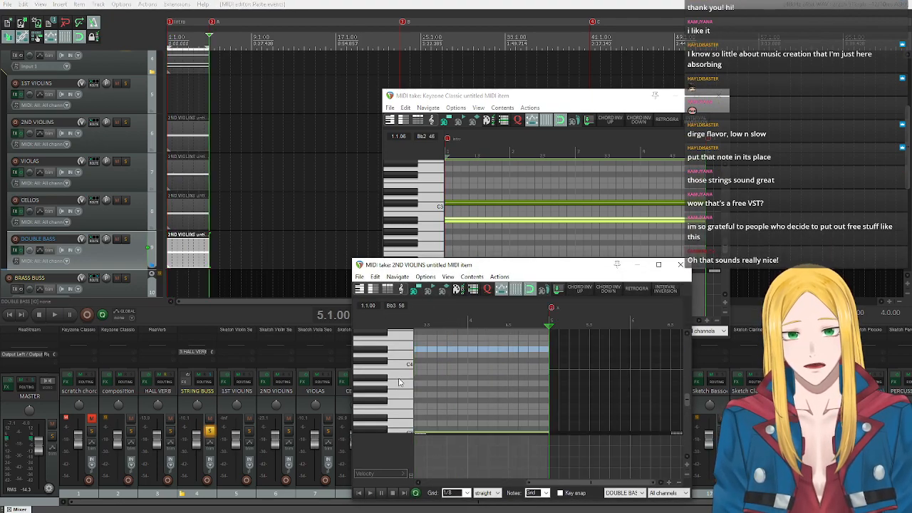
{"action": "left_click", "coordinate": [359, 493]}
{"action": "scroll", "coordinate": [369, 365], "scroll_direction": "down", "scroll_amount": 1}
{"action": "scroll", "coordinate": [370, 365], "scroll_direction": "down", "scroll_amount": 1}
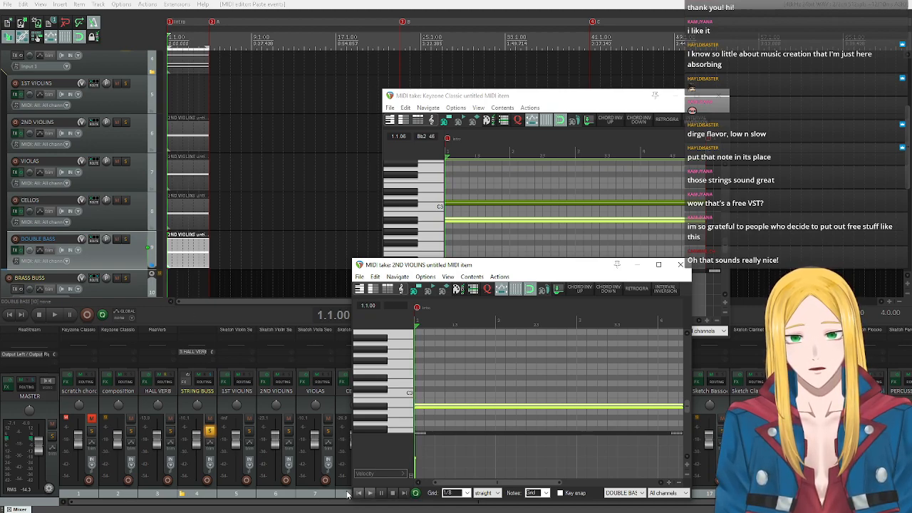
{"action": "left_click", "coordinate": [369, 493]}
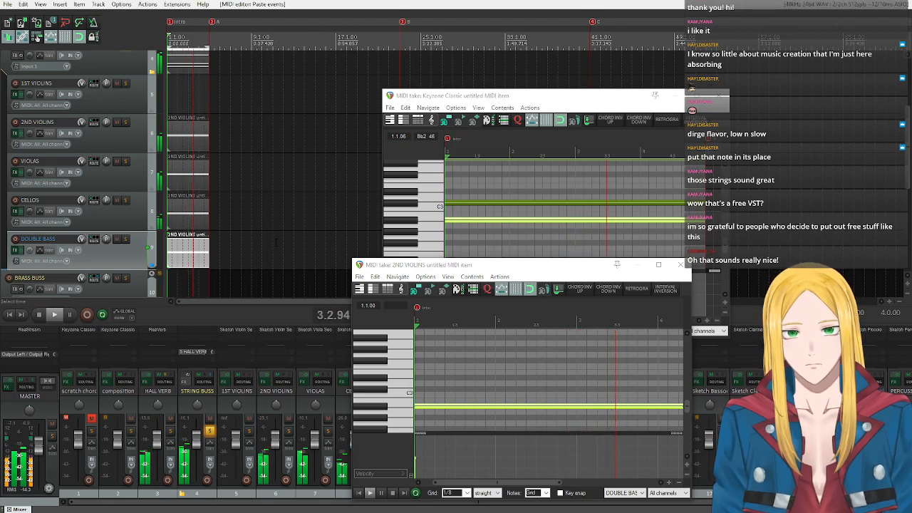
Stop playback and shorten the 2ND VIOLINS, VIOLAS, CELLOS, DOUBLE BASS and STRING BUSS items to end at bar 3.
{"action": "left_click", "coordinate": [39, 315]}
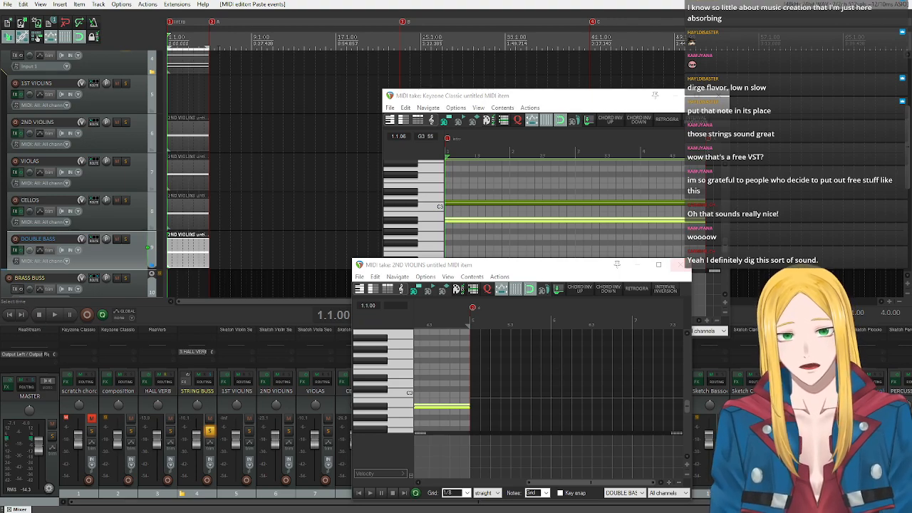
{"action": "scroll", "coordinate": [74, 208], "scroll_direction": "down", "scroll_amount": 3}
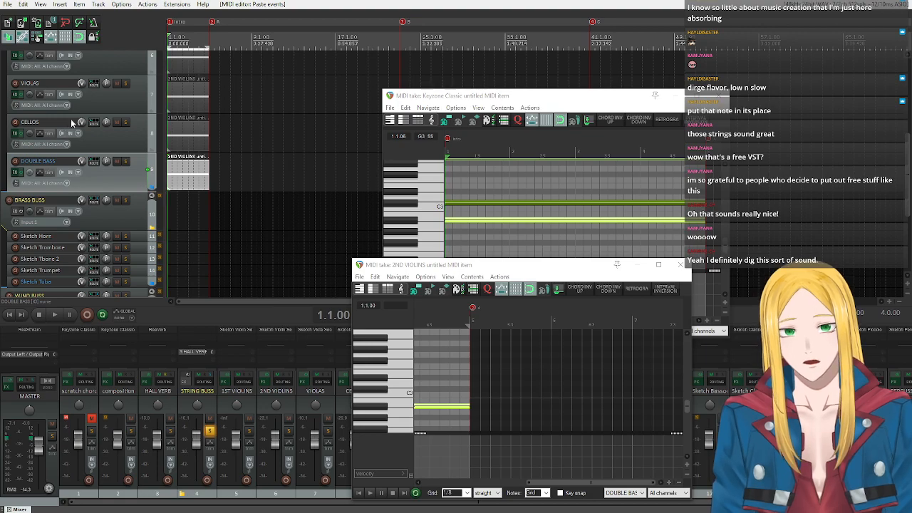
{"action": "scroll", "coordinate": [65, 130], "scroll_direction": "up", "scroll_amount": 4}
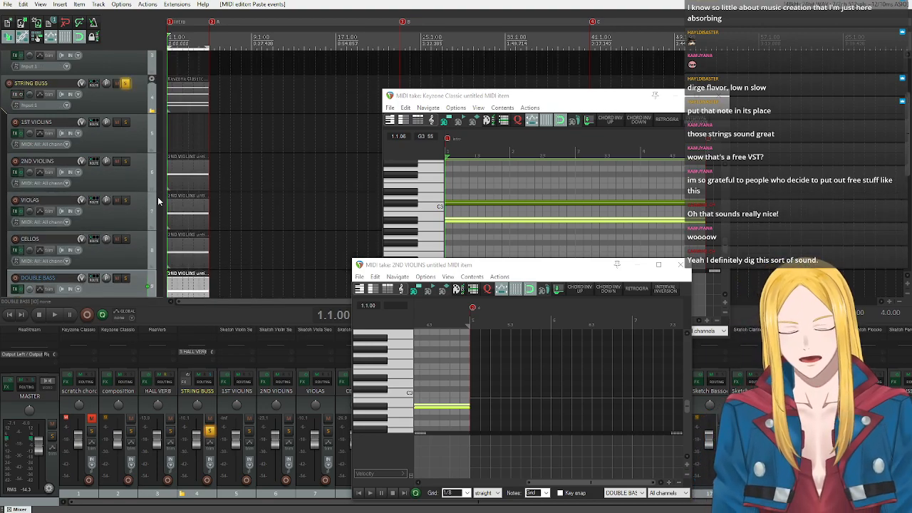
{"action": "scroll", "coordinate": [142, 180], "scroll_direction": "down", "scroll_amount": 1}
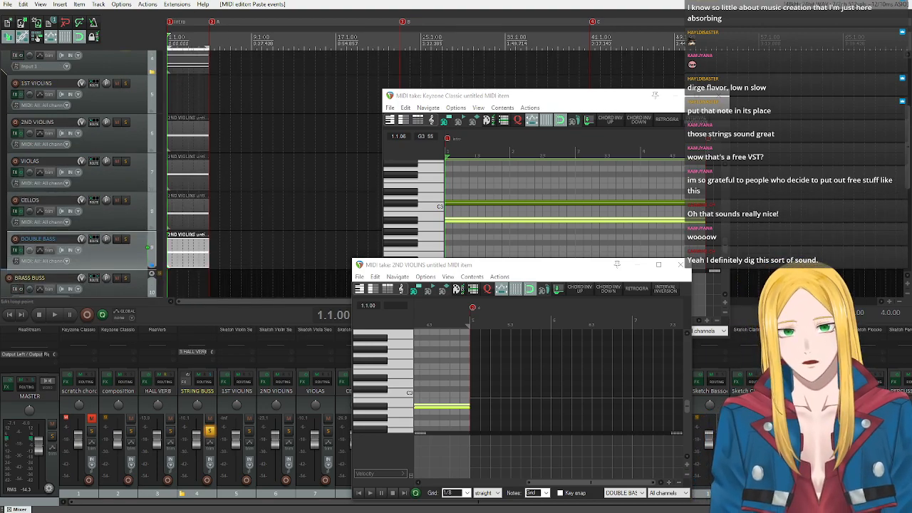
{"action": "left_click_drag", "start_coordinate": [180, 87], "coordinate": [264, 291]}
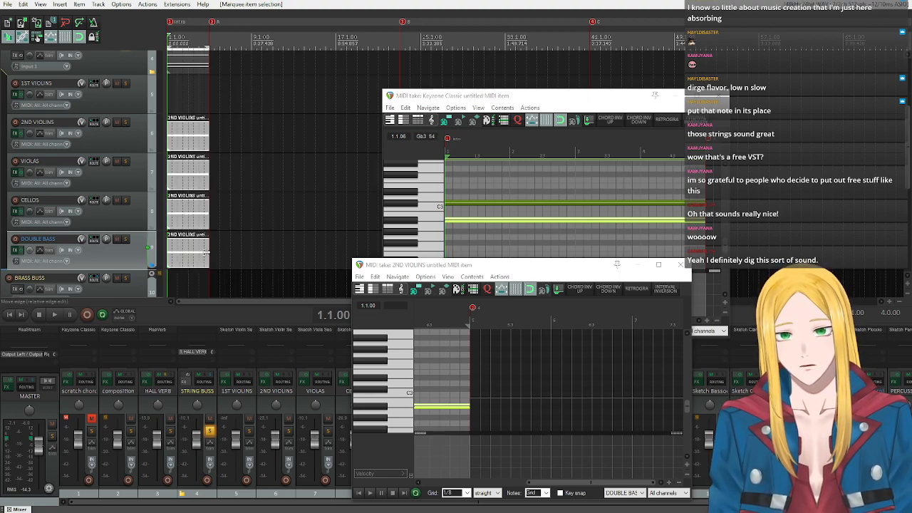
{"action": "left_click_drag", "start_coordinate": [206, 251], "coordinate": [188, 253]}
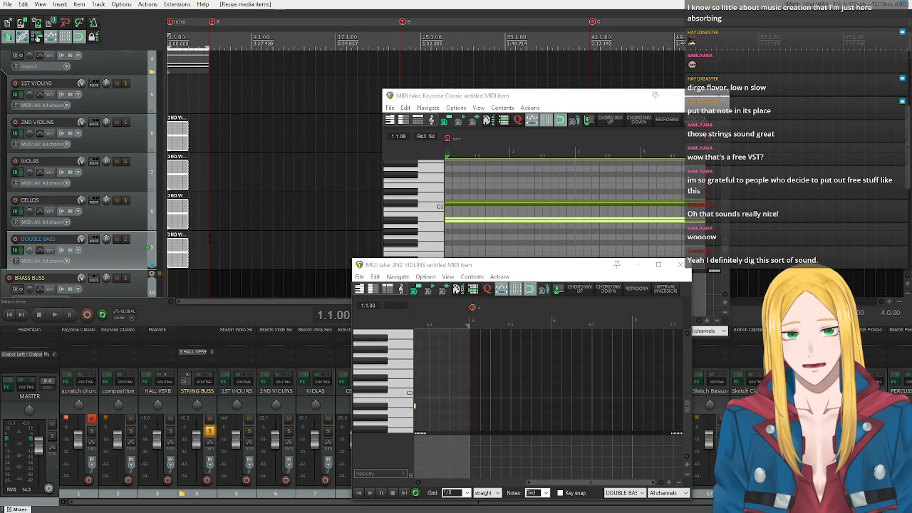
{"action": "scroll", "coordinate": [151, 270], "scroll_direction": "up", "scroll_amount": 2}
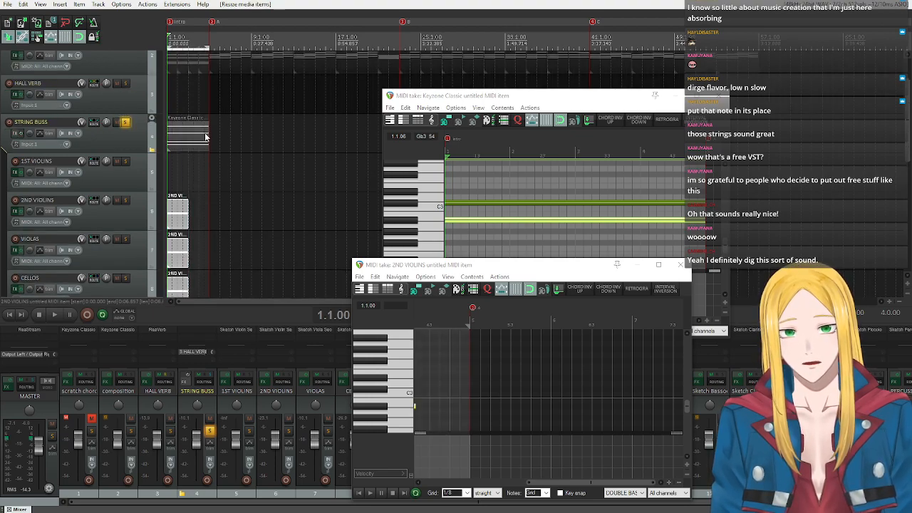
{"action": "left_click_drag", "start_coordinate": [206, 134], "coordinate": [188, 134]}
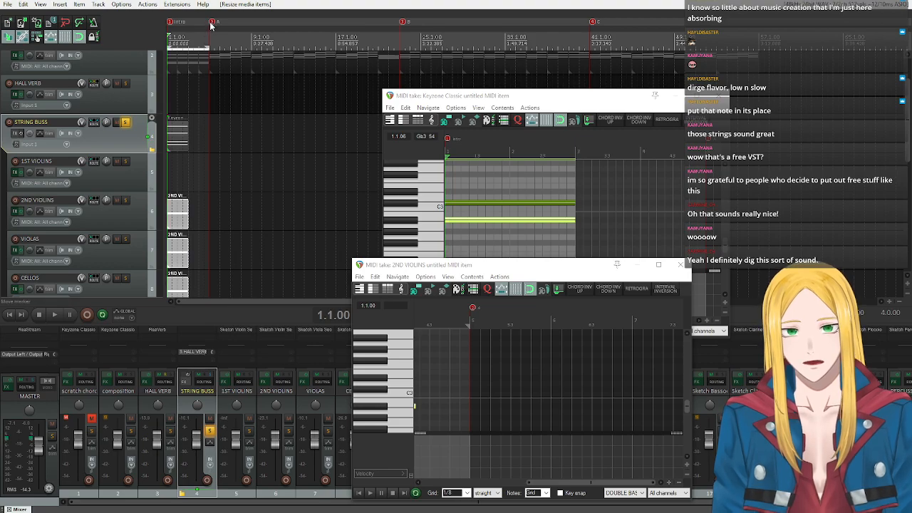
Move marker A to bar 3 and delete the composition track's items between bars 3 and 5.
{"action": "scroll", "coordinate": [85, 126], "scroll_direction": "up", "scroll_amount": 2}
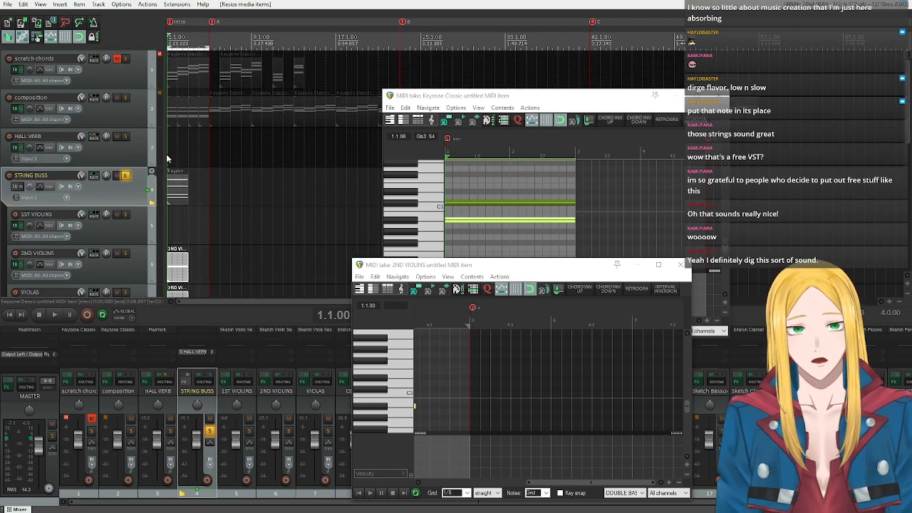
{"action": "left_click_drag", "start_coordinate": [213, 23], "coordinate": [192, 31]}
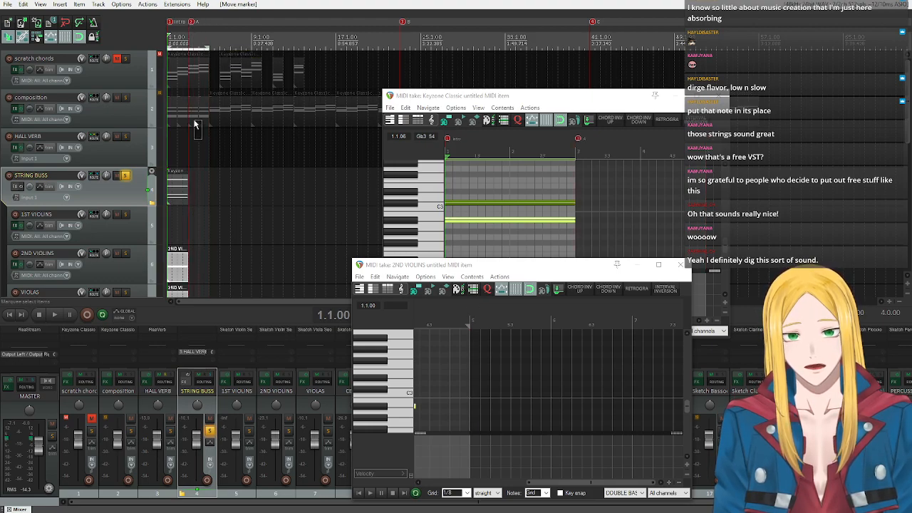
{"action": "left_click_drag", "start_coordinate": [196, 123], "coordinate": [193, 124]}
{"action": "key", "text": "Delete"}
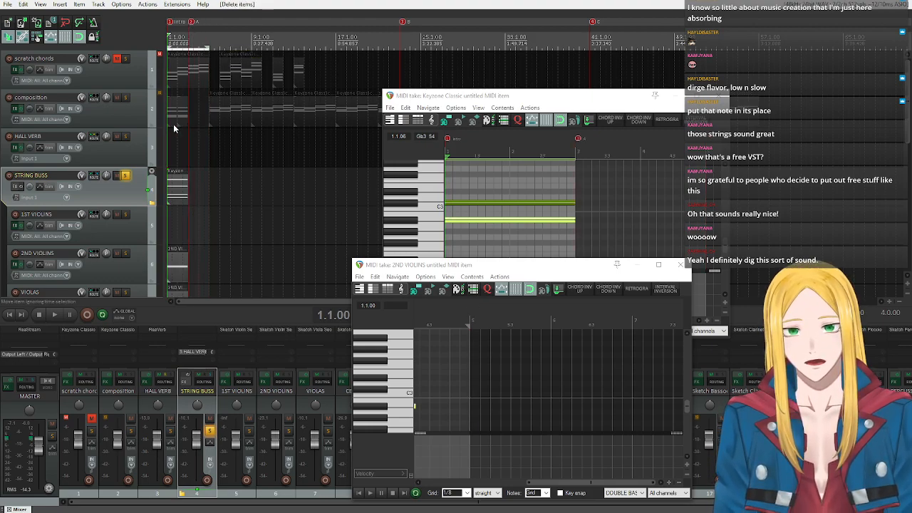
Close the DOUBLE BASS and STRING BUSS MIDI editors.
{"action": "left_click", "coordinate": [680, 264]}
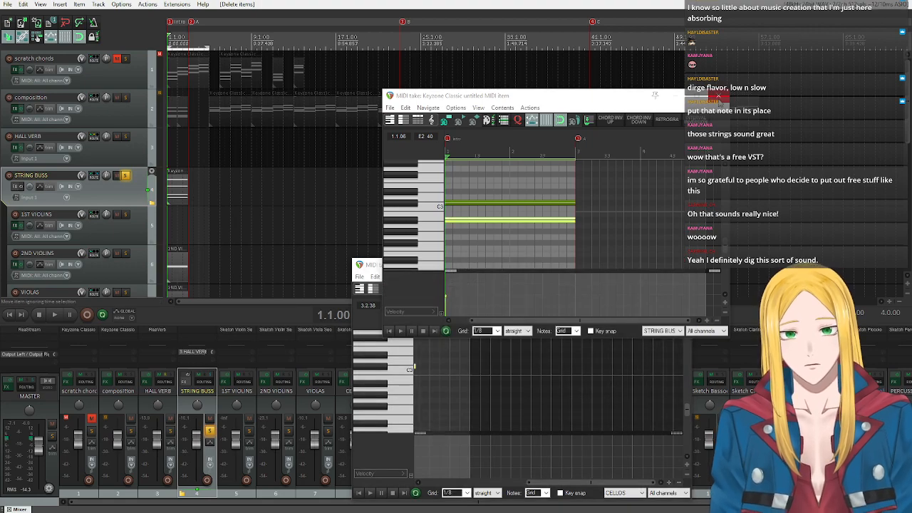
{"action": "left_click", "coordinate": [720, 96]}
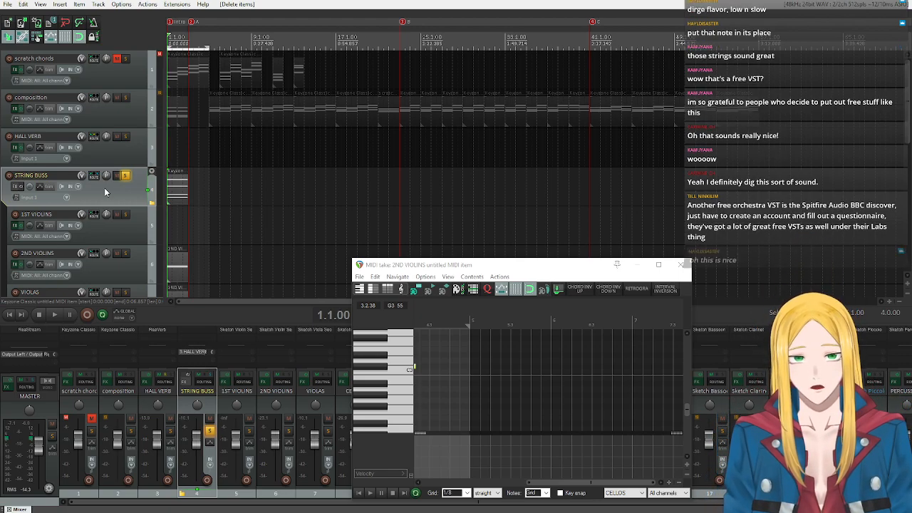
{"action": "scroll", "coordinate": [104, 187], "scroll_direction": "down", "scroll_amount": 2}
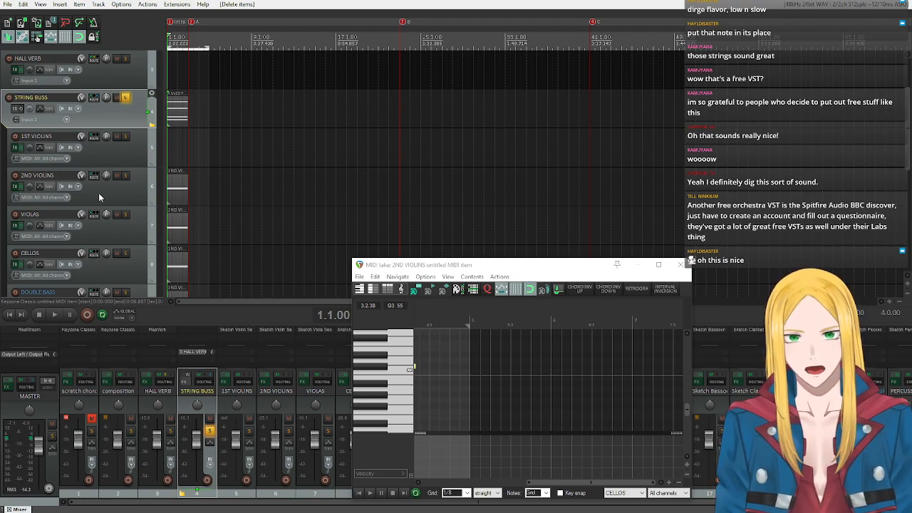
{"action": "scroll", "coordinate": [98, 191], "scroll_direction": "down", "scroll_amount": 1}
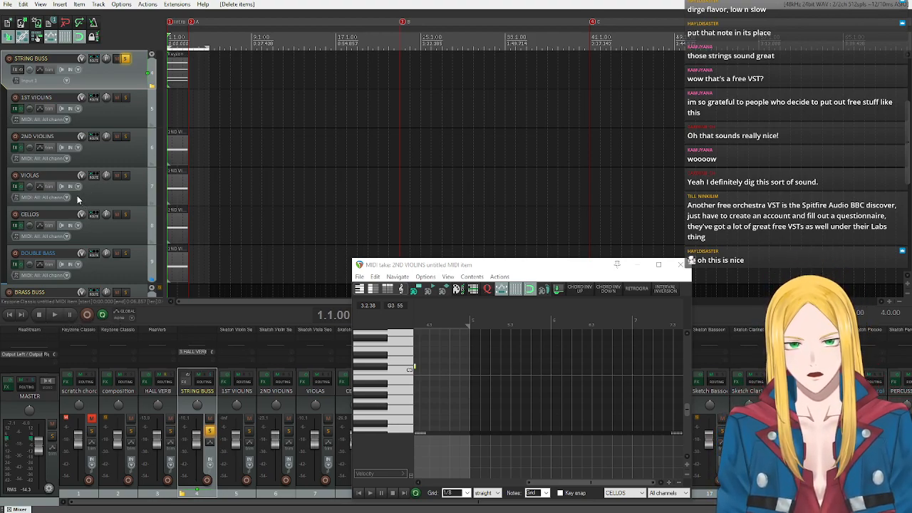
Shorten the time selection to end at bar 3 and play the string chord back twice.
{"action": "left_click_drag", "start_coordinate": [209, 48], "coordinate": [189, 51]}
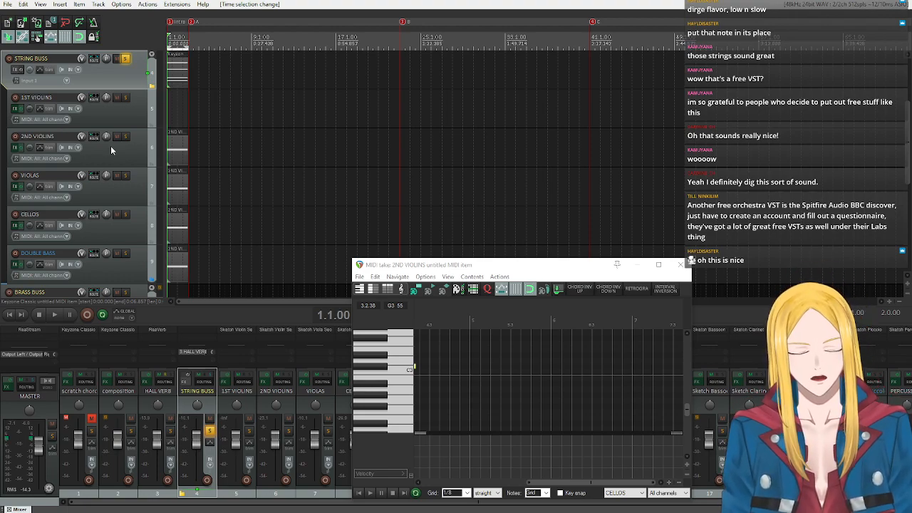
{"action": "left_click", "coordinate": [53, 317]}
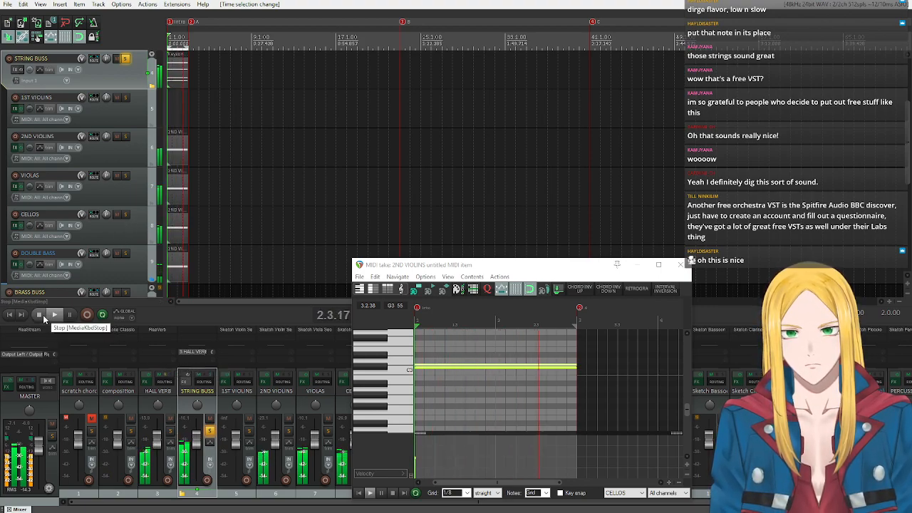
{"action": "left_click", "coordinate": [41, 317]}
{"action": "left_click", "coordinate": [54, 314]}
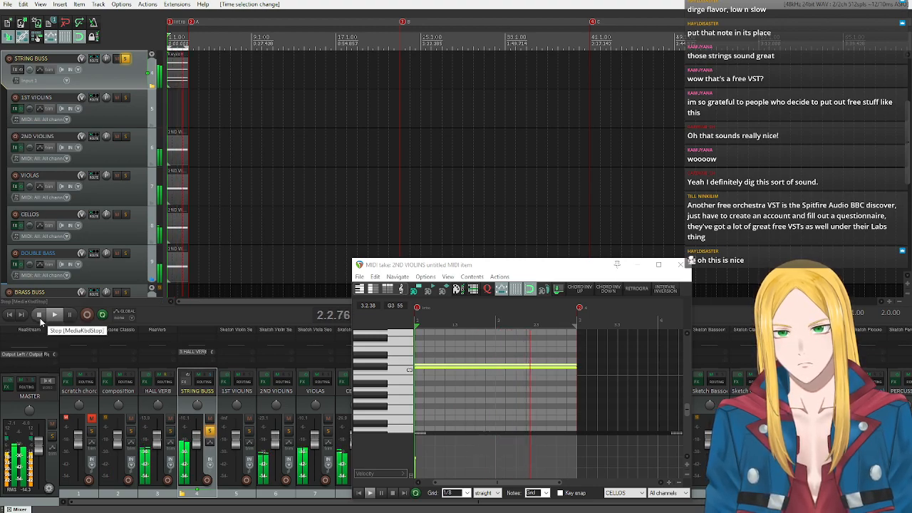
{"action": "left_click", "coordinate": [40, 317]}
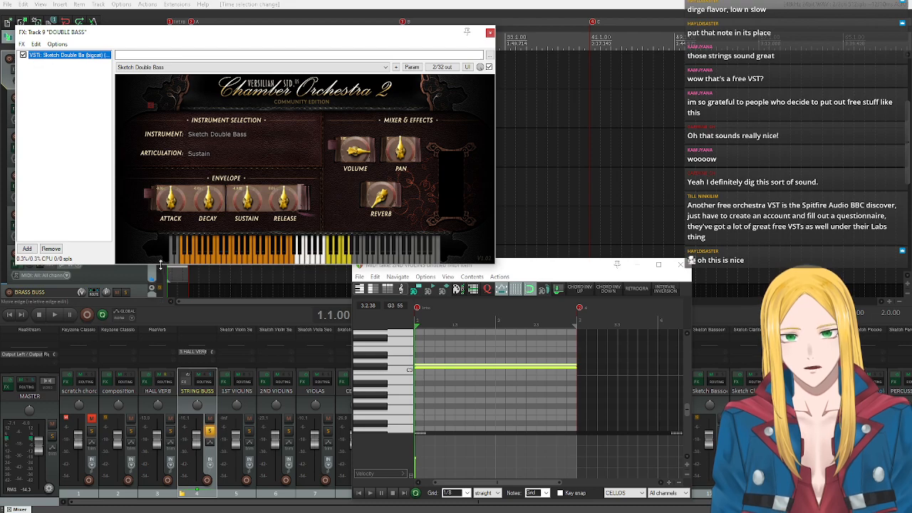
Audition low notes on the Sketch Double Bass keyboard, and close the plugin window and the CELLOS MIDI editor.
{"action": "left_click", "coordinate": [207, 261]}
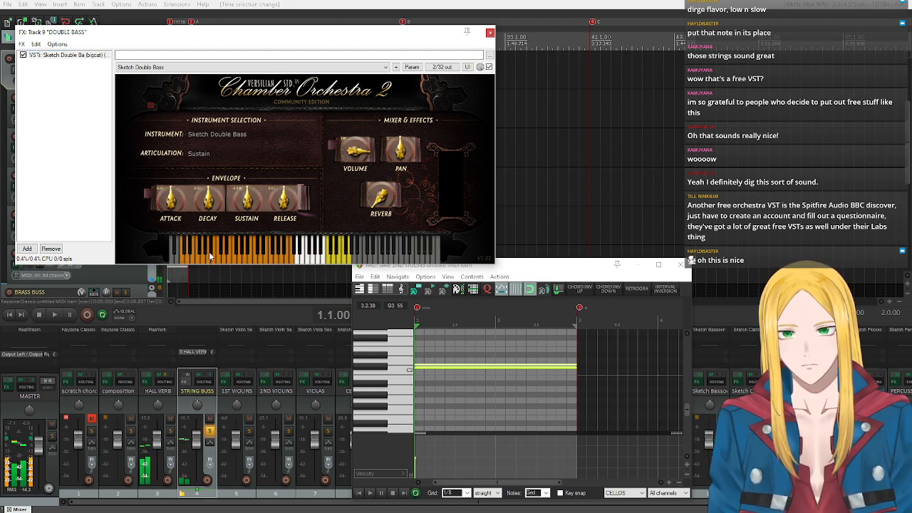
{"action": "left_click", "coordinate": [206, 261]}
{"action": "left_click", "coordinate": [211, 247]}
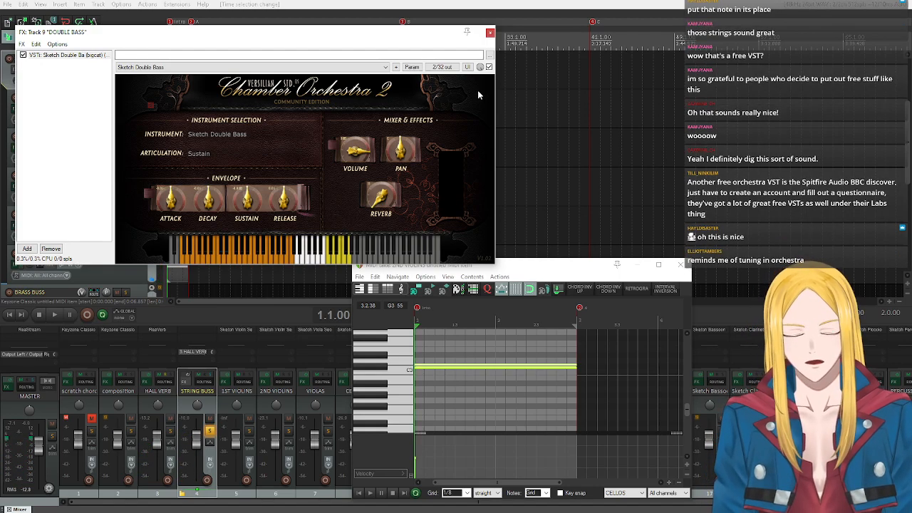
{"action": "left_click", "coordinate": [681, 267]}
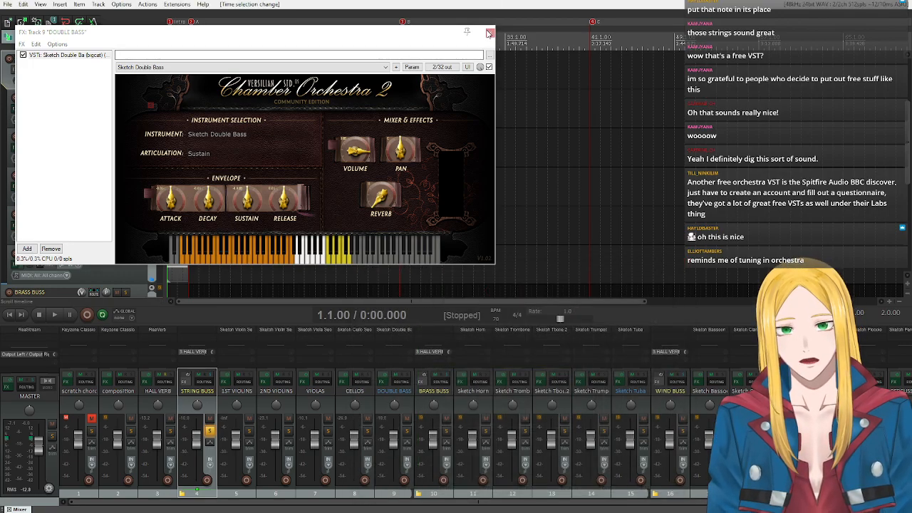
{"action": "left_click", "coordinate": [489, 33]}
Move the remaining composition items two bars earlier to start at marker A, and shift markers B and C to bars 21 and 39.
{"action": "scroll", "coordinate": [187, 162], "scroll_direction": "up", "scroll_amount": 3}
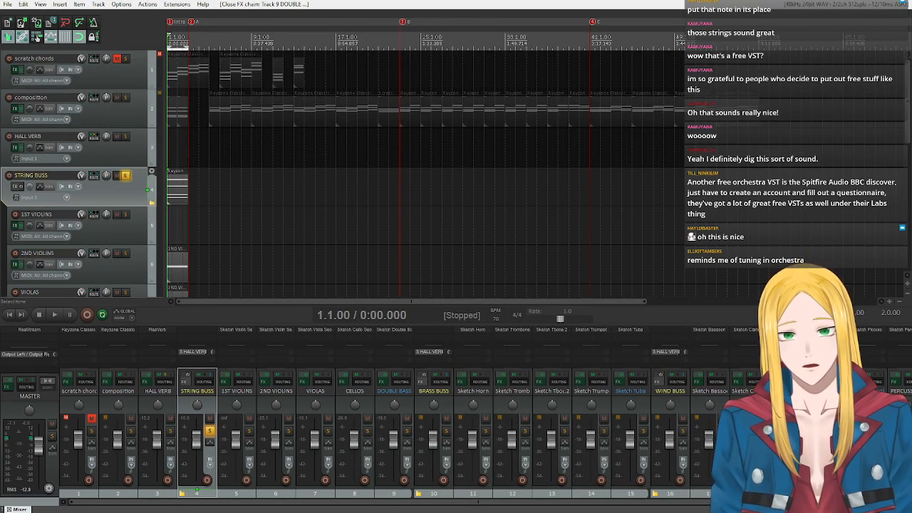
{"action": "mouse_move", "coordinate": [792, 106]}
{"action": "left_mouse_down"}
{"action": "mouse_move", "coordinate": [402, 132]}
{"action": "mouse_move", "coordinate": [198, 127]}
{"action": "mouse_move", "coordinate": [211, 120]}
{"action": "mouse_move", "coordinate": [193, 118]}
{"action": "left_mouse_up"}
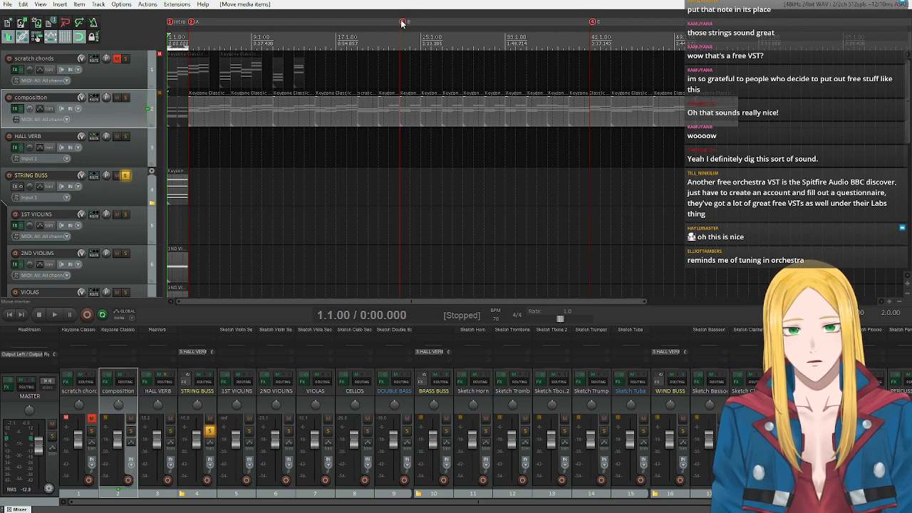
{"action": "left_click_drag", "start_coordinate": [402, 24], "coordinate": [381, 24]}
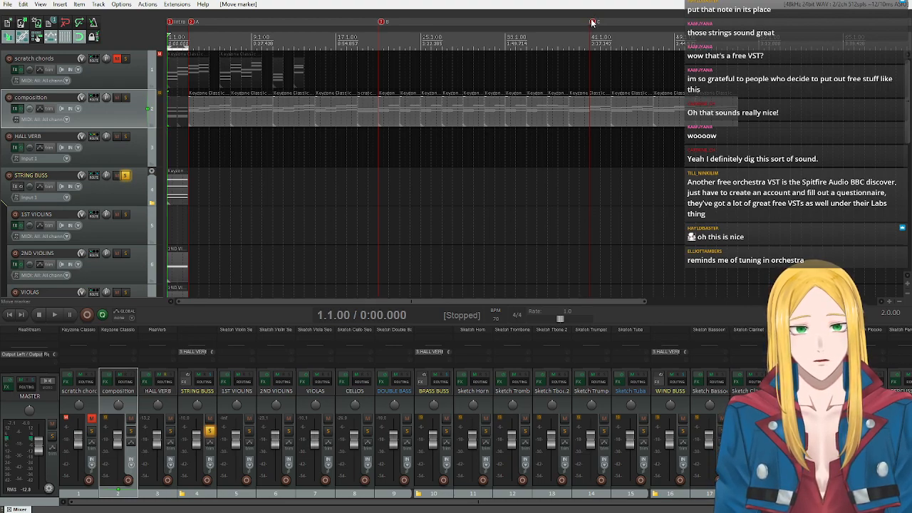
{"action": "left_click_drag", "start_coordinate": [591, 23], "coordinate": [568, 28]}
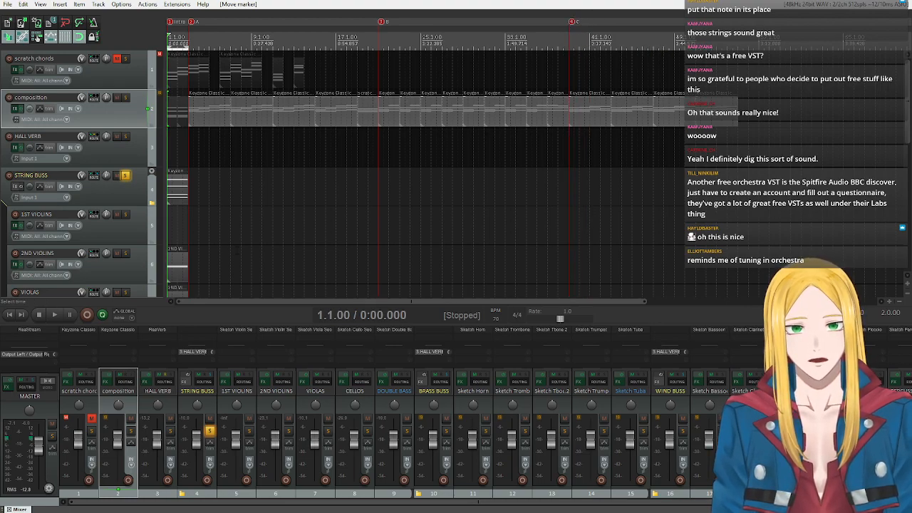
Turn off solo on the STRING BUSS track.
{"action": "left_click", "coordinate": [125, 176]}
{"action": "scroll", "coordinate": [140, 219], "scroll_direction": "down", "scroll_amount": 6}
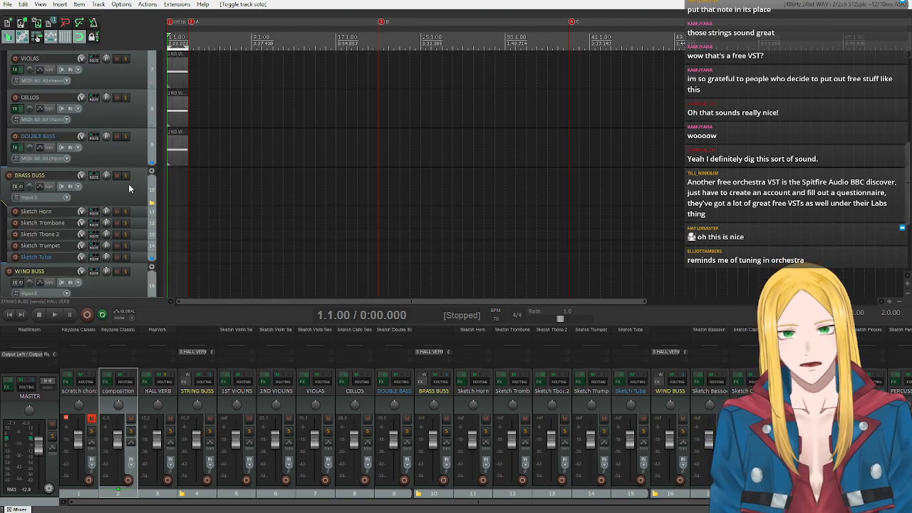
Move the composition items back to start at bar 5 and copy the intro's opening items into bars 3 and 4.
{"action": "scroll", "coordinate": [128, 186], "scroll_direction": "up", "scroll_amount": 3}
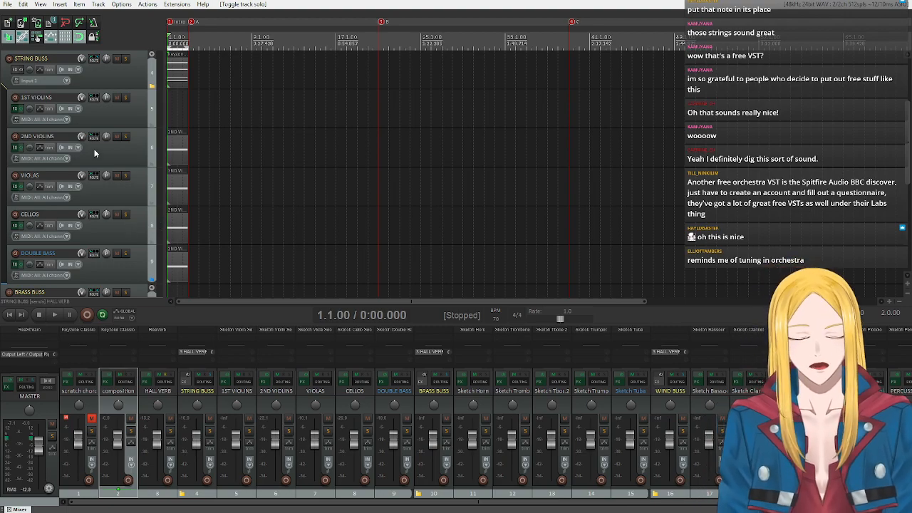
{"action": "scroll", "coordinate": [96, 151], "scroll_direction": "up", "scroll_amount": 3}
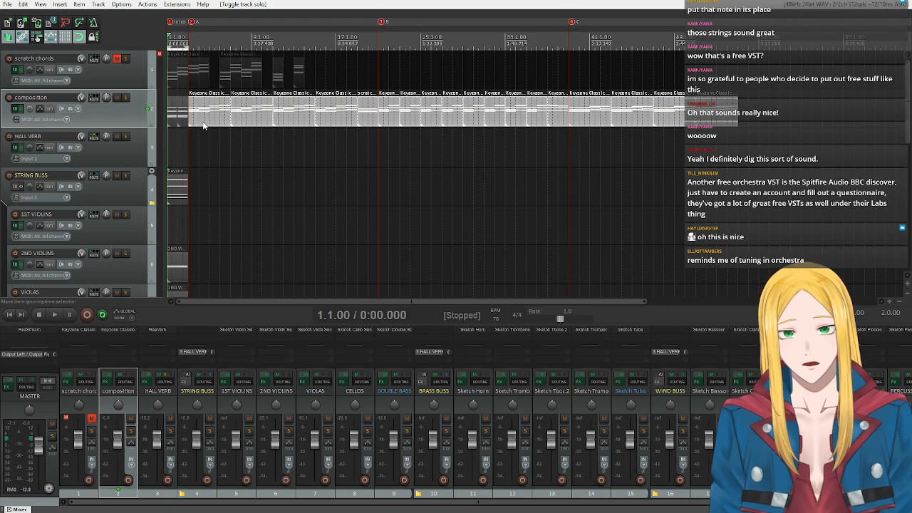
{"action": "mouse_move", "coordinate": [198, 116]}
{"action": "left_mouse_down"}
{"action": "mouse_move", "coordinate": [231, 114]}
{"action": "mouse_move", "coordinate": [174, 114]}
{"action": "mouse_move", "coordinate": [207, 118]}
{"action": "left_mouse_up"}
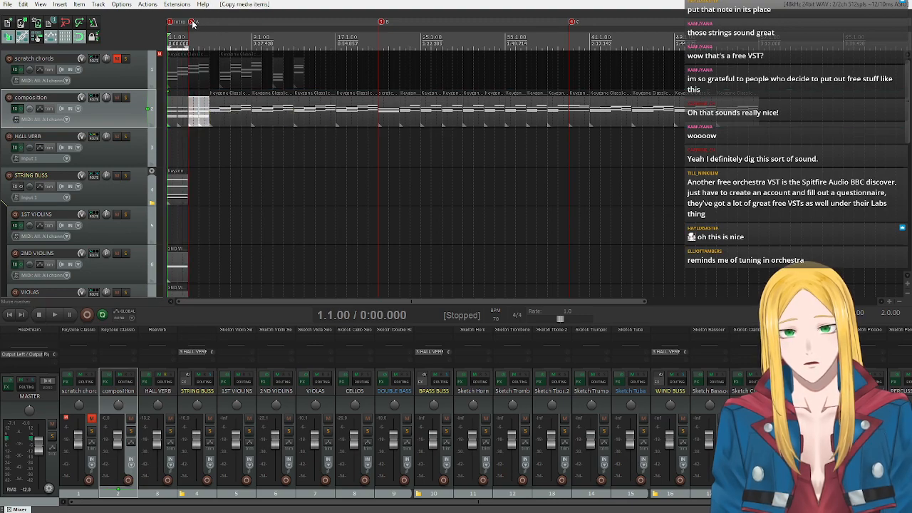
Move markers A, B and C two bars later to bars 5, 23 and 41.
{"action": "left_click_drag", "start_coordinate": [209, 27], "coordinate": [213, 26]}
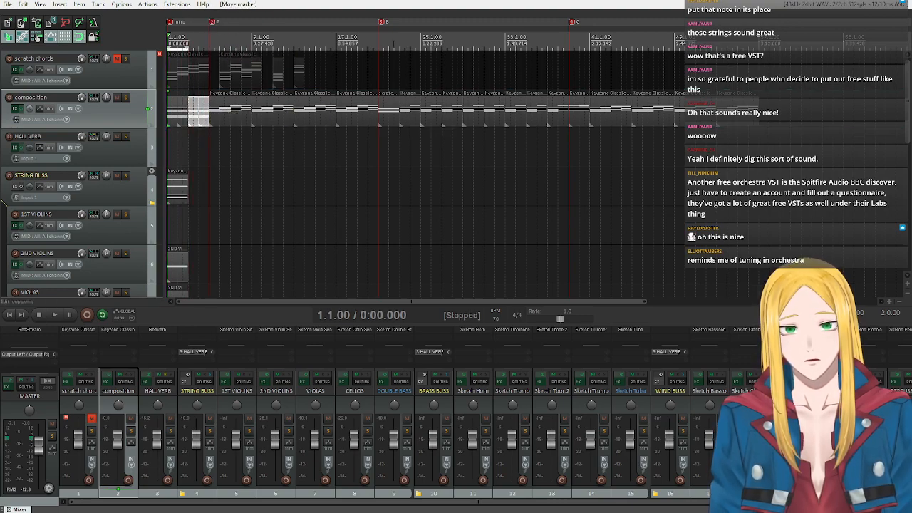
{"action": "left_click_drag", "start_coordinate": [380, 23], "coordinate": [402, 22]}
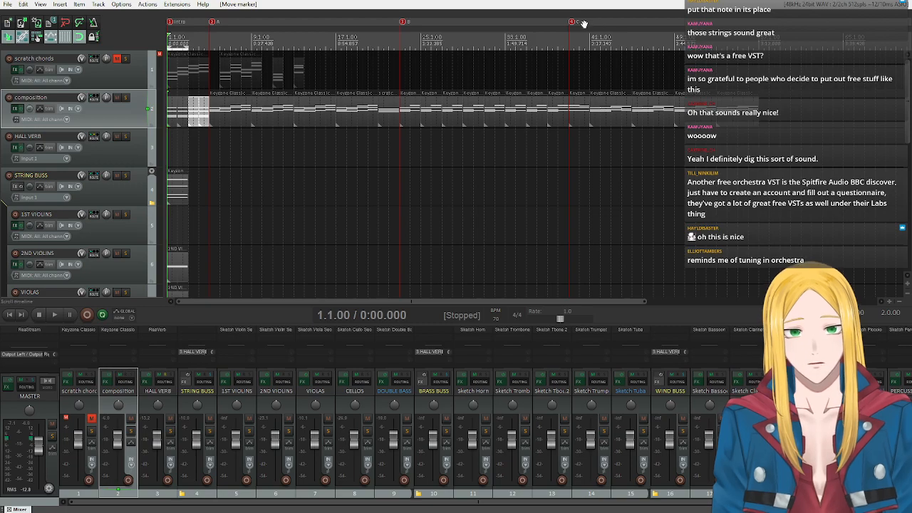
{"action": "left_click_drag", "start_coordinate": [571, 23], "coordinate": [592, 23]}
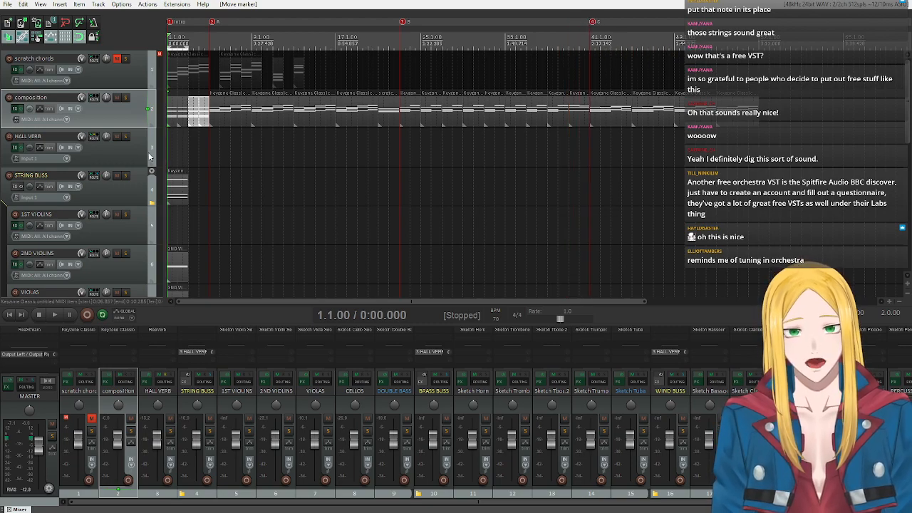
Extend the 2ND VIOLINS, VIOLAS, CELLOS and DOUBLE BASS items to end at marker A.
{"action": "scroll", "coordinate": [212, 223], "scroll_direction": "down", "scroll_amount": 3}
{"action": "scroll", "coordinate": [212, 214], "scroll_direction": "up", "scroll_amount": 4}
{"action": "scroll", "coordinate": [119, 183], "scroll_direction": "down", "scroll_amount": 4}
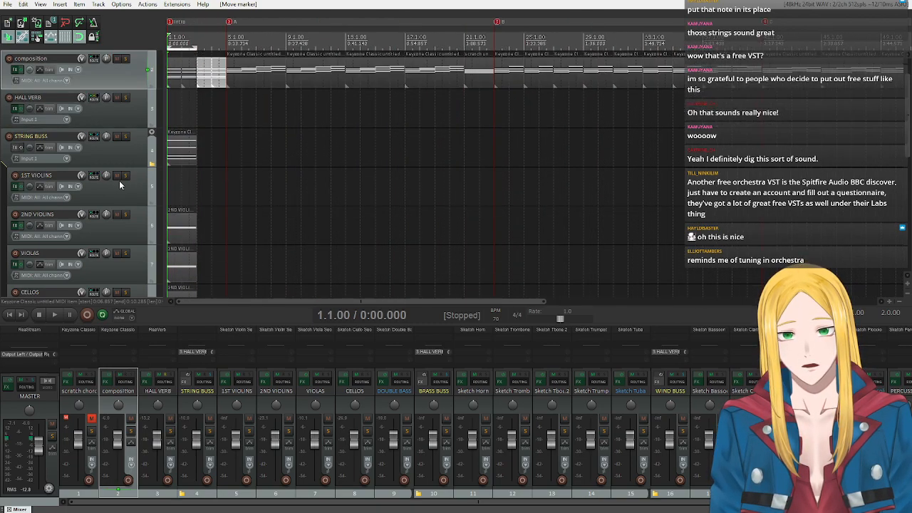
{"action": "scroll", "coordinate": [119, 182], "scroll_direction": "up", "scroll_amount": 1}
{"action": "left_click_drag", "start_coordinate": [191, 116], "coordinate": [228, 270]}
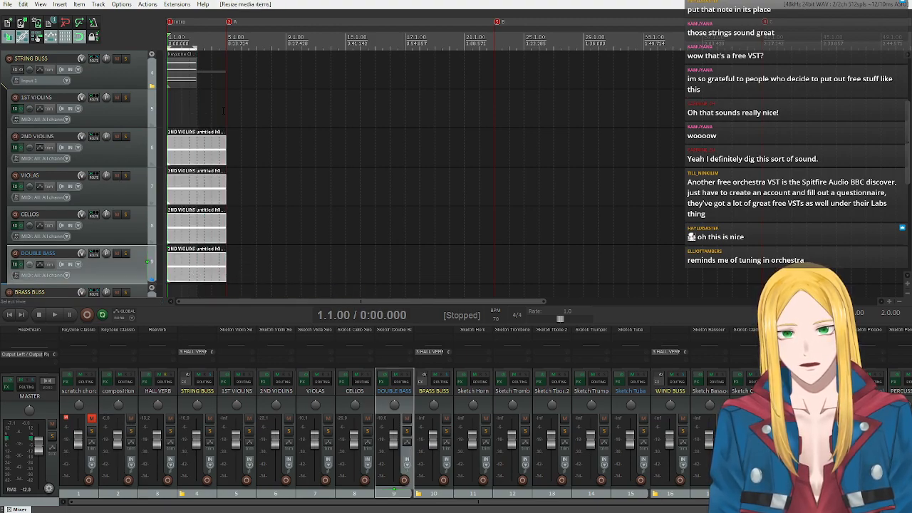
Set the time selection to bars 5 through 8 after marker A and play that passage back from bar 5.
{"action": "left_click_drag", "start_coordinate": [196, 45], "coordinate": [226, 45]}
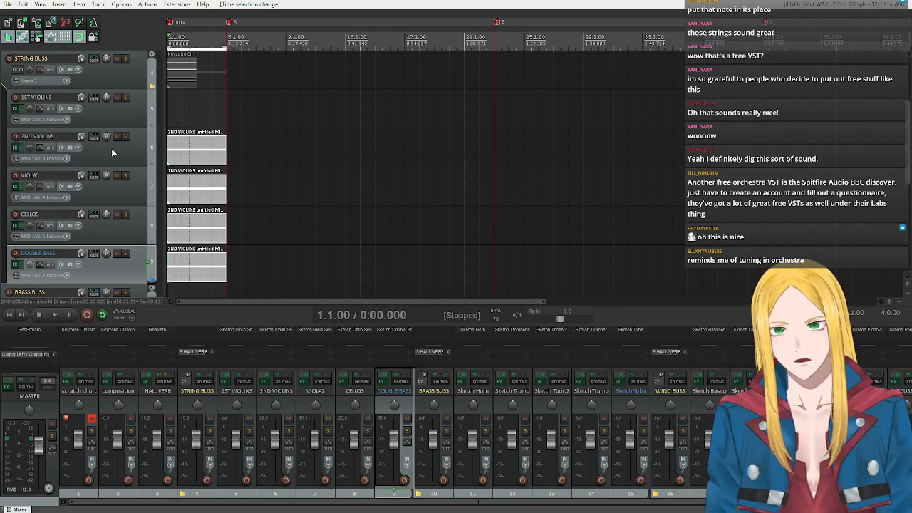
{"action": "scroll", "coordinate": [110, 148], "scroll_direction": "up", "scroll_amount": 3}
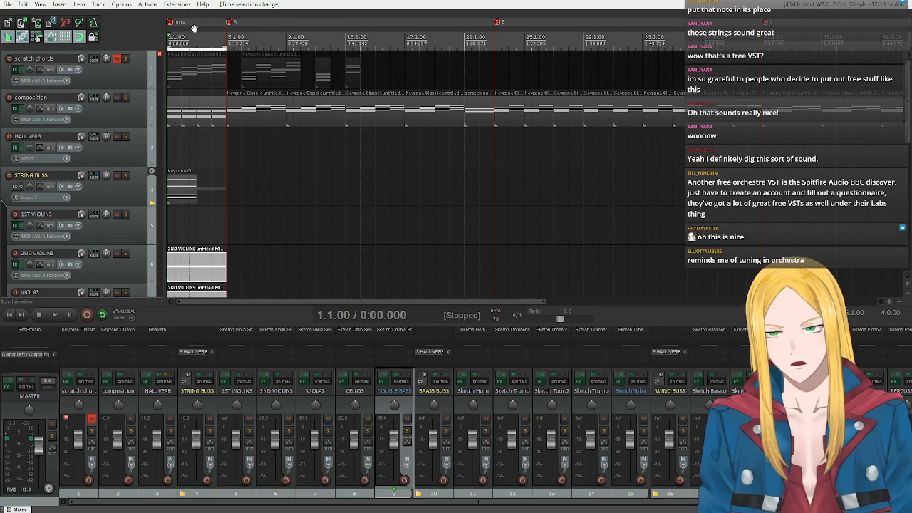
{"action": "left_click_drag", "start_coordinate": [169, 48], "coordinate": [285, 64]}
{"action": "left_click", "coordinate": [226, 48]}
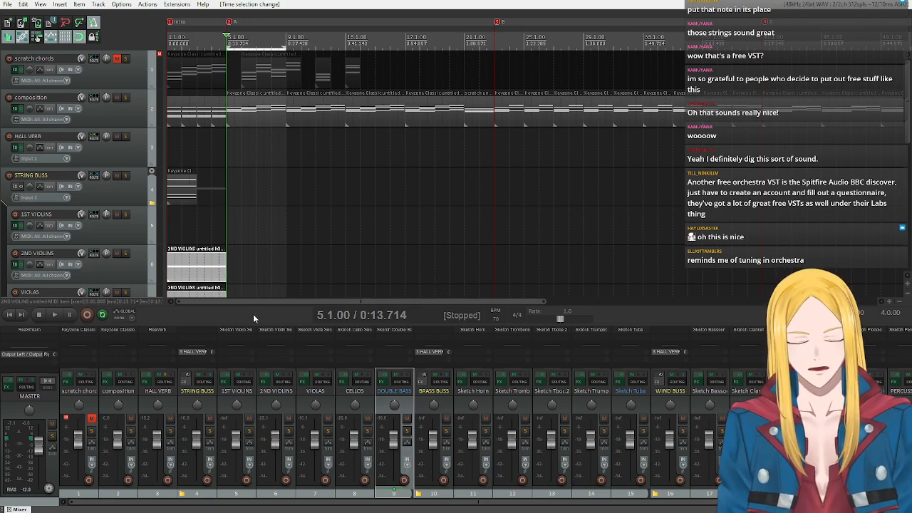
{"action": "left_click", "coordinate": [55, 313]}
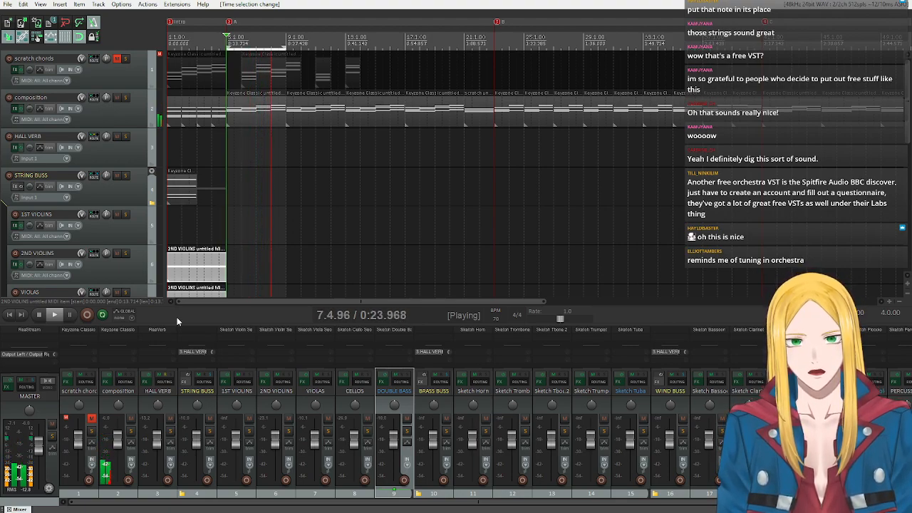
{"action": "left_click", "coordinate": [38, 316]}
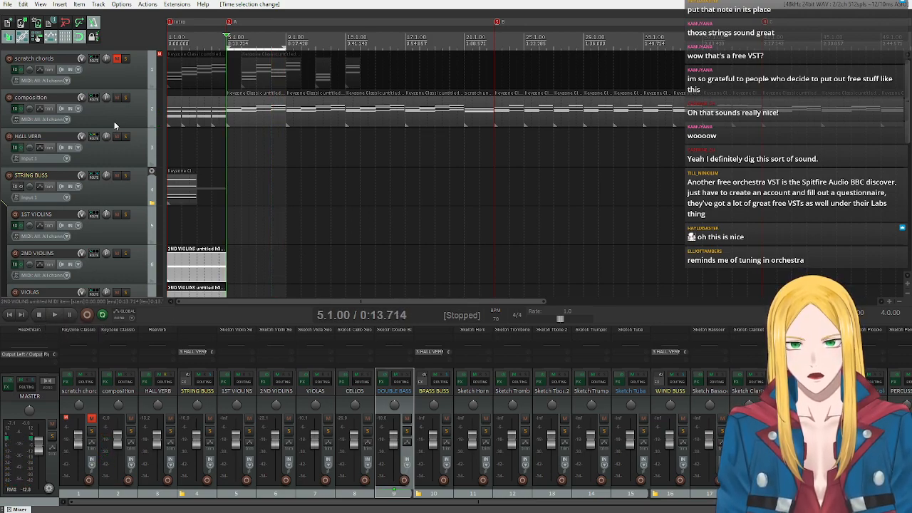
Open the composition item at marker A for note editing and turn on key snap with the Bb natural minor scale.
{"action": "left_click", "coordinate": [231, 117]}
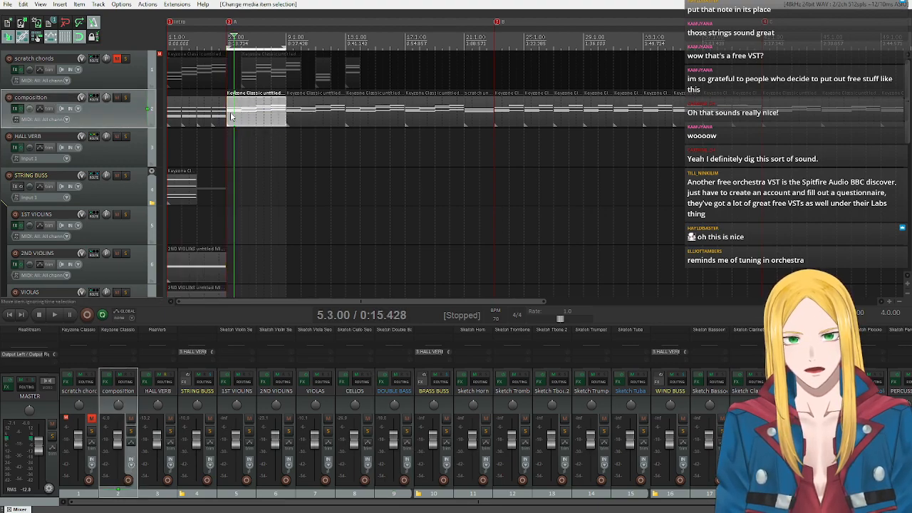
{"action": "double_click", "coordinate": [230, 117]}
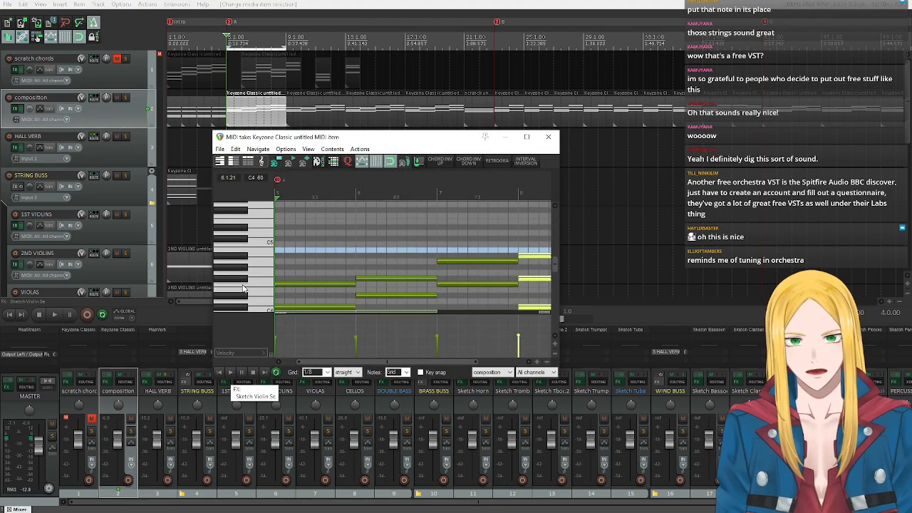
{"action": "scroll", "coordinate": [242, 288], "scroll_direction": "up", "scroll_amount": 2}
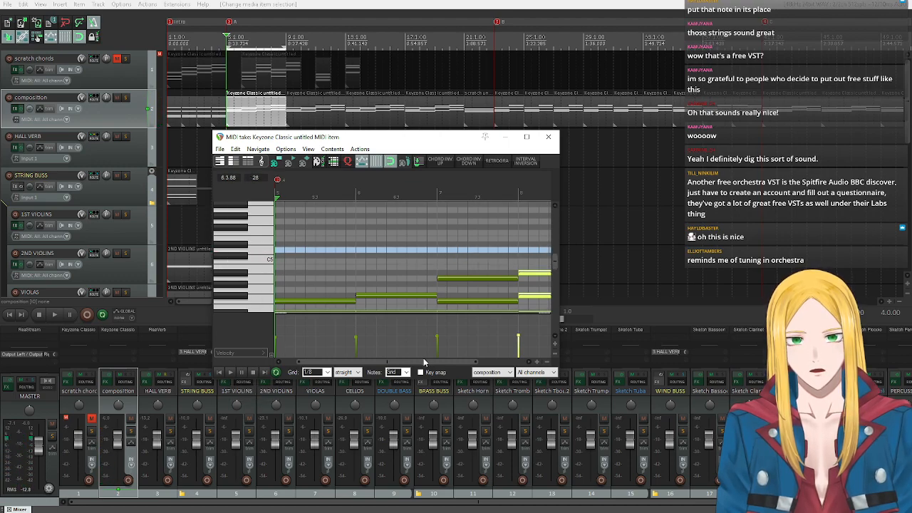
{"action": "left_click", "coordinate": [420, 372]}
{"action": "left_click", "coordinate": [477, 374]}
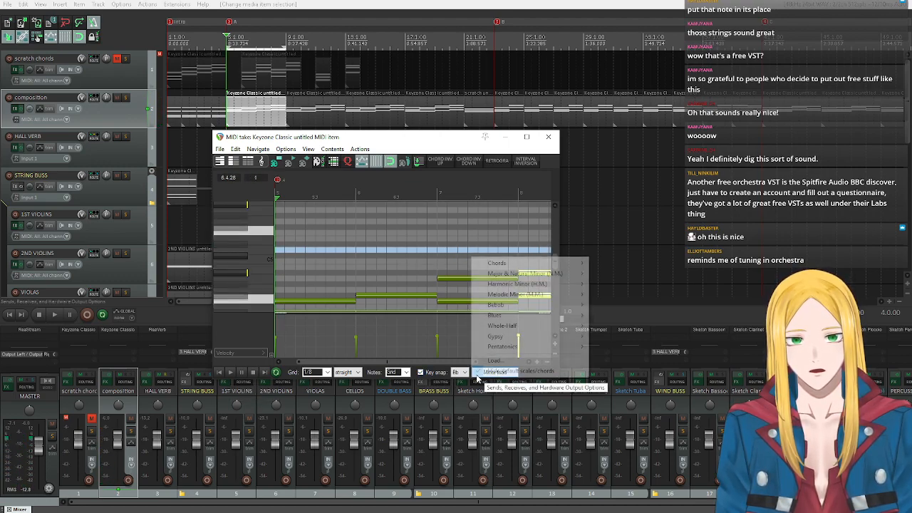
{"action": "mouse_move", "coordinate": [525, 274]}
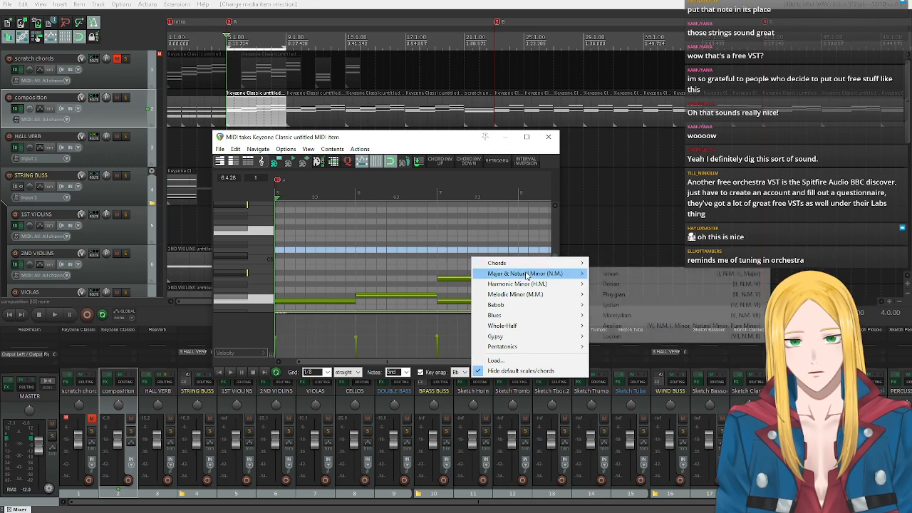
{"action": "left_click", "coordinate": [626, 326]}
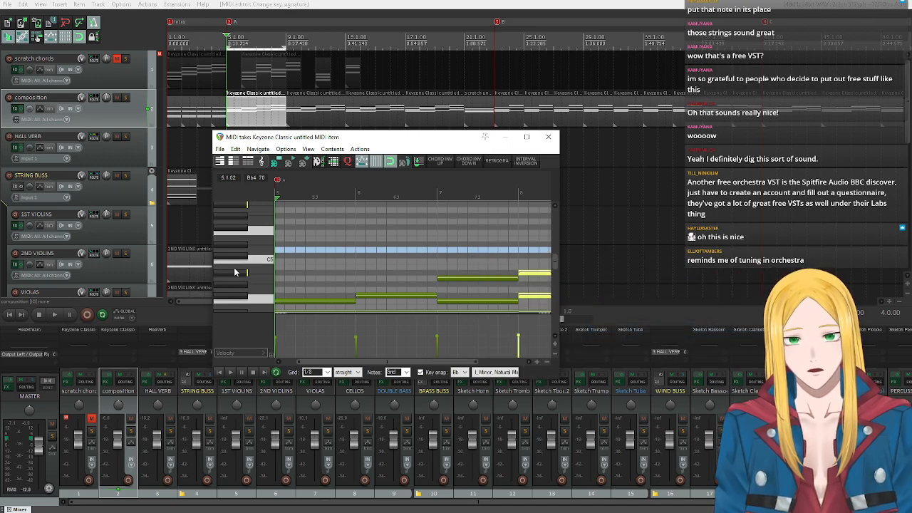
Audition candidate melody pitches above the chords, including Ab5, Bb5, Eb5 and F5.
{"action": "scroll", "coordinate": [239, 274], "scroll_direction": "up", "scroll_amount": 2}
{"action": "left_click", "coordinate": [235, 240]}
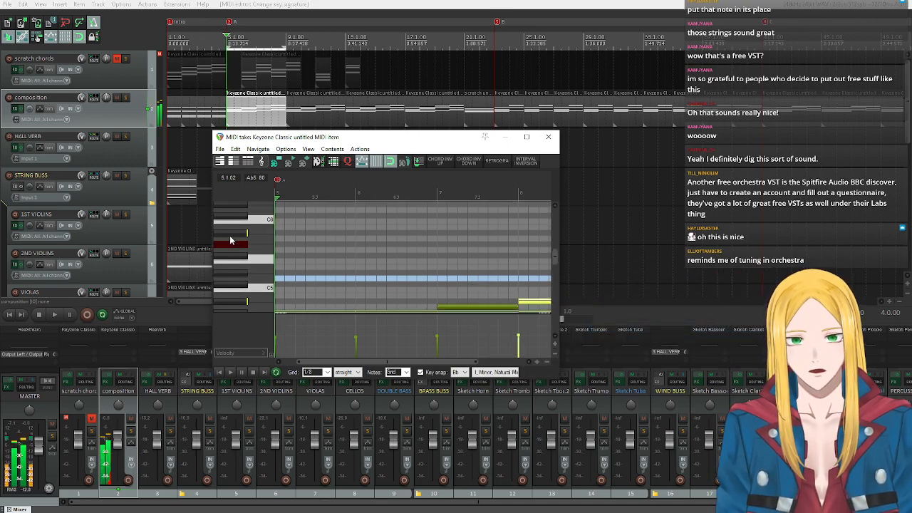
{"action": "left_click", "coordinate": [231, 235]}
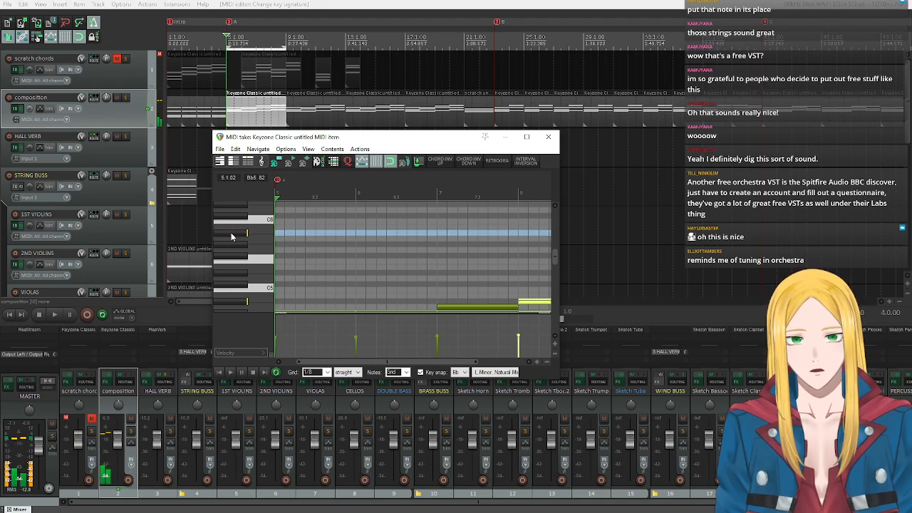
{"action": "scroll", "coordinate": [234, 243], "scroll_direction": "down", "scroll_amount": 2}
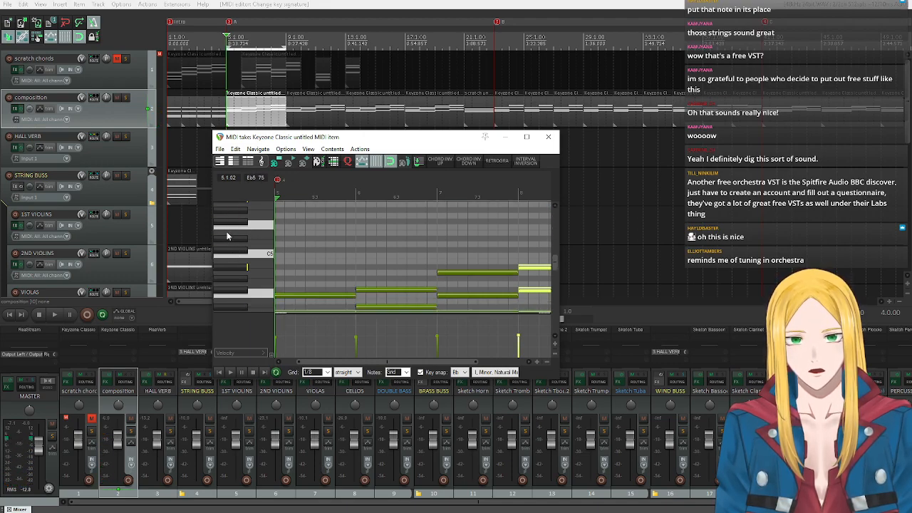
{"action": "left_click", "coordinate": [229, 243]}
{"action": "left_click", "coordinate": [239, 234]}
{"action": "left_click", "coordinate": [247, 229]}
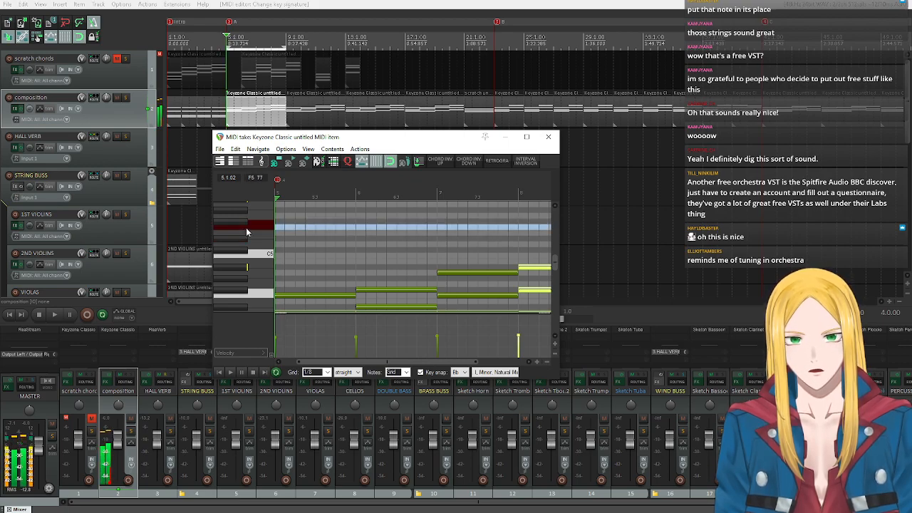
{"action": "left_click", "coordinate": [247, 229]}
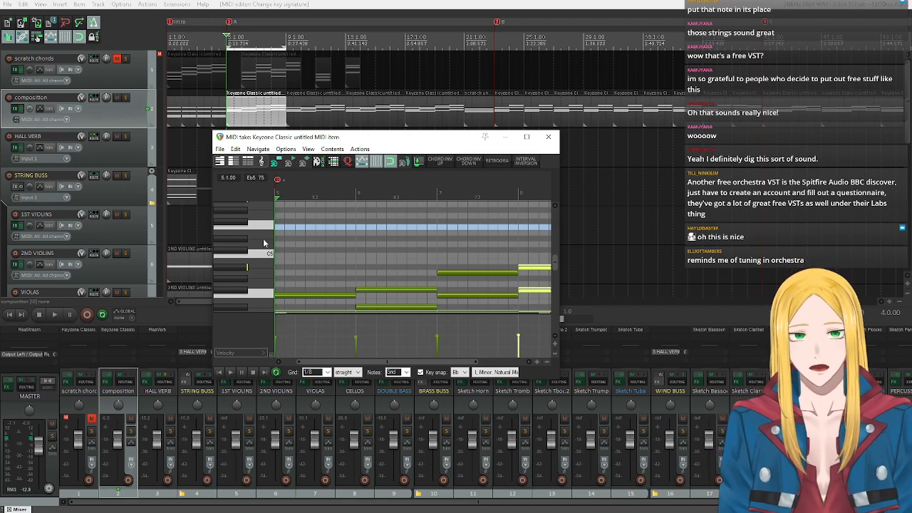
Play the opening chord of bar 5 twice to judge F5 as the melody's starting note.
{"action": "left_click", "coordinate": [230, 372]}
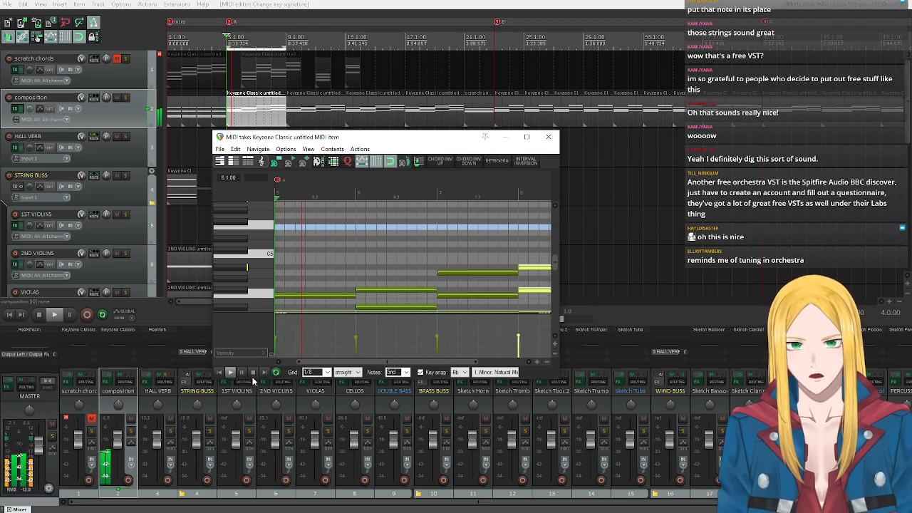
{"action": "left_click", "coordinate": [253, 374]}
{"action": "left_click", "coordinate": [230, 228]}
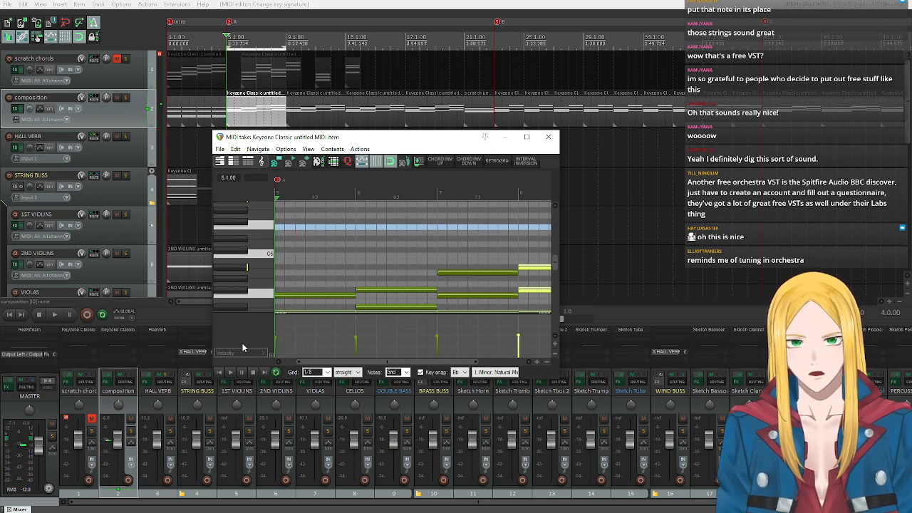
{"action": "left_click", "coordinate": [229, 374]}
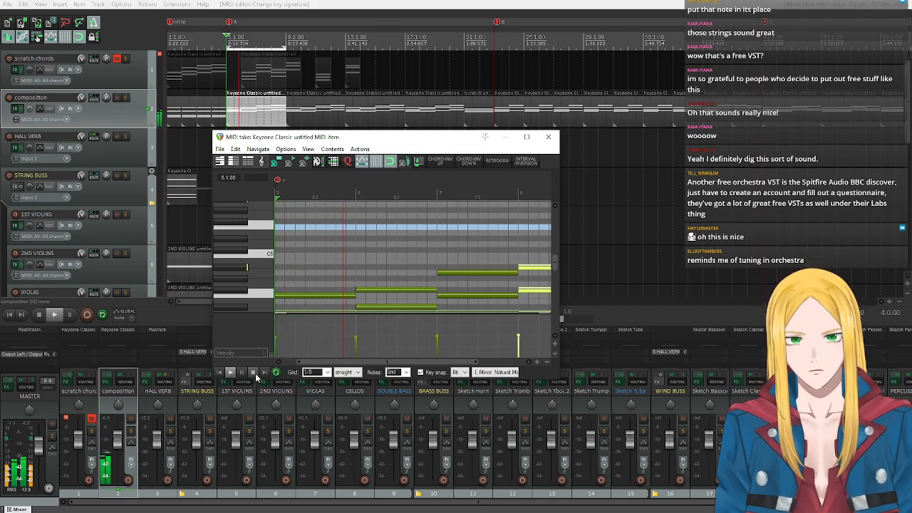
{"action": "left_click", "coordinate": [253, 372]}
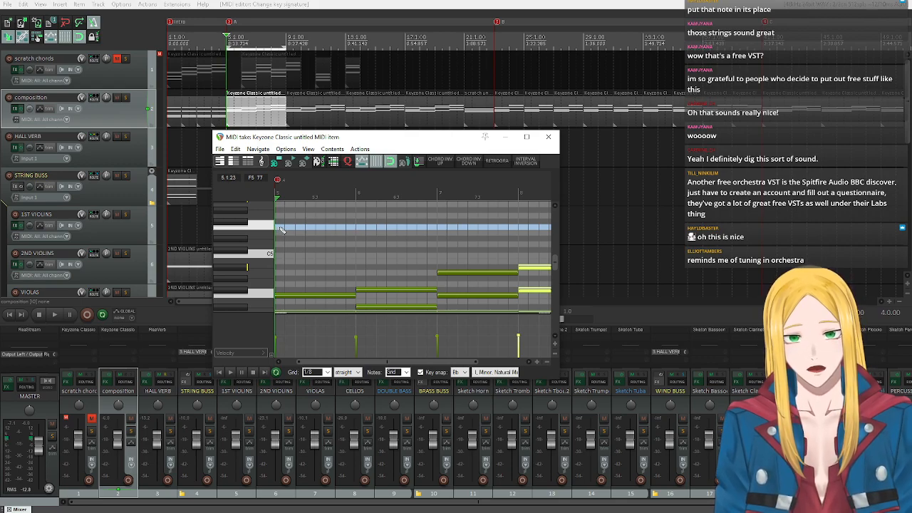
Draw an F5 melody note at the start of bar 5 and adjust its length to about five eighth notes.
{"action": "left_click_drag", "start_coordinate": [282, 229], "coordinate": [307, 231]}
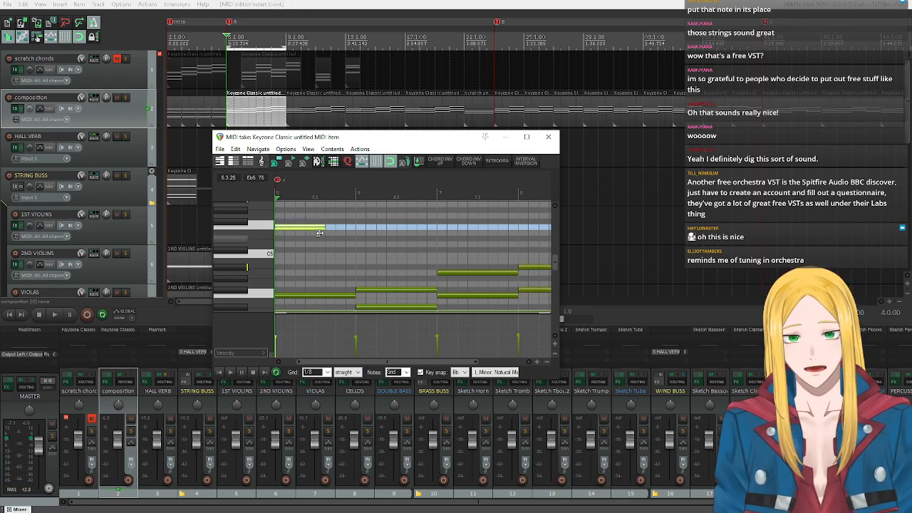
{"action": "left_click", "coordinate": [317, 233]}
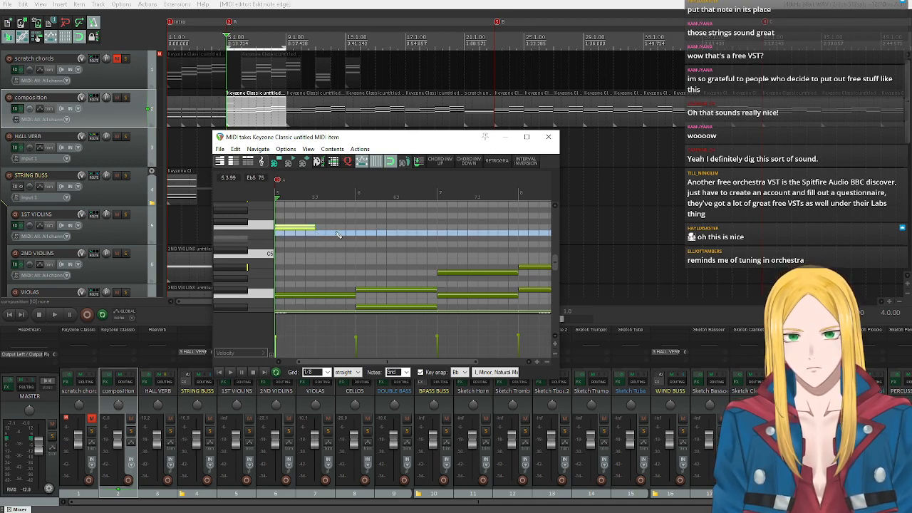
{"action": "left_click", "coordinate": [229, 373]}
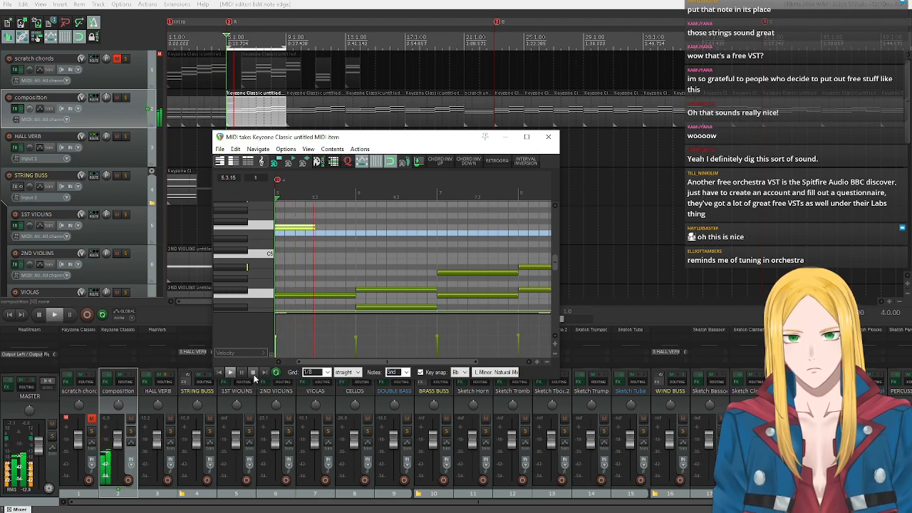
{"action": "left_click", "coordinate": [253, 373]}
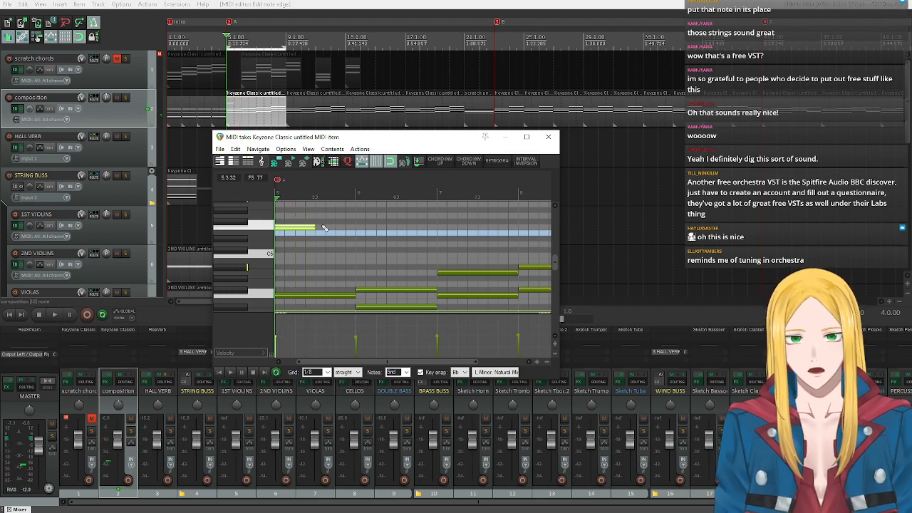
{"action": "left_click_drag", "start_coordinate": [313, 228], "coordinate": [325, 227]}
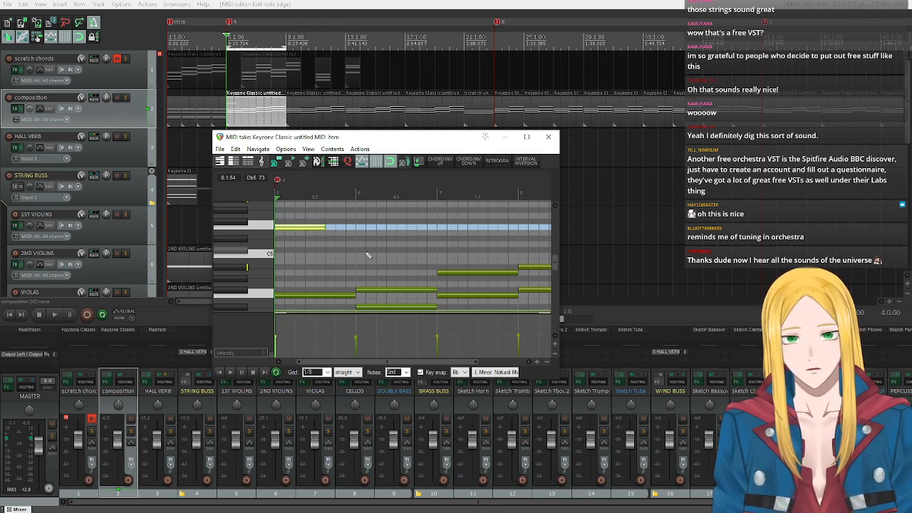
Audition Db5 against F5 and replay bar 5 with the new melody note.
{"action": "left_click", "coordinate": [233, 261]}
{"action": "left_click", "coordinate": [231, 253]}
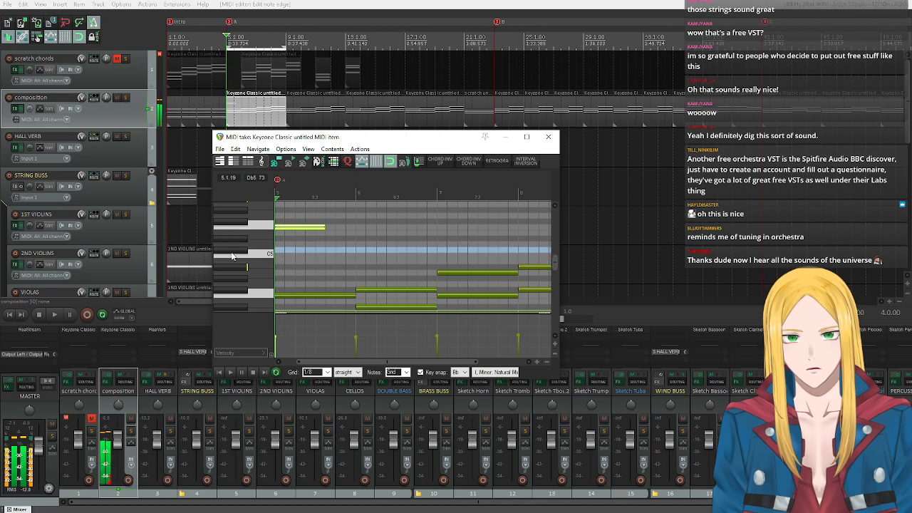
{"action": "left_click", "coordinate": [237, 226]}
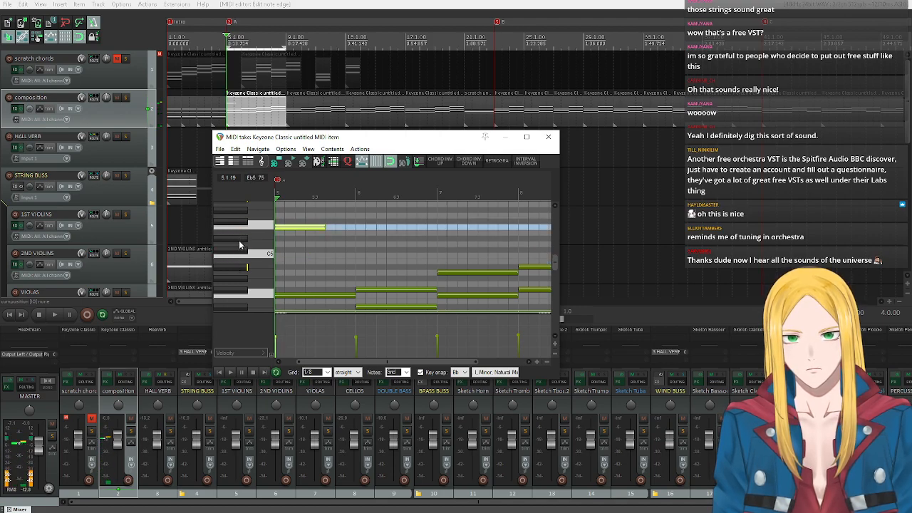
{"action": "left_click", "coordinate": [230, 253]}
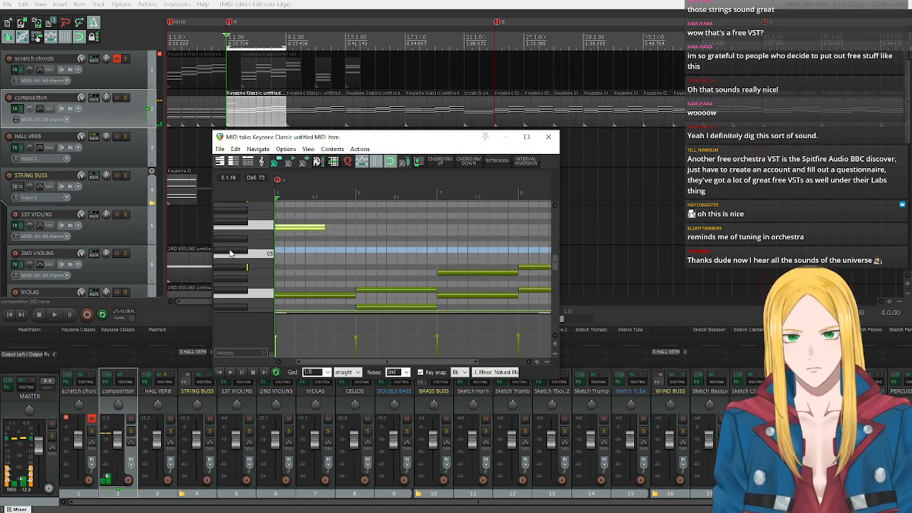
{"action": "left_click", "coordinate": [237, 227]}
{"action": "left_click", "coordinate": [225, 372]}
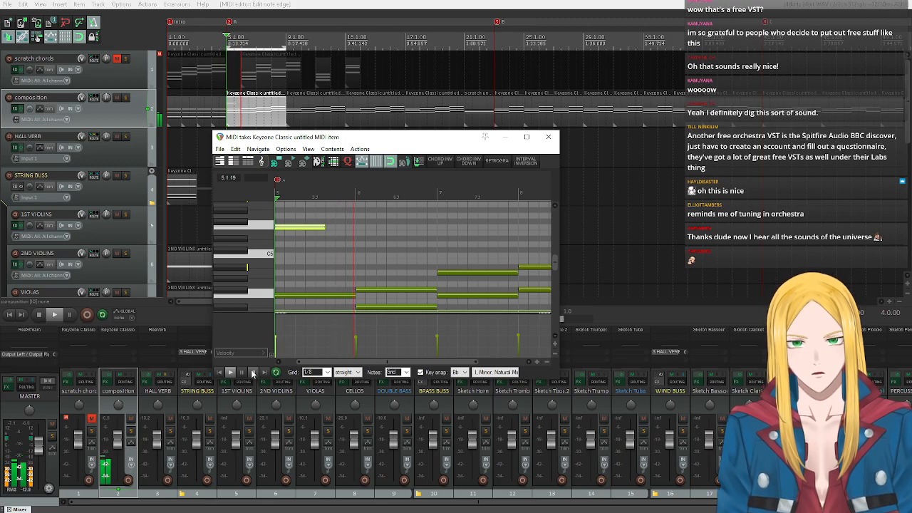
{"action": "left_click", "coordinate": [252, 373]}
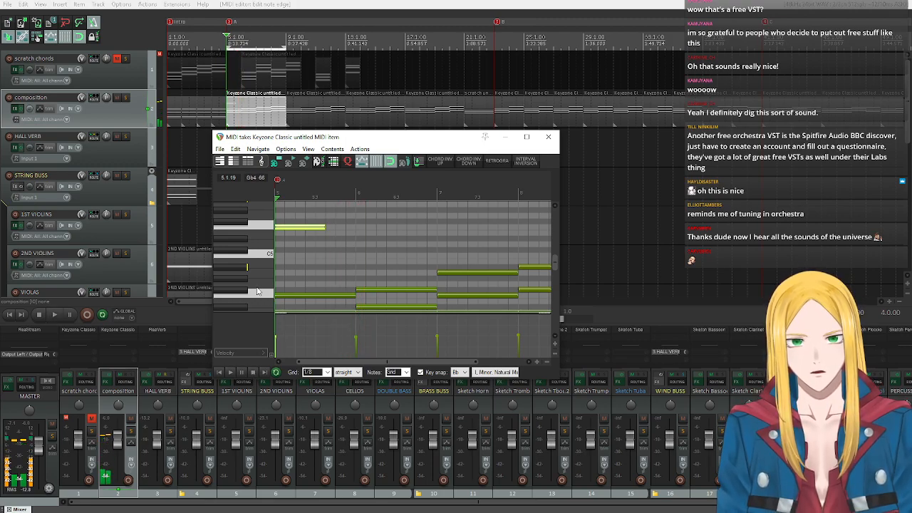
Audition Bb4, C5, Eb5 and F5 to choose the melody note that follows the F5.
{"action": "left_click", "coordinate": [229, 254]}
{"action": "left_click", "coordinate": [235, 267]}
{"action": "left_click", "coordinate": [232, 258]}
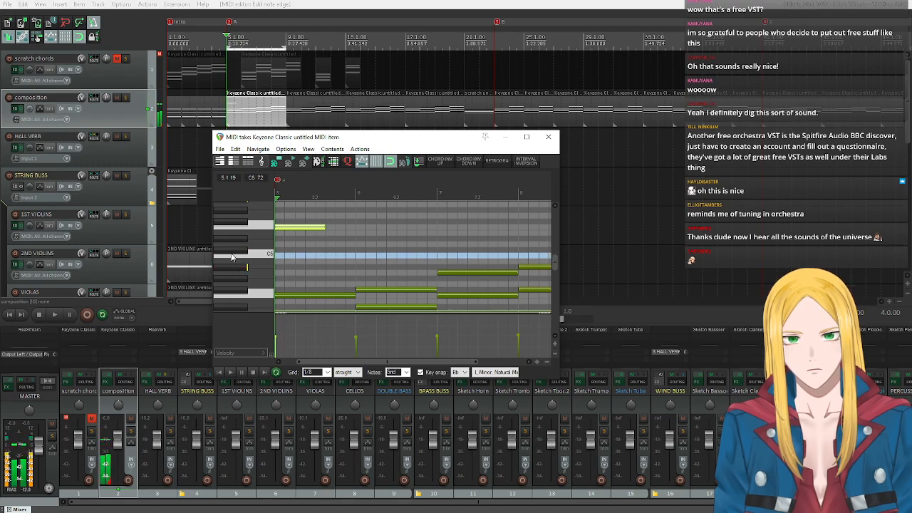
{"action": "left_click", "coordinate": [233, 268]}
{"action": "left_click", "coordinate": [230, 257]}
{"action": "left_click", "coordinate": [231, 268]}
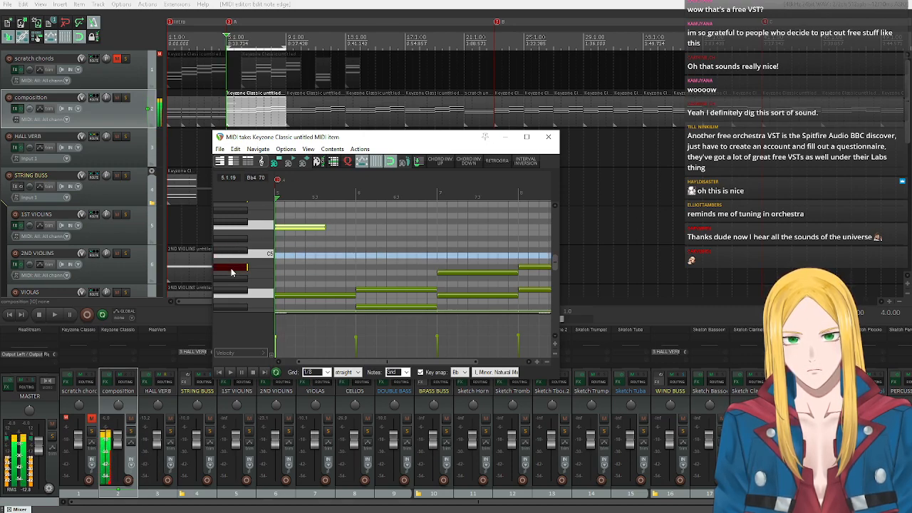
{"action": "left_click", "coordinate": [234, 242]}
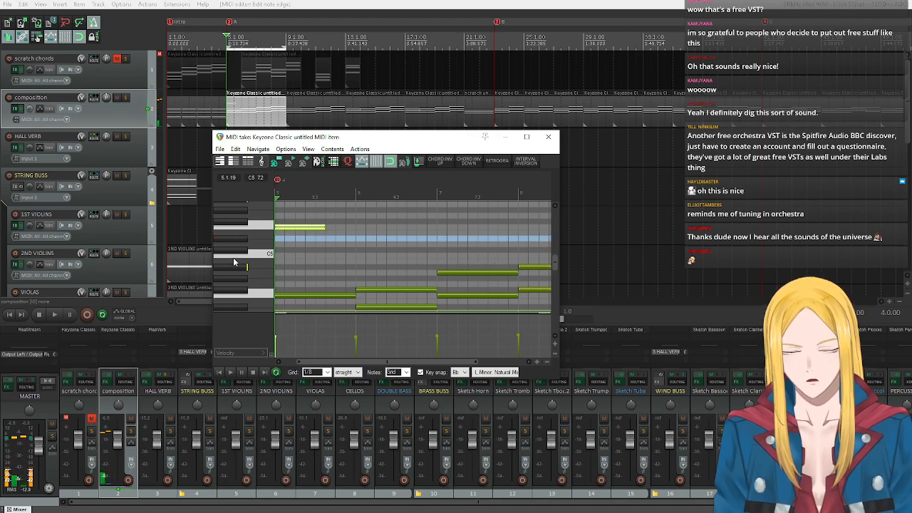
{"action": "left_click", "coordinate": [232, 243]}
{"action": "left_click", "coordinate": [236, 271]}
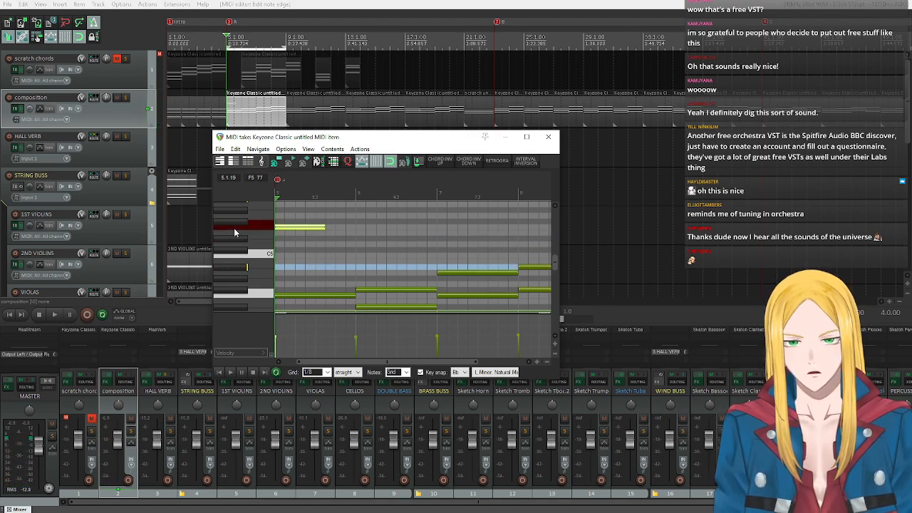
{"action": "left_click", "coordinate": [235, 229]}
{"action": "left_click", "coordinate": [230, 270]}
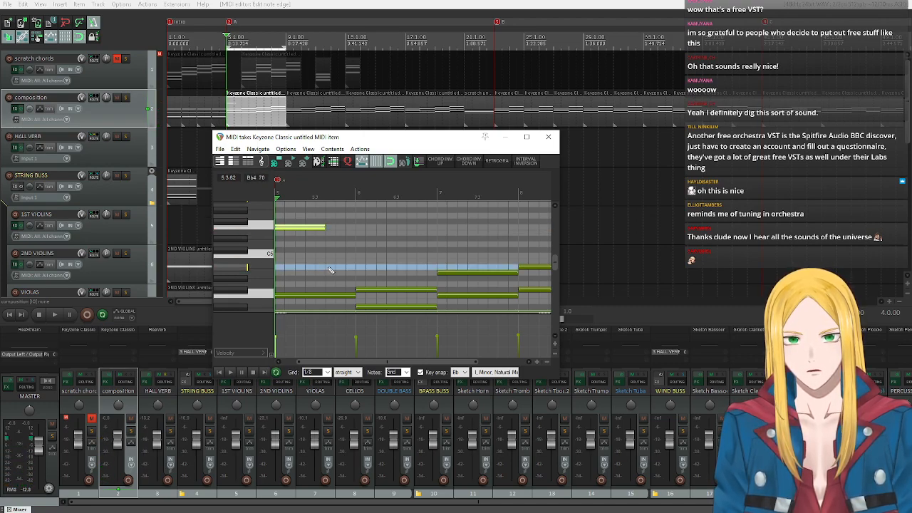
Add a Bb4 eighth note right after the F5 in bar 5 and raise the velocity of both melody notes together.
{"action": "left_click", "coordinate": [330, 268]}
{"action": "left_click_drag", "start_coordinate": [332, 267], "coordinate": [332, 273]}
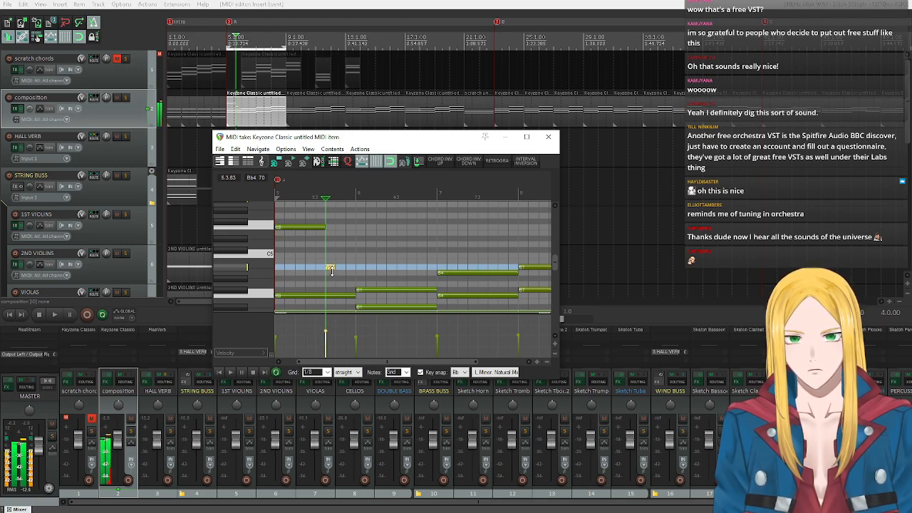
{"action": "left_click_drag", "start_coordinate": [296, 216], "coordinate": [345, 209]}
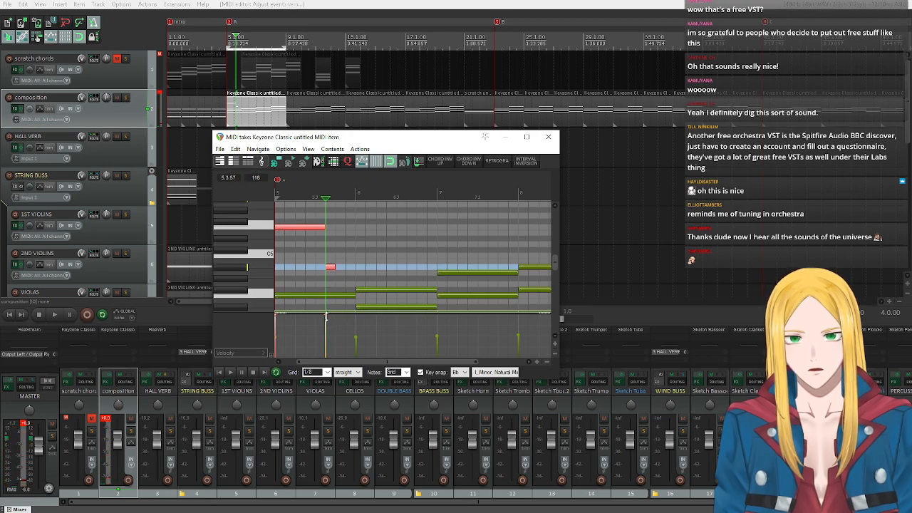
{"action": "left_click_drag", "start_coordinate": [325, 314], "coordinate": [326, 324]}
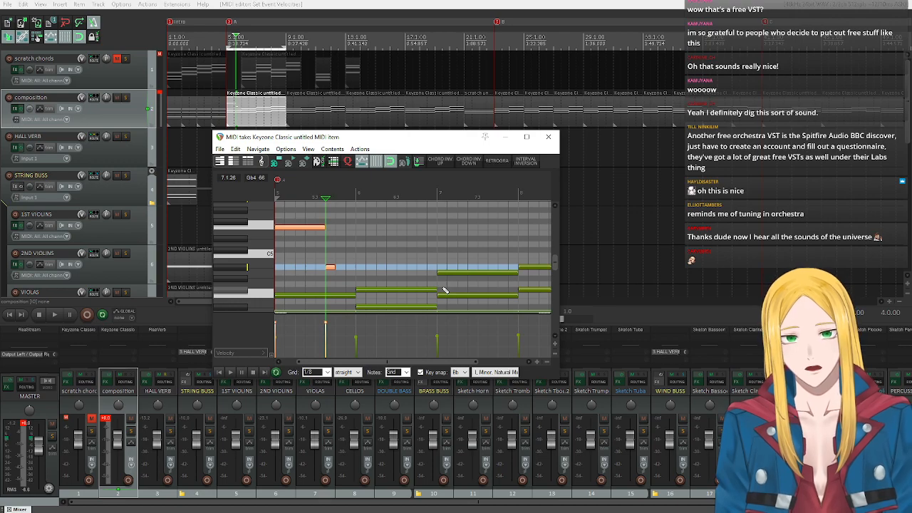
Audition pitches against Bb4, add an Eb5 eighth note right after it with adjusted velocity, and replay the phrase from bar 5.
{"action": "left_click", "coordinate": [242, 269]}
{"action": "left_click", "coordinate": [230, 239]}
{"action": "left_click", "coordinate": [234, 267]}
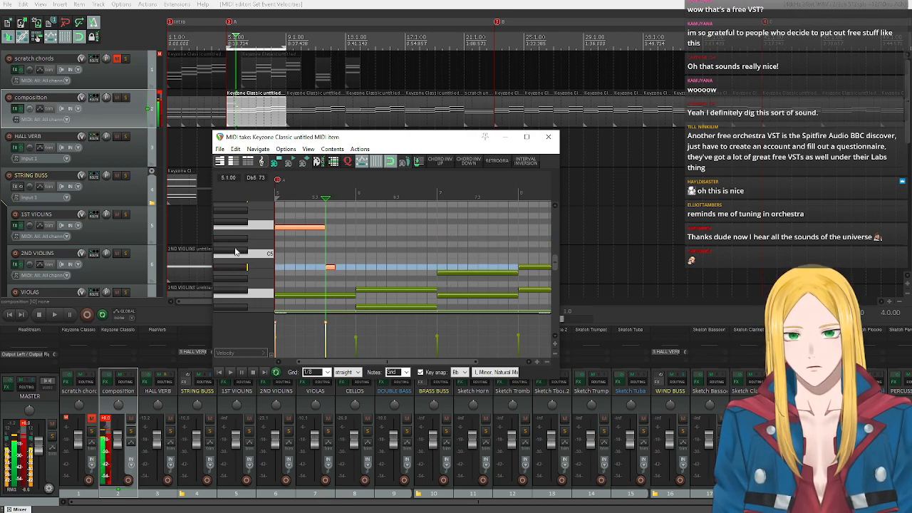
{"action": "left_click", "coordinate": [238, 240]}
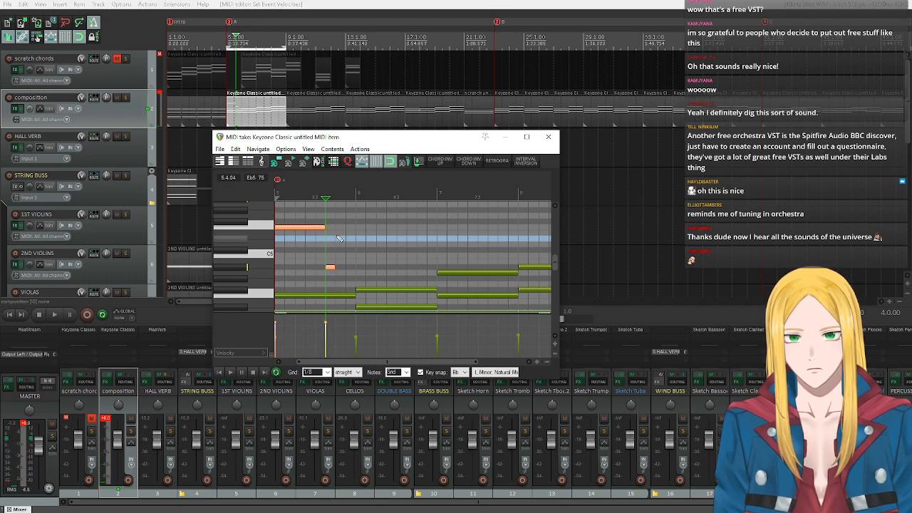
{"action": "left_click", "coordinate": [338, 237]}
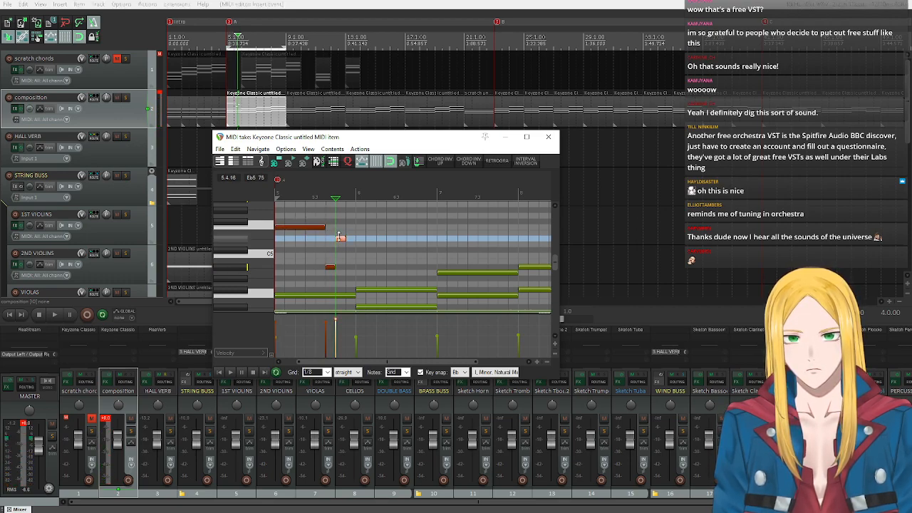
{"action": "left_click_drag", "start_coordinate": [342, 238], "coordinate": [348, 244]}
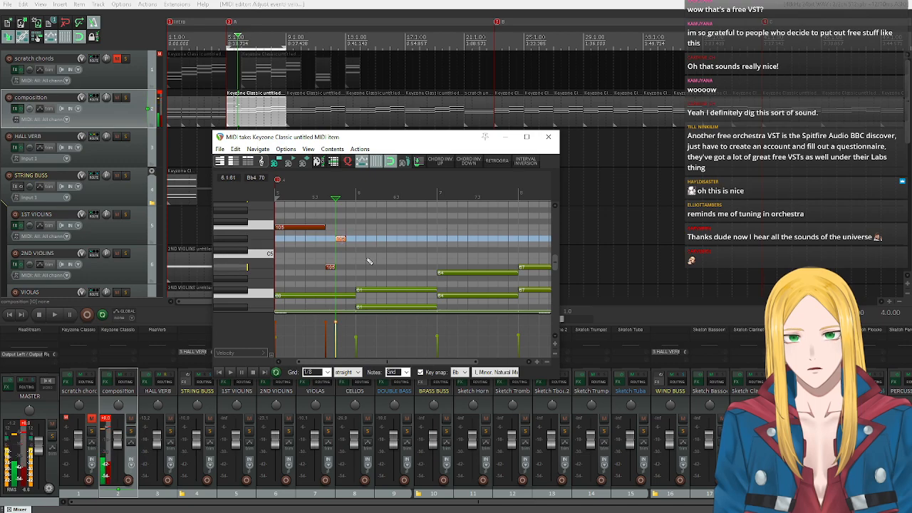
{"action": "left_click", "coordinate": [221, 372]}
{"action": "left_click", "coordinate": [230, 373]}
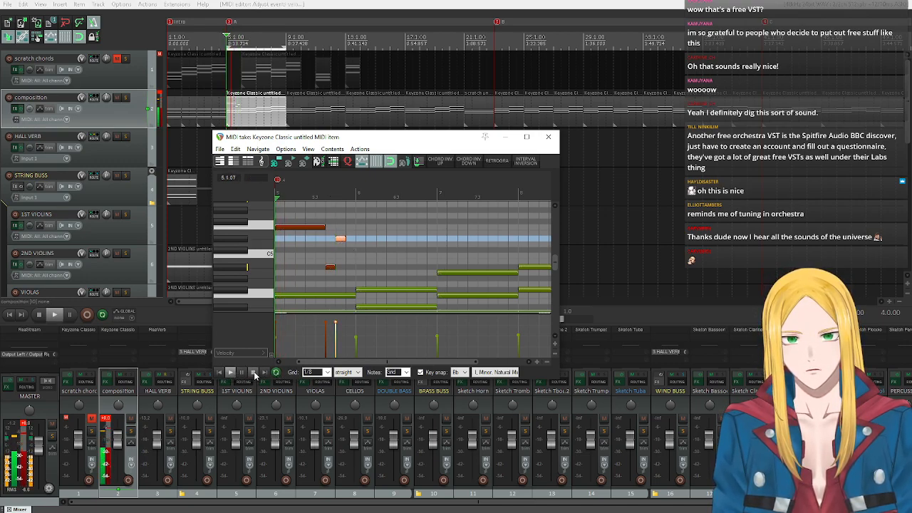
{"action": "left_click", "coordinate": [253, 372]}
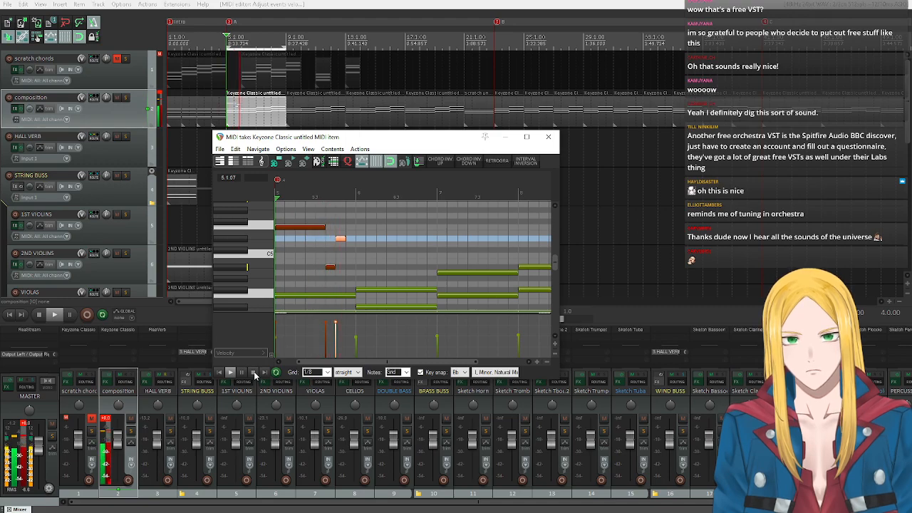
Lower the Eb5 note to C5 and shift it to the last eighth of bar 5, replaying the phrase after each change.
{"action": "mouse_move", "coordinate": [341, 240]}
{"action": "left_mouse_down"}
{"action": "mouse_move", "coordinate": [340, 265]}
{"action": "mouse_move", "coordinate": [341, 255]}
{"action": "left_mouse_up"}
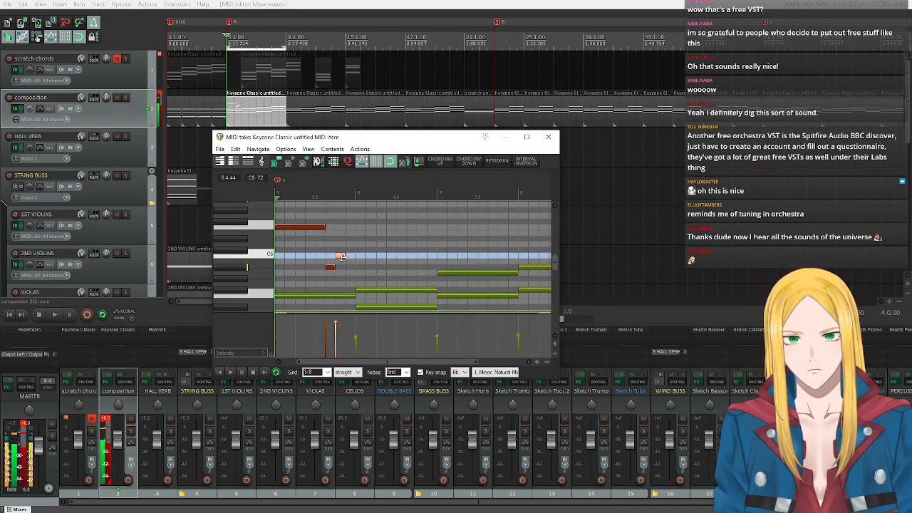
{"action": "left_click", "coordinate": [229, 372]}
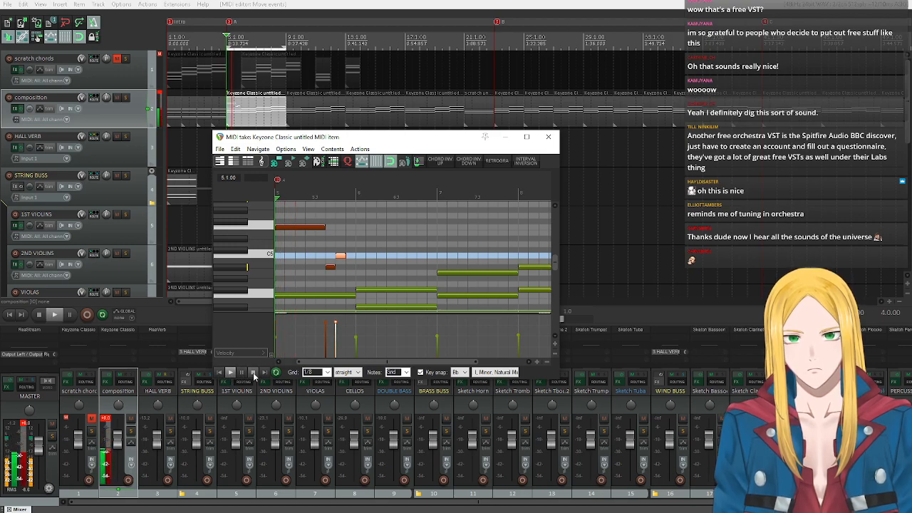
{"action": "left_click", "coordinate": [253, 373]}
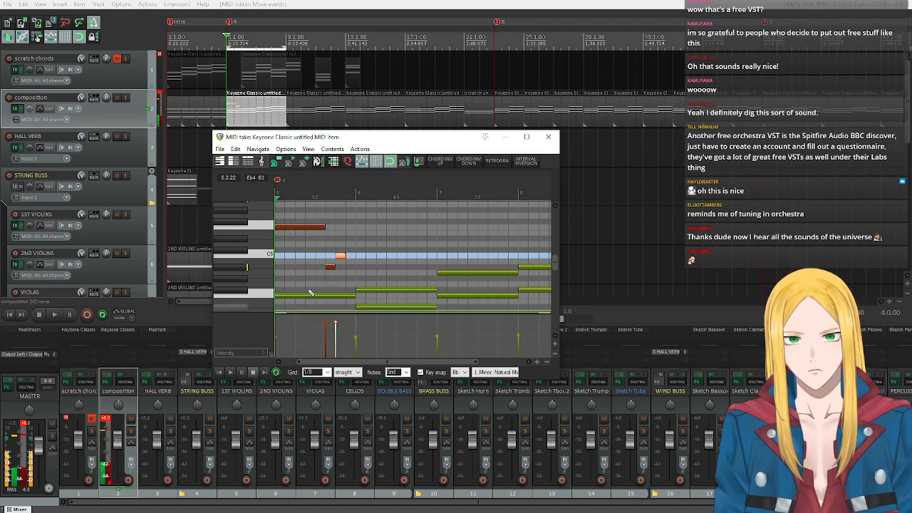
{"action": "left_click_drag", "start_coordinate": [339, 256], "coordinate": [350, 256]}
{"action": "left_click", "coordinate": [230, 373]}
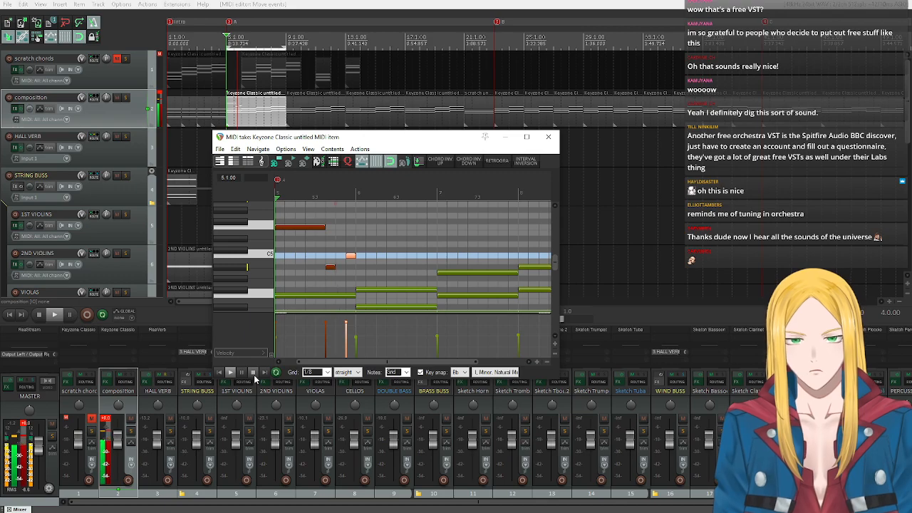
{"action": "left_click", "coordinate": [252, 373]}
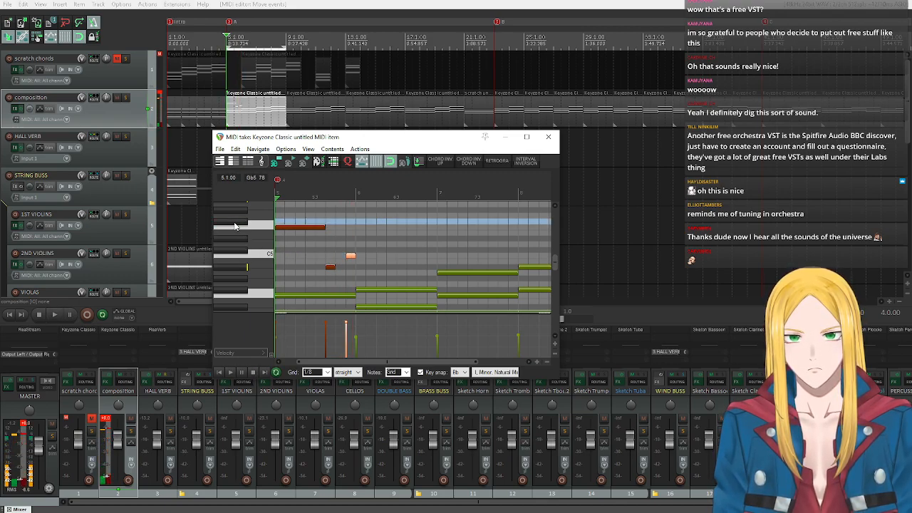
Draw a Gb5 melody note spanning all of bar 6 and replay the phrase from bar 5.
{"action": "left_click_drag", "start_coordinate": [361, 223], "coordinate": [411, 224]}
{"action": "left_click", "coordinate": [230, 371]}
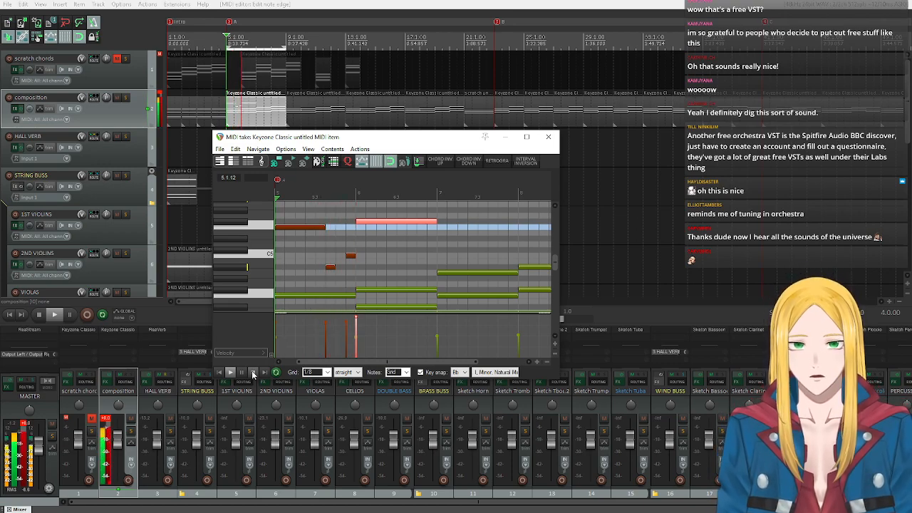
{"action": "left_click", "coordinate": [252, 372]}
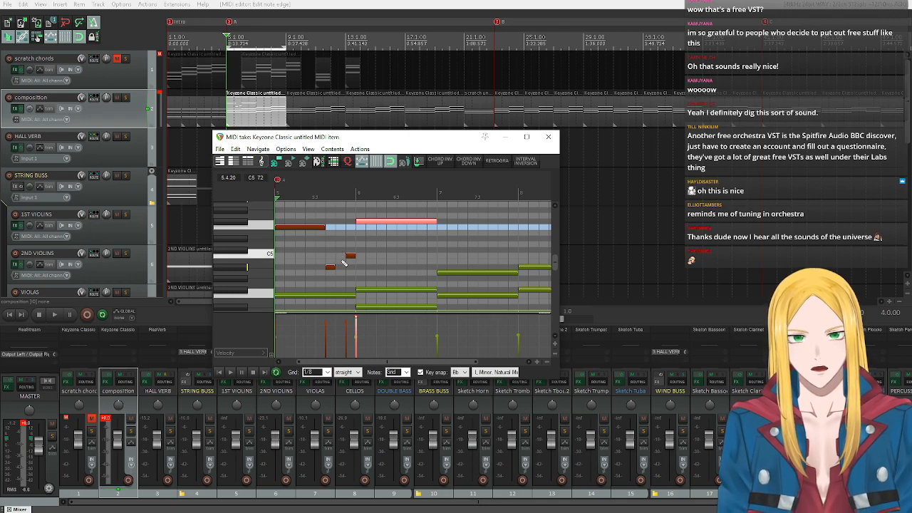
Audition C5 and Db5, insert a Db5 eighth note between the Bb4 and C5 in bar 5, and replay the melody.
{"action": "left_click", "coordinate": [248, 260]}
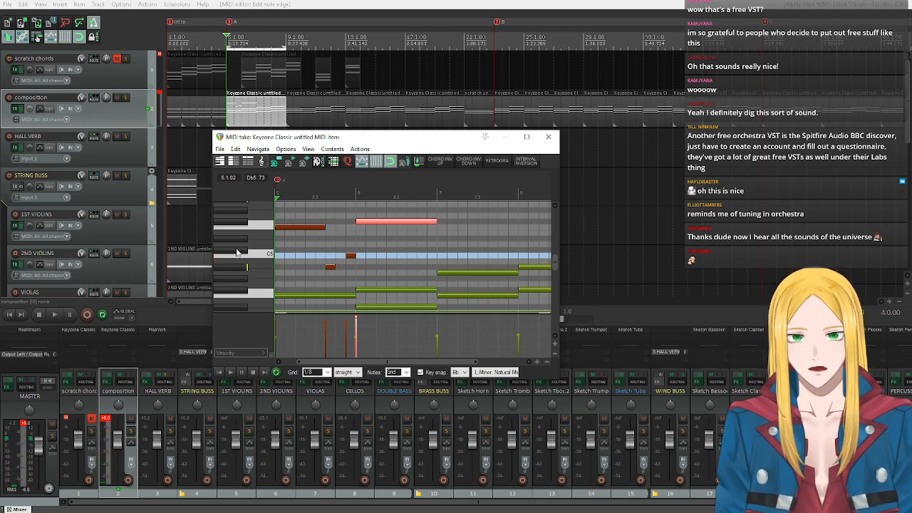
{"action": "left_click", "coordinate": [237, 253]}
{"action": "left_click", "coordinate": [340, 250]}
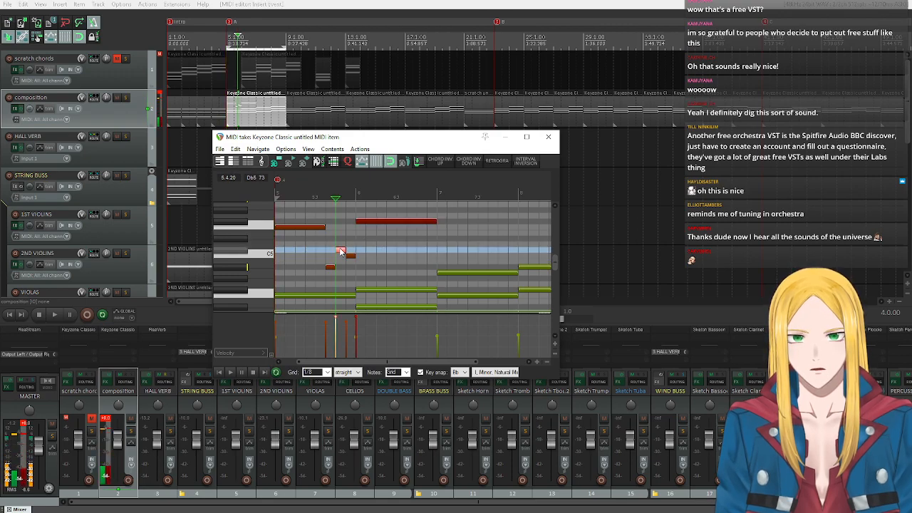
{"action": "left_click", "coordinate": [223, 373]}
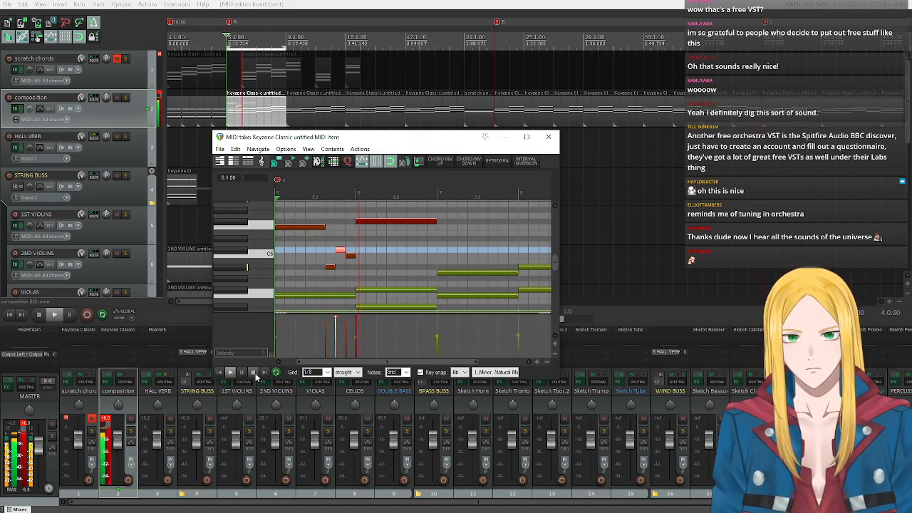
{"action": "left_click", "coordinate": [253, 373]}
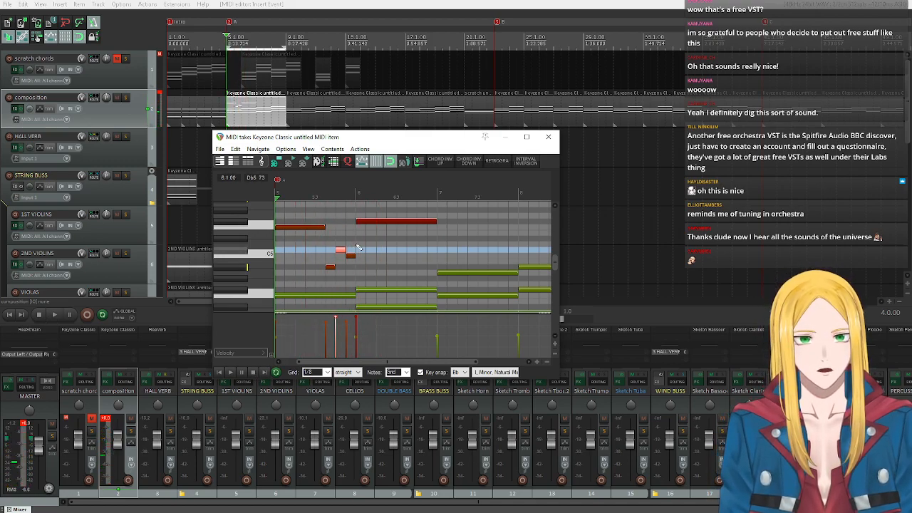
Lower the last eighth note of bar 5 from C5 to Bb4 and replay the phrase.
{"action": "left_click", "coordinate": [351, 255]}
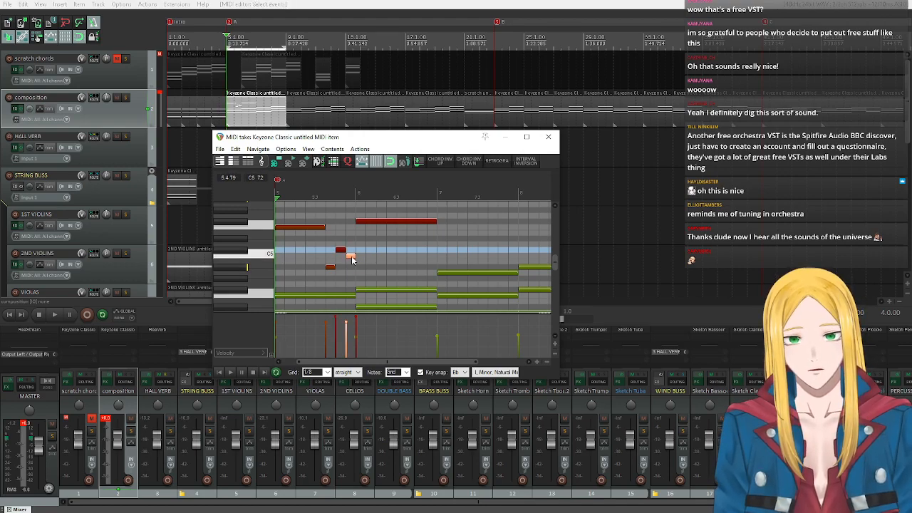
{"action": "left_click_drag", "start_coordinate": [351, 258], "coordinate": [351, 272]}
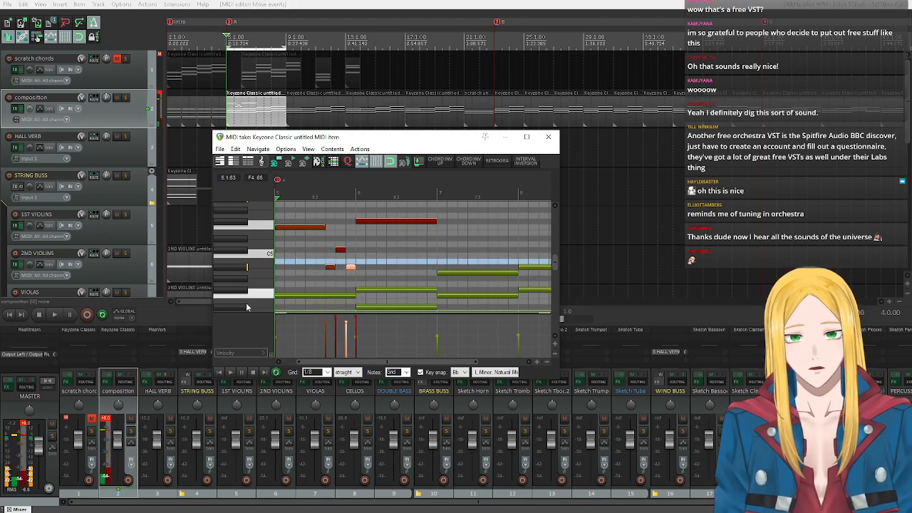
{"action": "left_click", "coordinate": [230, 373]}
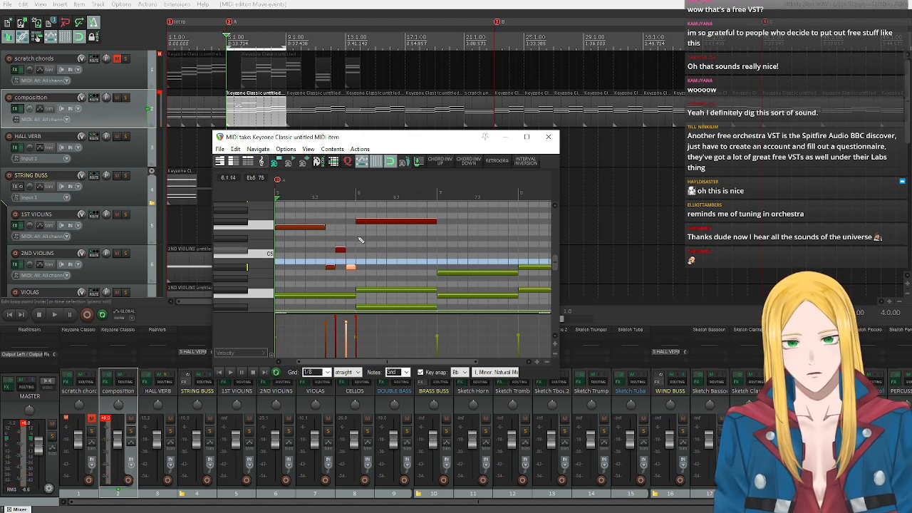
Lower the velocity of the Db5 and Gb5 notes to match the other melody notes and replay from bar 5.
{"action": "left_click_drag", "start_coordinate": [339, 213], "coordinate": [402, 250]}
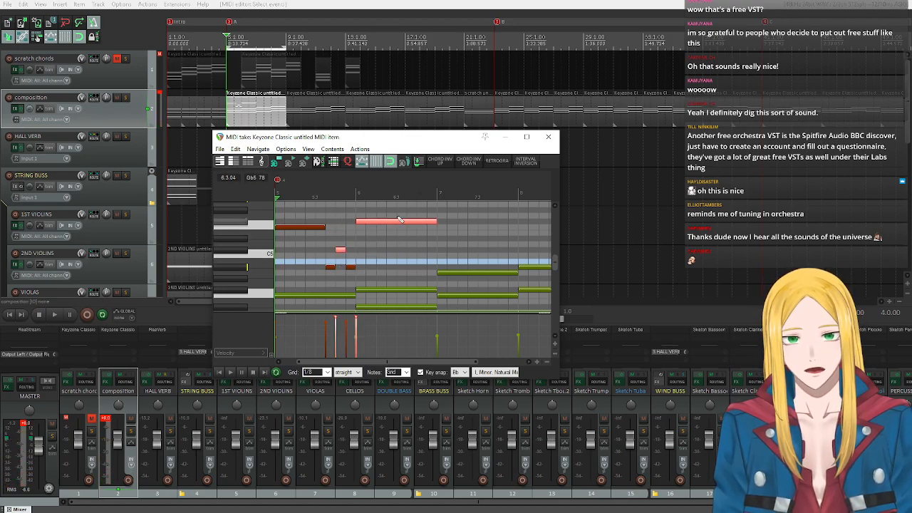
{"action": "left_click", "coordinate": [405, 224]}
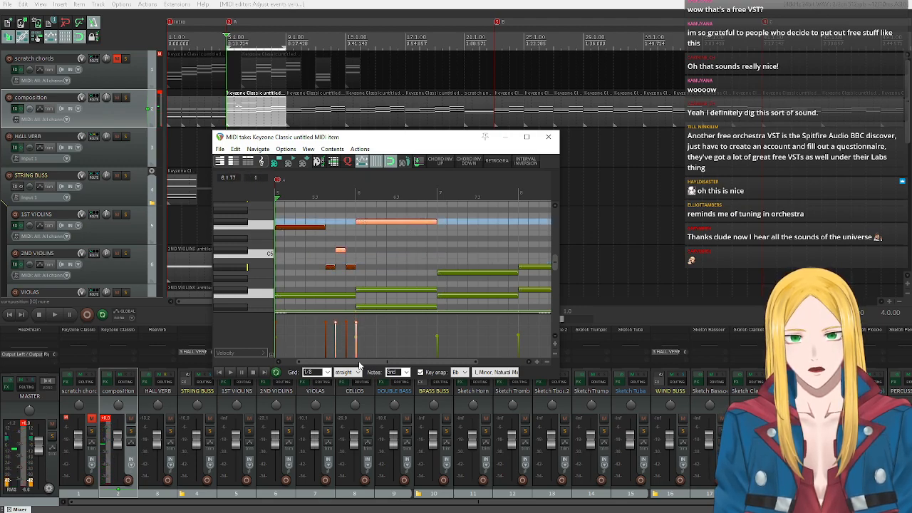
{"action": "left_click", "coordinate": [229, 372]}
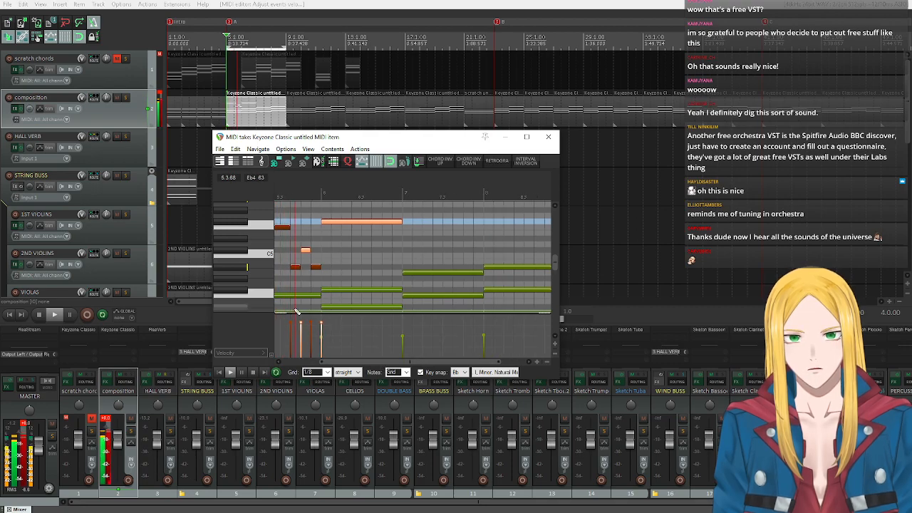
{"action": "left_click", "coordinate": [253, 372]}
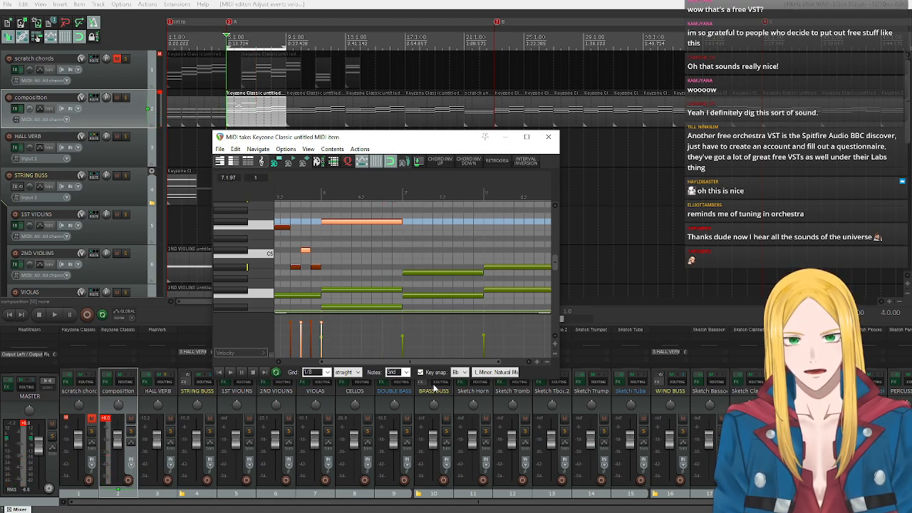
Set the MIDI editor grid to 1/16 and replay the melody through bar 6 to find where to divide the Gb5.
{"action": "left_click", "coordinate": [328, 373]}
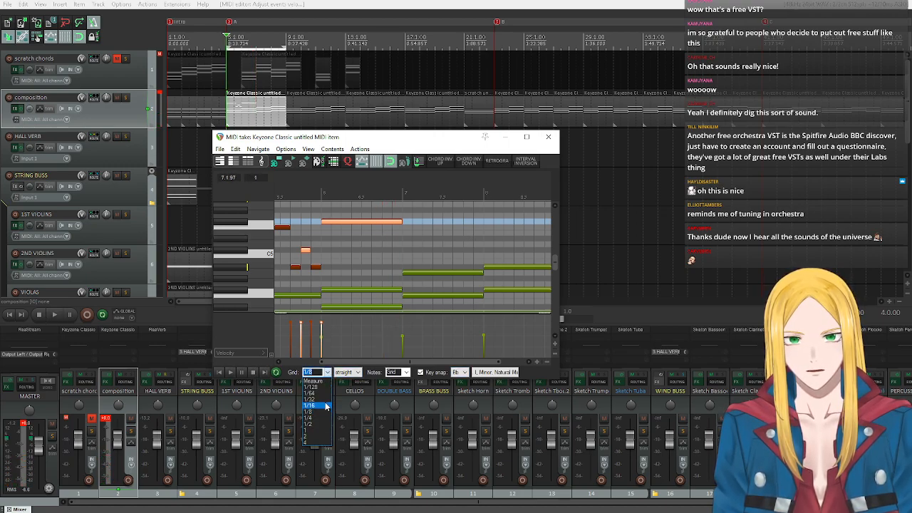
{"action": "left_click", "coordinate": [326, 405]}
{"action": "scroll", "coordinate": [375, 268], "scroll_direction": "up", "scroll_amount": 2}
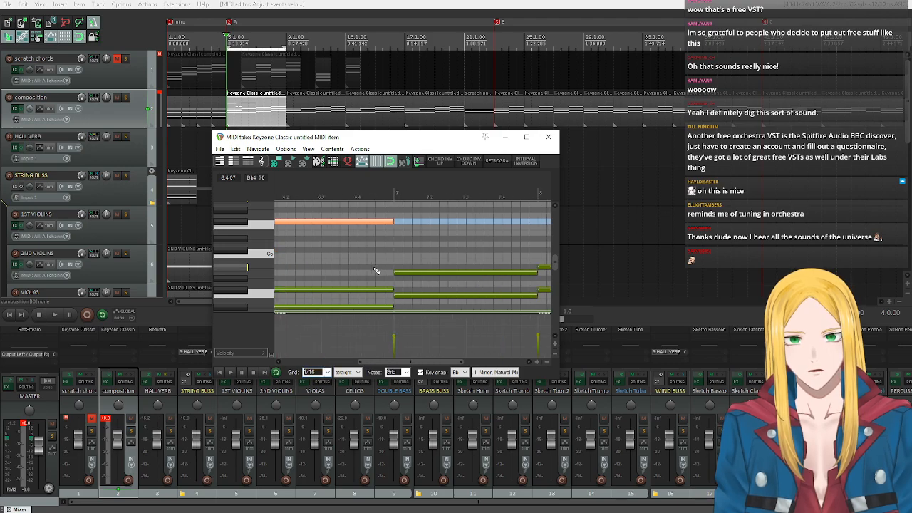
{"action": "left_click_drag", "start_coordinate": [410, 363], "coordinate": [369, 363]}
{"action": "left_click", "coordinate": [230, 372]}
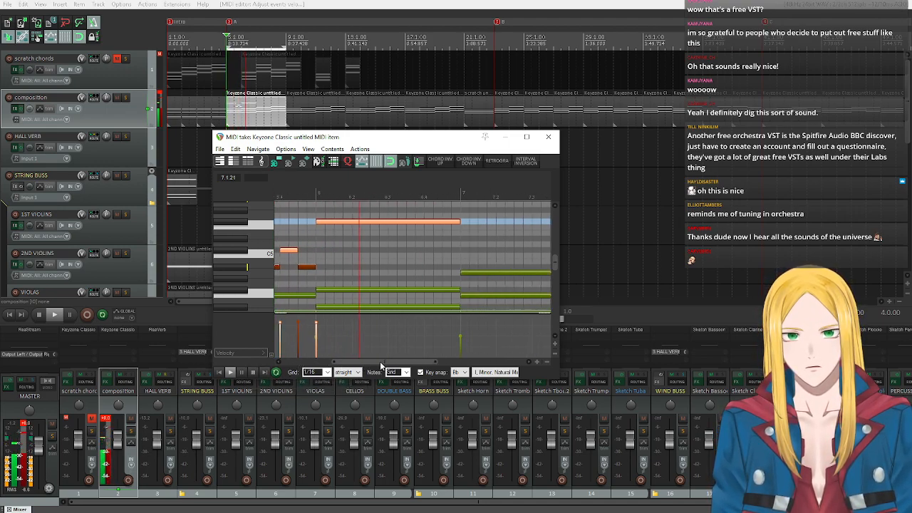
{"action": "key", "text": "space"}
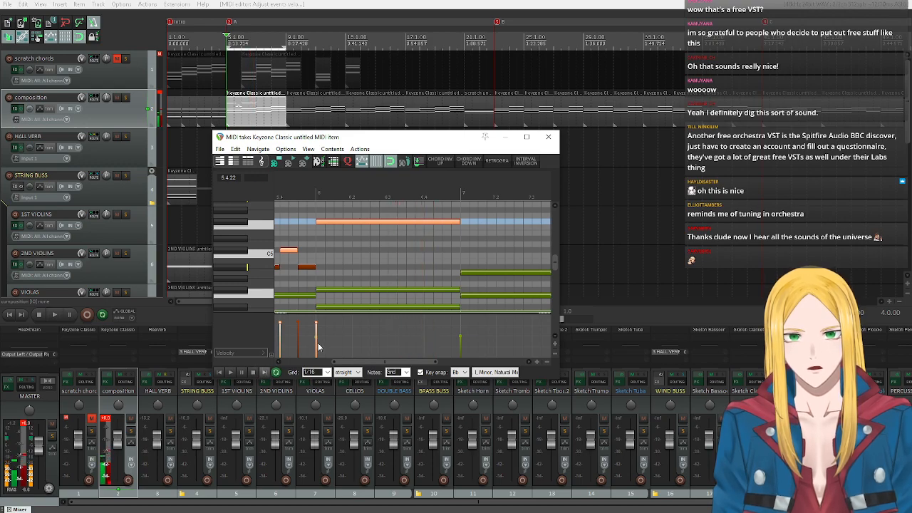
Split the Gb5 note one sixteenth before beat 4 and again on beat 4 of bar 6, and play back from bar 6.
{"action": "left_click", "coordinate": [416, 198]}
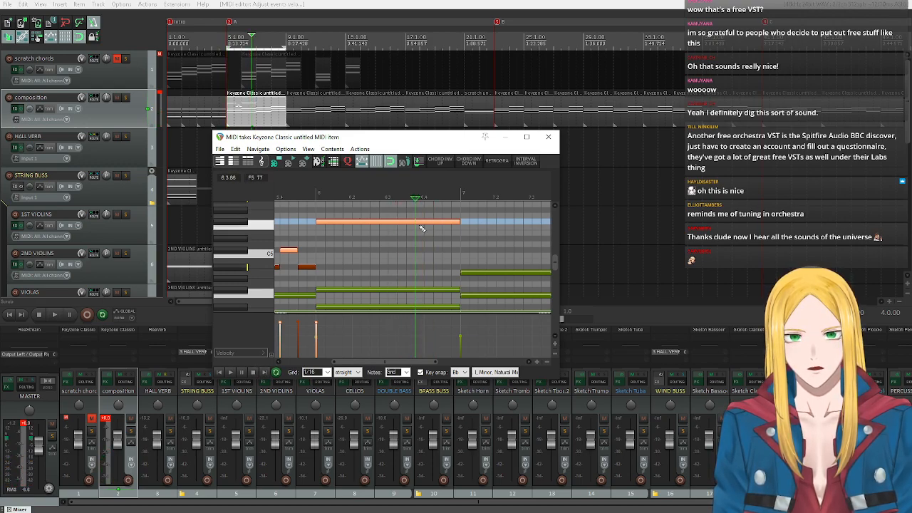
{"action": "left_click", "coordinate": [416, 222]}
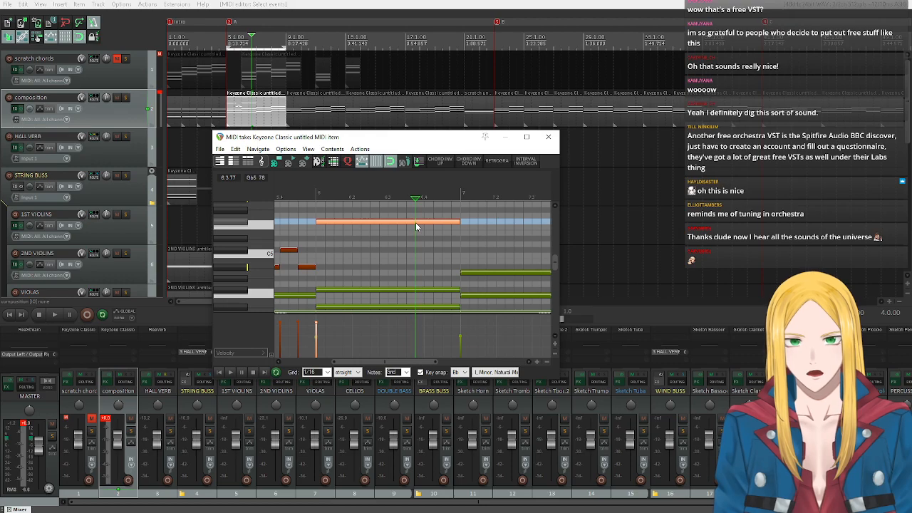
{"action": "key", "text": "s"}
{"action": "left_click", "coordinate": [425, 198]}
{"action": "scroll", "coordinate": [424, 198], "scroll_direction": "down", "scroll_amount": 2}
{"action": "left_click", "coordinate": [337, 197]}
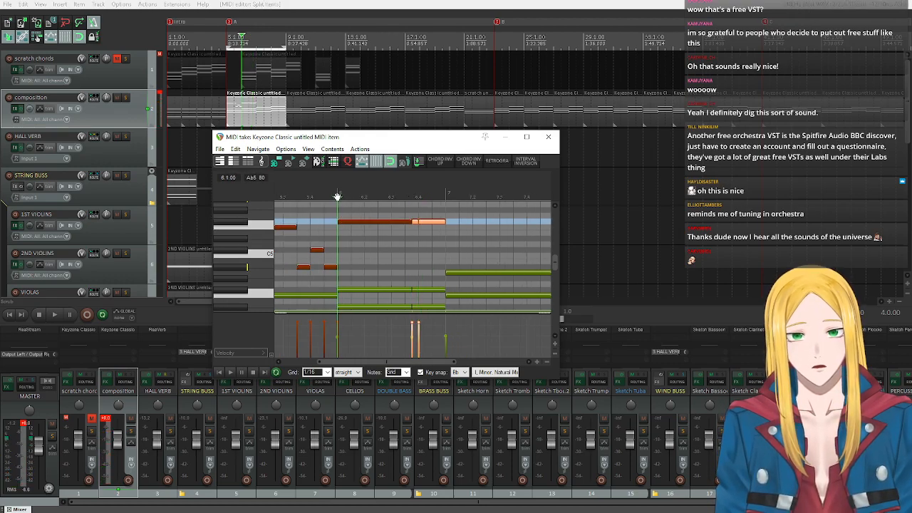
{"action": "left_click", "coordinate": [231, 372]}
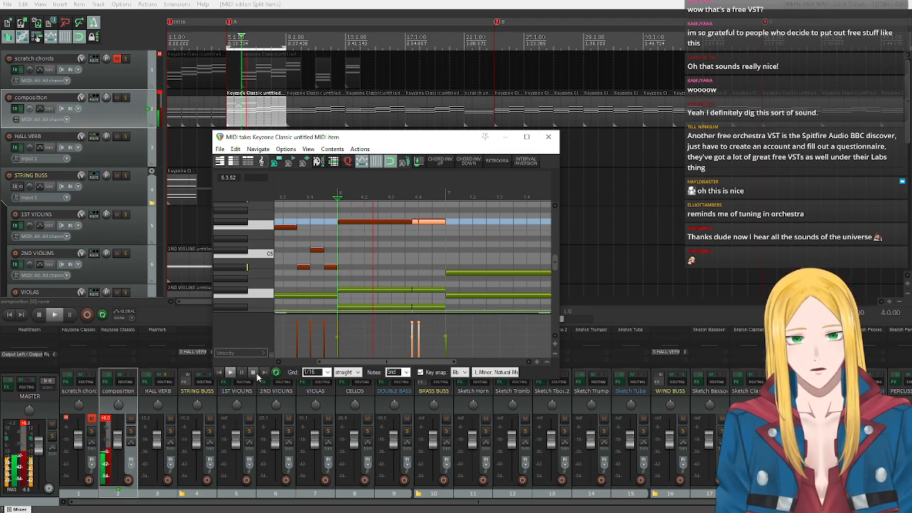
Stop playback and undo the Gb5 split on beat 4 of bar 6.
{"action": "left_click", "coordinate": [255, 372]}
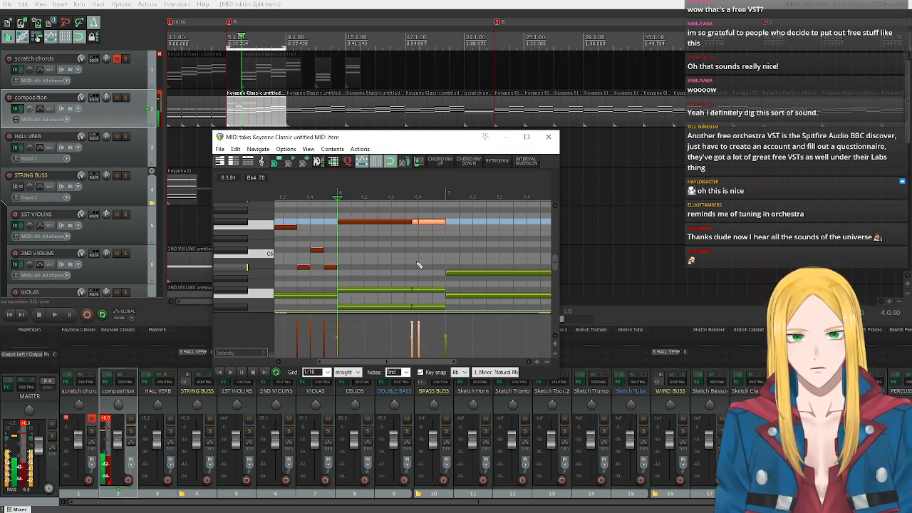
{"action": "key", "text": "ctrl+z"}
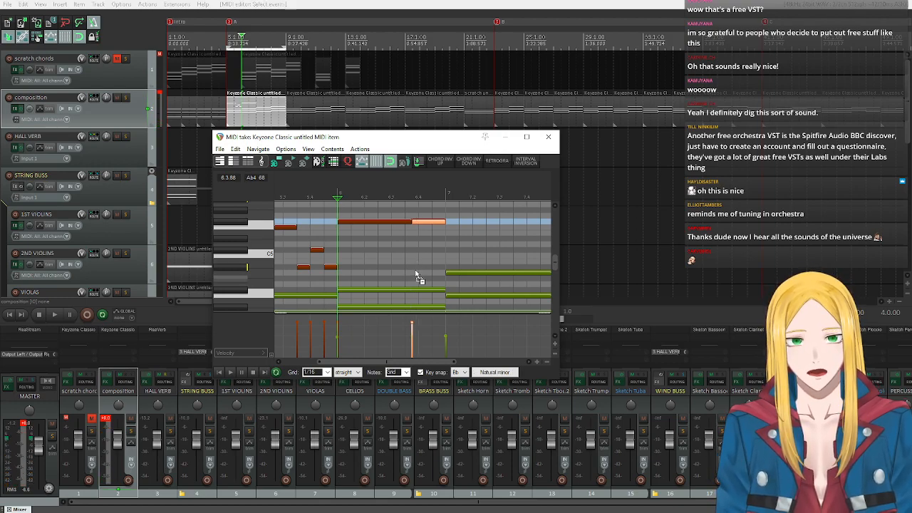
{"action": "key", "text": "ctrl+z"}
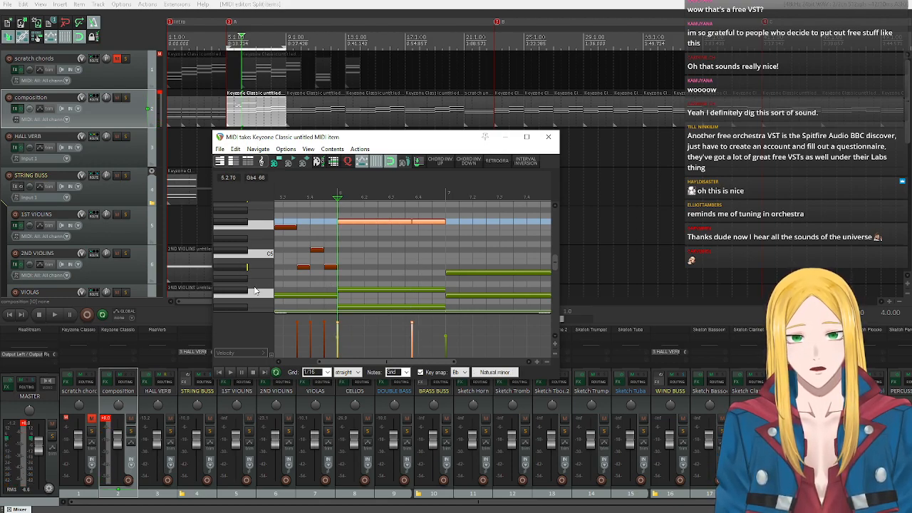
Split the long Gb5 note an eighth before beat 4 of bar 6 and replay from bar 6.
{"action": "scroll", "coordinate": [260, 288], "scroll_direction": "down", "scroll_amount": 3}
{"action": "scroll", "coordinate": [342, 263], "scroll_direction": "up", "scroll_amount": 4}
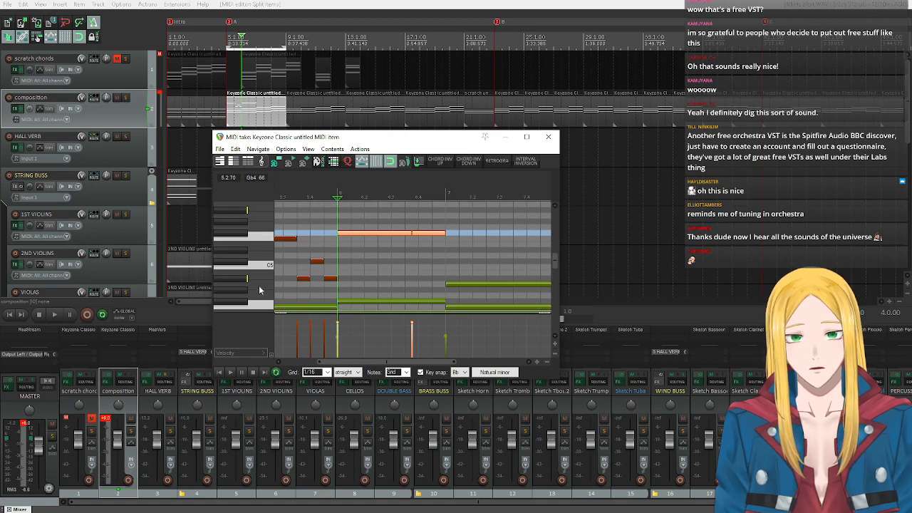
{"action": "left_click", "coordinate": [407, 234]}
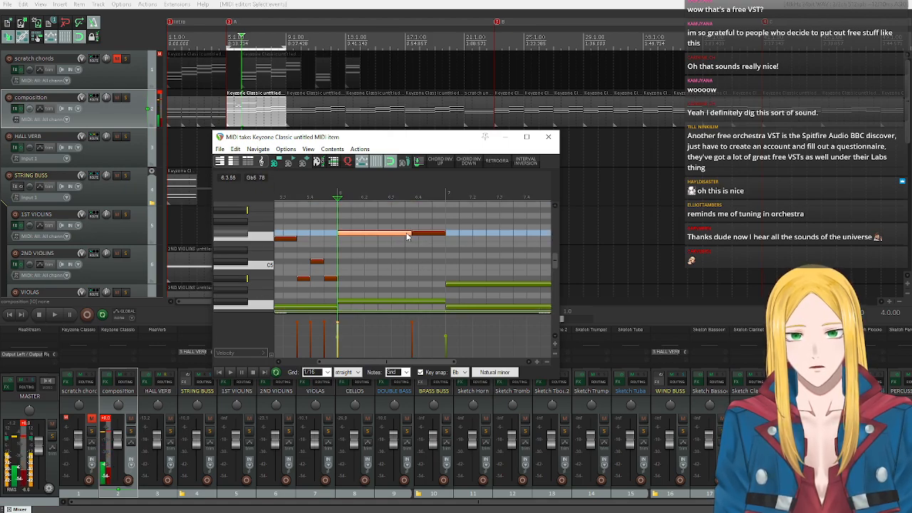
{"action": "left_click", "coordinate": [404, 197]}
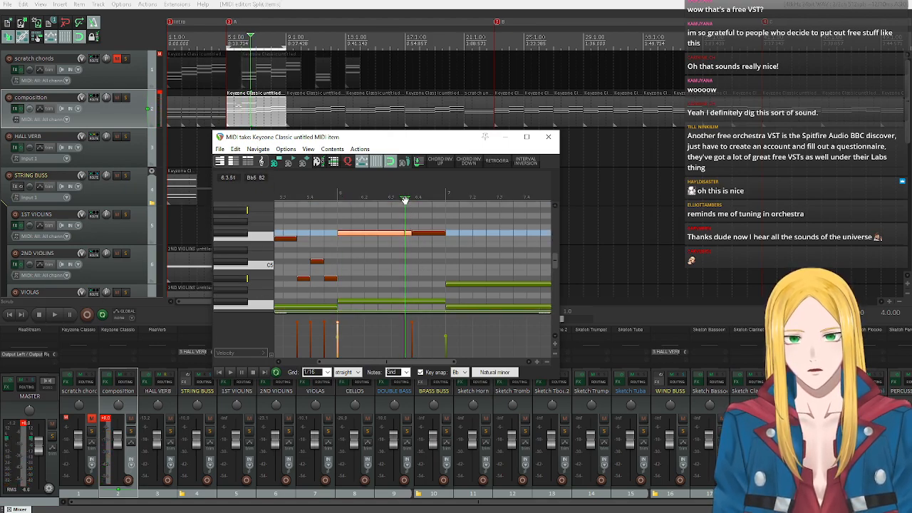
{"action": "left_click", "coordinate": [349, 229]}
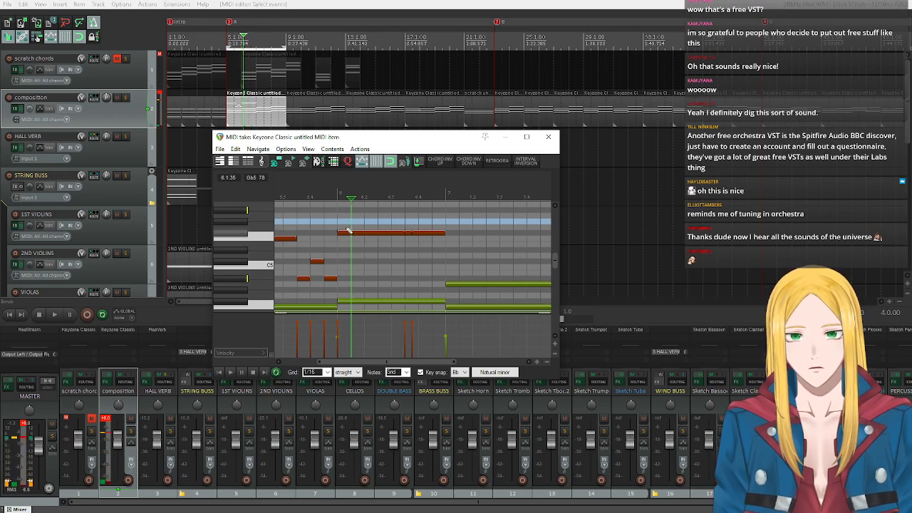
{"action": "left_click", "coordinate": [339, 217]}
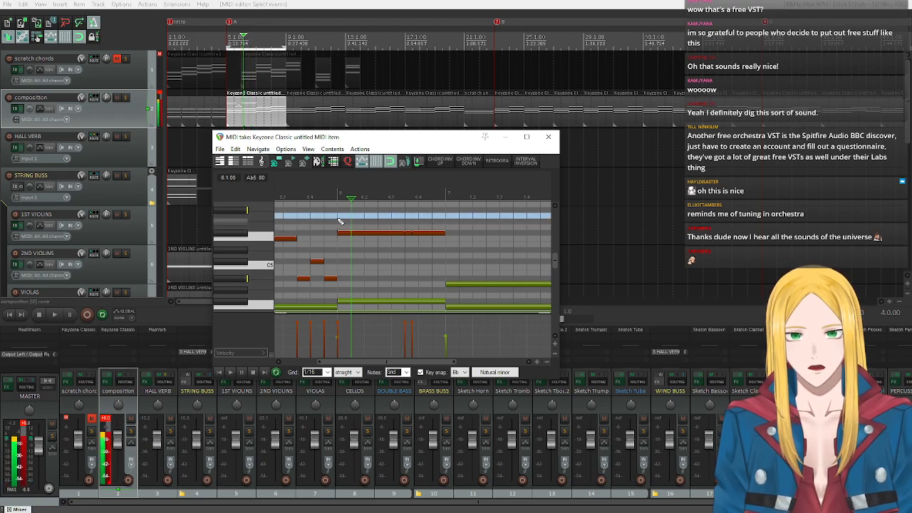
{"action": "left_click", "coordinate": [229, 371]}
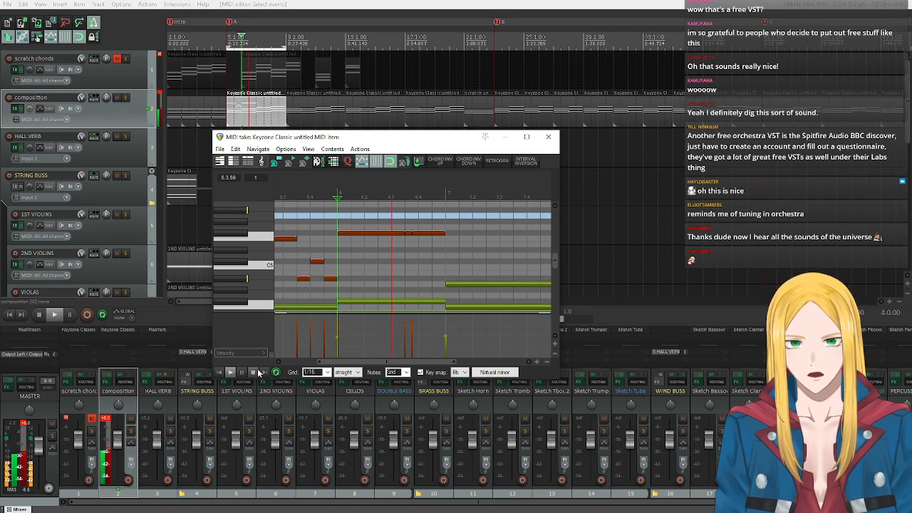
{"action": "left_click", "coordinate": [254, 372]}
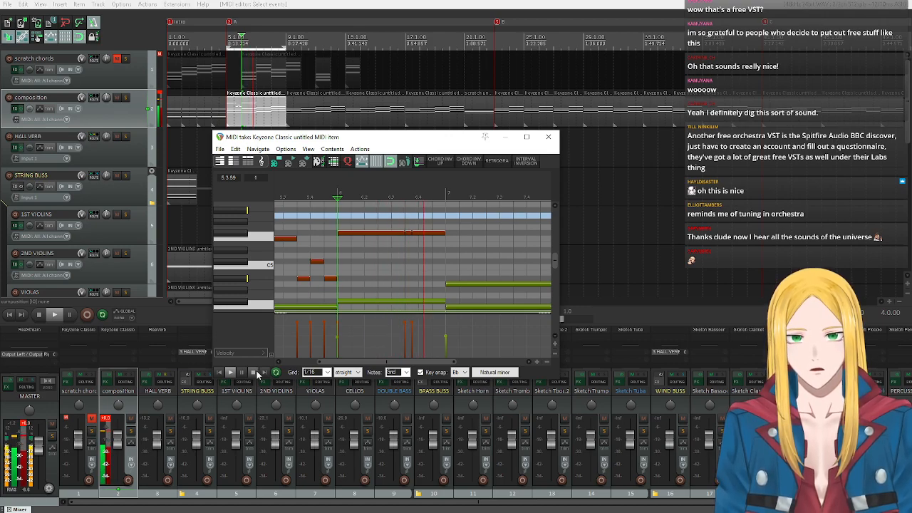
Shift the short Gb5 with its adjoining note edges to one sixteenth before beat 4 of bar 6, and replay the bar.
{"action": "left_click", "coordinate": [413, 231]}
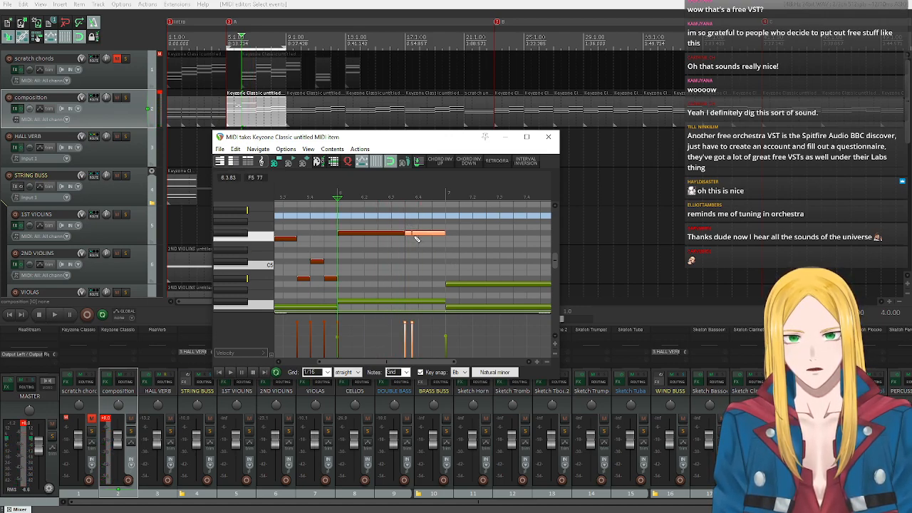
{"action": "left_click_drag", "start_coordinate": [414, 233], "coordinate": [414, 232]}
{"action": "right_click", "coordinate": [412, 220]}
{"action": "left_click", "coordinate": [404, 216]}
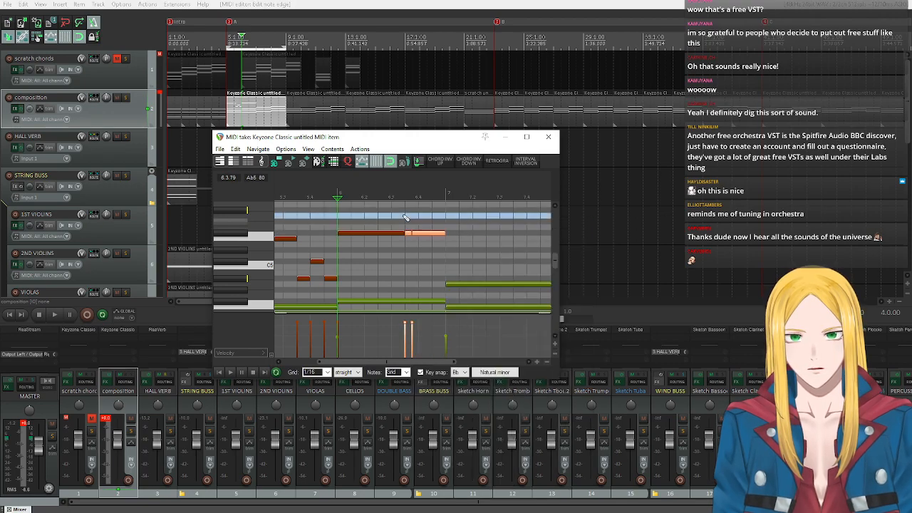
{"action": "left_click", "coordinate": [404, 216]}
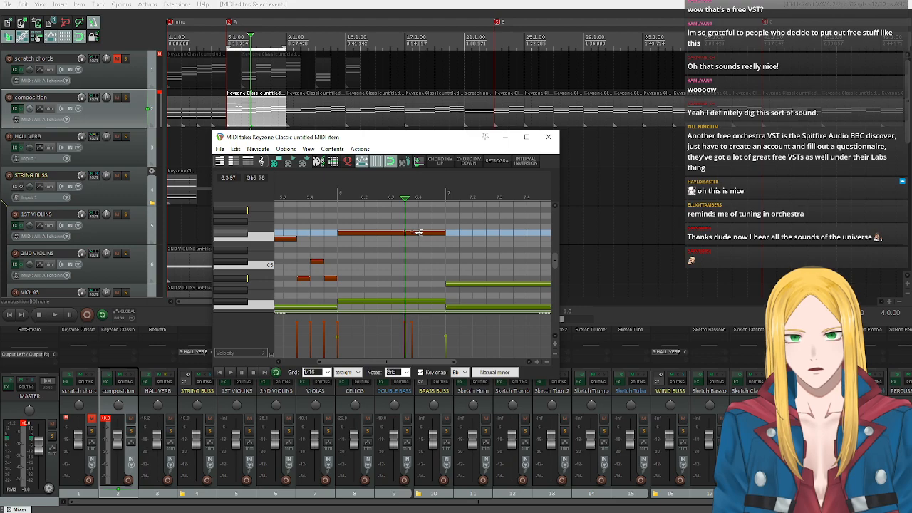
{"action": "left_click_drag", "start_coordinate": [410, 234], "coordinate": [412, 232]}
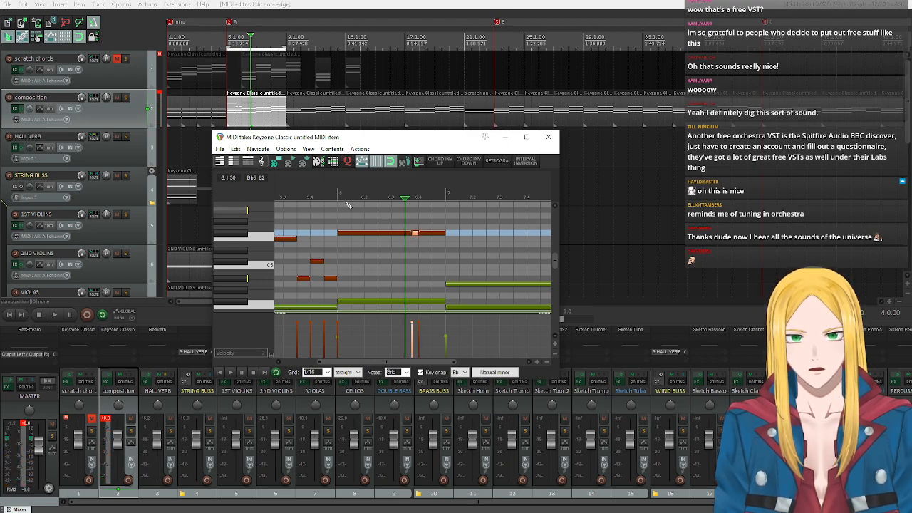
{"action": "left_click", "coordinate": [339, 195]}
{"action": "key", "text": "space"}
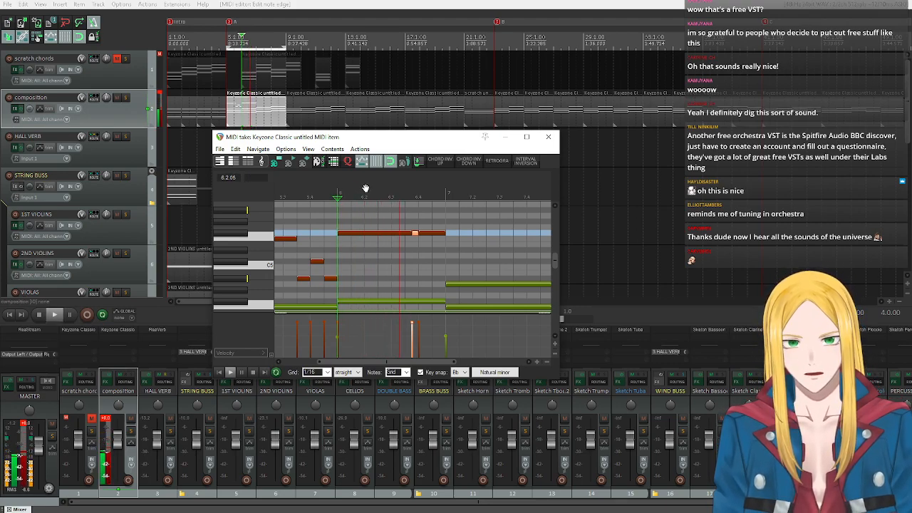
{"action": "left_click", "coordinate": [253, 371]}
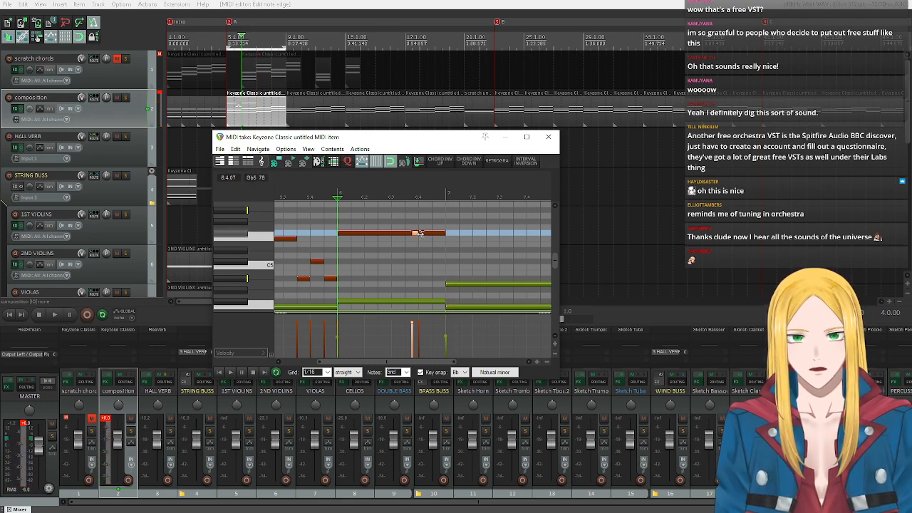
Shift the short Gb5 with its adjoining note edges to start on beat 4 of bar 6, and play back the phrase.
{"action": "left_click_drag", "start_coordinate": [415, 236], "coordinate": [421, 235]}
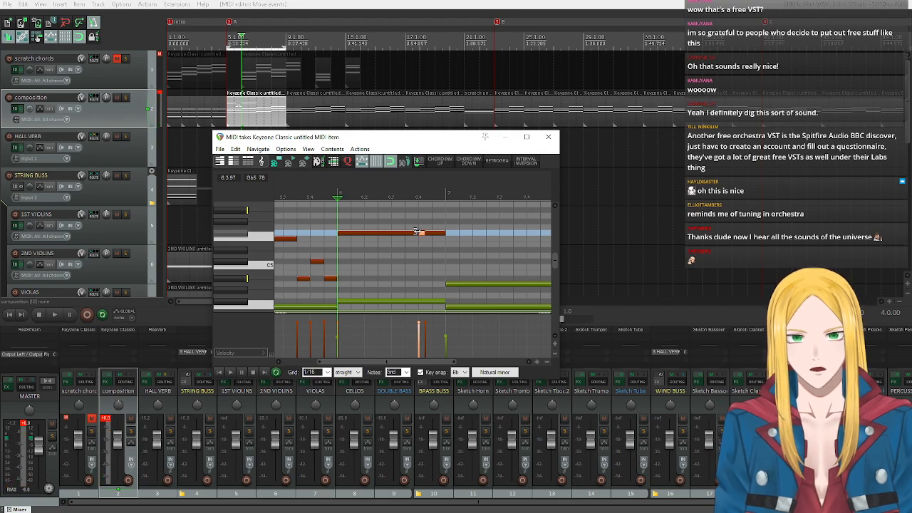
{"action": "left_click", "coordinate": [230, 372]}
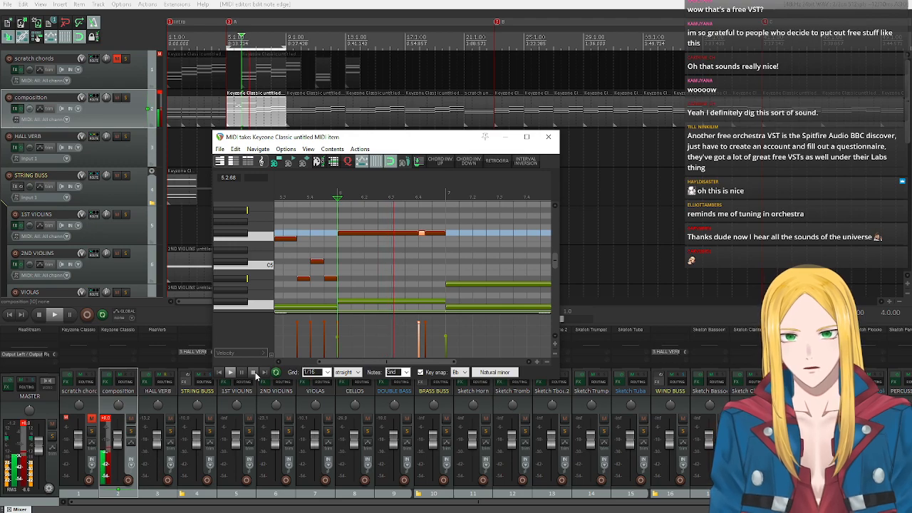
{"action": "left_click", "coordinate": [253, 372]}
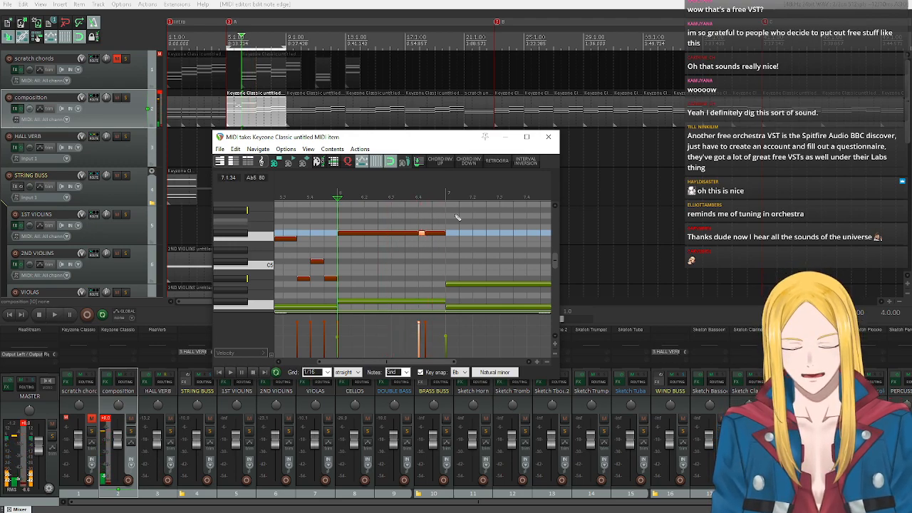
{"action": "left_click", "coordinate": [222, 374]}
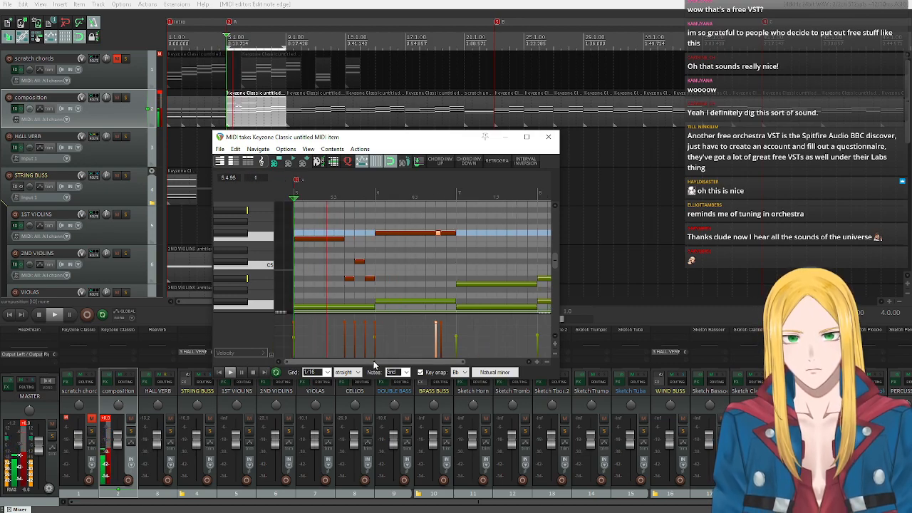
{"action": "left_click", "coordinate": [254, 371]}
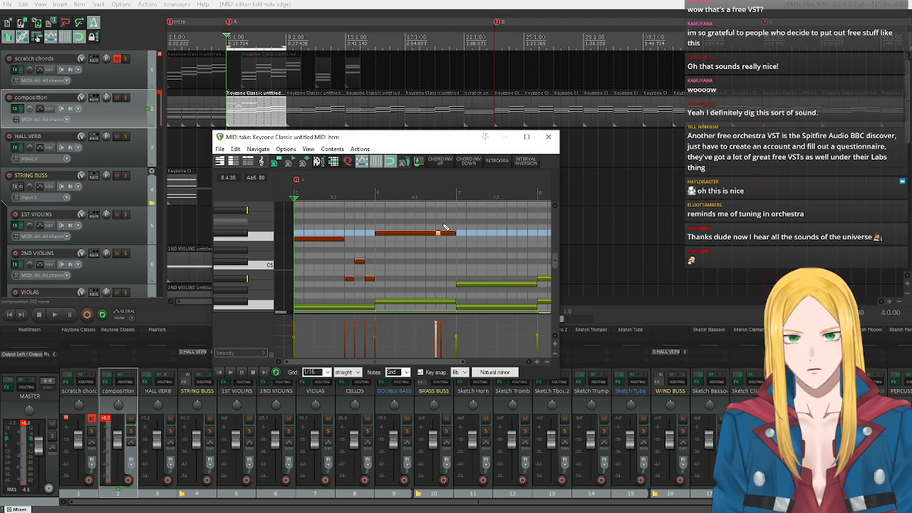
Raise the last melody note of bar 6 to Bb5 and the short note before it to Ab5, and replay from bar 5.
{"action": "left_click", "coordinate": [229, 212]}
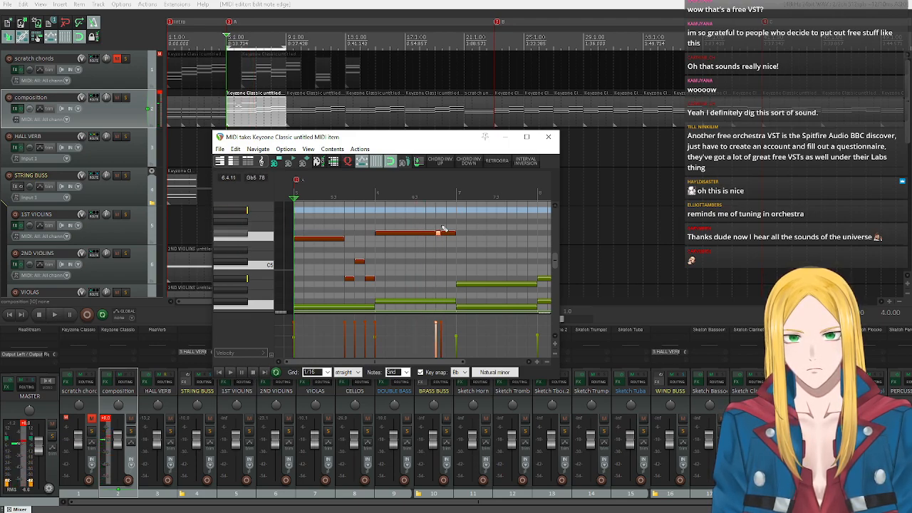
{"action": "left_click_drag", "start_coordinate": [450, 233], "coordinate": [450, 211]}
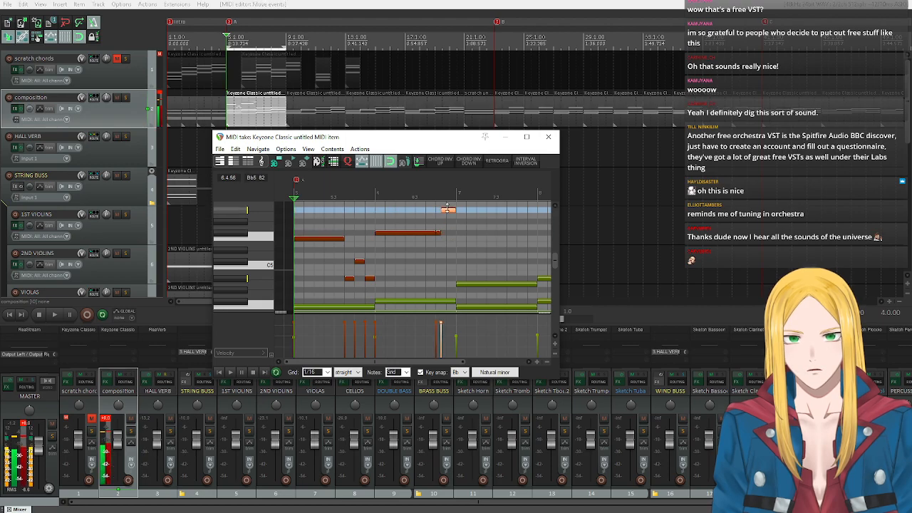
{"action": "left_click", "coordinate": [438, 221]}
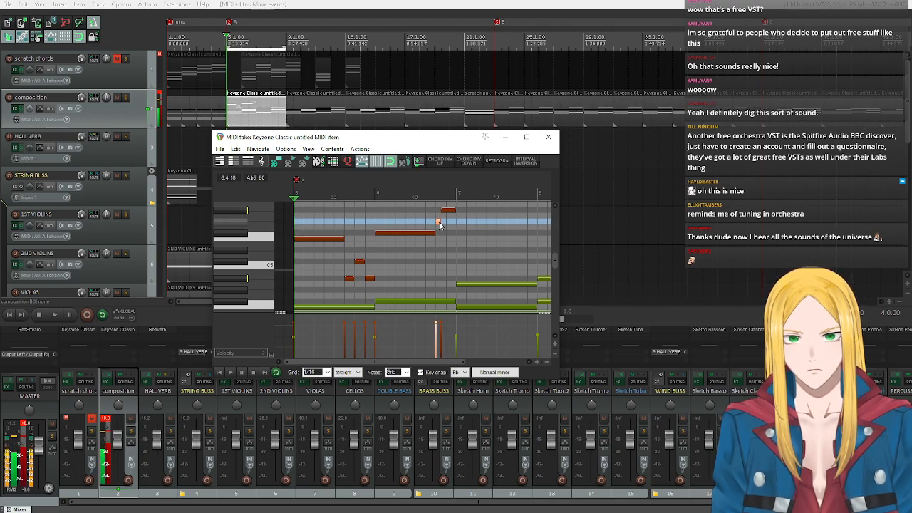
{"action": "left_click", "coordinate": [231, 372]}
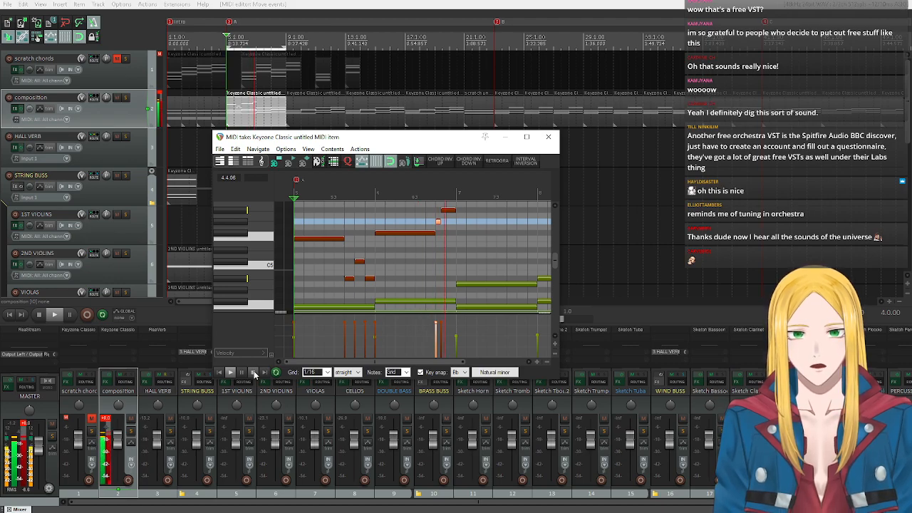
{"action": "left_click", "coordinate": [253, 372]}
Add an Ab5 melody note filling all of bar 7 and replay the melody from bar 5.
{"action": "left_click", "coordinate": [240, 225]}
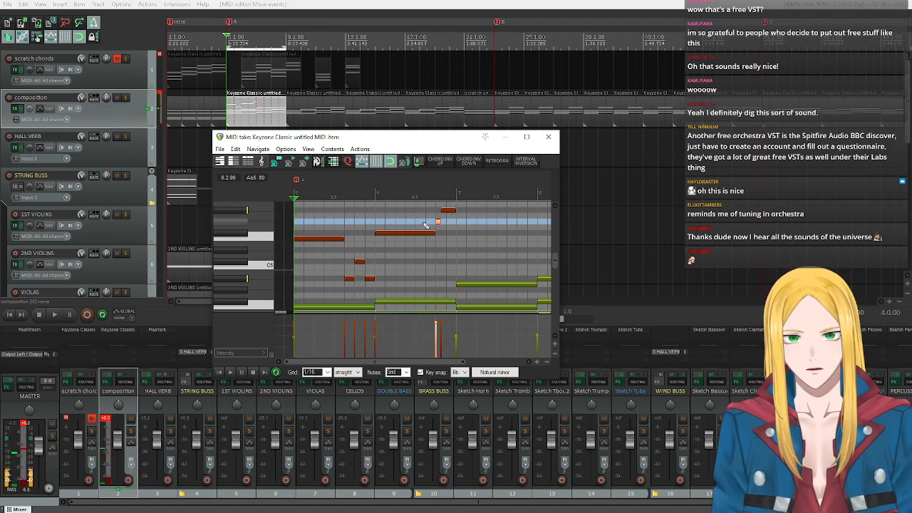
{"action": "left_click", "coordinate": [459, 221]}
{"action": "left_click_drag", "start_coordinate": [458, 220], "coordinate": [536, 221]}
{"action": "left_click", "coordinate": [220, 373]}
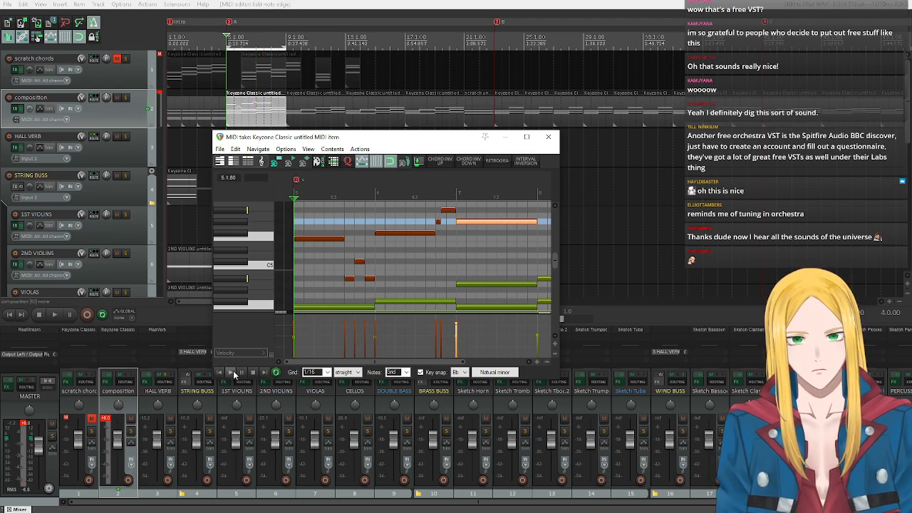
{"action": "left_click", "coordinate": [231, 371]}
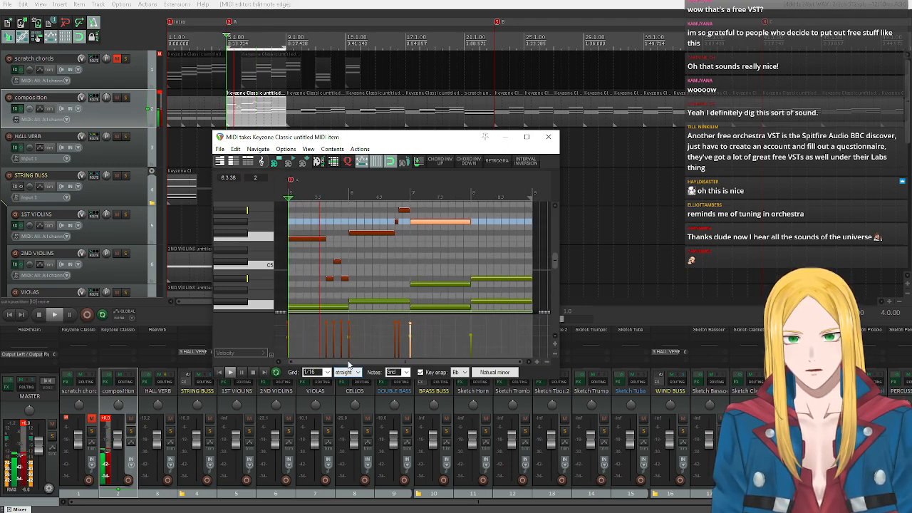
{"action": "left_click", "coordinate": [254, 372]}
Turn off key snap to raise the bar 7 melody note to A5, and replay the melody from bar 5.
{"action": "left_click_drag", "start_coordinate": [422, 219], "coordinate": [424, 221]}
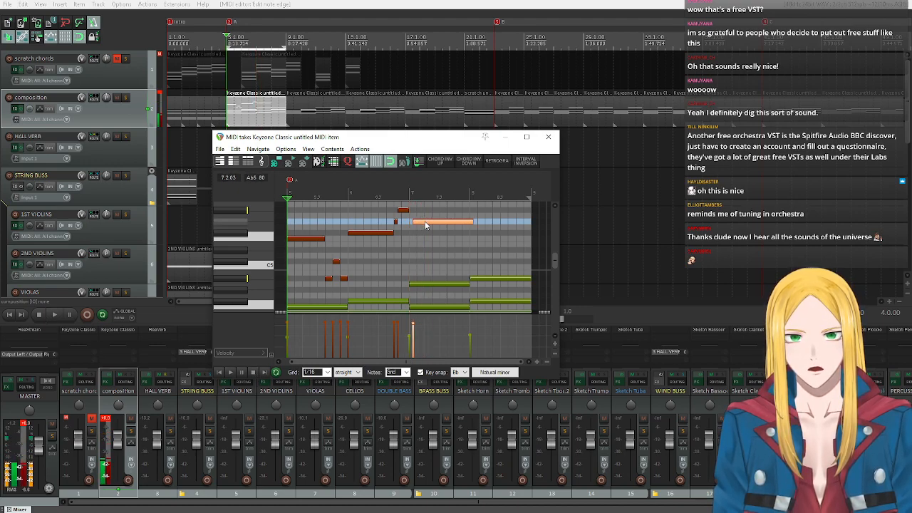
{"action": "left_click", "coordinate": [421, 372]}
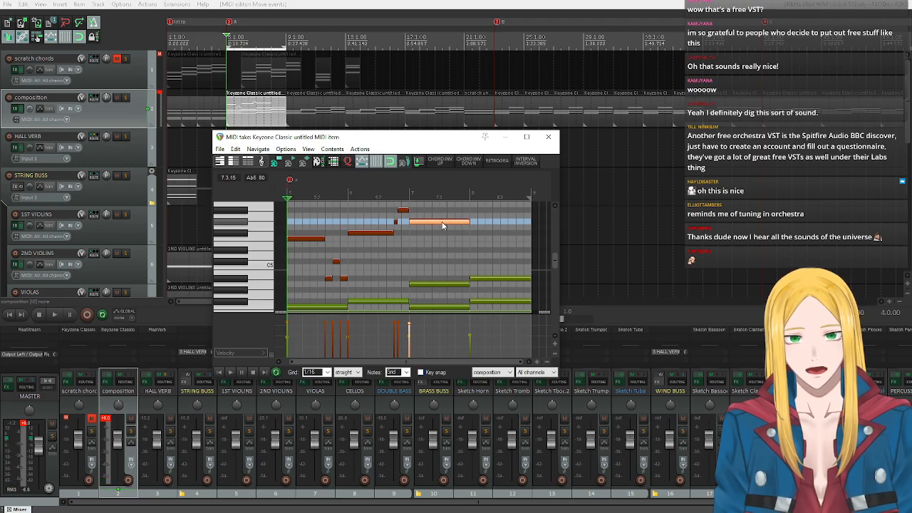
{"action": "left_click_drag", "start_coordinate": [443, 226], "coordinate": [439, 217]}
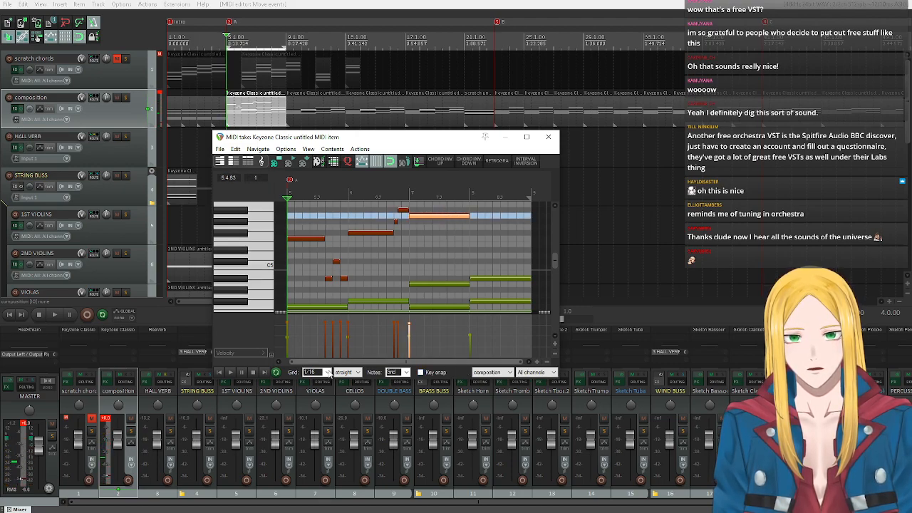
{"action": "left_click", "coordinate": [235, 371]}
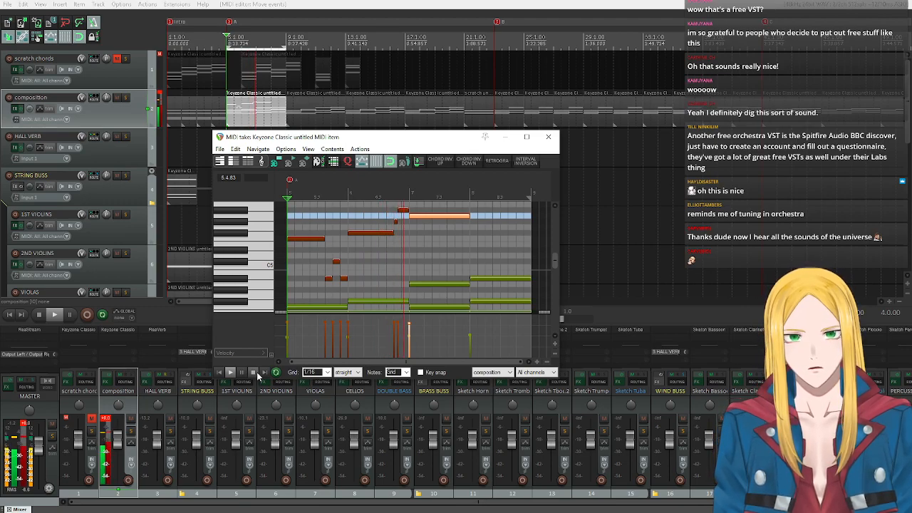
{"action": "left_click", "coordinate": [254, 373]}
{"action": "scroll", "coordinate": [447, 289], "scroll_direction": "down", "scroll_amount": 3}
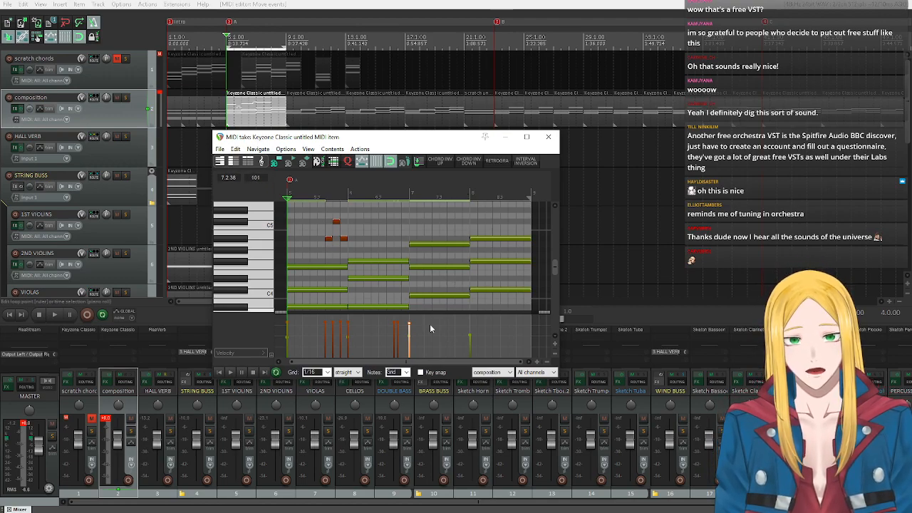
{"action": "scroll", "coordinate": [242, 265], "scroll_direction": "up", "scroll_amount": 3}
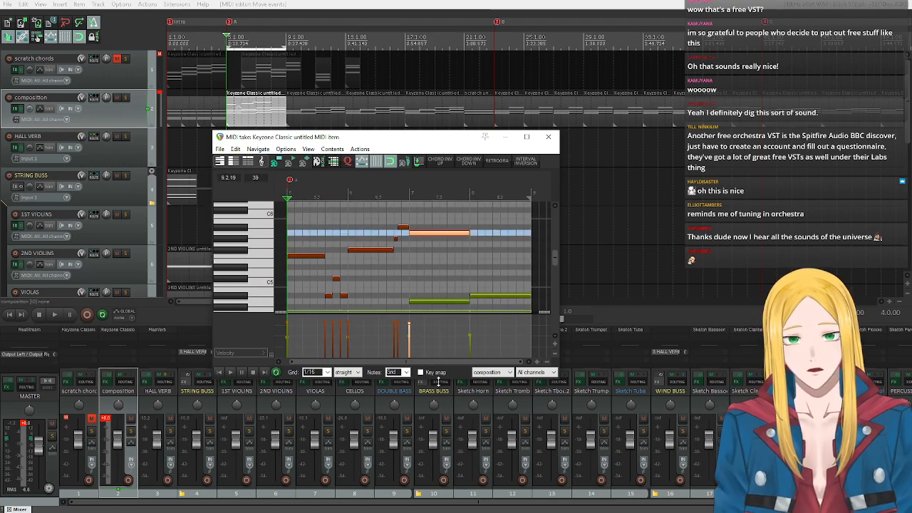
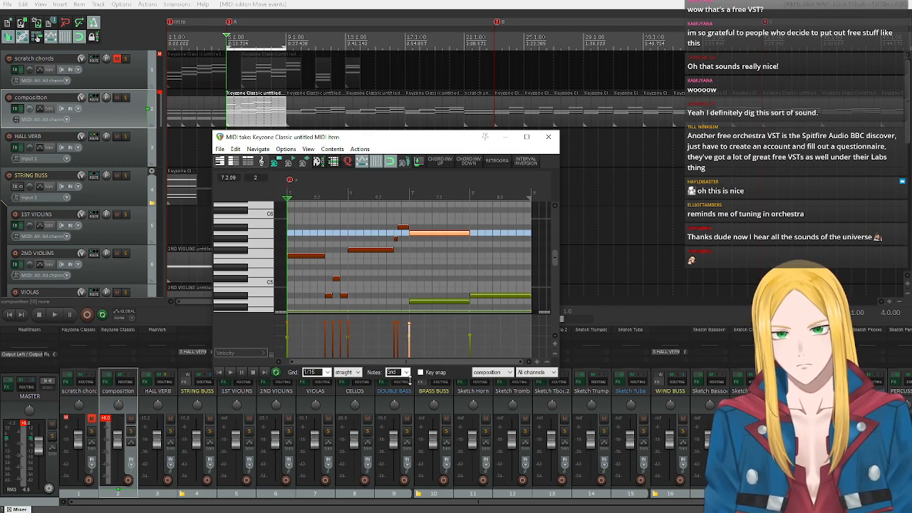
Set the grid to 1/8 and split the bar 7 A5 melody note into one long note followed by three eighth notes.
{"action": "left_click", "coordinate": [325, 374]}
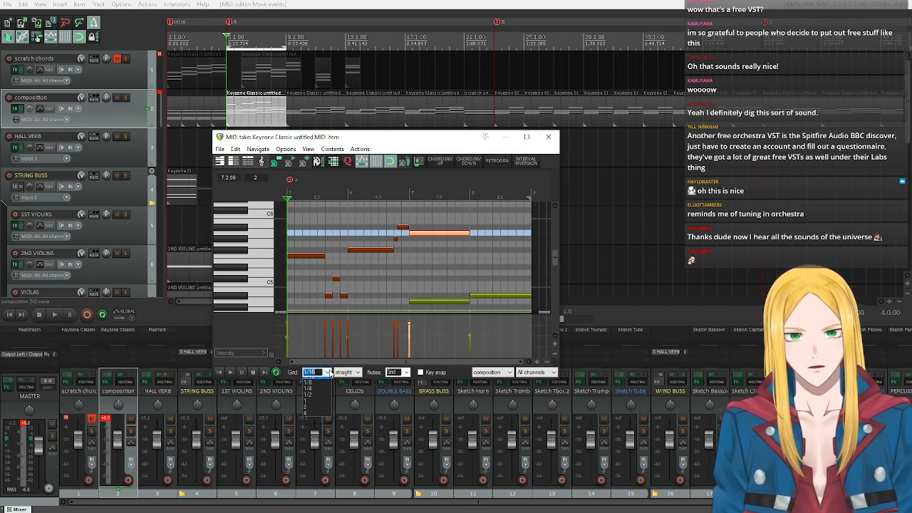
{"action": "left_click", "coordinate": [314, 412]}
{"action": "scroll", "coordinate": [474, 273], "scroll_direction": "up", "scroll_amount": 2}
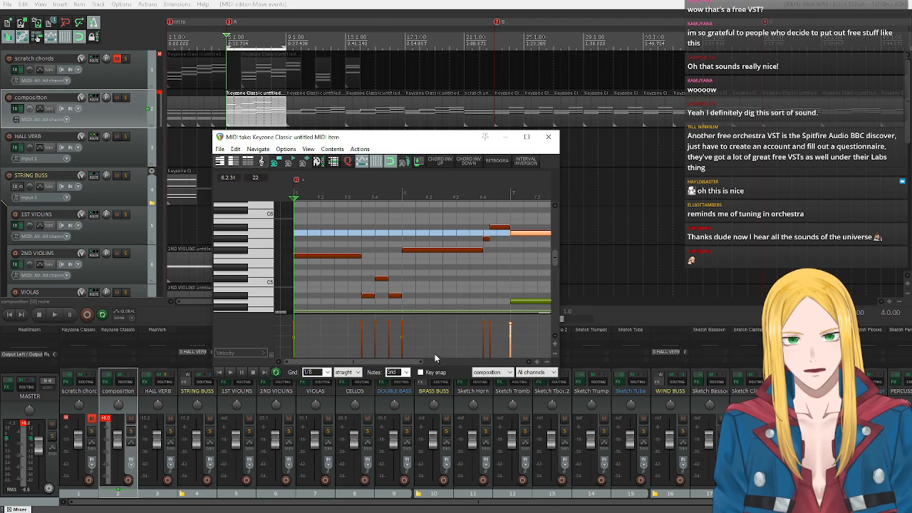
{"action": "left_click_drag", "start_coordinate": [381, 362], "coordinate": [393, 363]}
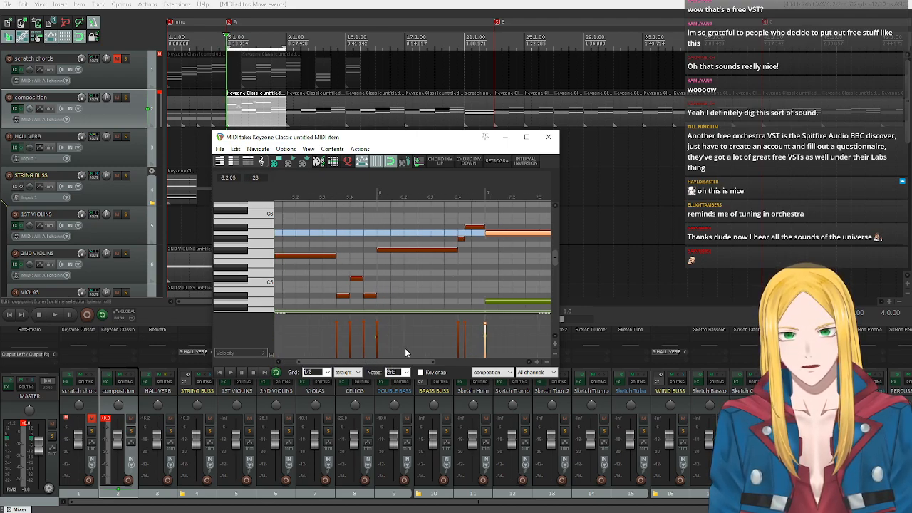
{"action": "scroll", "coordinate": [392, 246], "scroll_direction": "right", "scroll_amount": 3}
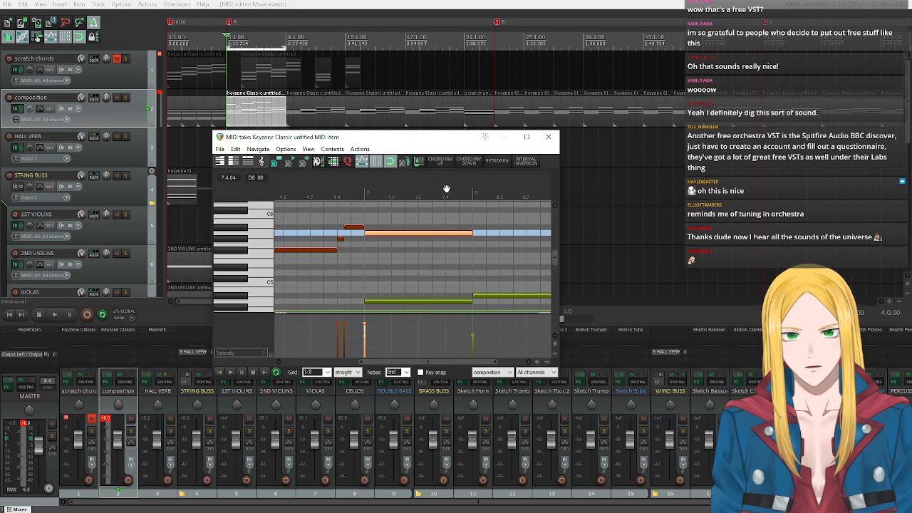
{"action": "left_click", "coordinate": [444, 199]}
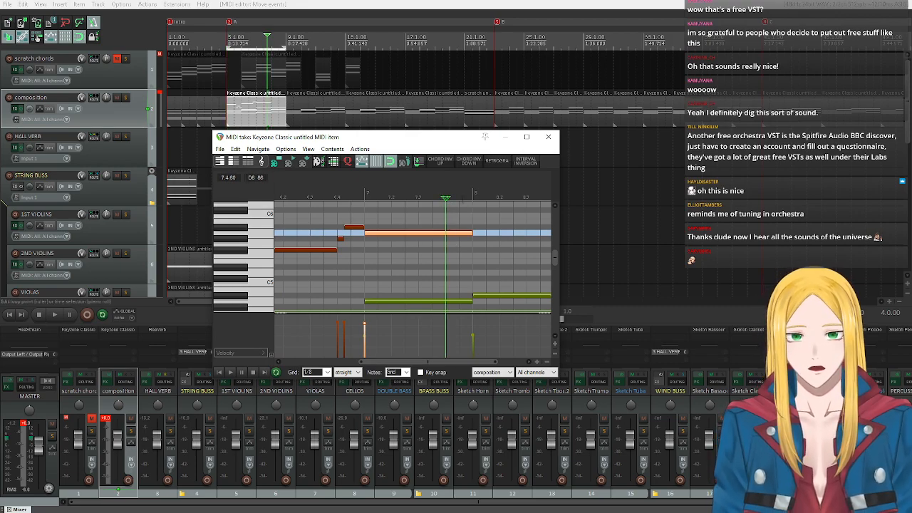
{"action": "left_click", "coordinate": [459, 198]}
{"action": "left_click", "coordinate": [432, 199]}
{"action": "key", "text": "s"}
{"action": "left_click_drag", "start_coordinate": [420, 361], "coordinate": [279, 376]}
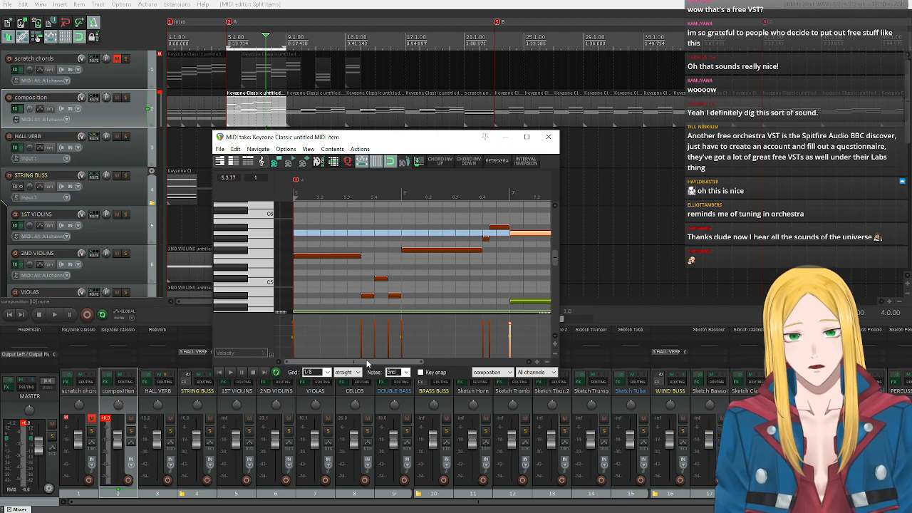
{"action": "left_click_drag", "start_coordinate": [367, 363], "coordinate": [448, 363]}
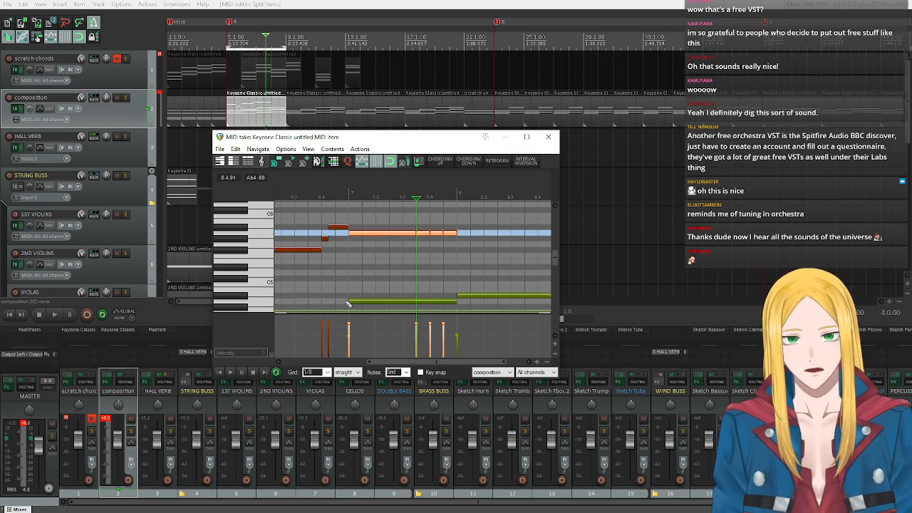
Play back the split melody notes from bar 7.
{"action": "left_click", "coordinate": [349, 192]}
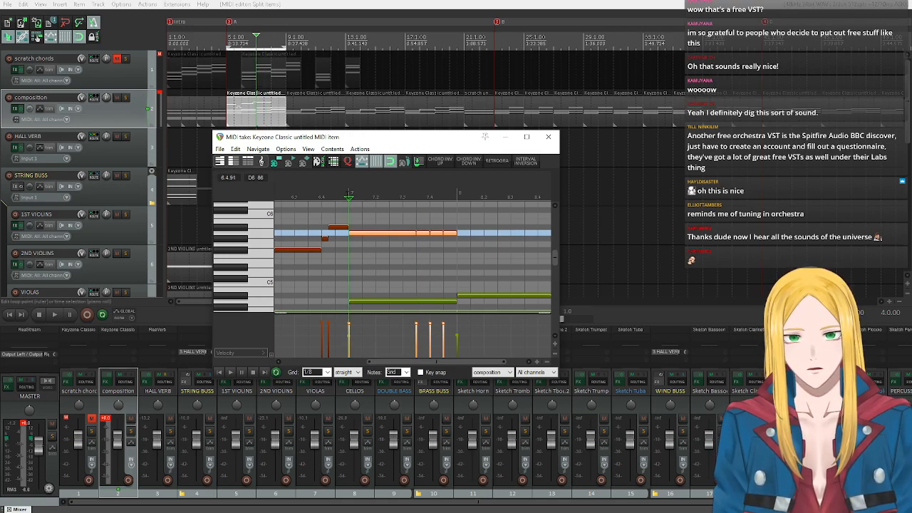
{"action": "left_click", "coordinate": [230, 372]}
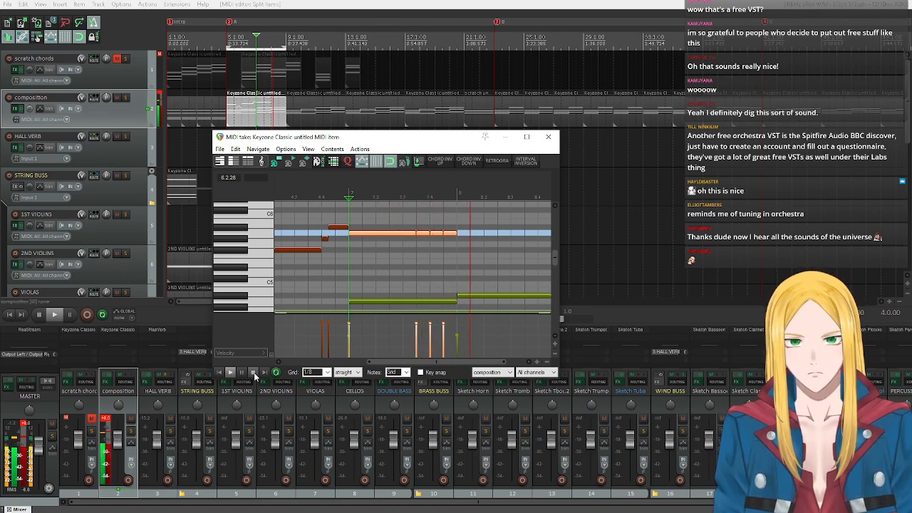
{"action": "left_click", "coordinate": [253, 373]}
Turn on key snap, try the last three eighth notes of bar 7 as Ab5, Gb5, Ab5, and play them back.
{"action": "left_click_drag", "start_coordinate": [386, 363], "coordinate": [403, 364]}
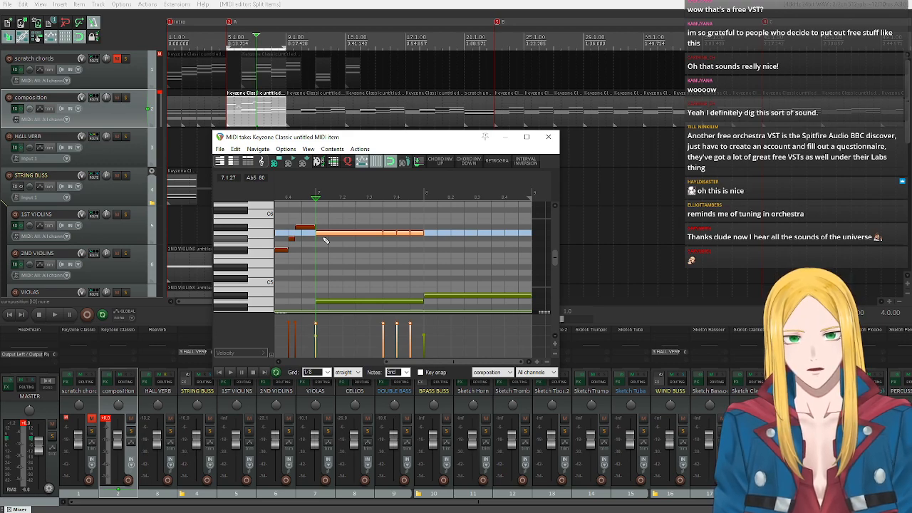
{"action": "left_click", "coordinate": [416, 235]}
{"action": "left_click", "coordinate": [421, 372]}
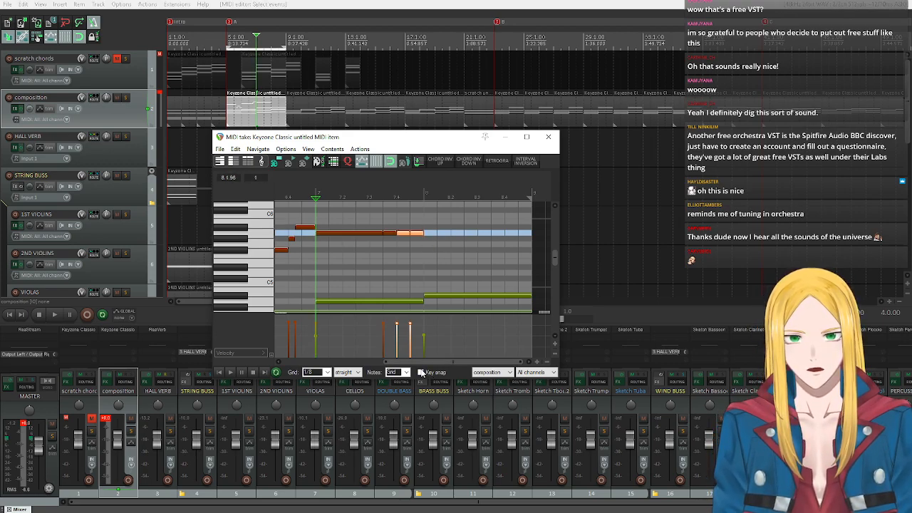
{"action": "left_click_drag", "start_coordinate": [405, 237], "coordinate": [406, 244]}
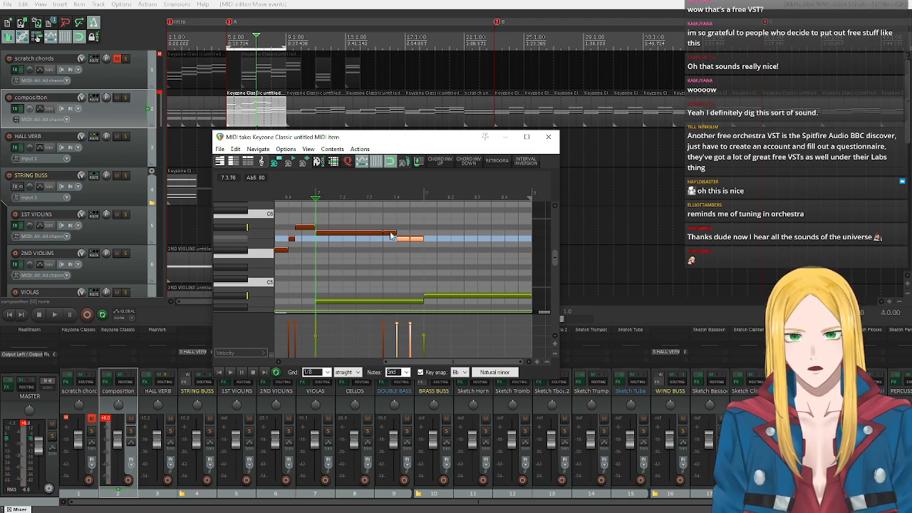
{"action": "left_click", "coordinate": [390, 234]}
{"action": "left_click_drag", "start_coordinate": [389, 235], "coordinate": [403, 249]}
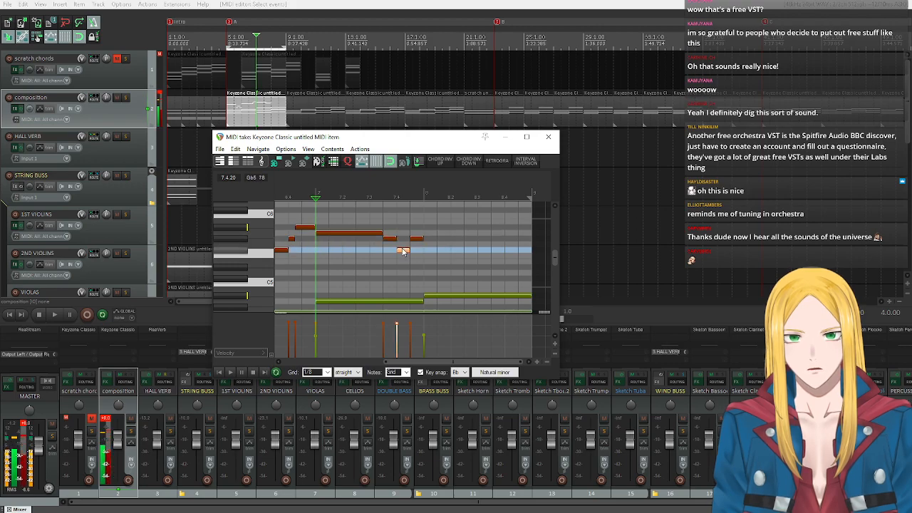
{"action": "left_click", "coordinate": [228, 372]}
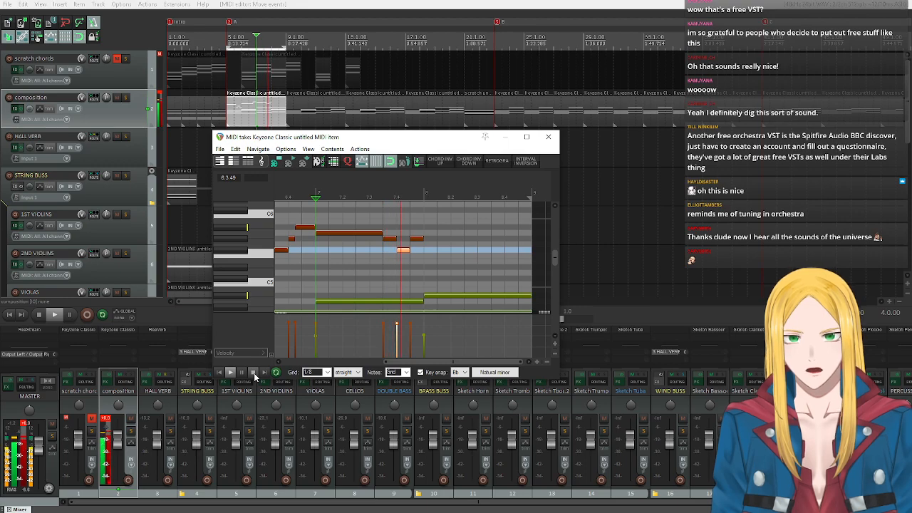
{"action": "left_click", "coordinate": [253, 374]}
Try the last three eighth notes of bar 7 as Gb5, F5, Gb5, and replay from bar 7.
{"action": "left_click_drag", "start_coordinate": [394, 228], "coordinate": [403, 260]}
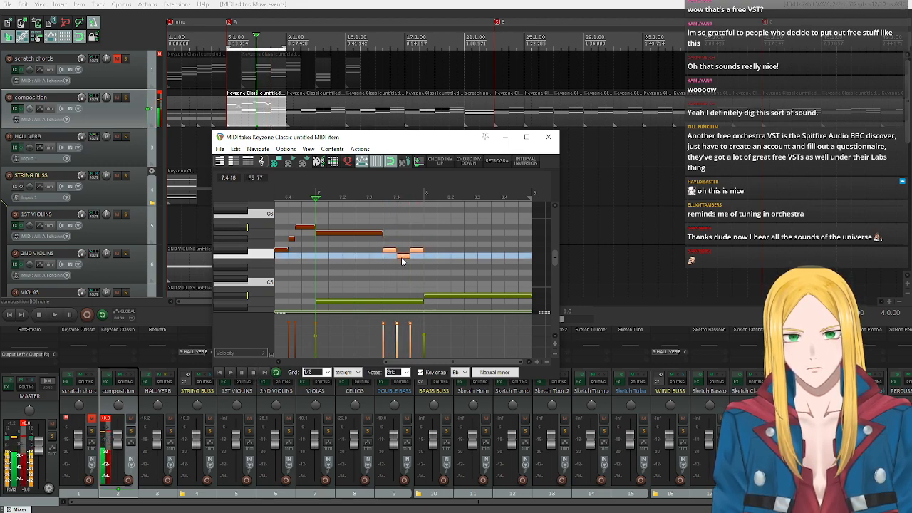
{"action": "left_click", "coordinate": [229, 373]}
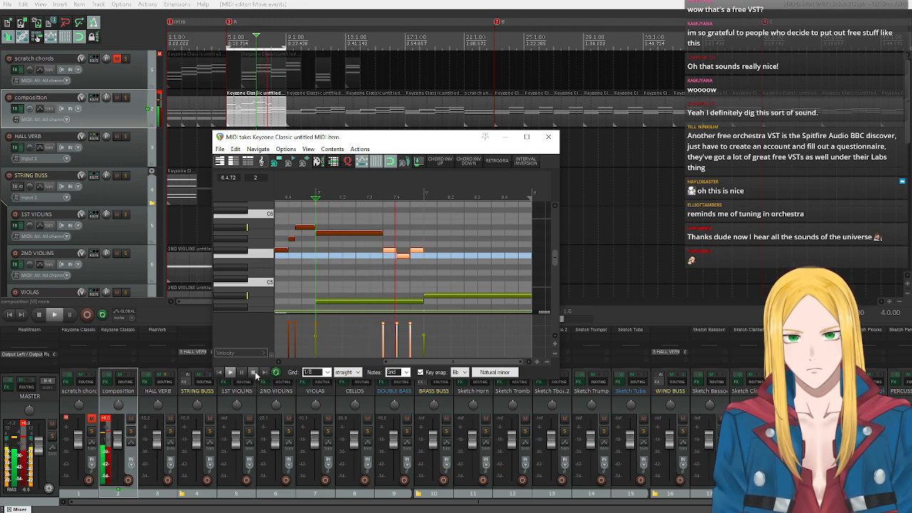
{"action": "left_click", "coordinate": [254, 373]}
Turn off key snap, try A5 for the outer two of the three eighth notes around F5, and replay bar 7.
{"action": "left_click_drag", "start_coordinate": [390, 237], "coordinate": [430, 256]}
{"action": "left_click", "coordinate": [423, 233]}
{"action": "left_click", "coordinate": [419, 372]}
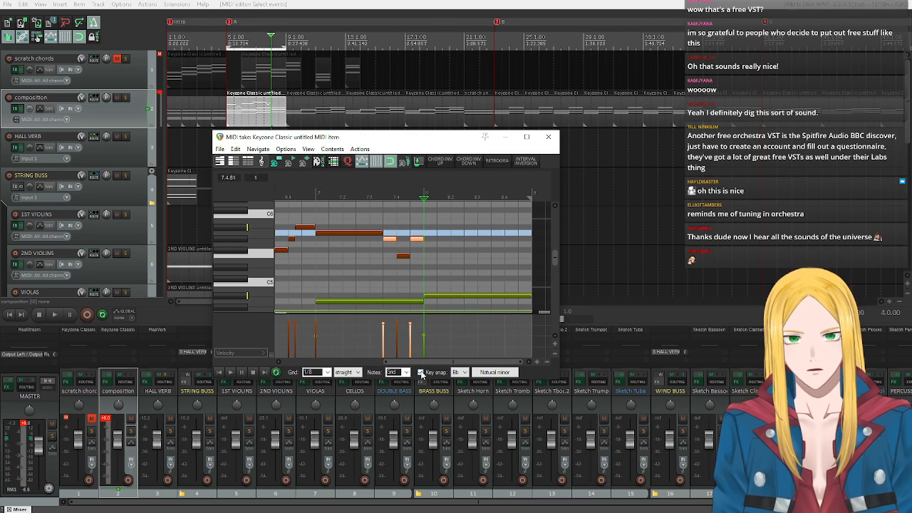
{"action": "left_click_drag", "start_coordinate": [390, 231], "coordinate": [417, 234]}
{"action": "left_click", "coordinate": [317, 194]}
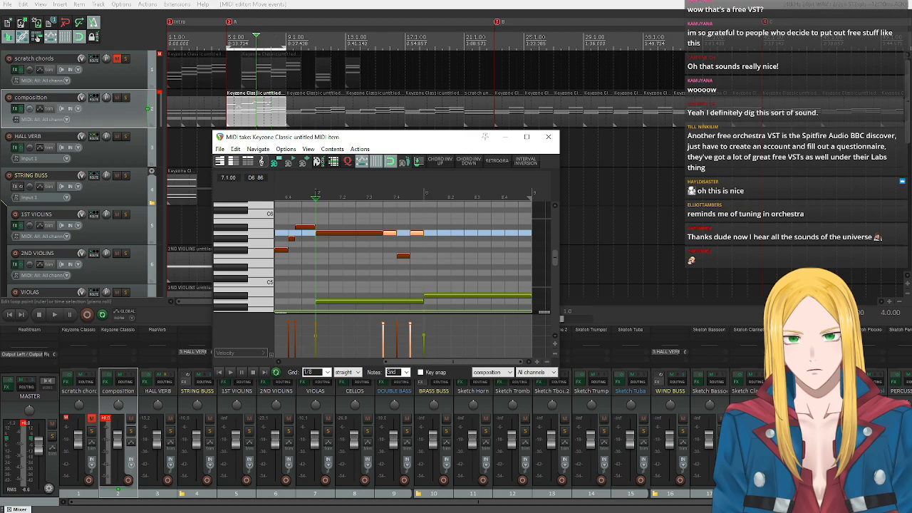
{"action": "key", "text": "space"}
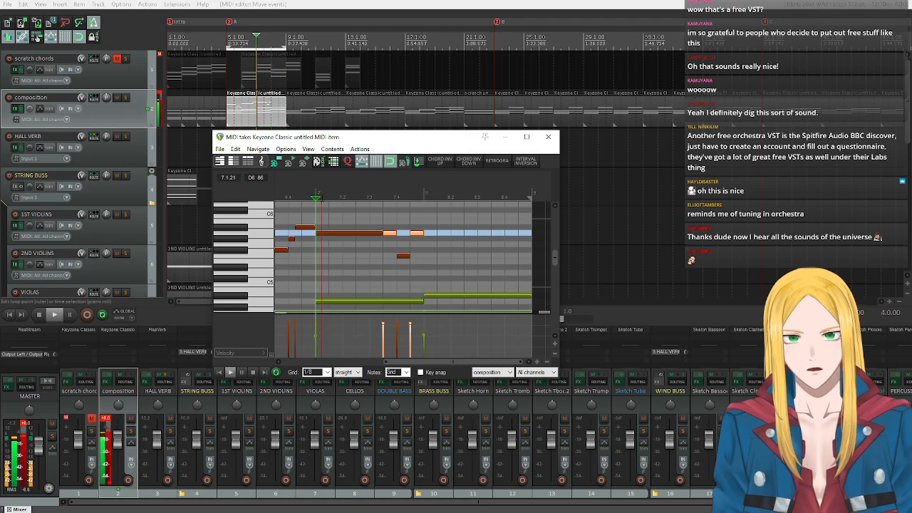
{"action": "left_click", "coordinate": [254, 372]}
Turn key snap back on, lower only the last eighth note of bar 7 to Gb5, and replay from bar 7.
{"action": "left_click", "coordinate": [420, 372]}
{"action": "left_click", "coordinate": [419, 234]}
{"action": "left_click_drag", "start_coordinate": [419, 235], "coordinate": [398, 270]}
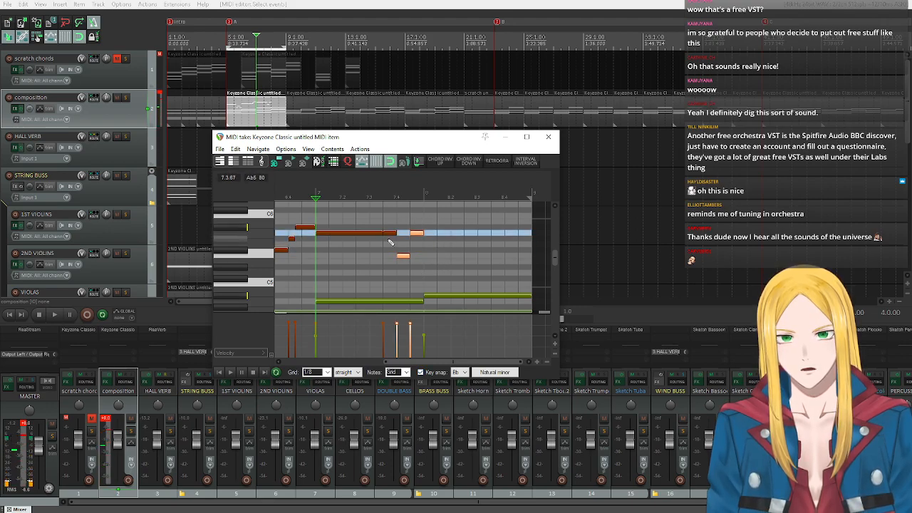
{"action": "left_click_drag", "start_coordinate": [418, 235], "coordinate": [420, 237]}
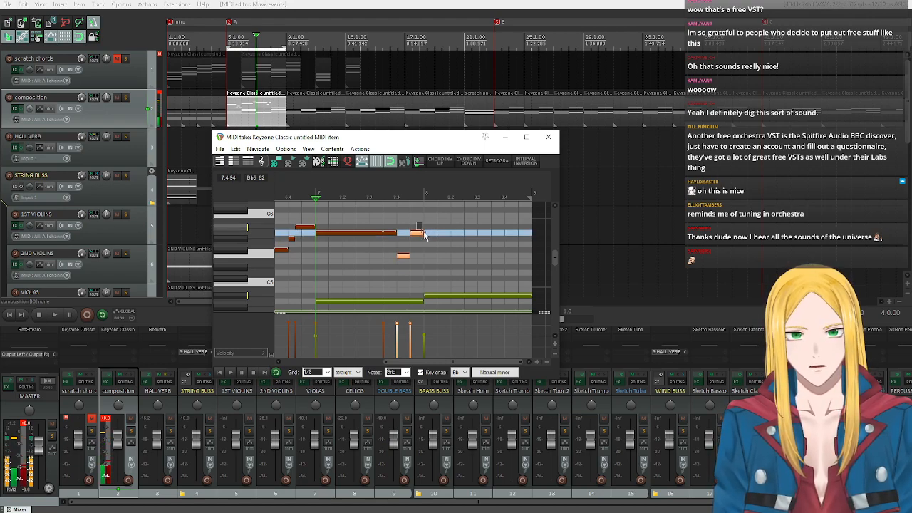
{"action": "left_click", "coordinate": [419, 234]}
{"action": "left_click_drag", "start_coordinate": [417, 236], "coordinate": [420, 252]}
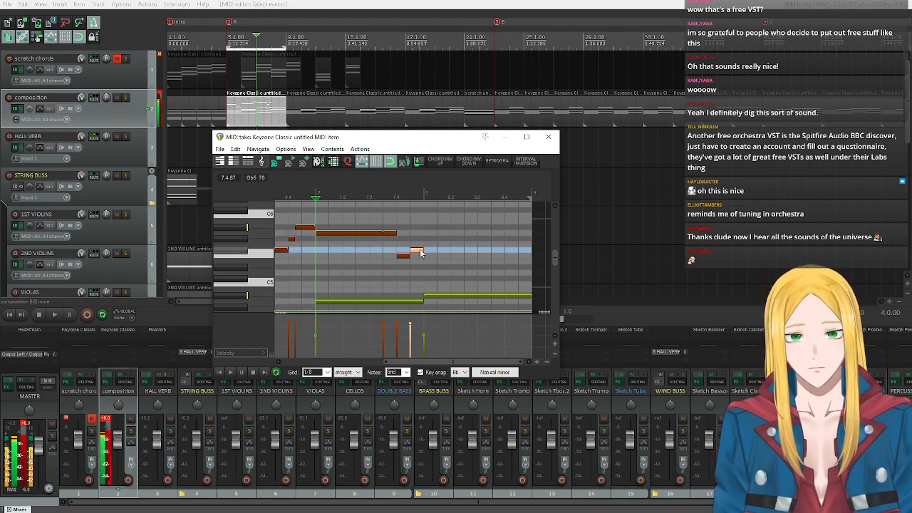
{"action": "left_click", "coordinate": [230, 371]}
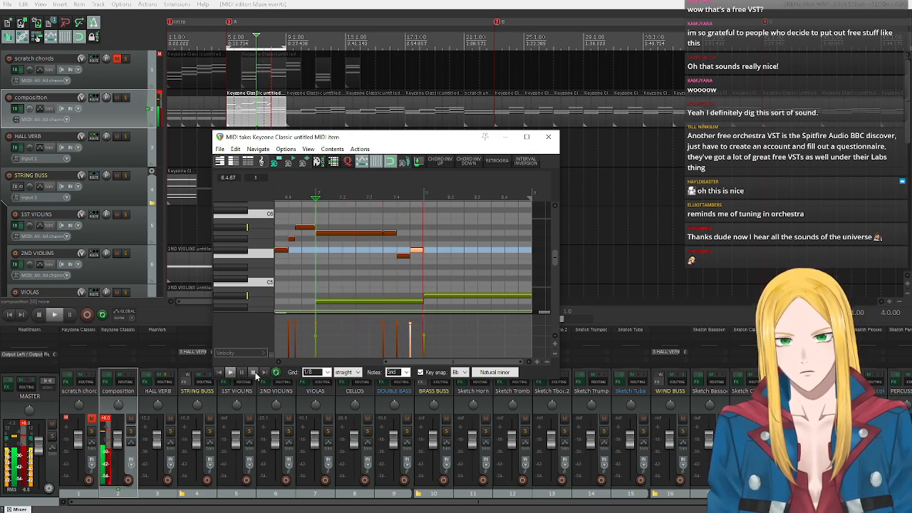
{"action": "left_click", "coordinate": [254, 372]}
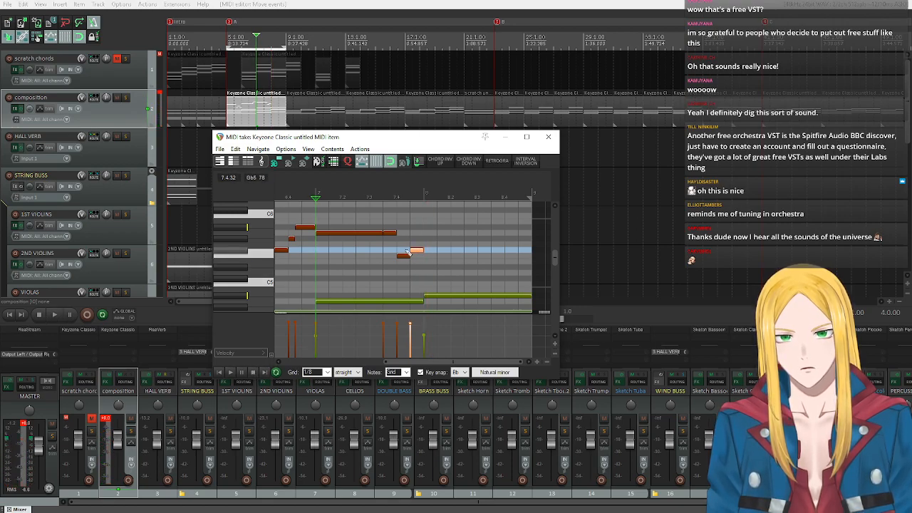
Rearrange the last three eighth notes of bar 7 as Bb5, Ab5, Bb5, and replay from bar 7.
{"action": "left_click_drag", "start_coordinate": [403, 260], "coordinate": [405, 229]}
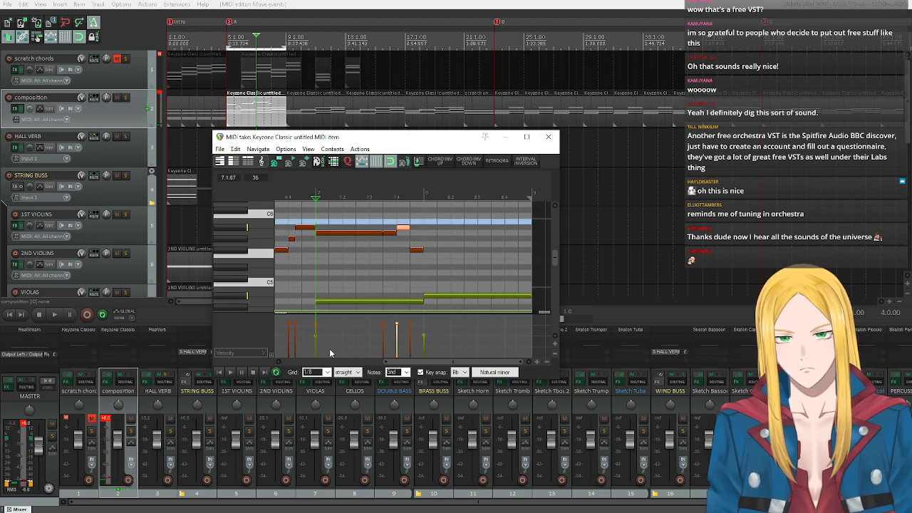
{"action": "left_click", "coordinate": [230, 372]}
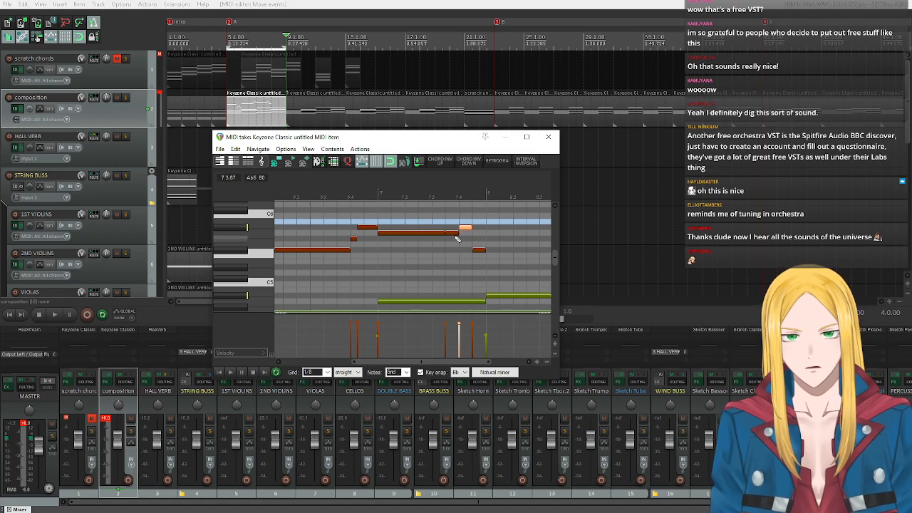
{"action": "right_click", "coordinate": [454, 229]}
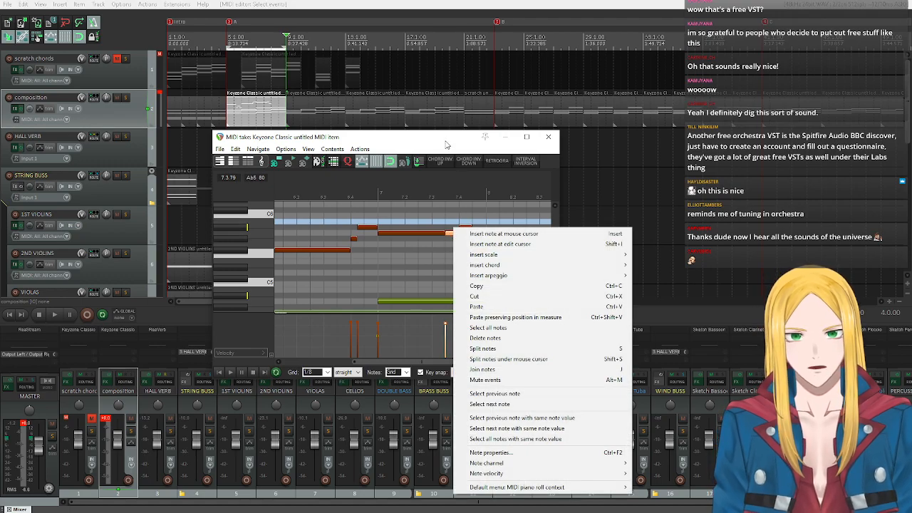
{"action": "left_click", "coordinate": [446, 143]}
{"action": "mouse_move", "coordinate": [455, 235]}
{"action": "left_mouse_down"}
{"action": "mouse_move", "coordinate": [453, 227]}
{"action": "mouse_move", "coordinate": [478, 232]}
{"action": "mouse_move", "coordinate": [465, 228]}
{"action": "mouse_move", "coordinate": [464, 239]}
{"action": "left_mouse_up"}
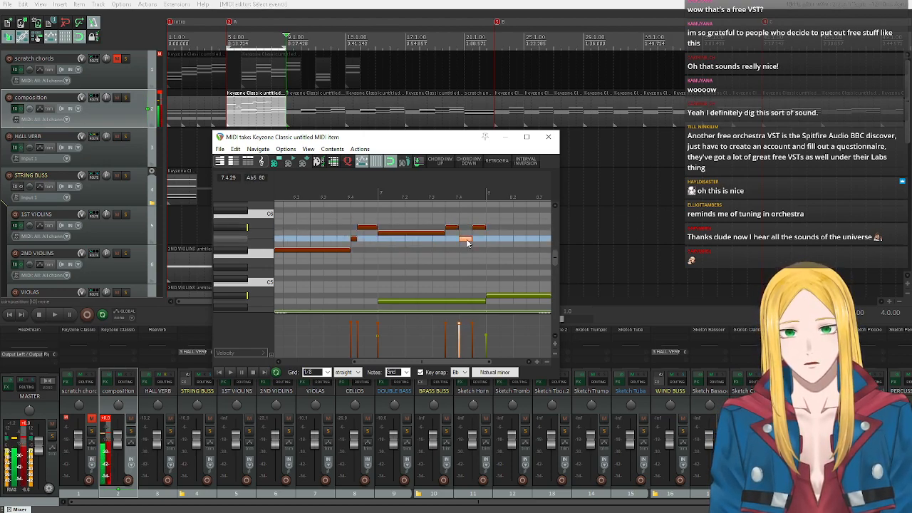
{"action": "left_click", "coordinate": [378, 196]}
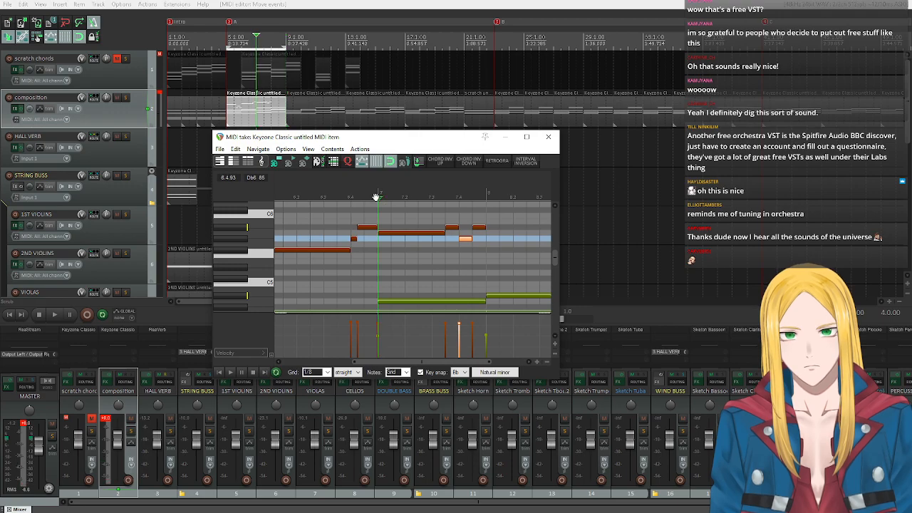
{"action": "key", "text": "space"}
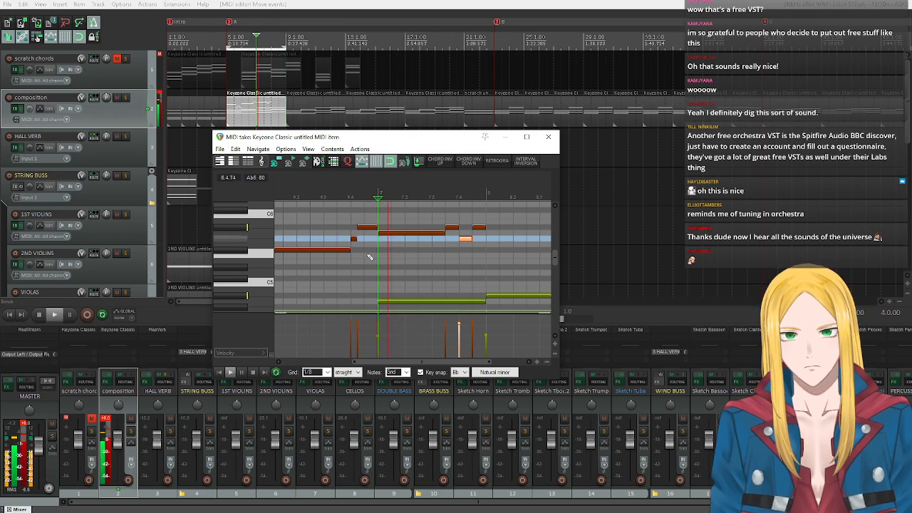
{"action": "left_click", "coordinate": [254, 371]}
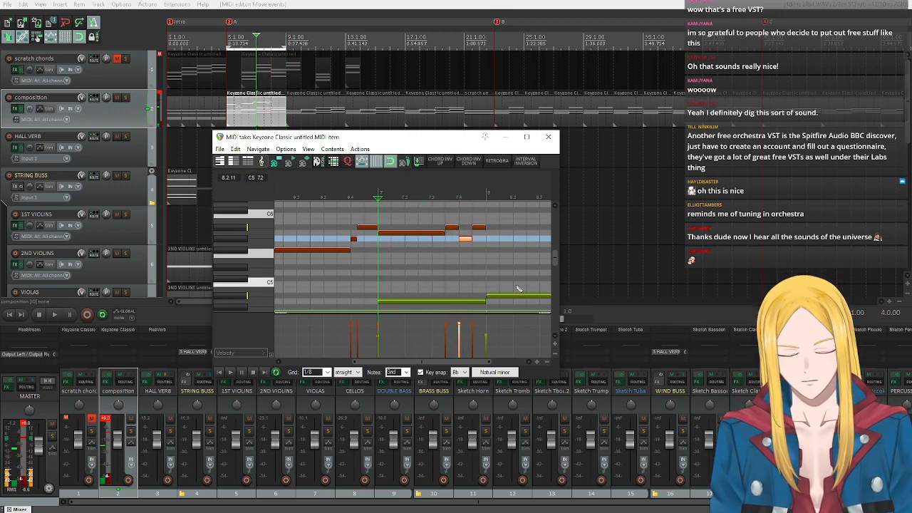
Play back the section A melody from bar 5 twice to check how the phrase flows.
{"action": "scroll", "coordinate": [406, 304], "scroll_direction": "down", "scroll_amount": 3}
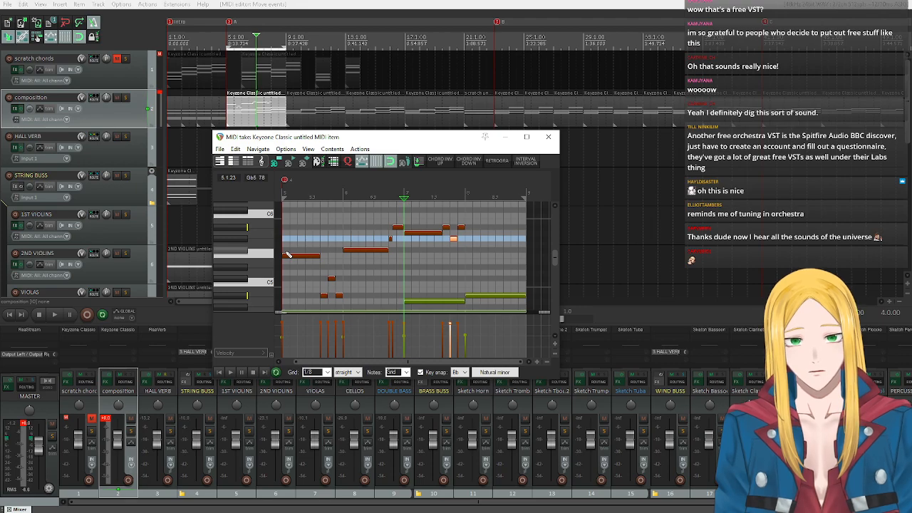
{"action": "left_click", "coordinate": [218, 371]}
{"action": "left_click", "coordinate": [229, 371]}
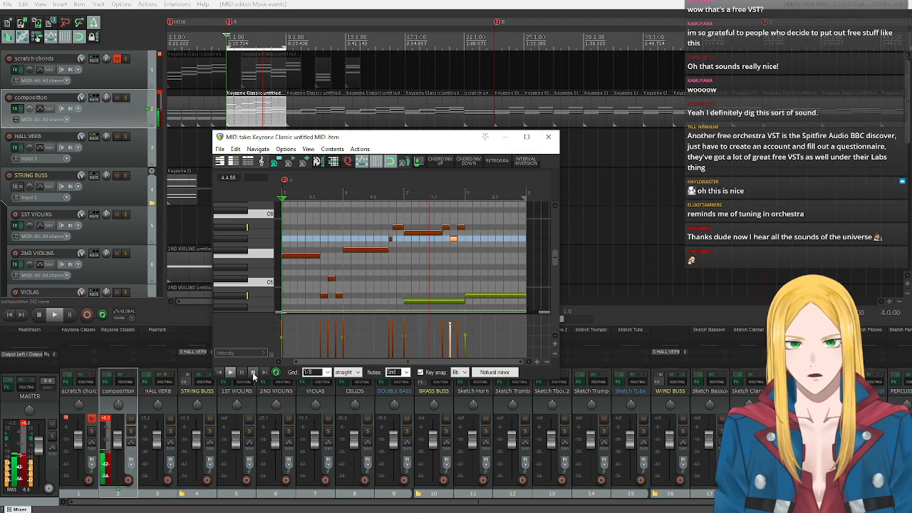
{"action": "left_click", "coordinate": [253, 373]}
{"action": "key", "text": "space"}
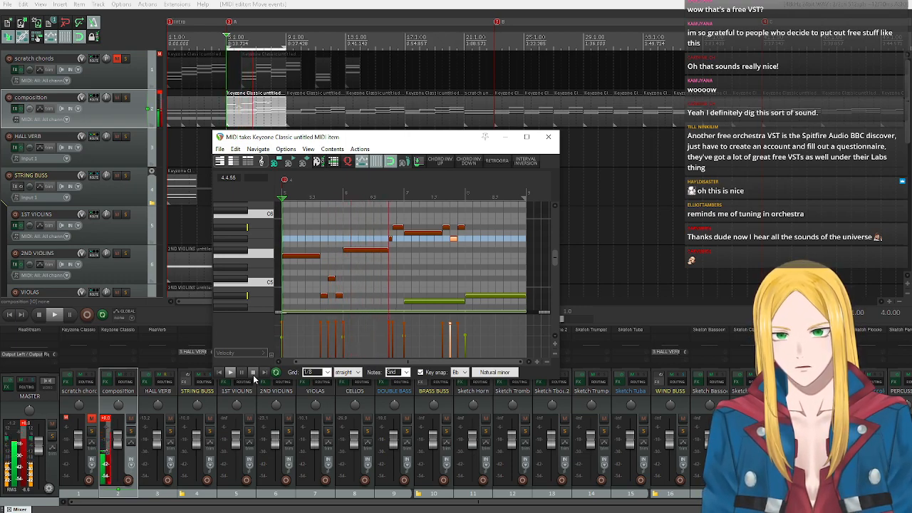
{"action": "left_click", "coordinate": [253, 375]}
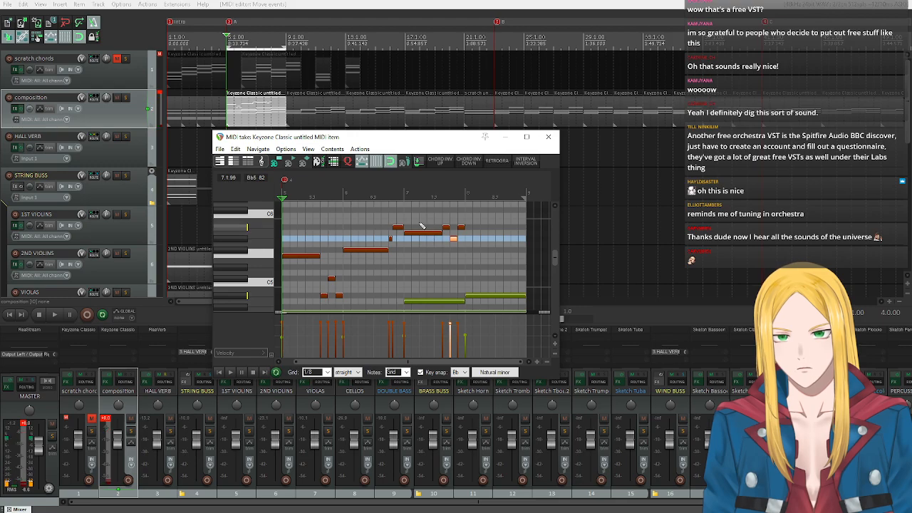
Try Ab5 for the long note starting bar 7, replay it, and return the note to A5 with key snap temporarily off.
{"action": "left_click", "coordinate": [412, 233]}
{"action": "left_click_drag", "start_coordinate": [410, 233], "coordinate": [410, 240]}
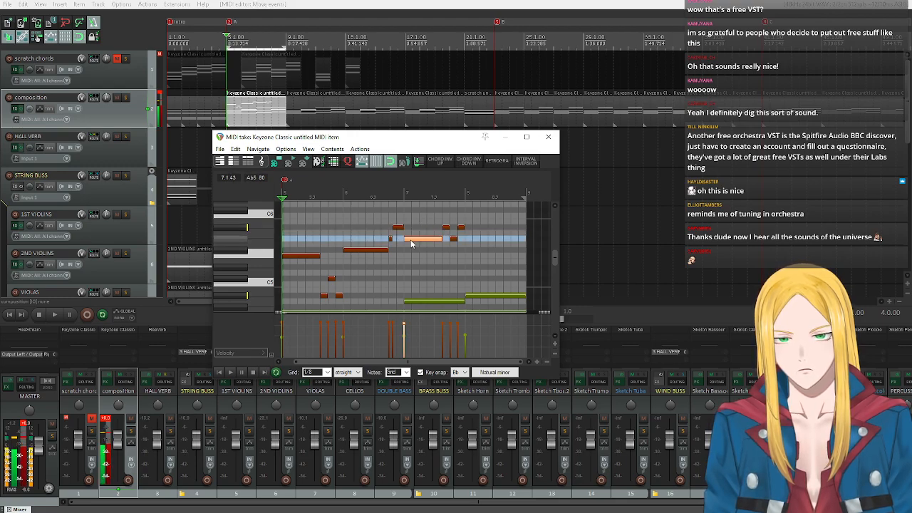
{"action": "left_click", "coordinate": [232, 373]}
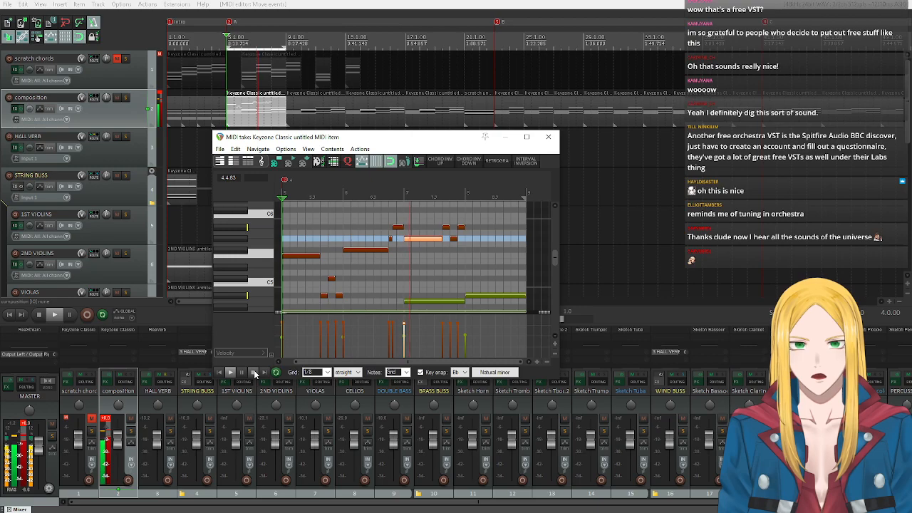
{"action": "left_click", "coordinate": [254, 373]}
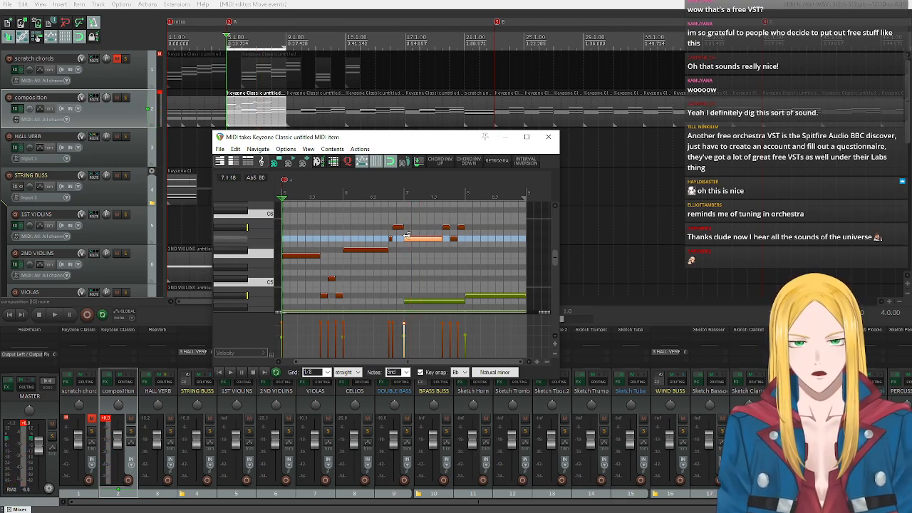
{"action": "left_click", "coordinate": [421, 372]}
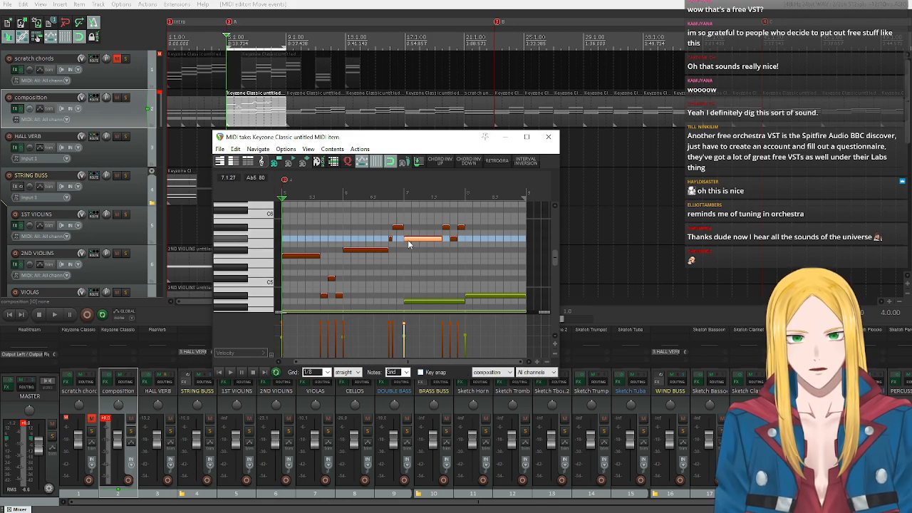
{"action": "left_click_drag", "start_coordinate": [413, 242], "coordinate": [413, 236]}
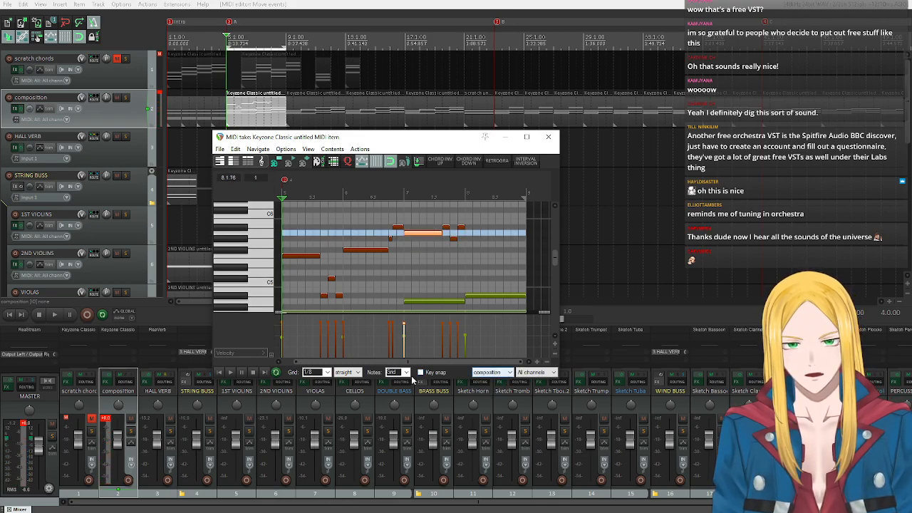
{"action": "left_click", "coordinate": [421, 372]}
Change the Bb key snap scale to harmonic minor (Aeolian 7) and replay the melody from bar 7.
{"action": "left_click", "coordinate": [494, 372]}
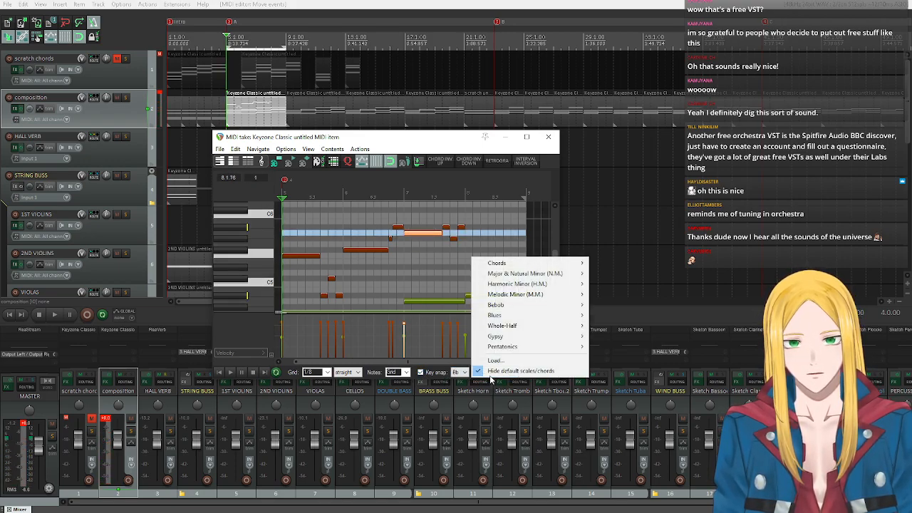
{"action": "mouse_move", "coordinate": [524, 285]}
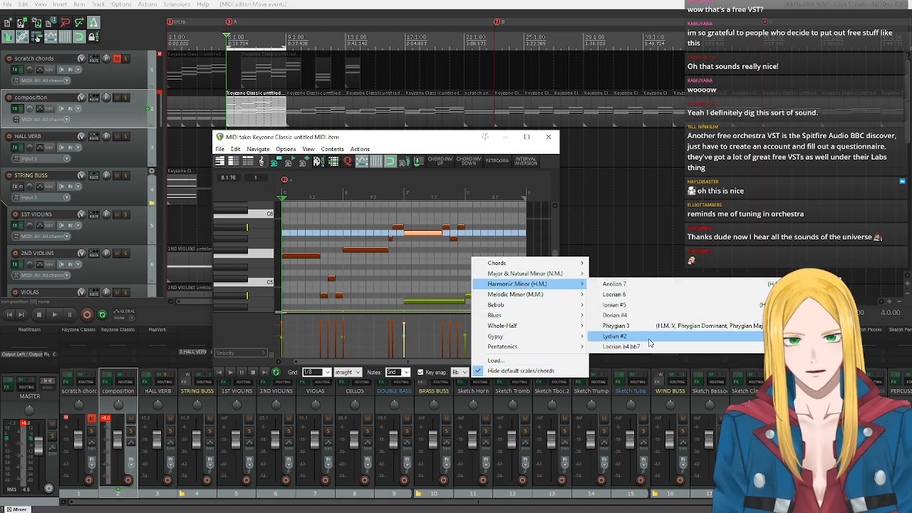
{"action": "left_click", "coordinate": [628, 284]}
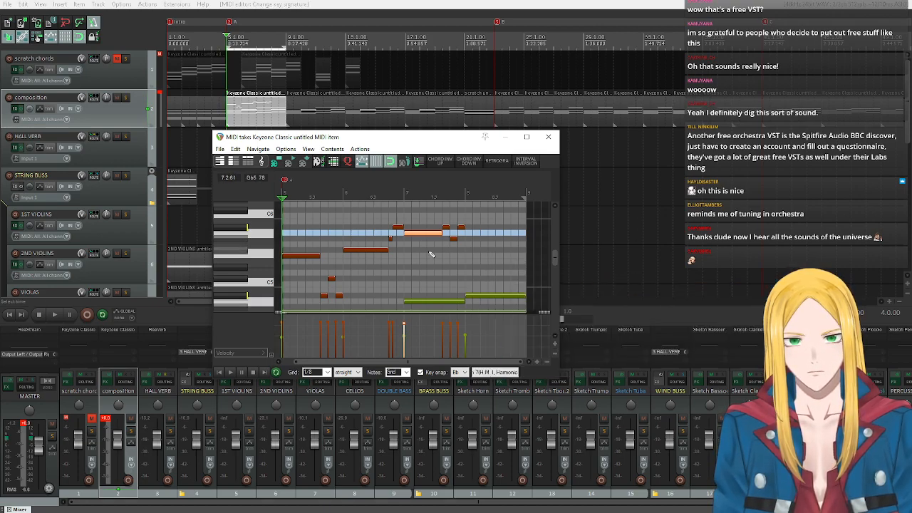
{"action": "left_click", "coordinate": [230, 372]}
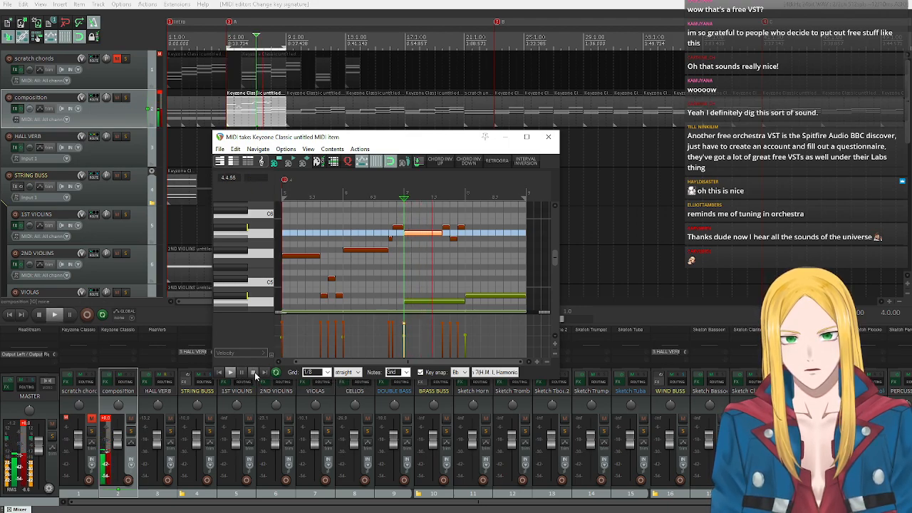
{"action": "left_click", "coordinate": [254, 373]}
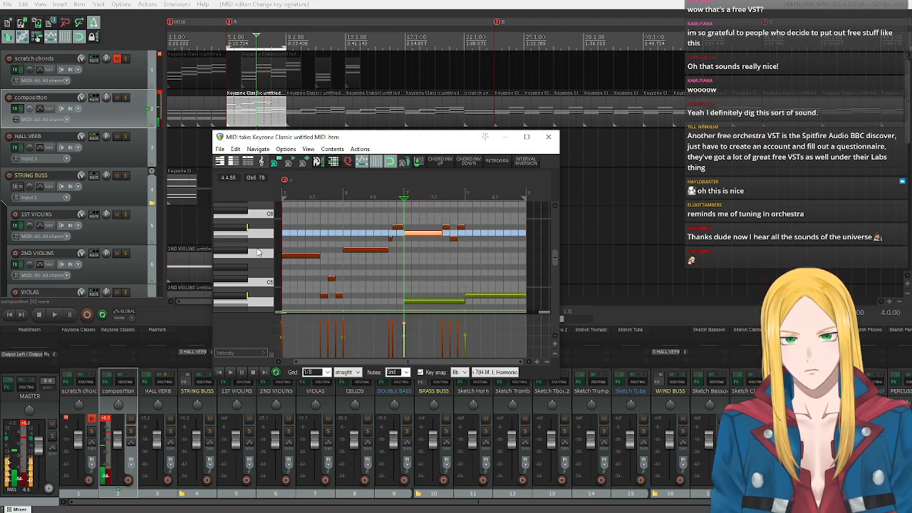
Lower the middle one of bar 7's last three eighth notes to Gb5 after auditioning that pitch, and replay from bar 7.
{"action": "left_click", "coordinate": [232, 255]}
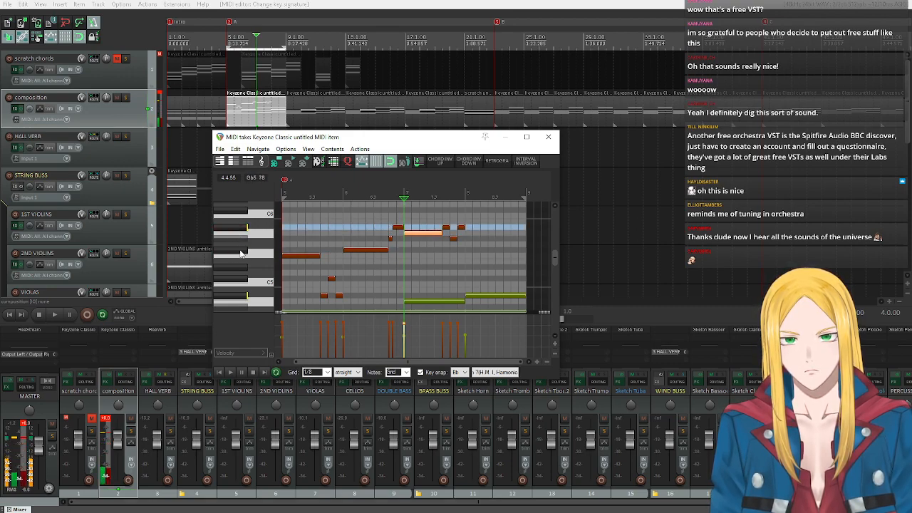
{"action": "left_click", "coordinate": [241, 253]}
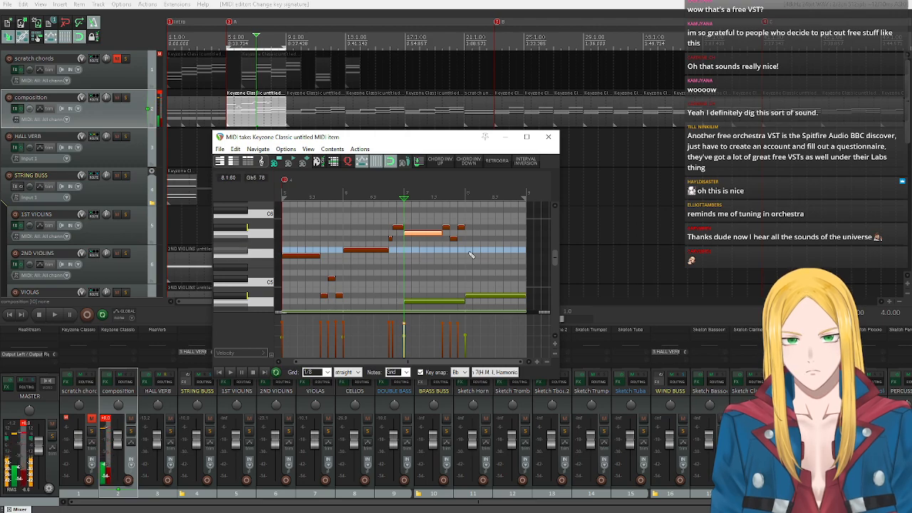
{"action": "left_click", "coordinate": [453, 240]}
{"action": "left_click_drag", "start_coordinate": [455, 239], "coordinate": [455, 249]}
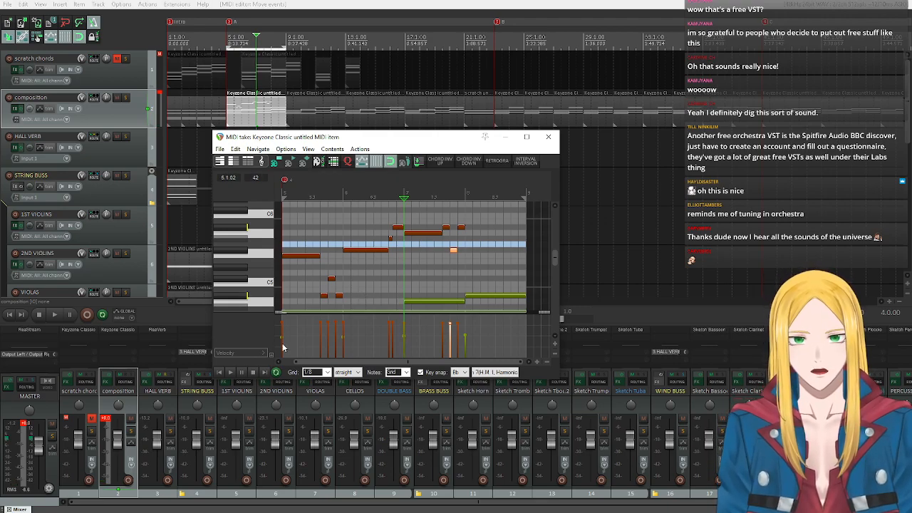
{"action": "left_click", "coordinate": [229, 372]}
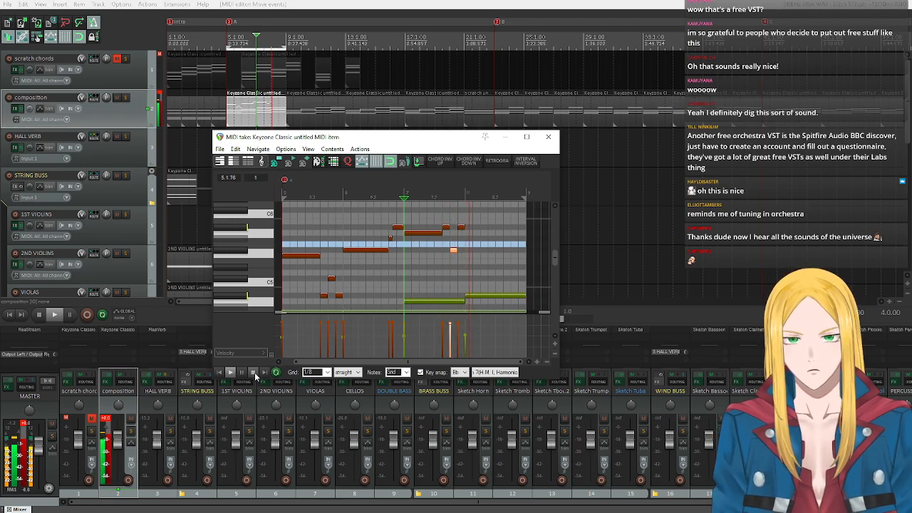
{"action": "left_click", "coordinate": [253, 373]}
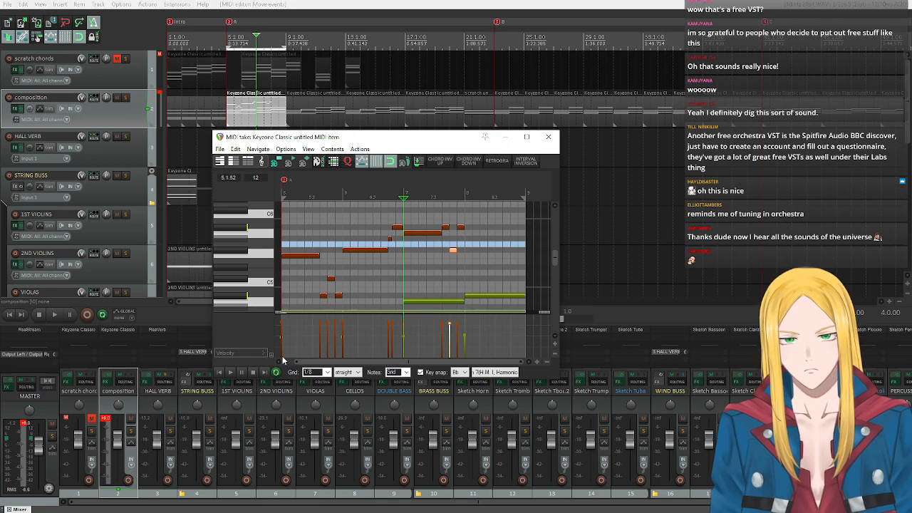
{"action": "left_click", "coordinate": [233, 371]}
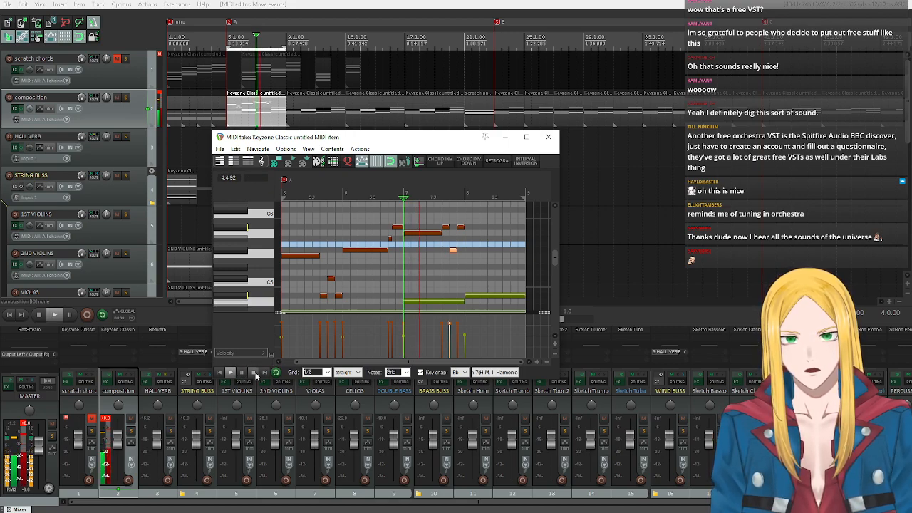
{"action": "left_click", "coordinate": [254, 372]}
Set key snap to the F major chord (maj) and replay the melody from bar 5.
{"action": "left_click", "coordinate": [463, 372]}
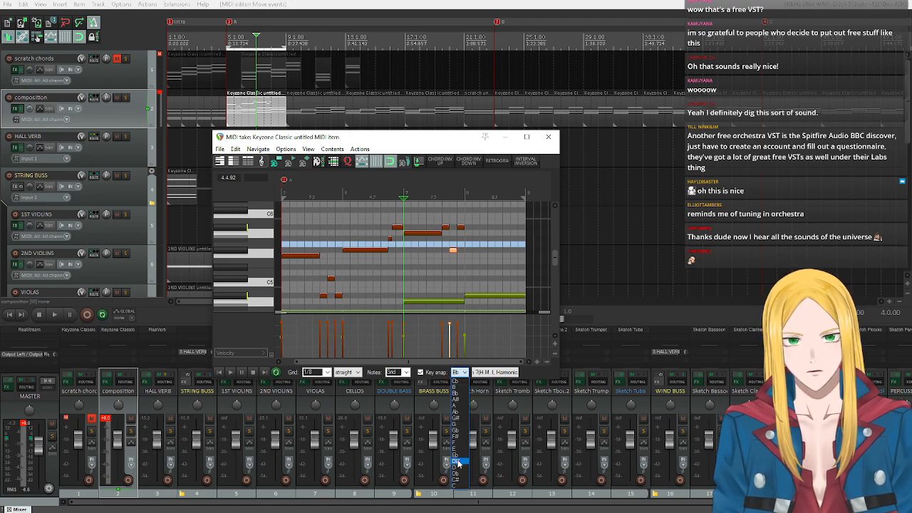
{"action": "left_click", "coordinate": [457, 444]}
{"action": "left_click", "coordinate": [493, 372]}
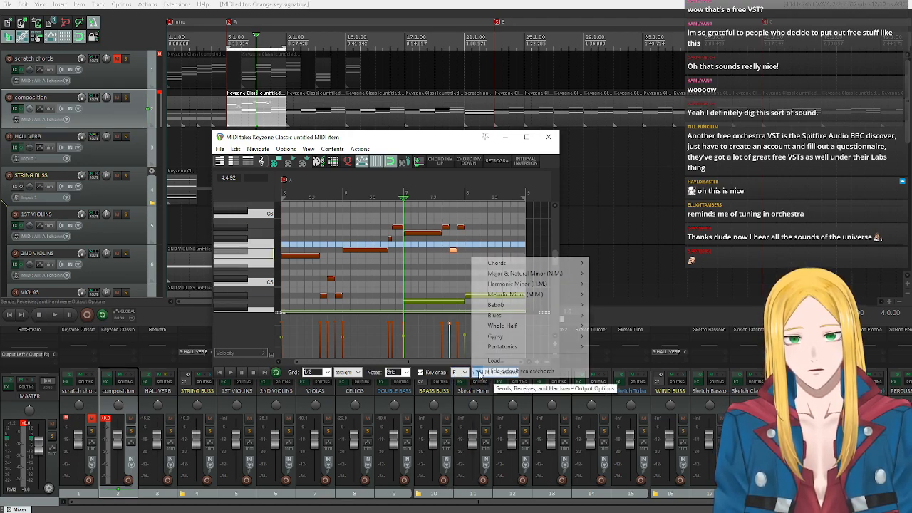
{"action": "mouse_move", "coordinate": [563, 265]}
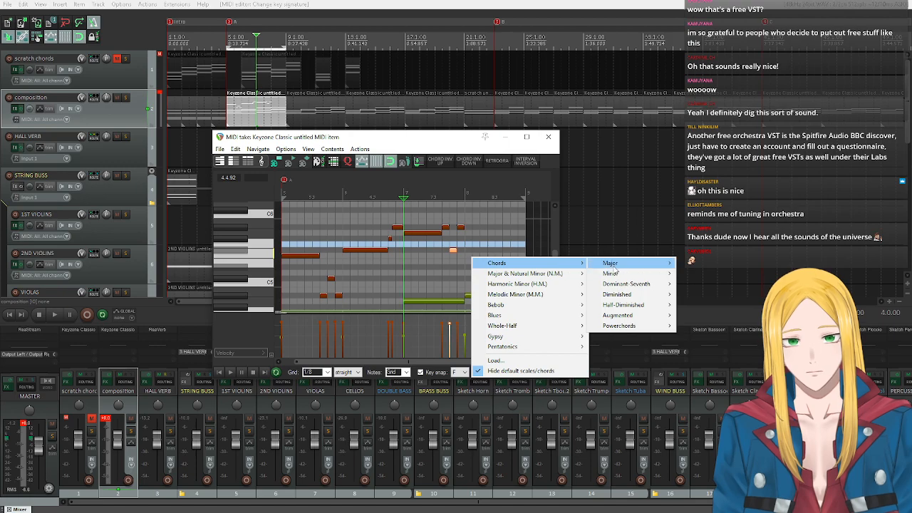
{"action": "mouse_move", "coordinate": [641, 264]}
{"action": "left_click", "coordinate": [726, 264]}
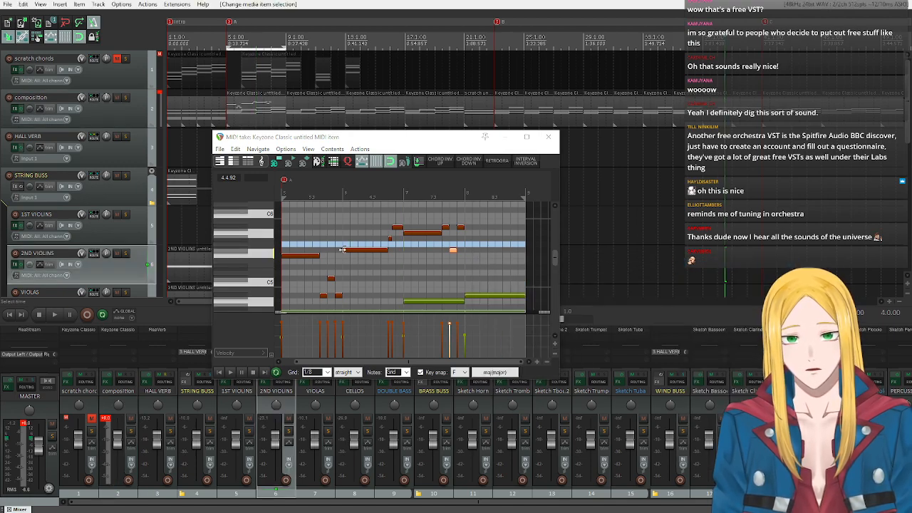
{"action": "left_click", "coordinate": [229, 372]}
{"action": "left_click", "coordinate": [219, 373]}
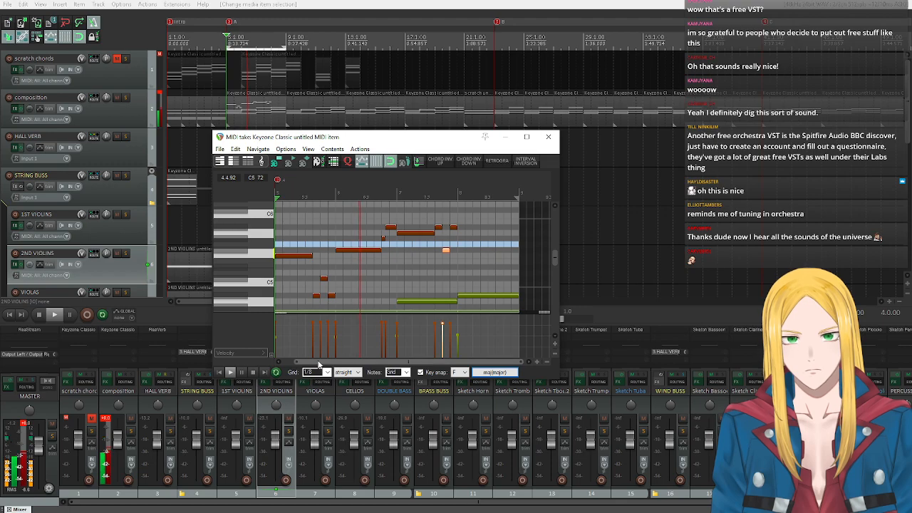
{"action": "left_click", "coordinate": [251, 373]}
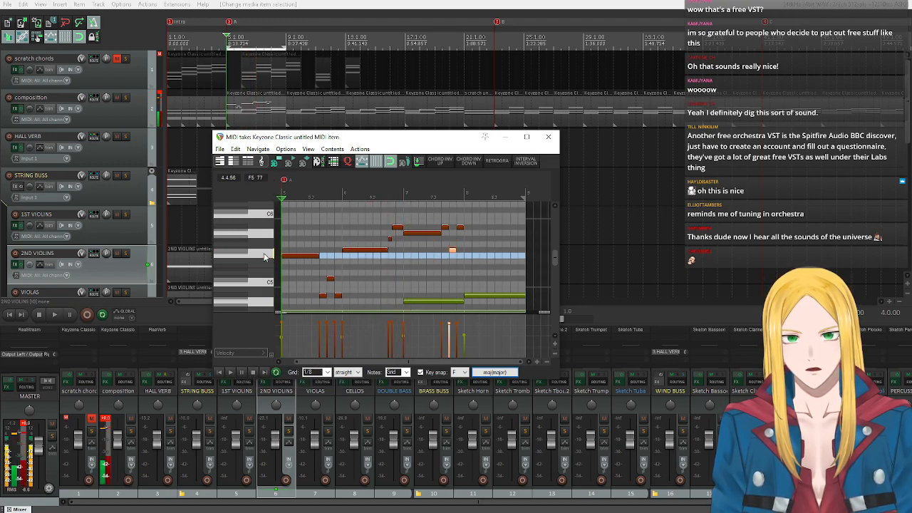
Audition the F major chord tones F5, A5, C6 and C5 on the piano keyboard.
{"action": "left_click", "coordinate": [271, 257]}
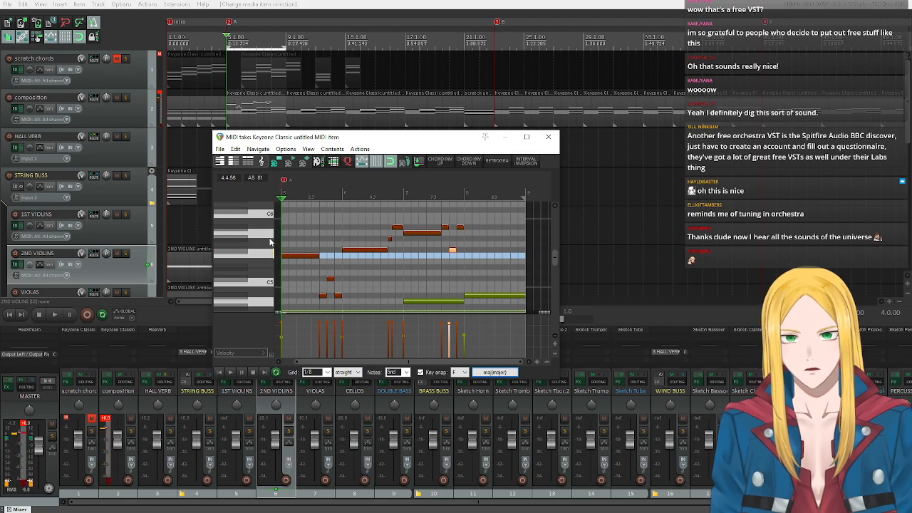
{"action": "left_click", "coordinate": [269, 237]}
{"action": "left_click", "coordinate": [269, 216]}
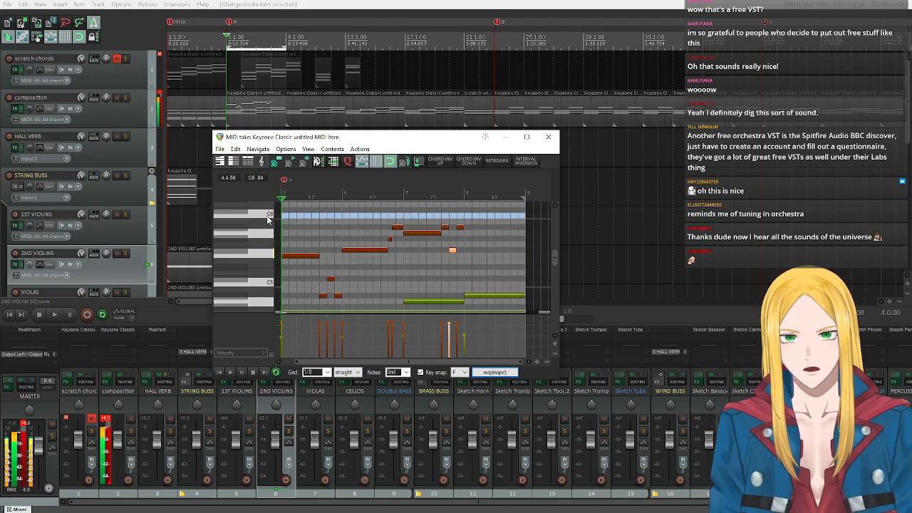
{"action": "left_click", "coordinate": [271, 255]}
{"action": "left_click", "coordinate": [272, 285]}
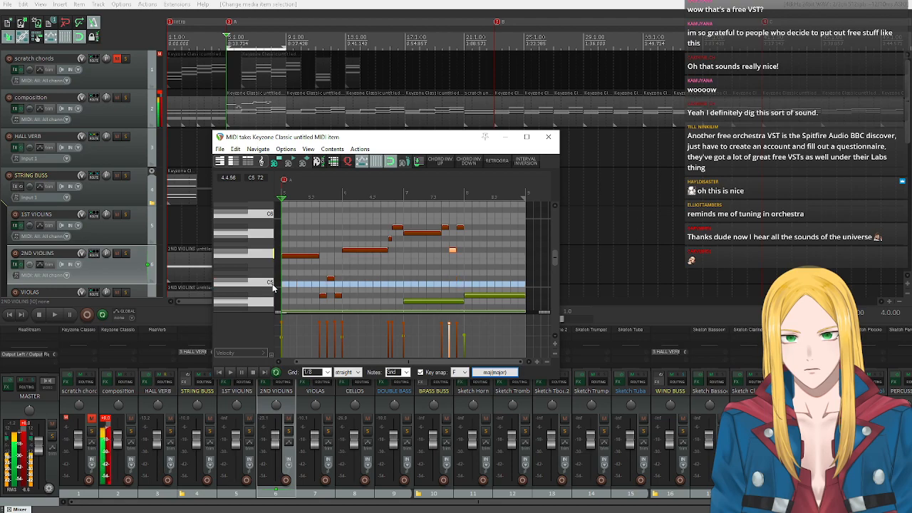
{"action": "left_click", "coordinate": [269, 255]}
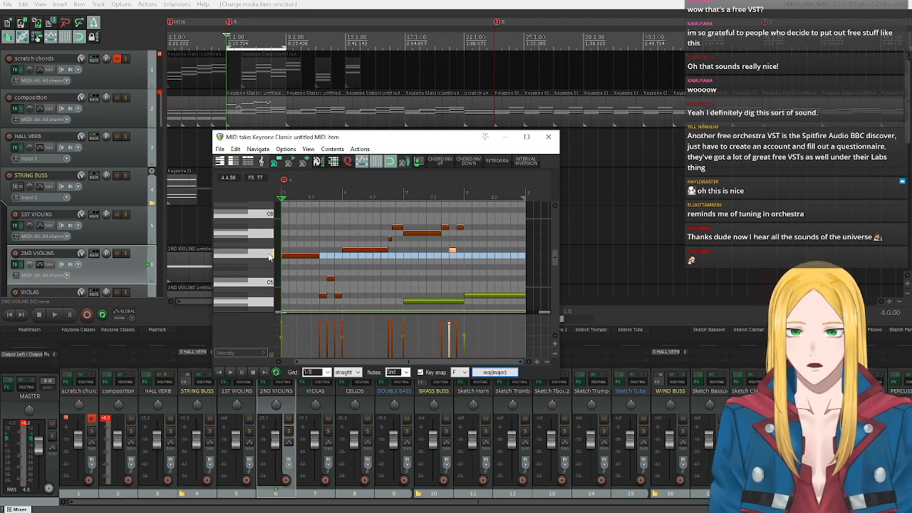
{"action": "left_click", "coordinate": [269, 256]}
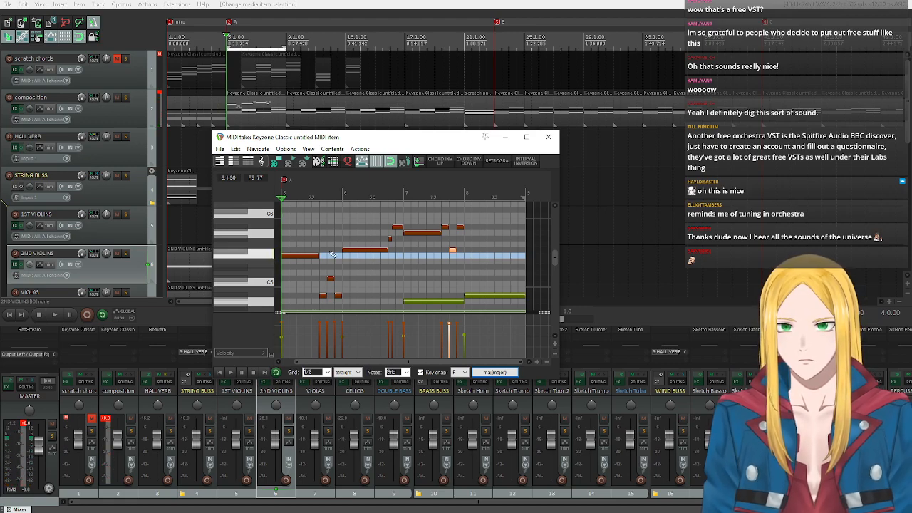
Change the last two notes of bar 6 to F5 and A5, and replay the phrase from bar 5.
{"action": "left_click", "coordinate": [390, 240]}
{"action": "mouse_move", "coordinate": [389, 240]}
{"action": "left_mouse_down"}
{"action": "mouse_move", "coordinate": [394, 257]}
{"action": "mouse_move", "coordinate": [399, 238]}
{"action": "left_mouse_up"}
{"action": "left_click", "coordinate": [398, 228]}
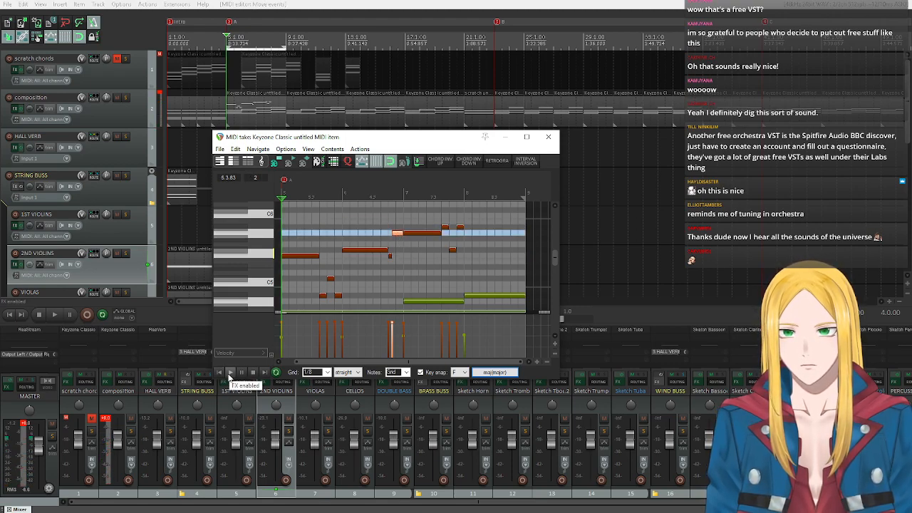
{"action": "left_click", "coordinate": [229, 372]}
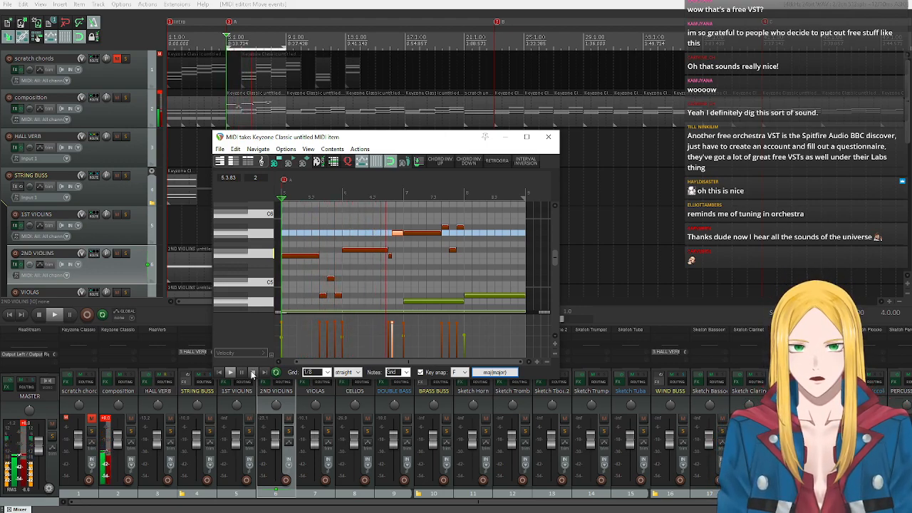
{"action": "left_click", "coordinate": [252, 373]}
Compare F5 and A5 by sounding them alternately on the piano keyboard.
{"action": "left_click", "coordinate": [268, 254]}
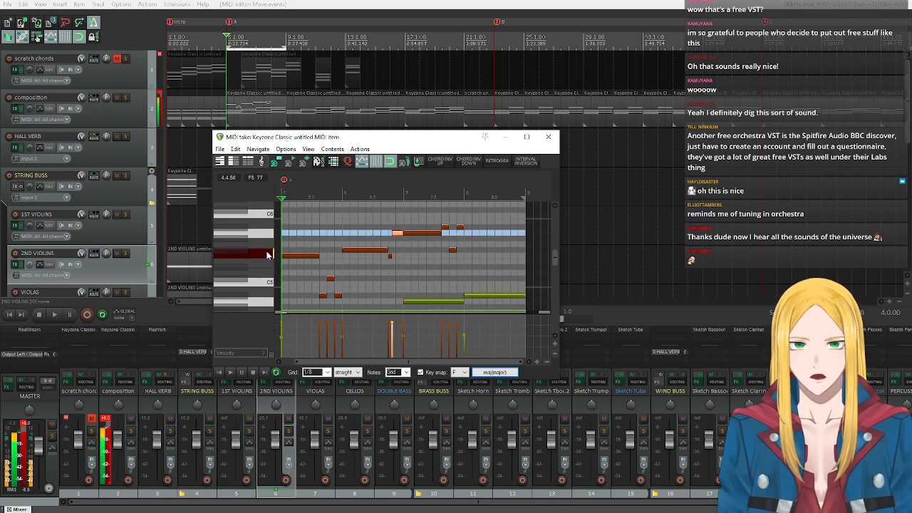
{"action": "left_click", "coordinate": [268, 257]}
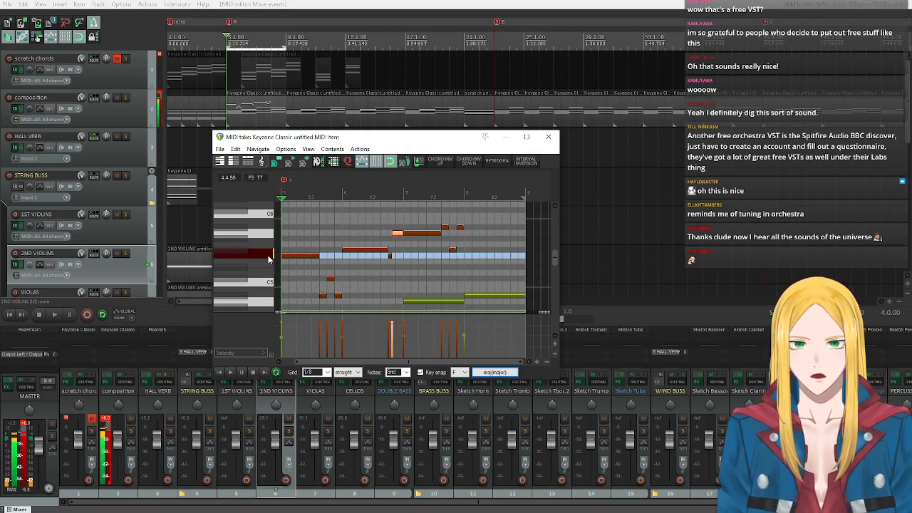
{"action": "left_click", "coordinate": [268, 234]}
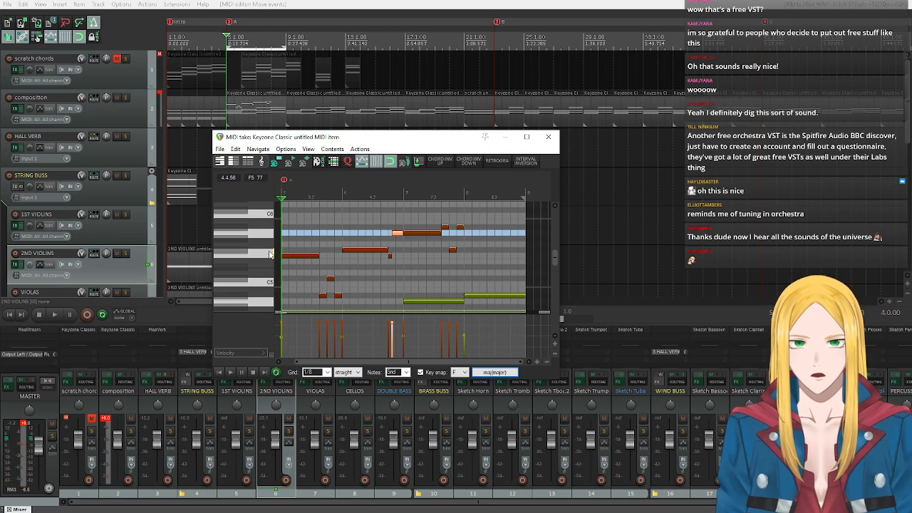
{"action": "left_click", "coordinate": [269, 254]}
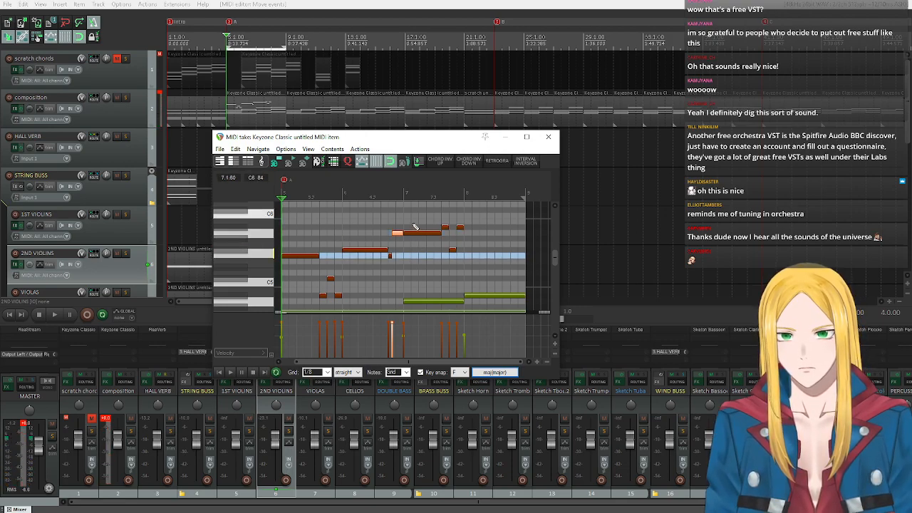
{"action": "left_click", "coordinate": [494, 372]}
{"action": "mouse_move", "coordinate": [523, 287]}
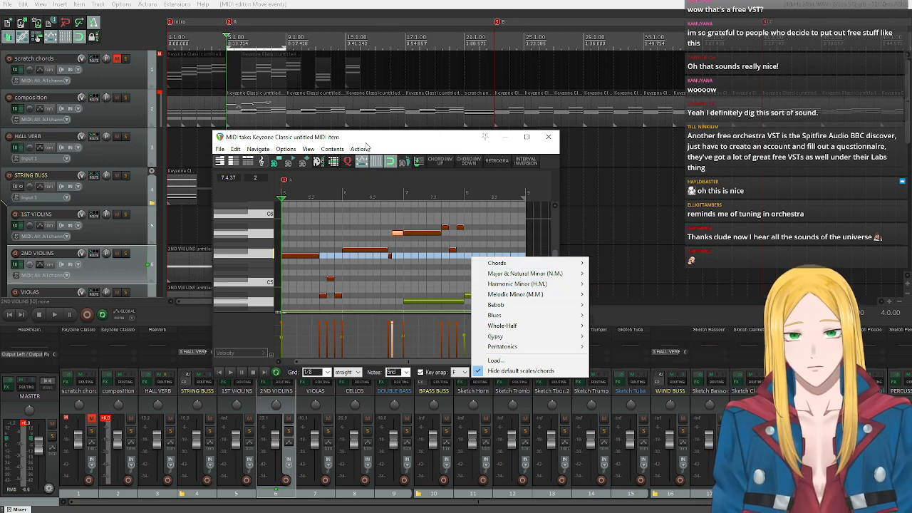
{"action": "left_click", "coordinate": [366, 146]}
Sound F5, A5, C6 and C5 on the piano keyboard, ending on A5.
{"action": "left_click", "coordinate": [266, 257]}
{"action": "left_click", "coordinate": [264, 233]}
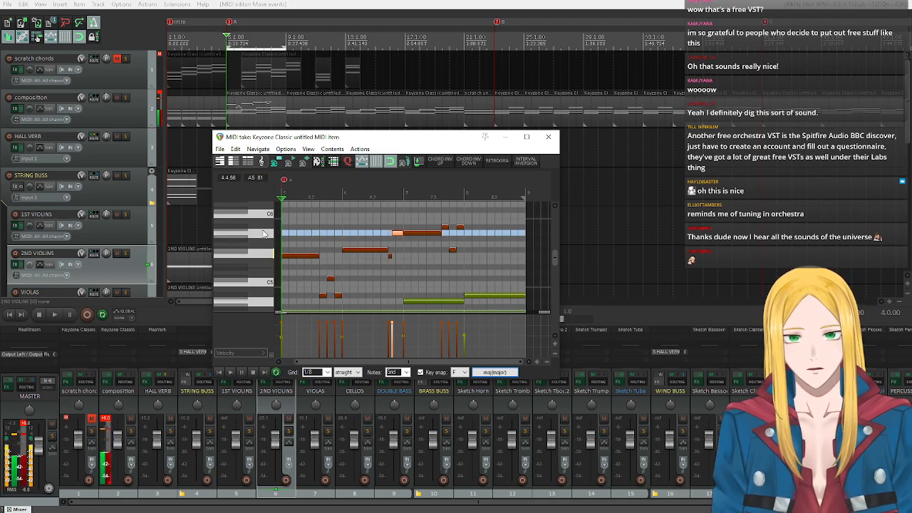
{"action": "left_click", "coordinate": [268, 221]}
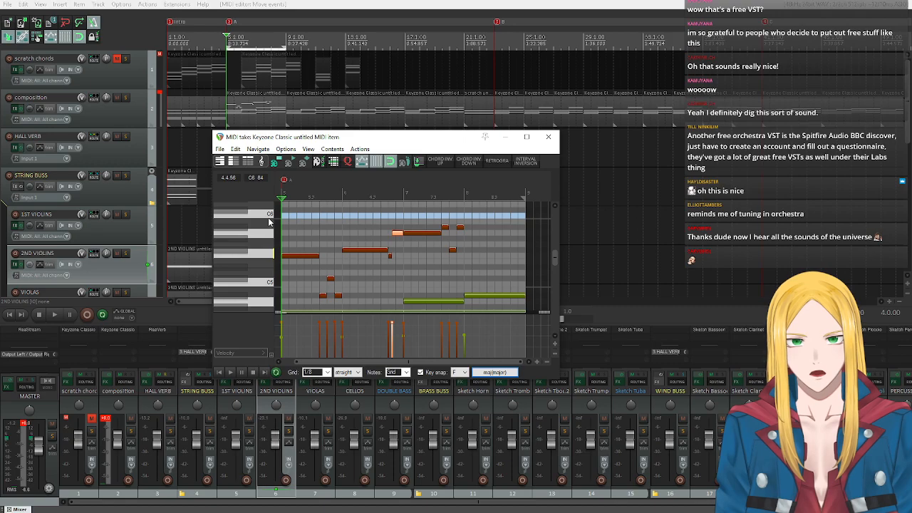
{"action": "left_click", "coordinate": [266, 285]}
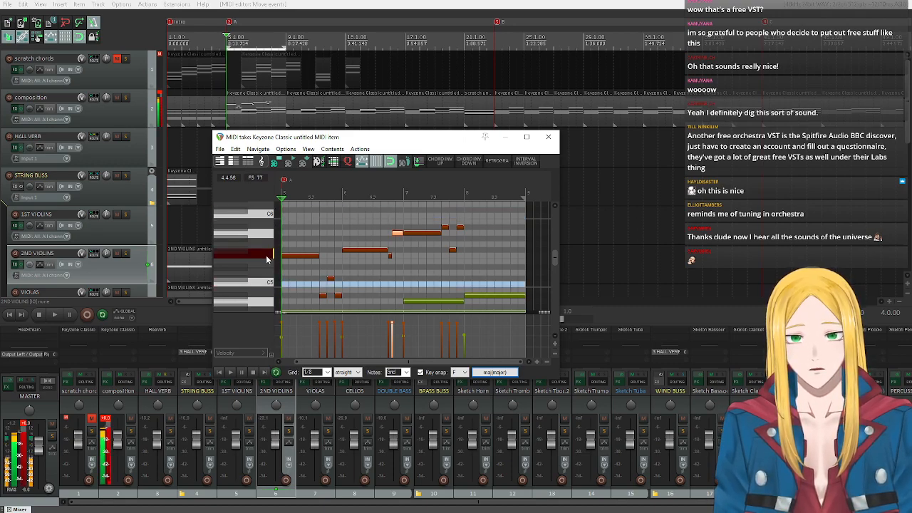
{"action": "left_click", "coordinate": [264, 235]}
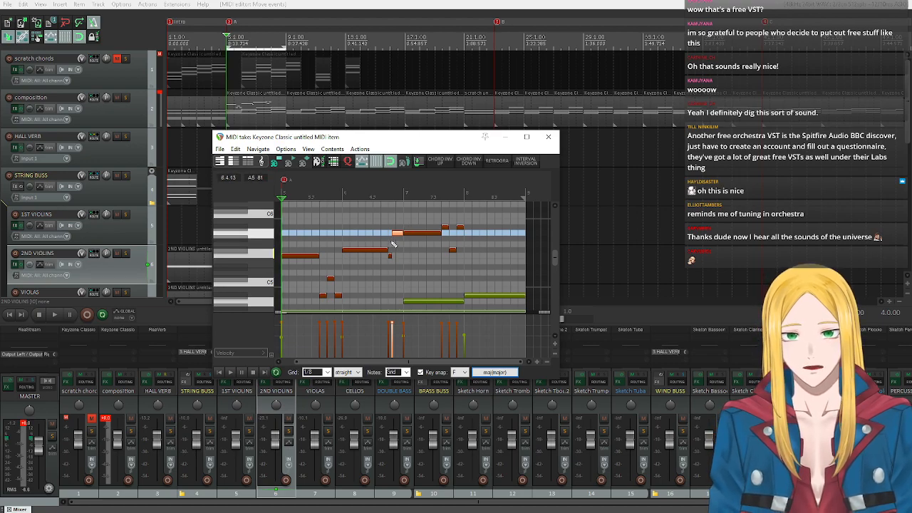
Set key snap to Bb harmonic minor (H.M. I) and sound Gb5 on the piano keyboard.
{"action": "left_click", "coordinate": [462, 371]}
{"action": "left_click", "coordinate": [460, 390]}
{"action": "left_click", "coordinate": [494, 372]}
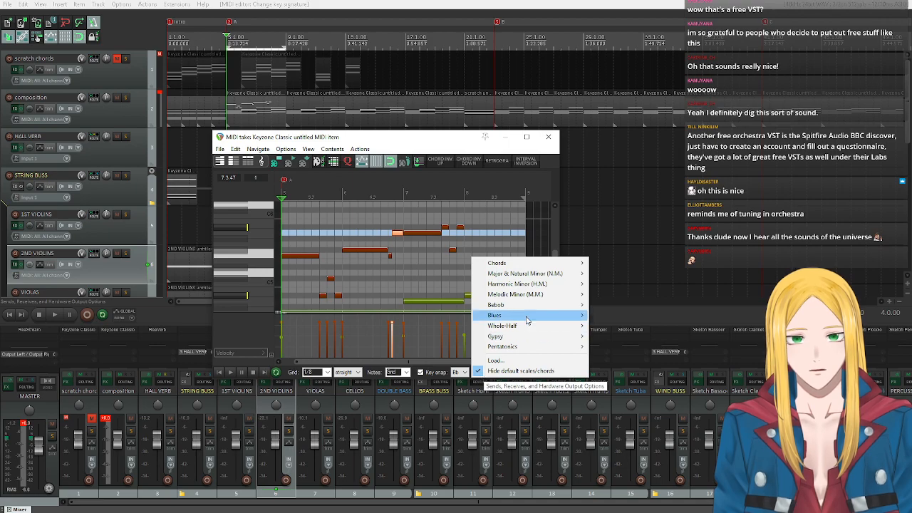
{"action": "mouse_move", "coordinate": [534, 283]}
{"action": "left_click", "coordinate": [605, 284]}
{"action": "left_click", "coordinate": [248, 254]}
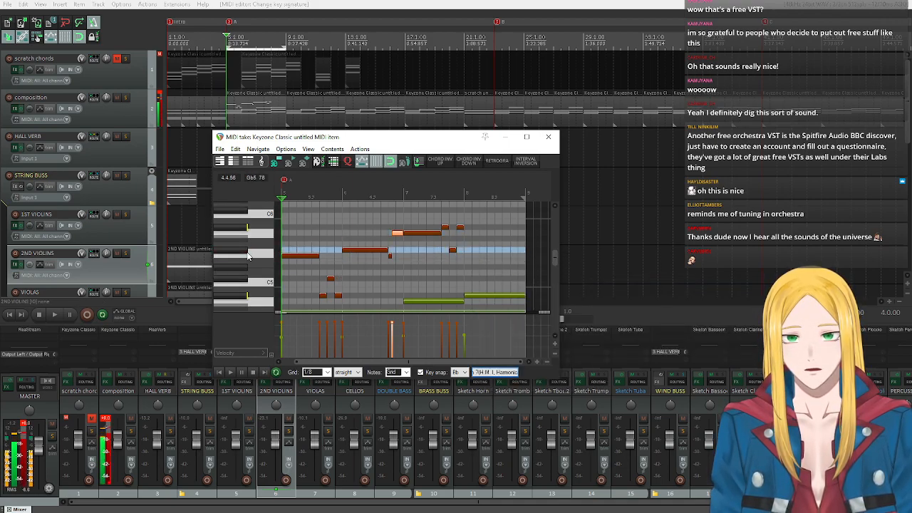
Lower the last note of bar 6 to Gb5 and replay the melody from bar 5.
{"action": "left_click", "coordinate": [397, 232]}
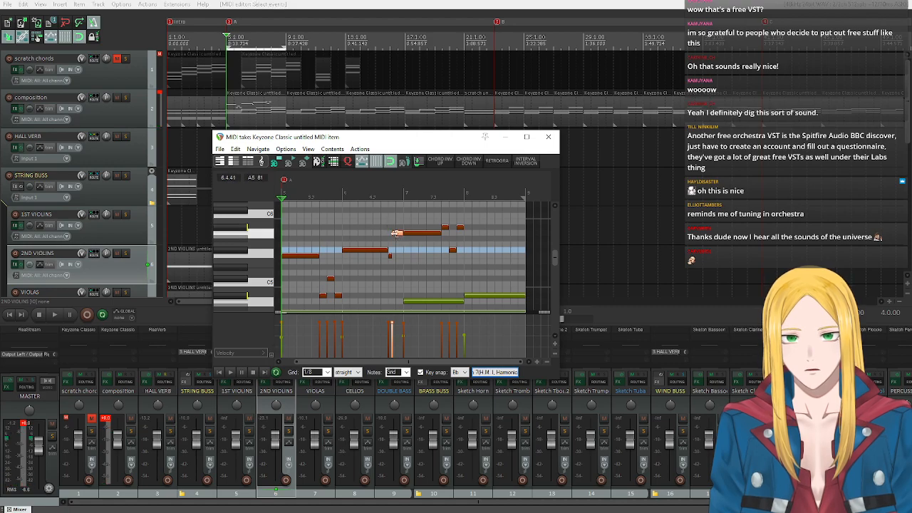
{"action": "left_click_drag", "start_coordinate": [397, 233], "coordinate": [400, 253]}
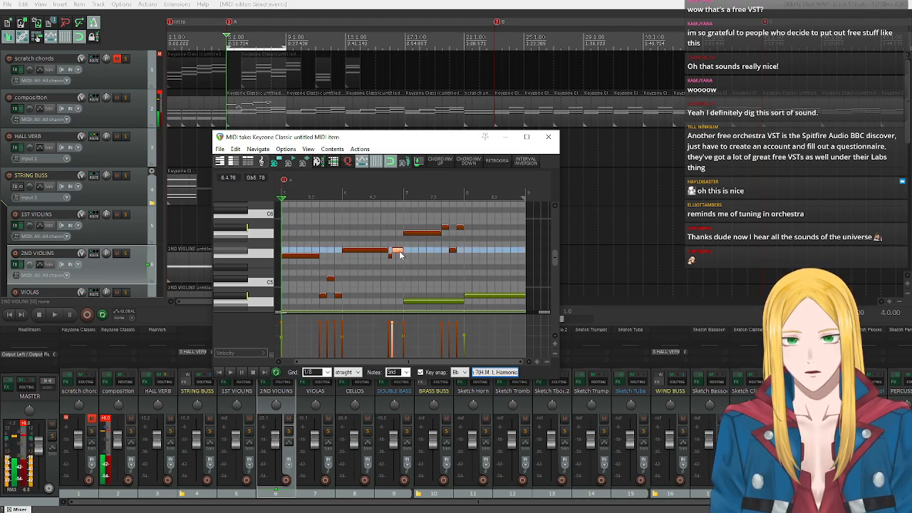
{"action": "left_click", "coordinate": [230, 371]}
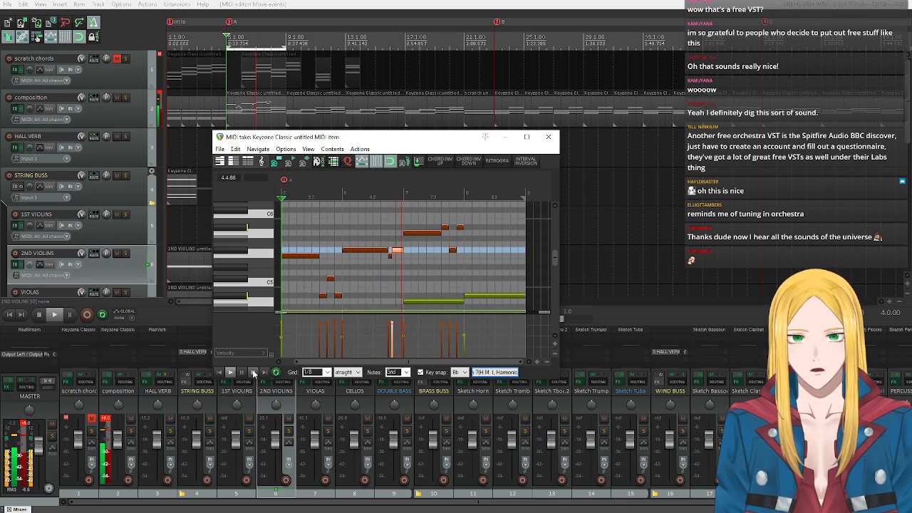
{"action": "left_click", "coordinate": [254, 372]}
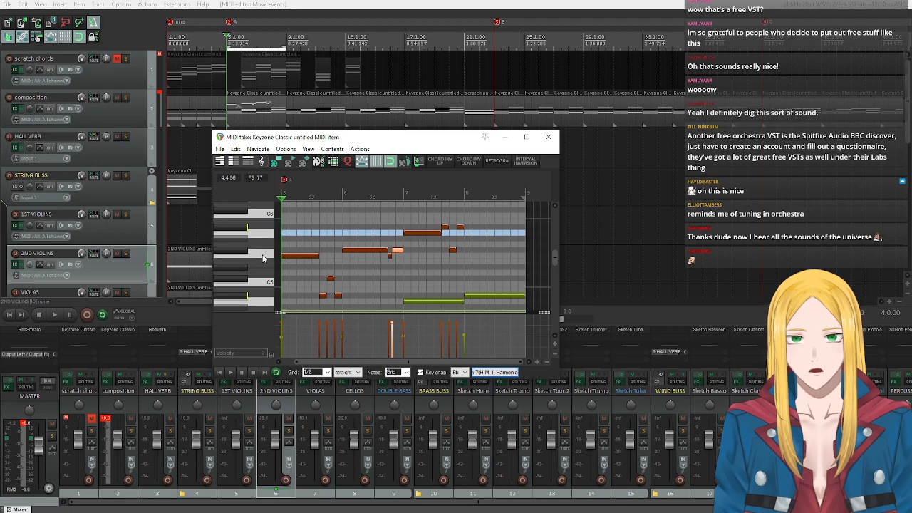
Lower the long note at the start of bar 7 to F5 and replay the melody from bar 5.
{"action": "left_click", "coordinate": [263, 258]}
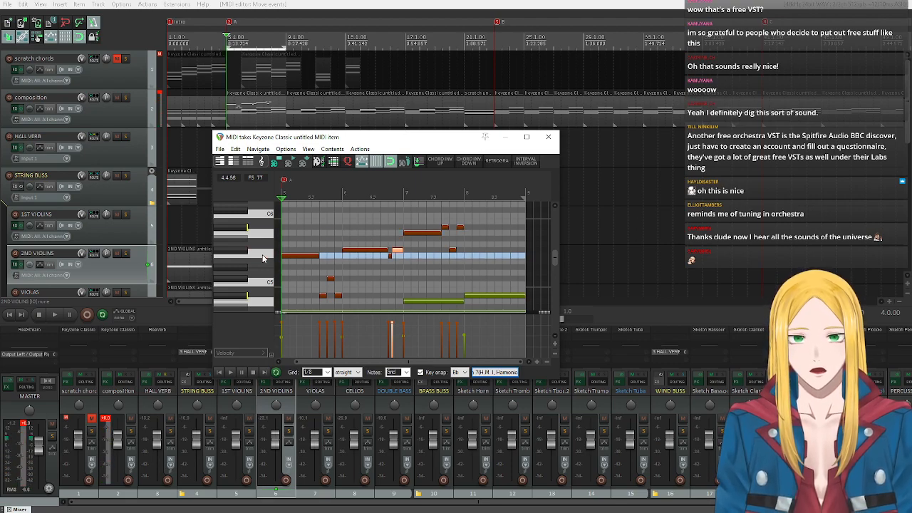
{"action": "left_click", "coordinate": [416, 232]}
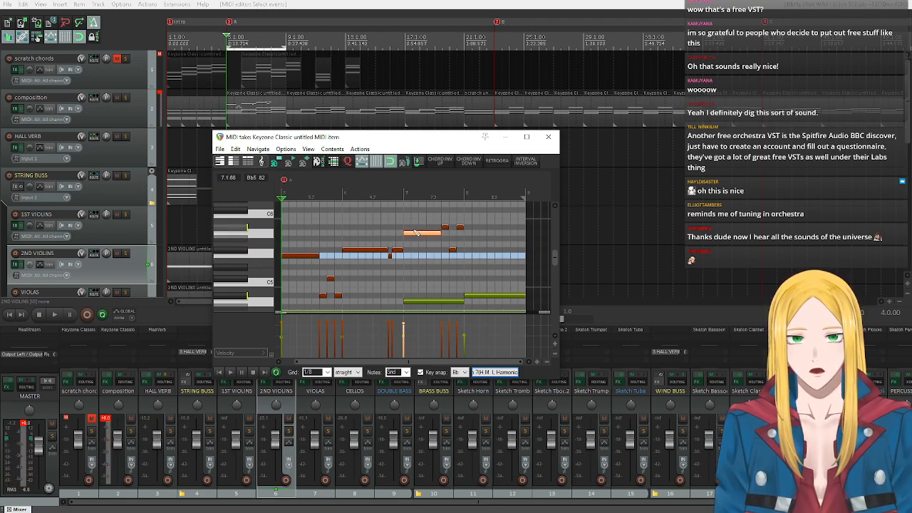
{"action": "left_click_drag", "start_coordinate": [416, 233], "coordinate": [416, 255]}
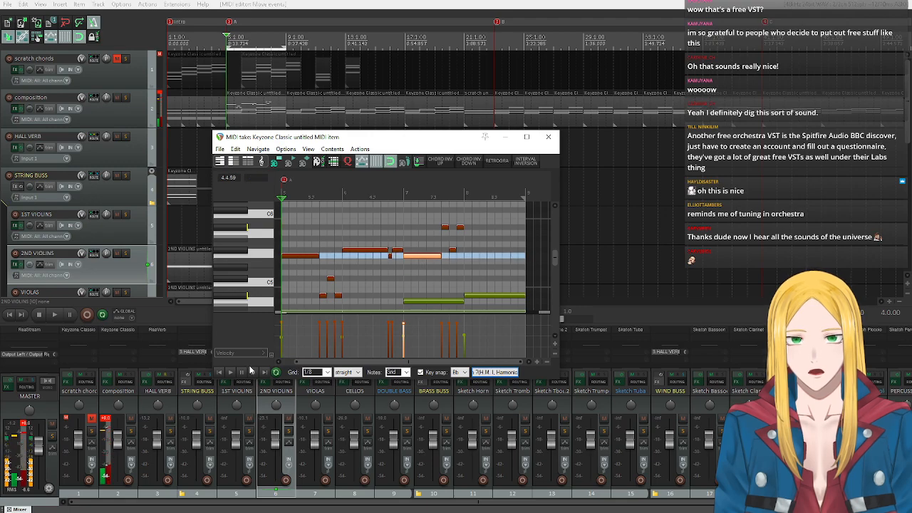
{"action": "left_click", "coordinate": [230, 371]}
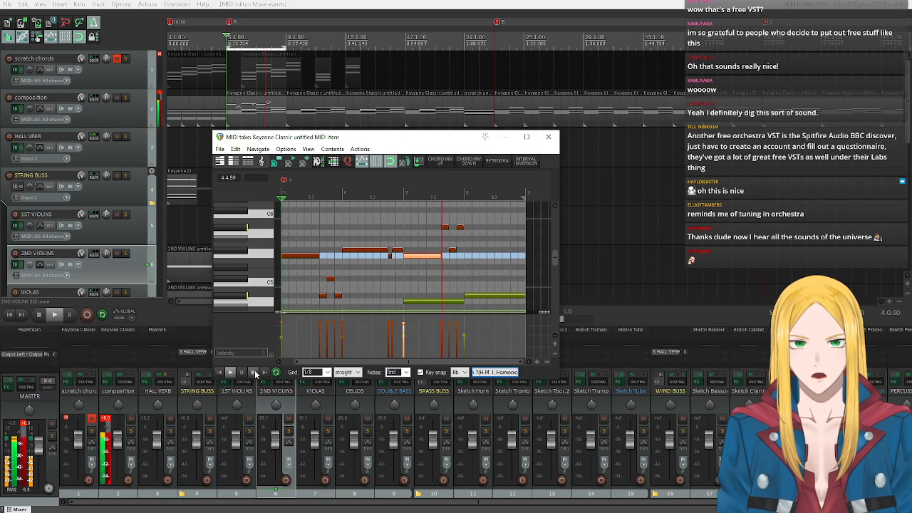
{"action": "left_click", "coordinate": [254, 373]}
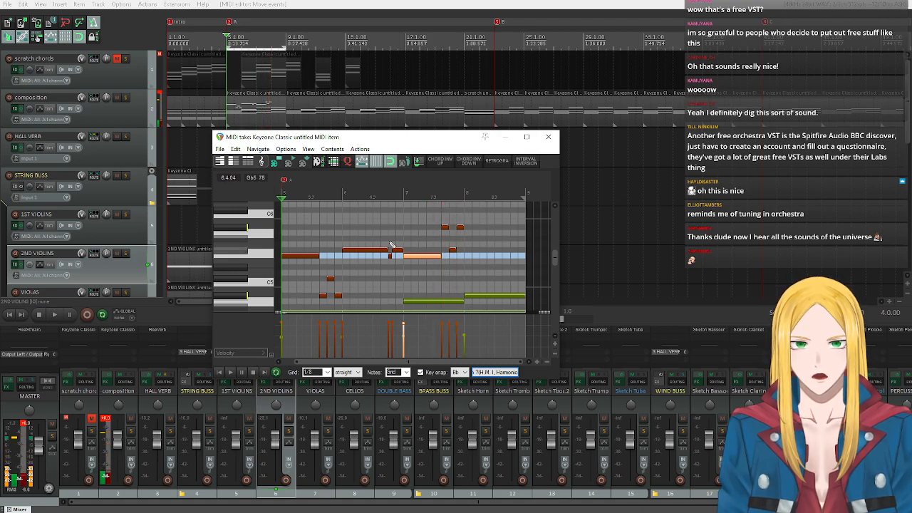
With key snap set to Bb natural minor, lower the two Bb5 notes at the end of bar 7 to Ab5 and replay.
{"action": "left_click", "coordinate": [241, 232]}
{"action": "left_click_drag", "start_coordinate": [429, 220], "coordinate": [478, 230]}
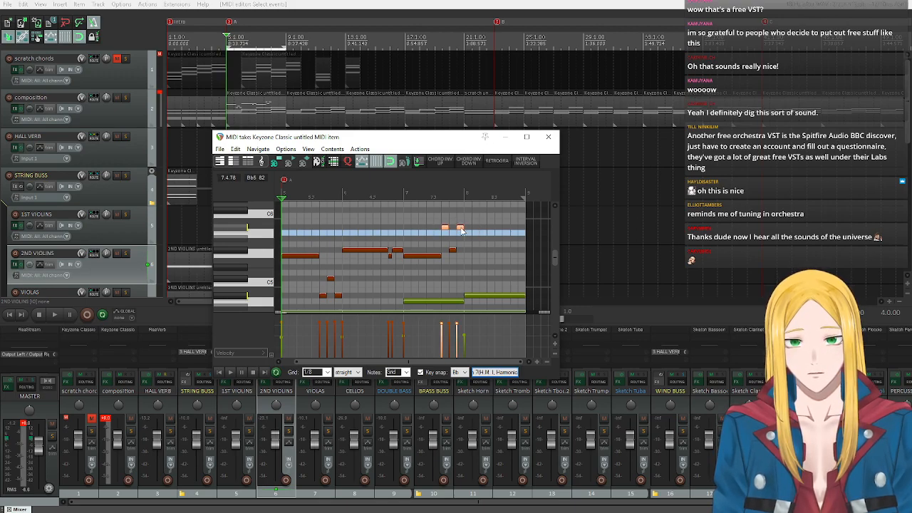
{"action": "left_click", "coordinate": [504, 373]}
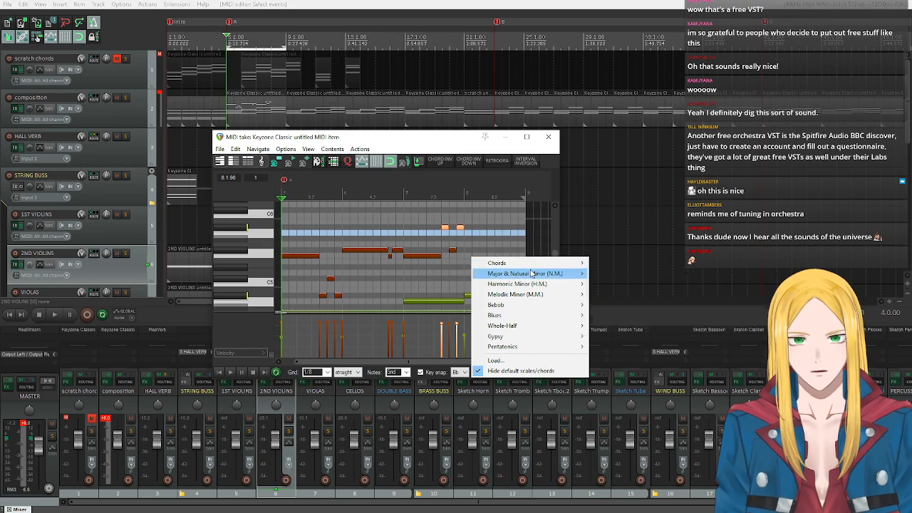
{"action": "left_click", "coordinate": [627, 326]}
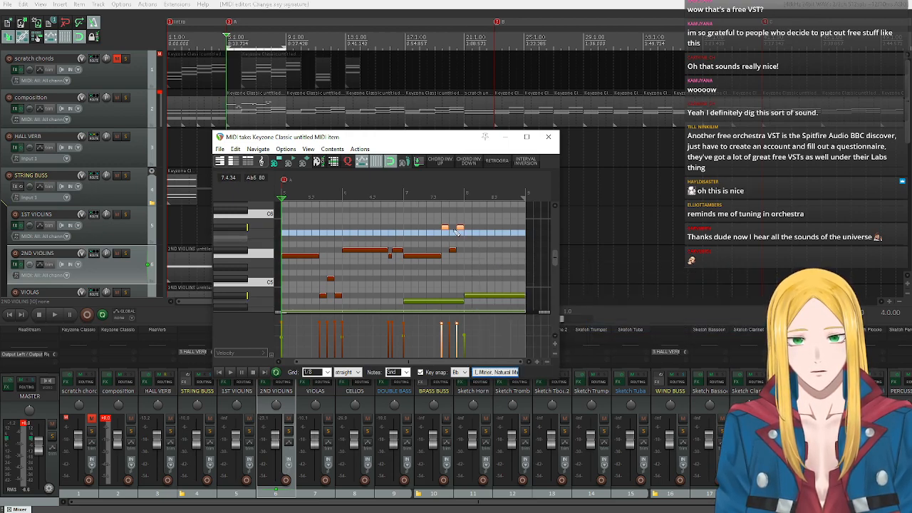
{"action": "left_click", "coordinate": [459, 228]}
{"action": "left_click_drag", "start_coordinate": [459, 228], "coordinate": [462, 241]}
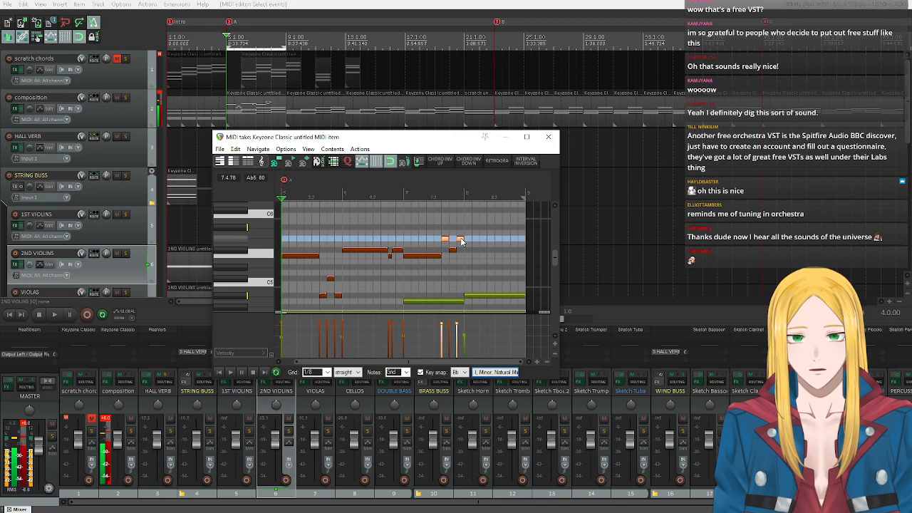
{"action": "left_click", "coordinate": [229, 371]}
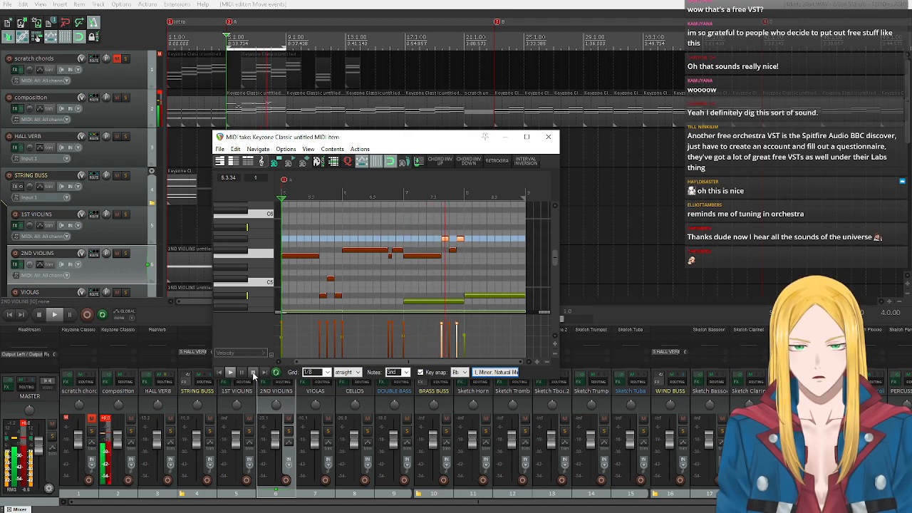
{"action": "left_click", "coordinate": [252, 375]}
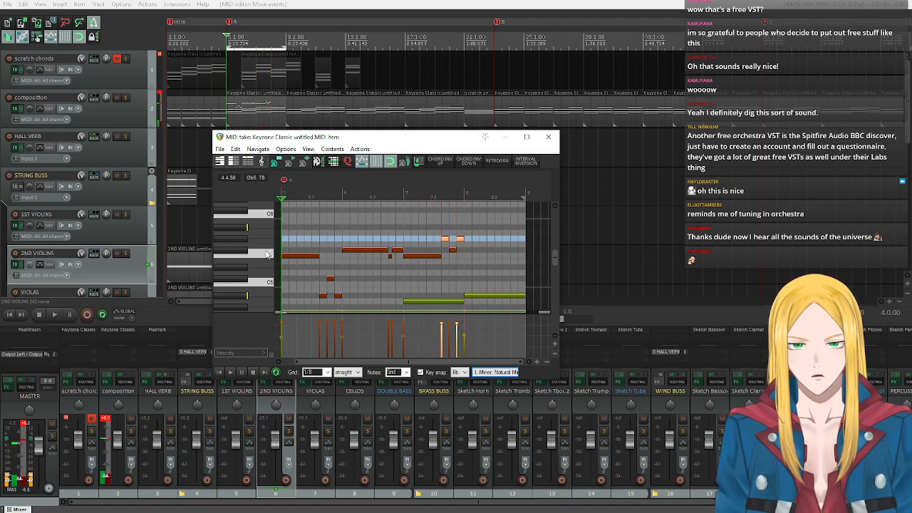
Audition F5, Gb5, Ab5 and Bb5 on the piano keyboard to judge the ending of bar 7.
{"action": "left_click", "coordinate": [267, 254]}
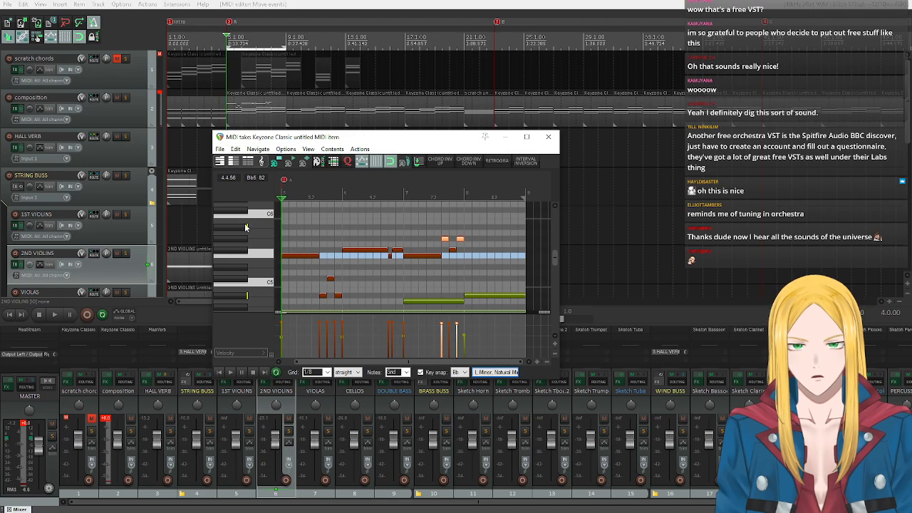
{"action": "left_click", "coordinate": [245, 227]}
{"action": "left_click", "coordinate": [244, 241]}
{"action": "left_click", "coordinate": [243, 240]}
{"action": "left_click", "coordinate": [243, 239]}
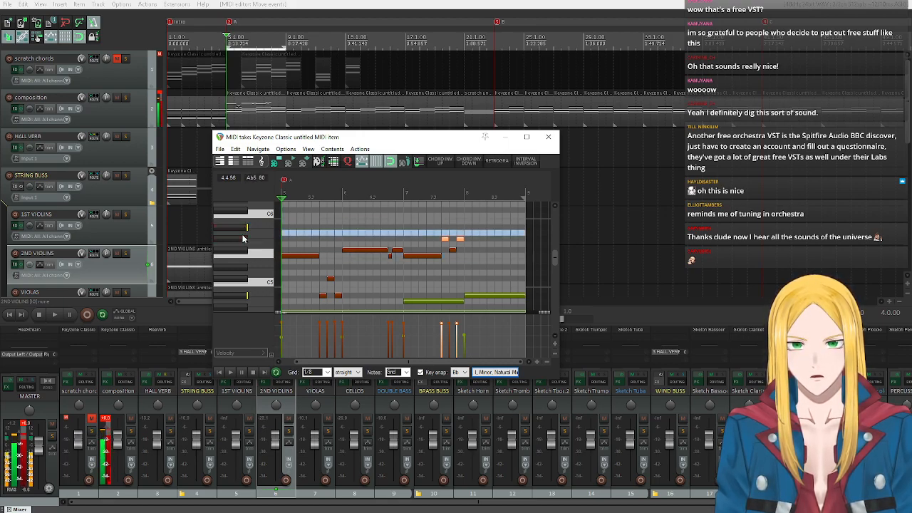
{"action": "left_click", "coordinate": [257, 252]}
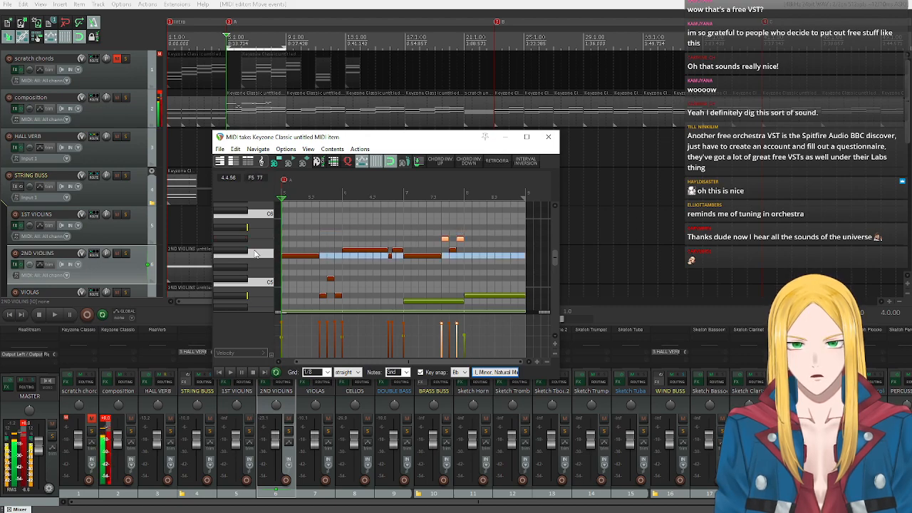
{"action": "left_click", "coordinate": [237, 238]}
{"action": "left_click", "coordinate": [237, 243]}
{"action": "left_click", "coordinate": [237, 242]}
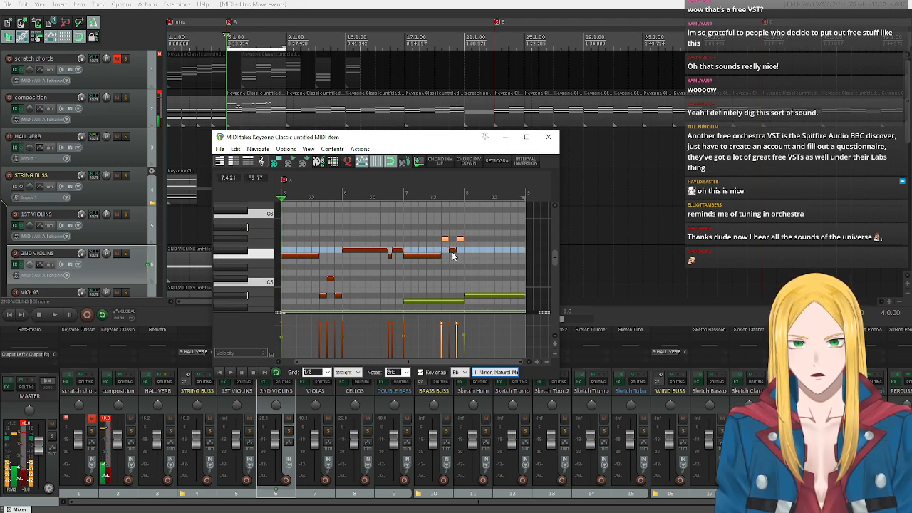
Copy the short Gb5 note of bar 7 into bar 8 to make two half-bar notes, Gb5 followed by F5.
{"action": "left_click", "coordinate": [452, 251]}
{"action": "left_click", "coordinate": [244, 240]}
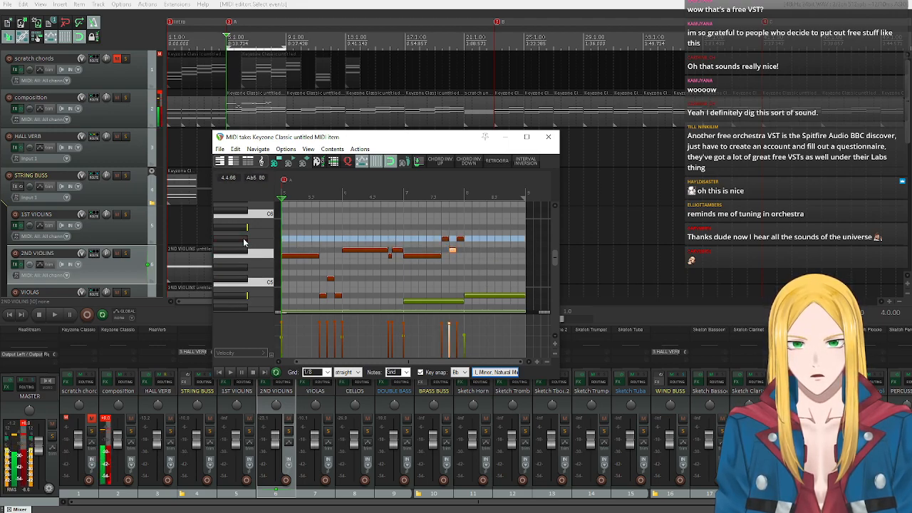
{"action": "left_click", "coordinate": [262, 255]}
{"action": "left_click", "coordinate": [260, 251]}
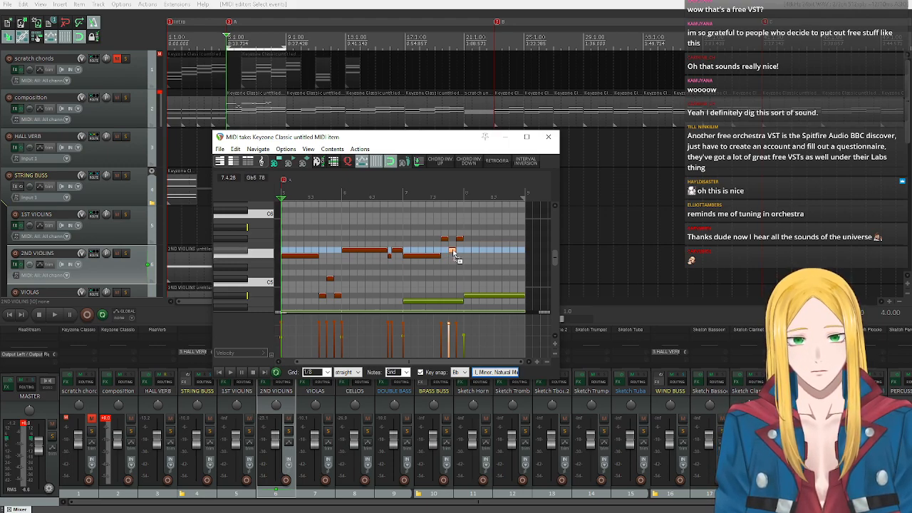
{"action": "left_click_drag", "start_coordinate": [466, 251], "coordinate": [515, 259]}
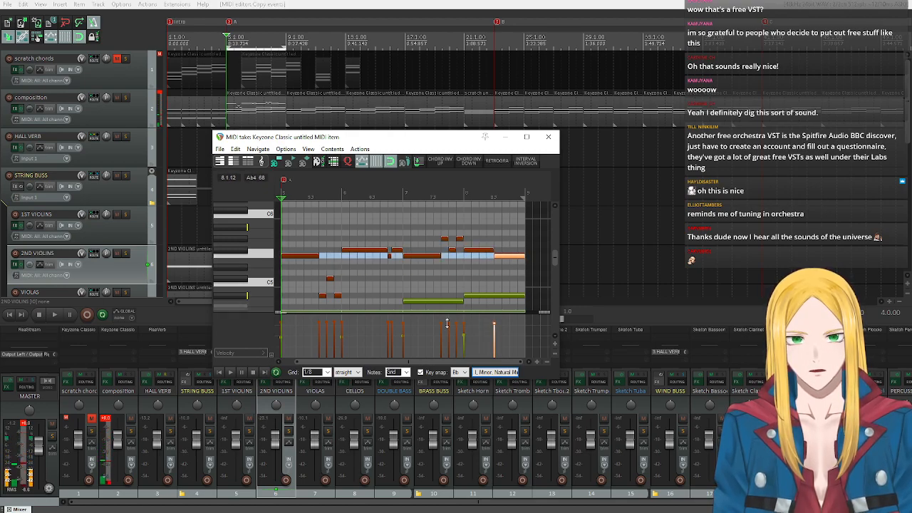
Play the whole melody from bar 5 through bar 8 to check the ending.
{"action": "left_click", "coordinate": [224, 374]}
{"action": "scroll", "coordinate": [441, 287], "scroll_direction": "down", "scroll_amount": 1}
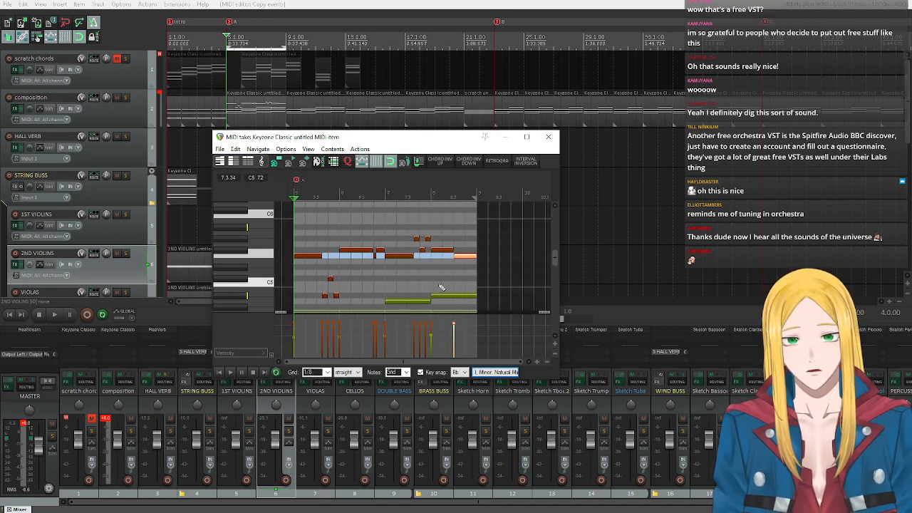
{"action": "scroll", "coordinate": [441, 287], "scroll_direction": "up", "scroll_amount": 1}
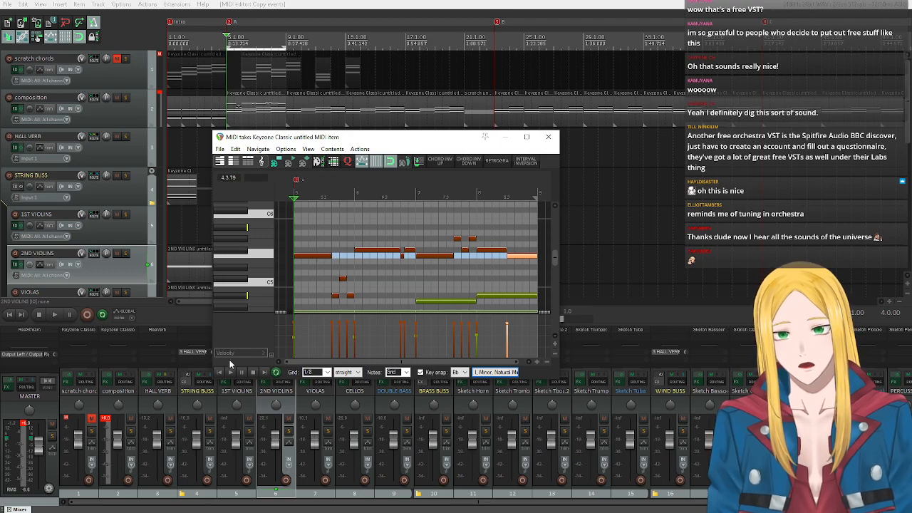
{"action": "left_click", "coordinate": [229, 372]}
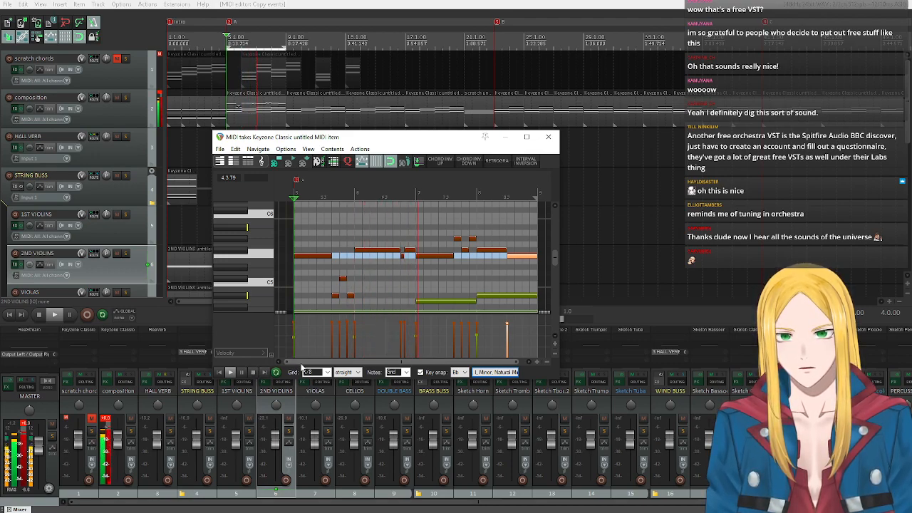
{"action": "left_click_drag", "start_coordinate": [332, 362], "coordinate": [337, 365]}
{"action": "left_click", "coordinate": [252, 372]}
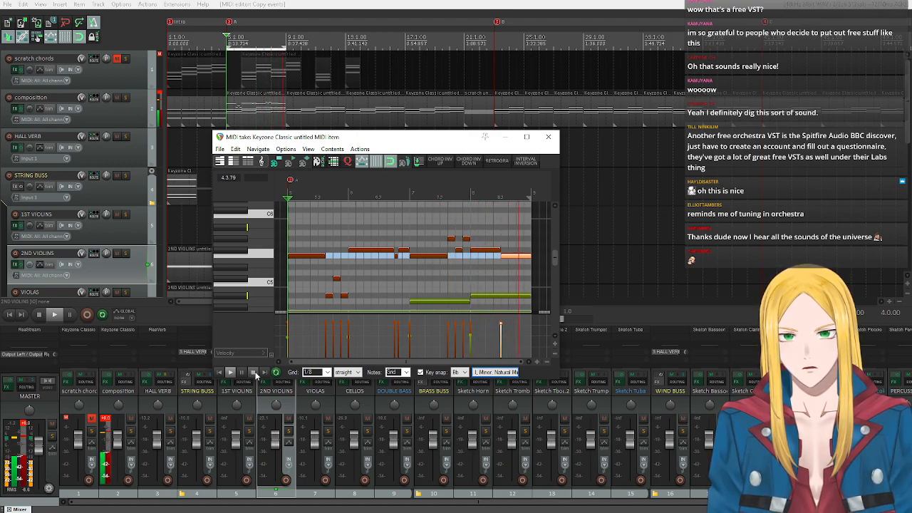
{"action": "left_click", "coordinate": [254, 373]}
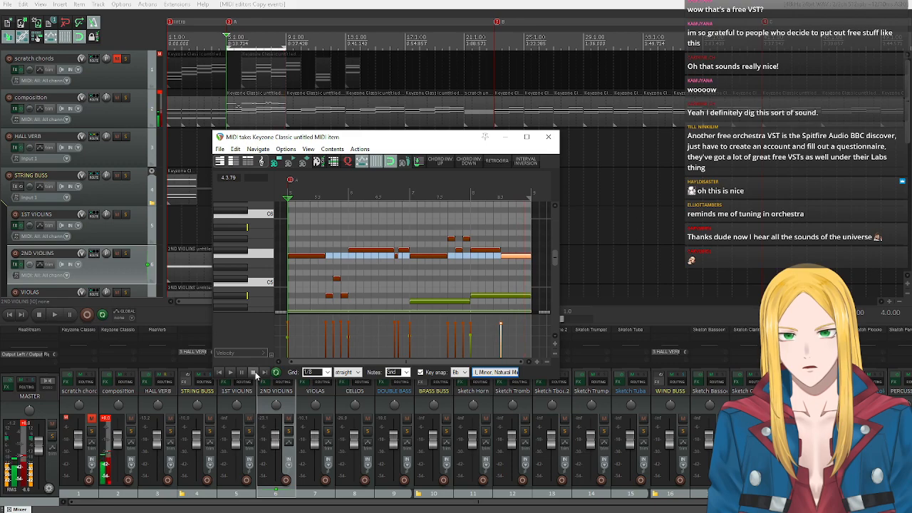
Sound Eb5 on the piano keyboard and lower the last note of bar 8 to Eb5.
{"action": "left_click", "coordinate": [238, 270]}
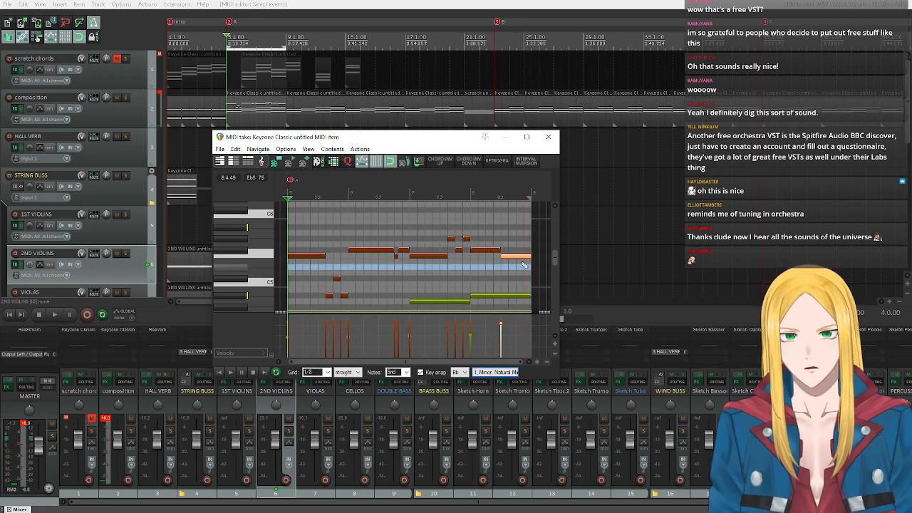
{"action": "left_click_drag", "start_coordinate": [506, 255], "coordinate": [504, 267]}
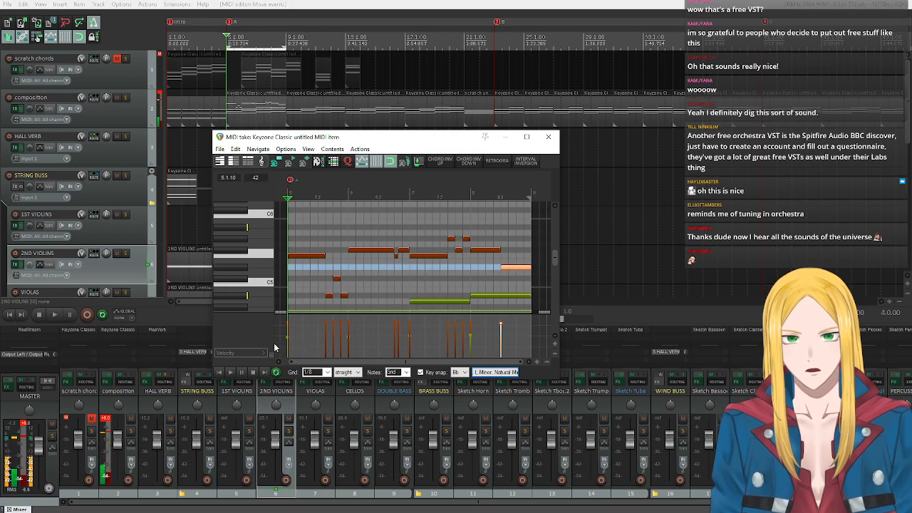
Play the melody through bars 5 to 8 and copy all of its notes.
{"action": "left_click", "coordinate": [230, 371]}
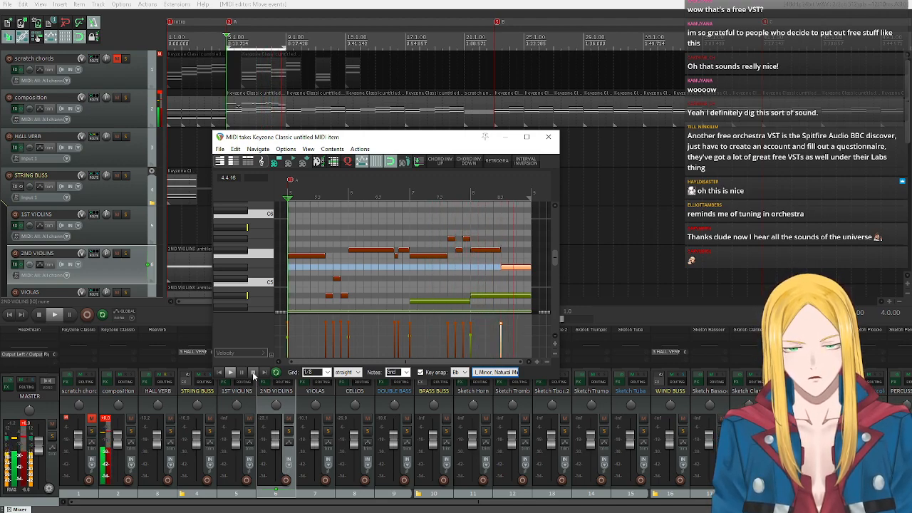
{"action": "left_click", "coordinate": [253, 372]}
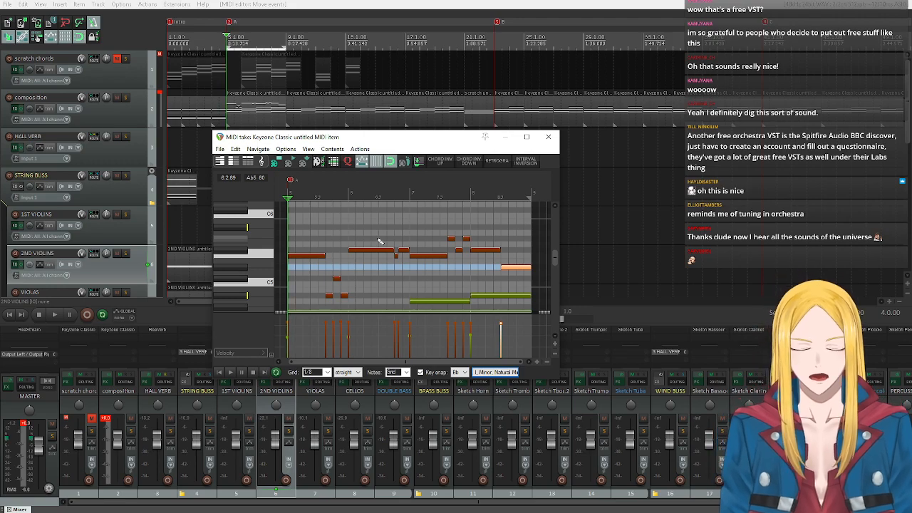
{"action": "scroll", "coordinate": [314, 234], "scroll_direction": "down", "scroll_amount": 2}
{"action": "left_click_drag", "start_coordinate": [305, 223], "coordinate": [394, 295]}
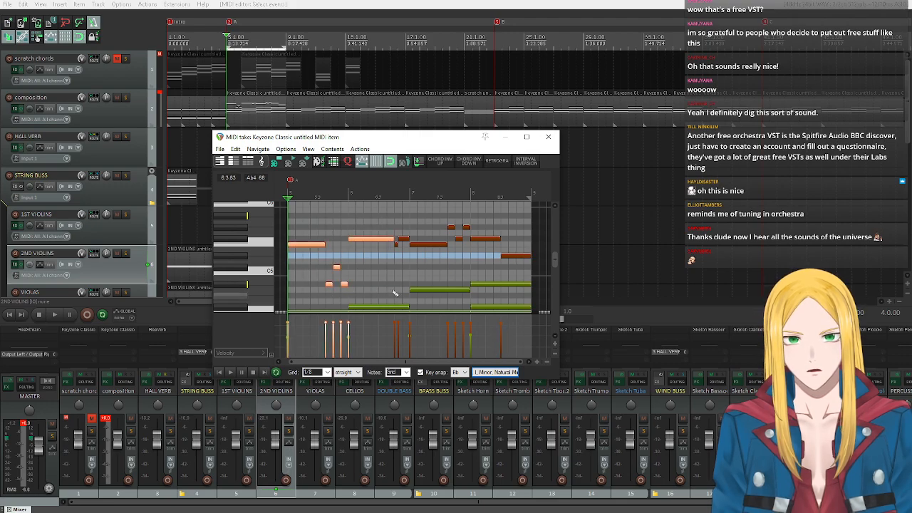
{"action": "left_click_drag", "start_coordinate": [395, 214], "coordinate": [515, 276]}
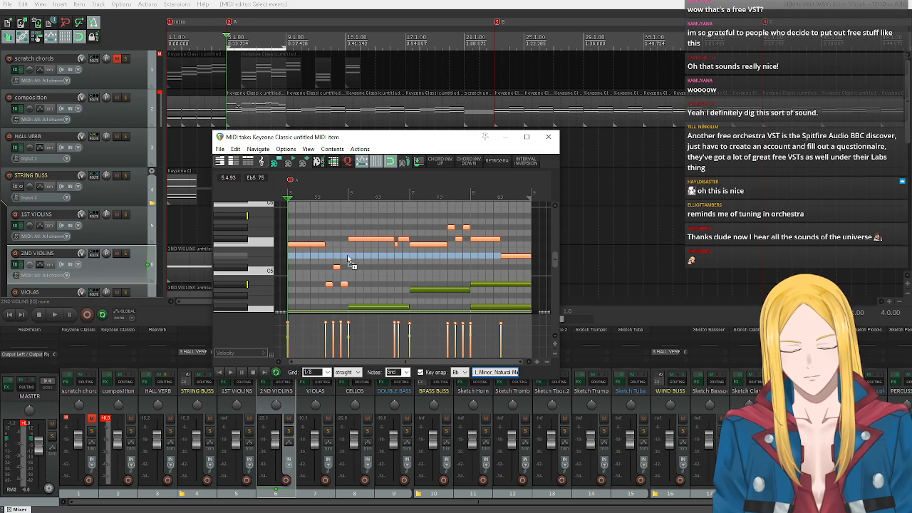
Open the composition track's MIDI item at bar 9 and set the time selection to bars 9 through 12.
{"action": "left_click", "coordinate": [305, 112]}
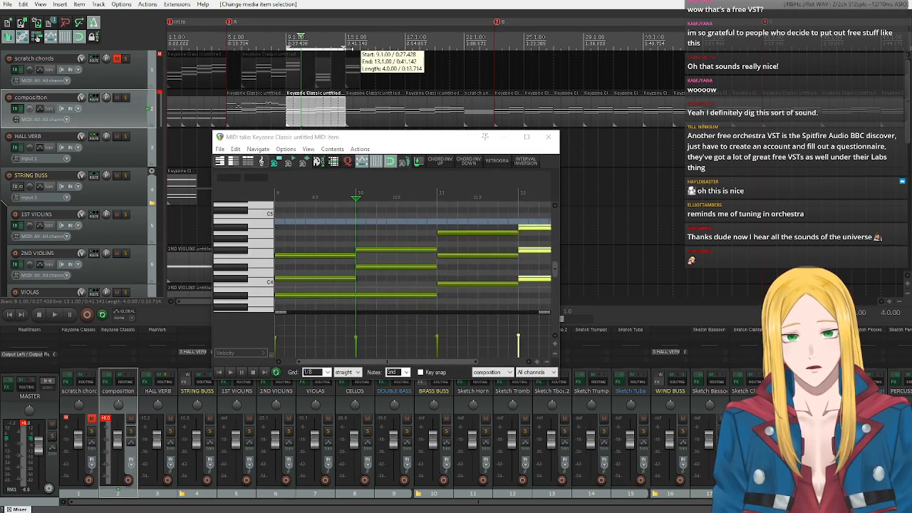
{"action": "left_click_drag", "start_coordinate": [287, 48], "coordinate": [349, 48]}
{"action": "double_click", "coordinate": [290, 45]}
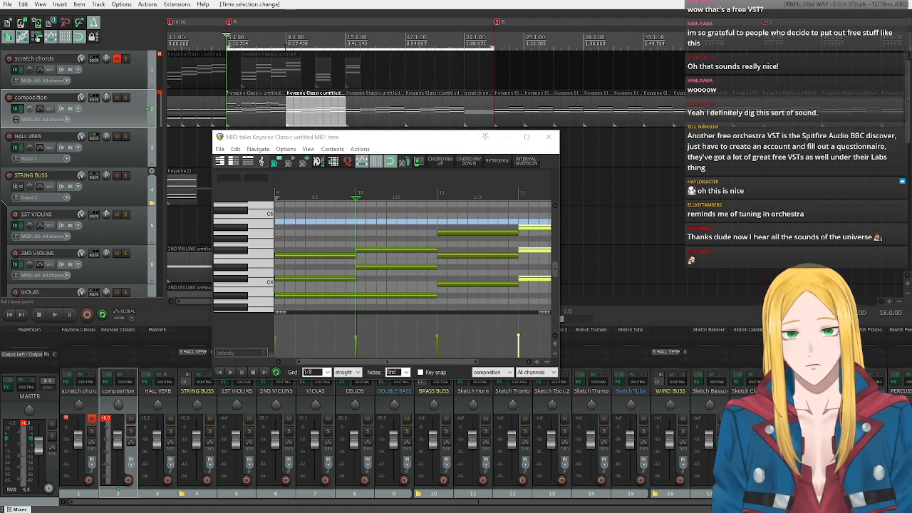
{"action": "left_click_drag", "start_coordinate": [228, 48], "coordinate": [287, 49]}
{"action": "left_click_drag", "start_coordinate": [492, 48], "coordinate": [346, 47]}
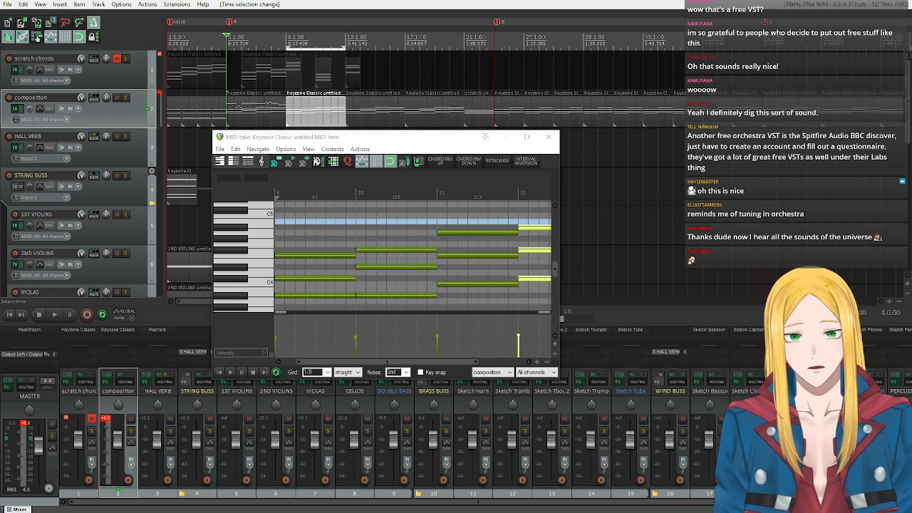
Paste the copied melody at the start of bar 9 and review it through the end of bar 12.
{"action": "left_click", "coordinate": [218, 372]}
{"action": "scroll", "coordinate": [236, 293], "scroll_direction": "up", "scroll_amount": 1}
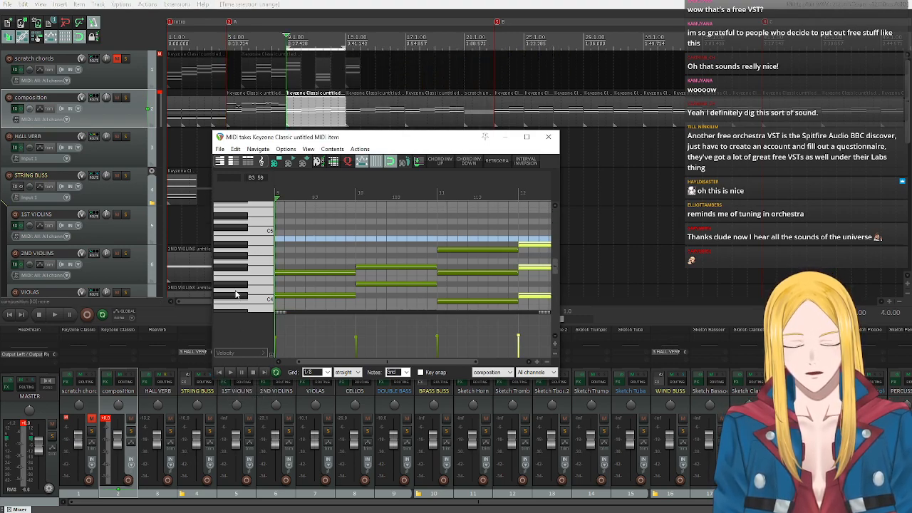
{"action": "key", "text": "ctrl+v"}
{"action": "left_click", "coordinate": [219, 372]}
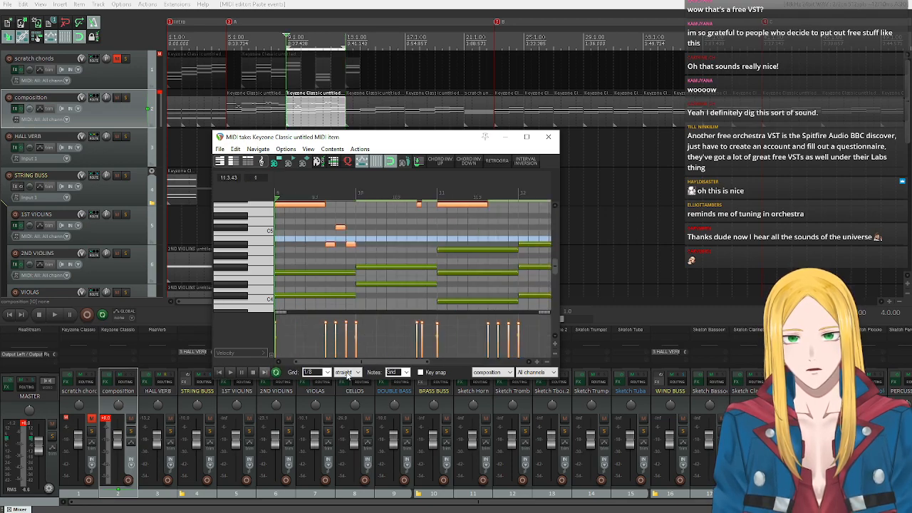
{"action": "scroll", "coordinate": [257, 287], "scroll_direction": "up", "scroll_amount": 4}
{"action": "scroll", "coordinate": [261, 291], "scroll_direction": "down", "scroll_amount": 2}
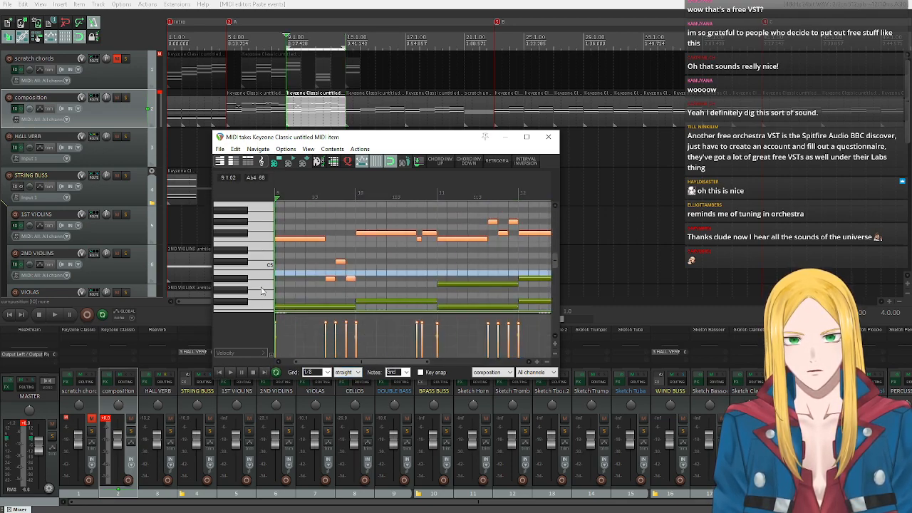
{"action": "scroll", "coordinate": [261, 290], "scroll_direction": "up", "scroll_amount": 1}
{"action": "left_click_drag", "start_coordinate": [337, 362], "coordinate": [388, 363]}
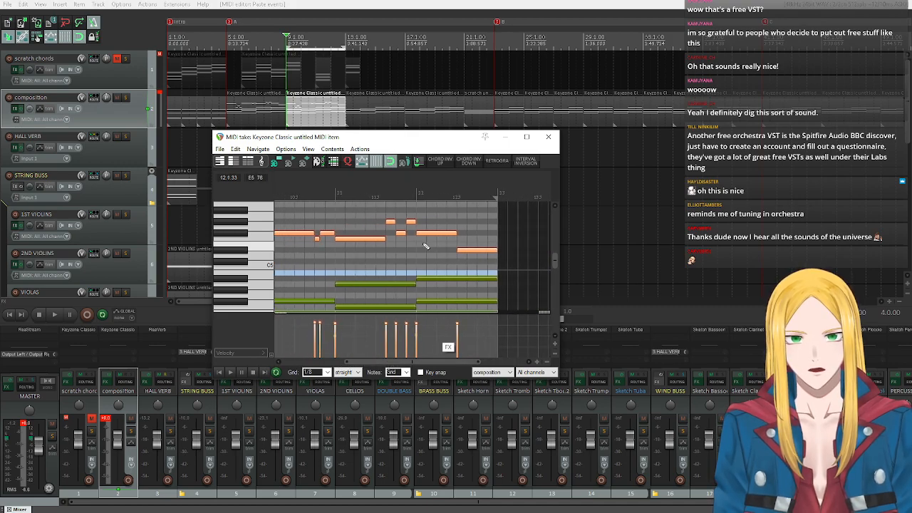
Turn on key snap for the bar 9 item with root F and the Major triad chord.
{"action": "left_click", "coordinate": [420, 372]}
{"action": "left_click", "coordinate": [459, 372]}
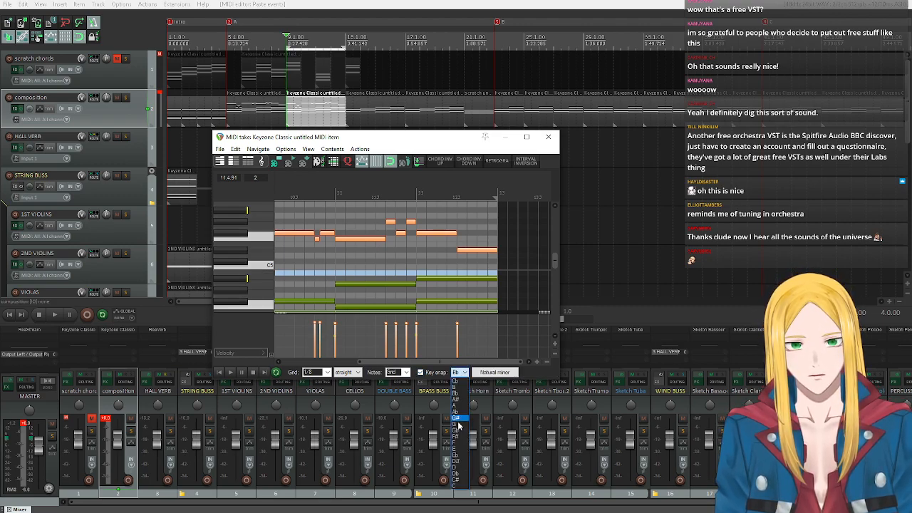
{"action": "left_click", "coordinate": [455, 443]}
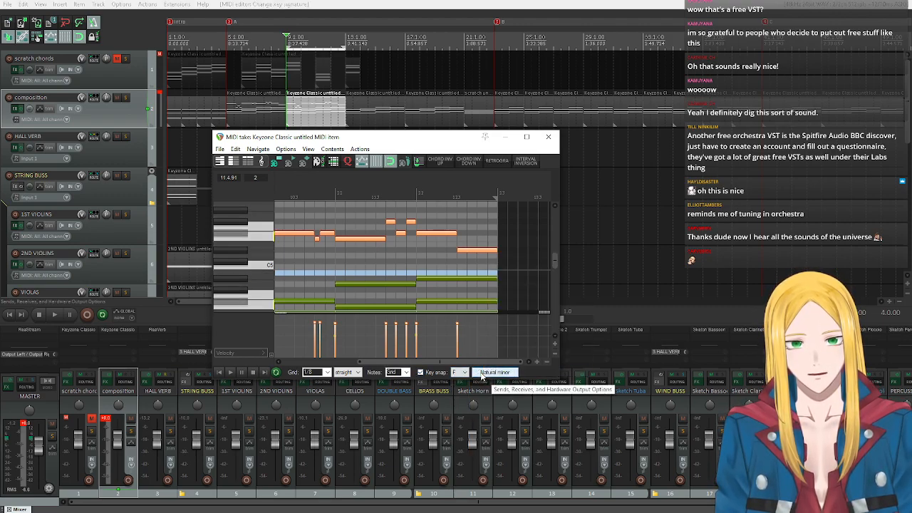
{"action": "left_click", "coordinate": [495, 372]}
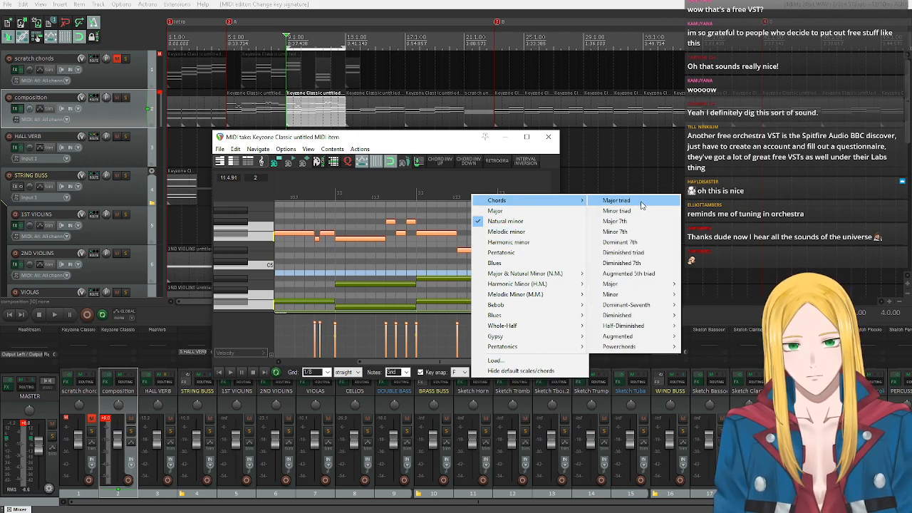
{"action": "left_click", "coordinate": [617, 200]}
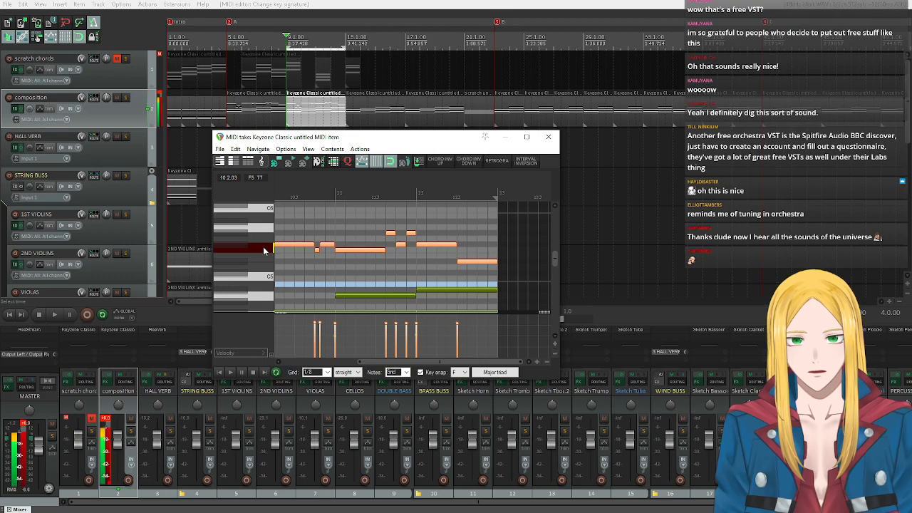
Audition F5, A5 and C6 on the piano keyboard to find notes for the ending of bar 12.
{"action": "left_click", "coordinate": [264, 250]}
{"action": "left_click", "coordinate": [270, 228]}
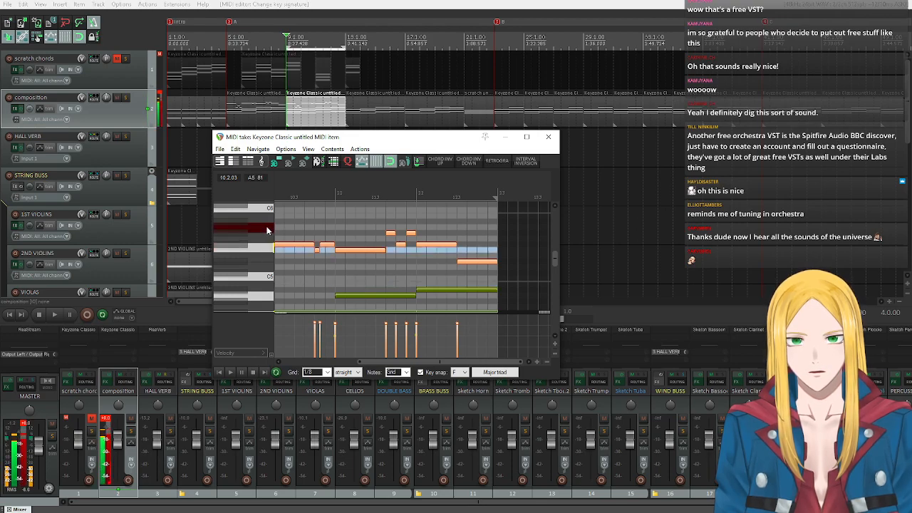
{"action": "left_click", "coordinate": [268, 231]}
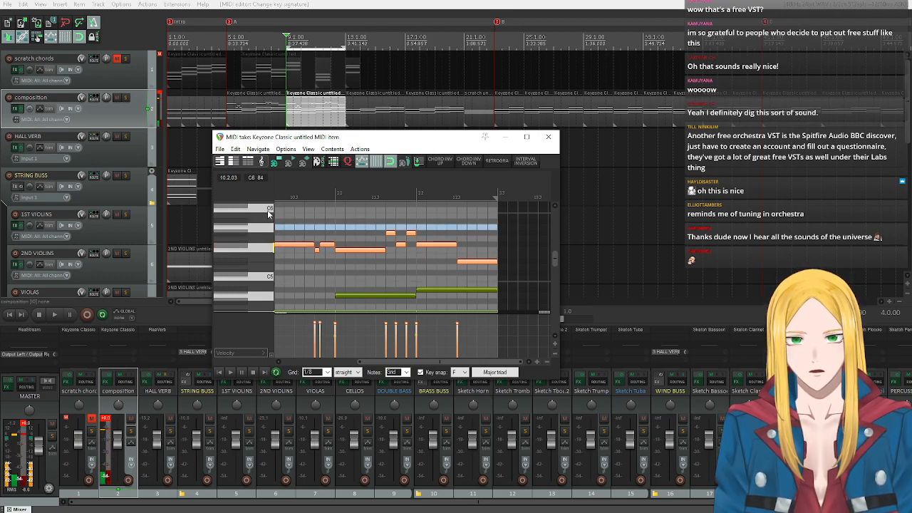
{"action": "left_click", "coordinate": [268, 211]}
{"action": "left_click", "coordinate": [267, 228]}
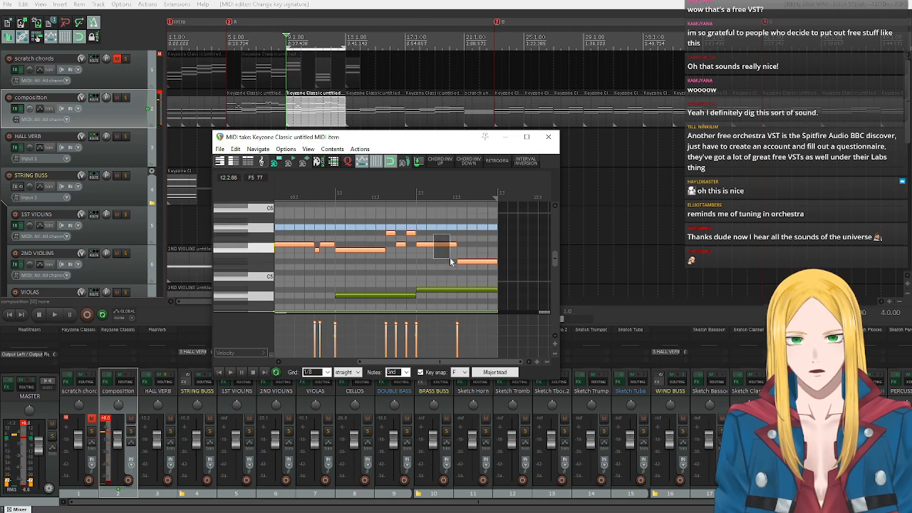
Raise the two half-bar melody notes of bar 12 to A5 and C6, and close the MIDI editor.
{"action": "left_click", "coordinate": [434, 247]}
{"action": "left_click_drag", "start_coordinate": [433, 246], "coordinate": [433, 228]}
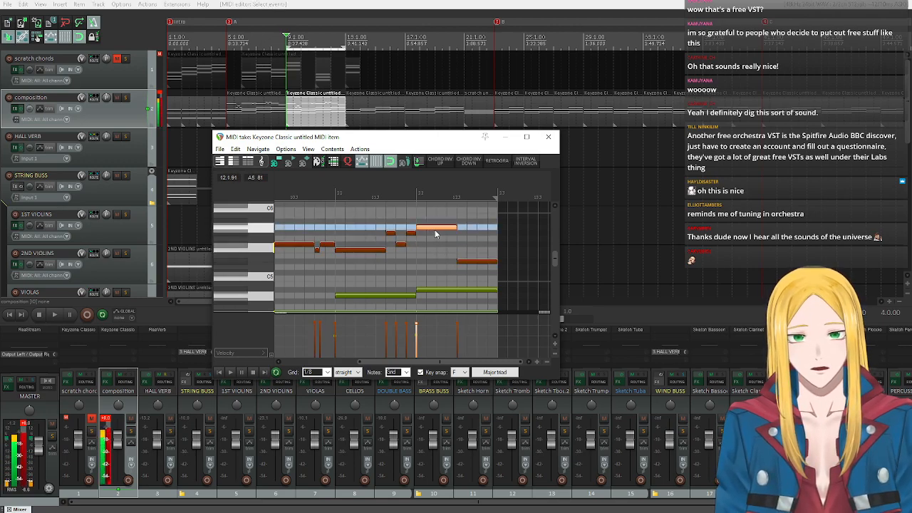
{"action": "left_click", "coordinate": [477, 262]}
{"action": "left_click_drag", "start_coordinate": [480, 264], "coordinate": [479, 211]}
{"action": "left_click", "coordinate": [548, 138]}
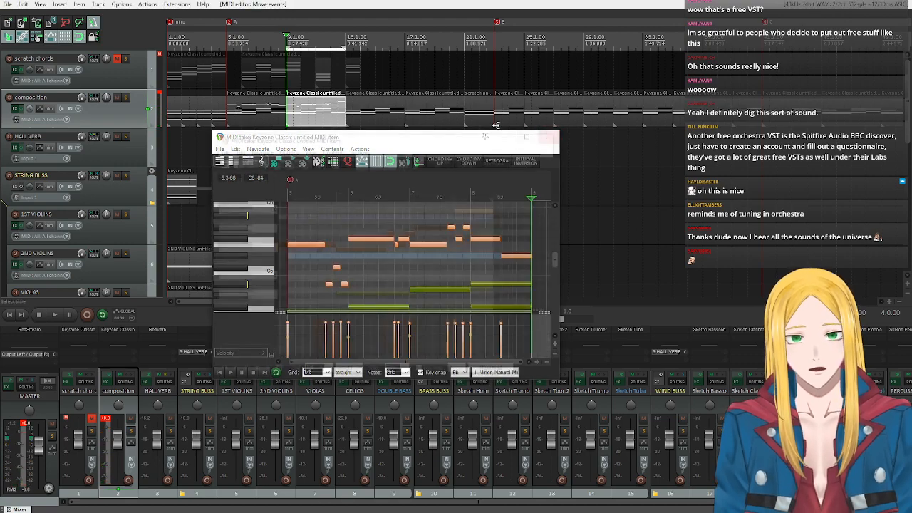
{"action": "left_click", "coordinate": [547, 141]}
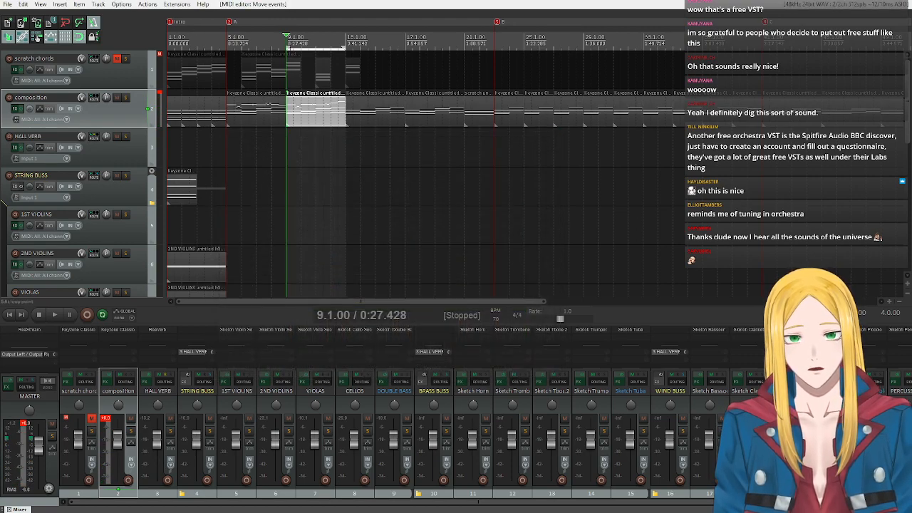
Extend the time selection back to bar 5 and play from there to compare both melody phrases.
{"action": "left_click_drag", "start_coordinate": [286, 45], "coordinate": [229, 47]}
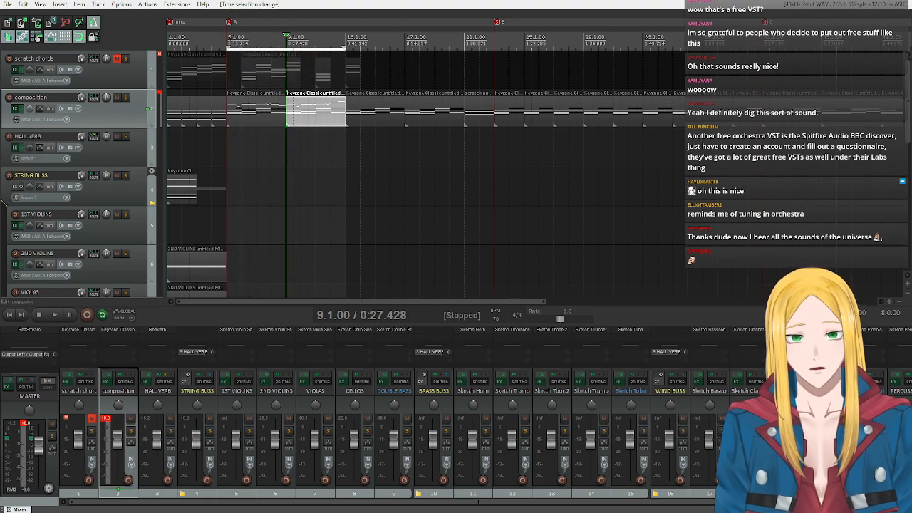
{"action": "left_click", "coordinate": [228, 46]}
{"action": "key", "text": "space"}
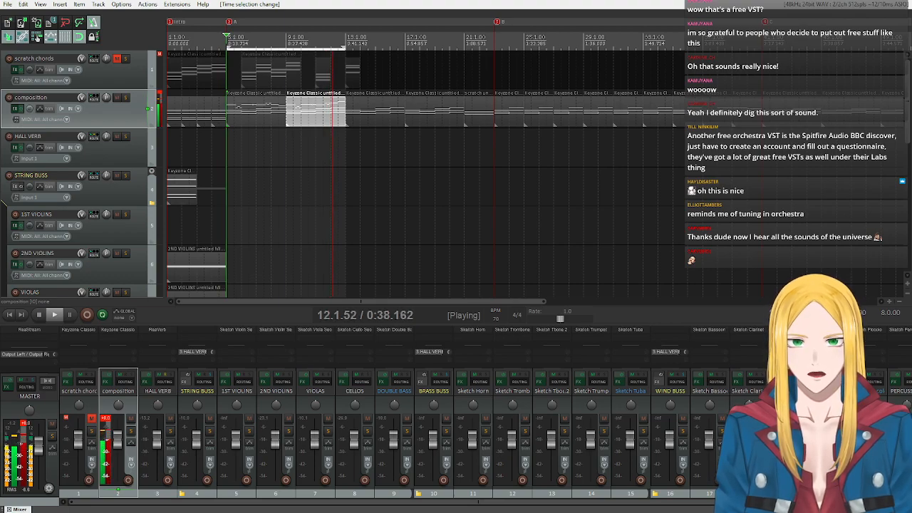
{"action": "left_click", "coordinate": [40, 315]}
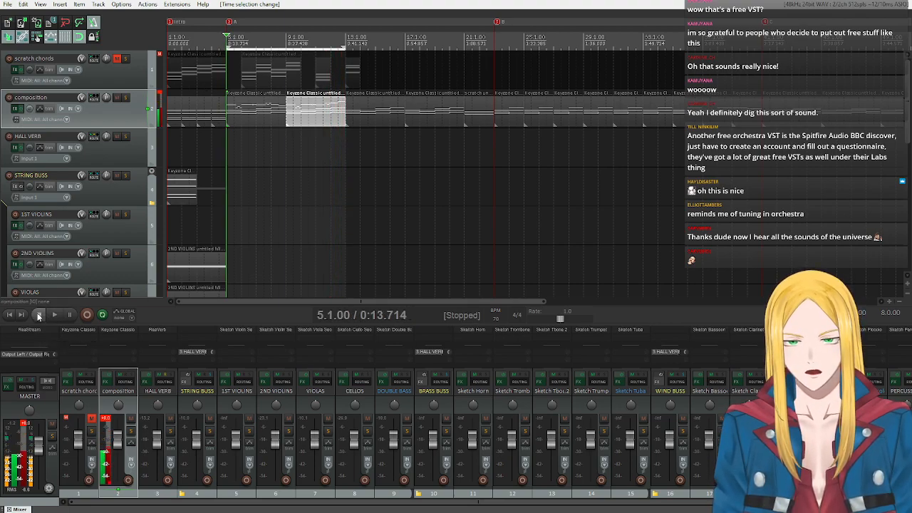
Reopen the bar 9 MIDI item and change its key snap chord to Minor triad on F.
{"action": "double_click", "coordinate": [331, 118]}
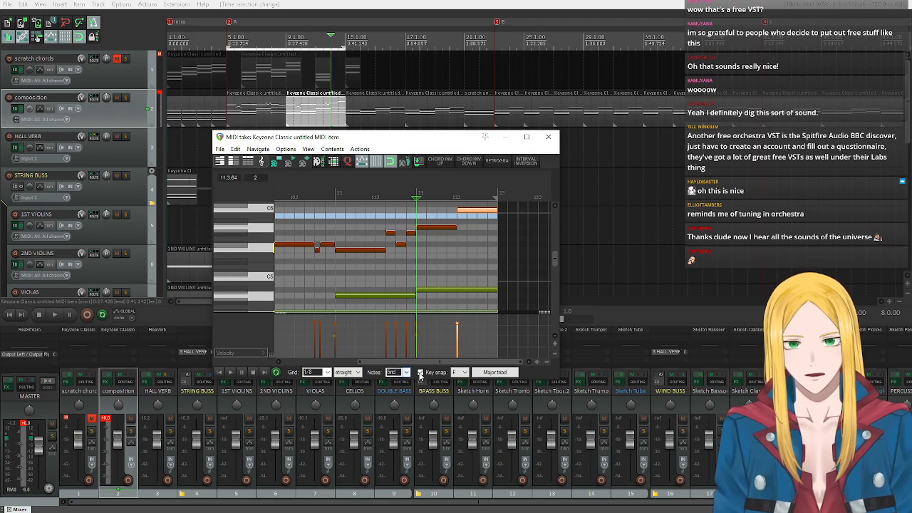
{"action": "left_click", "coordinate": [486, 374]}
{"action": "mouse_move", "coordinate": [527, 200]}
{"action": "left_click", "coordinate": [617, 210]}
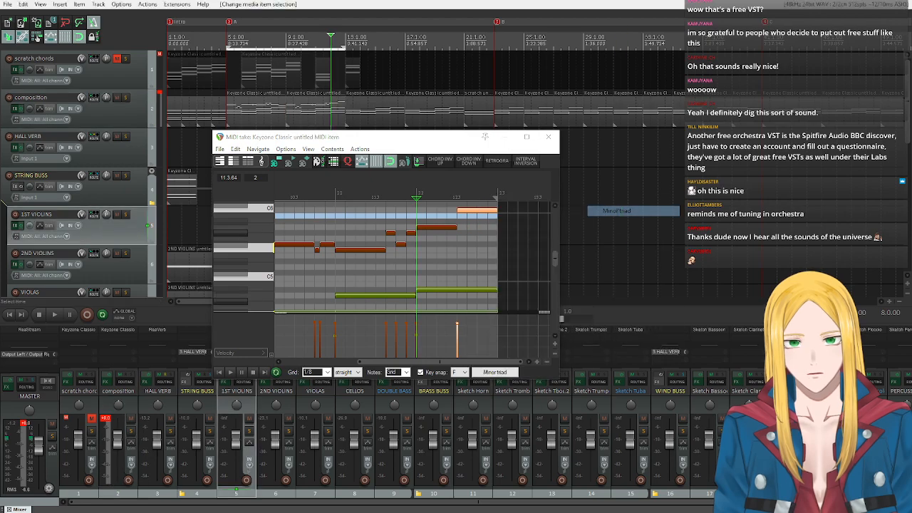
Audition C6, Ab5 and F5 on the piano keyboard, and lower the first melody note of bar 12 to F5.
{"action": "left_click", "coordinate": [268, 209]}
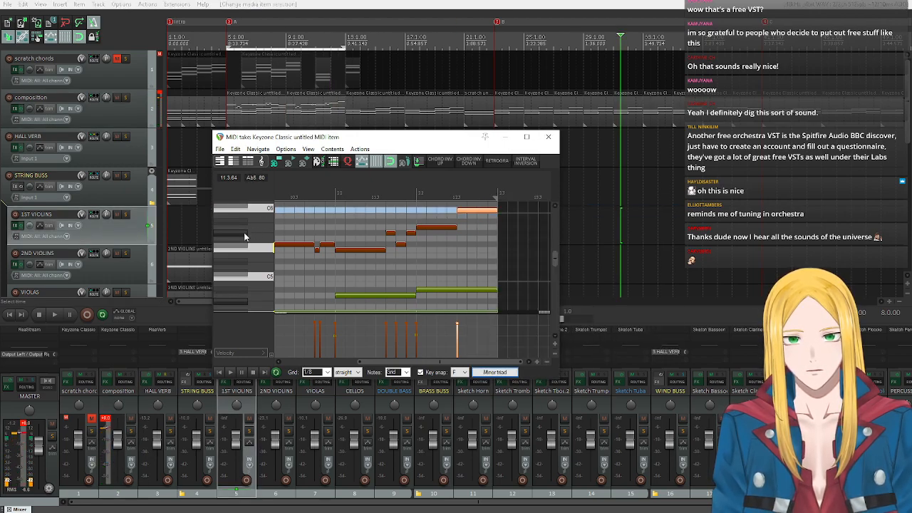
{"action": "left_click", "coordinate": [250, 233]}
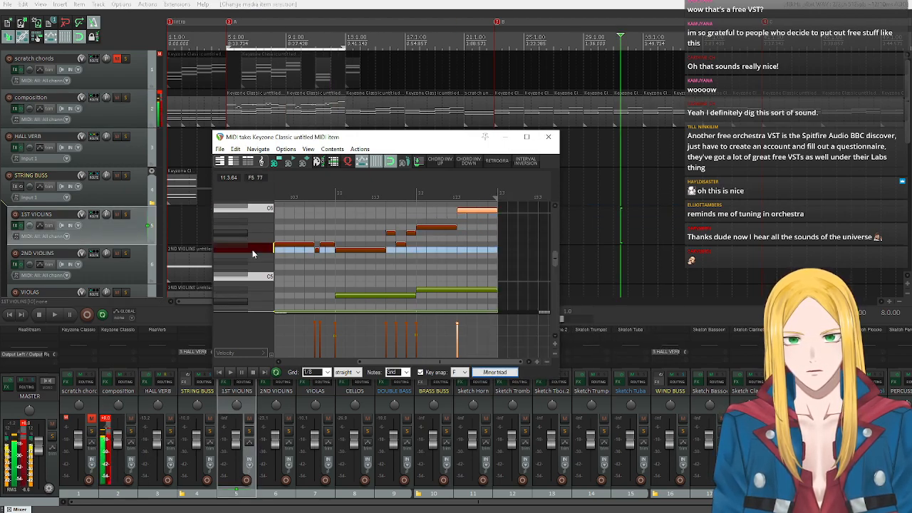
{"action": "left_click", "coordinate": [247, 235]}
{"action": "left_click", "coordinate": [247, 235]}
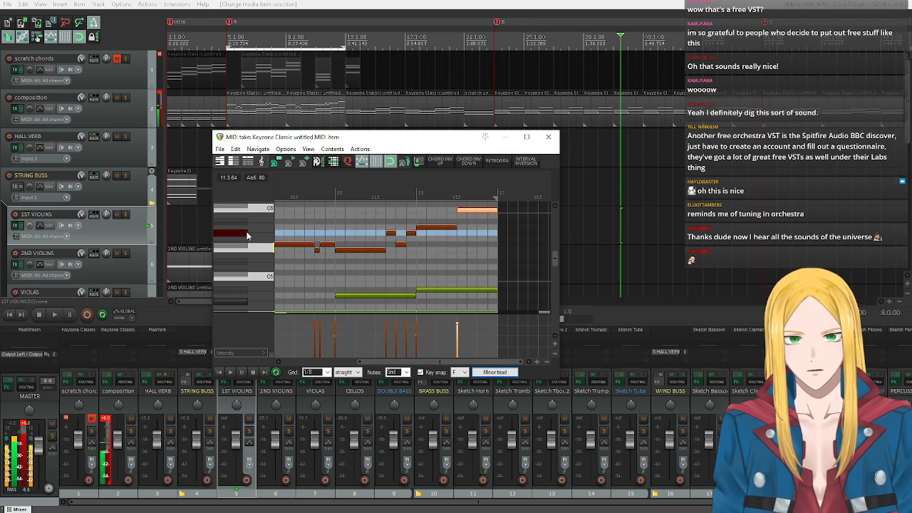
{"action": "left_click", "coordinate": [266, 251]}
{"action": "left_click_drag", "start_coordinate": [436, 227], "coordinate": [436, 249]}
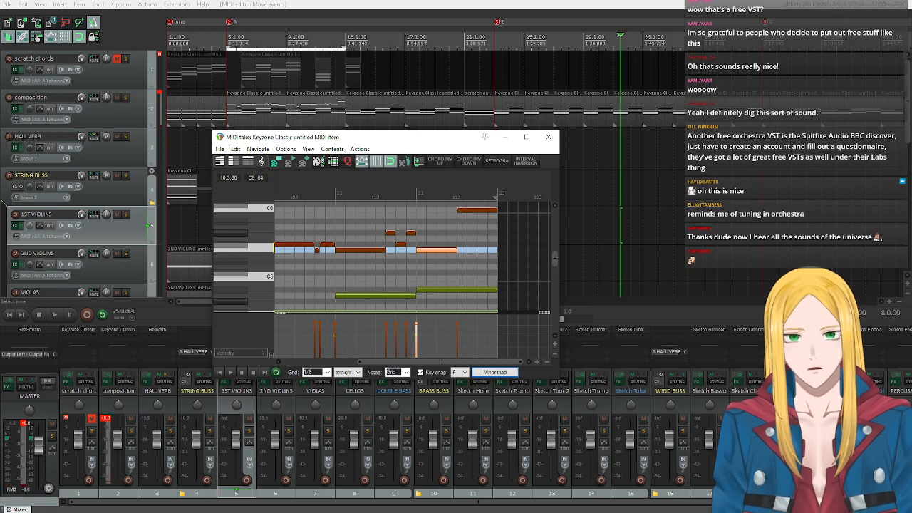
Restrict the time selection to bars 9 through 12 and play the phrase to check its ending.
{"action": "left_click", "coordinate": [226, 44]}
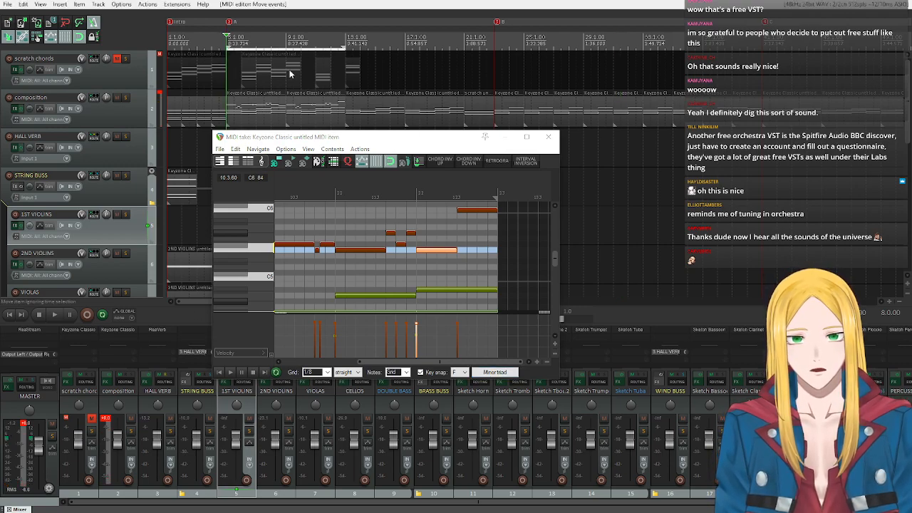
{"action": "left_click_drag", "start_coordinate": [346, 47], "coordinate": [330, 65]}
{"action": "left_click_drag", "start_coordinate": [227, 47], "coordinate": [287, 48]}
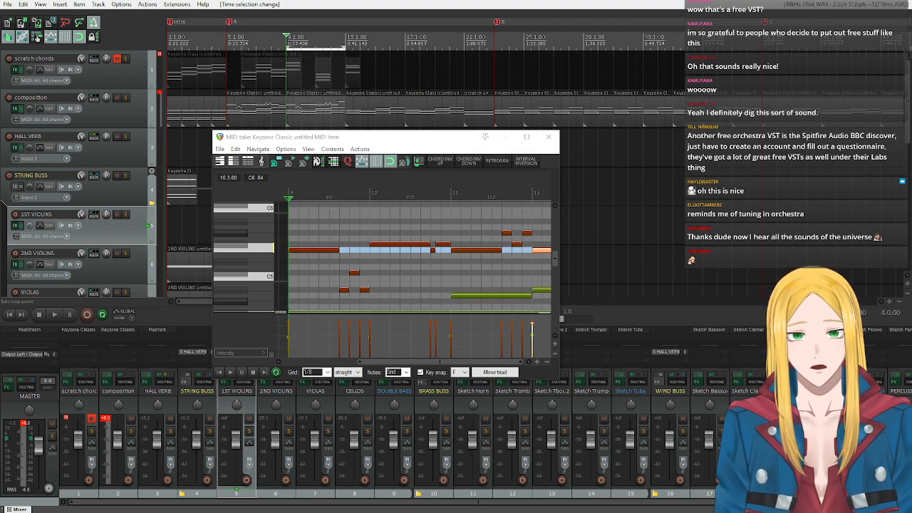
{"action": "key", "text": "space"}
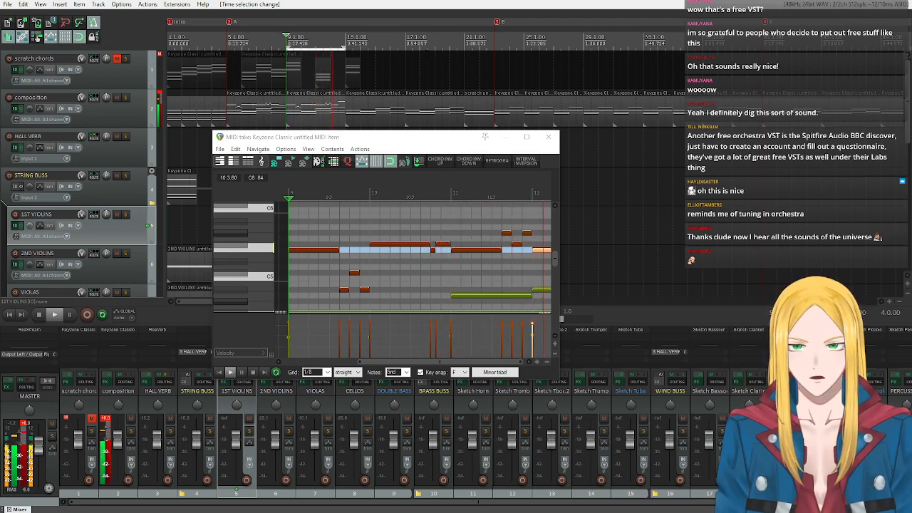
{"action": "left_click", "coordinate": [252, 373]}
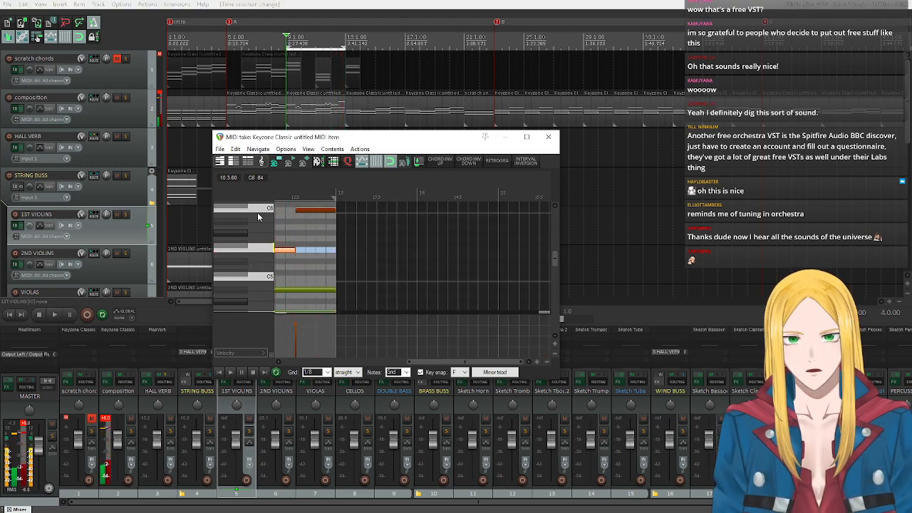
Audition C6 and Ab5, raise the first melody note of bar 12 to Ab5, and lower the last melody note of bar 11 to F5.
{"action": "left_click", "coordinate": [258, 212]}
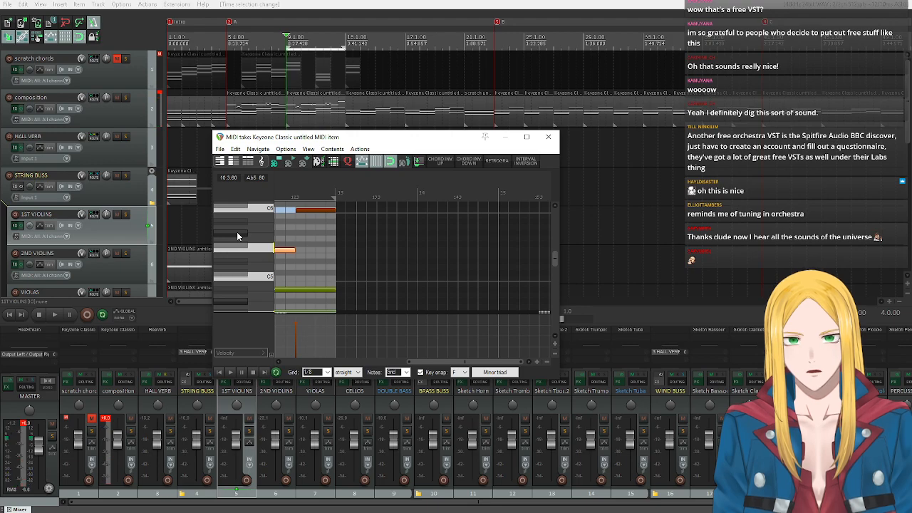
{"action": "left_click", "coordinate": [238, 233]}
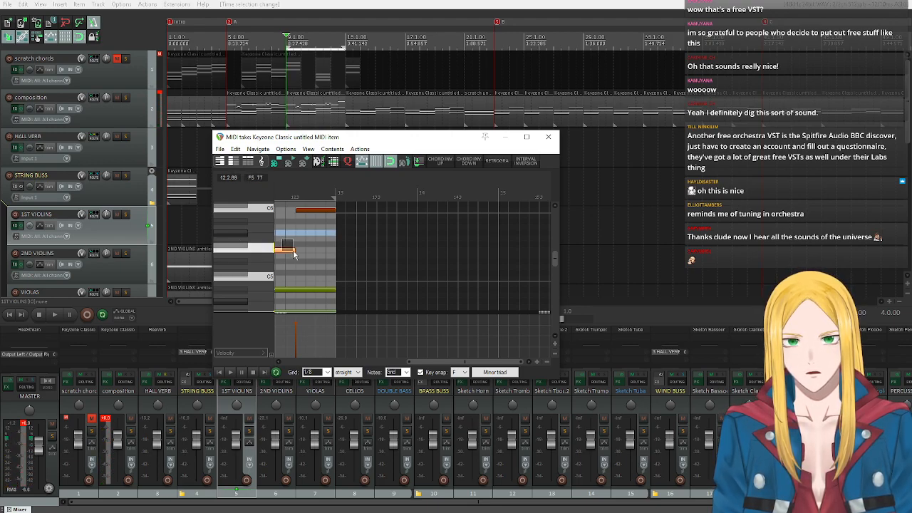
{"action": "right_click", "coordinate": [294, 253]}
{"action": "left_click", "coordinate": [240, 234]}
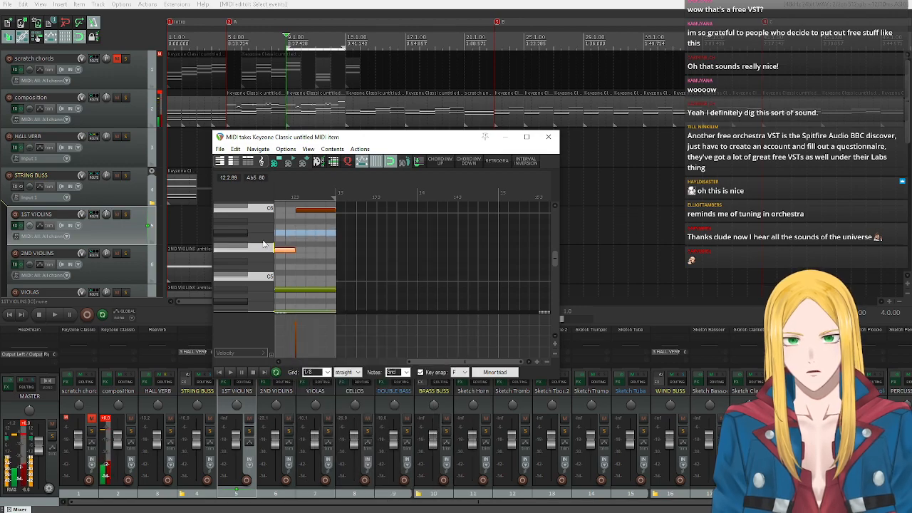
{"action": "left_click_drag", "start_coordinate": [443, 363], "coordinate": [386, 367]}
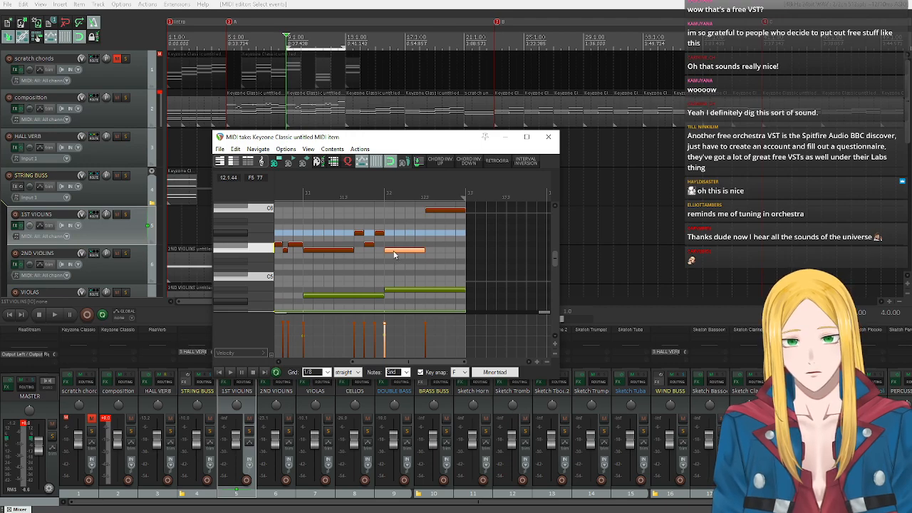
{"action": "left_click_drag", "start_coordinate": [393, 254], "coordinate": [376, 249]}
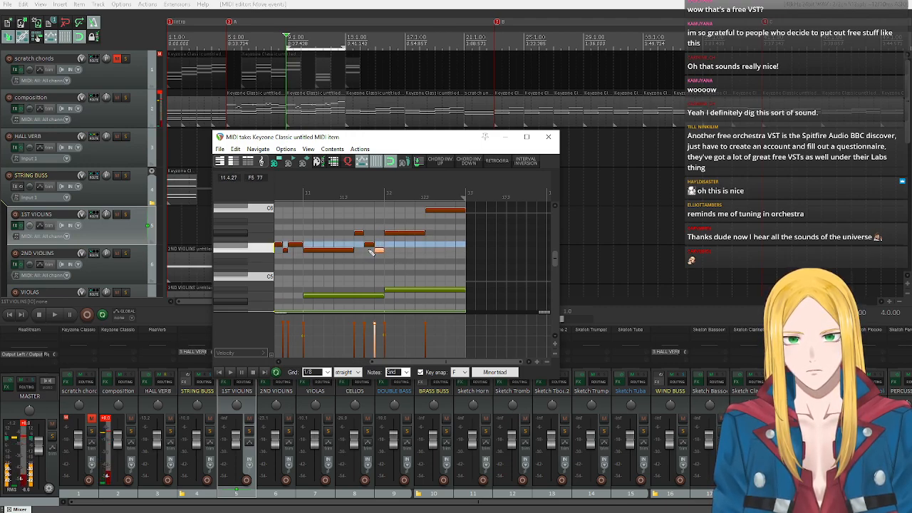
Play the phrase from bar 9 through bar 12 to check the ending, and close the MIDI editor.
{"action": "left_click", "coordinate": [231, 374]}
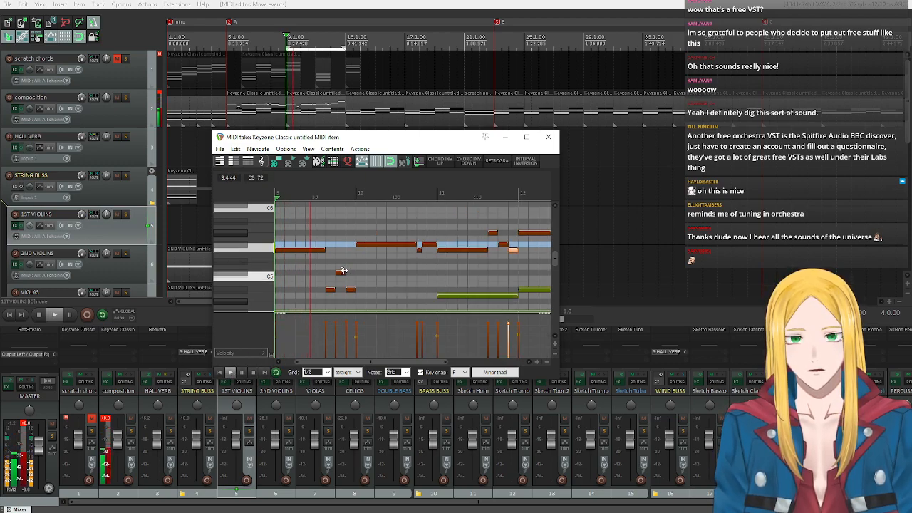
{"action": "scroll", "coordinate": [399, 271], "scroll_direction": "down", "scroll_amount": 3}
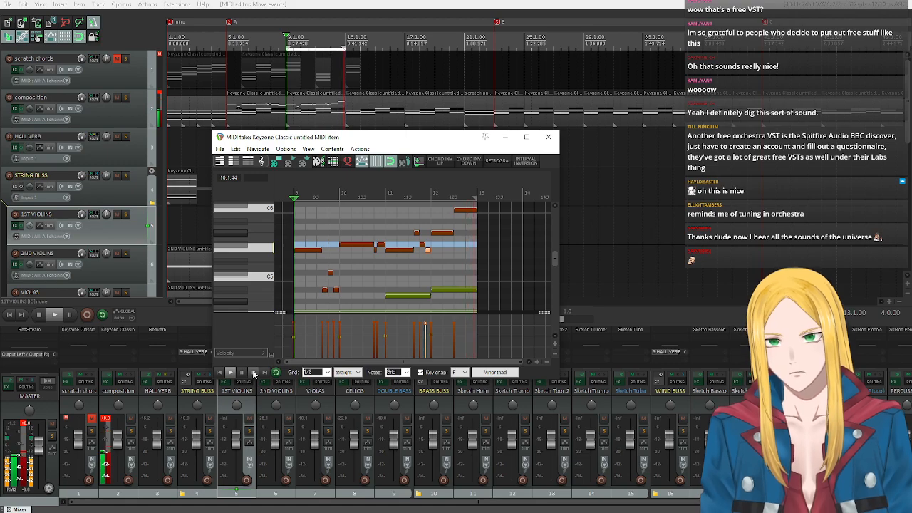
{"action": "left_click", "coordinate": [253, 371]}
{"action": "left_click", "coordinate": [548, 136]}
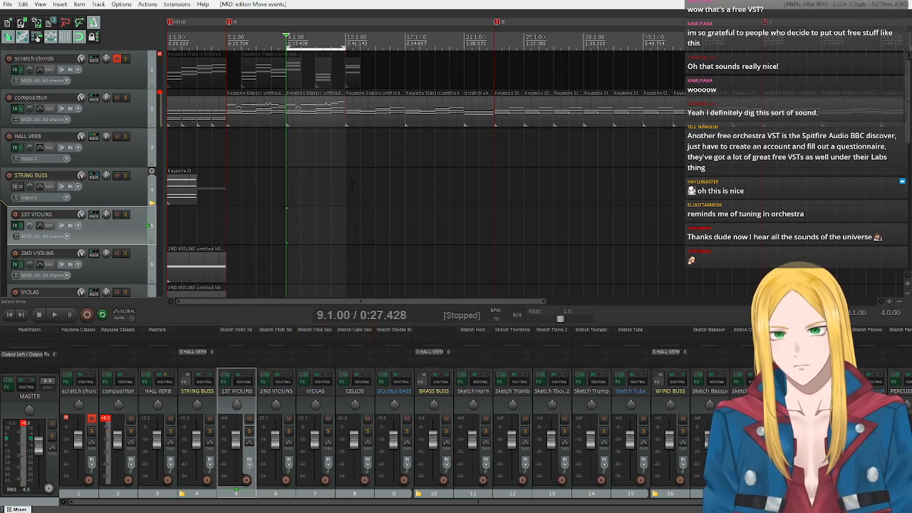
Replace the composition track's items in bars 13–20 with copies of the two melody items from bars 5–12.
{"action": "left_click_drag", "start_coordinate": [435, 168], "coordinate": [389, 121]}
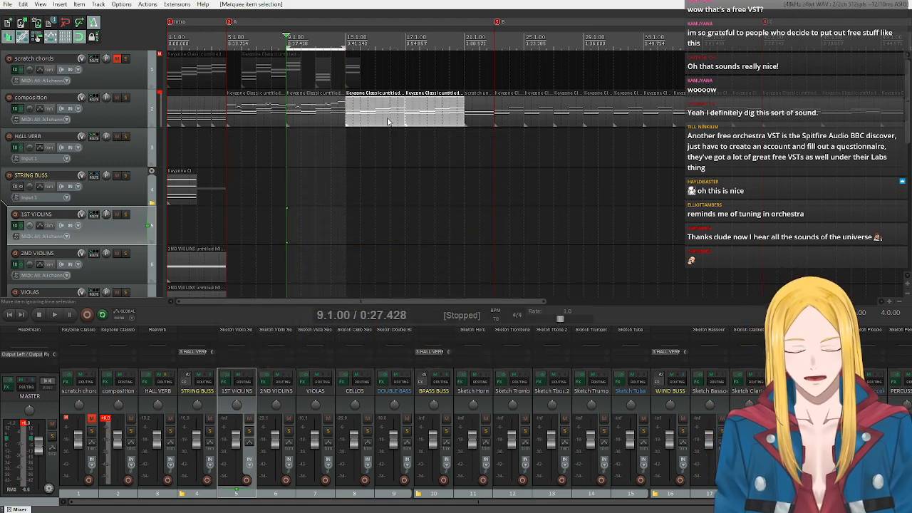
{"action": "key", "text": "Delete"}
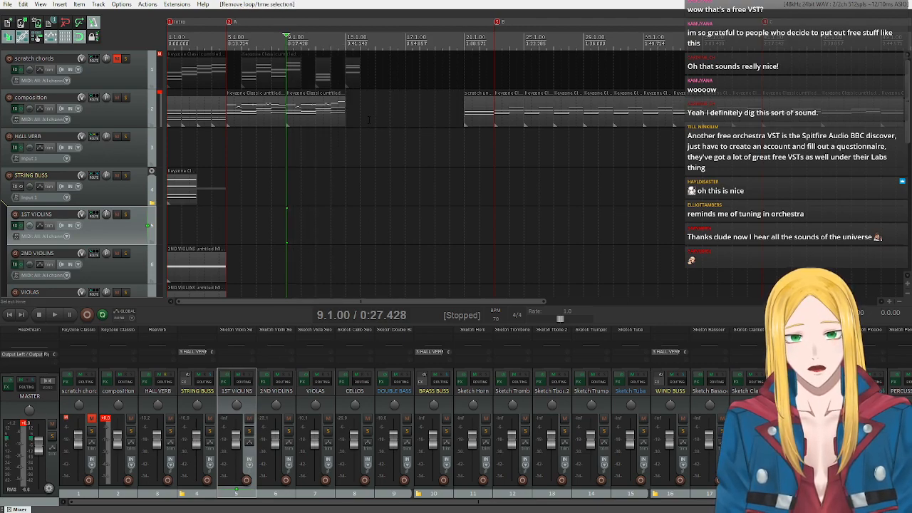
{"action": "key", "text": "ctrl+z"}
{"action": "left_click_drag", "start_coordinate": [240, 121], "coordinate": [364, 121]}
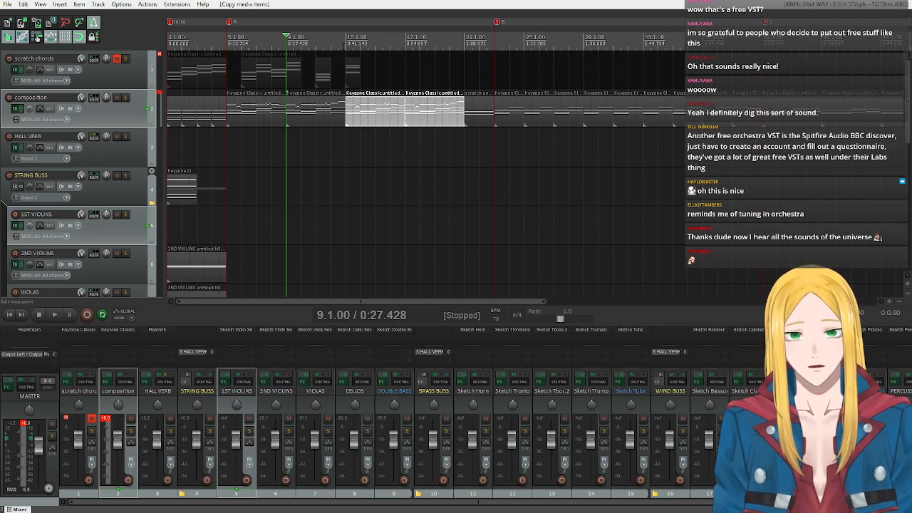
Play the arrangement from bar 12 to the start of bar 21 to check the repeated phrases.
{"action": "left_click", "coordinate": [331, 42]}
{"action": "key", "text": "space"}
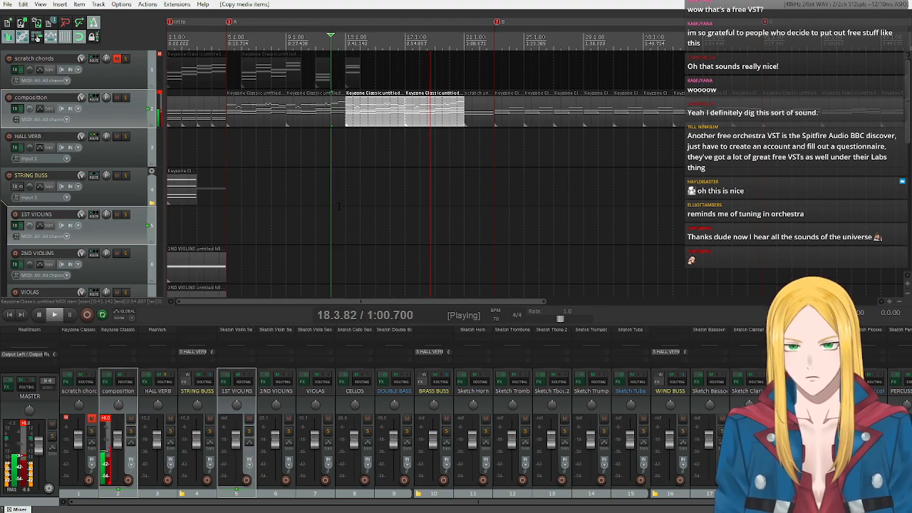
{"action": "left_click", "coordinate": [39, 316]}
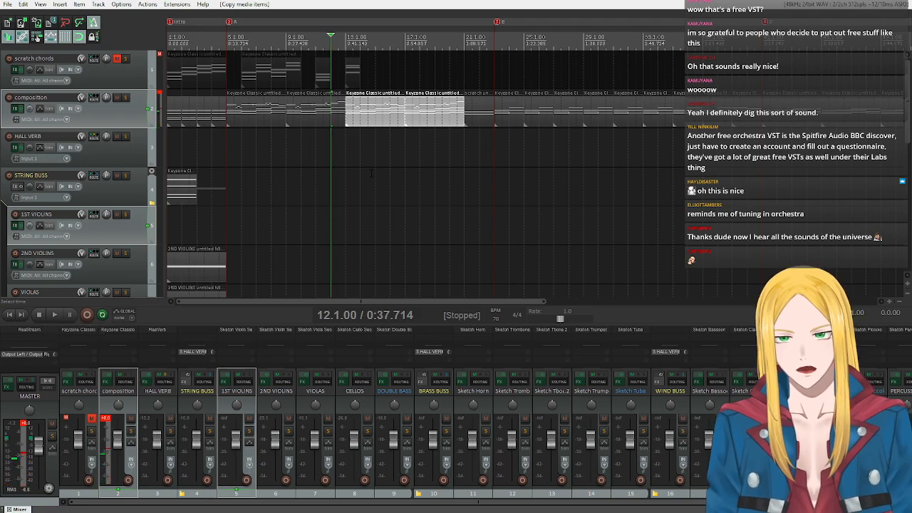
Open the MIDI item at bar 21, return to its start, and enable key snap with Bb as root.
{"action": "double_click", "coordinate": [468, 105]}
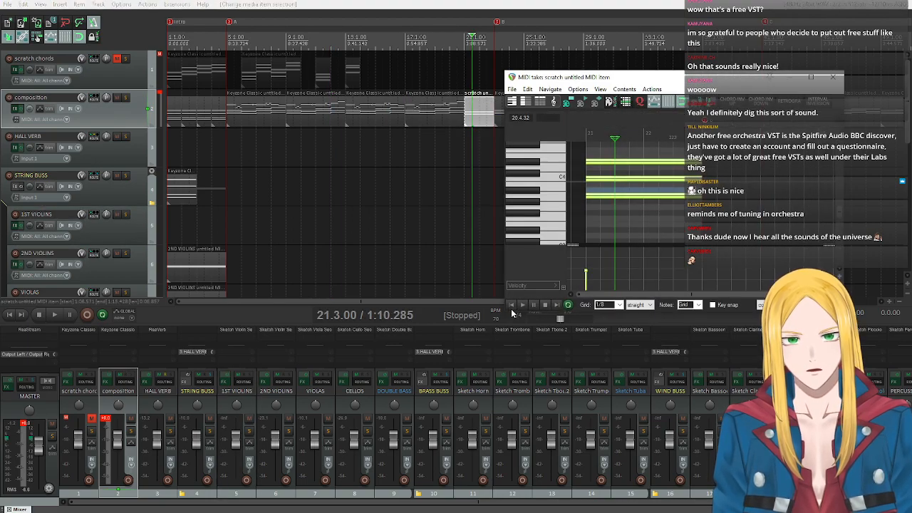
{"action": "left_click", "coordinate": [510, 306]}
{"action": "left_click", "coordinate": [712, 305]}
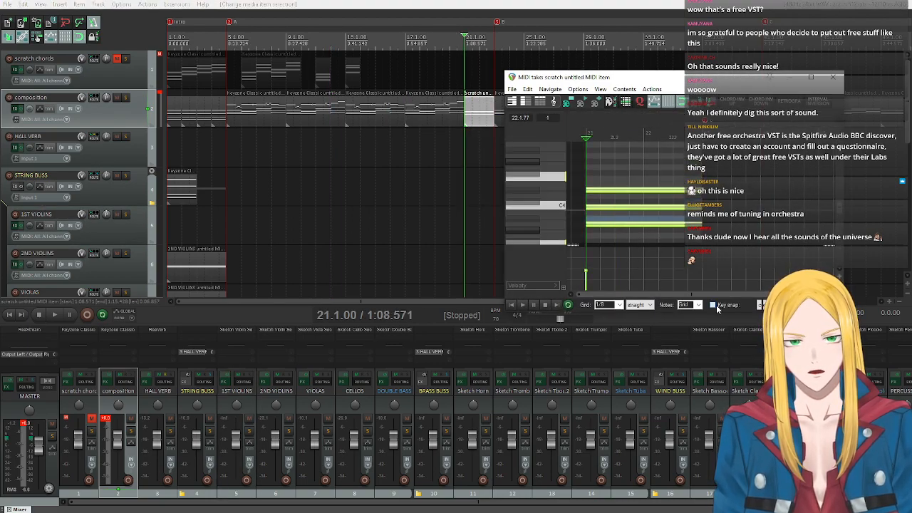
{"action": "left_click", "coordinate": [753, 305]}
{"action": "left_click", "coordinate": [748, 326]}
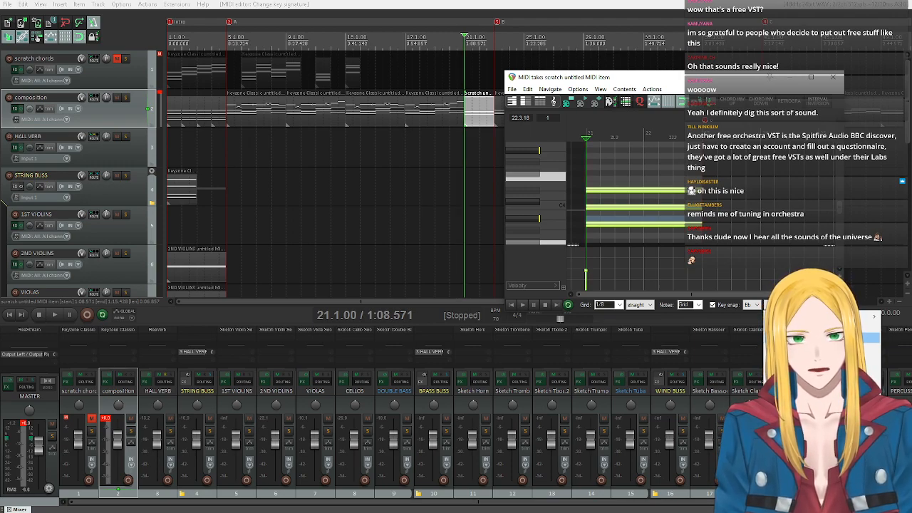
Audition Bb5 and C6, turn off key snap, and after testing A5 insert an A5 note at the start of bar 21.
{"action": "scroll", "coordinate": [537, 174], "scroll_direction": "up", "scroll_amount": 2}
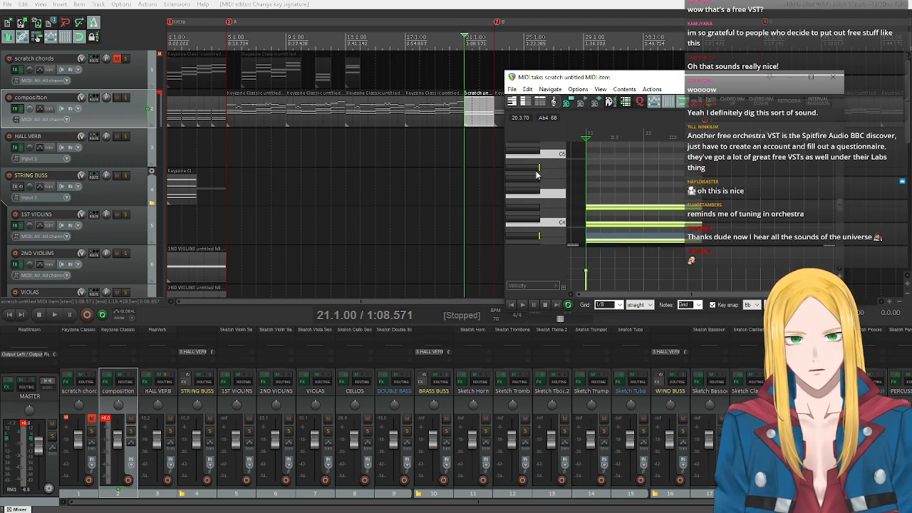
{"action": "scroll", "coordinate": [537, 175], "scroll_direction": "up", "scroll_amount": 3}
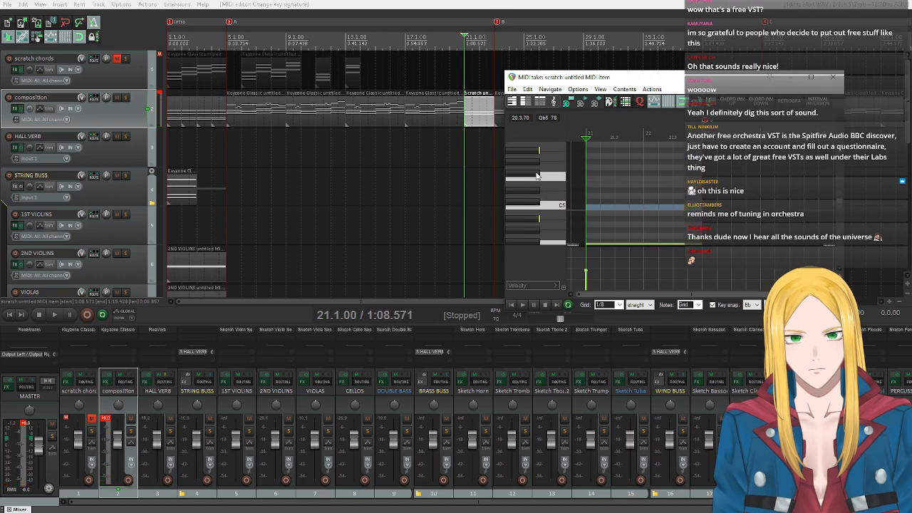
{"action": "left_click", "coordinate": [530, 151]}
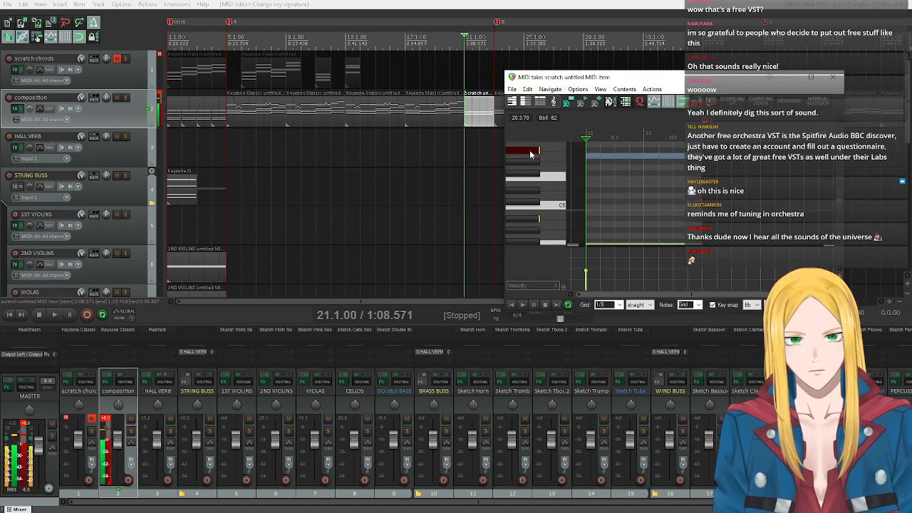
{"action": "scroll", "coordinate": [530, 153], "scroll_direction": "up", "scroll_amount": 1}
{"action": "left_click", "coordinate": [530, 162]}
{"action": "left_click", "coordinate": [530, 163]}
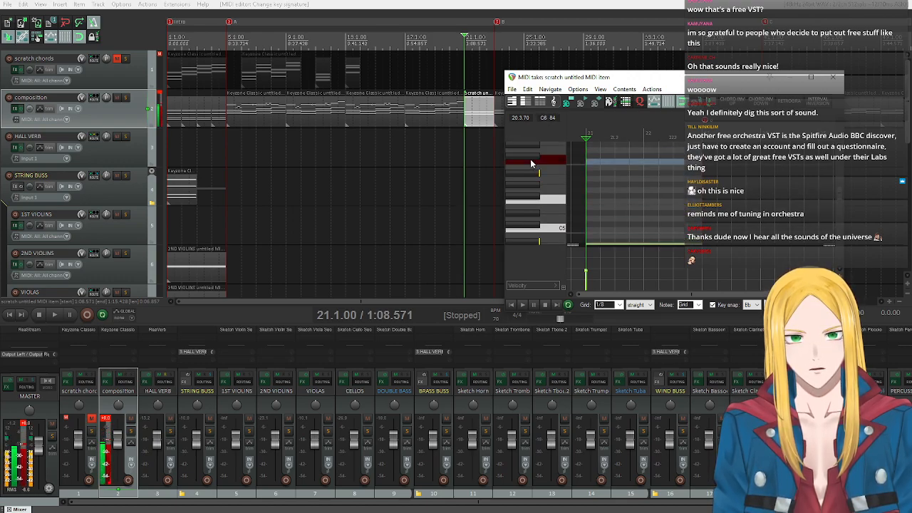
{"action": "left_click", "coordinate": [531, 162]}
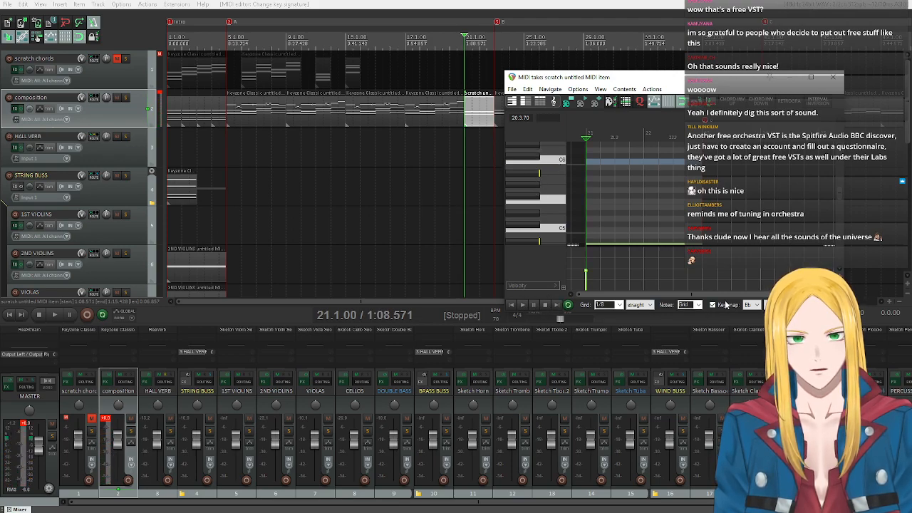
{"action": "left_click", "coordinate": [718, 306]}
{"action": "left_click", "coordinate": [535, 182]}
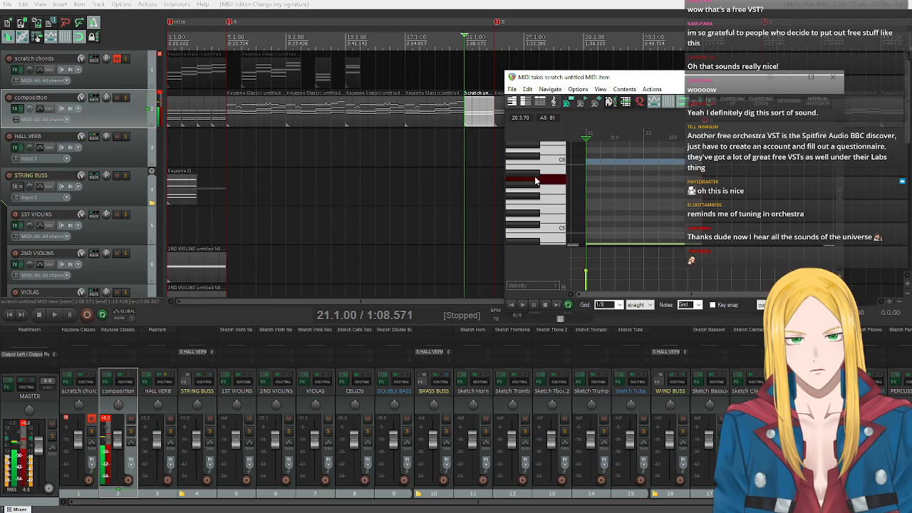
{"action": "left_click", "coordinate": [590, 179]}
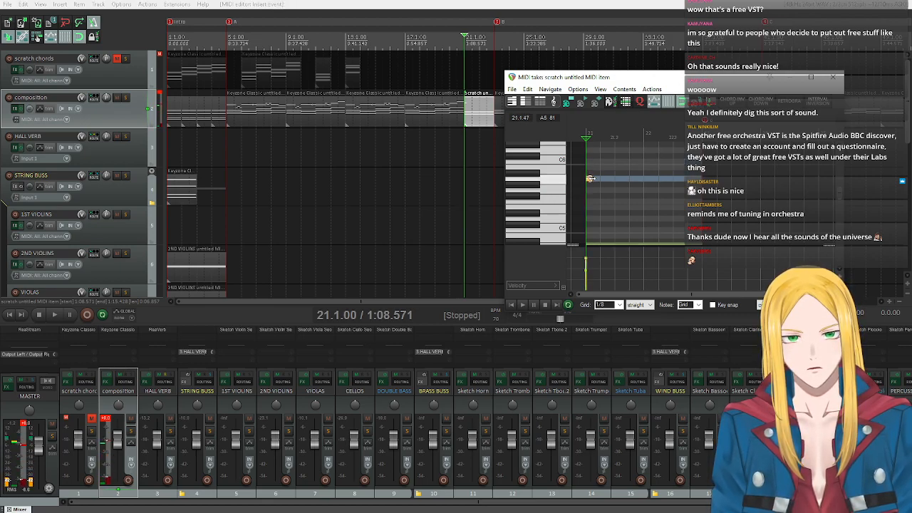
Turn key snap back on and set it to the Diminished chord on A.
{"action": "left_click", "coordinate": [727, 306]}
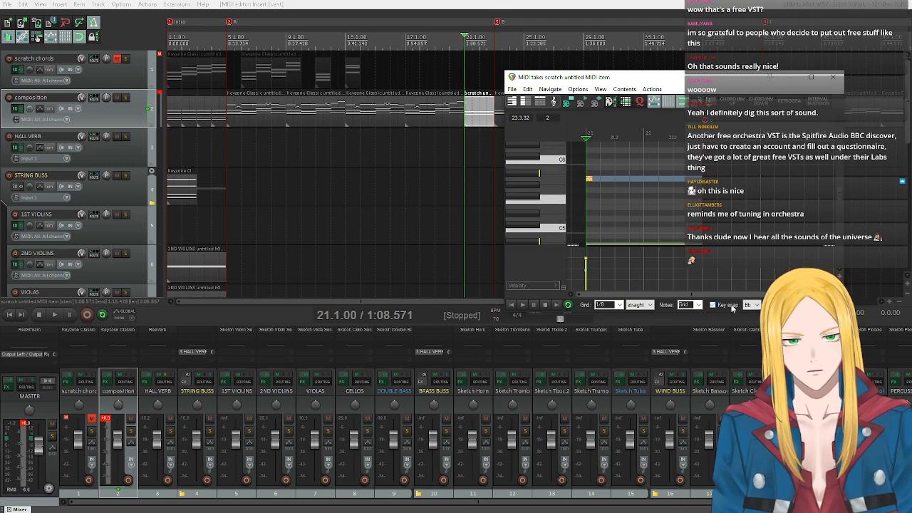
{"action": "left_click", "coordinate": [745, 339]}
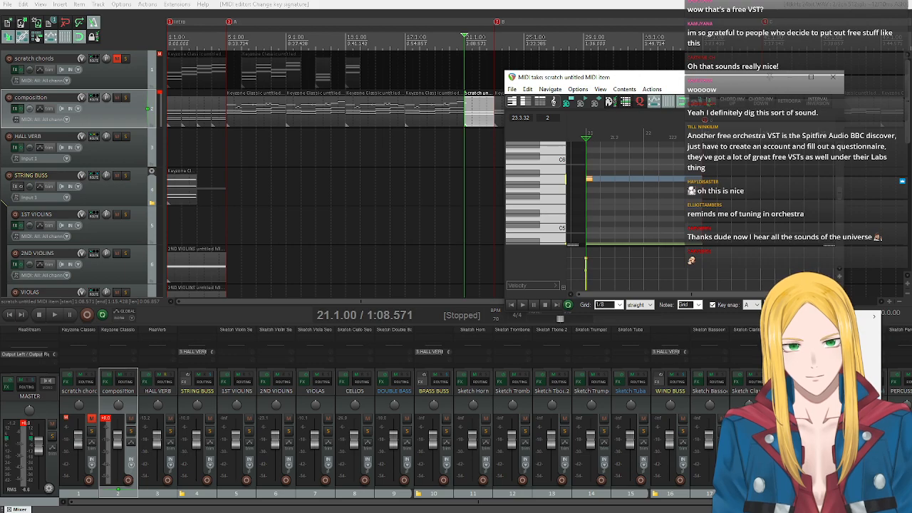
{"action": "mouse_move", "coordinate": [866, 316]}
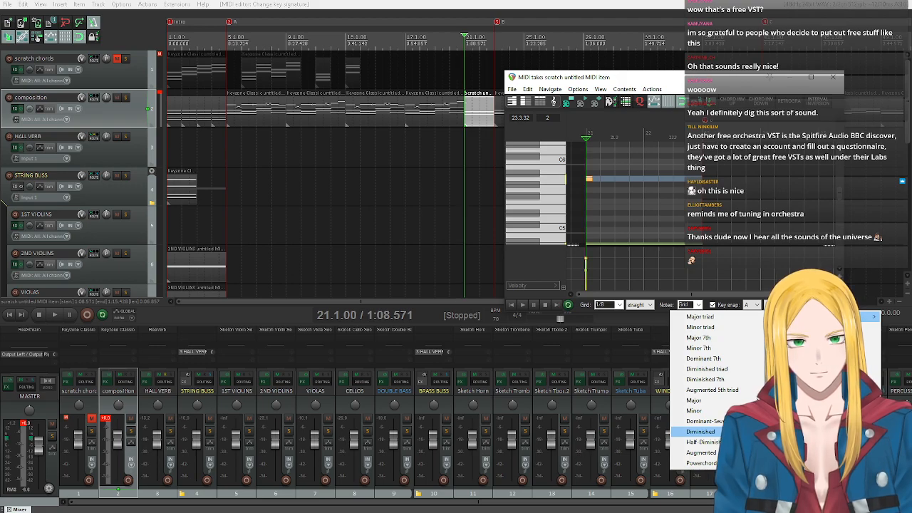
{"action": "left_click", "coordinate": [701, 432]}
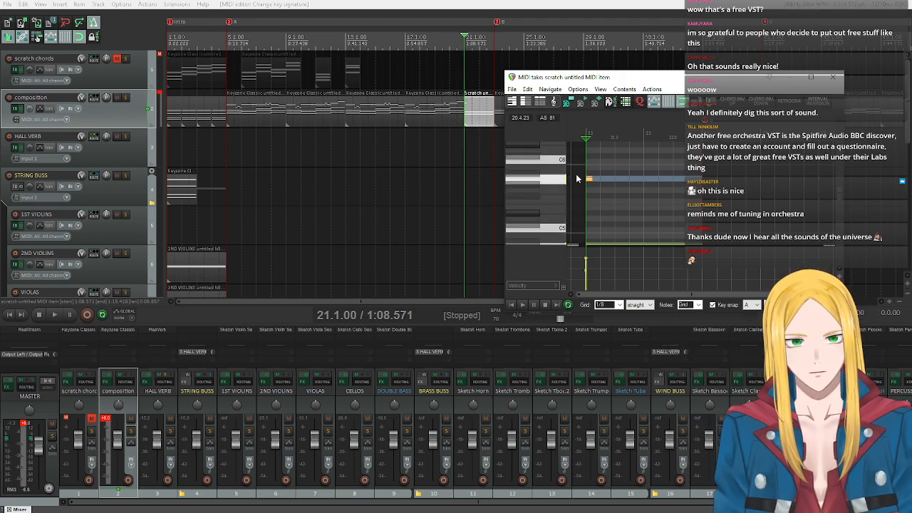
Audition A5, D#5 and C6, and lengthen the A5 note at bar 21 to three beats.
{"action": "left_click", "coordinate": [535, 181]}
{"action": "left_click", "coordinate": [525, 214]}
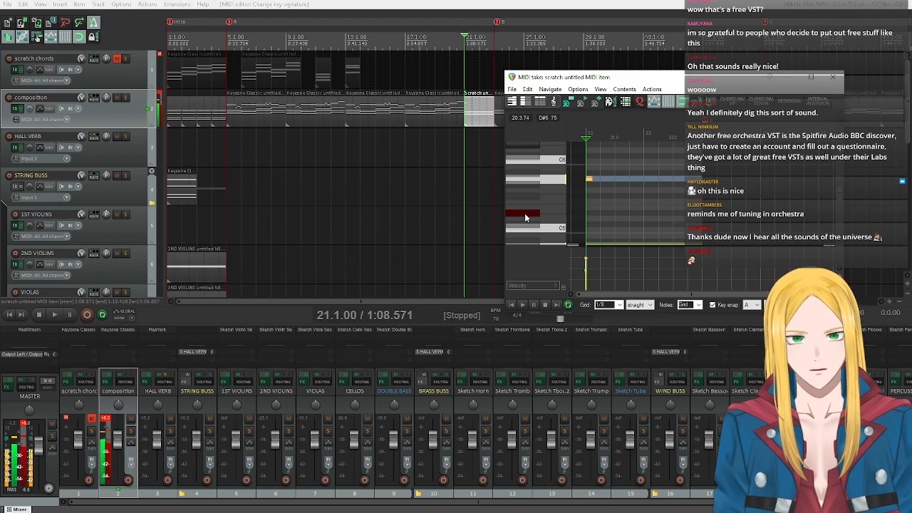
{"action": "left_click", "coordinate": [531, 163]}
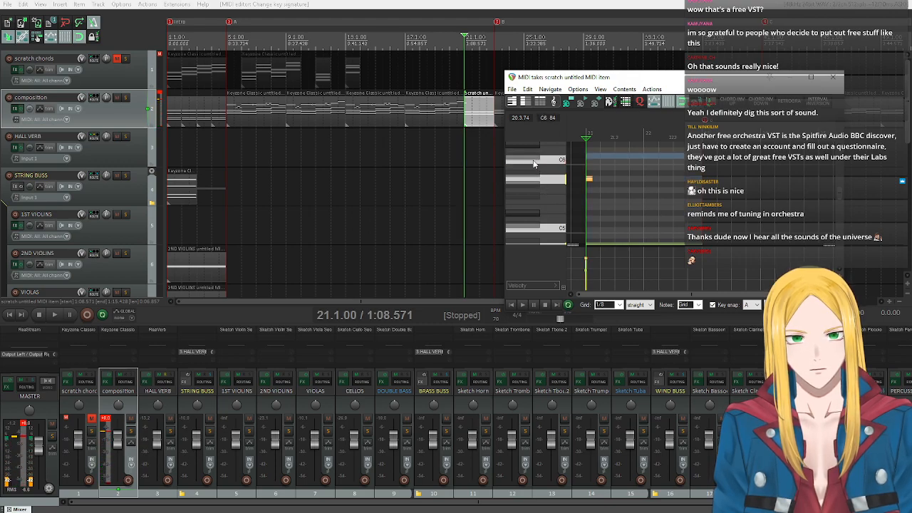
{"action": "left_click", "coordinate": [539, 179]}
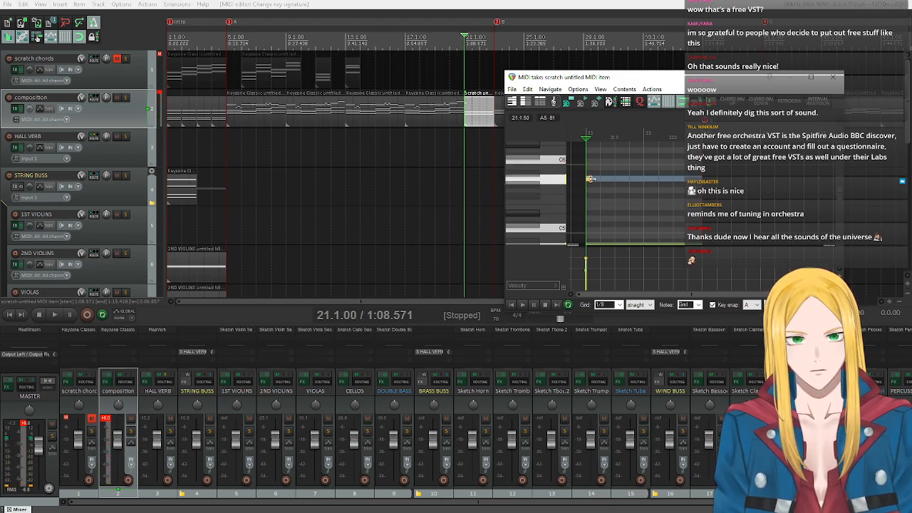
{"action": "left_click_drag", "start_coordinate": [590, 180], "coordinate": [643, 180]}
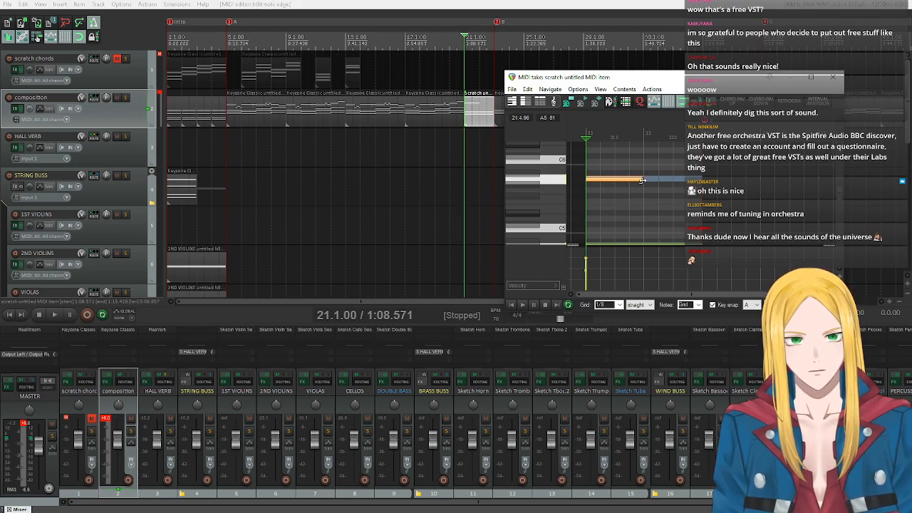
{"action": "left_click_drag", "start_coordinate": [640, 179], "coordinate": [628, 180]}
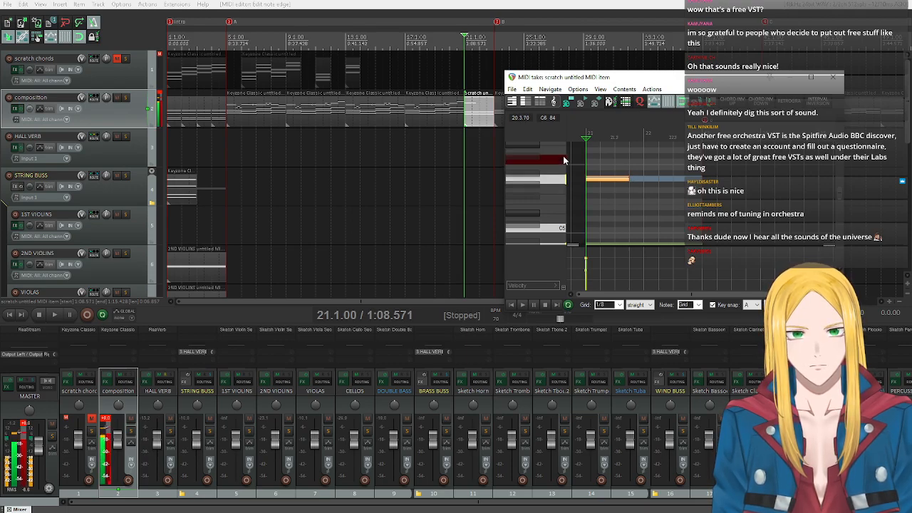
Insert a C6 note at the start of bar 22 and lengthen it.
{"action": "left_click", "coordinate": [645, 160]}
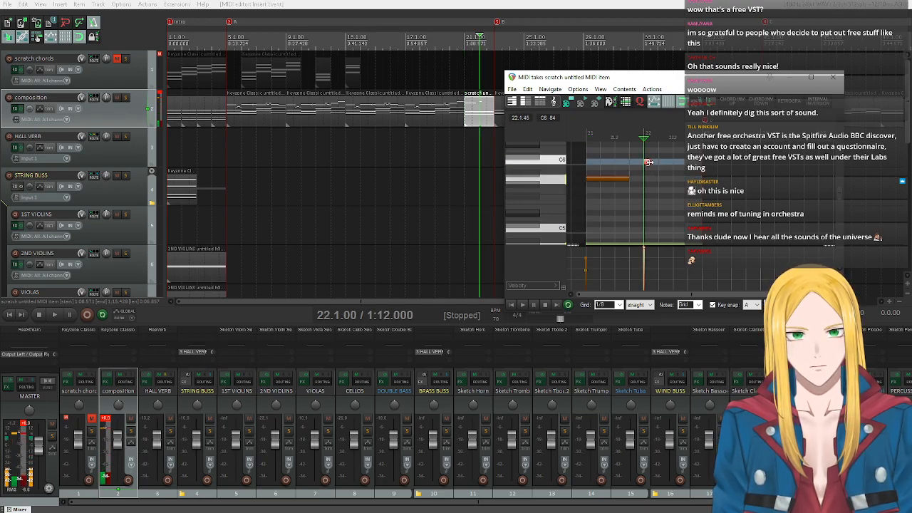
{"action": "left_click", "coordinate": [648, 163]}
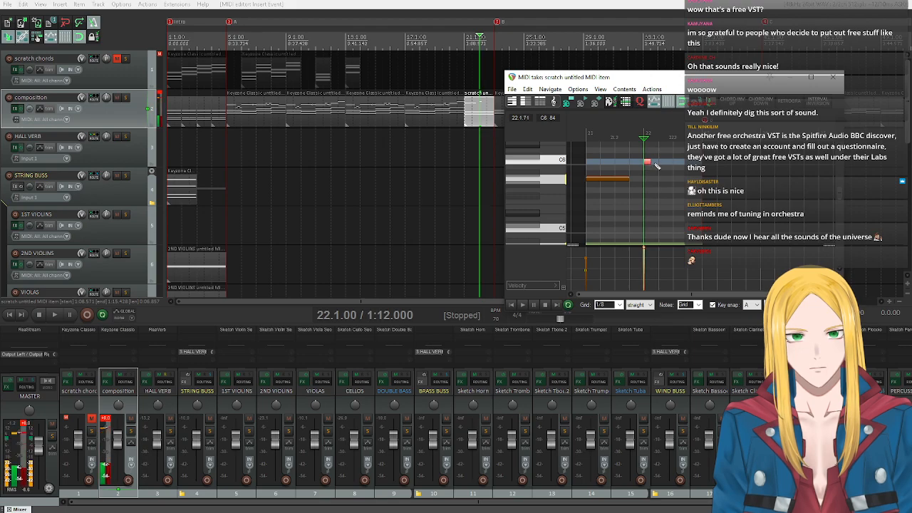
{"action": "left_click_drag", "start_coordinate": [648, 162], "coordinate": [672, 178]}
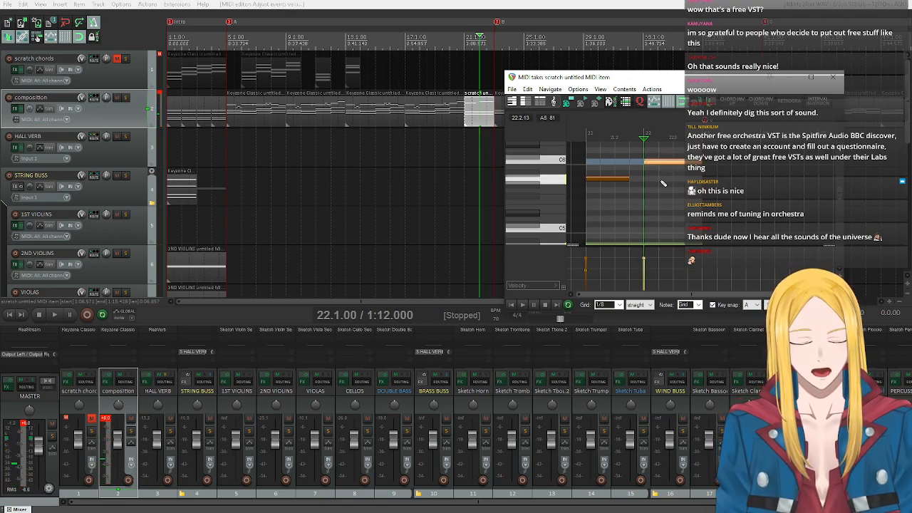
Turn off key snap and audition the pitches between A5 and C6 on the piano keyboard.
{"action": "left_click", "coordinate": [713, 304]}
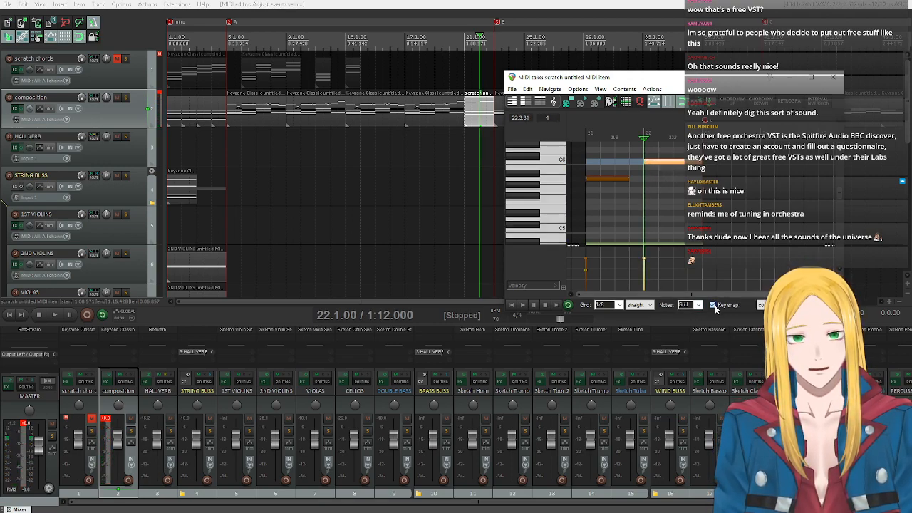
{"action": "left_click", "coordinate": [561, 165]}
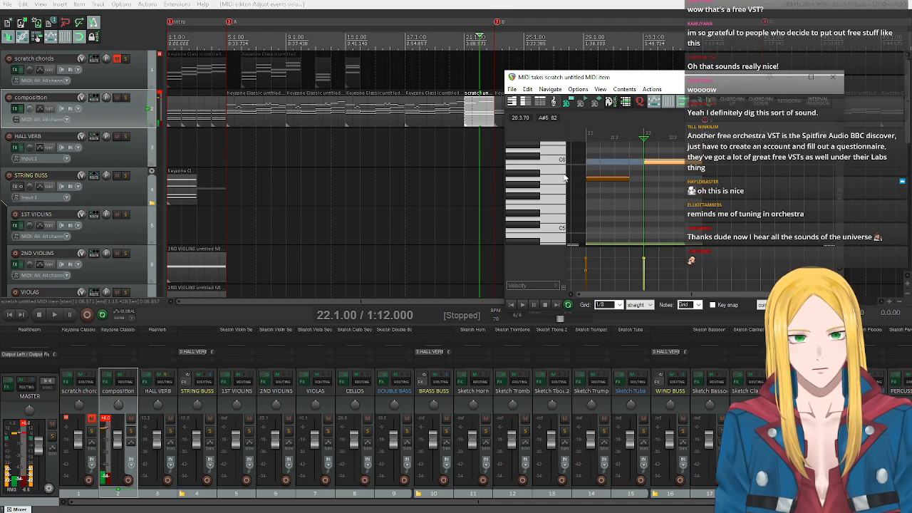
{"action": "left_click", "coordinate": [562, 183]}
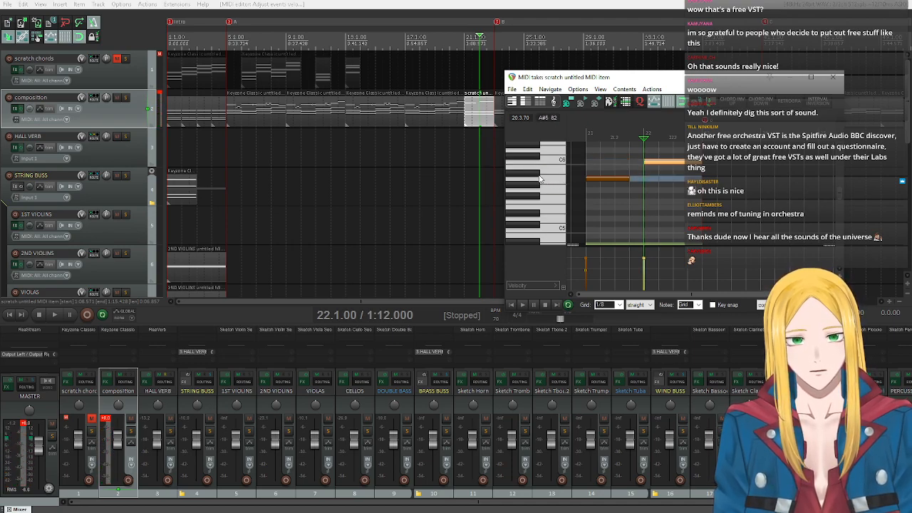
{"action": "left_click", "coordinate": [538, 178]}
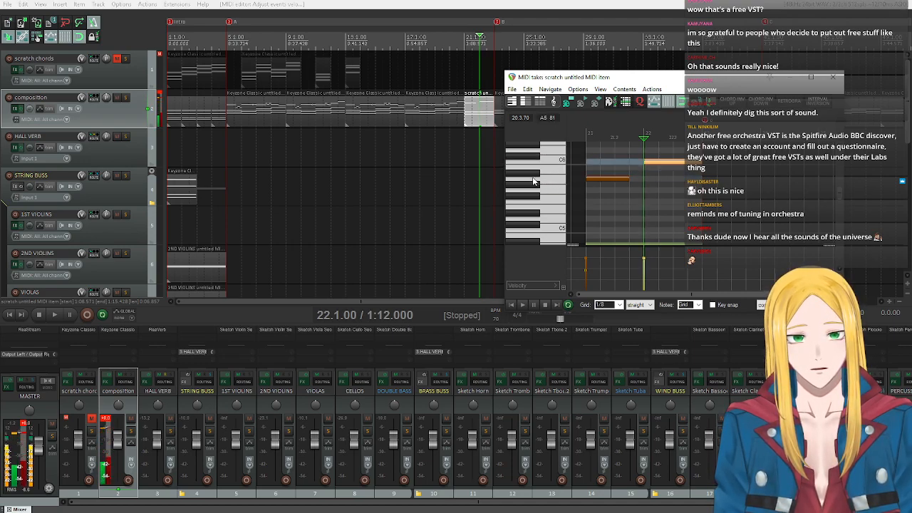
Insert eighth notes A#5 and B5 on beat 4 of bar 21 and lower both velocities to about the neighbouring notes' level.
{"action": "left_click", "coordinate": [632, 174]}
{"action": "left_click", "coordinate": [639, 168]}
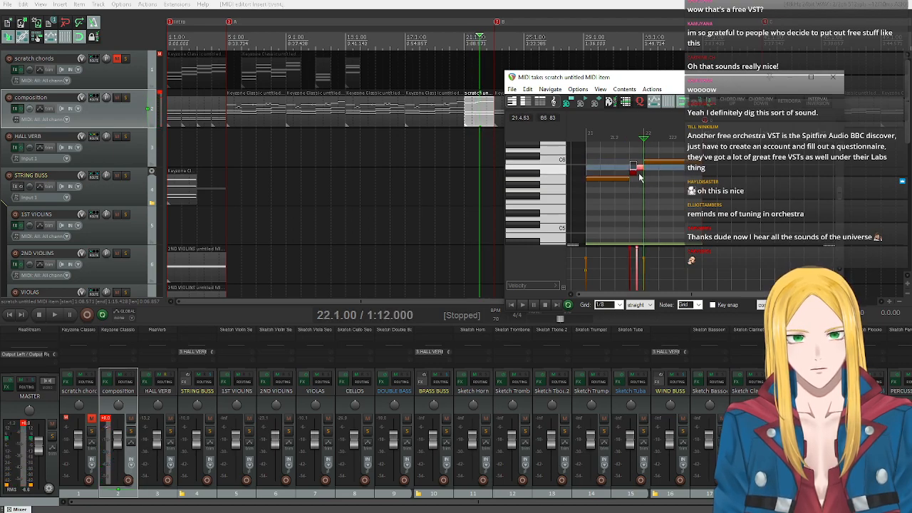
{"action": "left_click", "coordinate": [634, 174], "text": "ctrl"}
{"action": "left_click_drag", "start_coordinate": [628, 163], "coordinate": [641, 181]}
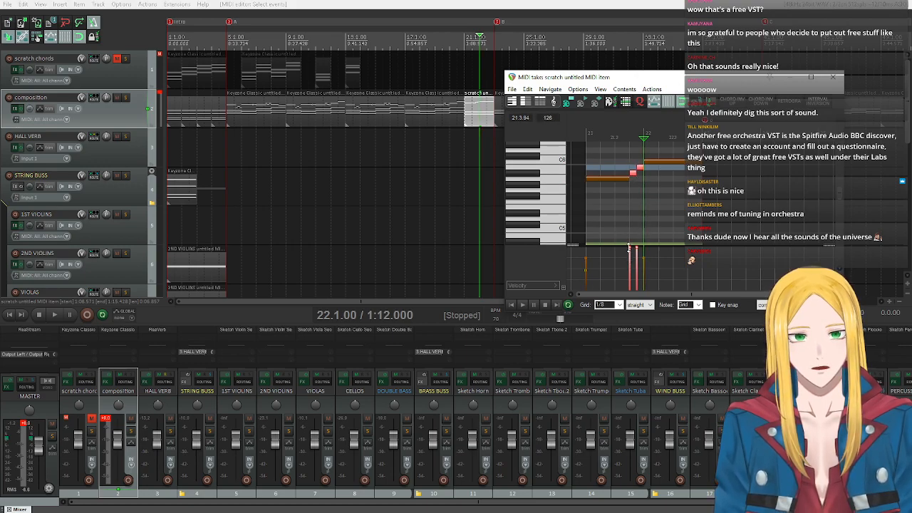
{"action": "left_click_drag", "start_coordinate": [629, 247], "coordinate": [631, 261]}
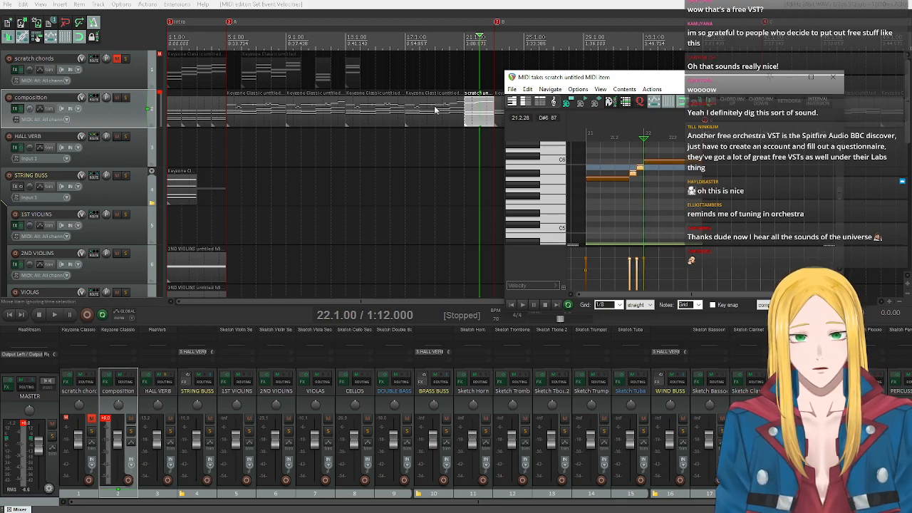
Play the composition from bar 17 through bar 22, stop playback and close the MIDI editor.
{"action": "left_click", "coordinate": [405, 77]}
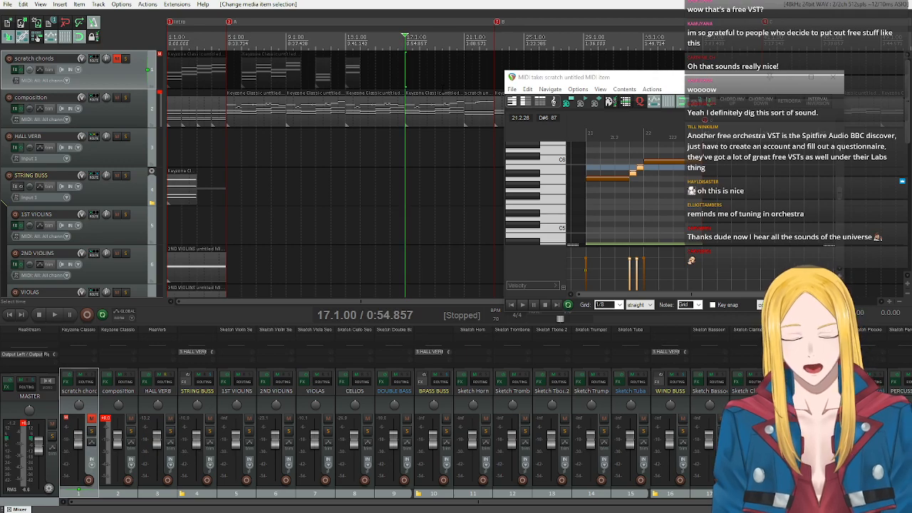
{"action": "left_click", "coordinate": [54, 314]}
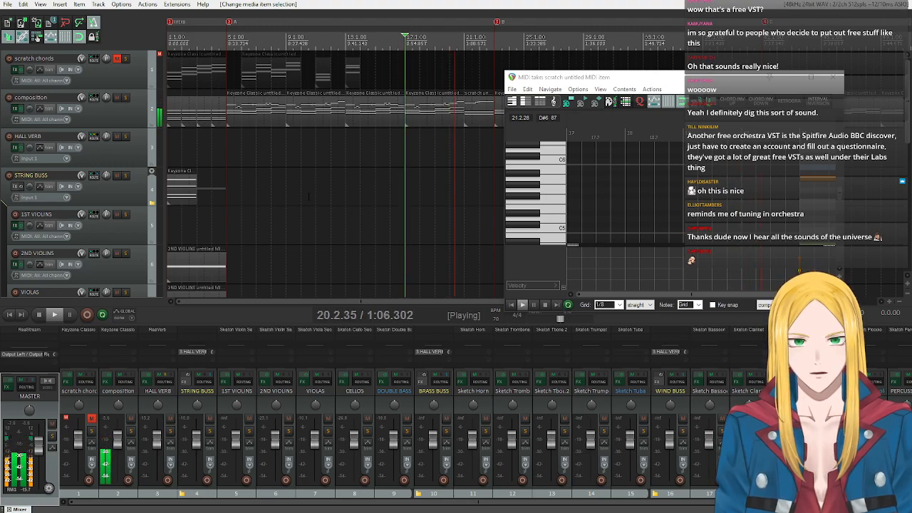
{"action": "left_click", "coordinate": [40, 316]}
{"action": "left_click", "coordinate": [833, 78]}
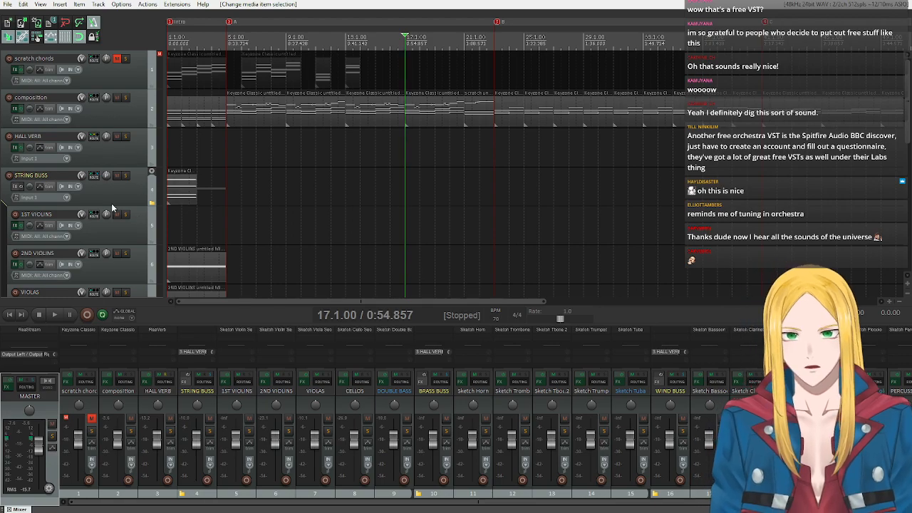
Copy all chord notes, without the melody, from the composition track's MIDI item covering bars 5–8.
{"action": "double_click", "coordinate": [232, 121]}
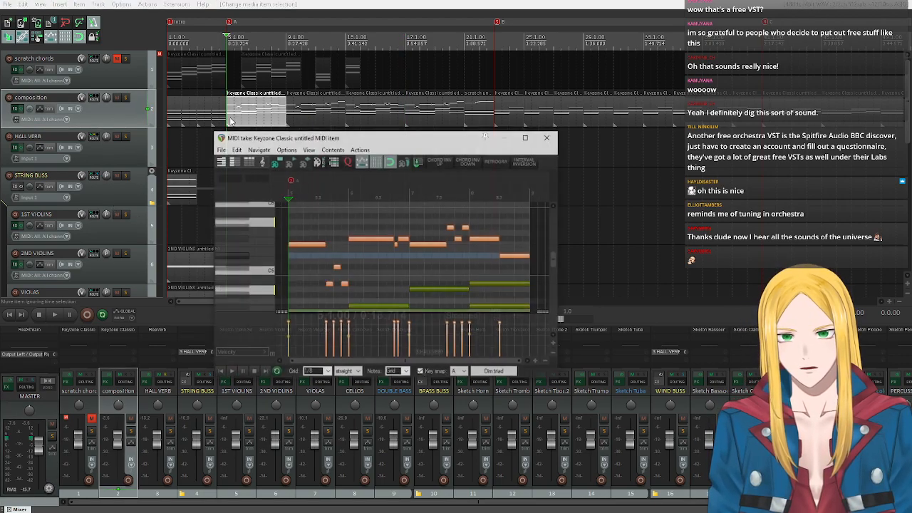
{"action": "scroll", "coordinate": [258, 240], "scroll_direction": "down", "scroll_amount": 3}
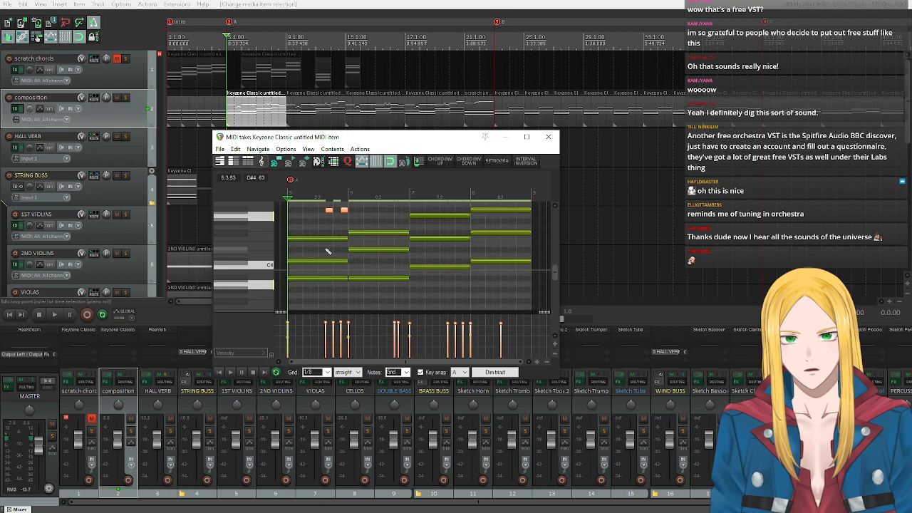
{"action": "left_click_drag", "start_coordinate": [320, 229], "coordinate": [527, 302]}
{"action": "left_click_drag", "start_coordinate": [439, 208], "coordinate": [495, 227]}
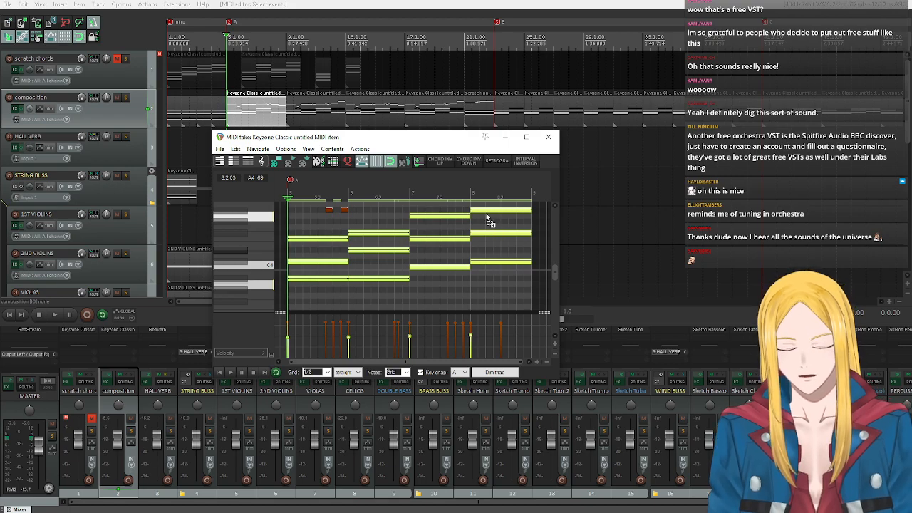
{"action": "left_click", "coordinate": [548, 136]}
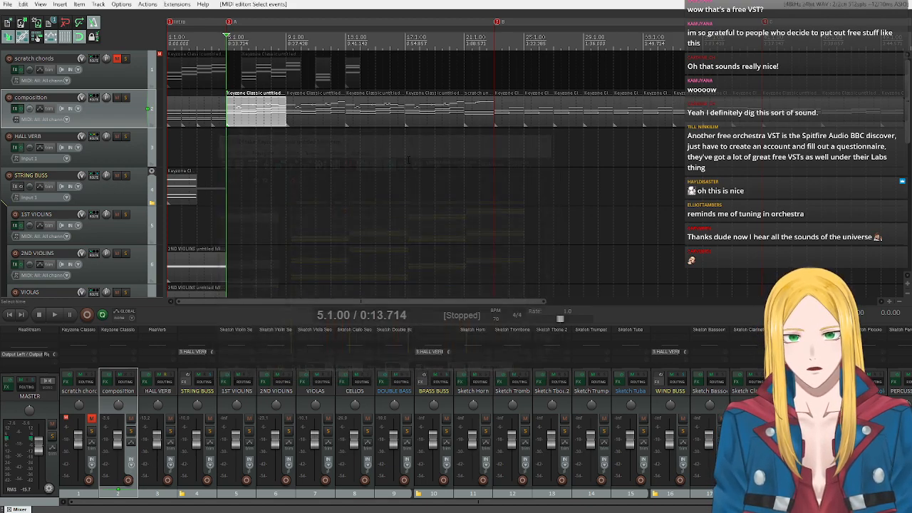
Create a MIDI item spanning bars 5–8 on the STRING BUSS track and paste the copied chords into it.
{"action": "left_click_drag", "start_coordinate": [228, 166], "coordinate": [289, 174]}
{"action": "left_click", "coordinate": [127, 194]}
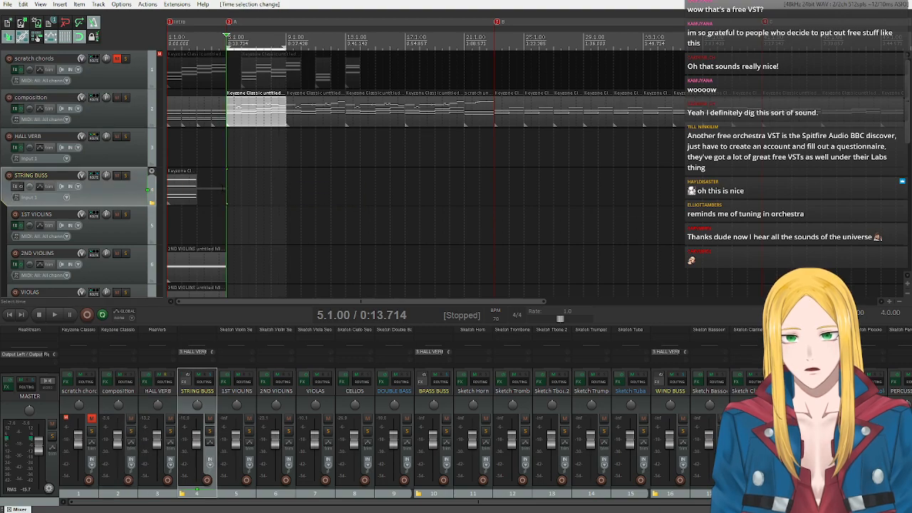
{"action": "right_click", "coordinate": [227, 185]}
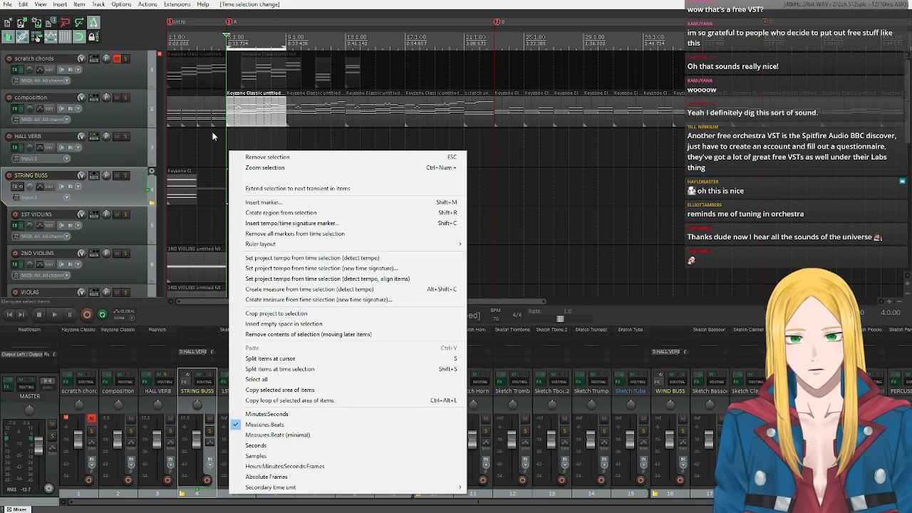
{"action": "left_click", "coordinate": [61, 4]}
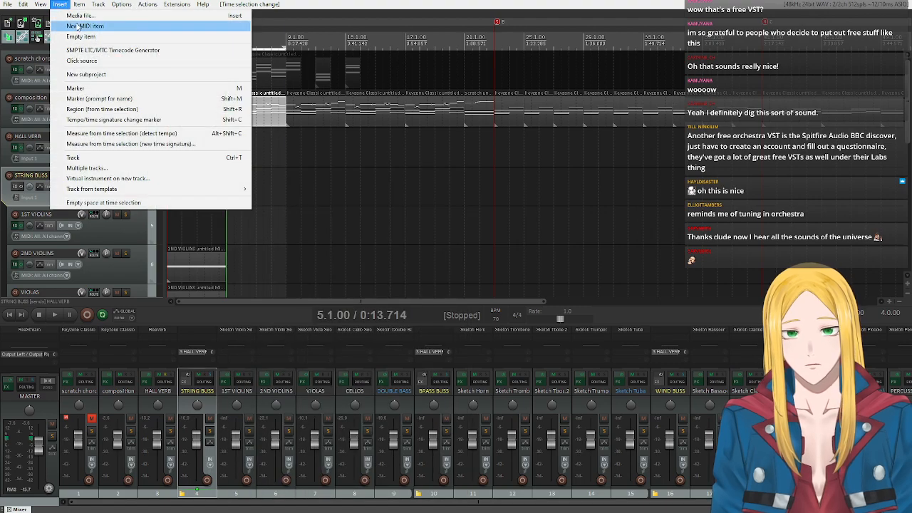
{"action": "left_click", "coordinate": [78, 28]}
{"action": "double_click", "coordinate": [236, 203]}
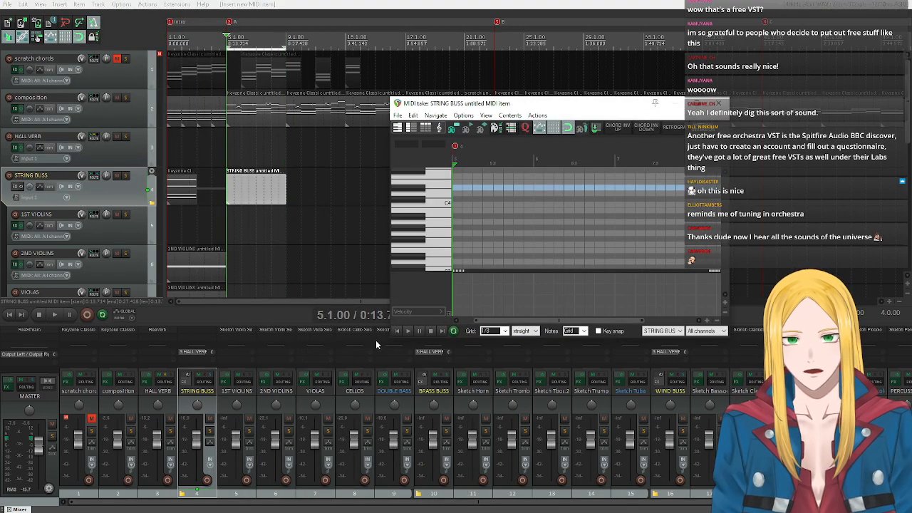
{"action": "key", "text": "ctrl+v"}
{"action": "left_click", "coordinate": [393, 331]}
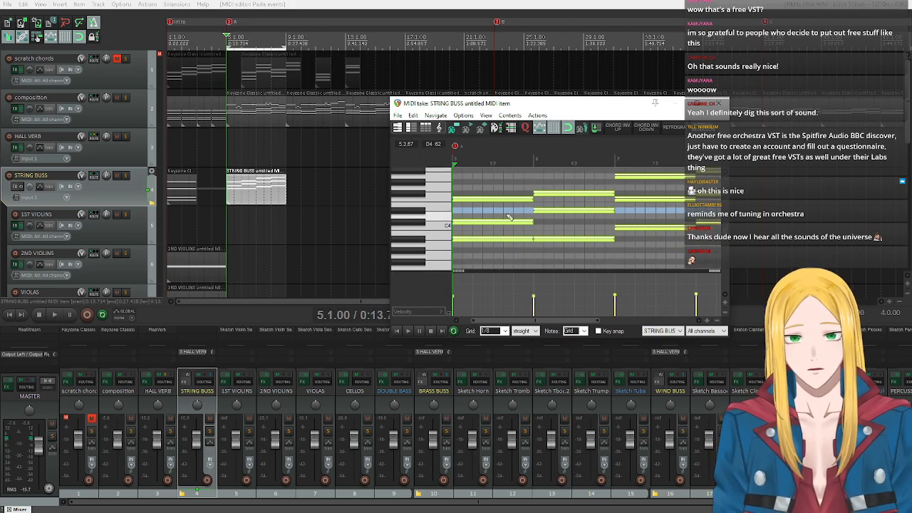
Try transposing the middle note of each chord in bars 5–8 by -12 semitones.
{"action": "left_click_drag", "start_coordinate": [515, 211], "coordinate": [552, 225]}
{"action": "left_click_drag", "start_coordinate": [581, 321], "coordinate": [600, 322]}
{"action": "left_click_drag", "start_coordinate": [626, 194], "coordinate": [661, 211]}
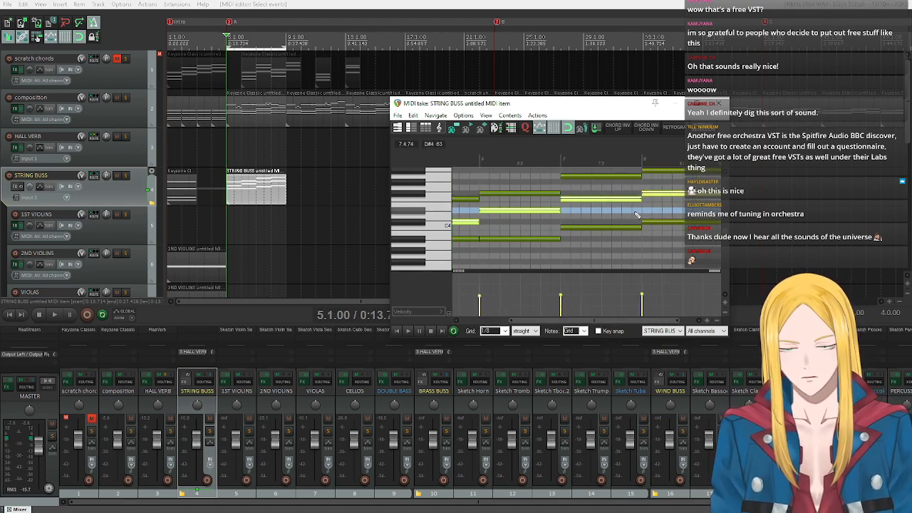
{"action": "left_click_drag", "start_coordinate": [529, 321], "coordinate": [482, 322]}
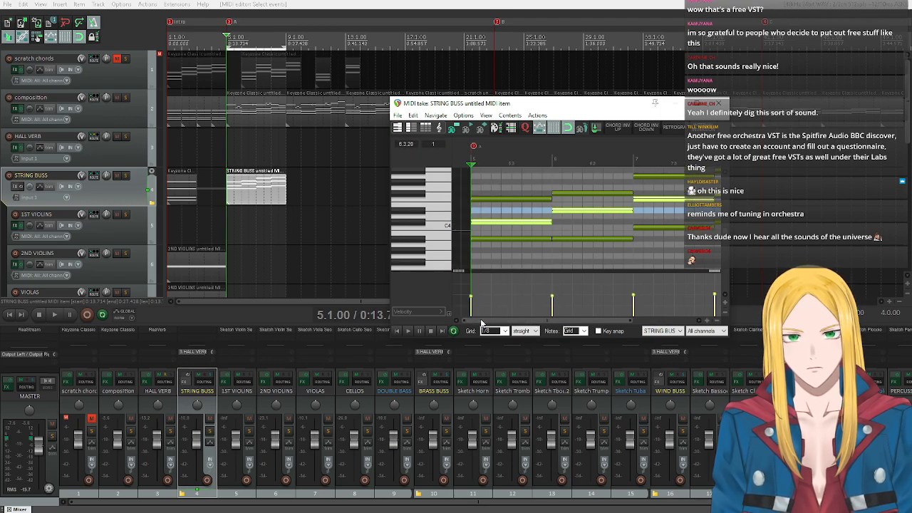
{"action": "key", "text": "ctrl+t"}
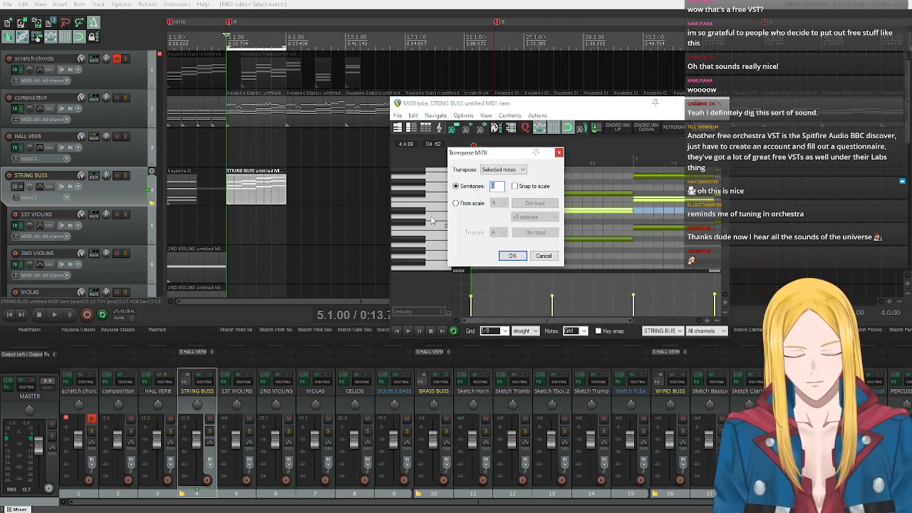
{"action": "type", "text": "12"}
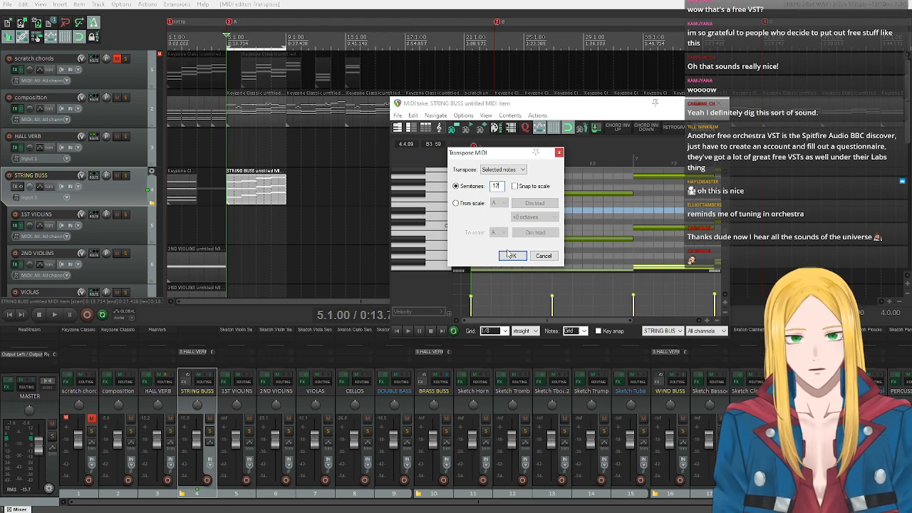
{"action": "left_click", "coordinate": [510, 255]}
{"action": "scroll", "coordinate": [466, 203], "scroll_direction": "up", "scroll_amount": 1}
{"action": "scroll", "coordinate": [450, 201], "scroll_direction": "down", "scroll_amount": 1}
{"action": "scroll", "coordinate": [603, 179], "scroll_direction": "down", "scroll_amount": 2}
{"action": "scroll", "coordinate": [408, 215], "scroll_direction": "up", "scroll_amount": 2}
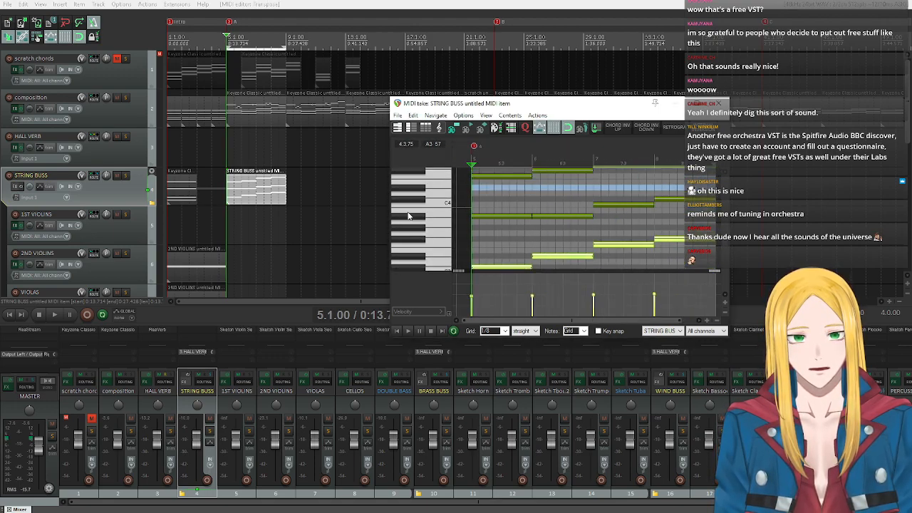
Try transposing the original lowest note of each chord in bars 5–8 by -12 semitones.
{"action": "left_click_drag", "start_coordinate": [523, 196], "coordinate": [678, 223]}
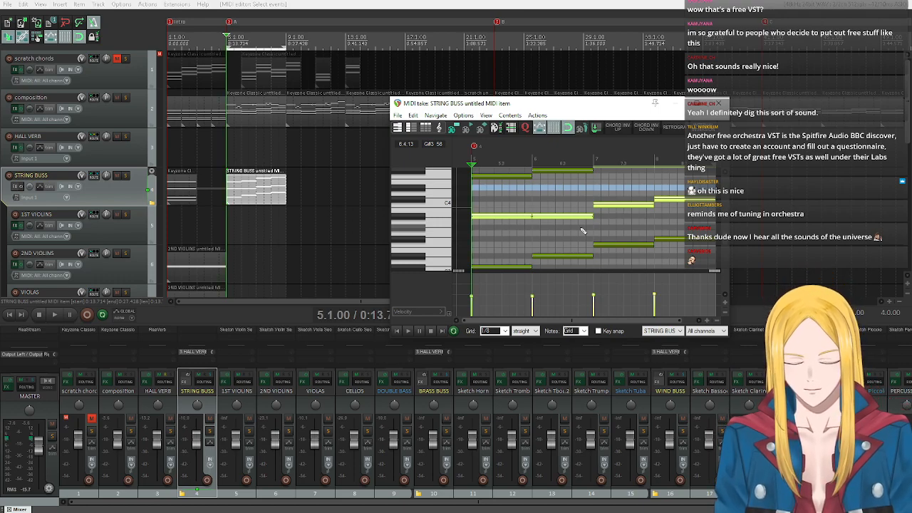
{"action": "key", "text": "ctrl+t"}
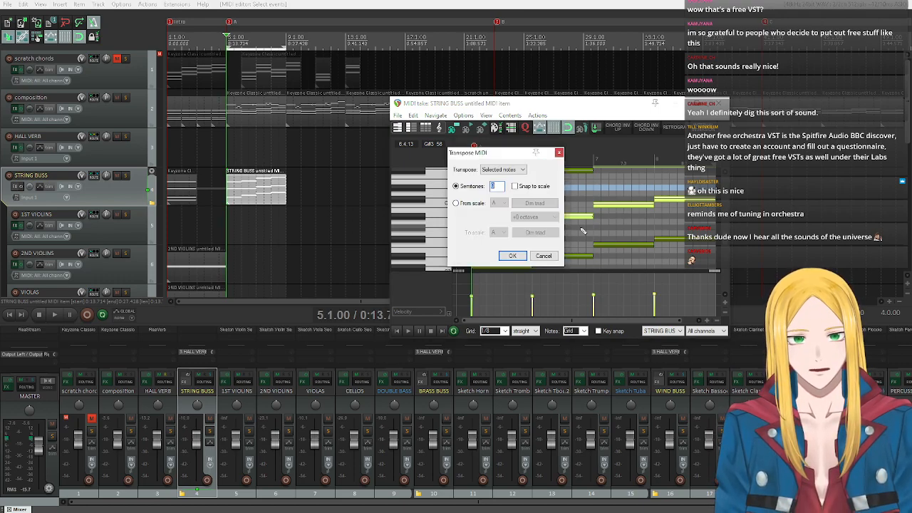
{"action": "type", "text": "12"}
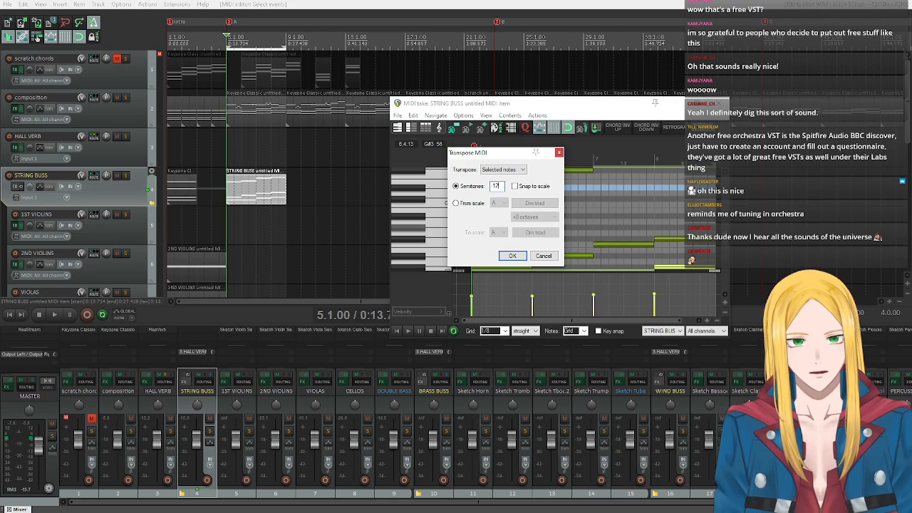
{"action": "left_click", "coordinate": [513, 256]}
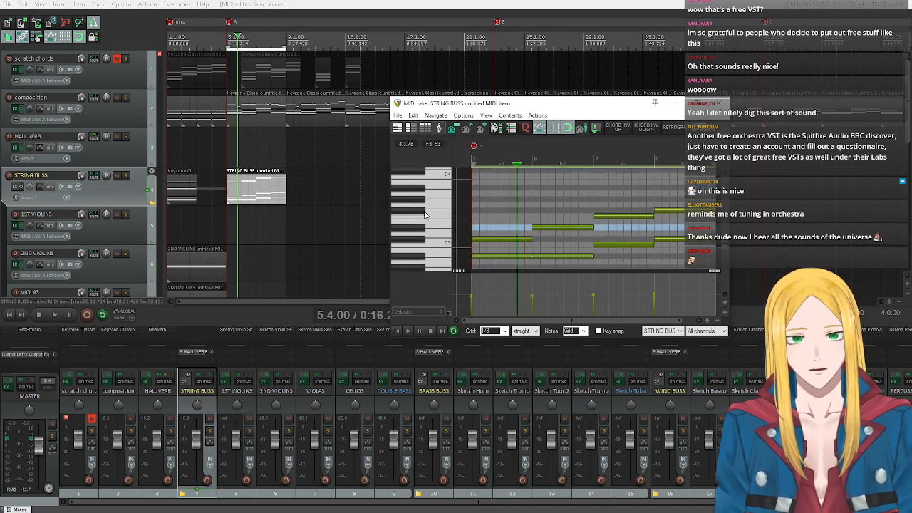
{"action": "scroll", "coordinate": [425, 215], "scroll_direction": "down", "scroll_amount": 2}
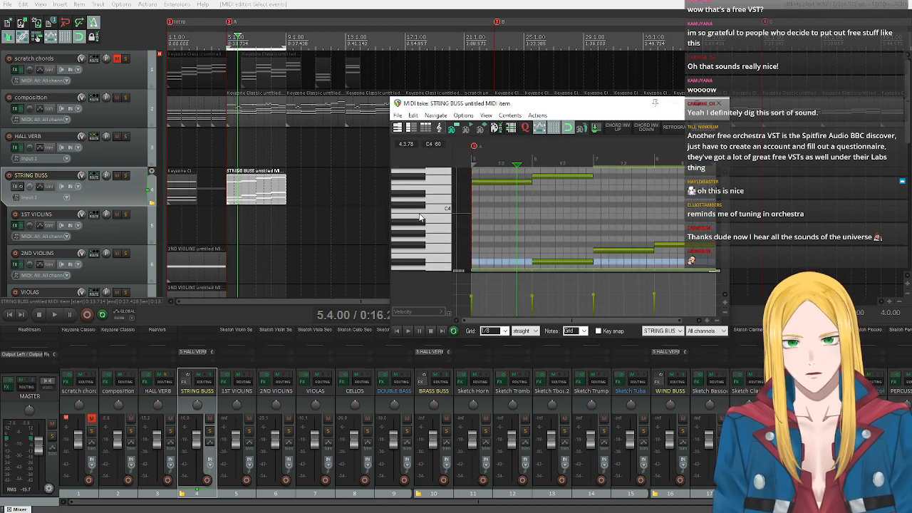
Undo both transpositions of the STRING BUSS chord notes.
{"action": "key", "text": "ctrl+z"}
{"action": "key", "text": "ctrl+z"}
{"action": "key", "text": "ctrl+z"}
{"action": "key", "text": "ctrl+z"}
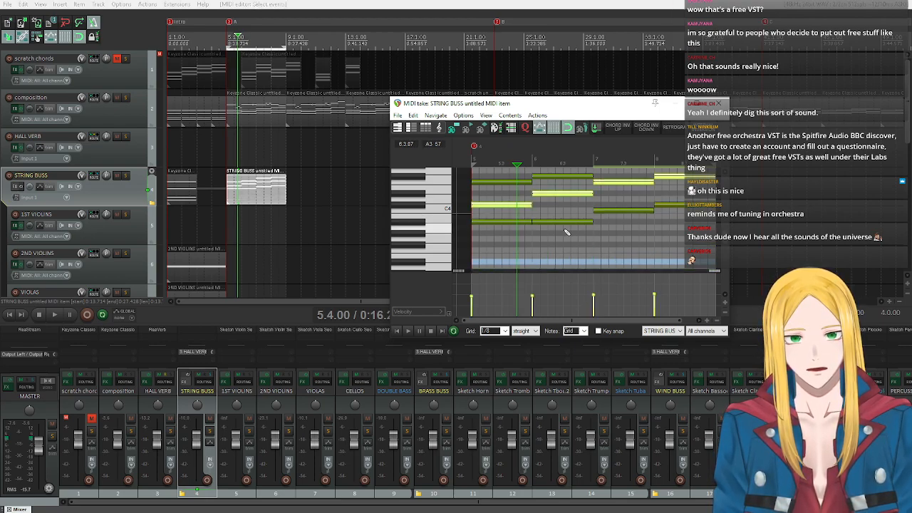
Duplicate the middle note of each chord in bars 5–8 one octave lower, starting on C#3.
{"action": "left_click", "coordinate": [488, 208], "text": "ctrl"}
{"action": "left_click_drag", "start_coordinate": [489, 210], "coordinate": [496, 260]}
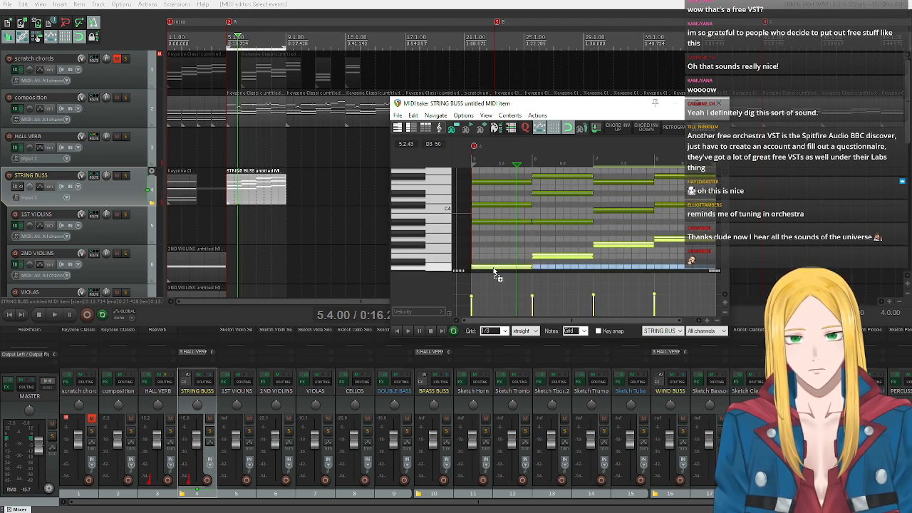
{"action": "scroll", "coordinate": [433, 232], "scroll_direction": "down", "scroll_amount": 3}
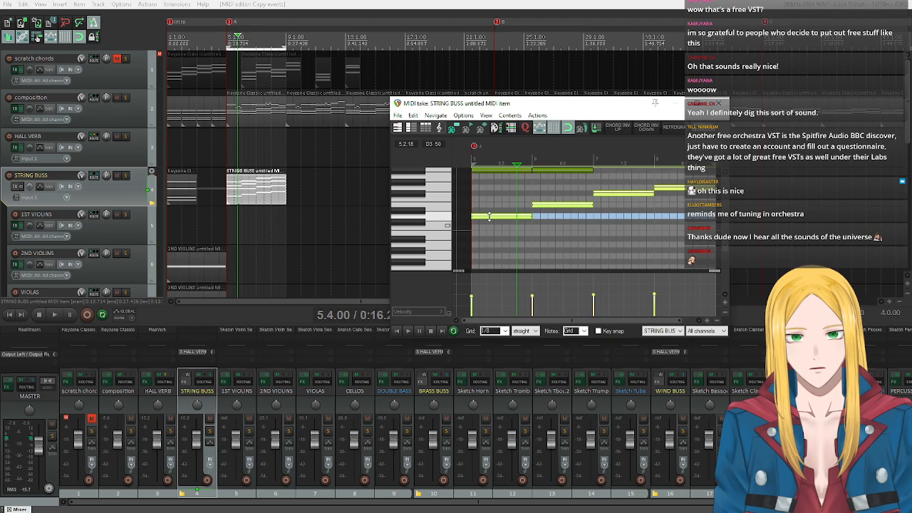
{"action": "left_click_drag", "start_coordinate": [489, 218], "coordinate": [490, 222]}
{"action": "scroll", "coordinate": [425, 204], "scroll_direction": "up", "scroll_amount": 2}
{"action": "scroll", "coordinate": [426, 205], "scroll_direction": "up", "scroll_amount": 2}
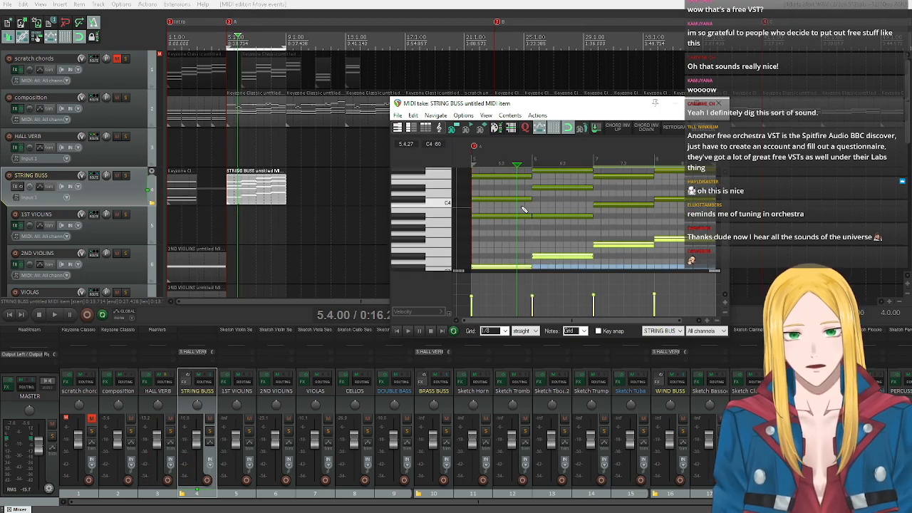
Duplicate the original lowest note of each STRING BUSS chord in bars 5–8 one octave lower, starting on A#2.
{"action": "left_click", "coordinate": [563, 216]}
{"action": "left_click_drag", "start_coordinate": [638, 193], "coordinate": [667, 209]}
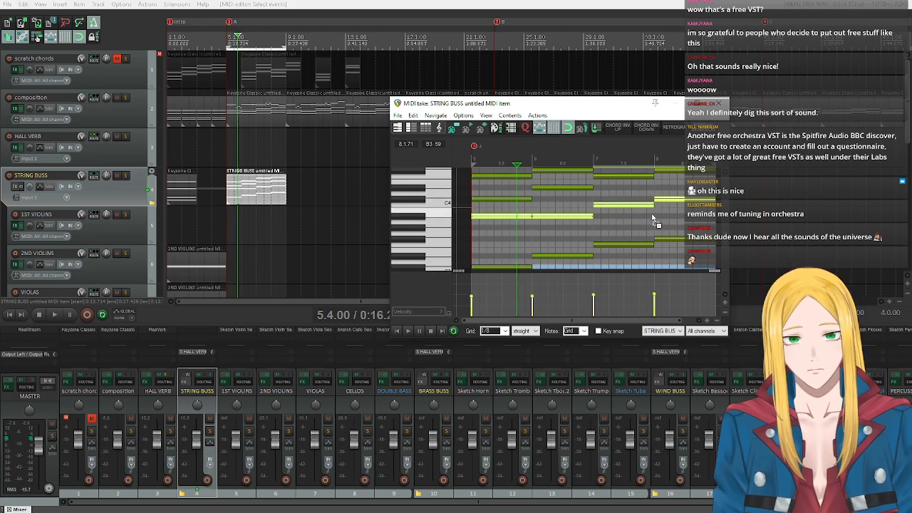
{"action": "scroll", "coordinate": [423, 220], "scroll_direction": "down", "scroll_amount": 3}
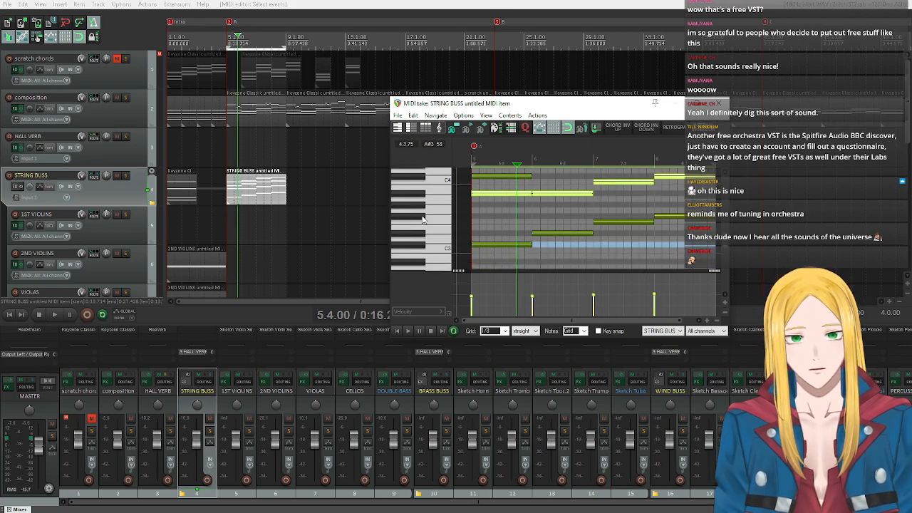
{"action": "left_click_drag", "start_coordinate": [484, 188], "coordinate": [500, 253]}
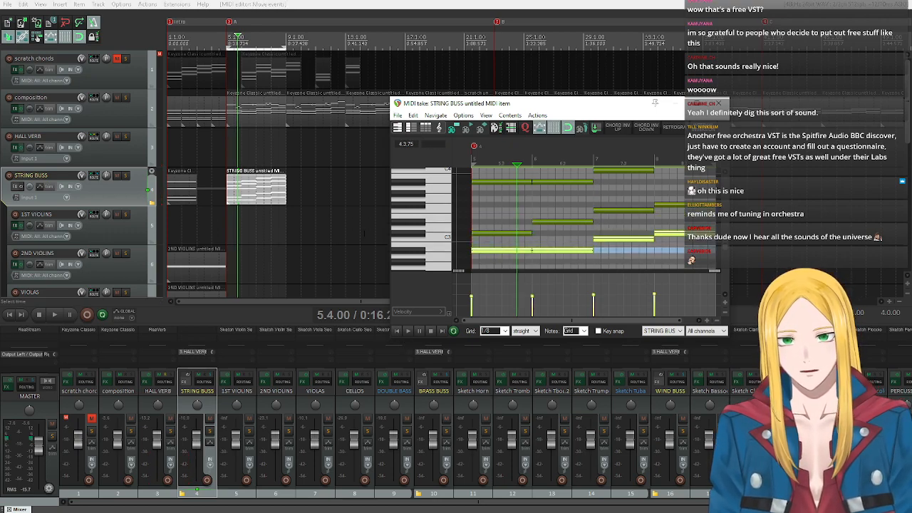
Copy the highest note of each STRING BUSS chord in bars 5–8, starting on F4.
{"action": "scroll", "coordinate": [427, 230], "scroll_direction": "up", "scroll_amount": 4}
{"action": "scroll", "coordinate": [427, 230], "scroll_direction": "up", "scroll_amount": 1}
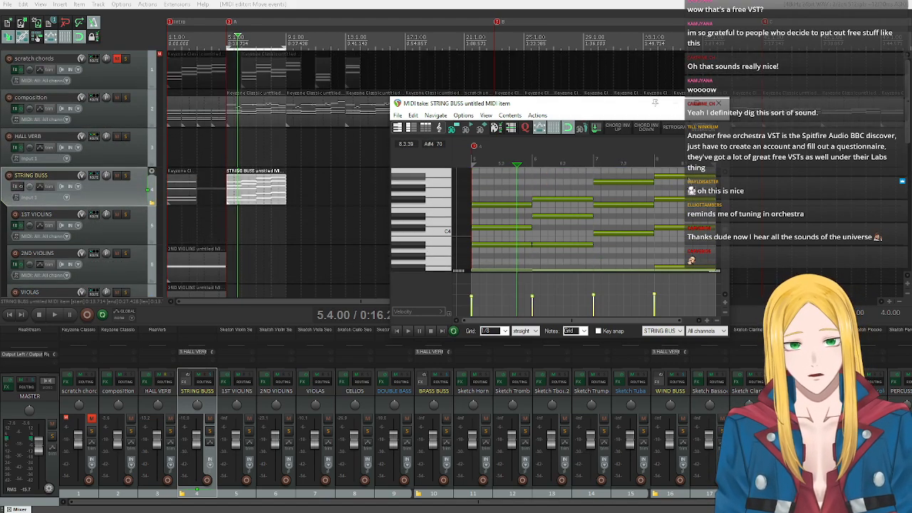
{"action": "scroll", "coordinate": [104, 237], "scroll_direction": "down", "scroll_amount": 1}
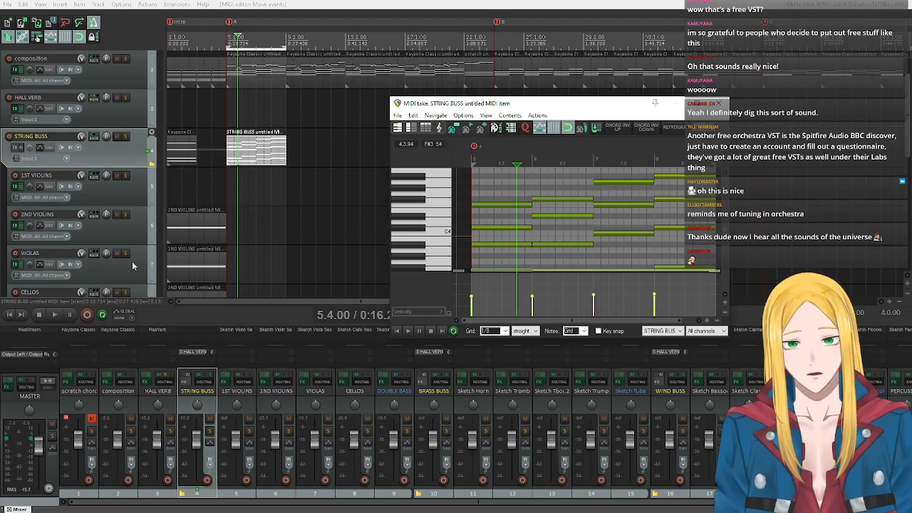
{"action": "scroll", "coordinate": [121, 249], "scroll_direction": "down", "scroll_amount": 2}
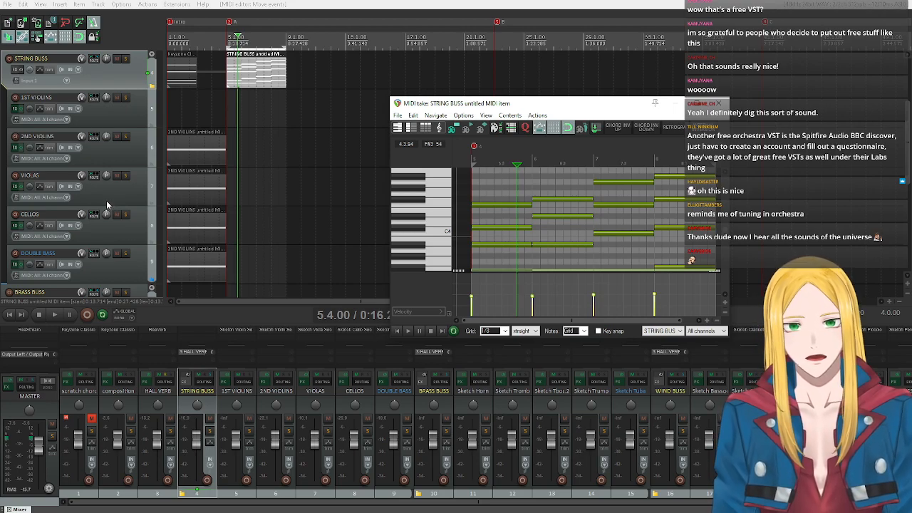
{"action": "scroll", "coordinate": [106, 200], "scroll_direction": "up", "scroll_amount": 1}
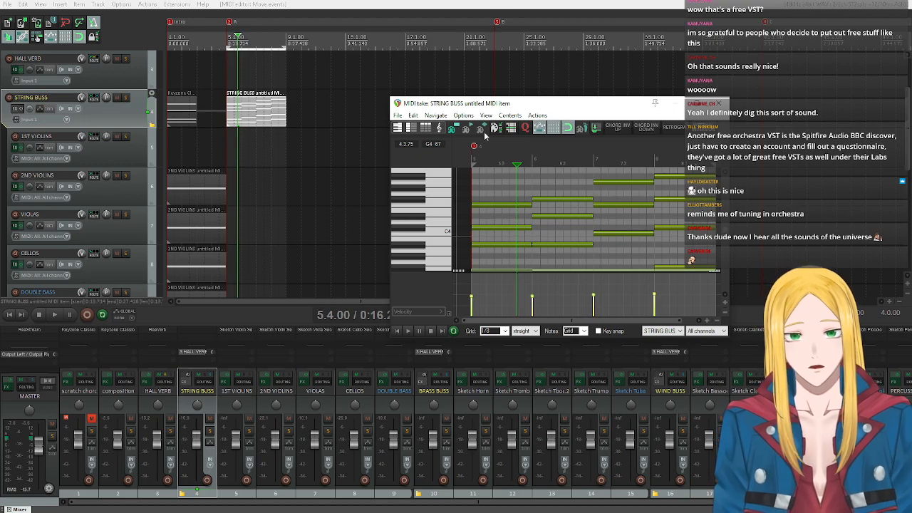
{"action": "left_click_drag", "start_coordinate": [499, 178], "coordinate": [566, 207]}
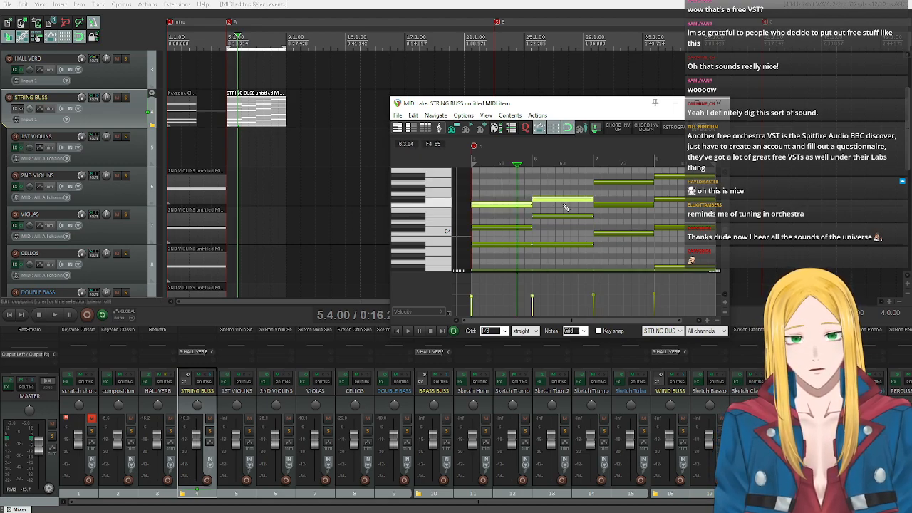
{"action": "left_click_drag", "start_coordinate": [637, 174], "coordinate": [669, 189]}
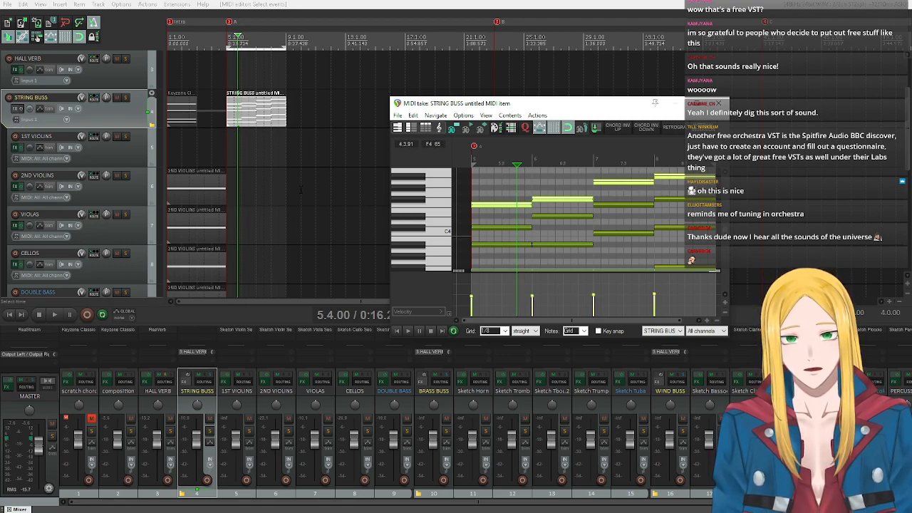
Insert a new MIDI item on the 2ND VIOLINS track for bars 5–8 and paste the copied top voice into it.
{"action": "left_click", "coordinate": [128, 200]}
{"action": "left_click", "coordinate": [59, 5]}
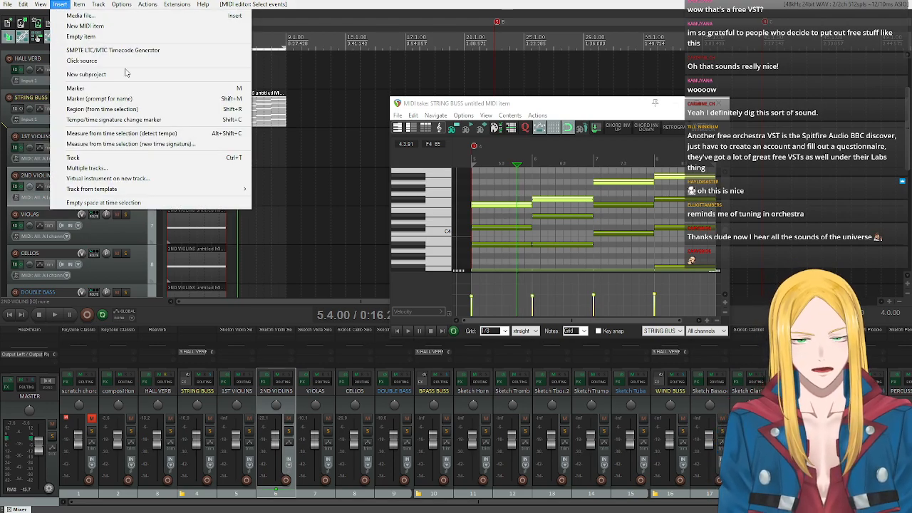
{"action": "left_click", "coordinate": [94, 27]}
{"action": "double_click", "coordinate": [243, 192]}
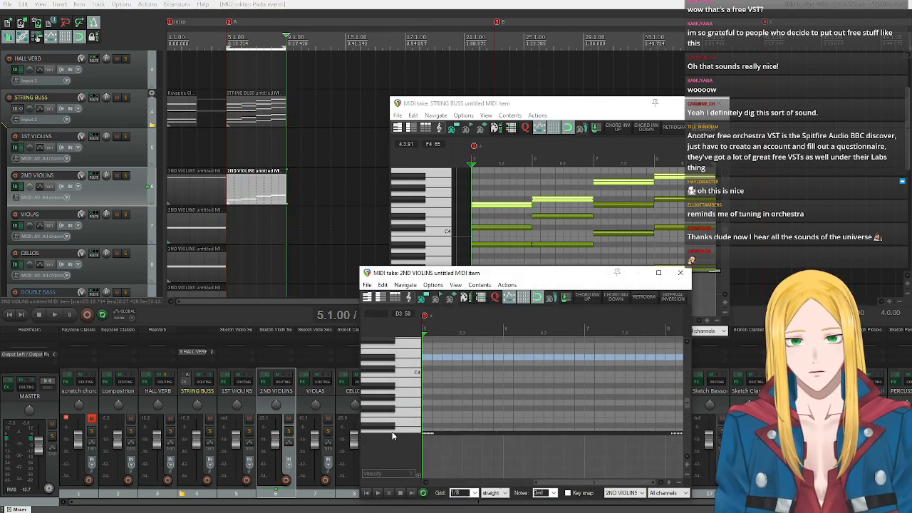
{"action": "key", "text": "ctrl+v"}
{"action": "scroll", "coordinate": [372, 396], "scroll_direction": "up", "scroll_amount": 3}
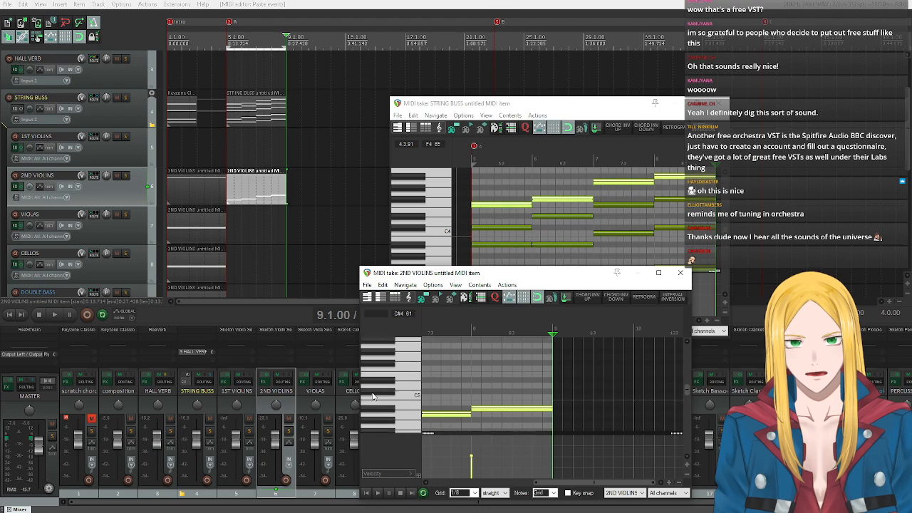
{"action": "left_click", "coordinate": [366, 493]}
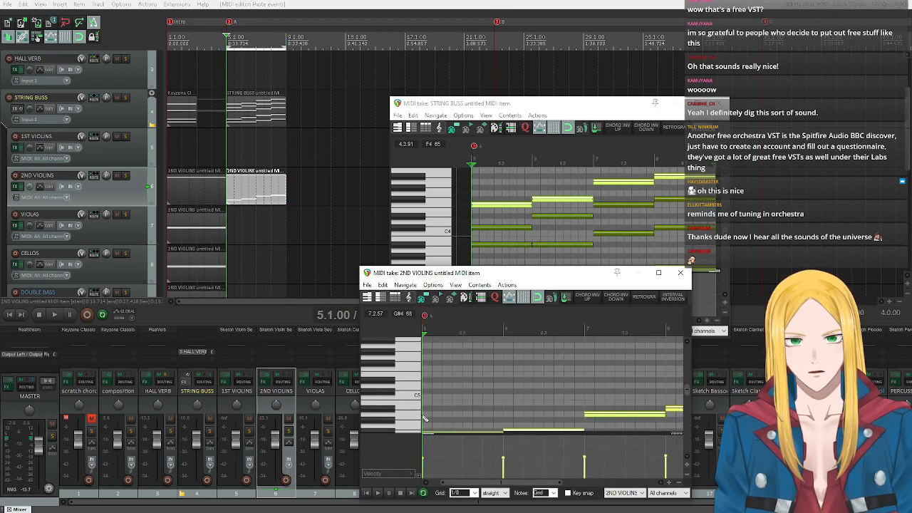
Move the pasted 2ND VIOLINS notes up one octave so the line starts on F5.
{"action": "scroll", "coordinate": [492, 397], "scroll_direction": "down", "scroll_amount": 5}
{"action": "scroll", "coordinate": [403, 397], "scroll_direction": "down", "scroll_amount": 2}
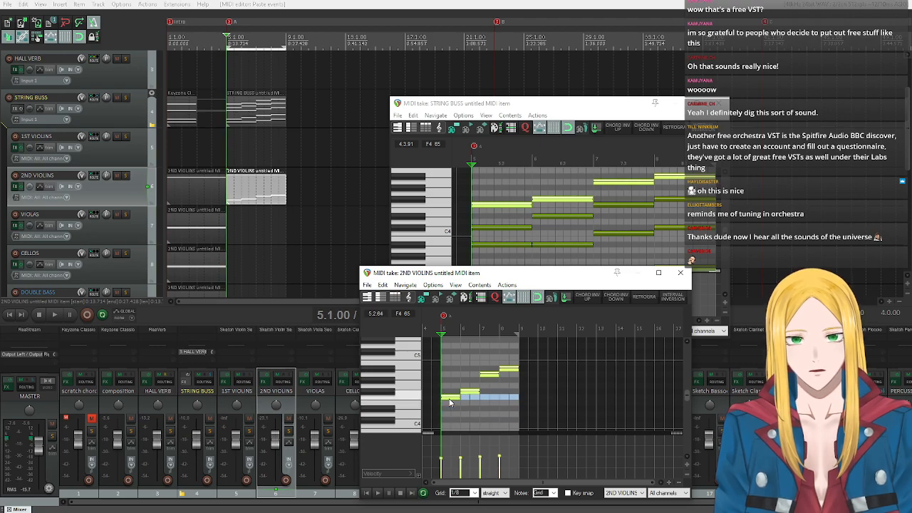
{"action": "left_click_drag", "start_coordinate": [450, 402], "coordinate": [449, 352]}
{"action": "scroll", "coordinate": [403, 356], "scroll_direction": "up", "scroll_amount": 2}
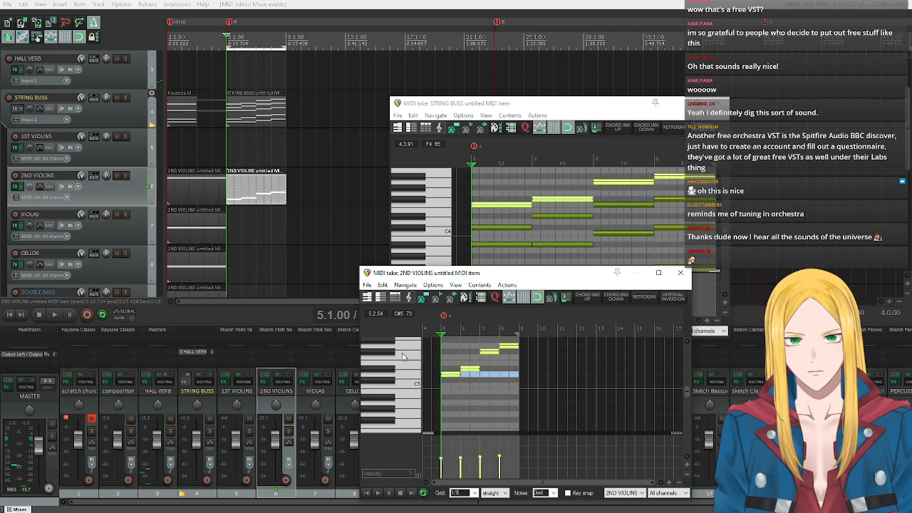
{"action": "scroll", "coordinate": [403, 356], "scroll_direction": "up", "scroll_amount": 1}
{"action": "left_click_drag", "start_coordinate": [450, 402], "coordinate": [452, 382]}
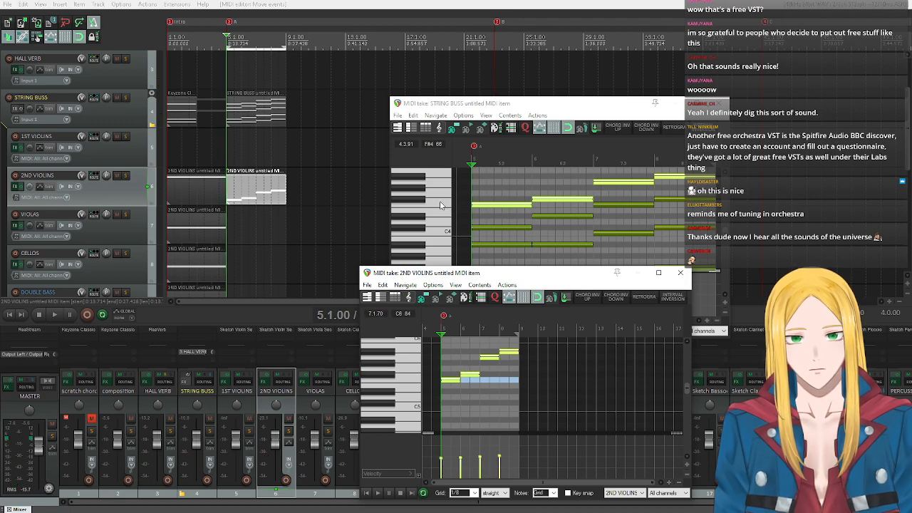
Copy the second-highest note of each STRING BUSS chord in bars 5–8, starting on C#4.
{"action": "left_click", "coordinate": [431, 172]}
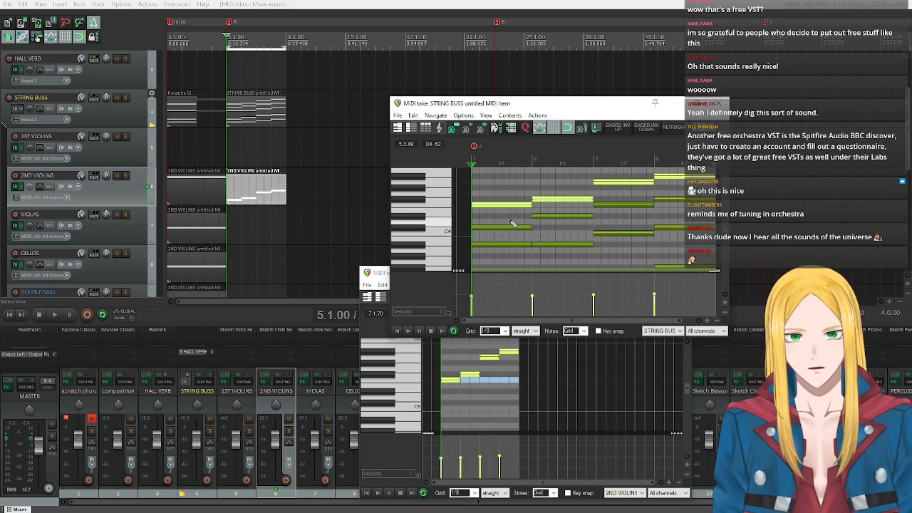
{"action": "scroll", "coordinate": [521, 228], "scroll_direction": "down", "scroll_amount": 3}
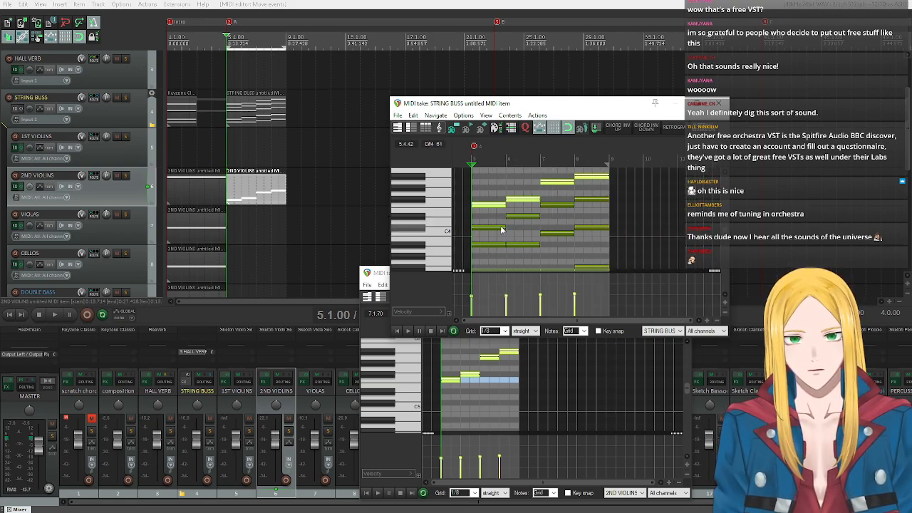
{"action": "left_click_drag", "start_coordinate": [521, 231], "coordinate": [521, 231]}
{"action": "left_click_drag", "start_coordinate": [563, 193], "coordinate": [589, 213]}
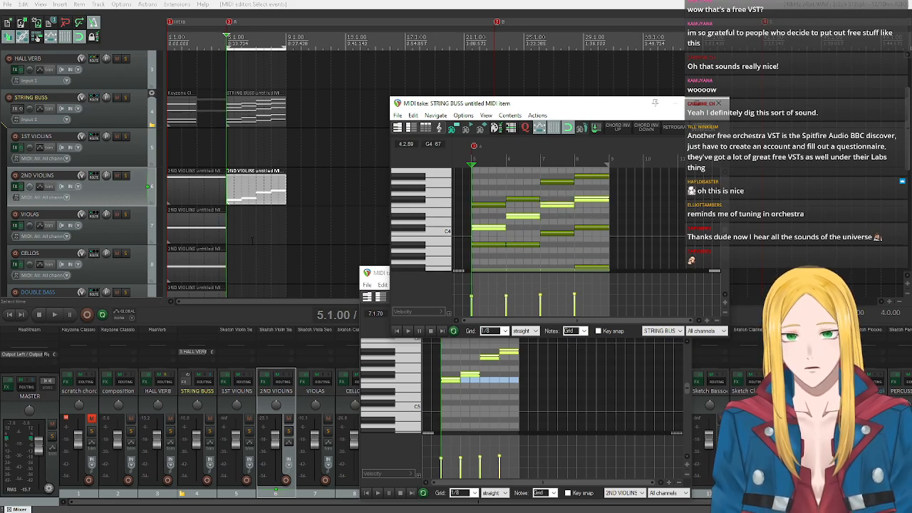
Insert a new MIDI item on the VIOLAS track for bars 5–8 and paste the copied chord voice into it.
{"action": "left_click", "coordinate": [91, 233]}
{"action": "left_click", "coordinate": [60, 4]}
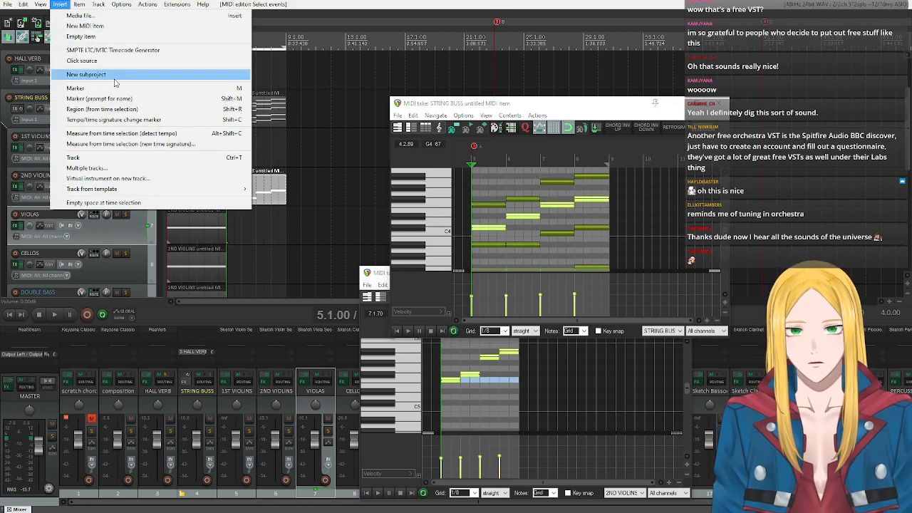
{"action": "left_click", "coordinate": [104, 27]}
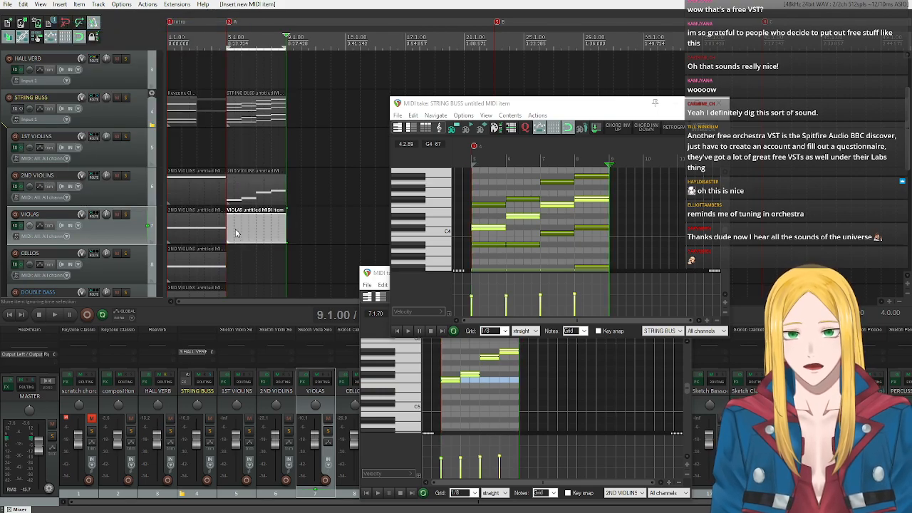
{"action": "double_click", "coordinate": [258, 241]}
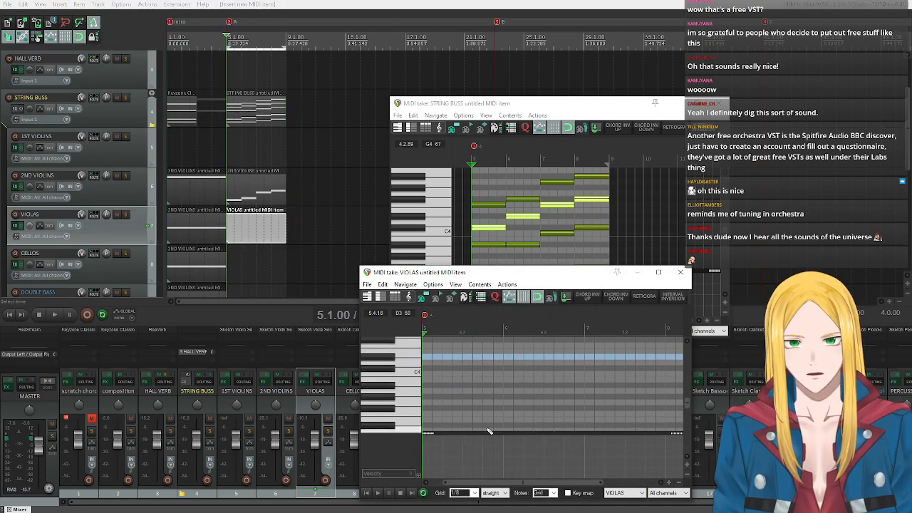
{"action": "key", "text": "ctrl+v"}
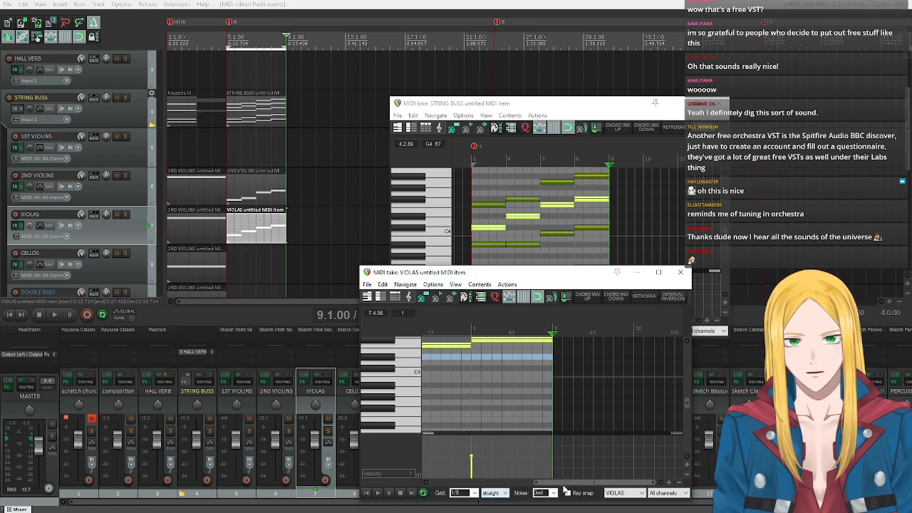
{"action": "left_click_drag", "start_coordinate": [566, 482], "coordinate": [492, 481]}
Transpose the selected VIOLAS notes up by 12 semitones.
{"action": "scroll", "coordinate": [407, 374], "scroll_direction": "up", "scroll_amount": 3}
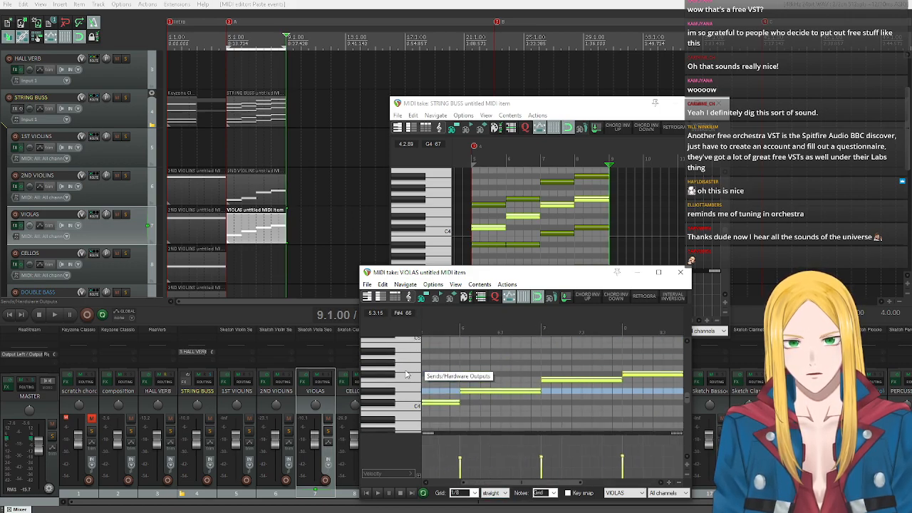
{"action": "type", "text": "t"}
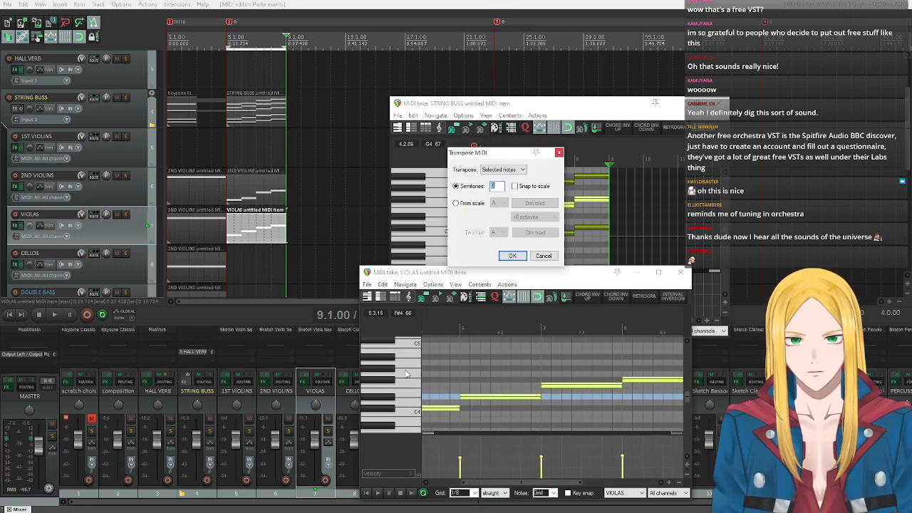
{"action": "type", "text": "12"}
{"action": "key", "text": "Return"}
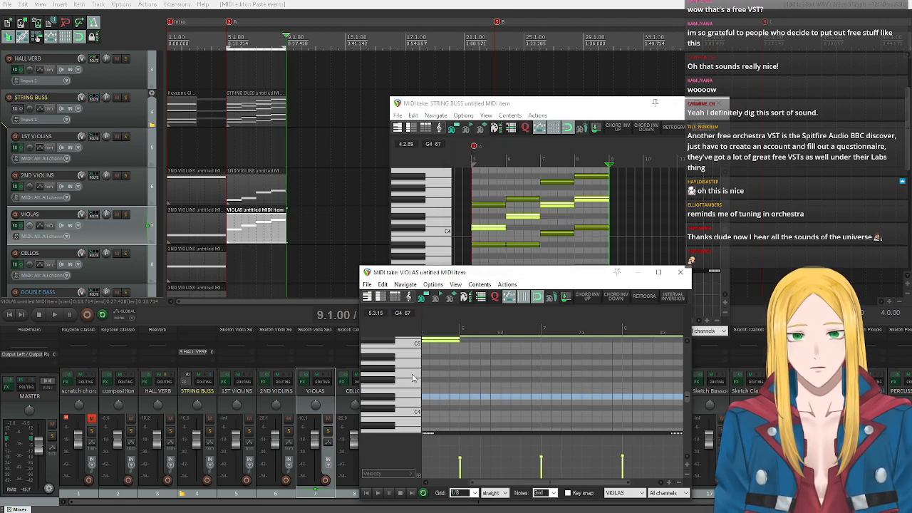
Transpose the 2ND VIOLINS notes in bars 5–8 up by another 12 semitones and close their MIDI editor.
{"action": "left_click", "coordinate": [259, 189]}
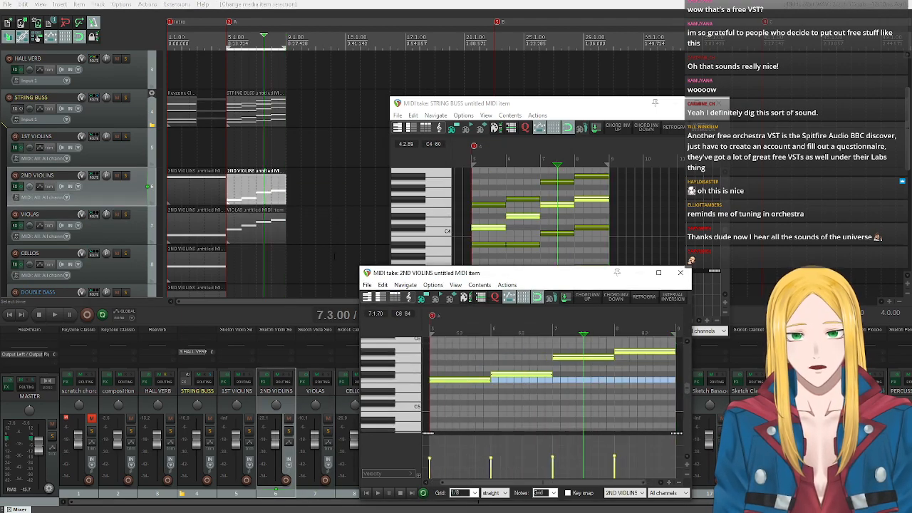
{"action": "left_click", "coordinate": [389, 382]}
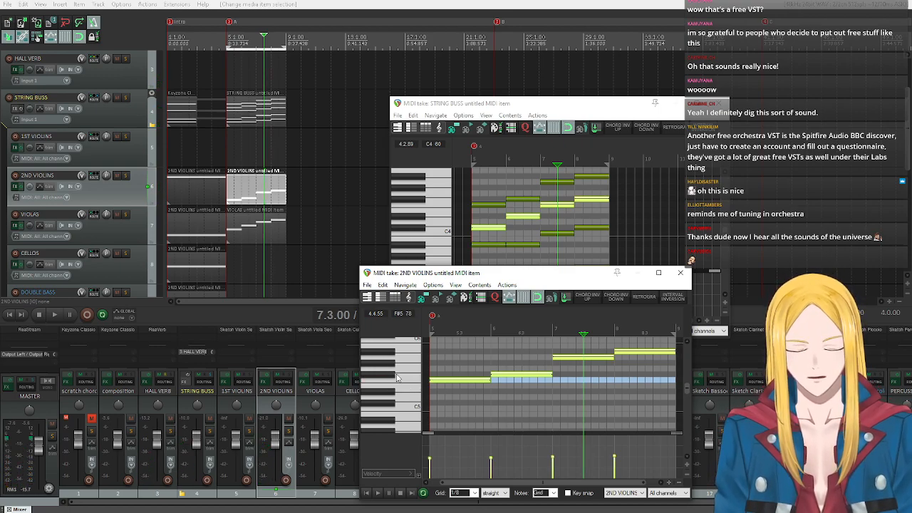
{"action": "type", "text": "n12"}
{"action": "key", "text": "Return"}
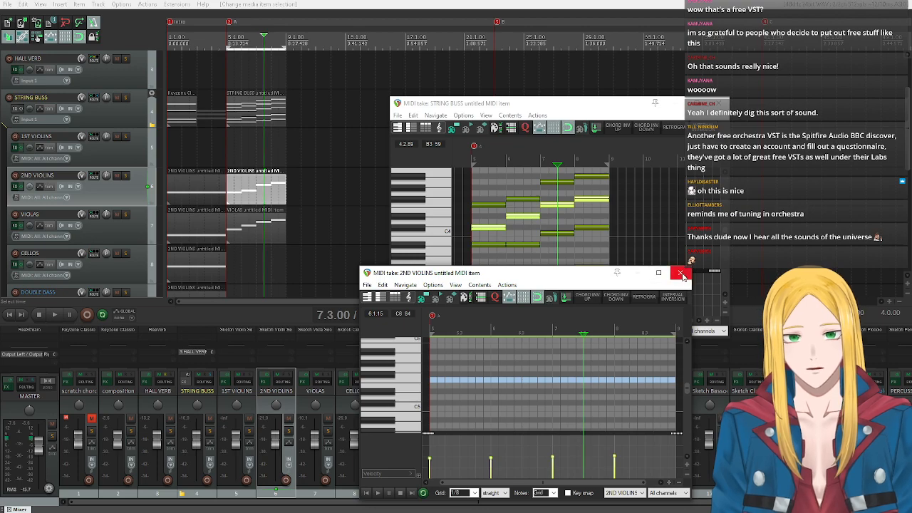
{"action": "left_click", "coordinate": [681, 274]}
{"action": "left_click", "coordinate": [681, 273]}
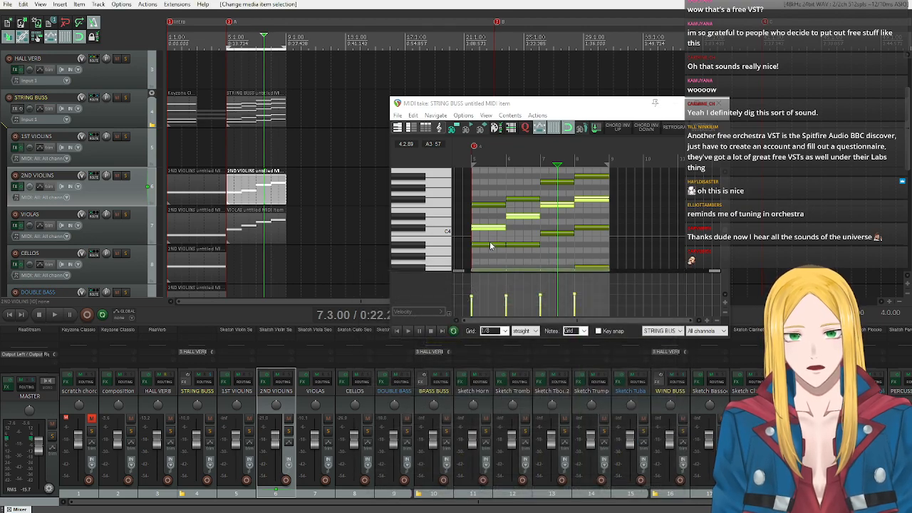
Examine the lower voices of the STRING BUSS chords in bars 5–8 and audition their pitches on the piano keys.
{"action": "scroll", "coordinate": [411, 229], "scroll_direction": "down", "scroll_amount": 2}
{"action": "scroll", "coordinate": [444, 227], "scroll_direction": "down", "scroll_amount": 2}
{"action": "scroll", "coordinate": [451, 217], "scroll_direction": "down", "scroll_amount": 4}
{"action": "scroll", "coordinate": [451, 217], "scroll_direction": "up", "scroll_amount": 5}
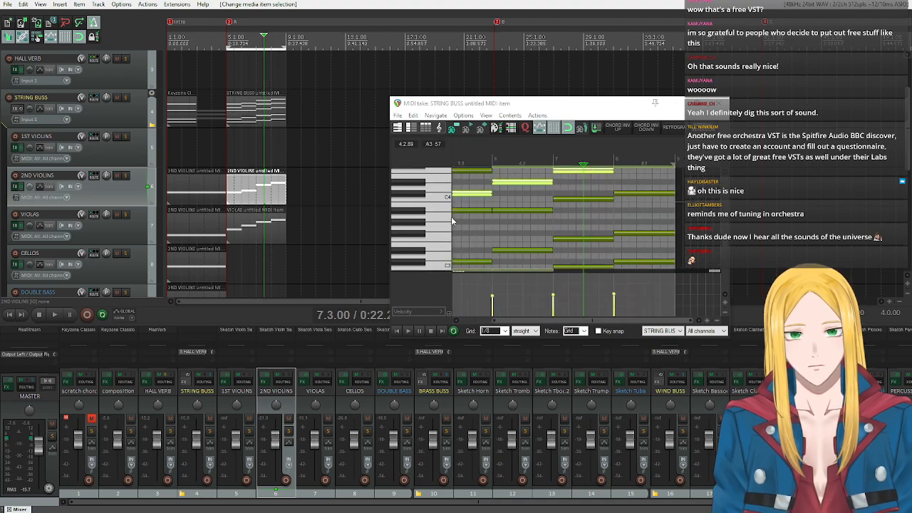
{"action": "scroll", "coordinate": [451, 217], "scroll_direction": "down", "scroll_amount": 2}
{"action": "scroll", "coordinate": [456, 195], "scroll_direction": "up", "scroll_amount": 3}
{"action": "scroll", "coordinate": [524, 216], "scroll_direction": "down", "scroll_amount": 5}
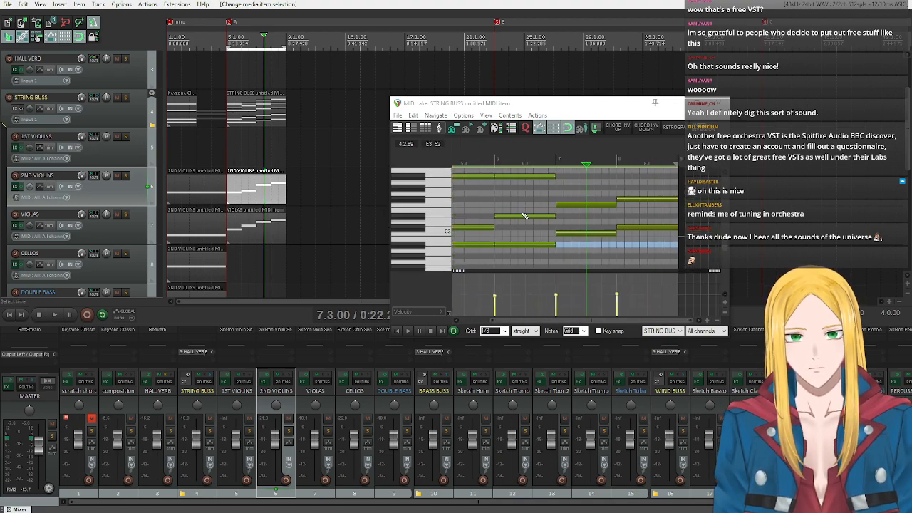
{"action": "scroll", "coordinate": [427, 222], "scroll_direction": "up", "scroll_amount": 4}
{"action": "scroll", "coordinate": [427, 222], "scroll_direction": "down", "scroll_amount": 3}
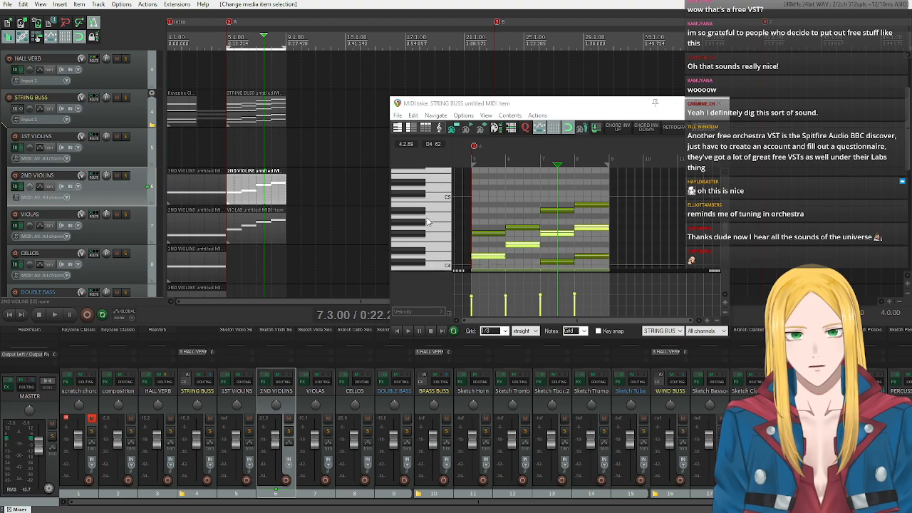
{"action": "scroll", "coordinate": [428, 222], "scroll_direction": "down", "scroll_amount": 3}
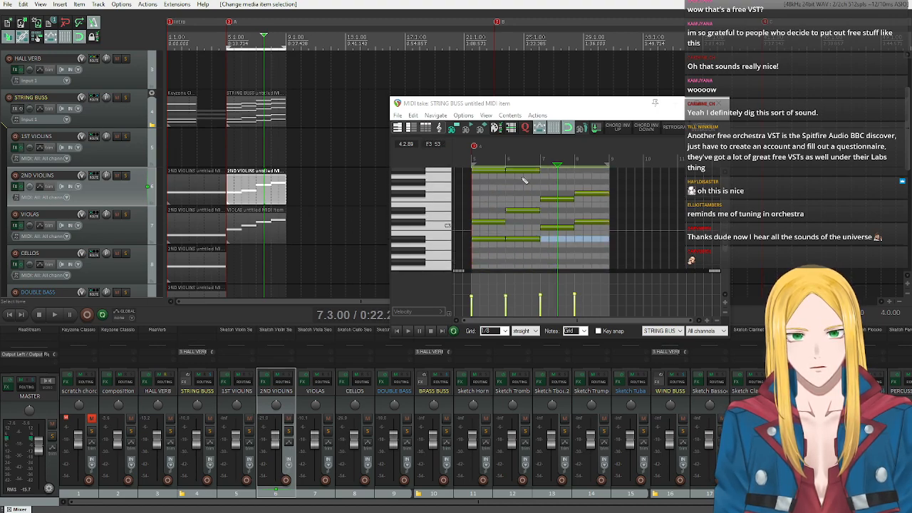
{"action": "left_click", "coordinate": [410, 222]}
{"action": "left_click", "coordinate": [408, 223]}
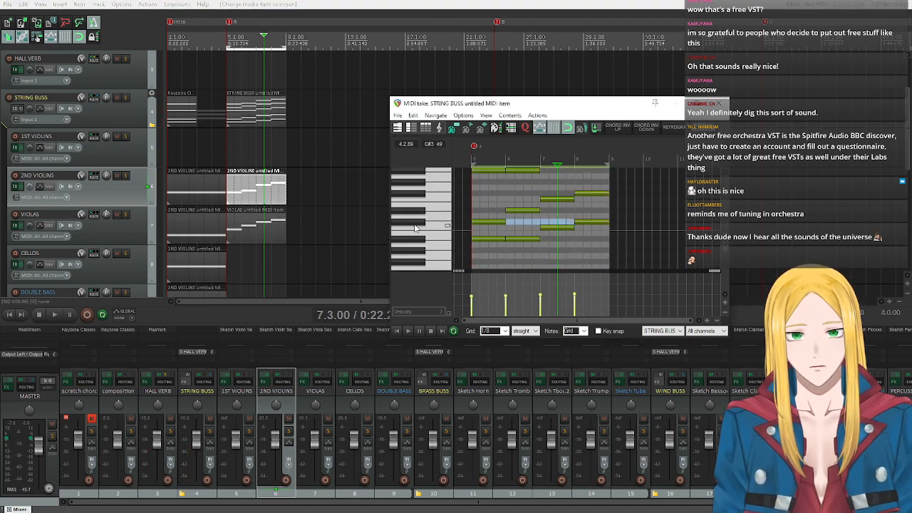
Copy the second-lowest chord voice from the STRING BUSS item into a new CELLOS MIDI item spanning bars 5–8.
{"action": "left_click_drag", "start_coordinate": [487, 207], "coordinate": [595, 213]}
{"action": "left_click", "coordinate": [485, 222], "text": "ctrl"}
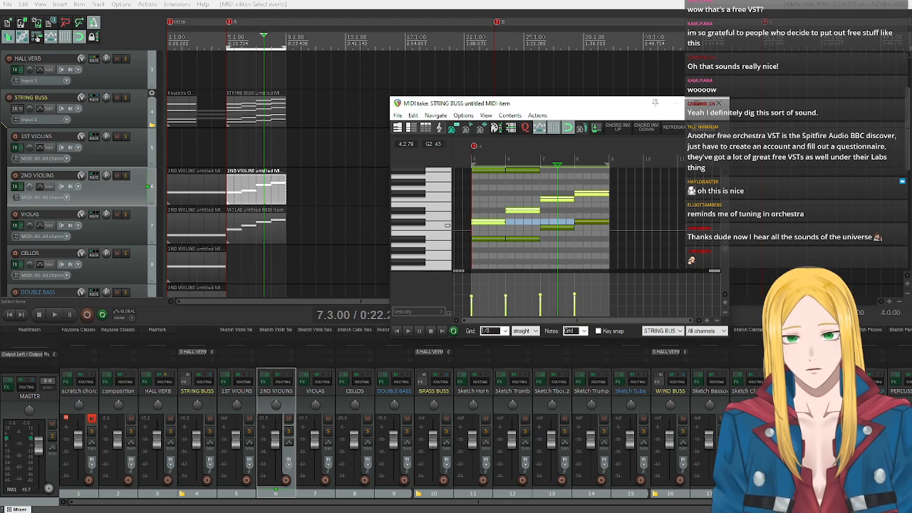
{"action": "left_click", "coordinate": [140, 267]}
{"action": "left_click", "coordinate": [61, 8]}
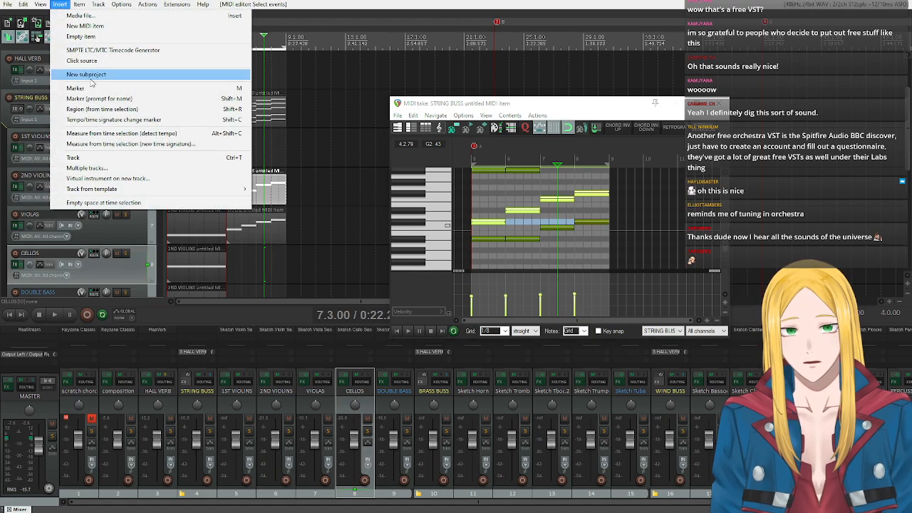
{"action": "left_click", "coordinate": [114, 27]}
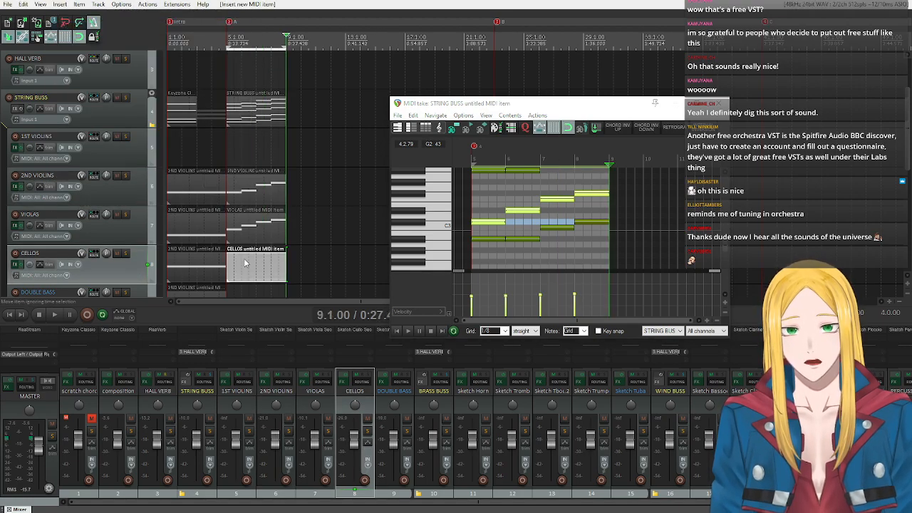
{"action": "double_click", "coordinate": [245, 263]}
{"action": "left_click", "coordinate": [366, 494]}
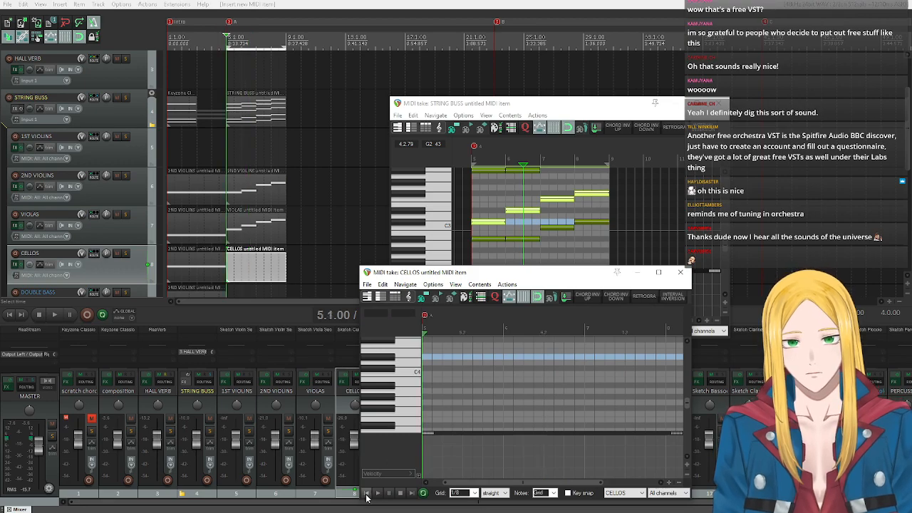
{"action": "key", "text": "ctrl+v"}
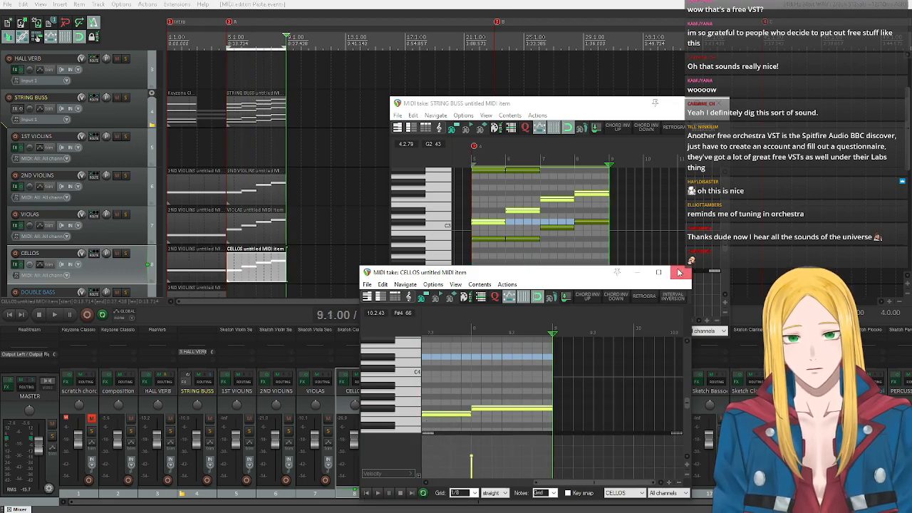
{"action": "left_click", "coordinate": [679, 272]}
Copy the lowest STRING BUSS chord voice into a new DOUBLE BASS MIDI item for bars 5–8 and close the MIDI editors.
{"action": "scroll", "coordinate": [34, 214], "scroll_direction": "down", "scroll_amount": 2}
{"action": "scroll", "coordinate": [35, 214], "scroll_direction": "down", "scroll_amount": 1}
{"action": "left_click_drag", "start_coordinate": [517, 242], "coordinate": [477, 236]}
{"action": "left_click_drag", "start_coordinate": [560, 213], "coordinate": [596, 247]}
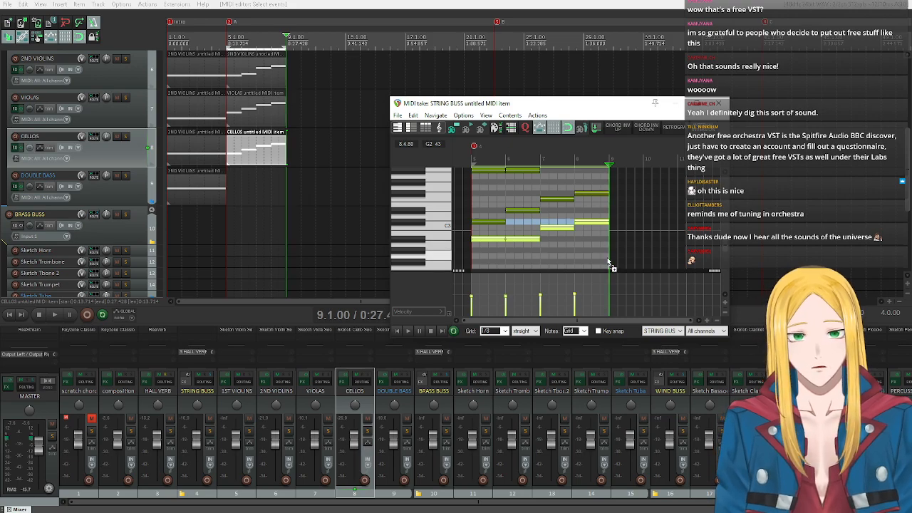
{"action": "left_click", "coordinate": [119, 194]}
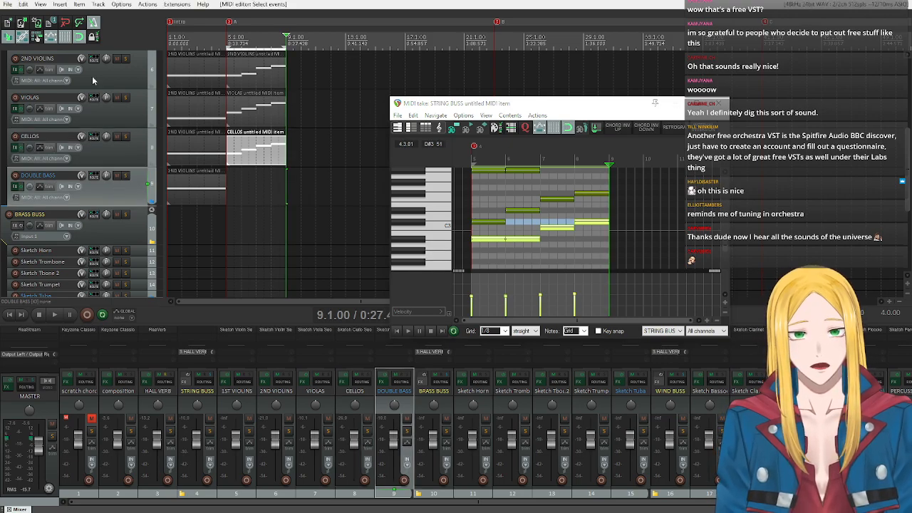
{"action": "left_click", "coordinate": [61, 5]}
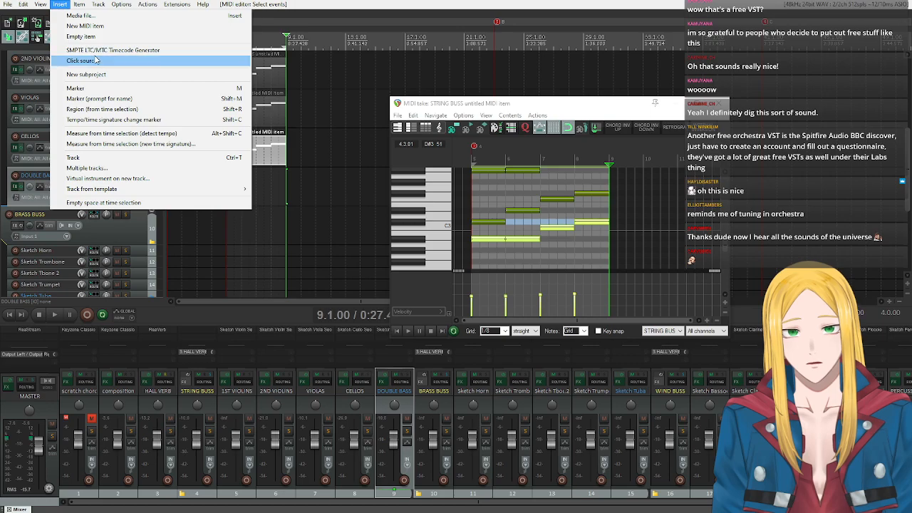
{"action": "left_click", "coordinate": [85, 26]}
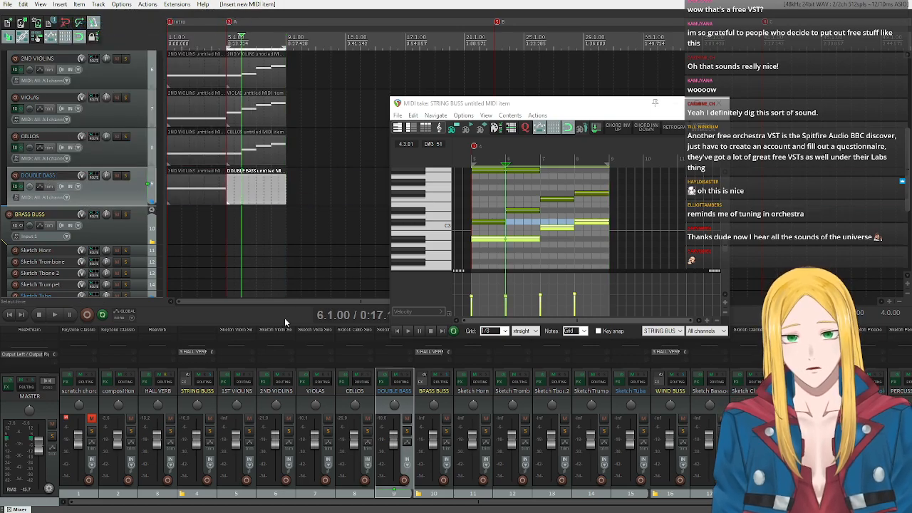
{"action": "double_click", "coordinate": [230, 189]}
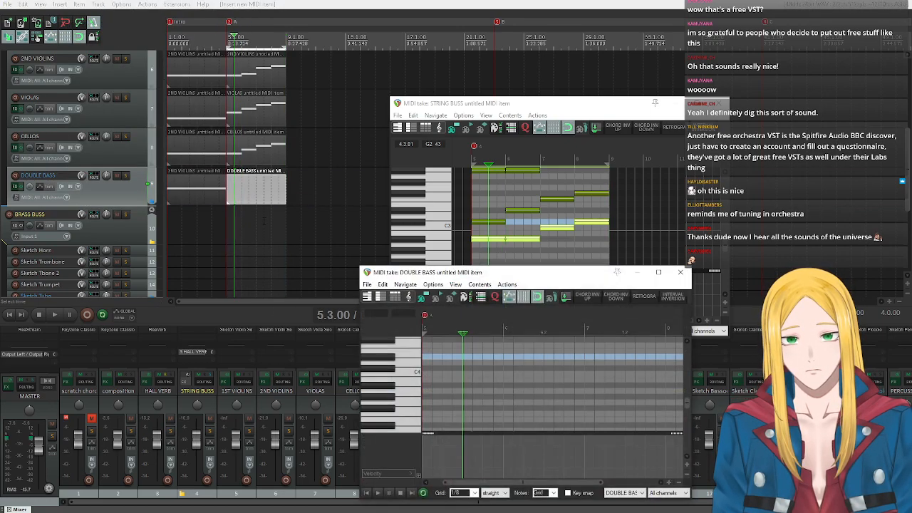
{"action": "left_click", "coordinate": [366, 492]}
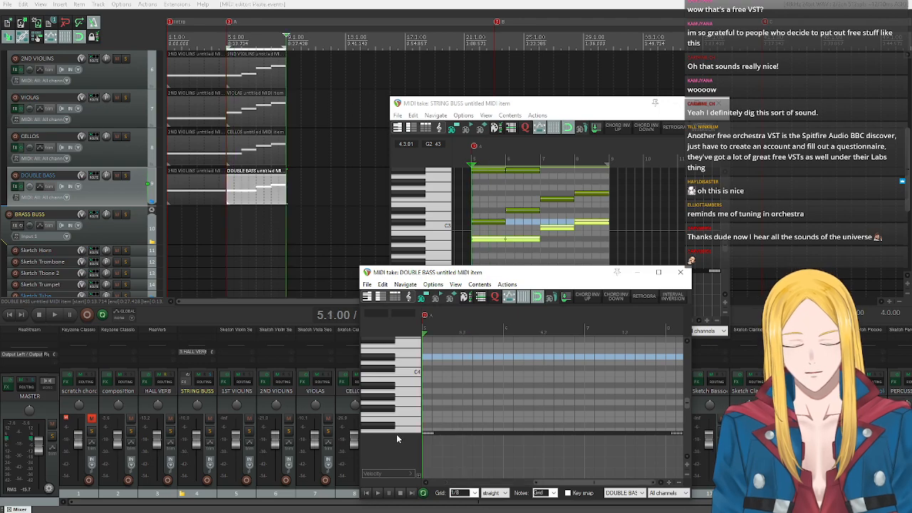
{"action": "key", "text": "ctrl+v"}
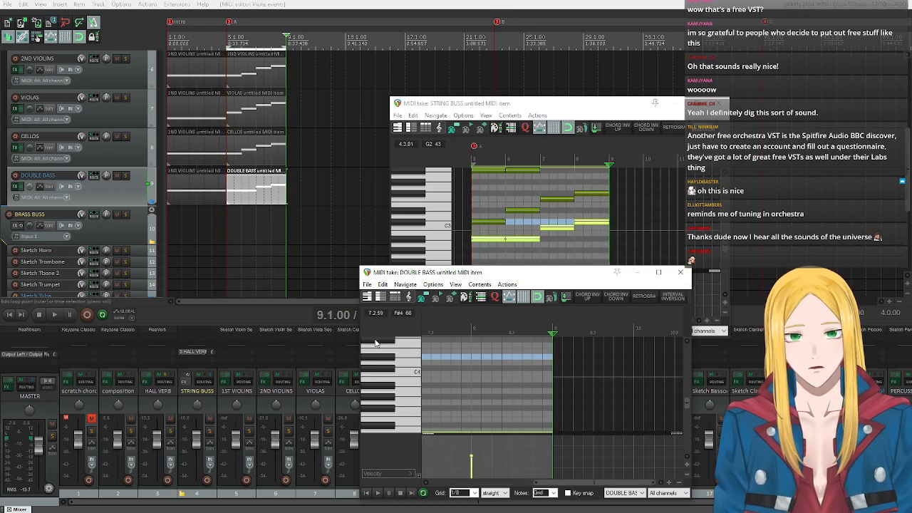
{"action": "left_click", "coordinate": [680, 272]}
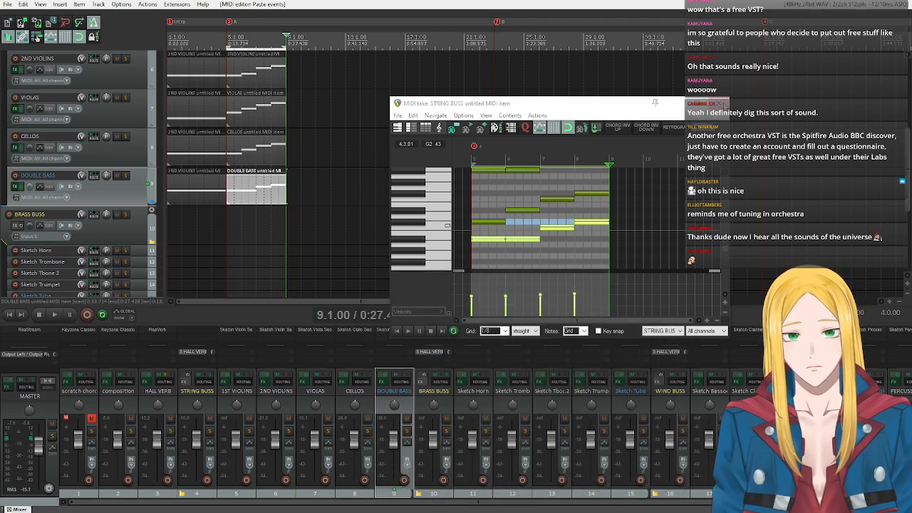
{"action": "left_click", "coordinate": [718, 103]}
Play back bars 5–8 from the section A marker and solo the STRING BUSS.
{"action": "scroll", "coordinate": [97, 102], "scroll_direction": "up", "scroll_amount": 2}
{"action": "scroll", "coordinate": [98, 103], "scroll_direction": "down", "scroll_amount": 1}
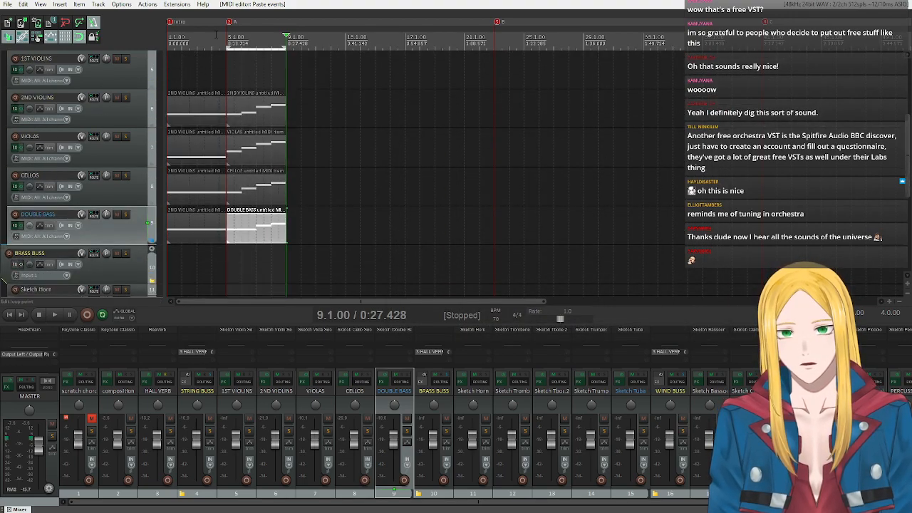
{"action": "left_click", "coordinate": [227, 36]}
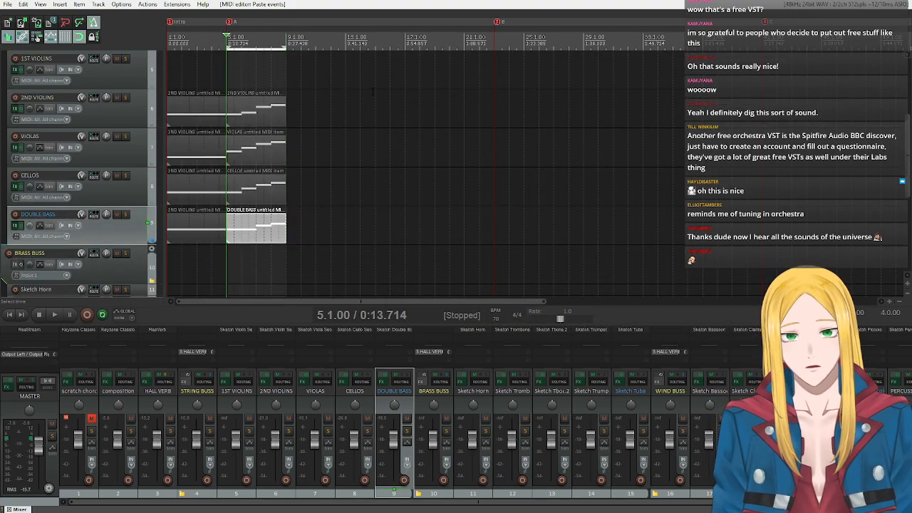
{"action": "key", "text": "space"}
{"action": "scroll", "coordinate": [100, 142], "scroll_direction": "up", "scroll_amount": 3}
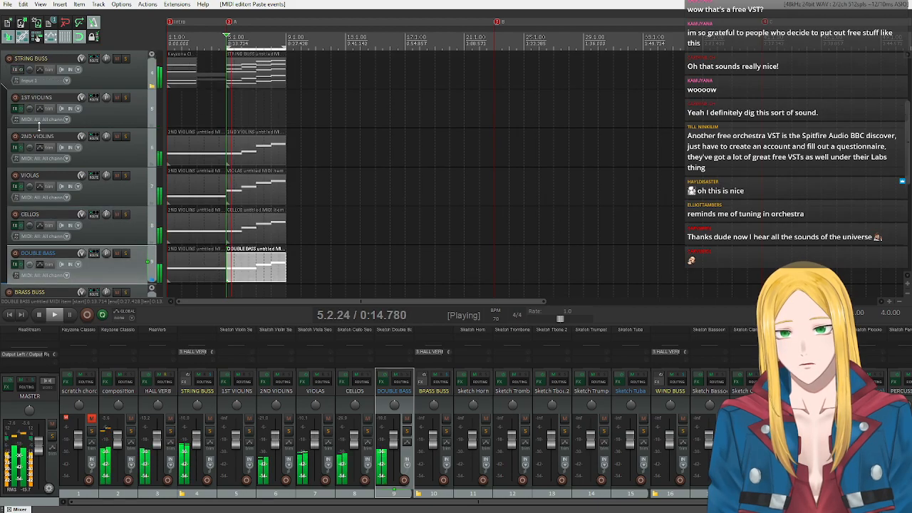
{"action": "left_click", "coordinate": [126, 136]}
{"action": "scroll", "coordinate": [132, 157], "scroll_direction": "down", "scroll_amount": 3}
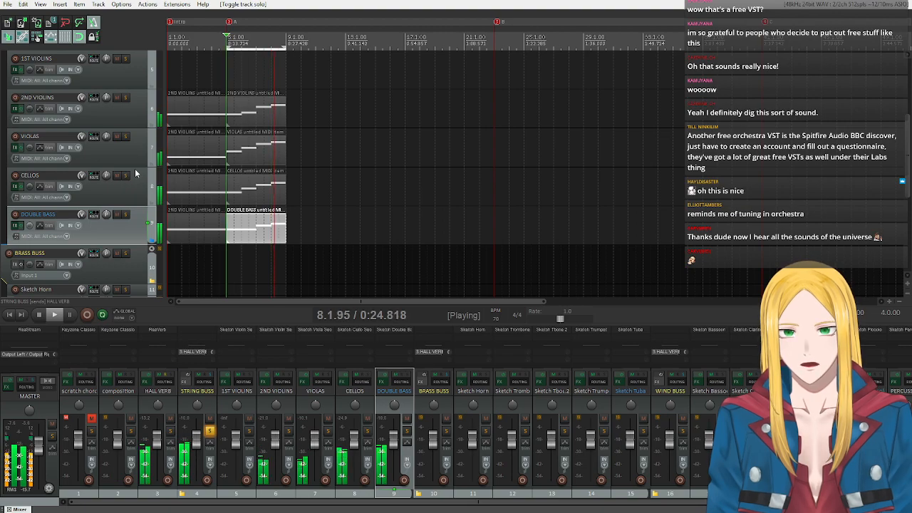
{"action": "key", "text": "space"}
{"action": "left_click", "coordinate": [57, 314]}
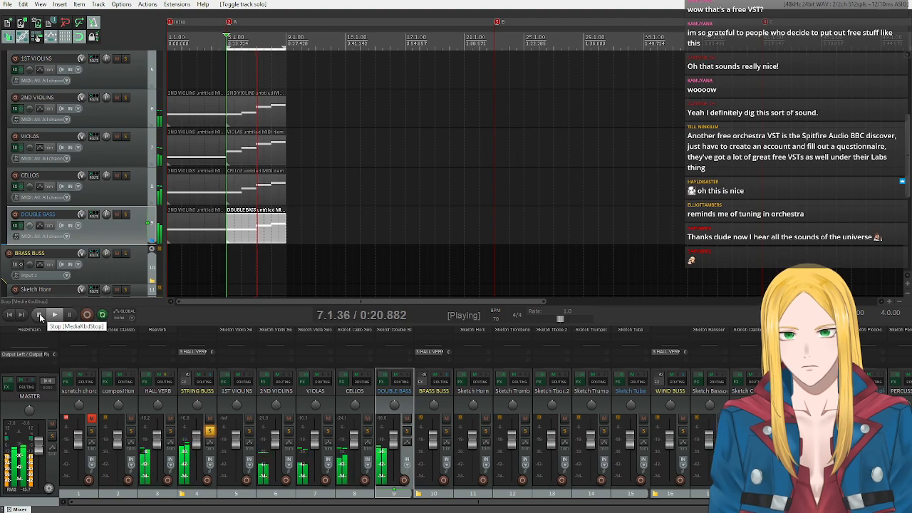
Audition the DOUBLE BASS briefly in solo and test low notes on its instrument's keyboard.
{"action": "left_click", "coordinate": [126, 214]}
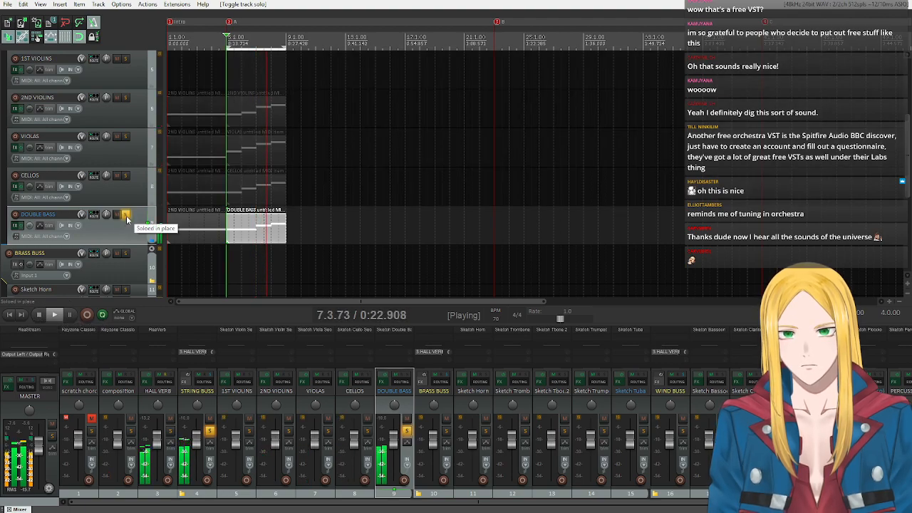
{"action": "left_click", "coordinate": [126, 215]}
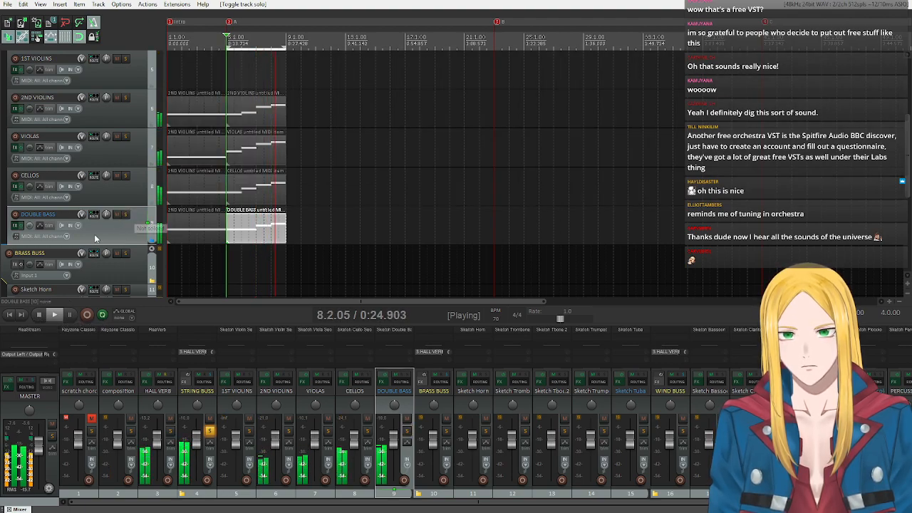
{"action": "left_click", "coordinate": [38, 315]}
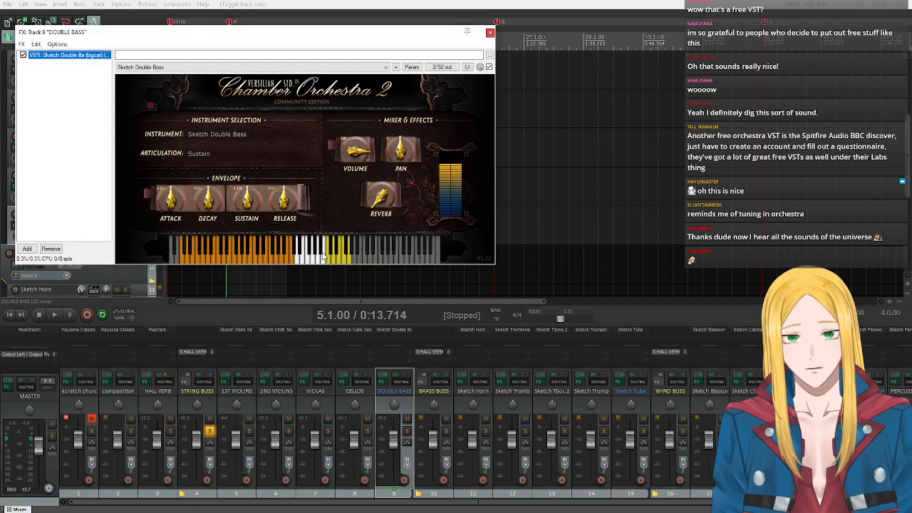
{"action": "left_click", "coordinate": [241, 257]}
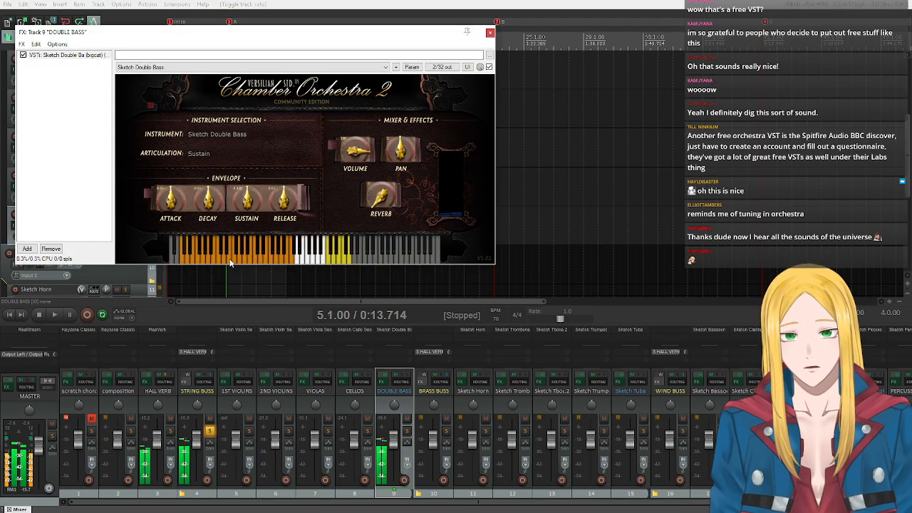
{"action": "left_click", "coordinate": [212, 258]}
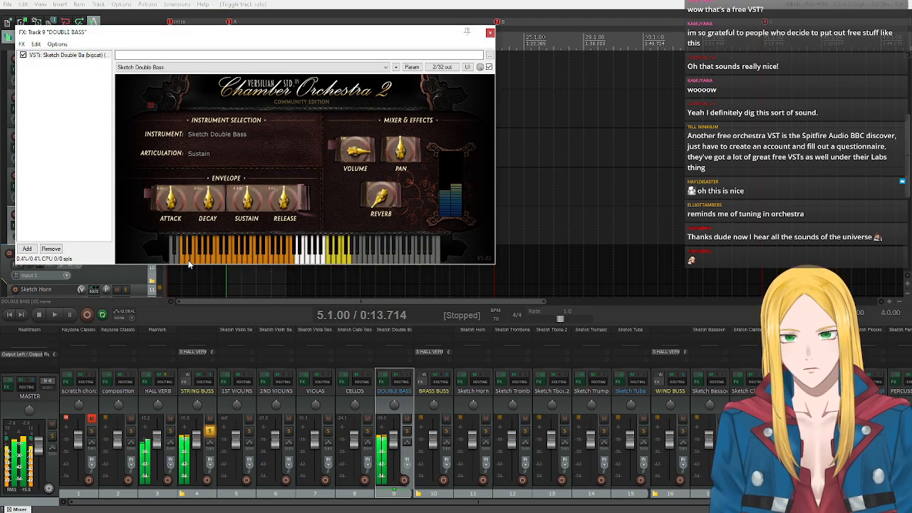
{"action": "left_click", "coordinate": [489, 33]}
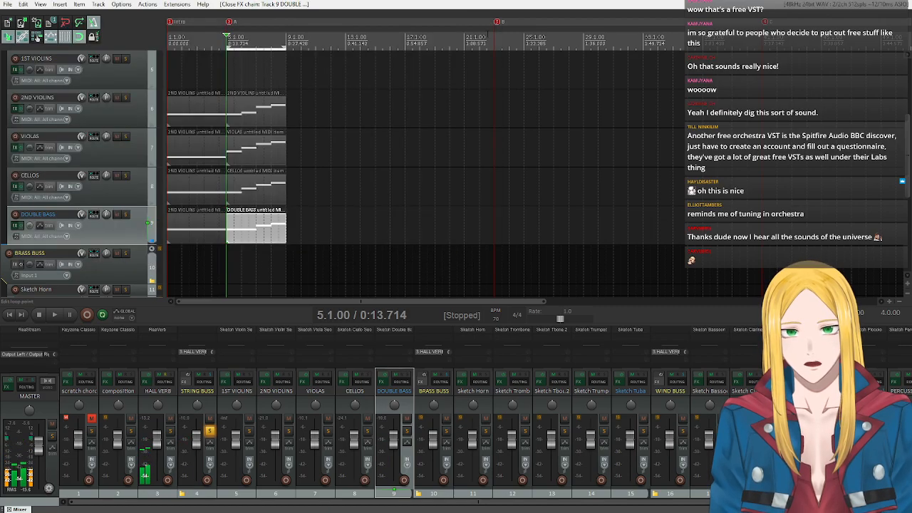
Transpose the DOUBLE BASS notes in bars 5–8 down by 12 semitones.
{"action": "double_click", "coordinate": [234, 228]}
{"action": "scroll", "coordinate": [394, 394], "scroll_direction": "down", "scroll_amount": 5}
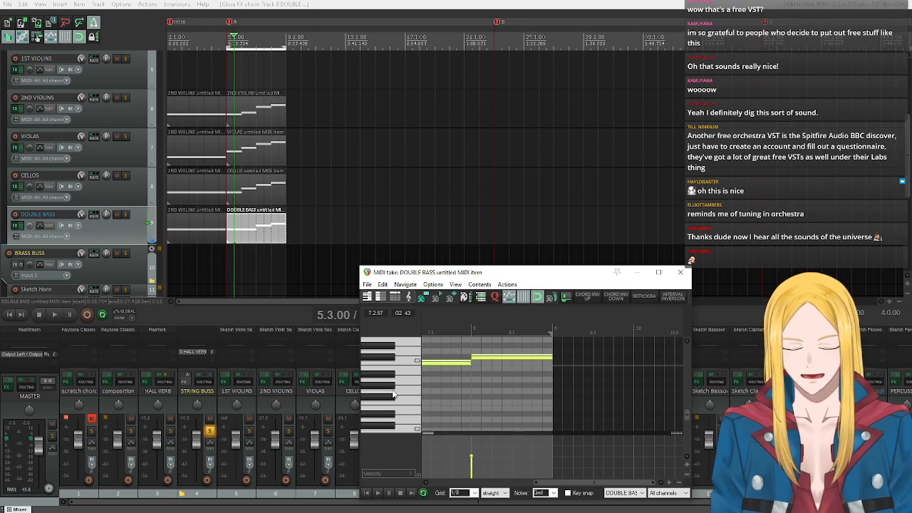
{"action": "key", "text": "ctrl+t"}
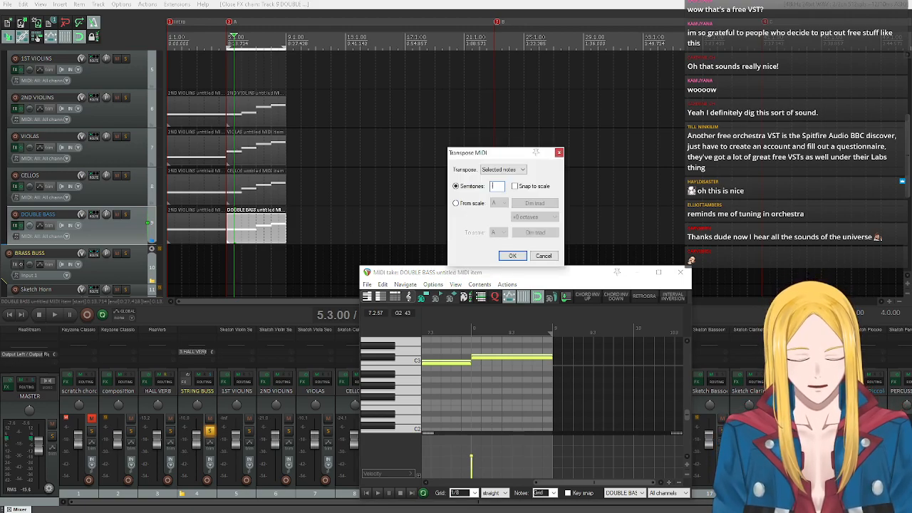
{"action": "type", "text": "-12"}
{"action": "key", "text": "Return"}
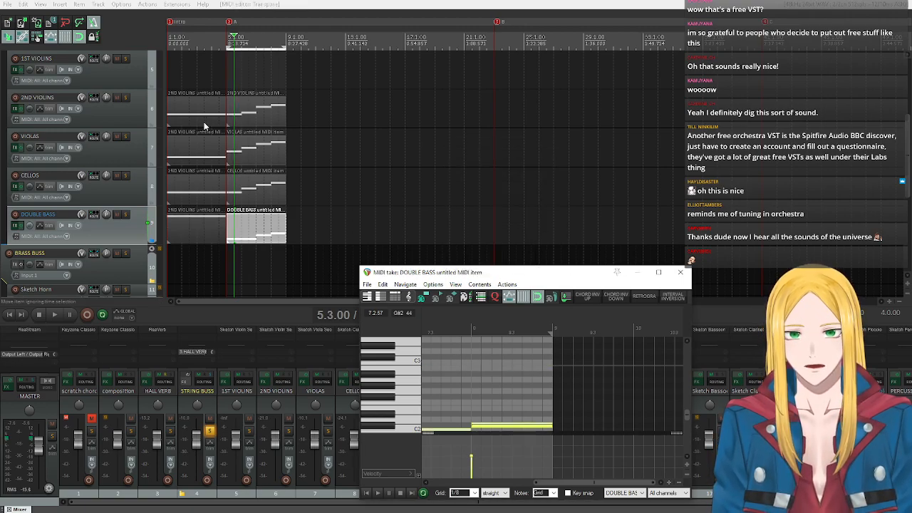
Play back bars 5–8 to check the strings, close the DOUBLE BASS MIDI editor and clear the time selection.
{"action": "key", "text": "space"}
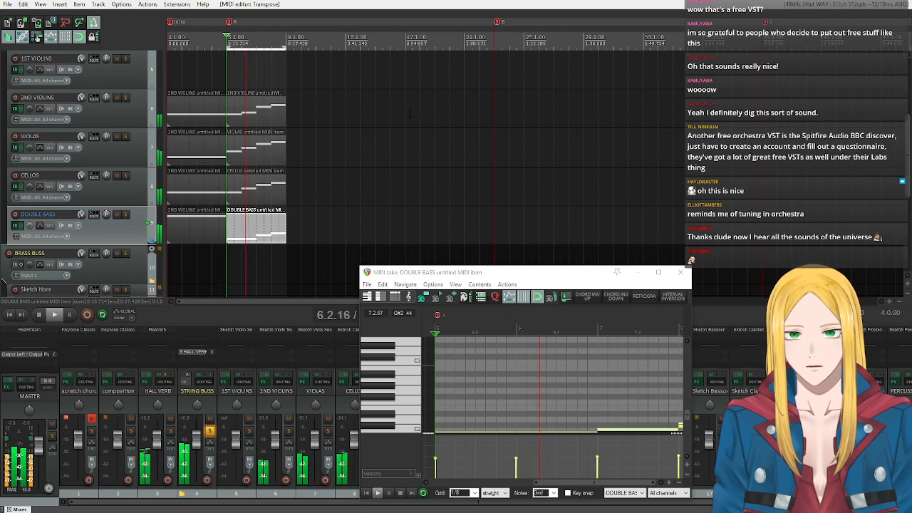
{"action": "left_click", "coordinate": [39, 314]}
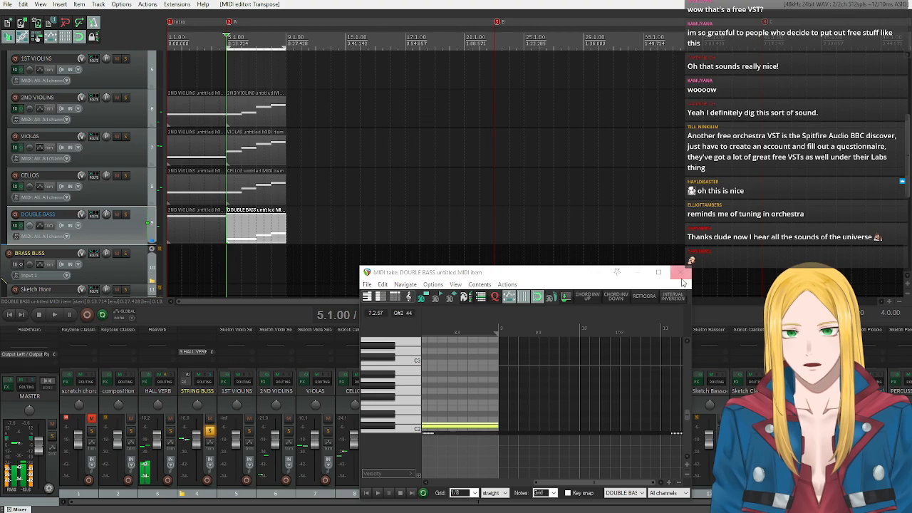
{"action": "left_click", "coordinate": [680, 272]}
{"action": "key", "text": "Escape"}
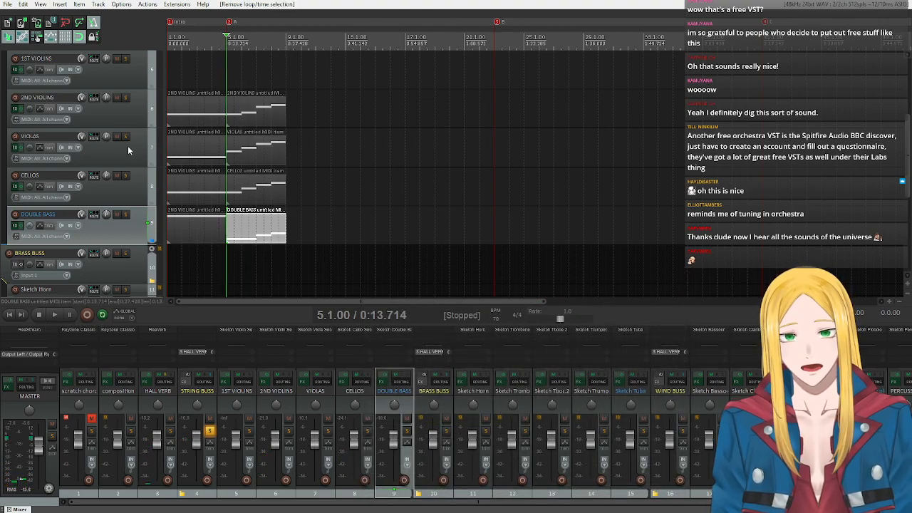
Duplicate the 2ND VIOLINS, VIOLAS, CELLOS and DOUBLE BASS items from bars 5–8 into bars 9–12, 13–16 and 17–20.
{"action": "scroll", "coordinate": [129, 151], "scroll_direction": "up", "scroll_amount": 4}
{"action": "scroll", "coordinate": [130, 152], "scroll_direction": "down", "scroll_amount": 4}
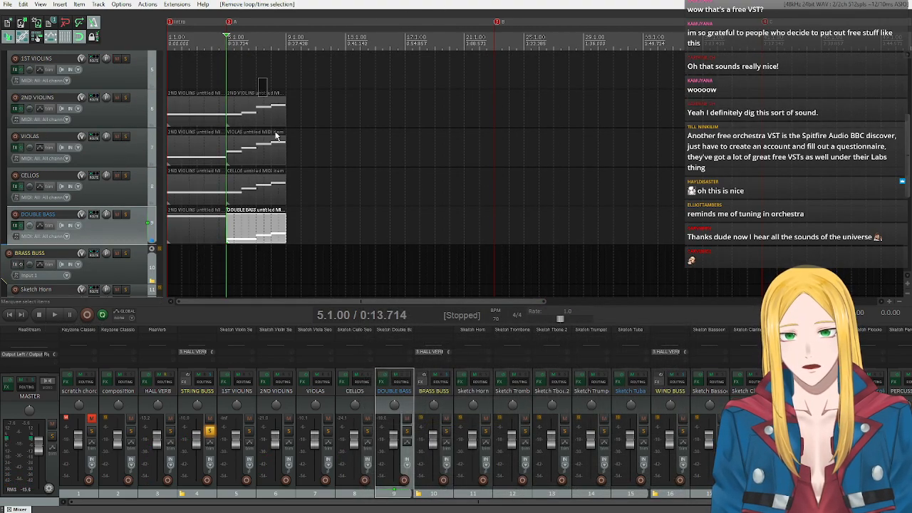
{"action": "left_click_drag", "start_coordinate": [258, 78], "coordinate": [303, 267]}
{"action": "left_click_drag", "start_coordinate": [260, 232], "coordinate": [321, 231]}
{"action": "left_click_drag", "start_coordinate": [375, 274], "coordinate": [263, 74]}
{"action": "left_click_drag", "start_coordinate": [253, 233], "coordinate": [371, 234]}
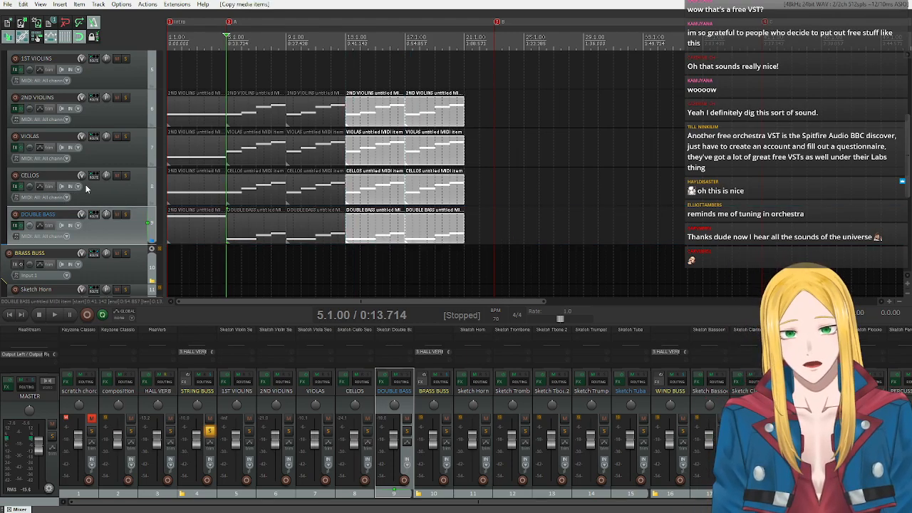
Copy the three long chord notes A3, C4 and D#4 from the composition track's MIDI item at bars 21–22 and close its editor.
{"action": "scroll", "coordinate": [72, 182], "scroll_direction": "up", "scroll_amount": 4}
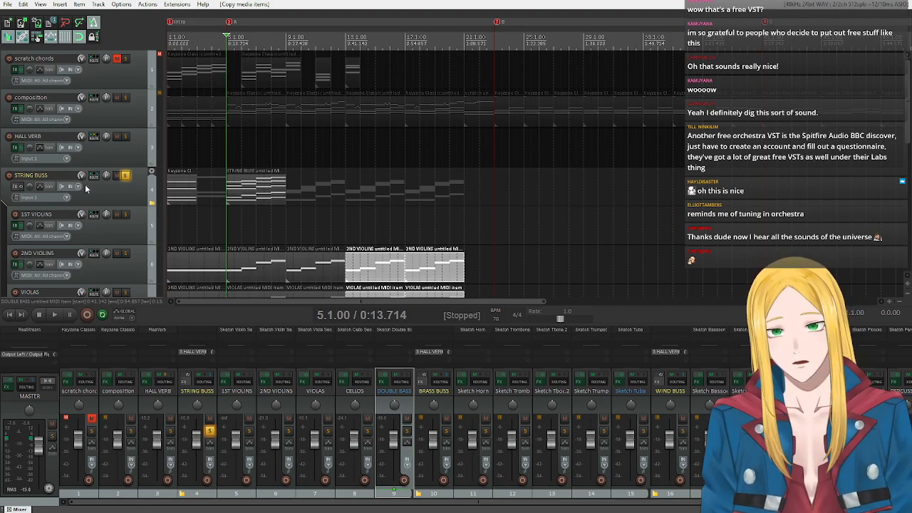
{"action": "key", "text": "End"}
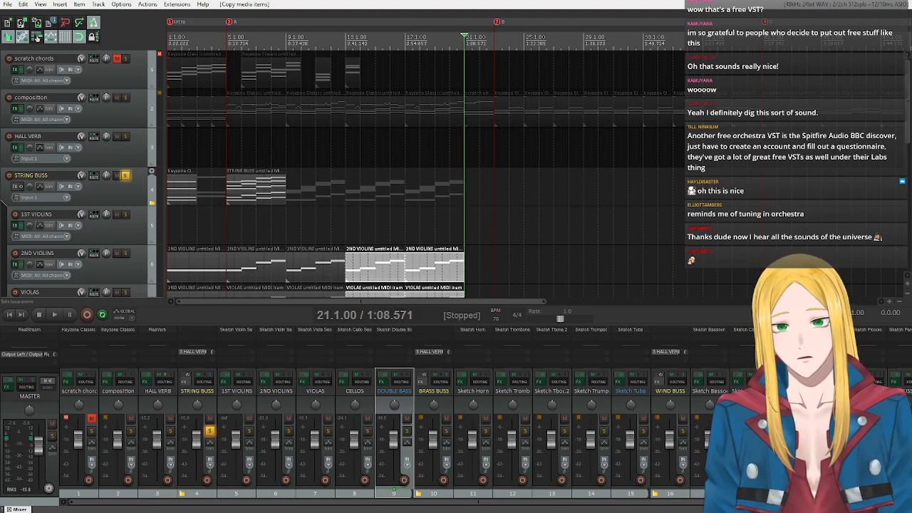
{"action": "double_click", "coordinate": [471, 119]}
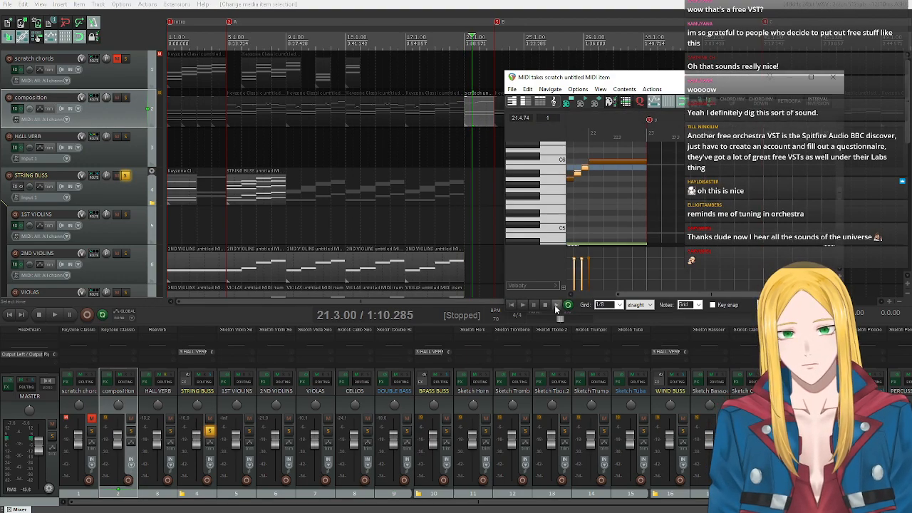
{"action": "left_click_drag", "start_coordinate": [670, 294], "coordinate": [626, 294]}
{"action": "scroll", "coordinate": [536, 189], "scroll_direction": "down", "scroll_amount": 5}
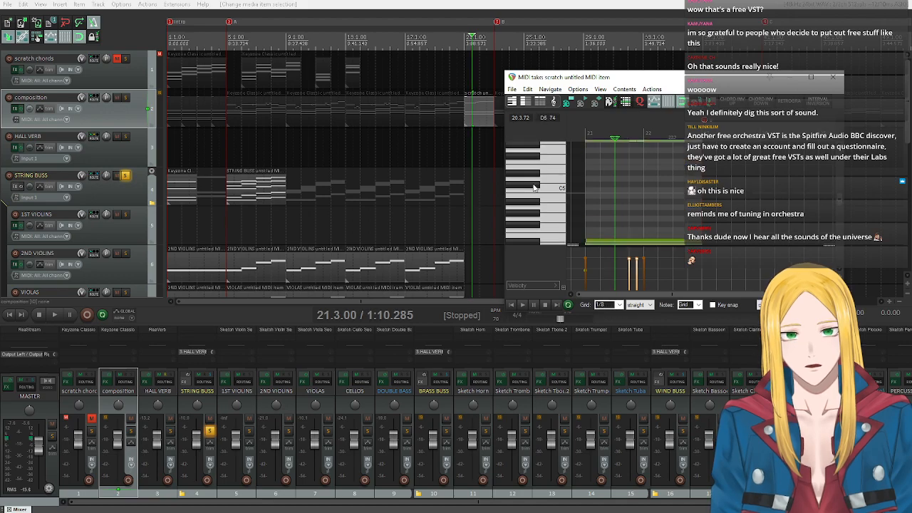
{"action": "scroll", "coordinate": [536, 190], "scroll_direction": "up", "scroll_amount": 1}
{"action": "left_click_drag", "start_coordinate": [611, 164], "coordinate": [664, 238]}
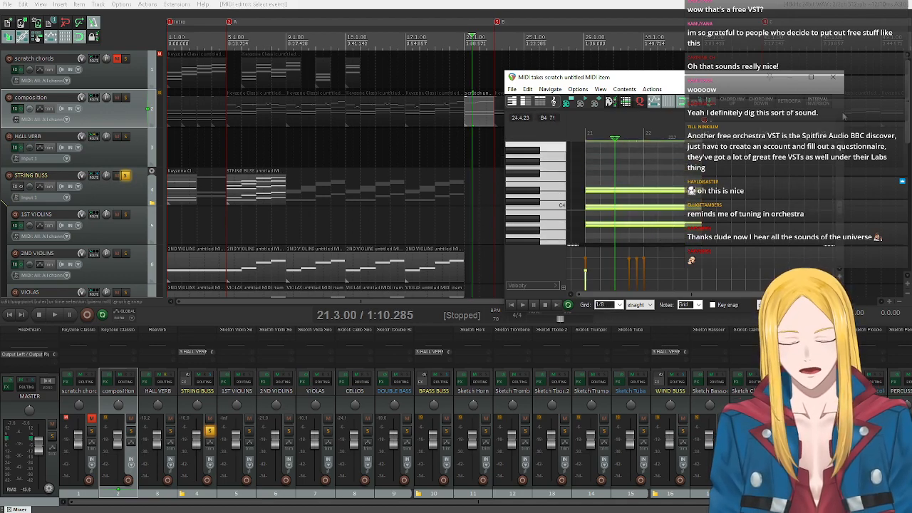
{"action": "left_click", "coordinate": [832, 77]}
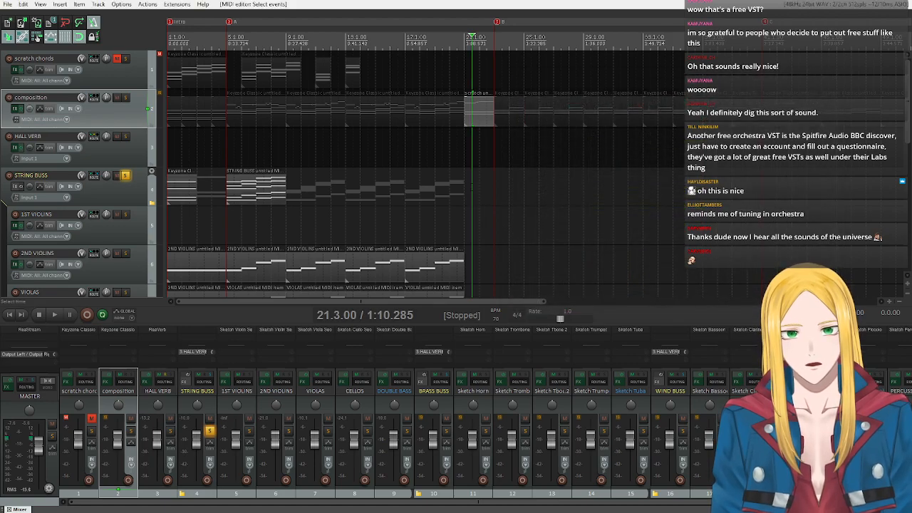
Set a time selection over bars 21–22 and insert a new MIDI item there on the STRING BUSS track.
{"action": "left_click", "coordinate": [639, 183]}
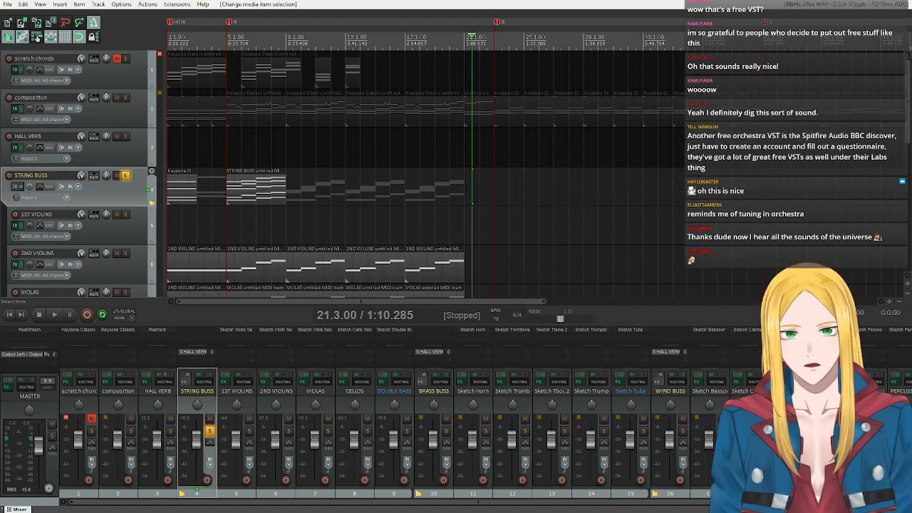
{"action": "left_click_drag", "start_coordinate": [466, 191], "coordinate": [496, 189]}
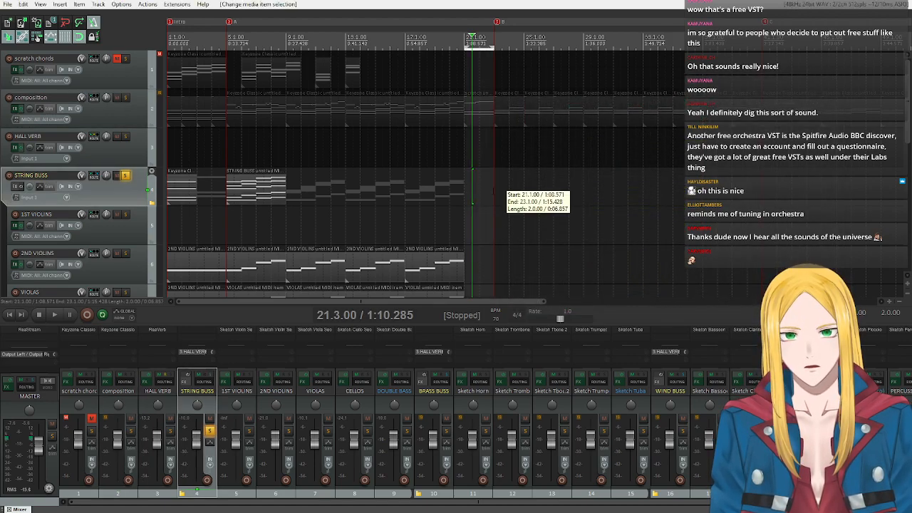
{"action": "left_click", "coordinate": [465, 43]}
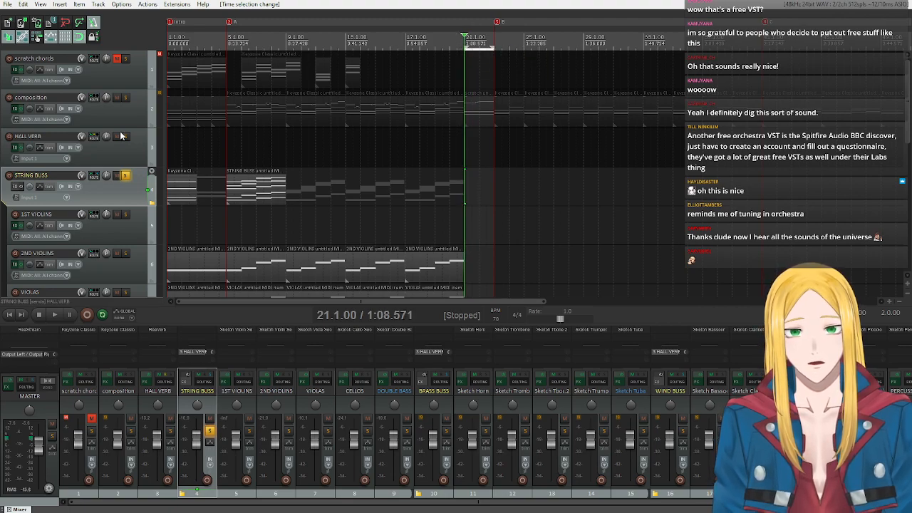
{"action": "left_click", "coordinate": [60, 5]}
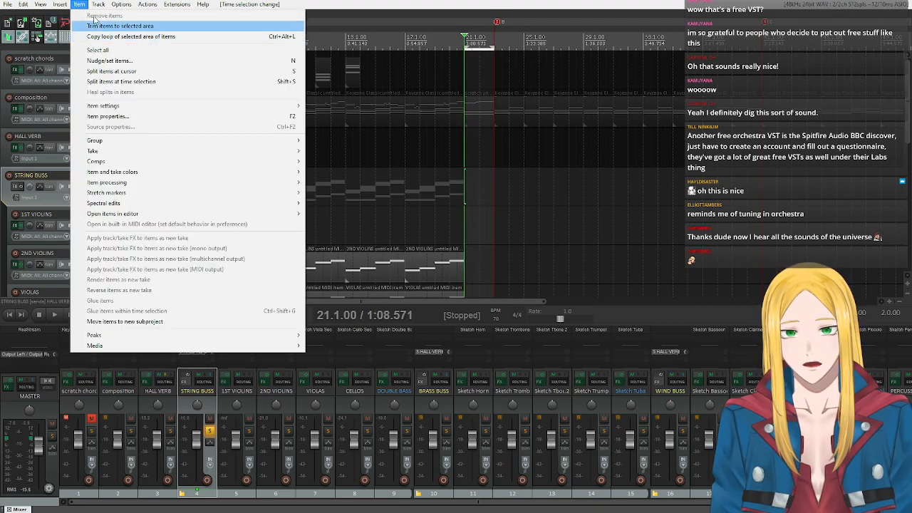
{"action": "left_click", "coordinate": [84, 26]}
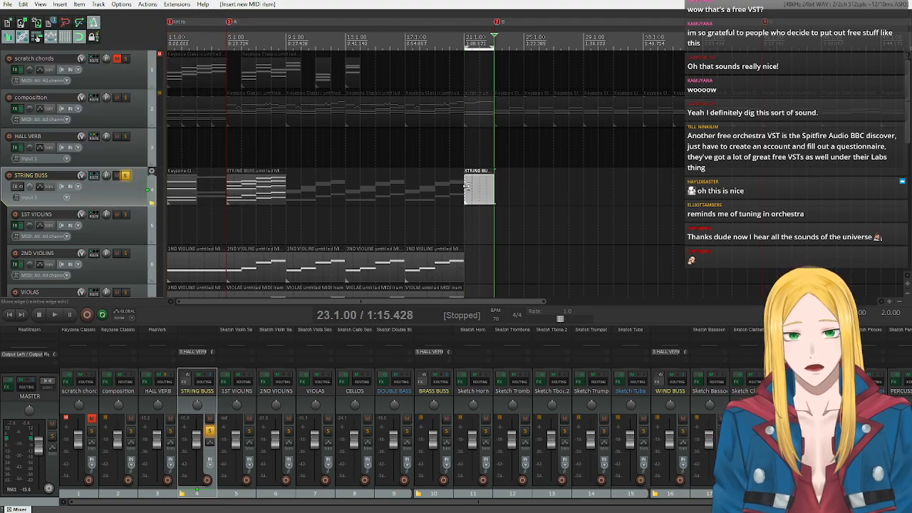
Open the new STRING BUSS item and paste the copied chord notes at the start of bar 21.
{"action": "double_click", "coordinate": [467, 187]}
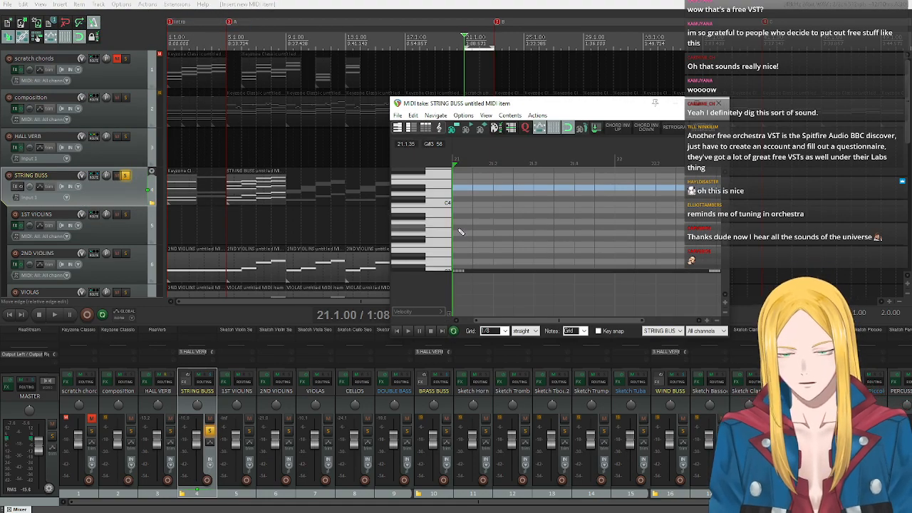
{"action": "key", "text": "ctrl+v"}
{"action": "left_click", "coordinate": [398, 330]}
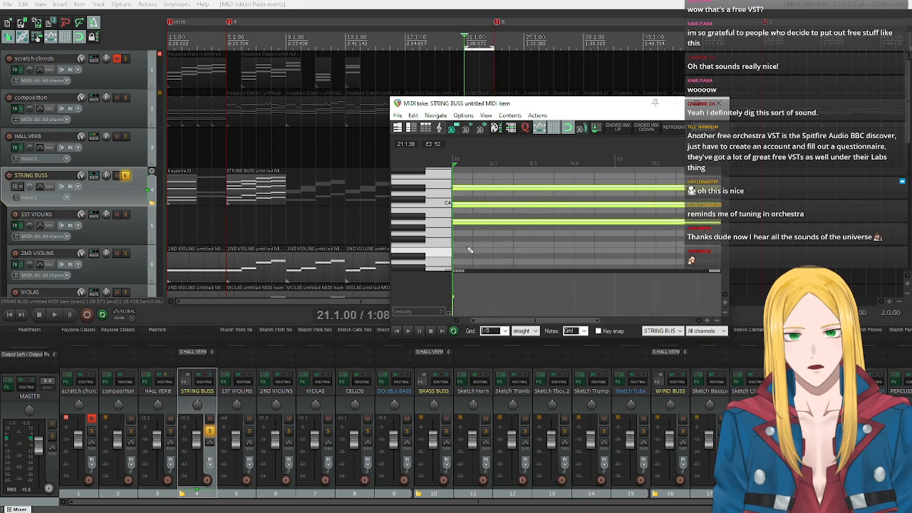
Transpose only the C4 note of the pasted chord down one octave to C3.
{"action": "left_click", "coordinate": [465, 205]}
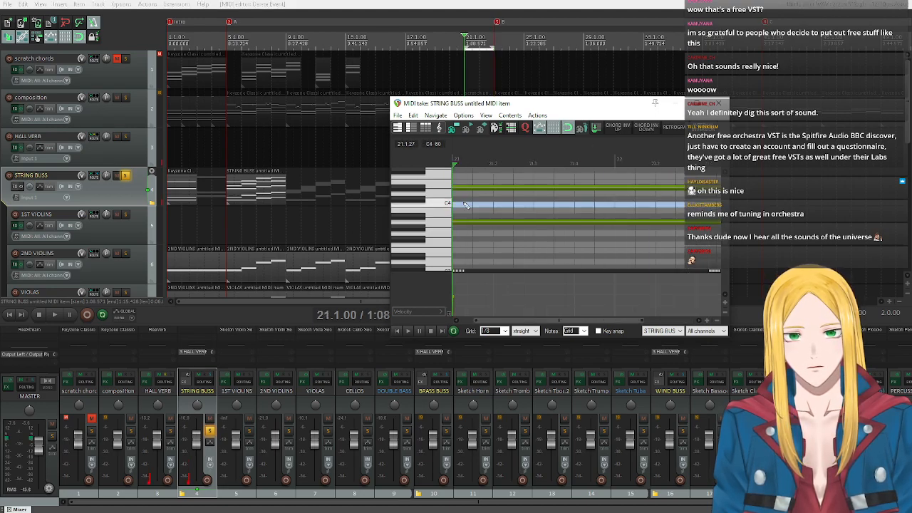
{"action": "left_click", "coordinate": [464, 205]}
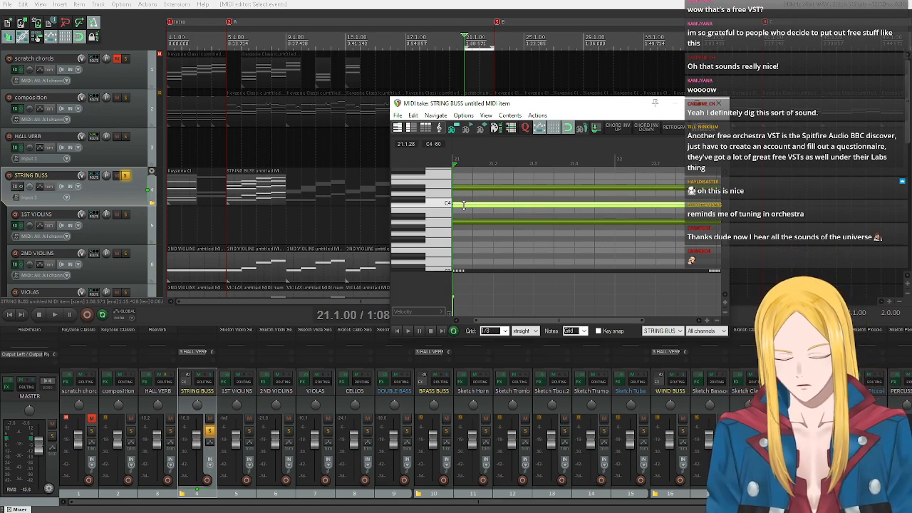
{"action": "key", "text": "t"}
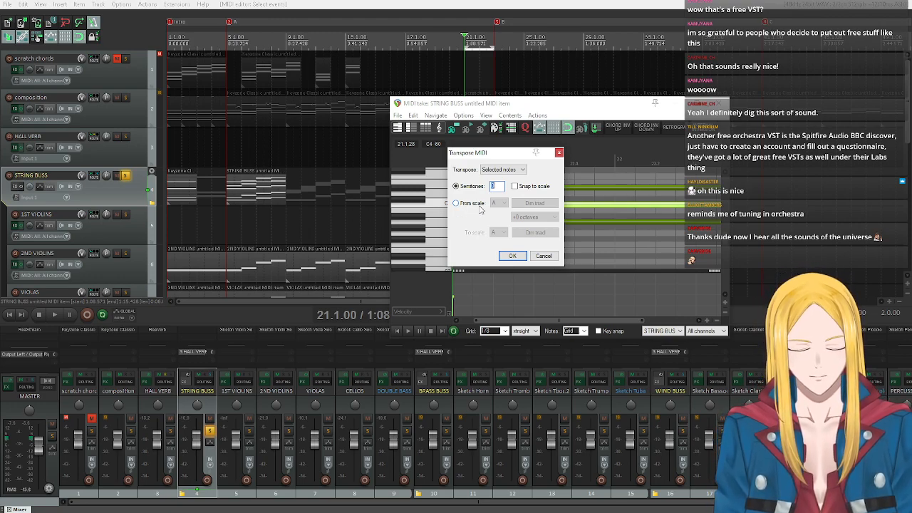
{"action": "type", "text": "1"}
{"action": "key", "text": "Return"}
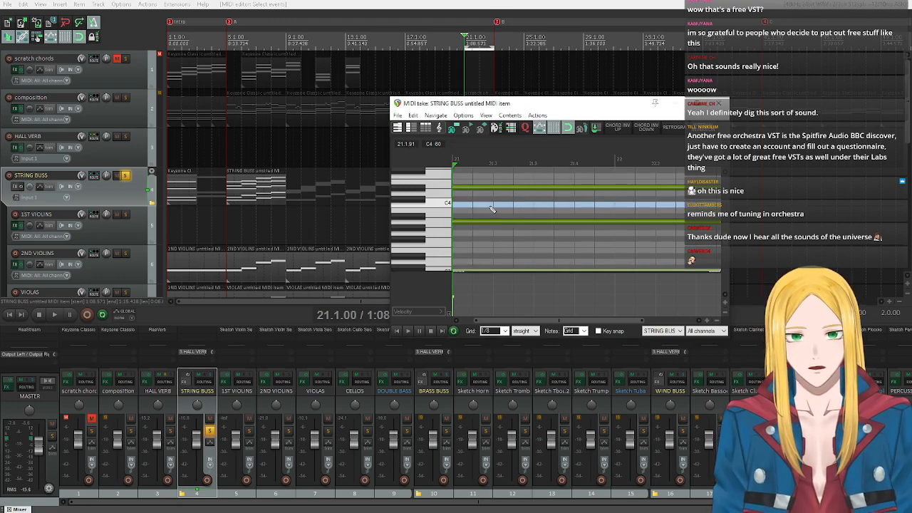
Put a copy of the C3 note back at C4 and copy the A3 note down an octave to A2.
{"action": "scroll", "coordinate": [470, 243], "scroll_direction": "down", "scroll_amount": 2}
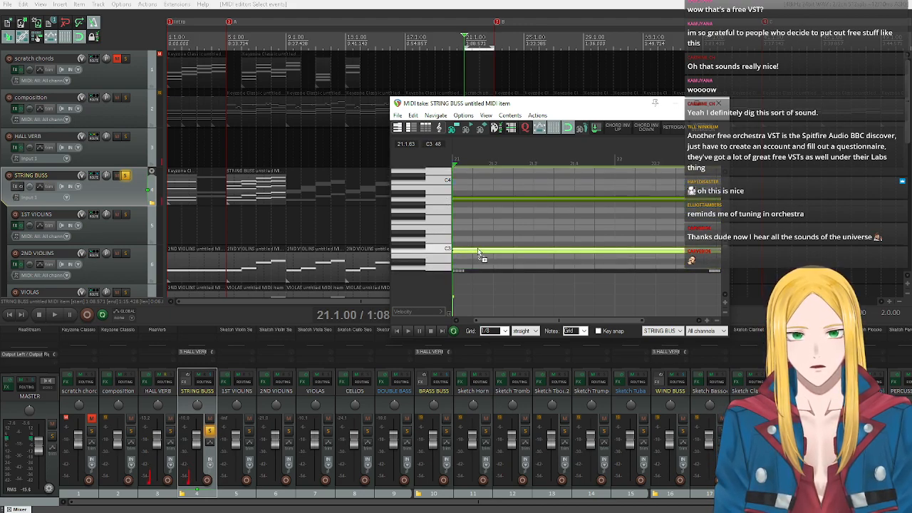
{"action": "left_click", "coordinate": [476, 183]}
{"action": "left_click_drag", "start_coordinate": [475, 184], "coordinate": [470, 200]}
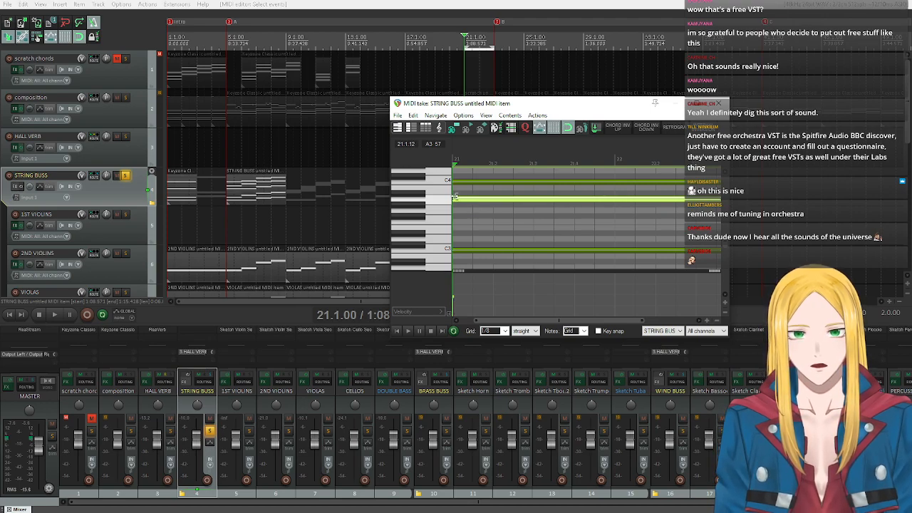
{"action": "scroll", "coordinate": [467, 189], "scroll_direction": "down", "scroll_amount": 1}
{"action": "left_click_drag", "start_coordinate": [468, 184], "coordinate": [475, 251]}
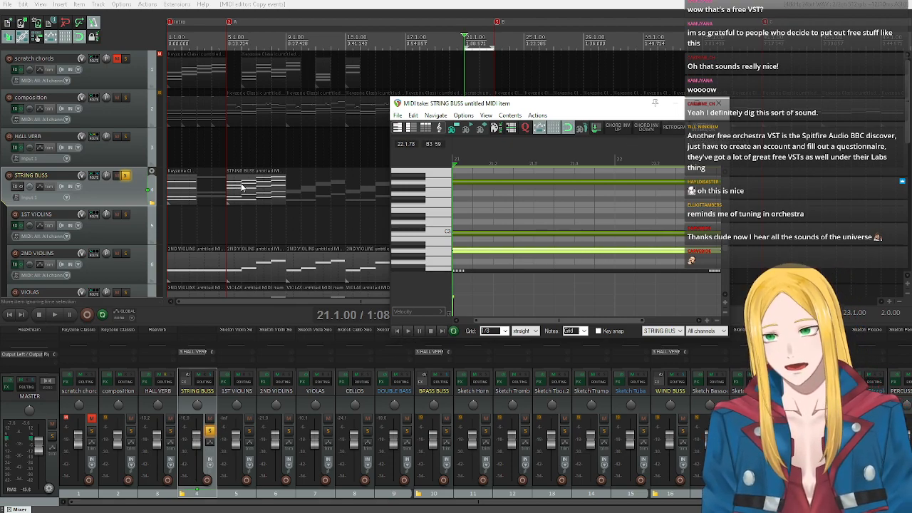
Move the MIDI editor clear of the STRING BUSS items and examine the new chord's voicing from top to bottom.
{"action": "left_click_drag", "start_coordinate": [456, 103], "coordinate": [589, 135]}
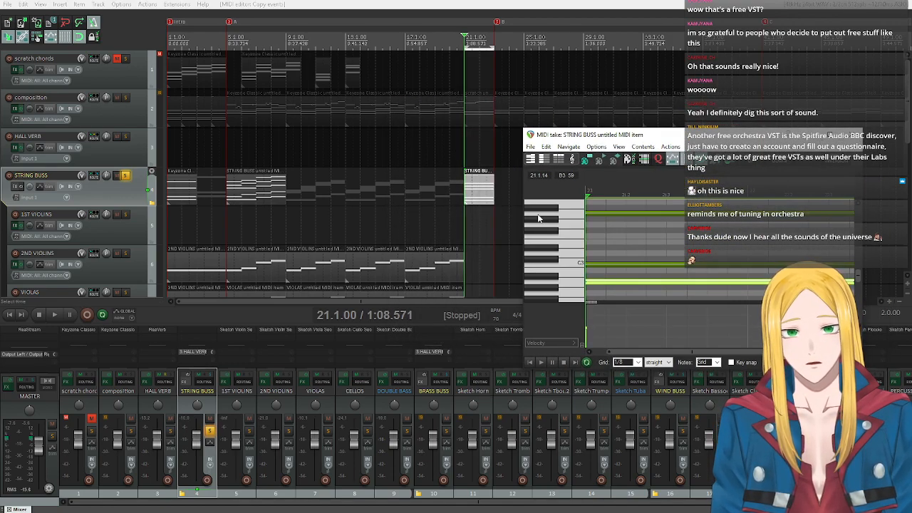
{"action": "scroll", "coordinate": [550, 231], "scroll_direction": "up", "scroll_amount": 3}
{"action": "scroll", "coordinate": [551, 235], "scroll_direction": "down", "scroll_amount": 3}
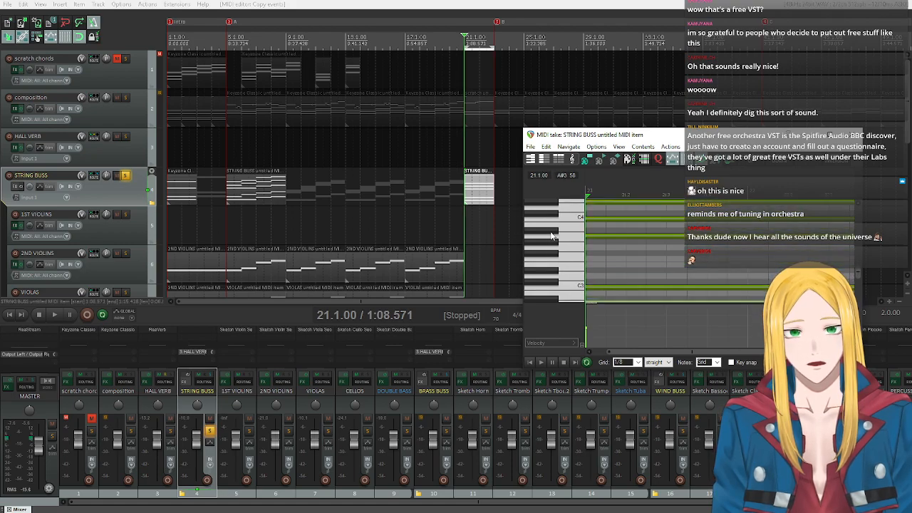
{"action": "scroll", "coordinate": [552, 235], "scroll_direction": "up", "scroll_amount": 5}
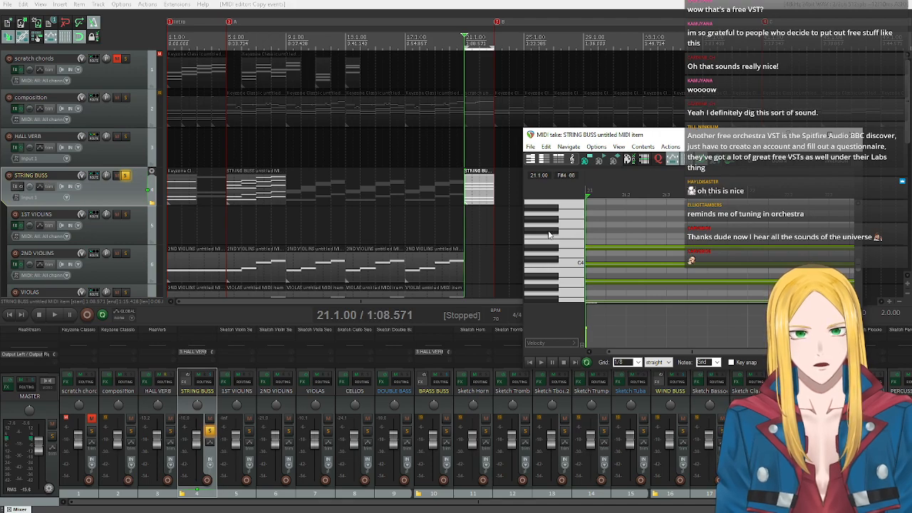
{"action": "scroll", "coordinate": [549, 235], "scroll_direction": "down", "scroll_amount": 2}
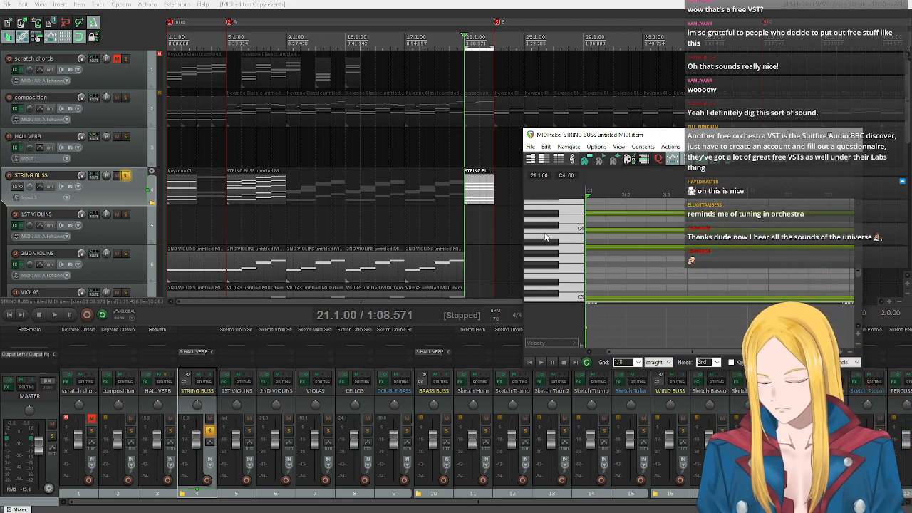
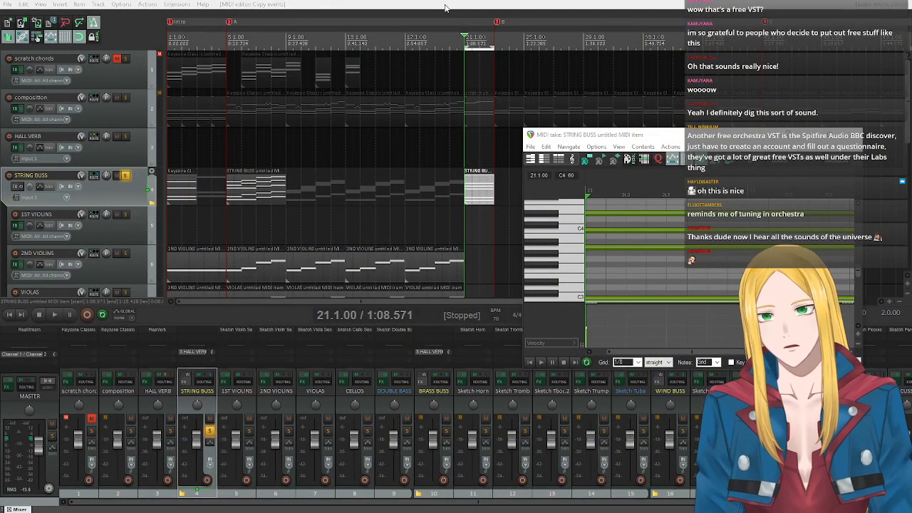
Copy the STRING BUSS chord item at measure 21 to the scratch chords track, then unmute and solo scratch chords instead of STRING BUSS.
{"action": "left_click_drag", "start_coordinate": [480, 204], "coordinate": [477, 73]}
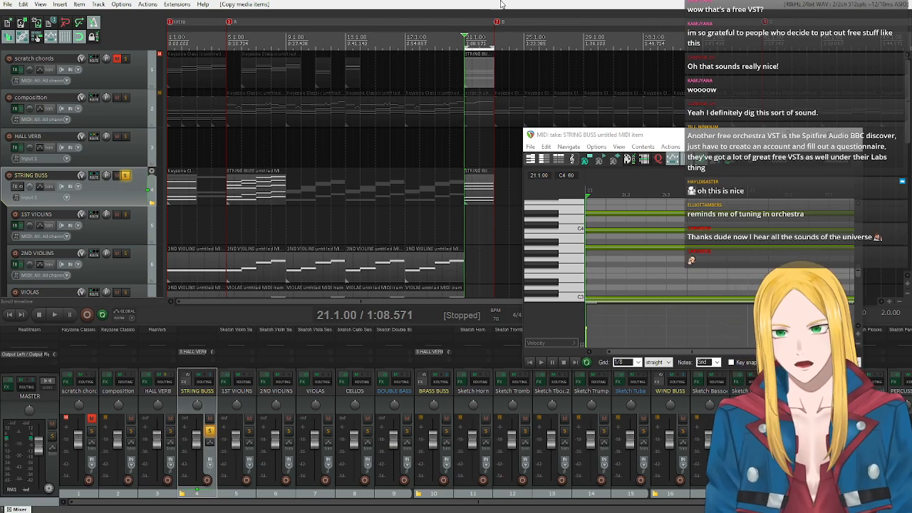
{"action": "left_click", "coordinate": [118, 60]}
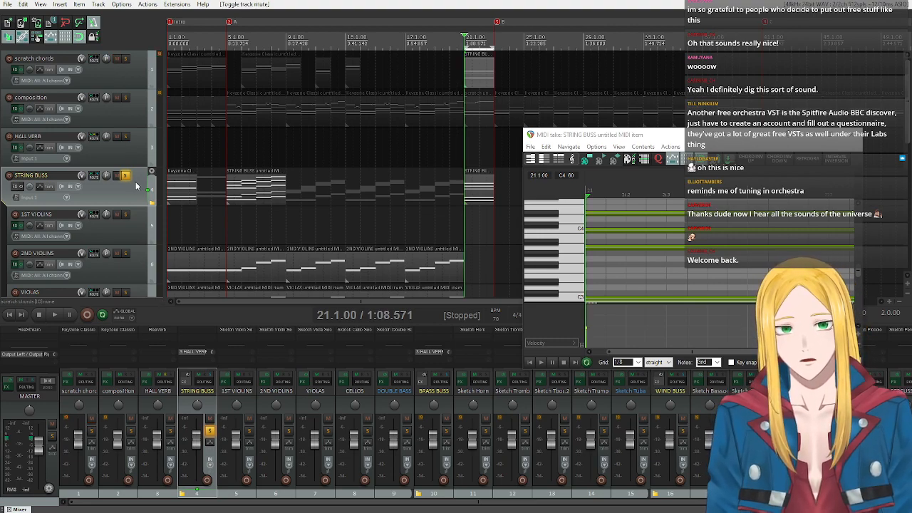
{"action": "left_click", "coordinate": [127, 177]}
{"action": "left_click", "coordinate": [125, 60]}
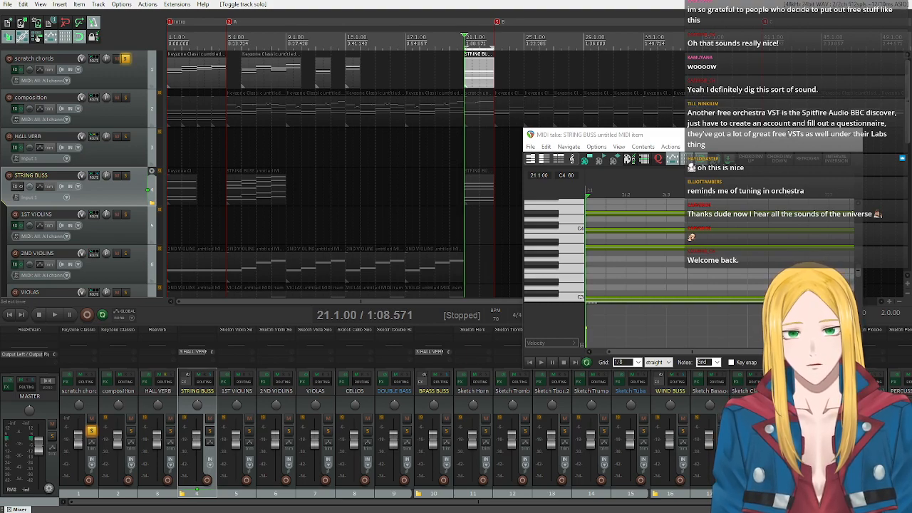
{"action": "left_click", "coordinate": [40, 316]}
Turn on key snap in the MIDI editor and move the editor window higher over the arrangement.
{"action": "scroll", "coordinate": [558, 241], "scroll_direction": "down", "scroll_amount": 4}
{"action": "scroll", "coordinate": [560, 248], "scroll_direction": "up", "scroll_amount": 4}
{"action": "scroll", "coordinate": [563, 256], "scroll_direction": "down", "scroll_amount": 3}
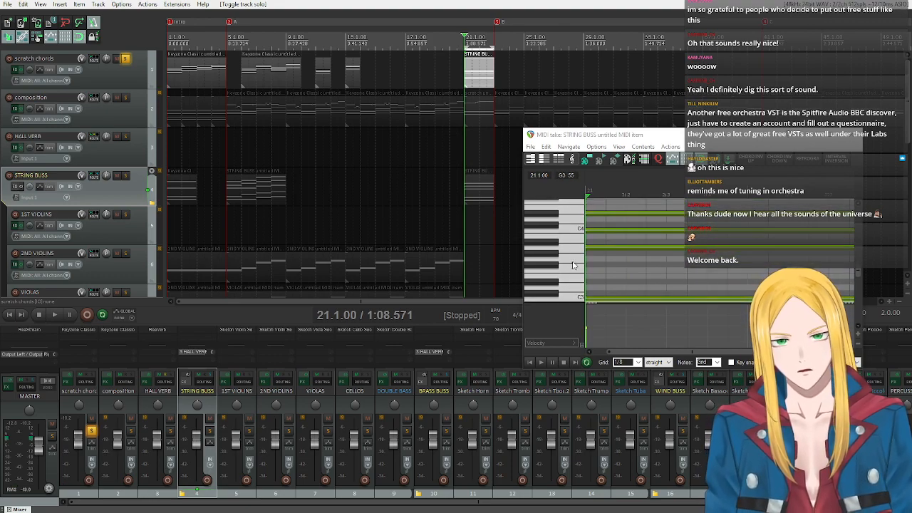
{"action": "left_click", "coordinate": [730, 361]}
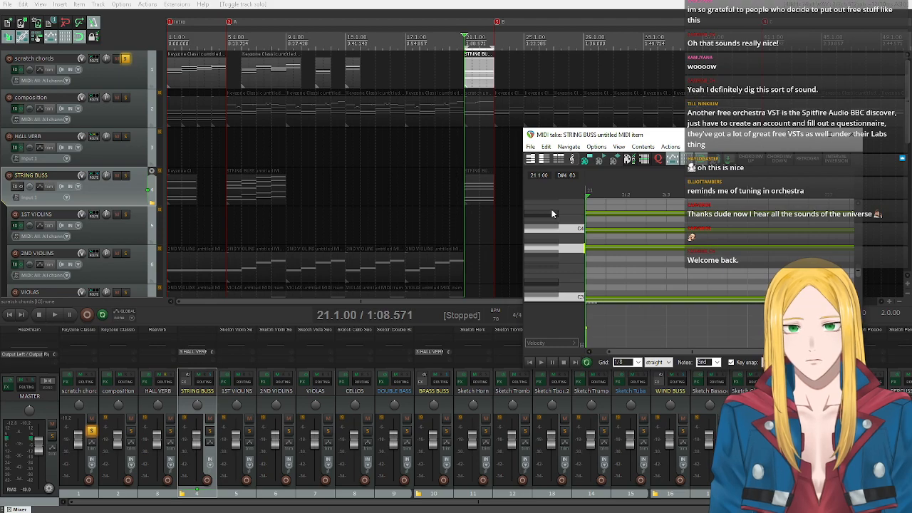
{"action": "left_click", "coordinate": [470, 68]}
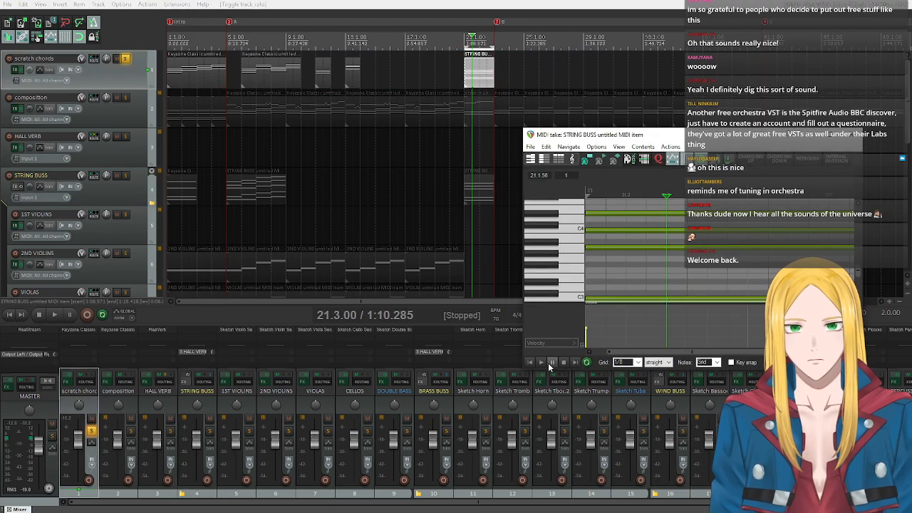
{"action": "left_click_drag", "start_coordinate": [730, 136], "coordinate": [711, 94]}
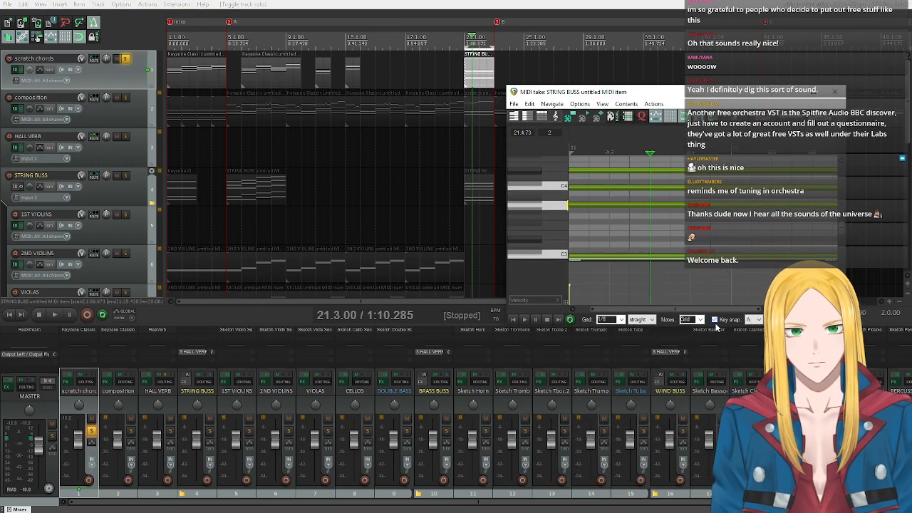
Play the chord from its start and audition the C4, A3, C3 and A2 keys on the piano roll.
{"action": "left_click", "coordinate": [513, 319]}
{"action": "left_click", "coordinate": [524, 319]}
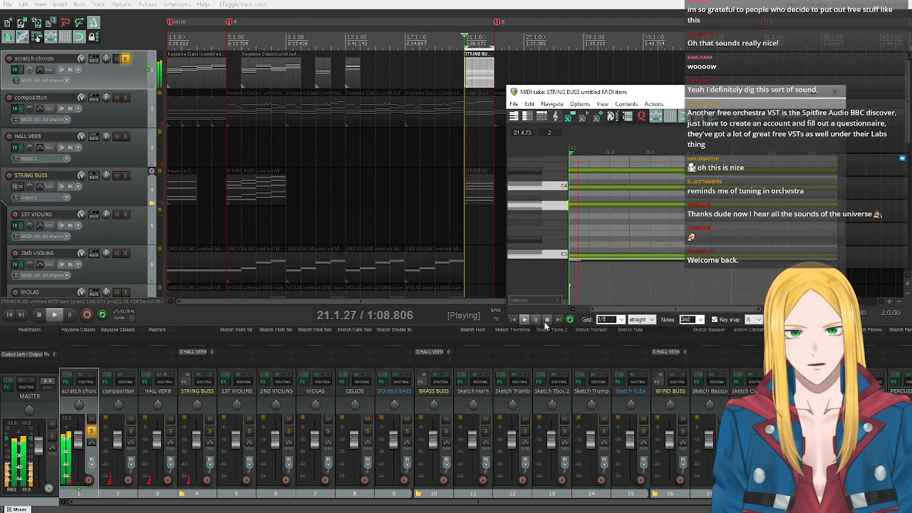
{"action": "left_click", "coordinate": [547, 319]}
{"action": "left_click_drag", "start_coordinate": [527, 190], "coordinate": [540, 209]}
{"action": "scroll", "coordinate": [540, 209], "scroll_direction": "down", "scroll_amount": 3}
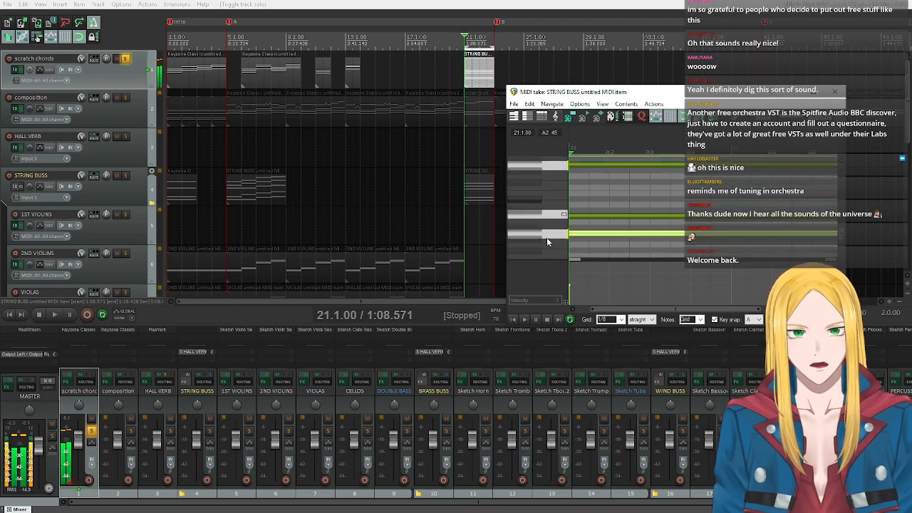
{"action": "left_click", "coordinate": [535, 217]}
{"action": "left_click", "coordinate": [539, 235]}
{"action": "scroll", "coordinate": [539, 235], "scroll_direction": "up", "scroll_amount": 6}
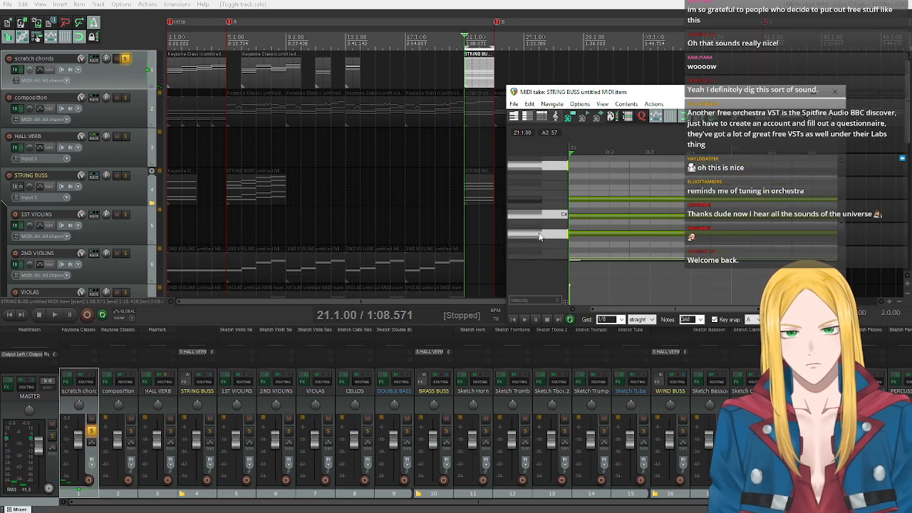
Audition the D#4 note and copy it up to C5 at the start of measure 21.
{"action": "left_click", "coordinate": [532, 199]}
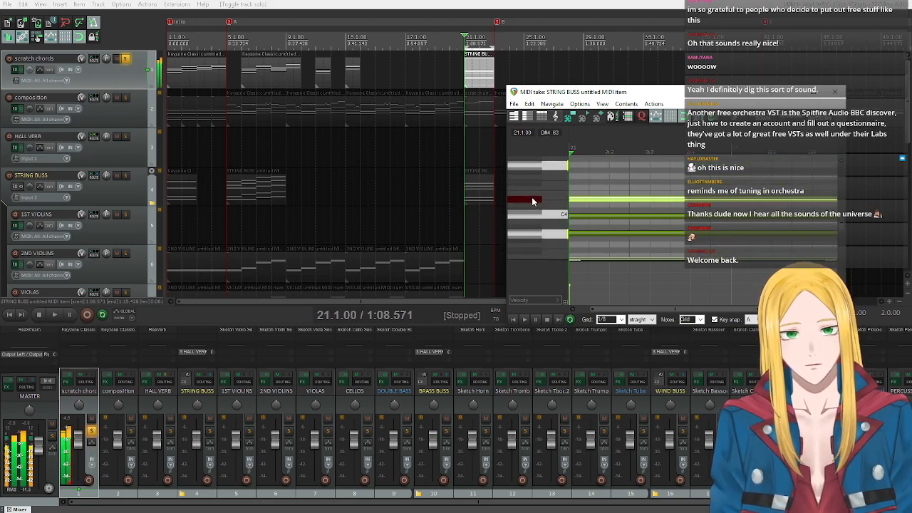
{"action": "scroll", "coordinate": [533, 201], "scroll_direction": "up", "scroll_amount": 1}
{"action": "scroll", "coordinate": [533, 197], "scroll_direction": "up", "scroll_amount": 2}
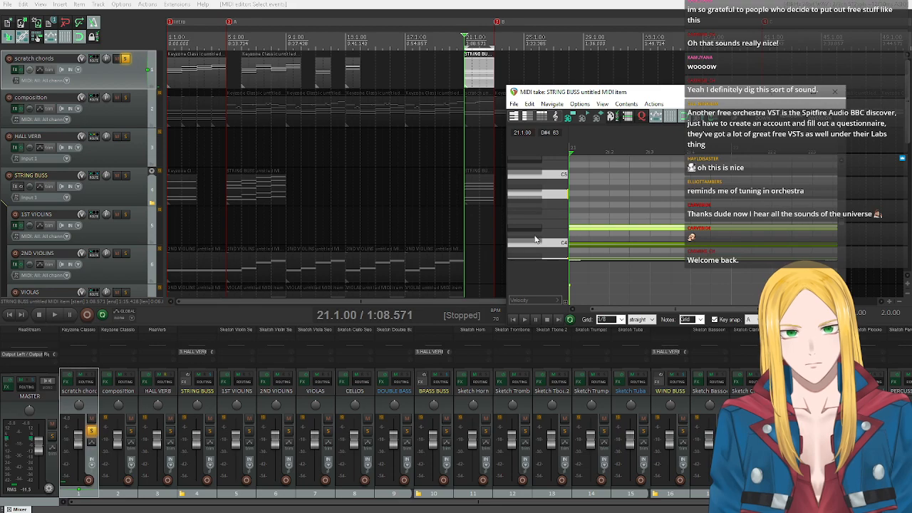
{"action": "left_click", "coordinate": [527, 227]}
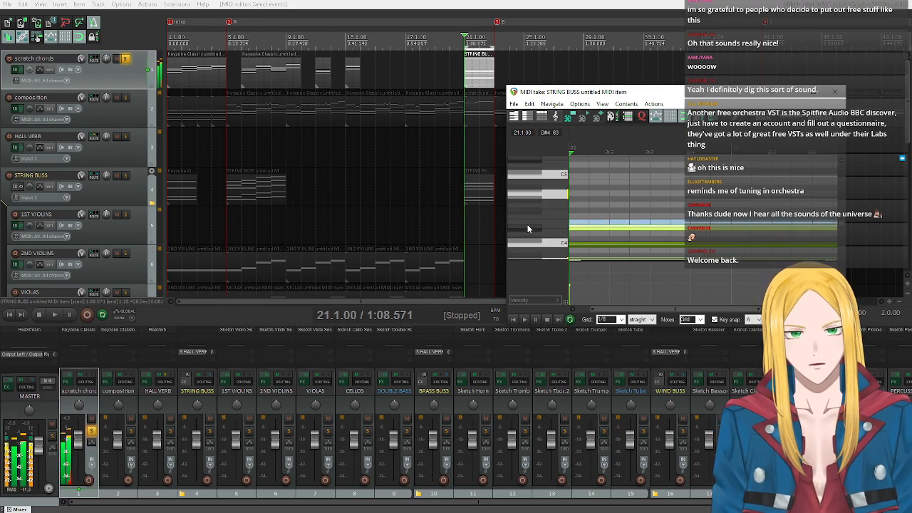
{"action": "scroll", "coordinate": [527, 228], "scroll_direction": "up", "scroll_amount": 1}
{"action": "scroll", "coordinate": [597, 222], "scroll_direction": "down", "scroll_amount": 4}
{"action": "scroll", "coordinate": [597, 226], "scroll_direction": "up", "scroll_amount": 1}
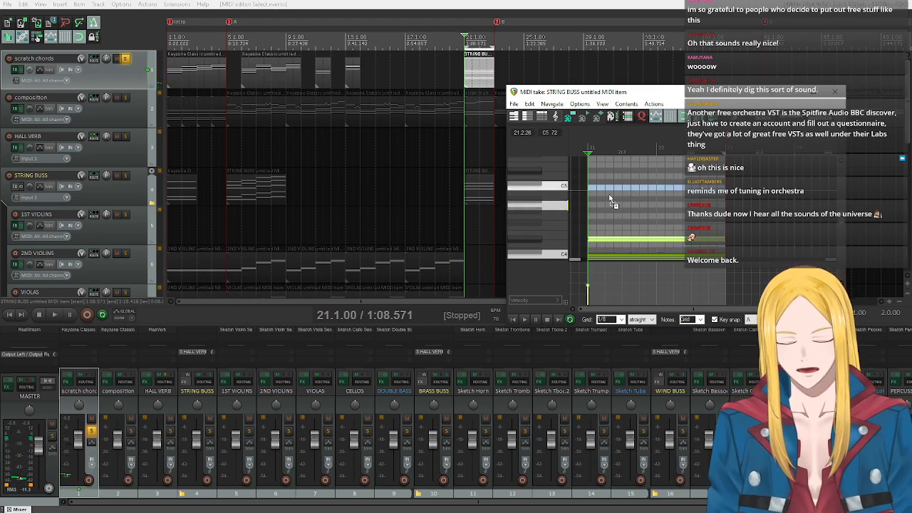
{"action": "left_click_drag", "start_coordinate": [615, 240], "coordinate": [611, 186]}
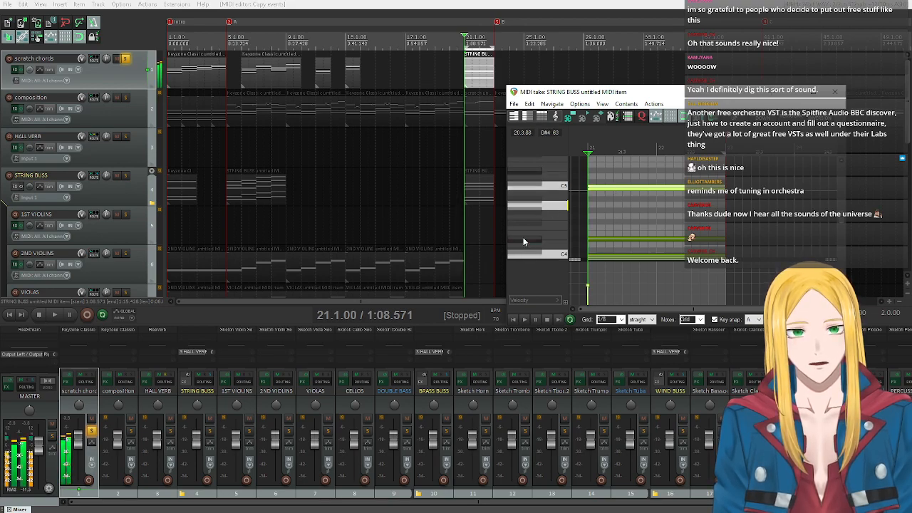
Audition the chord's keys between A2 and D#5 on the piano roll to compare the voicing.
{"action": "scroll", "coordinate": [527, 232], "scroll_direction": "up", "scroll_amount": 2}
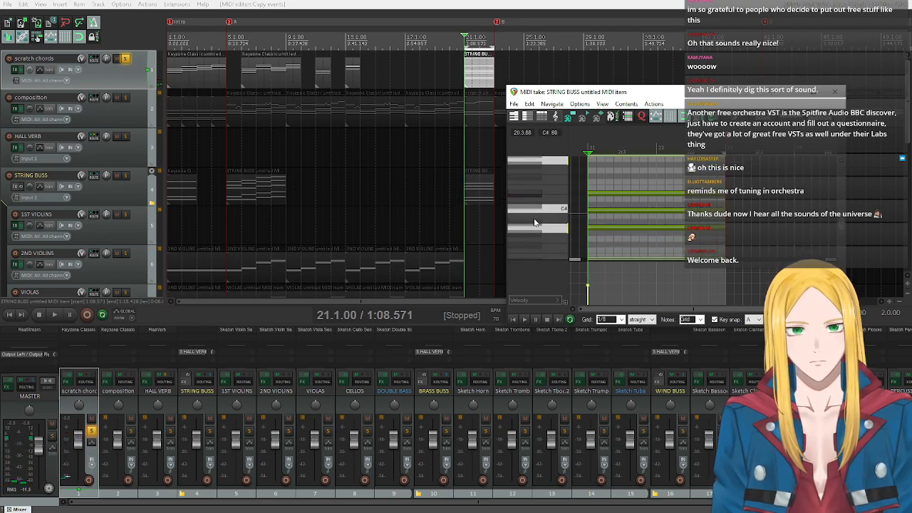
{"action": "scroll", "coordinate": [533, 217], "scroll_direction": "up", "scroll_amount": 1}
{"action": "left_click", "coordinate": [532, 213]}
{"action": "scroll", "coordinate": [532, 212], "scroll_direction": "up", "scroll_amount": 2}
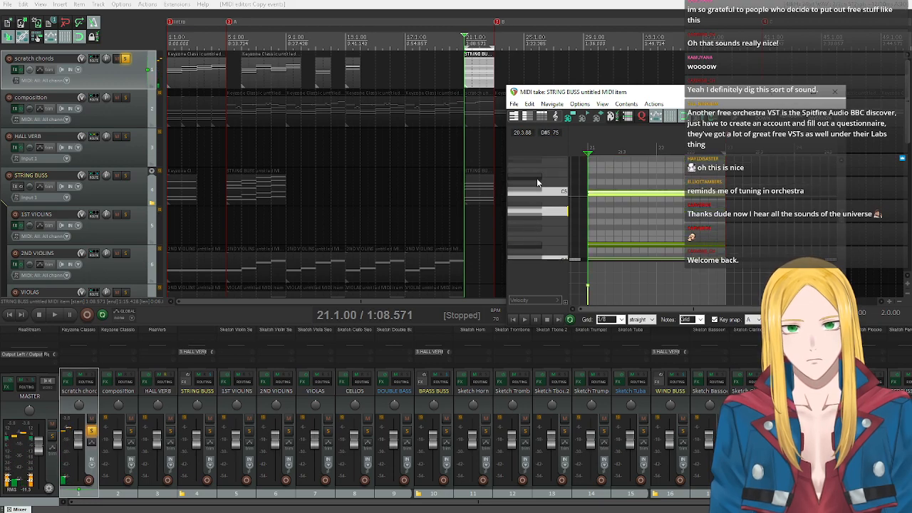
{"action": "left_click", "coordinate": [536, 179]}
{"action": "scroll", "coordinate": [552, 223], "scroll_direction": "down", "scroll_amount": 2}
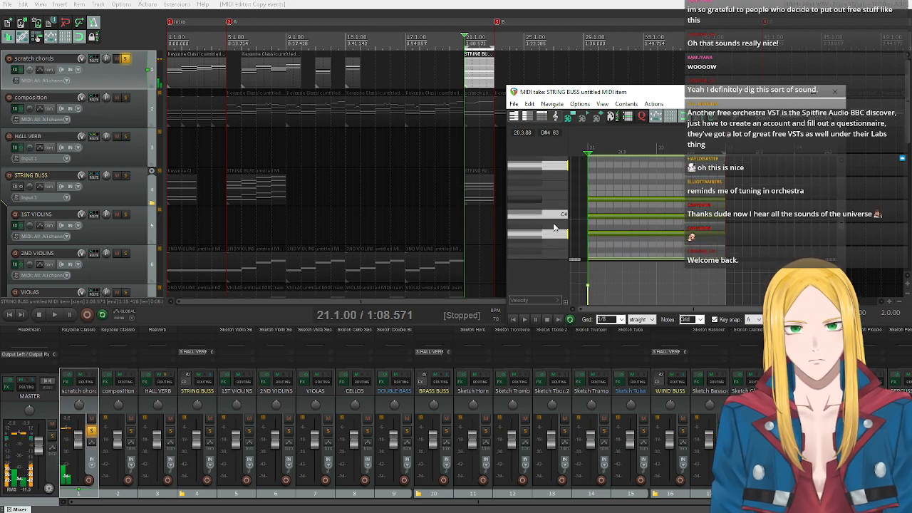
{"action": "scroll", "coordinate": [553, 222], "scroll_direction": "up", "scroll_amount": 1}
{"action": "left_click", "coordinate": [533, 213]}
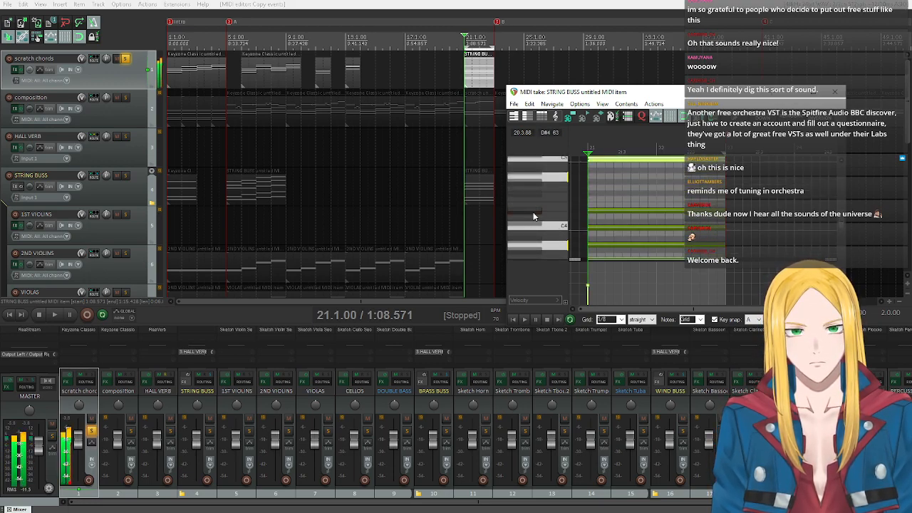
{"action": "scroll", "coordinate": [533, 214], "scroll_direction": "down", "scroll_amount": 3}
{"action": "left_click", "coordinate": [536, 223]}
{"action": "left_click", "coordinate": [543, 241]}
{"action": "scroll", "coordinate": [544, 243], "scroll_direction": "down", "scroll_amount": 2}
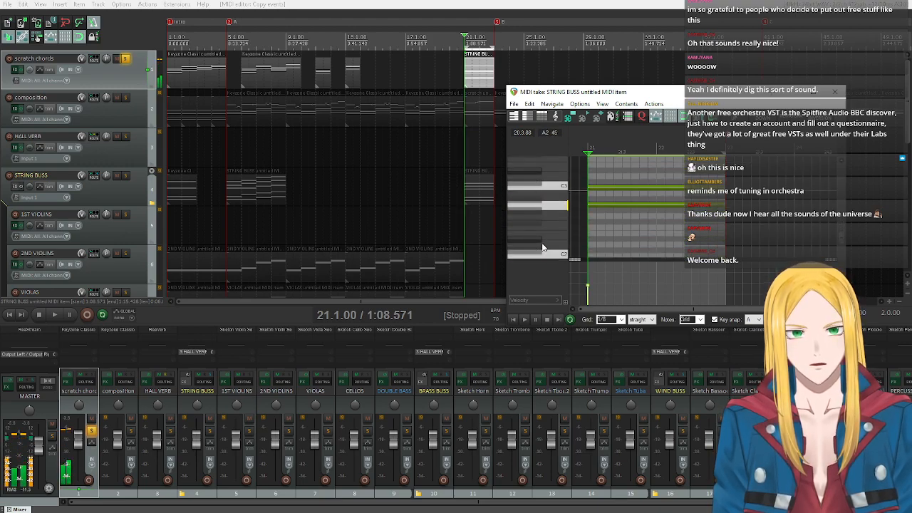
Move the sustained A2 note down an octave to A1.
{"action": "left_click", "coordinate": [547, 204]}
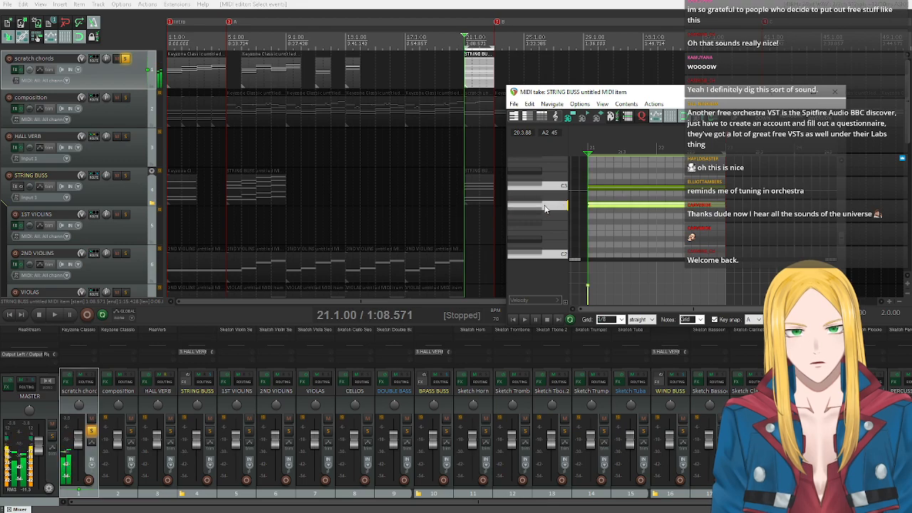
{"action": "scroll", "coordinate": [544, 208], "scroll_direction": "down", "scroll_amount": 2}
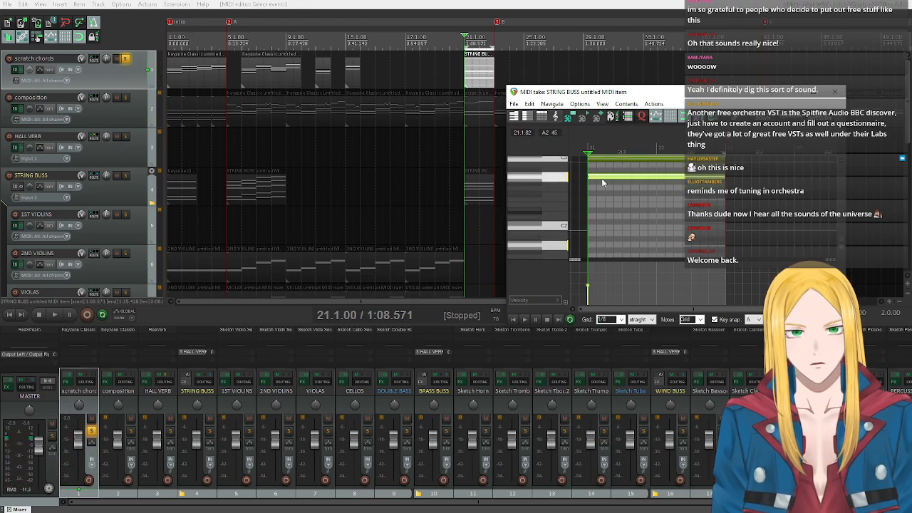
{"action": "left_click_drag", "start_coordinate": [601, 178], "coordinate": [601, 230]}
{"action": "scroll", "coordinate": [538, 207], "scroll_direction": "up", "scroll_amount": 5}
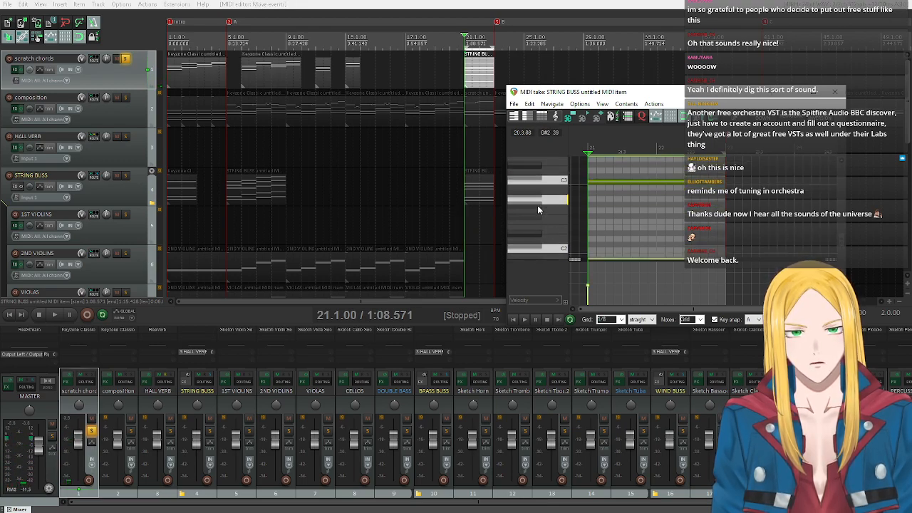
{"action": "scroll", "coordinate": [539, 207], "scroll_direction": "up", "scroll_amount": 4}
{"action": "scroll", "coordinate": [539, 207], "scroll_direction": "down", "scroll_amount": 4}
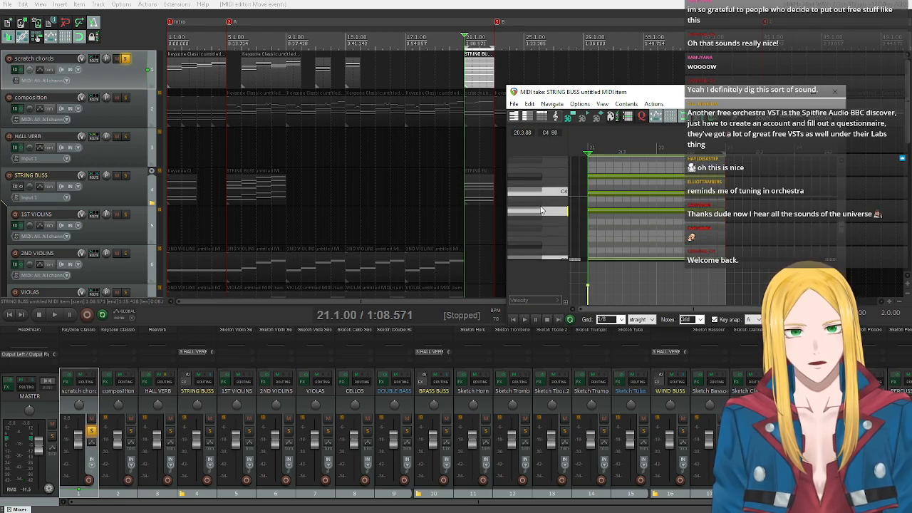
{"action": "scroll", "coordinate": [536, 218], "scroll_direction": "down", "scroll_amount": 6}
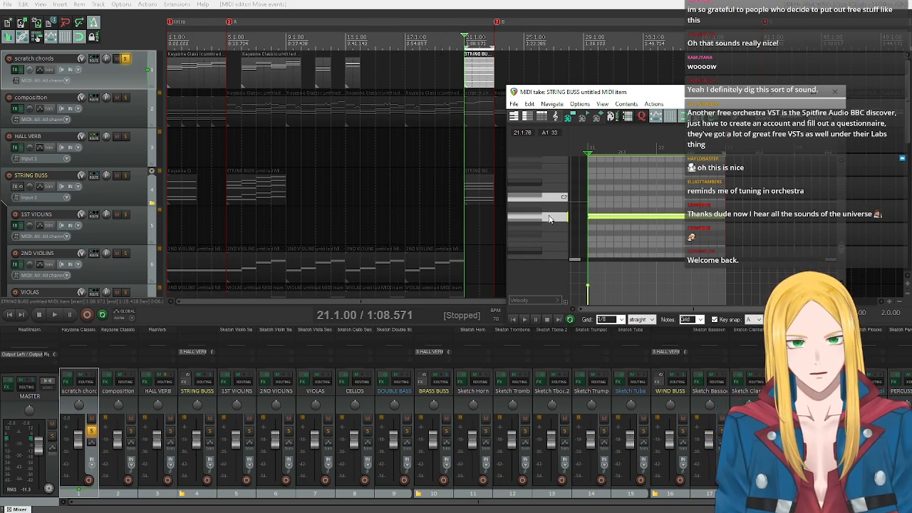
Select the DOUBLE BASS track and take the scratch chords track out of solo.
{"action": "scroll", "coordinate": [81, 258], "scroll_direction": "down", "scroll_amount": 3}
{"action": "scroll", "coordinate": [80, 258], "scroll_direction": "down", "scroll_amount": 1}
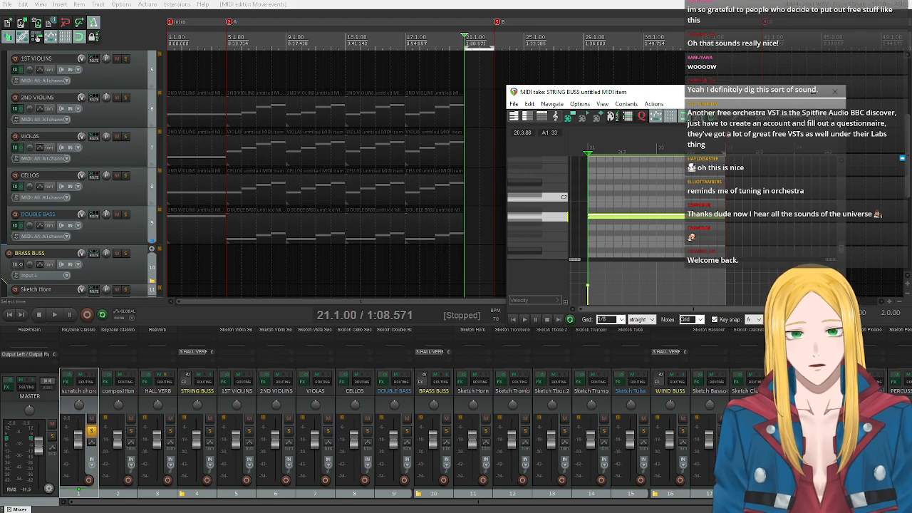
{"action": "left_click", "coordinate": [96, 237]}
{"action": "scroll", "coordinate": [107, 142], "scroll_direction": "up", "scroll_amount": 4}
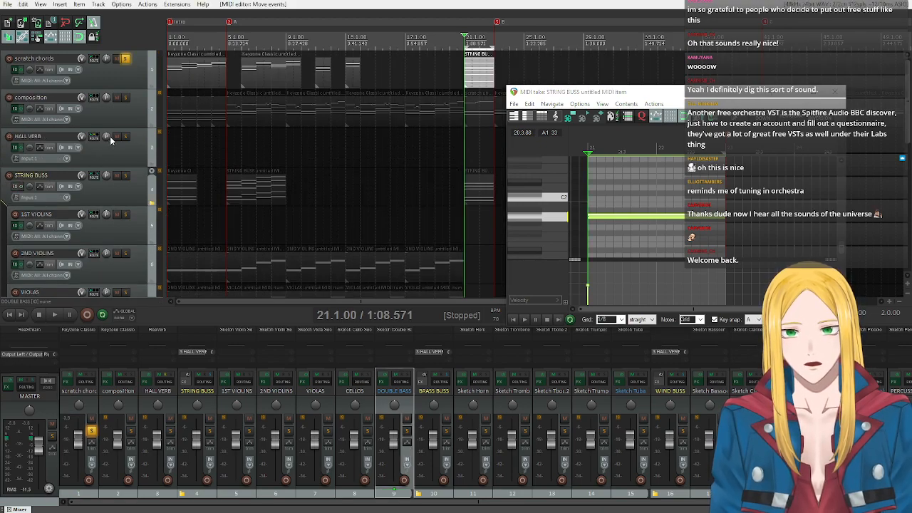
{"action": "left_click", "coordinate": [125, 59]}
{"action": "scroll", "coordinate": [135, 168], "scroll_direction": "down", "scroll_amount": 6}
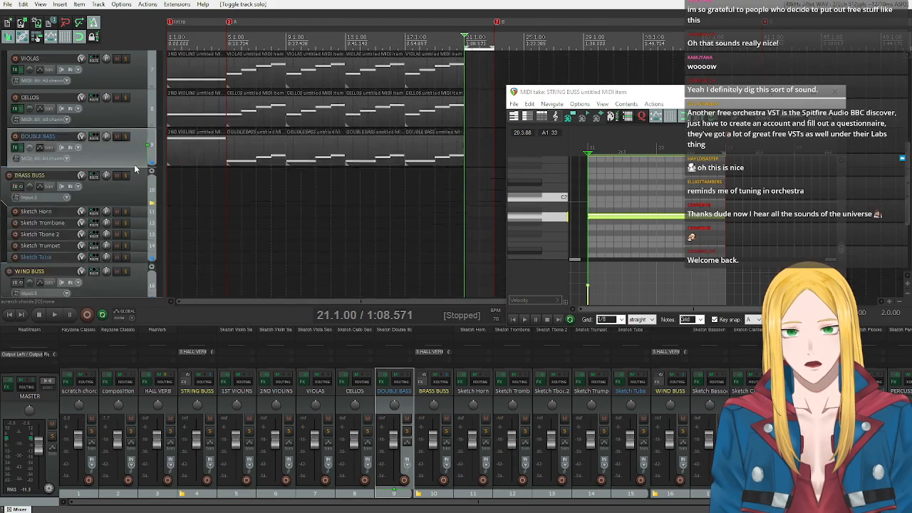
{"action": "scroll", "coordinate": [135, 171], "scroll_direction": "up", "scroll_amount": 1}
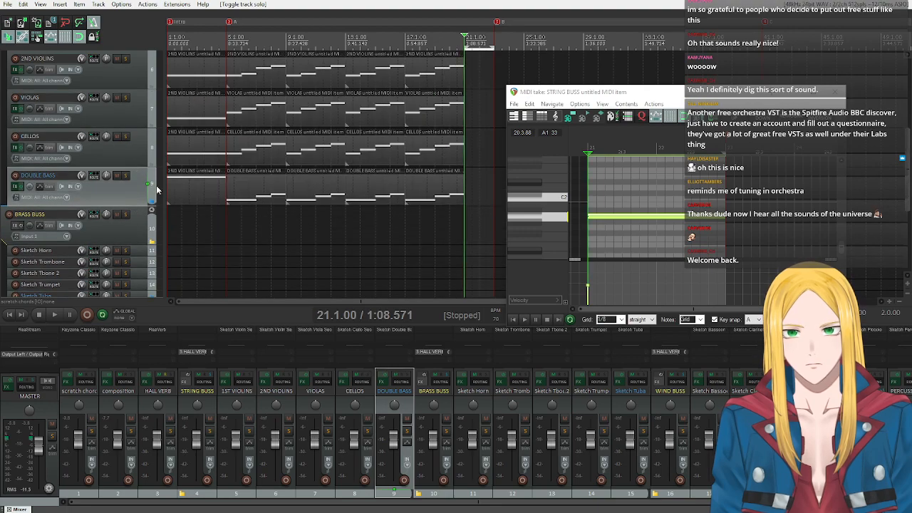
{"action": "left_click", "coordinate": [82, 4]}
{"action": "left_click", "coordinate": [87, 23]}
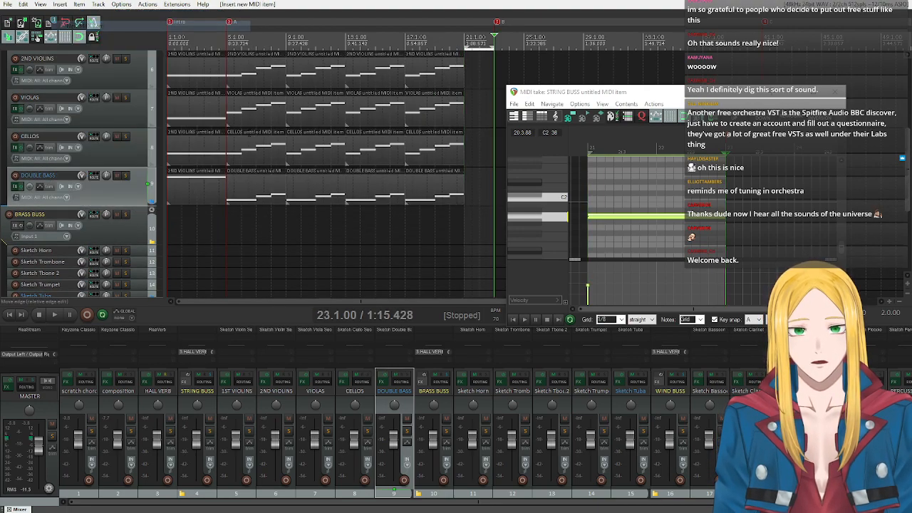
{"action": "key", "text": "ctrl+z"}
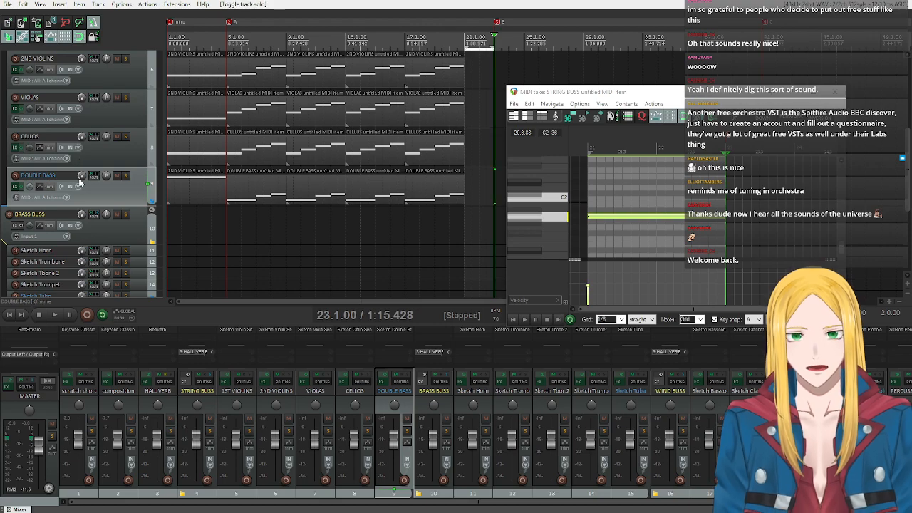
Insert a new MIDI item on the DOUBLE BASS track from measure 21 to 23 and open it for editing.
{"action": "left_click", "coordinate": [58, 5]}
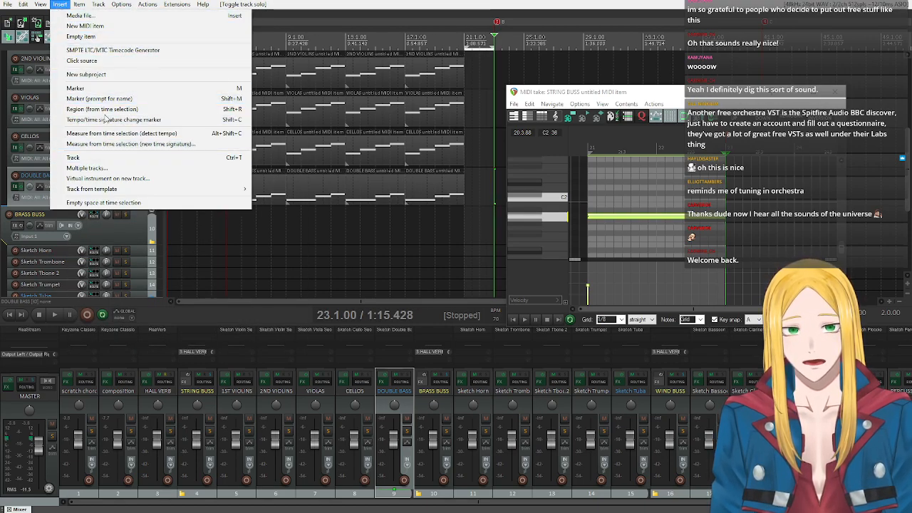
{"action": "left_click", "coordinate": [87, 26]}
{"action": "double_click", "coordinate": [469, 191]}
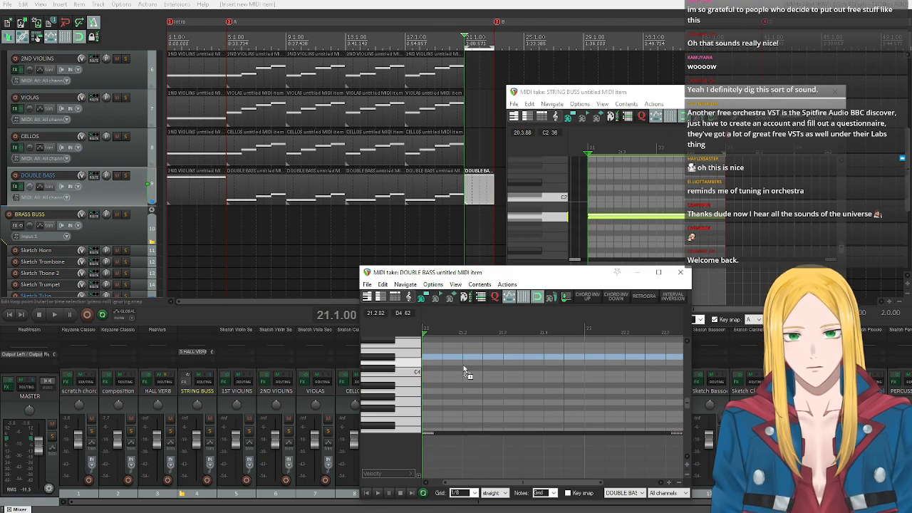
Paste the copied sustained note into the double bass item so it spans measures 21 and 22.
{"action": "key", "text": "ctrl+v"}
{"action": "left_click", "coordinate": [406, 397]}
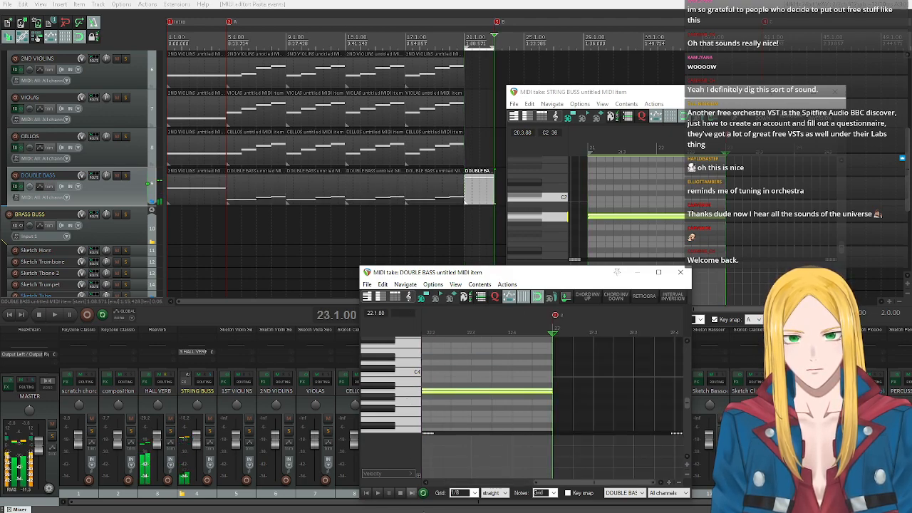
{"action": "left_click_drag", "start_coordinate": [564, 484], "coordinate": [422, 470]}
{"action": "scroll", "coordinate": [537, 399], "scroll_direction": "down", "scroll_amount": 3}
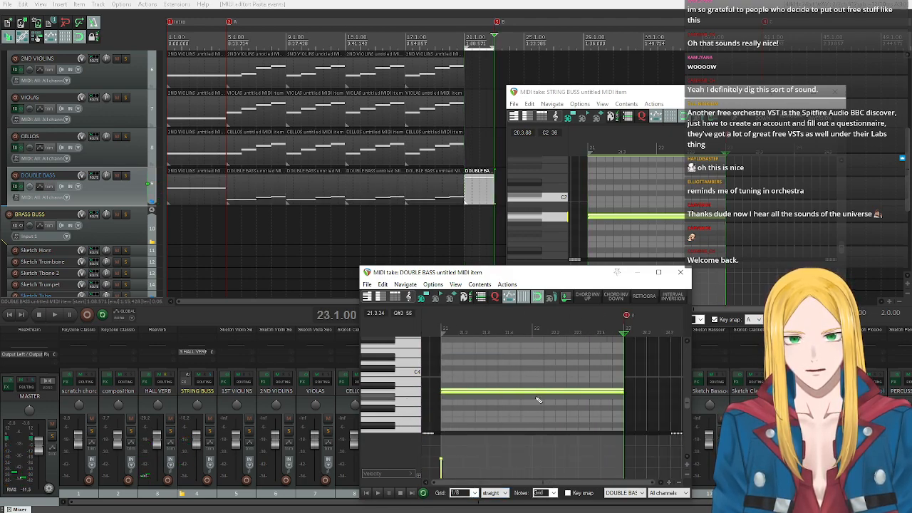
Turn on key snap in the double bass item, move the sustained note down two octaves to A1 and close its editor.
{"action": "scroll", "coordinate": [402, 400], "scroll_direction": "down", "scroll_amount": 1}
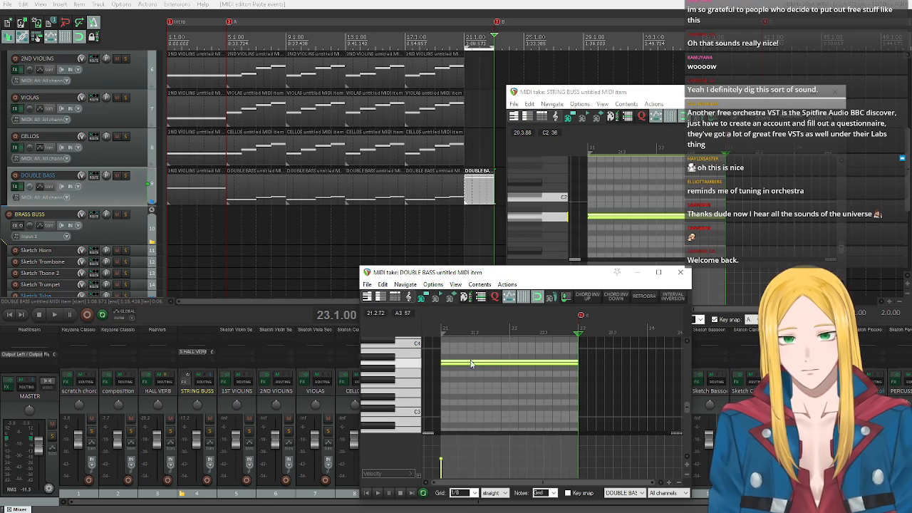
{"action": "left_click", "coordinate": [568, 493]}
{"action": "scroll", "coordinate": [401, 374], "scroll_direction": "down", "scroll_amount": 2}
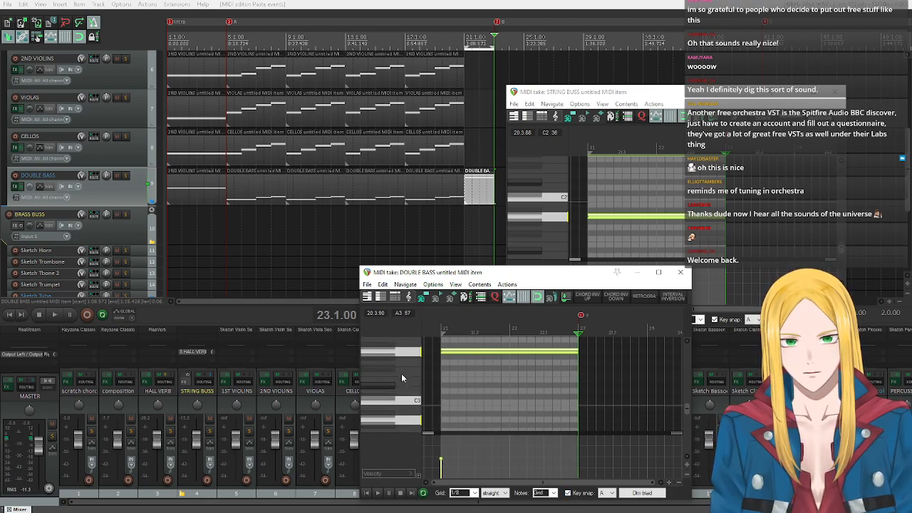
{"action": "left_click_drag", "start_coordinate": [462, 351], "coordinate": [463, 422]}
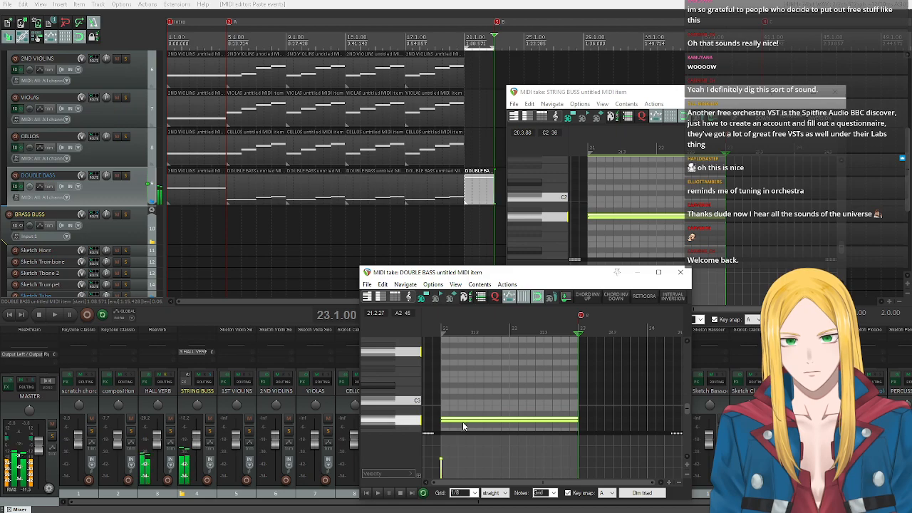
{"action": "scroll", "coordinate": [362, 400], "scroll_direction": "down", "scroll_amount": 3}
{"action": "scroll", "coordinate": [364, 400], "scroll_direction": "down", "scroll_amount": 6}
{"action": "left_click", "coordinate": [413, 421]}
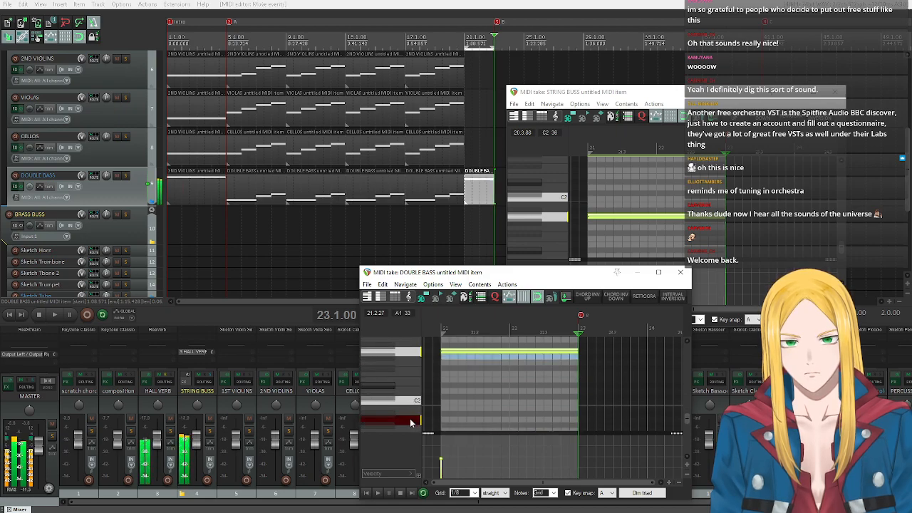
{"action": "left_click_drag", "start_coordinate": [490, 351], "coordinate": [496, 419]}
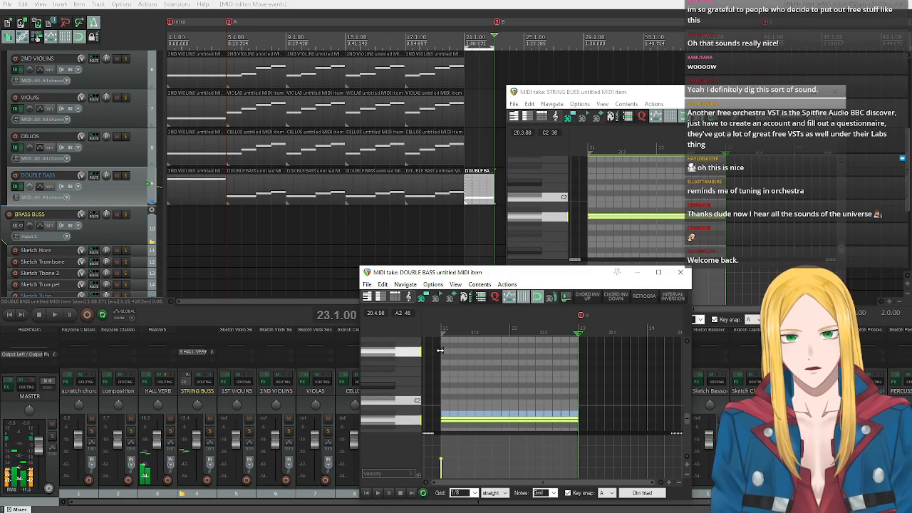
{"action": "left_click", "coordinate": [681, 272]}
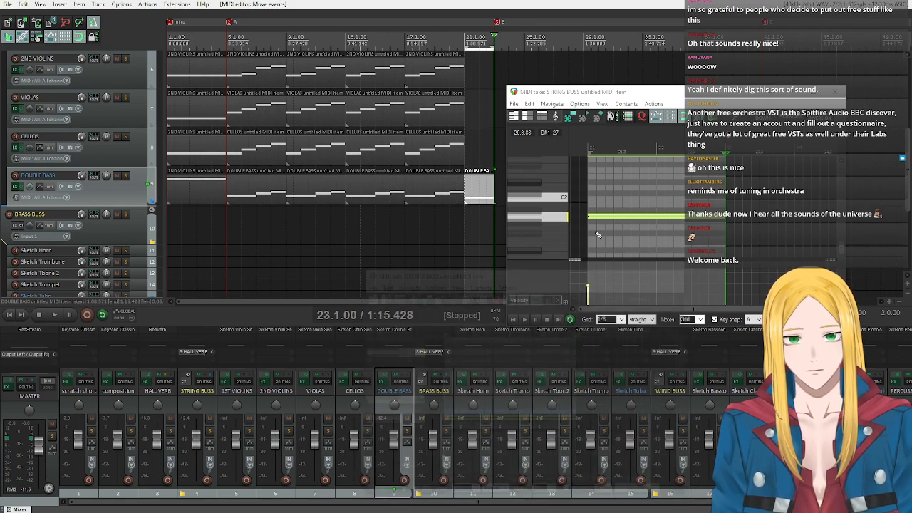
Select the C3 note of the STRING BUSS chord, and insert and open a new MIDI item on the CELLOS track from measure 21 to 23.
{"action": "scroll", "coordinate": [559, 236], "scroll_direction": "up", "scroll_amount": 5}
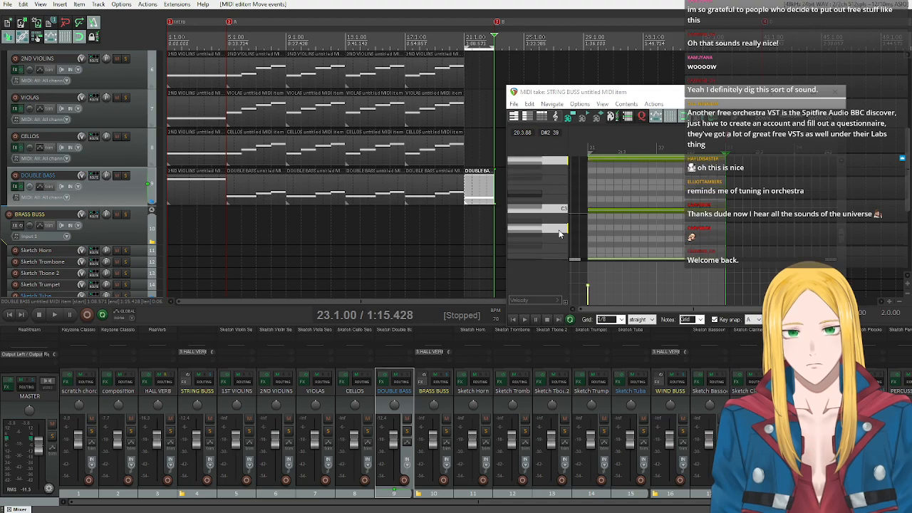
{"action": "left_click", "coordinate": [550, 209]}
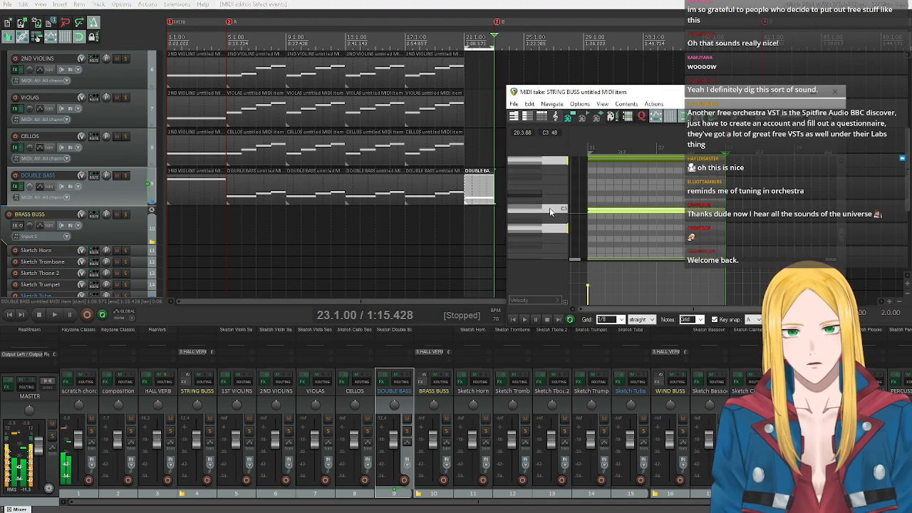
{"action": "left_click", "coordinate": [468, 147]}
{"action": "left_click", "coordinate": [494, 150]}
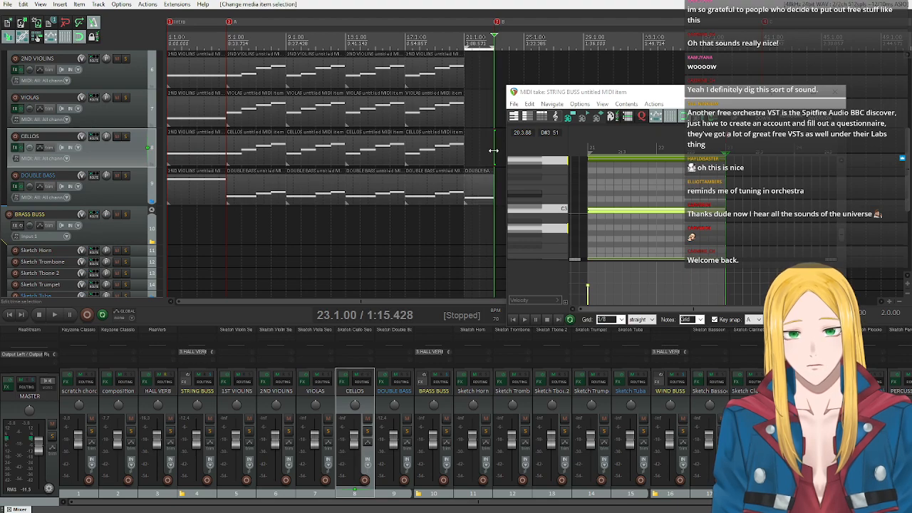
{"action": "left_click_drag", "start_coordinate": [493, 150], "coordinate": [466, 147]}
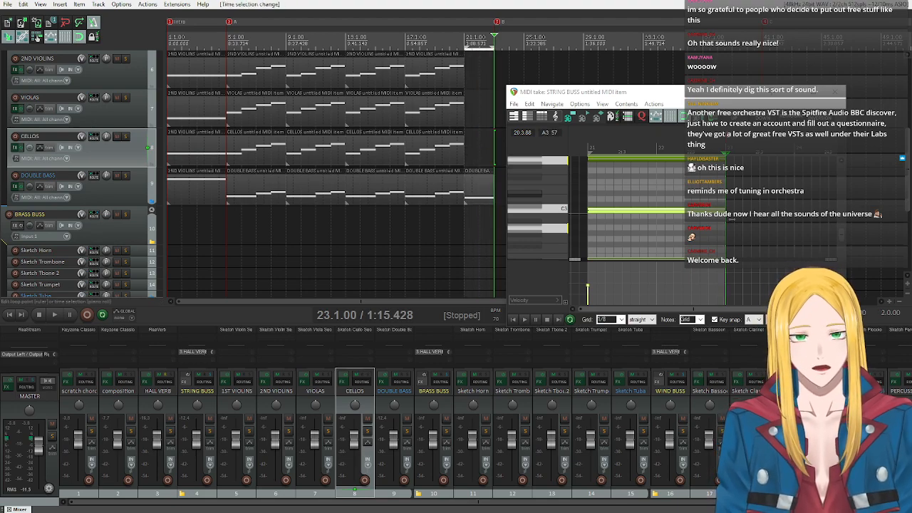
{"action": "left_click", "coordinate": [60, 5]}
{"action": "mouse_move", "coordinate": [59, 4]}
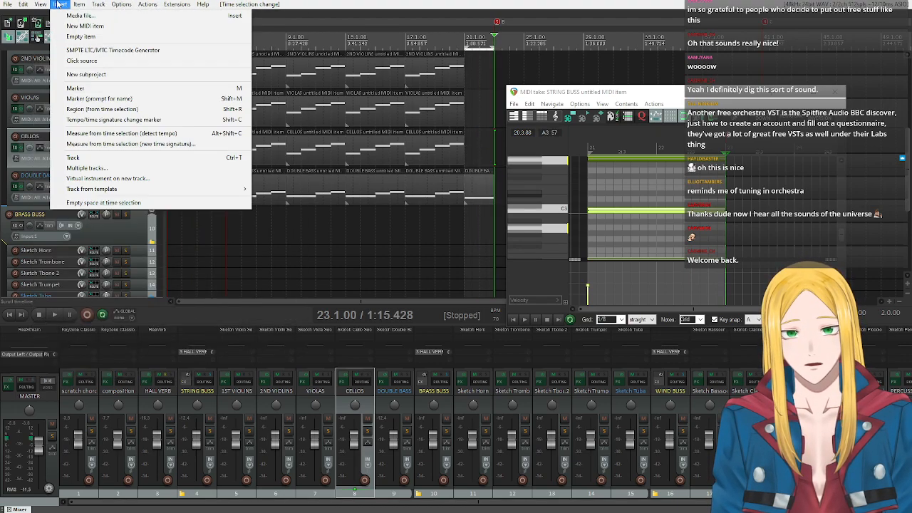
{"action": "left_click", "coordinate": [85, 26]}
{"action": "double_click", "coordinate": [469, 148]}
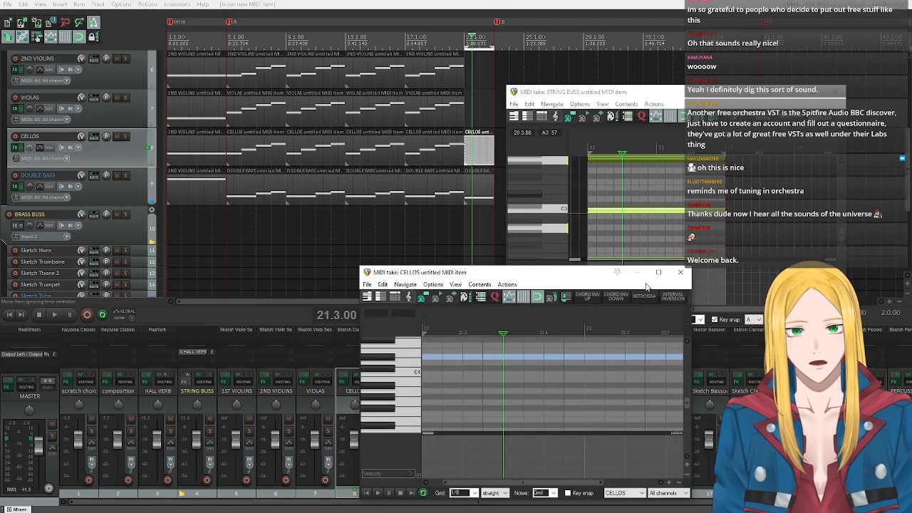
With key snap on, draw a sustained C2 note across measures 21 and 22 in the cellos item and close its editor.
{"action": "left_click", "coordinate": [569, 493]}
{"action": "left_click_drag", "start_coordinate": [545, 279], "coordinate": [548, 187]}
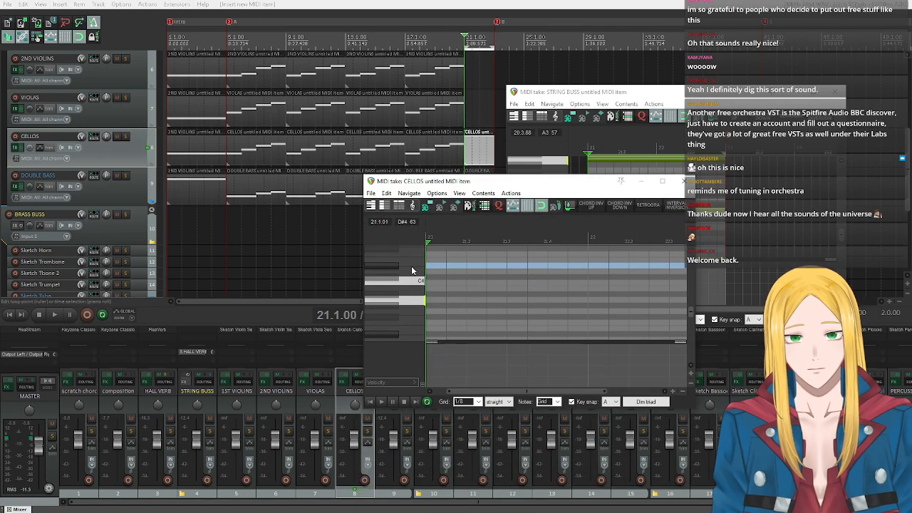
{"action": "scroll", "coordinate": [401, 281], "scroll_direction": "down", "scroll_amount": 3}
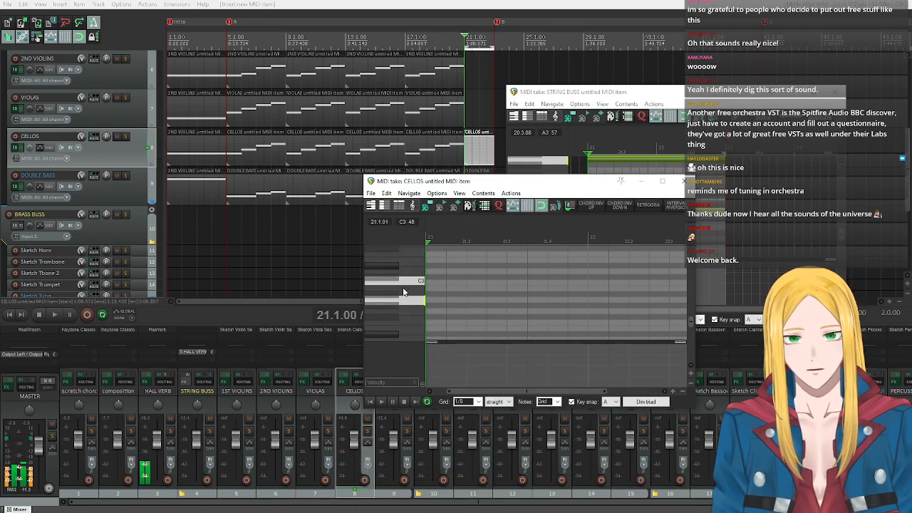
{"action": "left_click", "coordinate": [391, 282]}
{"action": "scroll", "coordinate": [401, 324], "scroll_direction": "down", "scroll_amount": 3}
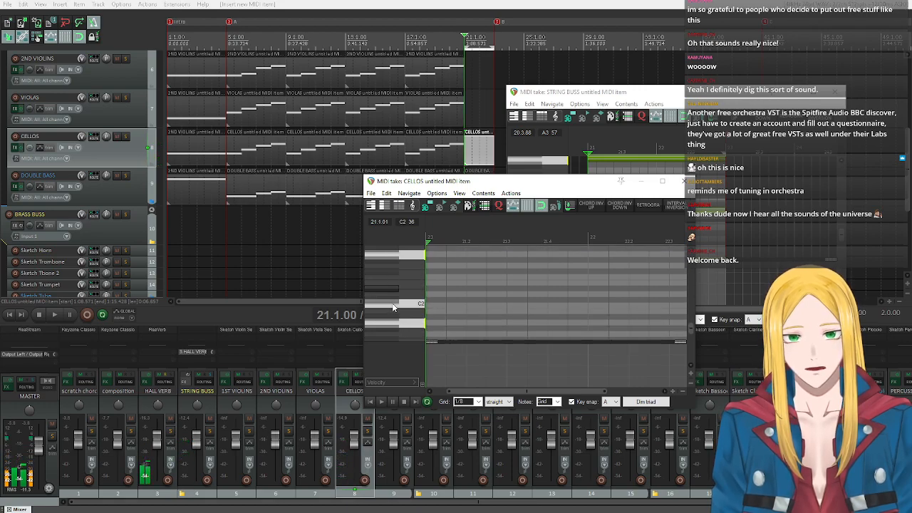
{"action": "left_click", "coordinate": [393, 304]}
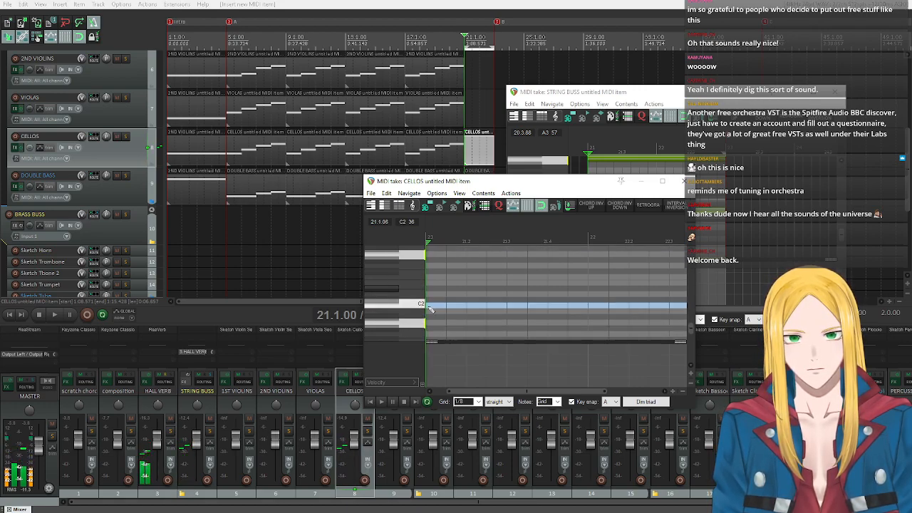
{"action": "scroll", "coordinate": [430, 308], "scroll_direction": "down", "scroll_amount": 2}
{"action": "left_click", "coordinate": [449, 307]}
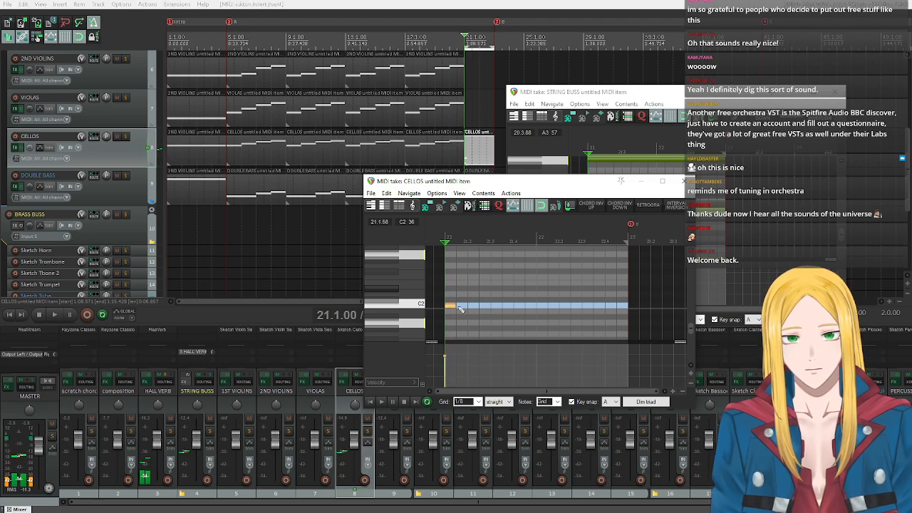
{"action": "left_click_drag", "start_coordinate": [459, 308], "coordinate": [590, 313]}
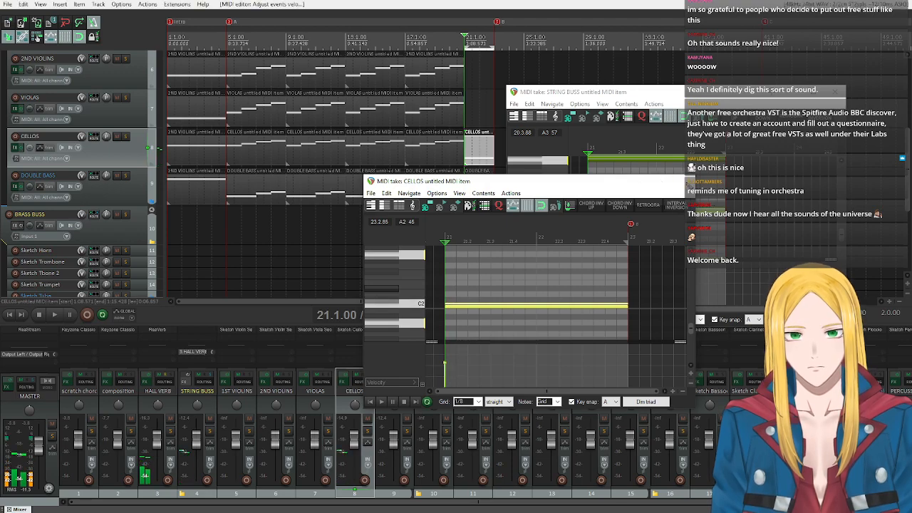
{"action": "left_click", "coordinate": [683, 181]}
Examine the STRING BUSS chord across its octaves and audition the D#4 pitch to choose the next string note.
{"action": "scroll", "coordinate": [116, 172], "scroll_direction": "up", "scroll_amount": 2}
{"action": "scroll", "coordinate": [568, 215], "scroll_direction": "down", "scroll_amount": 4}
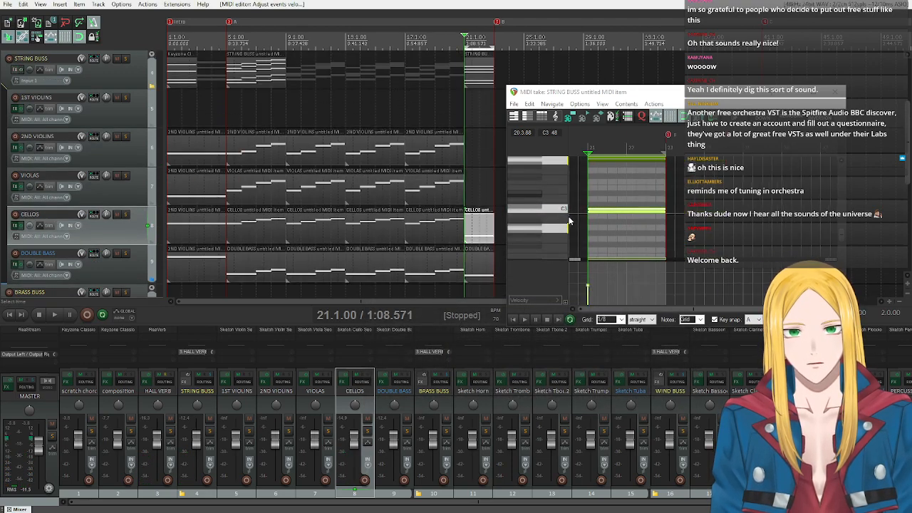
{"action": "scroll", "coordinate": [568, 215], "scroll_direction": "up", "scroll_amount": 3}
{"action": "scroll", "coordinate": [548, 214], "scroll_direction": "down", "scroll_amount": 5}
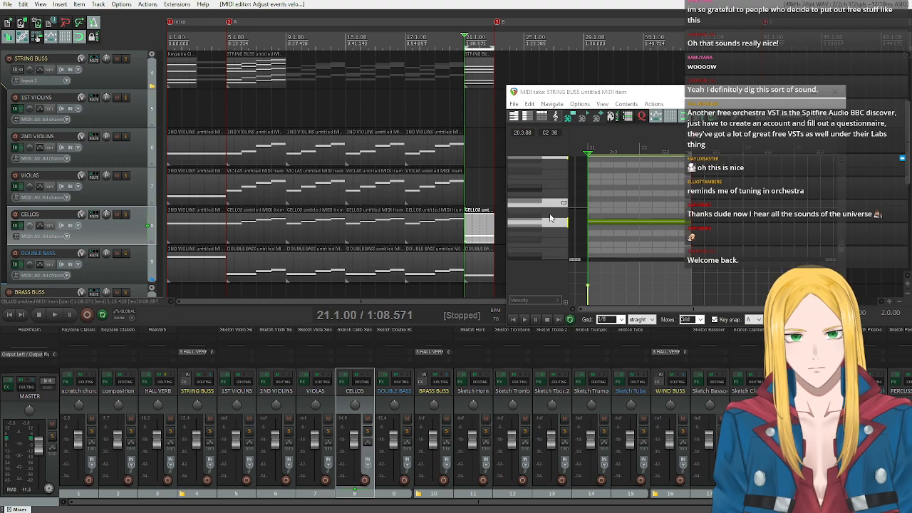
{"action": "scroll", "coordinate": [548, 214], "scroll_direction": "up", "scroll_amount": 3}
{"action": "scroll", "coordinate": [549, 215], "scroll_direction": "up", "scroll_amount": 3}
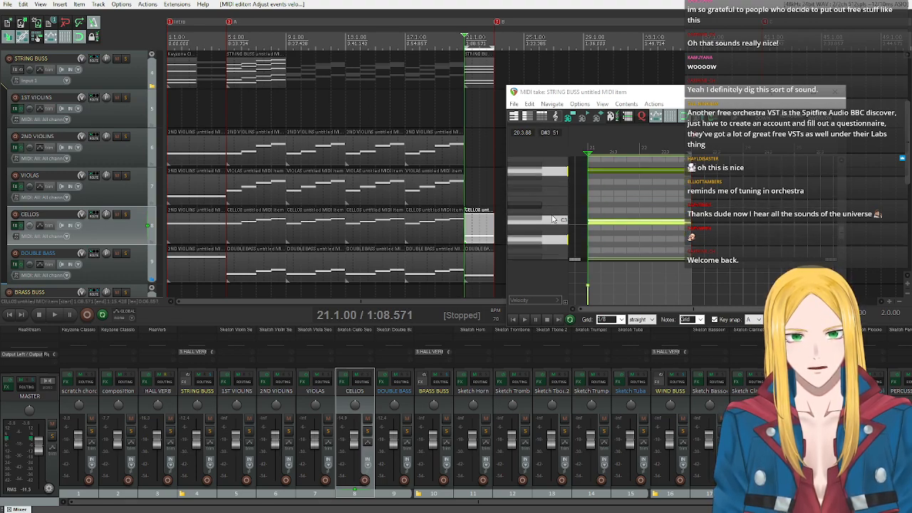
{"action": "scroll", "coordinate": [551, 216], "scroll_direction": "up", "scroll_amount": 4}
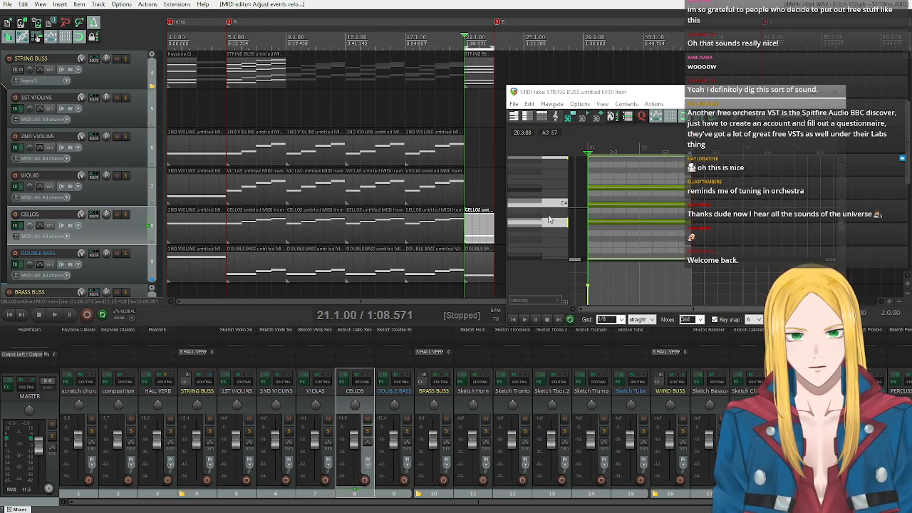
{"action": "scroll", "coordinate": [546, 223], "scroll_direction": "up", "scroll_amount": 5}
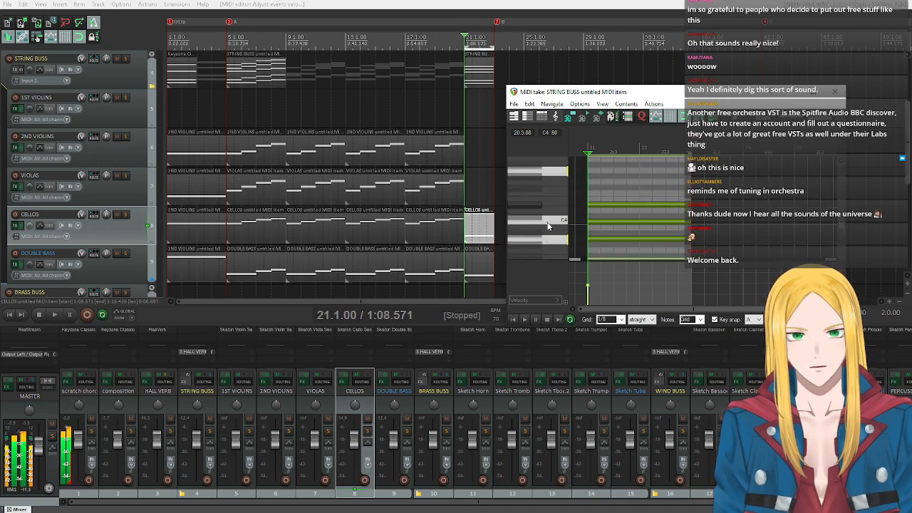
{"action": "scroll", "coordinate": [524, 205], "scroll_direction": "up", "scroll_amount": 2}
{"action": "left_click", "coordinate": [524, 196]}
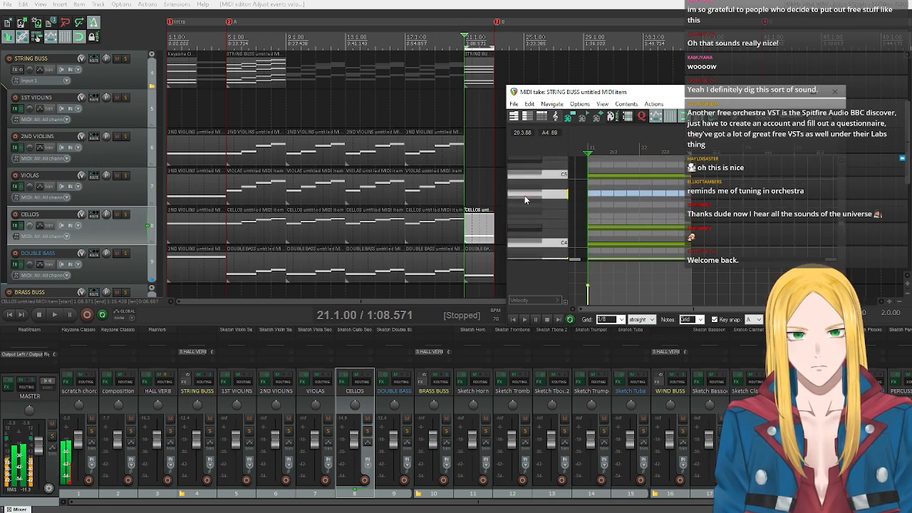
{"action": "left_click", "coordinate": [524, 232]}
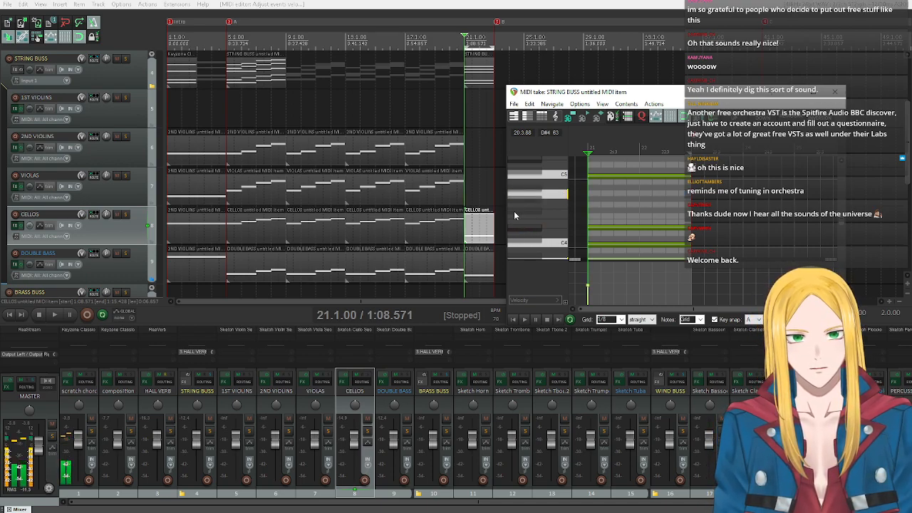
Insert a new MIDI item on the VIOLAS track from measure 21 to 23 and open it for editing.
{"action": "left_click", "coordinate": [121, 186]}
{"action": "left_click", "coordinate": [79, 4]}
{"action": "mouse_move", "coordinate": [60, 4]}
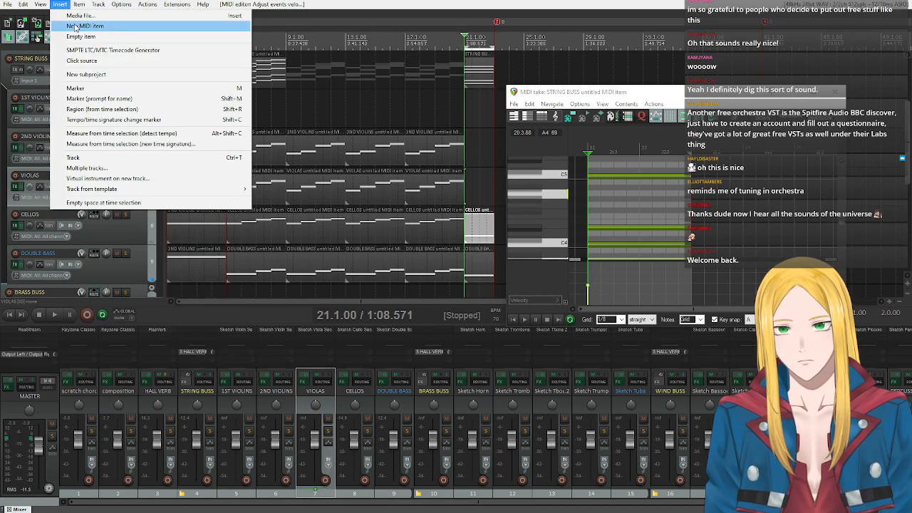
{"action": "left_click", "coordinate": [77, 25]}
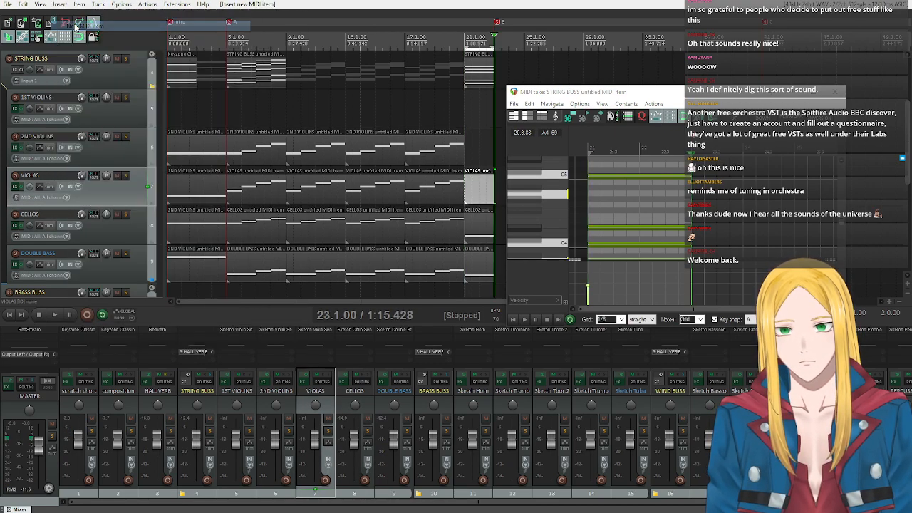
{"action": "double_click", "coordinate": [470, 195]}
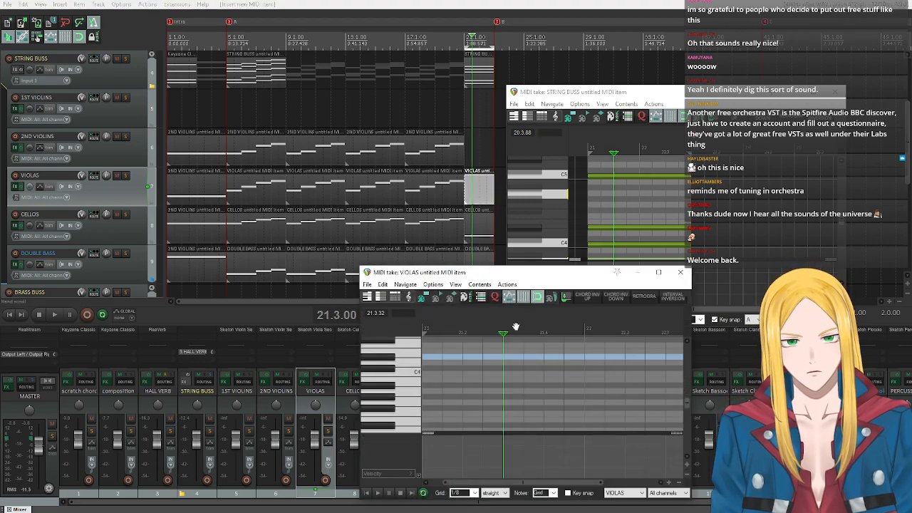
Turn on key snap in the violas item and audition chord pitches in several octaves on the piano keys.
{"action": "left_click", "coordinate": [568, 492]}
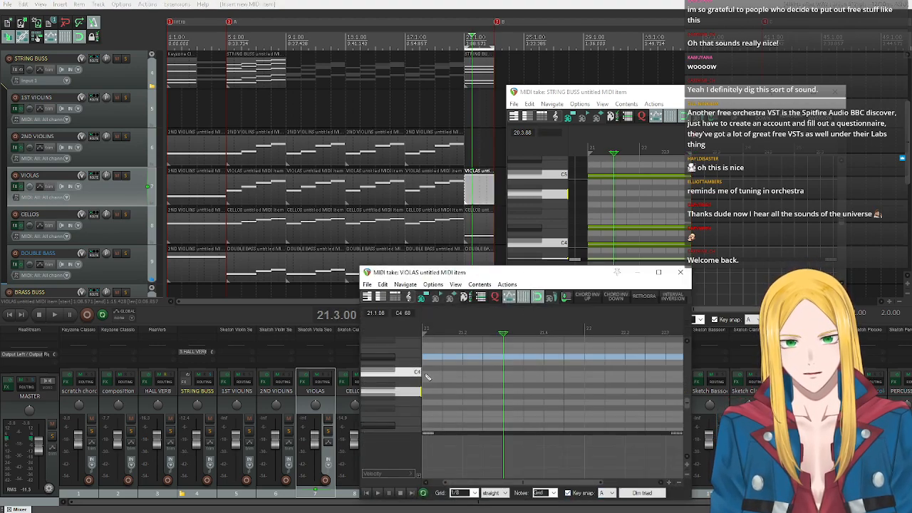
{"action": "scroll", "coordinate": [413, 363], "scroll_direction": "down", "scroll_amount": 1}
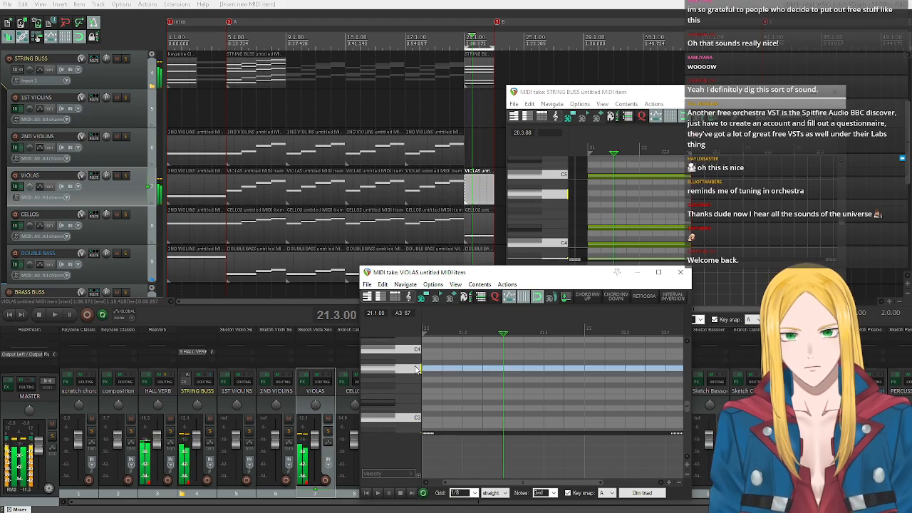
{"action": "scroll", "coordinate": [415, 381], "scroll_direction": "down", "scroll_amount": 1}
{"action": "scroll", "coordinate": [416, 377], "scroll_direction": "up", "scroll_amount": 2}
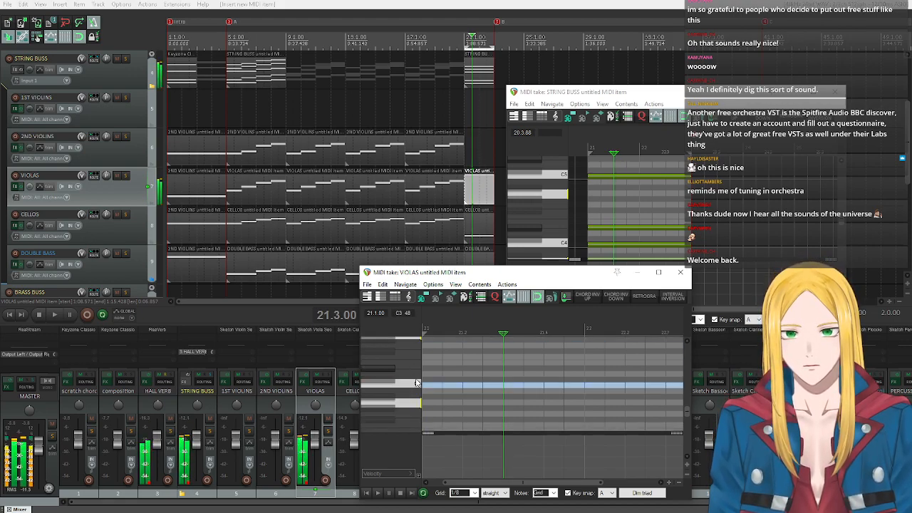
{"action": "scroll", "coordinate": [416, 376], "scroll_direction": "up", "scroll_amount": 4}
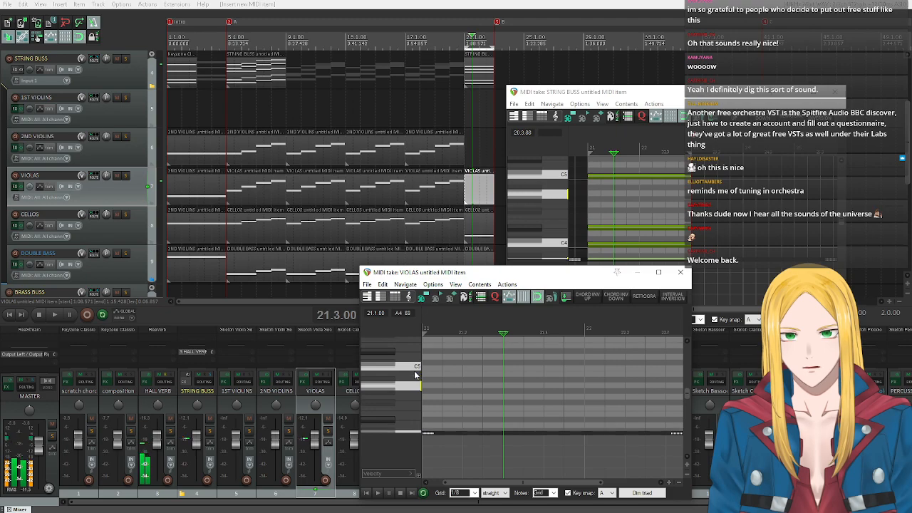
{"action": "mouse_move", "coordinate": [414, 387]}
{"action": "left_mouse_down"}
{"action": "mouse_move", "coordinate": [415, 376]}
{"action": "mouse_move", "coordinate": [415, 398]}
{"action": "left_mouse_up"}
{"action": "left_click", "coordinate": [415, 398]}
{"action": "scroll", "coordinate": [415, 399], "scroll_direction": "down", "scroll_amount": 2}
{"action": "left_click", "coordinate": [410, 420]}
{"action": "left_click", "coordinate": [409, 419]}
{"action": "left_click", "coordinate": [415, 354]}
{"action": "left_click", "coordinate": [410, 419]}
Draw a sustained A3 note in the violas item and extend it across measures 21 and 22.
{"action": "left_click", "coordinate": [431, 420]}
{"action": "left_click_drag", "start_coordinate": [437, 427], "coordinate": [617, 410]}
{"action": "scroll", "coordinate": [618, 409], "scroll_direction": "down", "scroll_amount": 1}
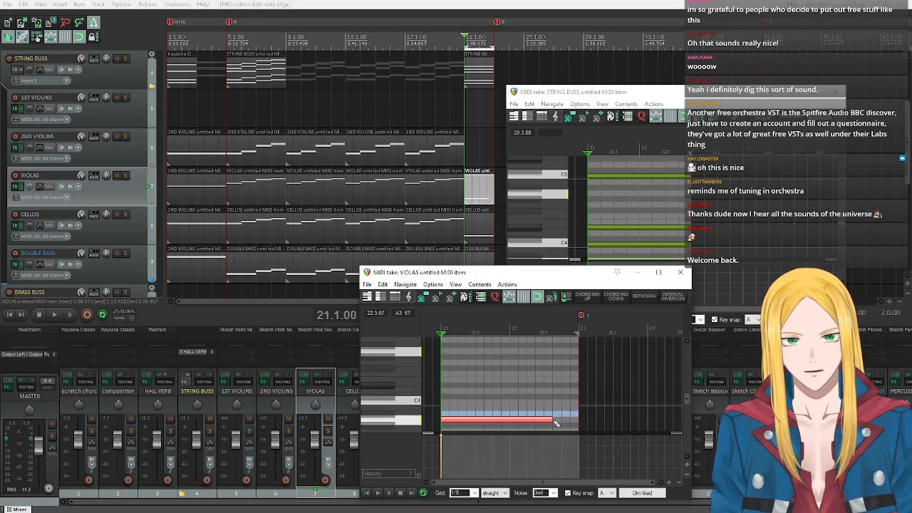
{"action": "left_click_drag", "start_coordinate": [556, 424], "coordinate": [578, 422]}
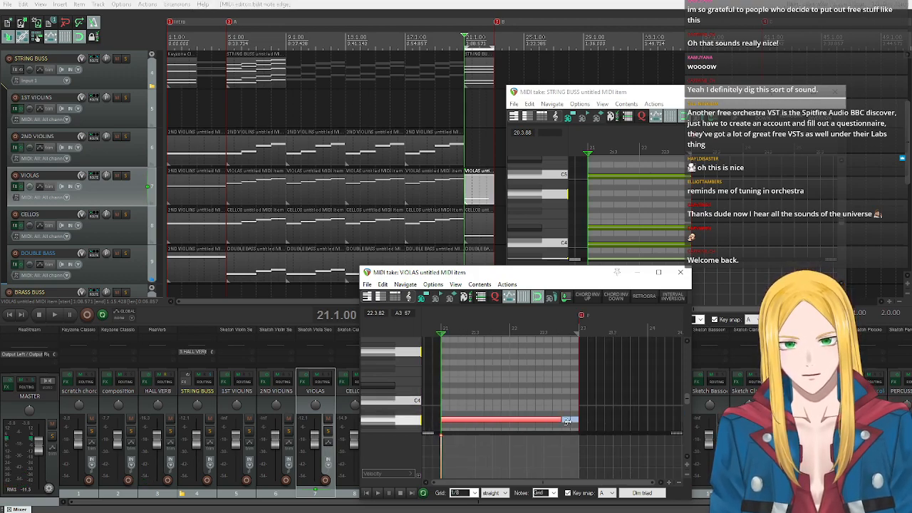
{"action": "left_click", "coordinate": [472, 423]}
{"action": "key", "text": "ctrl+z"}
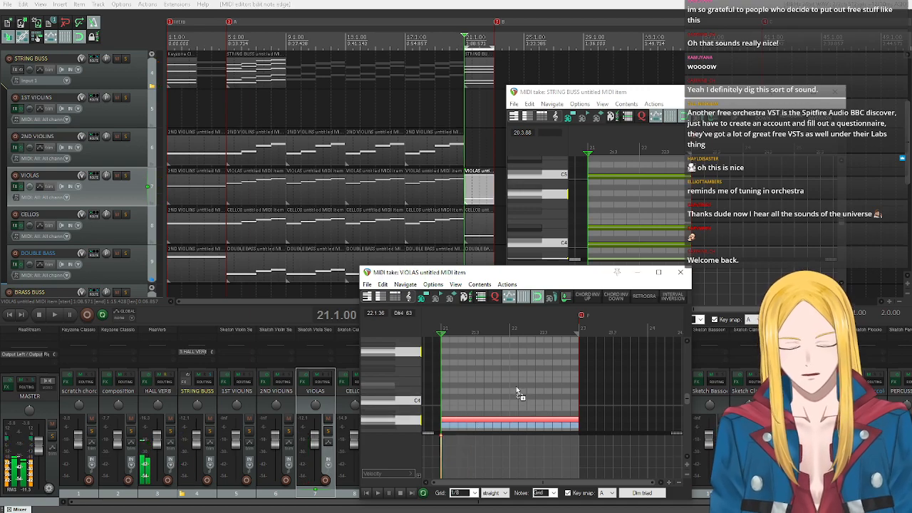
Play back the violas part, lower the A3 note's velocity to about 101, and close the violas MIDI editor.
{"action": "key", "text": "space"}
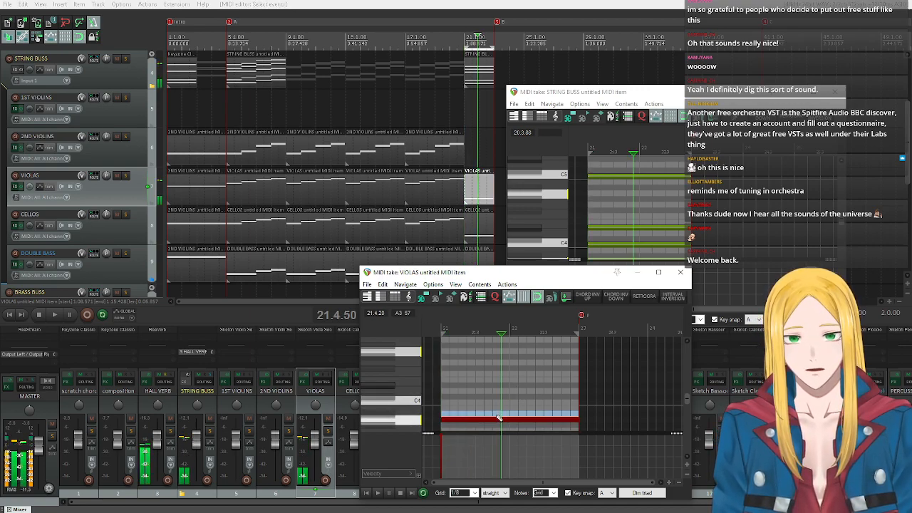
{"action": "left_click", "coordinate": [441, 434]}
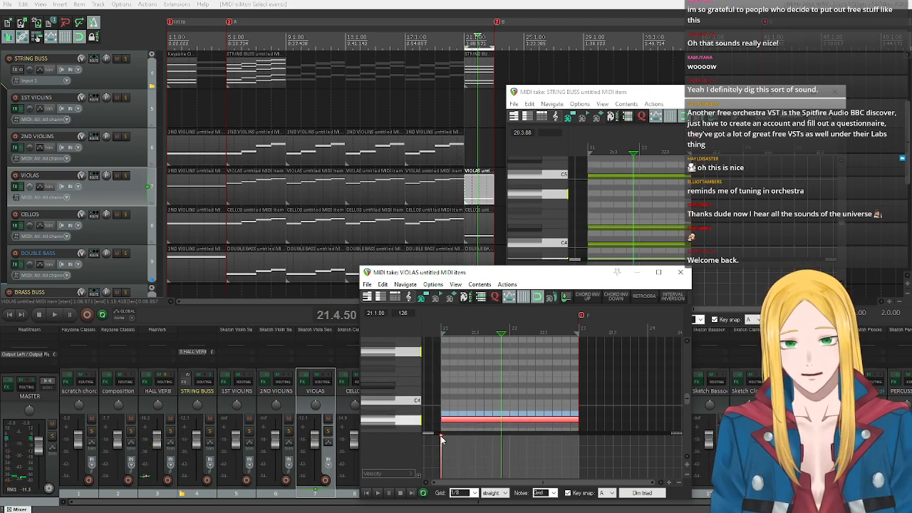
{"action": "mouse_move", "coordinate": [441, 435]}
{"action": "left_mouse_down"}
{"action": "mouse_move", "coordinate": [444, 455]}
{"action": "mouse_move", "coordinate": [442, 444]}
{"action": "left_mouse_up"}
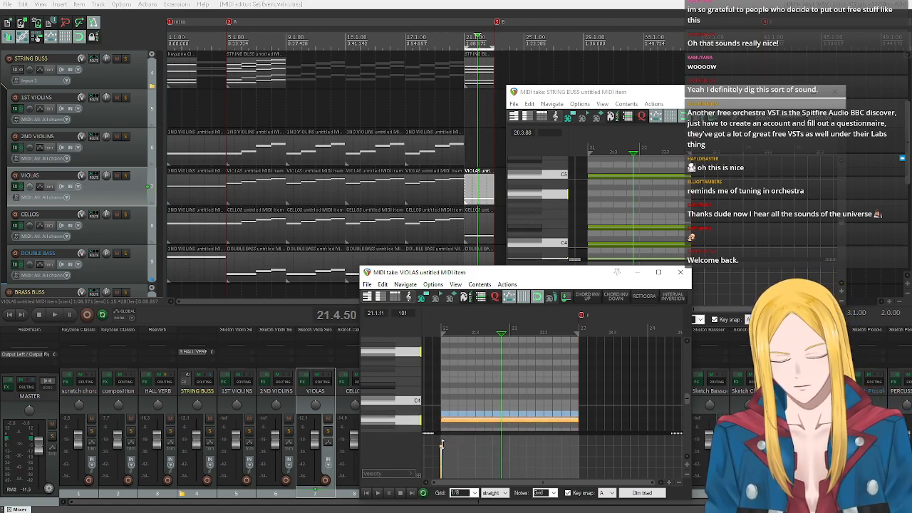
{"action": "left_click", "coordinate": [680, 271]}
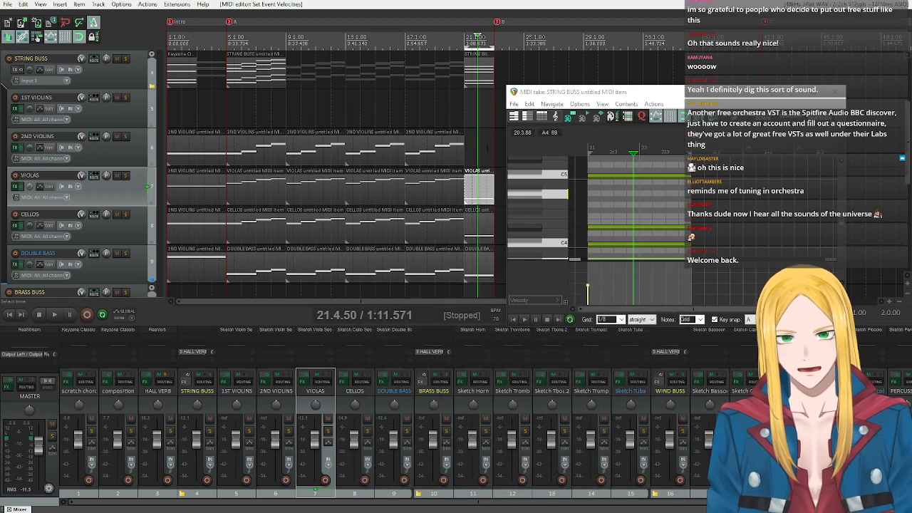
Insert a new MIDI item on the 2ND VIOLINS track from measure 21 to 23 and open it for editing.
{"action": "left_click", "coordinate": [126, 135]}
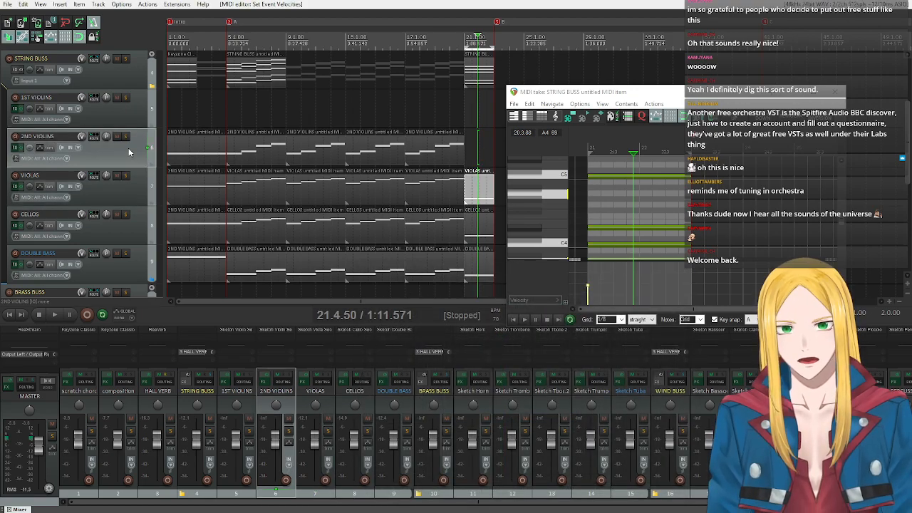
{"action": "left_click", "coordinate": [62, 5]}
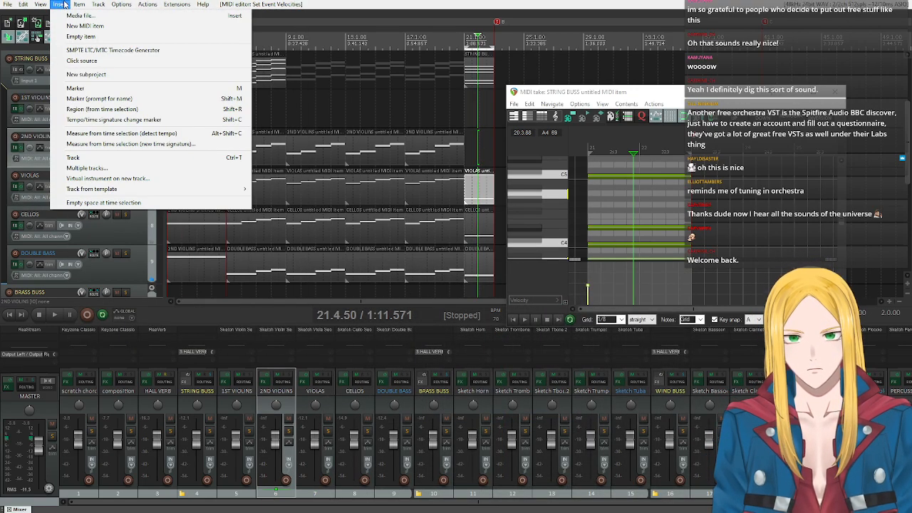
{"action": "left_click", "coordinate": [85, 26]}
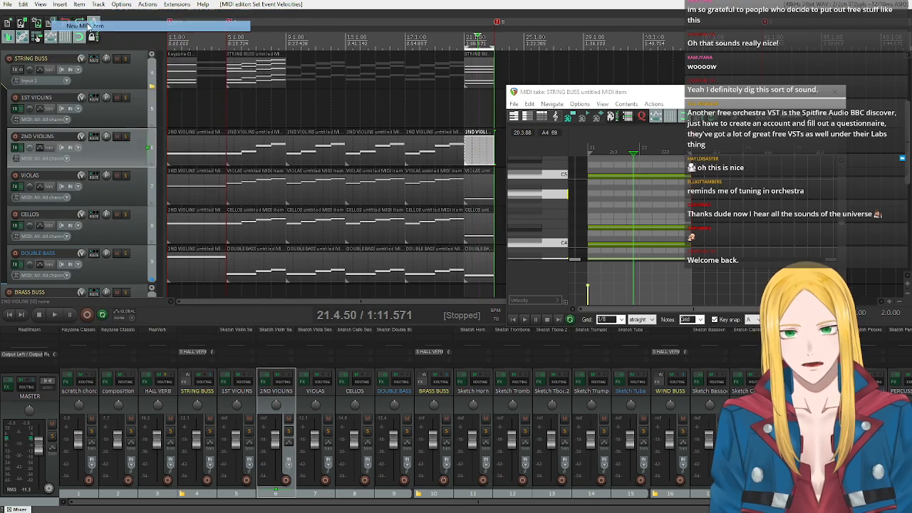
{"action": "left_click", "coordinate": [470, 157]}
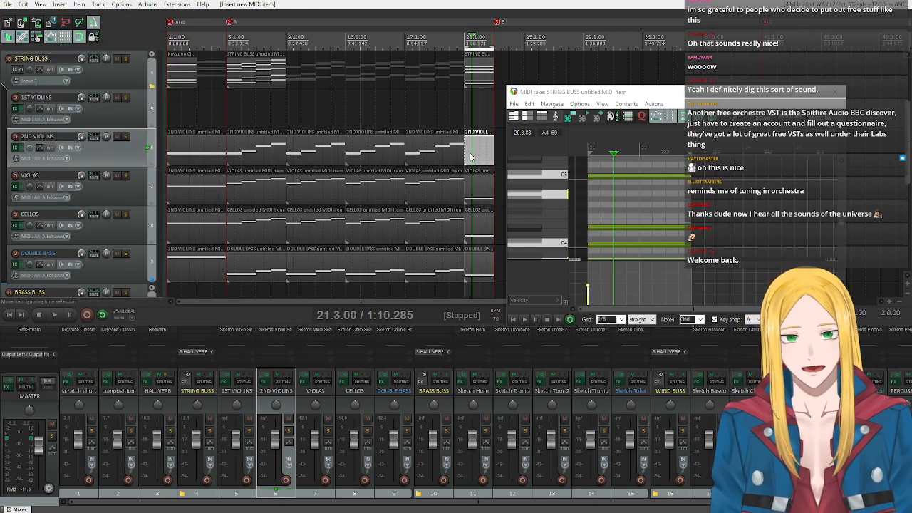
{"action": "double_click", "coordinate": [471, 157]}
{"action": "left_click", "coordinate": [366, 492]}
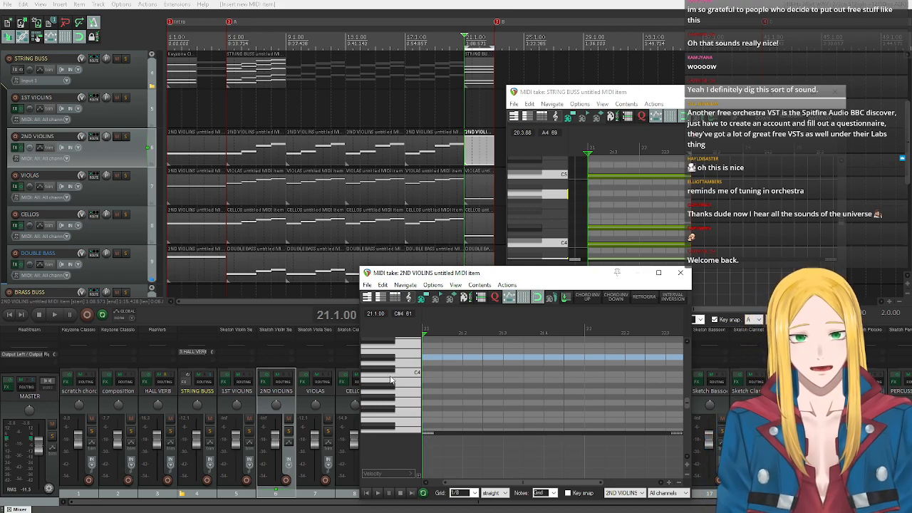
Turn on key snap in the 2nd violins item and audition A4 and A5 on the piano keys.
{"action": "scroll", "coordinate": [403, 379], "scroll_direction": "up", "scroll_amount": 2}
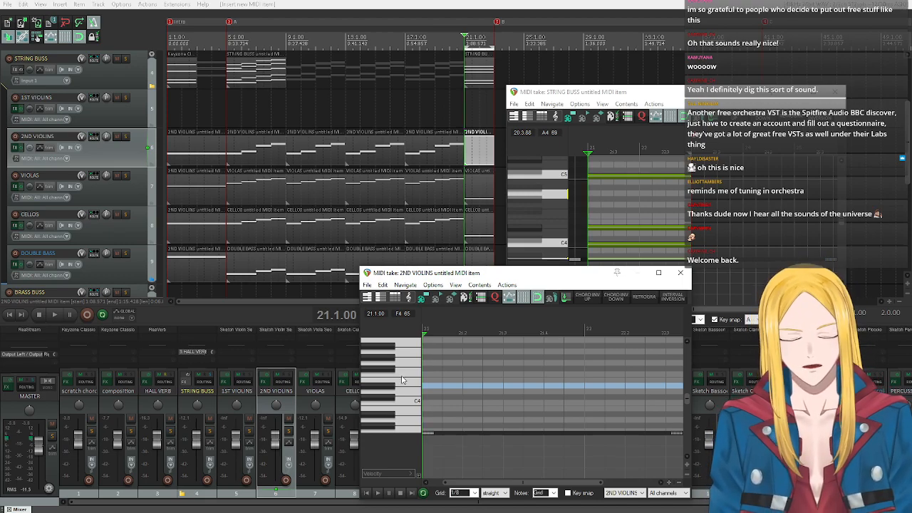
{"action": "left_click", "coordinate": [569, 493]}
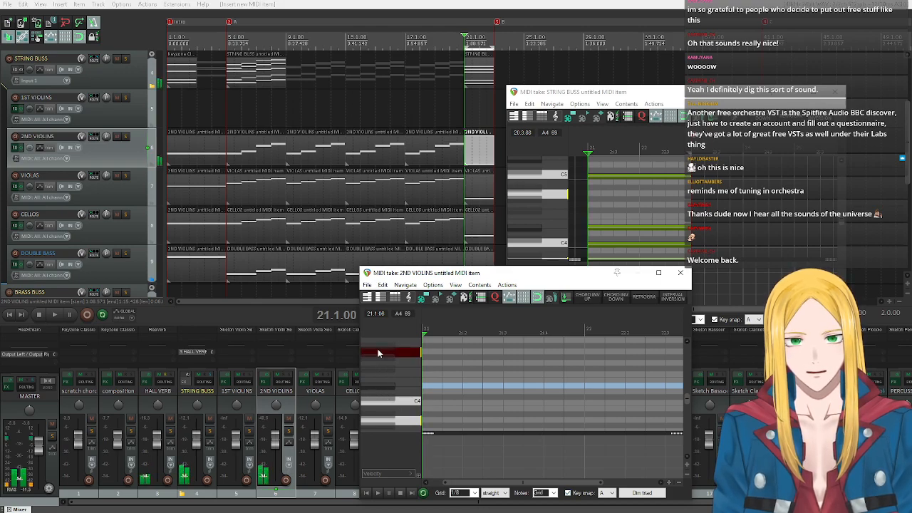
{"action": "scroll", "coordinate": [398, 355], "scroll_direction": "up", "scroll_amount": 2}
{"action": "scroll", "coordinate": [405, 364], "scroll_direction": "up", "scroll_amount": 2}
{"action": "scroll", "coordinate": [398, 366], "scroll_direction": "up", "scroll_amount": 2}
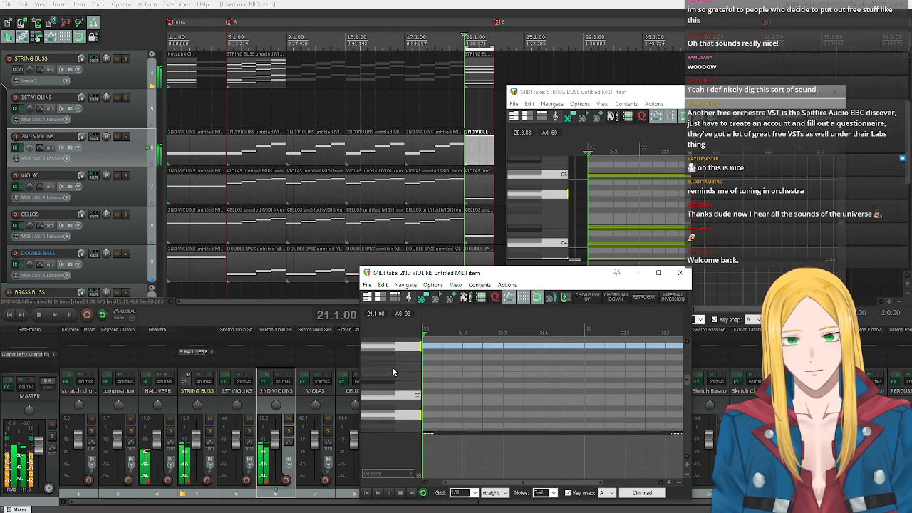
{"action": "left_click", "coordinate": [397, 414]}
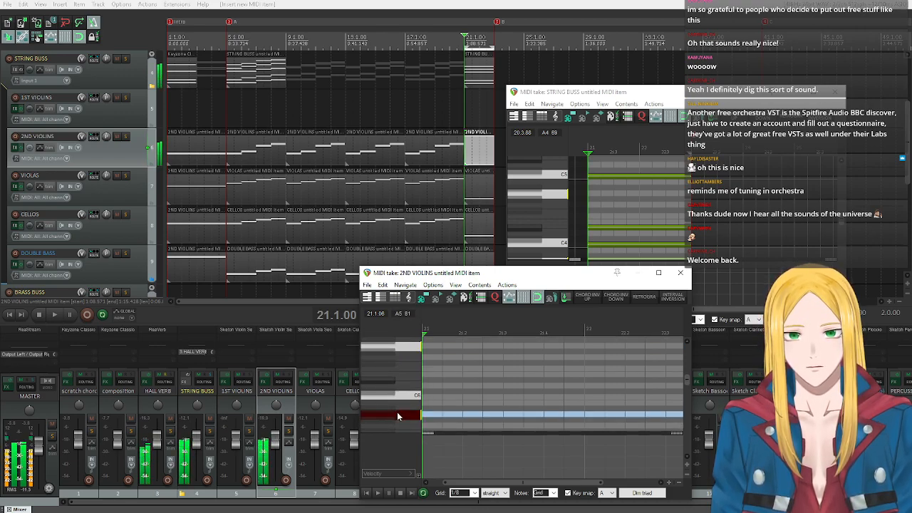
Draw a sustained A5 note across measures 21 and 22 in the 2nd violins item, adjust its velocity and play it back.
{"action": "mouse_move", "coordinate": [425, 414]}
{"action": "left_mouse_down"}
{"action": "mouse_move", "coordinate": [686, 413]}
{"action": "mouse_move", "coordinate": [607, 415]}
{"action": "left_mouse_up"}
{"action": "left_click_drag", "start_coordinate": [526, 414], "coordinate": [529, 421]}
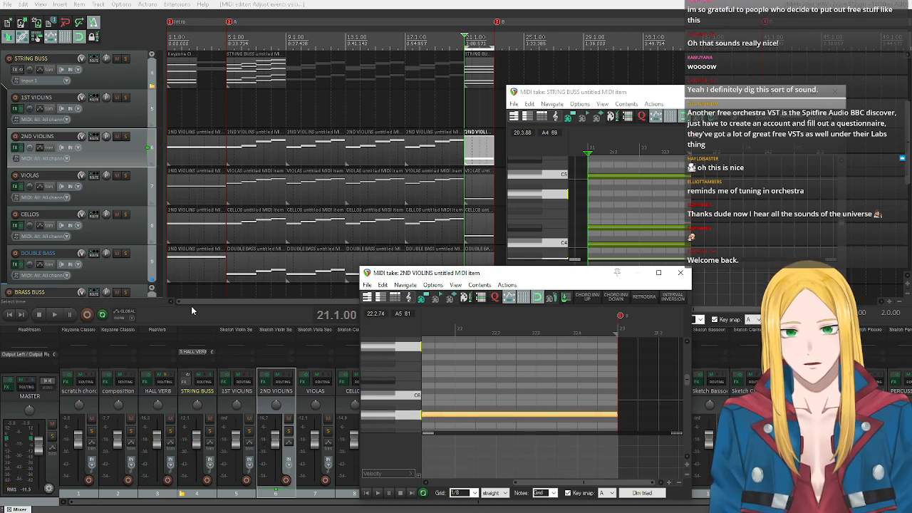
{"action": "left_click", "coordinate": [55, 318]}
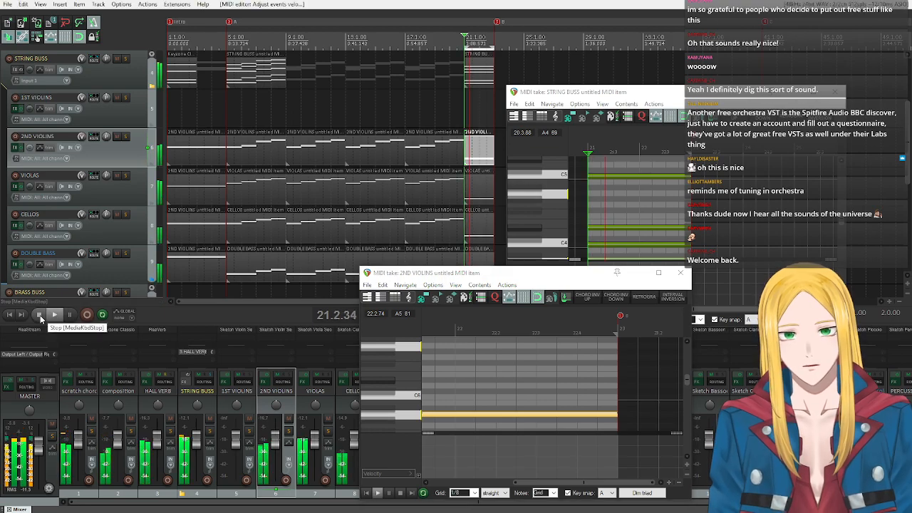
{"action": "left_click", "coordinate": [40, 315]}
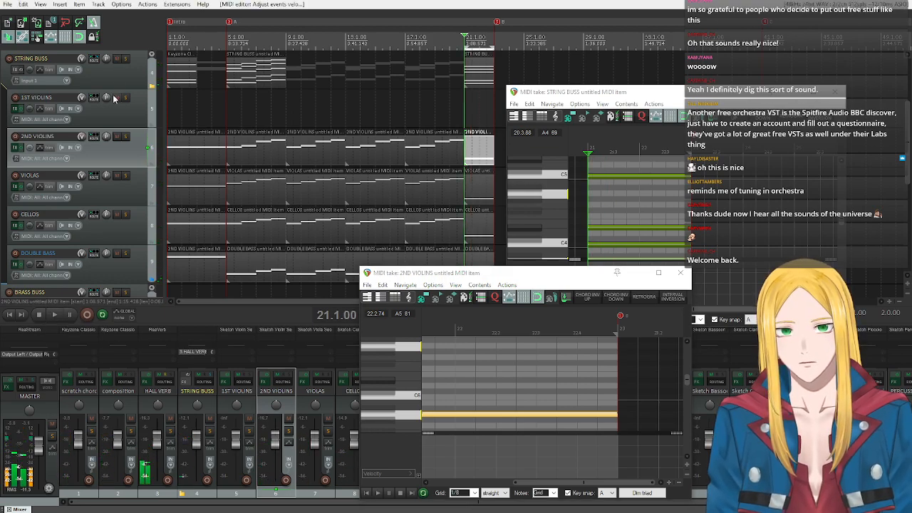
Mute the scratch chords and composition tracks and listen to the string tracks from measure 21.
{"action": "scroll", "coordinate": [114, 95], "scroll_direction": "up", "scroll_amount": 3}
{"action": "left_click", "coordinate": [116, 59]}
{"action": "scroll", "coordinate": [113, 171], "scroll_direction": "down", "scroll_amount": 5}
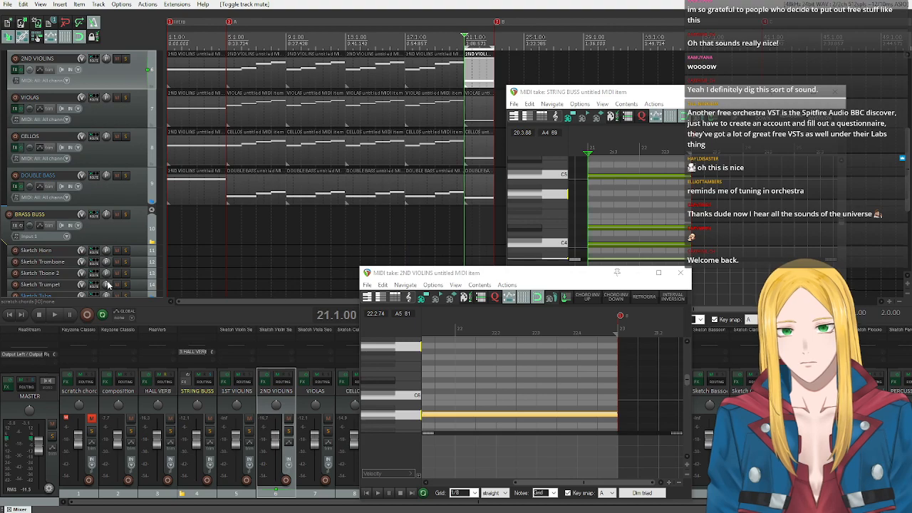
{"action": "left_click", "coordinate": [56, 315]}
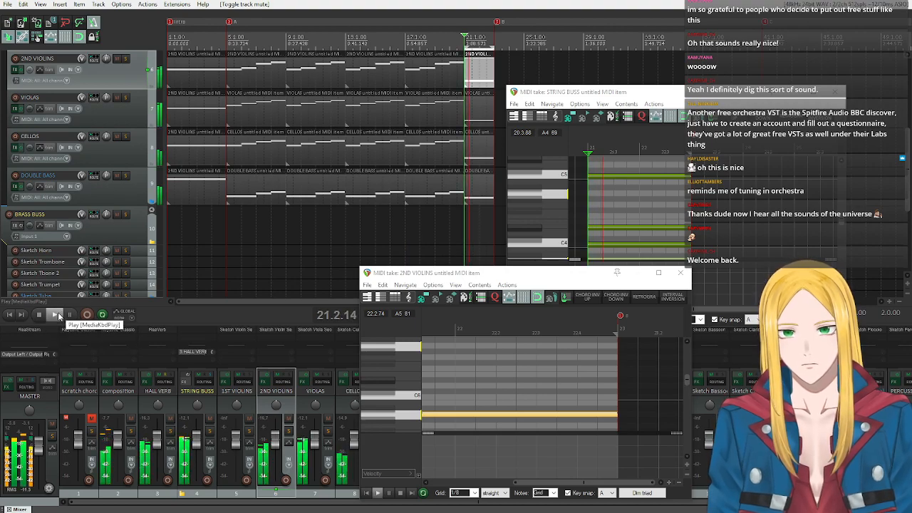
{"action": "scroll", "coordinate": [122, 100], "scroll_direction": "up", "scroll_amount": 5}
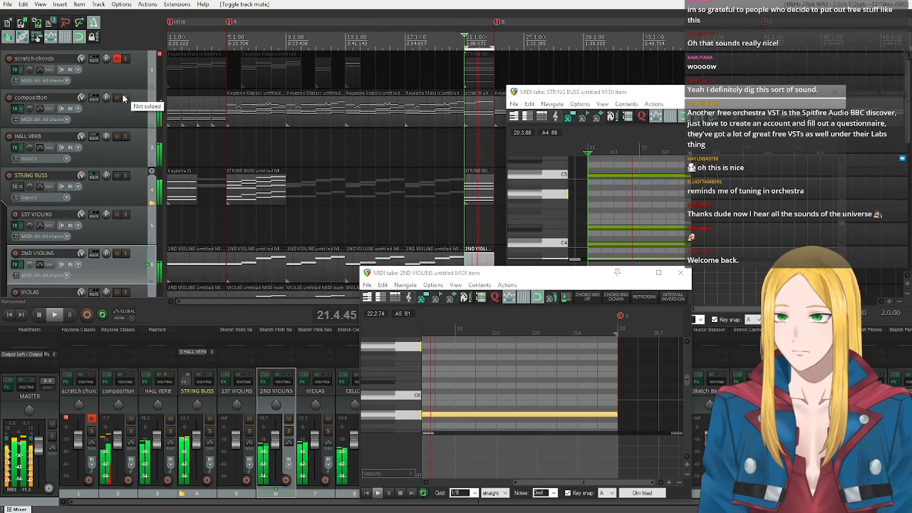
{"action": "left_click", "coordinate": [117, 98]}
{"action": "scroll", "coordinate": [141, 158], "scroll_direction": "down", "scroll_amount": 6}
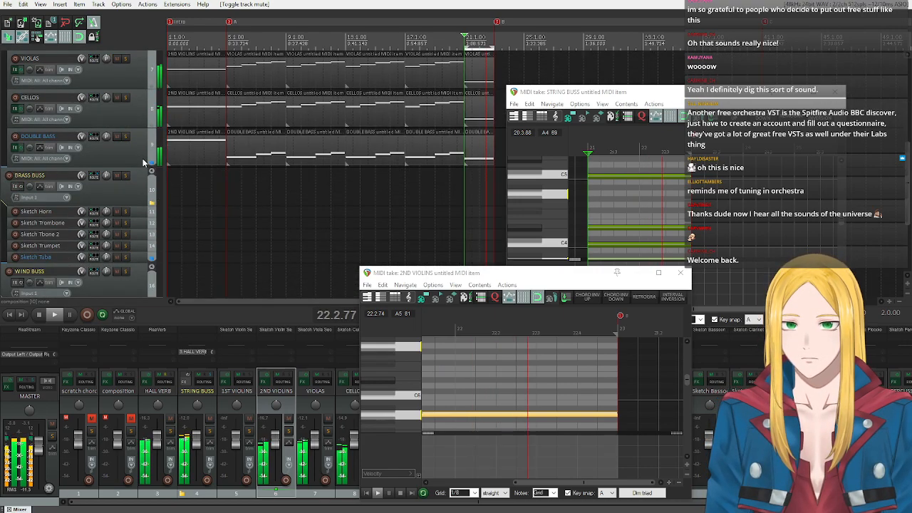
{"action": "left_click", "coordinate": [55, 315]}
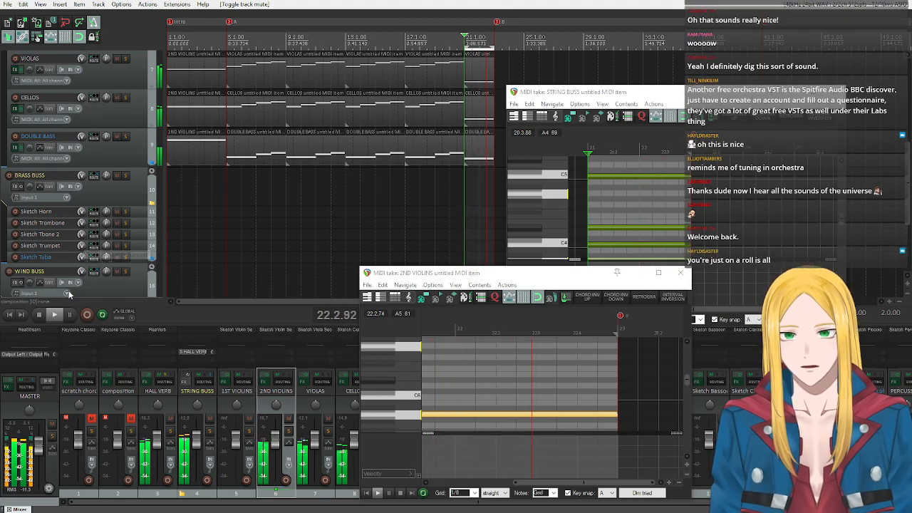
{"action": "key", "text": "space"}
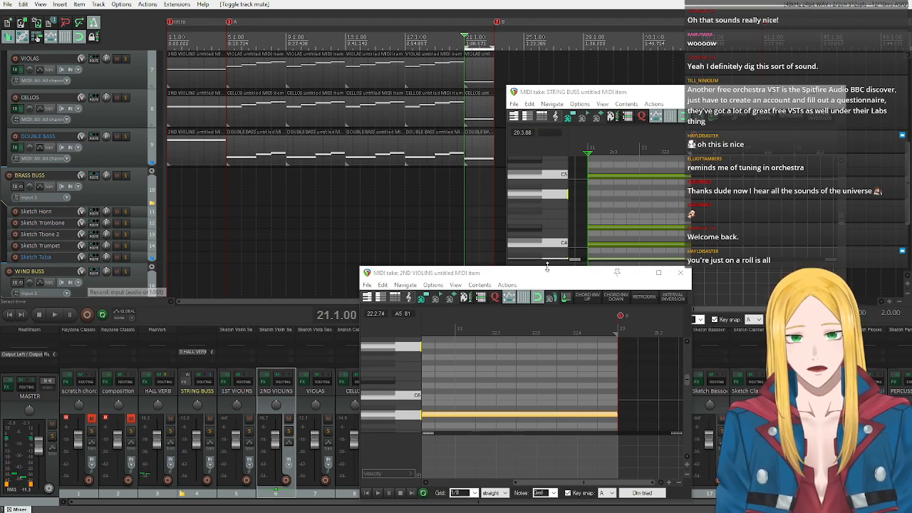
Close the 2ND VIOLINS and STRING BUSS MIDI editors and remove the time selection over measures 21 and 22.
{"action": "left_click", "coordinate": [680, 272]}
{"action": "left_click", "coordinate": [826, 91]}
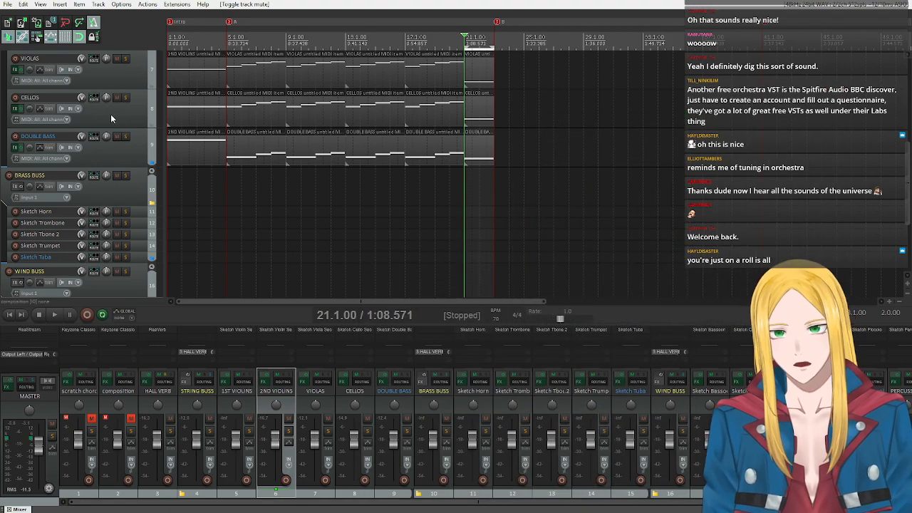
{"action": "scroll", "coordinate": [88, 160], "scroll_direction": "up", "scroll_amount": 6}
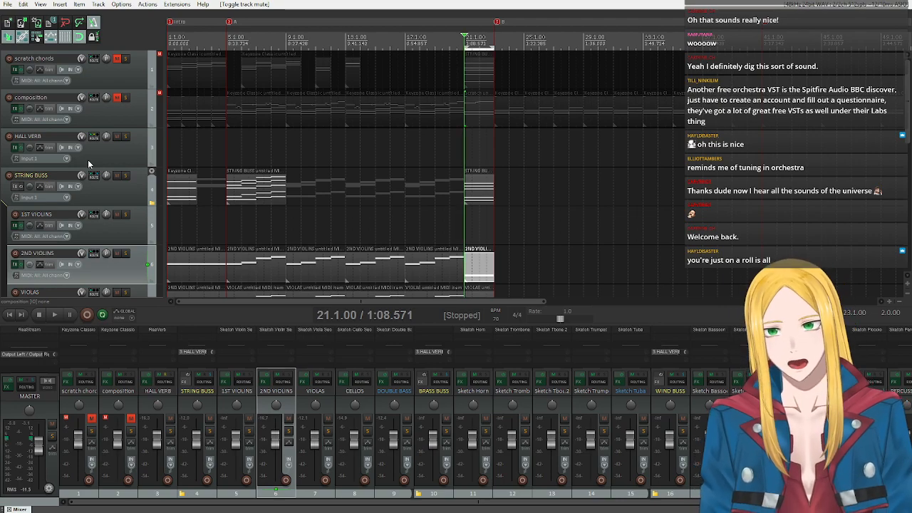
{"action": "scroll", "coordinate": [95, 214], "scroll_direction": "down", "scroll_amount": 6}
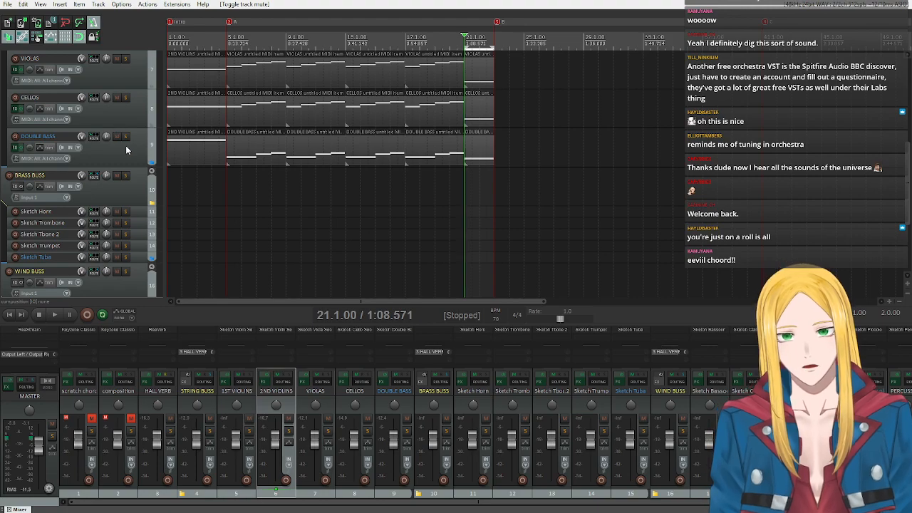
{"action": "scroll", "coordinate": [133, 149], "scroll_direction": "up", "scroll_amount": 3}
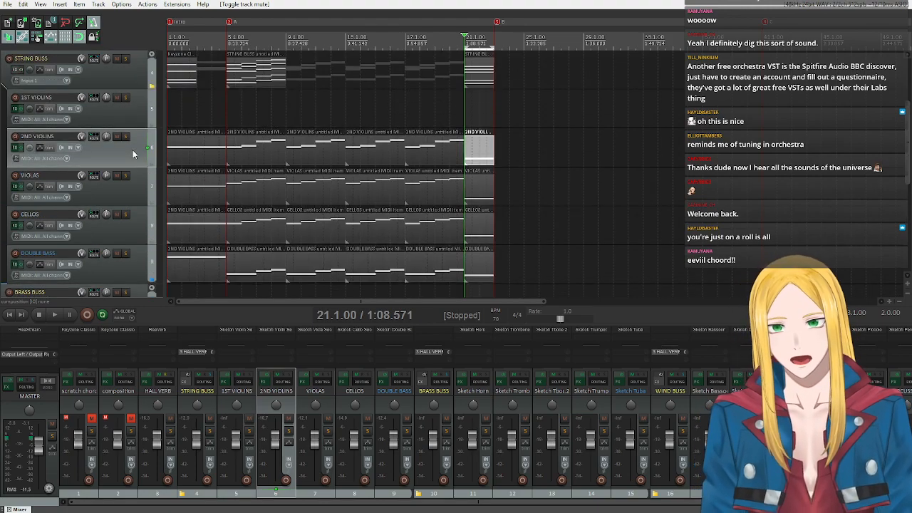
{"action": "scroll", "coordinate": [95, 257], "scroll_direction": "down", "scroll_amount": 2}
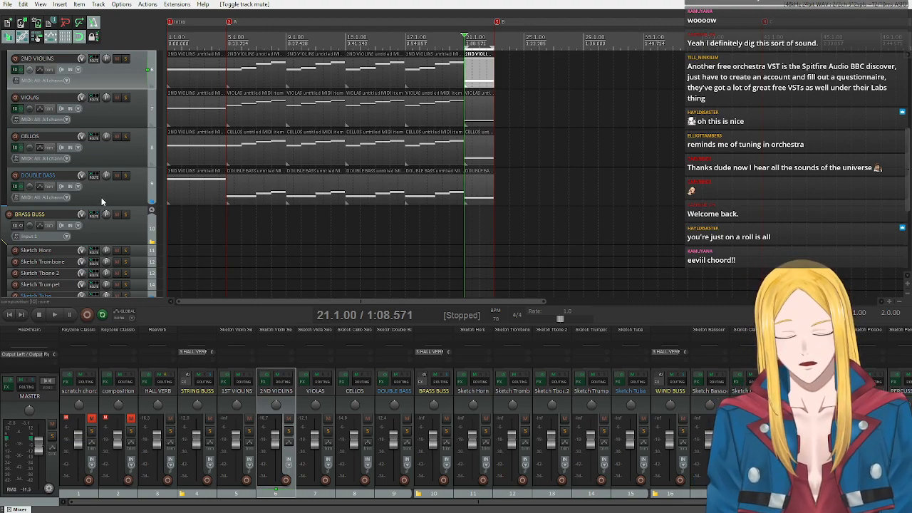
{"action": "scroll", "coordinate": [101, 197], "scroll_direction": "up", "scroll_amount": 5}
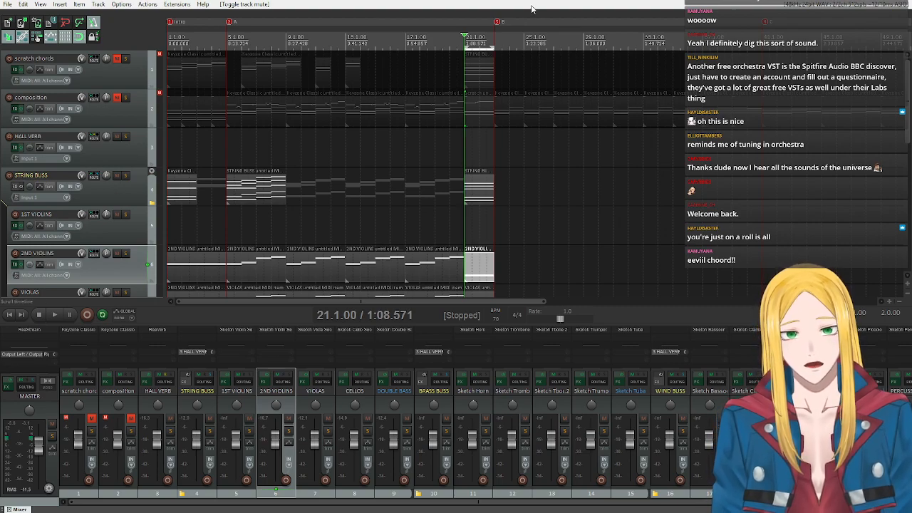
{"action": "scroll", "coordinate": [126, 153], "scroll_direction": "down", "scroll_amount": 3}
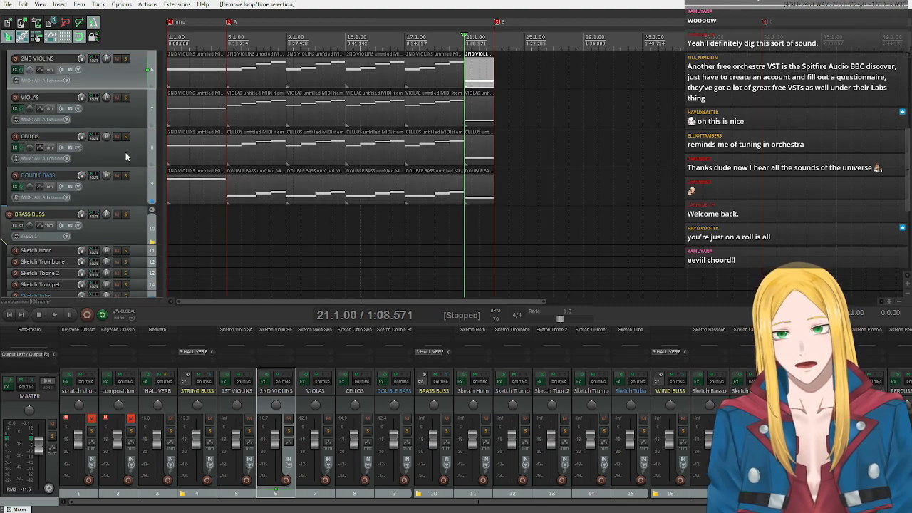
{"action": "scroll", "coordinate": [127, 153], "scroll_direction": "down", "scroll_amount": 3}
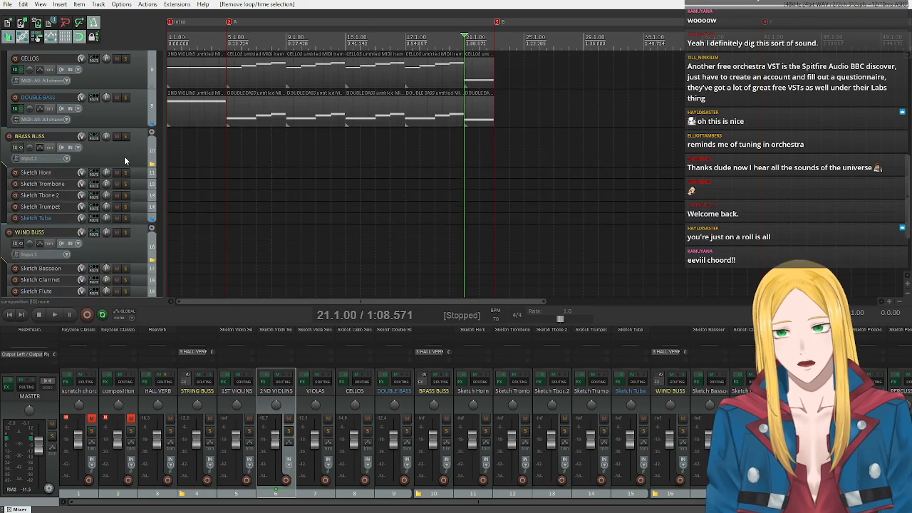
Expand the BRASS BUSS folder to show its tracks at full height and look over the brass and string tracks.
{"action": "left_click", "coordinate": [151, 132]}
{"action": "left_click", "coordinate": [151, 132]}
{"action": "scroll", "coordinate": [126, 180], "scroll_direction": "down", "scroll_amount": 3}
{"action": "scroll", "coordinate": [127, 181], "scroll_direction": "up", "scroll_amount": 7}
{"action": "scroll", "coordinate": [128, 182], "scroll_direction": "up", "scroll_amount": 2}
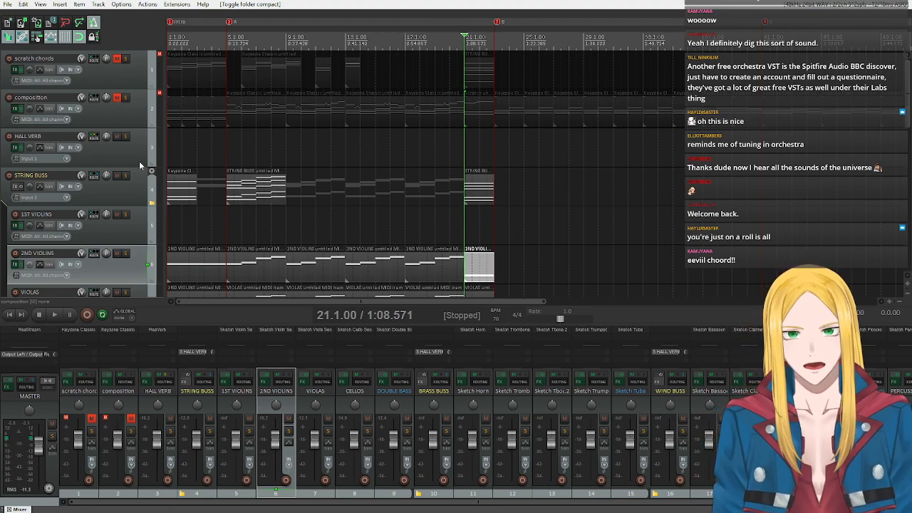
{"action": "scroll", "coordinate": [138, 164], "scroll_direction": "down", "scroll_amount": 4}
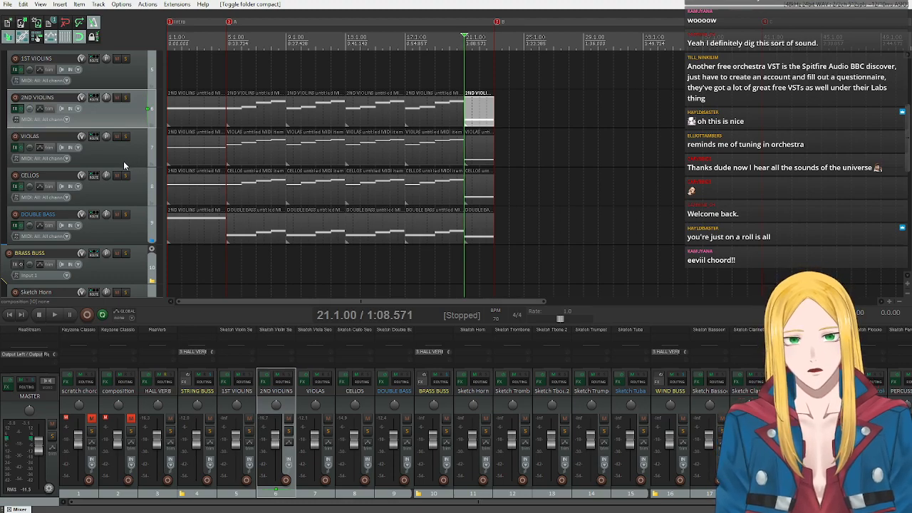
{"action": "scroll", "coordinate": [123, 161], "scroll_direction": "up", "scroll_amount": 2}
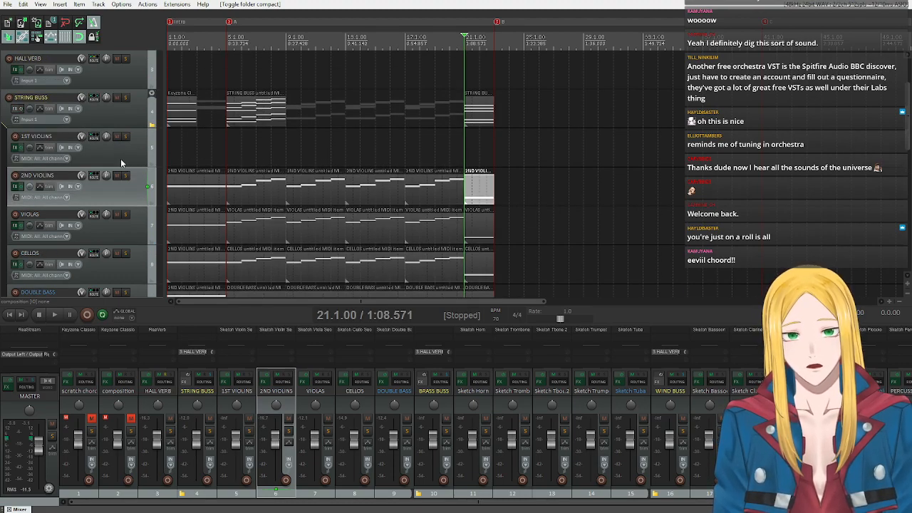
{"action": "scroll", "coordinate": [121, 158], "scroll_direction": "down", "scroll_amount": 6}
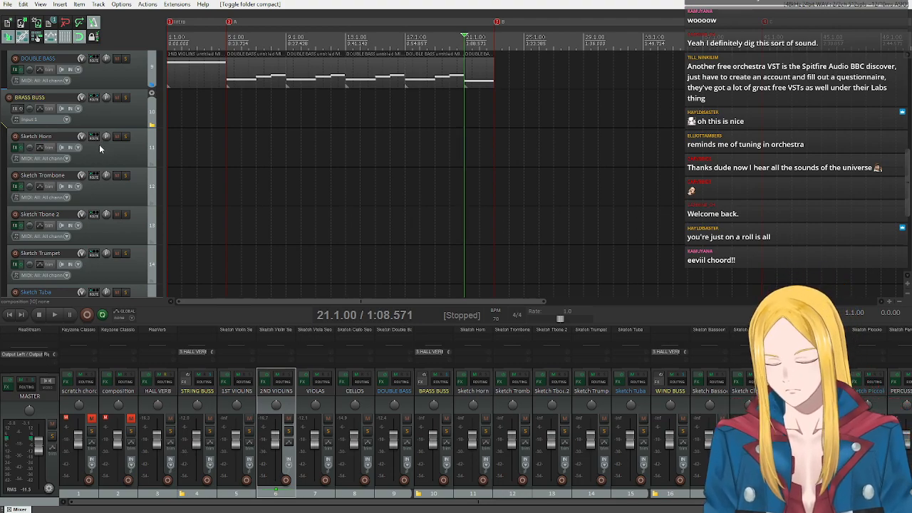
{"action": "scroll", "coordinate": [105, 183], "scroll_direction": "up", "scroll_amount": 5}
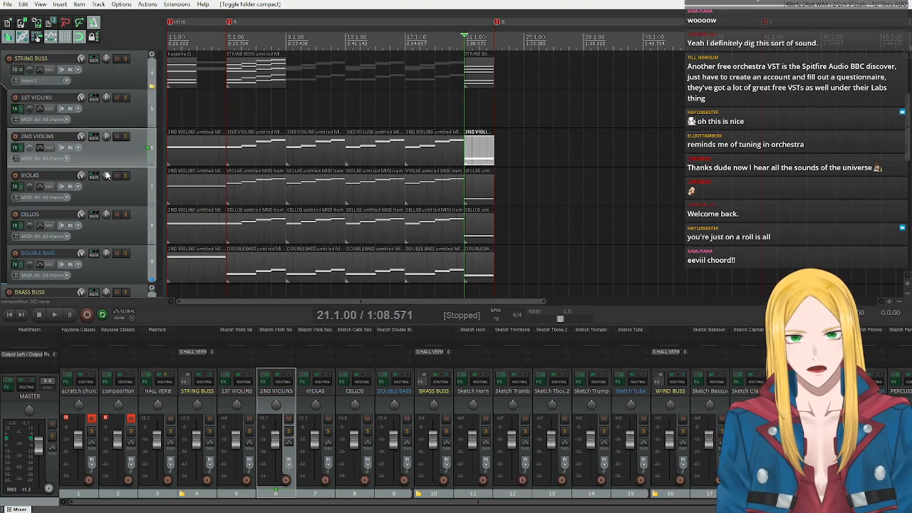
Copy the two composition items spanning measures 5 to 12 onto the 1ST VIOLINS track at the same position.
{"action": "scroll", "coordinate": [100, 175], "scroll_direction": "up", "scroll_amount": 1}
{"action": "scroll", "coordinate": [99, 174], "scroll_direction": "up", "scroll_amount": 2}
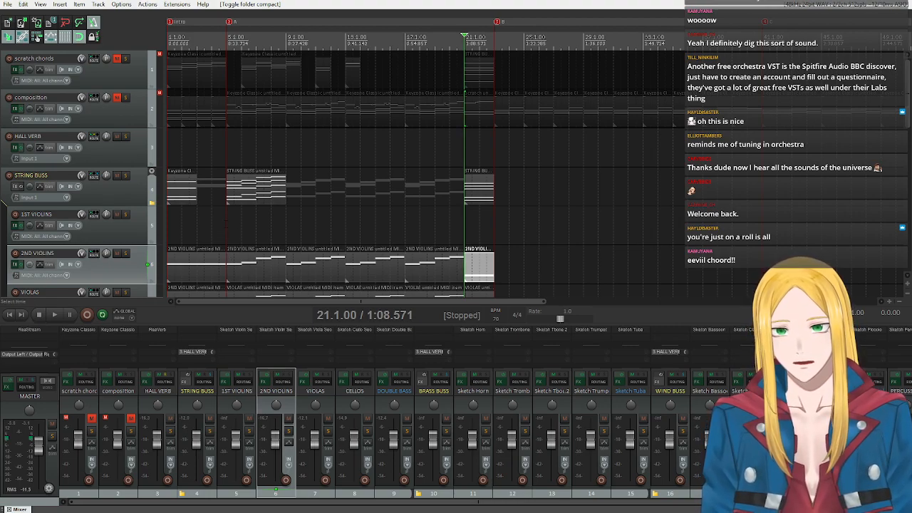
{"action": "left_click", "coordinate": [286, 223]}
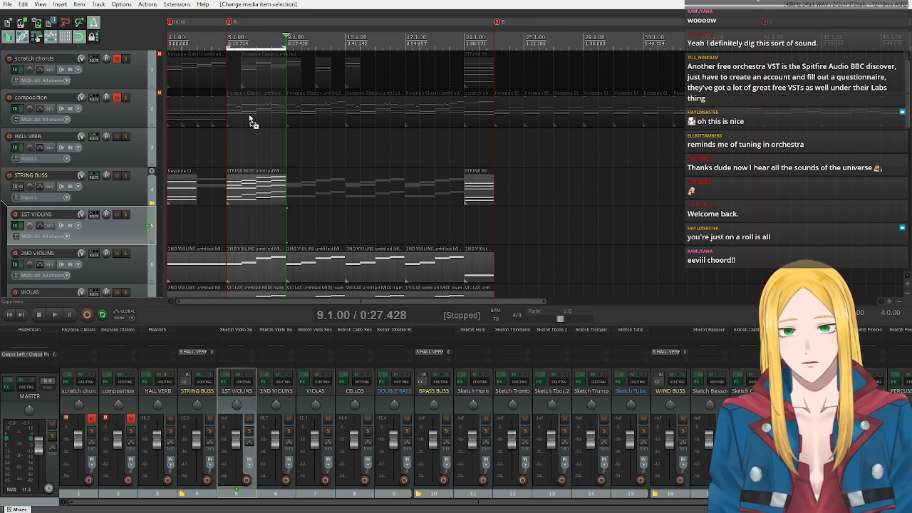
{"action": "left_click_drag", "start_coordinate": [288, 142], "coordinate": [263, 112]}
{"action": "left_click_drag", "start_coordinate": [286, 47], "coordinate": [348, 48]}
{"action": "left_click_drag", "start_coordinate": [257, 107], "coordinate": [267, 221]}
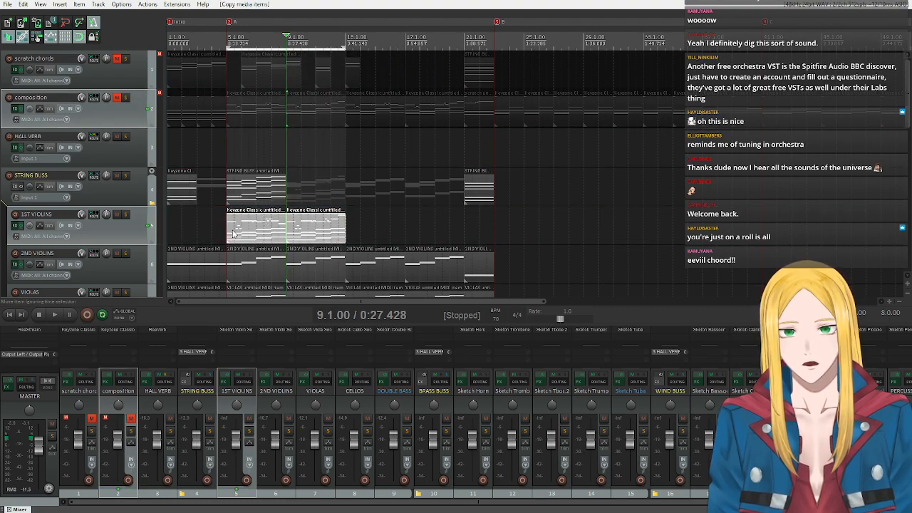
Delete the sustained chord notes from the 1st violins item at measure 5, keeping only the melody, and play it back.
{"action": "double_click", "coordinate": [232, 235]}
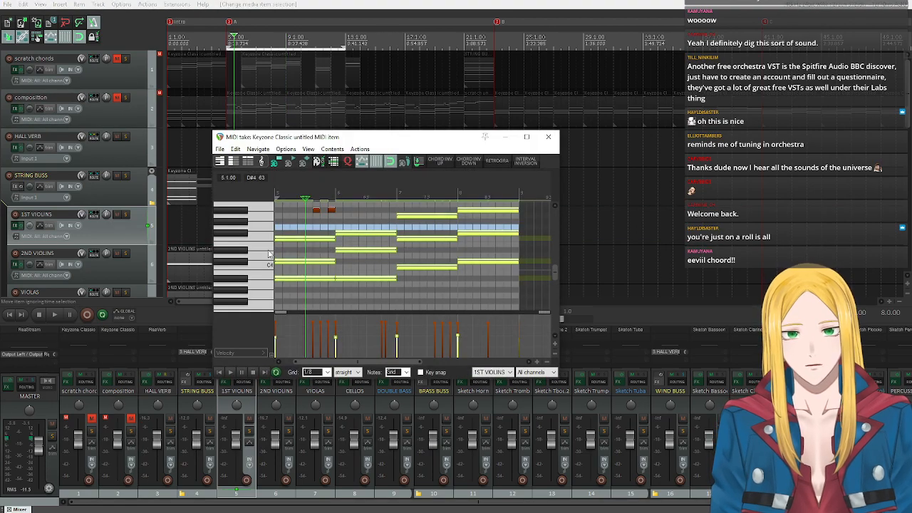
{"action": "scroll", "coordinate": [270, 254], "scroll_direction": "up", "scroll_amount": 3}
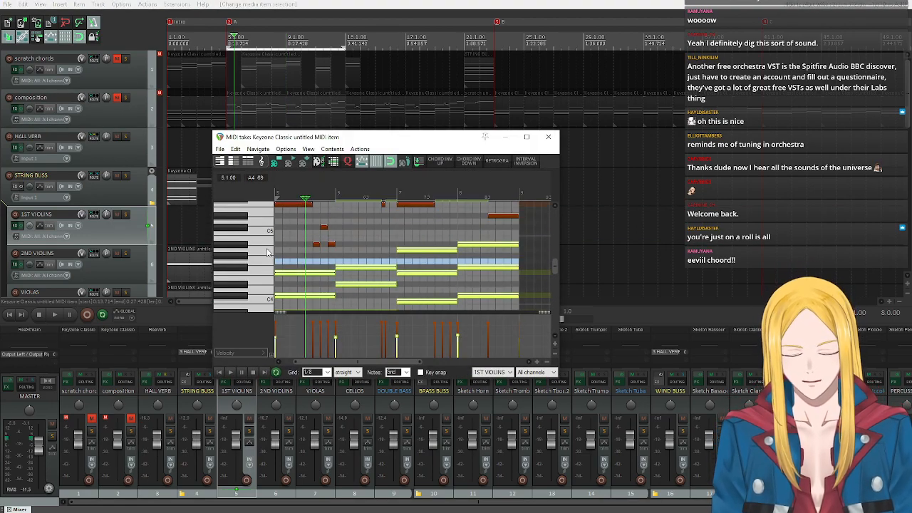
{"action": "key", "text": "Delete"}
{"action": "scroll", "coordinate": [244, 247], "scroll_direction": "up", "scroll_amount": 3}
{"action": "scroll", "coordinate": [244, 247], "scroll_direction": "up", "scroll_amount": 1}
{"action": "left_click", "coordinate": [221, 372]}
{"action": "left_click", "coordinate": [230, 372]}
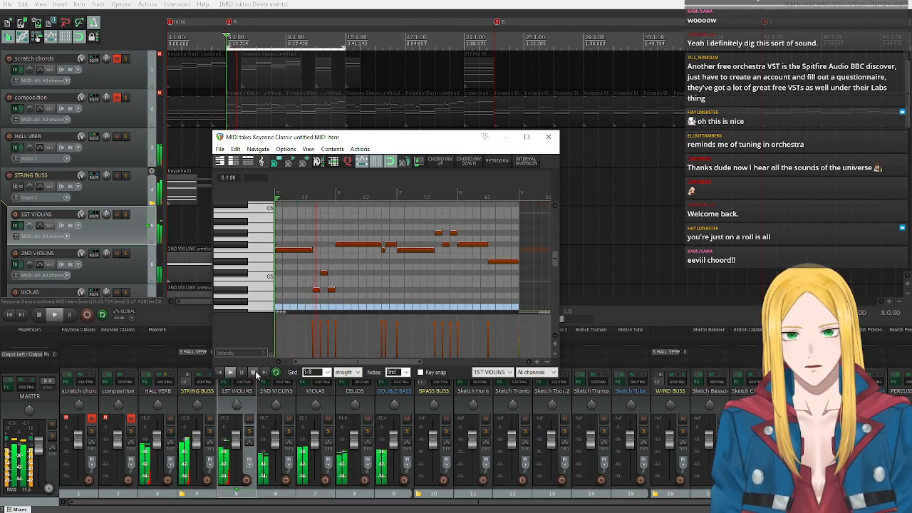
{"action": "left_click", "coordinate": [255, 374]}
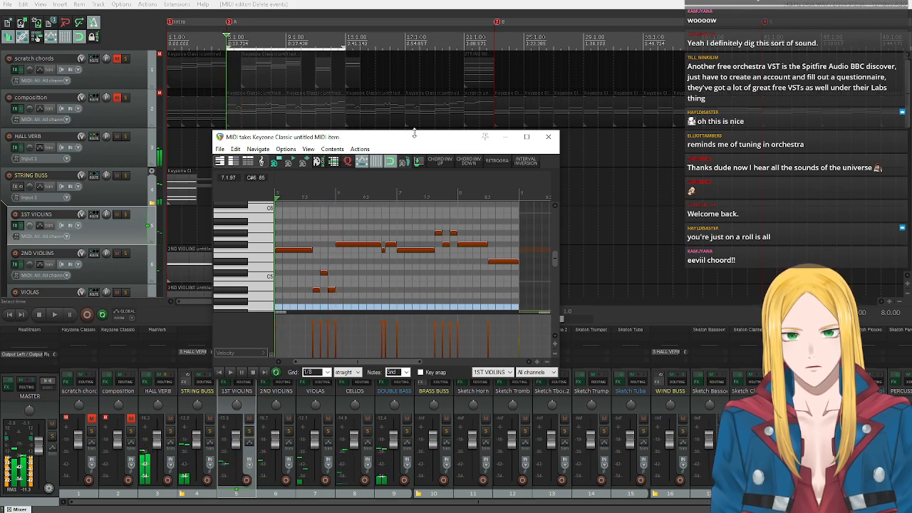
Transpose all melody notes in the measure 5 item up 12 semitones.
{"action": "key", "text": "ctrl+a"}
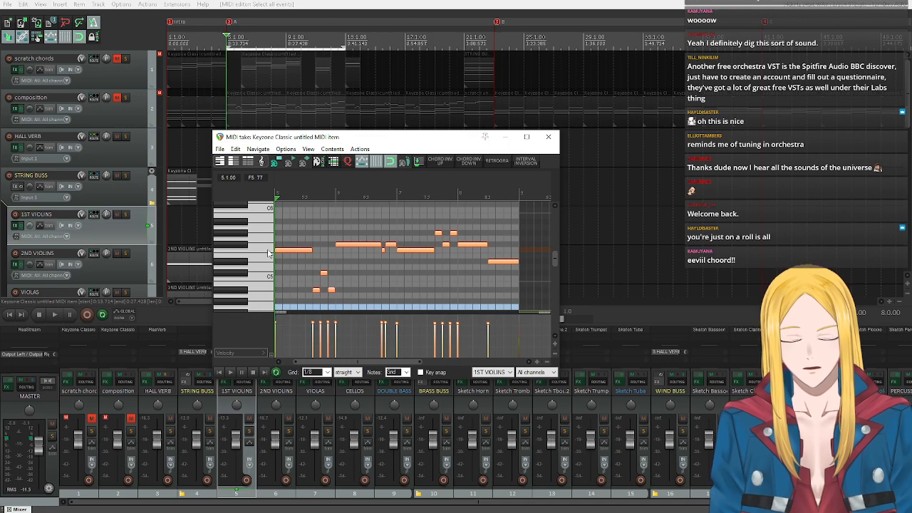
{"action": "key", "text": "ctrl+t"}
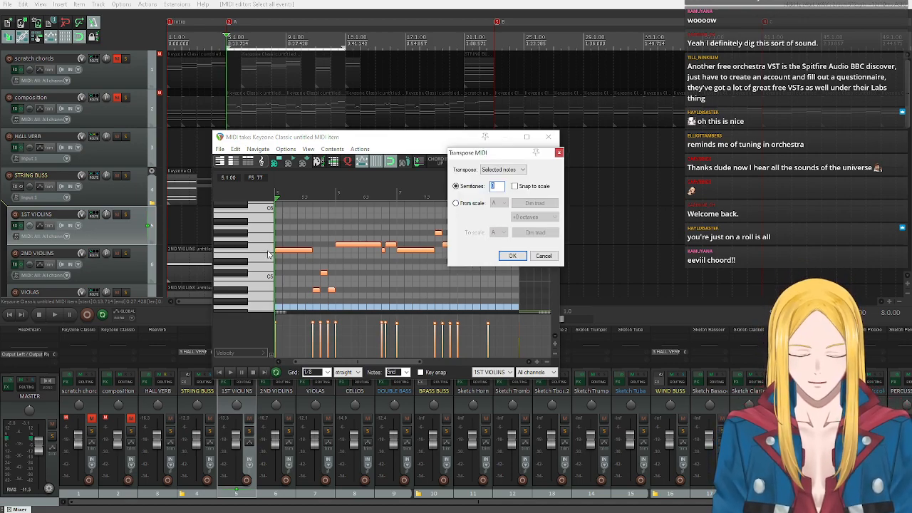
{"action": "type", "text": "-12"}
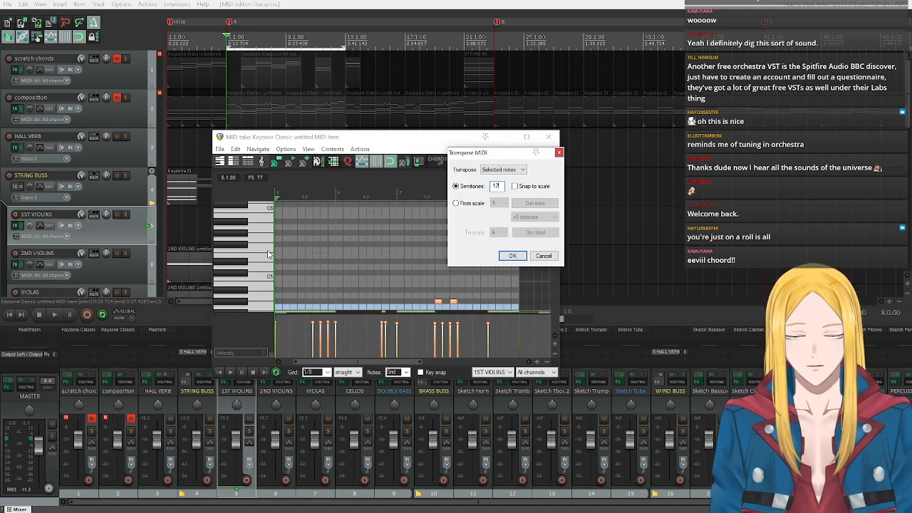
{"action": "key", "text": "BackSpace"}
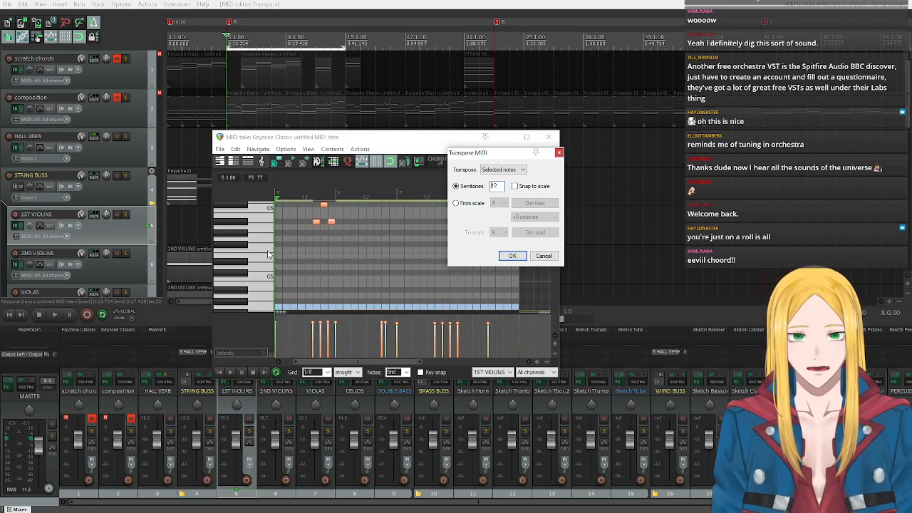
{"action": "left_click", "coordinate": [513, 255]}
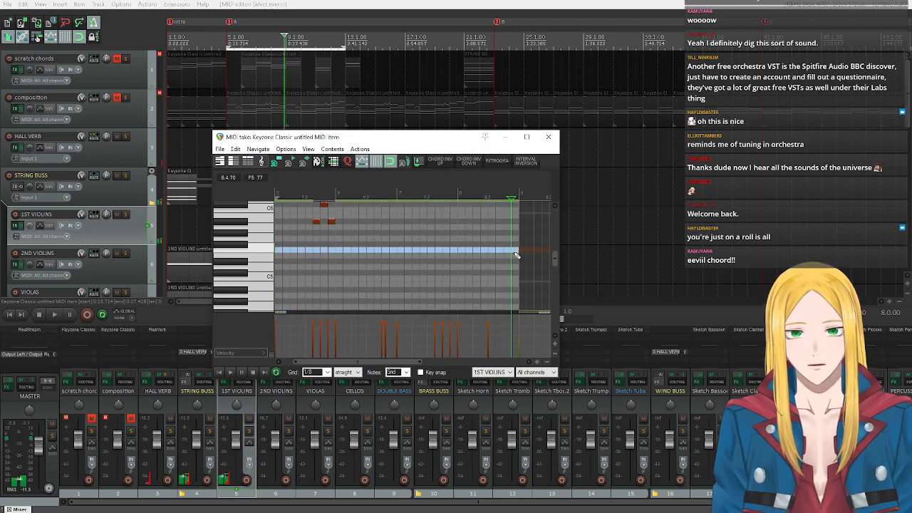
Play back the transposed melody, slightly lower the velocity of all its notes, and close the MIDI editor.
{"action": "left_click", "coordinate": [230, 371]}
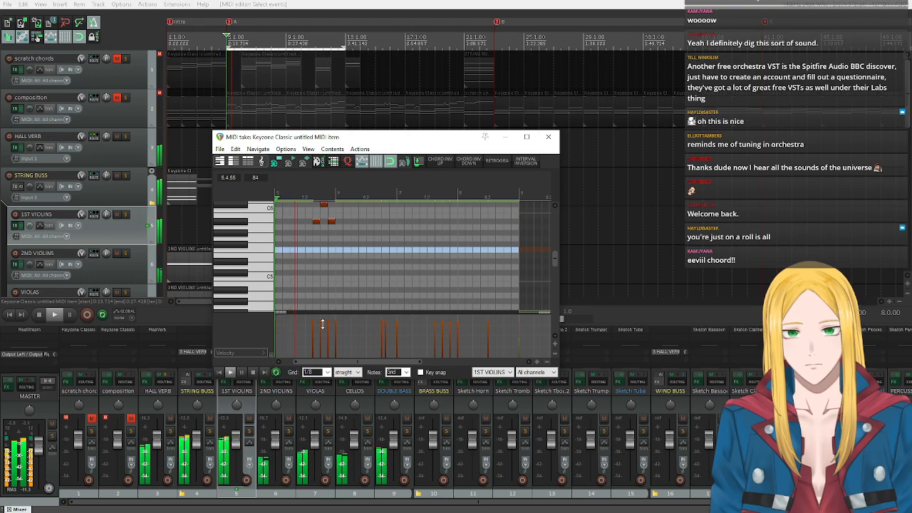
{"action": "scroll", "coordinate": [262, 256], "scroll_direction": "up", "scroll_amount": 3}
{"action": "scroll", "coordinate": [259, 252], "scroll_direction": "down", "scroll_amount": 1}
{"action": "scroll", "coordinate": [281, 242], "scroll_direction": "up", "scroll_amount": 6}
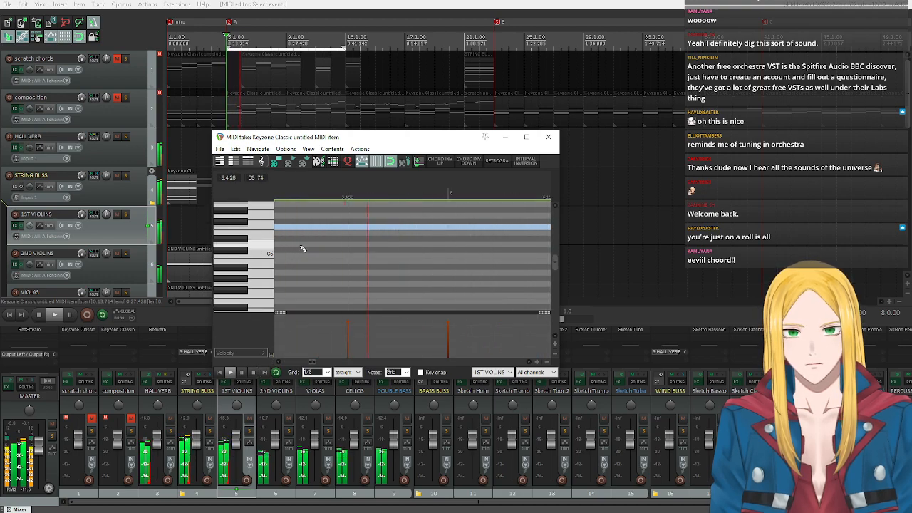
{"action": "scroll", "coordinate": [302, 248], "scroll_direction": "down", "scroll_amount": 6}
{"action": "scroll", "coordinate": [264, 239], "scroll_direction": "up", "scroll_amount": 4}
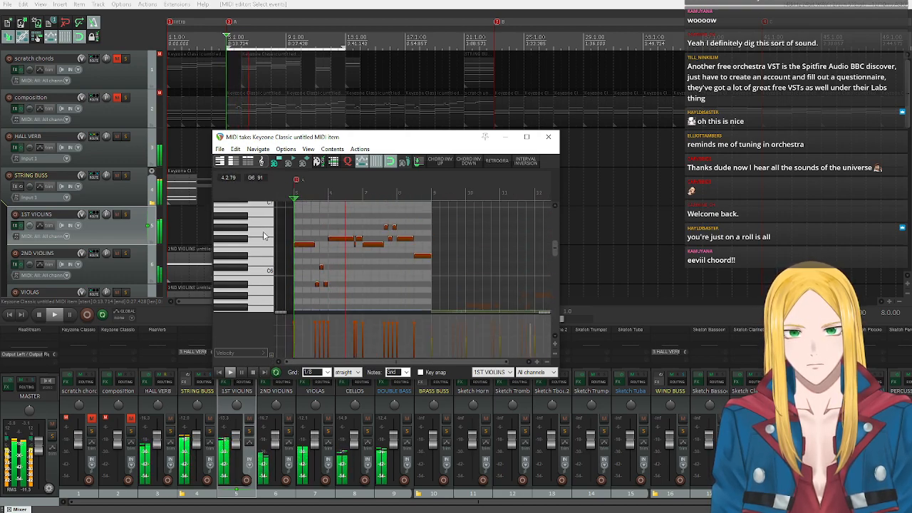
{"action": "key", "text": "ctrl+a"}
{"action": "left_click_drag", "start_coordinate": [320, 319], "coordinate": [319, 322]}
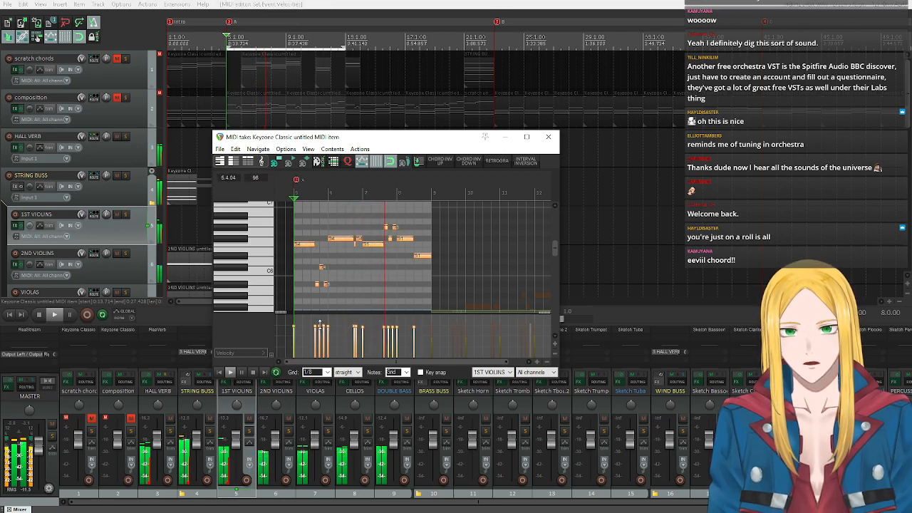
{"action": "left_click", "coordinate": [252, 374]}
{"action": "left_click", "coordinate": [548, 136]}
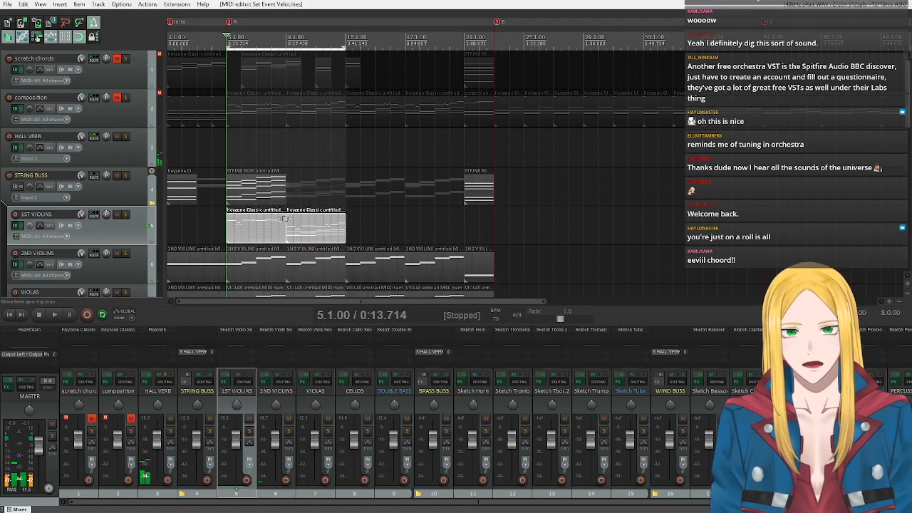
Open the 1st violins item at measure 9 and delete its sustained chord notes, keeping only the melody.
{"action": "left_click", "coordinate": [297, 231]}
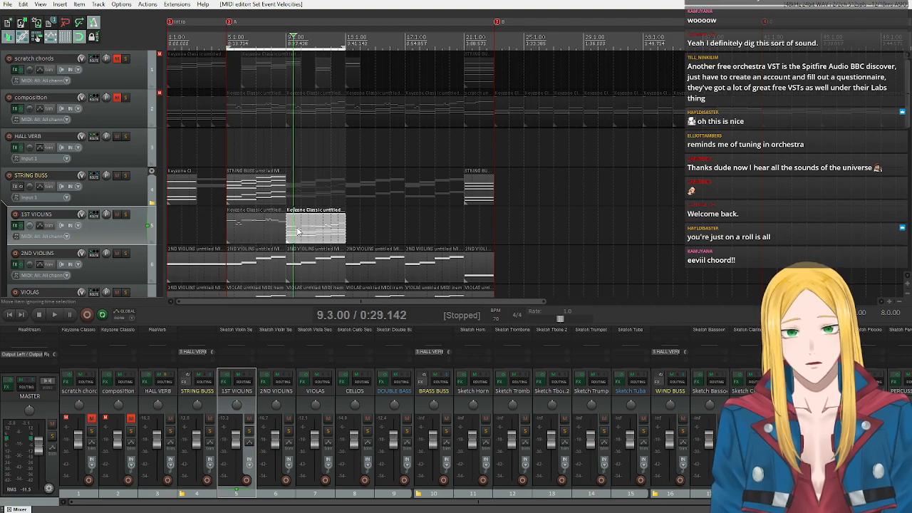
{"action": "double_click", "coordinate": [298, 231]}
{"action": "scroll", "coordinate": [257, 275], "scroll_direction": "down", "scroll_amount": 3}
{"action": "left_click_drag", "start_coordinate": [407, 361], "coordinate": [435, 366]}
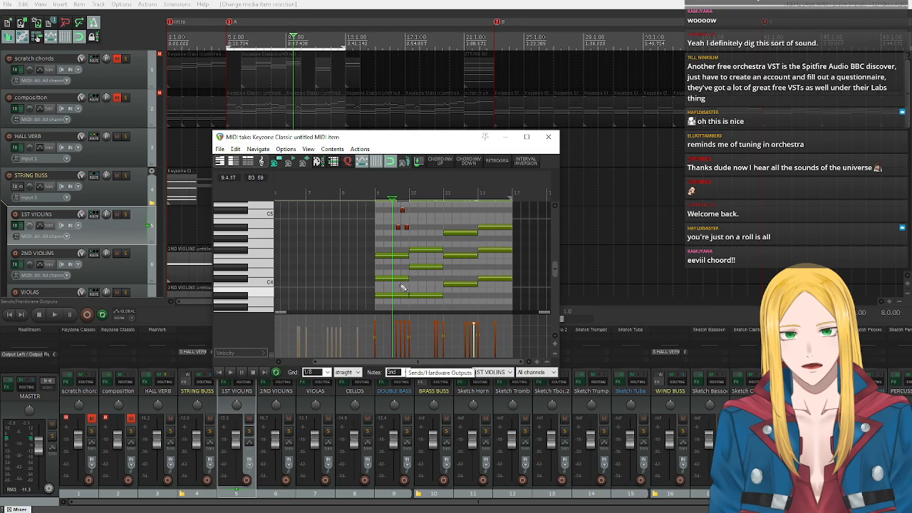
{"action": "left_click_drag", "start_coordinate": [383, 241], "coordinate": [501, 257]}
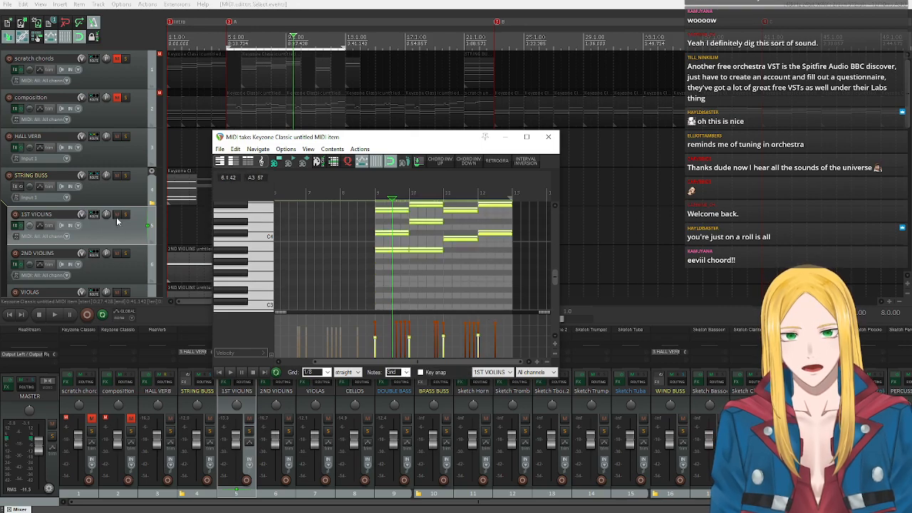
{"action": "scroll", "coordinate": [270, 248], "scroll_direction": "up", "scroll_amount": 4}
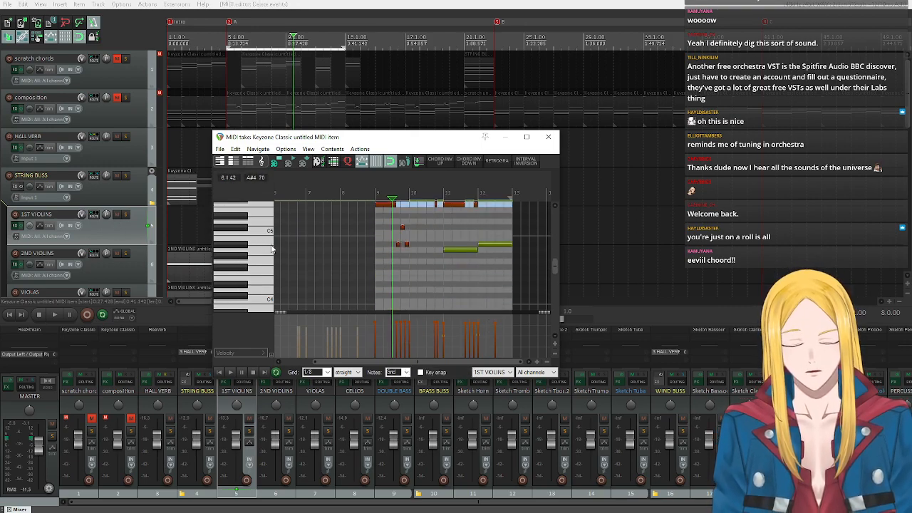
{"action": "scroll", "coordinate": [275, 250], "scroll_direction": "up", "scroll_amount": 1}
{"action": "left_click_drag", "start_coordinate": [469, 258], "coordinate": [492, 292]}
{"action": "key", "text": "Delete"}
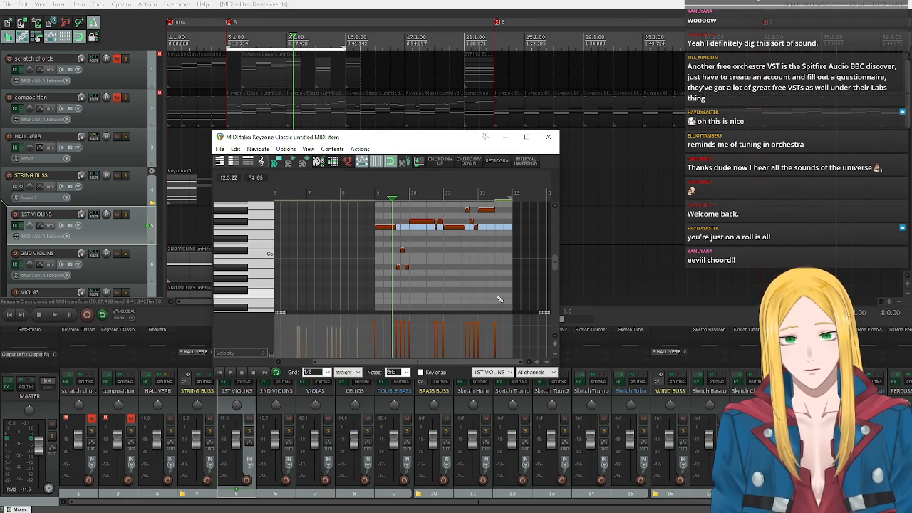
Slightly lower the velocity of all melody notes in the measure 9 item and transpose them up 12 semitones.
{"action": "scroll", "coordinate": [478, 281], "scroll_direction": "up", "scroll_amount": 1}
{"action": "key", "text": "ctrl+a"}
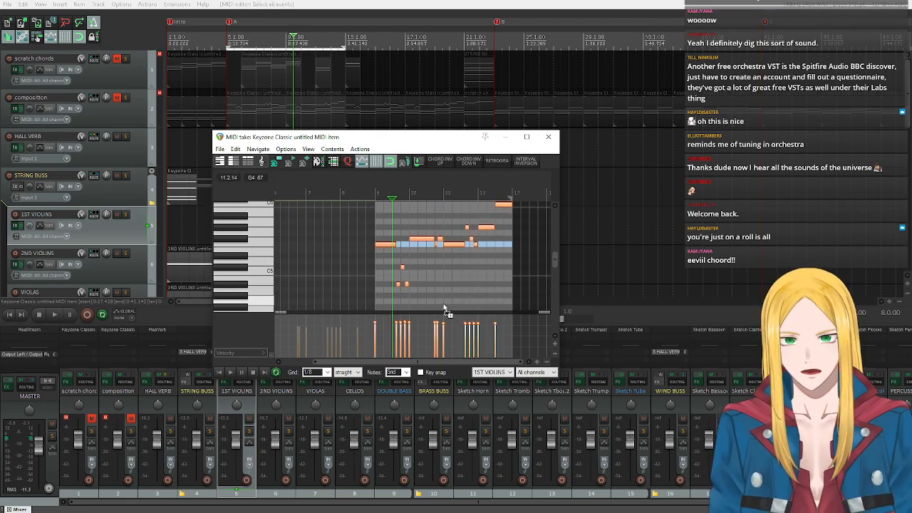
{"action": "left_click_drag", "start_coordinate": [412, 322], "coordinate": [411, 327]}
{"action": "scroll", "coordinate": [278, 230], "scroll_direction": "up", "scroll_amount": 3}
{"action": "scroll", "coordinate": [276, 241], "scroll_direction": "down", "scroll_amount": 4}
{"action": "scroll", "coordinate": [247, 261], "scroll_direction": "up", "scroll_amount": 2}
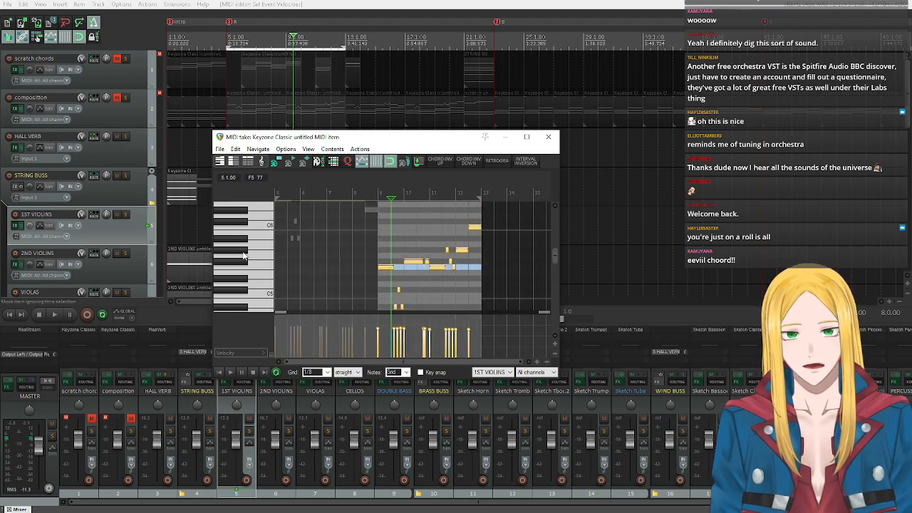
{"action": "type", "text": "n"}
{"action": "type", "text": "12"}
{"action": "left_click", "coordinate": [512, 256]}
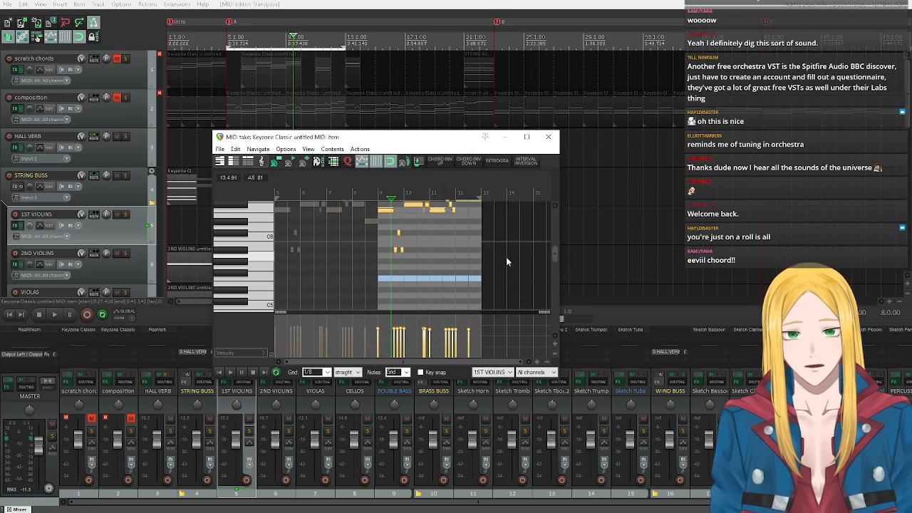
{"action": "left_click", "coordinate": [548, 136]}
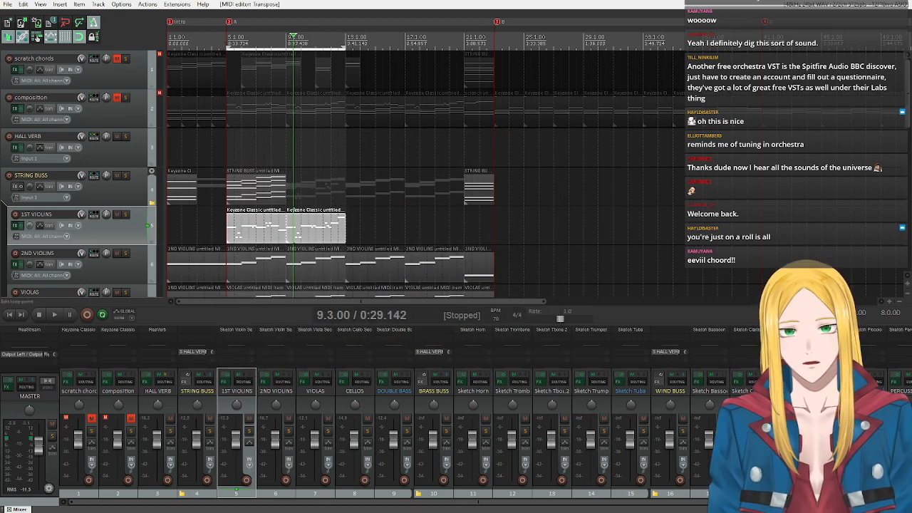
Solo the STRING BUSS track and listen to the strings with the new 1st violins melody from measure 5.
{"action": "left_click", "coordinate": [225, 44]}
{"action": "scroll", "coordinate": [126, 60], "scroll_direction": "down", "scroll_amount": 3}
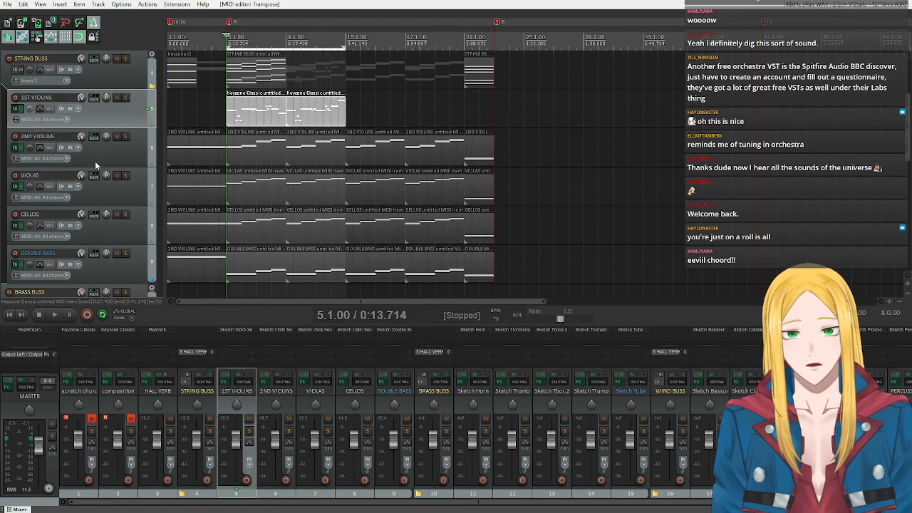
{"action": "left_click", "coordinate": [125, 58]}
{"action": "key", "text": "space"}
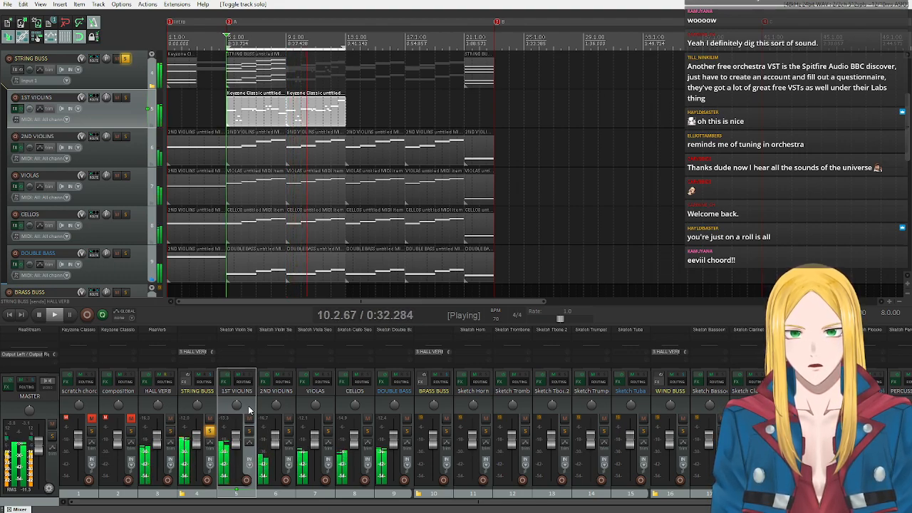
{"action": "left_click", "coordinate": [41, 314]}
{"action": "scroll", "coordinate": [80, 205], "scroll_direction": "up", "scroll_amount": 3}
{"action": "scroll", "coordinate": [80, 205], "scroll_direction": "down", "scroll_amount": 2}
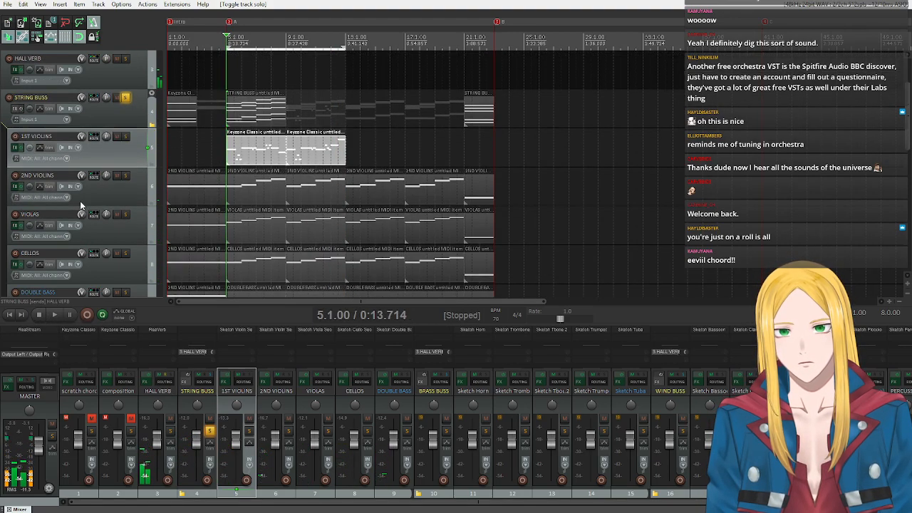
Remove the time selection and copy the two 1st violins melody items to measures 13 through 20.
{"action": "left_click", "coordinate": [383, 143]}
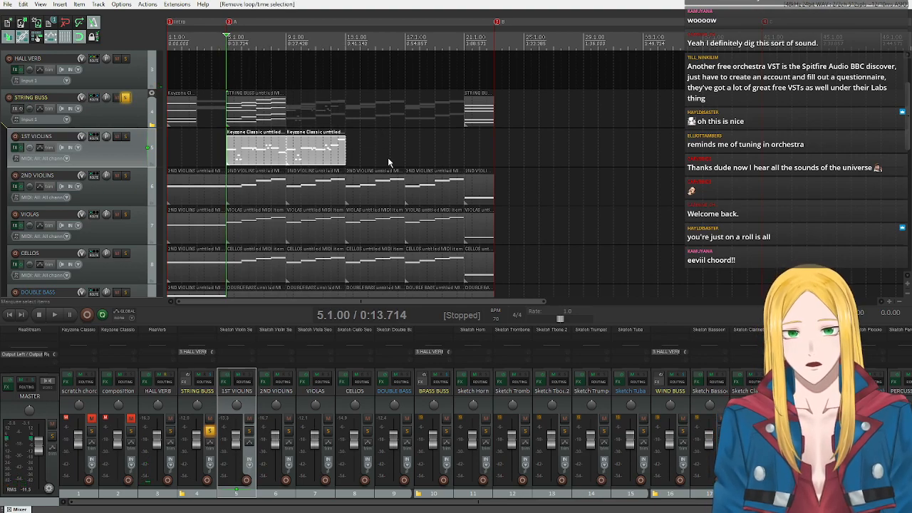
{"action": "left_click_drag", "start_coordinate": [249, 153], "coordinate": [367, 153]}
{"action": "scroll", "coordinate": [367, 154], "scroll_direction": "up", "scroll_amount": 2}
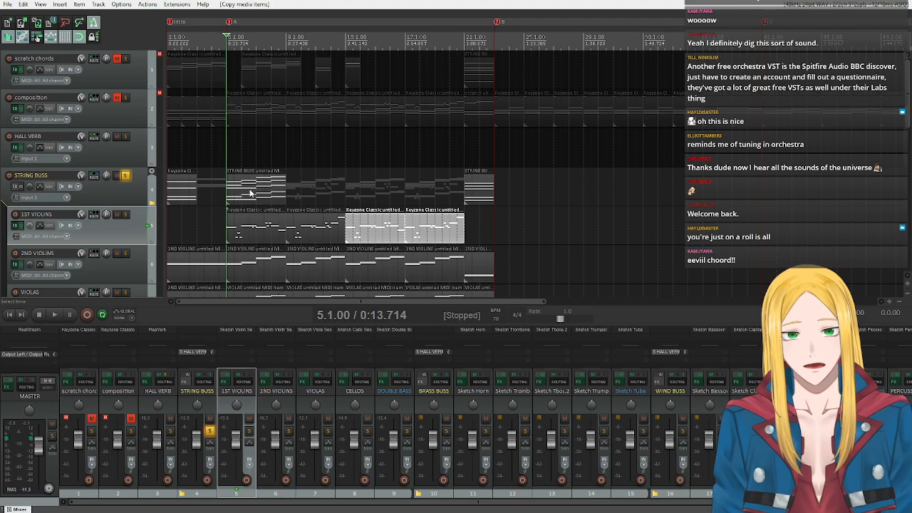
{"action": "scroll", "coordinate": [82, 205], "scroll_direction": "down", "scroll_amount": 2}
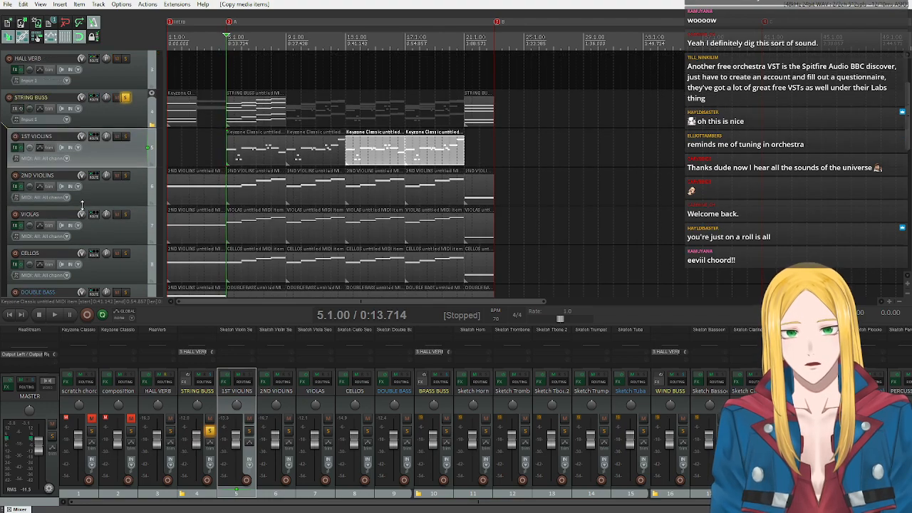
Copy the composition item at measures 21 and 22 onto the 1ST VIOLINS track at the same position.
{"action": "scroll", "coordinate": [82, 205], "scroll_direction": "up", "scroll_amount": 2}
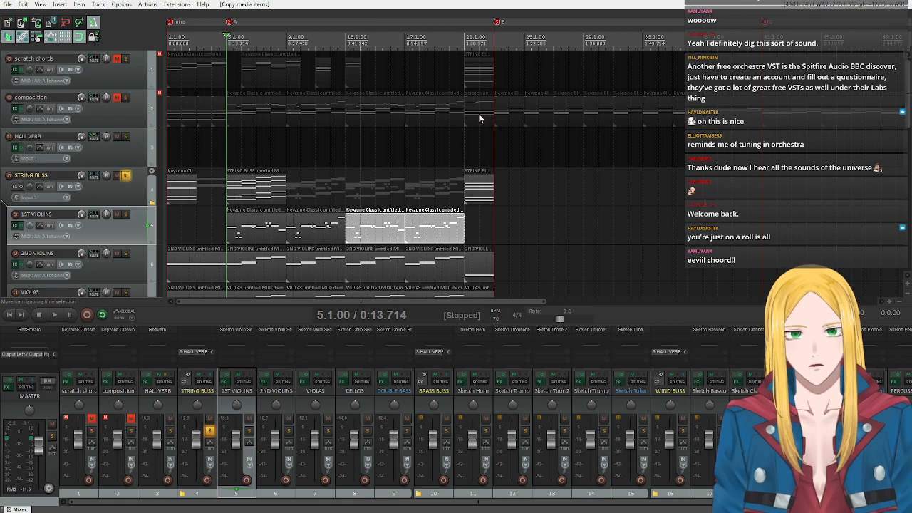
{"action": "left_click_drag", "start_coordinate": [479, 114], "coordinate": [492, 201]}
{"action": "key", "text": "ctrl+z"}
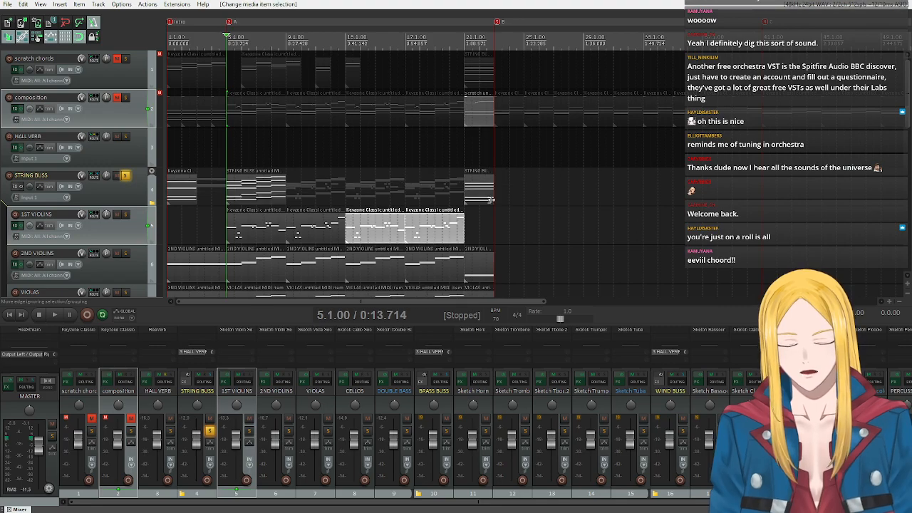
{"action": "left_click", "coordinate": [477, 112]}
{"action": "left_click_drag", "start_coordinate": [476, 113], "coordinate": [479, 243]}
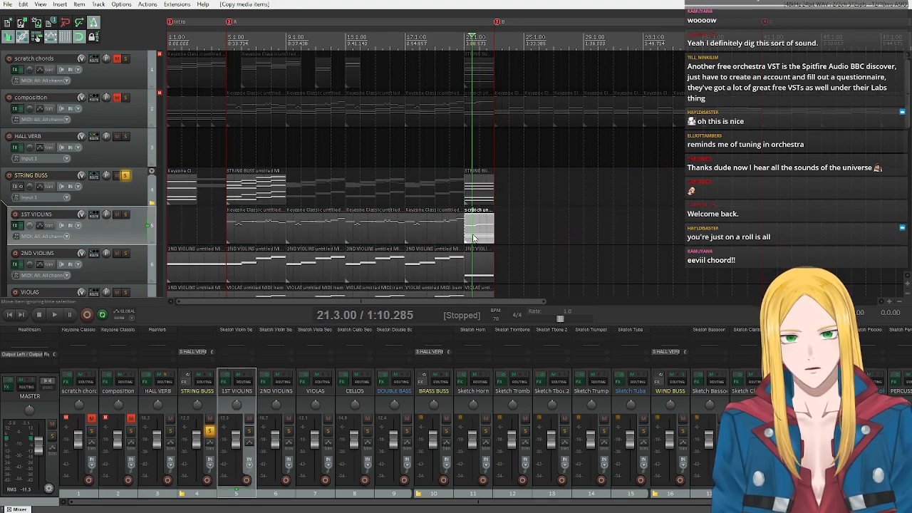
Delete the sustained chord notes from the 1ST VIOLINS item at measures 21 and 22, leaving only the melody.
{"action": "double_click", "coordinate": [479, 231]}
{"action": "scroll", "coordinate": [528, 212], "scroll_direction": "up", "scroll_amount": 3}
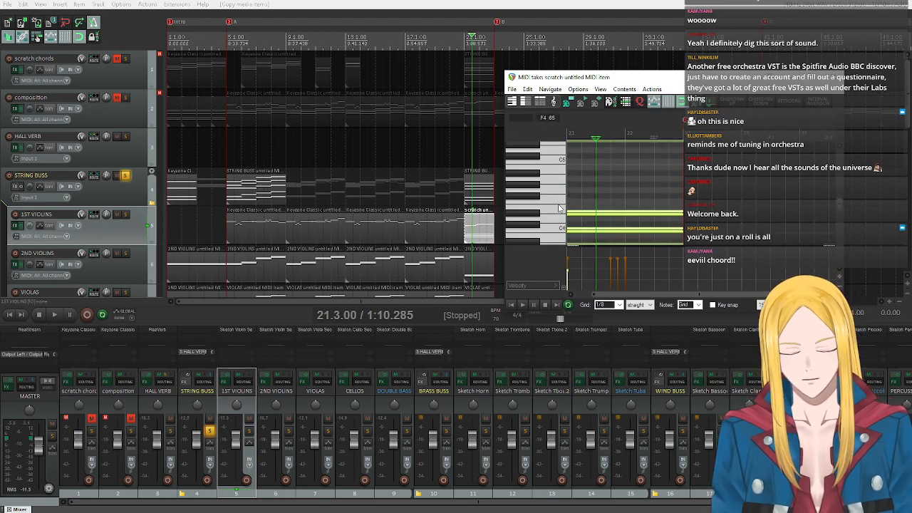
{"action": "key", "text": "Delete"}
{"action": "scroll", "coordinate": [542, 207], "scroll_direction": "up", "scroll_amount": 7}
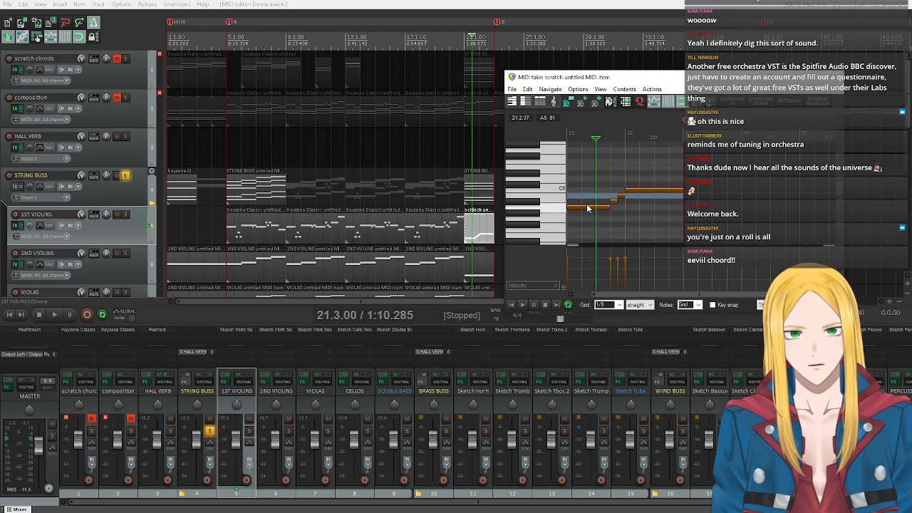
Transpose all the melody notes in the 1ST VIOLINS item at measures 21 and 22 up 12 semitones.
{"action": "left_click_drag", "start_coordinate": [590, 168], "coordinate": [637, 236]}
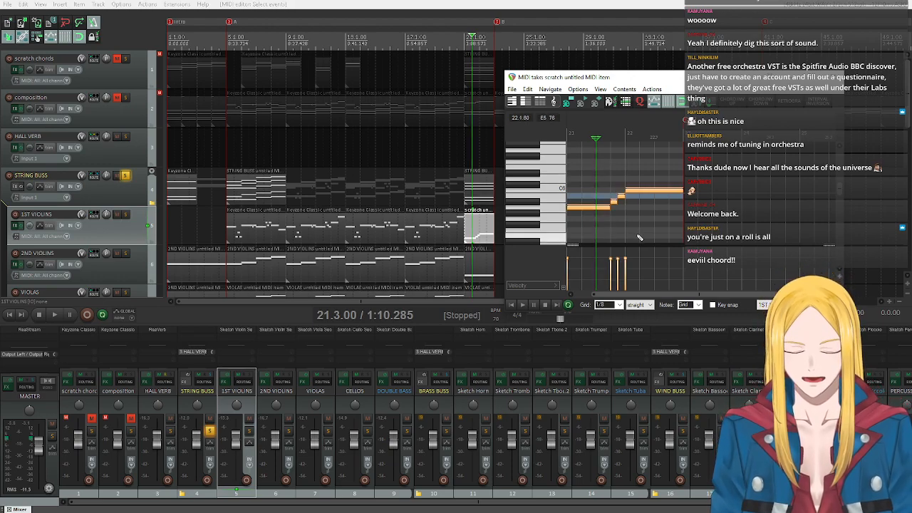
{"action": "type", "text": "t"}
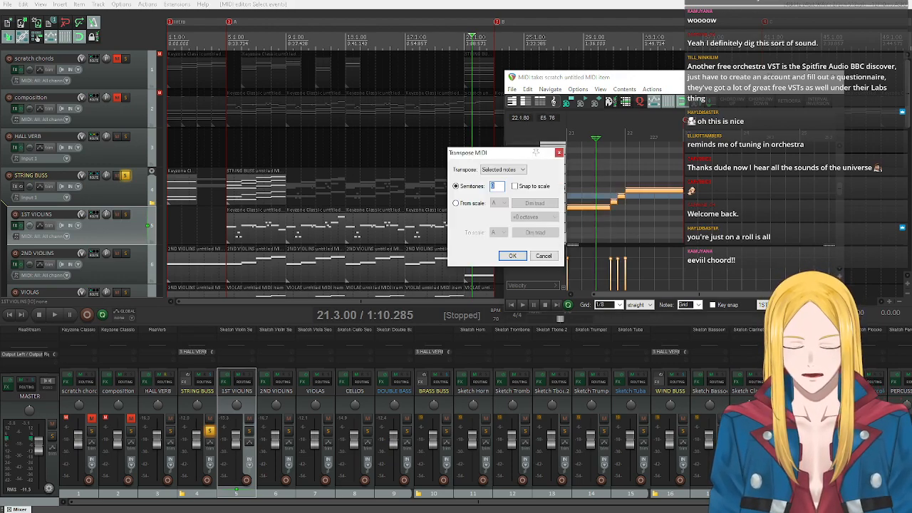
{"action": "type", "text": "12"}
{"action": "key", "text": "Return"}
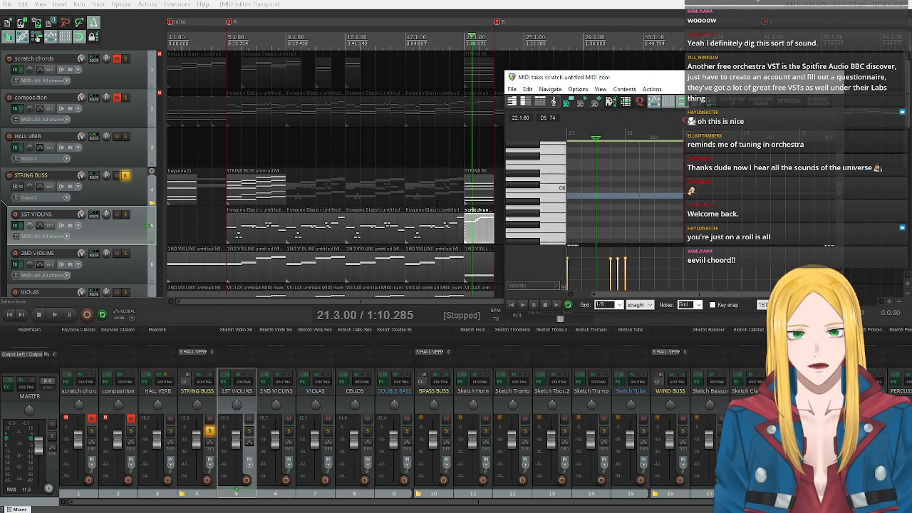
Close the MIDI editor, listen to the soloed strings from measure 17, and unsolo the STRING BUSS track.
{"action": "left_click", "coordinate": [405, 188]}
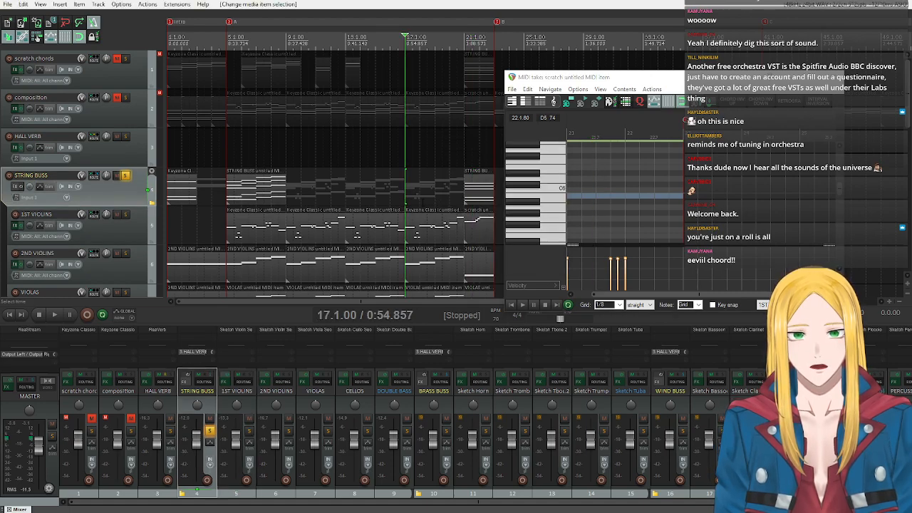
{"action": "left_click", "coordinate": [834, 77]}
{"action": "key", "text": "space"}
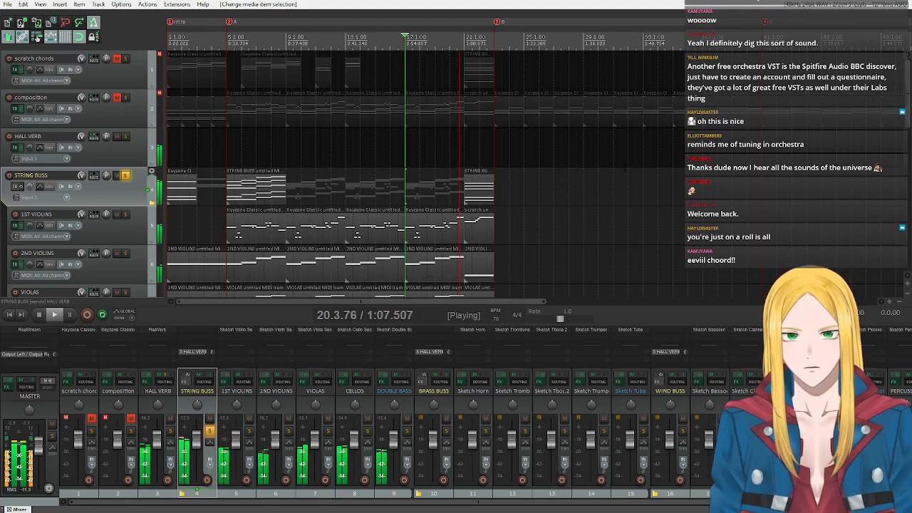
{"action": "left_click", "coordinate": [41, 319]}
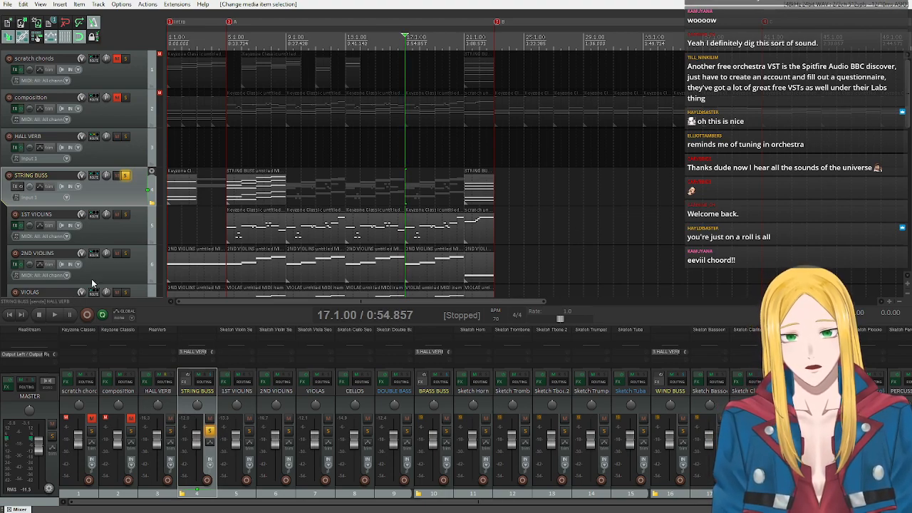
{"action": "left_click", "coordinate": [127, 176]}
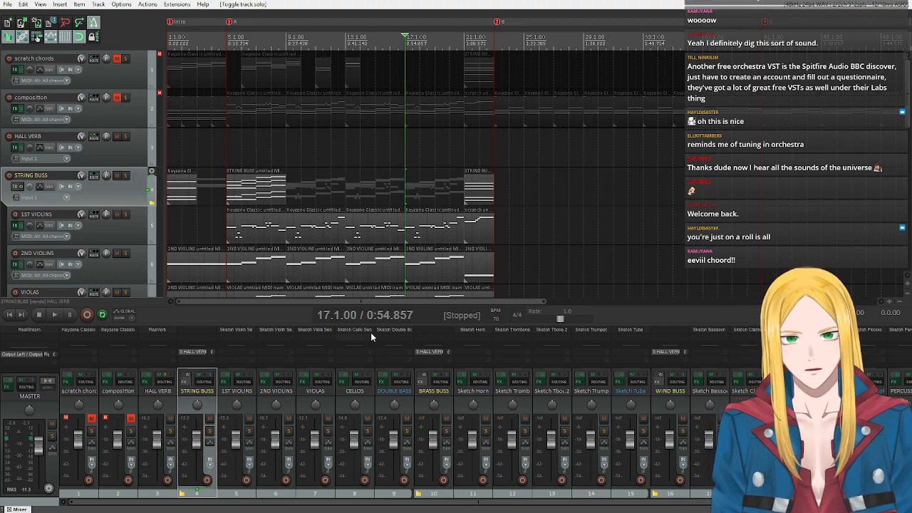
Compact the STRING BUSS folder so its child tracks are collapsed.
{"action": "left_click_drag", "start_coordinate": [360, 302], "coordinate": [428, 307]}
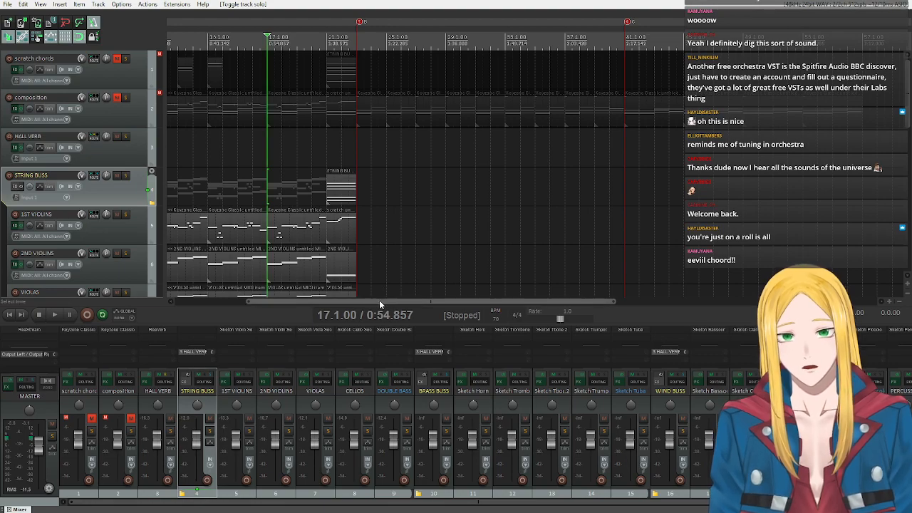
{"action": "left_click_drag", "start_coordinate": [379, 300], "coordinate": [308, 299]}
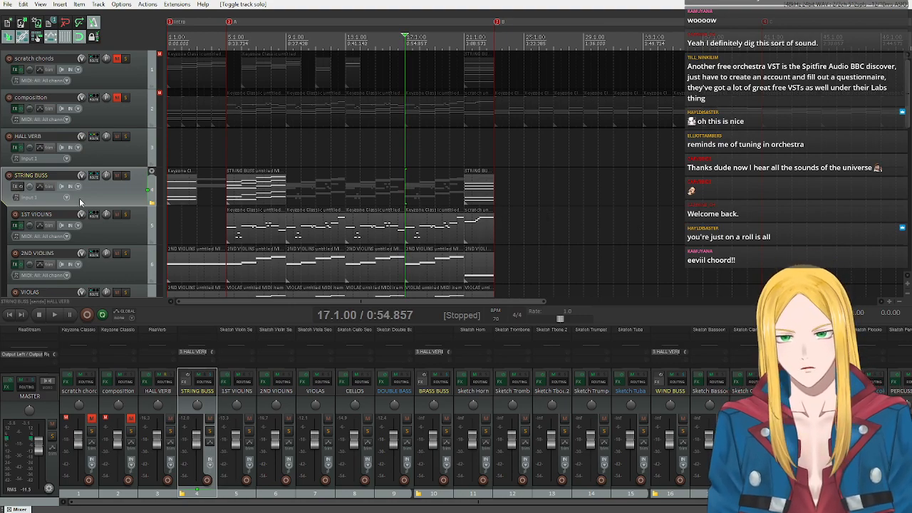
{"action": "scroll", "coordinate": [79, 200], "scroll_direction": "down", "scroll_amount": 3}
{"action": "scroll", "coordinate": [71, 205], "scroll_direction": "up", "scroll_amount": 2}
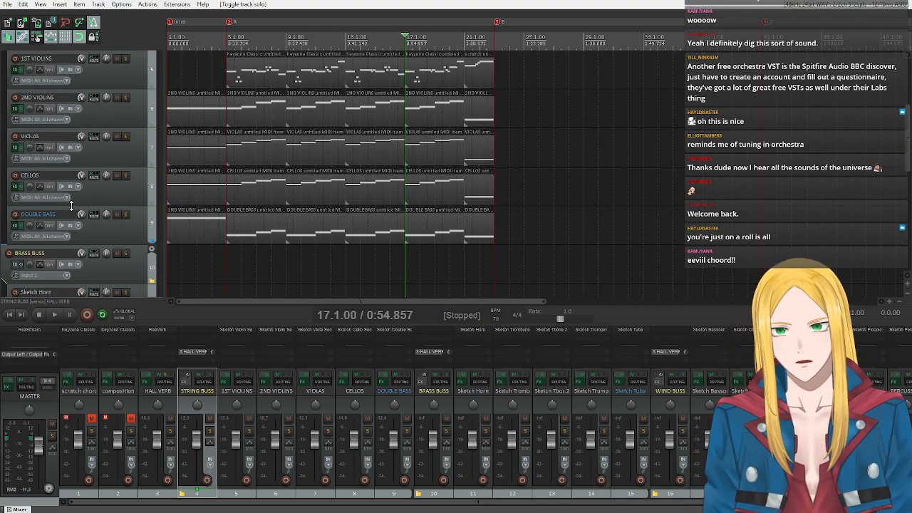
{"action": "scroll", "coordinate": [85, 179], "scroll_direction": "down", "scroll_amount": 3}
{"action": "scroll", "coordinate": [89, 174], "scroll_direction": "up", "scroll_amount": 3}
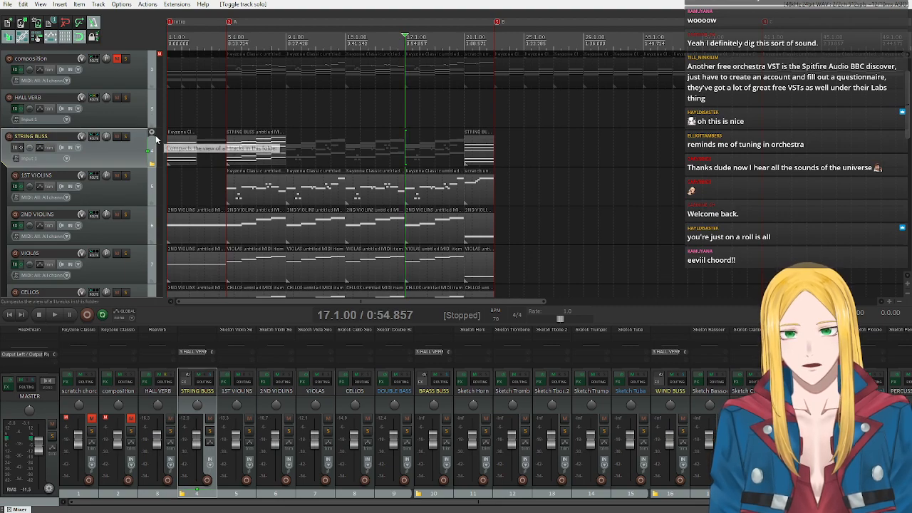
{"action": "left_click", "coordinate": [151, 133]}
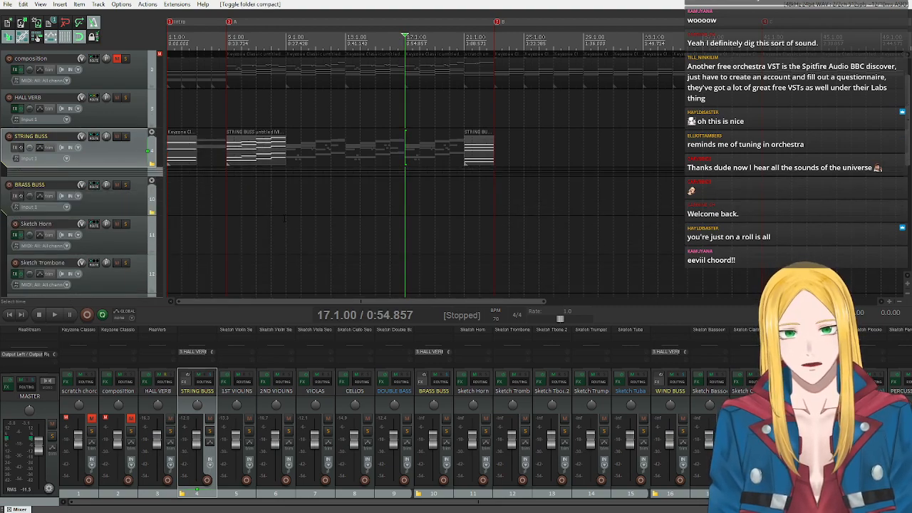
{"action": "scroll", "coordinate": [137, 146], "scroll_direction": "up", "scroll_amount": 1}
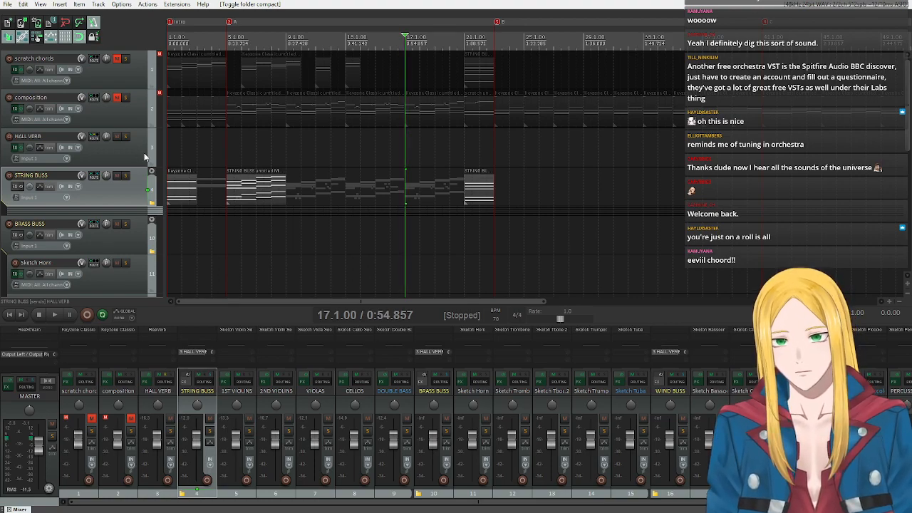
Audition low to high notes of the Sketch Horn instrument on its virtual keyboard and close its plugin window.
{"action": "scroll", "coordinate": [139, 154], "scroll_direction": "down", "scroll_amount": 4}
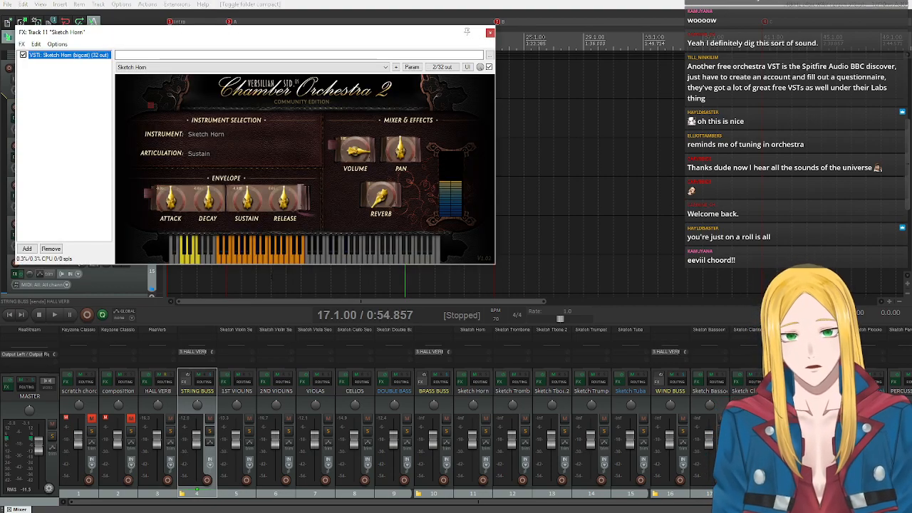
{"action": "left_click", "coordinate": [220, 259]}
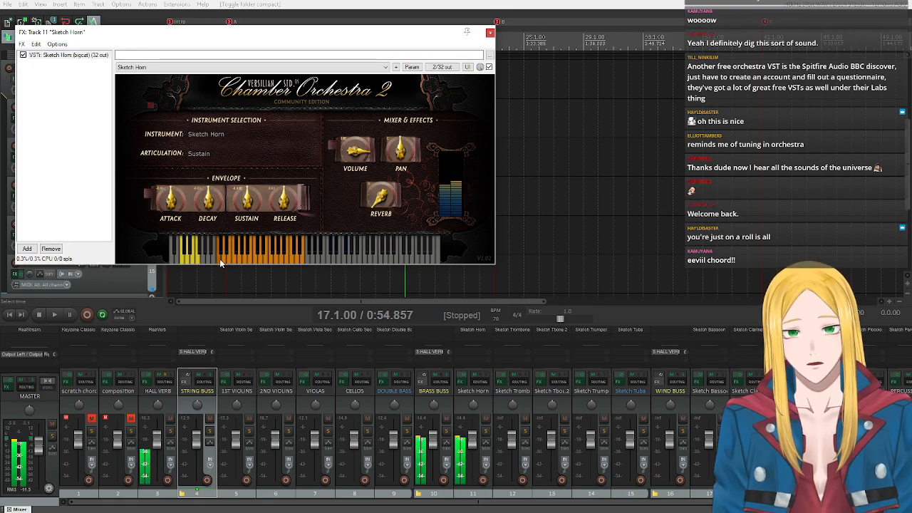
{"action": "left_click_drag", "start_coordinate": [229, 260], "coordinate": [287, 259]}
{"action": "left_click", "coordinate": [287, 259]}
{"action": "left_click", "coordinate": [297, 257]}
{"action": "left_click", "coordinate": [300, 259]}
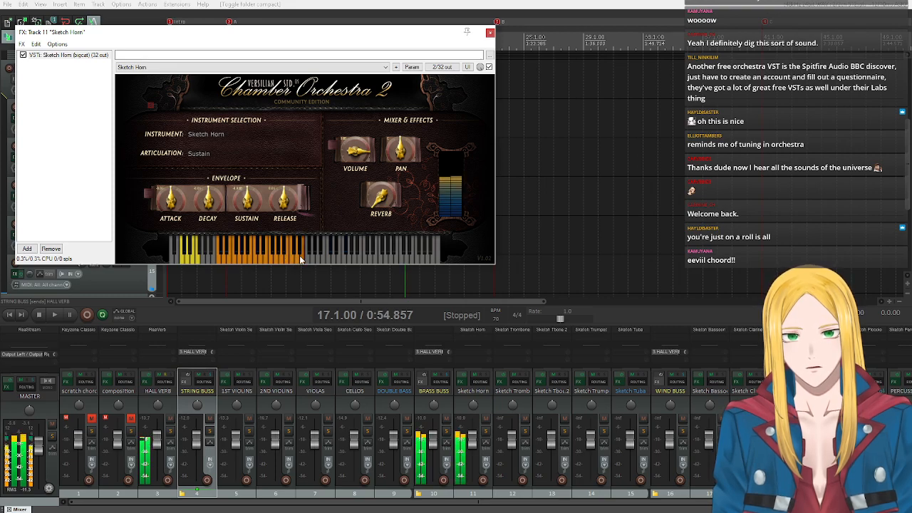
{"action": "left_click", "coordinate": [490, 33]}
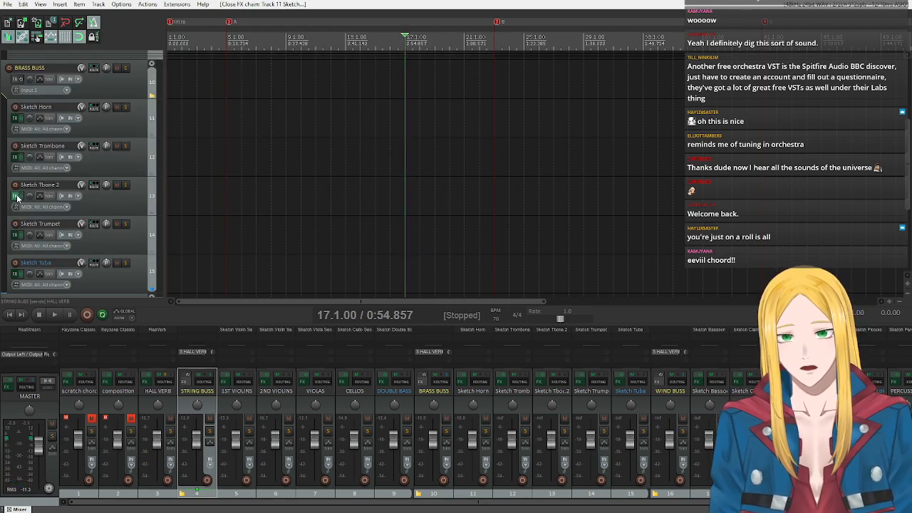
Audition notes across the range of the Sketch Trombone instrument and close its plugin window.
{"action": "left_click", "coordinate": [14, 156]}
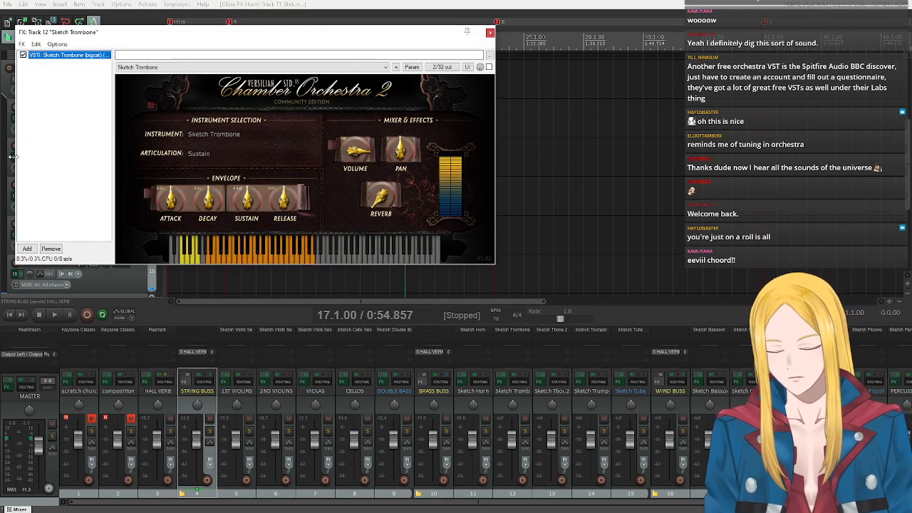
{"action": "left_click", "coordinate": [222, 257]}
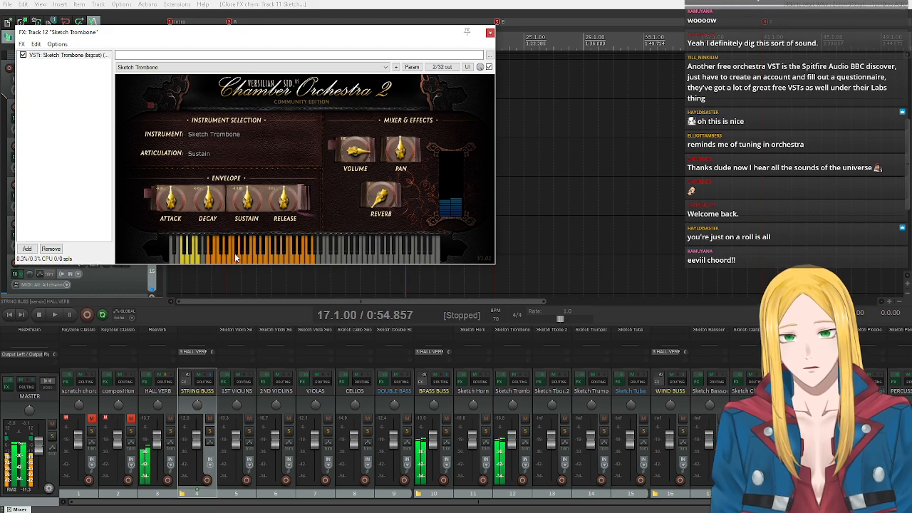
{"action": "left_click", "coordinate": [257, 260]}
{"action": "left_click", "coordinate": [292, 259]}
{"action": "left_click", "coordinate": [308, 258]}
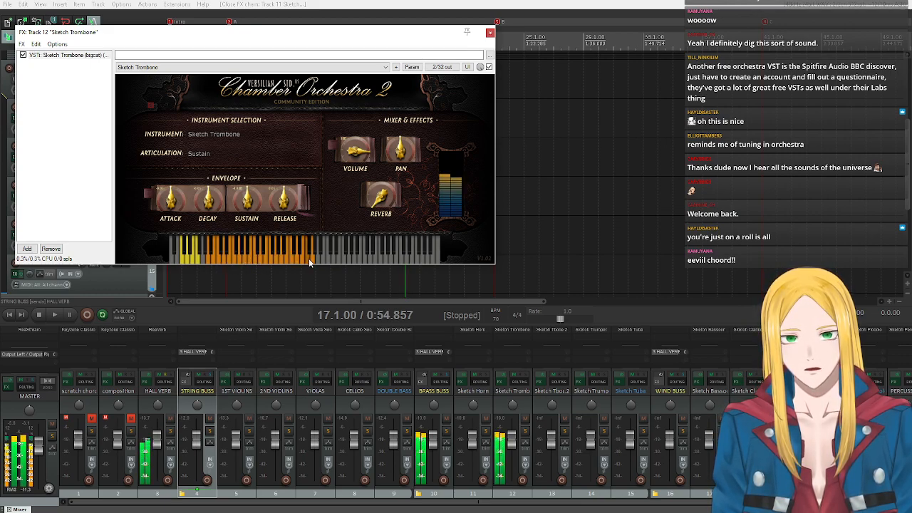
{"action": "left_click", "coordinate": [490, 33]}
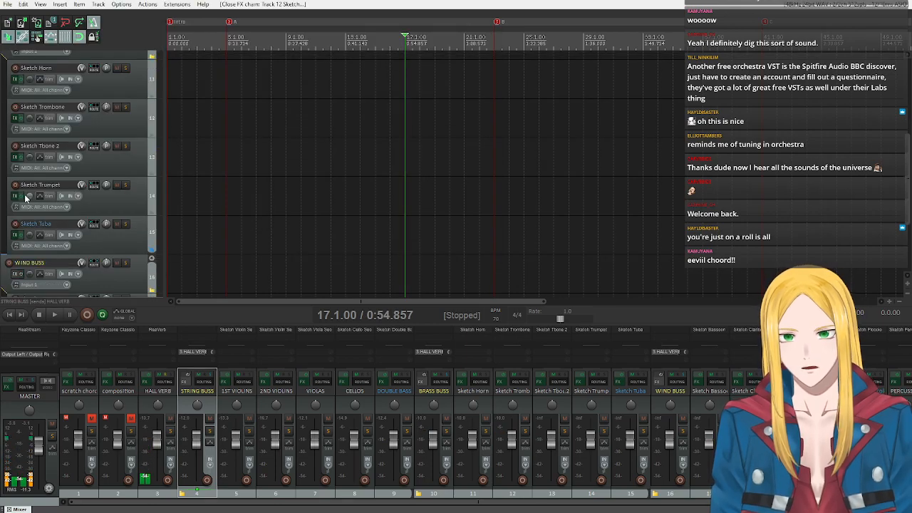
Audition middle and high notes of the Sketch Trumpet instrument and close its plugin window.
{"action": "left_click", "coordinate": [17, 197]}
{"action": "left_click", "coordinate": [299, 258]}
{"action": "left_click", "coordinate": [345, 257]}
{"action": "left_click", "coordinate": [370, 255]}
{"action": "left_click", "coordinate": [319, 261]}
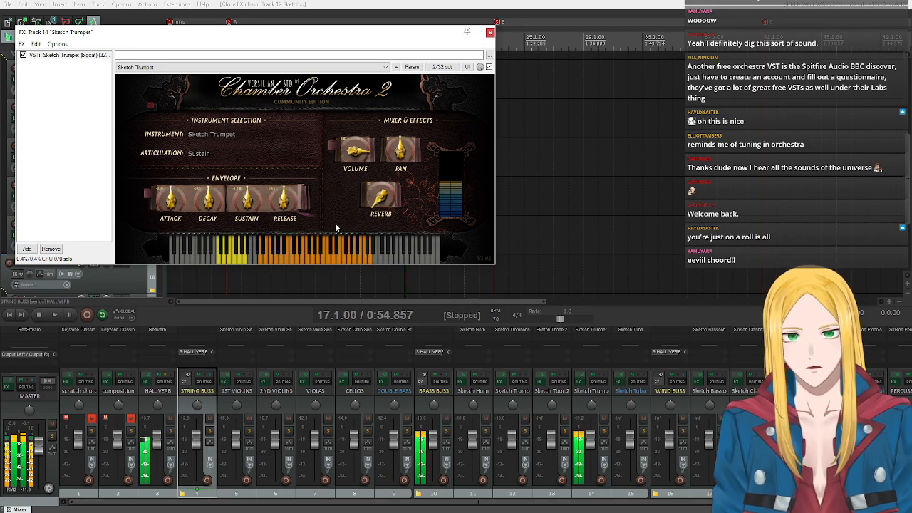
{"action": "left_click", "coordinate": [489, 32]}
Audition several notes of the Sketch Tuba instrument on its virtual keyboard and close its plugin window.
{"action": "left_click", "coordinate": [17, 235]}
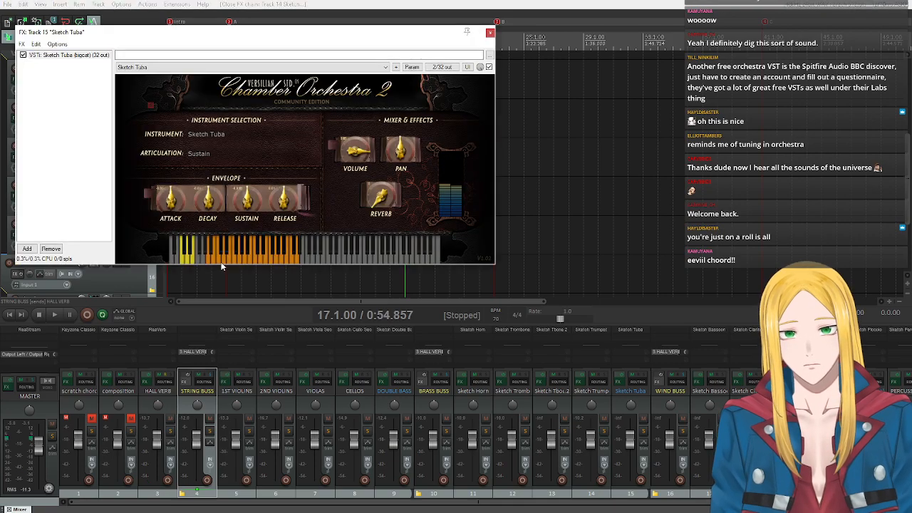
{"action": "left_click", "coordinate": [239, 257]}
{"action": "left_click", "coordinate": [258, 258]}
{"action": "left_click", "coordinate": [268, 258]}
{"action": "left_click", "coordinate": [280, 257]}
{"action": "left_click", "coordinate": [288, 257]}
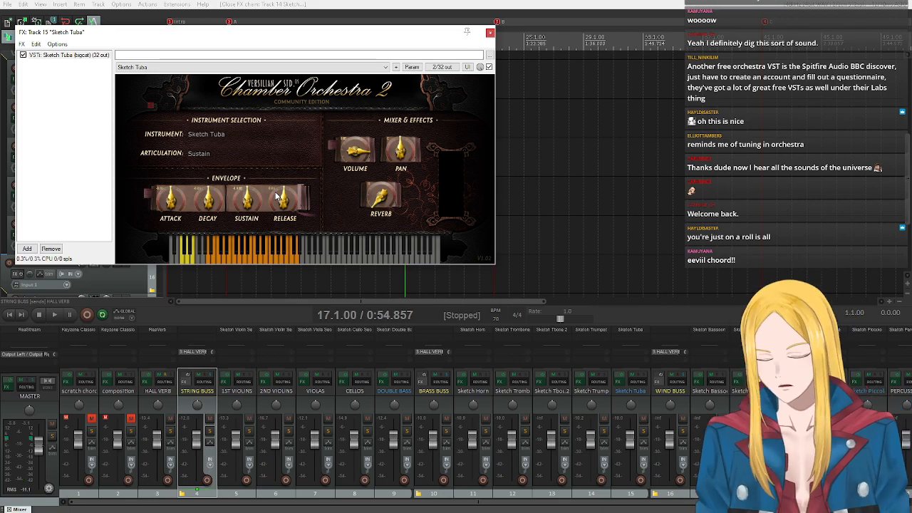
{"action": "left_click", "coordinate": [490, 32]}
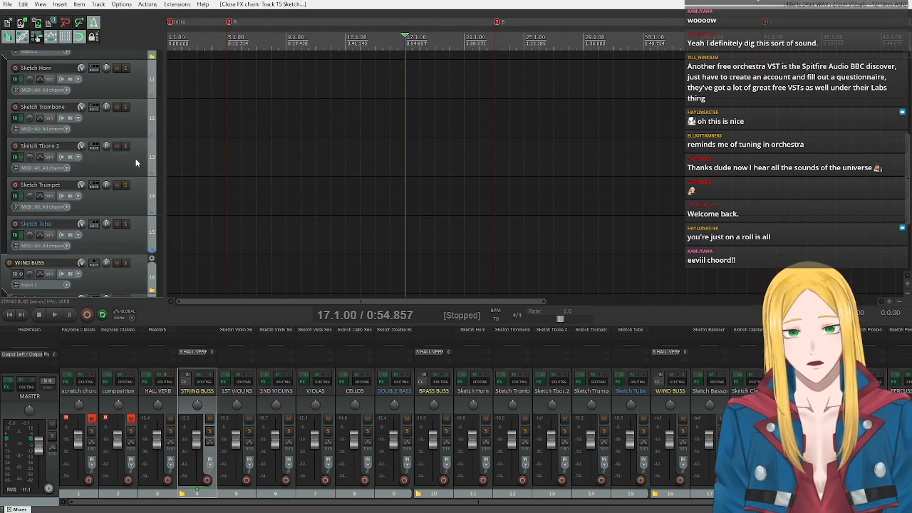
{"action": "scroll", "coordinate": [114, 176], "scroll_direction": "up", "scroll_amount": 6}
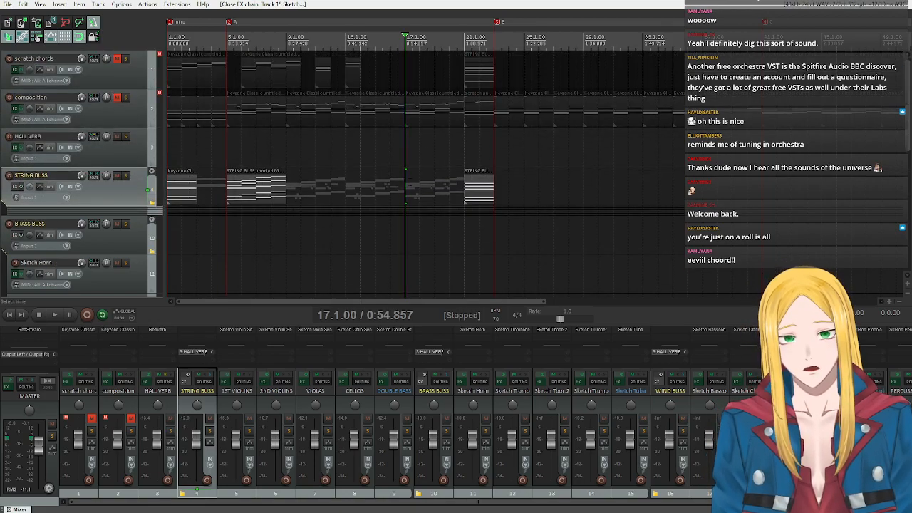
{"action": "scroll", "coordinate": [146, 219], "scroll_direction": "down", "scroll_amount": 8}
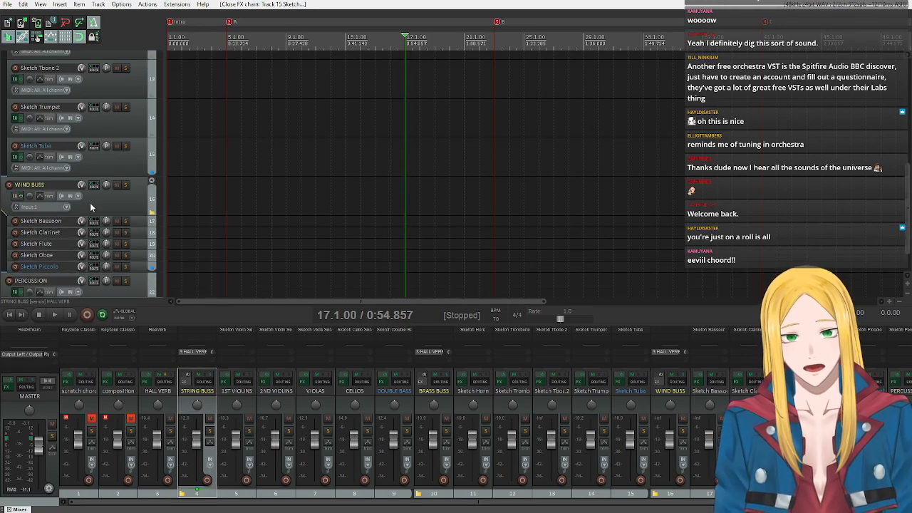
{"action": "scroll", "coordinate": [154, 146], "scroll_direction": "up", "scroll_amount": 5}
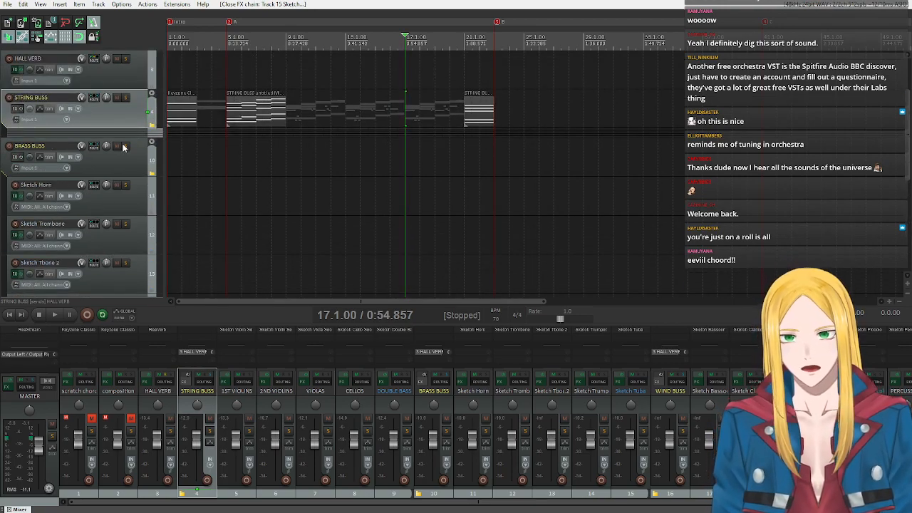
{"action": "left_click", "coordinate": [151, 141]}
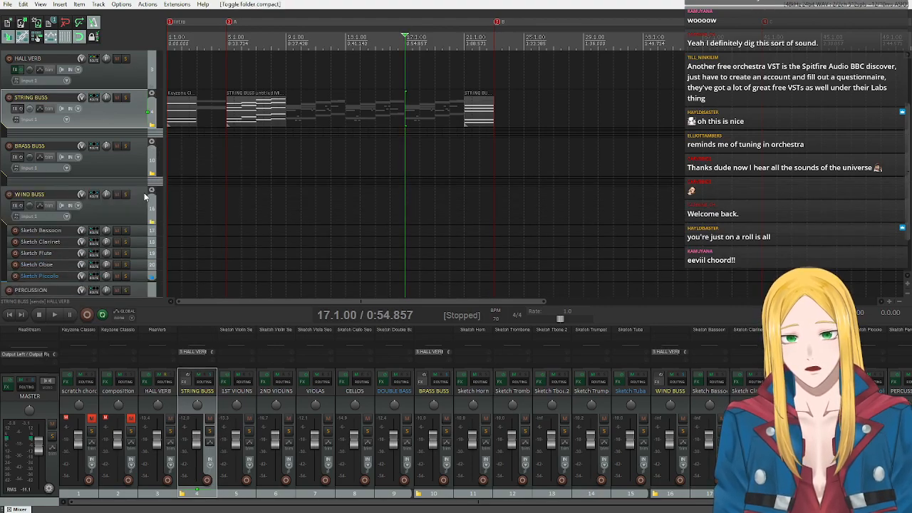
{"action": "left_click", "coordinate": [151, 141]}
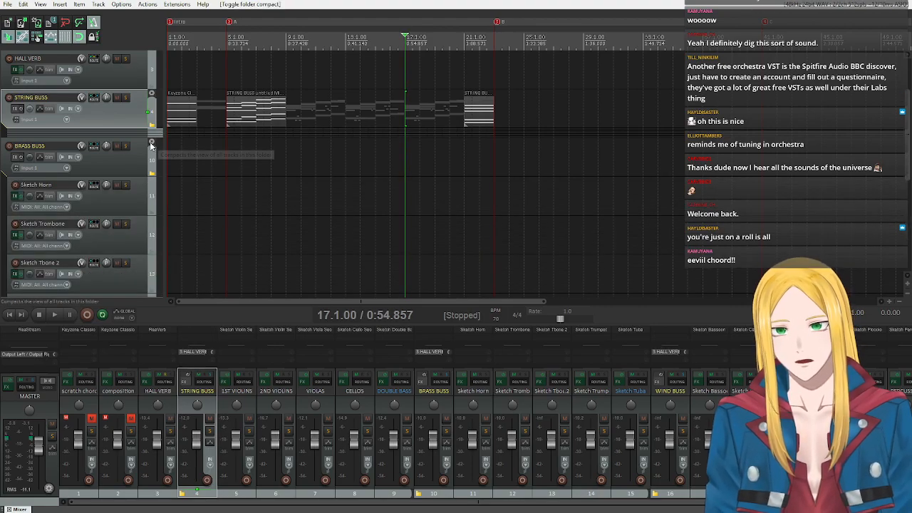
{"action": "scroll", "coordinate": [124, 173], "scroll_direction": "down", "scroll_amount": 2}
{"action": "scroll", "coordinate": [124, 175], "scroll_direction": "up", "scroll_amount": 3}
{"action": "scroll", "coordinate": [126, 185], "scroll_direction": "down", "scroll_amount": 1}
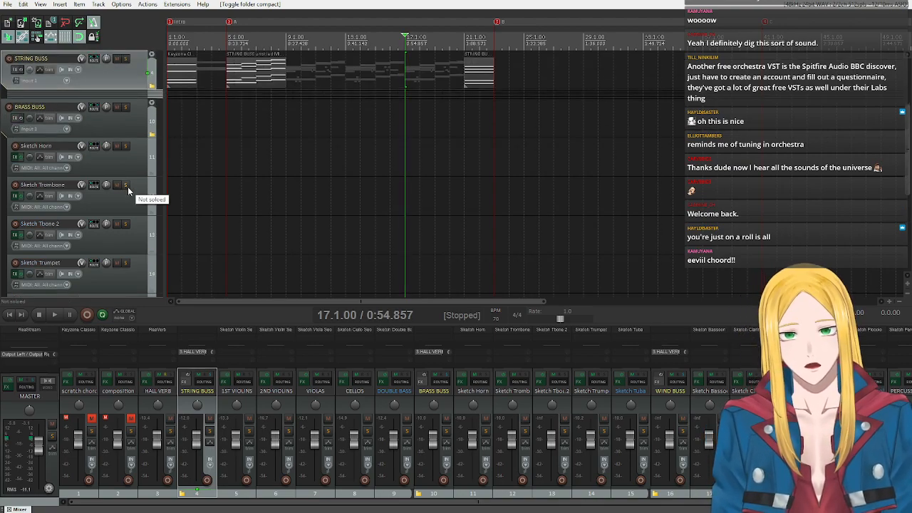
{"action": "scroll", "coordinate": [126, 152], "scroll_direction": "up", "scroll_amount": 3}
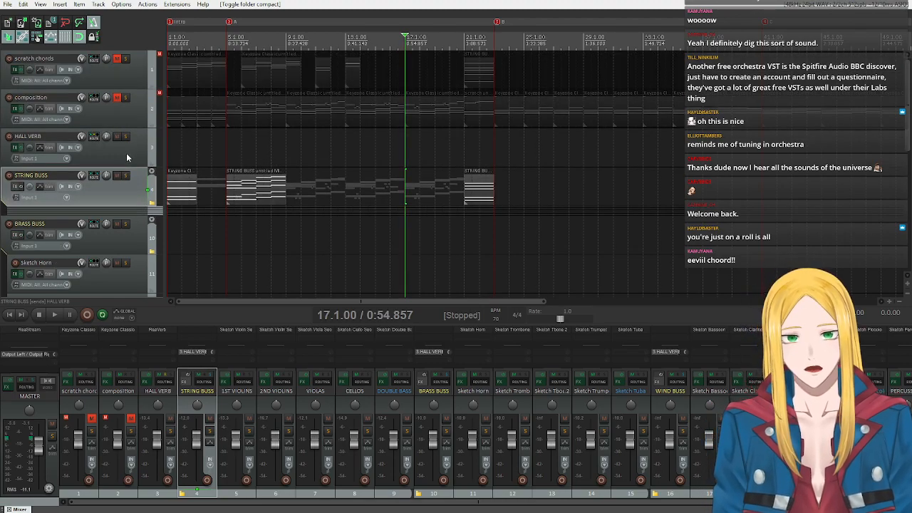
{"action": "left_click_drag", "start_coordinate": [458, 302], "coordinate": [502, 306]}
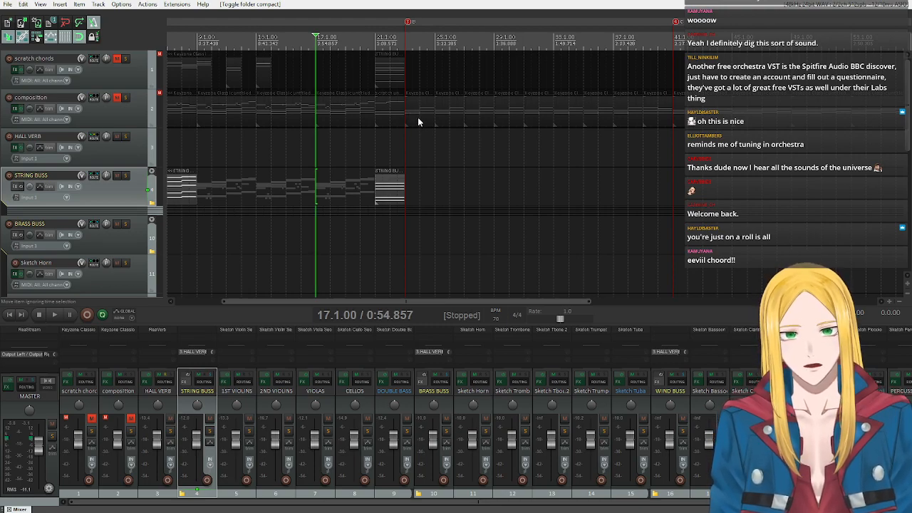
Check the composition track's chord item at bar 23 in the MIDI editor and copy the item onto the BRASS BUSS track.
{"action": "double_click", "coordinate": [416, 114]}
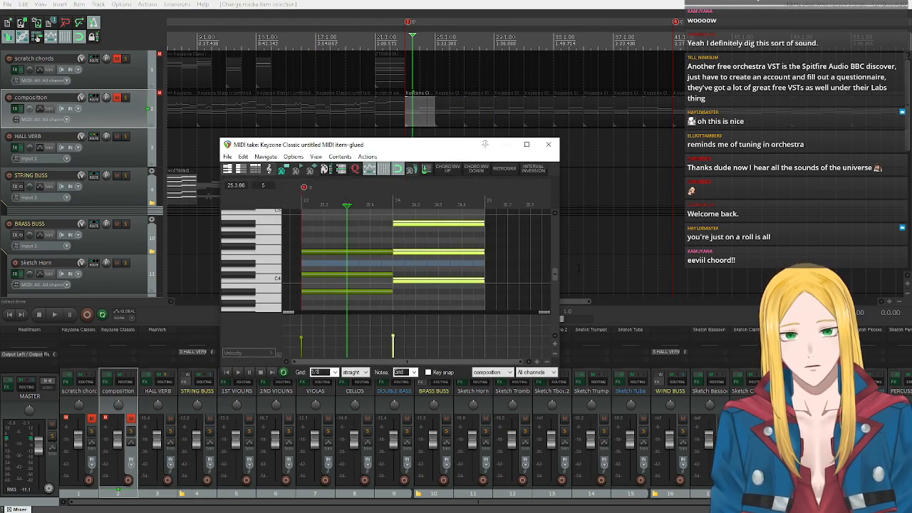
{"action": "left_click", "coordinate": [545, 134]}
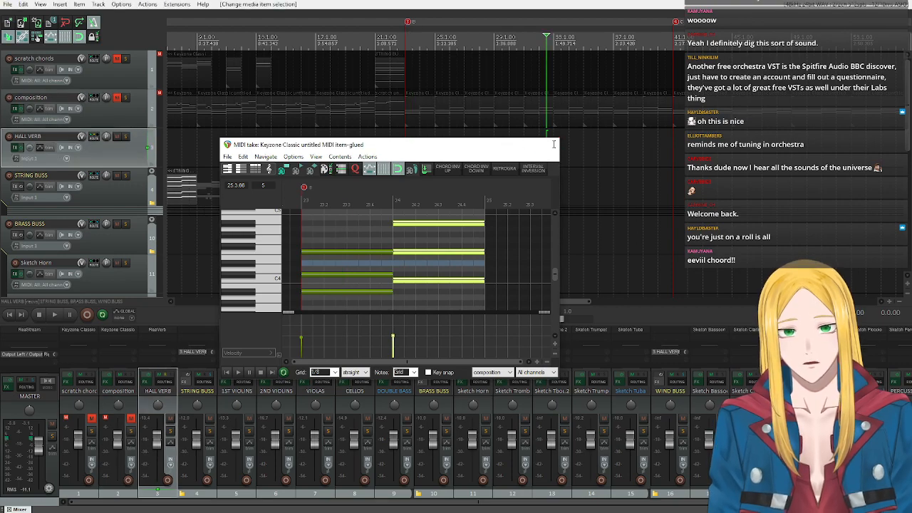
{"action": "left_click", "coordinate": [554, 147]}
{"action": "key", "text": "space"}
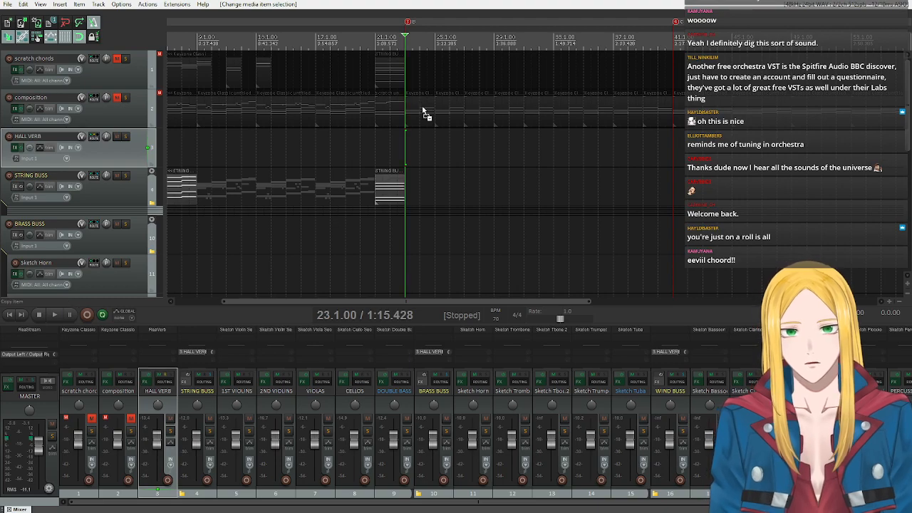
{"action": "scroll", "coordinate": [105, 153], "scroll_direction": "down", "scroll_amount": 1}
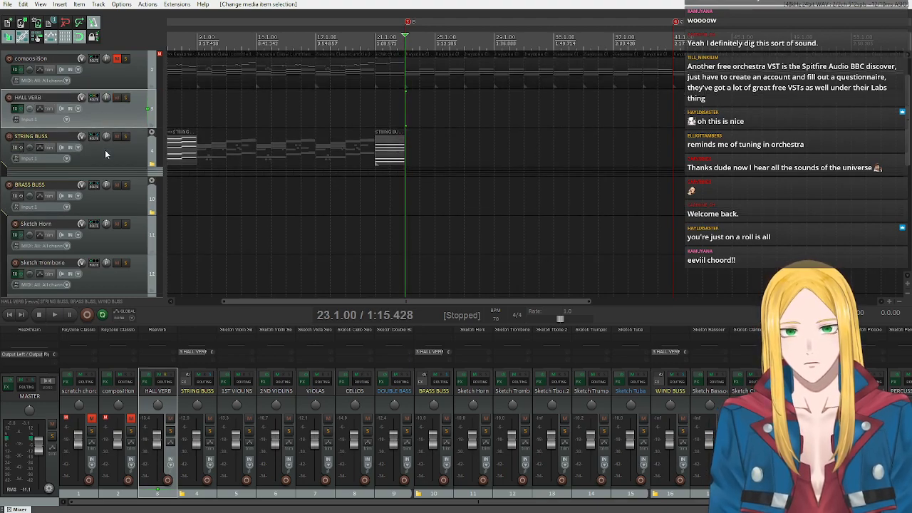
{"action": "scroll", "coordinate": [104, 149], "scroll_direction": "up", "scroll_amount": 1}
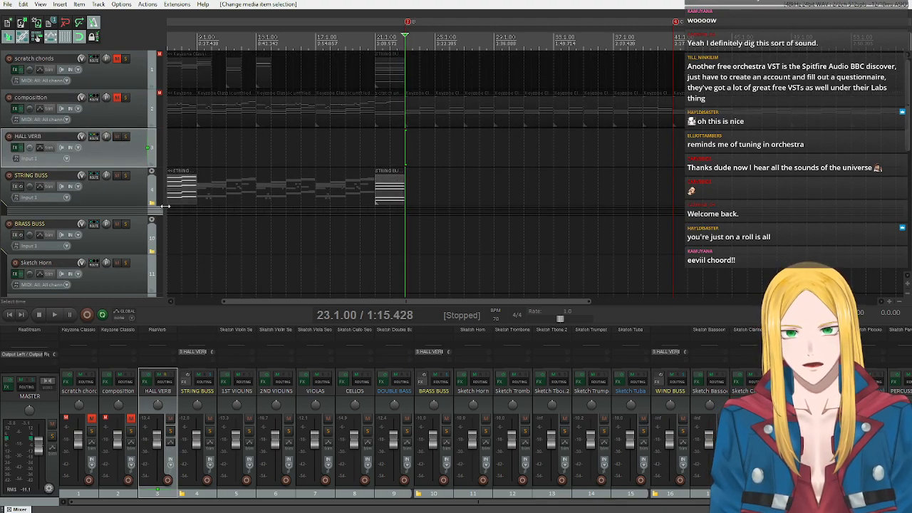
{"action": "left_click_drag", "start_coordinate": [421, 116], "coordinate": [423, 232]}
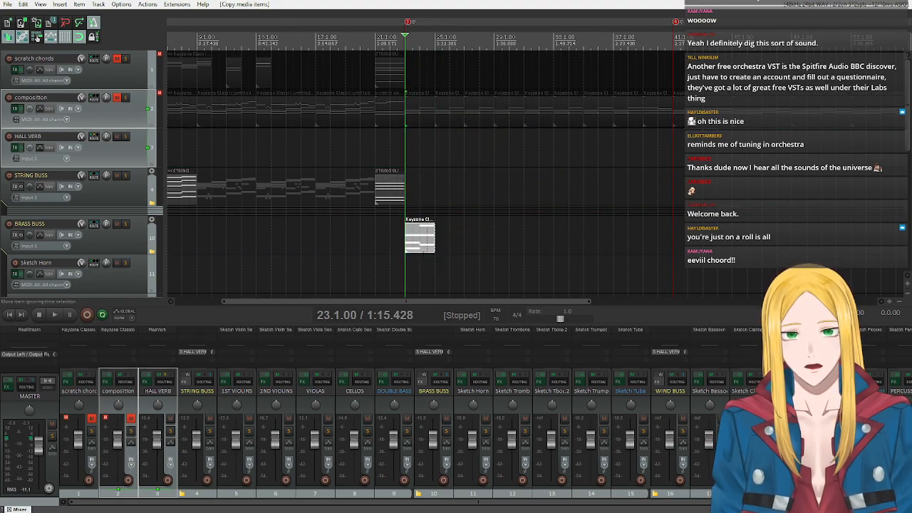
Open the copied BRASS BUSS item and copy the lowest note of both chords, moving the MIDI editor clear of the brass tracks.
{"action": "double_click", "coordinate": [420, 238]}
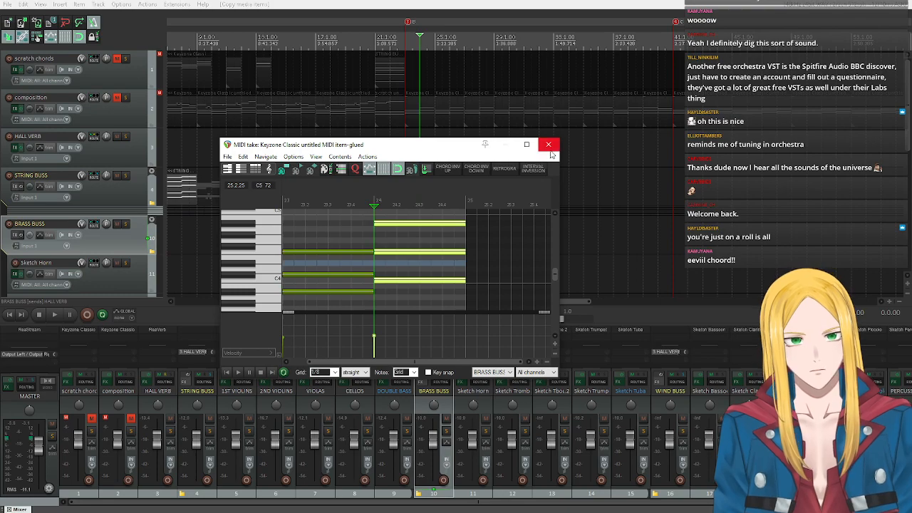
{"action": "left_click_drag", "start_coordinate": [366, 362], "coordinate": [348, 363]}
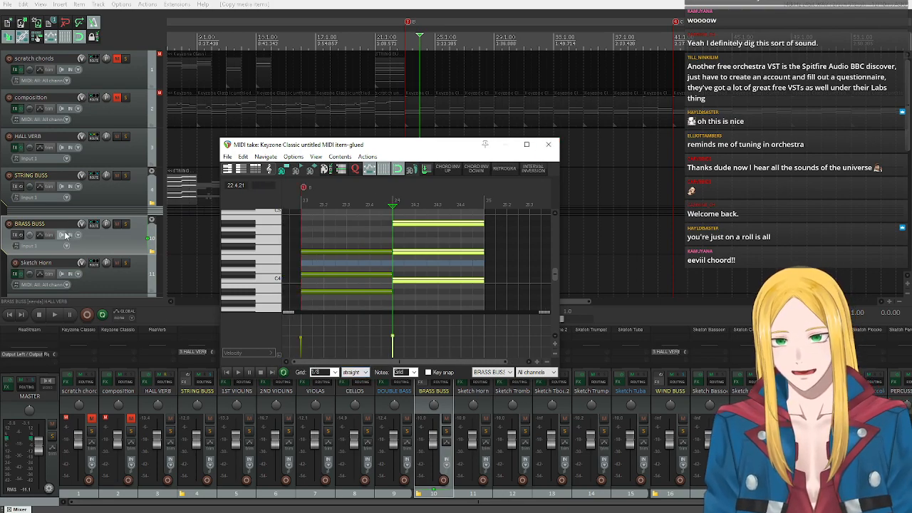
{"action": "scroll", "coordinate": [66, 235], "scroll_direction": "down", "scroll_amount": 5}
{"action": "scroll", "coordinate": [65, 235], "scroll_direction": "up", "scroll_amount": 1}
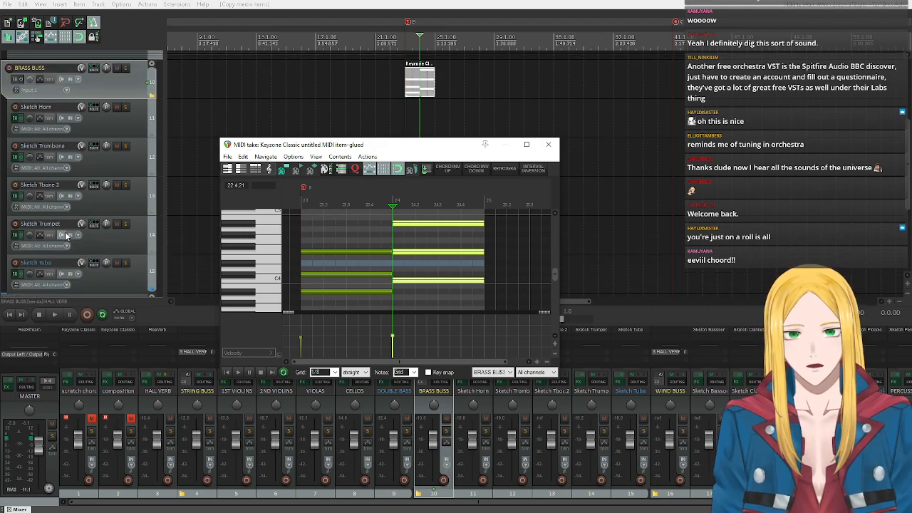
{"action": "left_click", "coordinate": [383, 286]}
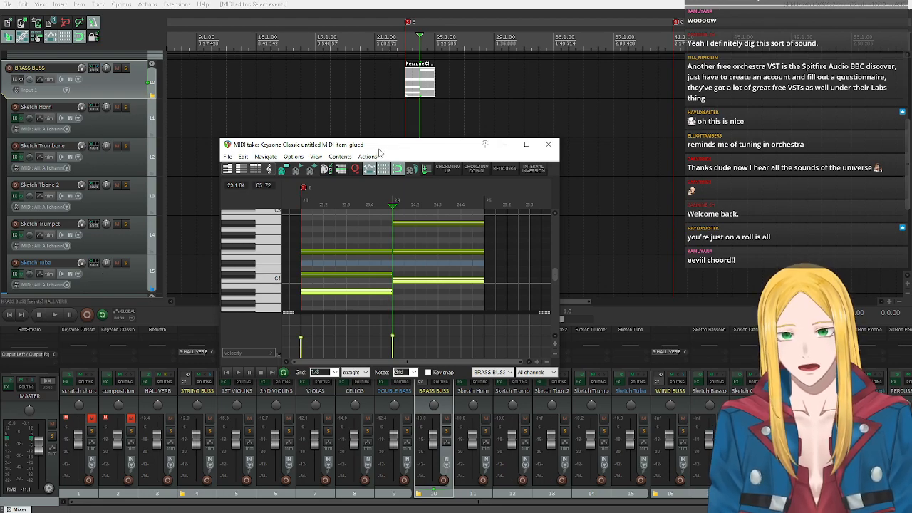
{"action": "left_click_drag", "start_coordinate": [371, 145], "coordinate": [395, 294]}
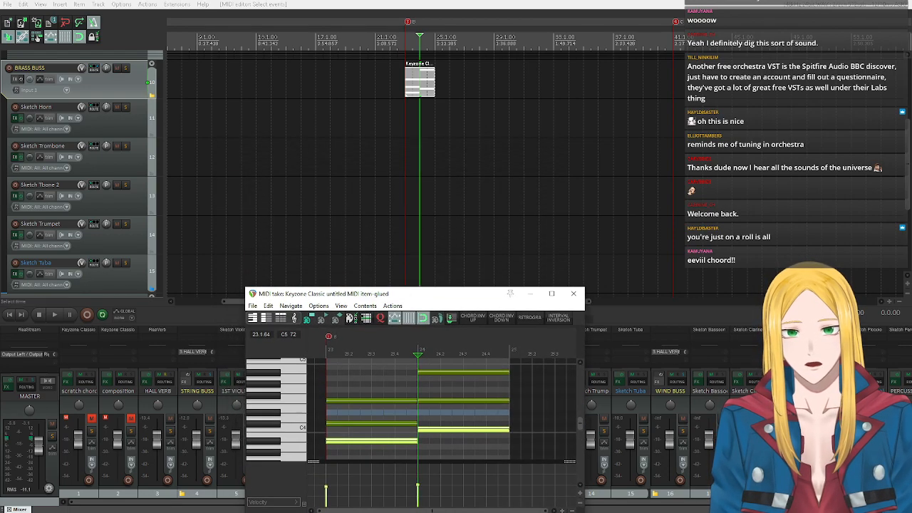
Insert a new MIDI item on the Sketch Tuba track spanning bars 23 and 24.
{"action": "left_click", "coordinate": [111, 278]}
{"action": "left_click_drag", "start_coordinate": [408, 270], "coordinate": [436, 267]}
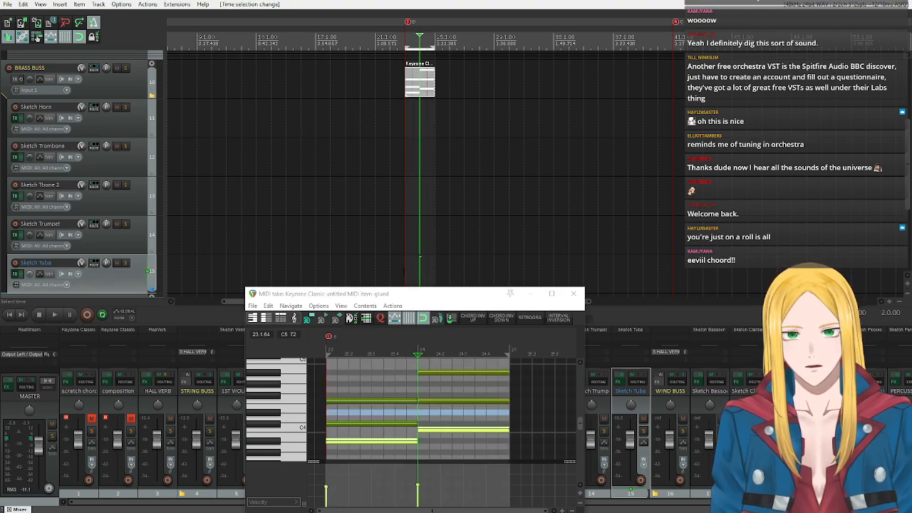
{"action": "left_click", "coordinate": [403, 275]}
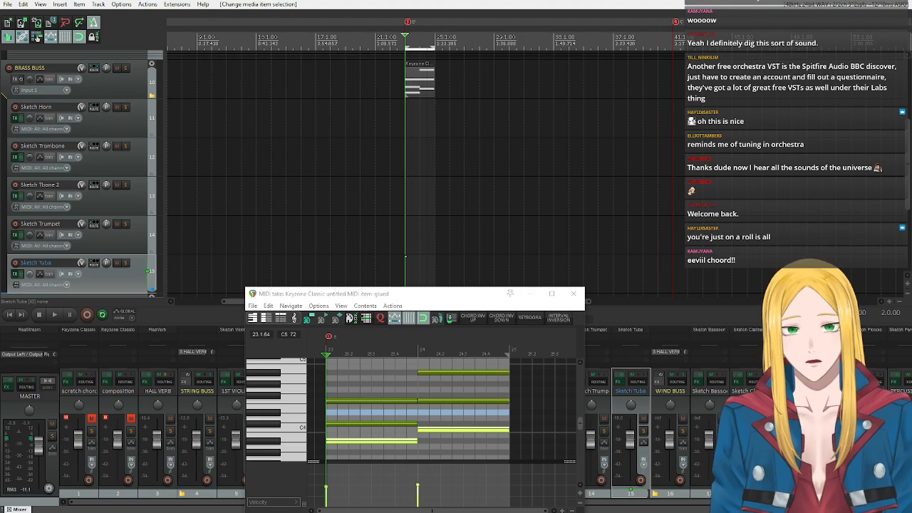
{"action": "left_click", "coordinate": [59, 4]}
{"action": "left_click", "coordinate": [107, 27]}
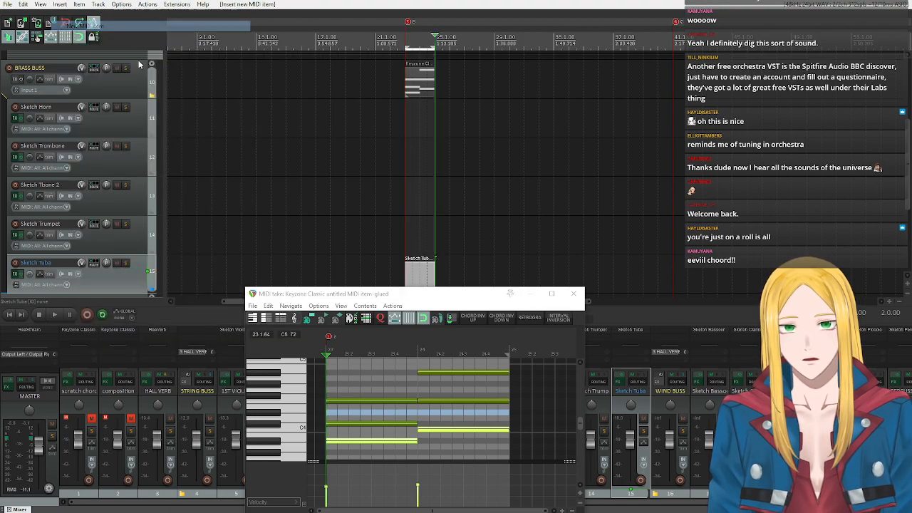
Paste the two copied bass notes at the start of the Sketch Tuba item and play them back.
{"action": "double_click", "coordinate": [415, 274]}
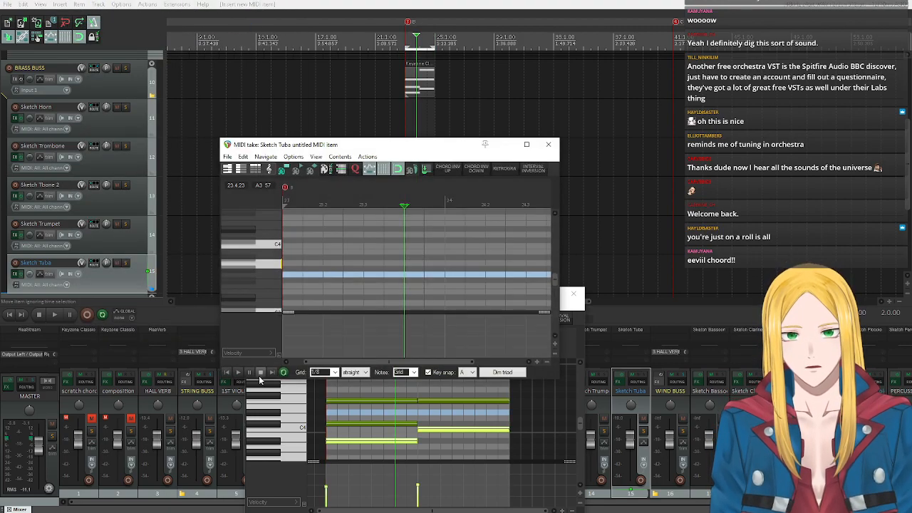
{"action": "left_click", "coordinate": [227, 373]}
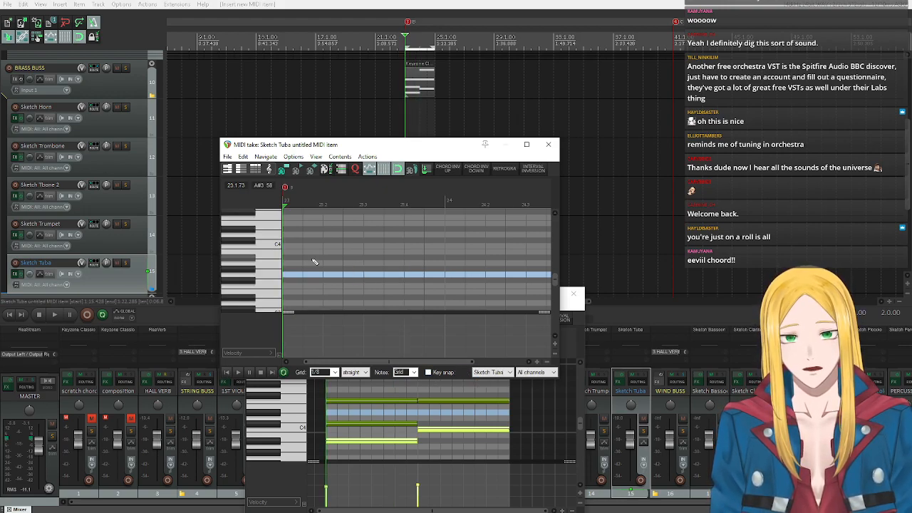
{"action": "key", "text": "ctrl+v"}
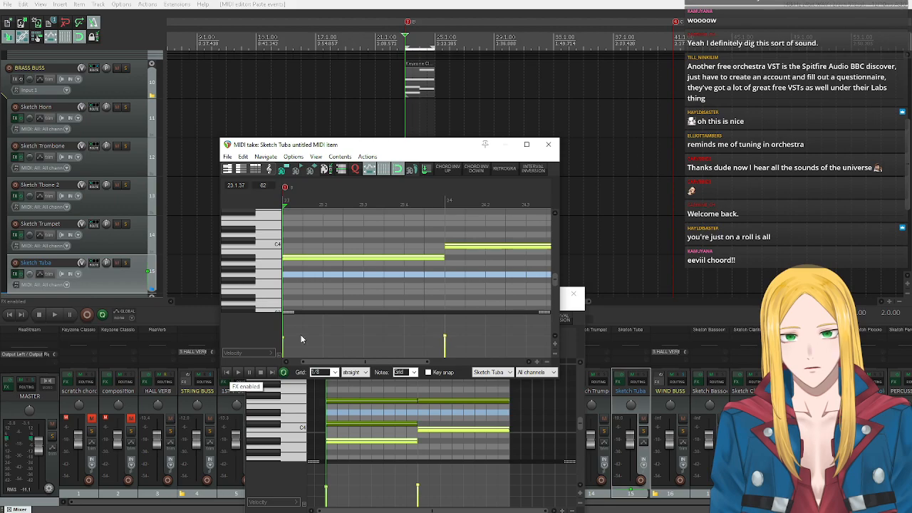
{"action": "left_click", "coordinate": [239, 374]}
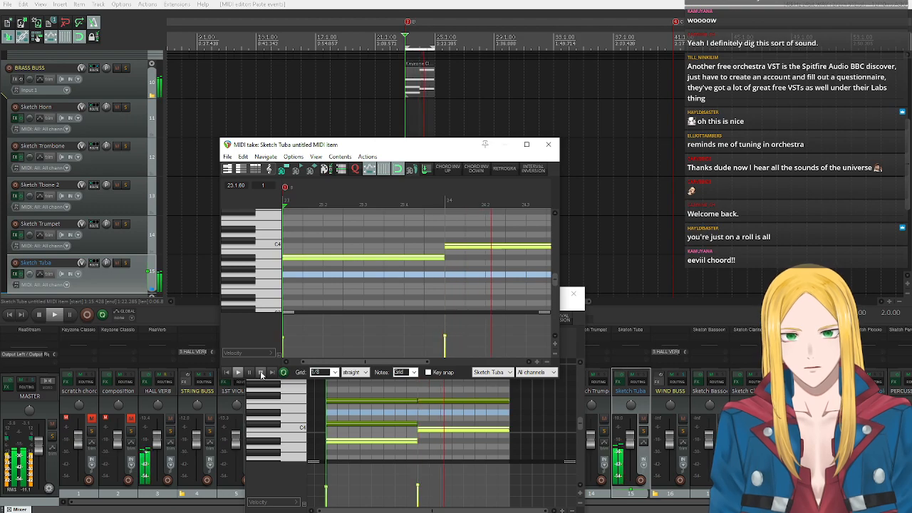
{"action": "left_click", "coordinate": [261, 373]}
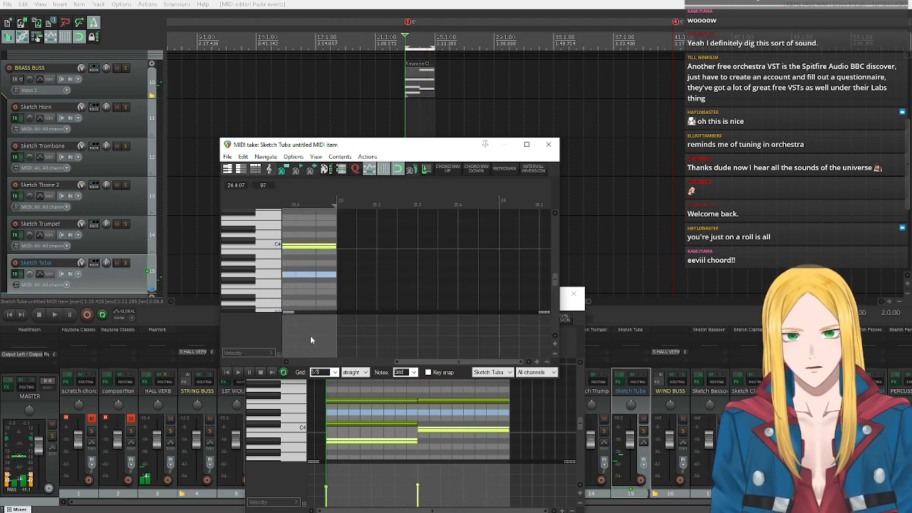
Audition the tuba's starting A#3 and lower pitches on the piano roll keys to judge its range.
{"action": "left_click_drag", "start_coordinate": [423, 364], "coordinate": [280, 362]}
{"action": "left_click", "coordinate": [249, 259]}
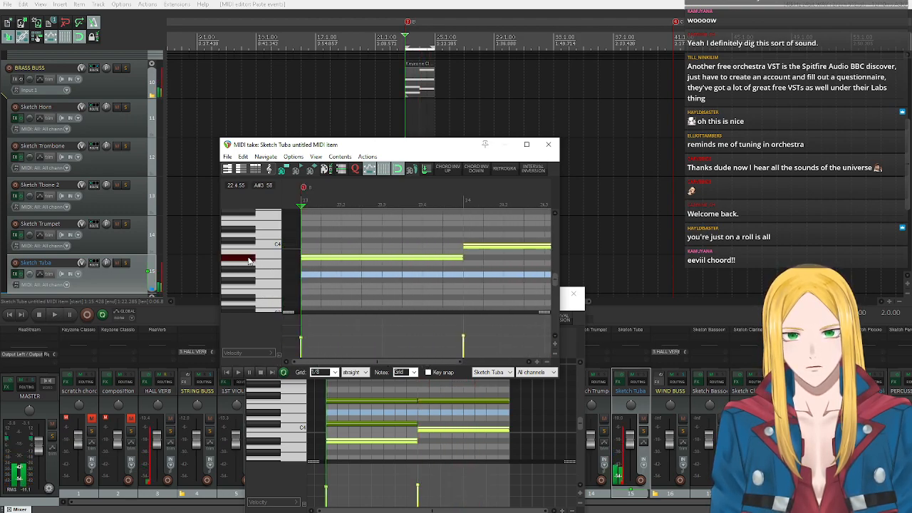
{"action": "left_click", "coordinate": [249, 259]}
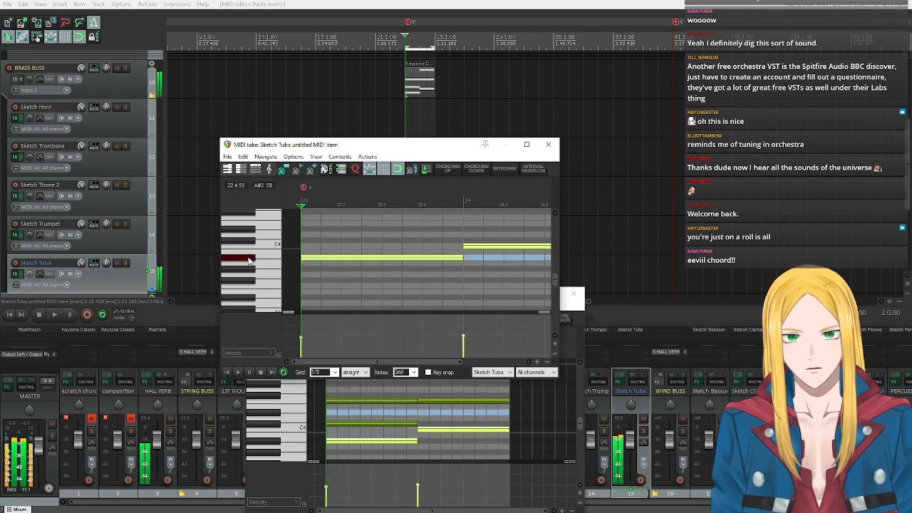
{"action": "scroll", "coordinate": [248, 258], "scroll_direction": "down", "scroll_amount": 1}
{"action": "left_click_drag", "start_coordinate": [248, 269], "coordinate": [246, 307]}
{"action": "scroll", "coordinate": [246, 278], "scroll_direction": "down", "scroll_amount": 2}
{"action": "scroll", "coordinate": [243, 294], "scroll_direction": "down", "scroll_amount": 1}
{"action": "scroll", "coordinate": [245, 303], "scroll_direction": "down", "scroll_amount": 1}
{"action": "scroll", "coordinate": [245, 299], "scroll_direction": "up", "scroll_amount": 3}
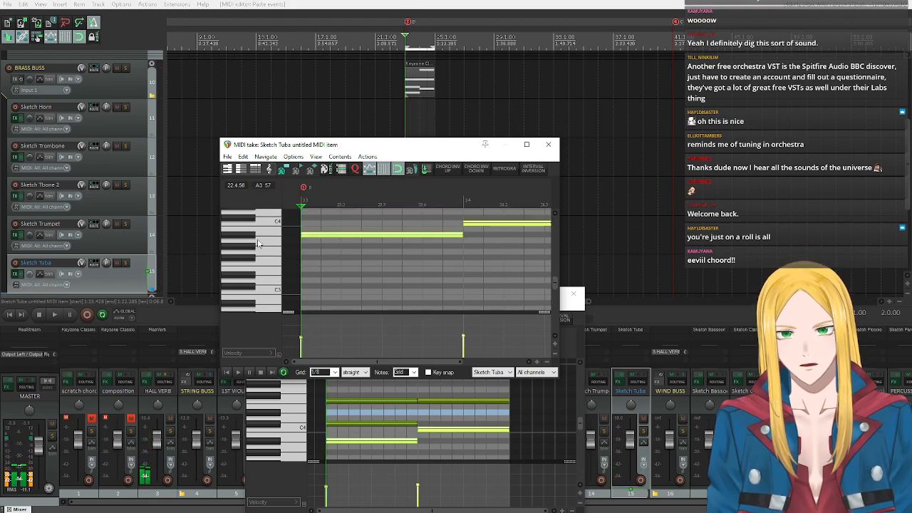
{"action": "scroll", "coordinate": [252, 242], "scroll_direction": "up", "scroll_amount": 1}
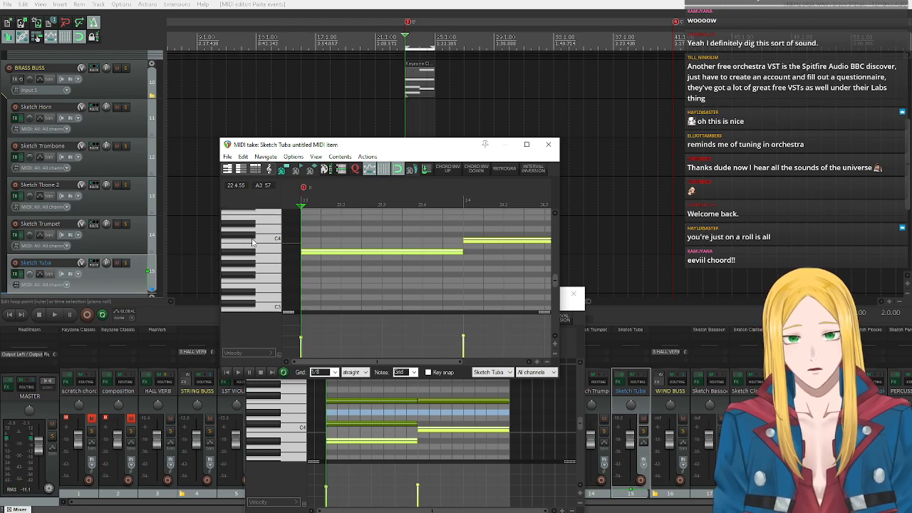
Transpose the selected tuba notes down an octave (12 semitones), play them back and close the tuba's MIDI editor.
{"action": "key", "text": "ctrl+t"}
{"action": "type", "text": "12"}
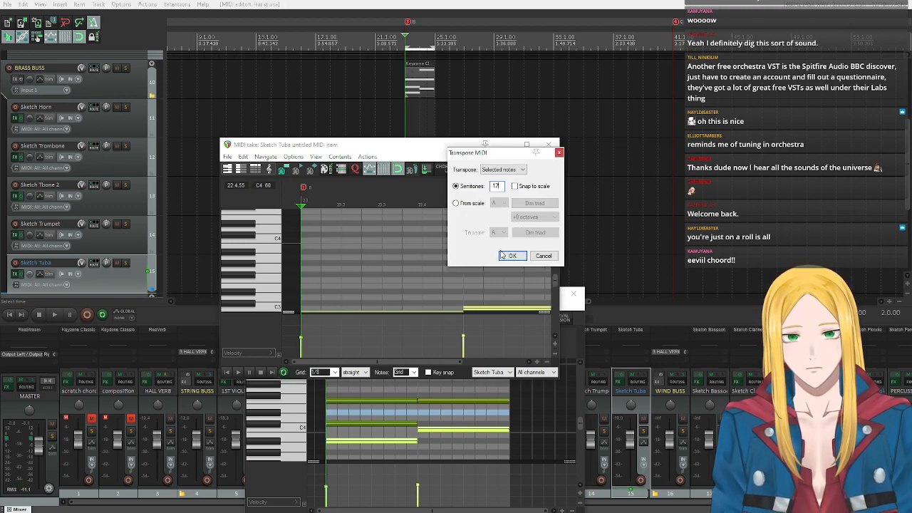
{"action": "left_click", "coordinate": [513, 256]}
{"action": "left_click", "coordinate": [238, 371]}
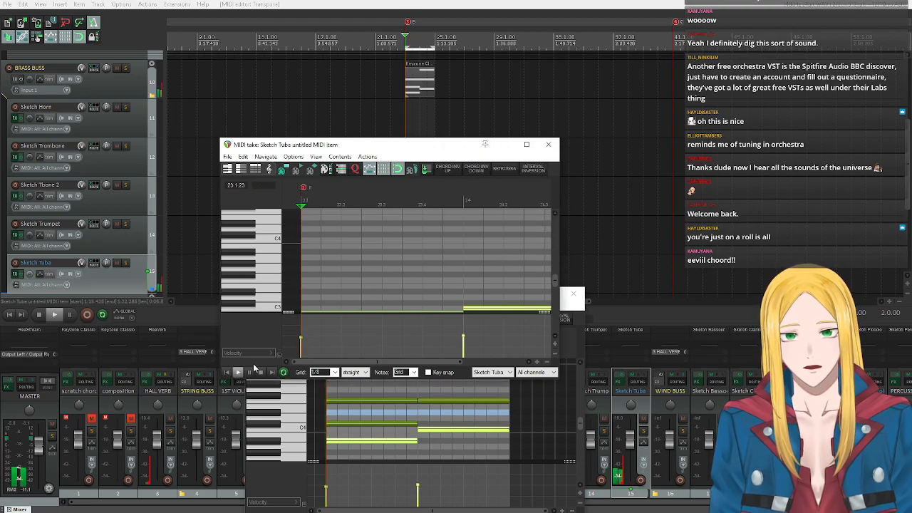
{"action": "scroll", "coordinate": [278, 276], "scroll_direction": "down", "scroll_amount": 1}
{"action": "scroll", "coordinate": [277, 275], "scroll_direction": "down", "scroll_amount": 1}
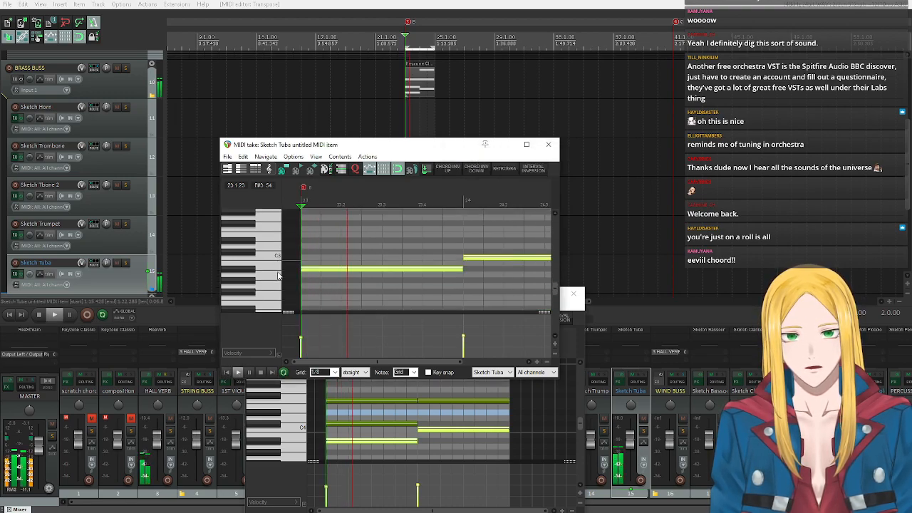
{"action": "left_click", "coordinate": [261, 373]}
{"action": "left_click", "coordinate": [547, 144]}
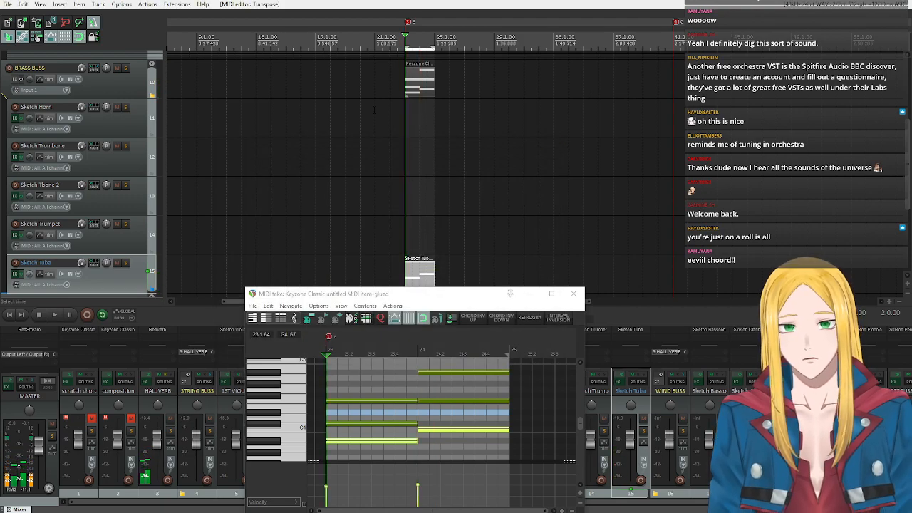
Move the chord editor aside and compare the playable ranges of the Sketch Trumpet and Sketch Trombone by auditioning their notes.
{"action": "left_click_drag", "start_coordinate": [458, 293], "coordinate": [698, 75]}
{"action": "left_click", "coordinate": [113, 239]}
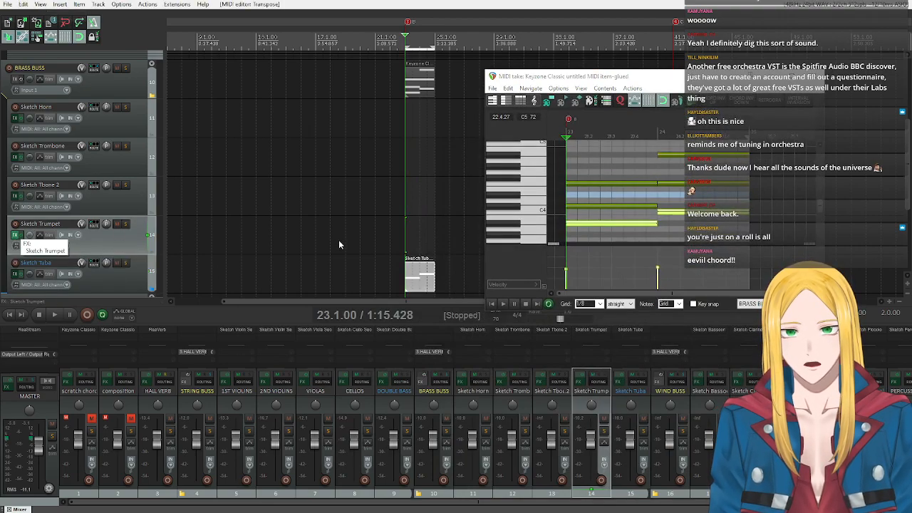
{"action": "left_click", "coordinate": [15, 234]}
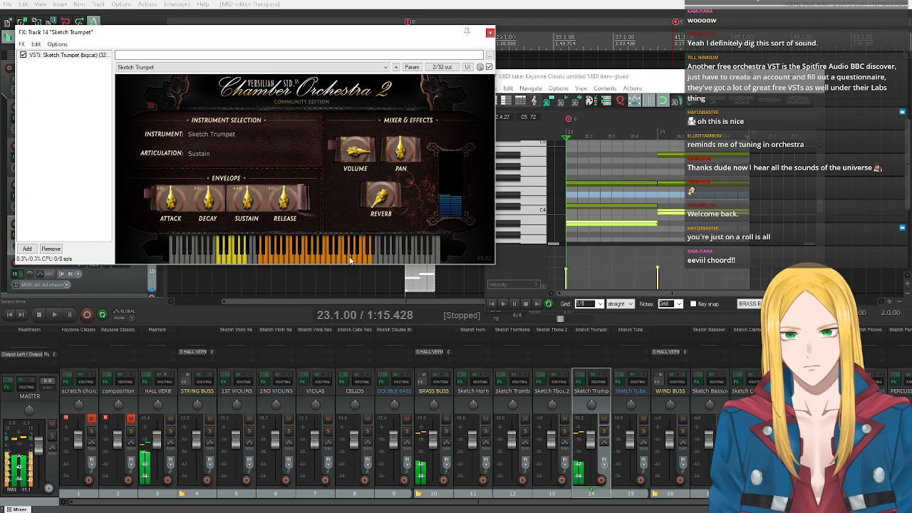
{"action": "left_click", "coordinate": [489, 33]}
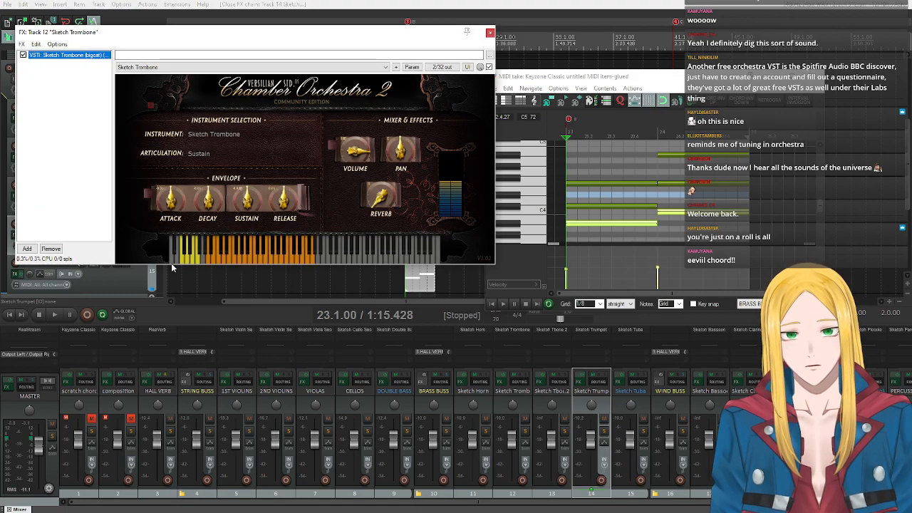
{"action": "left_click", "coordinate": [223, 259]}
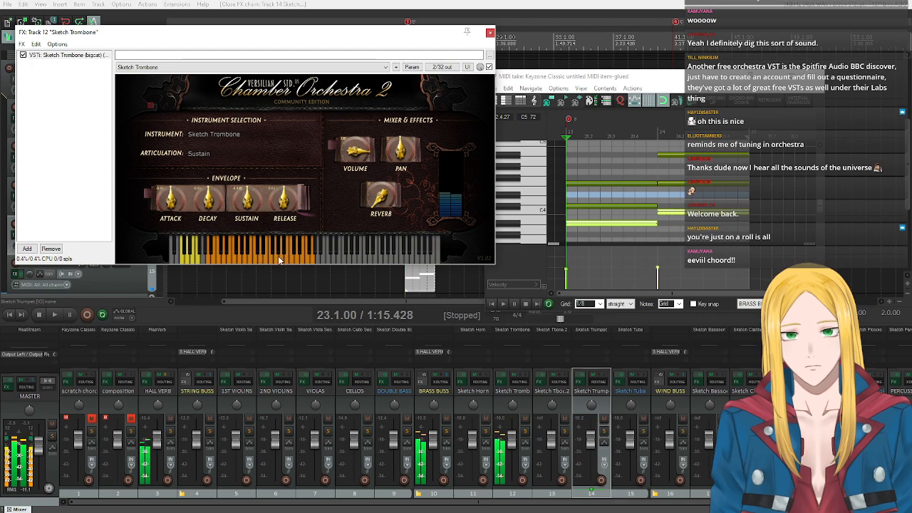
{"action": "left_click", "coordinate": [490, 32]}
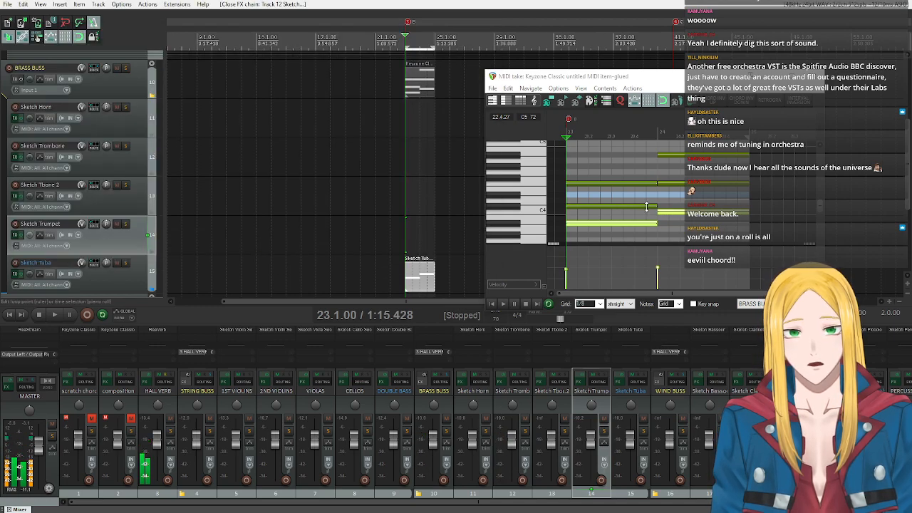
Copy the first chord's C#4 and the second chord's F4 from the chord item, and insert a new MIDI item on Sketch Trombone at bar 23.
{"action": "left_click", "coordinate": [629, 207]}
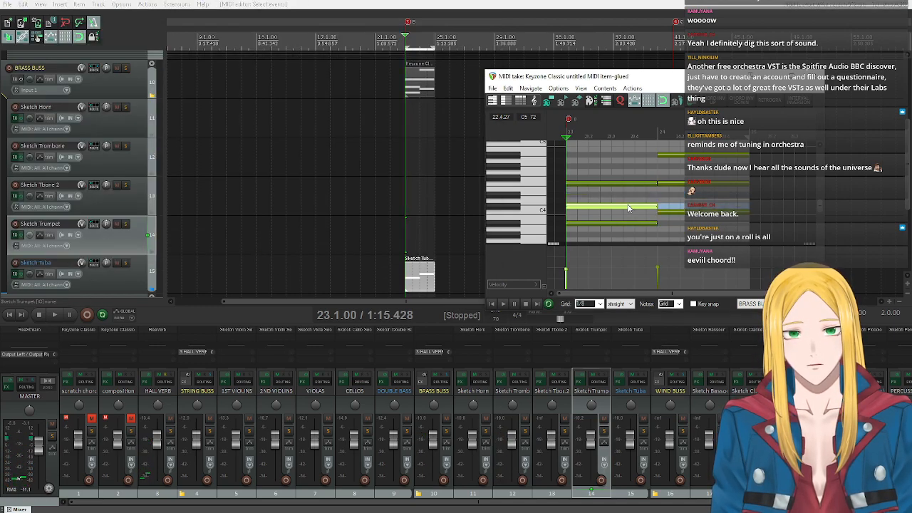
{"action": "left_click", "coordinate": [673, 182], "text": "ctrl"}
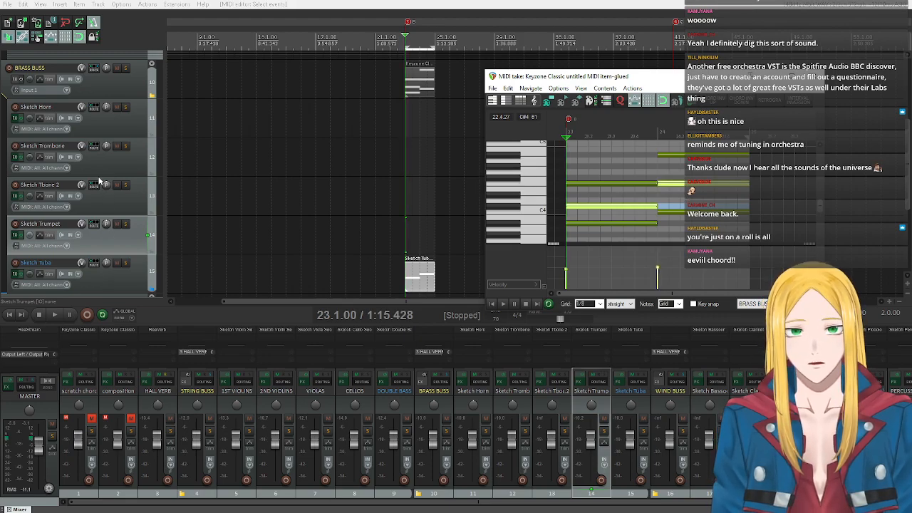
{"action": "left_click", "coordinate": [100, 171]}
{"action": "left_click", "coordinate": [59, 5]}
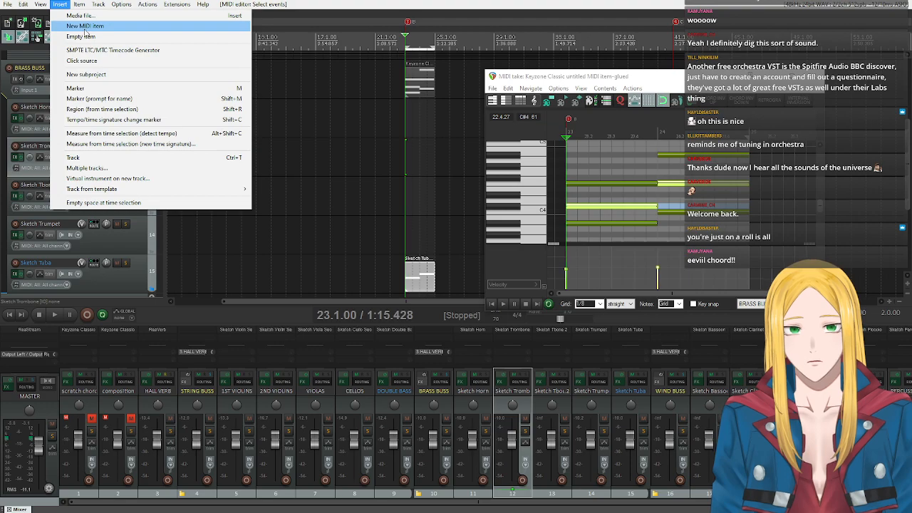
{"action": "left_click", "coordinate": [86, 28]}
Paste the copied notes at the start of the Sketch Trombone item, play them back and close its MIDI editor.
{"action": "double_click", "coordinate": [421, 163]}
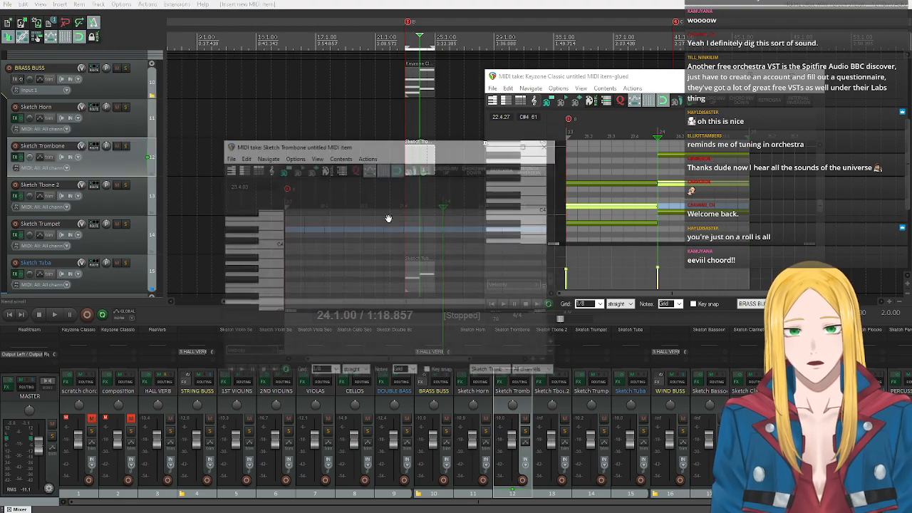
{"action": "key", "text": "ctrl+v"}
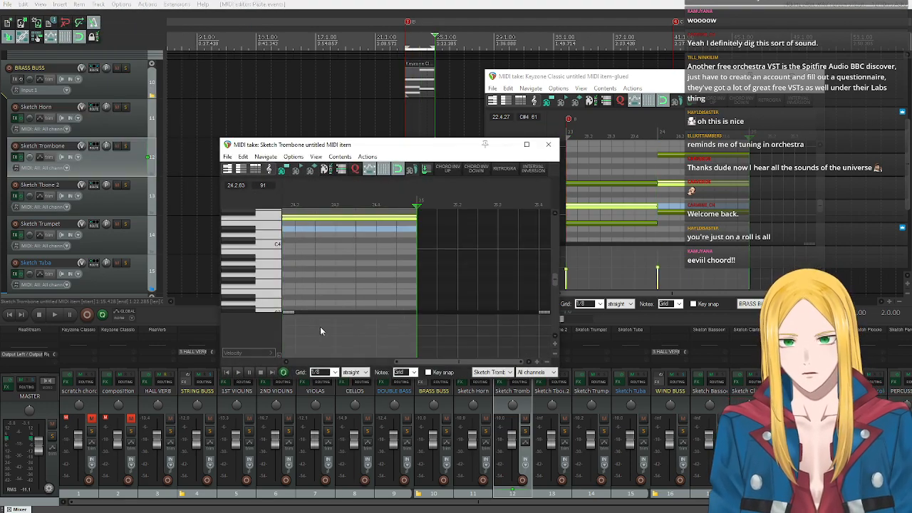
{"action": "left_click", "coordinate": [238, 372]}
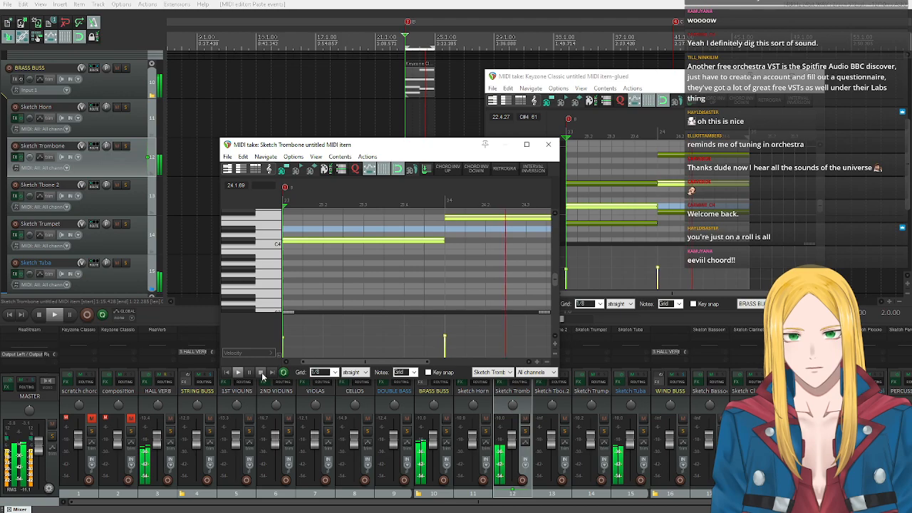
{"action": "left_click", "coordinate": [261, 372]}
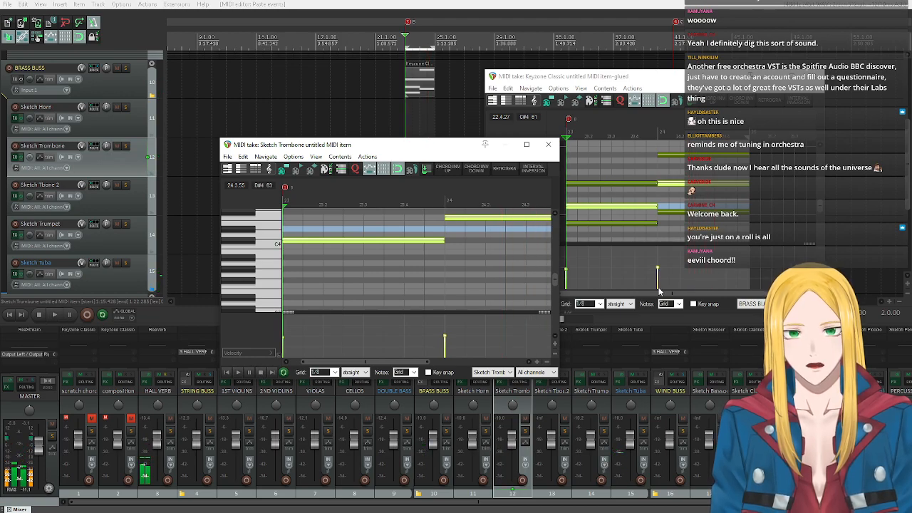
{"action": "left_click", "coordinate": [548, 144]}
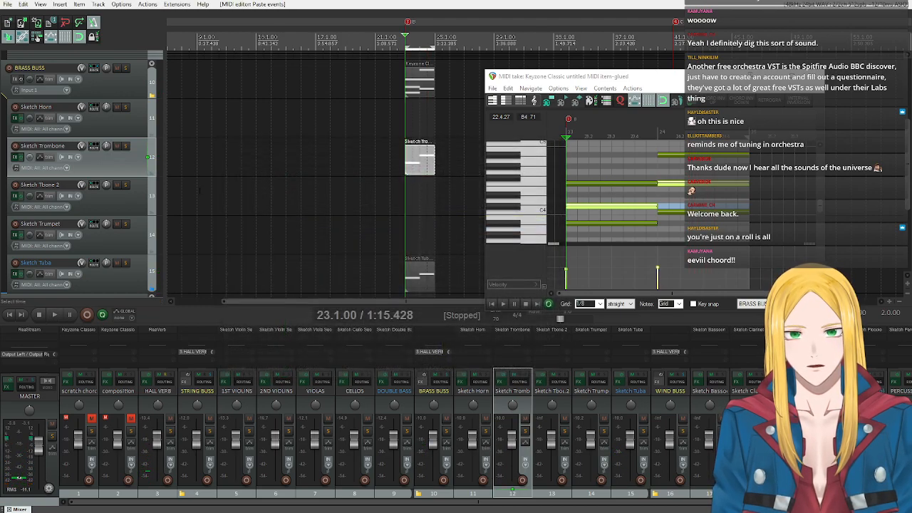
Copy the top notes F4 and A#4 of the two chords and insert a new MIDI item on Sketch Horn at bar 23.
{"action": "left_click", "coordinate": [123, 128]}
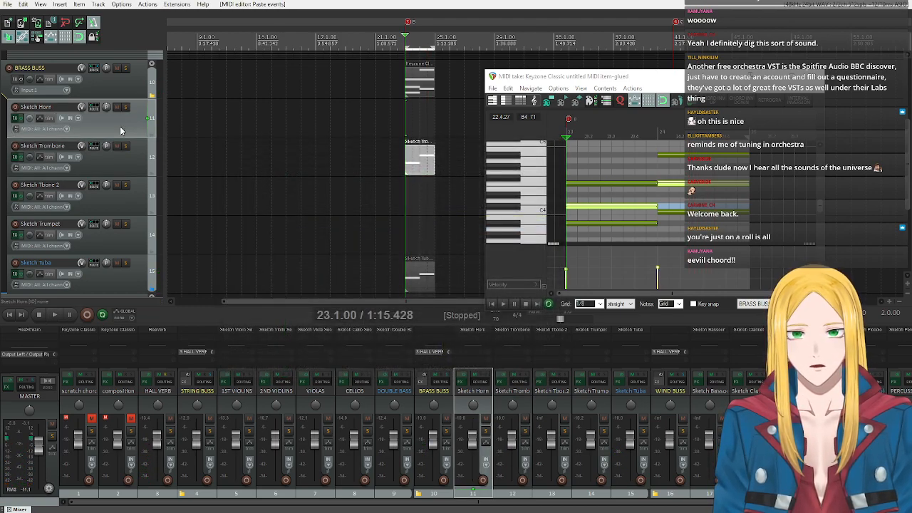
{"action": "left_click", "coordinate": [632, 183]}
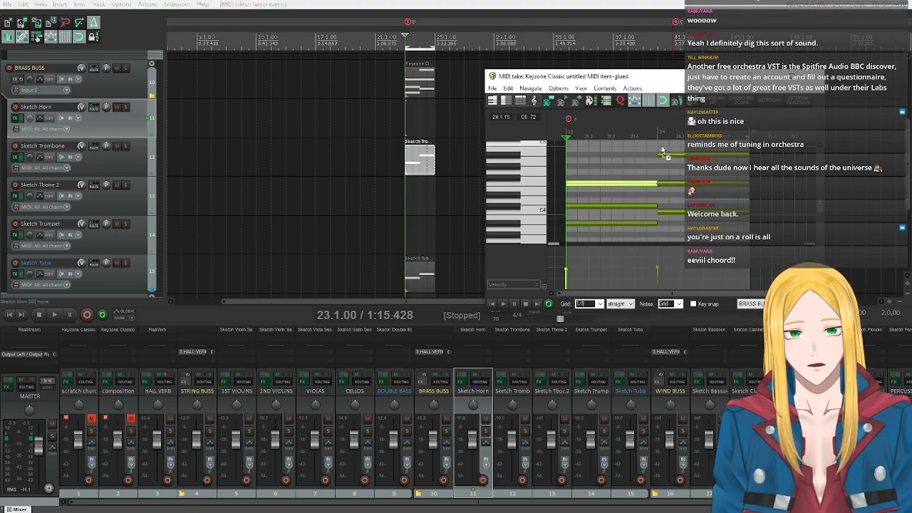
{"action": "left_click_drag", "start_coordinate": [660, 148], "coordinate": [683, 164]}
{"action": "key", "text": "ctrl+z"}
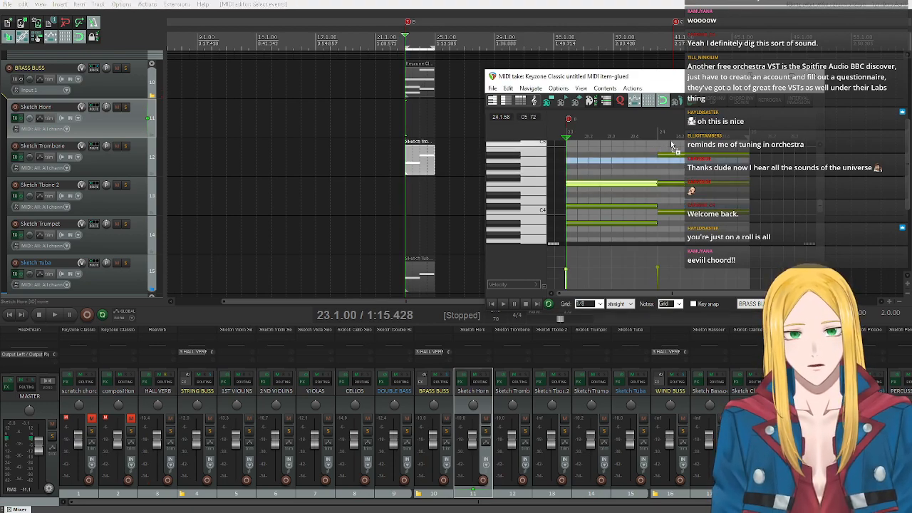
{"action": "left_click_drag", "start_coordinate": [670, 148], "coordinate": [681, 168]}
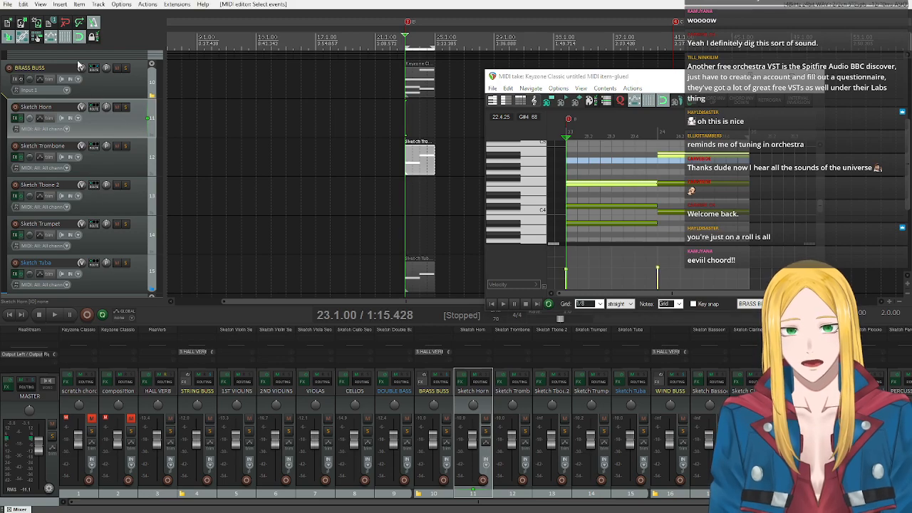
{"action": "left_click", "coordinate": [61, 4]}
{"action": "left_click", "coordinate": [72, 22]}
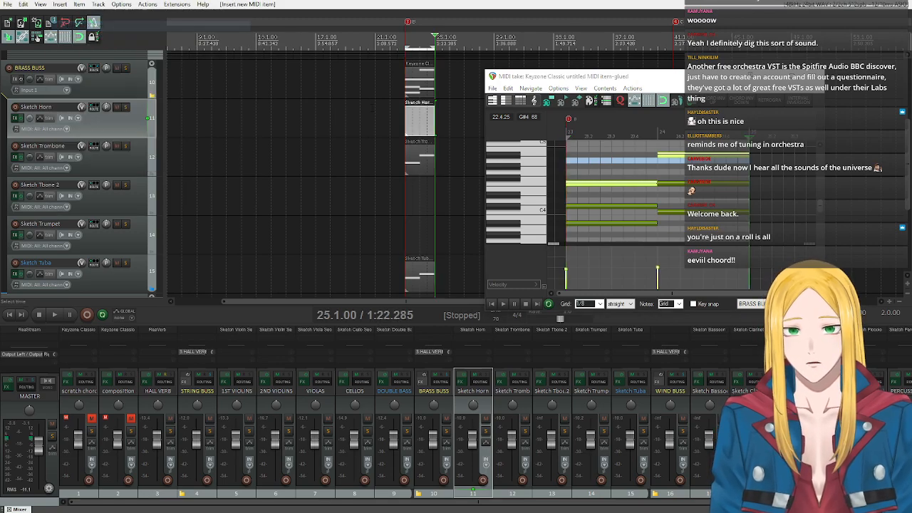
Paste the copied top notes at the start of the Sketch Horn item and play them back with the other brass.
{"action": "double_click", "coordinate": [407, 121]}
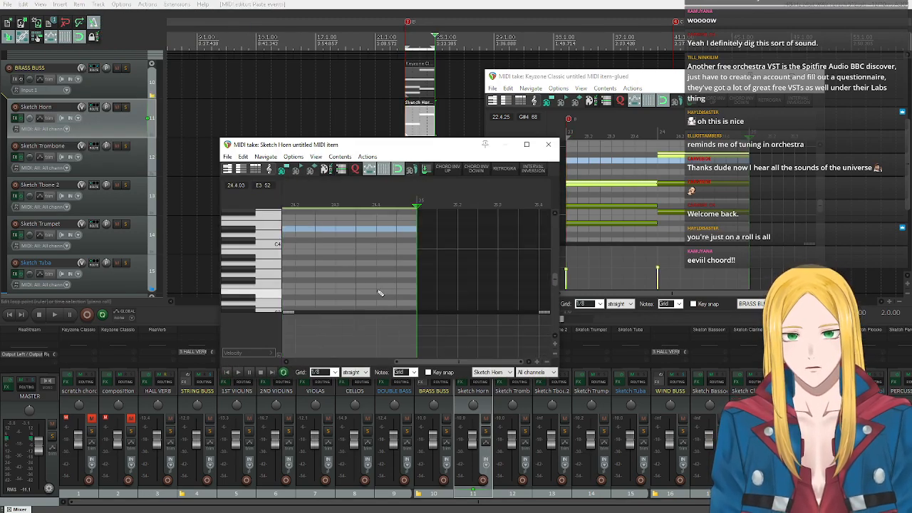
{"action": "key", "text": "ctrl+v"}
{"action": "left_click", "coordinate": [228, 372]}
{"action": "left_click", "coordinate": [237, 372]}
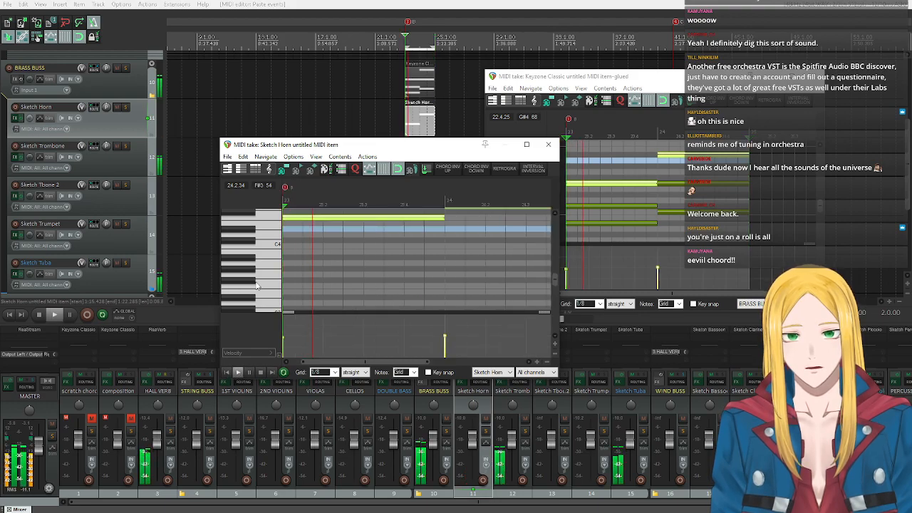
{"action": "scroll", "coordinate": [258, 285], "scroll_direction": "up", "scroll_amount": 2}
{"action": "scroll", "coordinate": [258, 285], "scroll_direction": "up", "scroll_amount": 1}
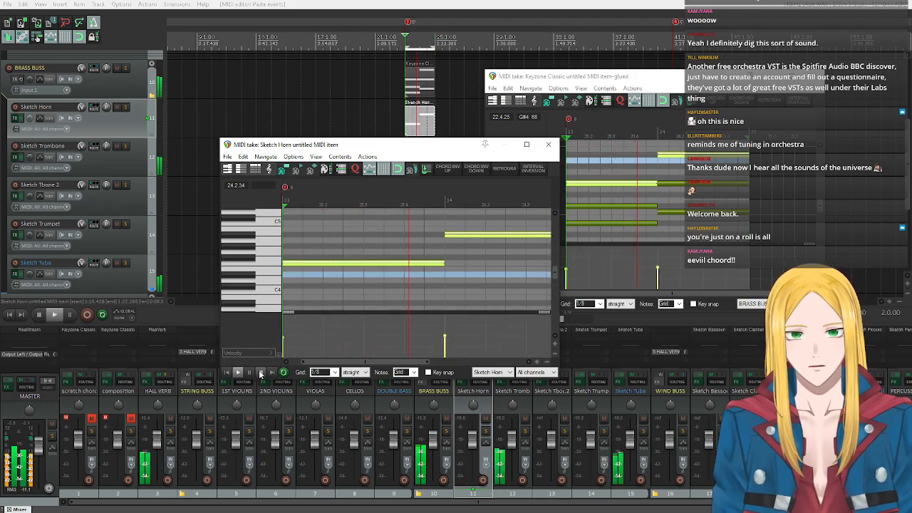
{"action": "left_click", "coordinate": [261, 373]}
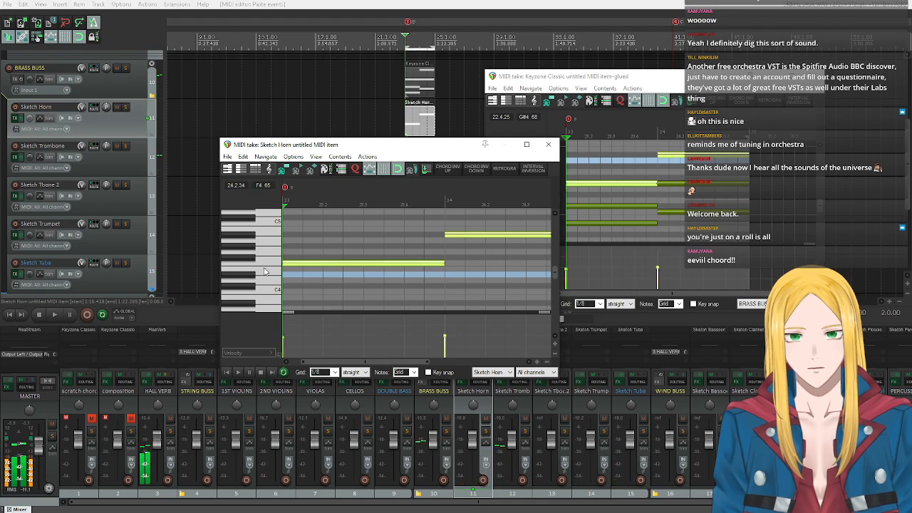
Audition F4 and lower pitches on the Sketch Horn's piano roll keys to judge its playable range.
{"action": "left_click", "coordinate": [265, 265]}
{"action": "left_click", "coordinate": [264, 265]}
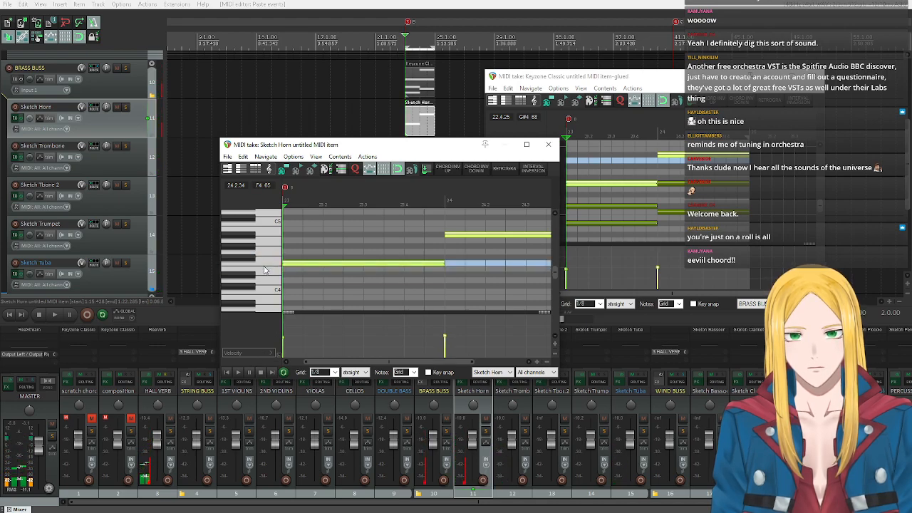
{"action": "left_click", "coordinate": [262, 296]}
{"action": "scroll", "coordinate": [262, 299], "scroll_direction": "down", "scroll_amount": 2}
{"action": "left_click", "coordinate": [242, 276]}
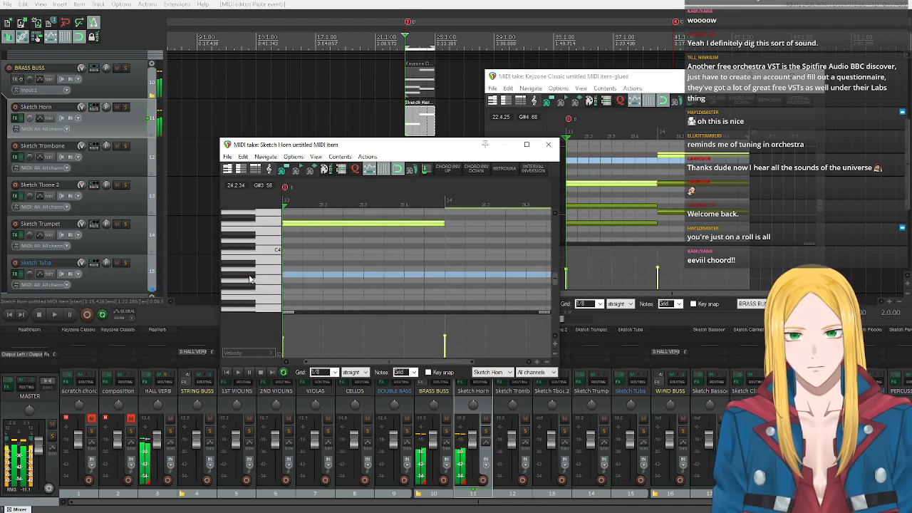
{"action": "scroll", "coordinate": [255, 258], "scroll_direction": "up", "scroll_amount": 3}
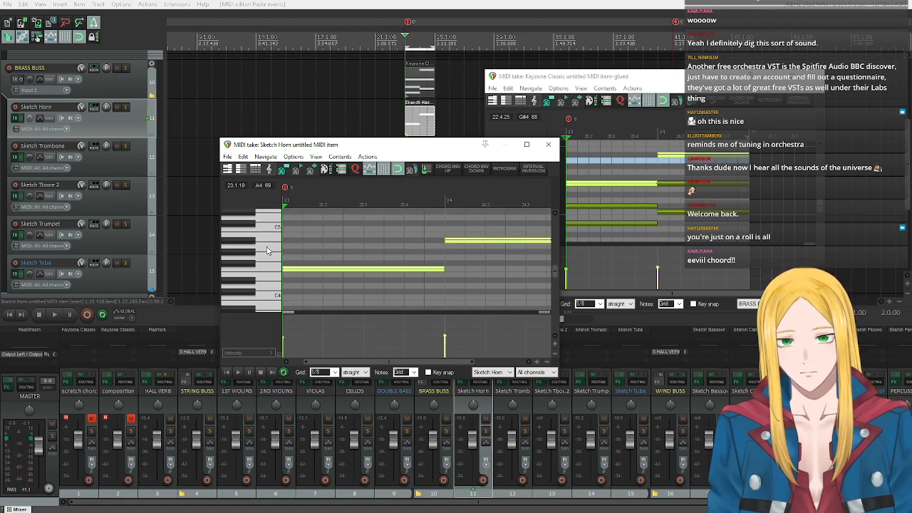
Transpose the selected horn notes down 12 semitones, play them back and close the horn's MIDI editor.
{"action": "type", "text": "t"}
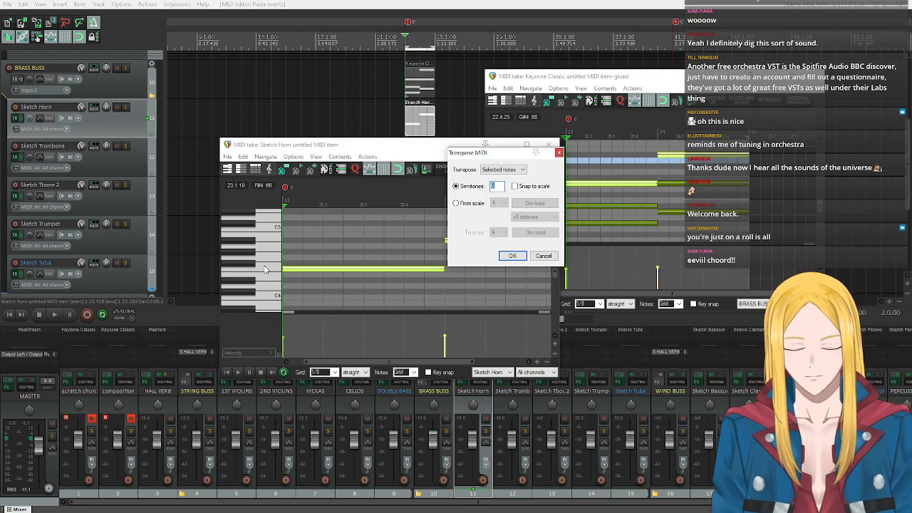
{"action": "type", "text": "-12"}
{"action": "key", "text": "Return"}
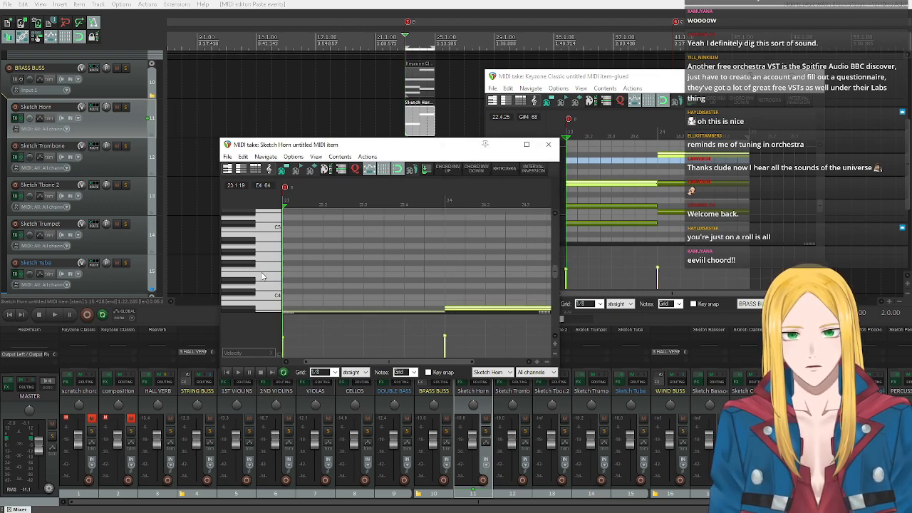
{"action": "left_click", "coordinate": [237, 372]}
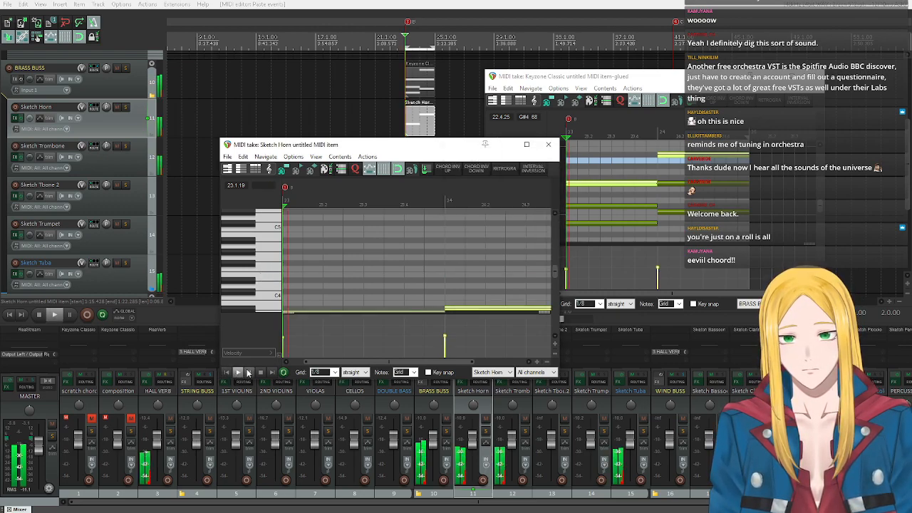
{"action": "scroll", "coordinate": [270, 272], "scroll_direction": "down", "scroll_amount": 3}
{"action": "scroll", "coordinate": [269, 272], "scroll_direction": "down", "scroll_amount": 1}
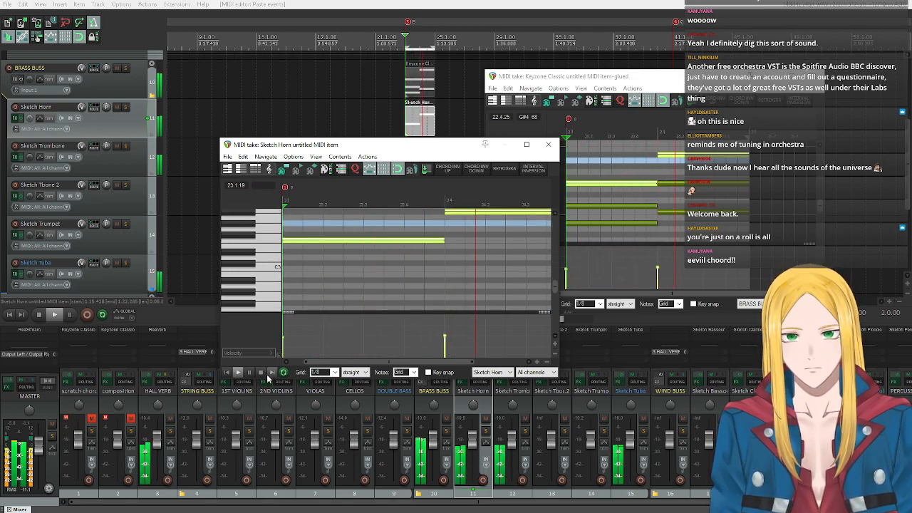
{"action": "left_click", "coordinate": [260, 372]}
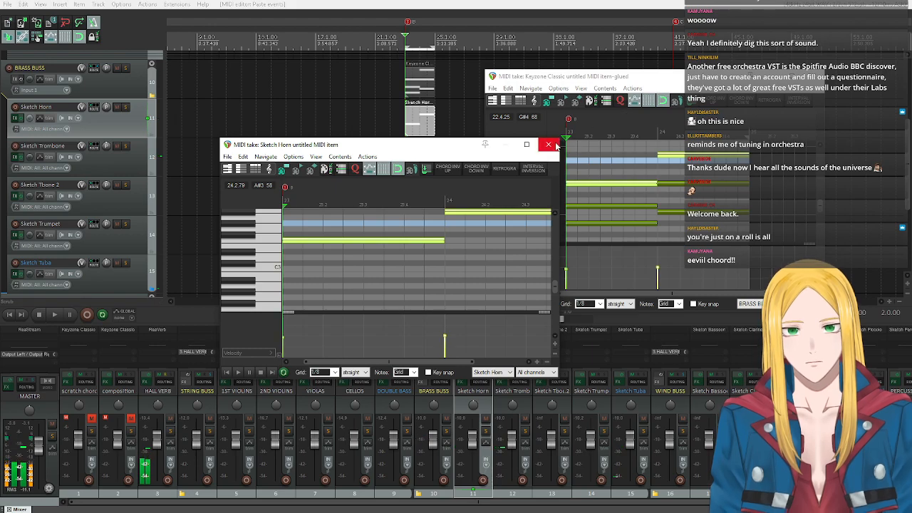
{"action": "left_click", "coordinate": [548, 144]}
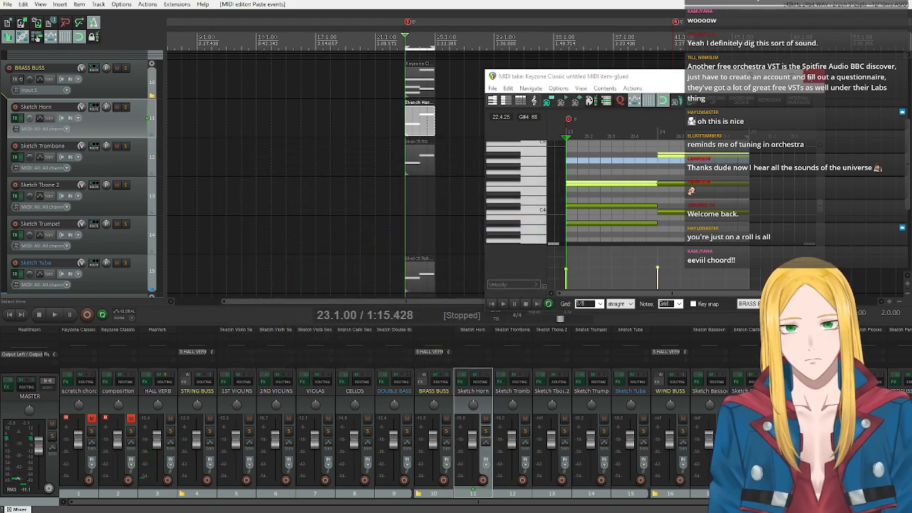
Close the chord editor, open the Sketch Trombone item and transpose its selected notes down 12 semitones.
{"action": "left_click", "coordinate": [814, 76]}
{"action": "double_click", "coordinate": [421, 164]}
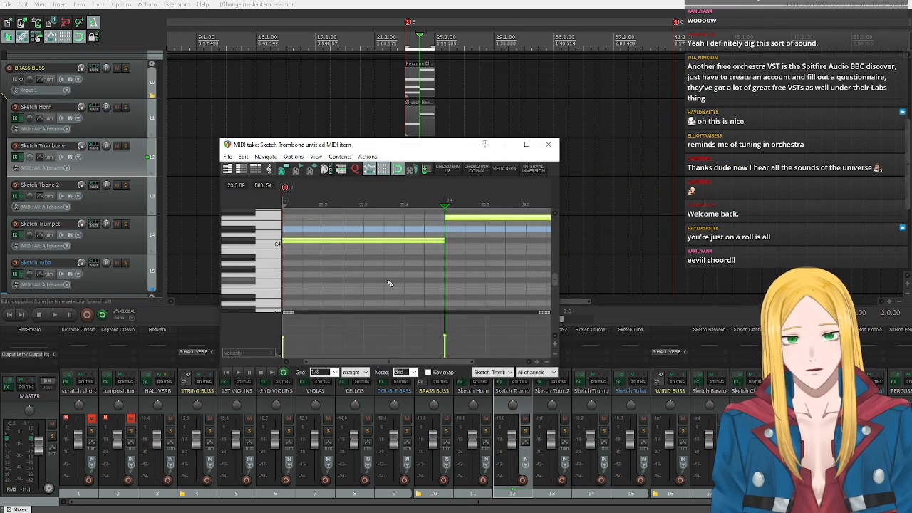
{"action": "scroll", "coordinate": [363, 287], "scroll_direction": "down", "scroll_amount": 1}
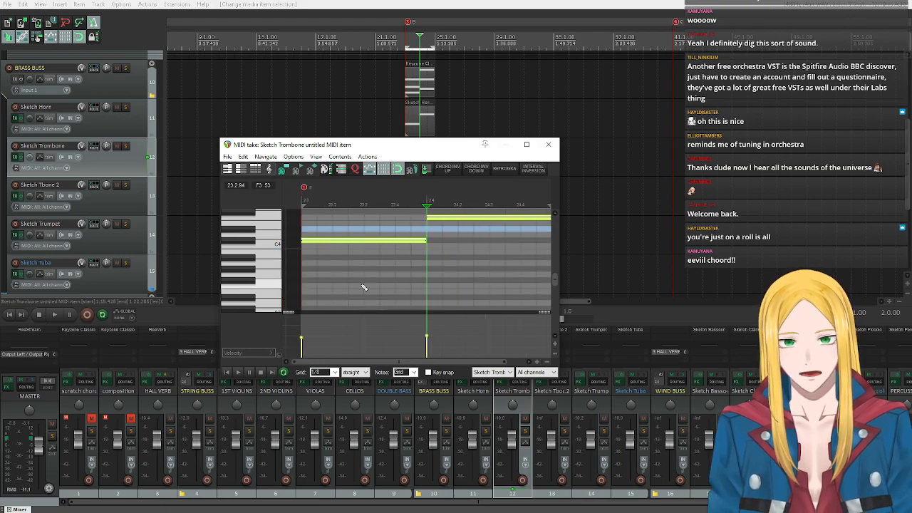
{"action": "type", "text": "t"}
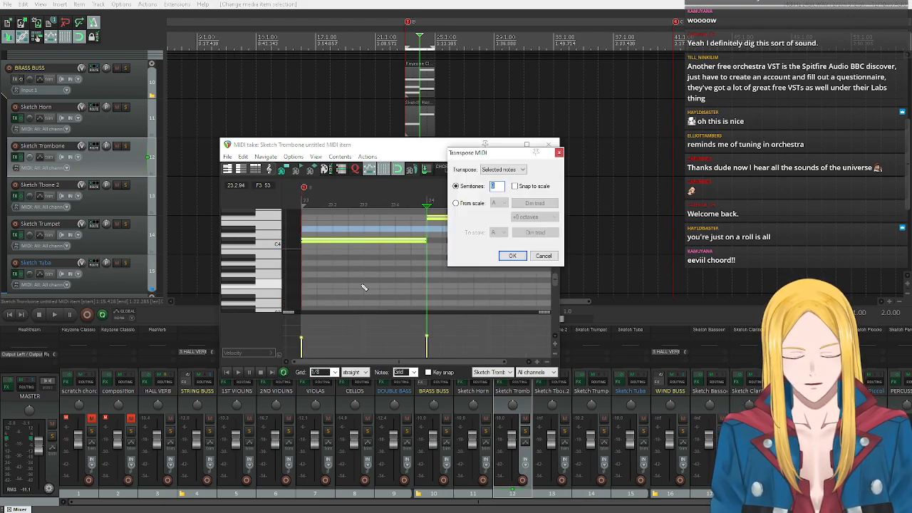
{"action": "type", "text": "-12"}
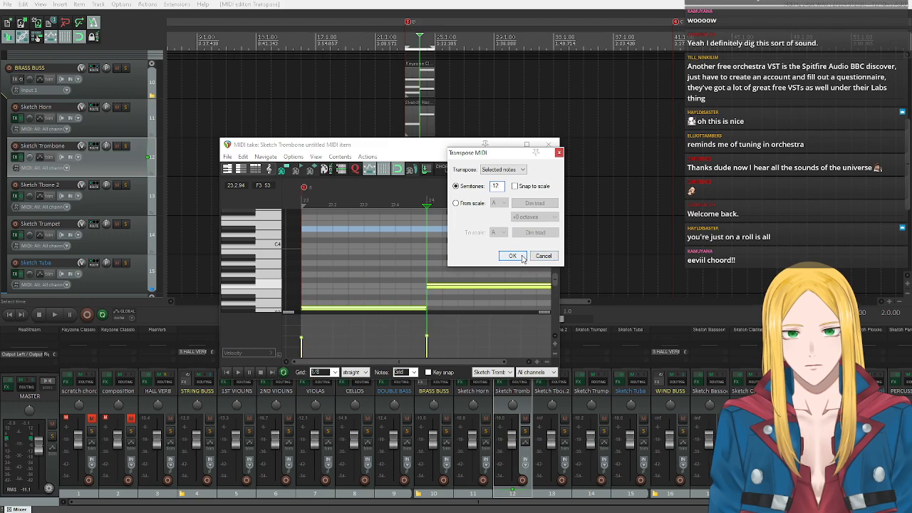
{"action": "left_click", "coordinate": [512, 256]}
Play the lowered trombone part together with the other brass from bar 23 and close the trombone's MIDI editor.
{"action": "left_click", "coordinate": [228, 372]}
{"action": "left_click", "coordinate": [238, 372]}
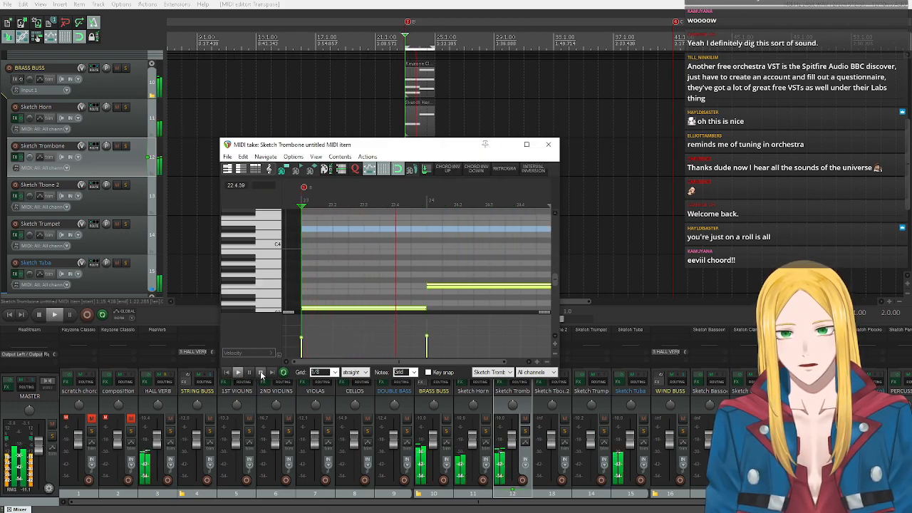
{"action": "left_click", "coordinate": [261, 372]}
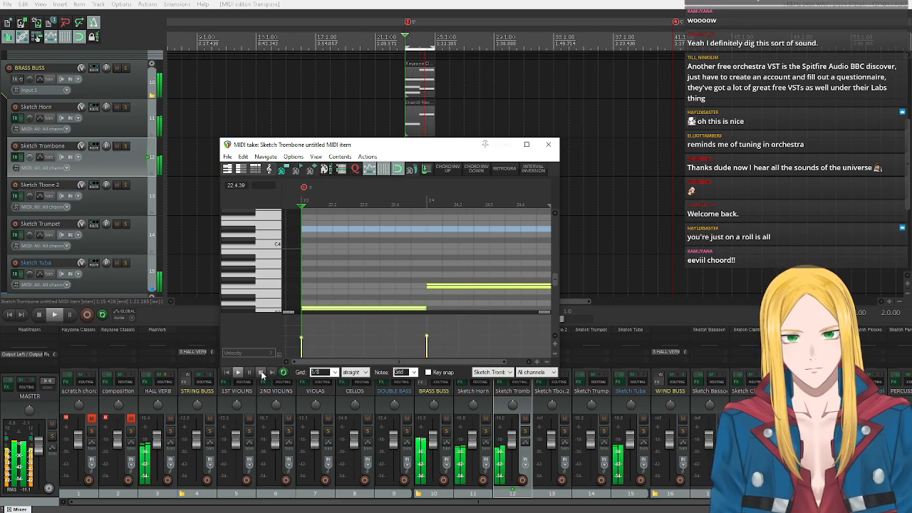
{"action": "key", "text": "space"}
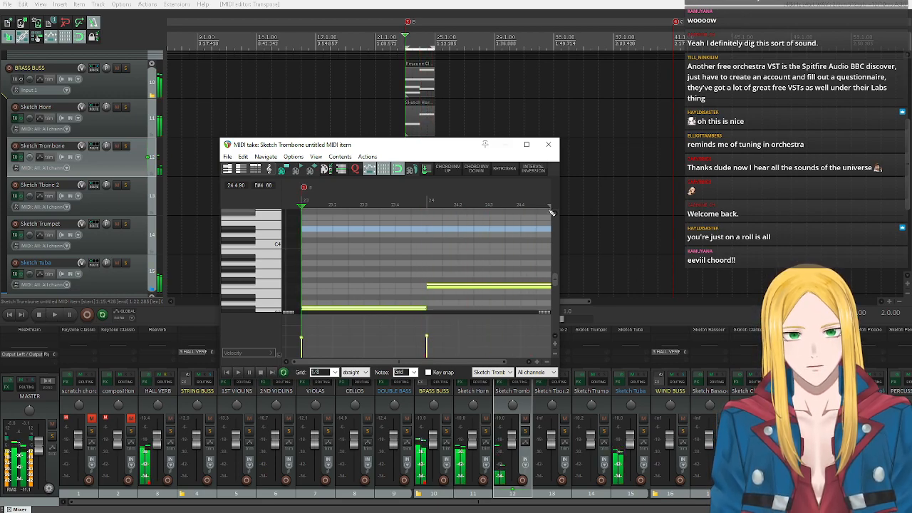
{"action": "left_click", "coordinate": [548, 144]}
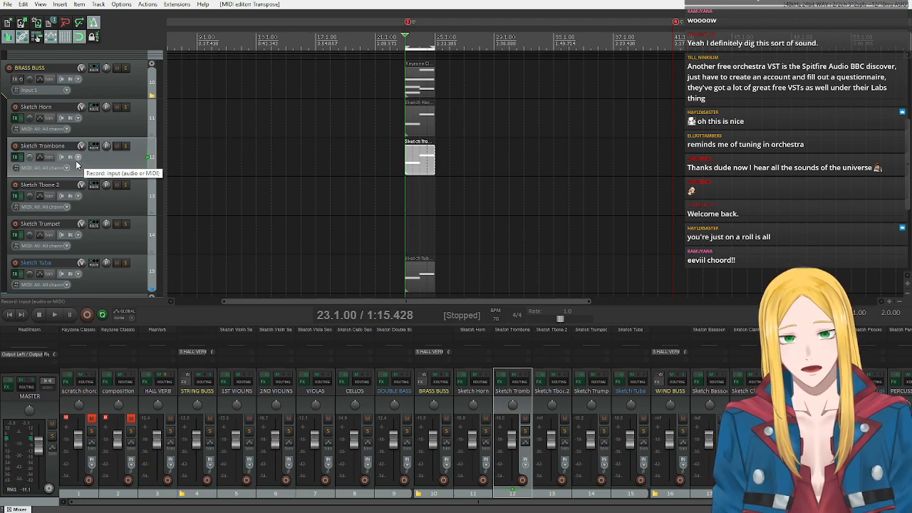
{"action": "scroll", "coordinate": [81, 227], "scroll_direction": "up", "scroll_amount": 4}
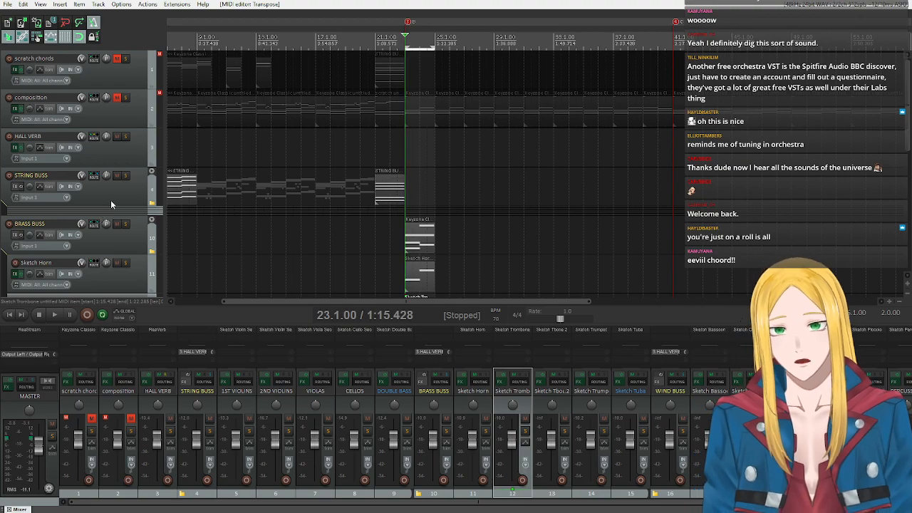
Insert a new MIDI item at bar 23 on the Sketch Trumpet track and open it in the MIDI editor.
{"action": "scroll", "coordinate": [114, 202], "scroll_direction": "down", "scroll_amount": 4}
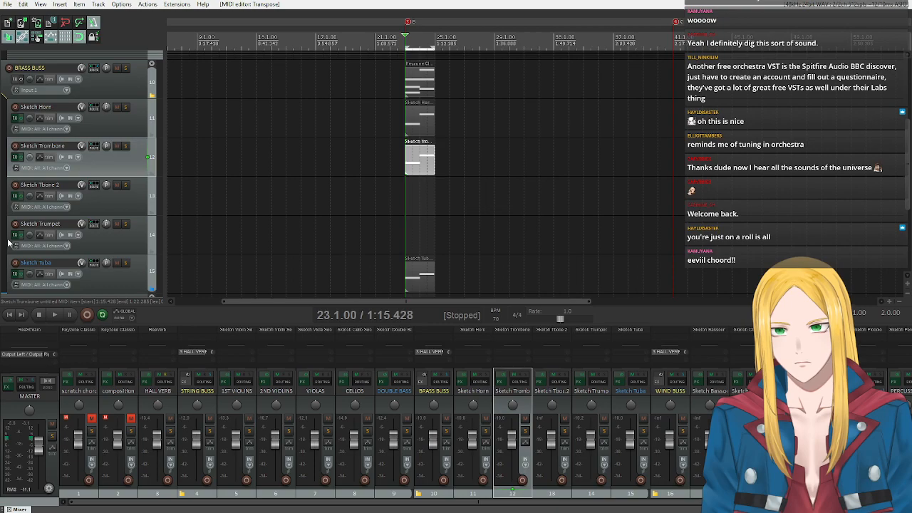
{"action": "scroll", "coordinate": [128, 238], "scroll_direction": "up", "scroll_amount": 4}
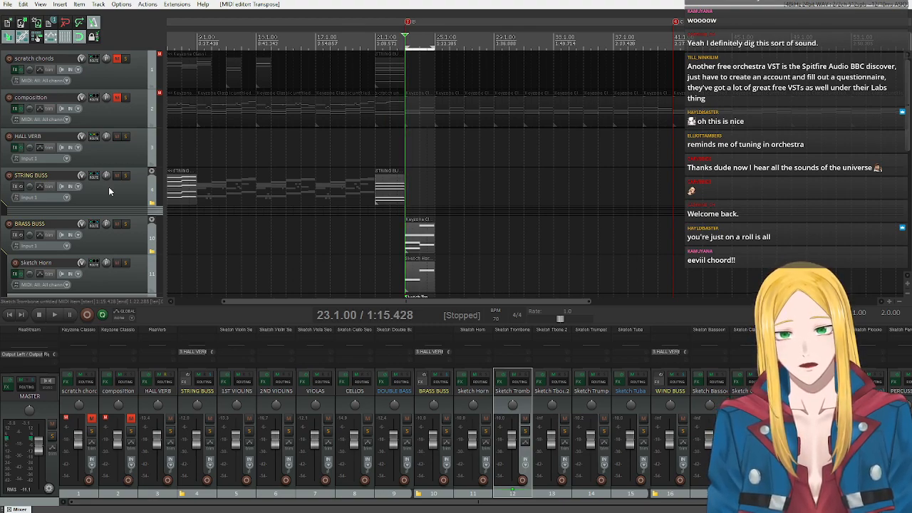
{"action": "scroll", "coordinate": [108, 187], "scroll_direction": "down", "scroll_amount": 5}
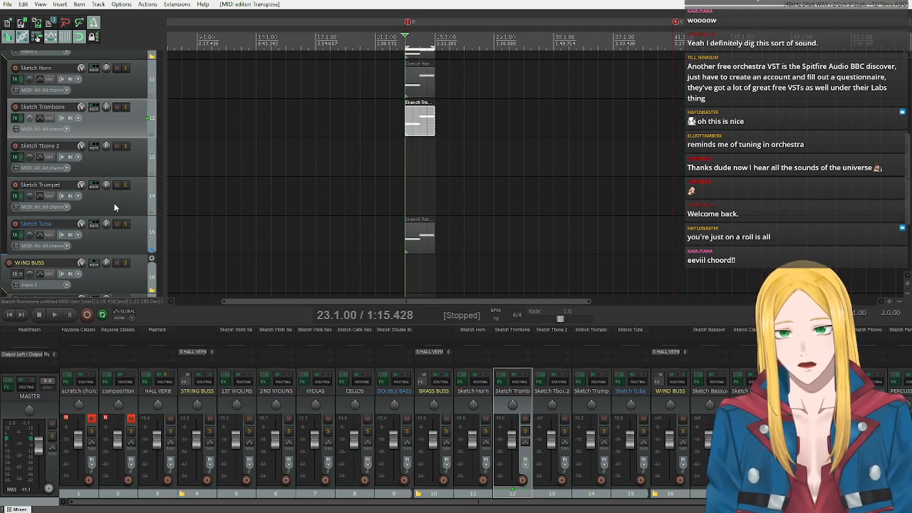
{"action": "left_click", "coordinate": [125, 204]}
{"action": "left_click", "coordinate": [60, 4]}
{"action": "left_click", "coordinate": [79, 25]}
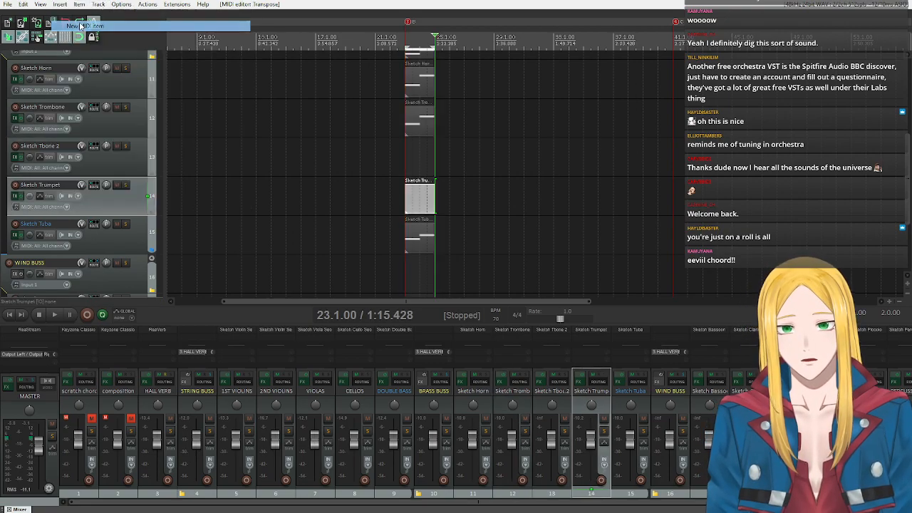
{"action": "double_click", "coordinate": [407, 202]}
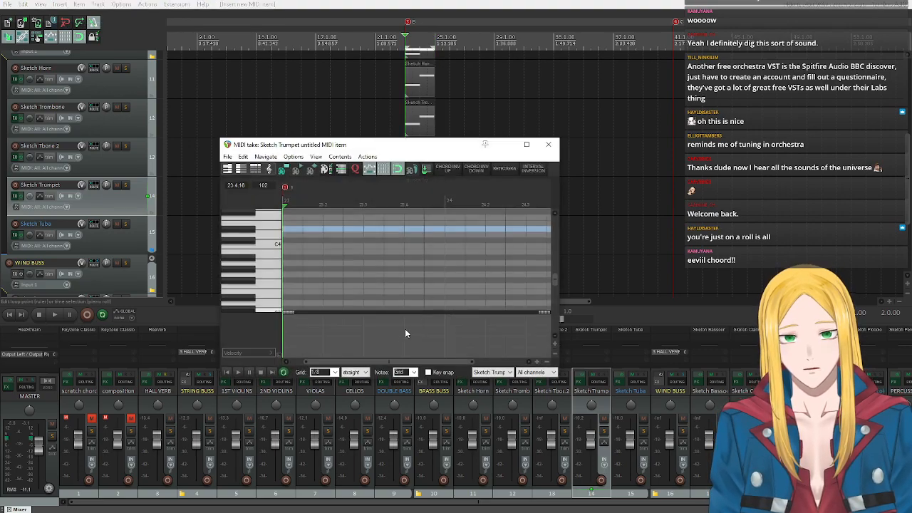
{"action": "scroll", "coordinate": [267, 282], "scroll_direction": "up", "scroll_amount": 3}
{"action": "scroll", "coordinate": [406, 257], "scroll_direction": "down", "scroll_amount": 4}
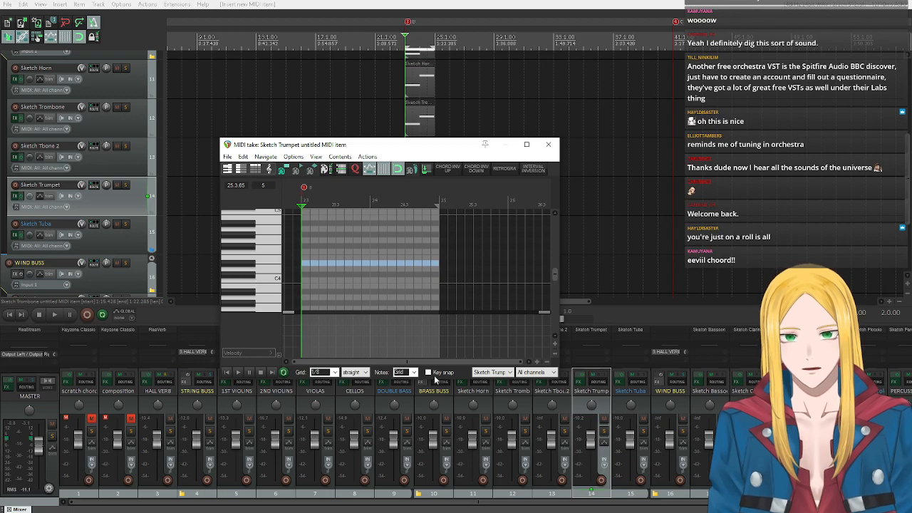
Enable key snap in the trumpet's MIDI editor and set it to the Bb Minor triad.
{"action": "left_click", "coordinate": [432, 373]}
{"action": "left_click", "coordinate": [463, 374]}
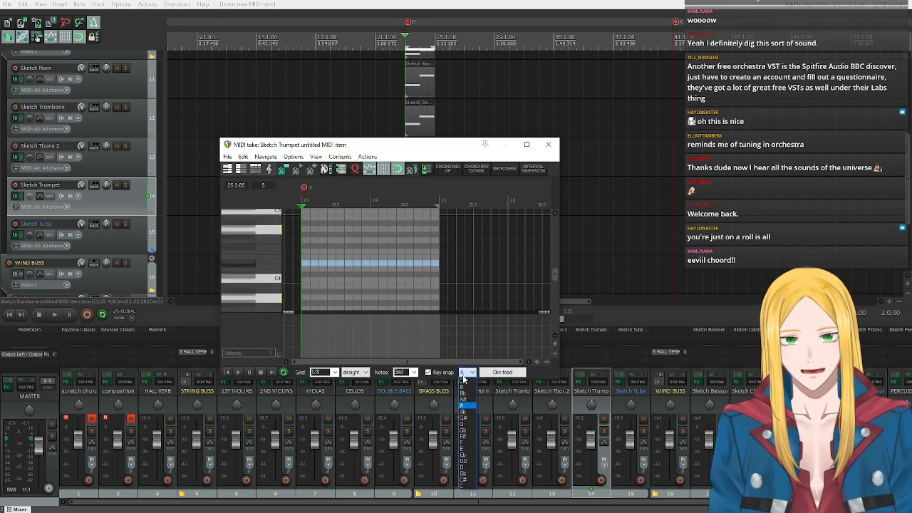
{"action": "left_click", "coordinate": [462, 393]}
{"action": "left_click", "coordinate": [502, 372]}
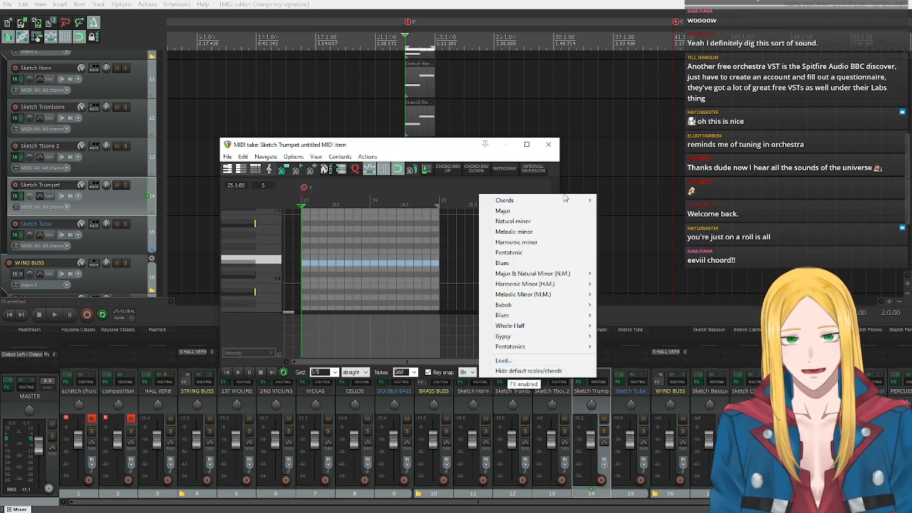
{"action": "mouse_move", "coordinate": [539, 203]}
{"action": "left_click", "coordinate": [627, 211]}
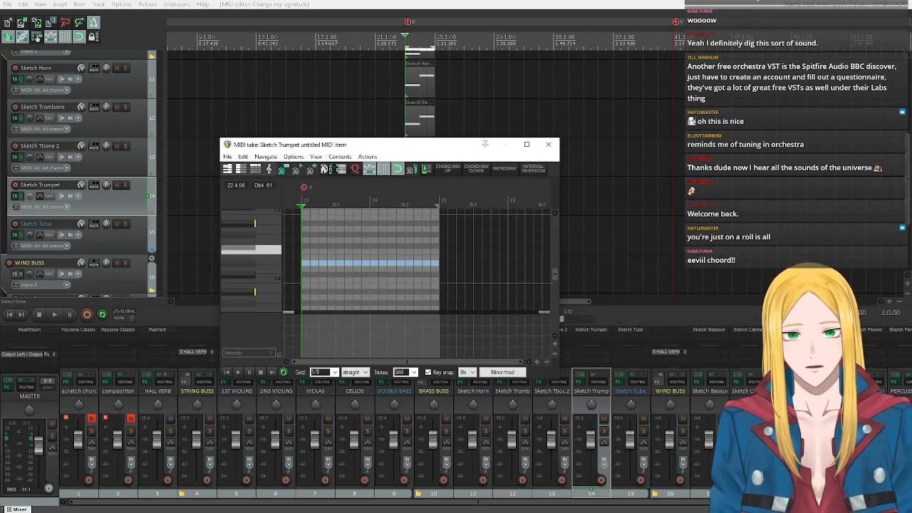
Audition the trumpet's chord tones and draw a Bb4 note about three beats long from the start of bar 23.
{"action": "left_click", "coordinate": [245, 224]}
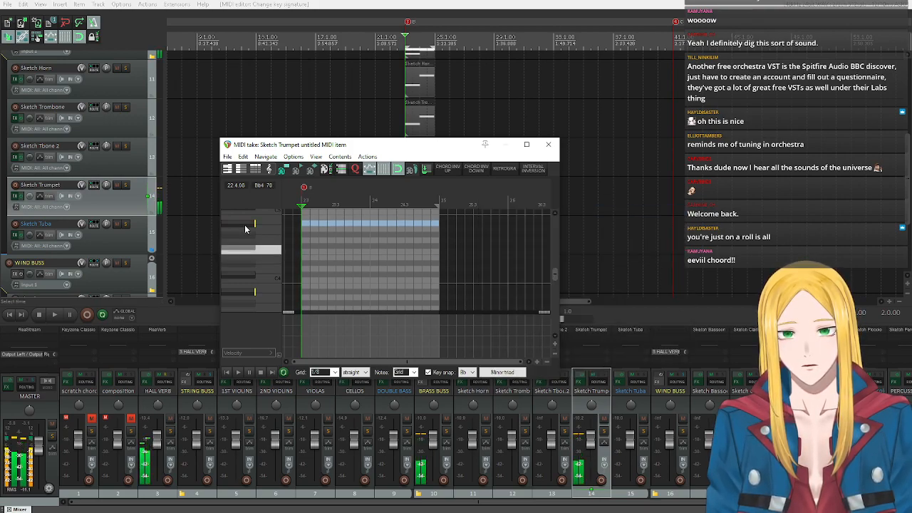
{"action": "left_click", "coordinate": [250, 252]}
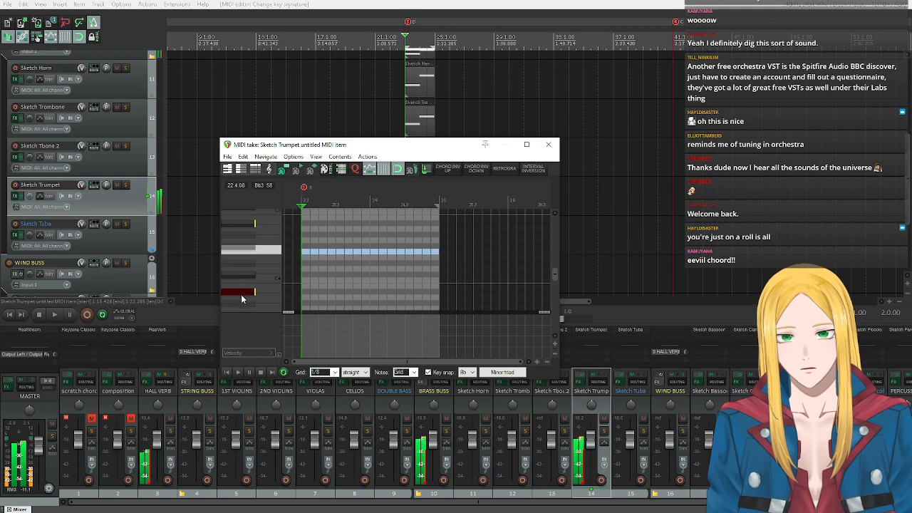
{"action": "left_click", "coordinate": [241, 295]}
{"action": "left_click", "coordinate": [233, 227]}
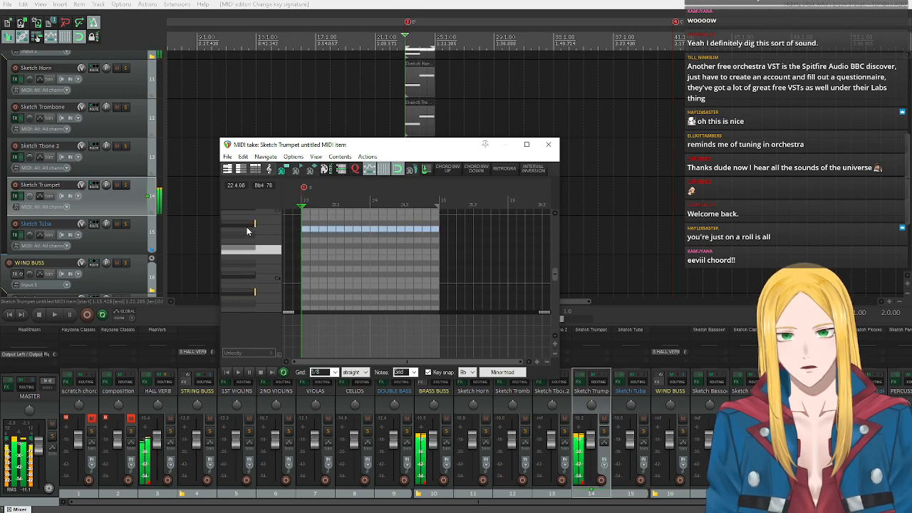
{"action": "left_click", "coordinate": [238, 225]}
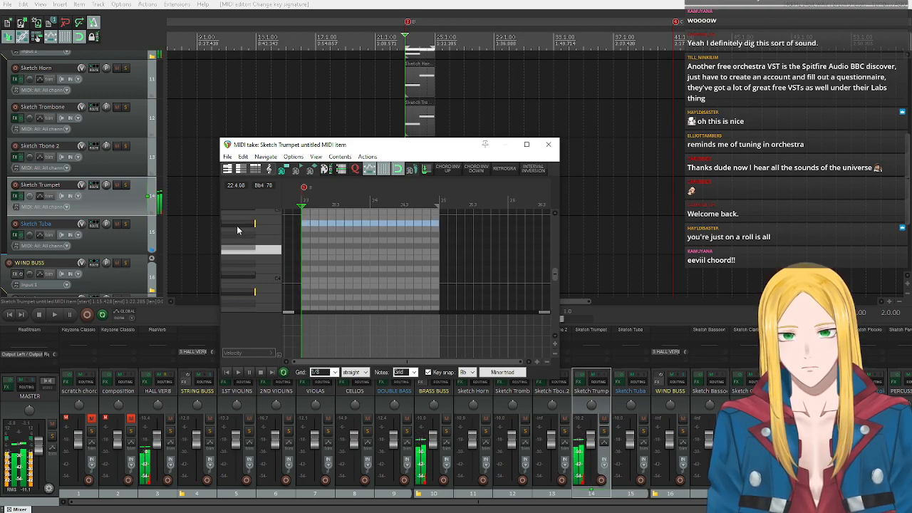
{"action": "left_click", "coordinate": [305, 225]}
{"action": "left_click_drag", "start_coordinate": [307, 223], "coordinate": [342, 225]}
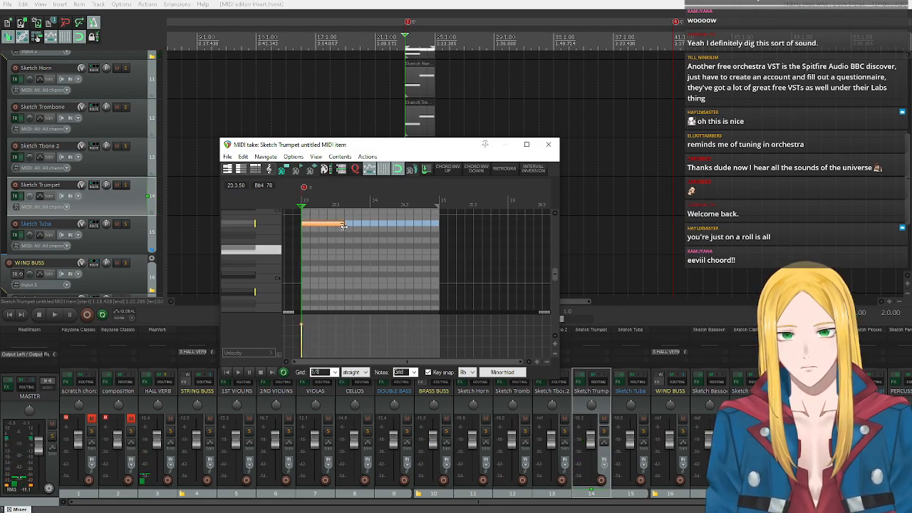
Change the trumpet's key snap to the F Major triad.
{"action": "left_click", "coordinate": [245, 251]}
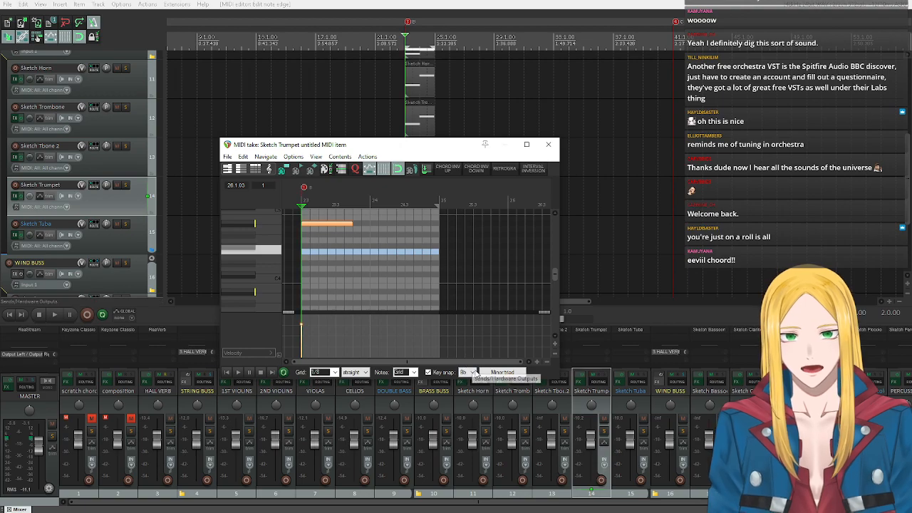
{"action": "left_click", "coordinate": [465, 372]}
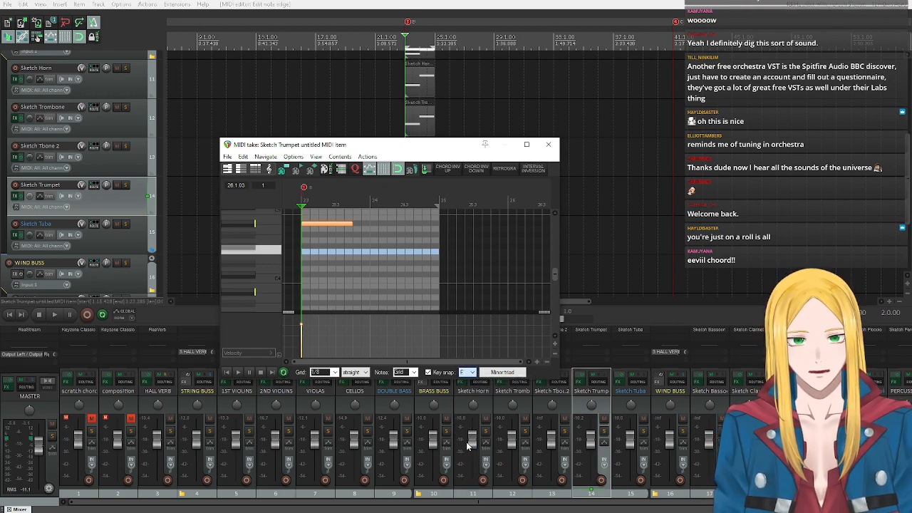
{"action": "left_click", "coordinate": [466, 445]}
{"action": "left_click", "coordinate": [502, 372]}
{"action": "left_click", "coordinate": [507, 211]}
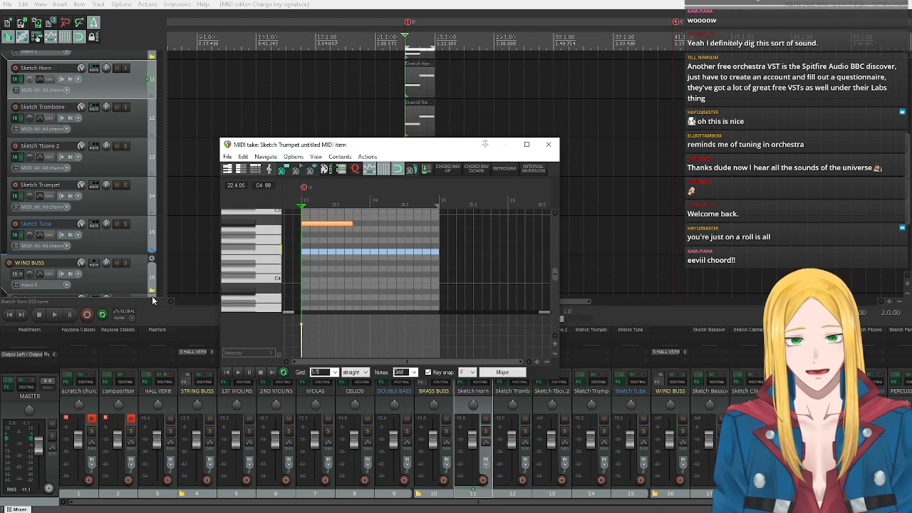
{"action": "left_click", "coordinate": [502, 373]}
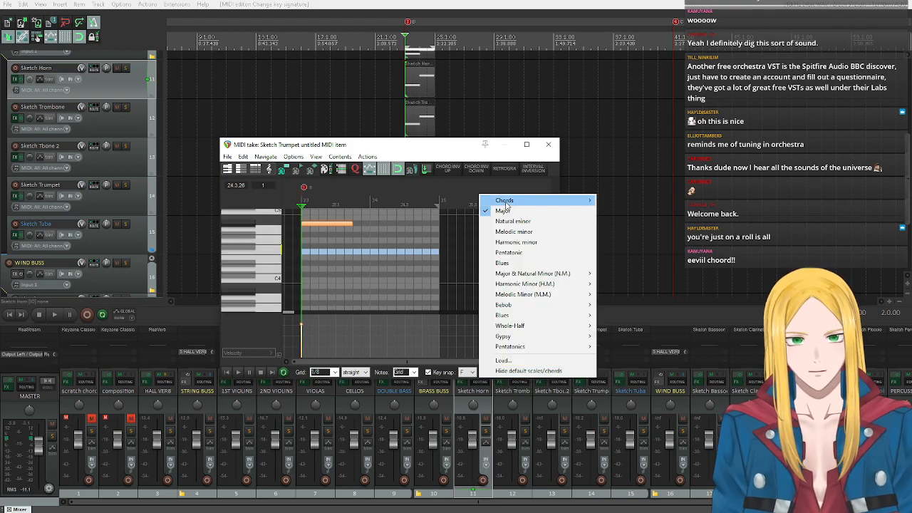
{"action": "mouse_move", "coordinate": [507, 204]}
{"action": "left_click", "coordinate": [623, 201]}
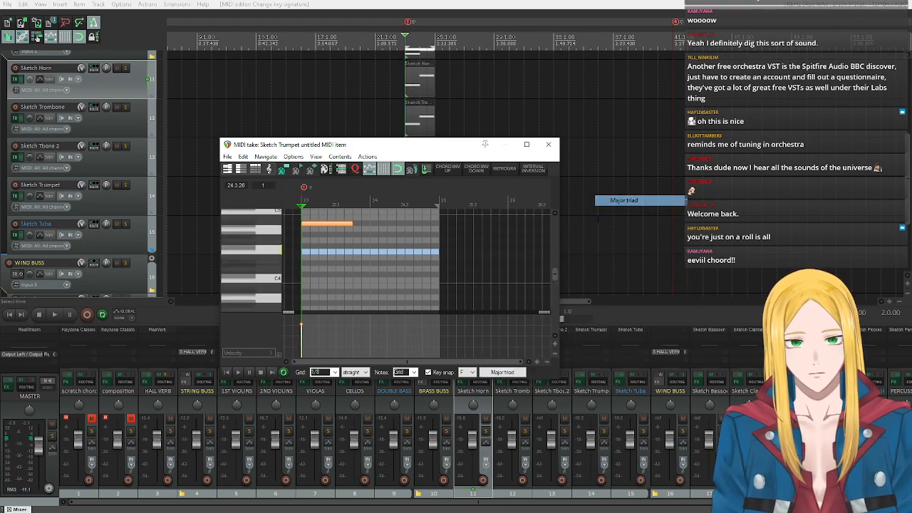
Audition the F major chord tones and draw an F4 note across the whole of bar 24.
{"action": "left_click", "coordinate": [249, 251]}
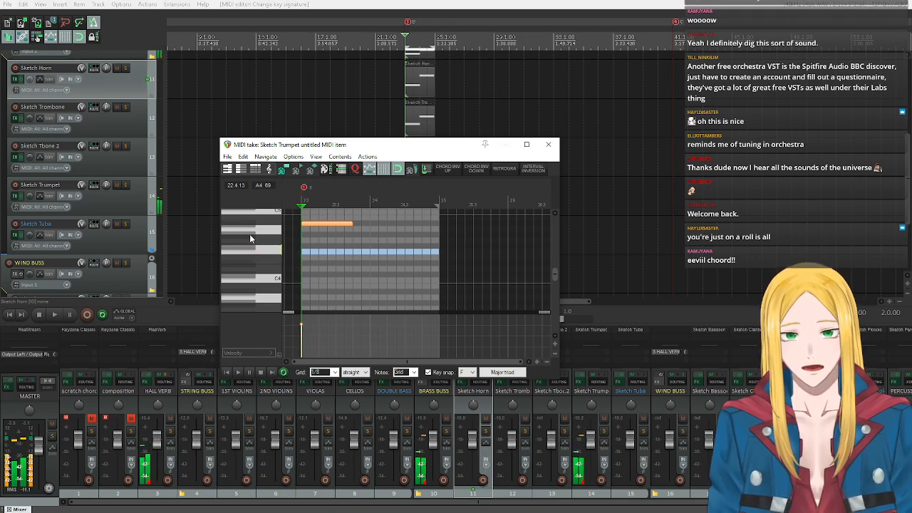
{"action": "left_click", "coordinate": [373, 253]}
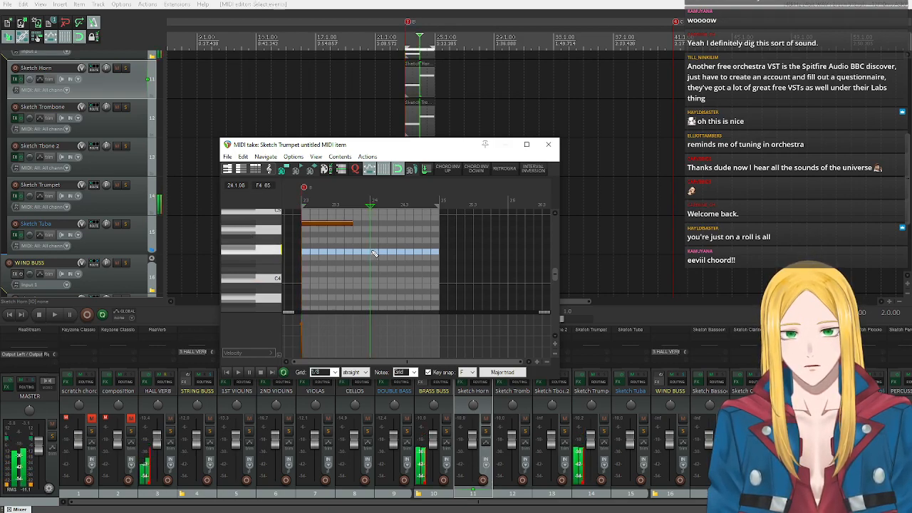
{"action": "left_click_drag", "start_coordinate": [377, 255], "coordinate": [439, 254]}
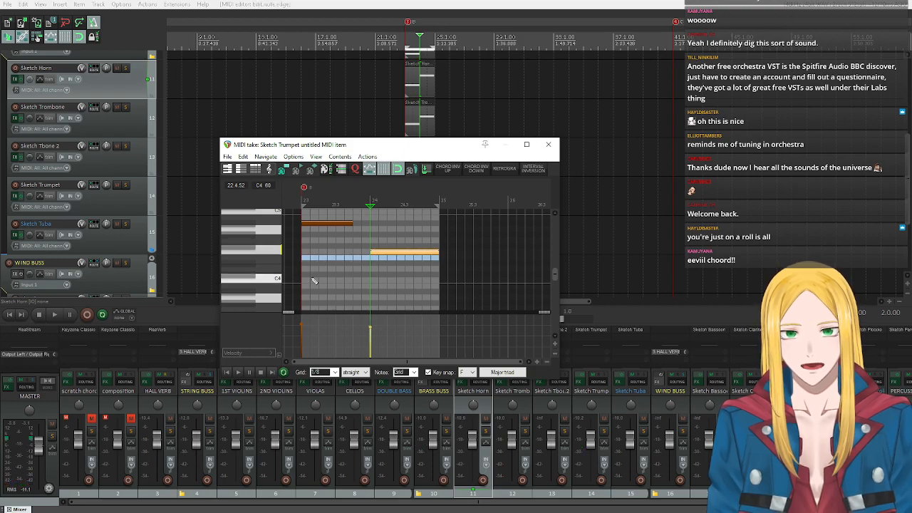
Change the trumpet's key snap to the Bb Natural minor scale.
{"action": "left_click", "coordinate": [474, 373]}
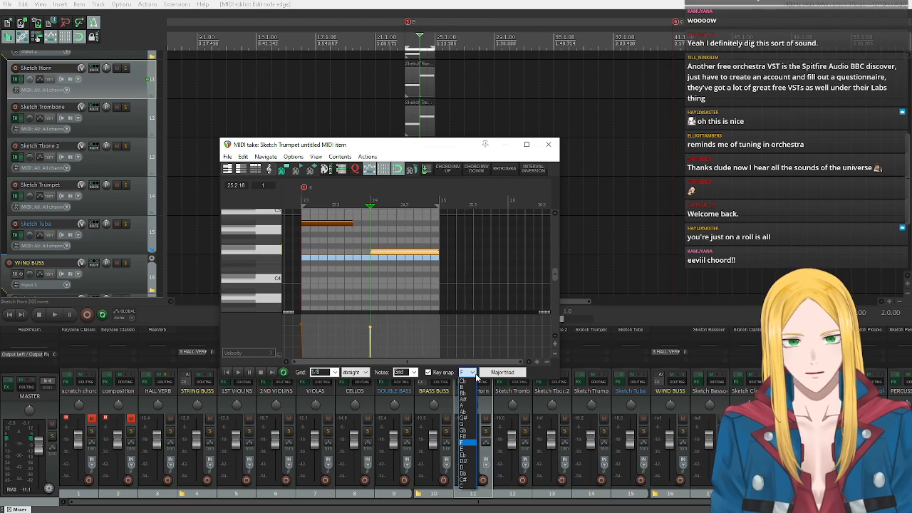
{"action": "left_click", "coordinate": [475, 374]}
{"action": "left_click", "coordinate": [476, 374]}
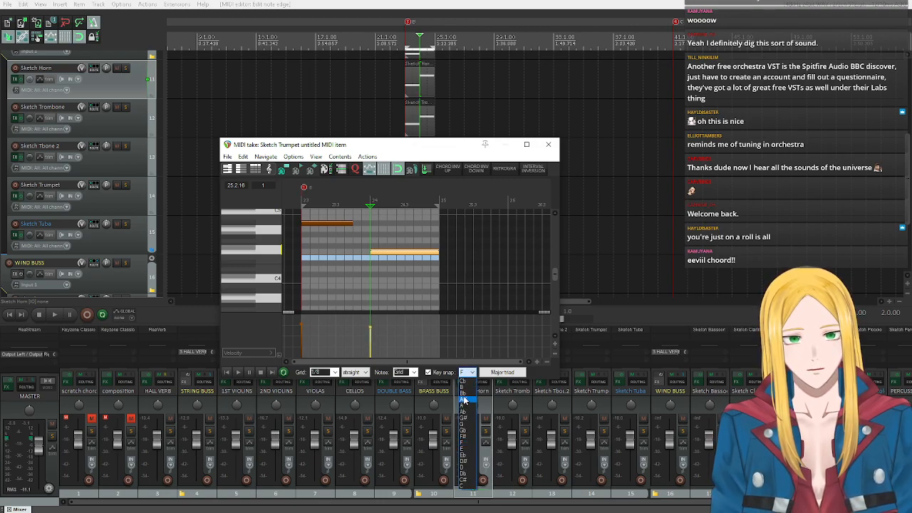
{"action": "left_click", "coordinate": [468, 396]}
{"action": "left_click", "coordinate": [492, 373]}
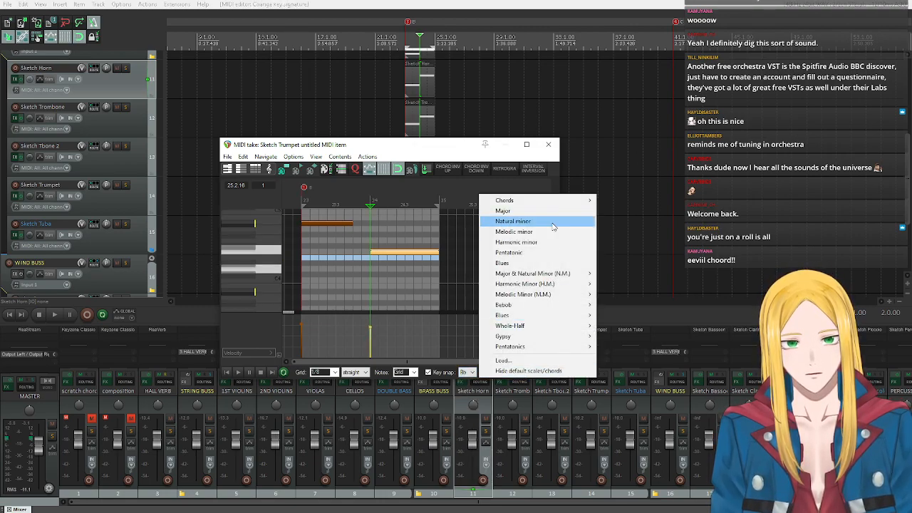
{"action": "left_click", "coordinate": [513, 221]}
Audition the scale's notes and insert eighth notes Ab4 and Gb4 on beat 4 of bar 23 to link the long notes.
{"action": "left_click", "coordinate": [251, 222]}
{"action": "left_click", "coordinate": [251, 233]}
{"action": "left_click", "coordinate": [252, 246]}
{"action": "left_click", "coordinate": [261, 255]}
{"action": "left_click", "coordinate": [260, 252]}
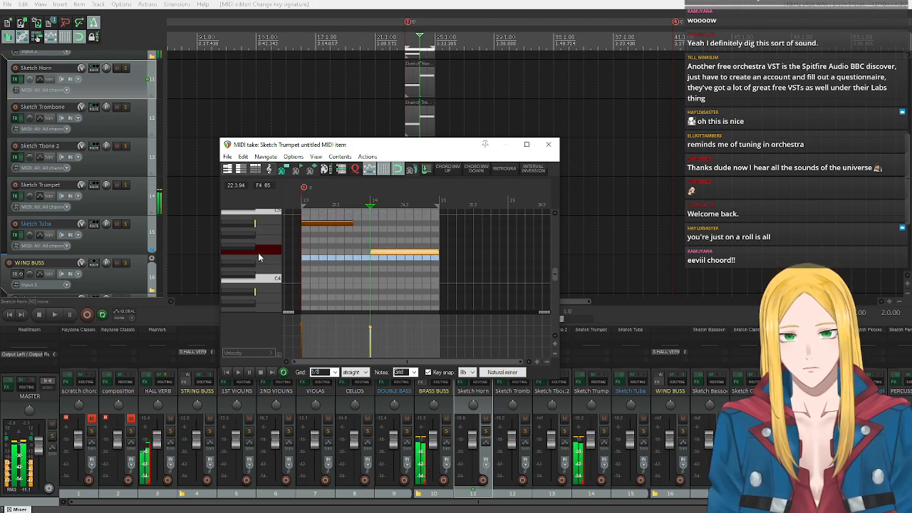
{"action": "left_click", "coordinate": [241, 236]}
{"action": "left_click", "coordinate": [356, 233]}
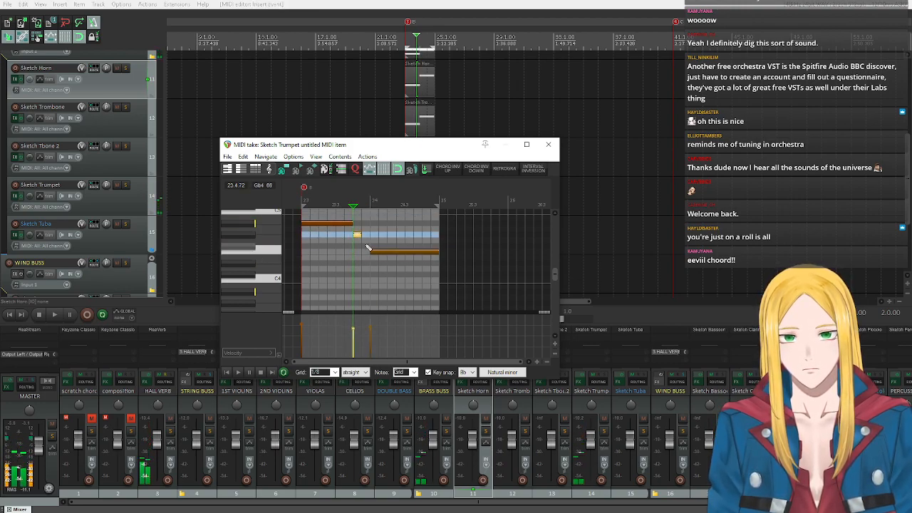
{"action": "left_click", "coordinate": [364, 246]}
Play the trumpet line together with the other brass from bar 23, stop playback and close the trumpet's MIDI editor.
{"action": "left_click", "coordinate": [226, 372]}
{"action": "left_click", "coordinate": [238, 372]}
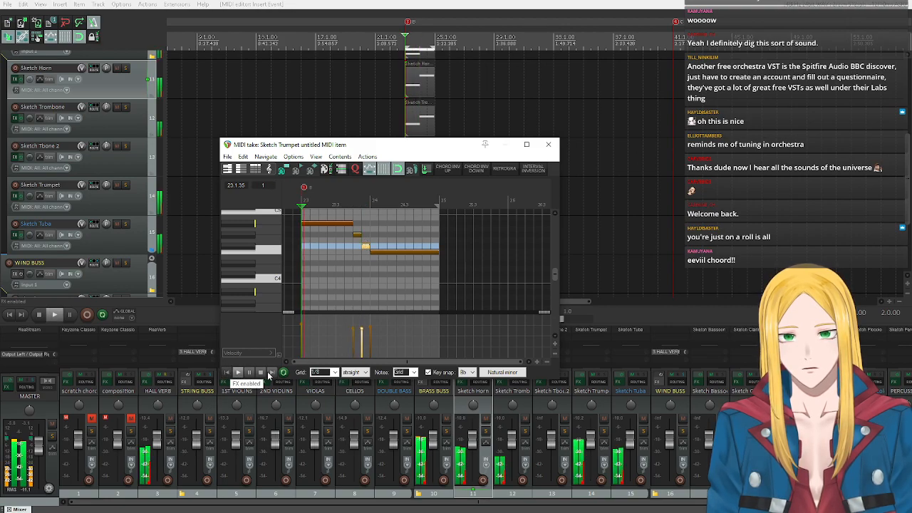
{"action": "left_click", "coordinate": [261, 372]}
{"action": "left_click", "coordinate": [548, 145]}
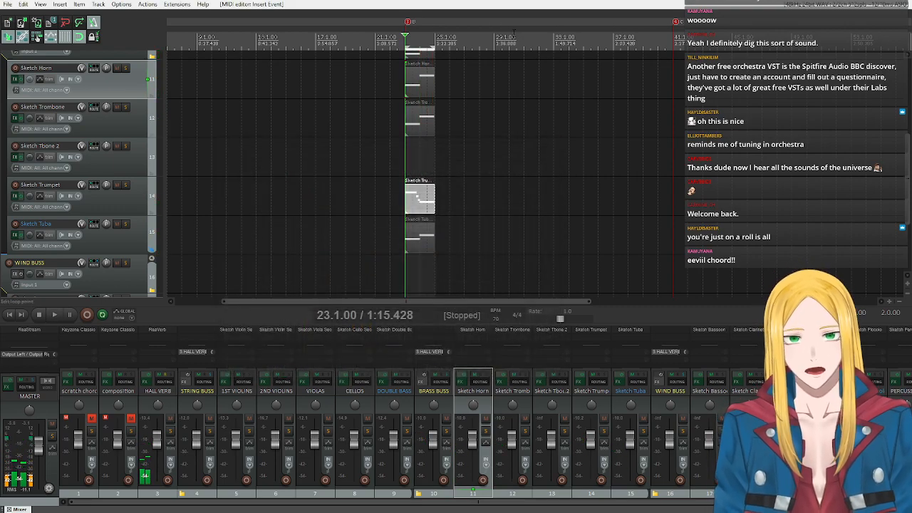
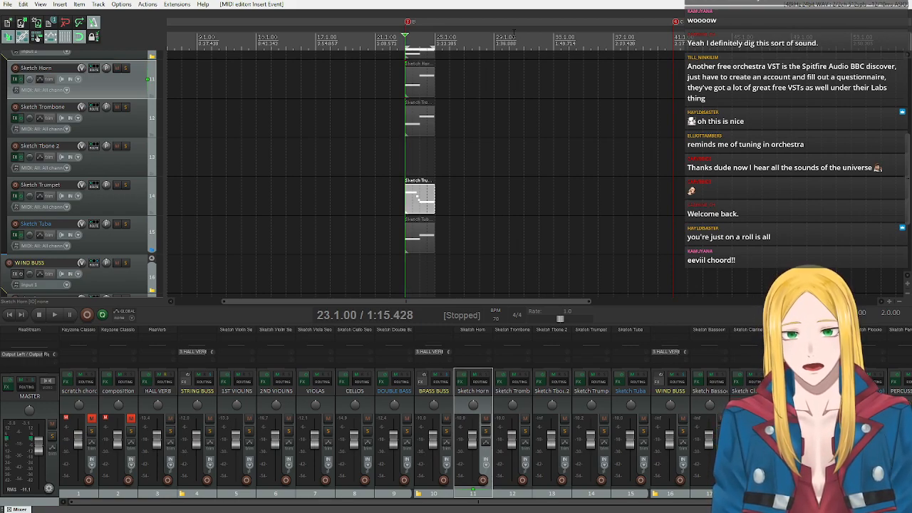
Open the Sketch Trumpet's instrument and audition its Vibrato, Mute 1 and Mute 2 articulations.
{"action": "left_click", "coordinate": [15, 195]}
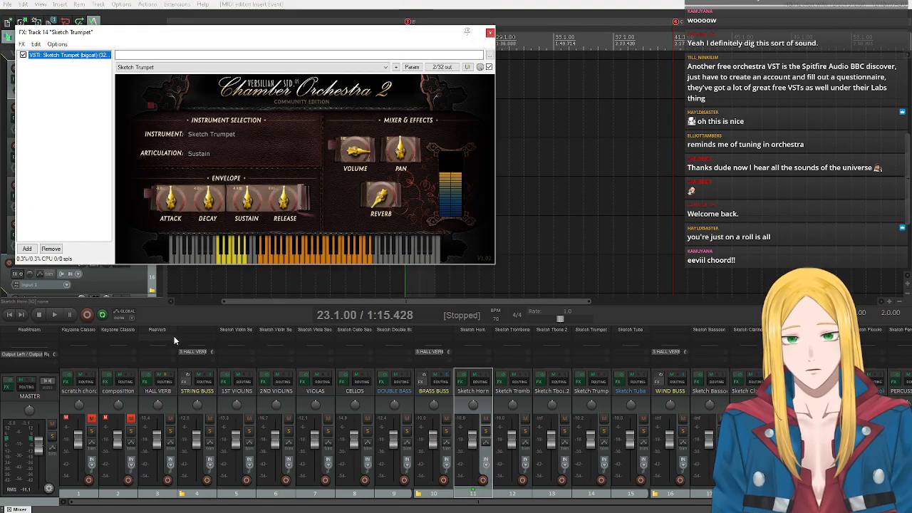
{"action": "left_click", "coordinate": [295, 258]}
{"action": "left_click", "coordinate": [224, 258]}
{"action": "left_click", "coordinate": [224, 259]}
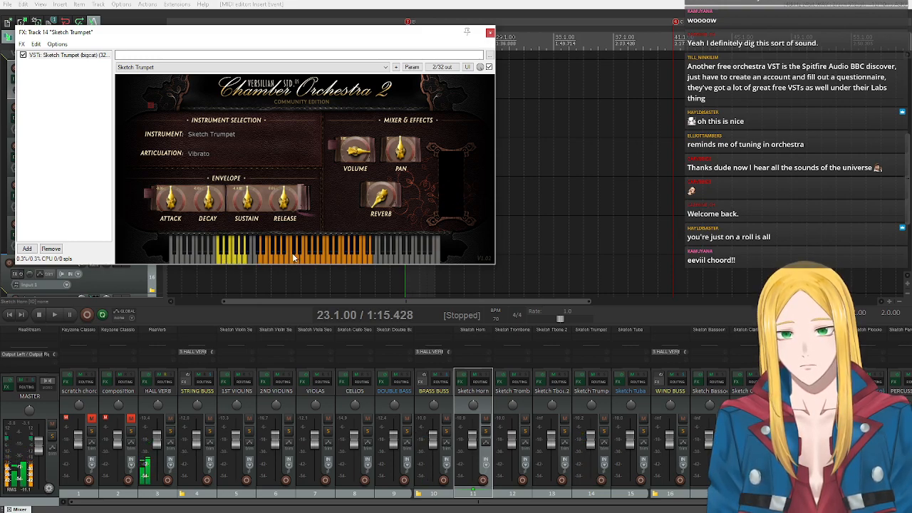
{"action": "left_click", "coordinate": [227, 259]}
{"action": "left_click", "coordinate": [293, 260]}
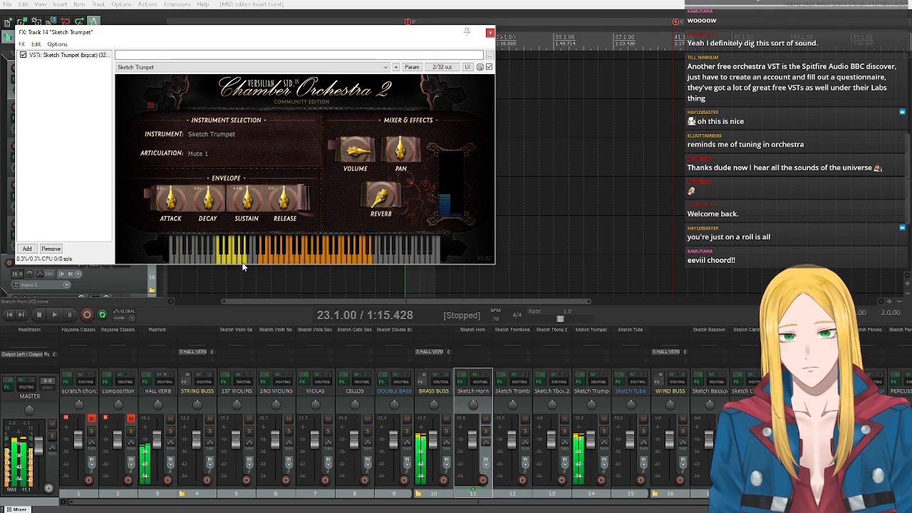
{"action": "left_click", "coordinate": [230, 261]}
{"action": "left_click", "coordinate": [310, 259]}
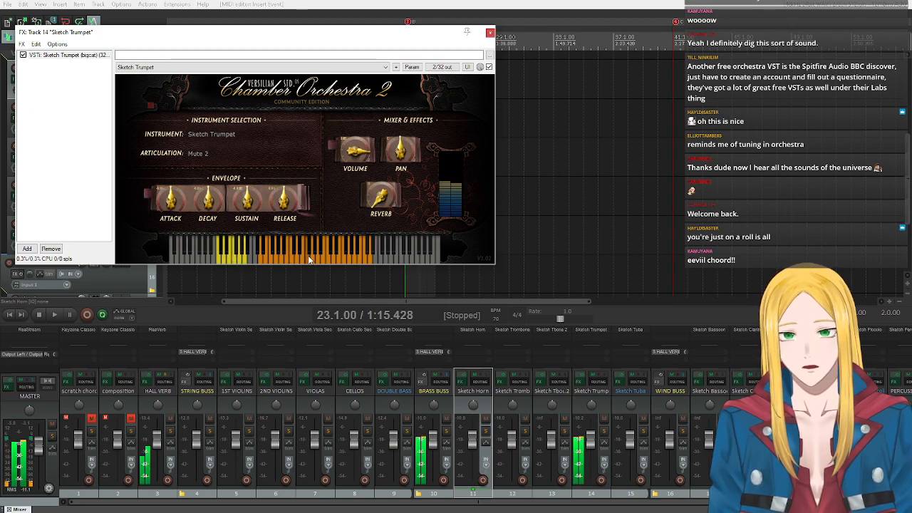
Switch the trumpet's articulation to Sustain f, return to Mute 2 and audition several muted notes across its range.
{"action": "left_click", "coordinate": [236, 260]}
{"action": "left_click", "coordinate": [238, 260]}
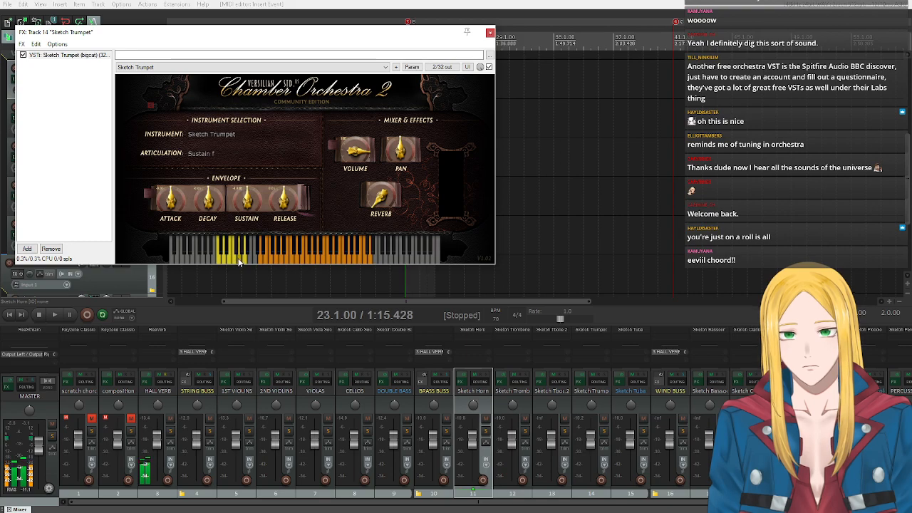
{"action": "left_click", "coordinate": [235, 259]}
{"action": "left_click", "coordinate": [331, 258]}
{"action": "left_click", "coordinate": [346, 259]}
{"action": "left_click", "coordinate": [363, 262]}
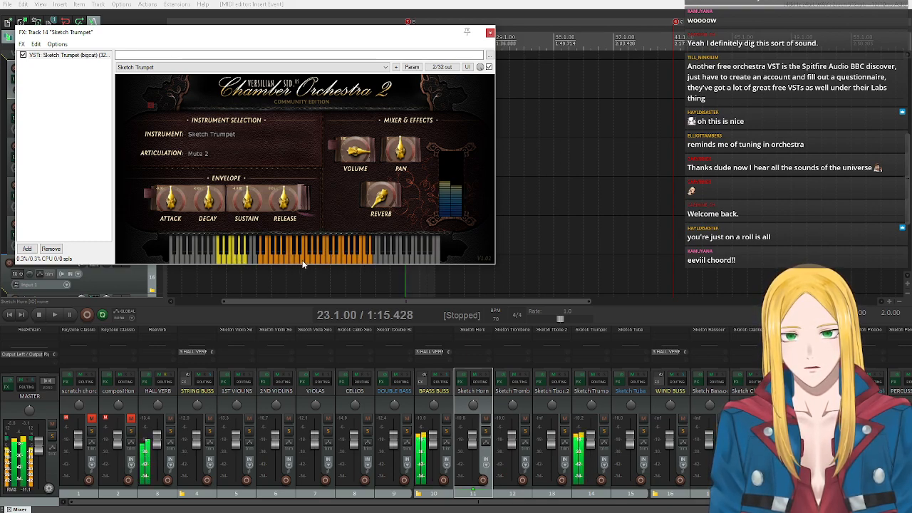
{"action": "left_click", "coordinate": [303, 261]}
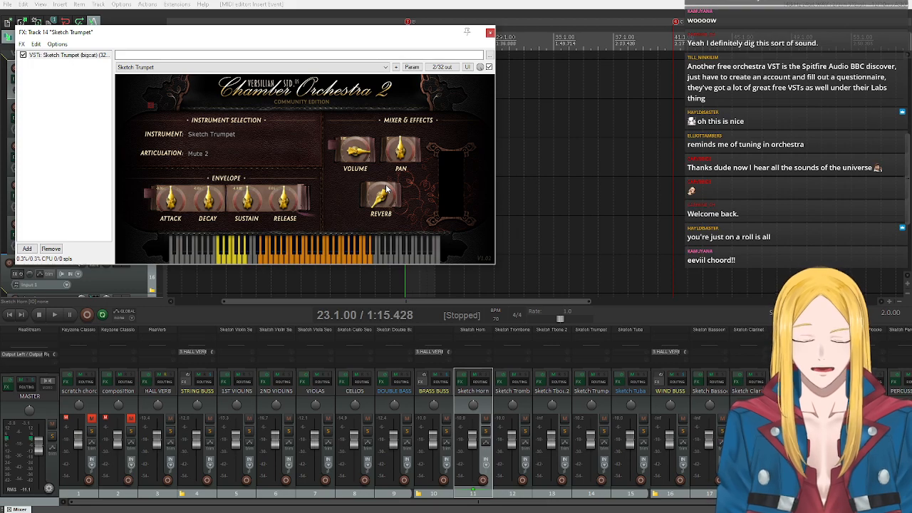
Compare the trumpet's Sustain f and Sustain articulations by playing notes with each.
{"action": "left_click", "coordinate": [238, 263]}
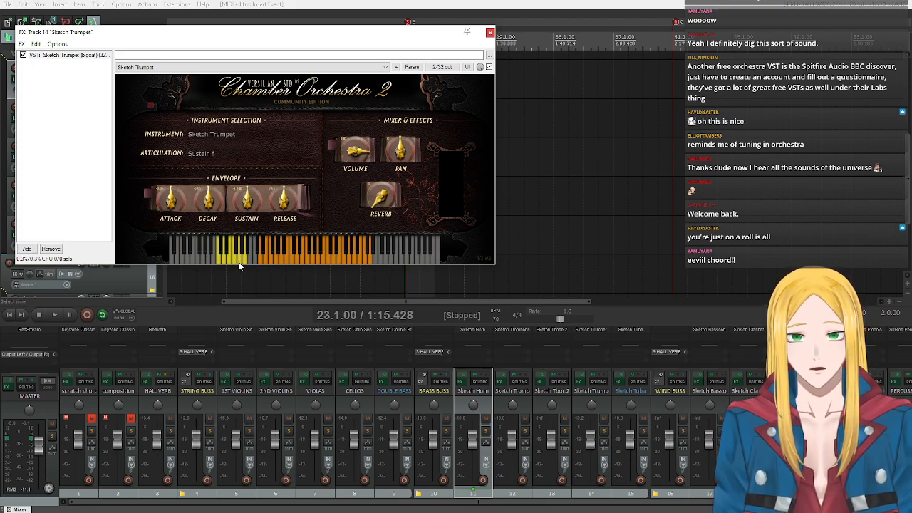
{"action": "left_click", "coordinate": [284, 259]}
{"action": "left_click", "coordinate": [336, 254]}
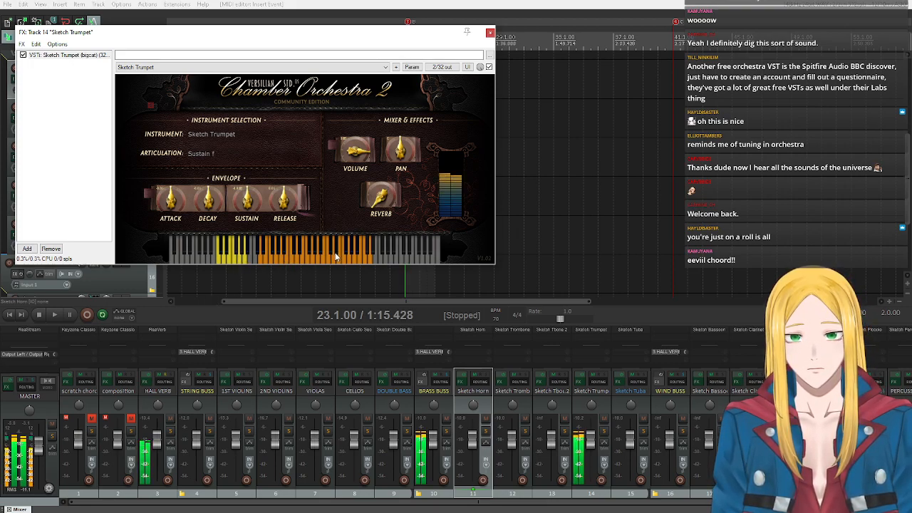
{"action": "left_click", "coordinate": [220, 261]}
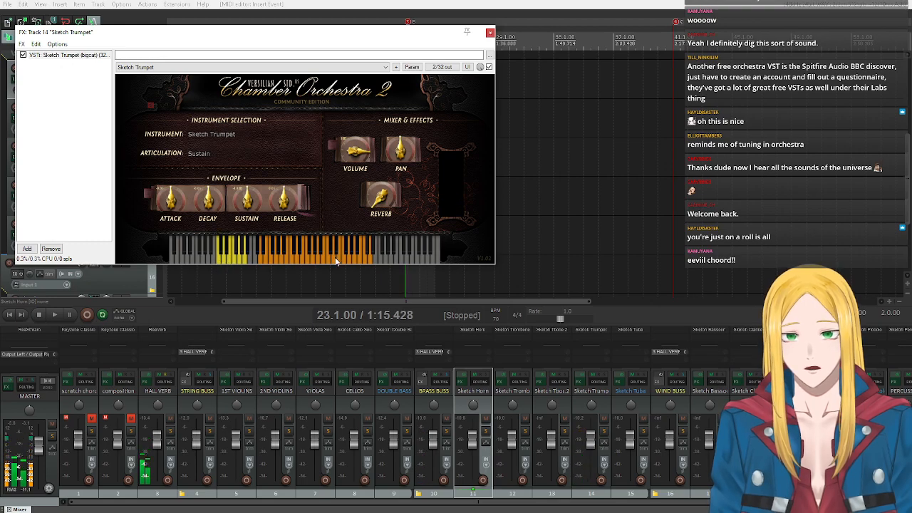
{"action": "left_click", "coordinate": [335, 261]}
{"action": "left_click", "coordinate": [353, 261]}
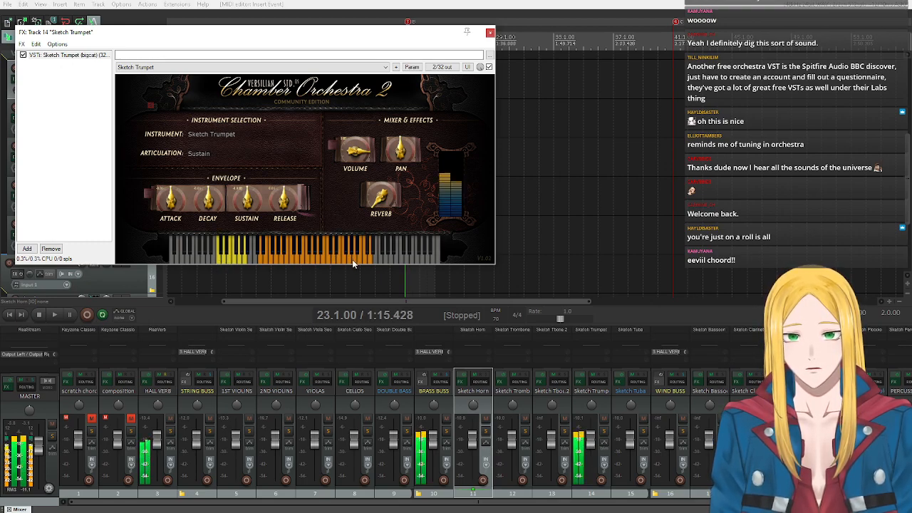
Audition the trumpet's Sustain p articulation, then set it back to Sustain and play a few notes.
{"action": "left_click", "coordinate": [245, 258]}
{"action": "left_click", "coordinate": [343, 261]}
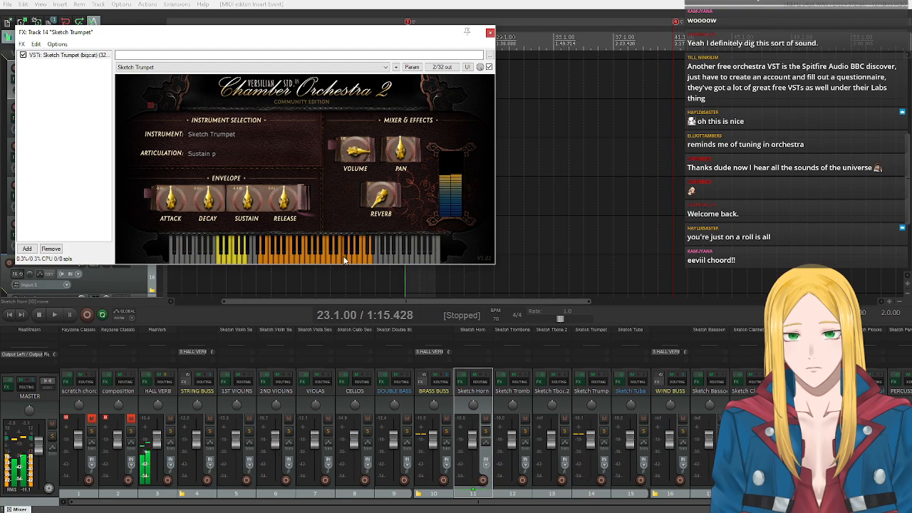
{"action": "left_click", "coordinate": [220, 261]}
{"action": "left_click", "coordinate": [337, 260]}
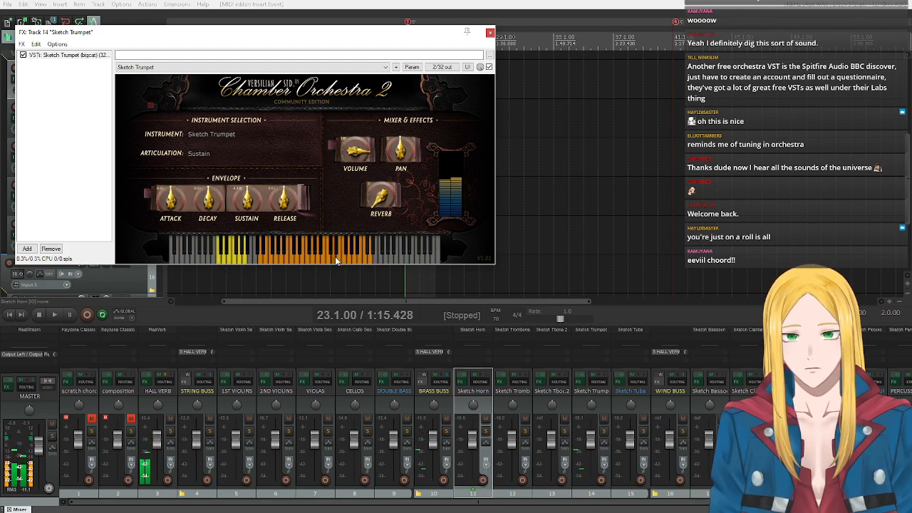
{"action": "left_click", "coordinate": [355, 259]}
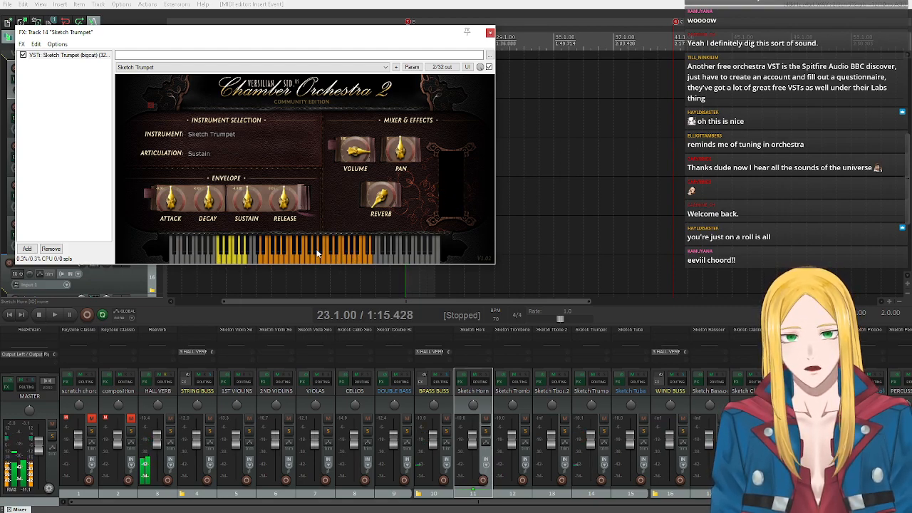
Close the trumpet's instrument window, play the brass passage from bar 23 and stop playback.
{"action": "left_click", "coordinate": [488, 34]}
{"action": "left_click", "coordinate": [52, 317]}
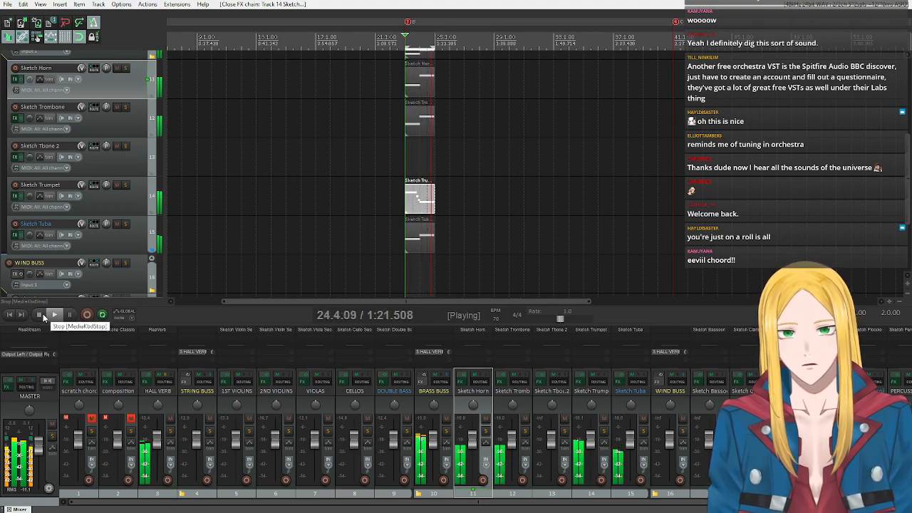
{"action": "left_click", "coordinate": [40, 314]}
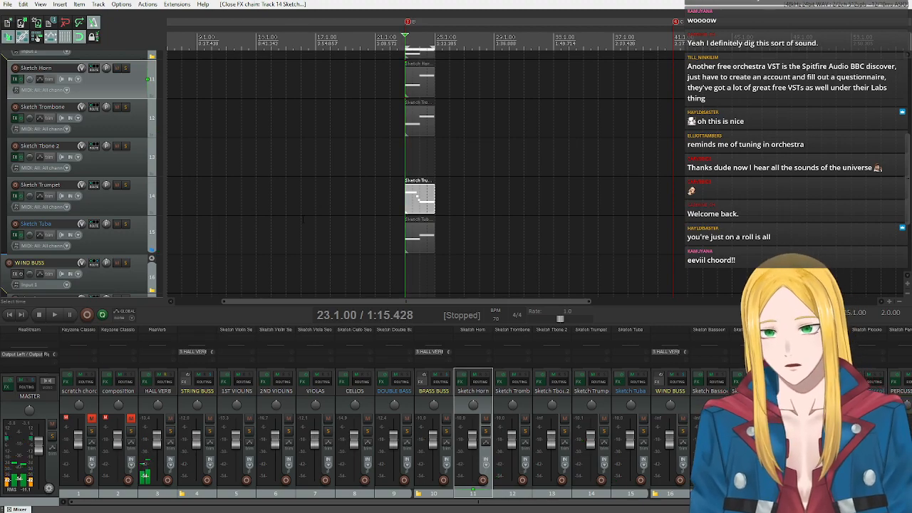
Look through the arrangement's tracks from scratch chords and strings down to the brass section.
{"action": "scroll", "coordinate": [110, 191], "scroll_direction": "up", "scroll_amount": 3}
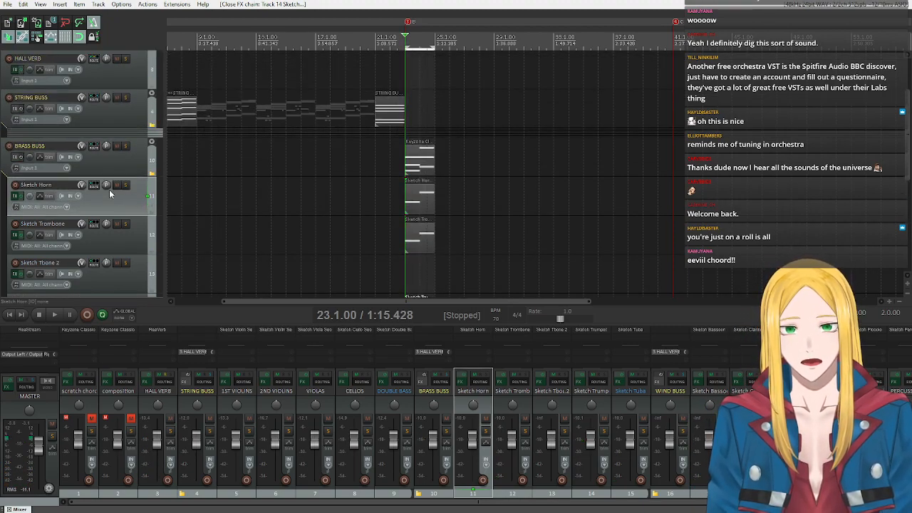
{"action": "scroll", "coordinate": [108, 189], "scroll_direction": "up", "scroll_amount": 2}
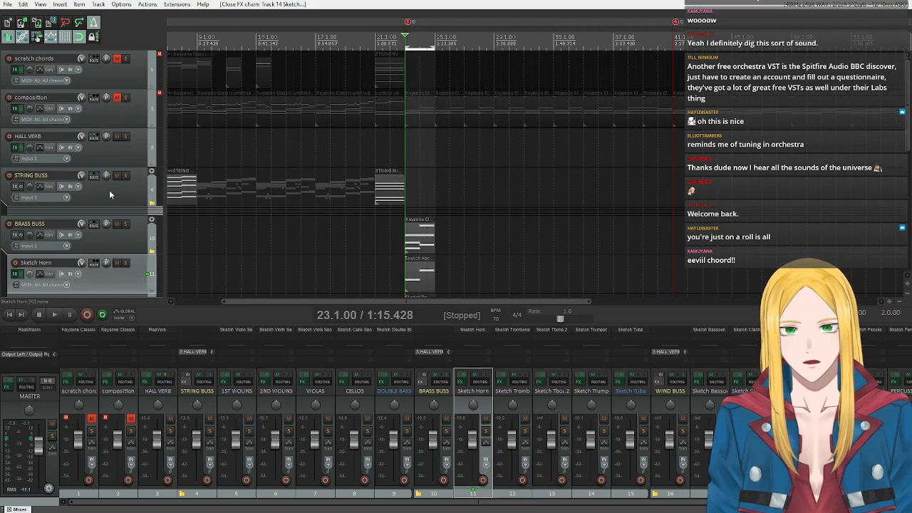
{"action": "scroll", "coordinate": [113, 199], "scroll_direction": "down", "scroll_amount": 5}
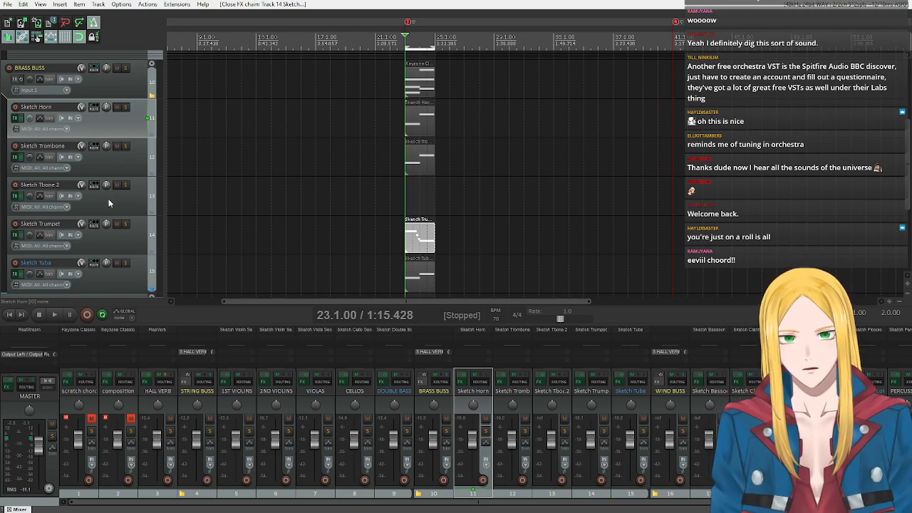
{"action": "scroll", "coordinate": [124, 164], "scroll_direction": "up", "scroll_amount": 2}
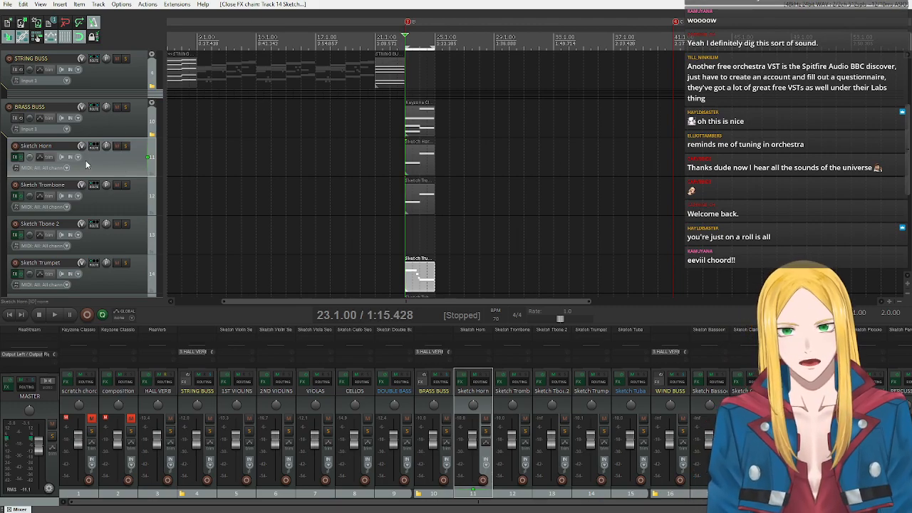
{"action": "scroll", "coordinate": [101, 155], "scroll_direction": "down", "scroll_amount": 3}
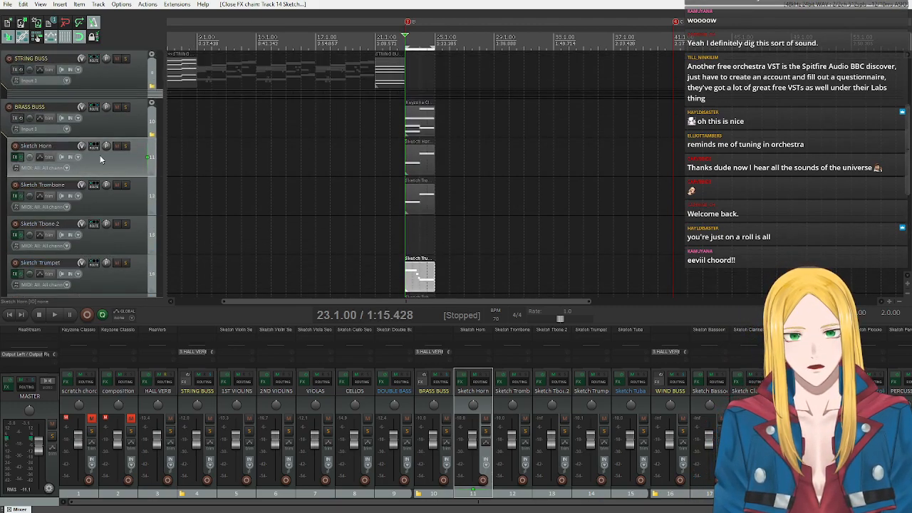
{"action": "scroll", "coordinate": [124, 154], "scroll_direction": "up", "scroll_amount": 10}
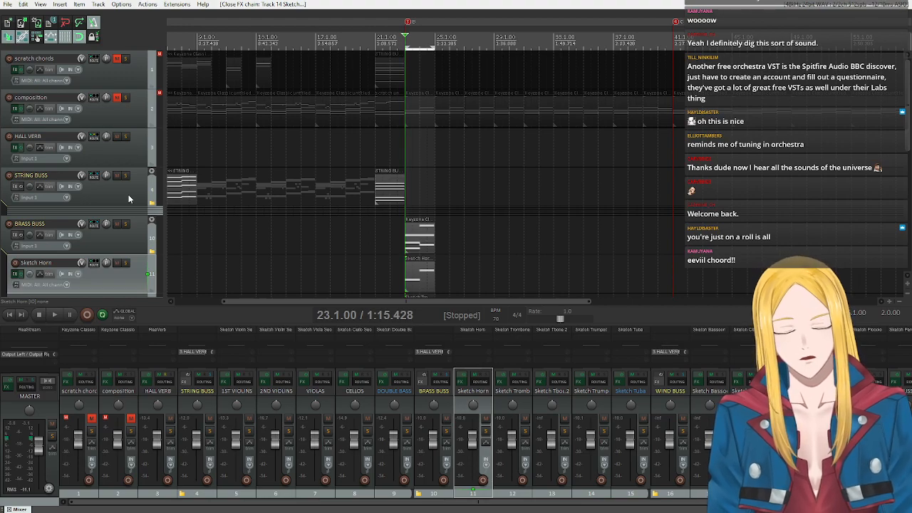
{"action": "scroll", "coordinate": [135, 195], "scroll_direction": "down", "scroll_amount": 5}
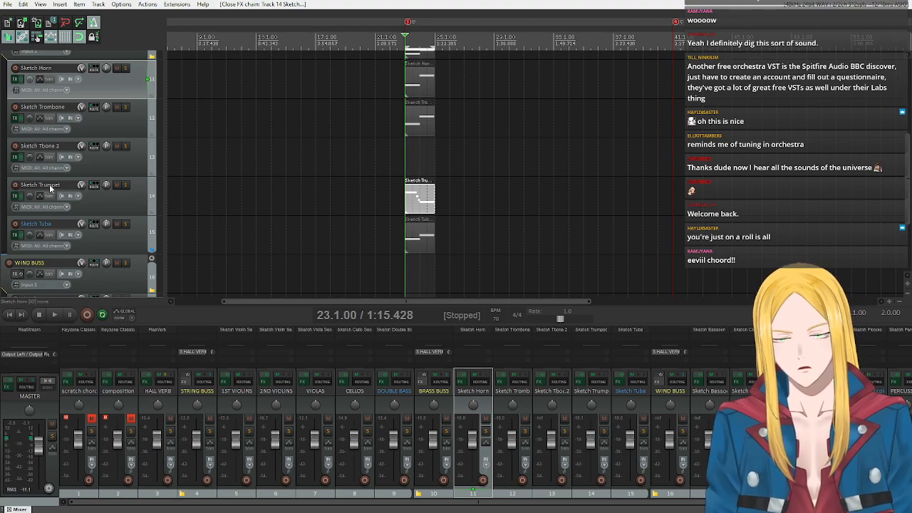
{"action": "scroll", "coordinate": [49, 184], "scroll_direction": "up", "scroll_amount": 3}
{"action": "scroll", "coordinate": [55, 183], "scroll_direction": "down", "scroll_amount": 3}
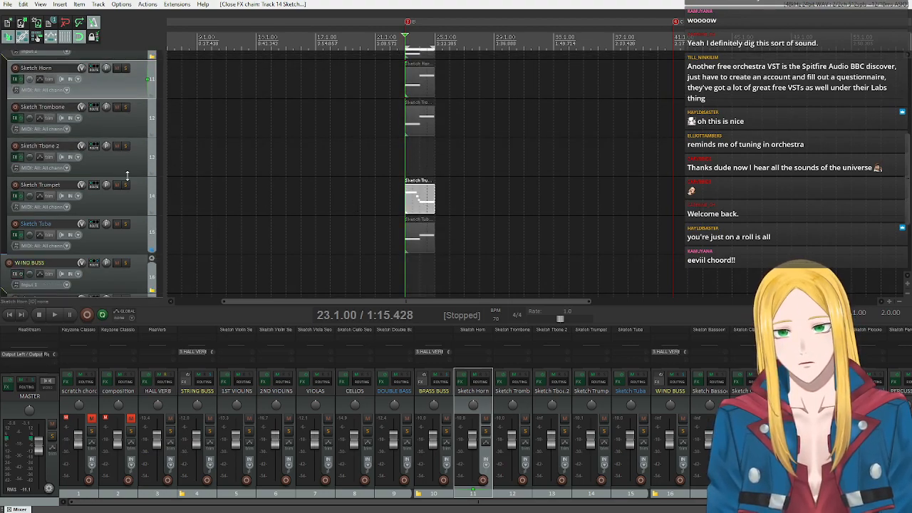
Unmute the composition track and extend the time selection to four bars, from bar 23 to bar 27.
{"action": "scroll", "coordinate": [127, 175], "scroll_direction": "up", "scroll_amount": 5}
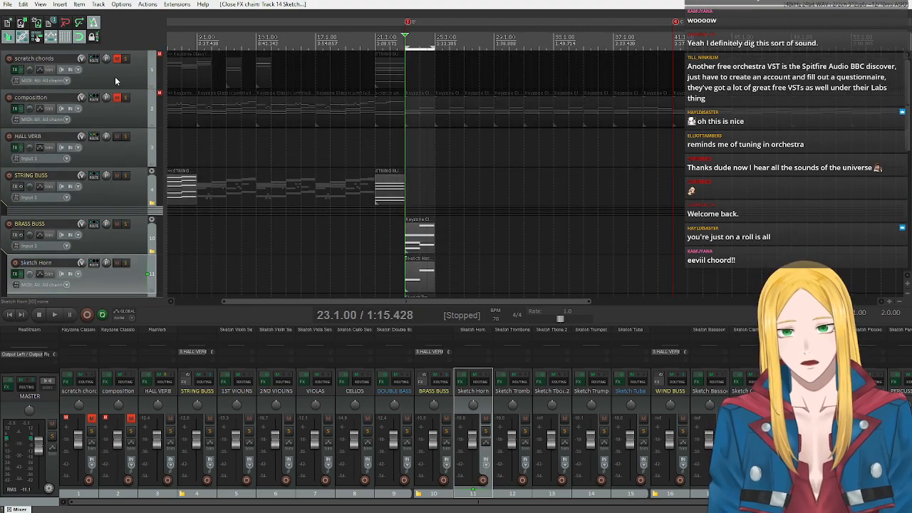
{"action": "left_click", "coordinate": [116, 98]}
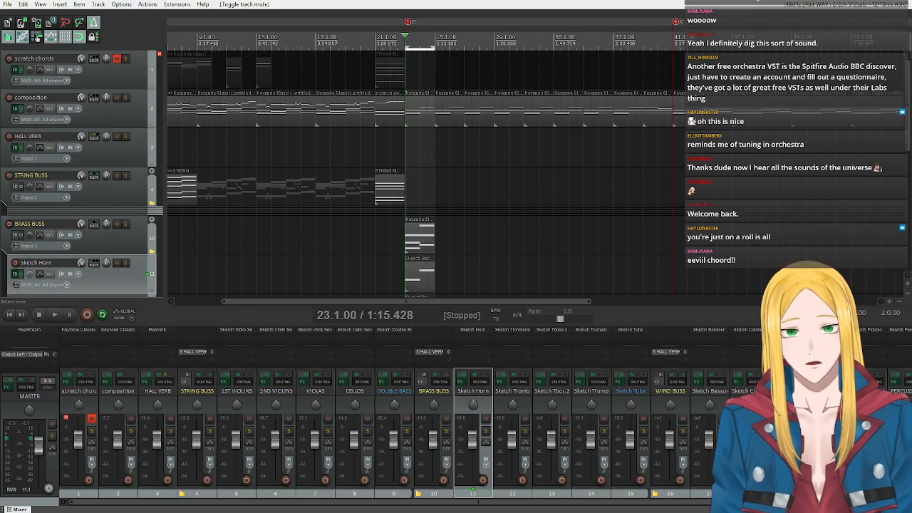
{"action": "left_click_drag", "start_coordinate": [436, 48], "coordinate": [464, 48]}
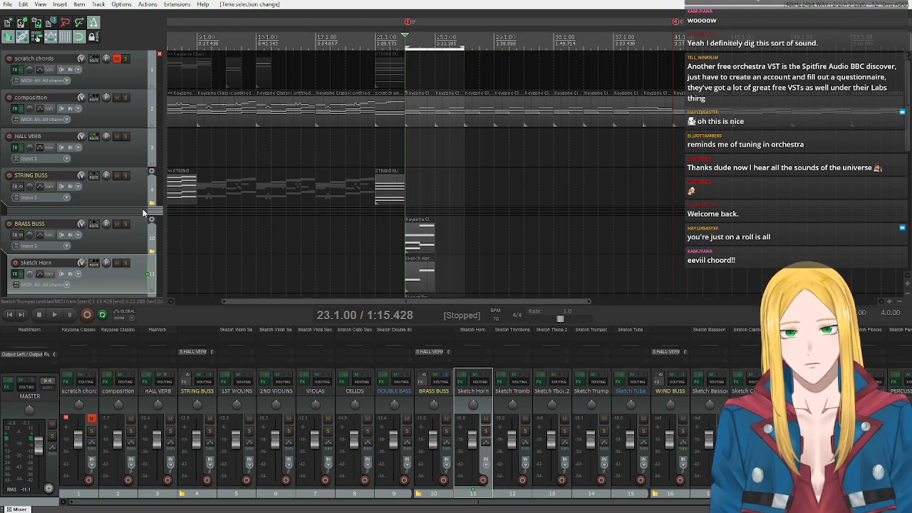
Play the composition together with the brass from bar 23 through bar 25 and stop playback.
{"action": "key", "text": "space"}
{"action": "scroll", "coordinate": [117, 242], "scroll_direction": "down", "scroll_amount": 2}
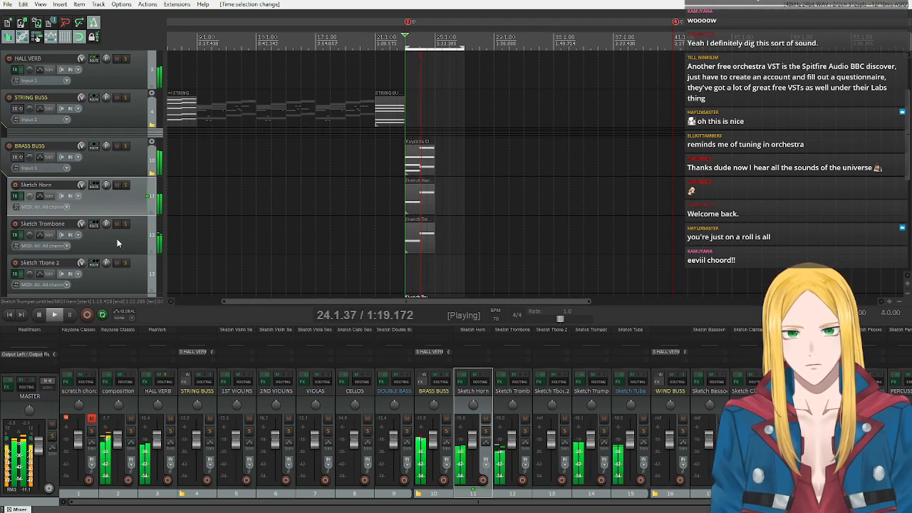
{"action": "scroll", "coordinate": [117, 238], "scroll_direction": "down", "scroll_amount": 3}
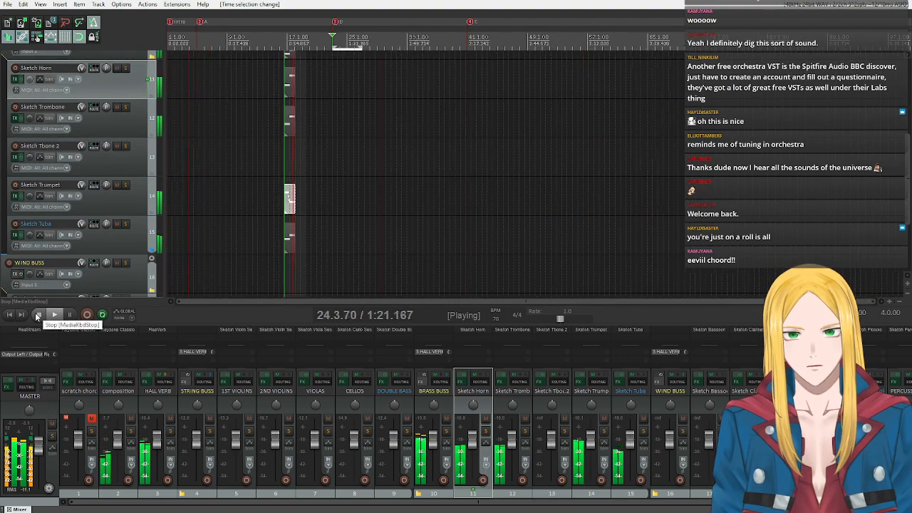
{"action": "scroll", "coordinate": [109, 235], "scroll_direction": "down", "scroll_amount": 3}
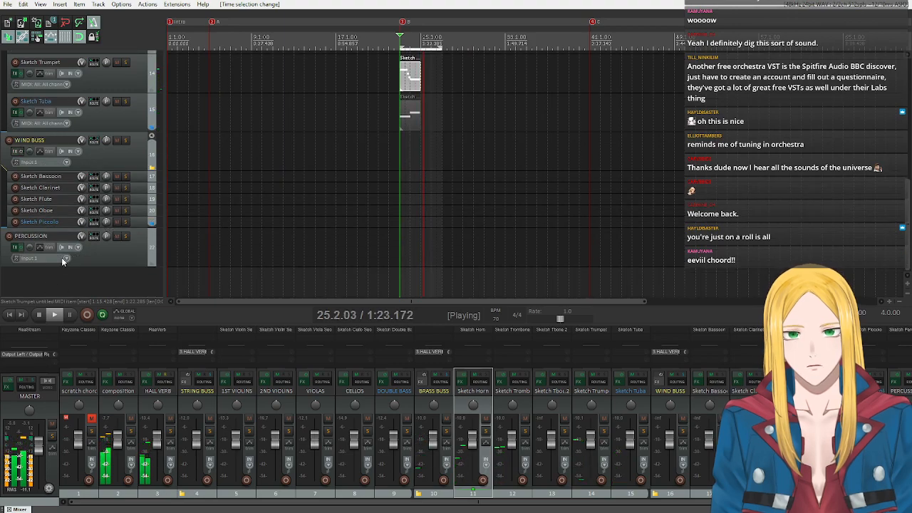
{"action": "scroll", "coordinate": [107, 235], "scroll_direction": "up", "scroll_amount": 4}
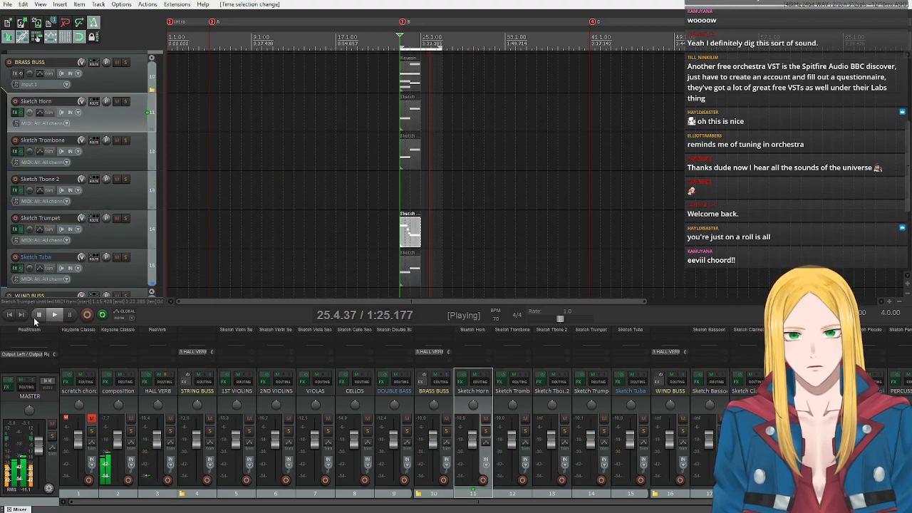
{"action": "left_click", "coordinate": [34, 318]}
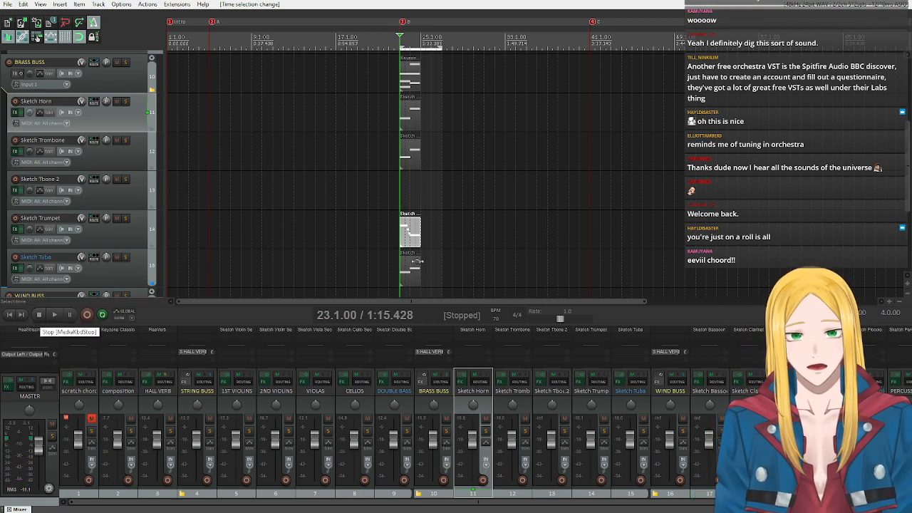
Lengthen the Sketch Trumpet item to the end of the four-bar selection and open it in the MIDI editor.
{"action": "left_click", "coordinate": [415, 235]}
{"action": "left_click_drag", "start_coordinate": [415, 235], "coordinate": [422, 236]}
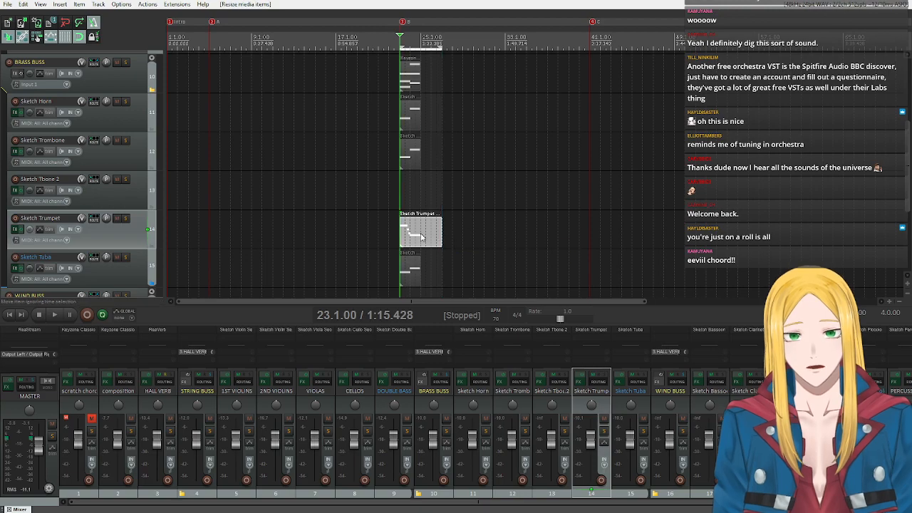
{"action": "double_click", "coordinate": [420, 239]}
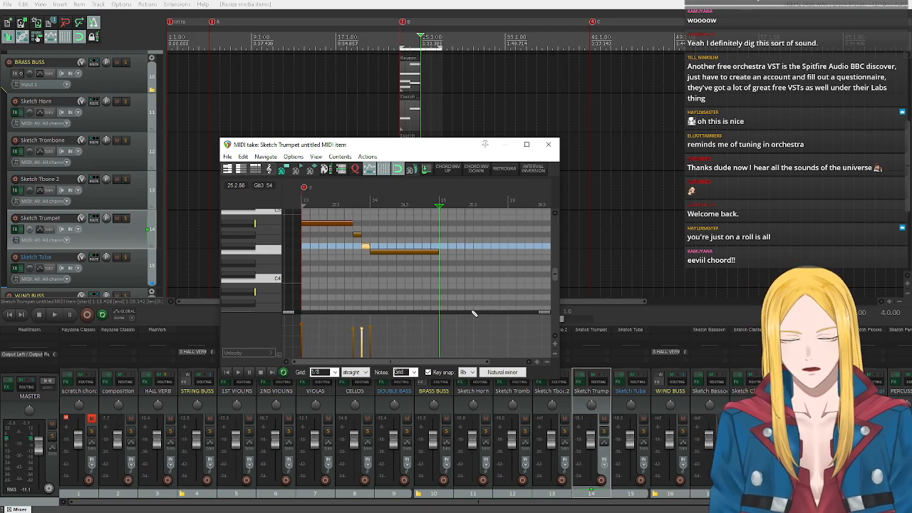
{"action": "scroll", "coordinate": [117, 160], "scroll_direction": "up", "scroll_amount": 4}
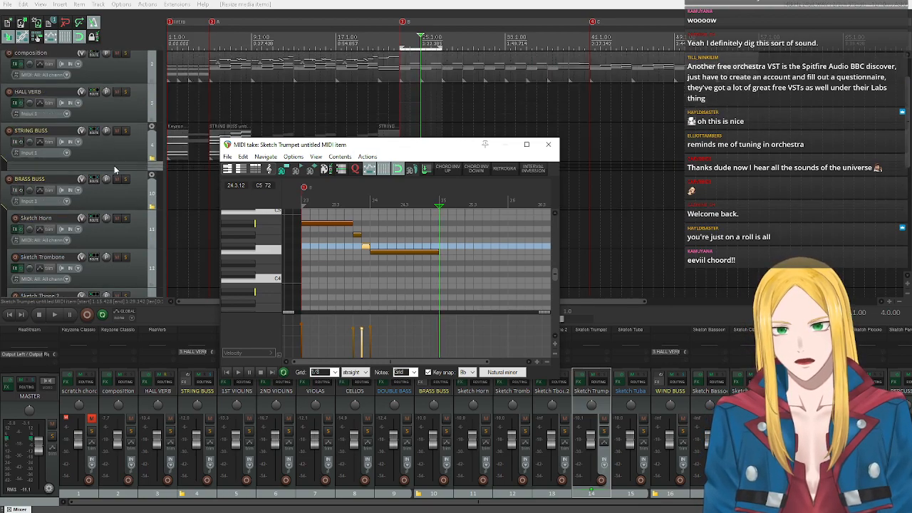
Expand the STRING BUSS folder so its individual string tracks are listed in the arrangement.
{"action": "scroll", "coordinate": [114, 170], "scroll_direction": "up", "scroll_amount": 2}
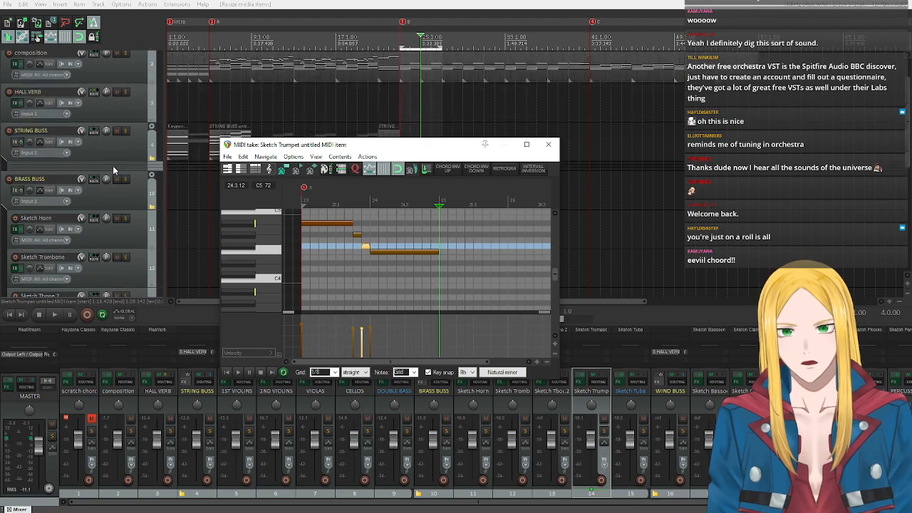
{"action": "scroll", "coordinate": [118, 164], "scroll_direction": "down", "scroll_amount": 2}
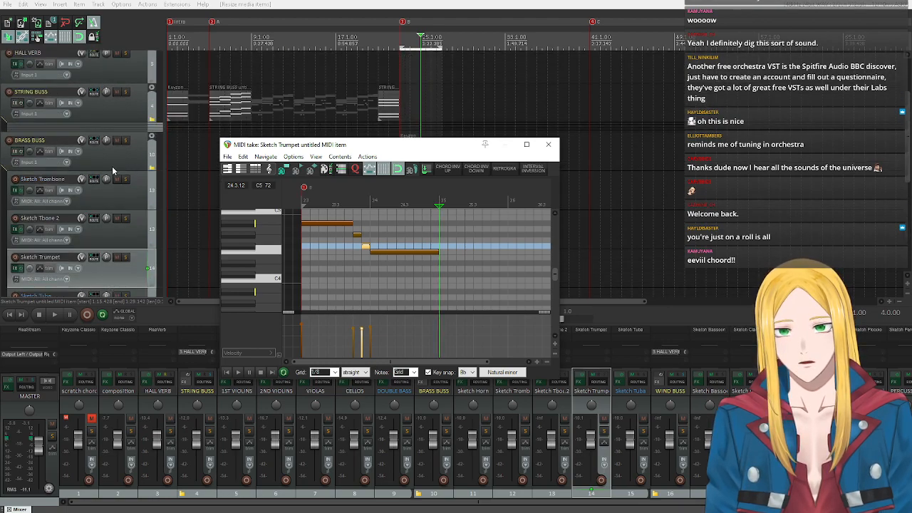
{"action": "left_click", "coordinate": [151, 127]}
{"action": "scroll", "coordinate": [139, 133], "scroll_direction": "down", "scroll_amount": 2}
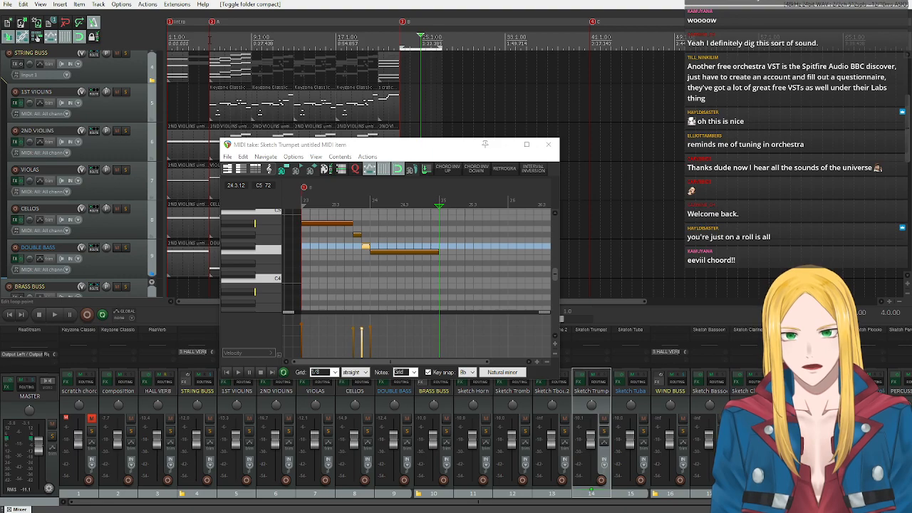
Clear the time selection, play the string section from marker A at bar 5, and stop playback.
{"action": "left_click_drag", "start_coordinate": [210, 39], "coordinate": [168, 41]}
{"action": "left_click", "coordinate": [202, 34]}
{"action": "key", "text": "ctrl+z"}
{"action": "key", "text": "ctrl+shift+z"}
{"action": "left_click", "coordinate": [214, 24]}
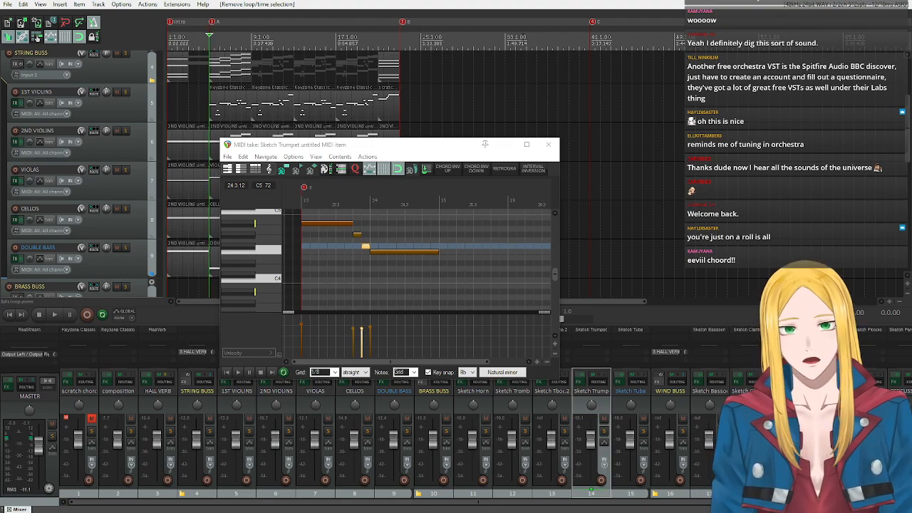
{"action": "key", "text": "space"}
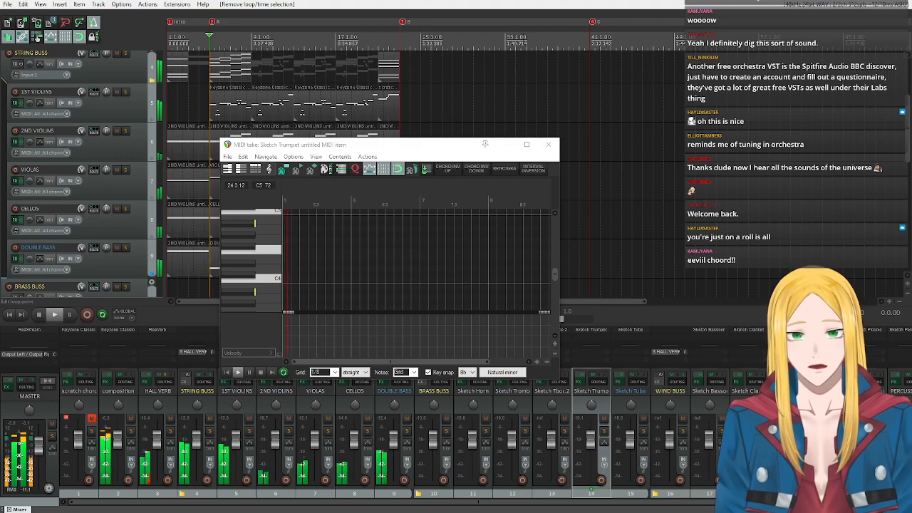
{"action": "left_click", "coordinate": [40, 314]}
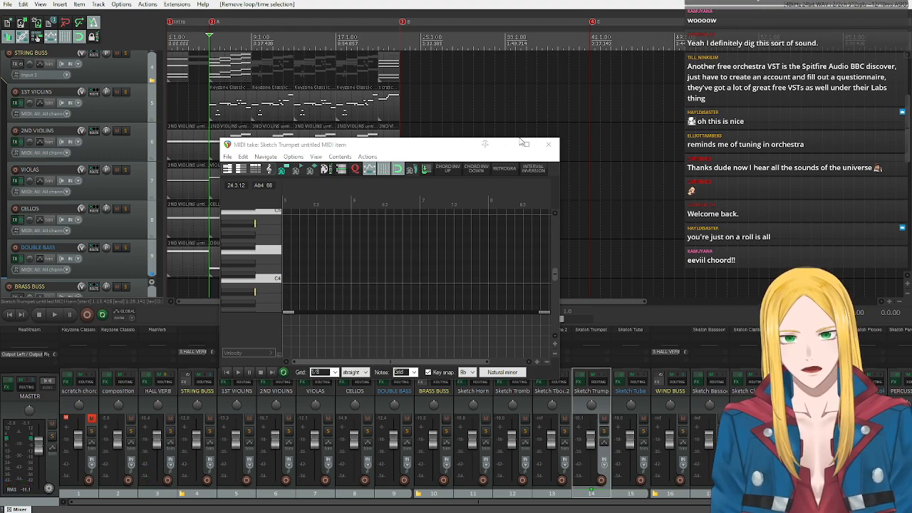
Close the trumpet's MIDI editor and play the brass tracks from bar 23 into bar 24, then stop playback.
{"action": "left_click", "coordinate": [548, 144]}
{"action": "scroll", "coordinate": [105, 185], "scroll_direction": "down", "scroll_amount": 5}
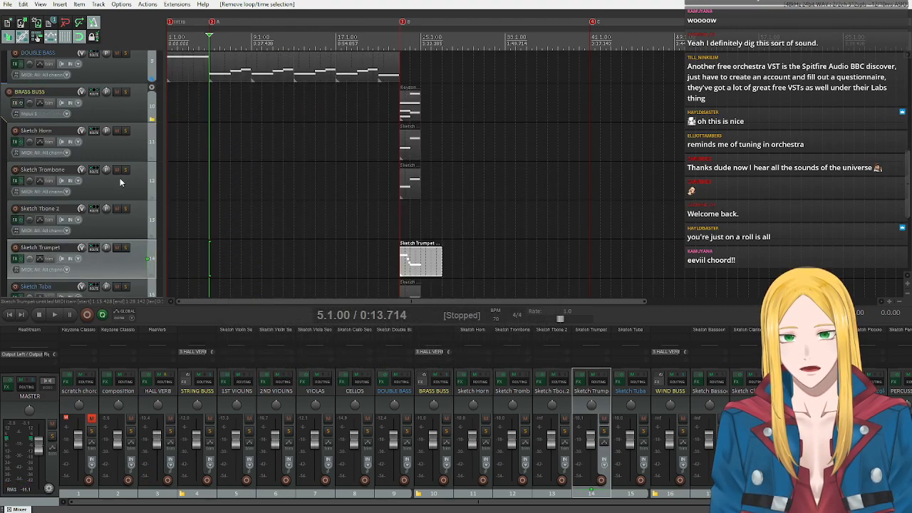
{"action": "left_click", "coordinate": [400, 37]}
{"action": "key", "text": "space"}
{"action": "scroll", "coordinate": [146, 183], "scroll_direction": "down", "scroll_amount": 1}
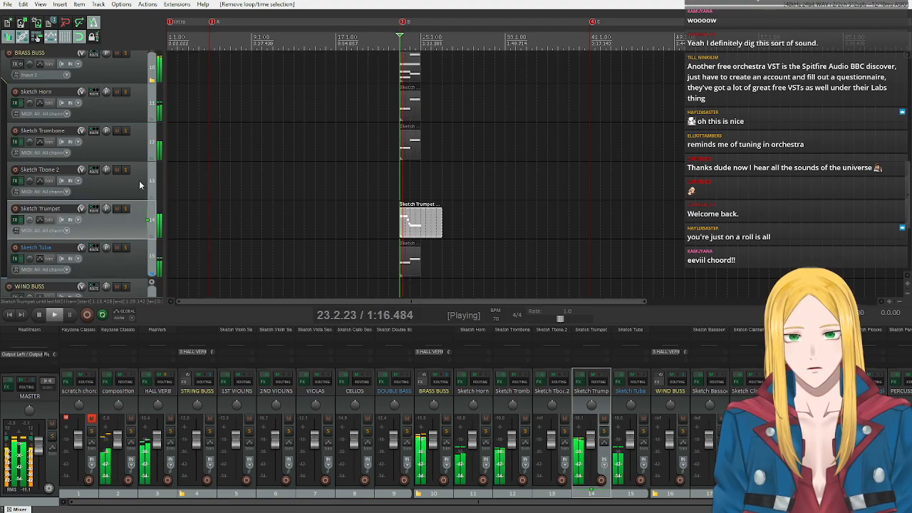
{"action": "scroll", "coordinate": [146, 184], "scroll_direction": "down", "scroll_amount": 2}
{"action": "scroll", "coordinate": [146, 184], "scroll_direction": "up", "scroll_amount": 2}
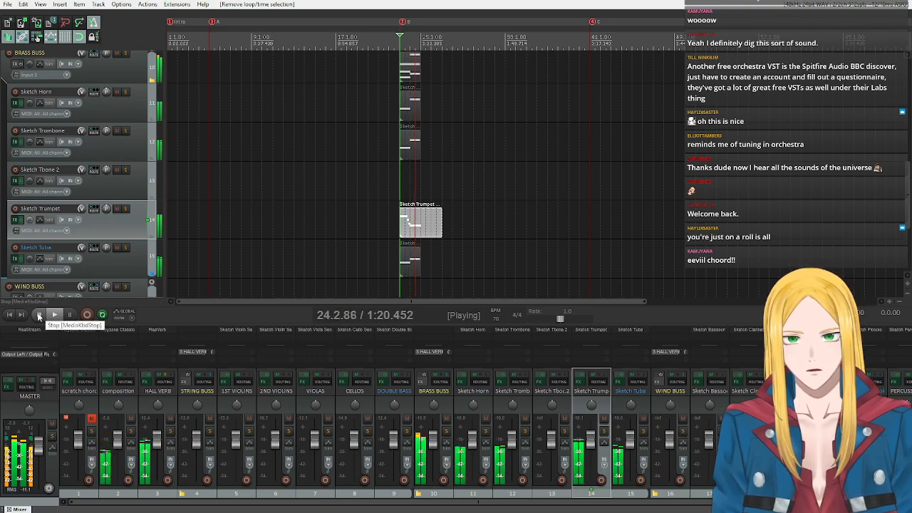
{"action": "left_click", "coordinate": [39, 315]}
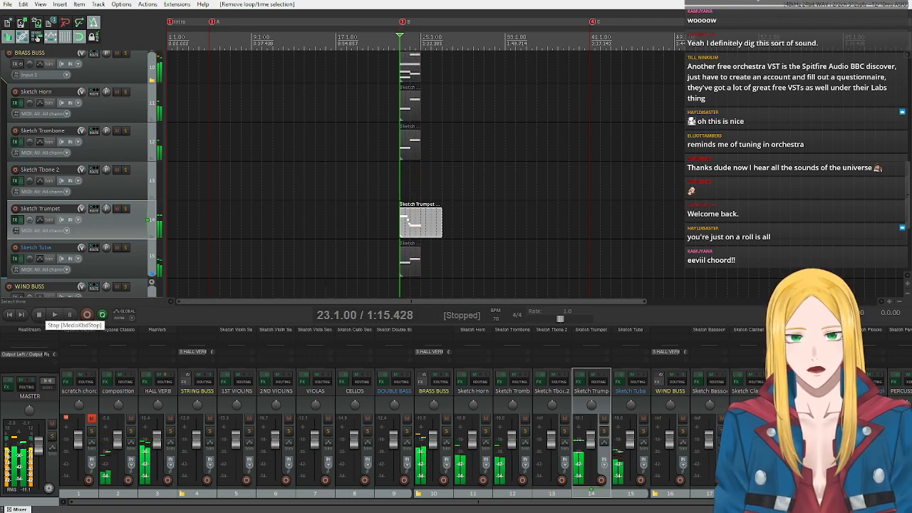
Open the Sketch Trumpet item in the MIDI editor and set its grid to 1/16.
{"action": "double_click", "coordinate": [415, 230]}
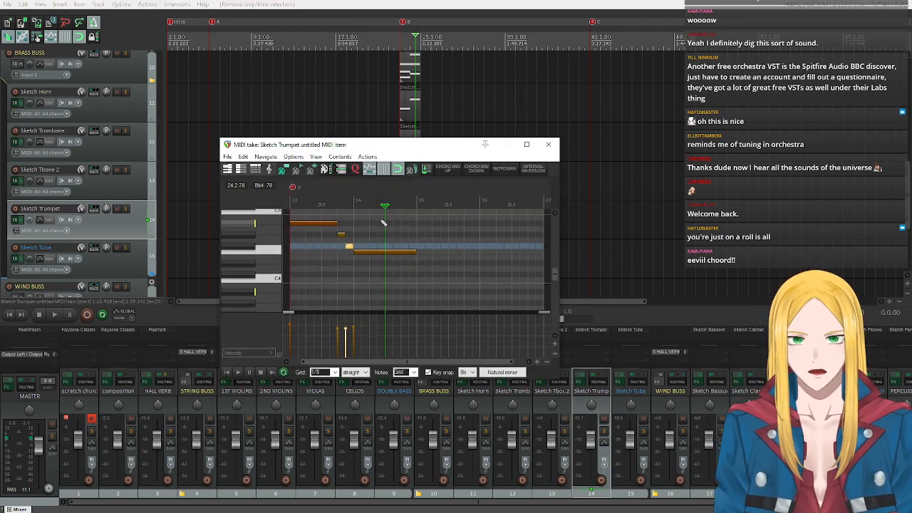
{"action": "left_click", "coordinate": [334, 372]}
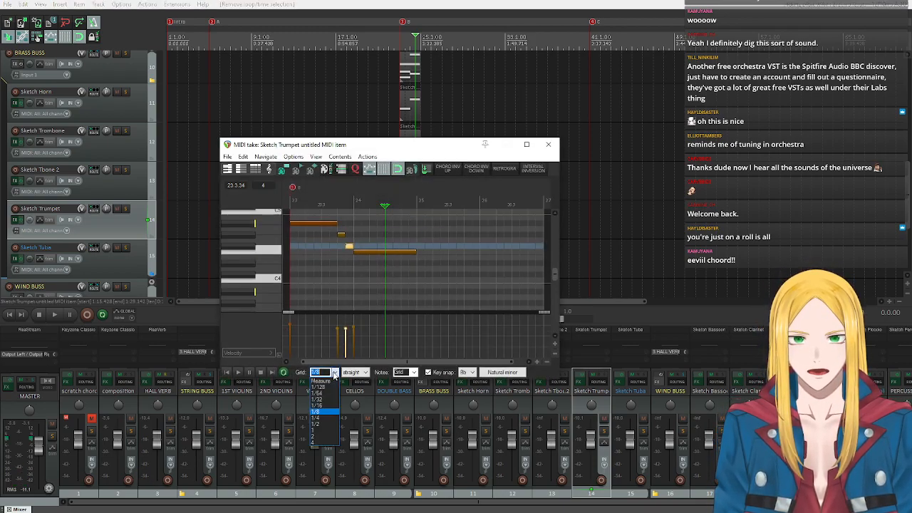
{"action": "left_click", "coordinate": [332, 406]}
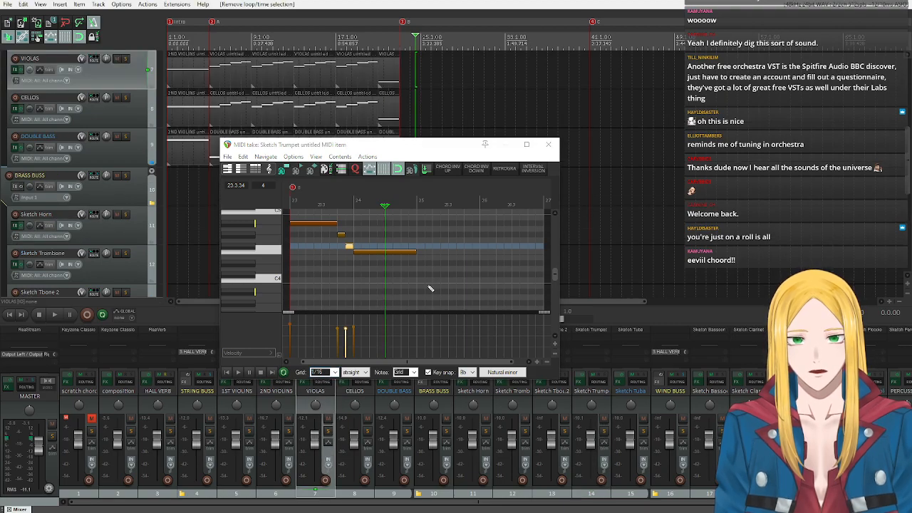
Set the time selection to section B, bars 23 to 41, and play the trumpet line with the brass from its start.
{"action": "scroll", "coordinate": [408, 300], "scroll_direction": "up", "scroll_amount": 2}
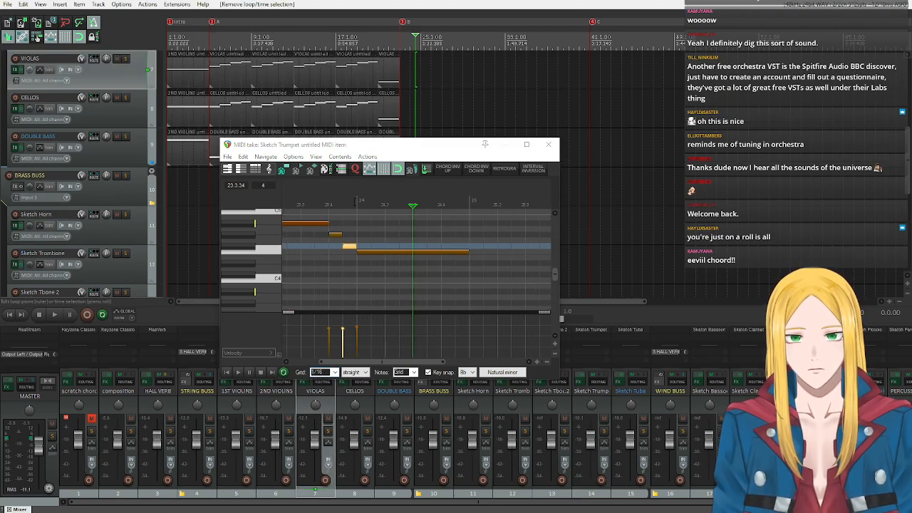
{"action": "double_click", "coordinate": [355, 201]}
{"action": "scroll", "coordinate": [376, 255], "scroll_direction": "down", "scroll_amount": 1}
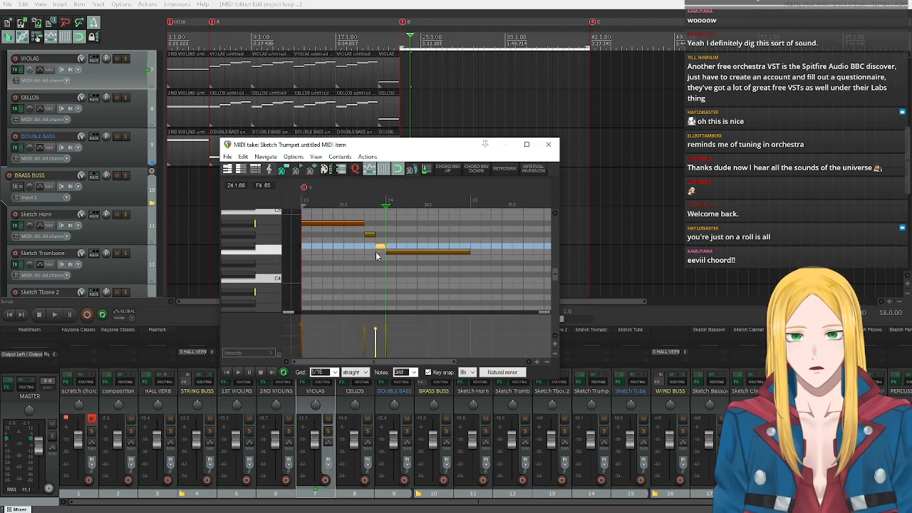
{"action": "left_click", "coordinate": [238, 372]}
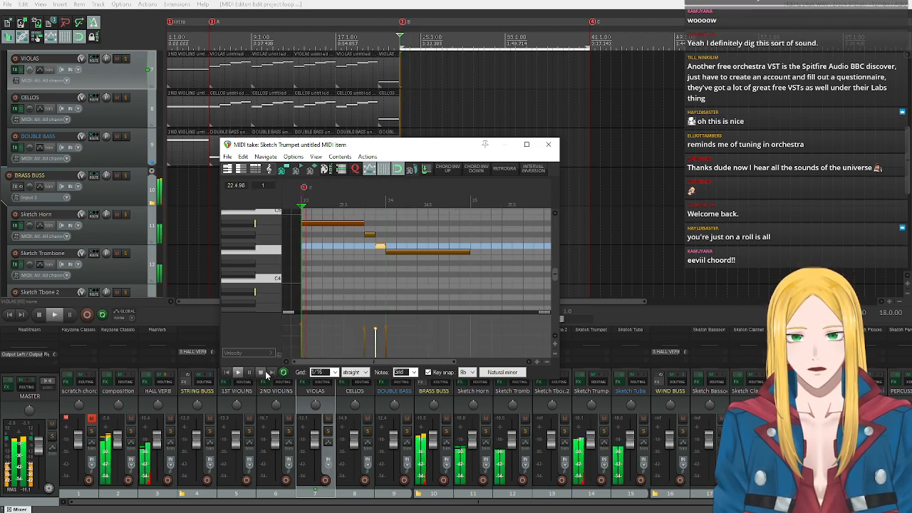
{"action": "mouse_move", "coordinate": [370, 362]}
{"action": "left_mouse_down"}
{"action": "mouse_move", "coordinate": [402, 362]}
{"action": "mouse_move", "coordinate": [385, 363]}
{"action": "left_mouse_up"}
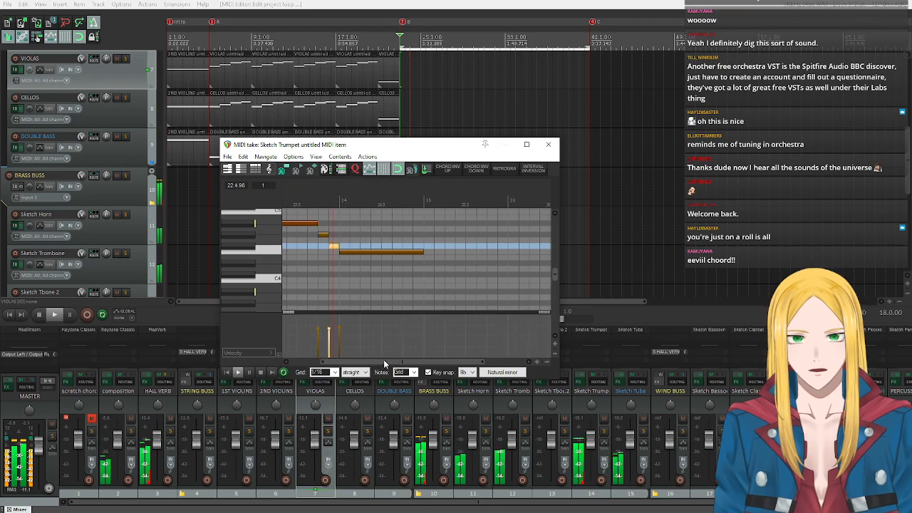
{"action": "left_click", "coordinate": [261, 373]}
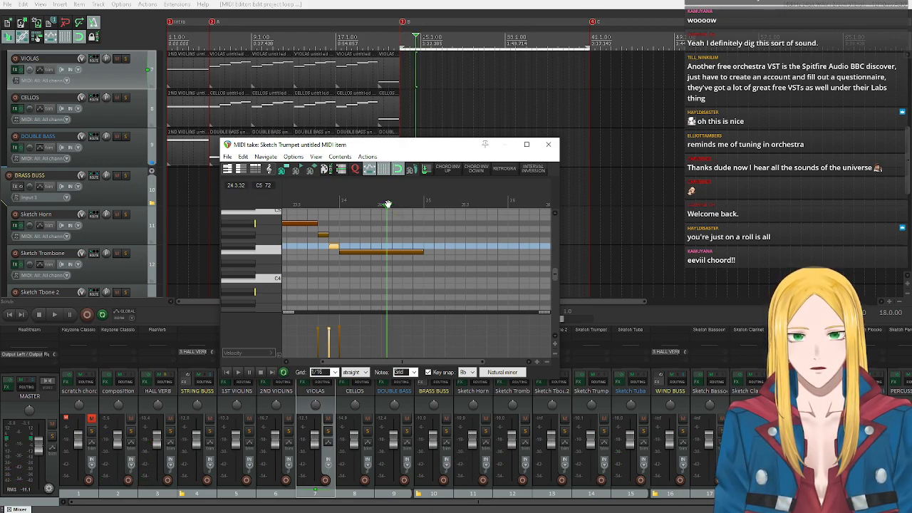
Open the 1ST VIOLINS item at bar 5 in the MIDI editor, examine its melody rhythm, and close it.
{"action": "left_click", "coordinate": [389, 205]}
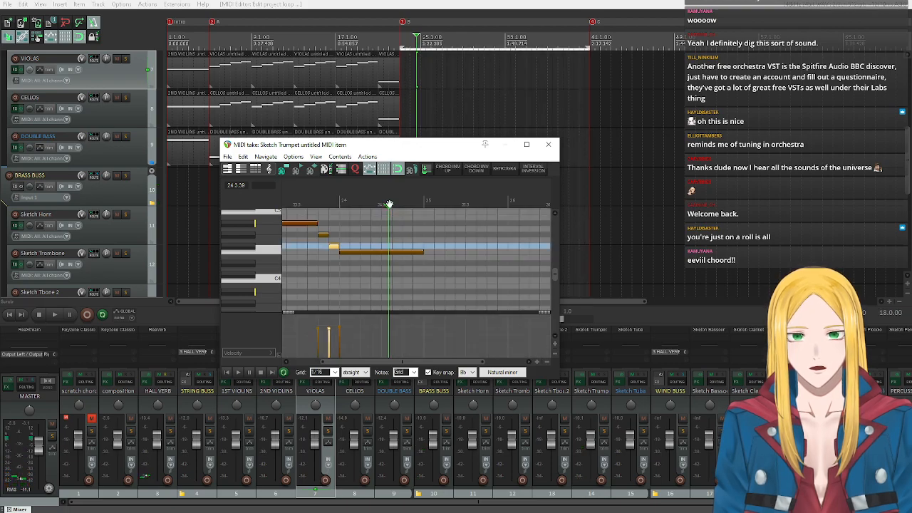
{"action": "scroll", "coordinate": [397, 252], "scroll_direction": "up", "scroll_amount": 2}
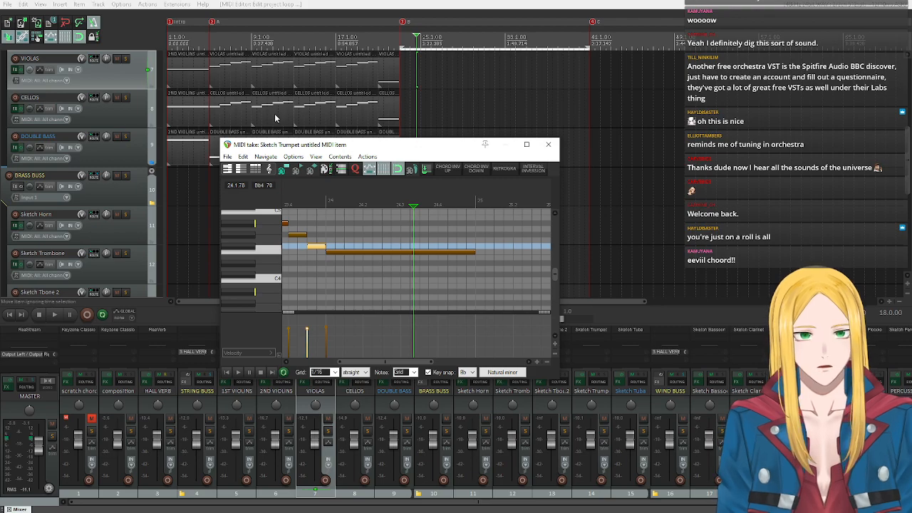
{"action": "scroll", "coordinate": [276, 118], "scroll_direction": "up", "scroll_amount": 3}
{"action": "double_click", "coordinate": [230, 120]}
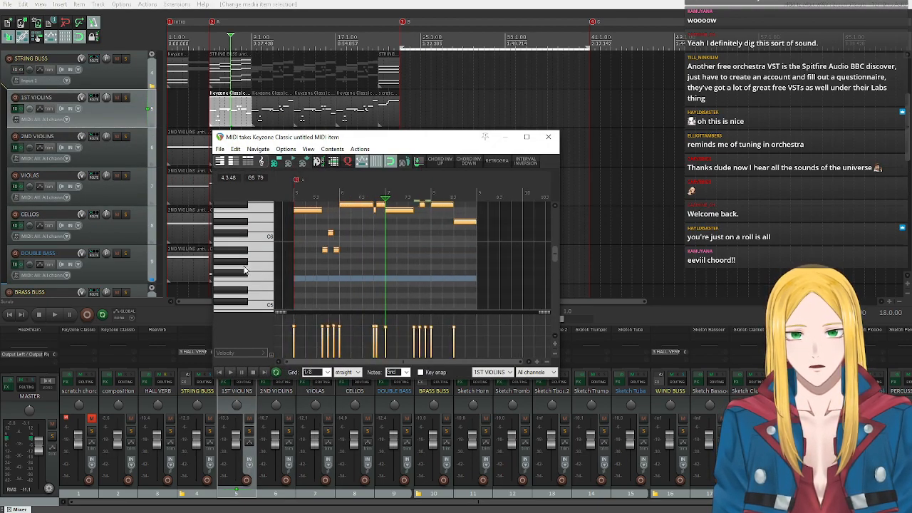
{"action": "scroll", "coordinate": [249, 273], "scroll_direction": "up", "scroll_amount": 2}
{"action": "scroll", "coordinate": [375, 232], "scroll_direction": "up", "scroll_amount": 2}
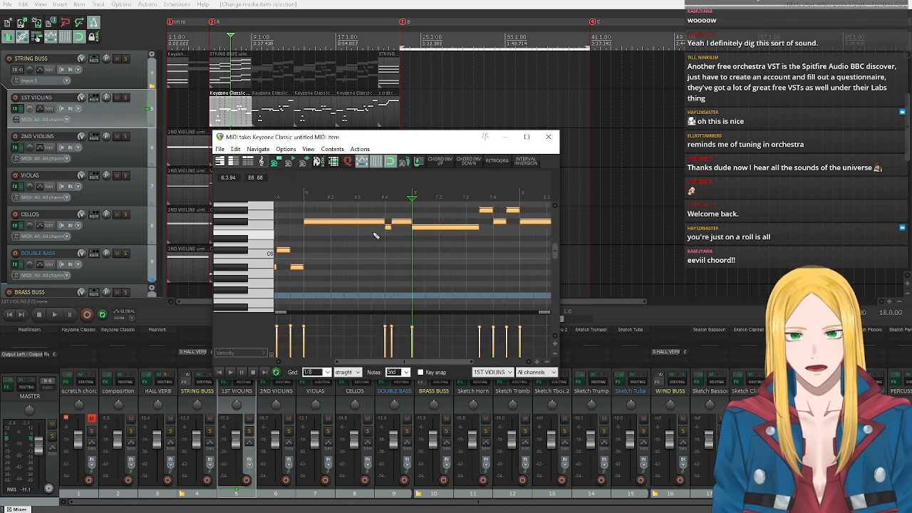
{"action": "left_click", "coordinate": [546, 139]}
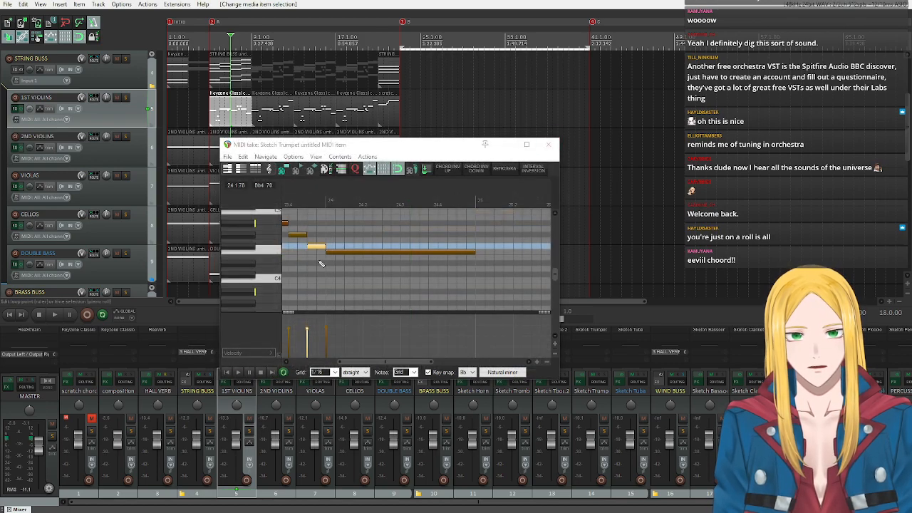
Split the trumpet's long F4 note in bar 24 at beat 4 and again one sixteenth after it.
{"action": "left_click", "coordinate": [429, 256]}
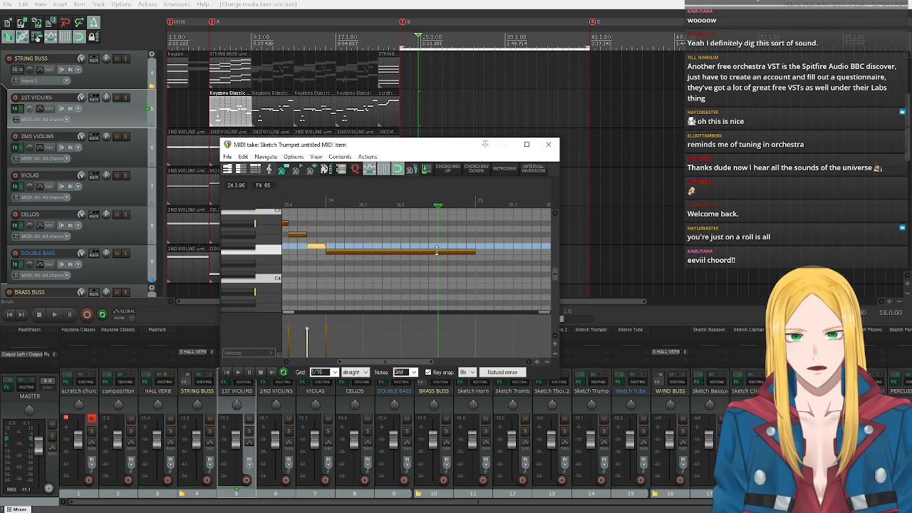
{"action": "key", "text": "s"}
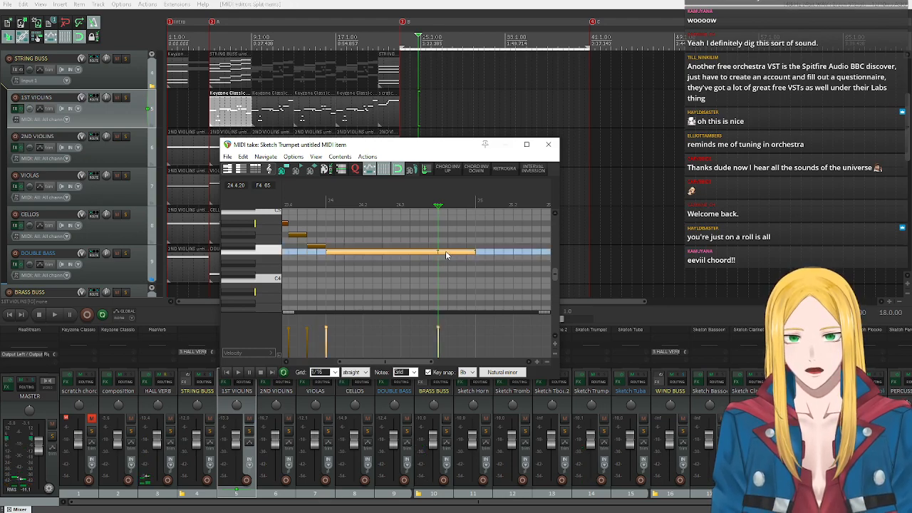
{"action": "left_click", "coordinate": [448, 257]}
{"action": "key", "text": "s"}
{"action": "scroll", "coordinate": [255, 249], "scroll_direction": "down", "scroll_amount": 1}
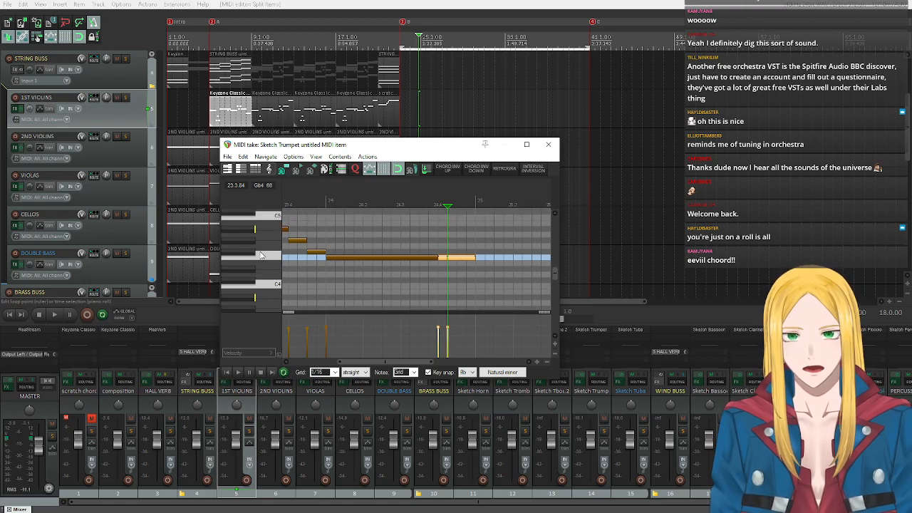
{"action": "scroll", "coordinate": [262, 257], "scroll_direction": "up", "scroll_amount": 4}
{"action": "scroll", "coordinate": [457, 294], "scroll_direction": "down", "scroll_amount": 4}
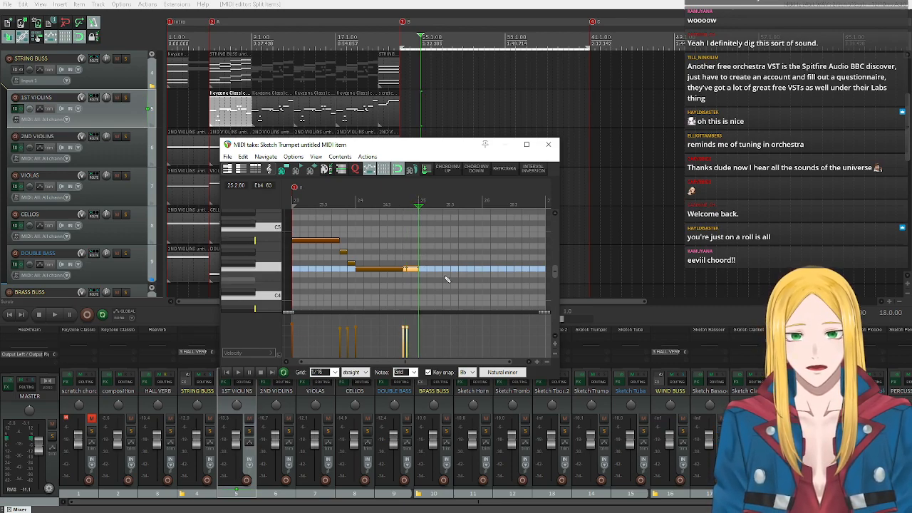
Set the trumpet editor's key snap to the Bb minor triad.
{"action": "left_click", "coordinate": [467, 372]}
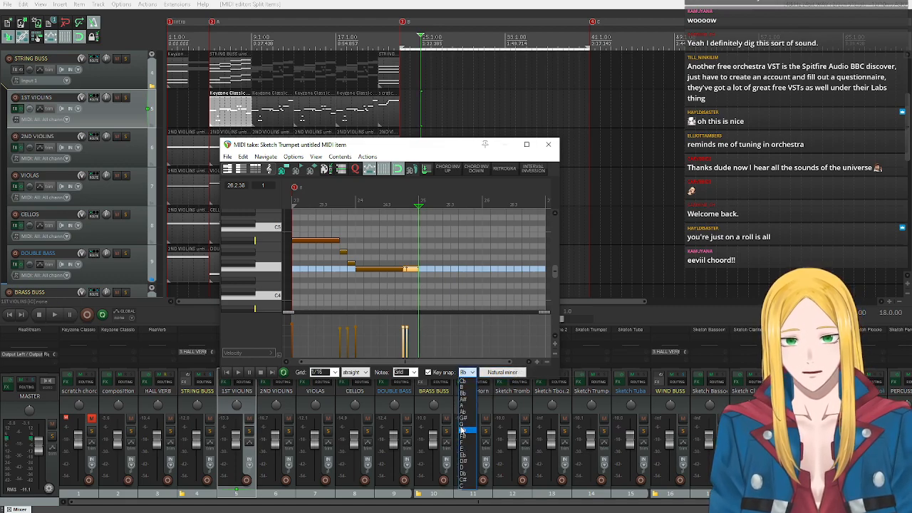
{"action": "left_click", "coordinate": [462, 393]}
{"action": "left_click", "coordinate": [500, 372]}
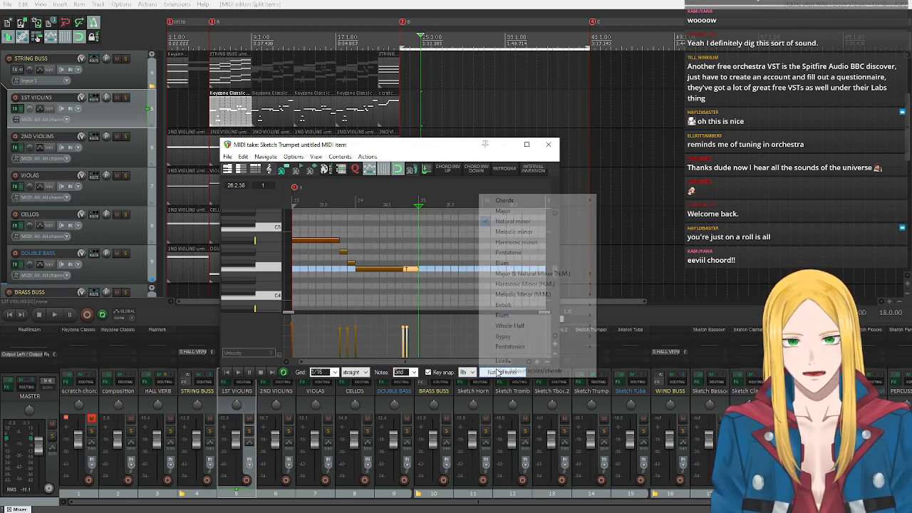
{"action": "mouse_move", "coordinate": [529, 200]}
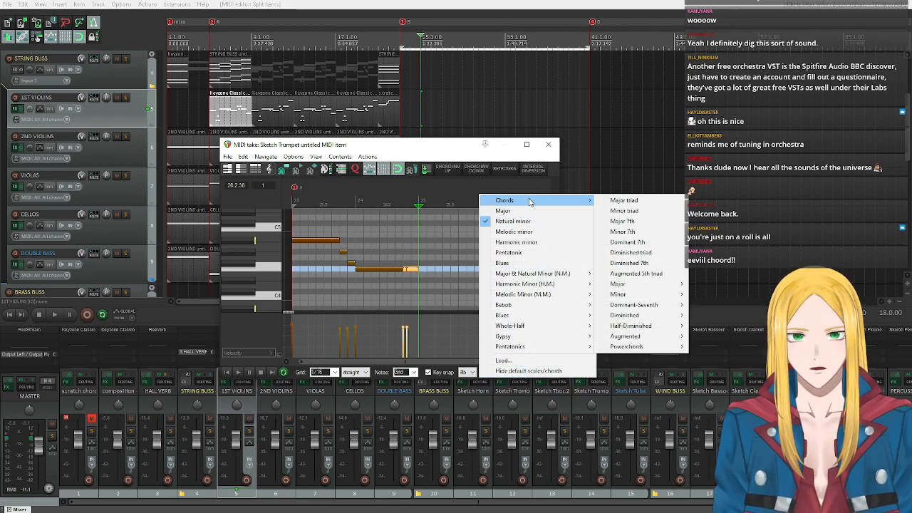
{"action": "left_click", "coordinate": [620, 211]}
Audition the trumpet's Bb minor triad pitches Bb4, F4 and Db4 on the piano roll keyboard.
{"action": "left_click", "coordinate": [270, 272]}
{"action": "left_click", "coordinate": [268, 268]}
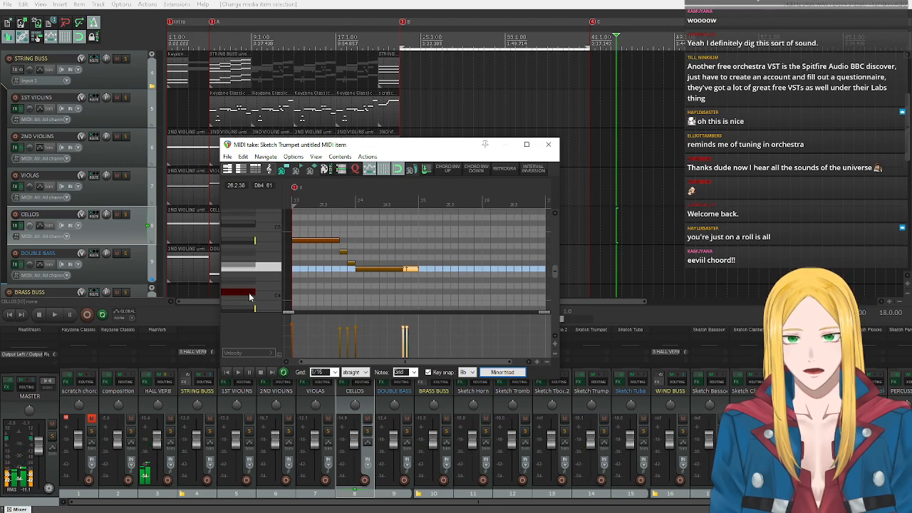
{"action": "left_click", "coordinate": [249, 292]}
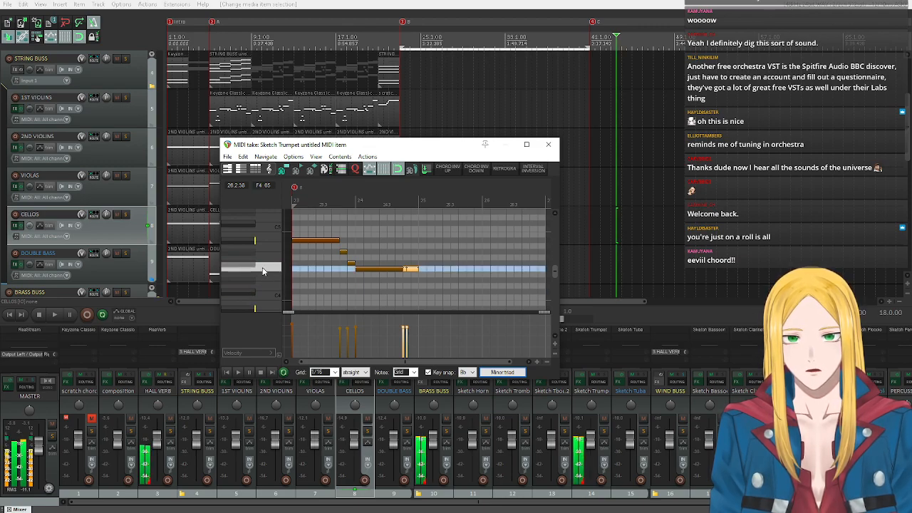
{"action": "left_click_drag", "start_coordinate": [307, 362], "coordinate": [296, 364]}
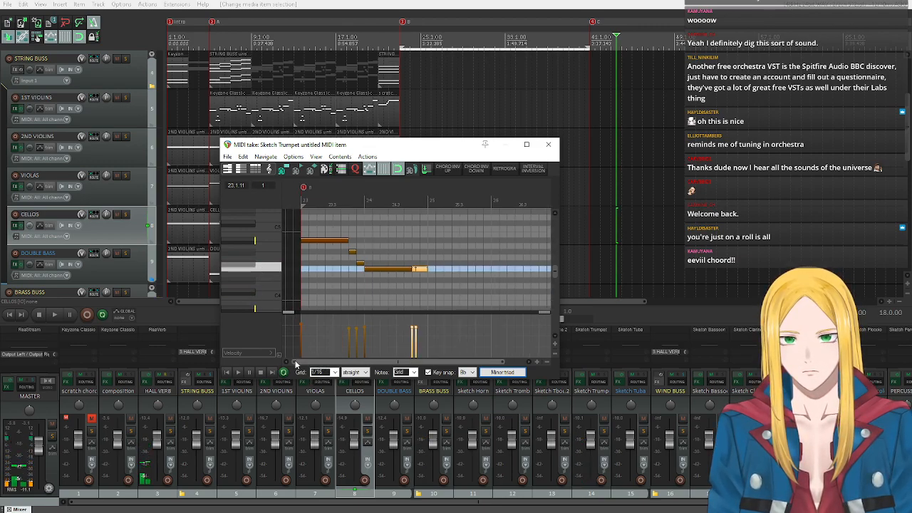
{"action": "left_click", "coordinate": [240, 241]}
{"action": "left_click", "coordinate": [276, 272]}
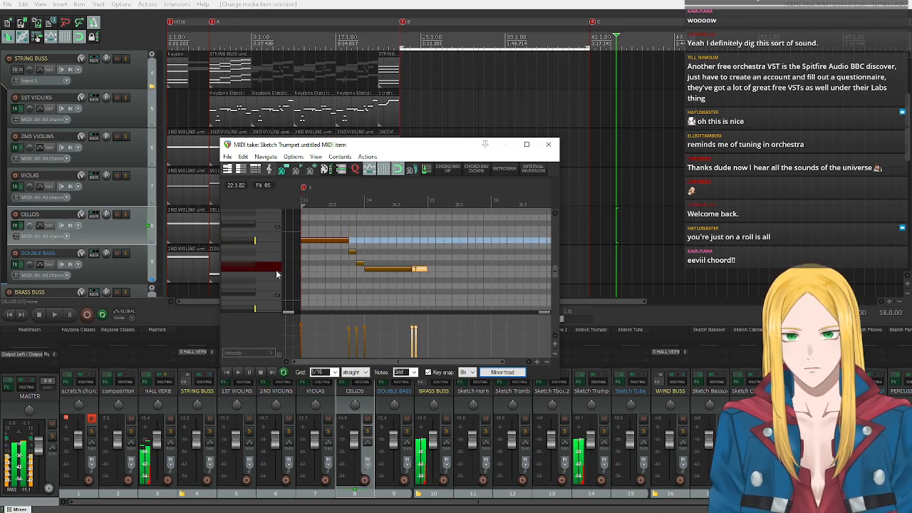
{"action": "left_click", "coordinate": [250, 291]}
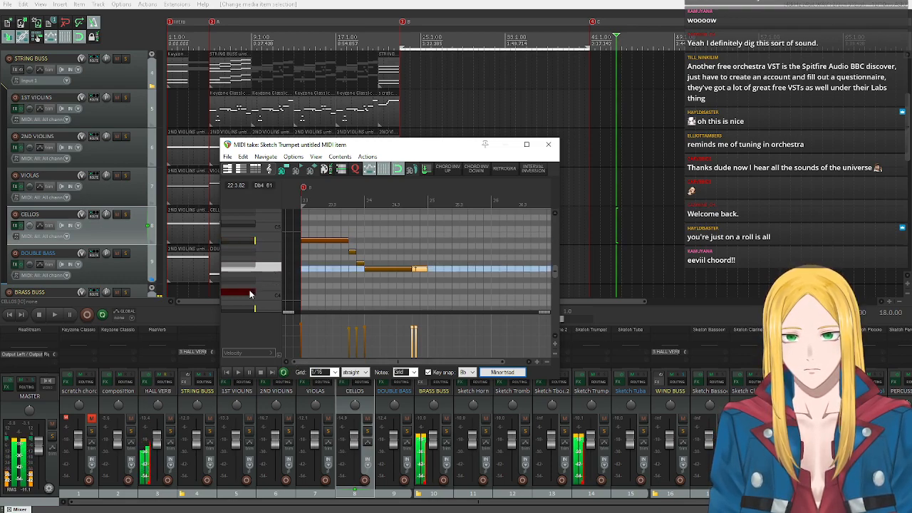
Insert a full-bar Db5 note in bar 25 of the trumpet part and reduce its velocity.
{"action": "left_click", "coordinate": [245, 243]}
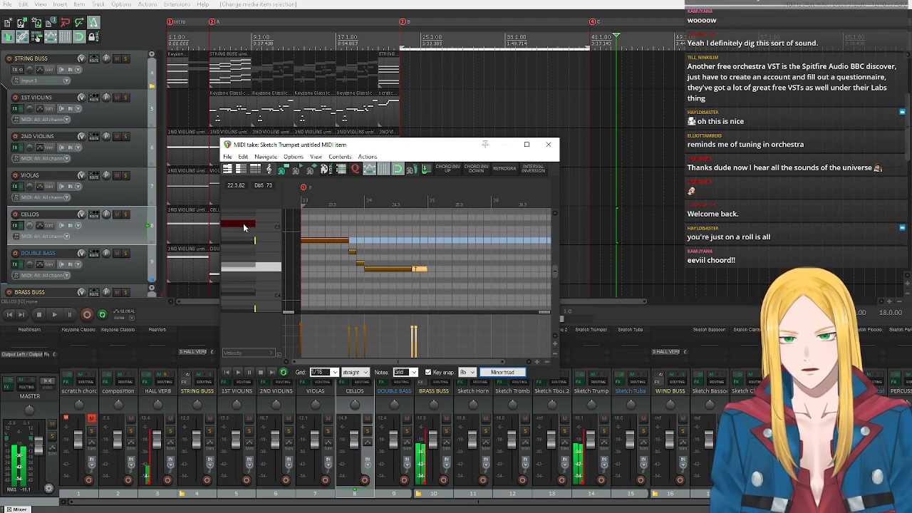
{"action": "scroll", "coordinate": [244, 268], "scroll_direction": "up", "scroll_amount": 2}
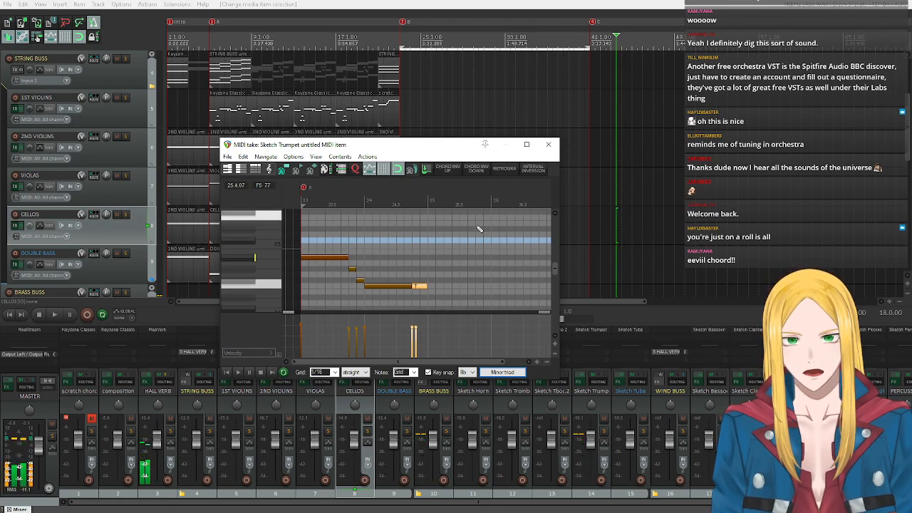
{"action": "left_click", "coordinate": [428, 240]}
{"action": "left_click_drag", "start_coordinate": [429, 239], "coordinate": [490, 240]}
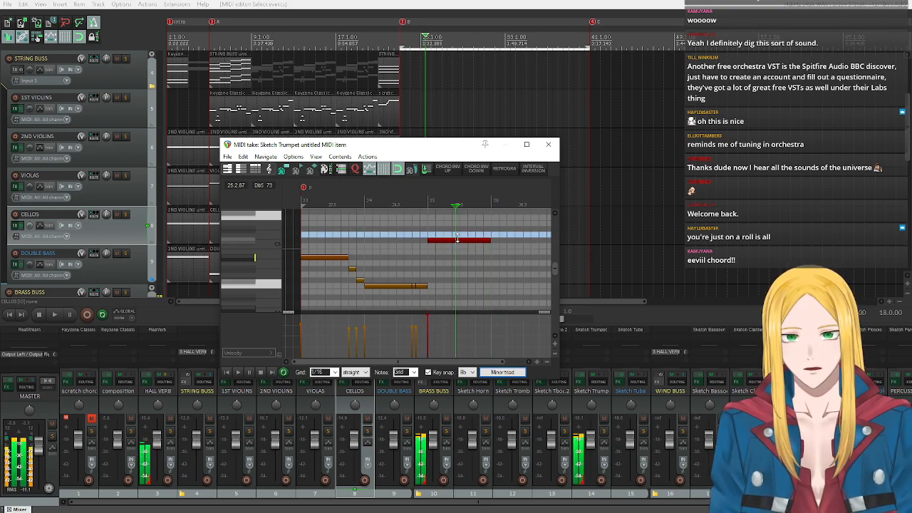
{"action": "left_click", "coordinate": [466, 259]}
{"action": "left_click_drag", "start_coordinate": [466, 259], "coordinate": [466, 257]}
{"action": "left_click", "coordinate": [226, 373]}
{"action": "left_click_drag", "start_coordinate": [376, 363], "coordinate": [390, 362]}
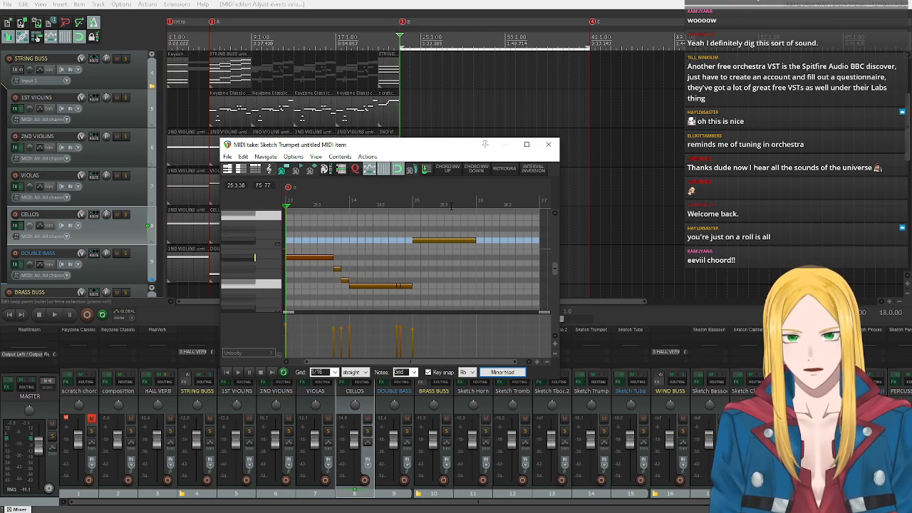
Split the trumpet's Db5 note in bar 25 at beat 4 and again an eighth note after it.
{"action": "left_click", "coordinate": [451, 206]}
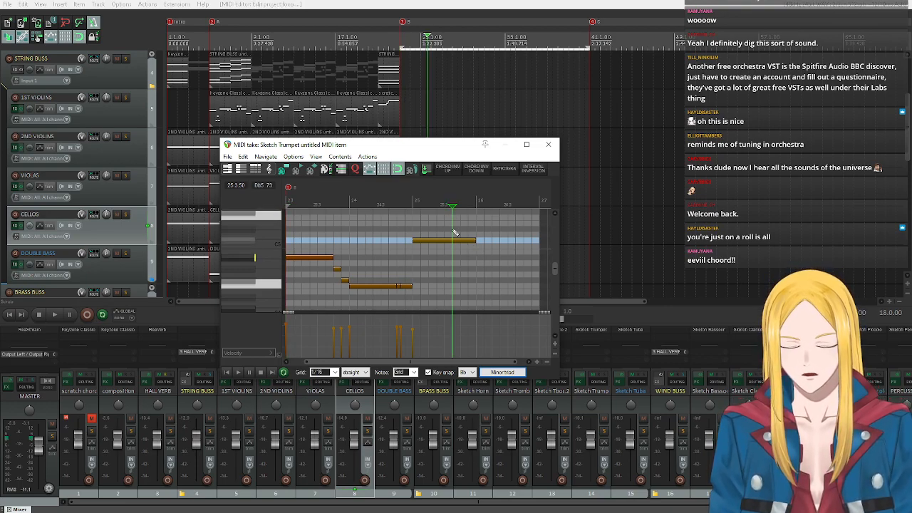
{"action": "left_click", "coordinate": [453, 244]}
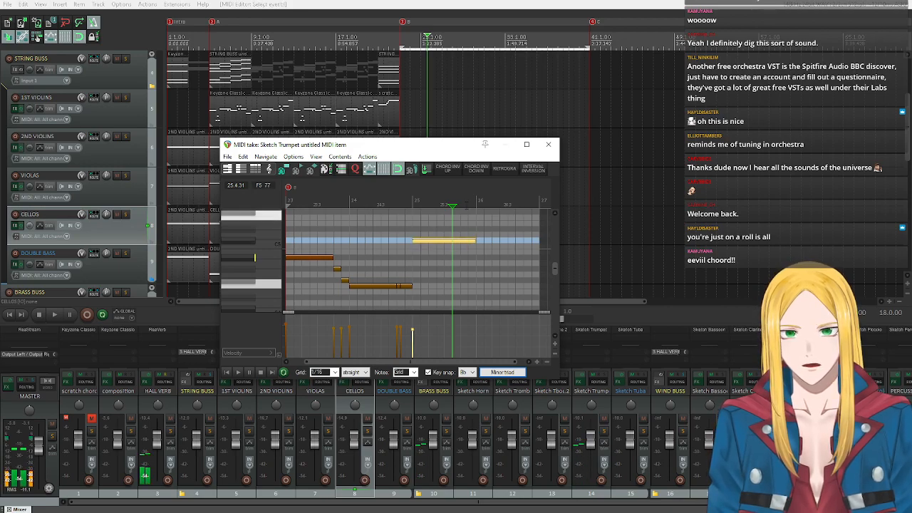
{"action": "left_click", "coordinate": [460, 206]}
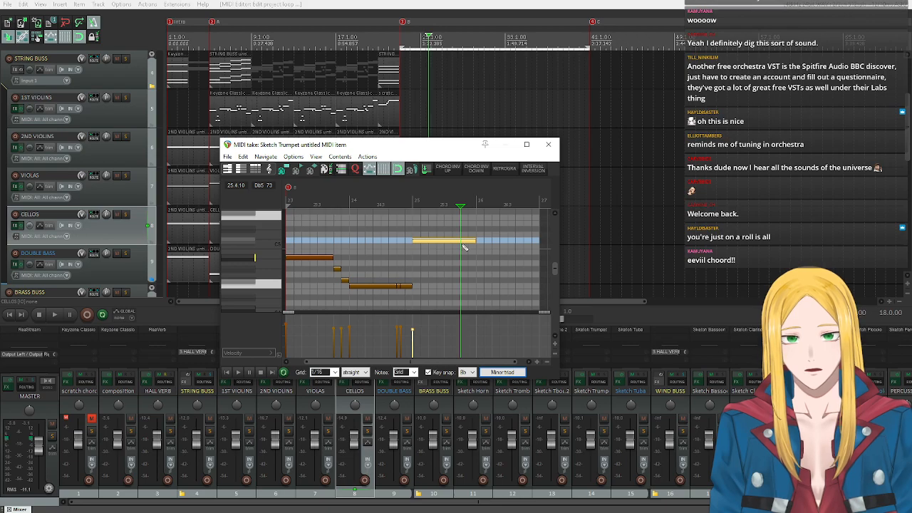
{"action": "key", "text": "s"}
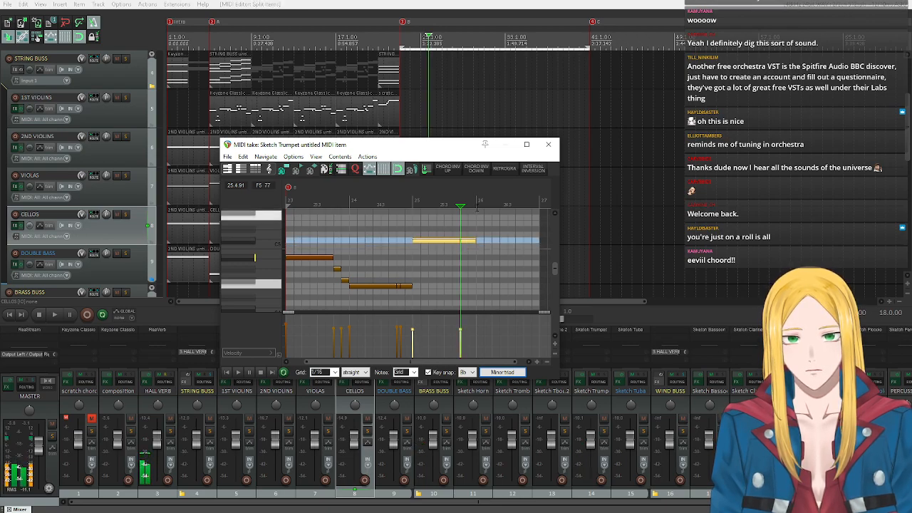
{"action": "left_click", "coordinate": [467, 205]}
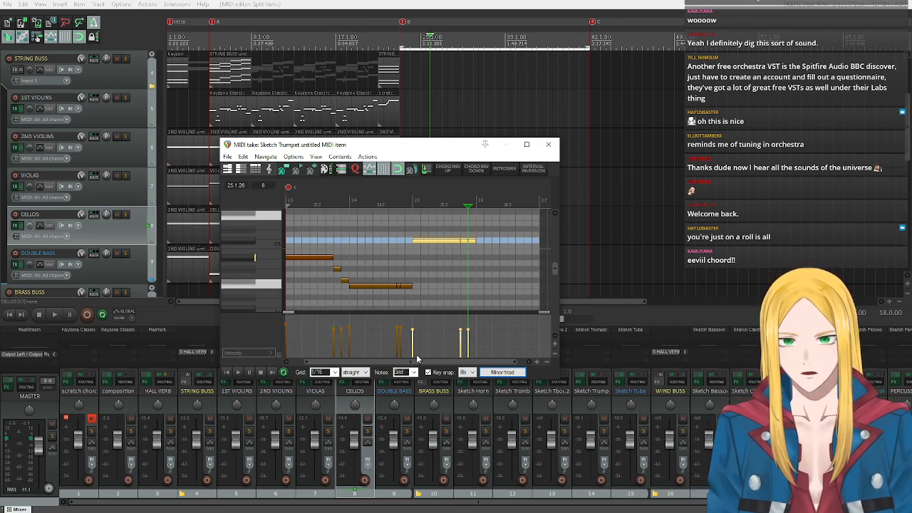
Audition Db5 and Bb4, and raise the last F4 segment of bar 24 to Bb4.
{"action": "left_click", "coordinate": [251, 235]}
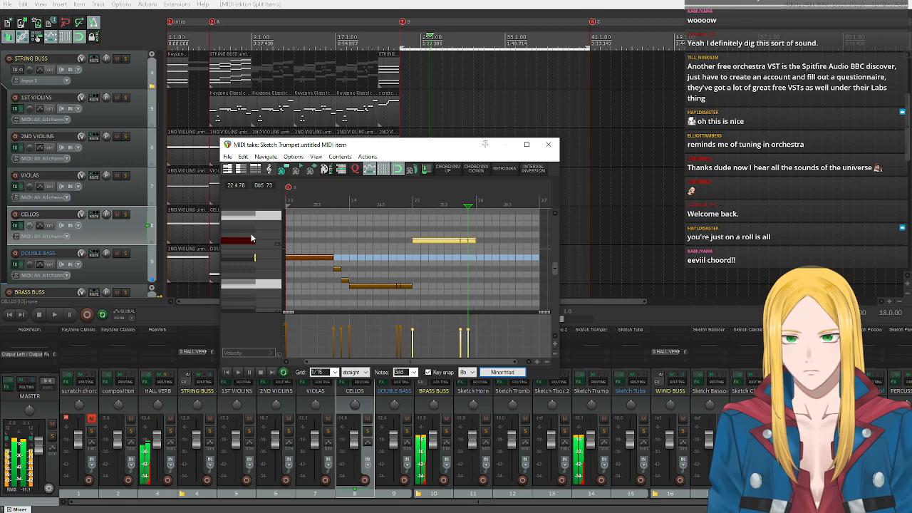
{"action": "left_click", "coordinate": [251, 241]}
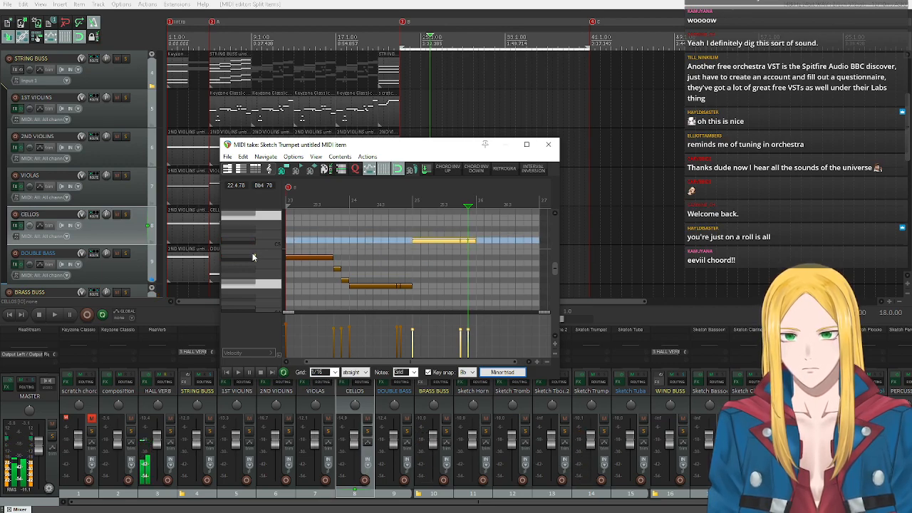
{"action": "left_click", "coordinate": [254, 255]}
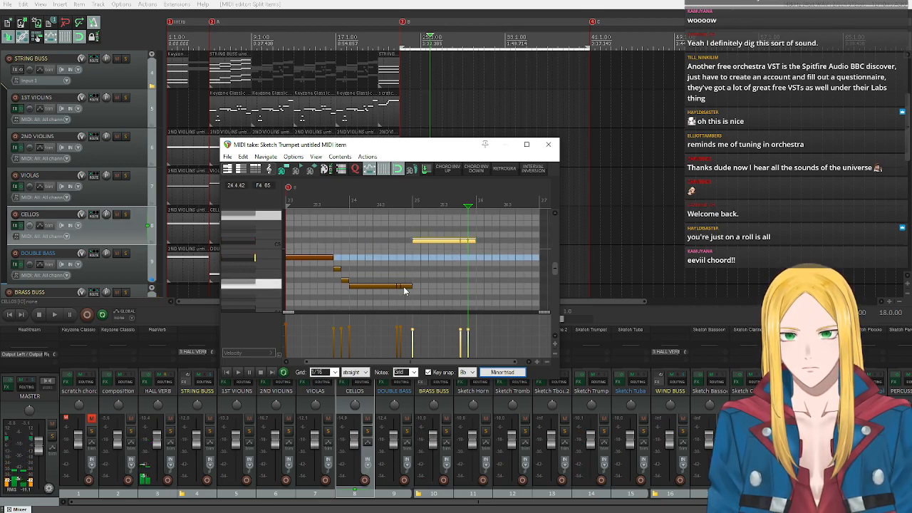
{"action": "left_click_drag", "start_coordinate": [412, 285], "coordinate": [400, 285]}
{"action": "left_click", "coordinate": [404, 258]}
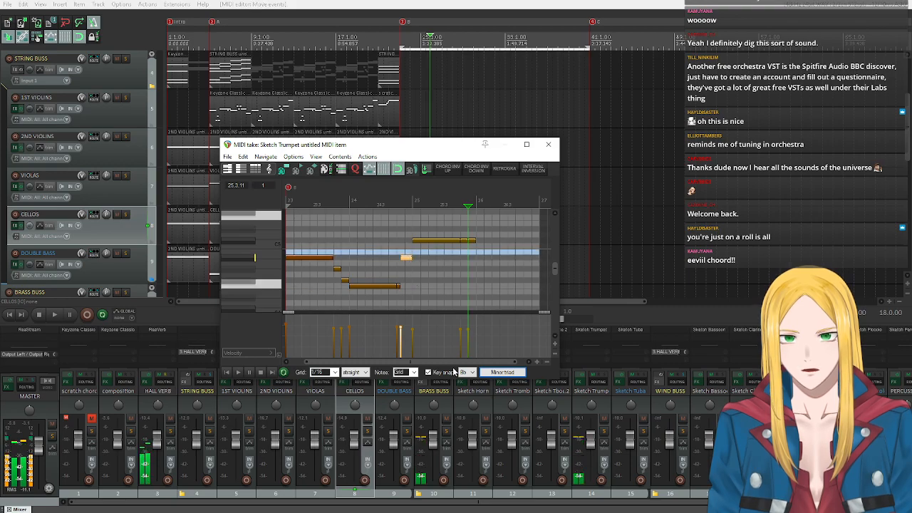
Set the key snap to Bb natural minor and raise the sixteenth note on beat 4 of bar 24 to Ab4.
{"action": "left_click", "coordinate": [502, 372]}
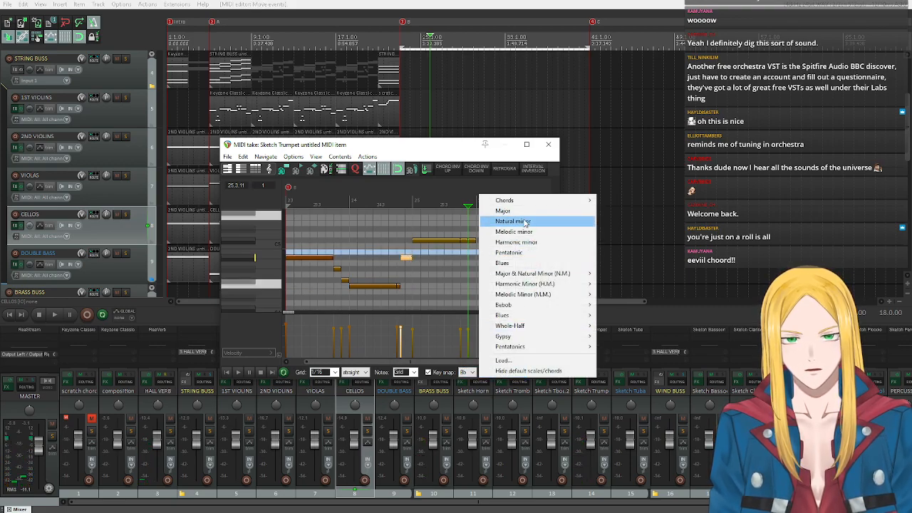
{"action": "left_click", "coordinate": [525, 219]}
{"action": "left_click", "coordinate": [400, 283]}
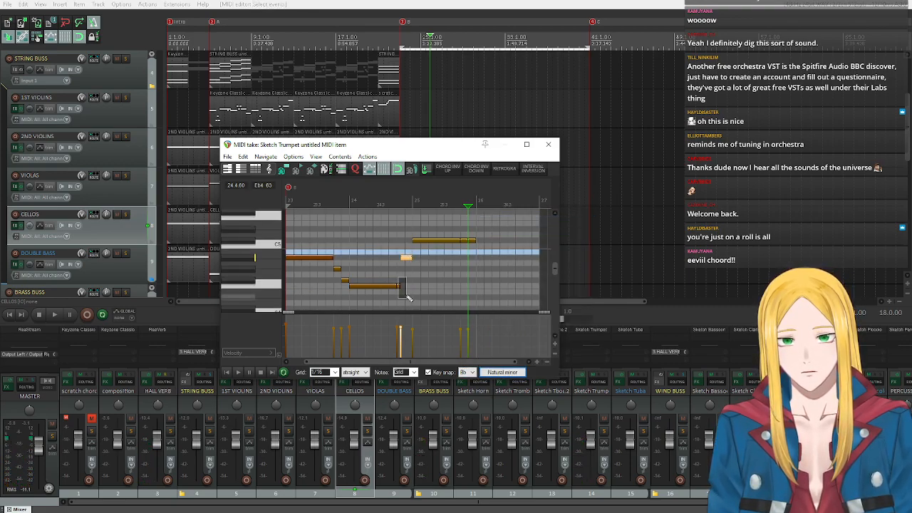
{"action": "mouse_move", "coordinate": [398, 287]}
{"action": "left_mouse_down"}
{"action": "mouse_move", "coordinate": [403, 261]}
{"action": "mouse_move", "coordinate": [402, 270]}
{"action": "left_mouse_up"}
Play the trumpet phrase back from bar 23 with the other parts and stop playback.
{"action": "left_click", "coordinate": [237, 371]}
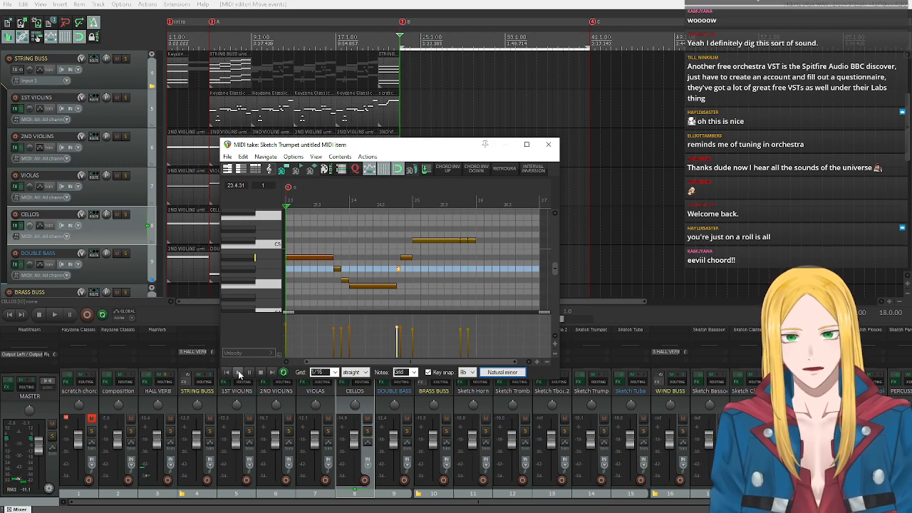
{"action": "left_click", "coordinate": [238, 372]}
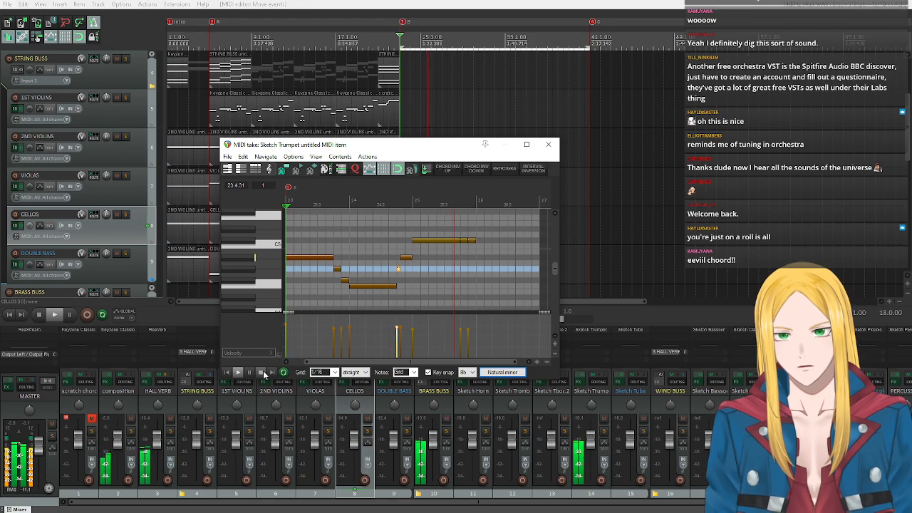
{"action": "left_click", "coordinate": [262, 372]}
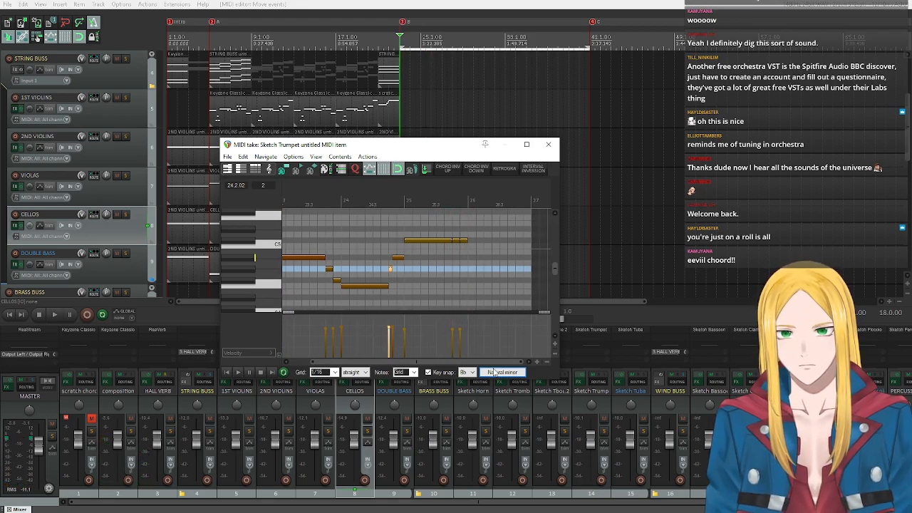
Look through the key snap scale options without changing the scale, and audition the trumpet's Bb4.
{"action": "left_click", "coordinate": [514, 373]}
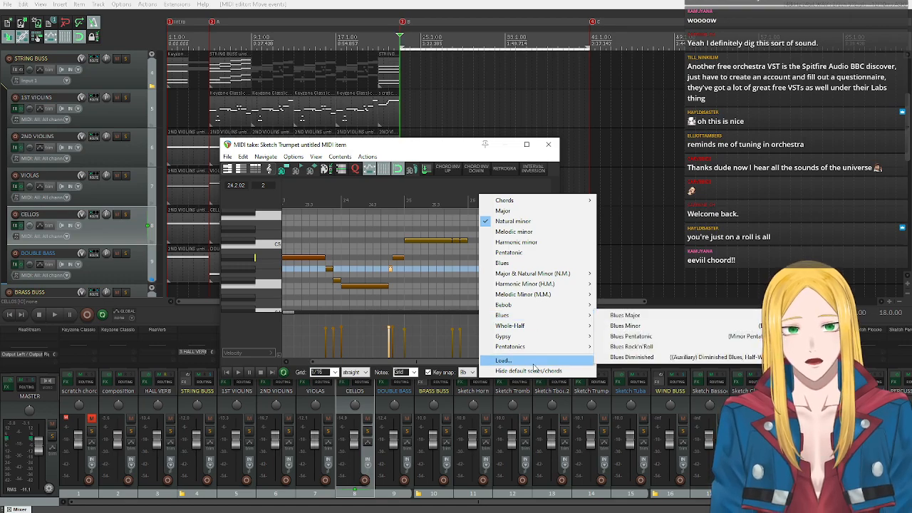
{"action": "mouse_move", "coordinate": [527, 349]}
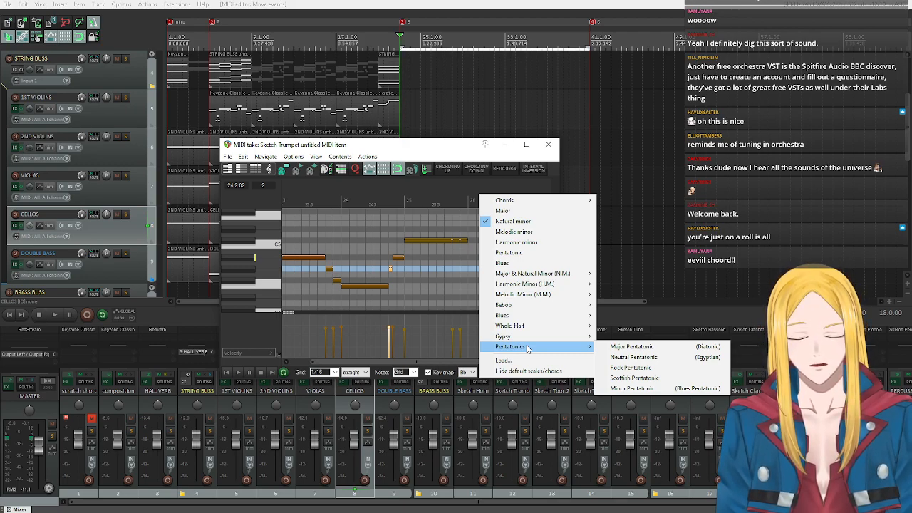
{"action": "left_click", "coordinate": [253, 258]}
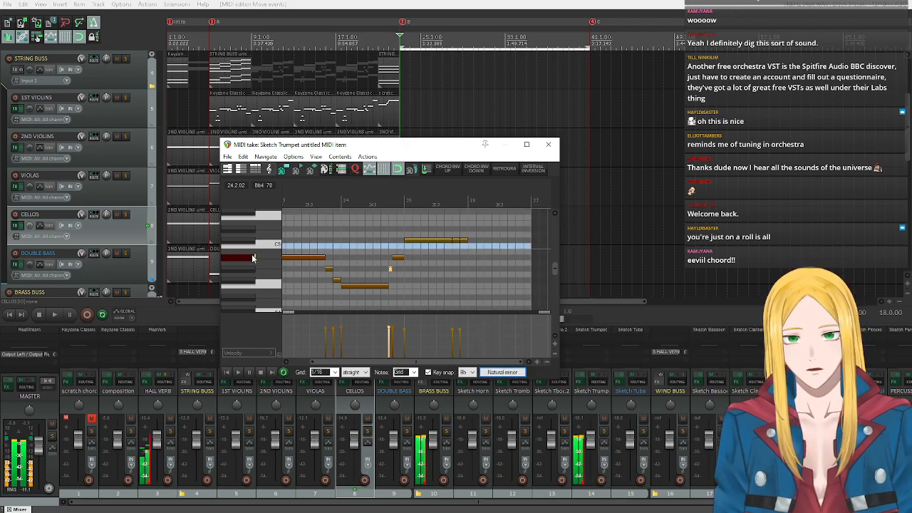
{"action": "left_click", "coordinate": [251, 263]}
{"action": "left_click", "coordinate": [238, 258]}
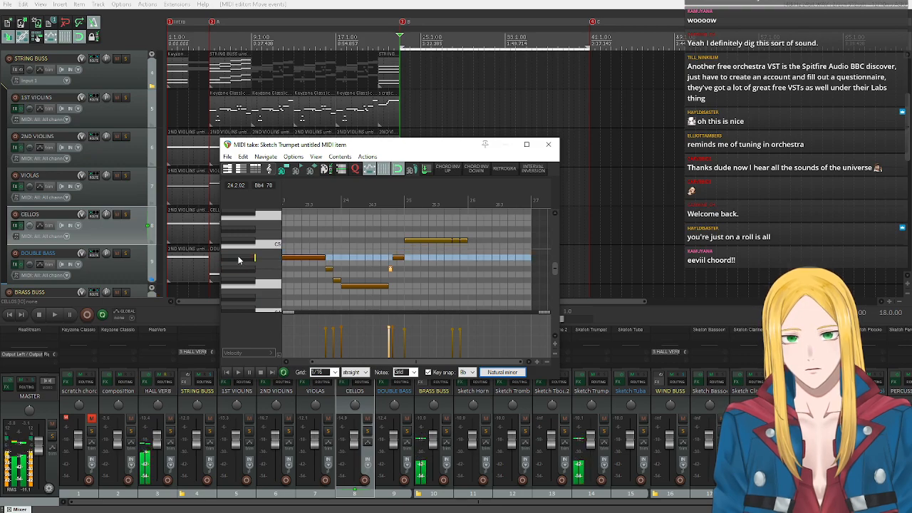
{"action": "left_click", "coordinate": [239, 258]}
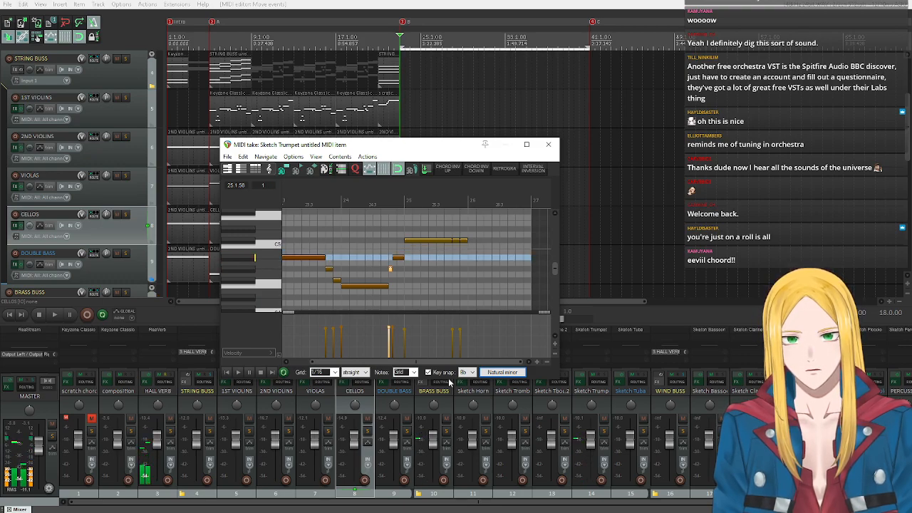
Set the key snap to Bb harmonic minor and audition the trumpet's A4 and Bb4.
{"action": "left_click", "coordinate": [502, 371]}
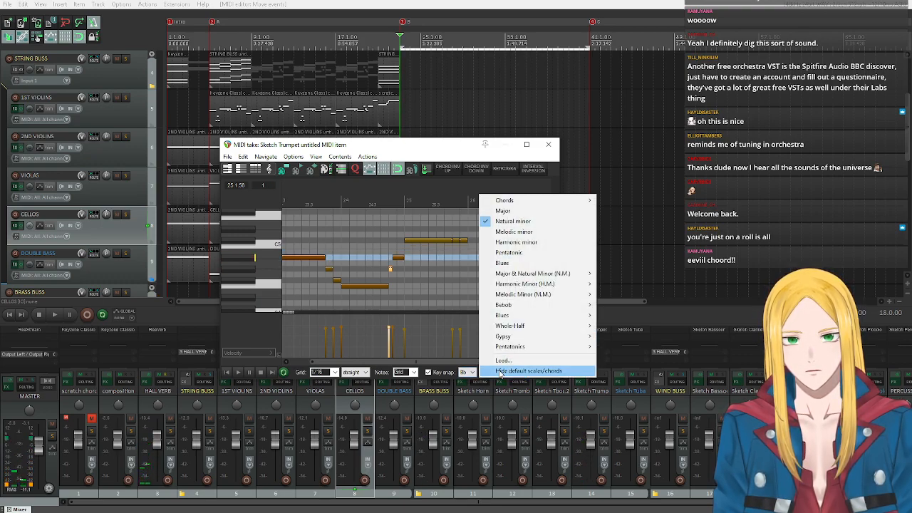
{"action": "left_click", "coordinate": [529, 241]}
{"action": "left_click", "coordinate": [252, 267]}
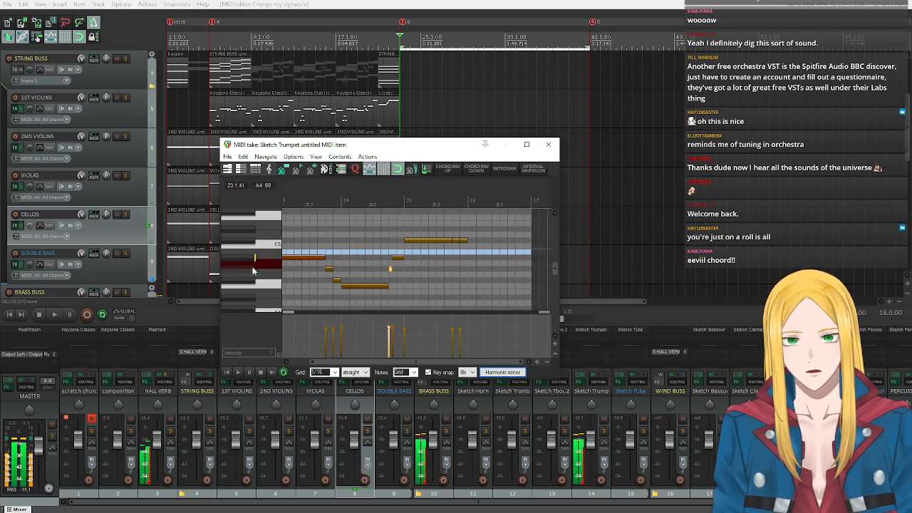
{"action": "left_click", "coordinate": [239, 259]}
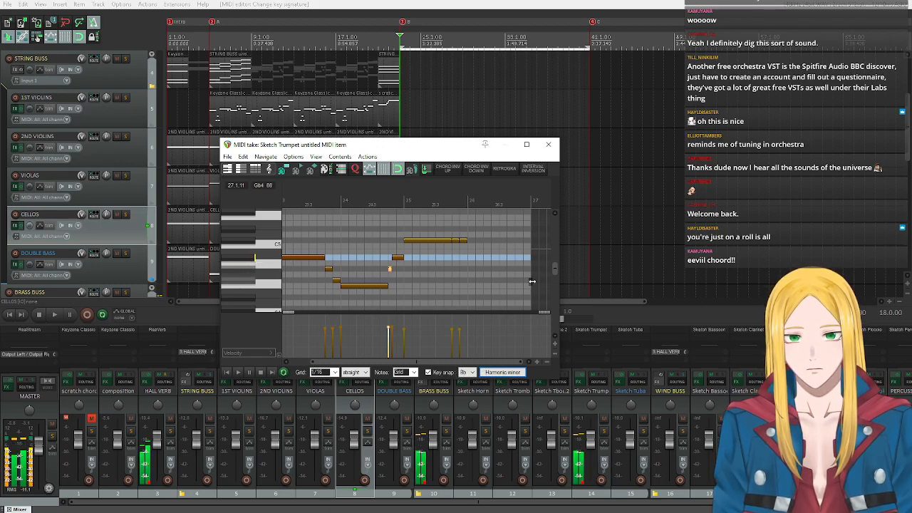
Fill bar 26 with a half-bar Bb4 note followed by a half-bar A4 note, and reduce both notes' velocity.
{"action": "left_click", "coordinate": [470, 259]}
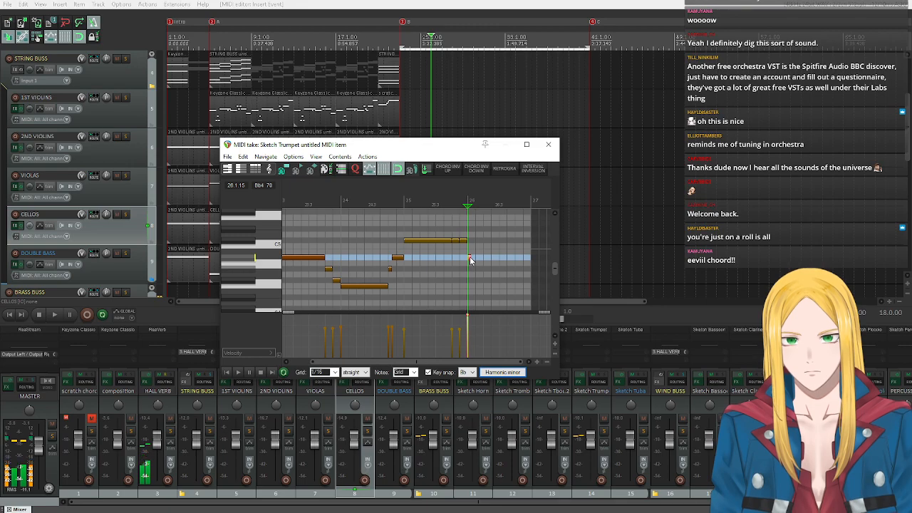
{"action": "left_click_drag", "start_coordinate": [474, 257], "coordinate": [524, 270]}
{"action": "left_click_drag", "start_coordinate": [491, 245], "coordinate": [516, 304]}
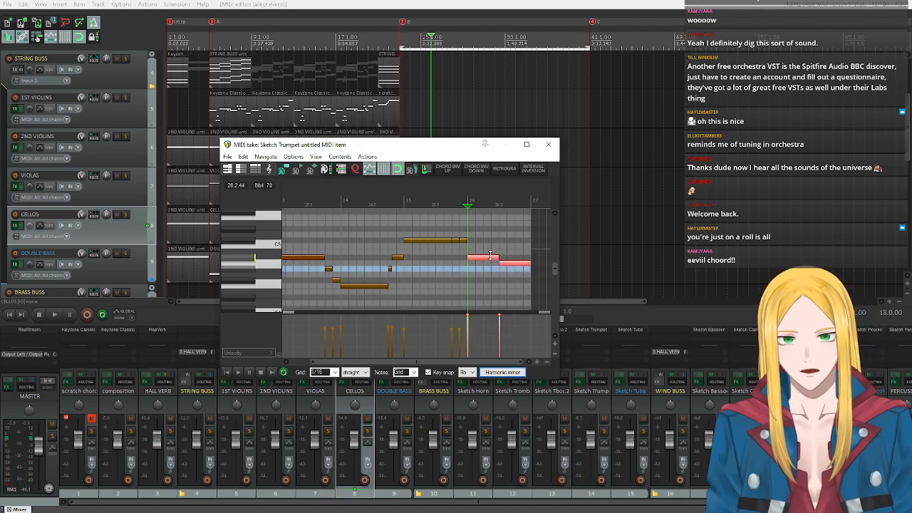
{"action": "left_click_drag", "start_coordinate": [493, 257], "coordinate": [494, 270]}
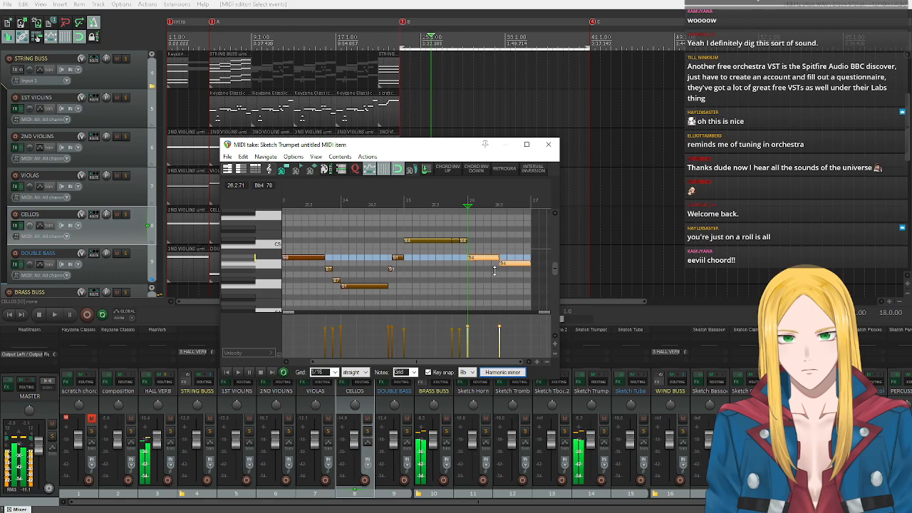
Audition the trumpet's C5, Db5, Bb4 and A4, and lower the last eighth note of bar 25 to C5.
{"action": "left_click", "coordinate": [268, 247]}
{"action": "left_click", "coordinate": [253, 241]}
{"action": "left_click", "coordinate": [255, 258]}
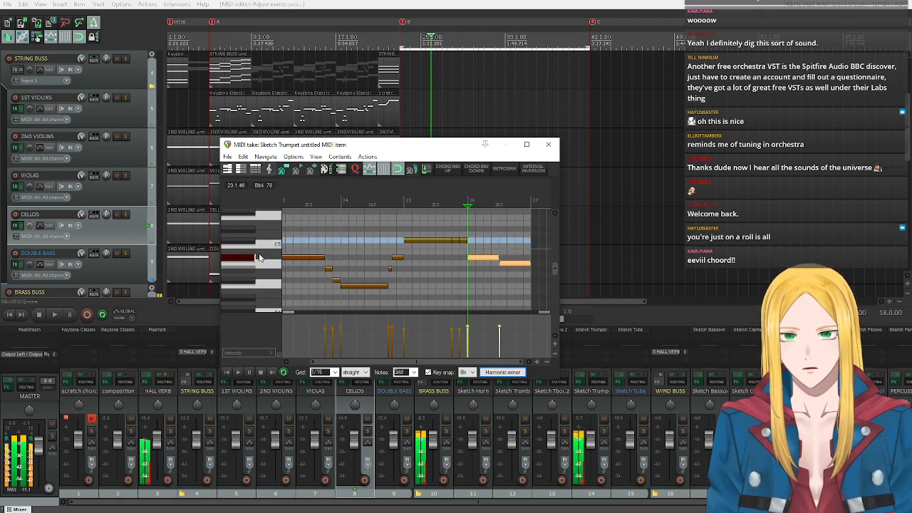
{"action": "left_click", "coordinate": [255, 262]}
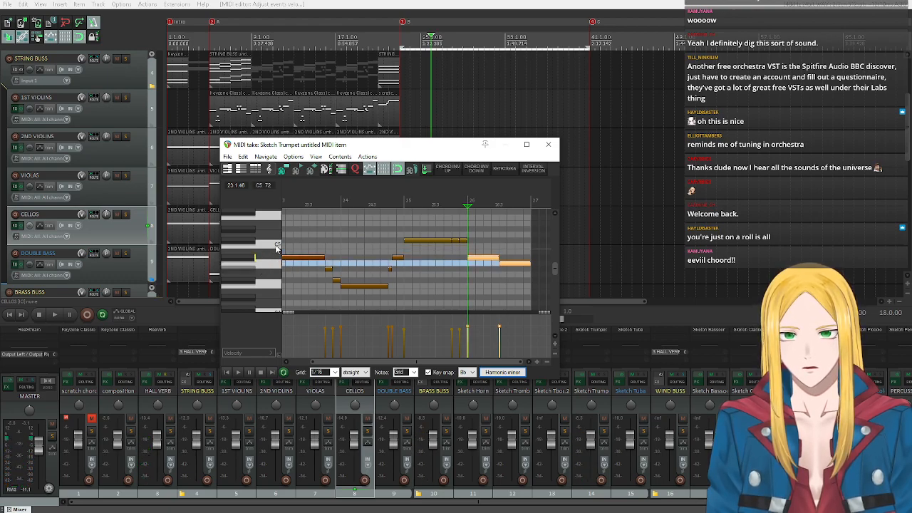
{"action": "left_click", "coordinate": [277, 247]}
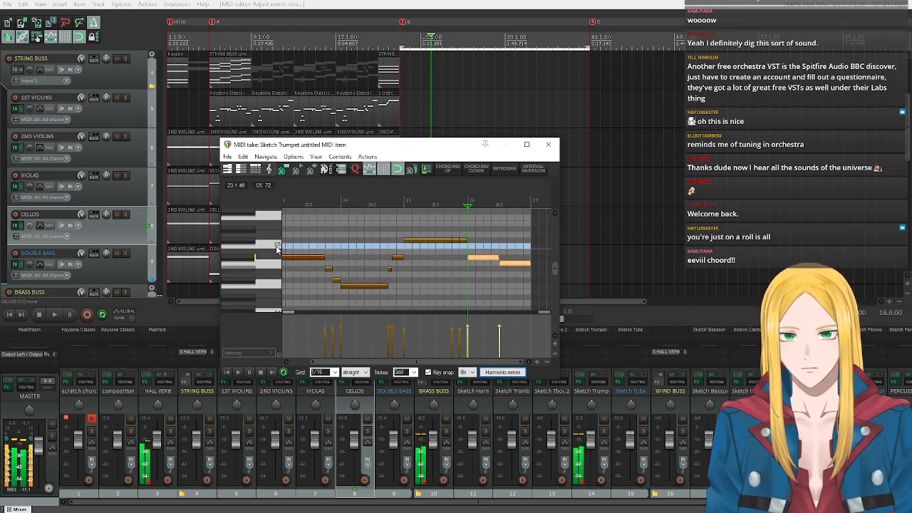
{"action": "left_click", "coordinate": [250, 243]}
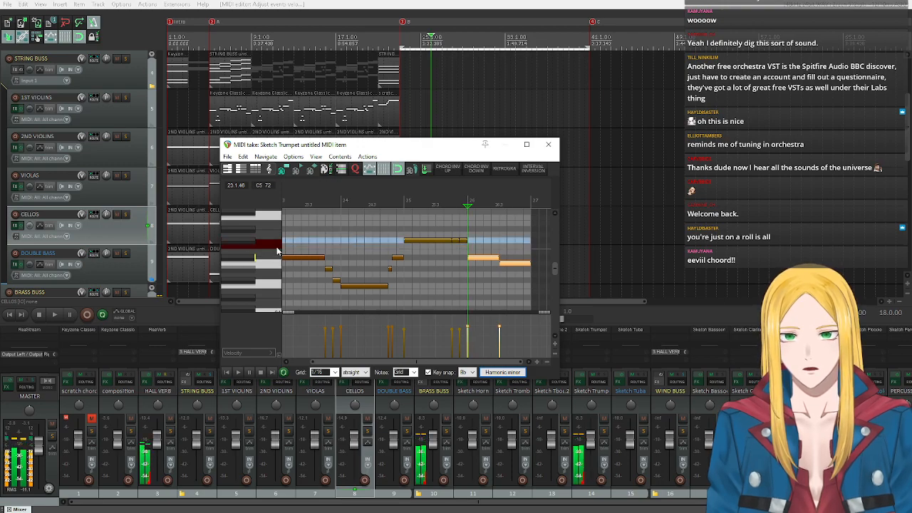
{"action": "left_click", "coordinate": [463, 241]}
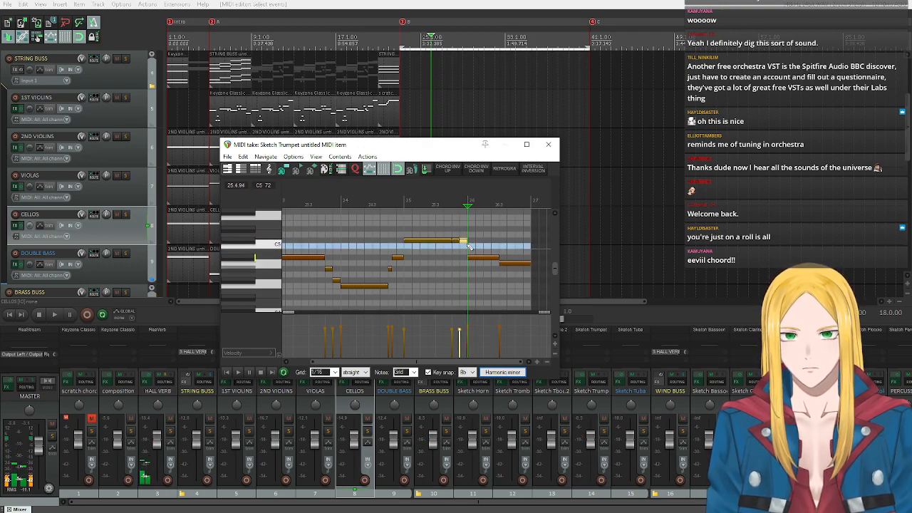
{"action": "left_click_drag", "start_coordinate": [463, 241], "coordinate": [464, 250]}
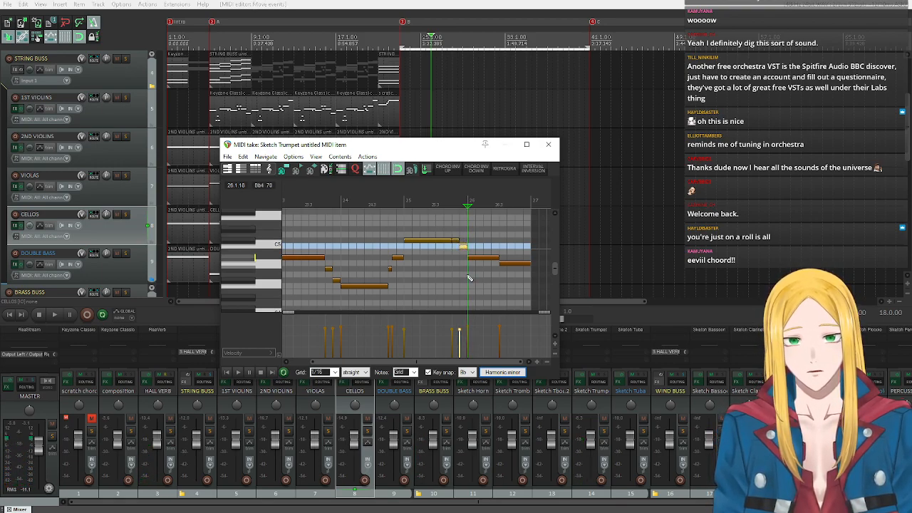
Play back the trumpet melody from bar 23, audition Bb4, and close the MIDI editor.
{"action": "left_click", "coordinate": [238, 372]}
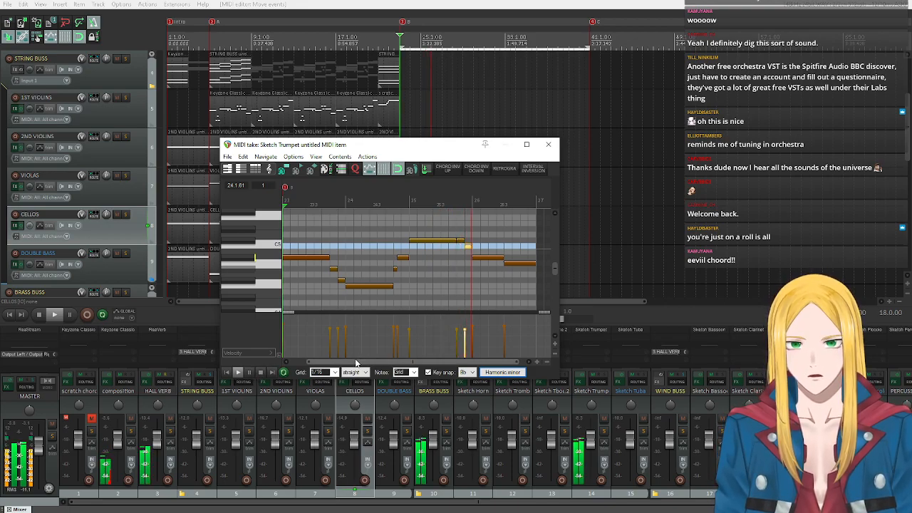
{"action": "left_click", "coordinate": [261, 373]}
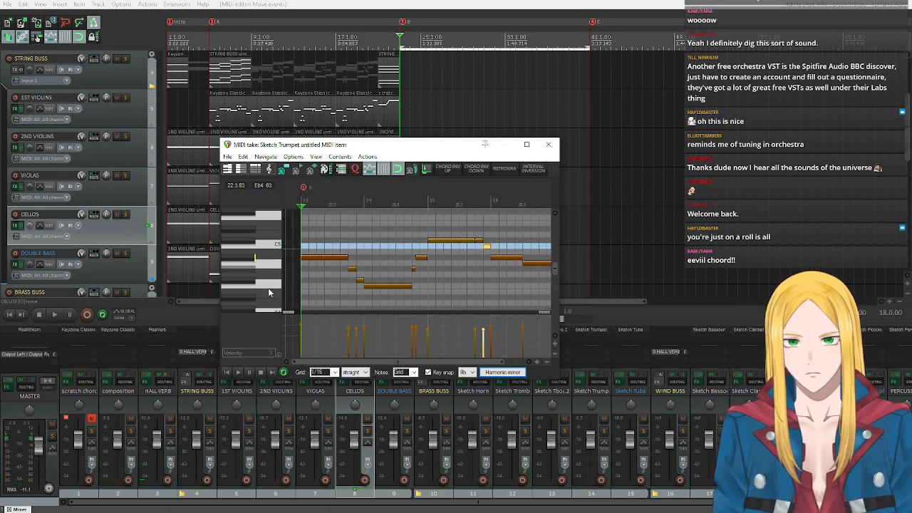
{"action": "left_click", "coordinate": [251, 259]}
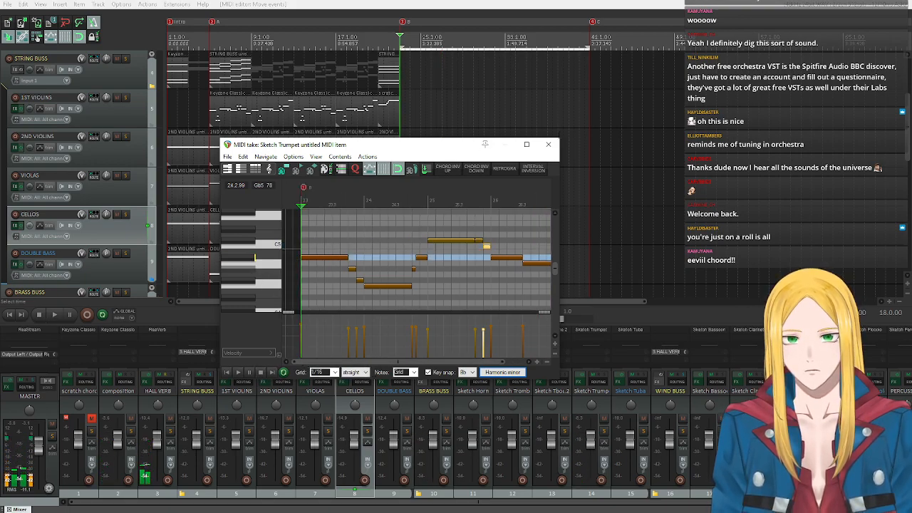
{"action": "left_click", "coordinate": [547, 143]}
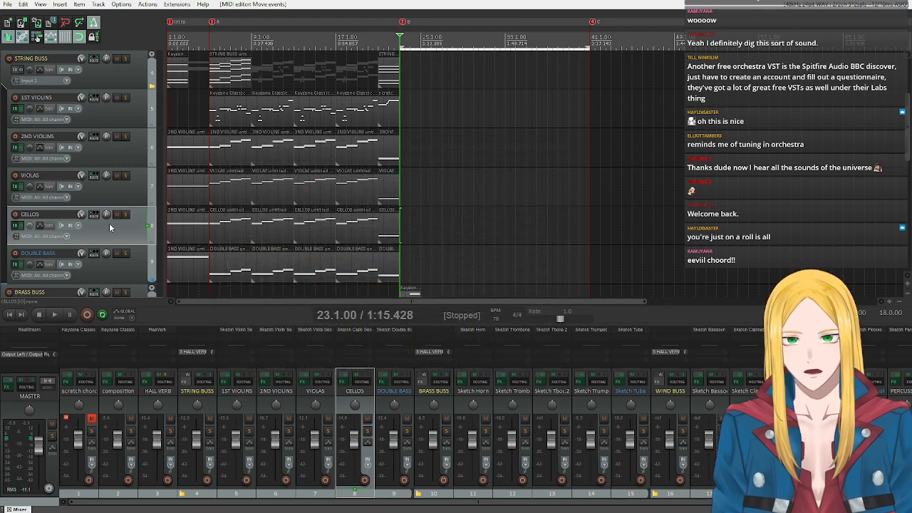
Copy the Sketch Trumpet item three times back to back from bar 27 through bar 38, and play section B from bar 23.
{"action": "scroll", "coordinate": [109, 223], "scroll_direction": "down", "scroll_amount": 5}
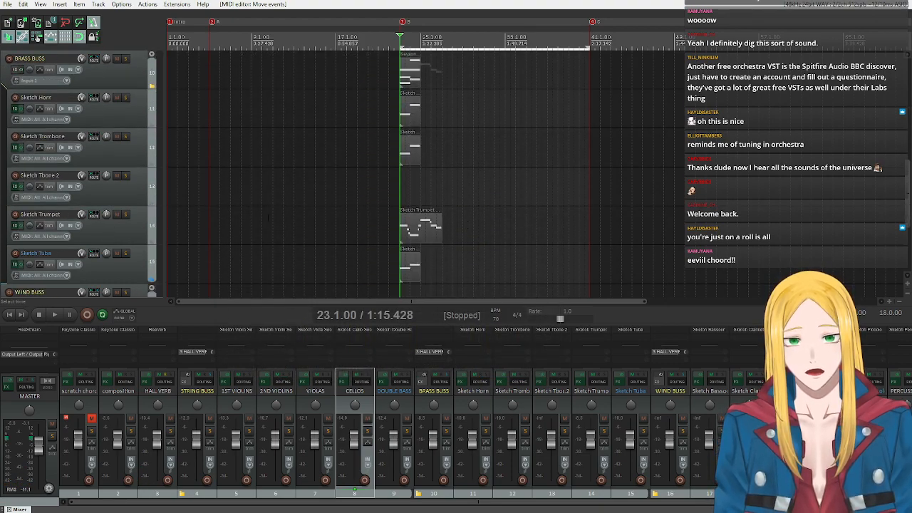
{"action": "mouse_move", "coordinate": [462, 229]}
{"action": "left_mouse_down"}
{"action": "mouse_move", "coordinate": [418, 234]}
{"action": "mouse_move", "coordinate": [505, 233]}
{"action": "left_mouse_up"}
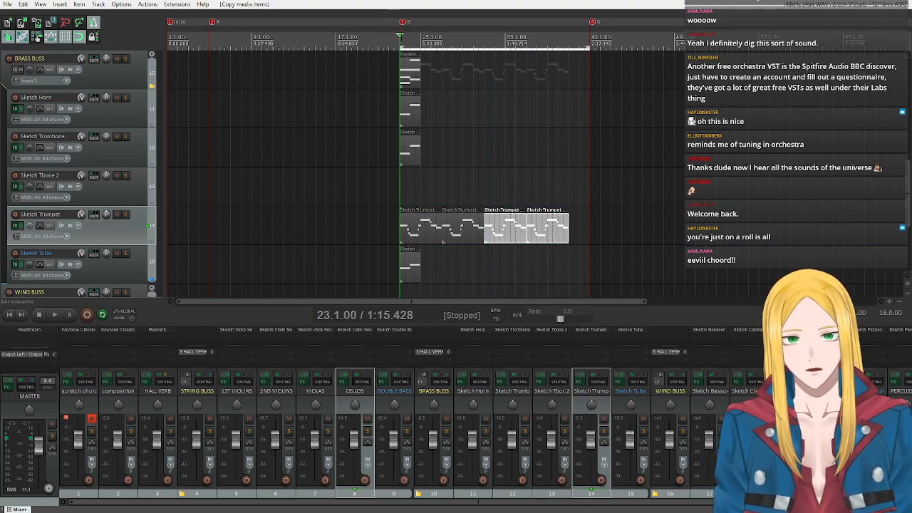
{"action": "scroll", "coordinate": [75, 174], "scroll_direction": "up", "scroll_amount": 9}
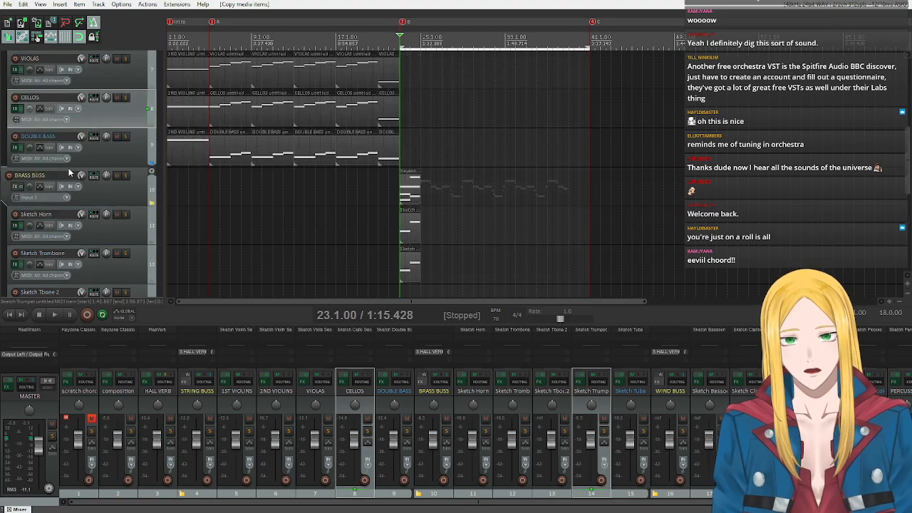
{"action": "scroll", "coordinate": [75, 174], "scroll_direction": "down", "scroll_amount": 9}
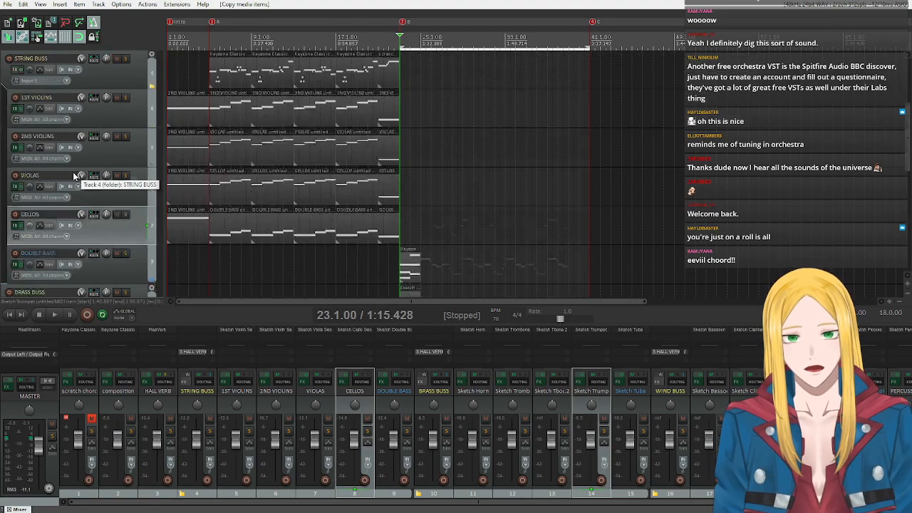
{"action": "scroll", "coordinate": [75, 174], "scroll_direction": "up", "scroll_amount": 9}
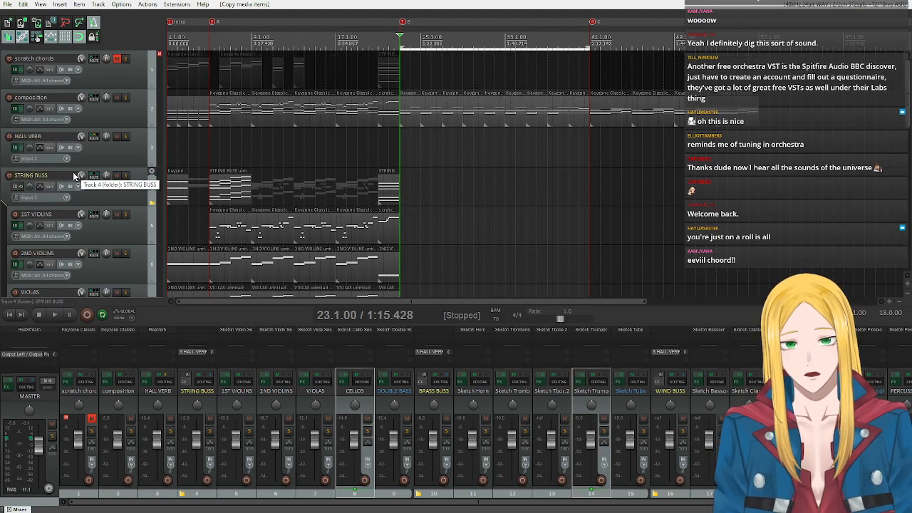
{"action": "scroll", "coordinate": [74, 174], "scroll_direction": "down", "scroll_amount": 9}
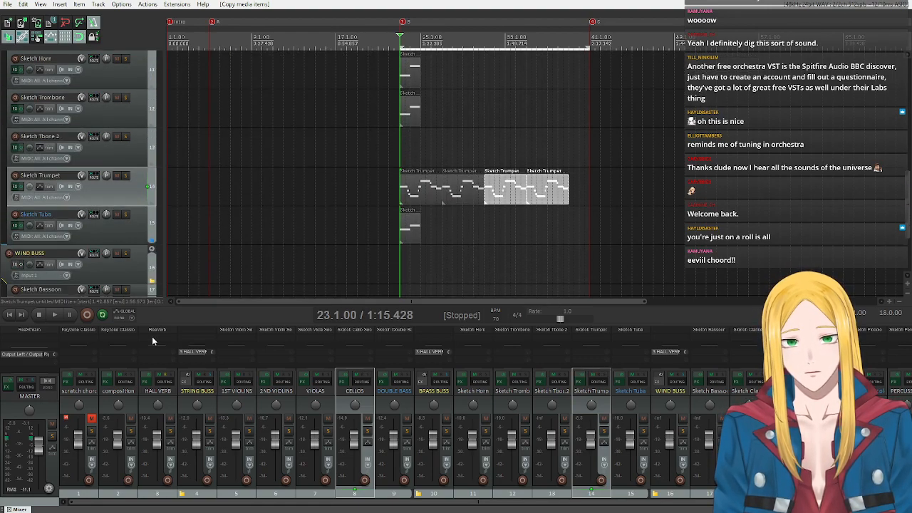
{"action": "left_click", "coordinate": [53, 315]}
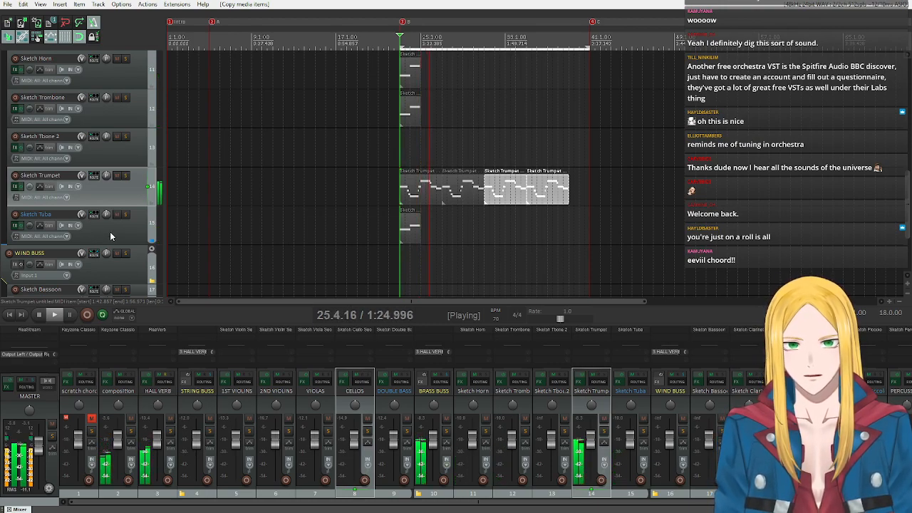
{"action": "left_click", "coordinate": [39, 318]}
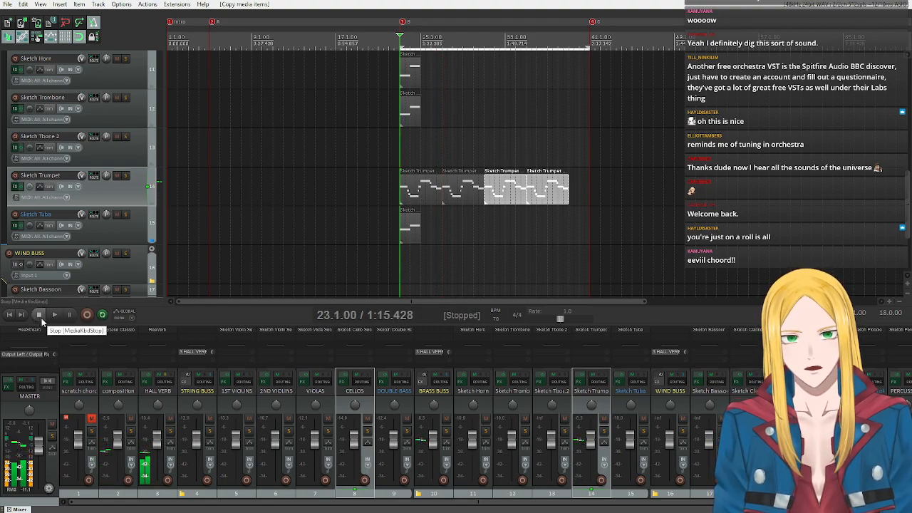
Raise the second-to-last note of bar 25 in the first Sketch Trumpet item to Eb5, and close the MIDI editor.
{"action": "double_click", "coordinate": [428, 196]}
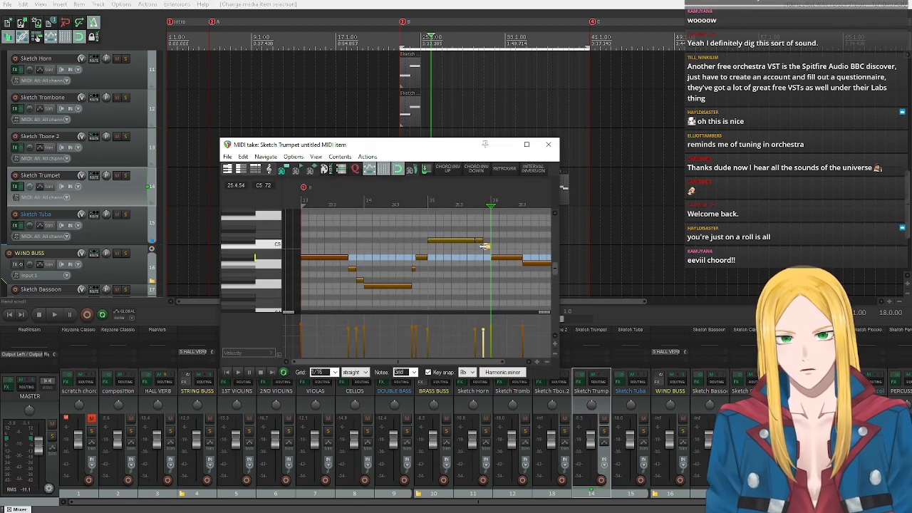
{"action": "left_click_drag", "start_coordinate": [479, 240], "coordinate": [482, 233]}
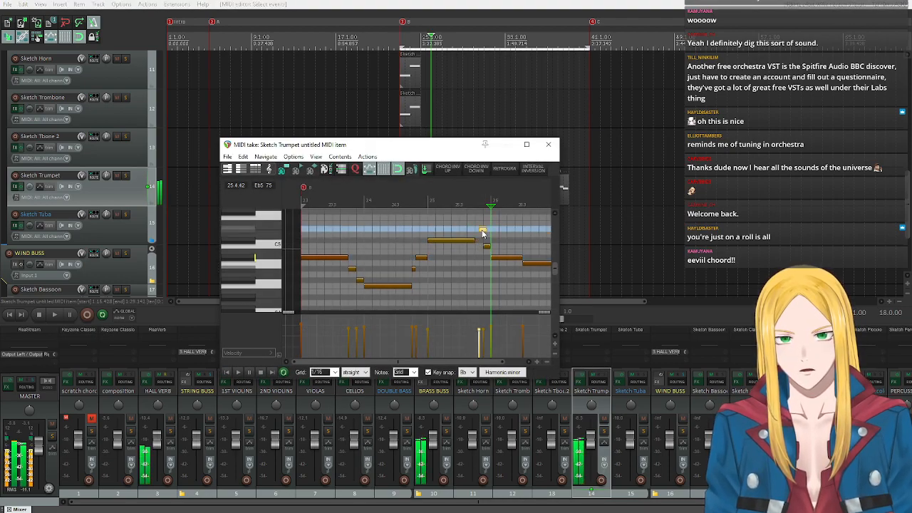
{"action": "left_click", "coordinate": [547, 144]}
Play back the trumpet part from bar 26 and clear the time selection.
{"action": "mouse_move", "coordinate": [546, 158]}
{"action": "left_mouse_down"}
{"action": "mouse_move", "coordinate": [560, 238]}
{"action": "mouse_move", "coordinate": [486, 171]}
{"action": "left_mouse_up"}
{"action": "key", "text": "space"}
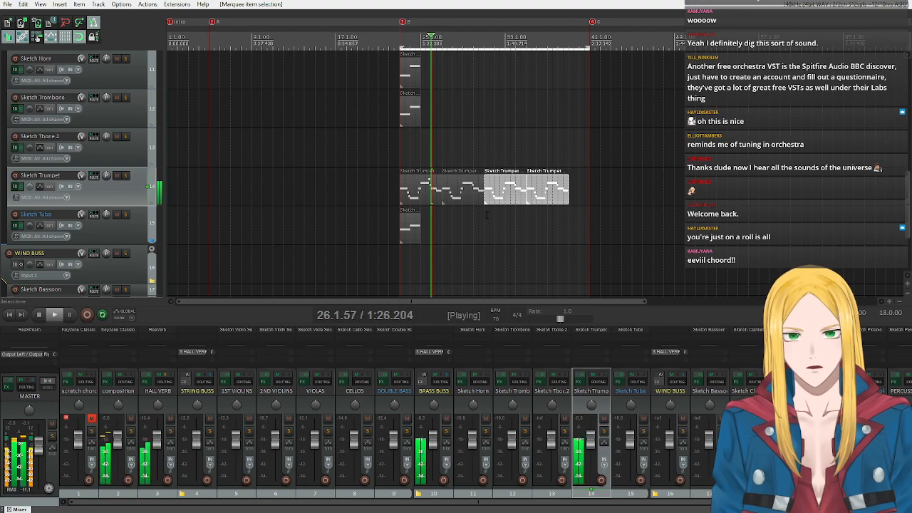
{"action": "key", "text": "Escape"}
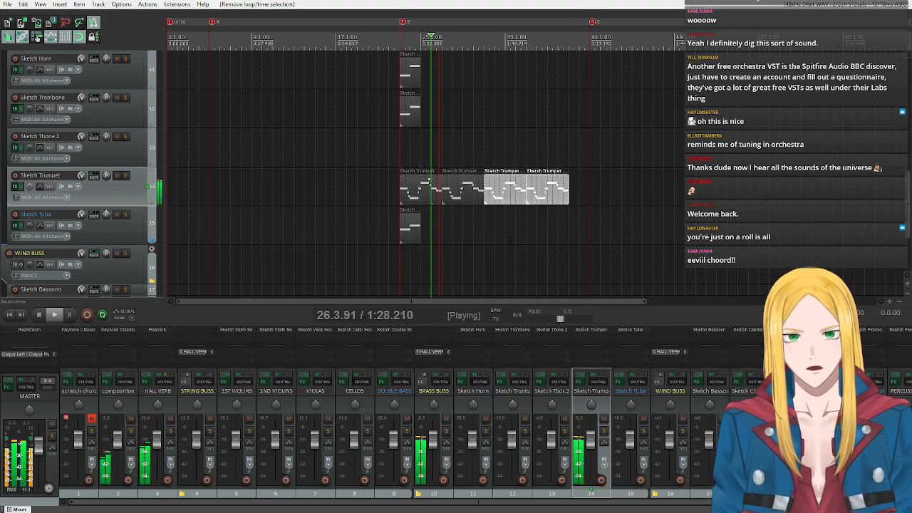
{"action": "left_click", "coordinate": [39, 315]}
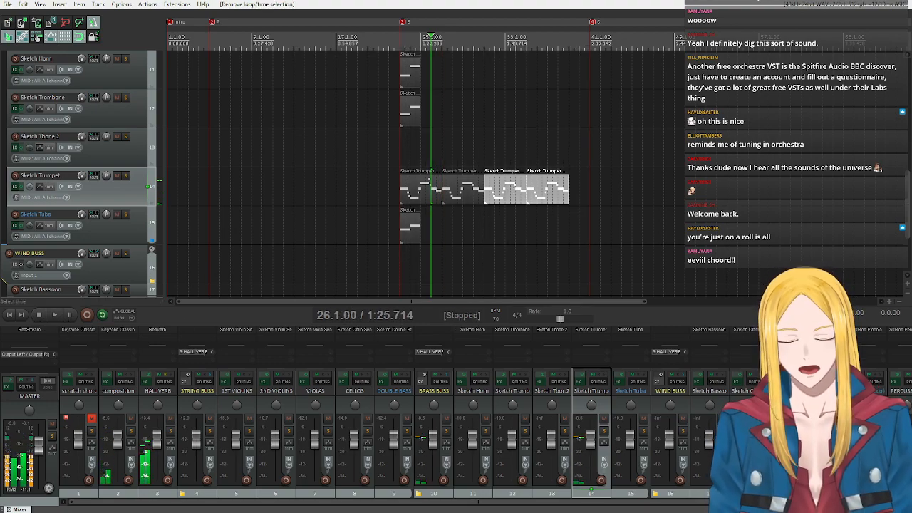
Delete the three outdated trumpet copies after bar 26 and copy the edited Sketch Trumpet item once, to bar 27.
{"action": "mouse_move", "coordinate": [553, 243]}
{"action": "left_mouse_down"}
{"action": "mouse_move", "coordinate": [507, 198]}
{"action": "mouse_move", "coordinate": [410, 189]}
{"action": "left_mouse_up"}
{"action": "key", "text": "Delete"}
{"action": "left_click", "coordinate": [473, 198]}
{"action": "key", "text": "Delete"}
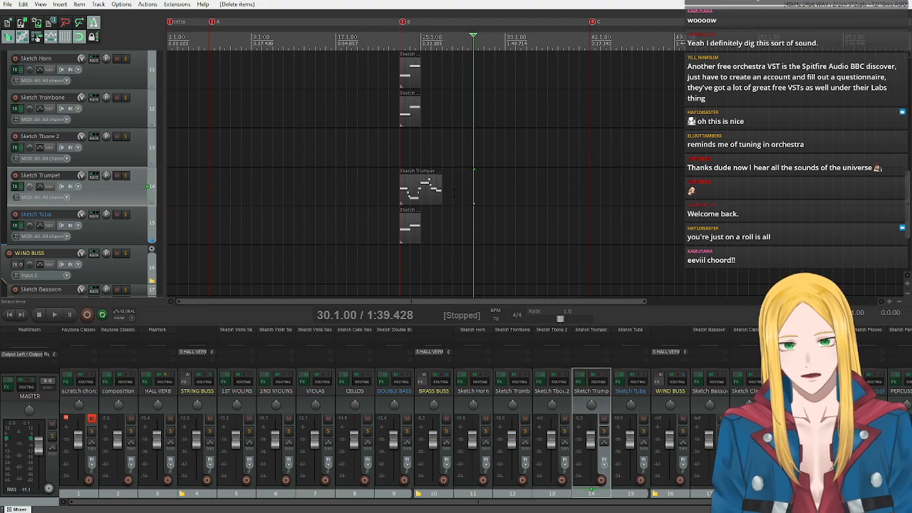
{"action": "left_click", "coordinate": [409, 199]}
{"action": "left_click_drag", "start_coordinate": [410, 200], "coordinate": [463, 203]}
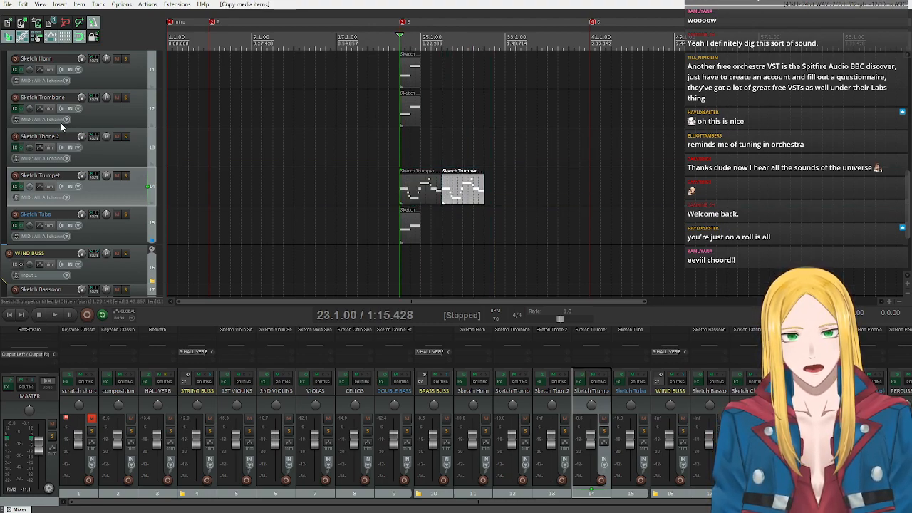
Compare the brass tracks with the composition track and play back the composition from bar 39.
{"action": "scroll", "coordinate": [125, 126], "scroll_direction": "up", "scroll_amount": 3}
{"action": "scroll", "coordinate": [125, 129], "scroll_direction": "up", "scroll_amount": 4}
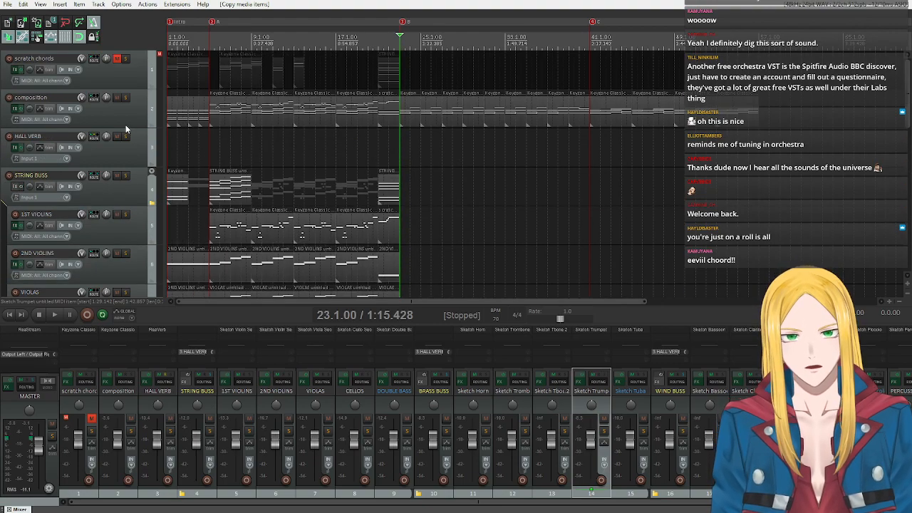
{"action": "scroll", "coordinate": [125, 125], "scroll_direction": "down", "scroll_amount": 9}
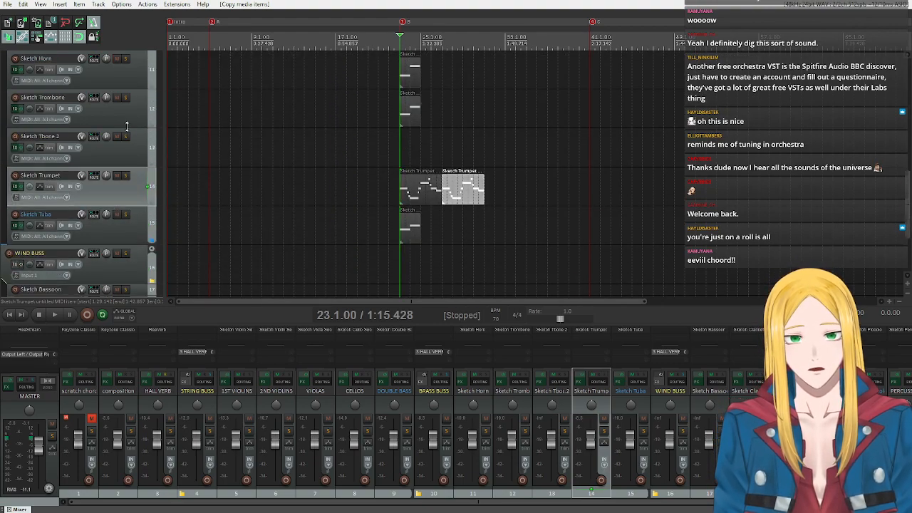
{"action": "scroll", "coordinate": [126, 126], "scroll_direction": "up", "scroll_amount": 2}
{"action": "scroll", "coordinate": [128, 127], "scroll_direction": "up", "scroll_amount": 7}
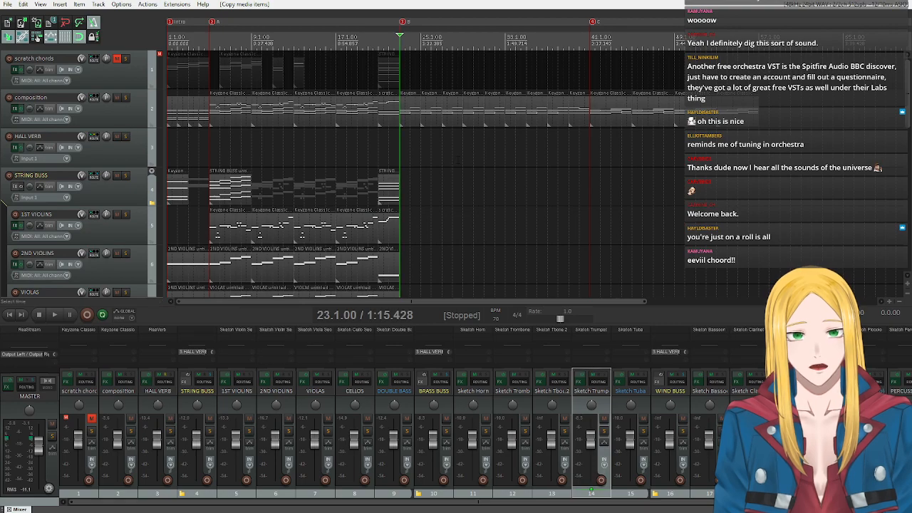
{"action": "left_click", "coordinate": [569, 108]}
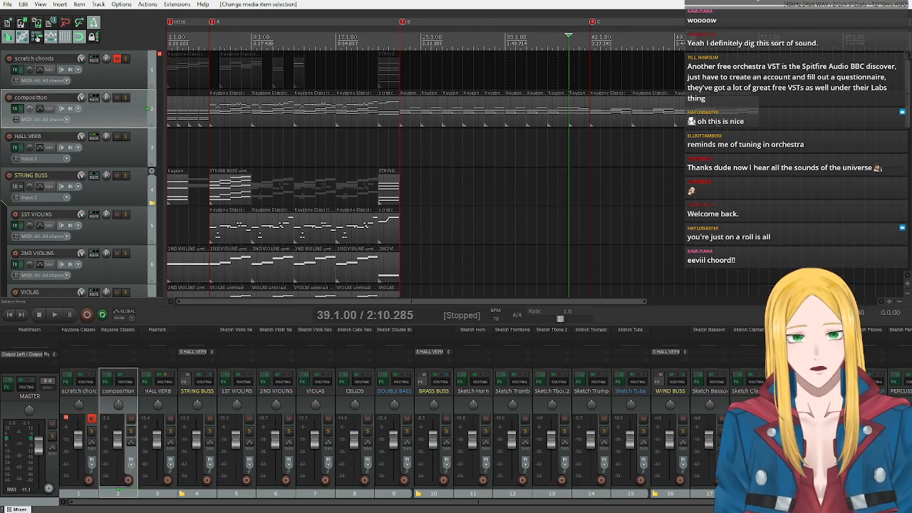
{"action": "key", "text": "space"}
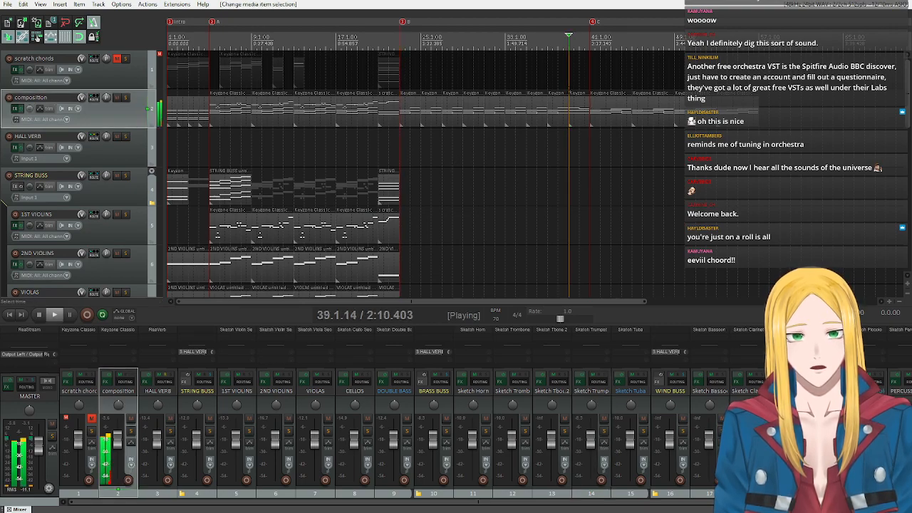
{"action": "left_click", "coordinate": [38, 315]}
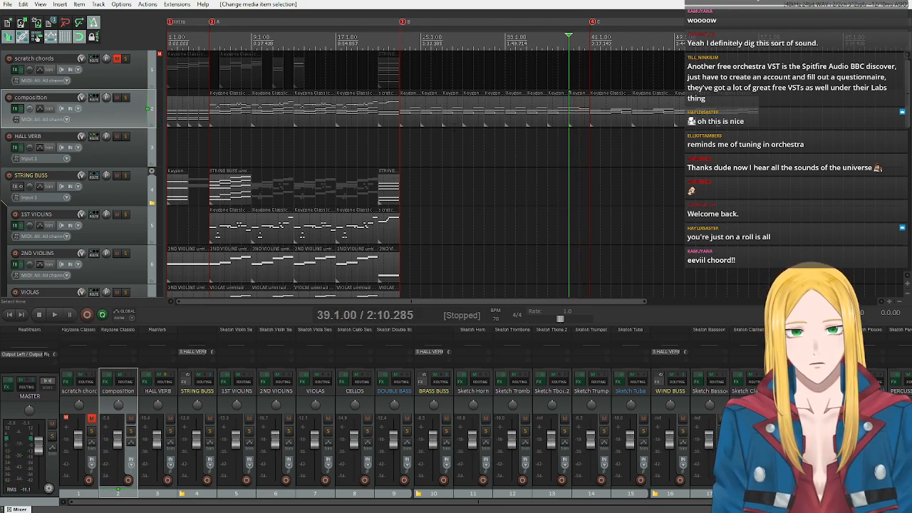
Move the four composition items spanning bars 31 to 38 onto the HALL VERB track, and shift the bar 39 item back to bar 31.
{"action": "left_click", "coordinate": [468, 114]}
{"action": "double_click", "coordinate": [494, 110]}
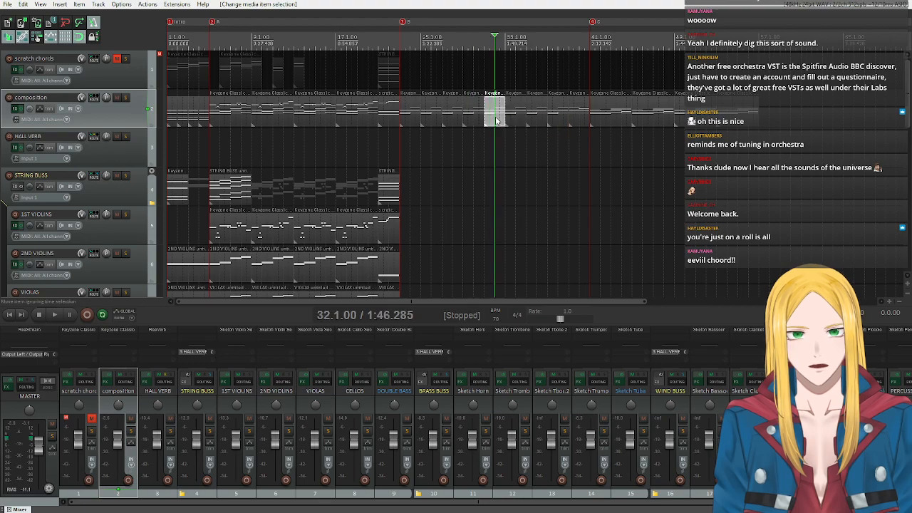
{"action": "left_click", "coordinate": [547, 145]}
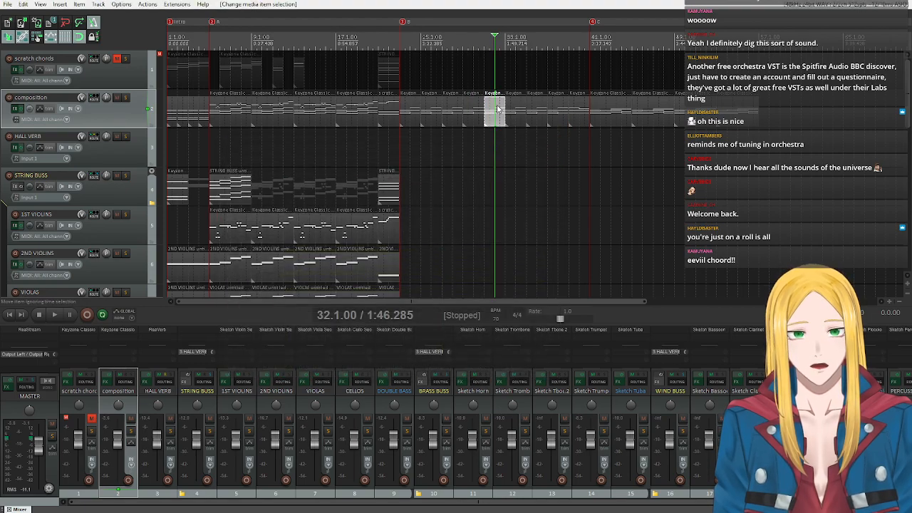
{"action": "left_click_drag", "start_coordinate": [568, 139], "coordinate": [502, 140]}
{"action": "left_click_drag", "start_coordinate": [578, 117], "coordinate": [487, 114]}
Shift marker C and the composition's section C items back to bar 33, and delete the four items set aside on the HALL VERB track.
{"action": "left_click_drag", "start_coordinate": [591, 23], "coordinate": [508, 35]}
{"action": "left_click_drag", "start_coordinate": [623, 62], "coordinate": [773, 122]}
{"action": "left_click_drag", "start_coordinate": [603, 113], "coordinate": [518, 108]}
{"action": "left_click_drag", "start_coordinate": [610, 163], "coordinate": [468, 147]}
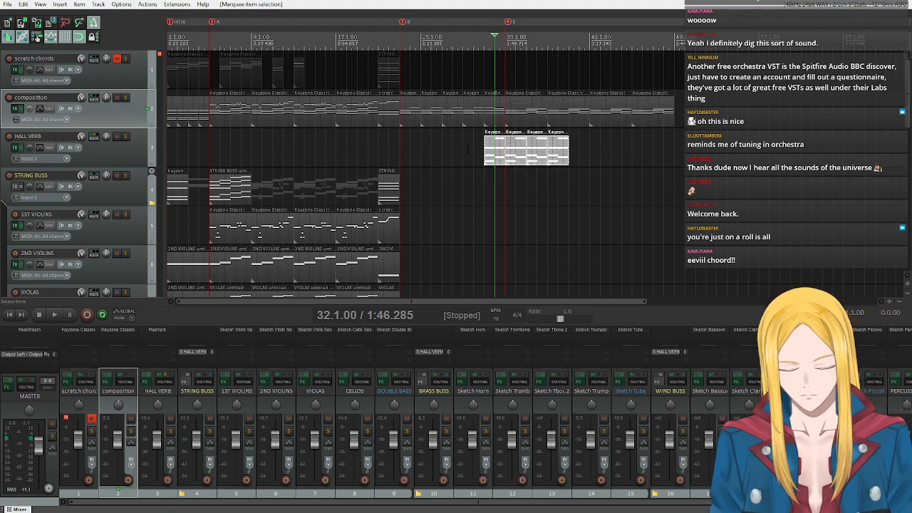
{"action": "key", "text": "Delete"}
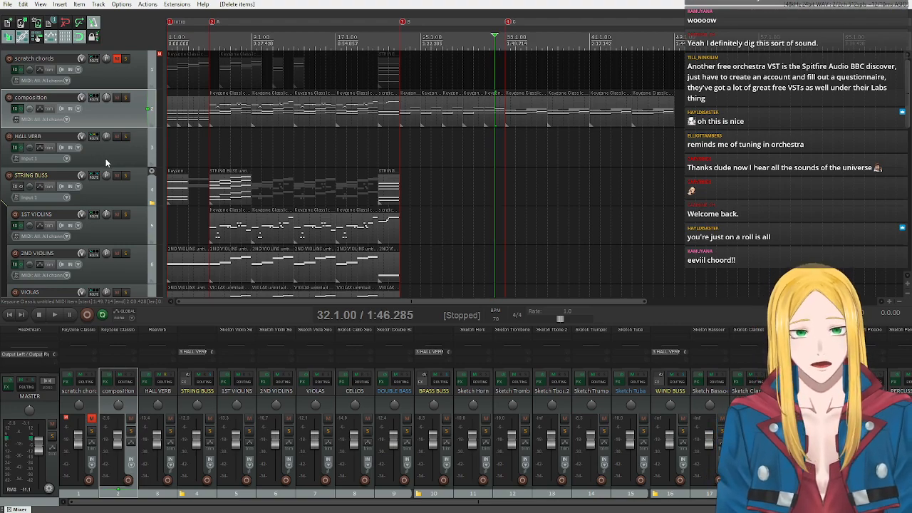
Set the time selection to the shortened section B, from bar 23 to bar 33, and place the edit cursor at bar 33.
{"action": "scroll", "coordinate": [110, 145], "scroll_direction": "down", "scroll_amount": 5}
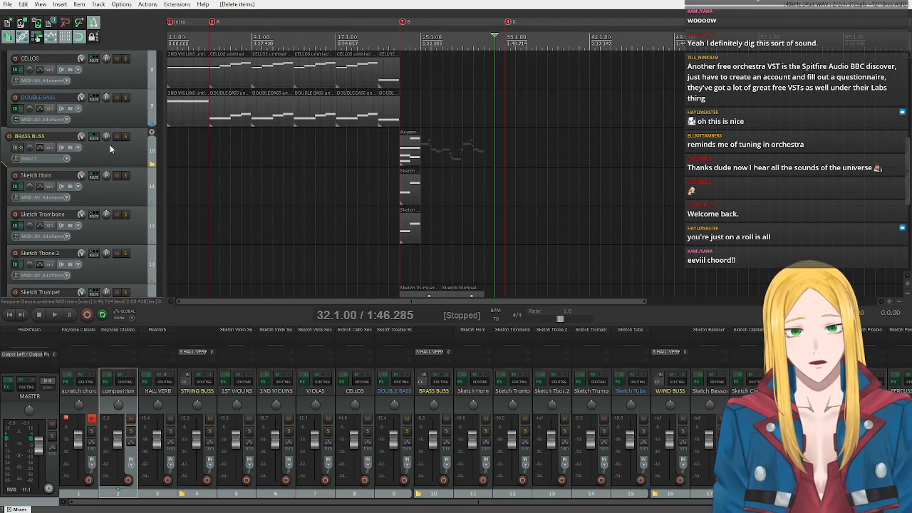
{"action": "scroll", "coordinate": [109, 148], "scroll_direction": "down", "scroll_amount": 3}
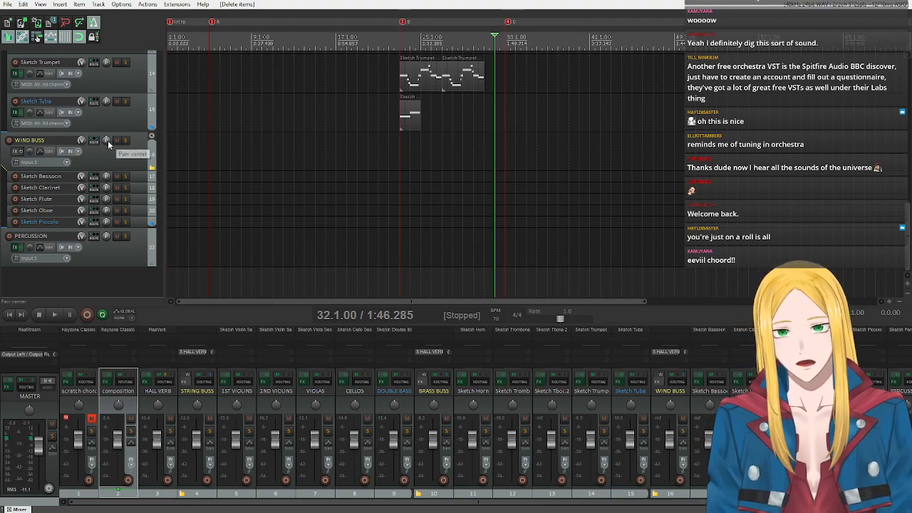
{"action": "scroll", "coordinate": [107, 142], "scroll_direction": "up", "scroll_amount": 5}
{"action": "scroll", "coordinate": [107, 143], "scroll_direction": "down", "scroll_amount": 4}
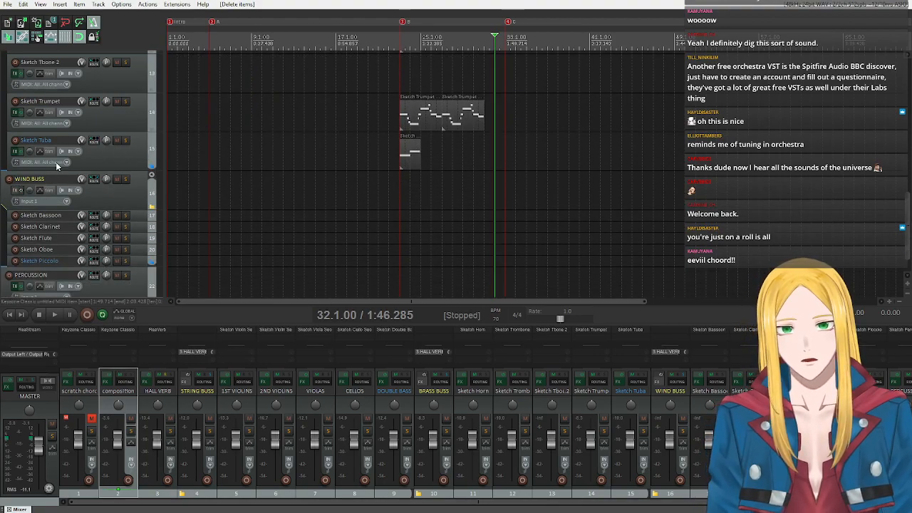
{"action": "scroll", "coordinate": [103, 118], "scroll_direction": "up", "scroll_amount": 3}
{"action": "scroll", "coordinate": [102, 120], "scroll_direction": "down", "scroll_amount": 2}
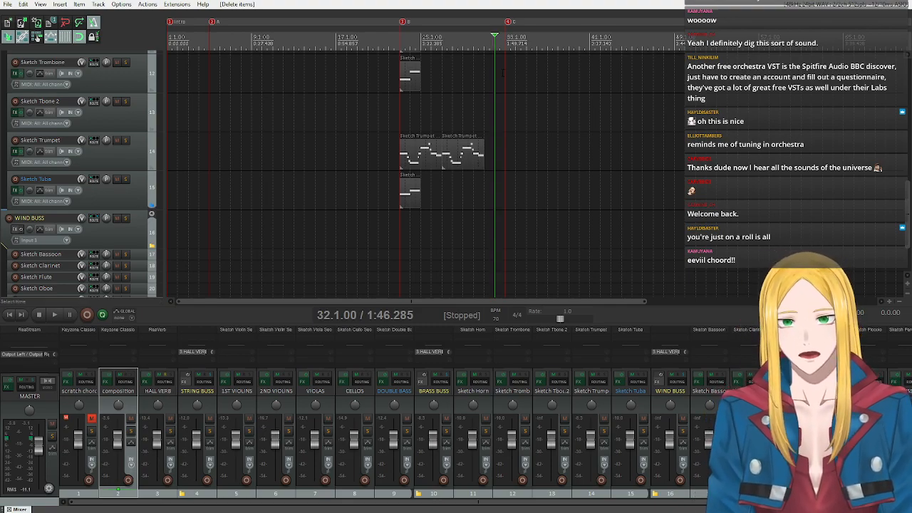
{"action": "double_click", "coordinate": [396, 40]}
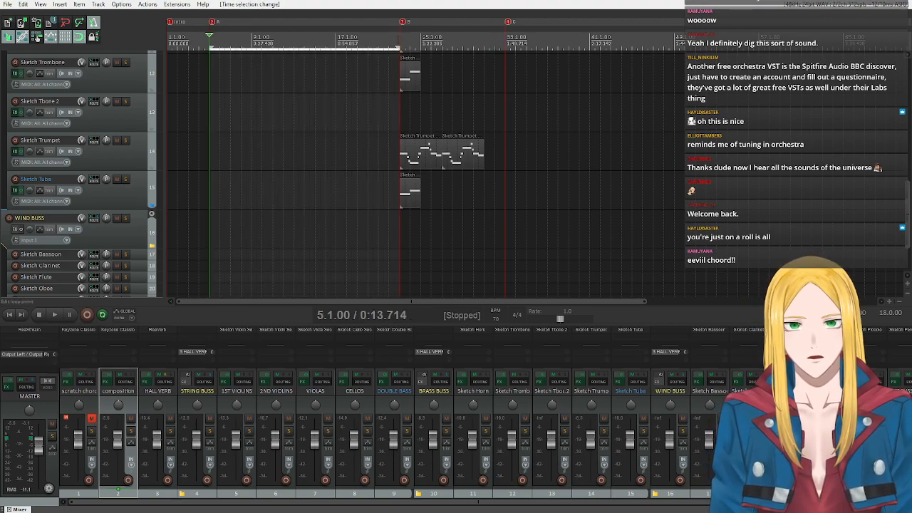
{"action": "mouse_move", "coordinate": [396, 48]}
{"action": "left_mouse_down"}
{"action": "mouse_move", "coordinate": [289, 51]}
{"action": "mouse_move", "coordinate": [504, 51]}
{"action": "left_mouse_up"}
{"action": "left_click", "coordinate": [505, 53]}
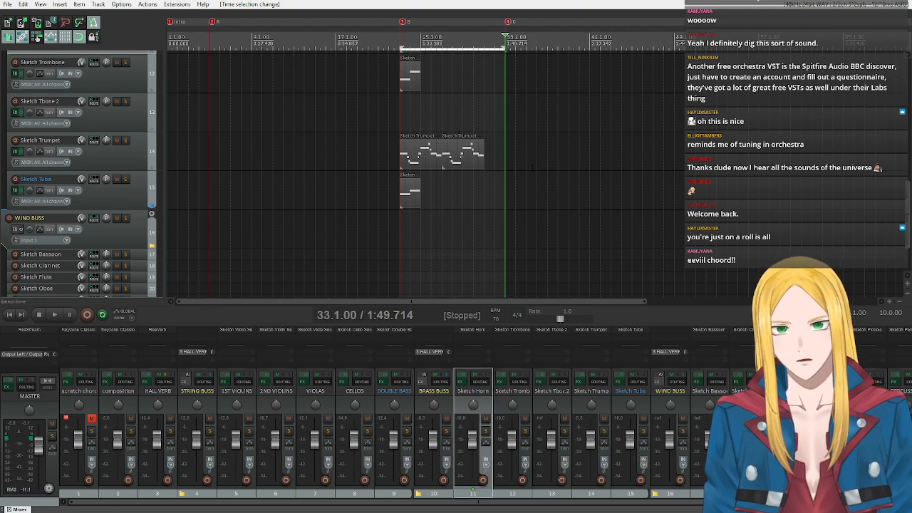
Copy bar 30 of the Sketch Trumpet part to bar 31, clear the time selection, and extend the copied item to bar 33.
{"action": "left_click", "coordinate": [473, 149]}
{"action": "left_click_drag", "start_coordinate": [401, 49], "coordinate": [484, 52]}
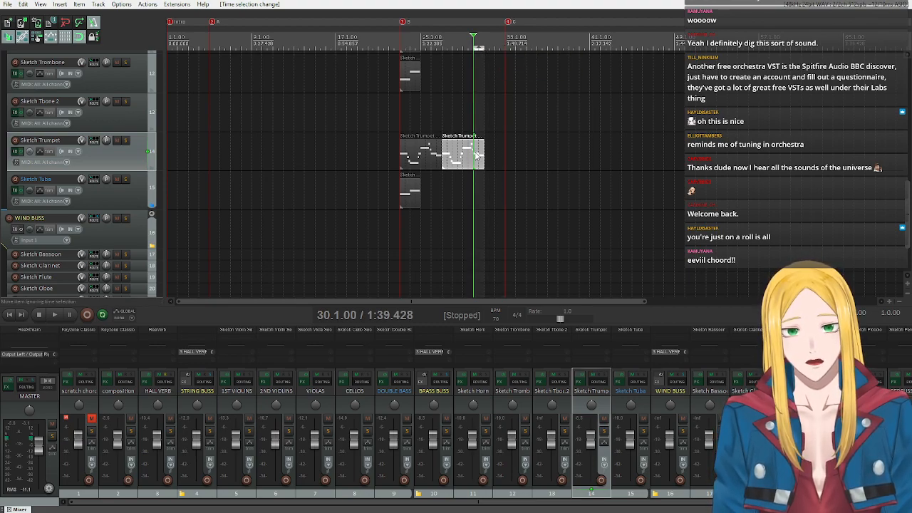
{"action": "left_click_drag", "start_coordinate": [481, 157], "coordinate": [493, 157]}
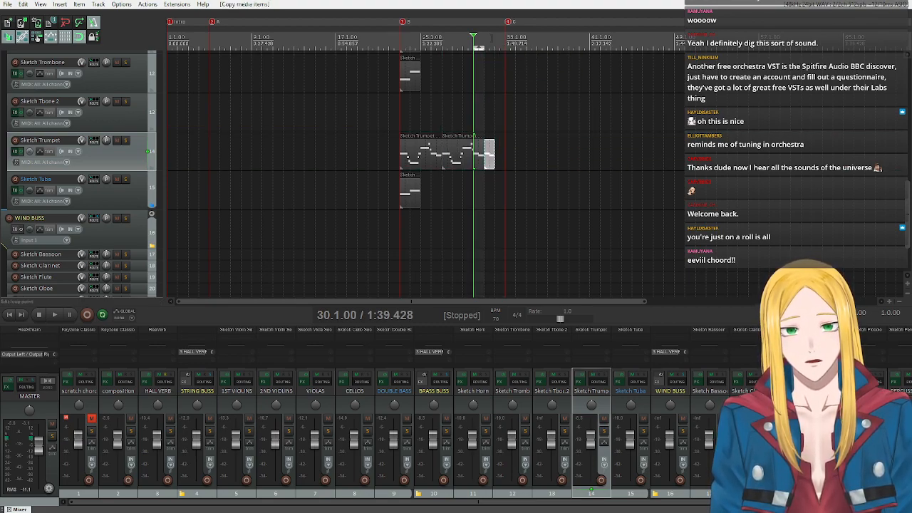
{"action": "key", "text": "Escape"}
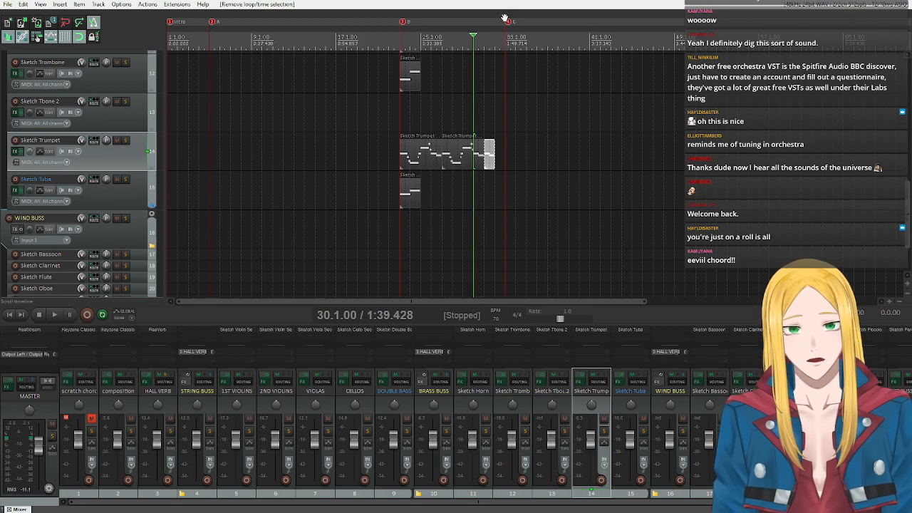
{"action": "left_click_drag", "start_coordinate": [494, 160], "coordinate": [505, 161]}
In the trumpet item at bar 31, make the Bb4 note fill bar 31 and the A4 note fill bar 32.
{"action": "double_click", "coordinate": [491, 166]}
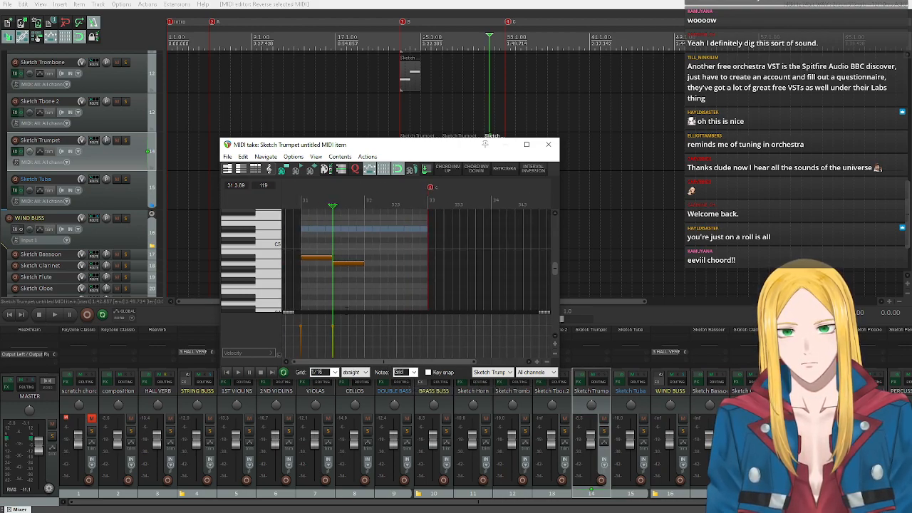
{"action": "left_click", "coordinate": [364, 264]}
{"action": "left_click_drag", "start_coordinate": [360, 264], "coordinate": [427, 264]}
{"action": "left_click_drag", "start_coordinate": [332, 258], "coordinate": [363, 258]}
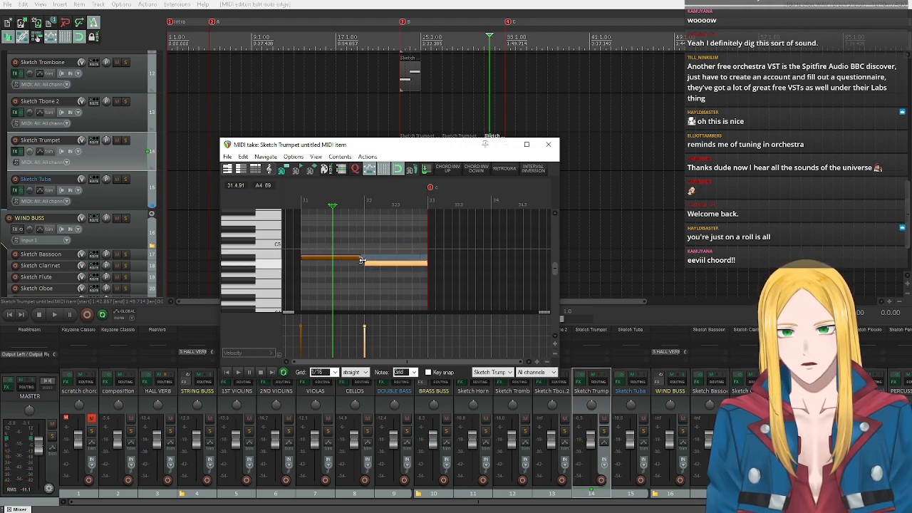
Play back the lengthened trumpet notes from bar 31, then stop.
{"action": "left_click", "coordinate": [227, 372]}
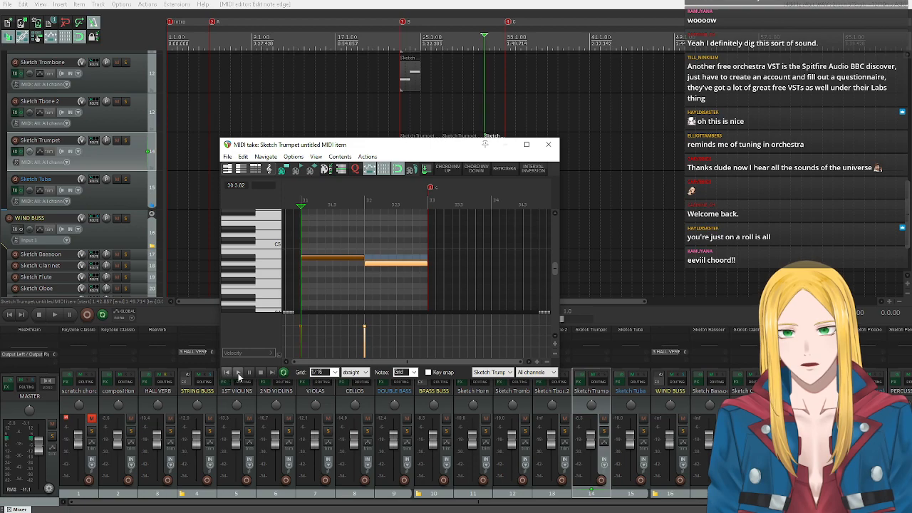
{"action": "left_click", "coordinate": [238, 372]}
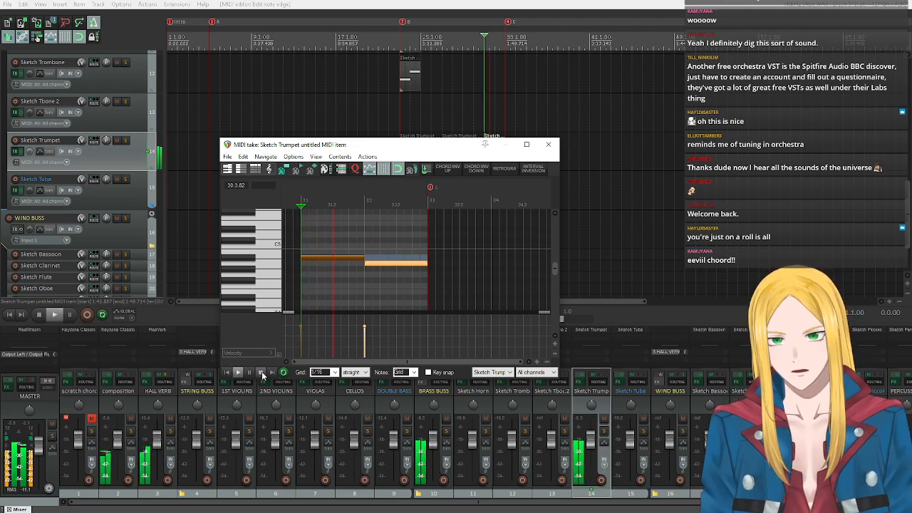
{"action": "left_click", "coordinate": [261, 372]}
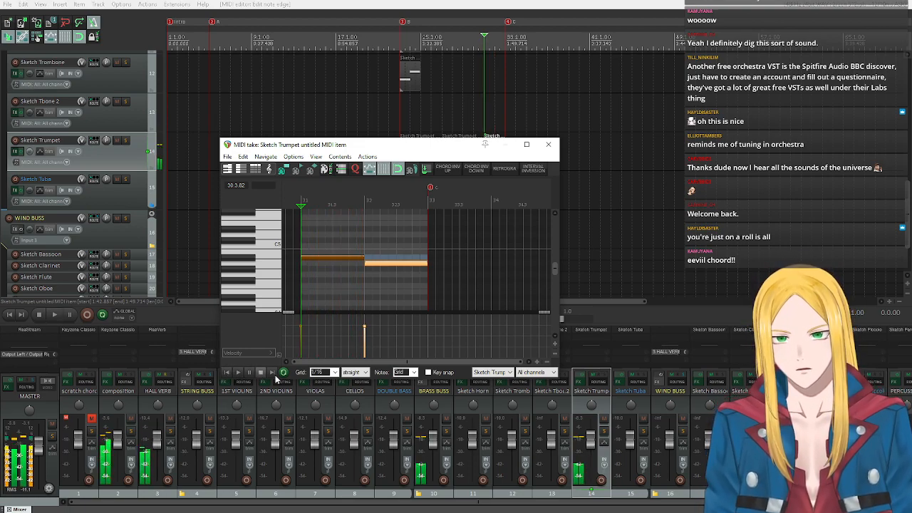
Turn on key snap to Bb harmonic minor and audition the scale pitches around Bb4 on the piano roll.
{"action": "left_click", "coordinate": [429, 371]}
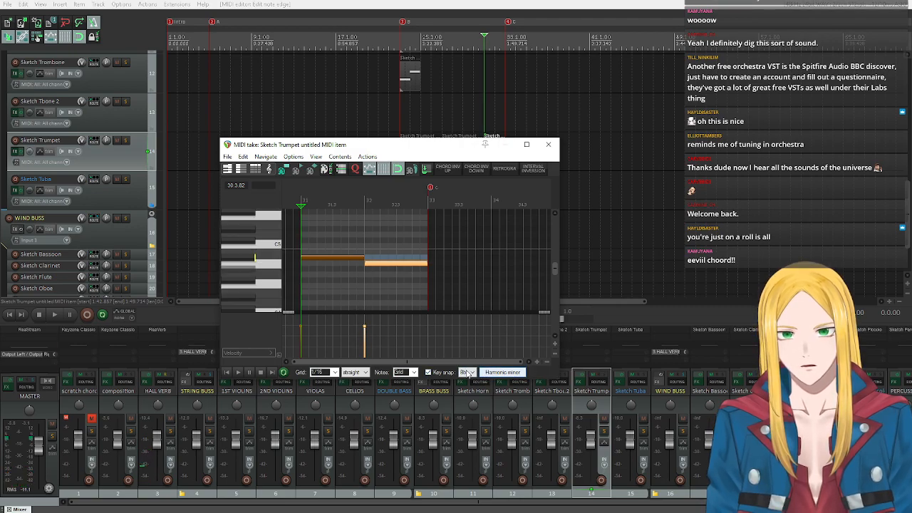
{"action": "left_click", "coordinate": [253, 245]}
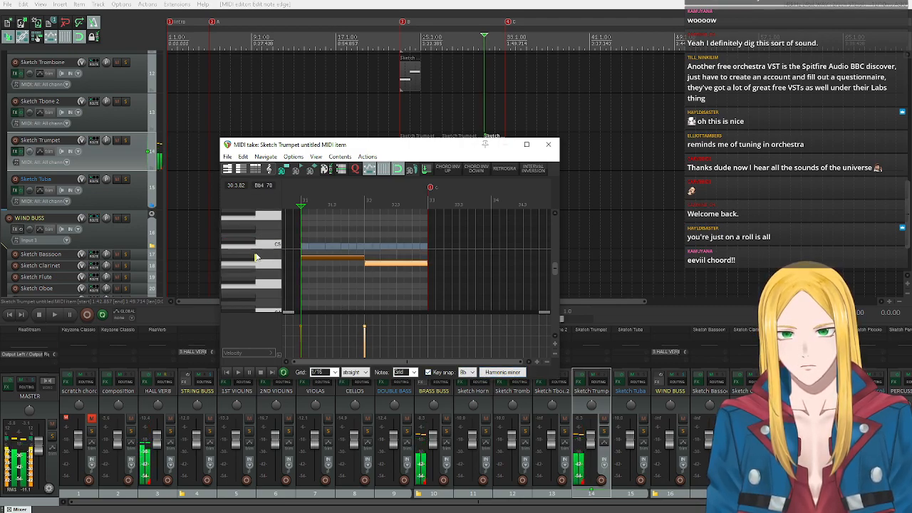
{"action": "left_click", "coordinate": [254, 261]}
{"action": "left_click", "coordinate": [247, 264]}
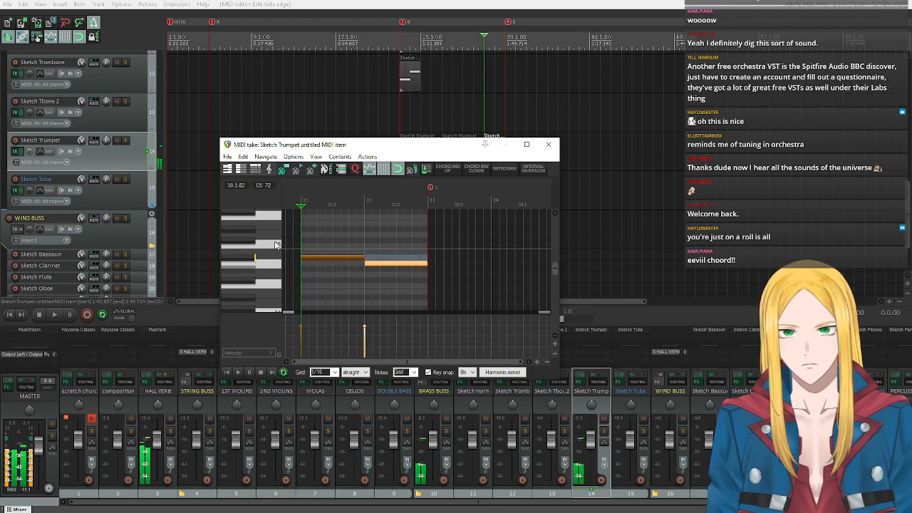
{"action": "left_click", "coordinate": [274, 267]}
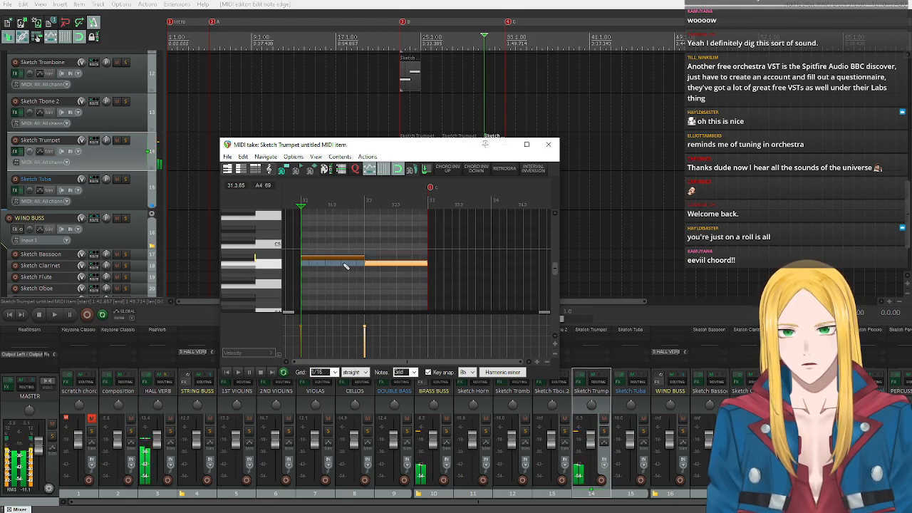
{"action": "left_click", "coordinate": [345, 205]}
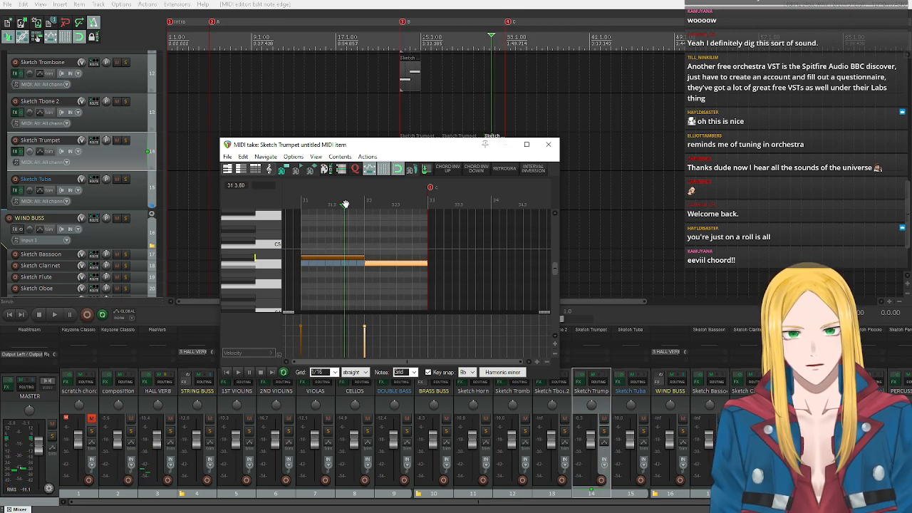
{"action": "left_click_drag", "start_coordinate": [346, 203], "coordinate": [349, 202]}
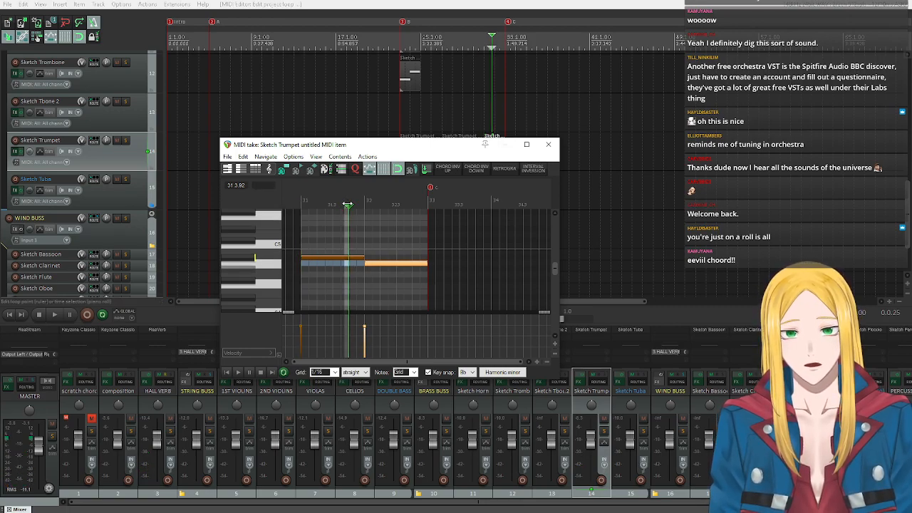
{"action": "key", "text": "Escape"}
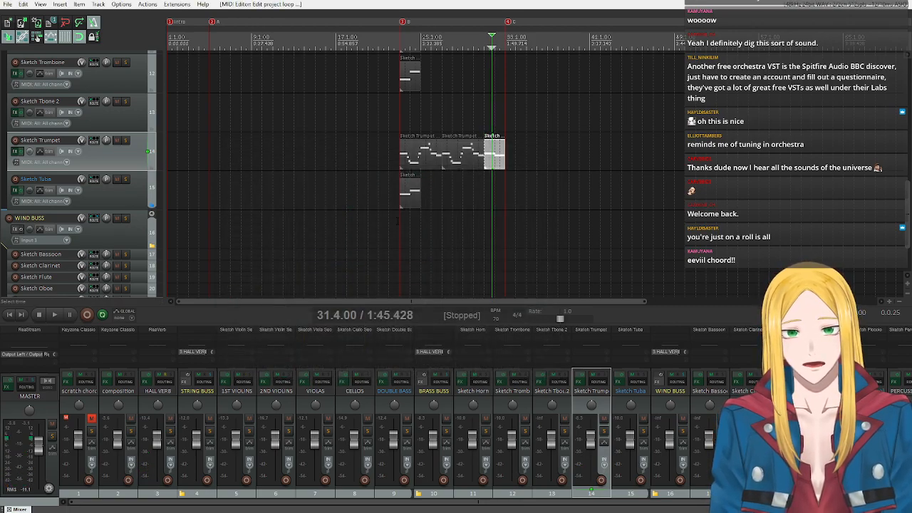
{"action": "double_click", "coordinate": [495, 164]}
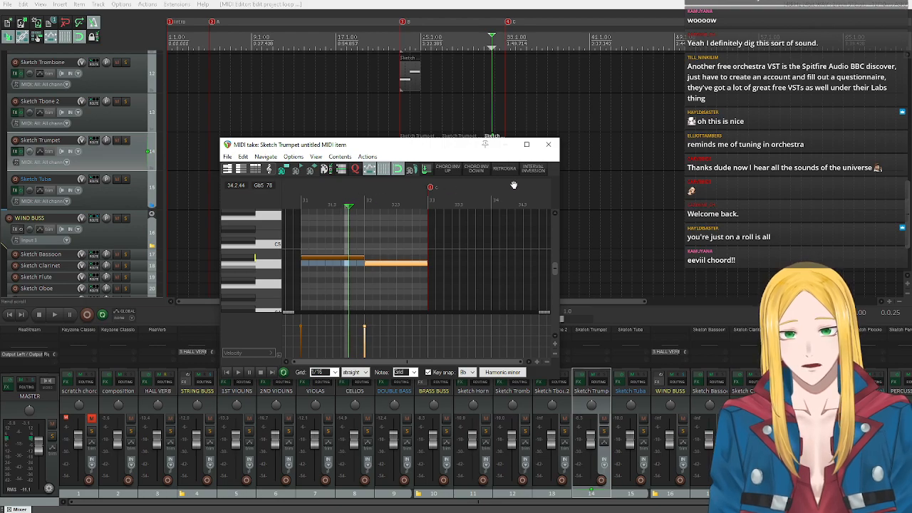
{"action": "key", "text": "Escape"}
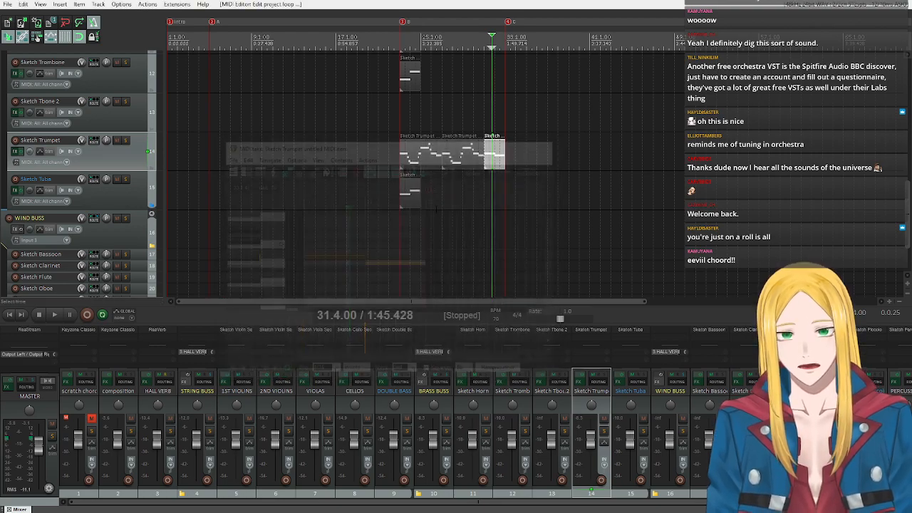
{"action": "key", "text": "Escape"}
Split the Bb4 note in the trumpet's bar 31 item at 31.4.00 and again at 31.4.50.
{"action": "double_click", "coordinate": [494, 153]}
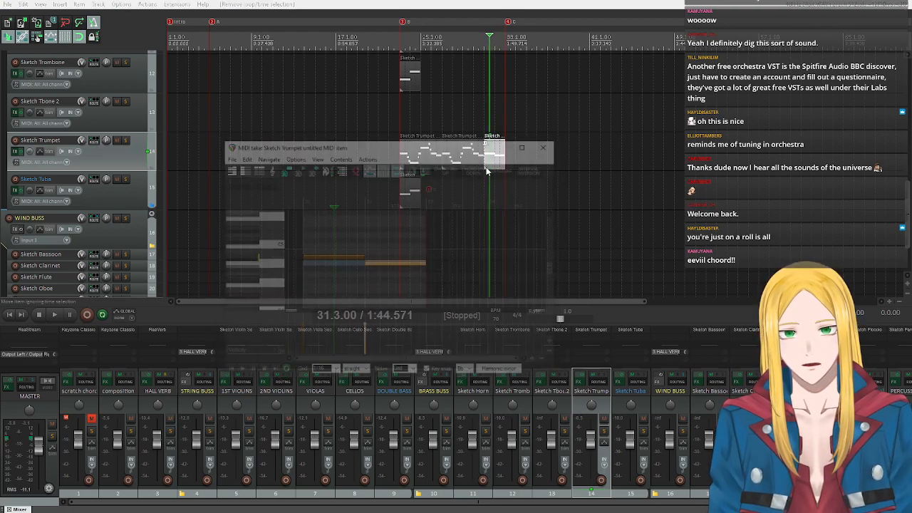
{"action": "left_click", "coordinate": [346, 208]}
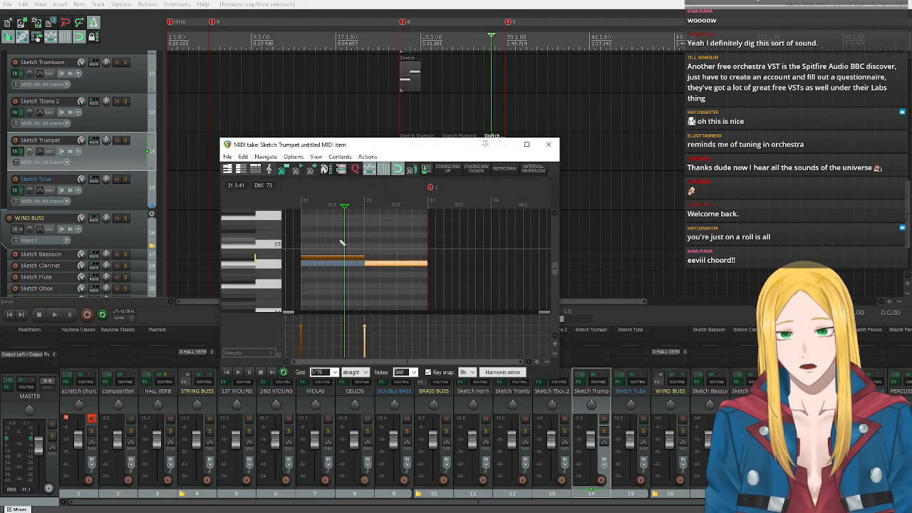
{"action": "left_click", "coordinate": [354, 259]}
{"action": "scroll", "coordinate": [366, 218], "scroll_direction": "down", "scroll_amount": 1}
{"action": "scroll", "coordinate": [418, 224], "scroll_direction": "up", "scroll_amount": 1}
{"action": "scroll", "coordinate": [418, 226], "scroll_direction": "up", "scroll_amount": 2}
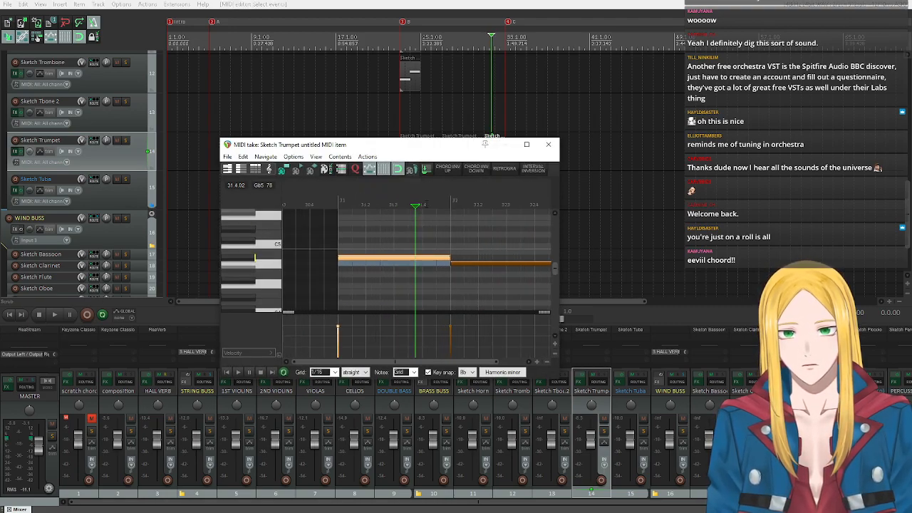
{"action": "left_click", "coordinate": [422, 205]}
{"action": "key", "text": "s"}
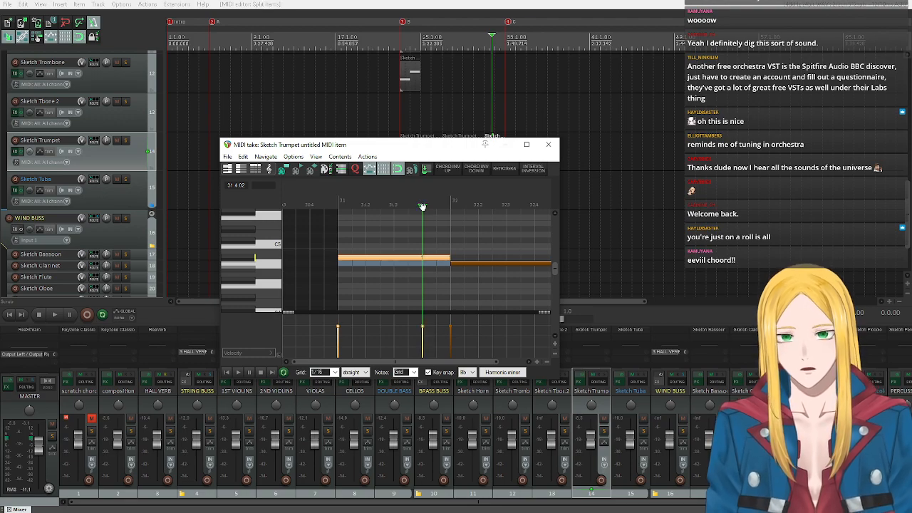
{"action": "left_click", "coordinate": [436, 205]}
{"action": "key", "text": "s"}
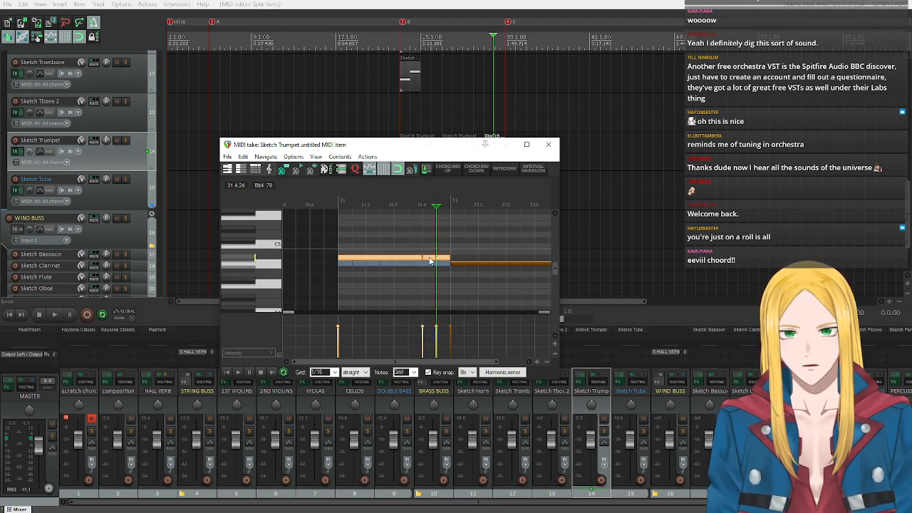
Raise the short middle piece of the split Bb4 note to C5 and close the MIDI editor.
{"action": "left_click", "coordinate": [430, 259]}
{"action": "left_click", "coordinate": [428, 260]}
{"action": "left_click_drag", "start_coordinate": [428, 260], "coordinate": [430, 248]}
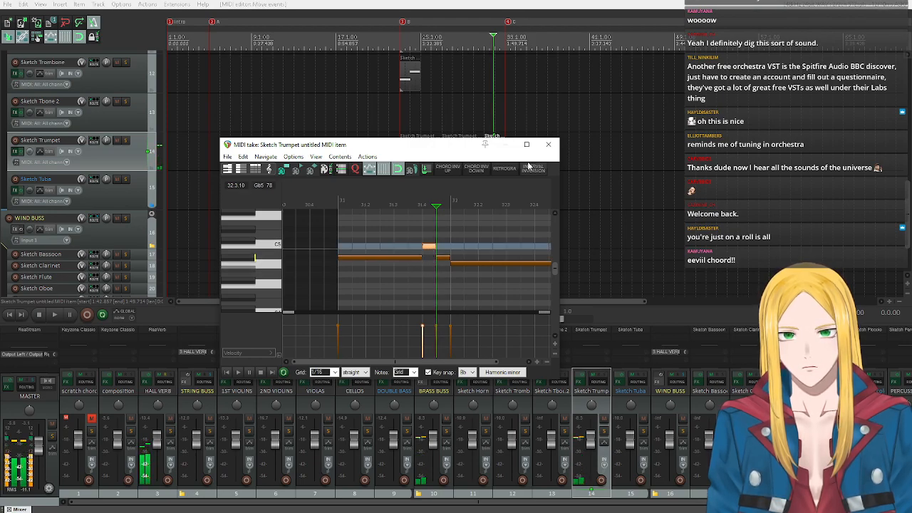
{"action": "left_click", "coordinate": [549, 144]}
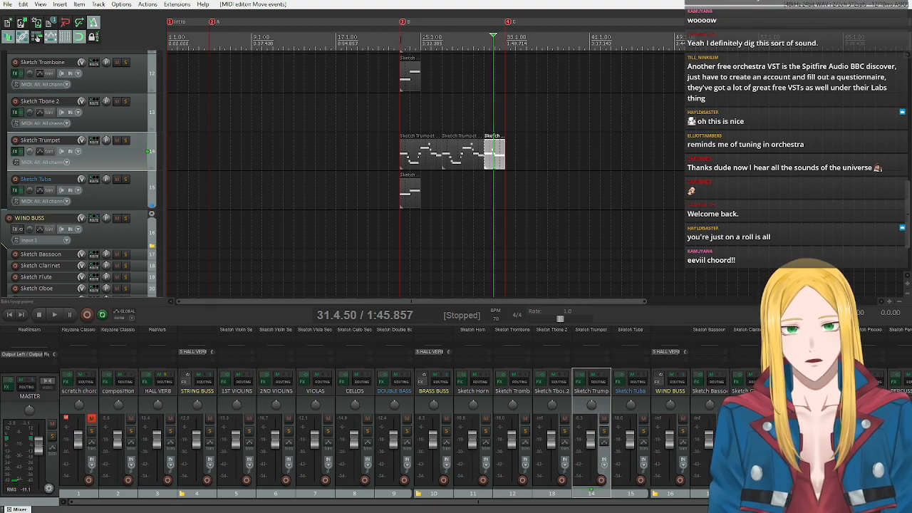
Play back section B from bar 23 through the trumpet's bar 31 phrase, then stop.
{"action": "left_click", "coordinate": [401, 37]}
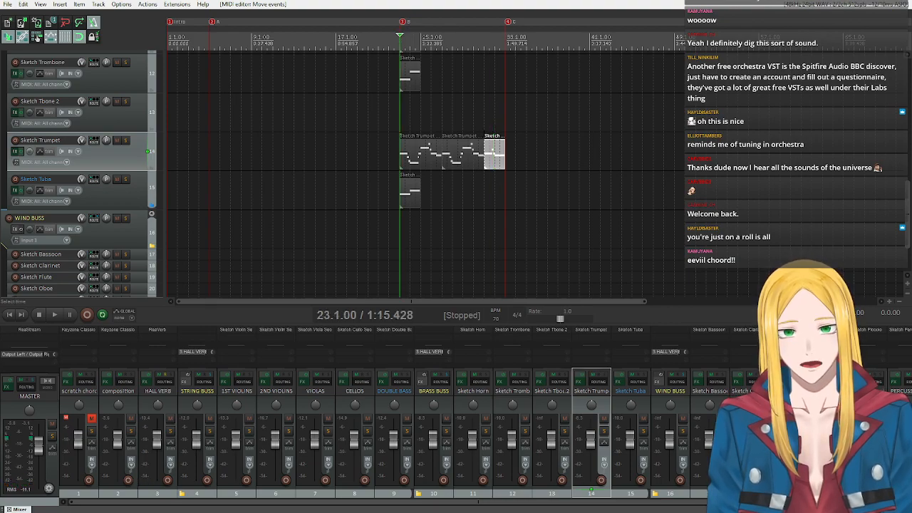
{"action": "left_click", "coordinate": [60, 311]}
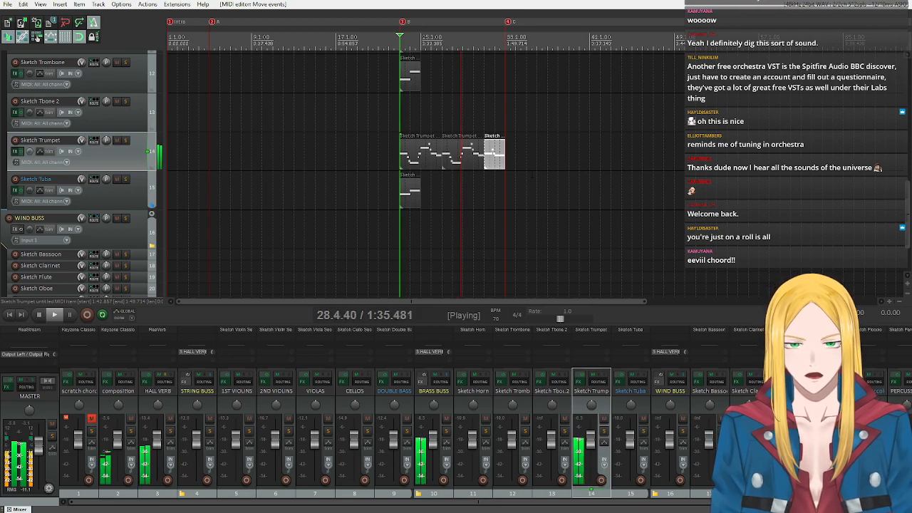
{"action": "left_click", "coordinate": [40, 313]}
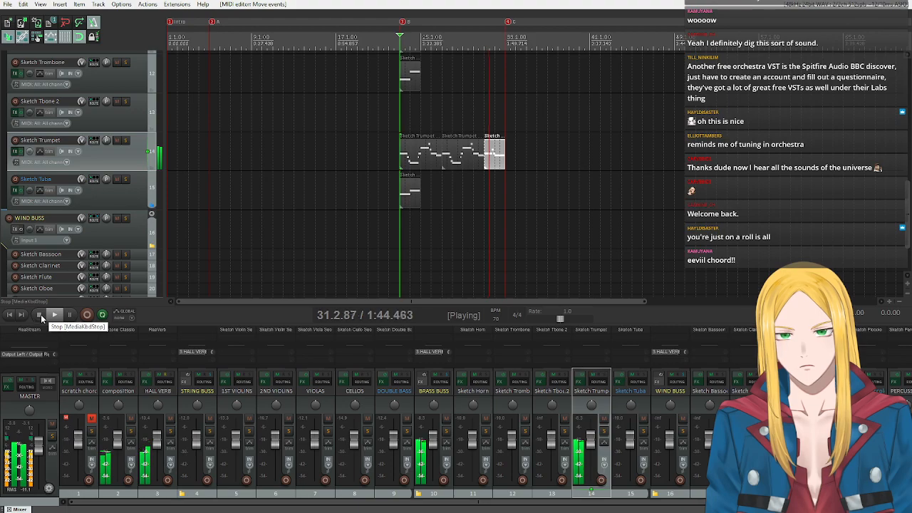
Transpose all notes of the trumpet item at bar 31 down 12 semitones.
{"action": "double_click", "coordinate": [489, 153]}
{"action": "left_click_drag", "start_coordinate": [372, 237], "coordinate": [487, 305]}
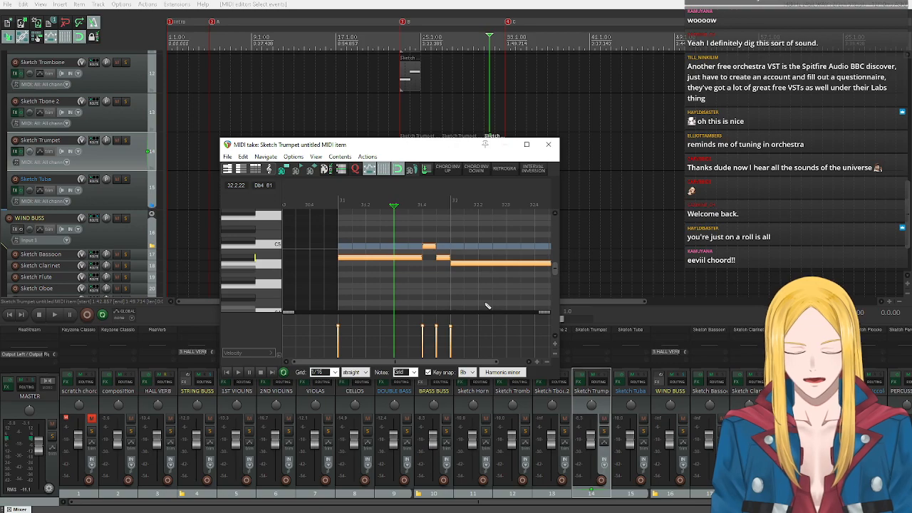
{"action": "type", "text": "t-12"}
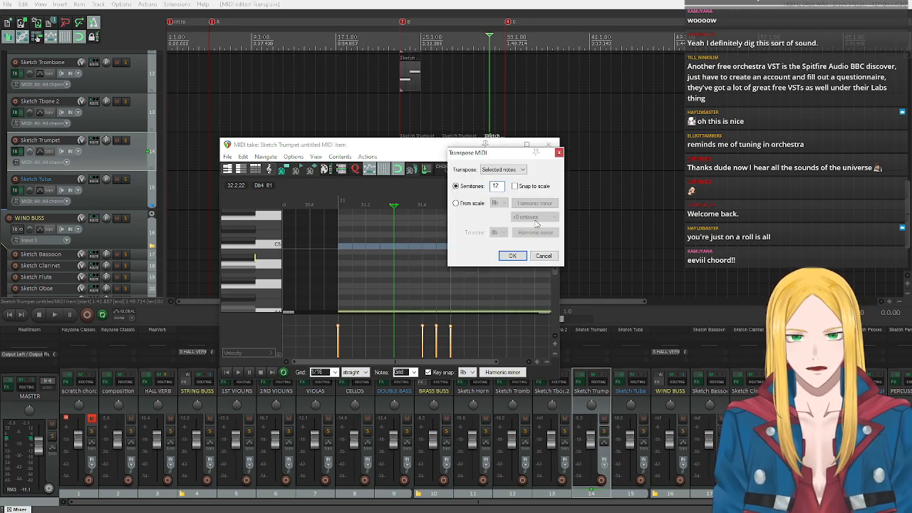
{"action": "left_click", "coordinate": [512, 255]}
Play back the transposed trumpet phrase from bar 31, then stop and close the MIDI editor.
{"action": "left_click", "coordinate": [227, 372]}
{"action": "left_click", "coordinate": [238, 372]}
{"action": "scroll", "coordinate": [265, 291], "scroll_direction": "down", "scroll_amount": 3}
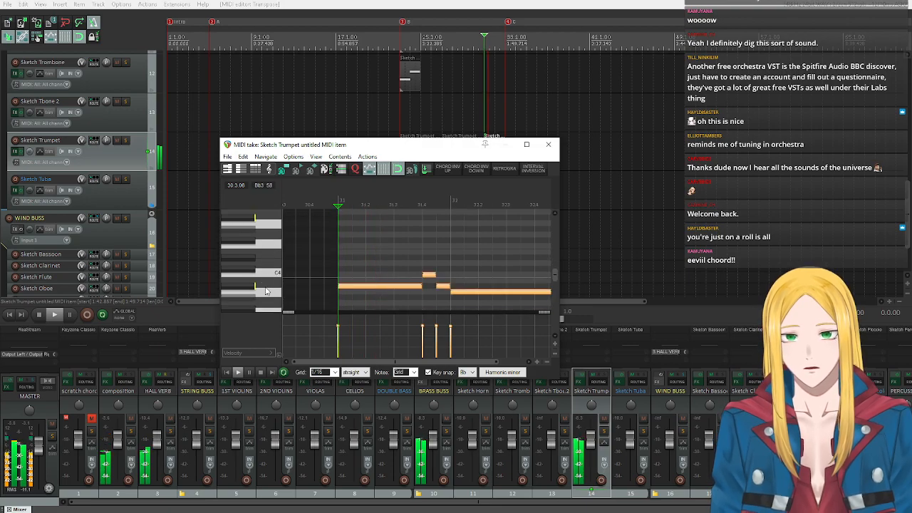
{"action": "scroll", "coordinate": [265, 291], "scroll_direction": "down", "scroll_amount": 2}
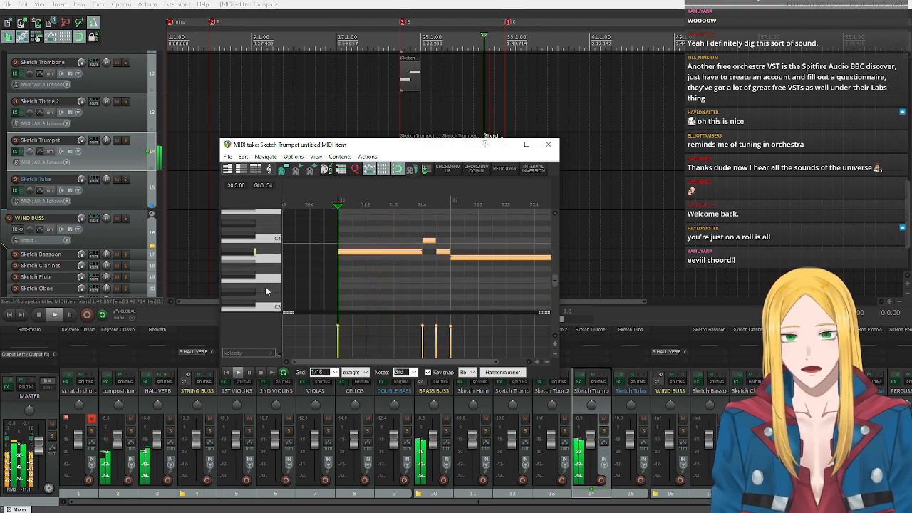
{"action": "left_click", "coordinate": [262, 372]}
{"action": "left_click", "coordinate": [547, 144]}
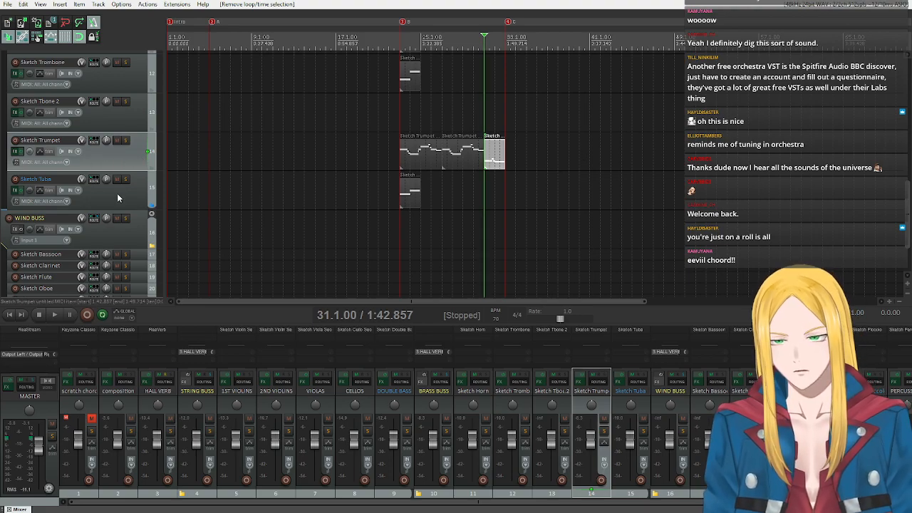
{"action": "scroll", "coordinate": [117, 192], "scroll_direction": "up", "scroll_amount": 8}
{"action": "scroll", "coordinate": [118, 192], "scroll_direction": "down", "scroll_amount": 3}
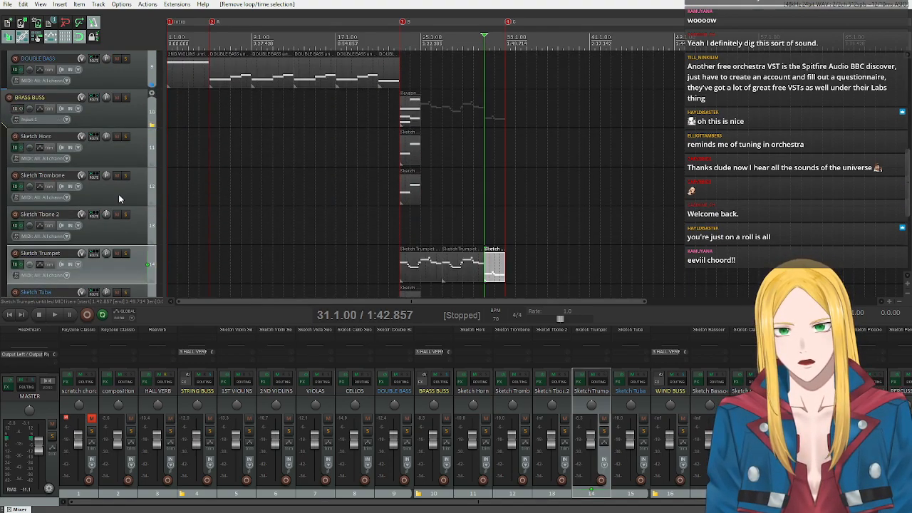
{"action": "scroll", "coordinate": [119, 194], "scroll_direction": "down", "scroll_amount": 4}
{"action": "scroll", "coordinate": [118, 194], "scroll_direction": "up", "scroll_amount": 3}
{"action": "scroll", "coordinate": [122, 199], "scroll_direction": "up", "scroll_amount": 2}
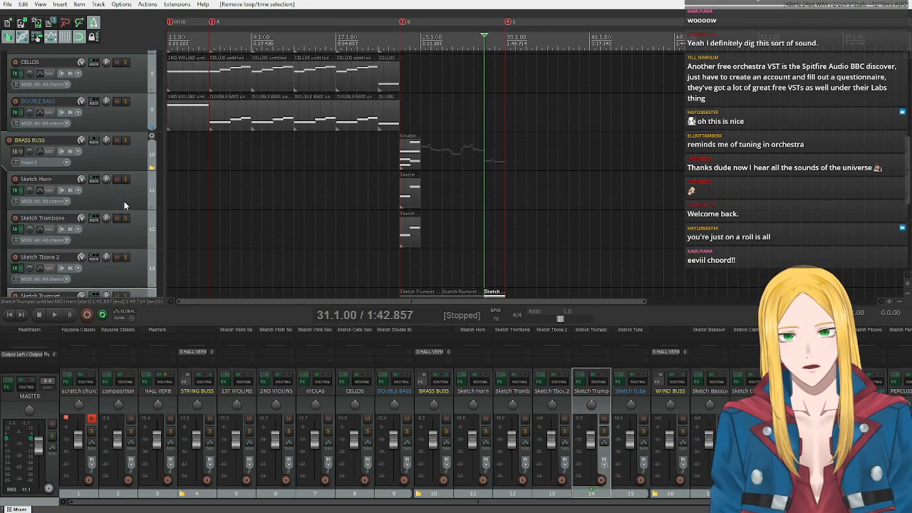
{"action": "scroll", "coordinate": [120, 196], "scroll_direction": "up", "scroll_amount": 2}
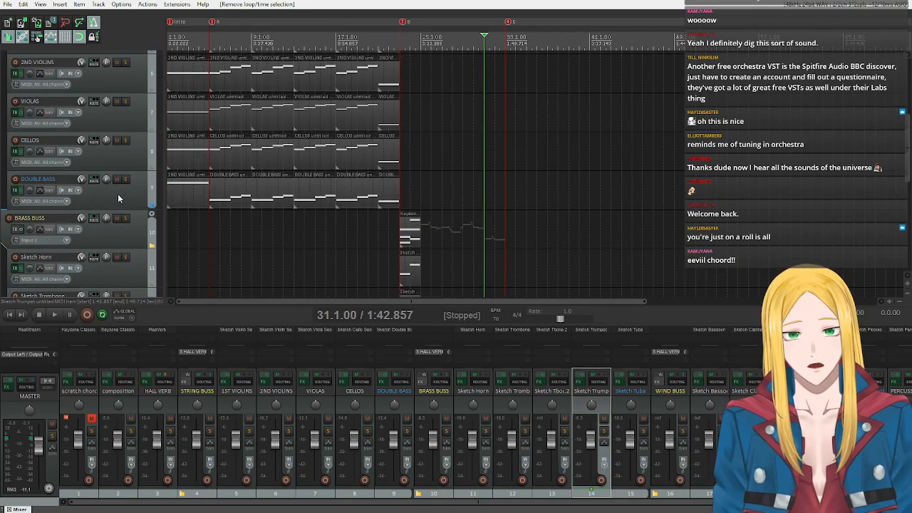
Place the edit cursor at the start of section B, bar 23, and look over the string and brass tracks.
{"action": "scroll", "coordinate": [125, 221], "scroll_direction": "down", "scroll_amount": 7}
{"action": "scroll", "coordinate": [125, 222], "scroll_direction": "up", "scroll_amount": 4}
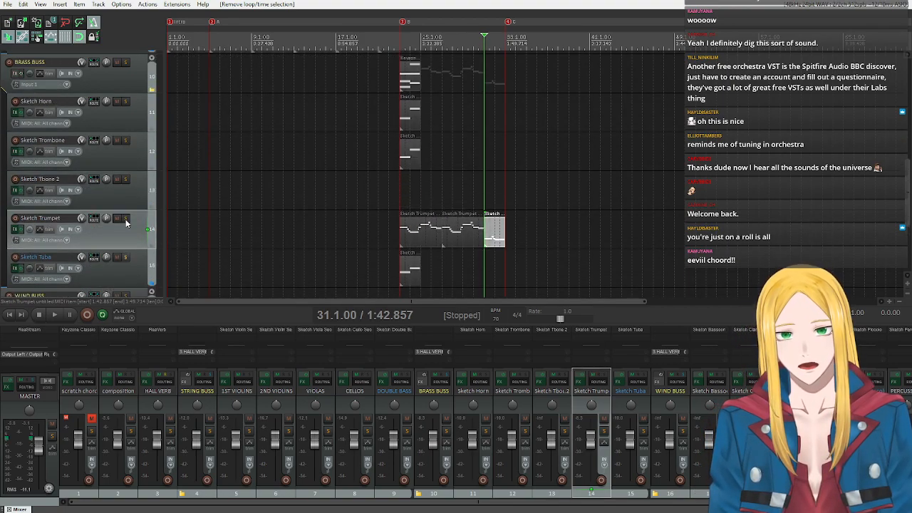
{"action": "left_click", "coordinate": [401, 43]}
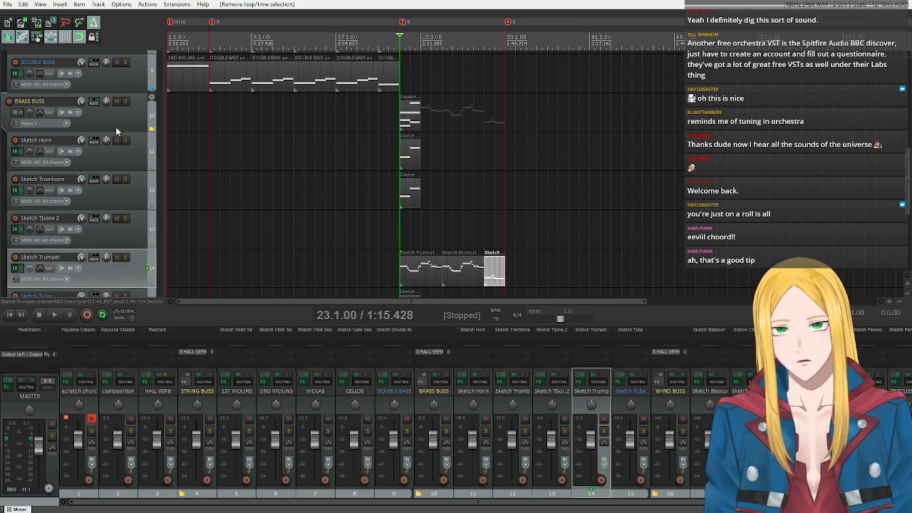
{"action": "scroll", "coordinate": [118, 132], "scroll_direction": "up", "scroll_amount": 5}
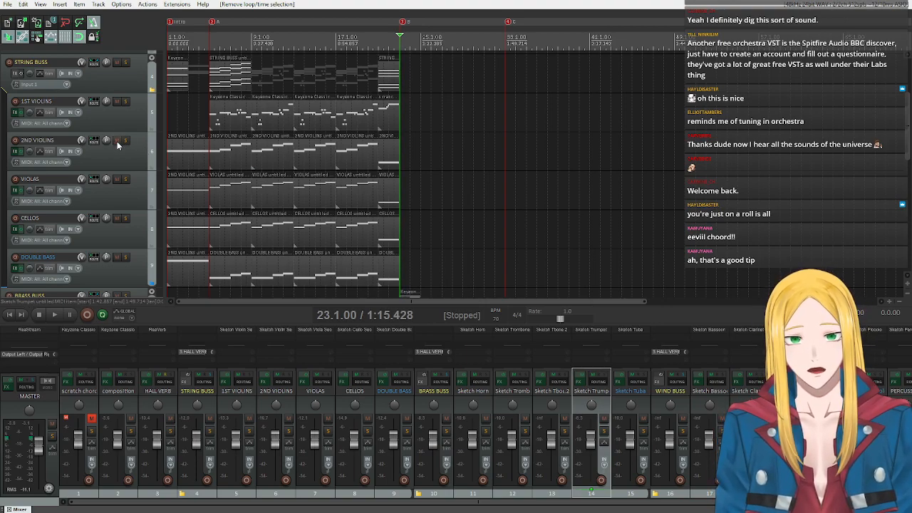
{"action": "scroll", "coordinate": [106, 156], "scroll_direction": "down", "scroll_amount": 5}
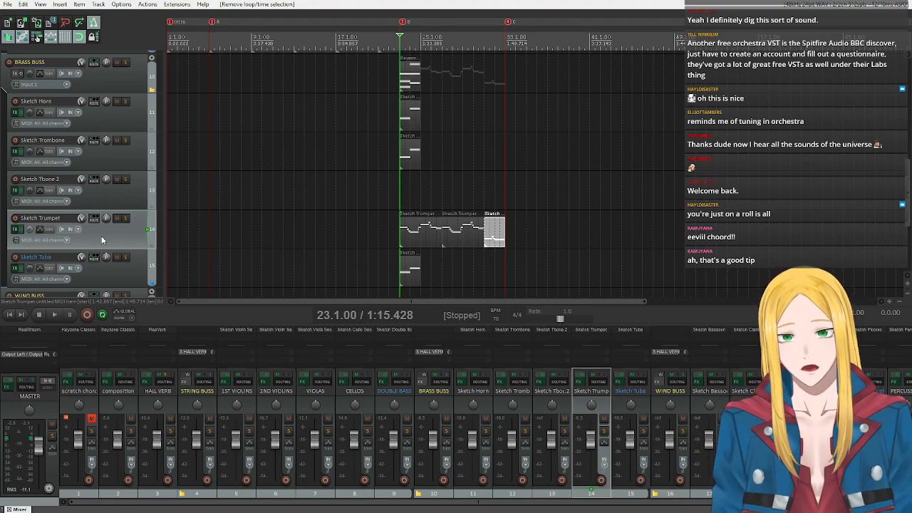
{"action": "scroll", "coordinate": [101, 240], "scroll_direction": "up", "scroll_amount": 2}
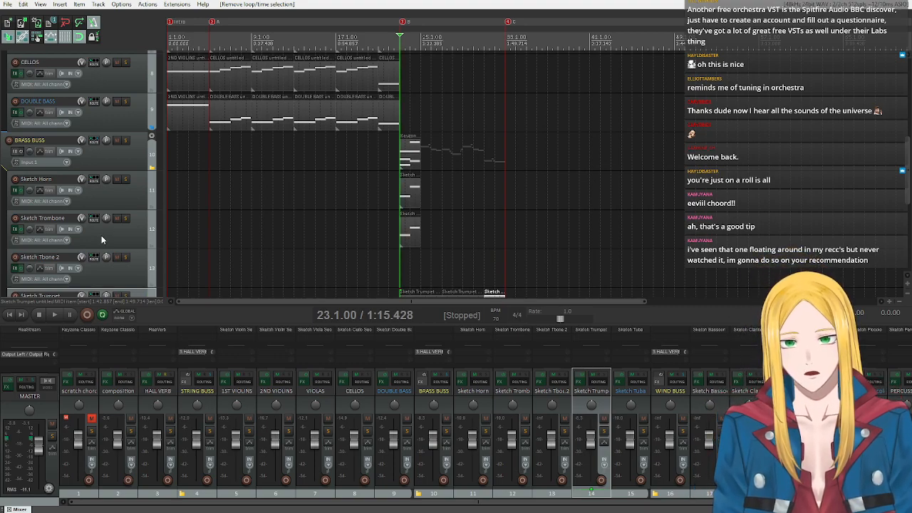
{"action": "scroll", "coordinate": [101, 240], "scroll_direction": "down", "scroll_amount": 2}
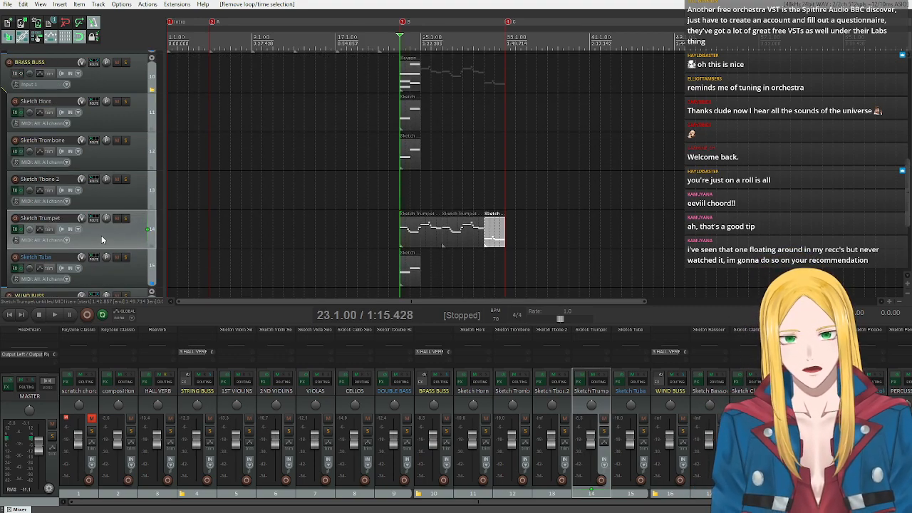
{"action": "mouse_move", "coordinate": [442, 187]}
{"action": "left_mouse_down"}
{"action": "mouse_move", "coordinate": [411, 81]}
{"action": "mouse_move", "coordinate": [411, 117]}
{"action": "left_mouse_up"}
{"action": "left_click_drag", "start_coordinate": [446, 270], "coordinate": [419, 238]}
{"action": "mouse_move", "coordinate": [389, 268]}
{"action": "left_mouse_down"}
{"action": "mouse_move", "coordinate": [413, 231]}
{"action": "mouse_move", "coordinate": [436, 233]}
{"action": "left_mouse_up"}
{"action": "left_click_drag", "start_coordinate": [384, 262], "coordinate": [426, 285]}
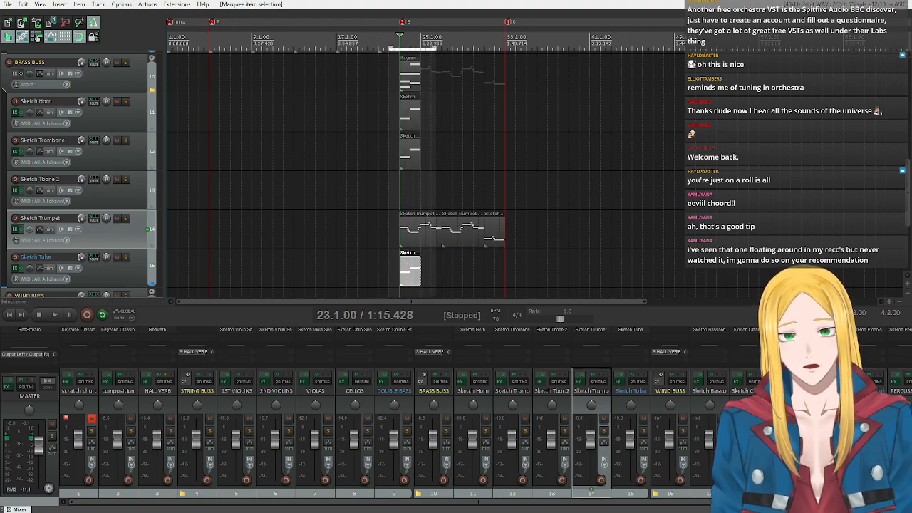
{"action": "key", "text": "Escape"}
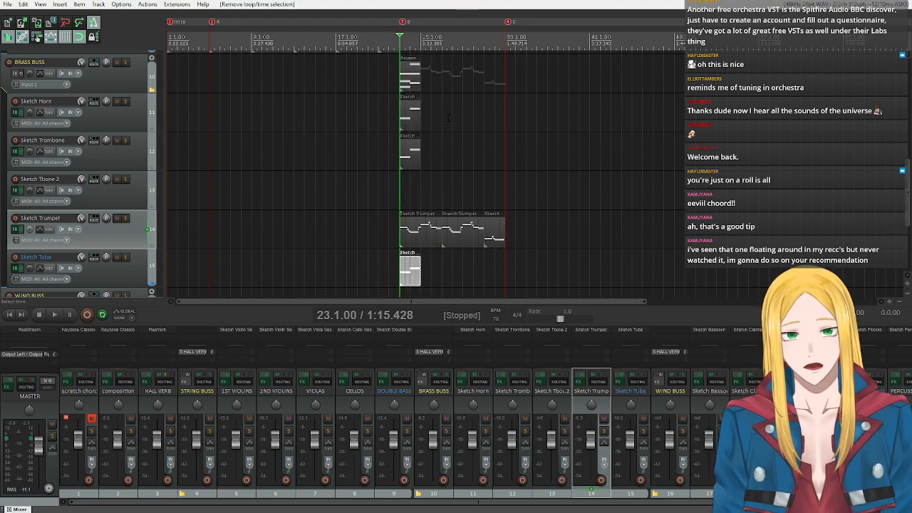
Select the brass items at bar 23 and set the time selection across section B, bars 23 to 33.
{"action": "left_click", "coordinate": [418, 87], "text": "ctrl"}
{"action": "left_click", "coordinate": [413, 124], "text": "ctrl"}
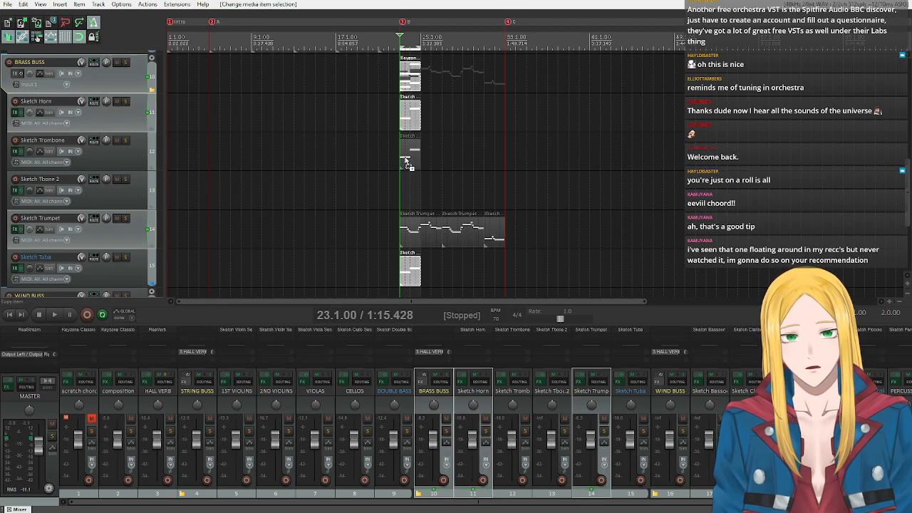
{"action": "left_click", "coordinate": [411, 164], "text": "ctrl"}
{"action": "left_click_drag", "start_coordinate": [400, 49], "coordinate": [504, 48]}
{"action": "scroll", "coordinate": [94, 184], "scroll_direction": "up", "scroll_amount": 2}
{"action": "scroll", "coordinate": [95, 184], "scroll_direction": "down", "scroll_amount": 2}
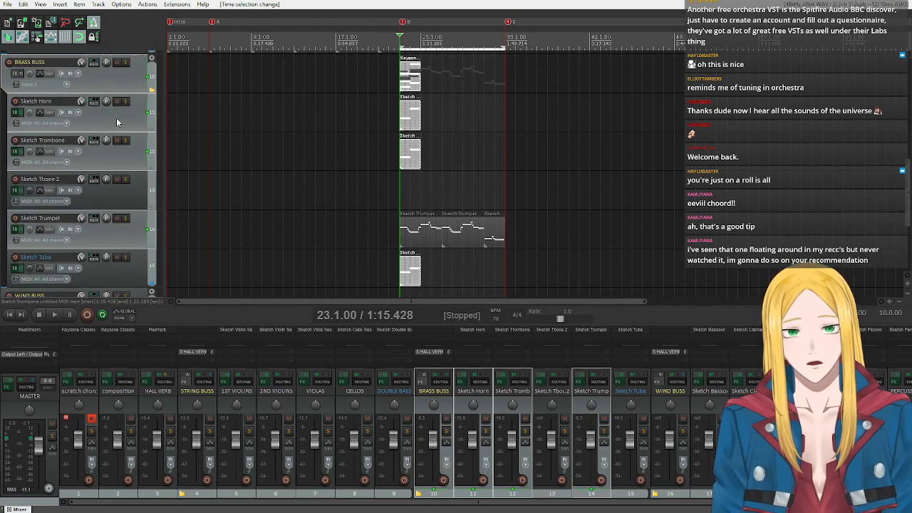
{"action": "left_click", "coordinate": [116, 117]}
{"action": "left_click", "coordinate": [112, 154]}
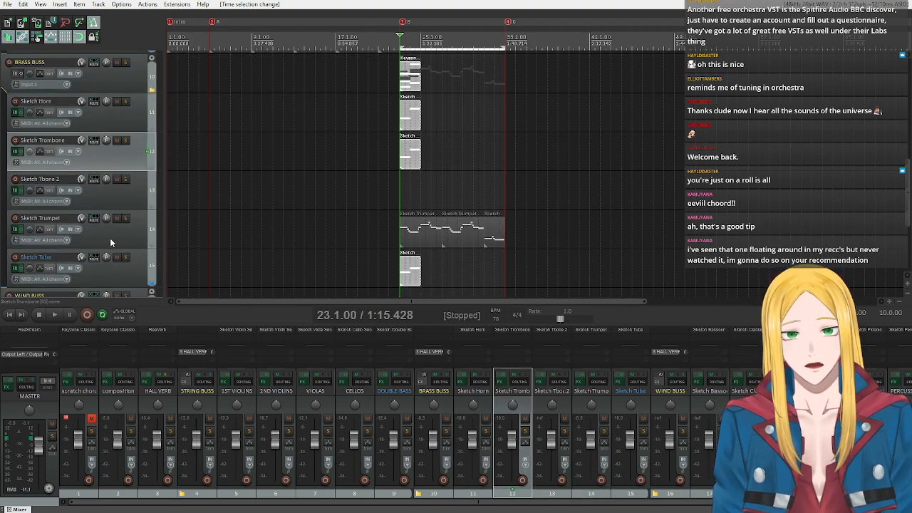
{"action": "left_click", "coordinate": [117, 265]}
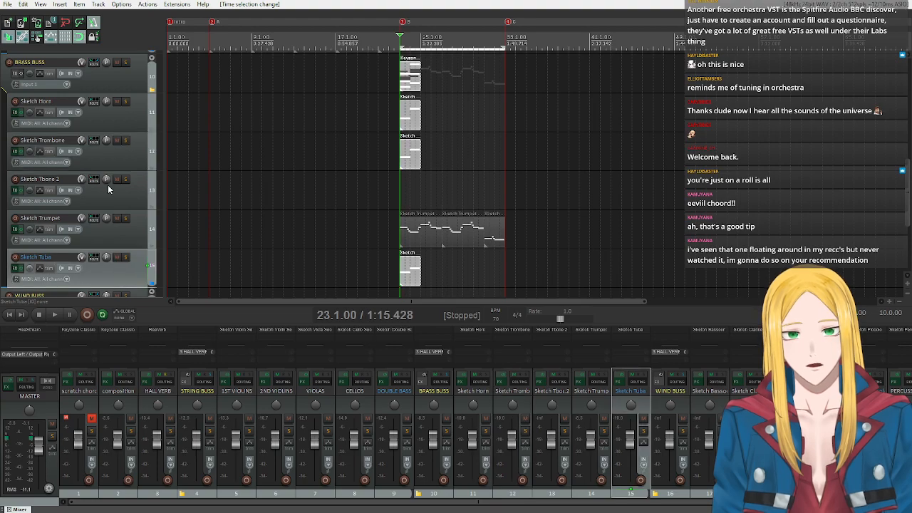
{"action": "scroll", "coordinate": [108, 187], "scroll_direction": "up", "scroll_amount": 2}
{"action": "scroll", "coordinate": [107, 184], "scroll_direction": "down", "scroll_amount": 2}
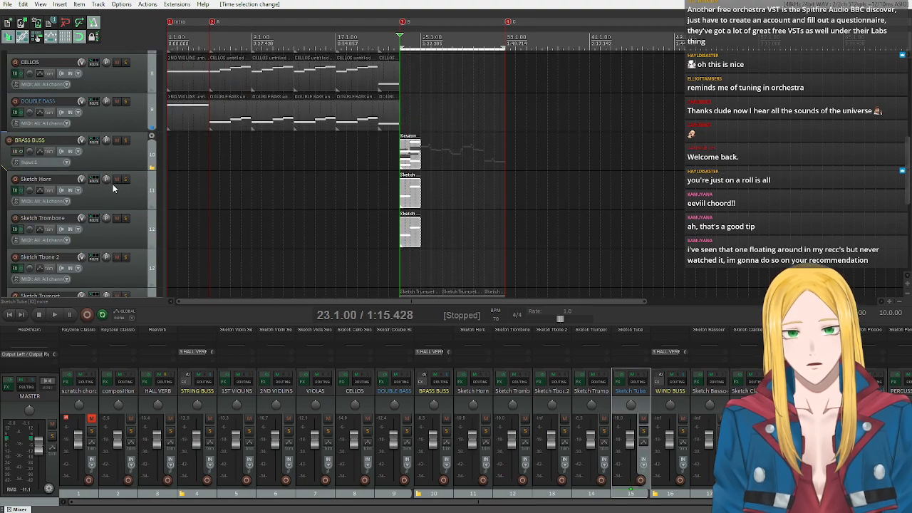
Duplicate the Sketch Horn, Trombone and Tuba items from bar 23 to bars 25, 27 and 29.
{"action": "left_click", "coordinate": [419, 191]}
{"action": "scroll", "coordinate": [94, 212], "scroll_direction": "down", "scroll_amount": 2}
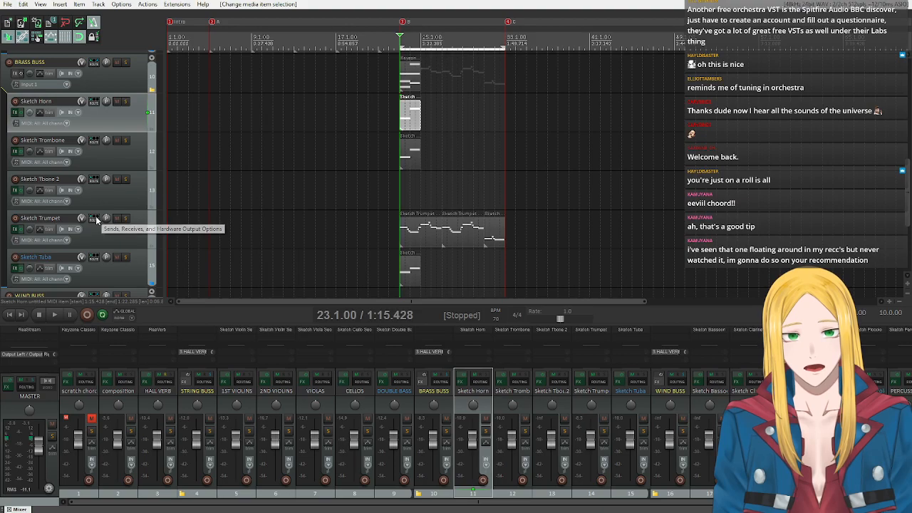
{"action": "left_click", "coordinate": [408, 159], "text": "ctrl"}
{"action": "left_click", "coordinate": [415, 277], "text": "ctrl"}
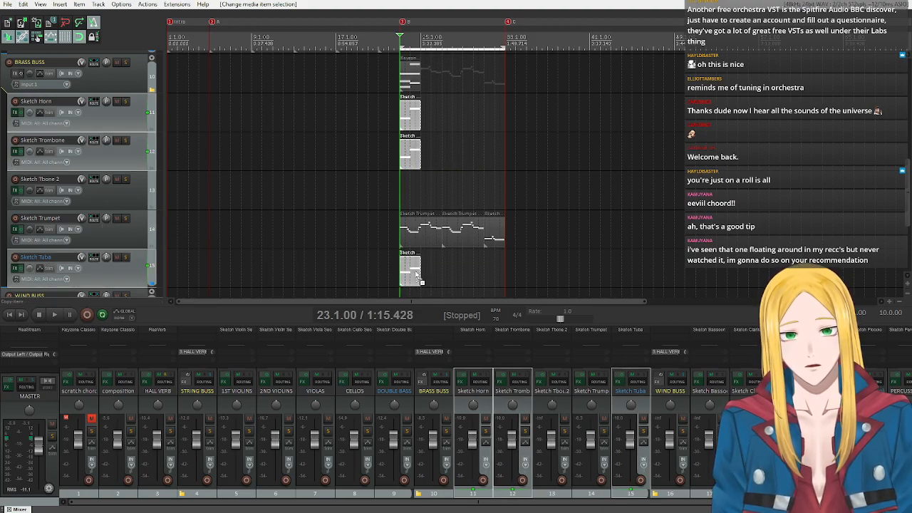
{"action": "left_click_drag", "start_coordinate": [413, 276], "coordinate": [456, 272]}
{"action": "left_click_drag", "start_coordinate": [456, 273], "coordinate": [480, 272]}
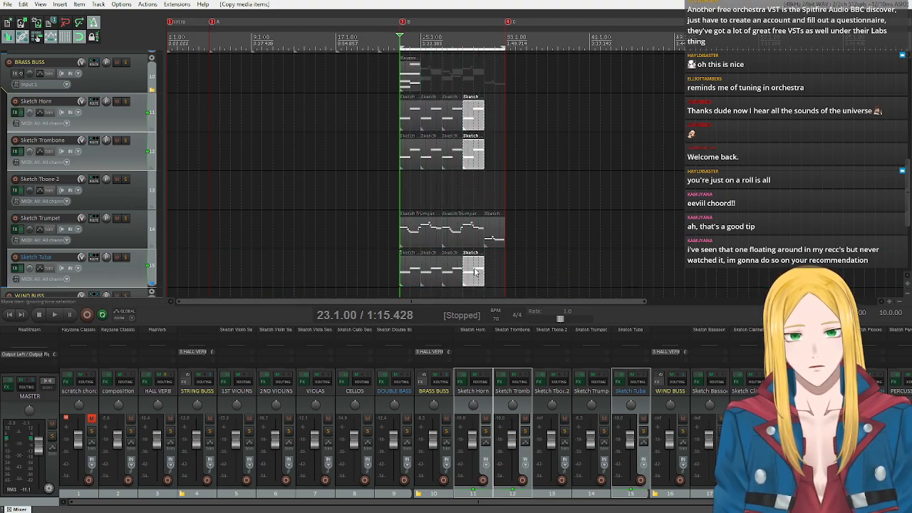
Mute the composition track and play back section B from bar 23, then stop.
{"action": "scroll", "coordinate": [100, 143], "scroll_direction": "up", "scroll_amount": 10}
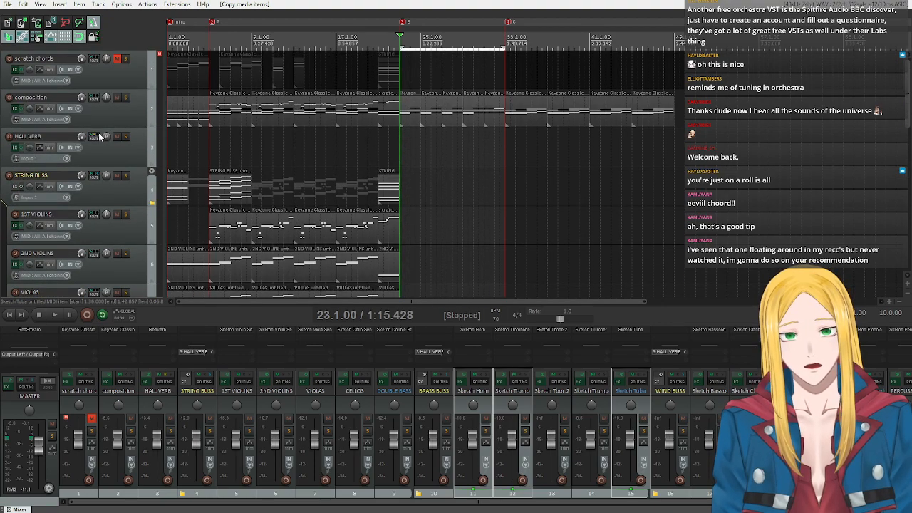
{"action": "left_click", "coordinate": [116, 99]}
{"action": "scroll", "coordinate": [116, 99], "scroll_direction": "down", "scroll_amount": 10}
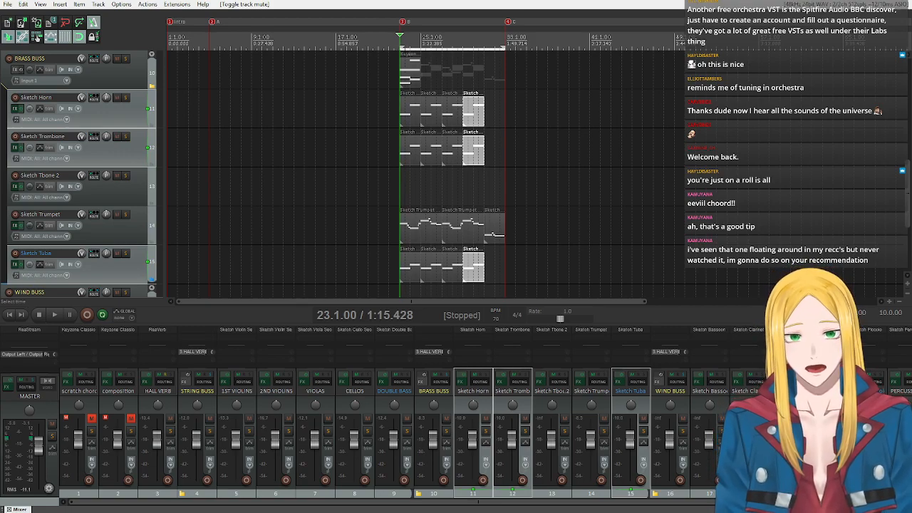
{"action": "left_click", "coordinate": [57, 315]}
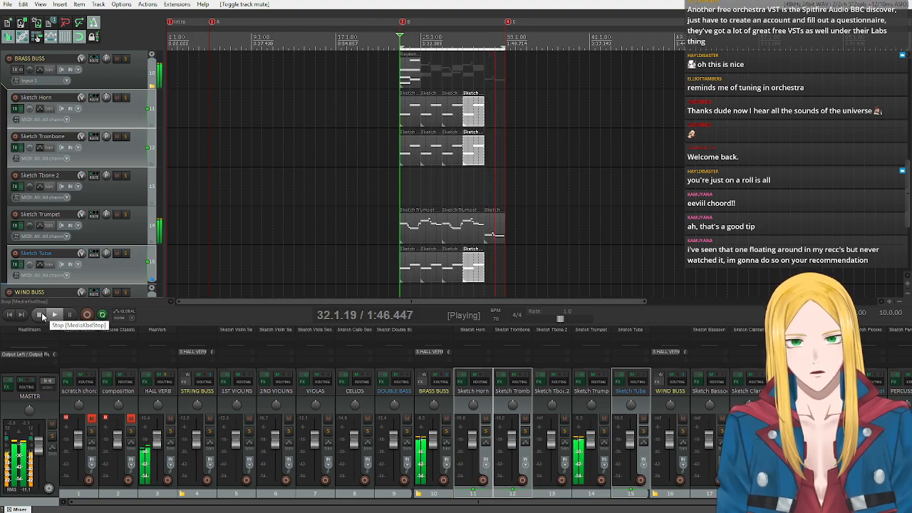
{"action": "left_click", "coordinate": [41, 312]}
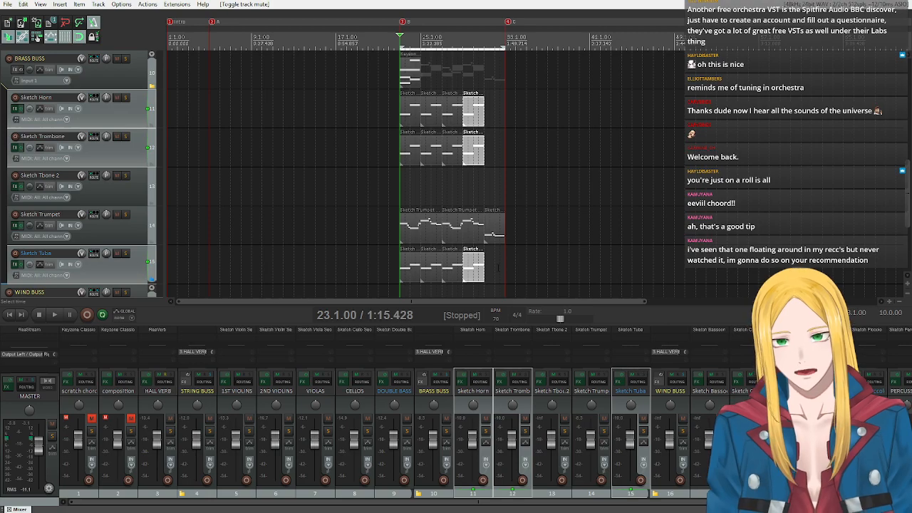
Look over the string, brass and wind tracks to compare their parts around section B.
{"action": "scroll", "coordinate": [112, 156], "scroll_direction": "up", "scroll_amount": 3}
{"action": "scroll", "coordinate": [113, 157], "scroll_direction": "down", "scroll_amount": 4}
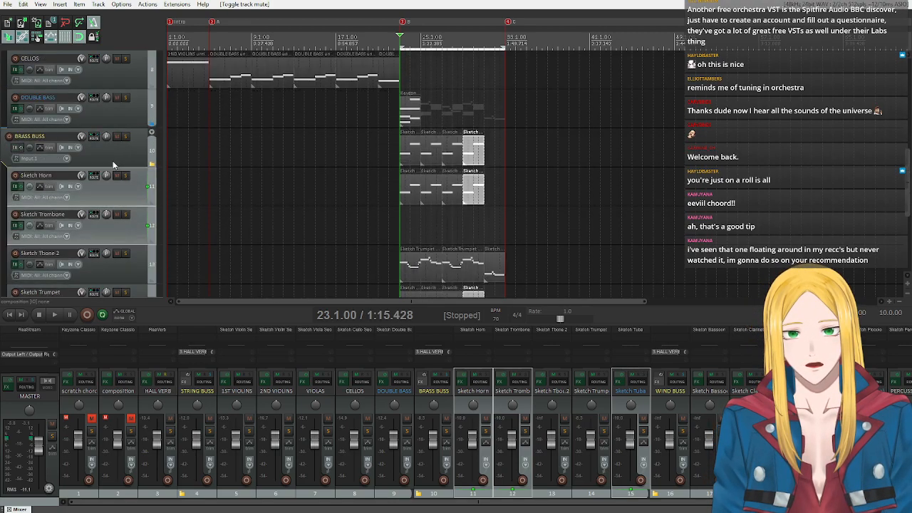
{"action": "scroll", "coordinate": [112, 166], "scroll_direction": "up", "scroll_amount": 2}
{"action": "scroll", "coordinate": [111, 165], "scroll_direction": "up", "scroll_amount": 4}
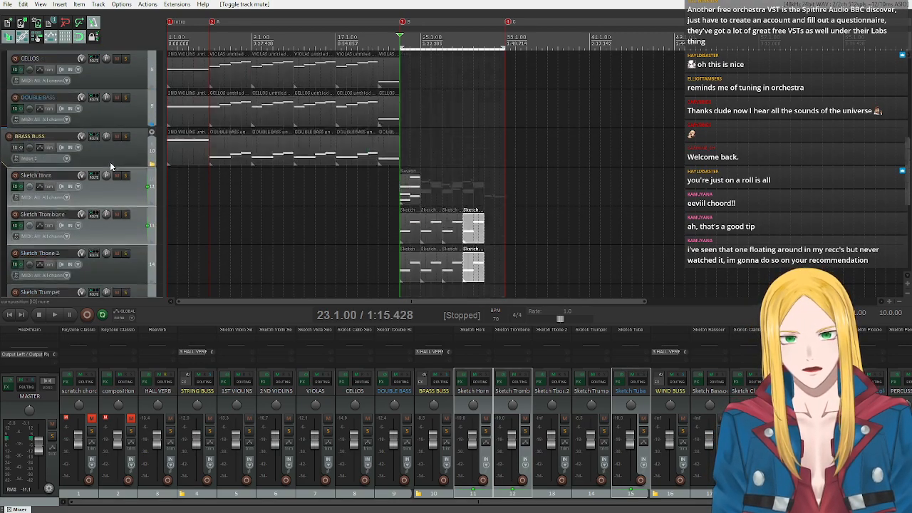
{"action": "scroll", "coordinate": [110, 164], "scroll_direction": "down", "scroll_amount": 4}
{"action": "scroll", "coordinate": [110, 163], "scroll_direction": "down", "scroll_amount": 2}
{"action": "scroll", "coordinate": [109, 163], "scroll_direction": "up", "scroll_amount": 2}
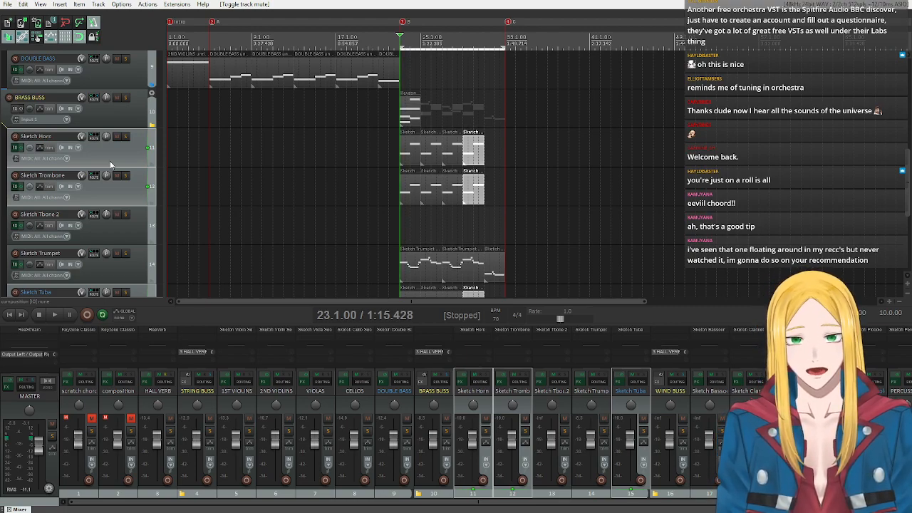
{"action": "scroll", "coordinate": [110, 165], "scroll_direction": "down", "scroll_amount": 5}
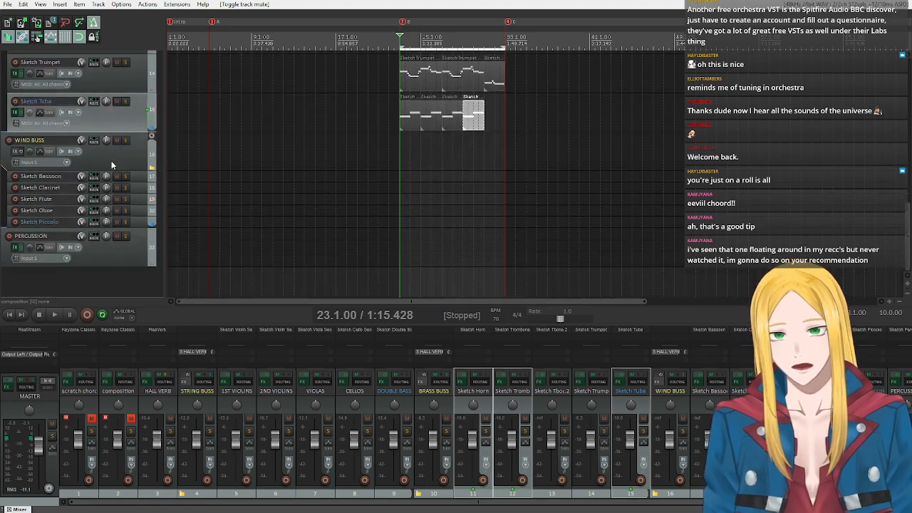
{"action": "scroll", "coordinate": [109, 182], "scroll_direction": "up", "scroll_amount": 5}
{"action": "scroll", "coordinate": [109, 195], "scroll_direction": "up", "scroll_amount": 3}
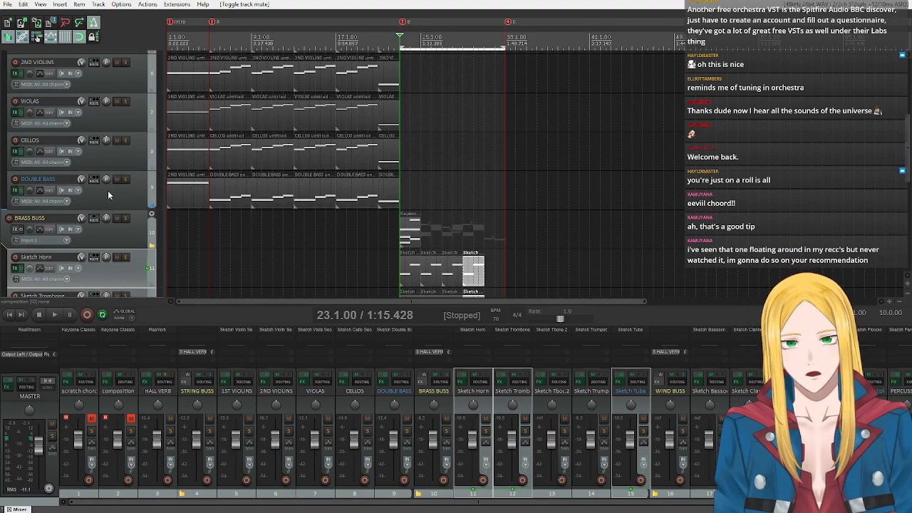
{"action": "left_click", "coordinate": [107, 244]}
{"action": "scroll", "coordinate": [109, 239], "scroll_direction": "up", "scroll_amount": 5}
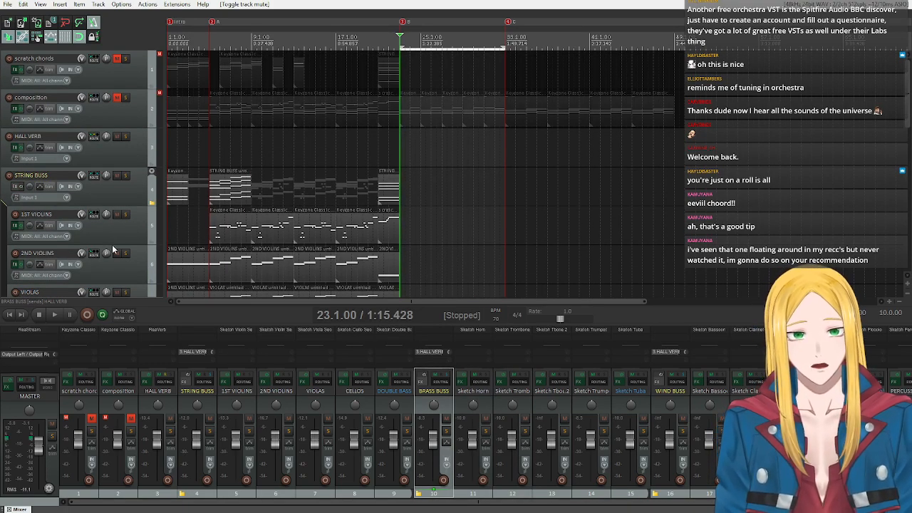
{"action": "scroll", "coordinate": [105, 240], "scroll_direction": "down", "scroll_amount": 9}
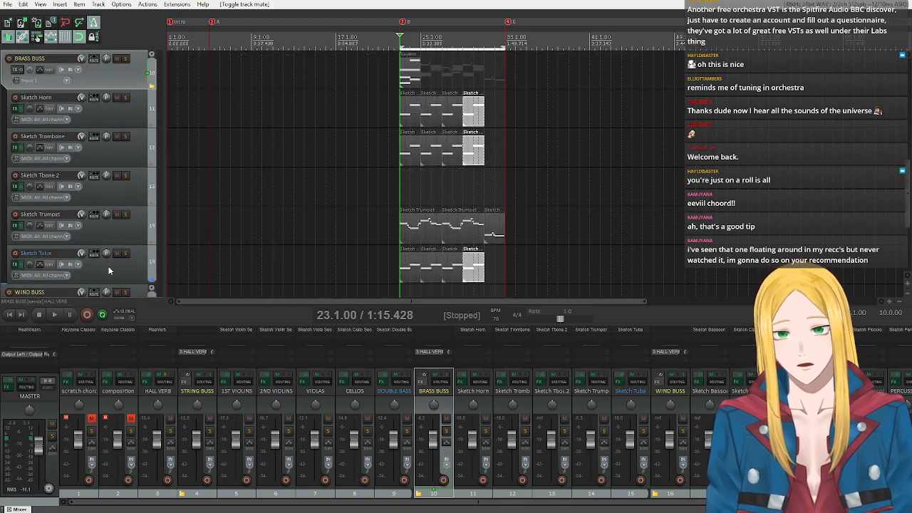
{"action": "scroll", "coordinate": [106, 262], "scroll_direction": "down", "scroll_amount": 1}
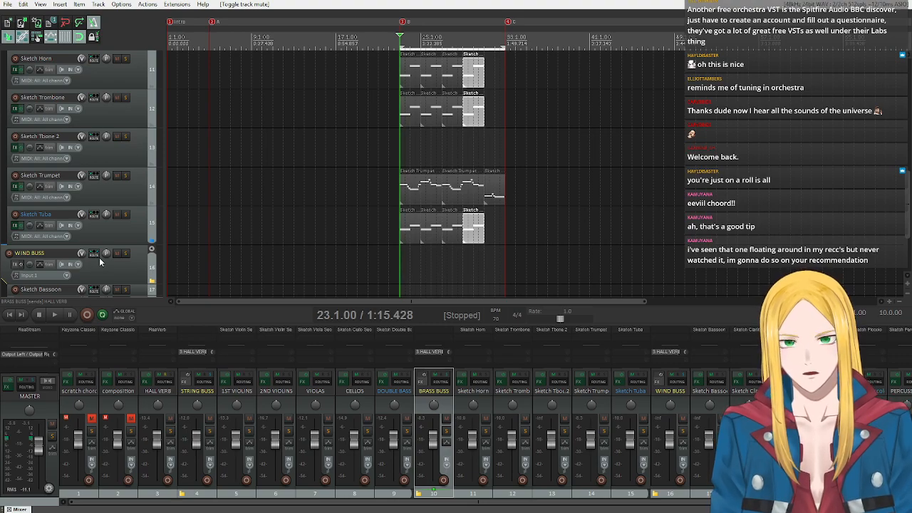
Check the tuba item at bar 25 in the MIDI editor, then delete the tuba, trombone and horn items at that bar.
{"action": "double_click", "coordinate": [429, 234]}
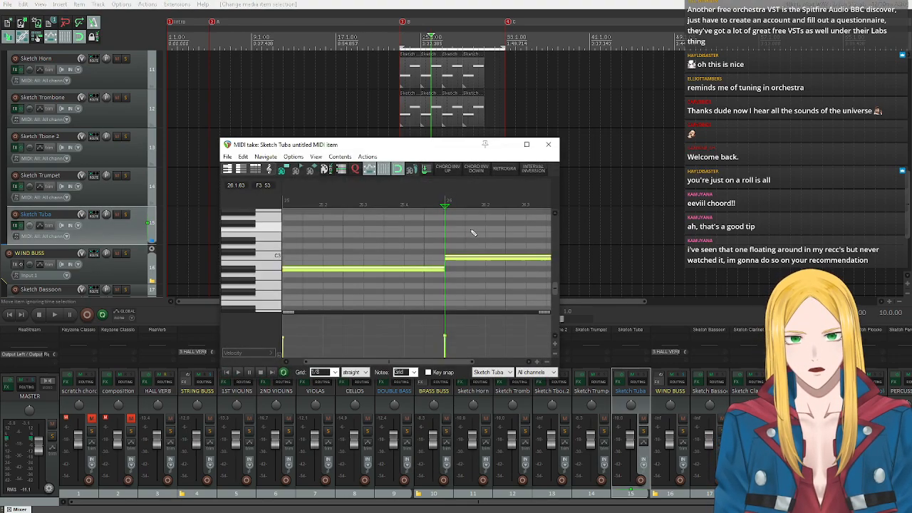
{"action": "left_click", "coordinate": [547, 146]}
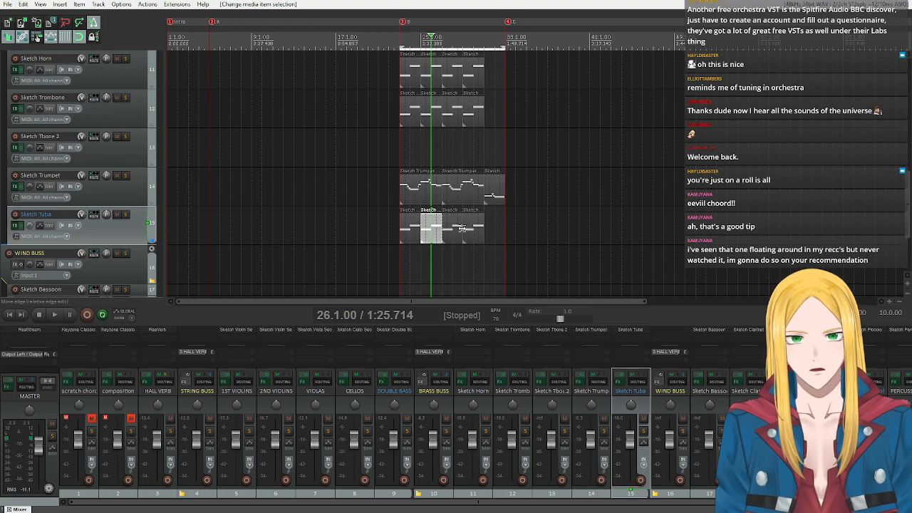
{"action": "left_click", "coordinate": [429, 118], "text": "shift"}
{"action": "left_click", "coordinate": [427, 224]}
{"action": "left_click", "coordinate": [433, 120], "text": "ctrl"}
{"action": "left_click", "coordinate": [437, 85], "text": "ctrl"}
{"action": "key", "text": "Delete"}
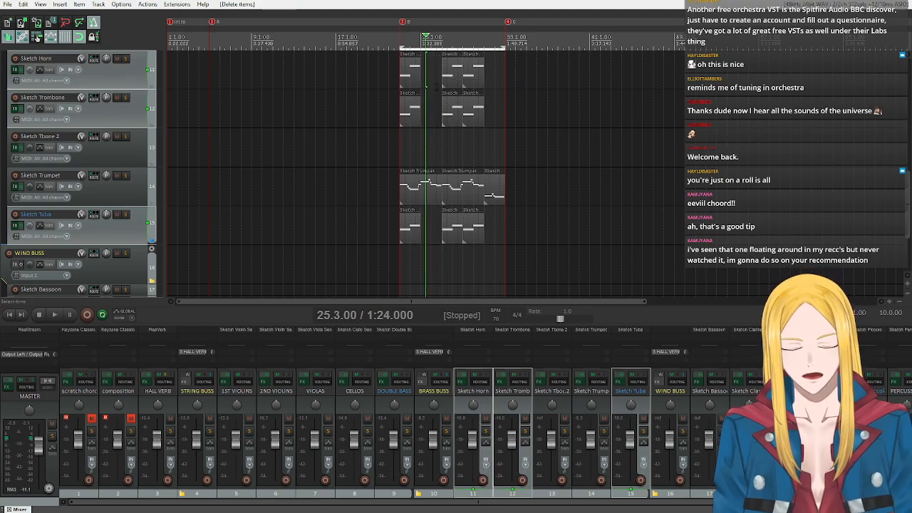
Delete the horn, trombone and tuba items at bar 29.
{"action": "left_click", "coordinate": [475, 76]}
{"action": "left_click", "coordinate": [476, 120], "text": "ctrl"}
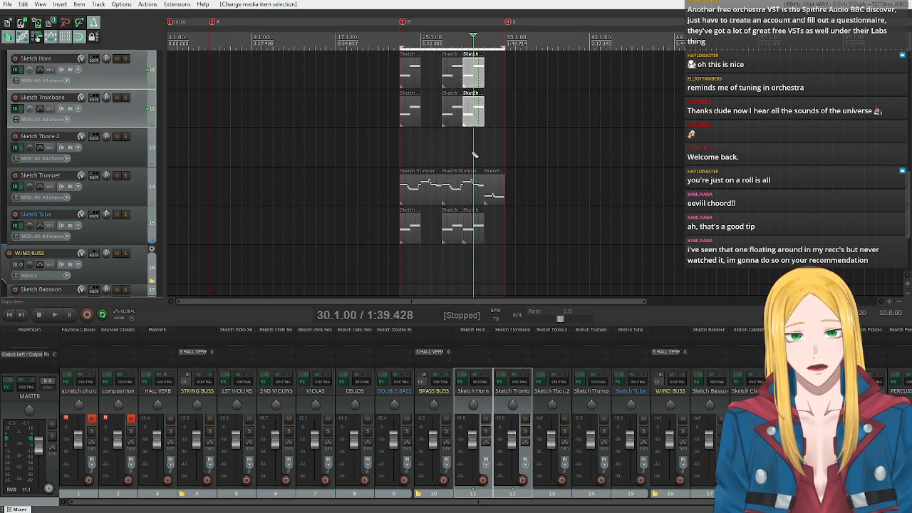
{"action": "left_click", "coordinate": [475, 240], "text": "ctrl"}
{"action": "key", "text": "Delete"}
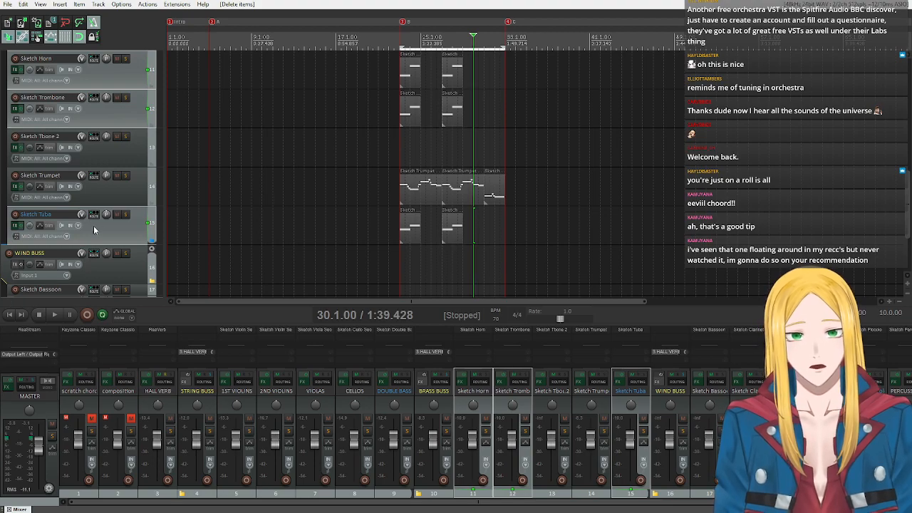
Extend the tuba, trombone and horn items at bar 23 so each ends at bar 27.
{"action": "left_click_drag", "start_coordinate": [420, 229], "coordinate": [438, 230]}
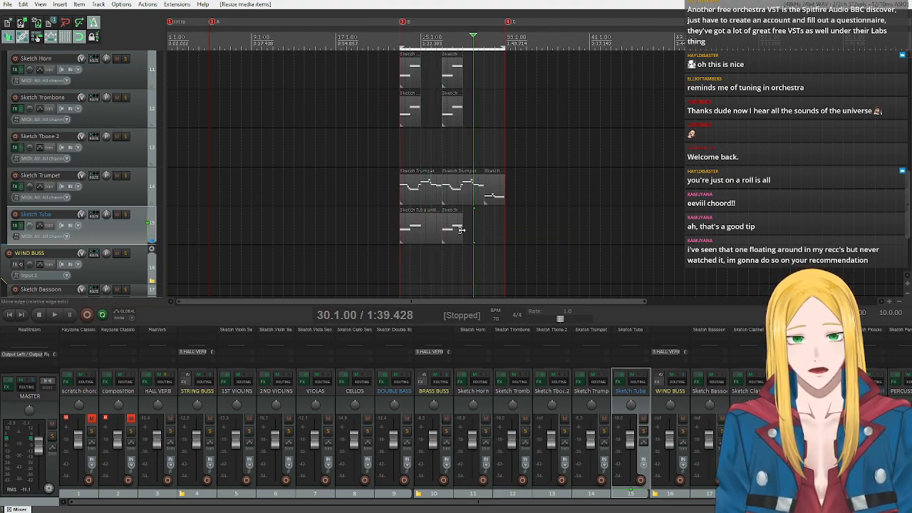
{"action": "left_click_drag", "start_coordinate": [420, 114], "coordinate": [438, 114]}
{"action": "left_click_drag", "start_coordinate": [420, 74], "coordinate": [437, 80]}
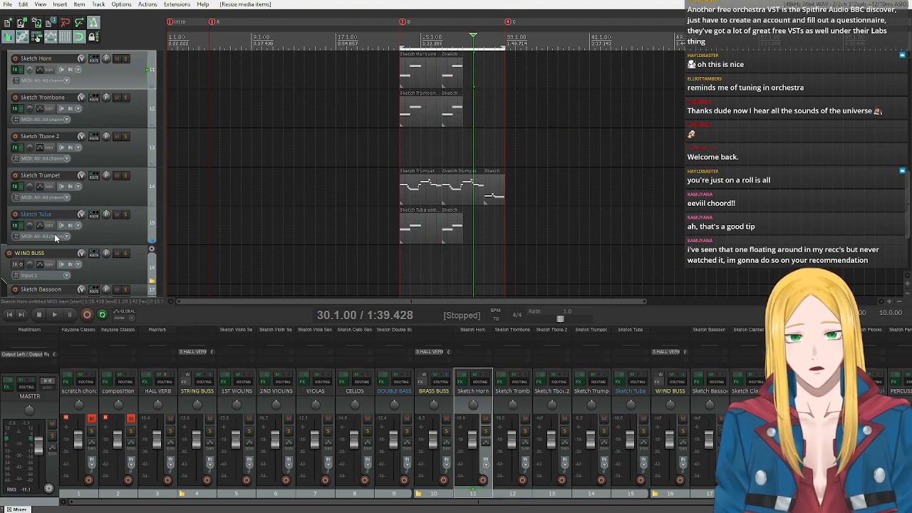
Open the horn item at bar 23 for MIDI editing and turn on key snap with a Bb minor triad.
{"action": "scroll", "coordinate": [81, 207], "scroll_direction": "up", "scroll_amount": 2}
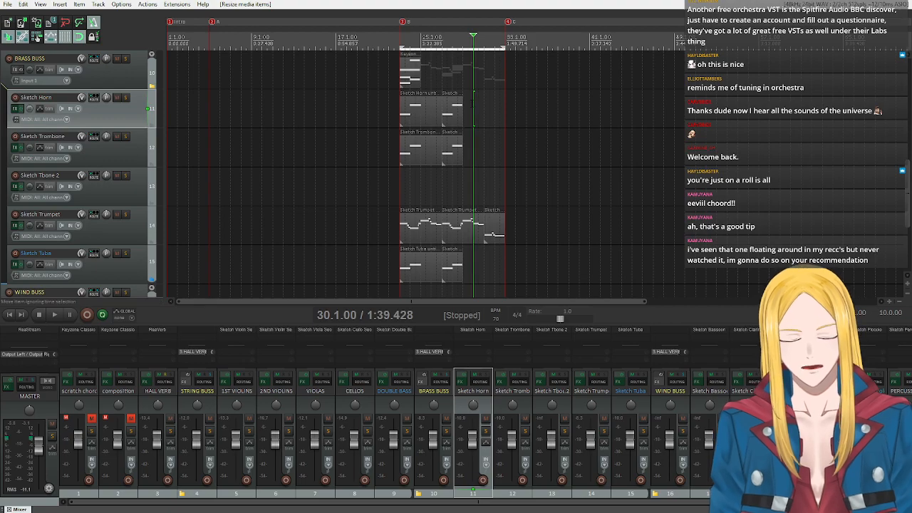
{"action": "double_click", "coordinate": [421, 121]}
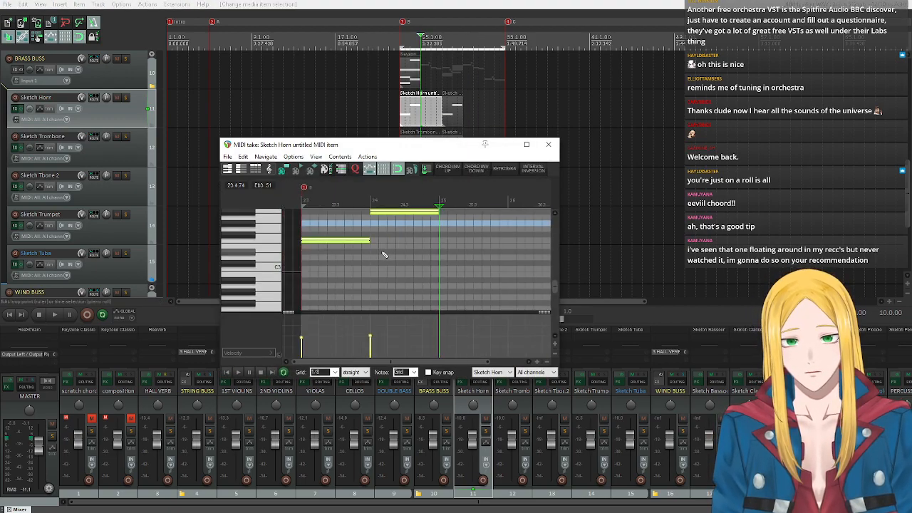
{"action": "scroll", "coordinate": [382, 255], "scroll_direction": "down", "scroll_amount": 3}
{"action": "scroll", "coordinate": [249, 271], "scroll_direction": "up", "scroll_amount": 3}
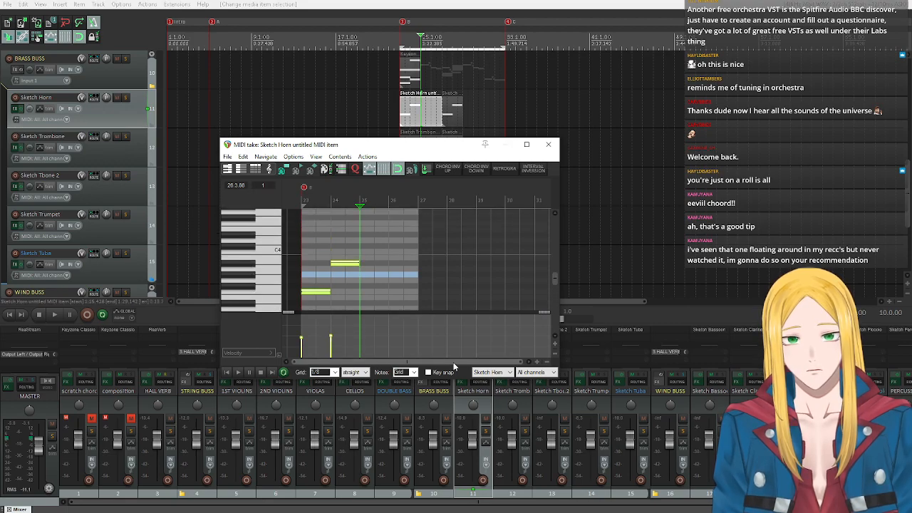
{"action": "left_click", "coordinate": [427, 371]}
{"action": "left_click", "coordinate": [481, 372]}
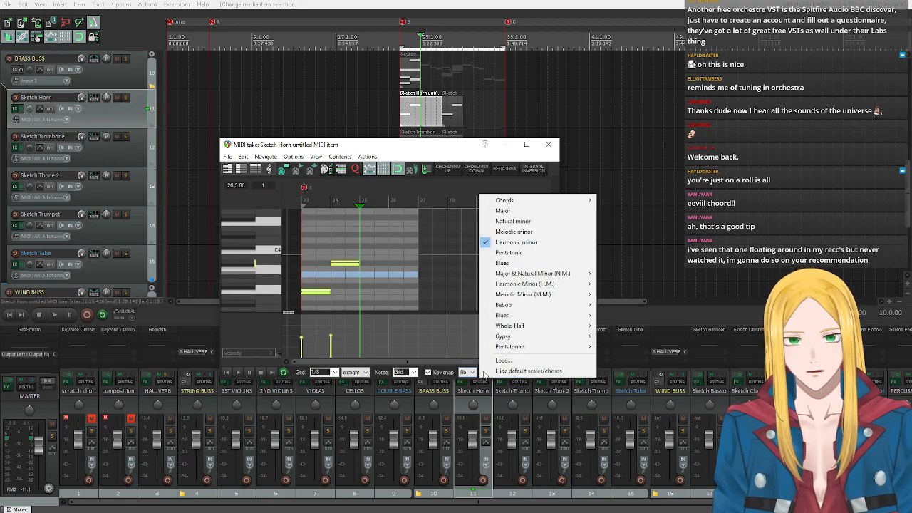
{"action": "mouse_move", "coordinate": [527, 200]}
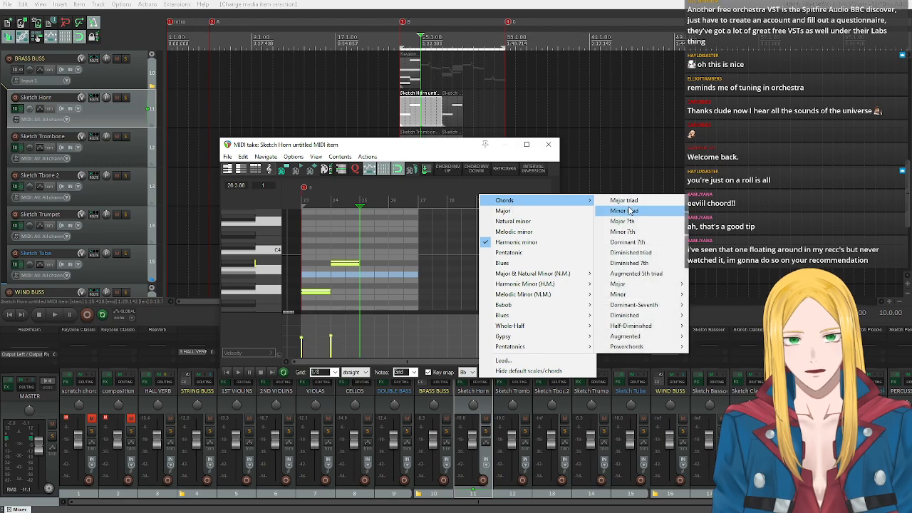
{"action": "left_click", "coordinate": [626, 211]}
Audition the horn's chord tones, add a Db4 note filling bar 25, and lower its velocity close to the earlier notes.
{"action": "left_click", "coordinate": [247, 265]}
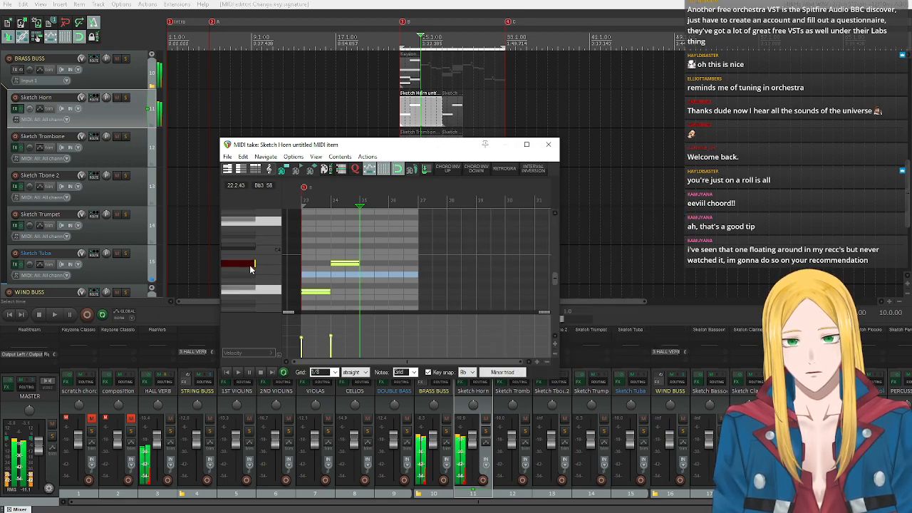
{"action": "left_click", "coordinate": [244, 246]}
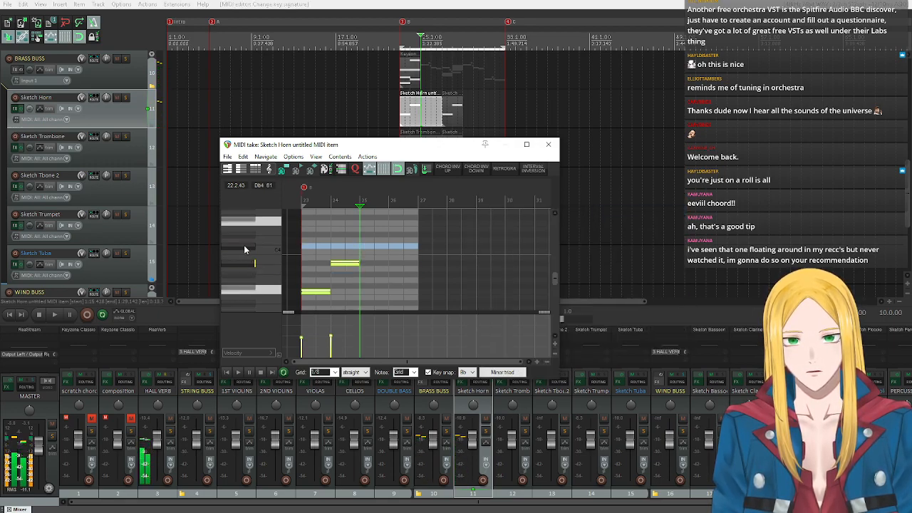
{"action": "left_click", "coordinate": [362, 247]}
{"action": "left_click_drag", "start_coordinate": [365, 247], "coordinate": [381, 273]}
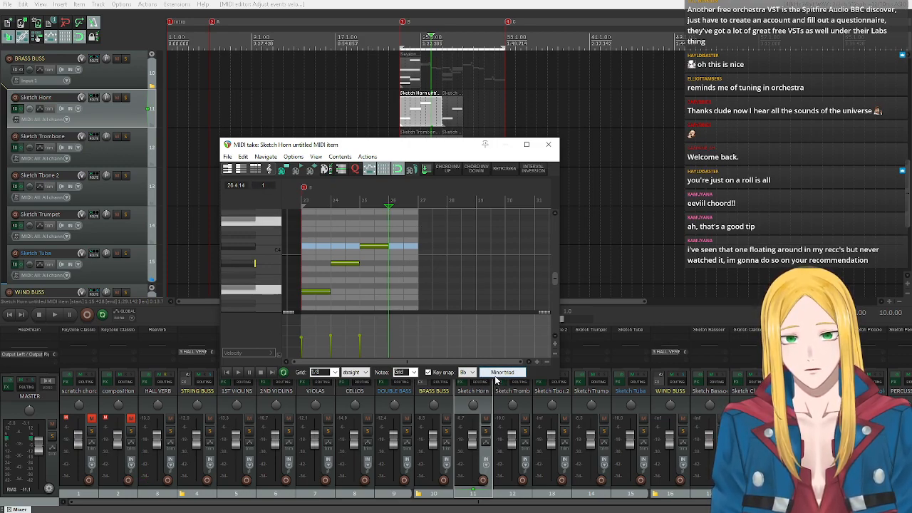
Change the horn item's key snap to an F major triad.
{"action": "left_click", "coordinate": [467, 372]}
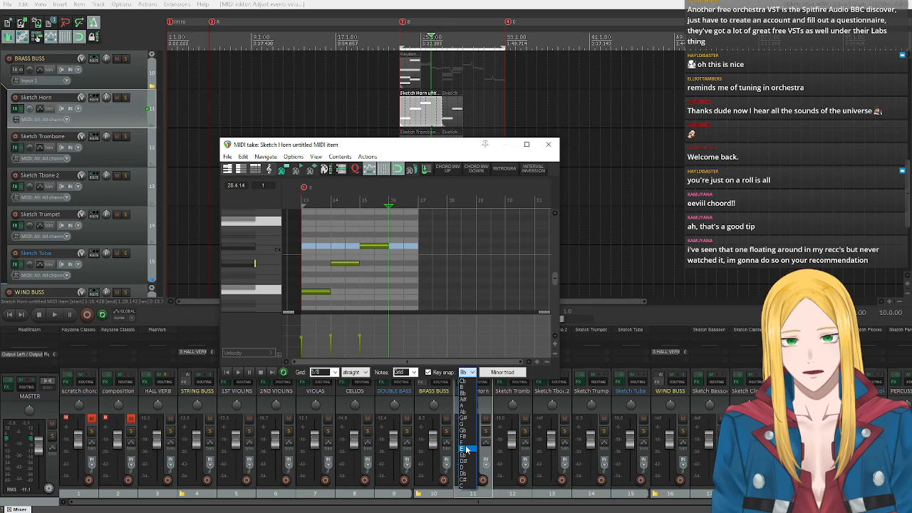
{"action": "left_click", "coordinate": [464, 442]}
{"action": "left_click", "coordinate": [502, 372]}
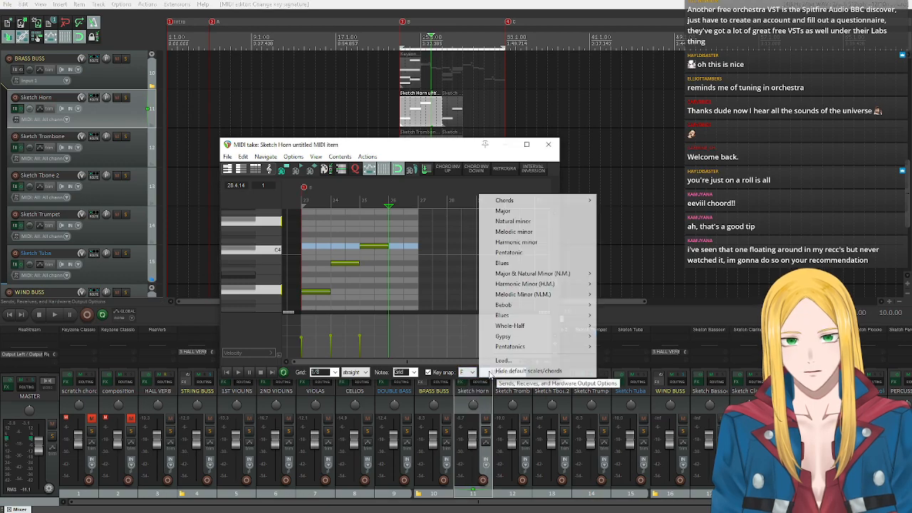
{"action": "left_click", "coordinate": [520, 213]}
{"action": "left_click", "coordinate": [502, 372]}
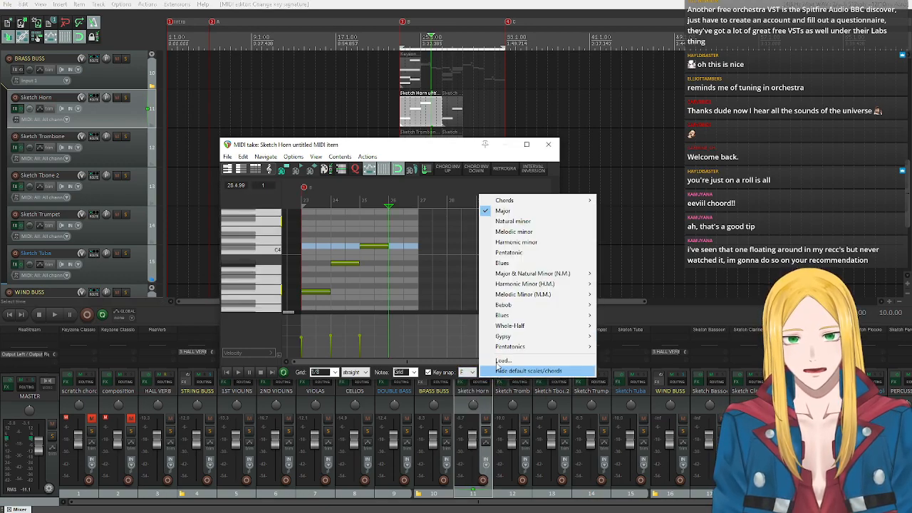
{"action": "mouse_move", "coordinate": [519, 201]}
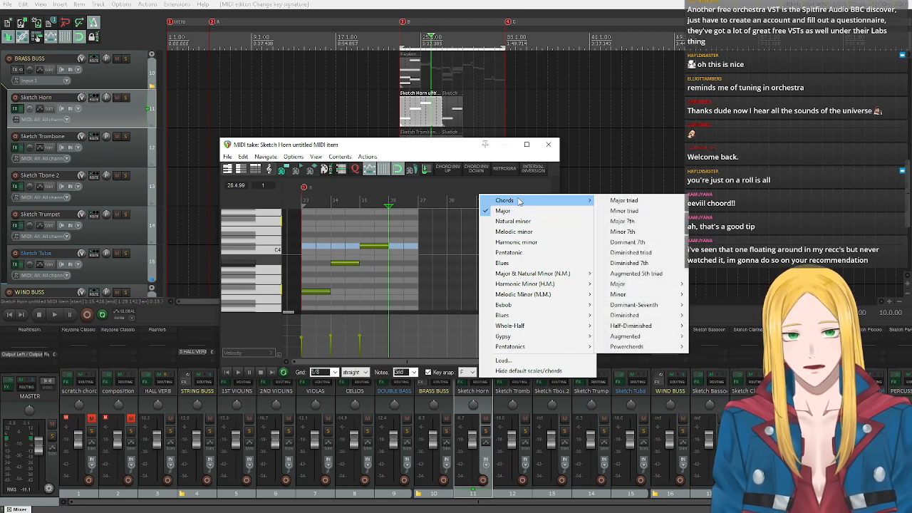
{"action": "left_click", "coordinate": [623, 200]}
Add a C4 note filling bar 26 of the horn part with velocity 73, and close the MIDI editor.
{"action": "left_click", "coordinate": [268, 251]}
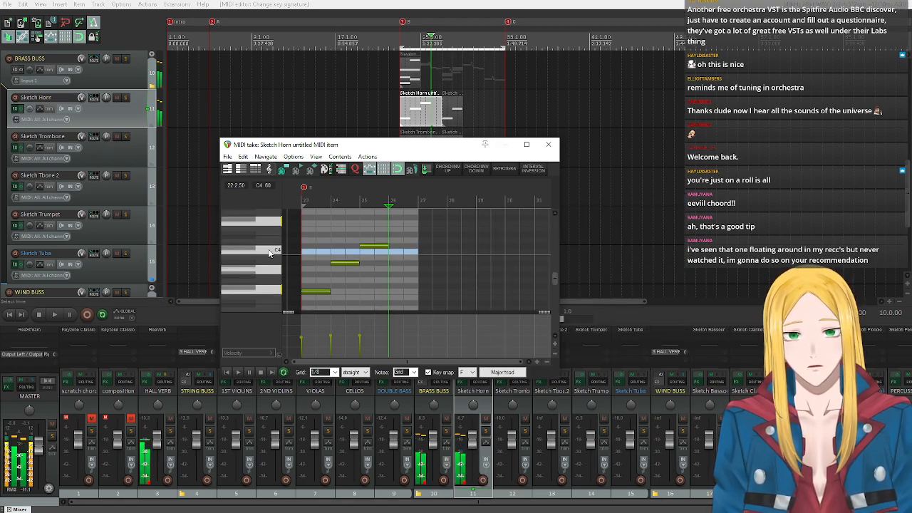
{"action": "left_click", "coordinate": [390, 252]}
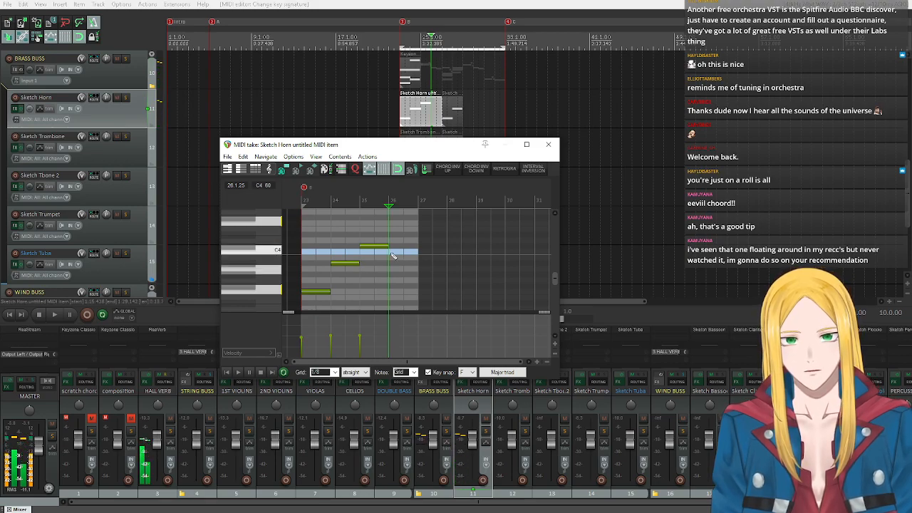
{"action": "left_click_drag", "start_coordinate": [391, 253], "coordinate": [418, 252]}
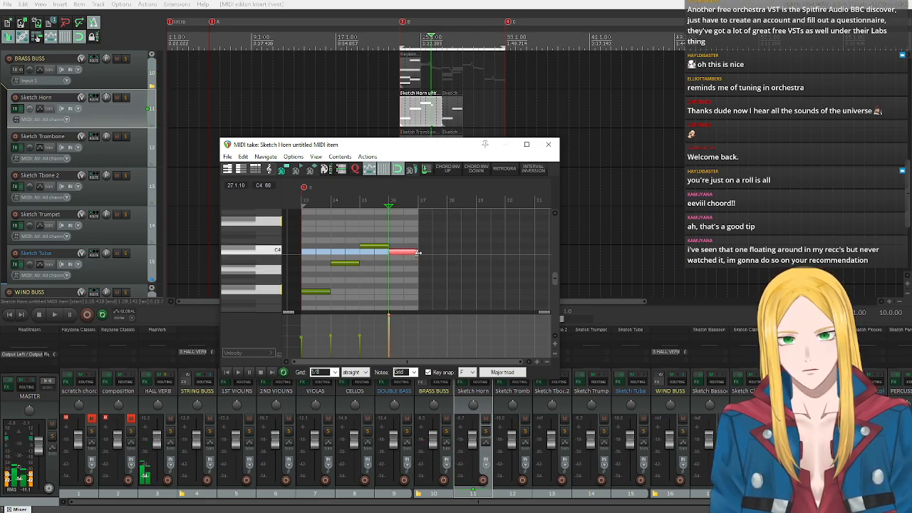
{"action": "left_click_drag", "start_coordinate": [384, 325], "coordinate": [396, 333]}
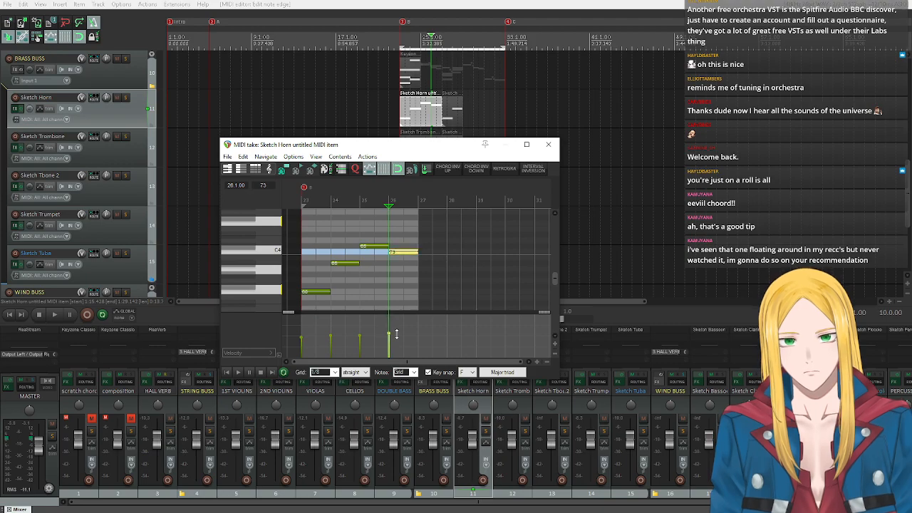
{"action": "left_click", "coordinate": [548, 145]}
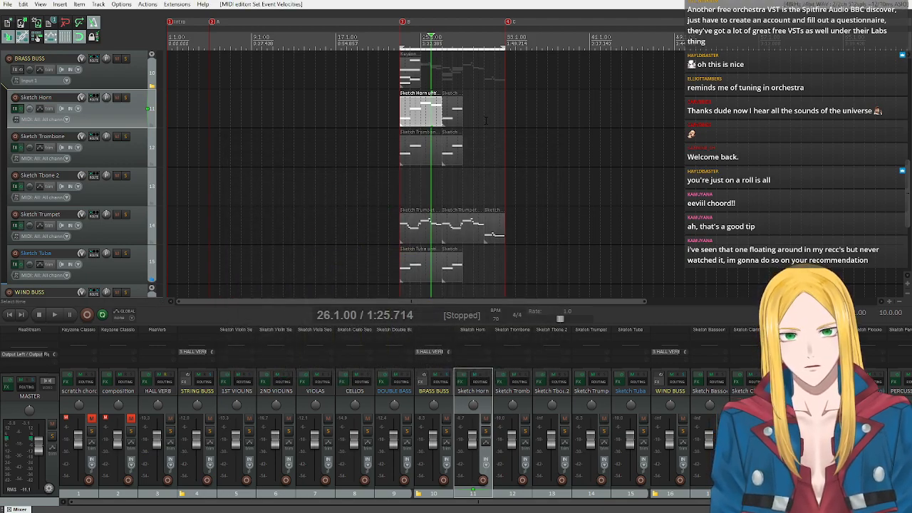
Open the trombone item at bar 23 for MIDI editing and set its key snap to a Bb minor triad.
{"action": "double_click", "coordinate": [424, 156]}
{"action": "scroll", "coordinate": [421, 294], "scroll_direction": "down", "scroll_amount": 4}
{"action": "scroll", "coordinate": [264, 286], "scroll_direction": "down", "scroll_amount": 2}
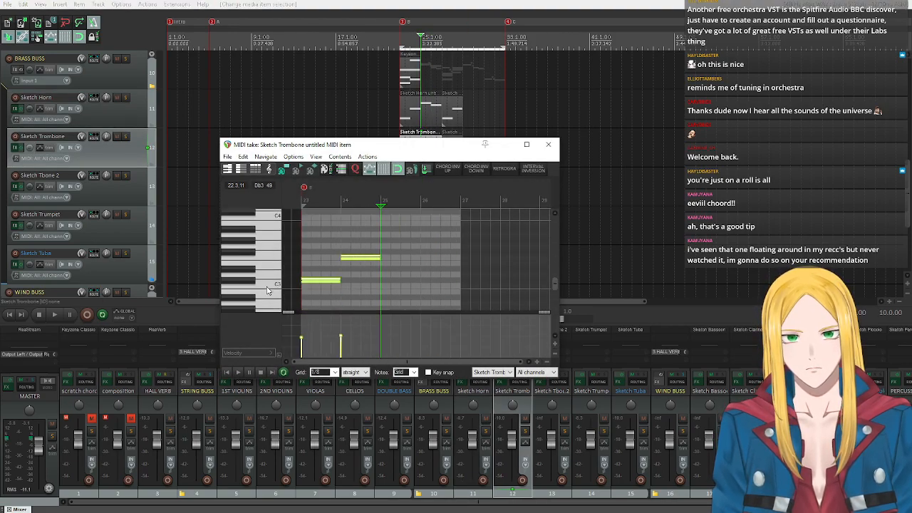
{"action": "scroll", "coordinate": [263, 286], "scroll_direction": "down", "scroll_amount": 1}
{"action": "left_click", "coordinate": [428, 372]}
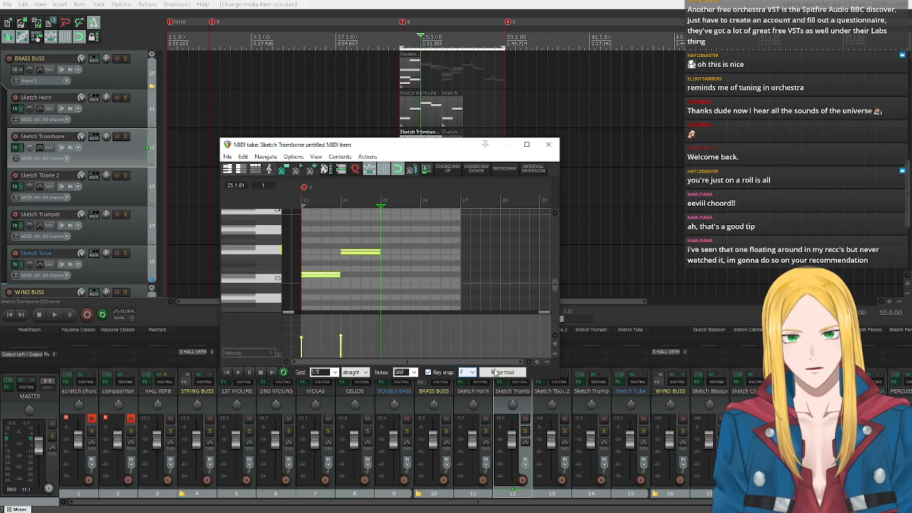
{"action": "left_click", "coordinate": [494, 372]}
{"action": "mouse_move", "coordinate": [592, 202]}
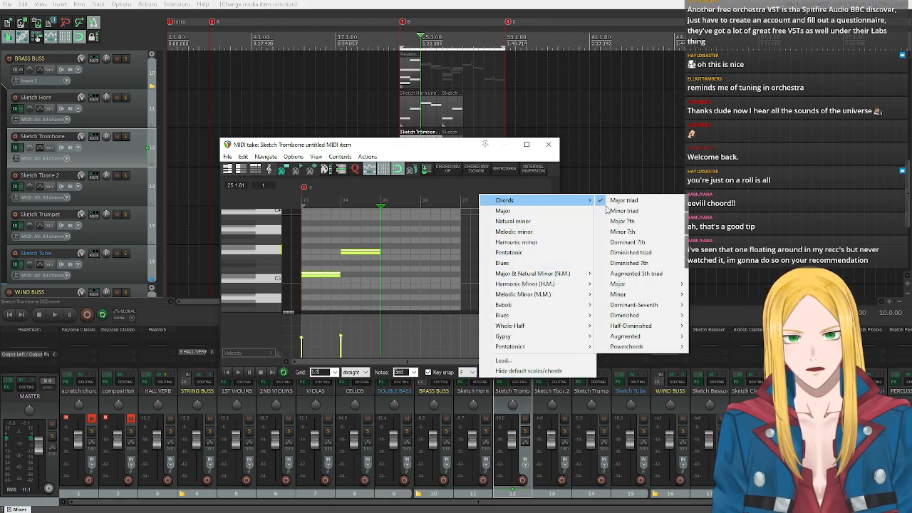
{"action": "left_click", "coordinate": [621, 210]}
{"action": "left_click", "coordinate": [470, 372]}
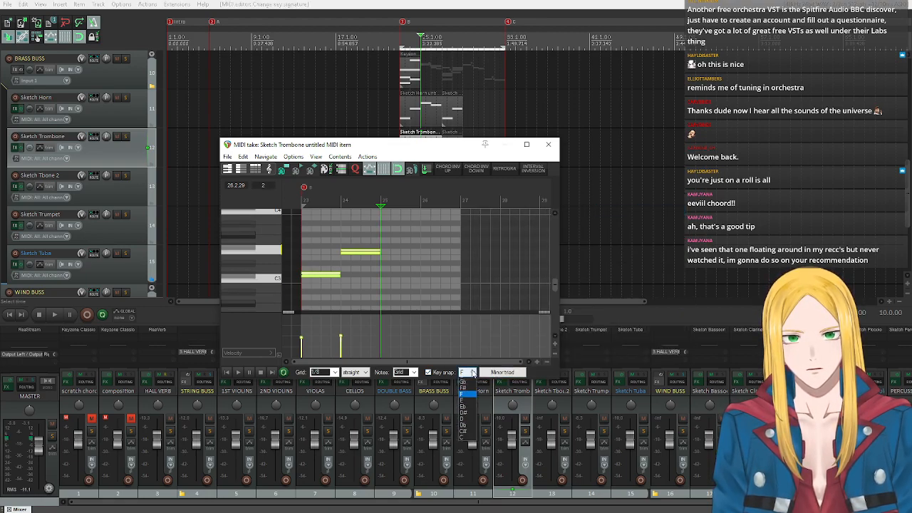
{"action": "left_click", "coordinate": [464, 393]}
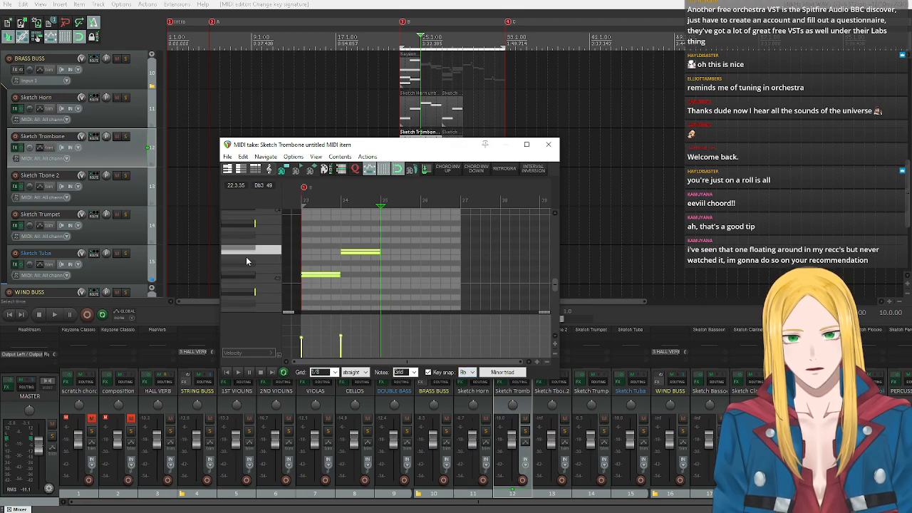
Audition the trombone's chord tones, add a Bb3 note filling bar 25, and lower its velocity close to the earlier notes.
{"action": "left_click", "coordinate": [240, 254]}
{"action": "left_click", "coordinate": [239, 225]}
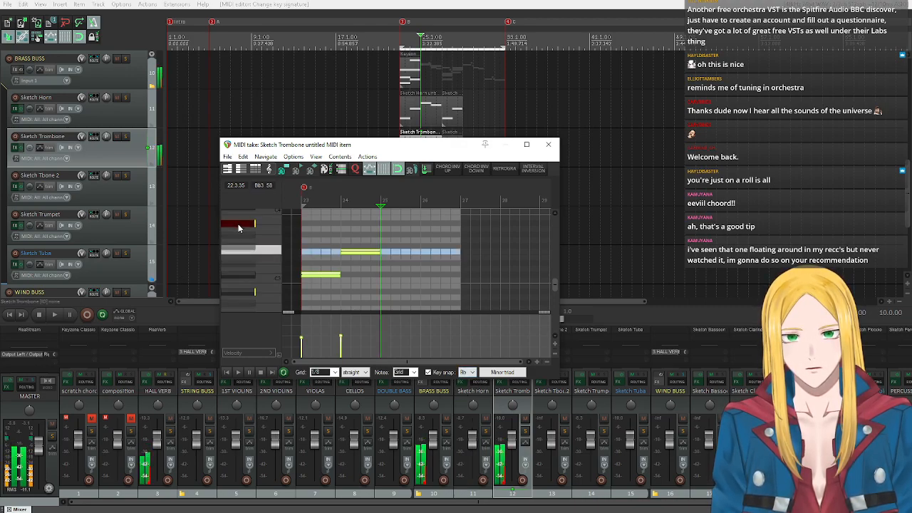
{"action": "left_click", "coordinate": [384, 225]}
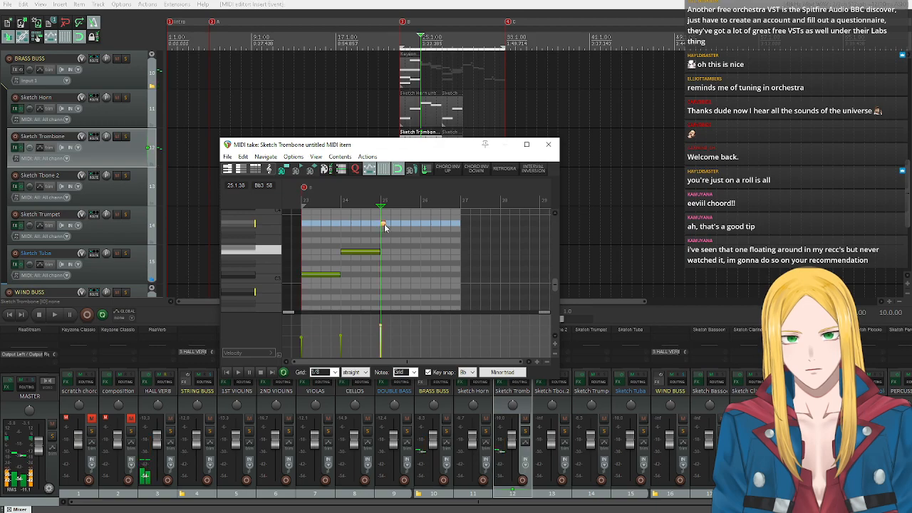
{"action": "left_click_drag", "start_coordinate": [383, 224], "coordinate": [401, 231]}
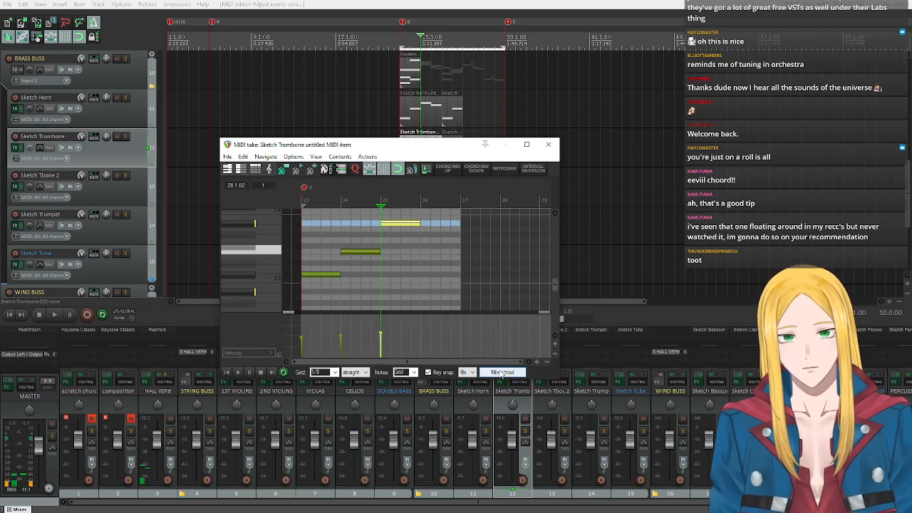
Change the trombone item's key snap to an F major triad.
{"action": "left_click", "coordinate": [471, 374]}
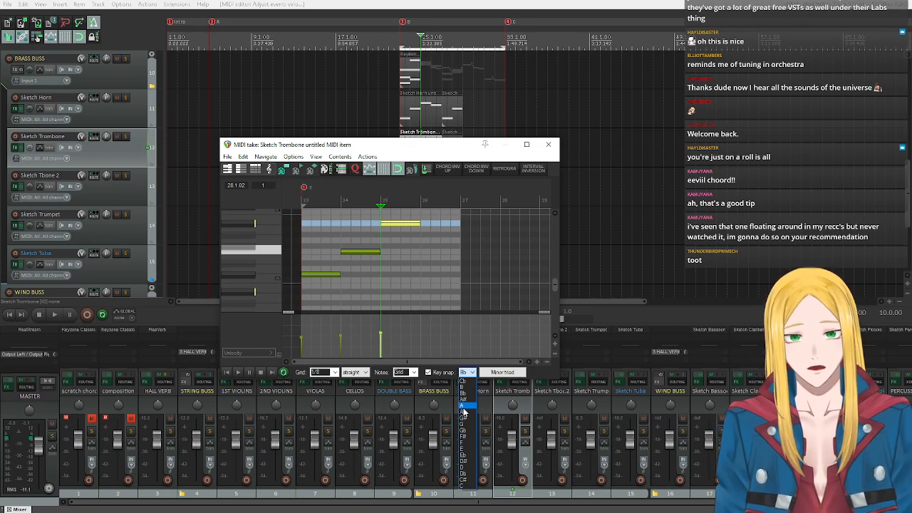
{"action": "left_click", "coordinate": [465, 443]}
{"action": "left_click", "coordinate": [504, 372]}
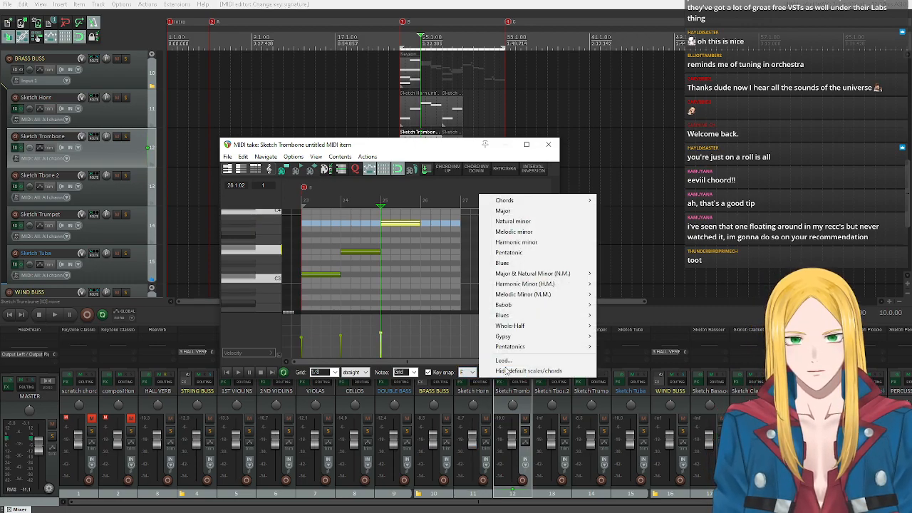
{"action": "left_click", "coordinate": [539, 211]}
{"action": "left_click", "coordinate": [502, 372]}
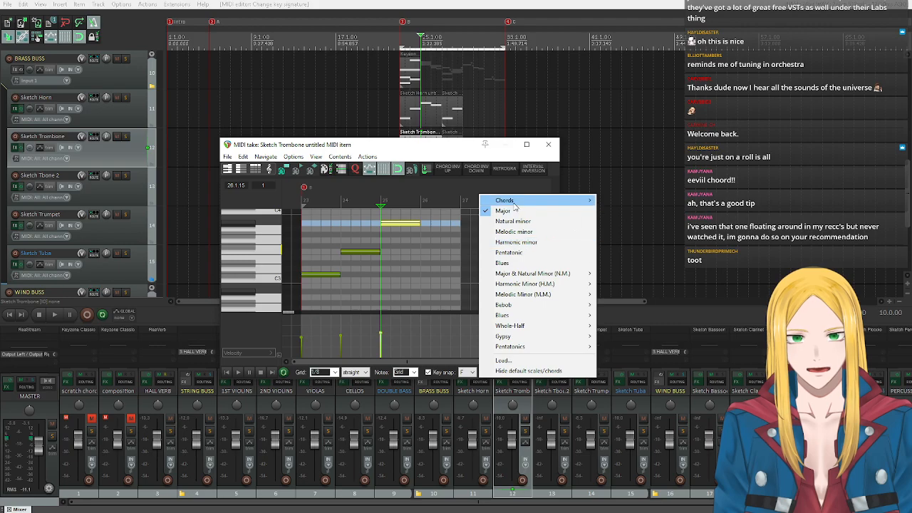
{"action": "mouse_move", "coordinate": [514, 203]}
{"action": "left_click", "coordinate": [624, 200]}
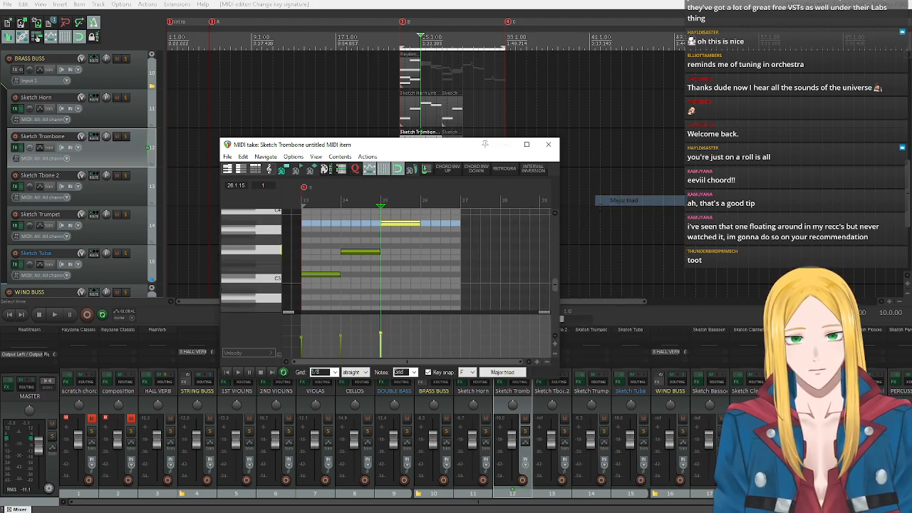
Add an F3 note filling bar 26 of the trombone part and lower its velocity close to the other notes.
{"action": "left_click", "coordinate": [265, 250]}
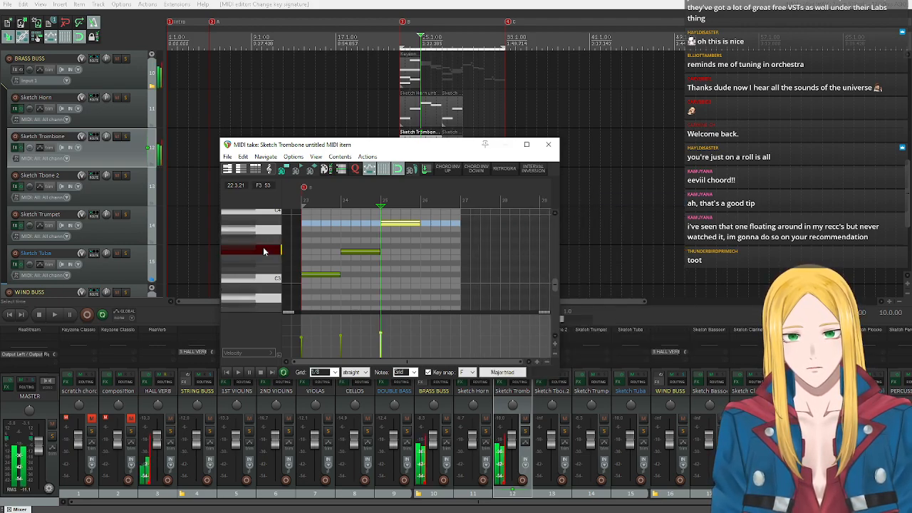
{"action": "left_click", "coordinate": [425, 253]}
{"action": "left_click_drag", "start_coordinate": [423, 252], "coordinate": [458, 252]}
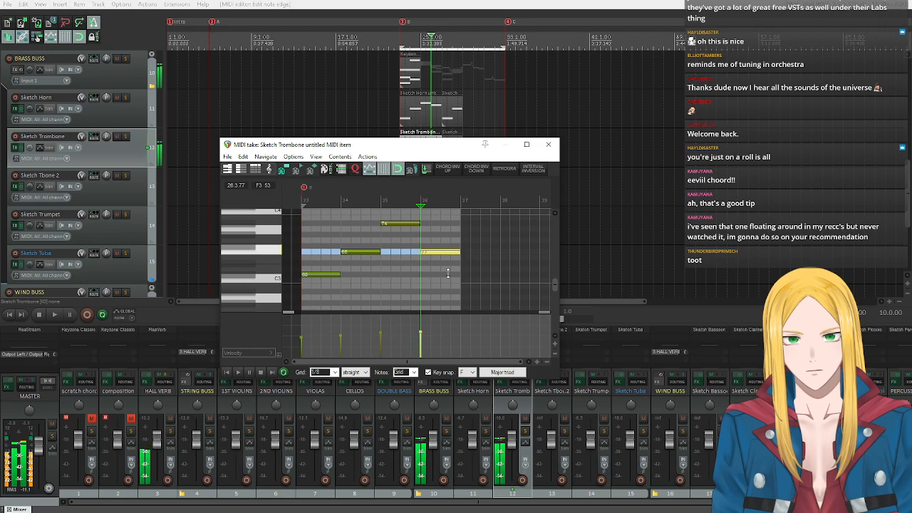
Audition other chord tones, move the trombone's bar 26 note up to A3, and close the MIDI editor.
{"action": "left_click_drag", "start_coordinate": [436, 146], "coordinate": [439, 175]}
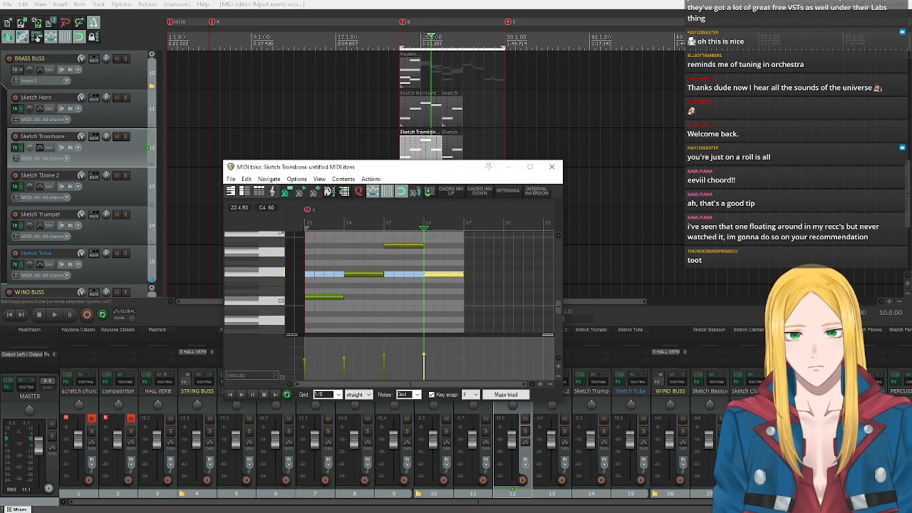
{"action": "left_click", "coordinate": [271, 254]}
{"action": "left_click", "coordinate": [244, 257]}
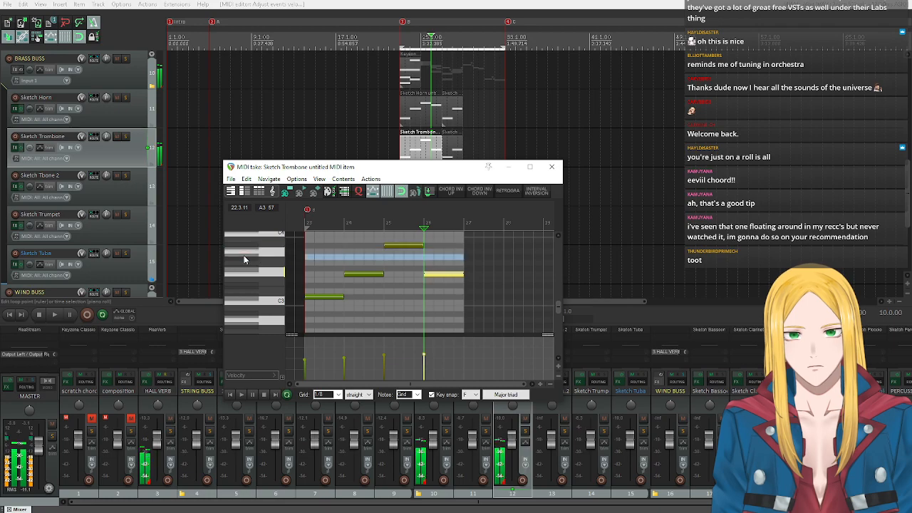
{"action": "left_click", "coordinate": [437, 276]}
{"action": "left_click_drag", "start_coordinate": [437, 276], "coordinate": [436, 252]}
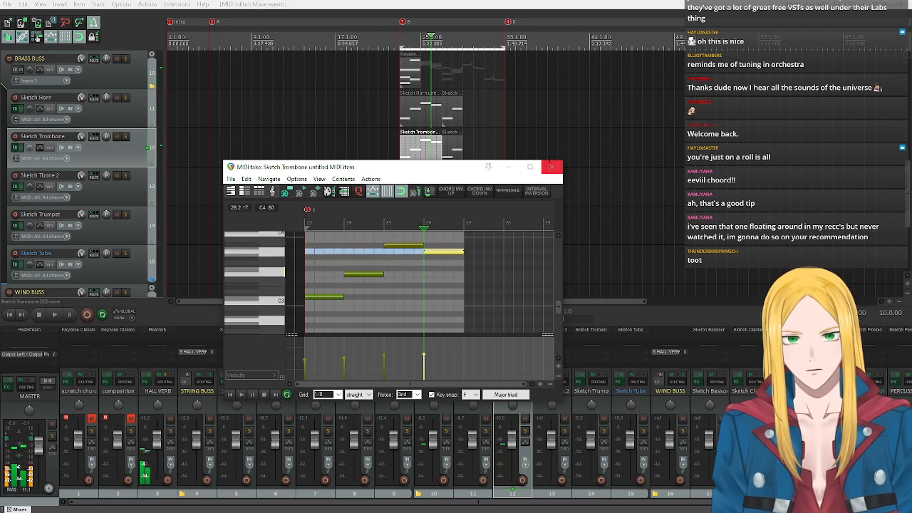
{"action": "left_click", "coordinate": [551, 166]}
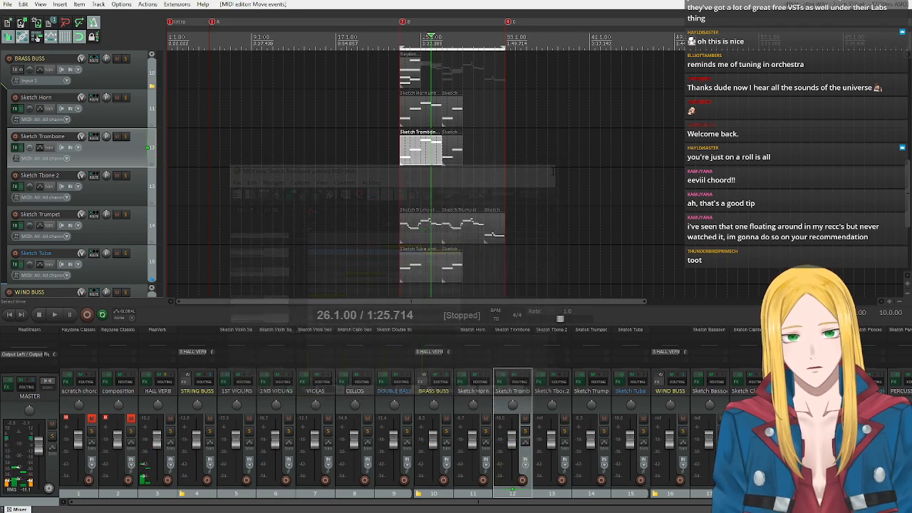
Open the tuba's first section B item in the MIDI editor and audition several pitches around C3.
{"action": "left_click", "coordinate": [420, 274]}
{"action": "double_click", "coordinate": [419, 274]}
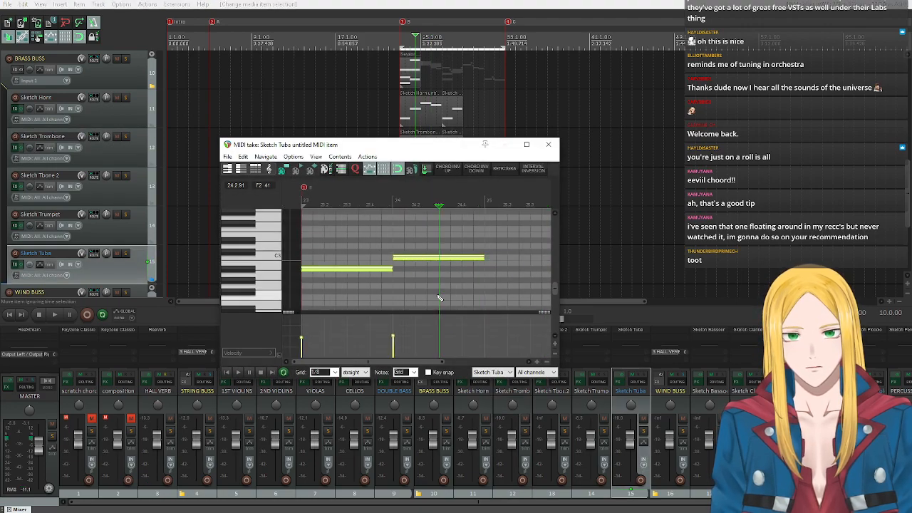
{"action": "left_click", "coordinate": [266, 274]}
{"action": "left_click", "coordinate": [263, 265]}
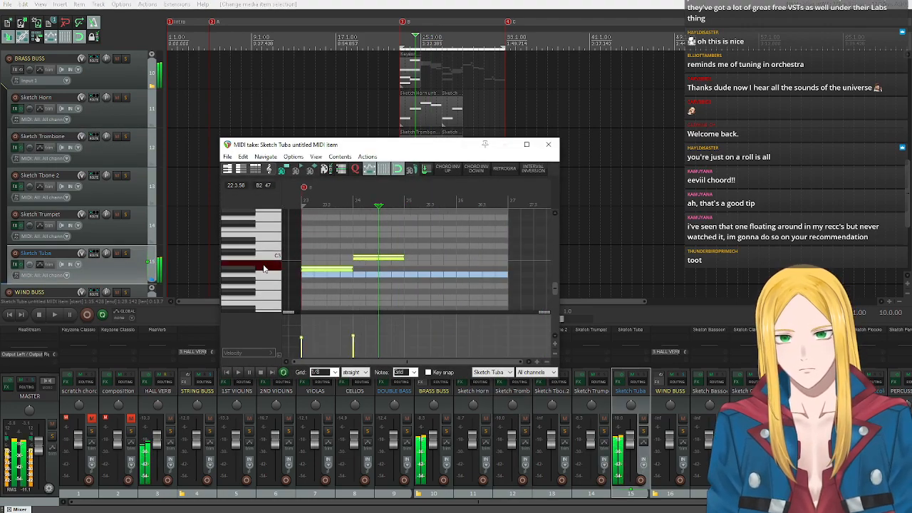
{"action": "left_click", "coordinate": [264, 258]}
Enable key snap for the tuba item and set it to a Bb minor triad.
{"action": "left_click", "coordinate": [428, 372]}
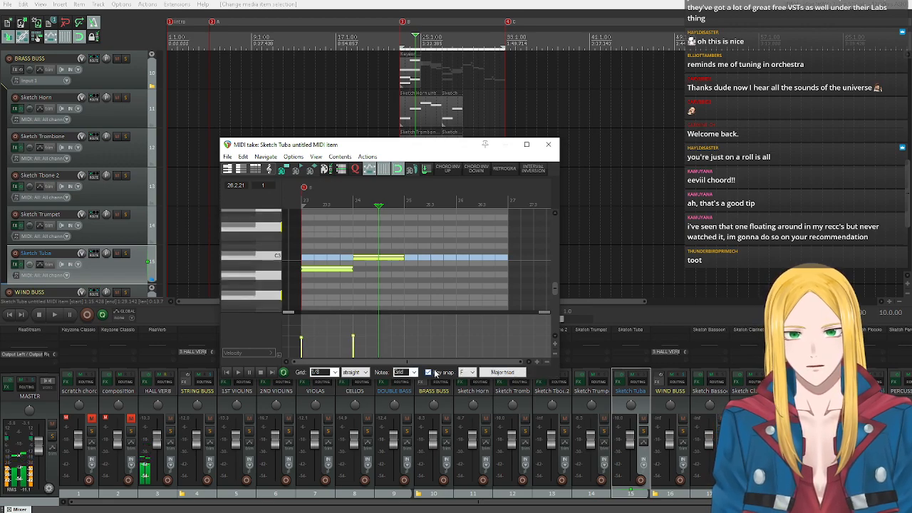
{"action": "left_click", "coordinate": [469, 371]}
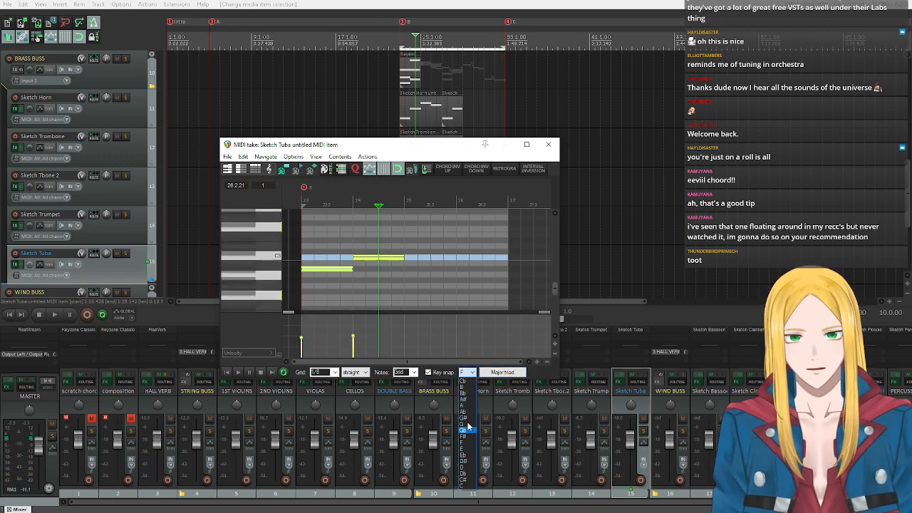
{"action": "left_click", "coordinate": [469, 391]}
{"action": "left_click", "coordinate": [501, 372]}
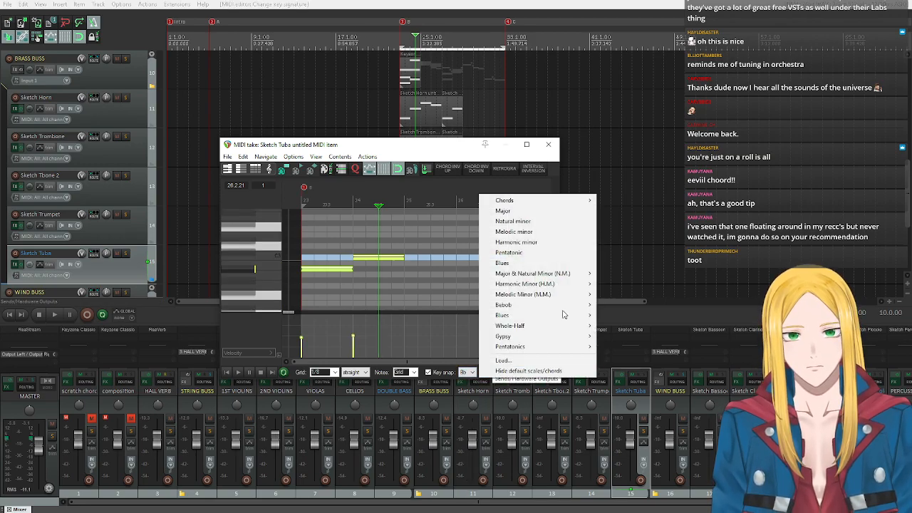
{"action": "mouse_move", "coordinate": [535, 202]}
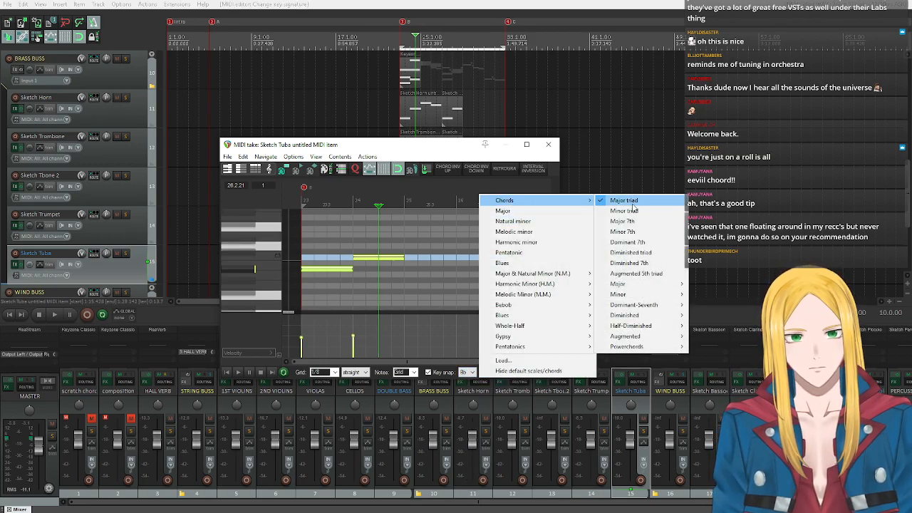
{"action": "left_click", "coordinate": [623, 211]}
Audition the tuba's chord tones and add an F3 note filling bar 25.
{"action": "scroll", "coordinate": [271, 269], "scroll_direction": "up", "scroll_amount": 1}
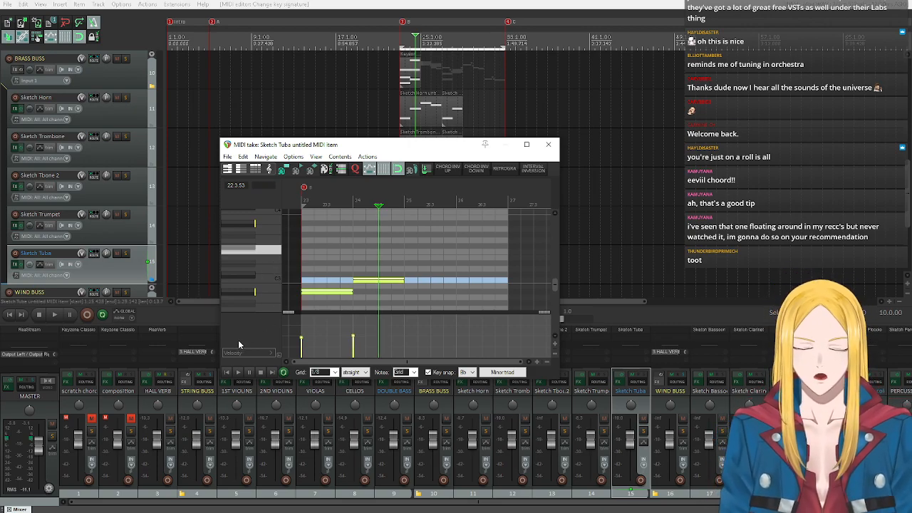
{"action": "scroll", "coordinate": [254, 278], "scroll_direction": "down", "scroll_amount": 1}
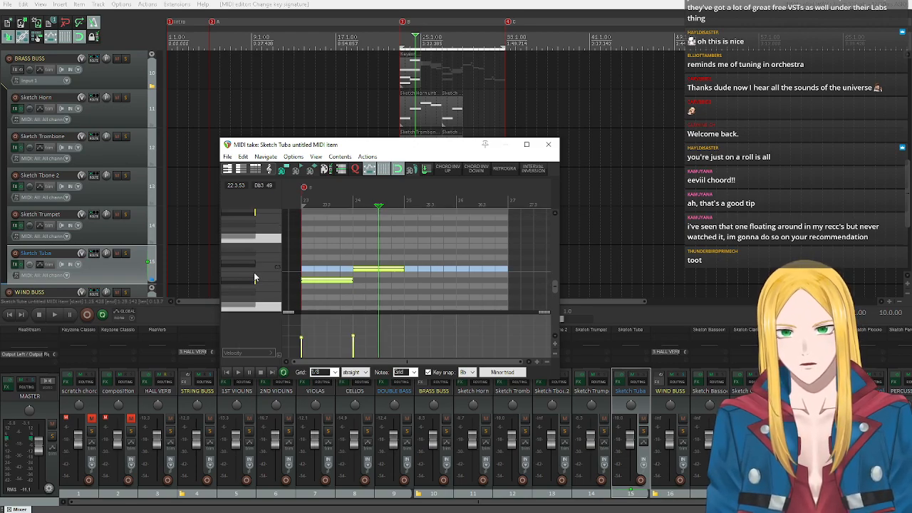
{"action": "scroll", "coordinate": [253, 272], "scroll_direction": "down", "scroll_amount": 2}
{"action": "left_click", "coordinate": [240, 246]}
{"action": "left_click", "coordinate": [242, 223]}
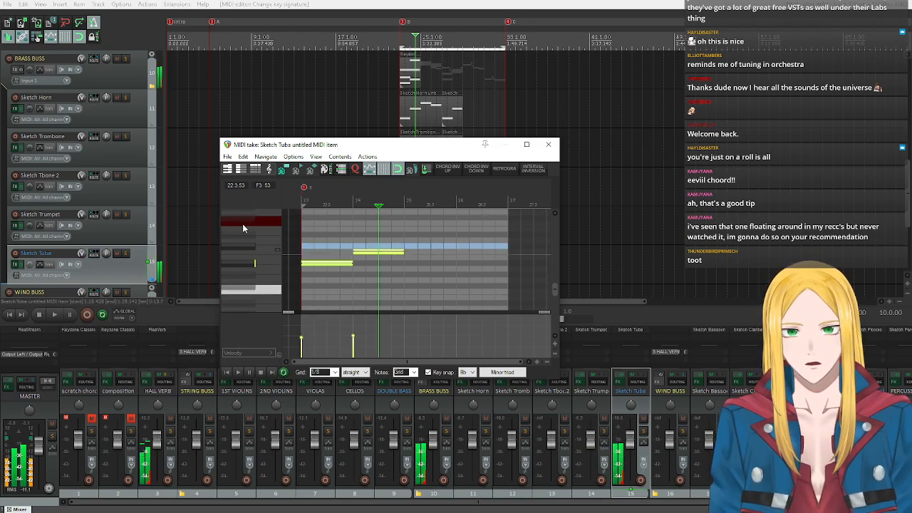
{"action": "left_click", "coordinate": [243, 224]}
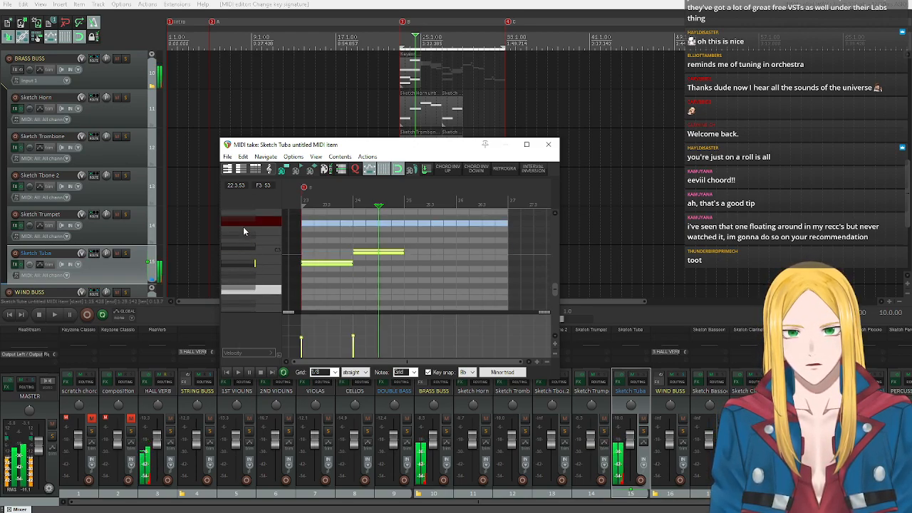
{"action": "left_click", "coordinate": [401, 224]}
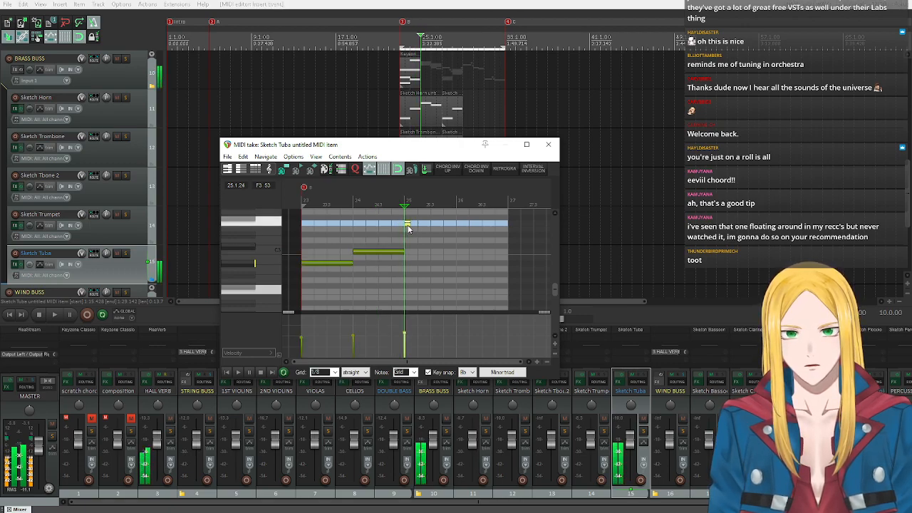
{"action": "left_click_drag", "start_coordinate": [401, 225], "coordinate": [453, 226]}
{"action": "left_click", "coordinate": [454, 228]}
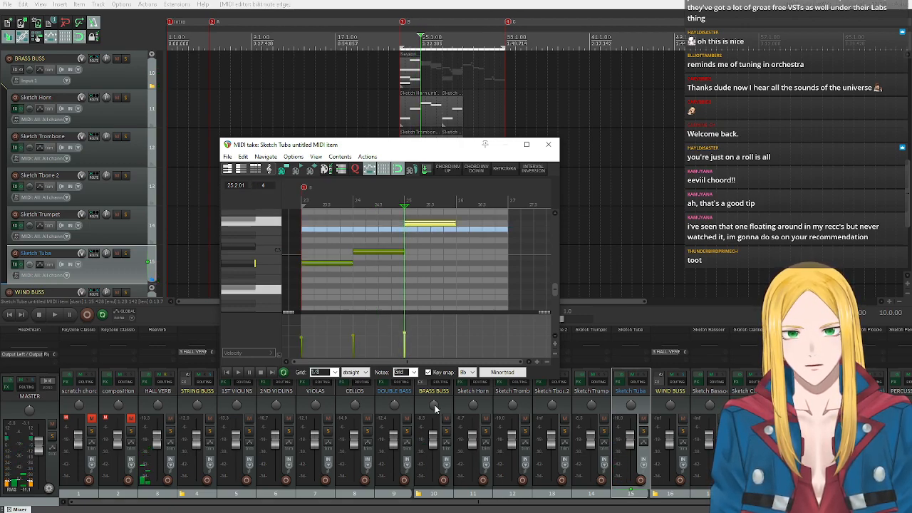
Change the tuba item's key snap to an F major triad.
{"action": "left_click", "coordinate": [467, 372]}
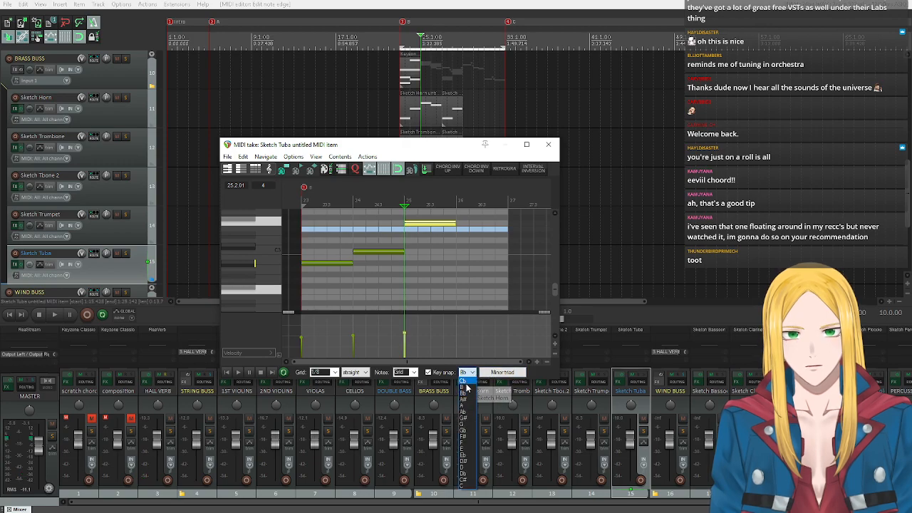
{"action": "left_click", "coordinate": [463, 442]}
{"action": "left_click", "coordinate": [499, 372]}
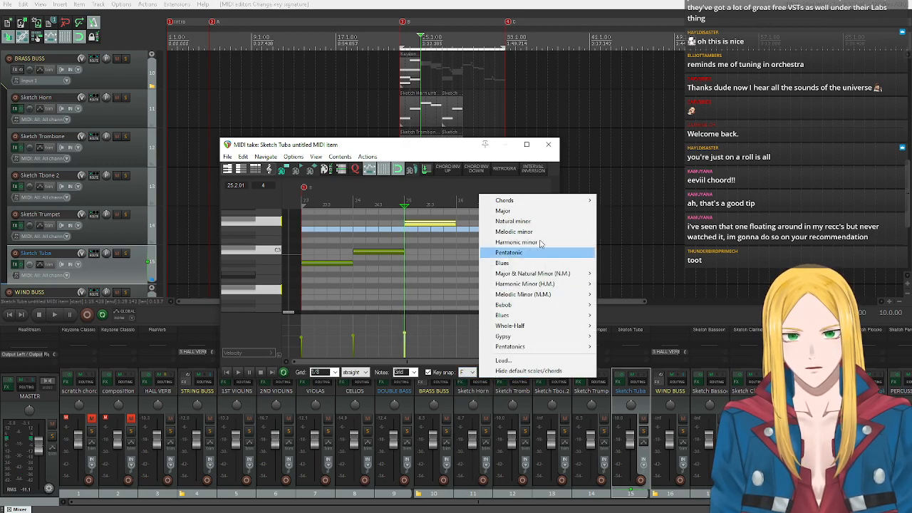
{"action": "mouse_move", "coordinate": [521, 205]}
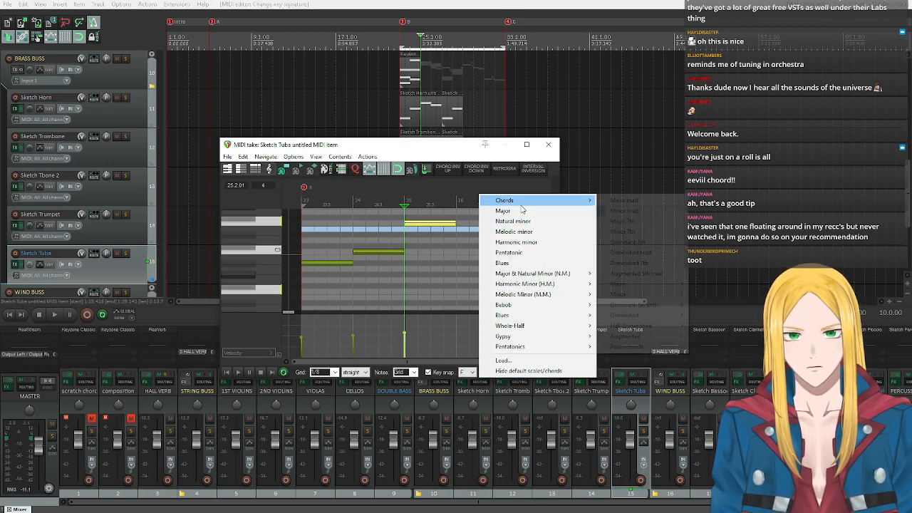
{"action": "left_click", "coordinate": [623, 200]}
Audition C3, add a C3 note filling bar 26 of the tuba part, and close the MIDI editor.
{"action": "left_click", "coordinate": [265, 251]}
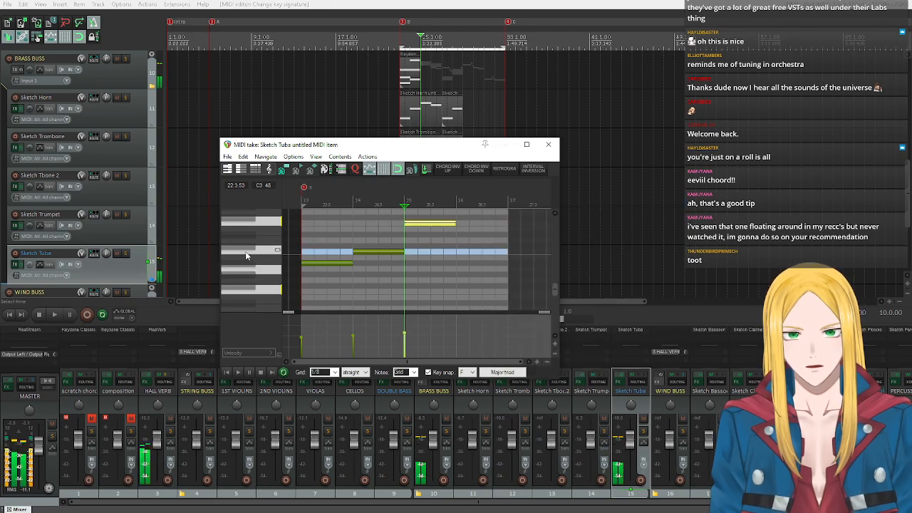
{"action": "left_click", "coordinate": [459, 251]}
{"action": "left_click_drag", "start_coordinate": [459, 251], "coordinate": [507, 251]}
{"action": "left_click", "coordinate": [549, 144]}
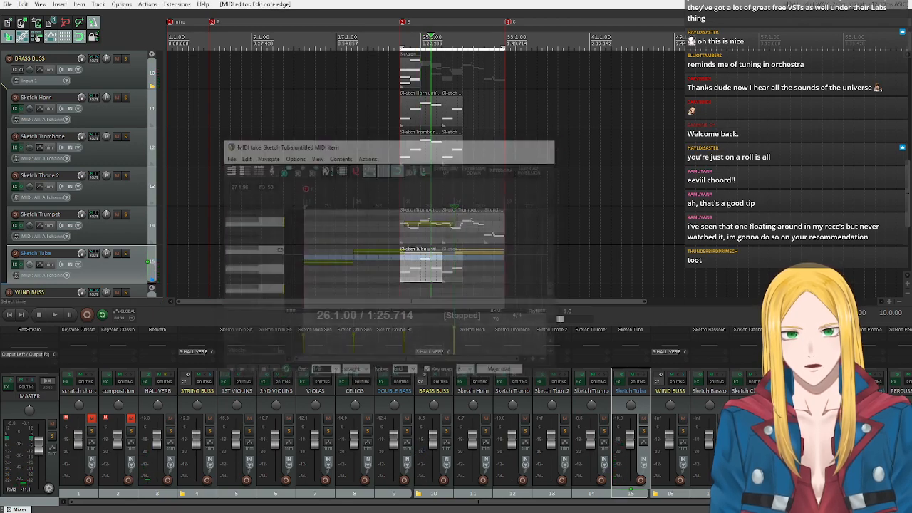
Play the brass arrangement from bar 23 to hear the extended harmony, and stop playback.
{"action": "left_click", "coordinate": [400, 35]}
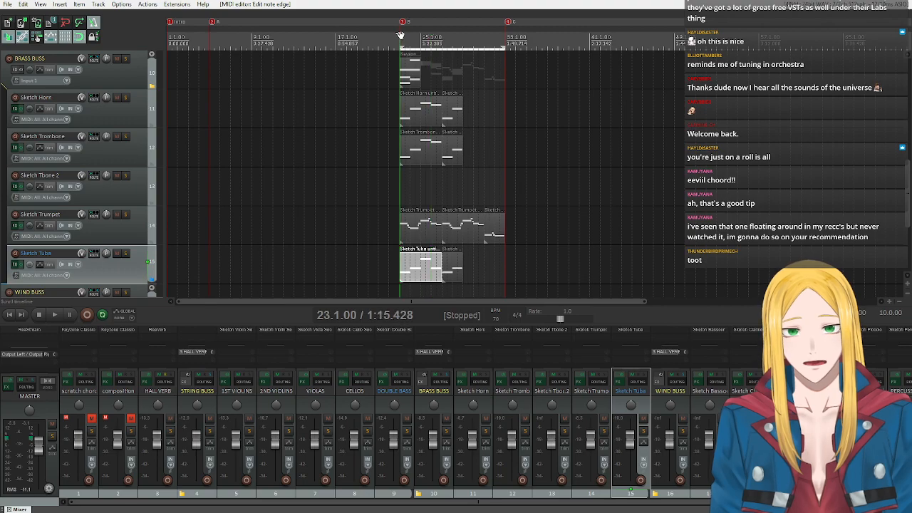
{"action": "scroll", "coordinate": [123, 81], "scroll_direction": "up", "scroll_amount": 3}
{"action": "scroll", "coordinate": [124, 81], "scroll_direction": "down", "scroll_amount": 5}
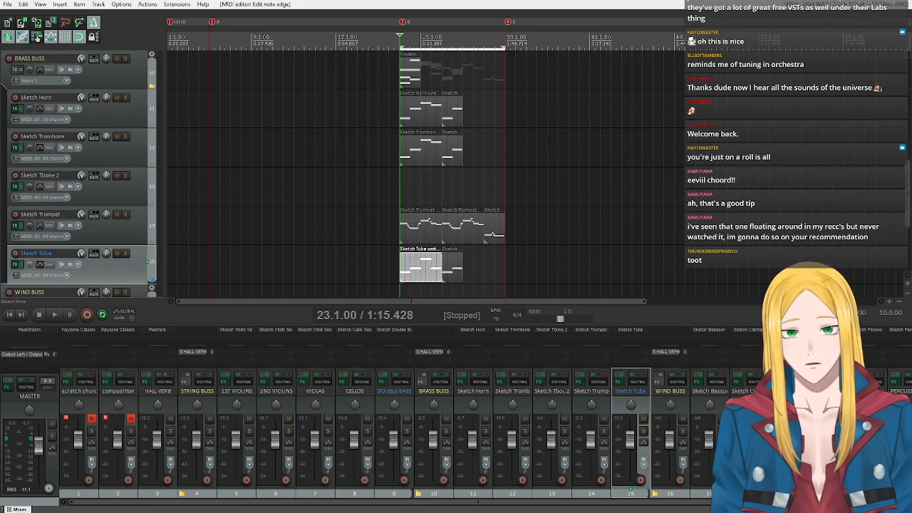
{"action": "key", "text": "space"}
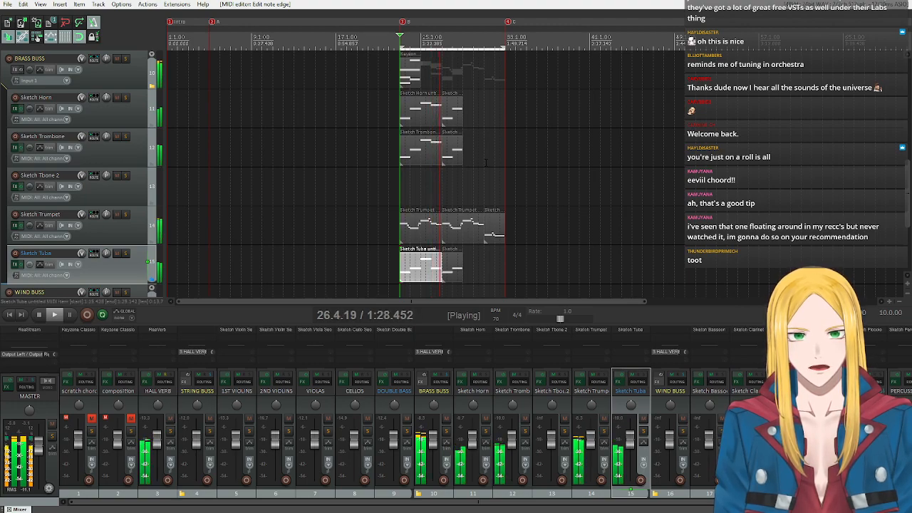
{"action": "left_click", "coordinate": [54, 314]}
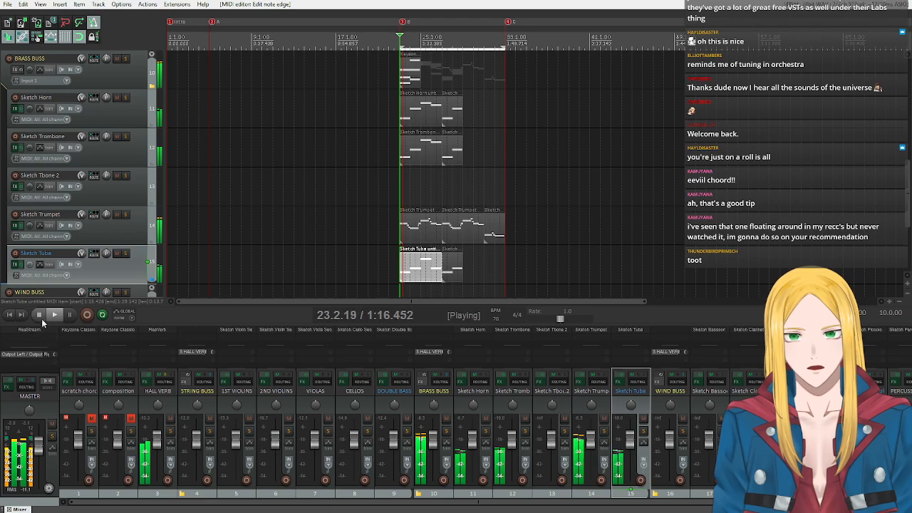
{"action": "left_click", "coordinate": [39, 314]}
Replace the shorter horn, trombone and tuba items at bar 27 with copies of their four-bar items from bar 23.
{"action": "left_click_drag", "start_coordinate": [459, 81], "coordinate": [471, 186]}
{"action": "key", "text": "Delete"}
{"action": "left_click_drag", "start_coordinate": [480, 283], "coordinate": [456, 266]}
{"action": "key", "text": "Delete"}
{"action": "mouse_move", "coordinate": [462, 181]}
{"action": "left_mouse_down"}
{"action": "mouse_move", "coordinate": [428, 114]}
{"action": "mouse_move", "coordinate": [465, 112]}
{"action": "left_mouse_up"}
{"action": "left_click", "coordinate": [424, 268]}
{"action": "left_click_drag", "start_coordinate": [428, 270], "coordinate": [469, 269]}
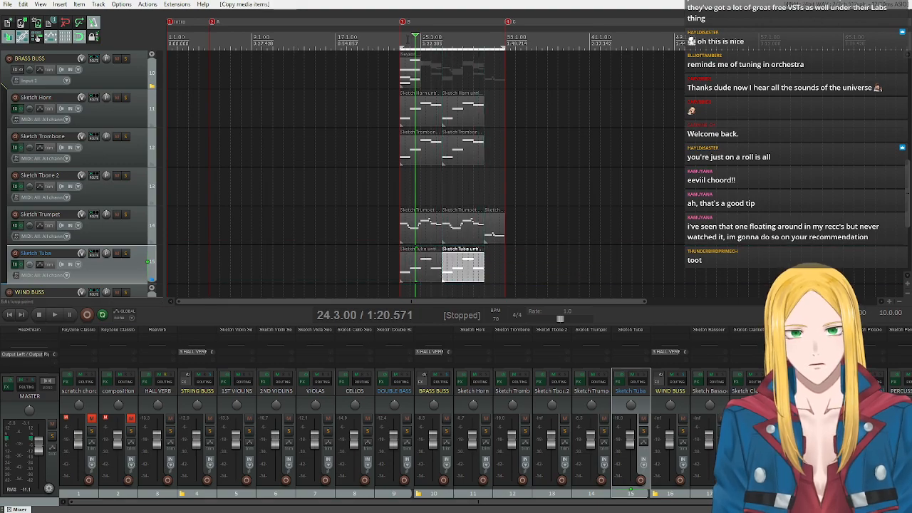
Return the edit cursor to bar 23 and examine the string, brass and woodwind tracks around section B.
{"action": "left_click", "coordinate": [400, 39]}
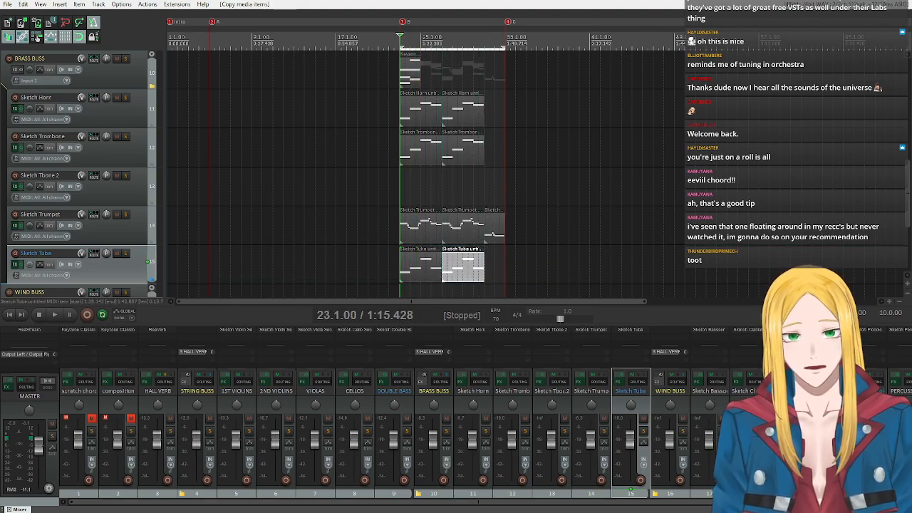
{"action": "scroll", "coordinate": [46, 239], "scroll_direction": "up", "scroll_amount": 2}
{"action": "scroll", "coordinate": [46, 239], "scroll_direction": "down", "scroll_amount": 2}
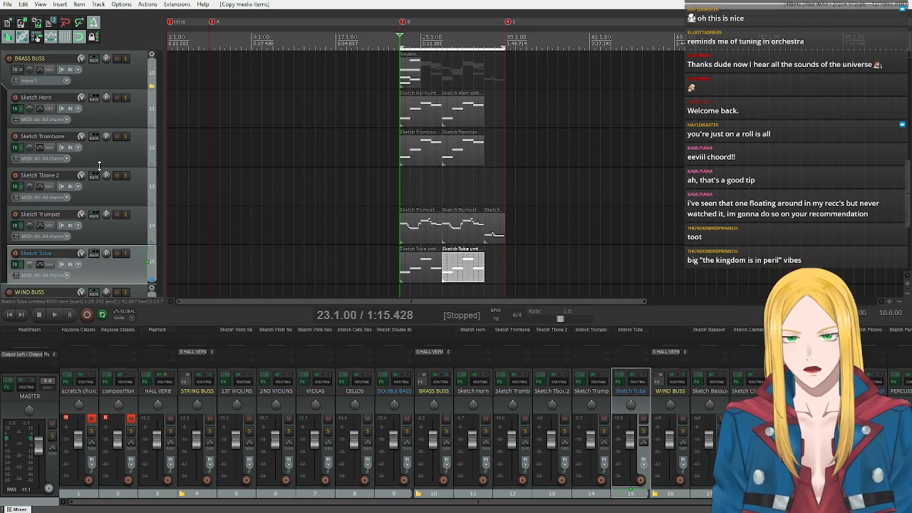
{"action": "scroll", "coordinate": [118, 166], "scroll_direction": "up", "scroll_amount": 6}
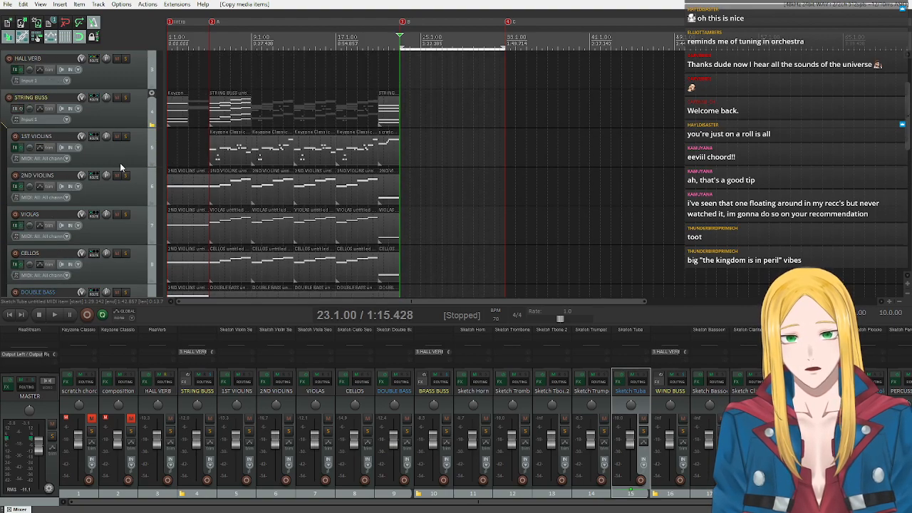
{"action": "scroll", "coordinate": [120, 163], "scroll_direction": "down", "scroll_amount": 6}
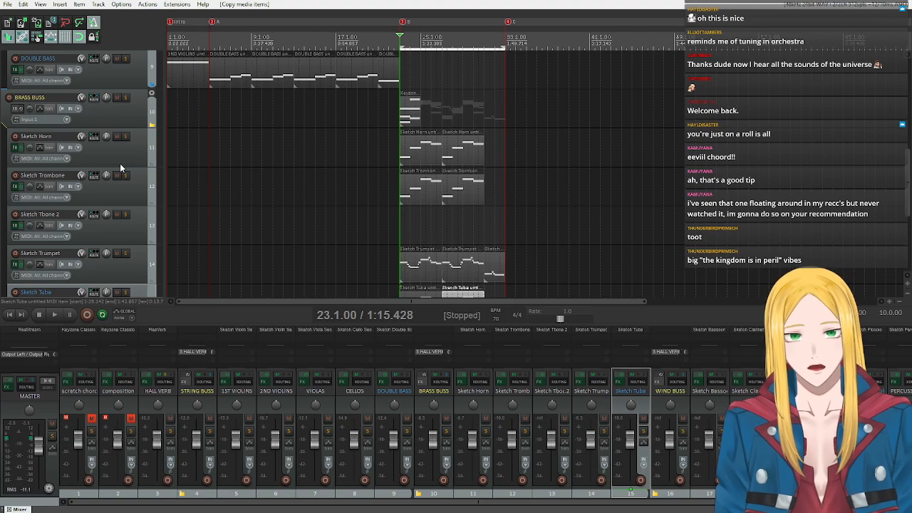
{"action": "scroll", "coordinate": [127, 160], "scroll_direction": "up", "scroll_amount": 4}
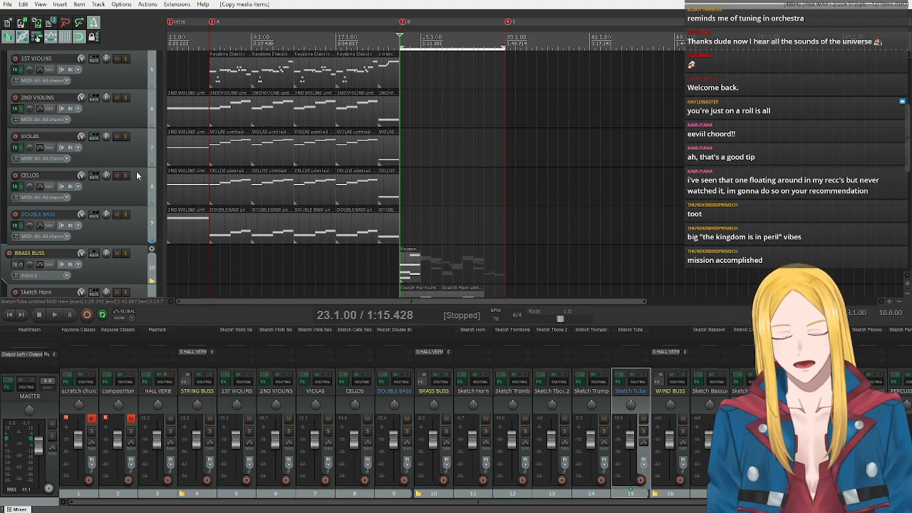
{"action": "scroll", "coordinate": [137, 175], "scroll_direction": "down", "scroll_amount": 5}
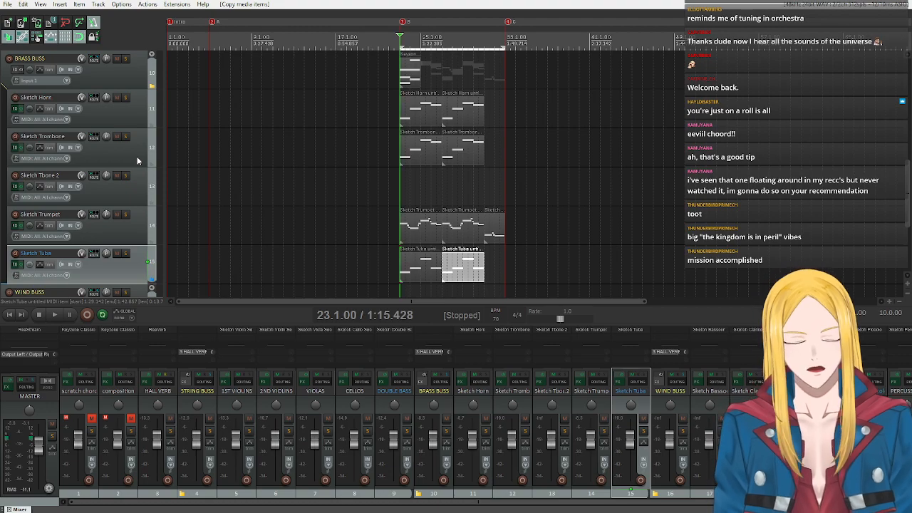
{"action": "scroll", "coordinate": [137, 158], "scroll_direction": "down", "scroll_amount": 4}
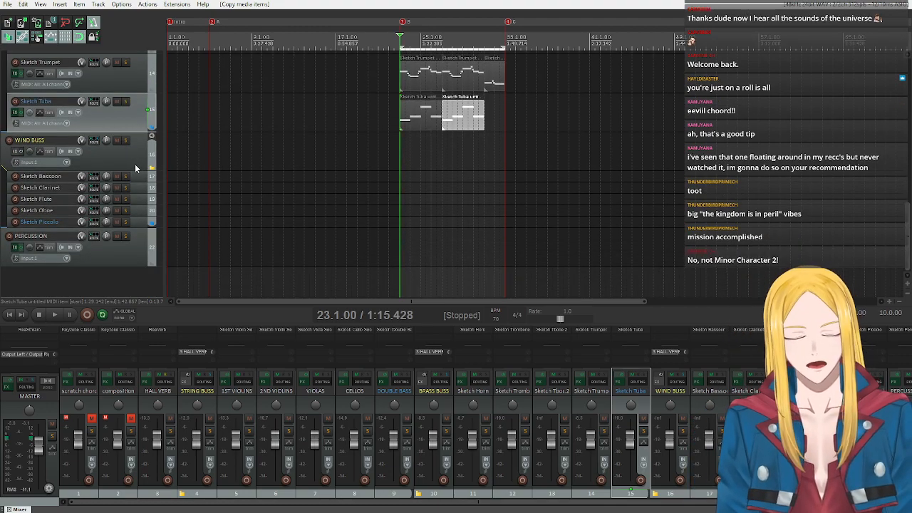
{"action": "scroll", "coordinate": [111, 169], "scroll_direction": "up", "scroll_amount": 4}
{"action": "scroll", "coordinate": [111, 169], "scroll_direction": "up", "scroll_amount": 4}
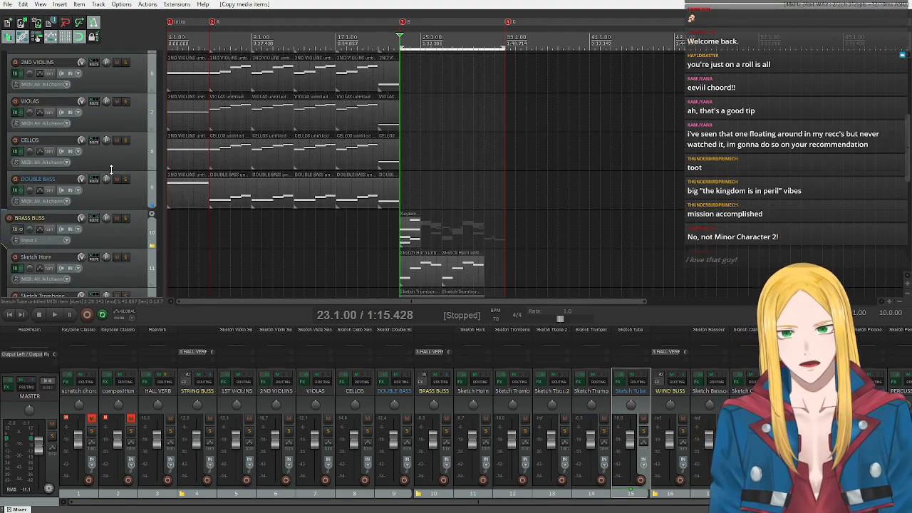
{"action": "scroll", "coordinate": [120, 184], "scroll_direction": "down", "scroll_amount": 5}
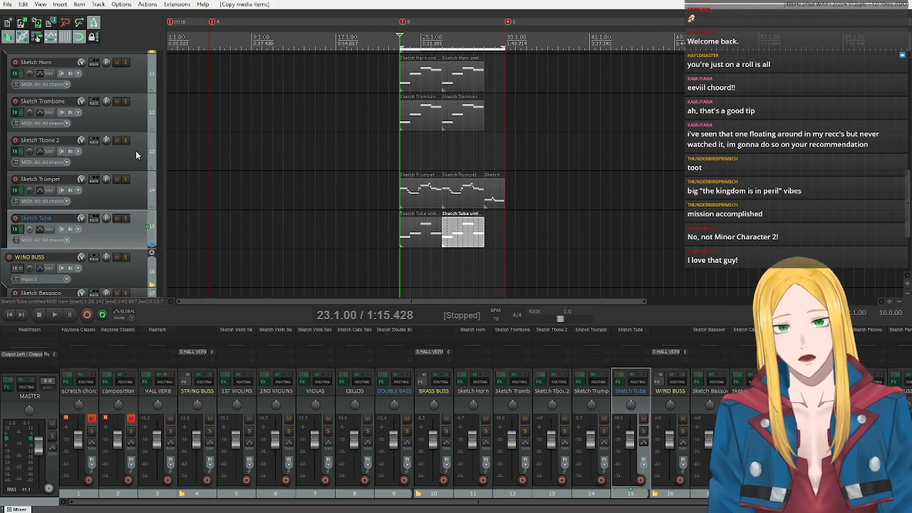
{"action": "scroll", "coordinate": [135, 152], "scroll_direction": "up", "scroll_amount": 2}
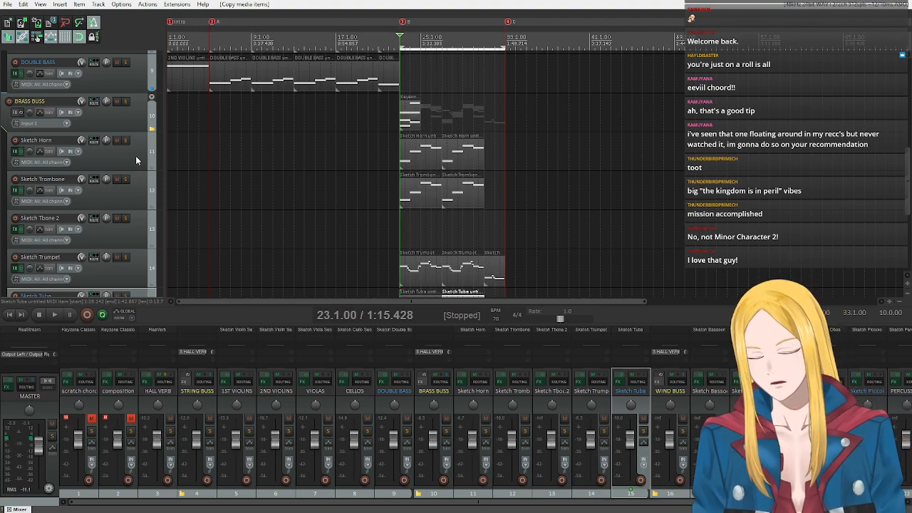
{"action": "scroll", "coordinate": [135, 155], "scroll_direction": "down", "scroll_amount": 1}
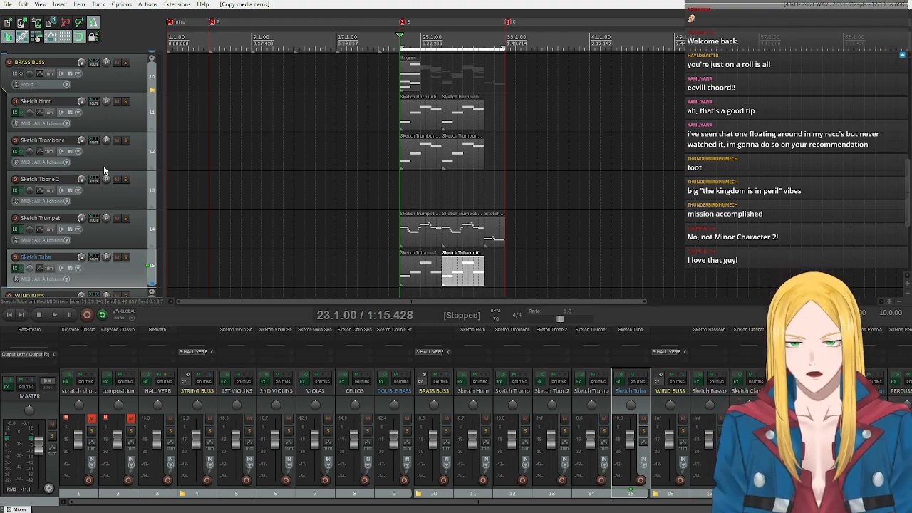
{"action": "scroll", "coordinate": [103, 167], "scroll_direction": "up", "scroll_amount": 2}
{"action": "scroll", "coordinate": [106, 200], "scroll_direction": "down", "scroll_amount": 6}
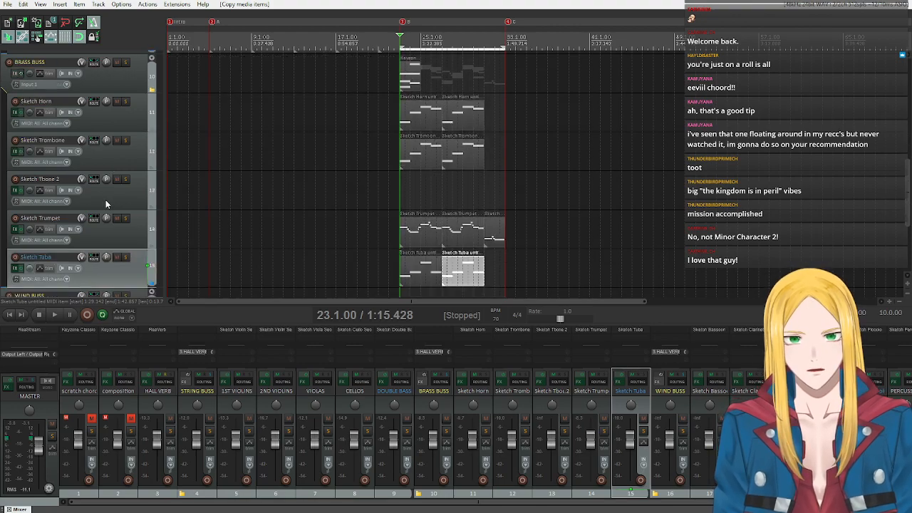
{"action": "scroll", "coordinate": [105, 203], "scroll_direction": "up", "scroll_amount": 6}
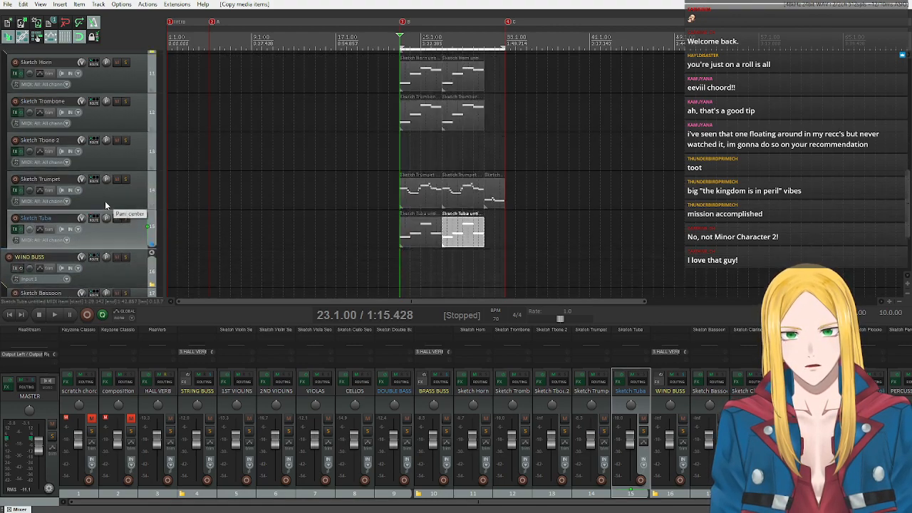
Try deleting the short trumpet item at bar 31 and narrowing the time selection to bars 31 to 33.
{"action": "scroll", "coordinate": [105, 203], "scroll_direction": "down", "scroll_amount": 3}
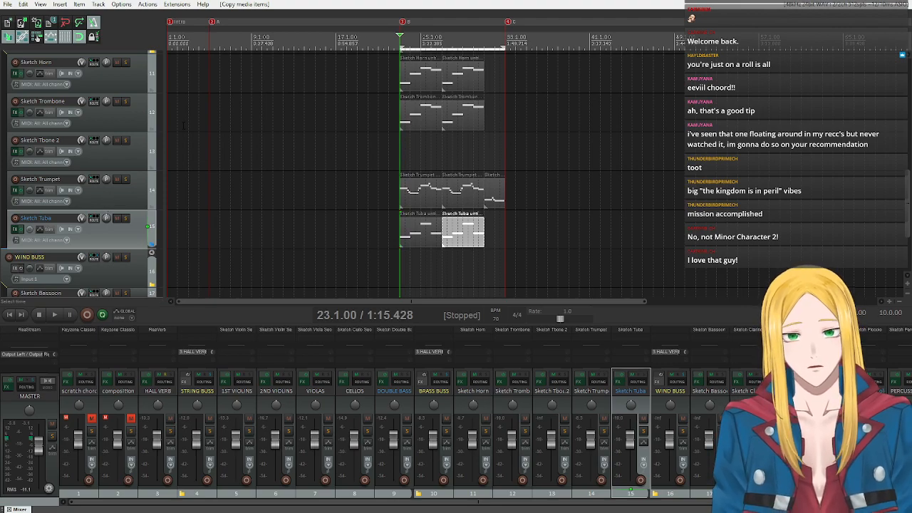
{"action": "scroll", "coordinate": [96, 176], "scroll_direction": "up", "scroll_amount": 3}
{"action": "scroll", "coordinate": [93, 181], "scroll_direction": "down", "scroll_amount": 3}
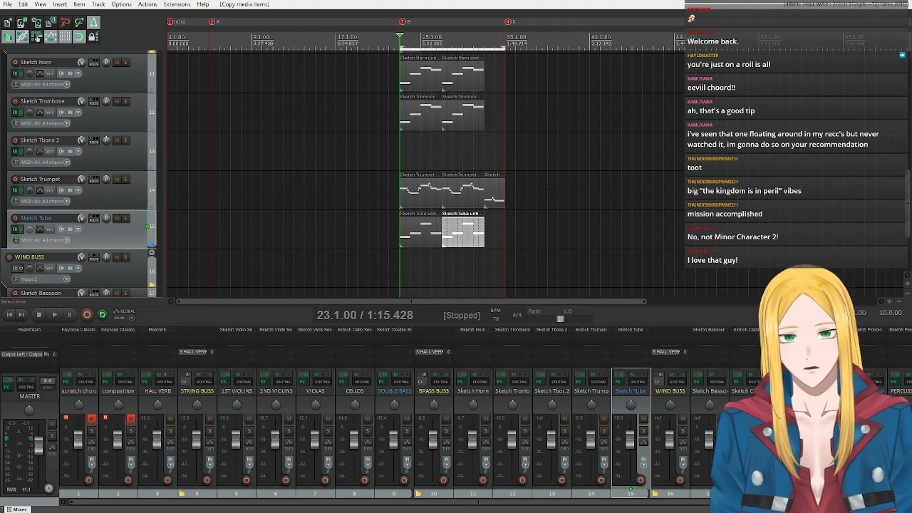
{"action": "left_click_drag", "start_coordinate": [493, 160], "coordinate": [531, 233]}
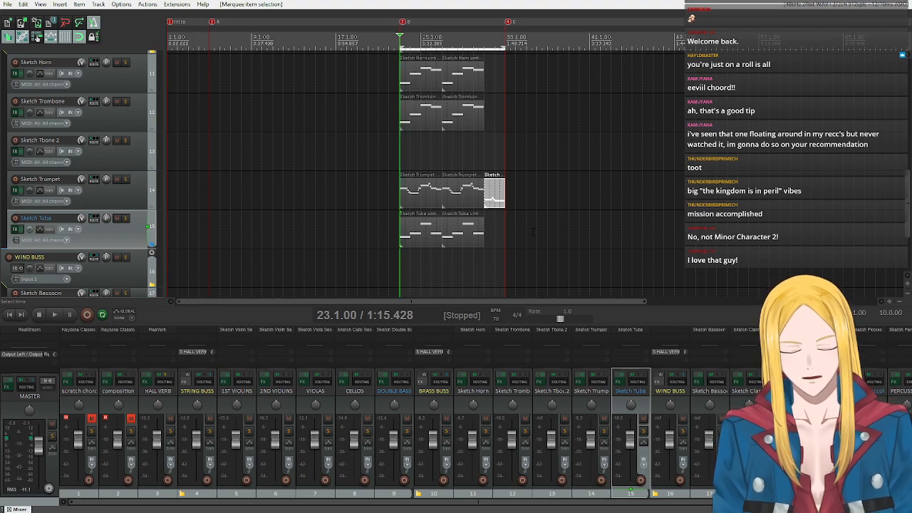
{"action": "key", "text": "Delete"}
{"action": "double_click", "coordinate": [485, 45]}
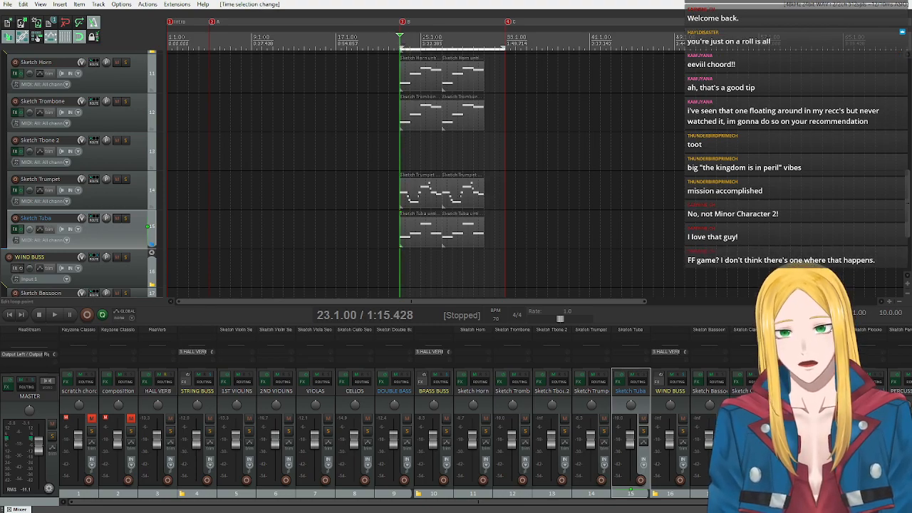
{"action": "left_click_drag", "start_coordinate": [400, 49], "coordinate": [486, 49]}
Expand the compacted WIND BUSS folder to full track height and look over the string, brass and woodwind tracks.
{"action": "scroll", "coordinate": [68, 206], "scroll_direction": "down", "scroll_amount": 3}
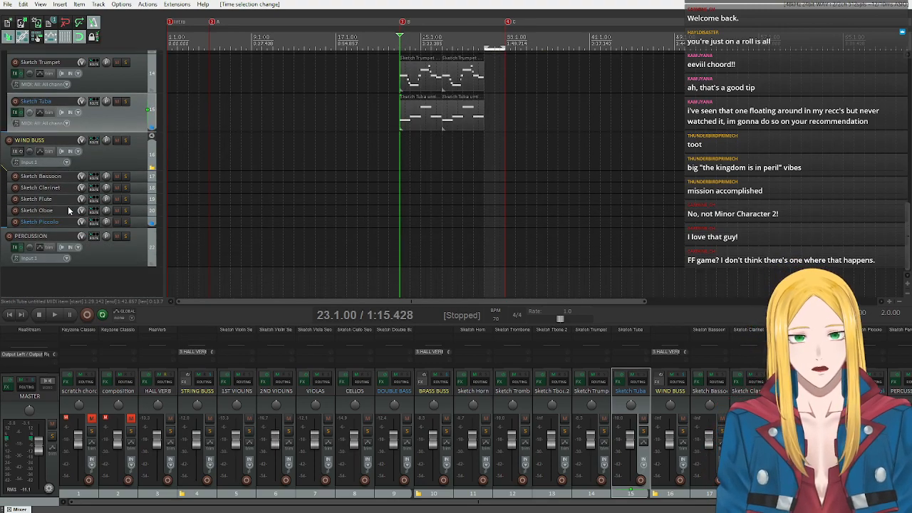
{"action": "left_click", "coordinate": [151, 137]}
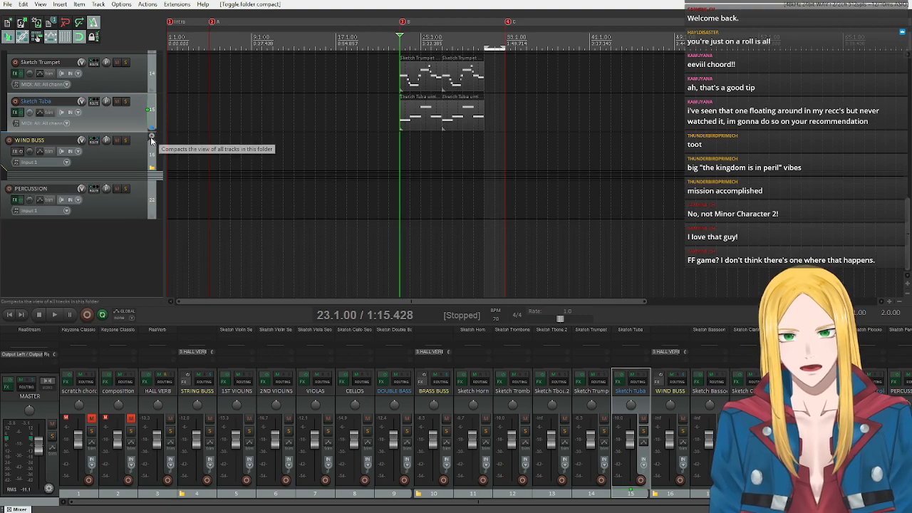
{"action": "scroll", "coordinate": [120, 161], "scroll_direction": "down", "scroll_amount": 2}
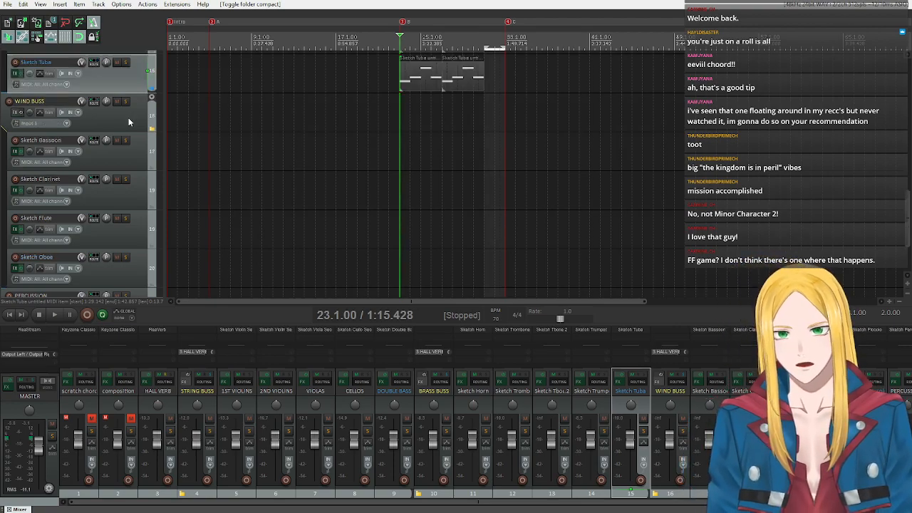
{"action": "scroll", "coordinate": [128, 117], "scroll_direction": "up", "scroll_amount": 5}
{"action": "scroll", "coordinate": [129, 123], "scroll_direction": "up", "scroll_amount": 4}
{"action": "scroll", "coordinate": [129, 123], "scroll_direction": "down", "scroll_amount": 6}
{"action": "scroll", "coordinate": [129, 123], "scroll_direction": "up", "scroll_amount": 5}
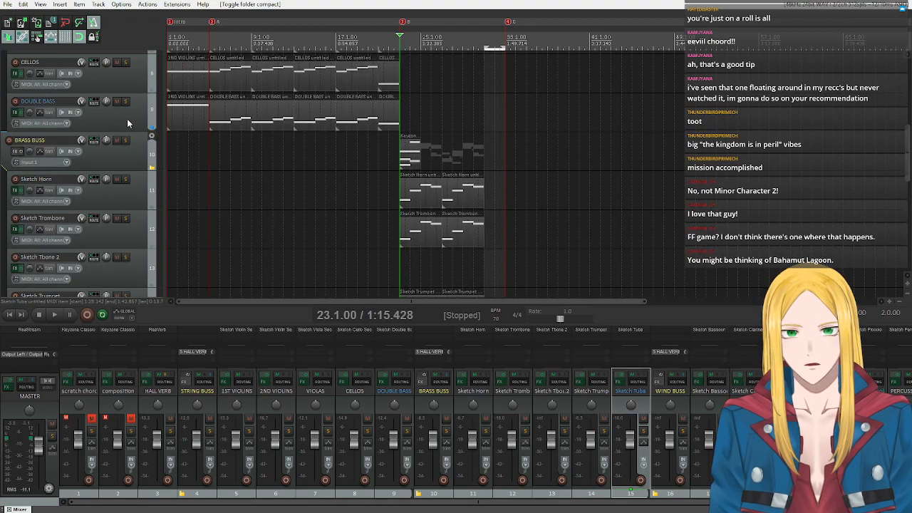
{"action": "scroll", "coordinate": [127, 124], "scroll_direction": "down", "scroll_amount": 3}
Undo the folder height, time selection and trumpet item deletion changes.
{"action": "key", "text": "ctrl+z"}
{"action": "key", "text": "ctrl+z"}
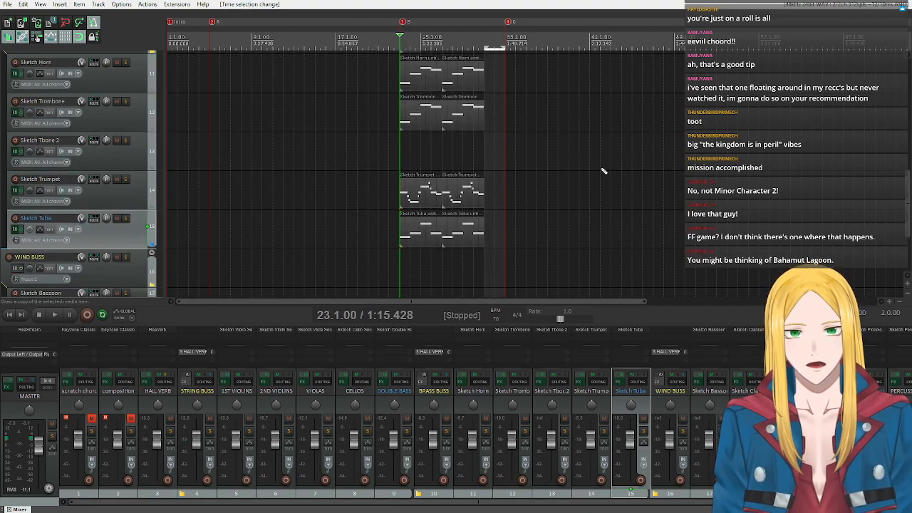
{"action": "key", "text": "ctrl+z"}
{"action": "key", "text": "ctrl+z"}
{"action": "key", "text": "ctrl+z"}
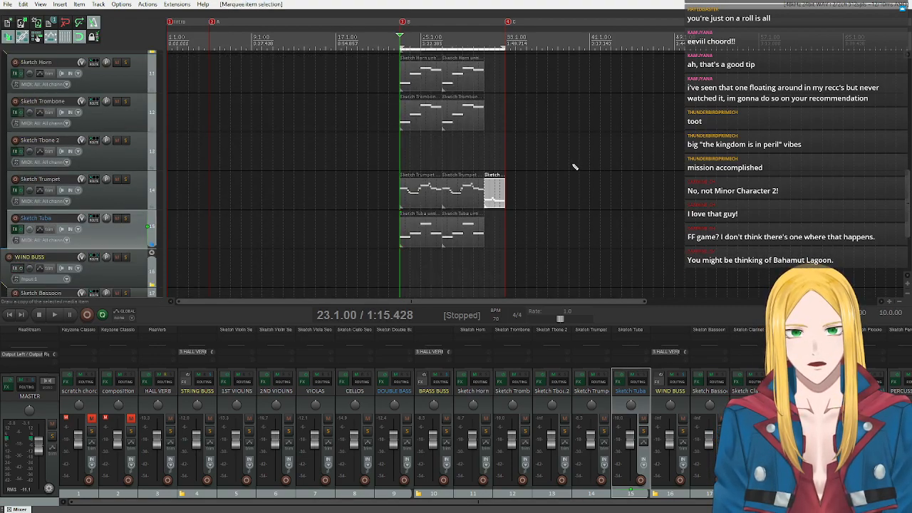
Expand the child tracks of the WIND BUSS folder to full height, from bassoon to piccolo.
{"action": "scroll", "coordinate": [104, 163], "scroll_direction": "down", "scroll_amount": 3}
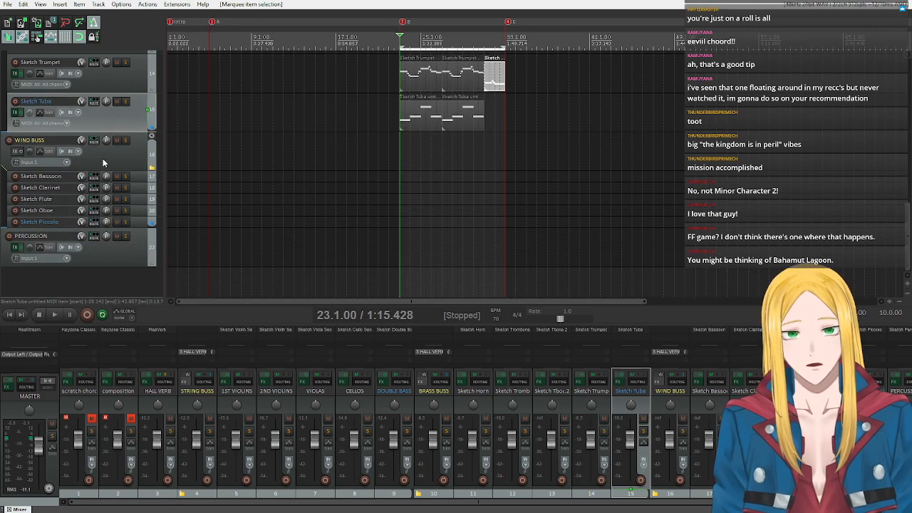
{"action": "left_click", "coordinate": [151, 137]}
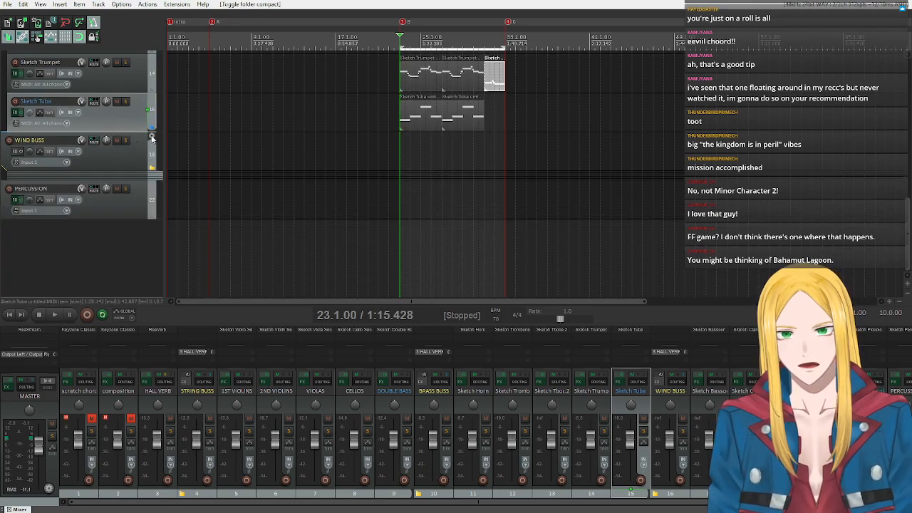
{"action": "left_click", "coordinate": [151, 137]}
{"action": "scroll", "coordinate": [114, 197], "scroll_direction": "down", "scroll_amount": 2}
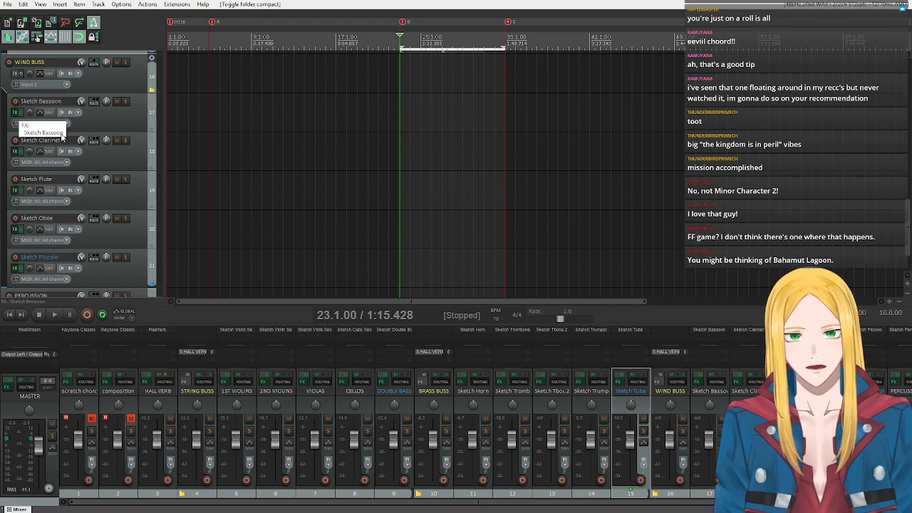
{"action": "scroll", "coordinate": [60, 140], "scroll_direction": "up", "scroll_amount": 4}
{"action": "scroll", "coordinate": [60, 140], "scroll_direction": "up", "scroll_amount": 1}
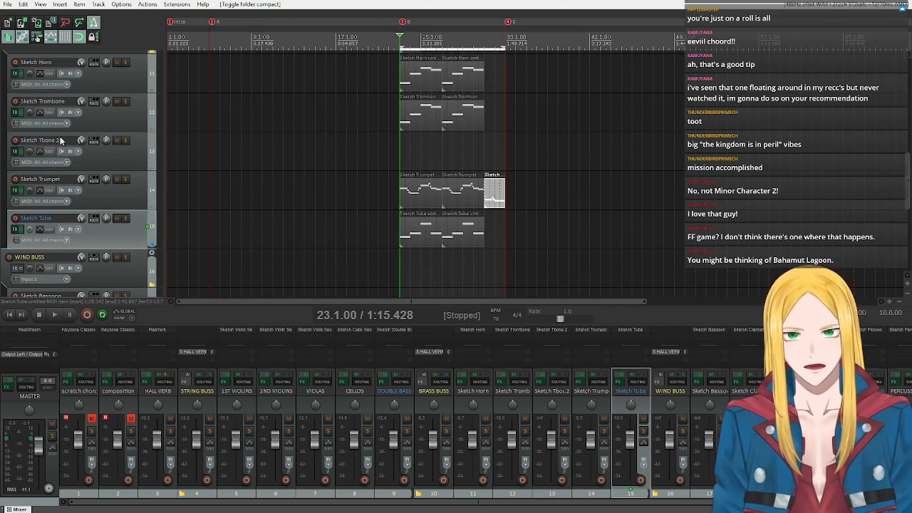
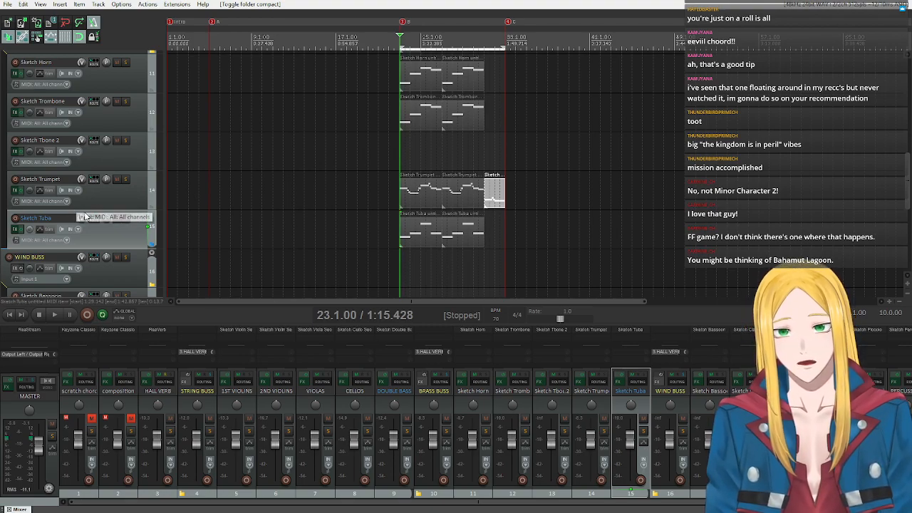
Narrow the time selection to bars 31 to 33.
{"action": "scroll", "coordinate": [90, 225], "scroll_direction": "down", "scroll_amount": 3}
{"action": "scroll", "coordinate": [90, 225], "scroll_direction": "down", "scroll_amount": 1}
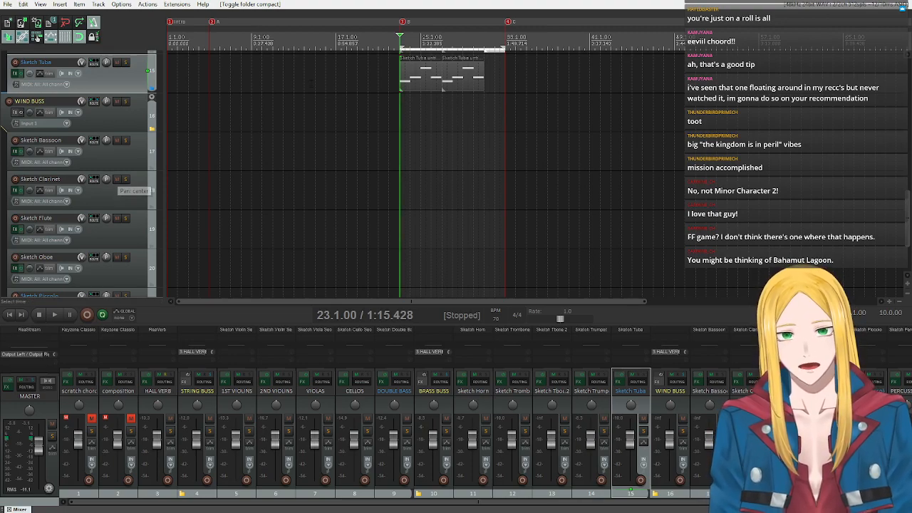
{"action": "left_click_drag", "start_coordinate": [400, 47], "coordinate": [484, 46]}
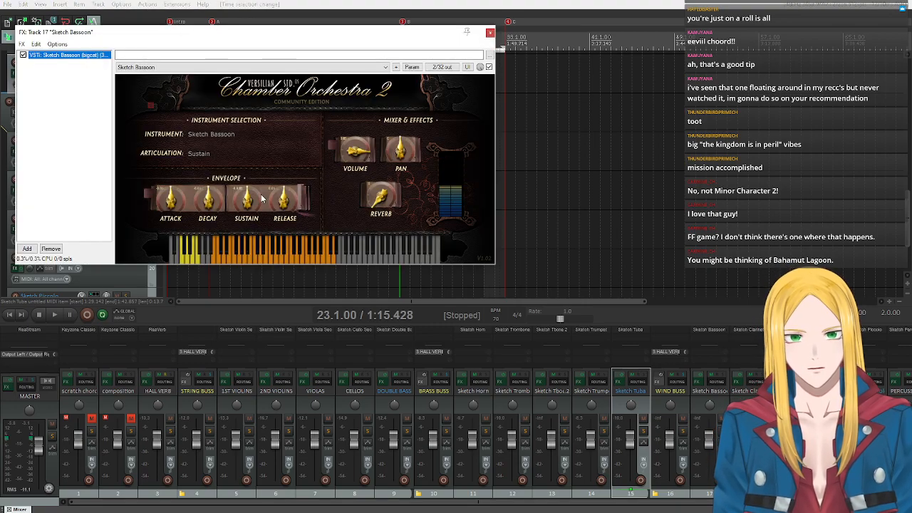
Audition low and high notes of the Sketch Bassoon instrument on its virtual keyboard and close its plugin window.
{"action": "left_click", "coordinate": [230, 261]}
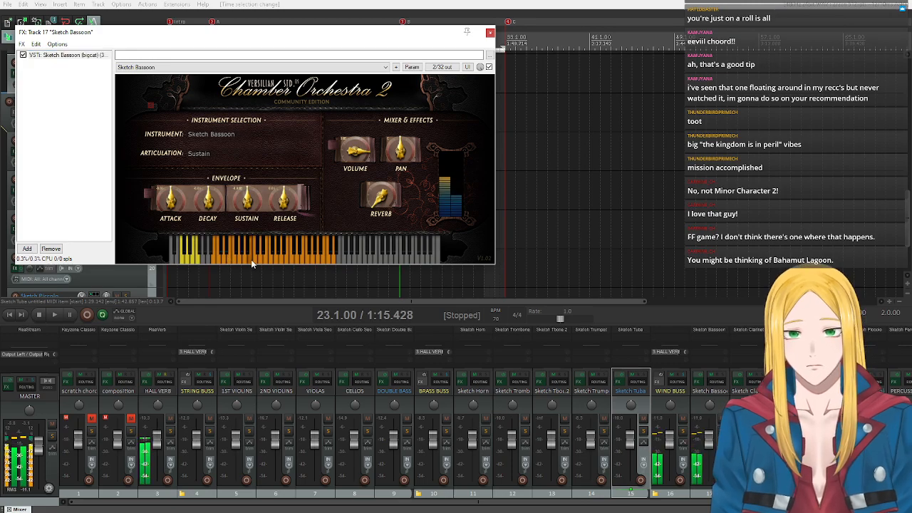
{"action": "left_click", "coordinate": [332, 258]}
{"action": "left_click", "coordinate": [333, 257]}
{"action": "double_click", "coordinate": [485, 36]}
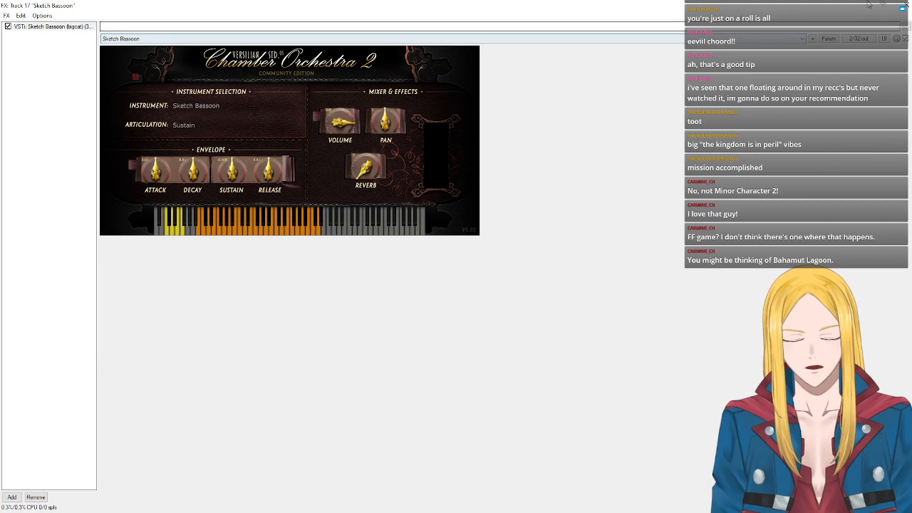
{"action": "double_click", "coordinate": [690, 6]}
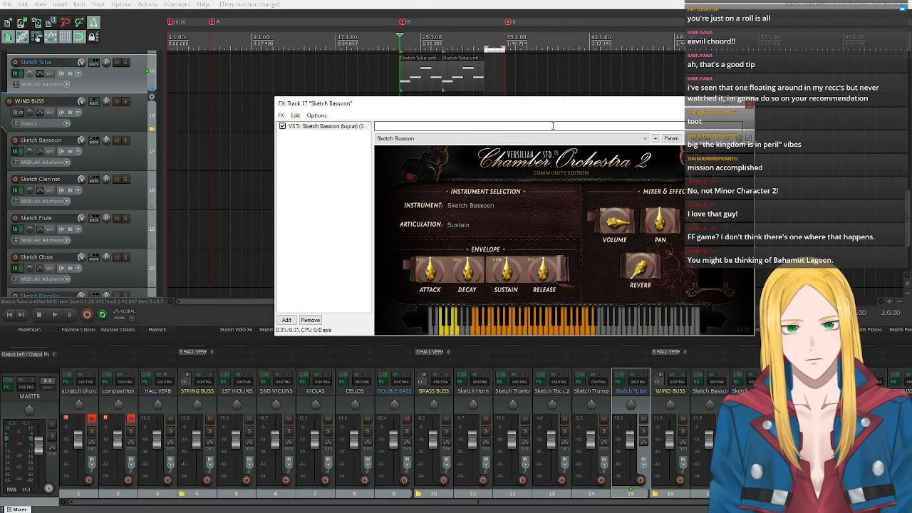
{"action": "left_click", "coordinate": [750, 105]}
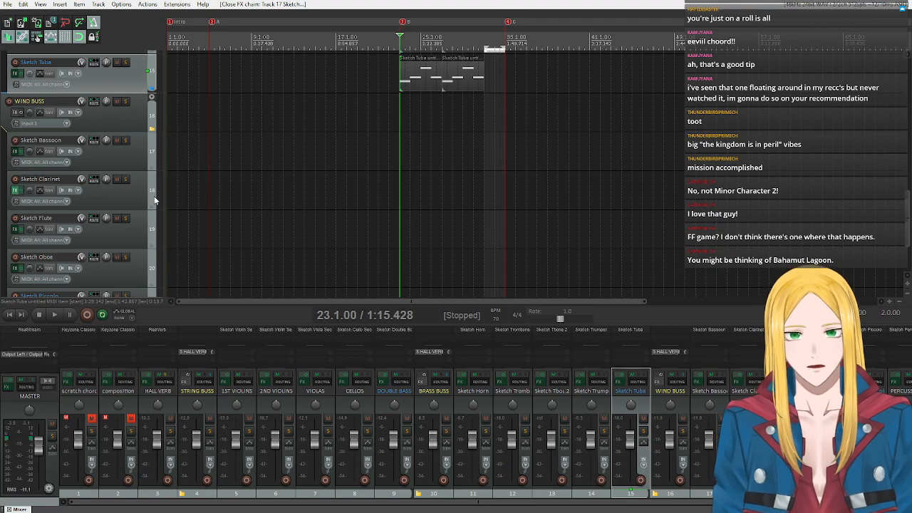
Audition the Sketch Clarinet and Sketch Flute instruments on their virtual keyboards, closing each plugin window.
{"action": "left_click", "coordinate": [15, 190]}
{"action": "left_click_drag", "start_coordinate": [259, 259], "coordinate": [323, 260]}
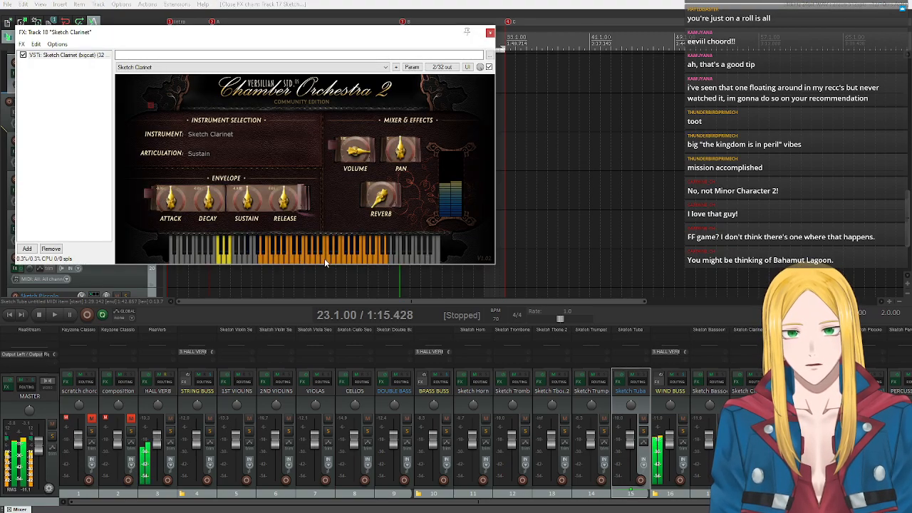
{"action": "left_click", "coordinate": [490, 32]}
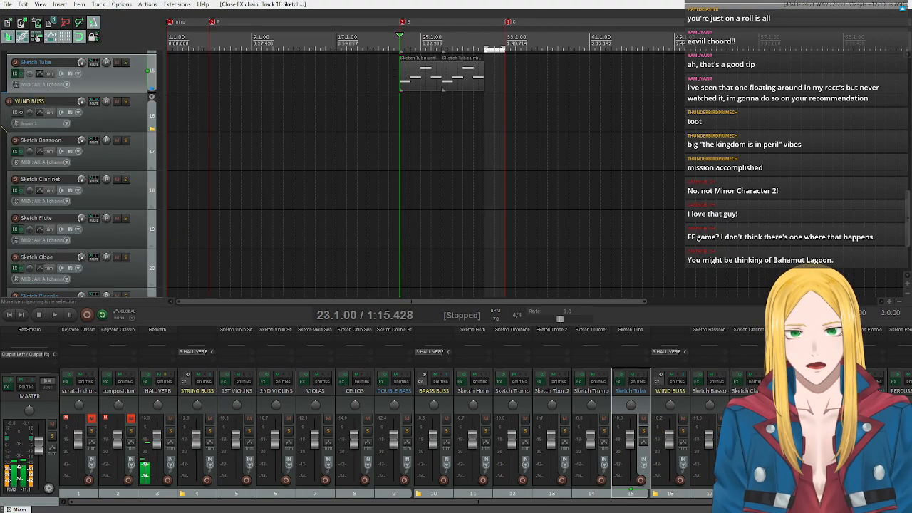
{"action": "scroll", "coordinate": [32, 193], "scroll_direction": "down", "scroll_amount": 1}
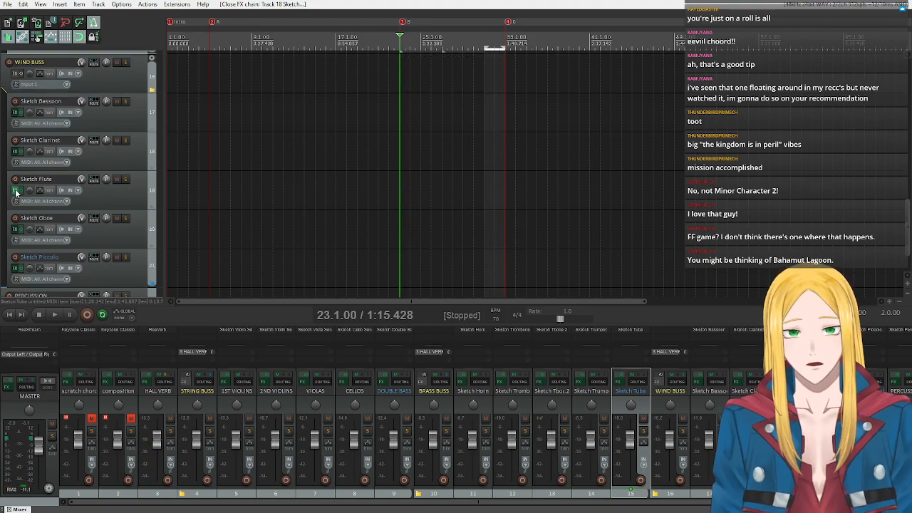
{"action": "left_click", "coordinate": [15, 190]}
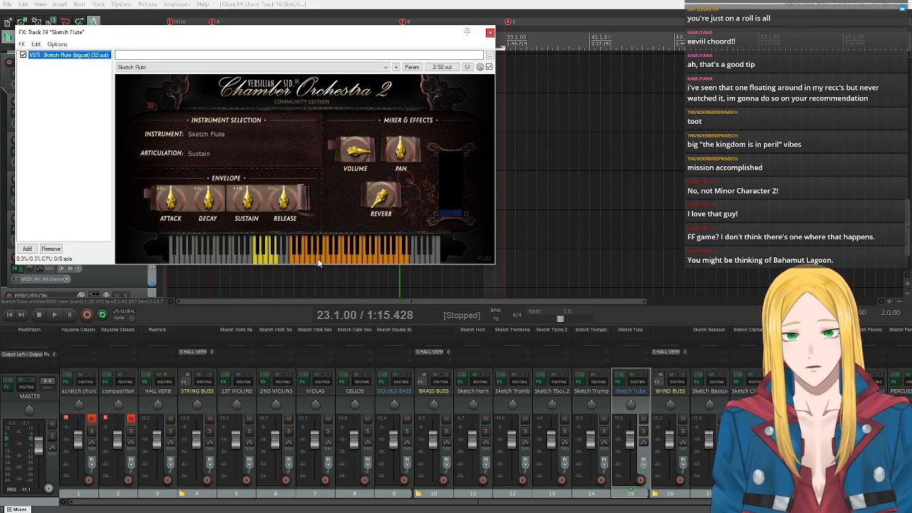
{"action": "left_click", "coordinate": [317, 260]}
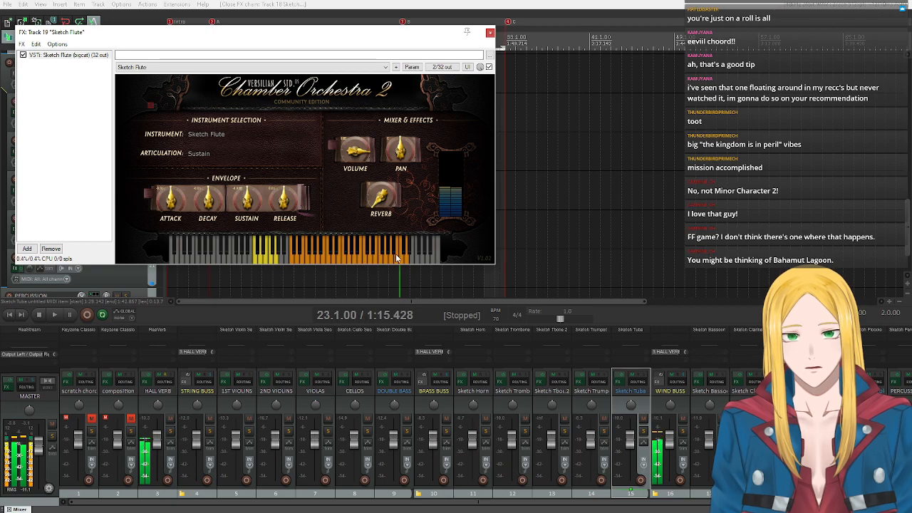
{"action": "left_click", "coordinate": [489, 33]}
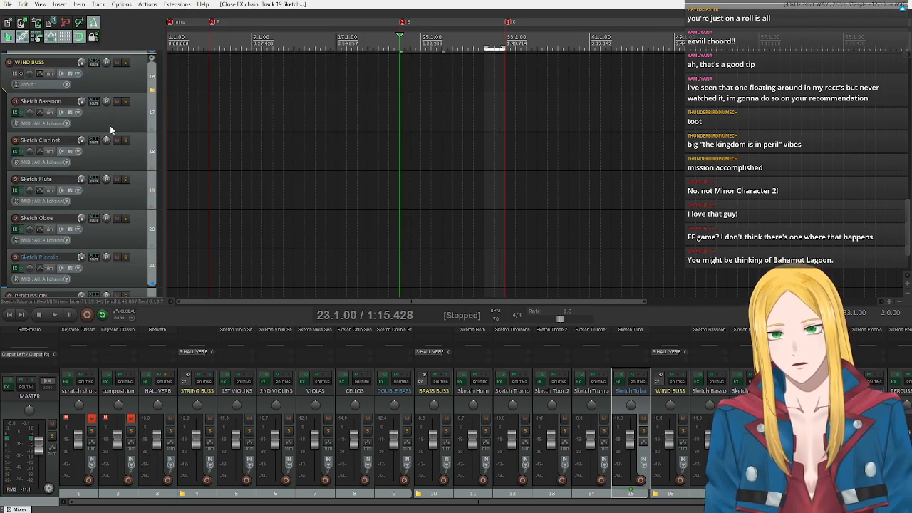
Audition the Sketch Oboe instrument on its virtual keyboard and close its plugin window.
{"action": "scroll", "coordinate": [107, 138], "scroll_direction": "down", "scroll_amount": 2}
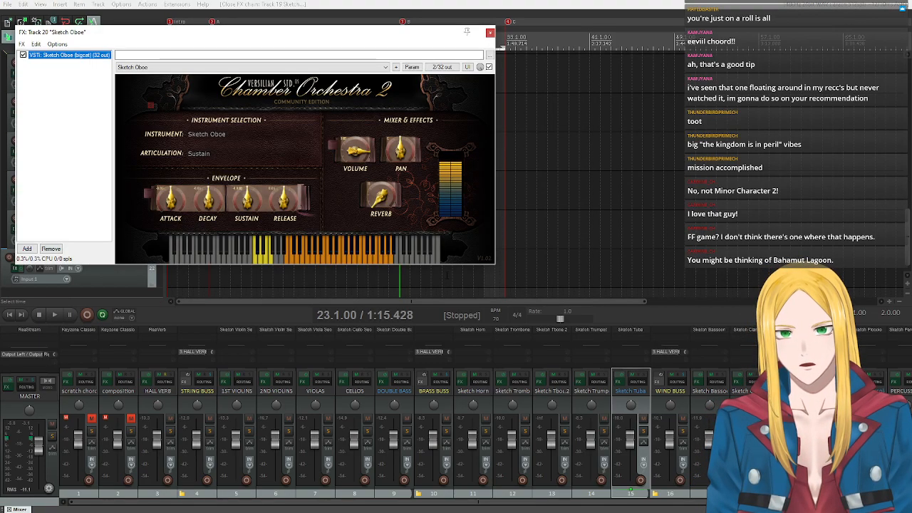
{"action": "left_click", "coordinate": [306, 262]}
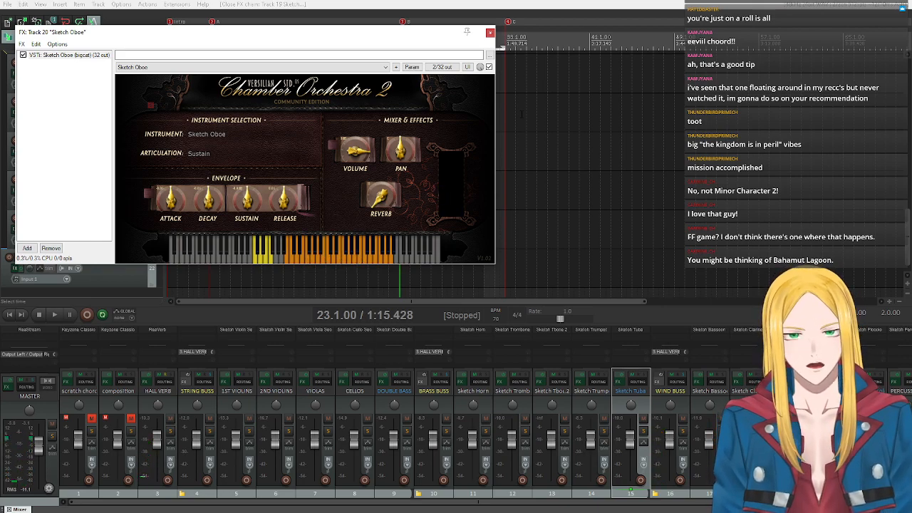
{"action": "left_click", "coordinate": [489, 32]}
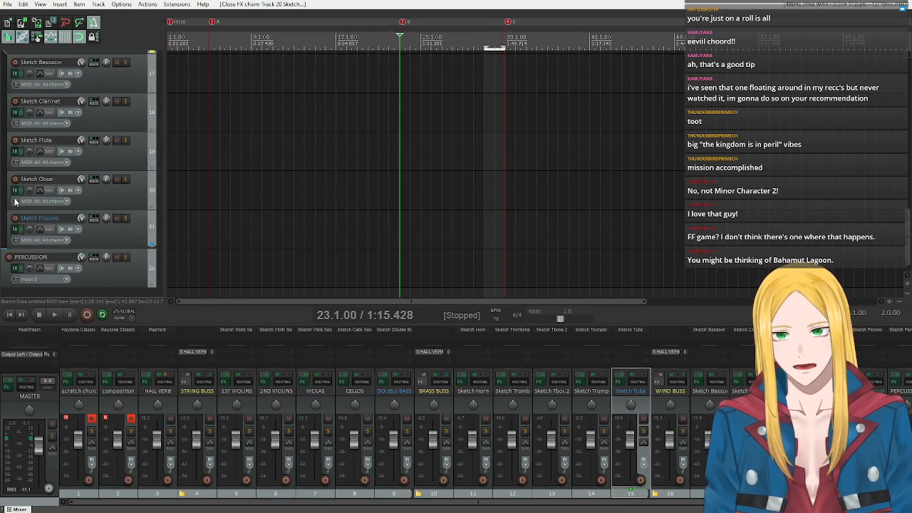
Copy the short Sketch Trumpet item at bar 31 and paste it onto the Sketch Oboe track at bar 31.
{"action": "scroll", "coordinate": [106, 171], "scroll_direction": "up", "scroll_amount": 5}
{"action": "scroll", "coordinate": [106, 171], "scroll_direction": "down", "scroll_amount": 1}
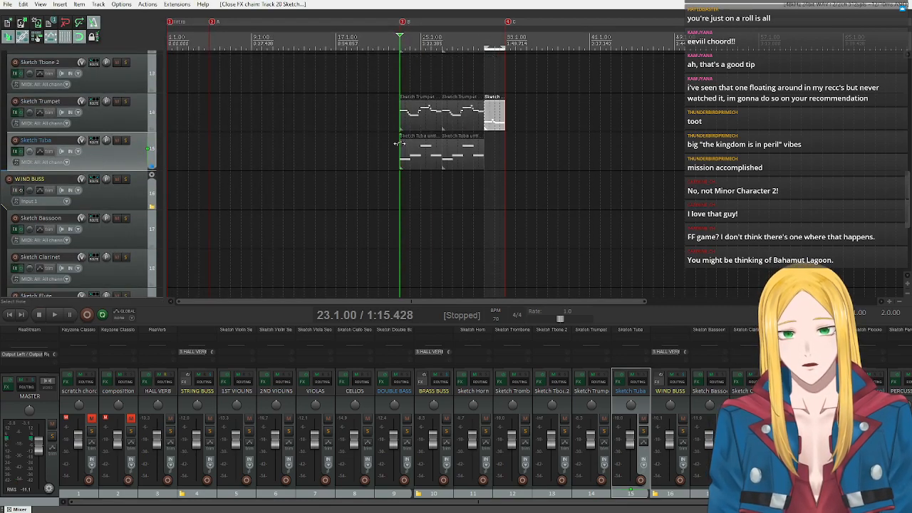
{"action": "left_click", "coordinate": [499, 119]}
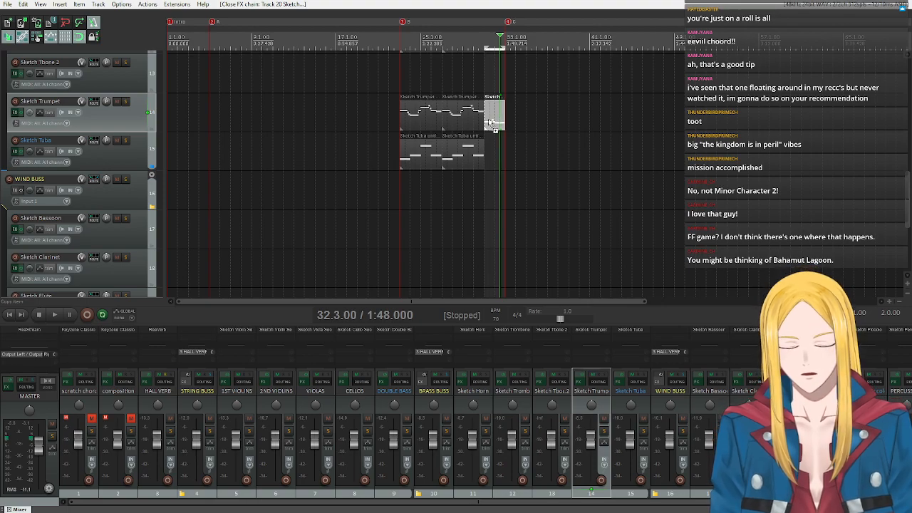
{"action": "scroll", "coordinate": [95, 224], "scroll_direction": "down", "scroll_amount": 4}
{"action": "left_click", "coordinate": [96, 200]}
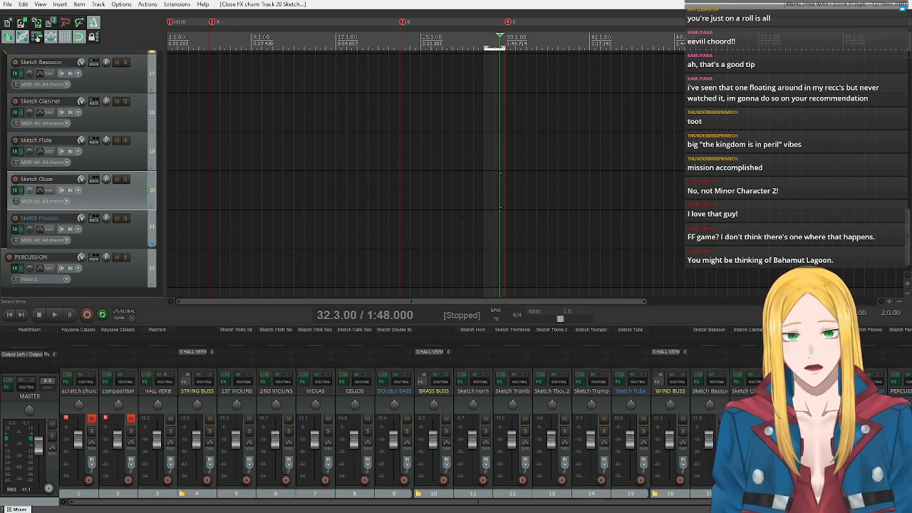
{"action": "left_click", "coordinate": [484, 197]}
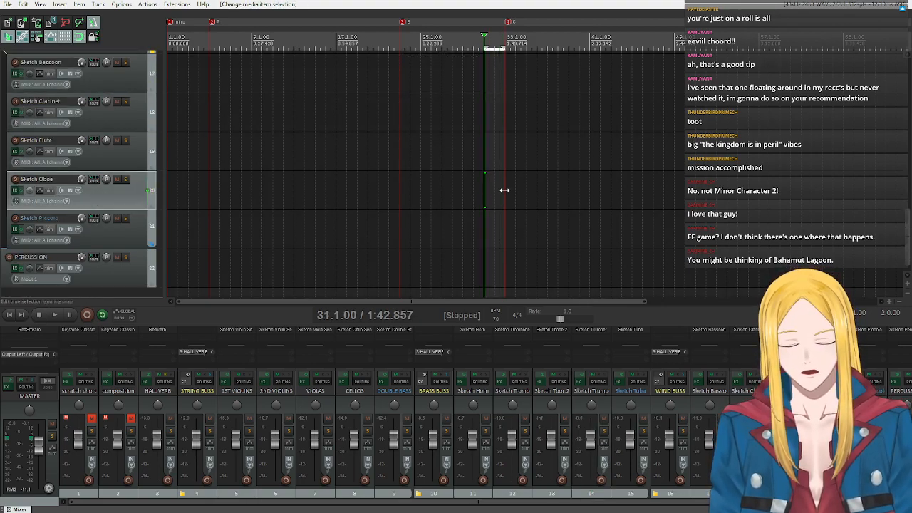
{"action": "key", "text": "ctrl+v"}
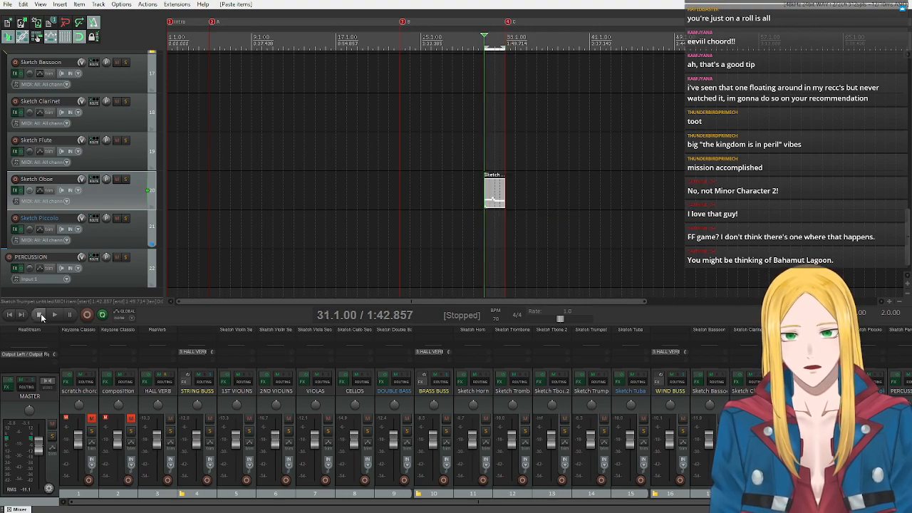
Play the passage from bar 31 with all tracks, and again with the Sketch Oboe track soloed.
{"action": "key", "text": "space"}
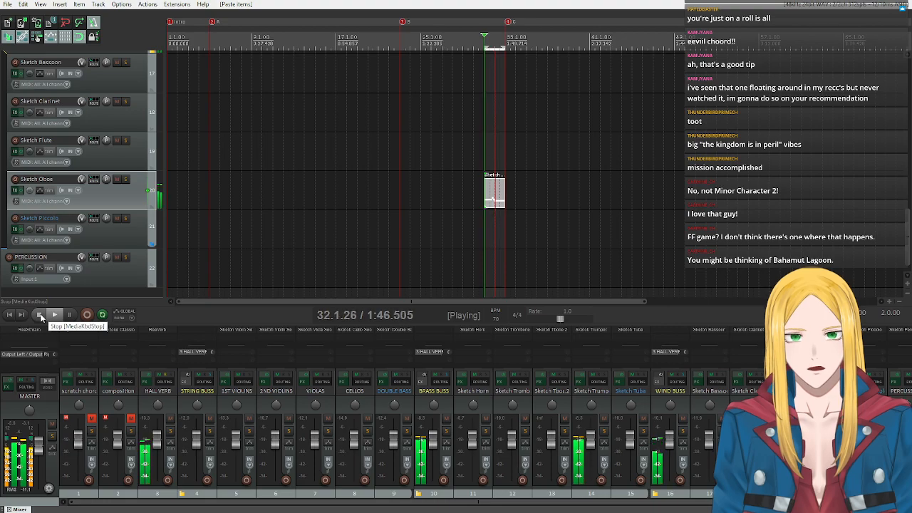
{"action": "left_click", "coordinate": [40, 315]}
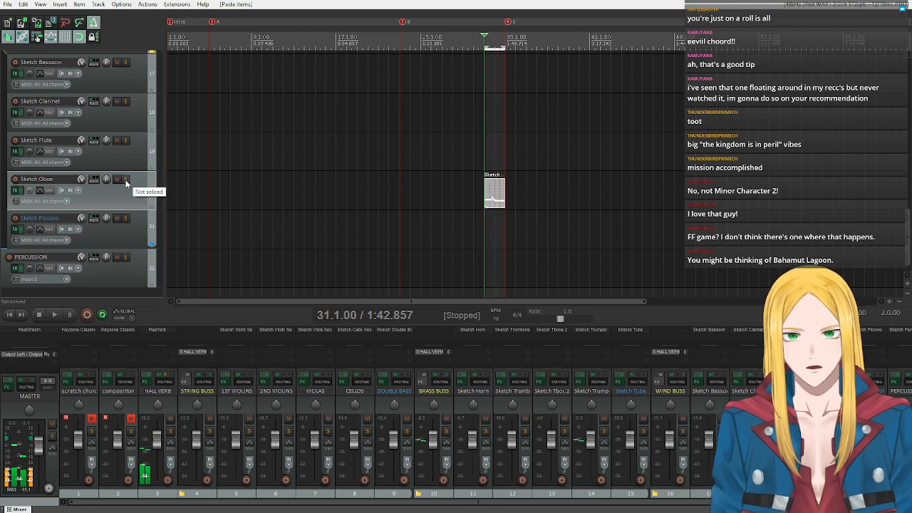
{"action": "scroll", "coordinate": [126, 184], "scroll_direction": "up", "scroll_amount": 9}
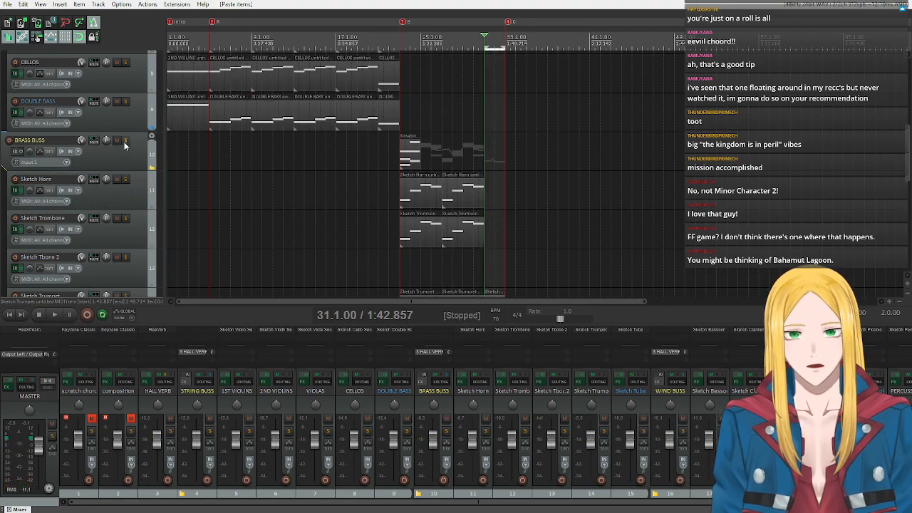
{"action": "scroll", "coordinate": [128, 157], "scroll_direction": "down", "scroll_amount": 9}
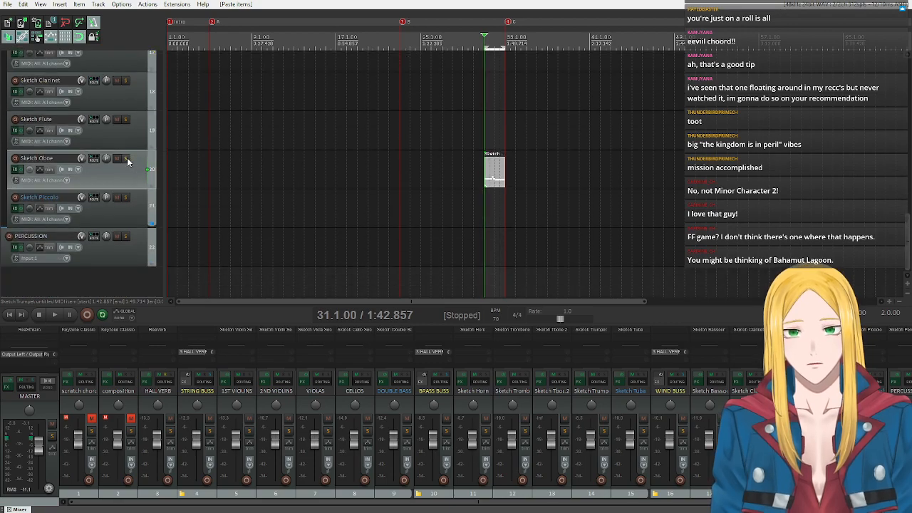
{"action": "left_click", "coordinate": [125, 158]}
{"action": "left_click", "coordinate": [57, 314]}
{"action": "left_click", "coordinate": [39, 314]}
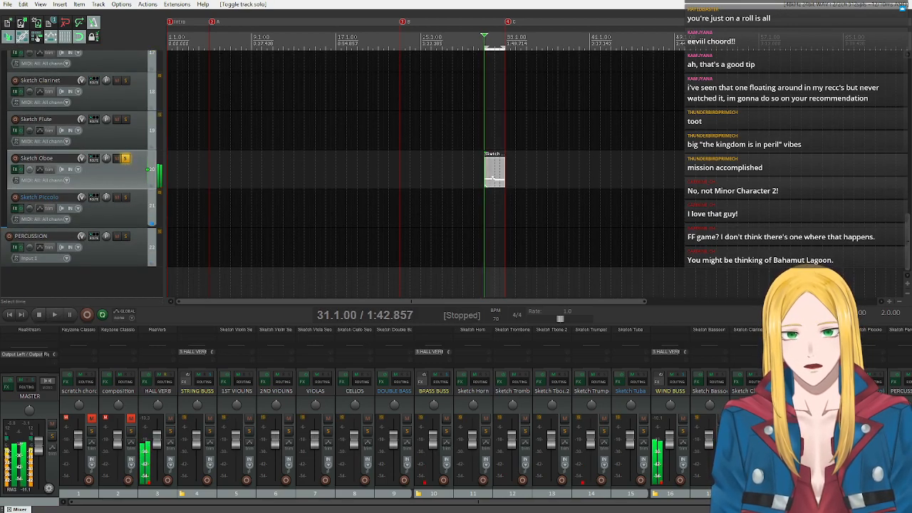
Transpose the notes of the Sketch Oboe item at bar 31 up by 12 semitones.
{"action": "double_click", "coordinate": [490, 180]}
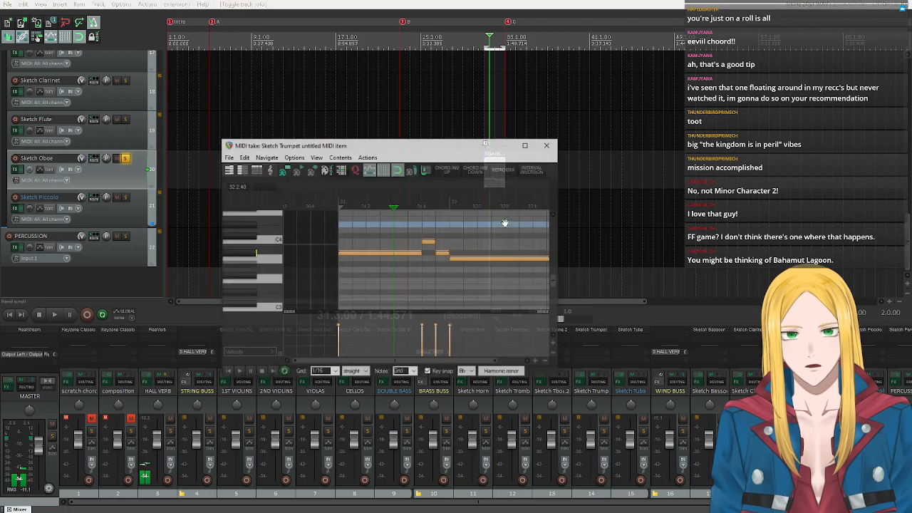
{"action": "type", "text": "t"}
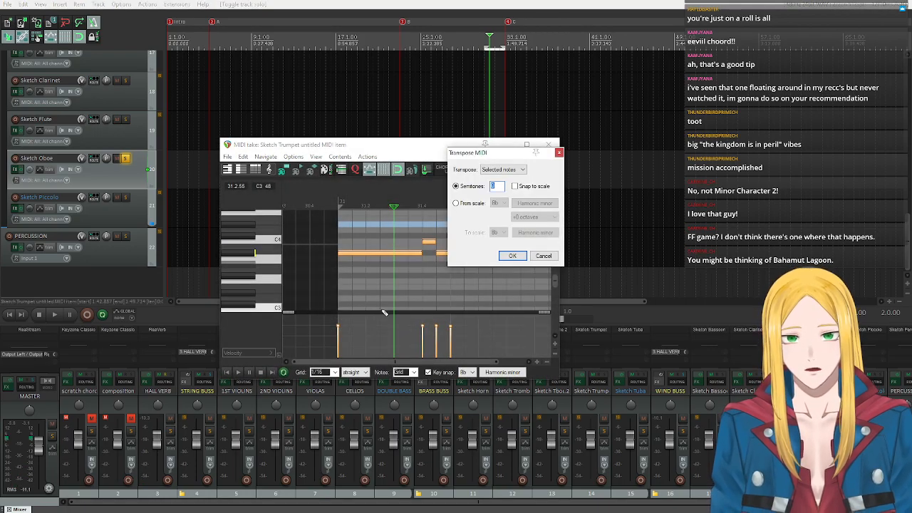
{"action": "type", "text": "12"}
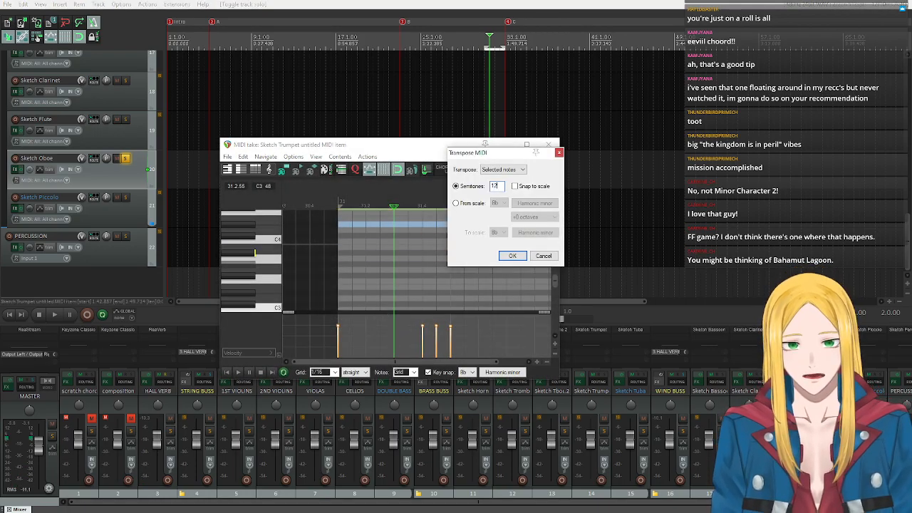
{"action": "left_click", "coordinate": [514, 255]}
{"action": "left_click", "coordinate": [548, 145]}
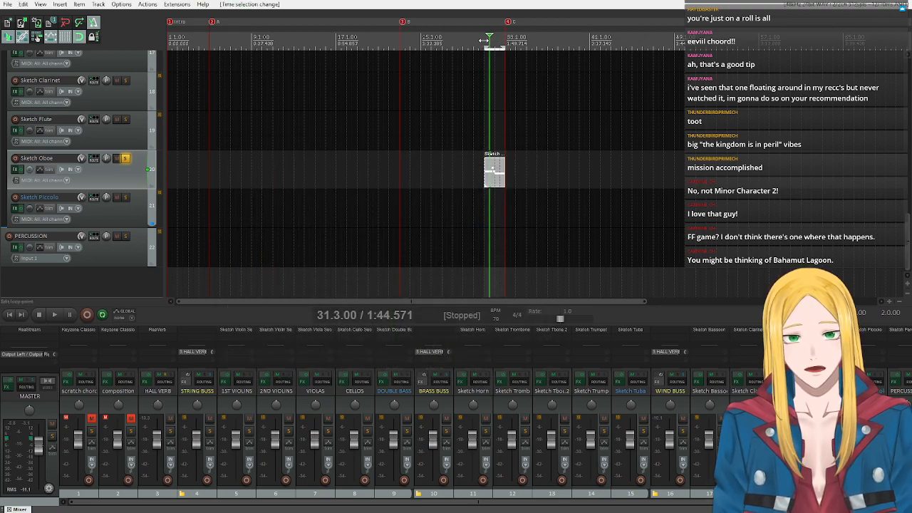
Unsolo the Sketch Oboe track and play the passage from bar 31 with the full arrangement.
{"action": "left_click", "coordinate": [127, 159]}
{"action": "left_click", "coordinate": [62, 313]}
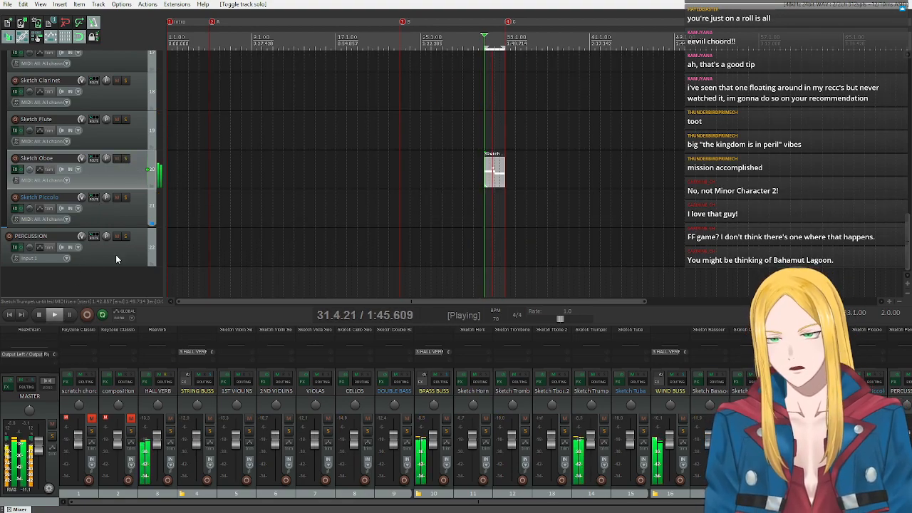
{"action": "left_click", "coordinate": [38, 314]}
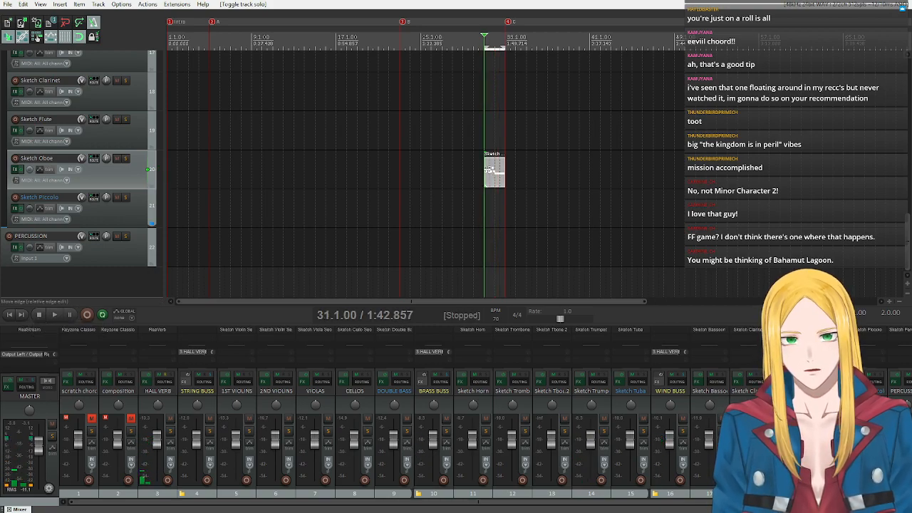
Open the oboe item at bar 31 in the MIDI editor and look over its notes and the available key-snap scales.
{"action": "double_click", "coordinate": [489, 173]}
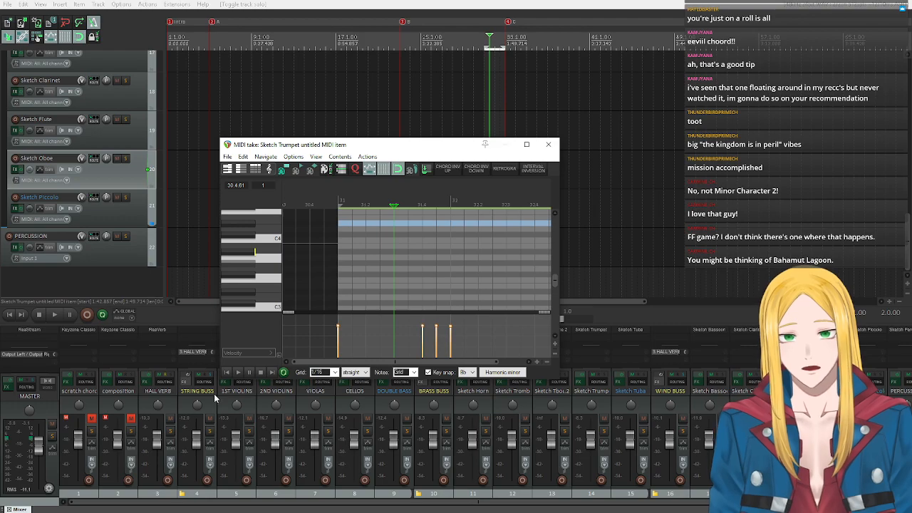
{"action": "left_click", "coordinate": [227, 372]}
{"action": "scroll", "coordinate": [267, 284], "scroll_direction": "up", "scroll_amount": 5}
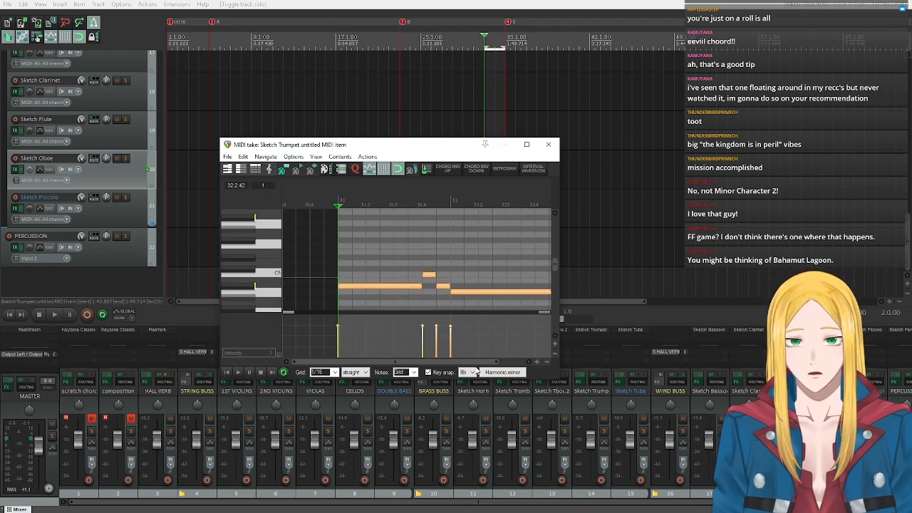
{"action": "left_click", "coordinate": [502, 372]}
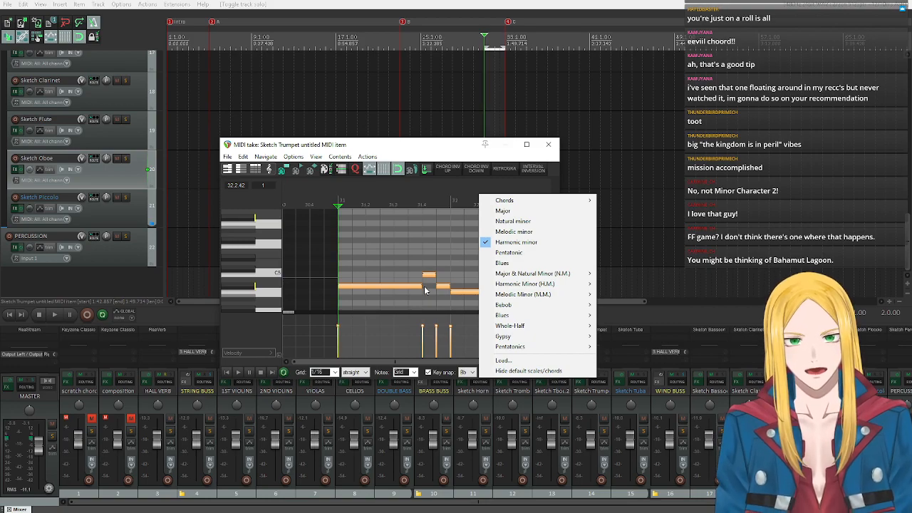
{"action": "left_click", "coordinate": [400, 154]}
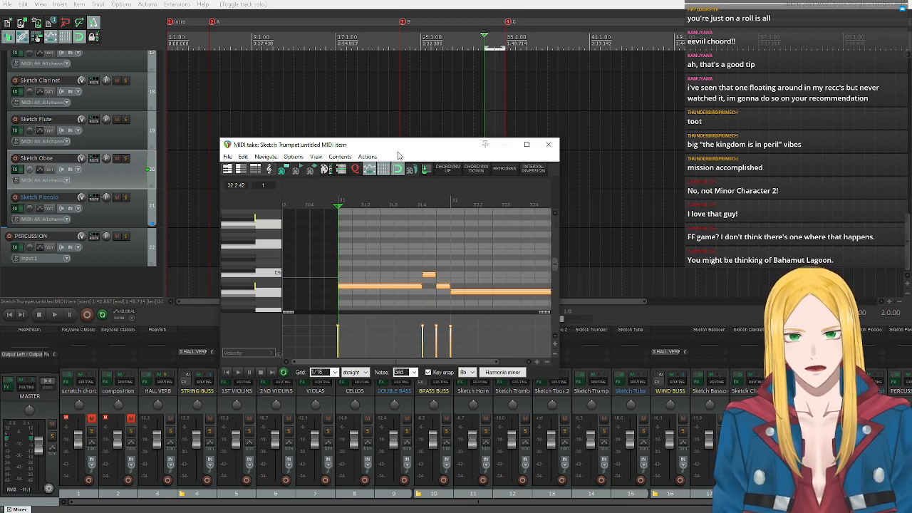
Audition pitches around A4, C5 and Db5 with the oboe sound to find a harmony for the phrase at bar 31.
{"action": "scroll", "coordinate": [270, 285], "scroll_direction": "down", "scroll_amount": 1}
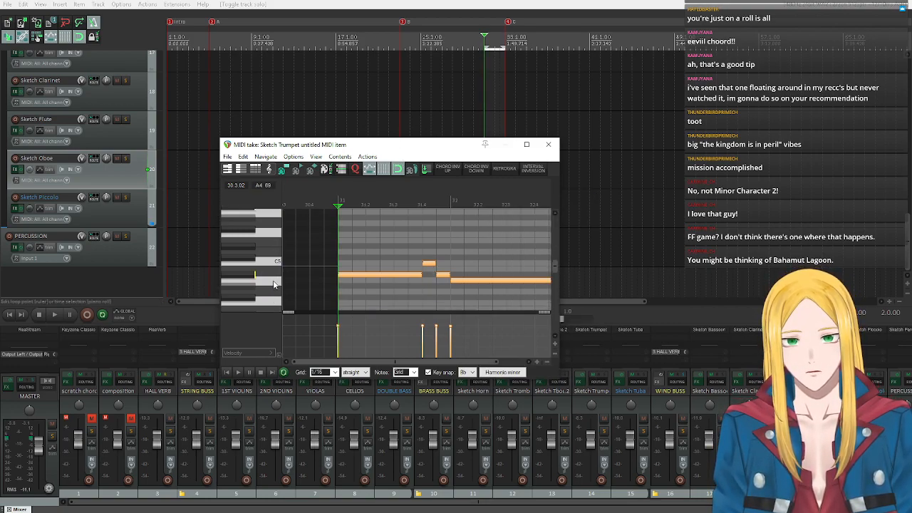
{"action": "left_click", "coordinate": [276, 284]}
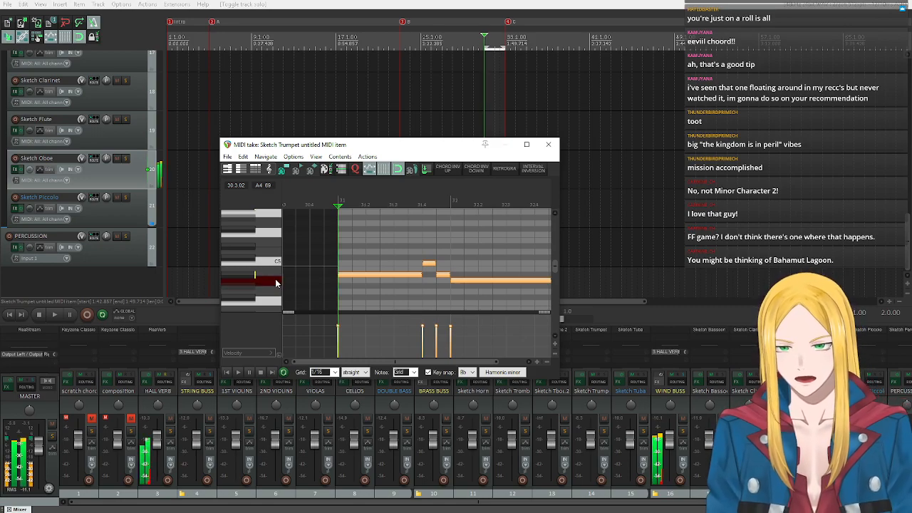
{"action": "left_click", "coordinate": [252, 274]}
{"action": "left_click", "coordinate": [268, 265]}
{"action": "left_click", "coordinate": [268, 265]}
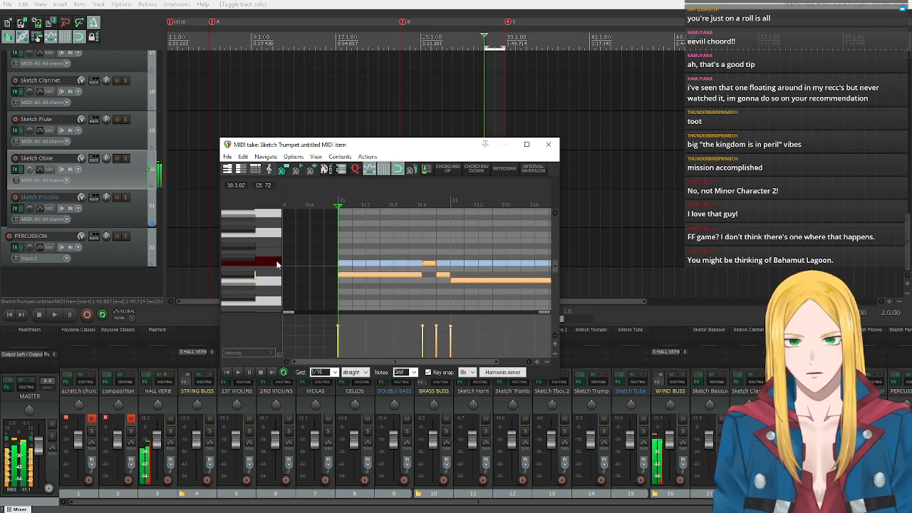
{"action": "left_click", "coordinate": [252, 261]}
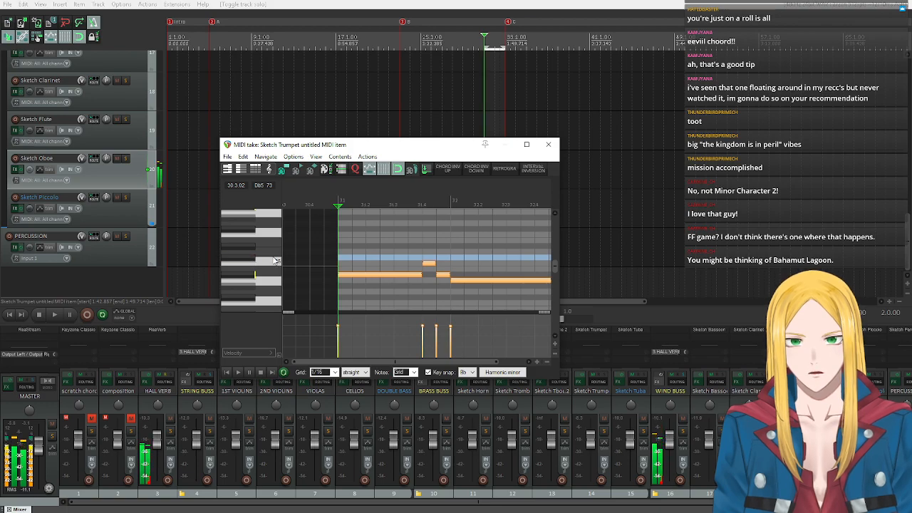
{"action": "left_click", "coordinate": [263, 263]}
Shift all oboe notes at bar 31 up three semitones to start on Db5, play the passage, and close the MIDI editor.
{"action": "left_click_drag", "start_coordinate": [401, 253], "coordinate": [485, 302]}
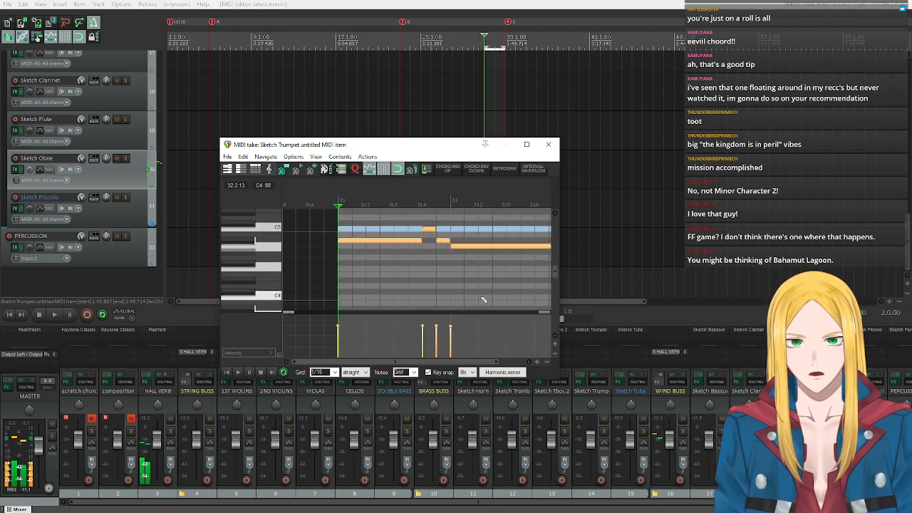
{"action": "scroll", "coordinate": [235, 262], "scroll_direction": "up", "scroll_amount": 4}
{"action": "scroll", "coordinate": [234, 261], "scroll_direction": "down", "scroll_amount": 2}
{"action": "scroll", "coordinate": [485, 262], "scroll_direction": "down", "scroll_amount": 3}
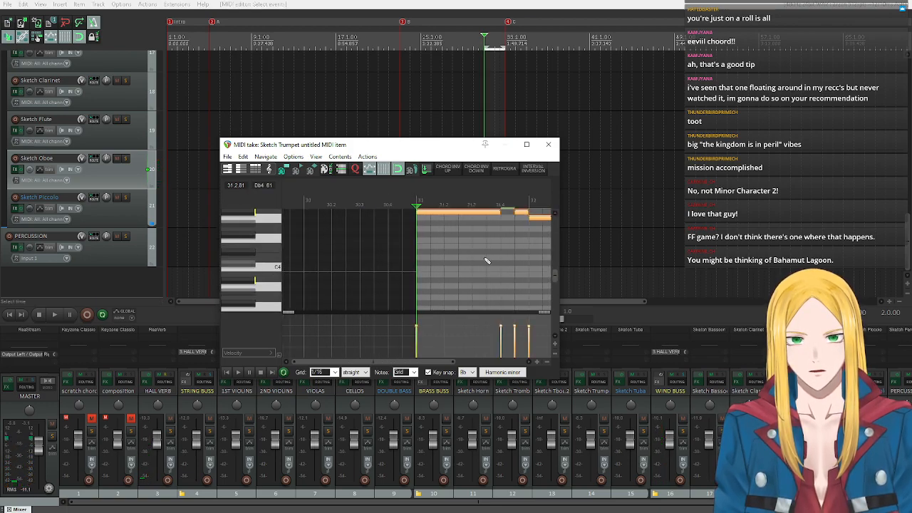
{"action": "left_click_drag", "start_coordinate": [330, 363], "coordinate": [386, 368]}
{"action": "scroll", "coordinate": [264, 272], "scroll_direction": "up", "scroll_amount": 4}
{"action": "scroll", "coordinate": [264, 271], "scroll_direction": "up", "scroll_amount": 1}
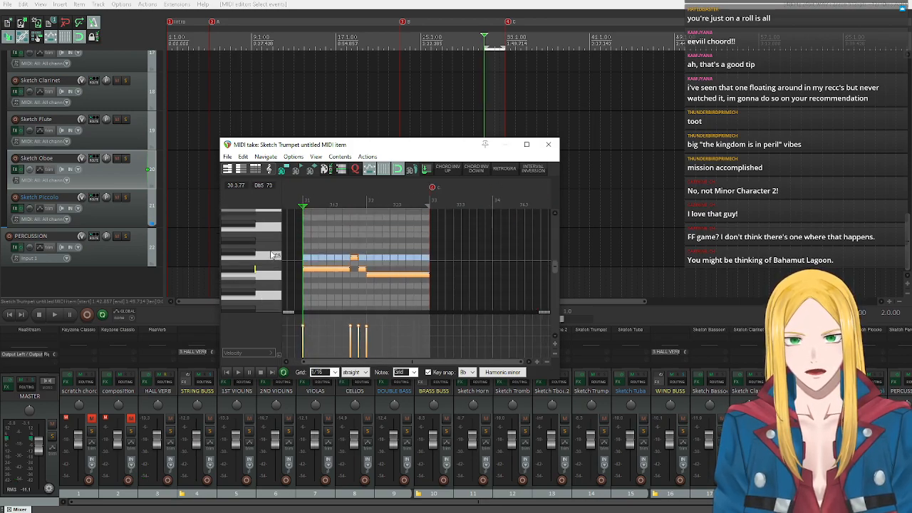
{"action": "left_click_drag", "start_coordinate": [319, 271], "coordinate": [326, 256]}
{"action": "left_click", "coordinate": [238, 372]}
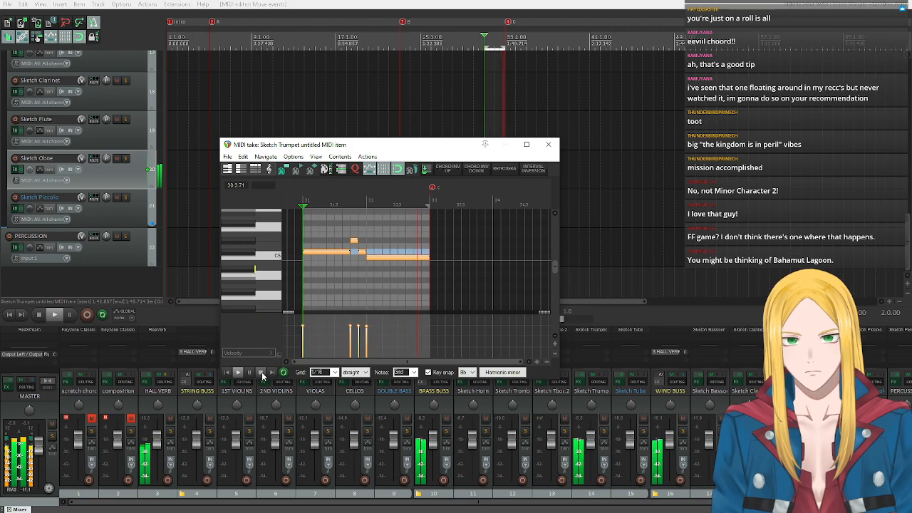
{"action": "left_click", "coordinate": [261, 372]}
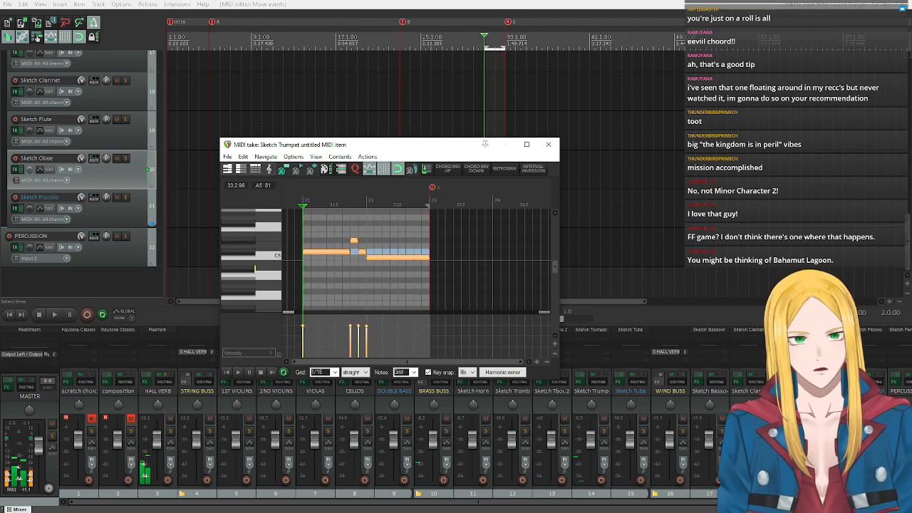
{"action": "left_click", "coordinate": [548, 144]}
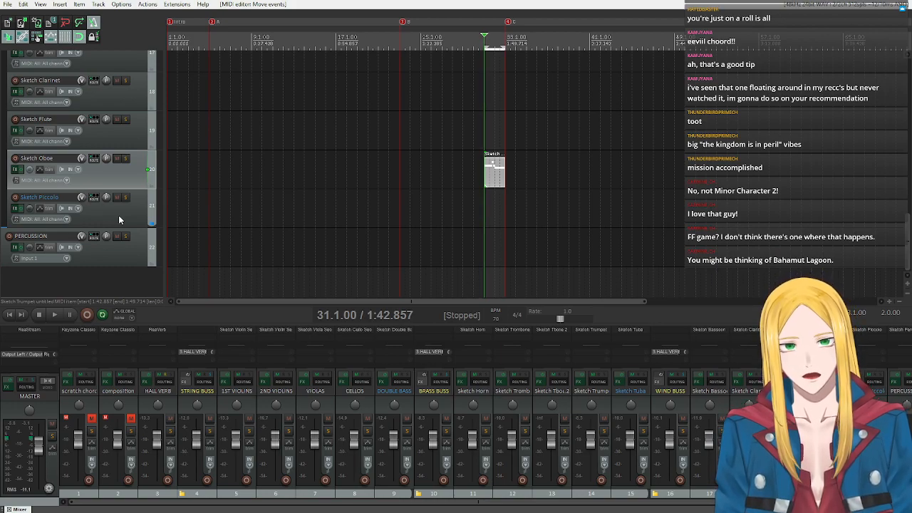
Inspect the playable range of the Sketch Bassoon instrument in the track's effects window.
{"action": "scroll", "coordinate": [114, 196], "scroll_direction": "up", "scroll_amount": 3}
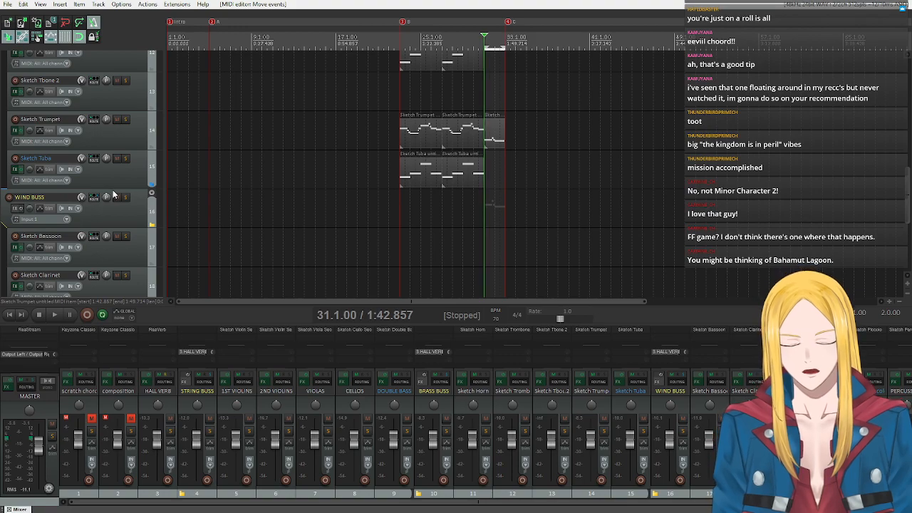
{"action": "scroll", "coordinate": [114, 217], "scroll_direction": "down", "scroll_amount": 2}
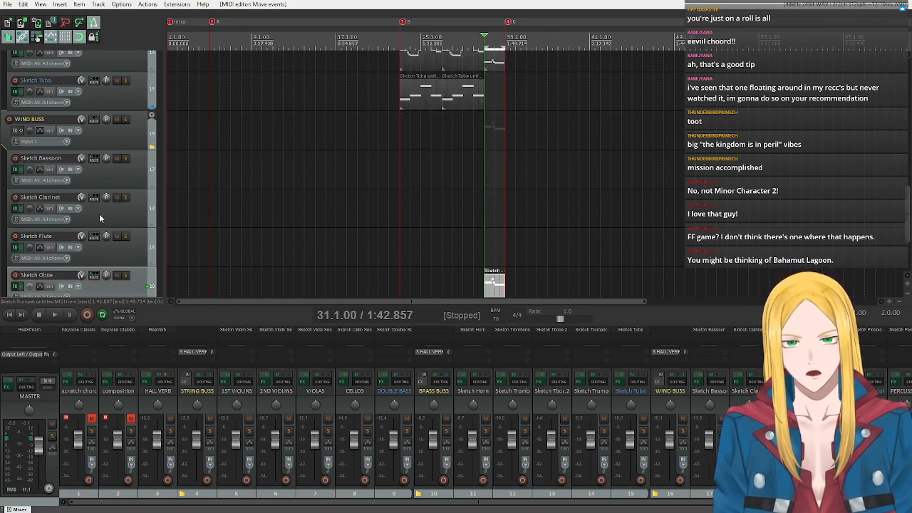
{"action": "left_click", "coordinate": [15, 170]}
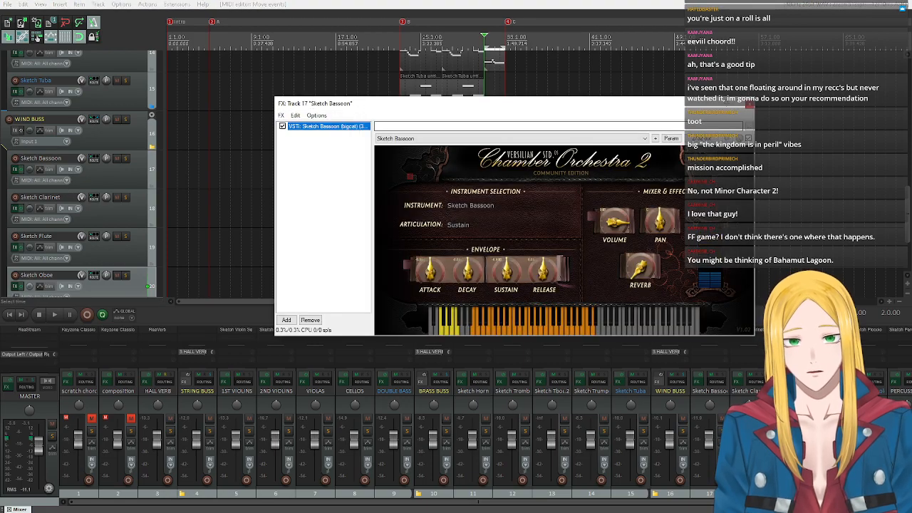
{"action": "left_click", "coordinate": [749, 105]}
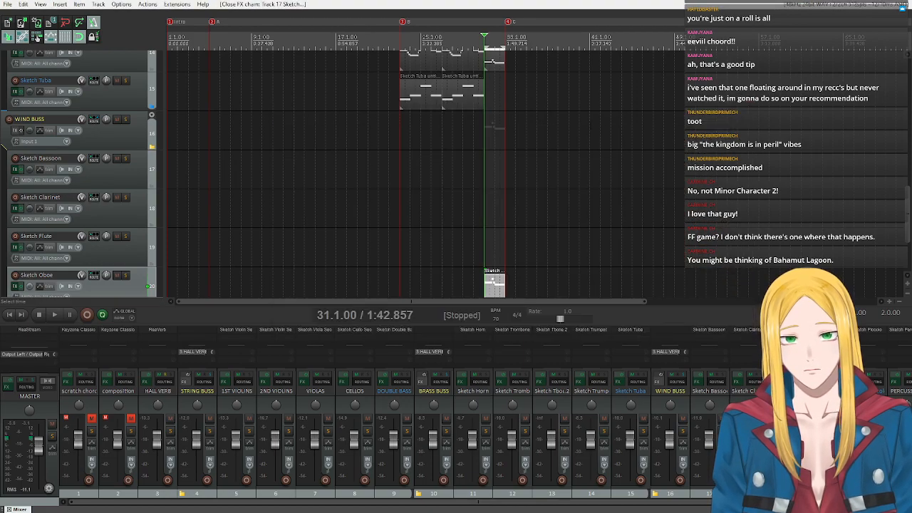
Insert a new MIDI item on the Sketch Bassoon track from bar 31 to bar 33 and open it for editing.
{"action": "left_click", "coordinate": [97, 177]}
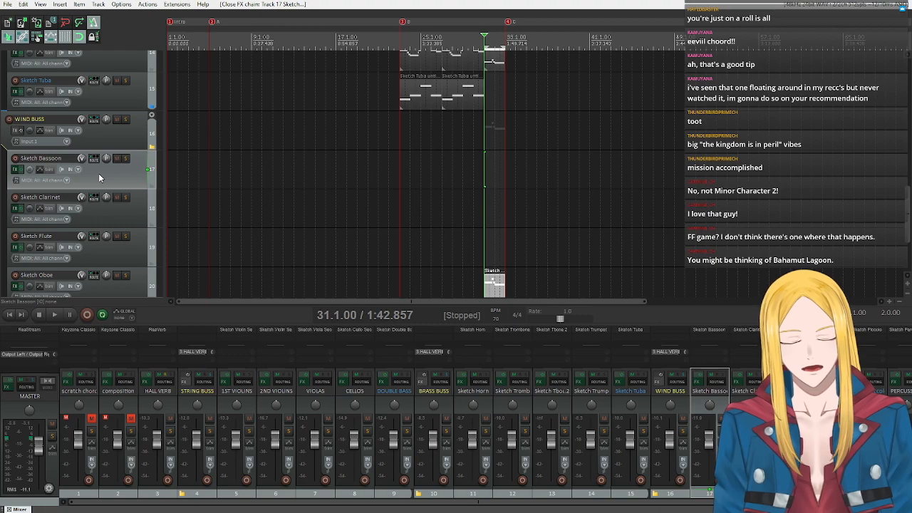
{"action": "left_click", "coordinate": [74, 4]}
{"action": "left_click", "coordinate": [85, 26]}
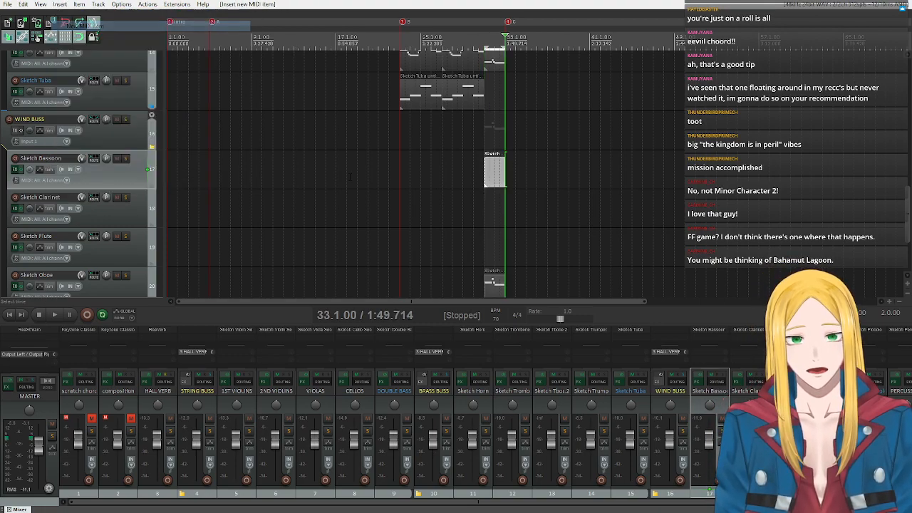
{"action": "double_click", "coordinate": [489, 176]}
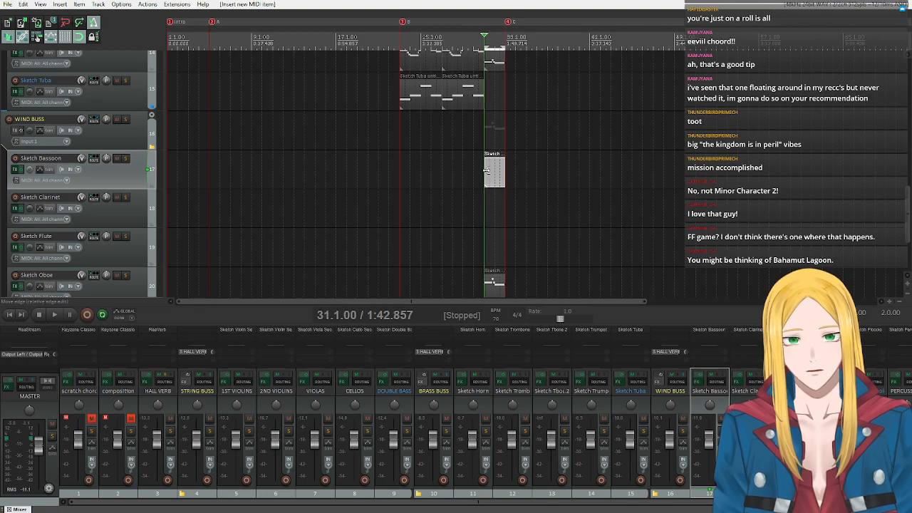
Audition low bassoon pitches, comparing C2, F2, A2 and C3, to choose a bass line for bar 31.
{"action": "left_click", "coordinate": [273, 263]}
{"action": "scroll", "coordinate": [273, 265], "scroll_direction": "down", "scroll_amount": 3}
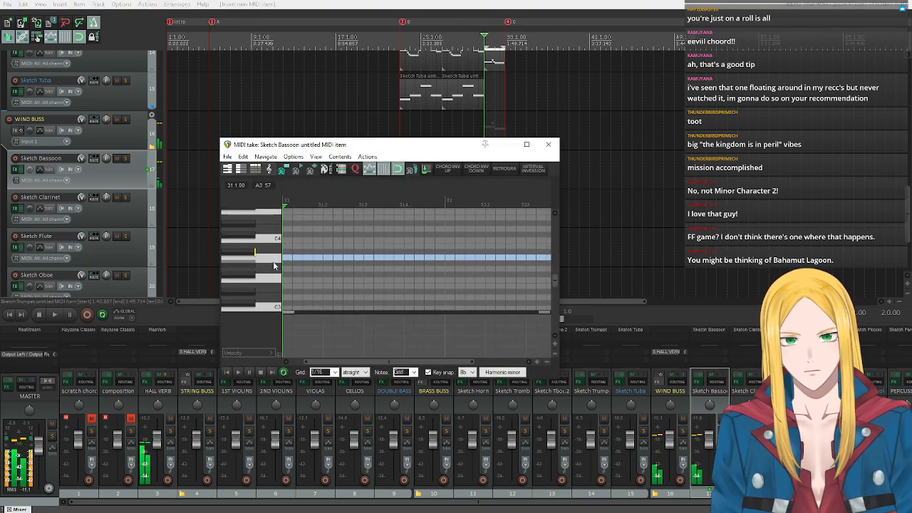
{"action": "left_click", "coordinate": [275, 268]}
{"action": "left_click", "coordinate": [272, 287]}
{"action": "scroll", "coordinate": [269, 281], "scroll_direction": "down", "scroll_amount": 2}
{"action": "left_click", "coordinate": [264, 269]}
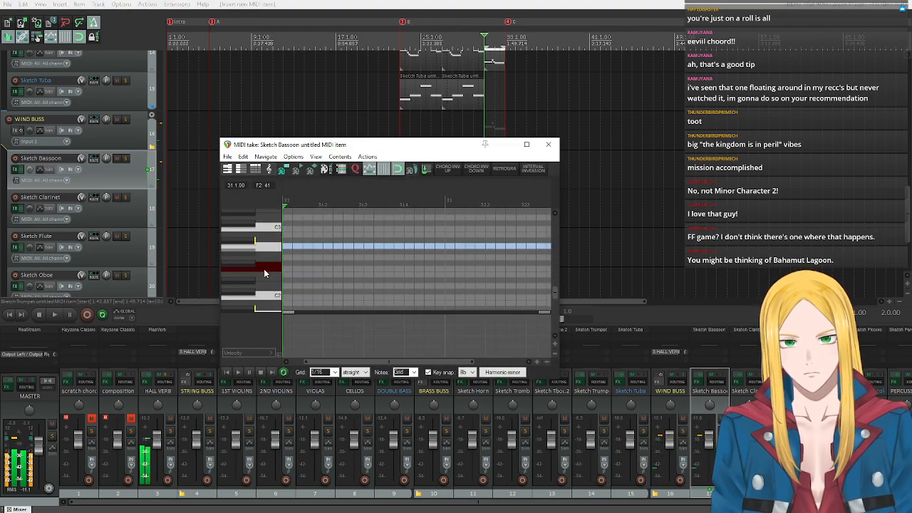
{"action": "left_click", "coordinate": [275, 295]}
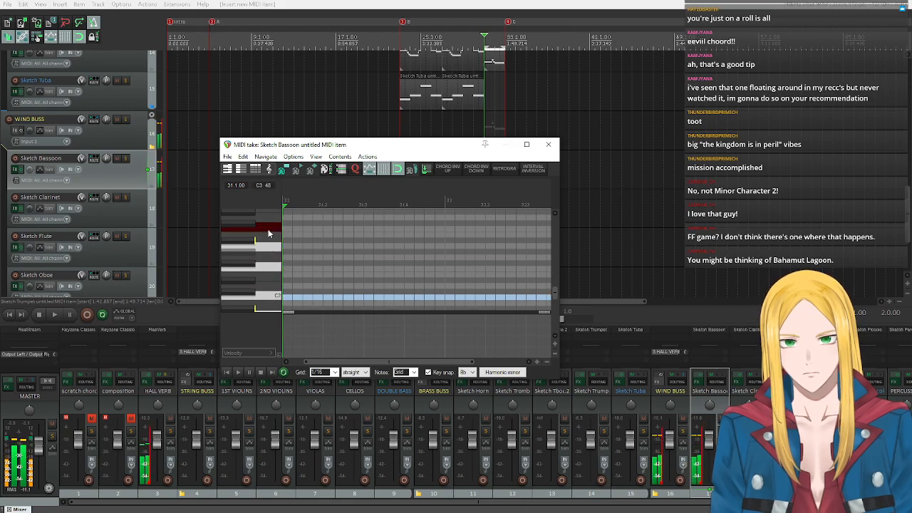
{"action": "left_click", "coordinate": [268, 230]}
{"action": "left_click", "coordinate": [269, 267]}
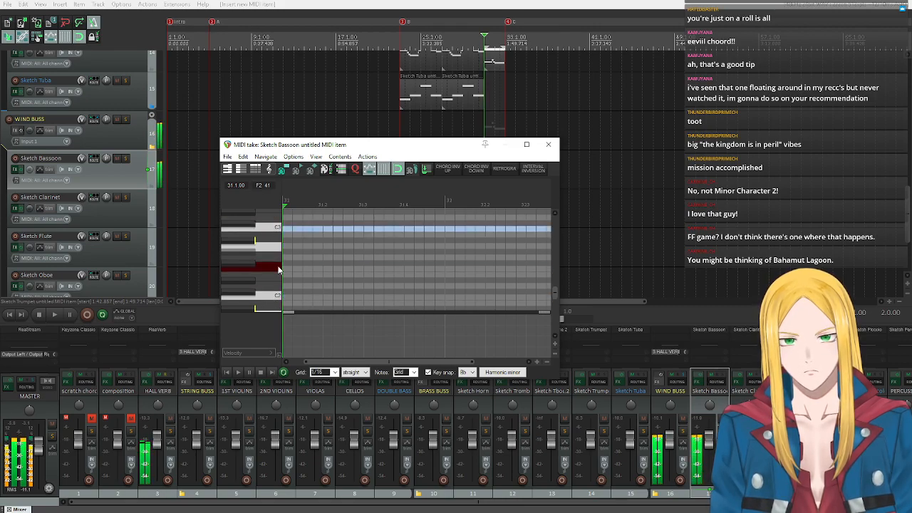
{"action": "left_click", "coordinate": [274, 228]}
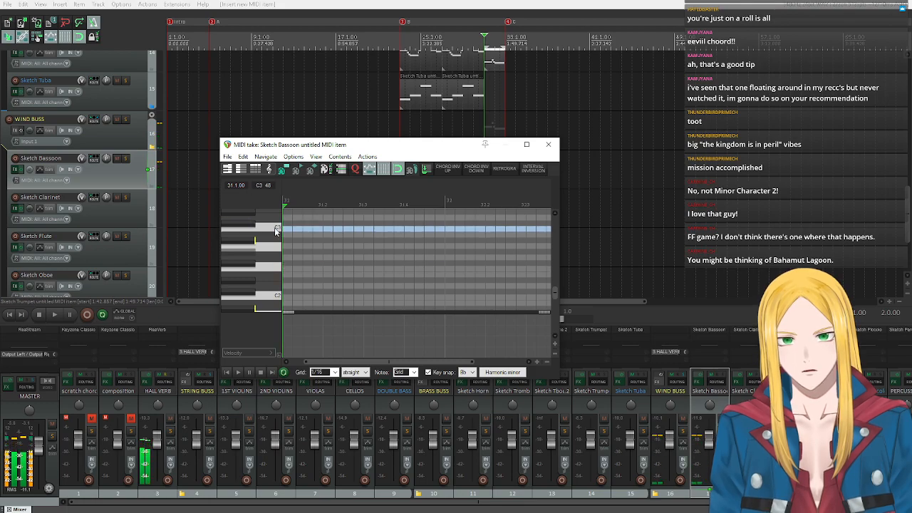
{"action": "left_click", "coordinate": [272, 267]}
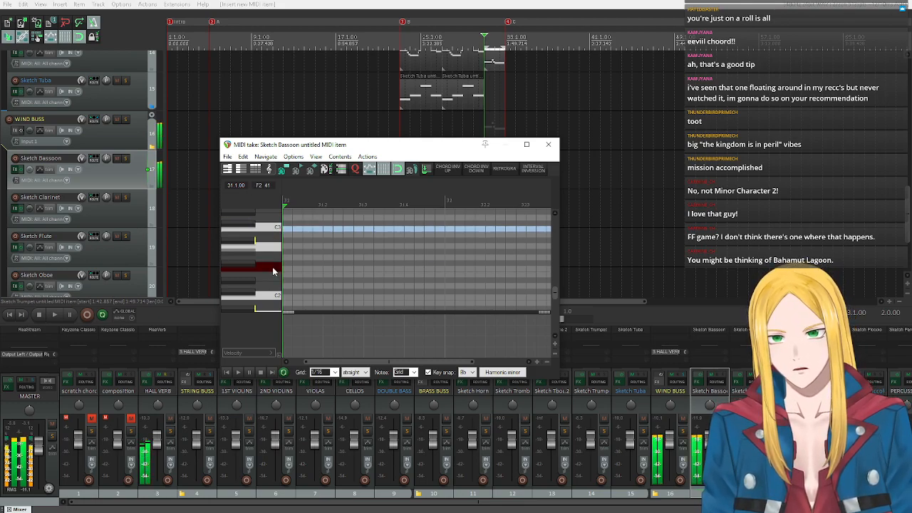
{"action": "left_click", "coordinate": [262, 246]}
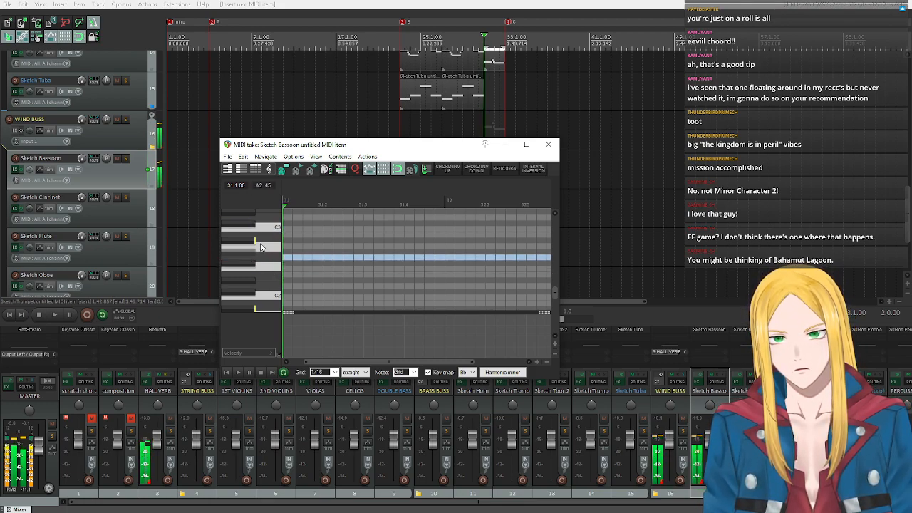
{"action": "left_click", "coordinate": [274, 267]}
{"action": "left_click", "coordinate": [275, 247]}
Draw an A2 bassoon note at the start of bar 31, lower its velocity, and make it about three and a half beats long.
{"action": "left_click", "coordinate": [287, 247]}
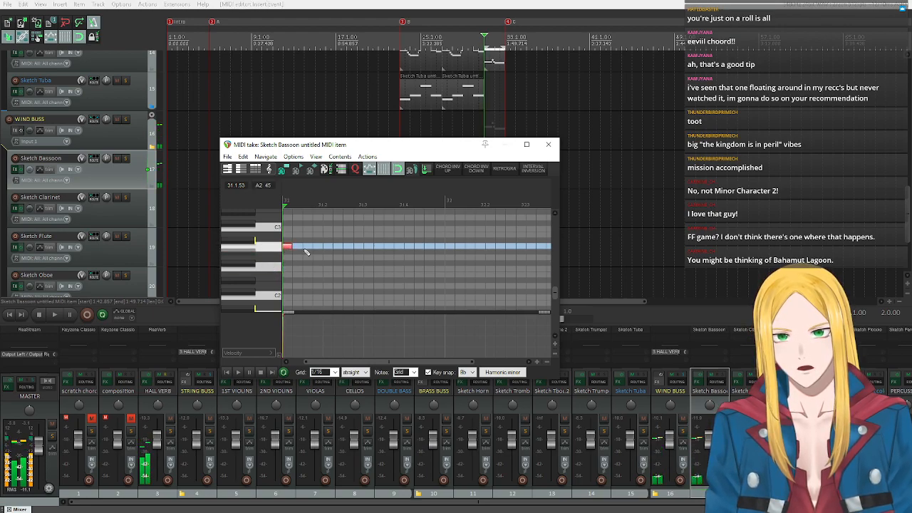
{"action": "scroll", "coordinate": [305, 252], "scroll_direction": "down", "scroll_amount": 3}
{"action": "left_click_drag", "start_coordinate": [305, 246], "coordinate": [389, 246]}
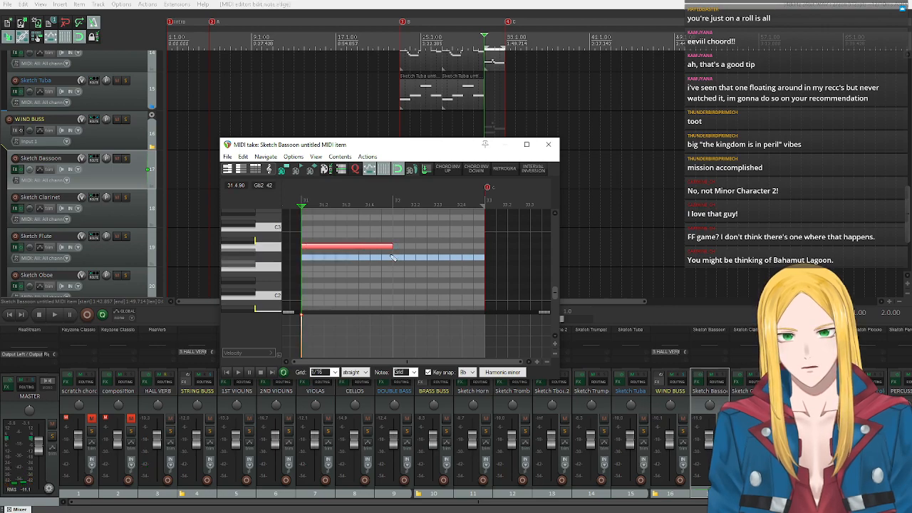
{"action": "left_click", "coordinate": [363, 245]}
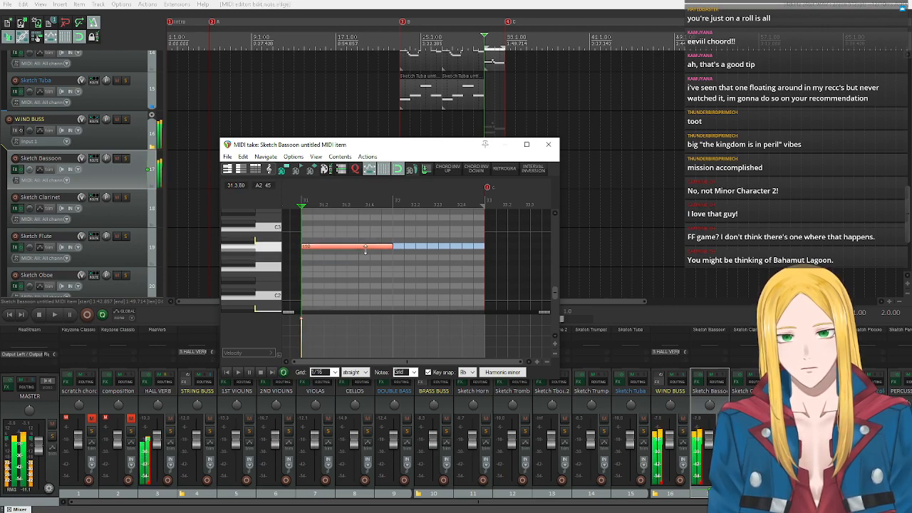
{"action": "left_click_drag", "start_coordinate": [383, 247], "coordinate": [380, 246]}
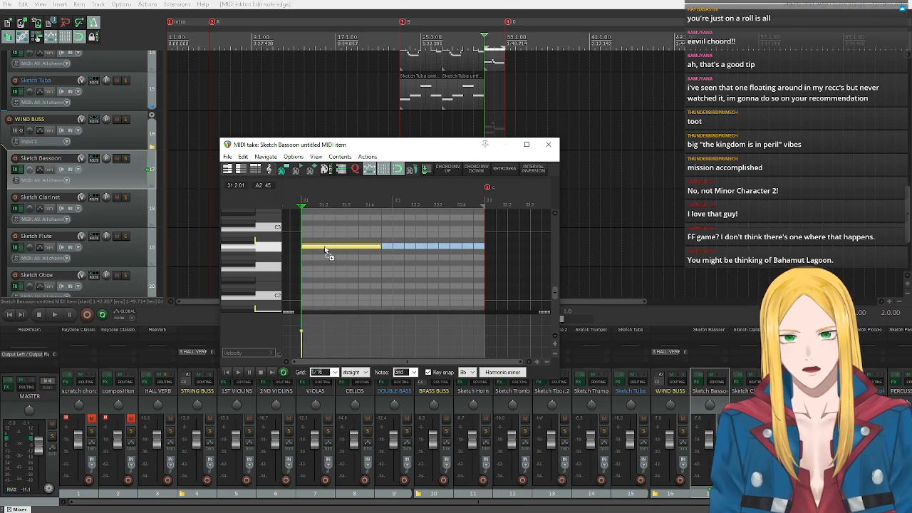
Copy the bassoon's A2 note to F2 at the start of bar 32, close the editor, and play the arrangement from bar 31.
{"action": "left_click", "coordinate": [418, 270]}
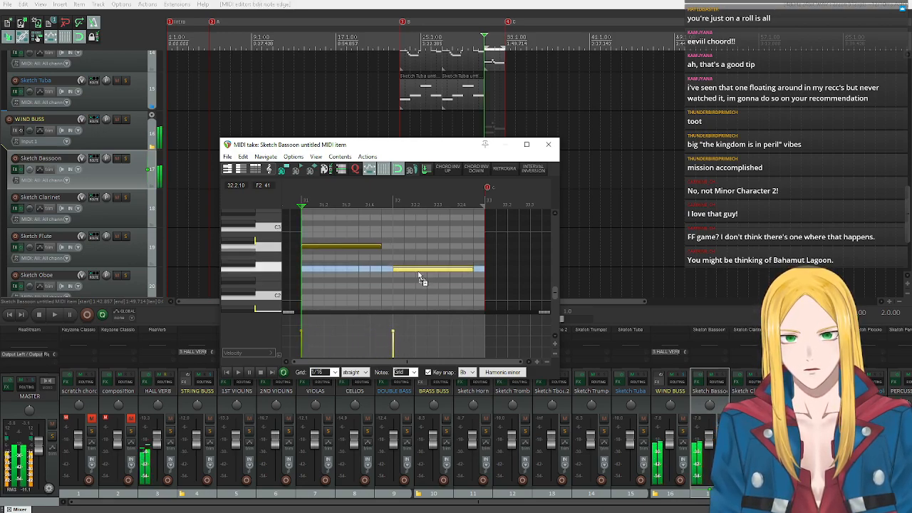
{"action": "left_click", "coordinate": [547, 144]}
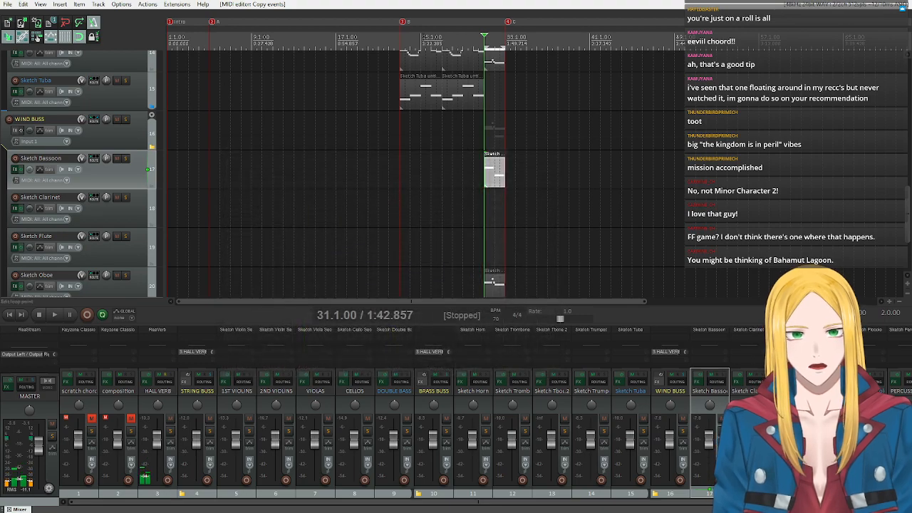
{"action": "left_click", "coordinate": [55, 315]}
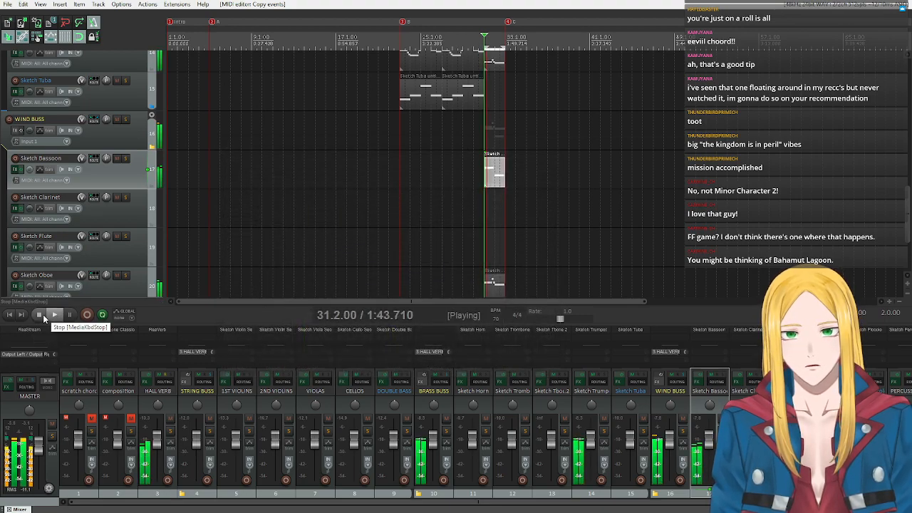
{"action": "left_click", "coordinate": [43, 314]}
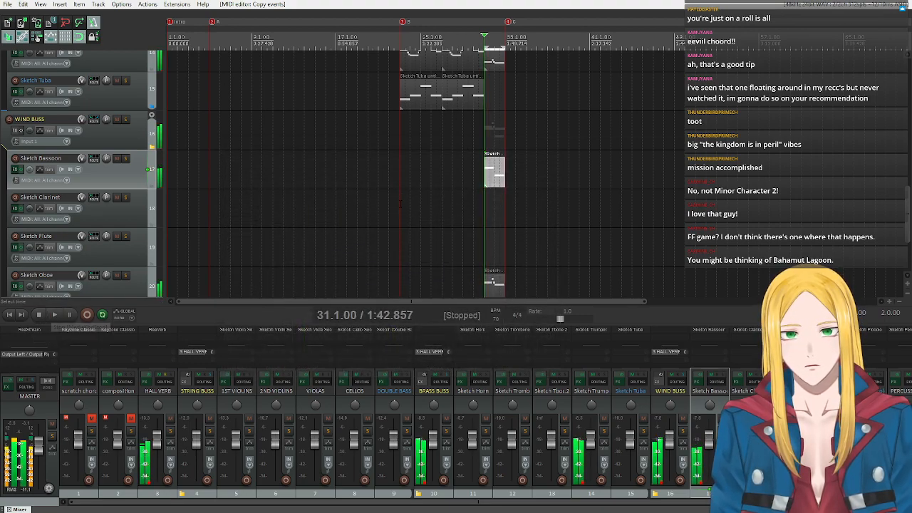
Reopen the bassoon item at bar 31 and set its key-snap scale to the Minor triad chord.
{"action": "double_click", "coordinate": [487, 170]}
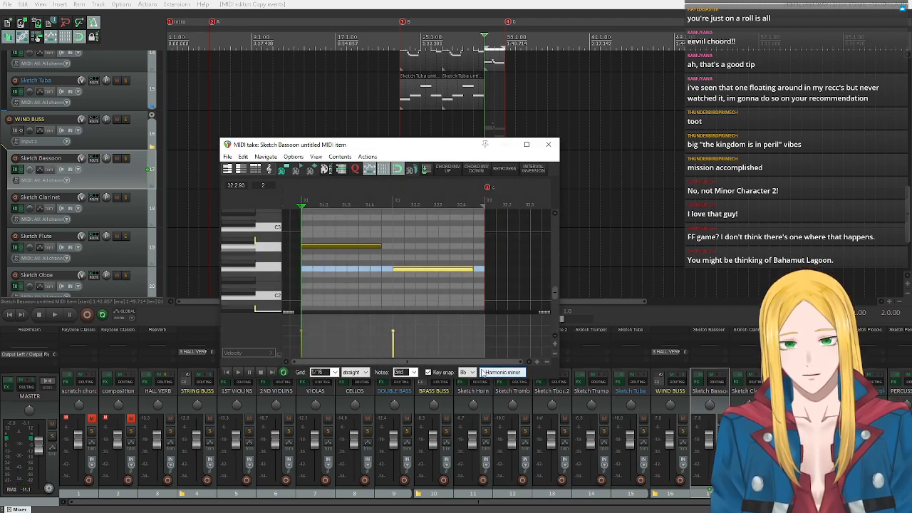
{"action": "left_click", "coordinate": [485, 373]}
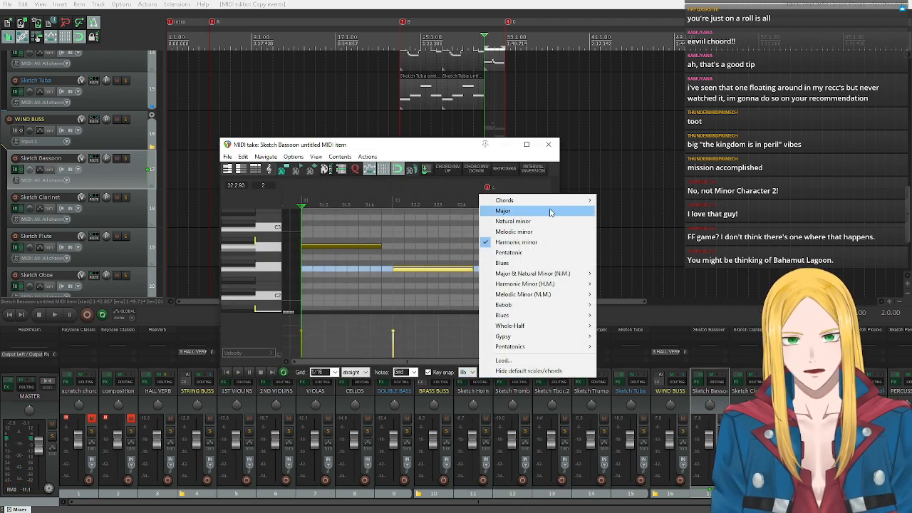
{"action": "mouse_move", "coordinate": [545, 201]}
{"action": "left_click", "coordinate": [642, 210]}
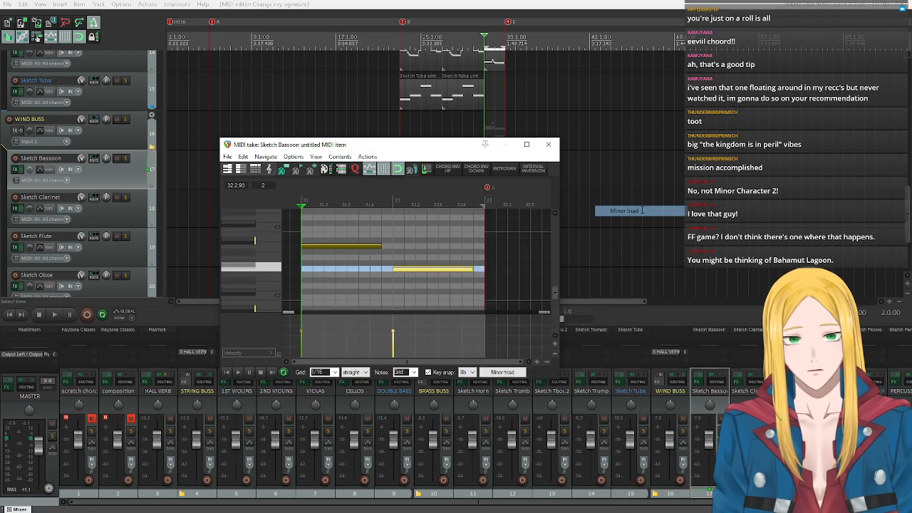
Raise the bassoon's bar 31 note to Bb2, close the editor, and play the passage from bar 31.
{"action": "key", "text": "Up"}
{"action": "left_click_drag", "start_coordinate": [330, 248], "coordinate": [330, 240]}
{"action": "left_click", "coordinate": [549, 144]}
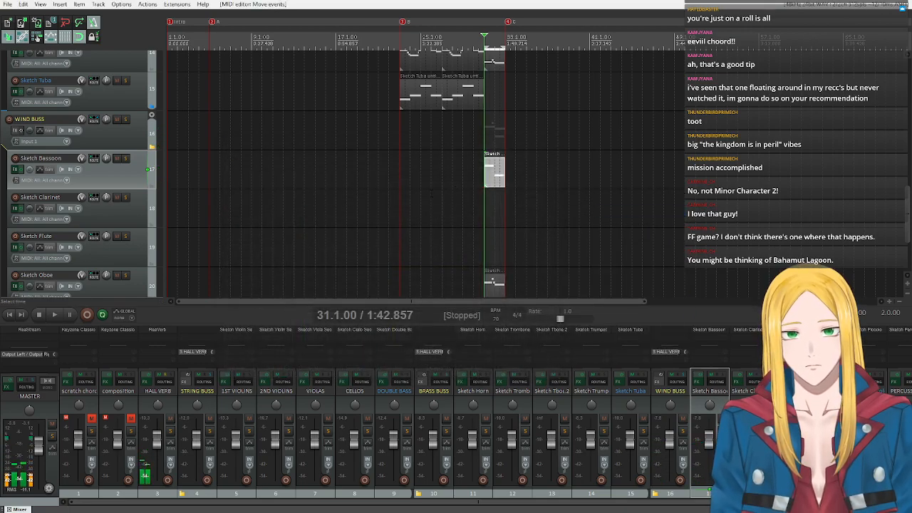
{"action": "key", "text": "space"}
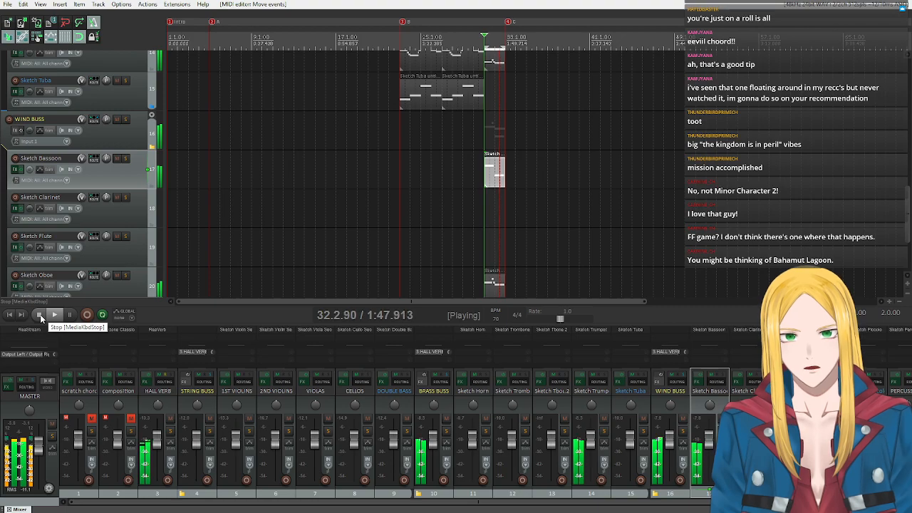
{"action": "left_click", "coordinate": [41, 318]}
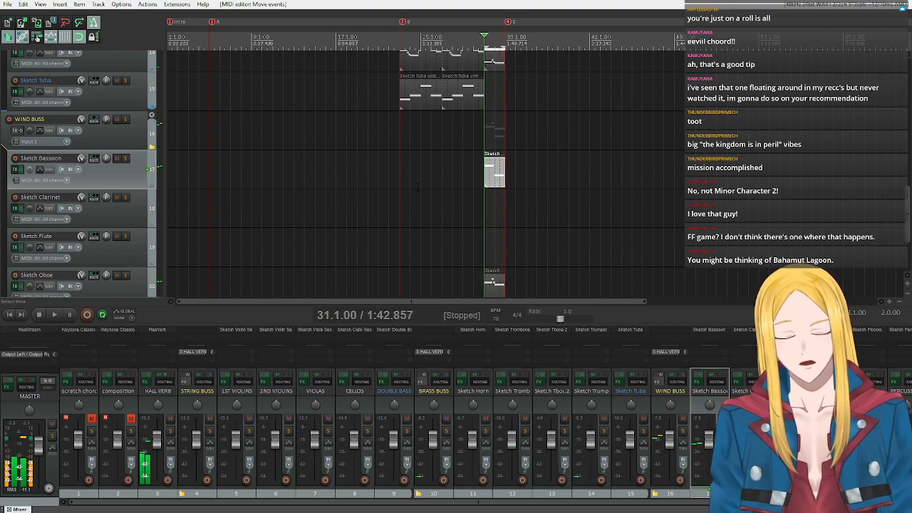
{"action": "left_click", "coordinate": [53, 316]}
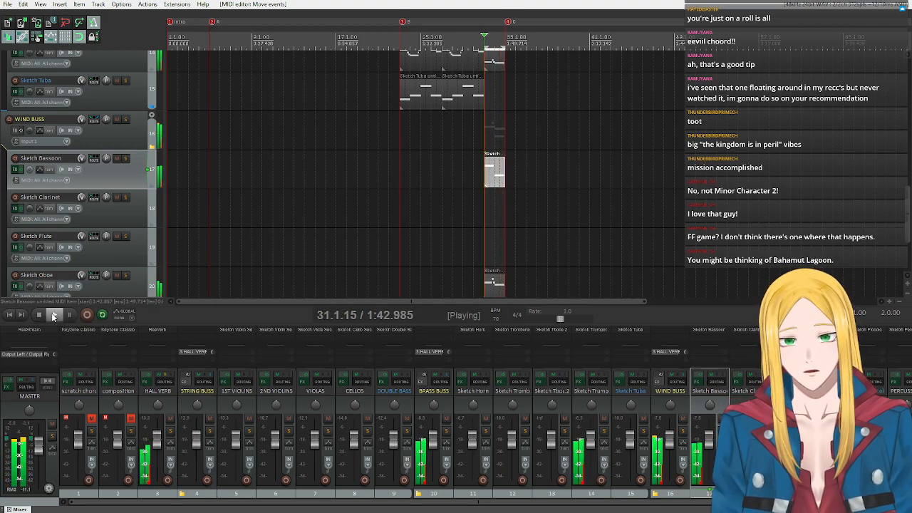
{"action": "left_click", "coordinate": [39, 315]}
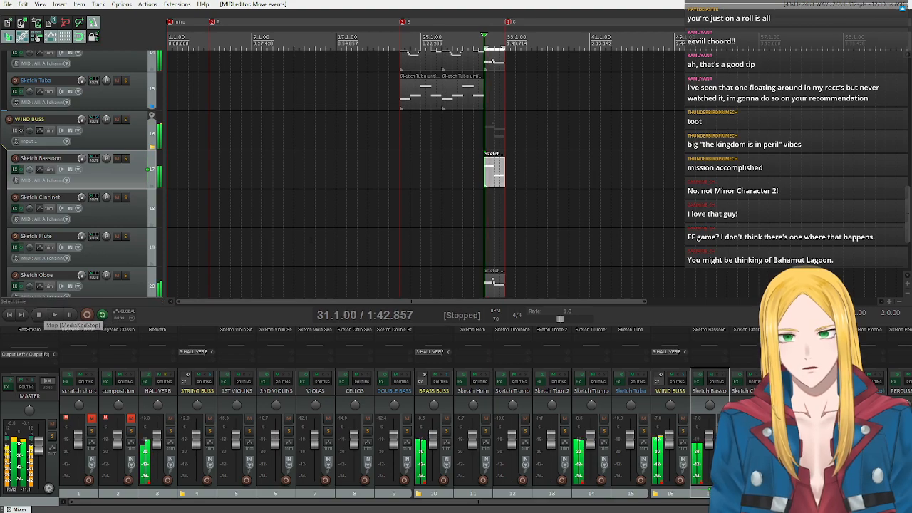
Transpose the bassoon's bar 31 note down 12 semitones, play the passage from bar 31, and close the editor.
{"action": "double_click", "coordinate": [488, 174]}
{"action": "scroll", "coordinate": [259, 257], "scroll_direction": "down", "scroll_amount": 6}
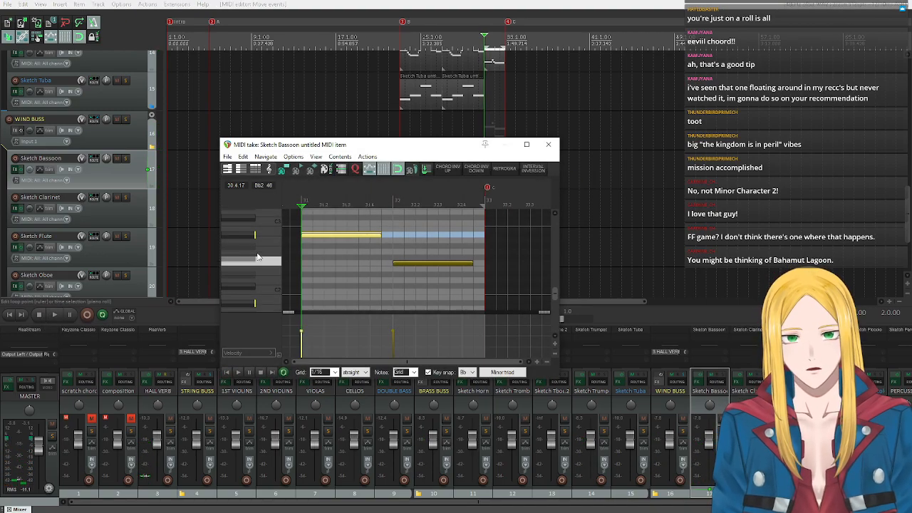
{"action": "left_click", "coordinate": [248, 275]}
{"action": "scroll", "coordinate": [274, 269], "scroll_direction": "up", "scroll_amount": 3}
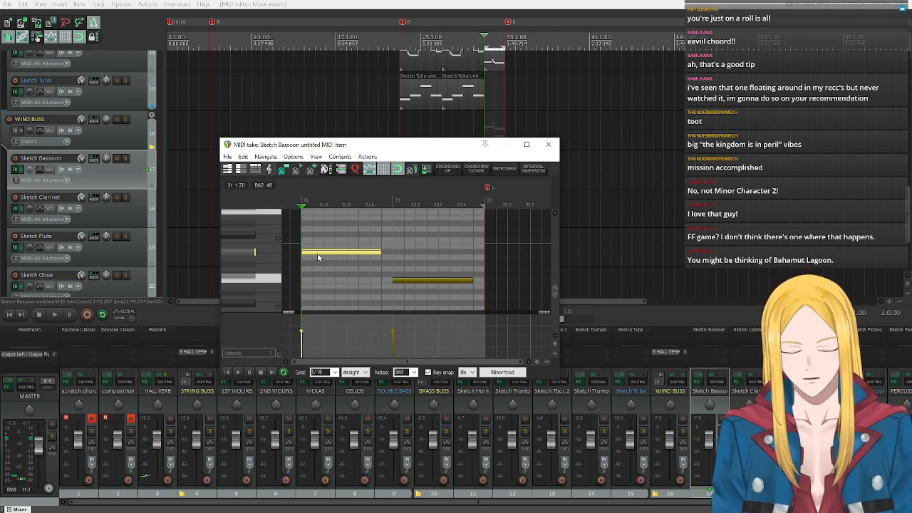
{"action": "type", "text": "n-12"}
{"action": "key", "text": "Return"}
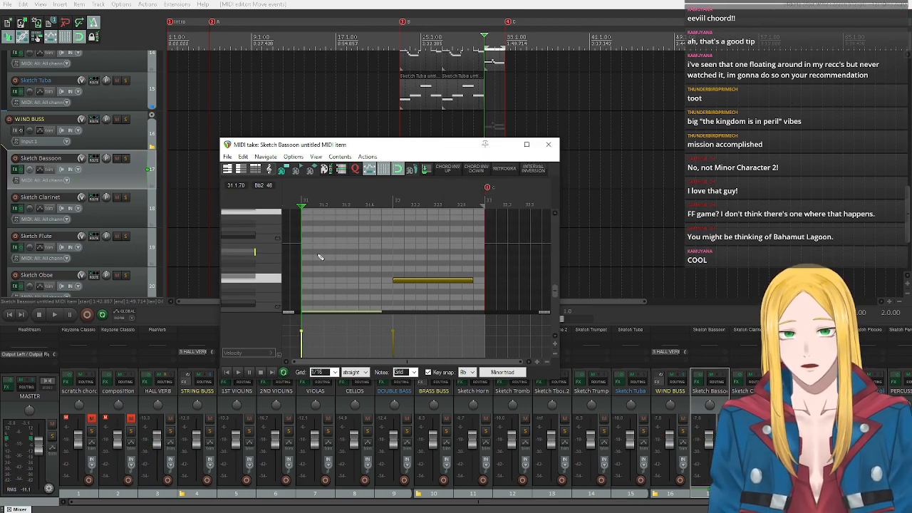
{"action": "left_click", "coordinate": [238, 372]}
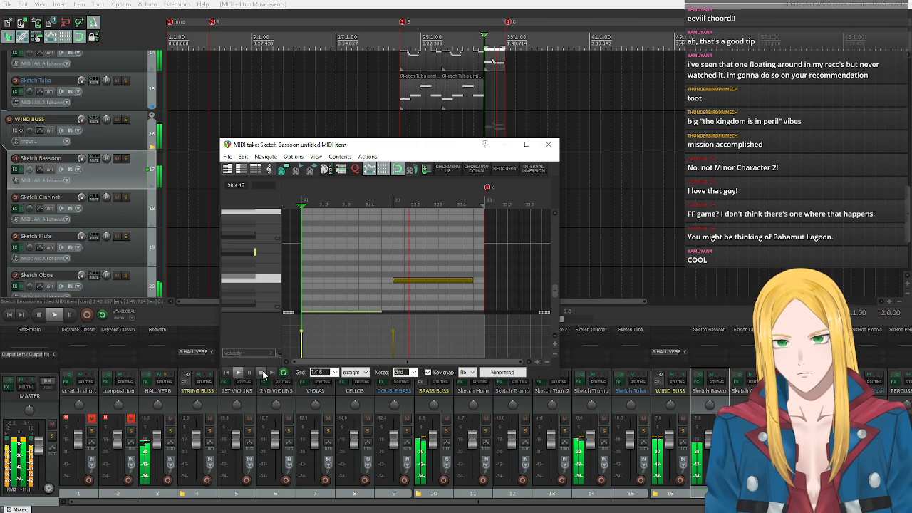
{"action": "left_click", "coordinate": [261, 373]}
{"action": "left_click", "coordinate": [548, 144]}
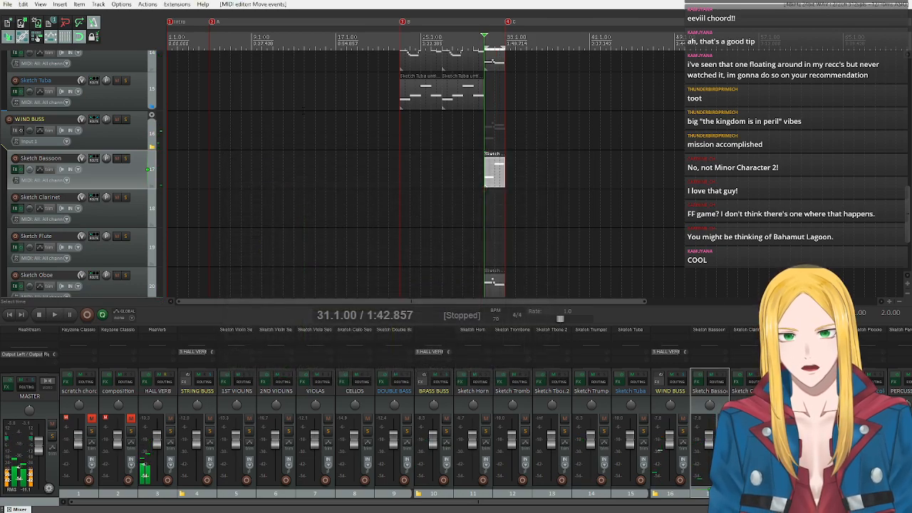
Look through the woodwind, brass and string tracks for the next instrument to write at bar 31.
{"action": "scroll", "coordinate": [126, 163], "scroll_direction": "down", "scroll_amount": 1}
{"action": "left_click", "coordinate": [116, 171]}
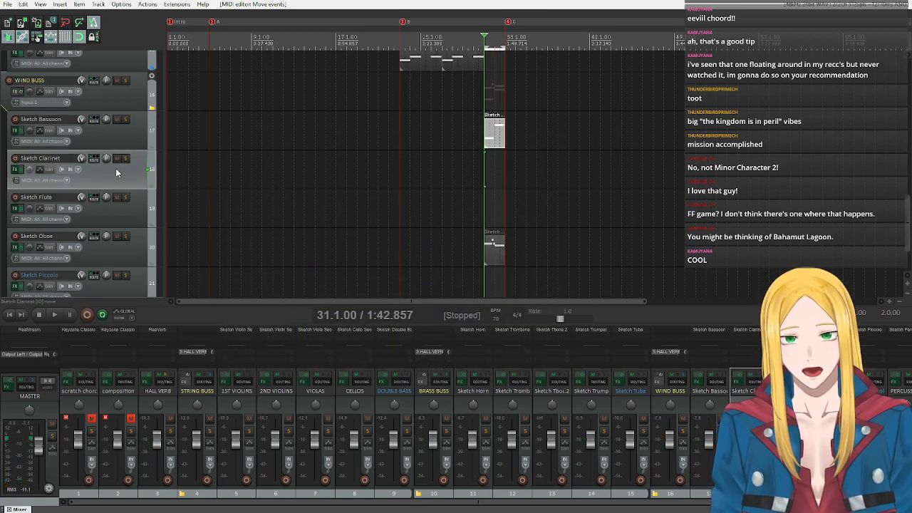
{"action": "scroll", "coordinate": [100, 209], "scroll_direction": "down", "scroll_amount": 2}
{"action": "left_click", "coordinate": [121, 207]}
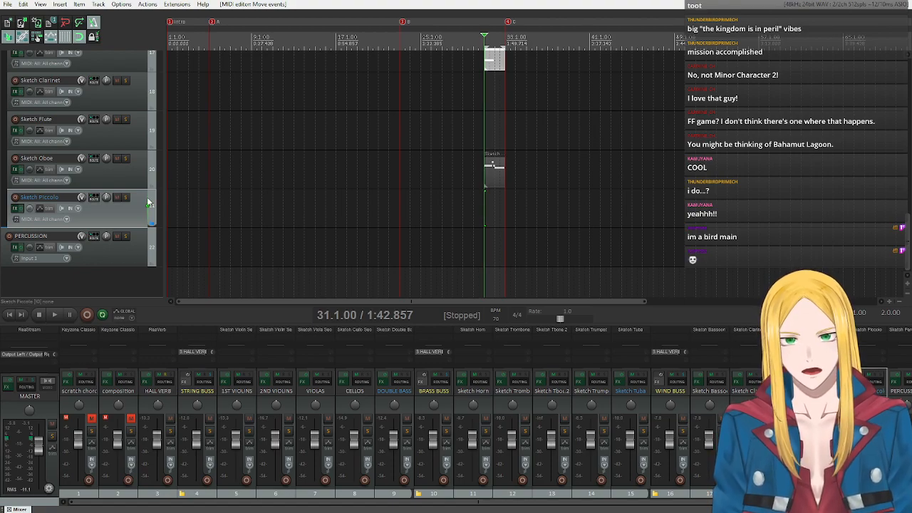
{"action": "scroll", "coordinate": [122, 183], "scroll_direction": "up", "scroll_amount": 3}
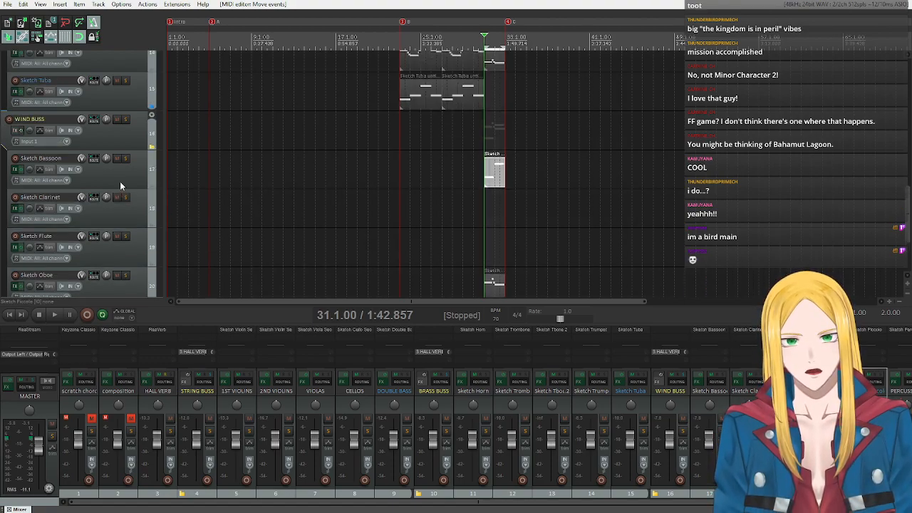
{"action": "scroll", "coordinate": [121, 211], "scroll_direction": "down", "scroll_amount": 2}
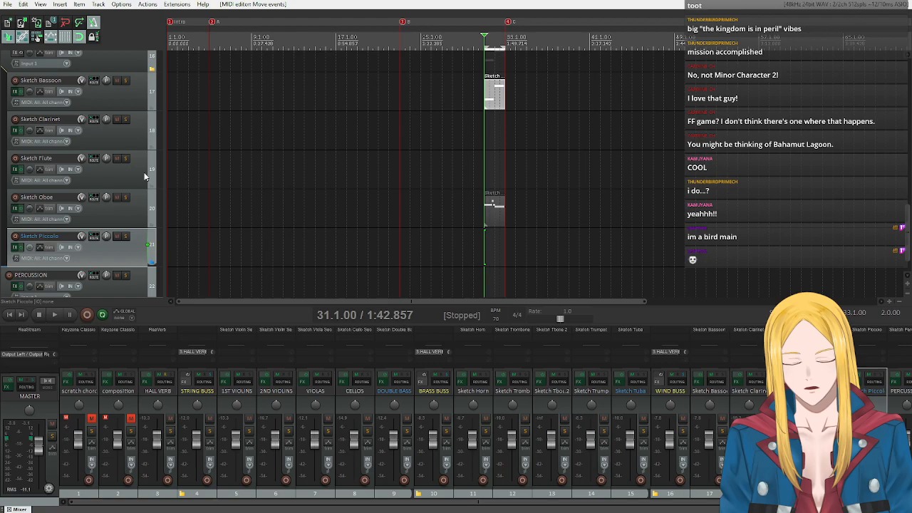
{"action": "scroll", "coordinate": [145, 176], "scroll_direction": "up", "scroll_amount": 10}
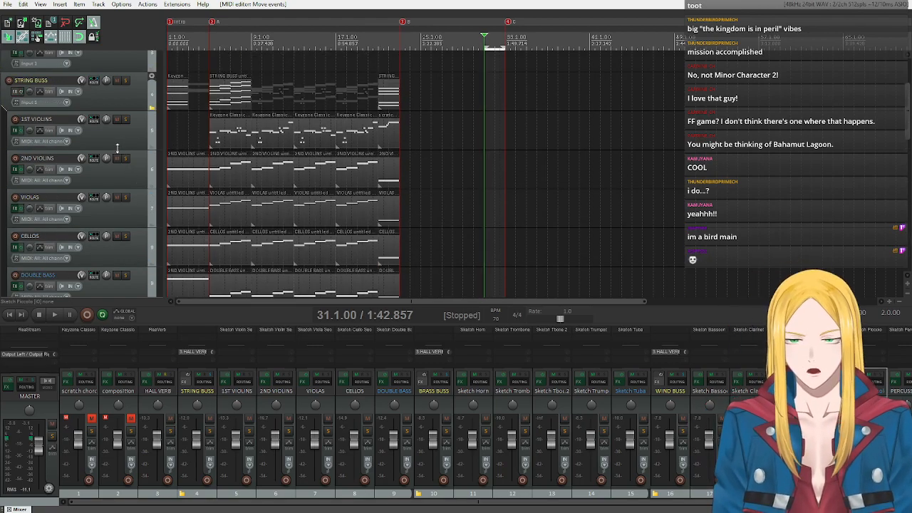
{"action": "scroll", "coordinate": [117, 147], "scroll_direction": "down", "scroll_amount": 10}
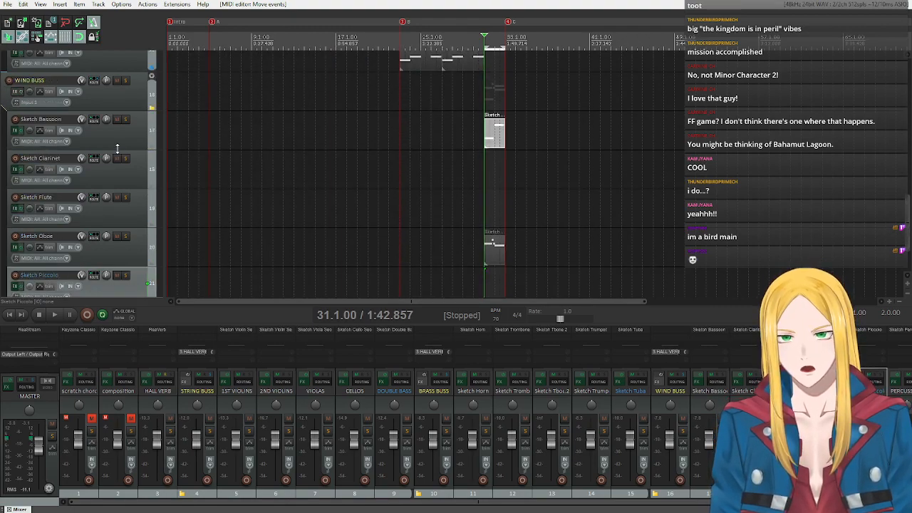
{"action": "scroll", "coordinate": [117, 148], "scroll_direction": "down", "scroll_amount": 2}
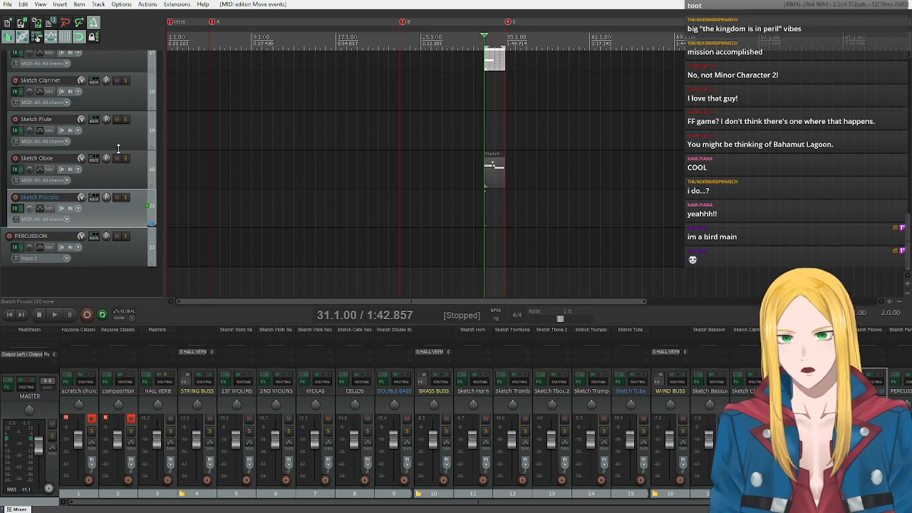
{"action": "scroll", "coordinate": [128, 157], "scroll_direction": "up", "scroll_amount": 10}
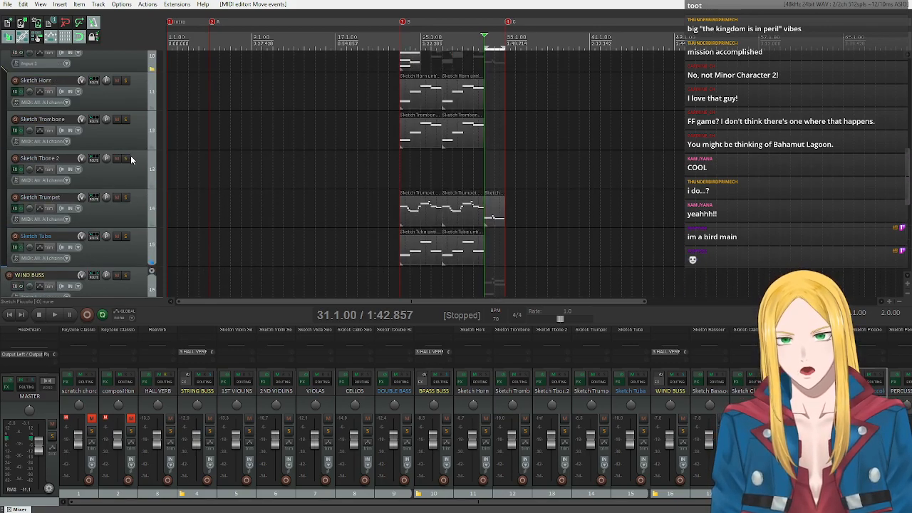
{"action": "scroll", "coordinate": [132, 161], "scroll_direction": "up", "scroll_amount": 3}
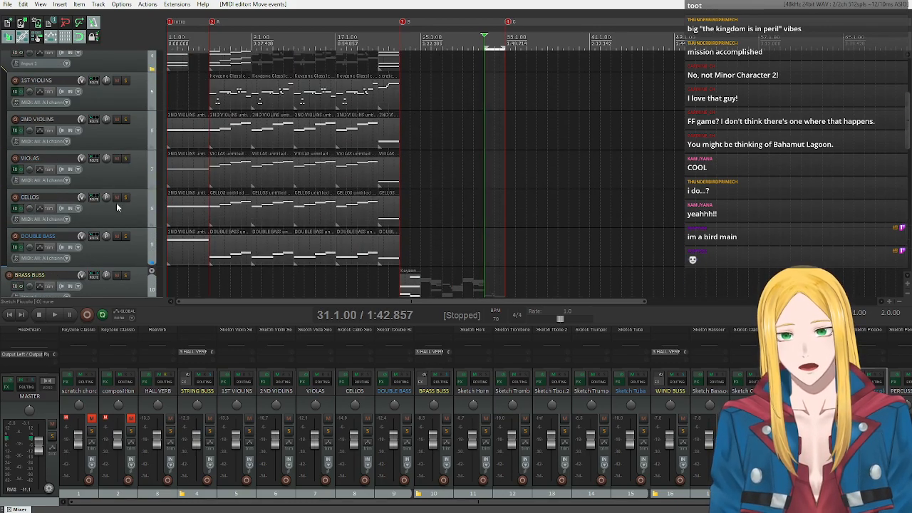
Insert a new MIDI item on the DOUBLE BASS track at bars 31 and 32, and extend its start back to 30.3.00.
{"action": "left_click", "coordinate": [104, 252]}
{"action": "left_click", "coordinate": [60, 6]}
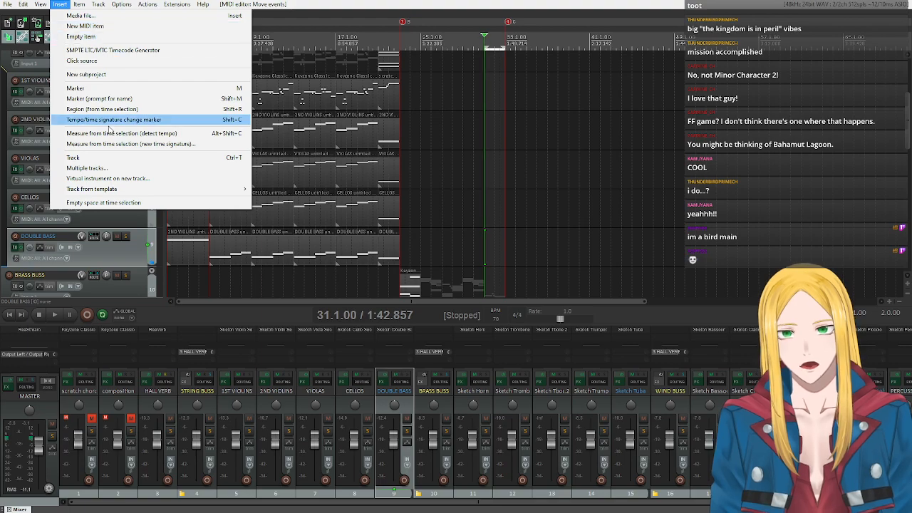
{"action": "left_click", "coordinate": [84, 26]}
{"action": "left_click_drag", "start_coordinate": [485, 244], "coordinate": [479, 244]}
{"action": "left_click_drag", "start_coordinate": [480, 48], "coordinate": [478, 49]}
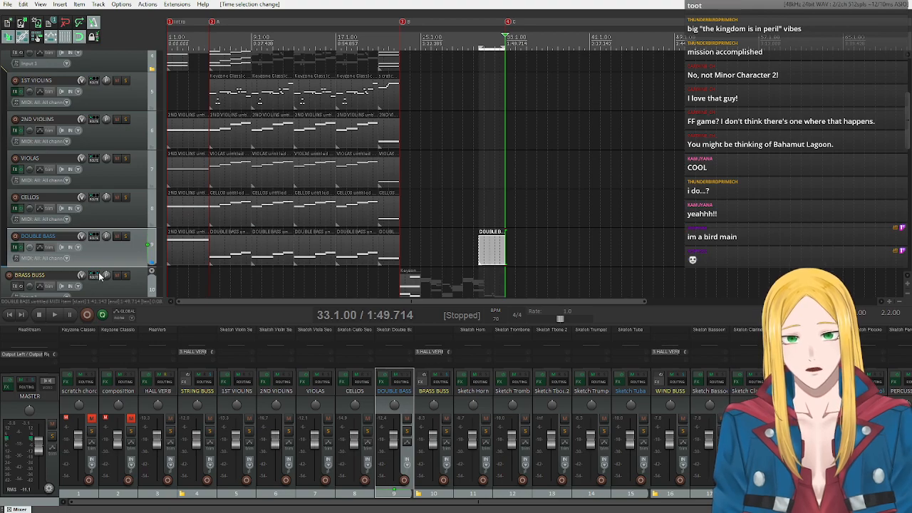
Solo the DOUBLE BASS track and open its new item in the MIDI editor with key snap turned on.
{"action": "left_click", "coordinate": [126, 236]}
{"action": "double_click", "coordinate": [480, 253]}
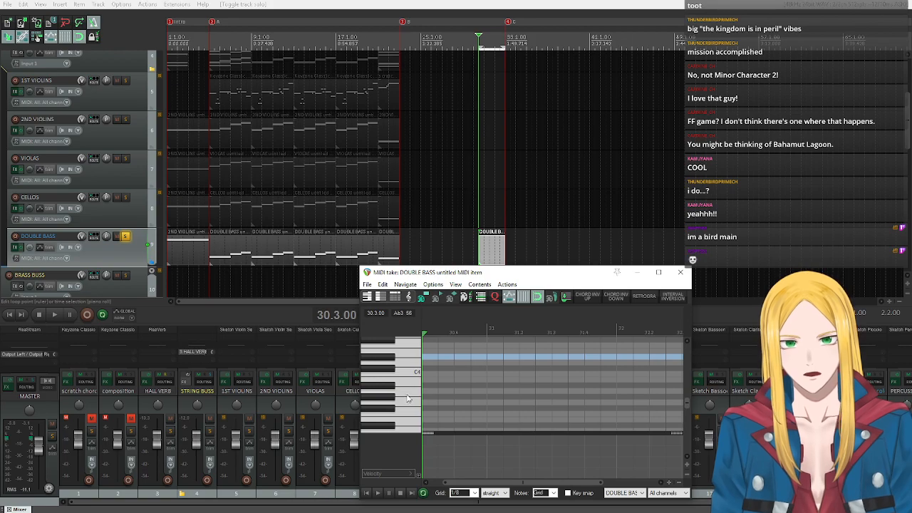
{"action": "scroll", "coordinate": [408, 399], "scroll_direction": "down", "scroll_amount": 5}
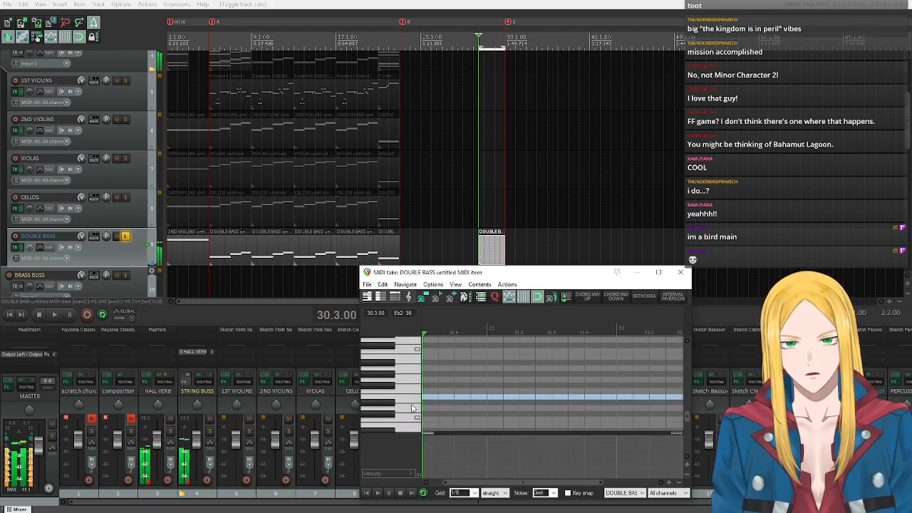
{"action": "scroll", "coordinate": [412, 405], "scroll_direction": "down", "scroll_amount": 3}
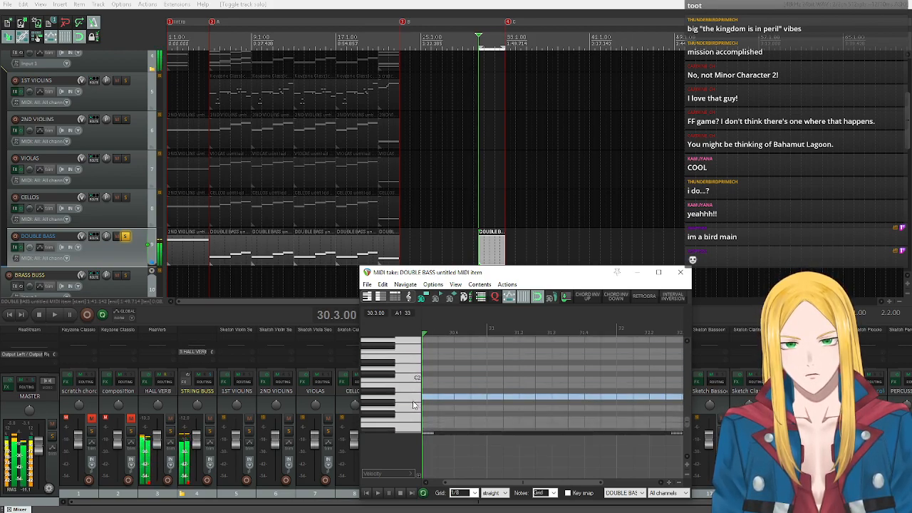
{"action": "scroll", "coordinate": [413, 404], "scroll_direction": "down", "scroll_amount": 2}
{"action": "left_click", "coordinate": [567, 492]}
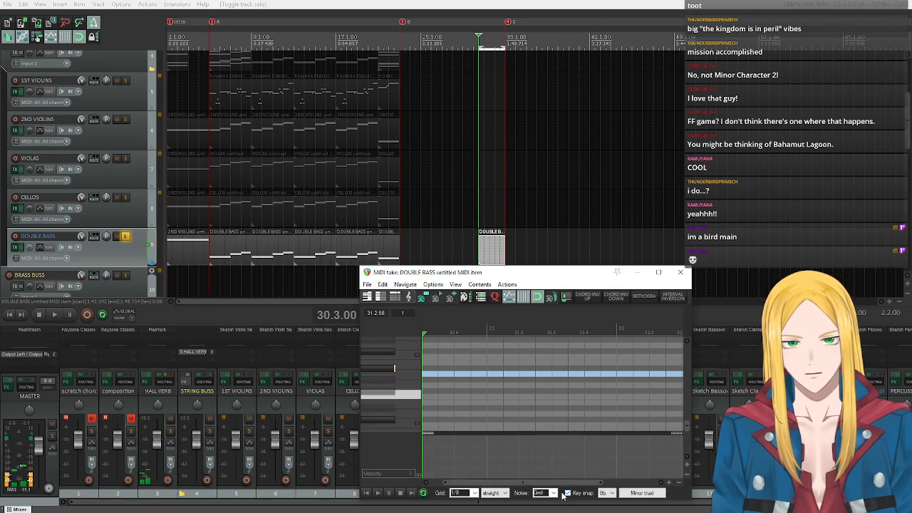
Audition the double bass on F1 and Bb1, and draw a Bb1 eighth note at the start of bar 31.
{"action": "left_click", "coordinate": [408, 399]}
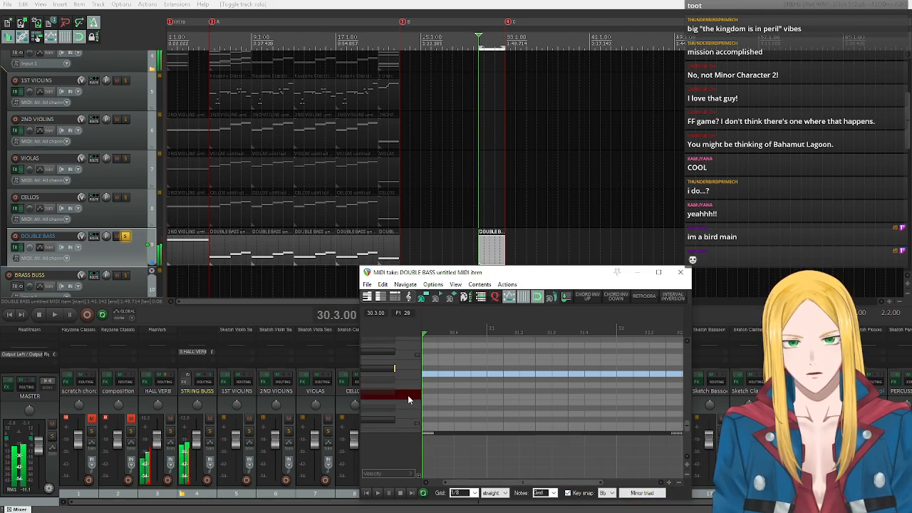
{"action": "left_click", "coordinate": [393, 369]}
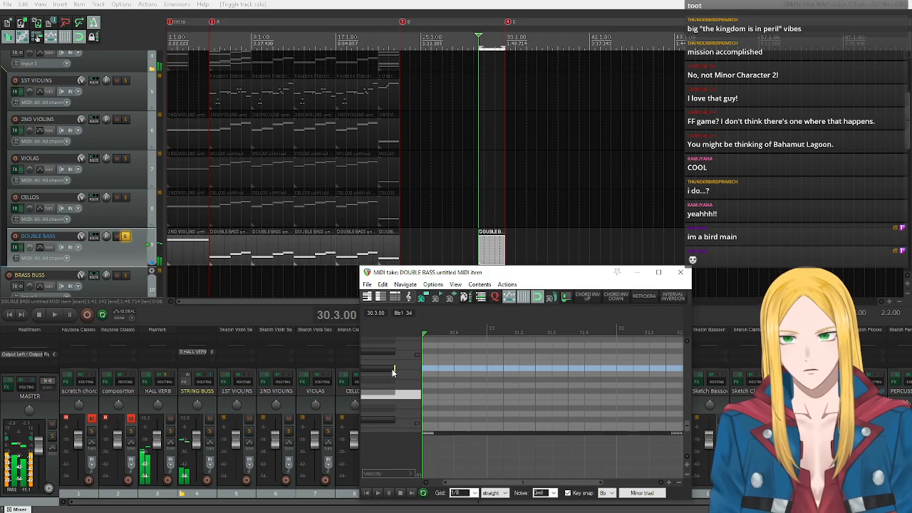
{"action": "left_click", "coordinate": [393, 370]}
{"action": "left_click", "coordinate": [392, 370]}
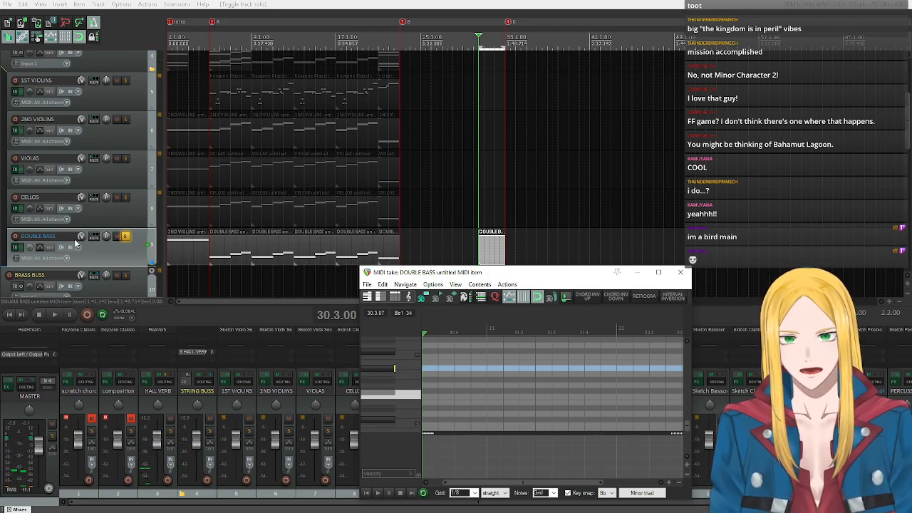
{"action": "left_click", "coordinate": [501, 368]}
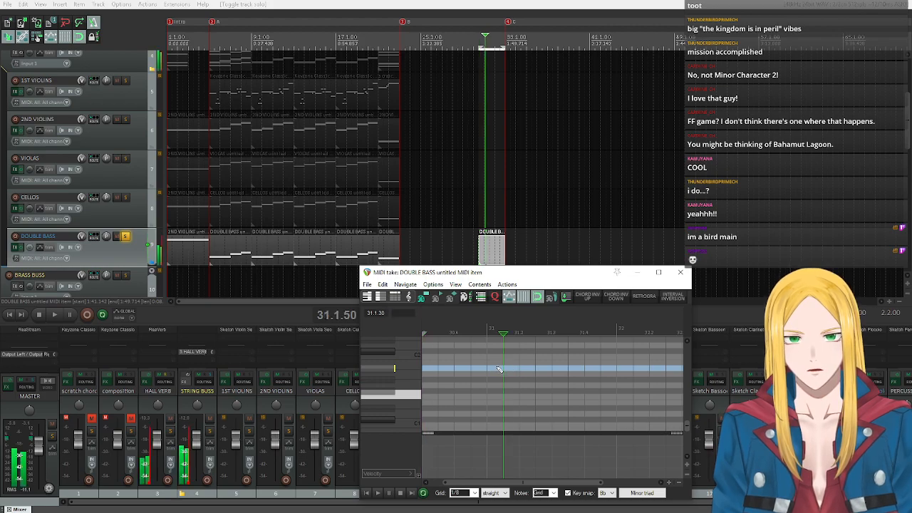
{"action": "left_click", "coordinate": [499, 369]}
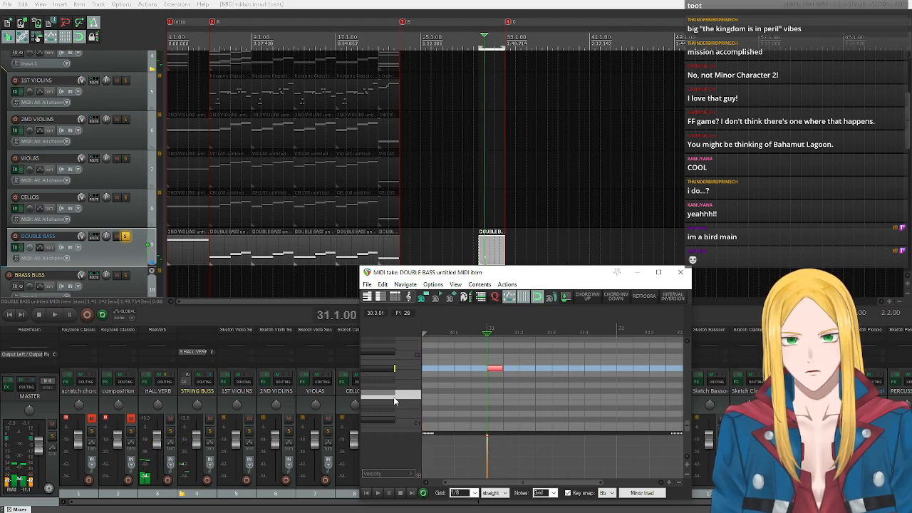
Show the DOUBLE BASS track's instrument plugin and switch its articulation to Pizzicato with a keyswitch.
{"action": "left_click", "coordinate": [16, 247]}
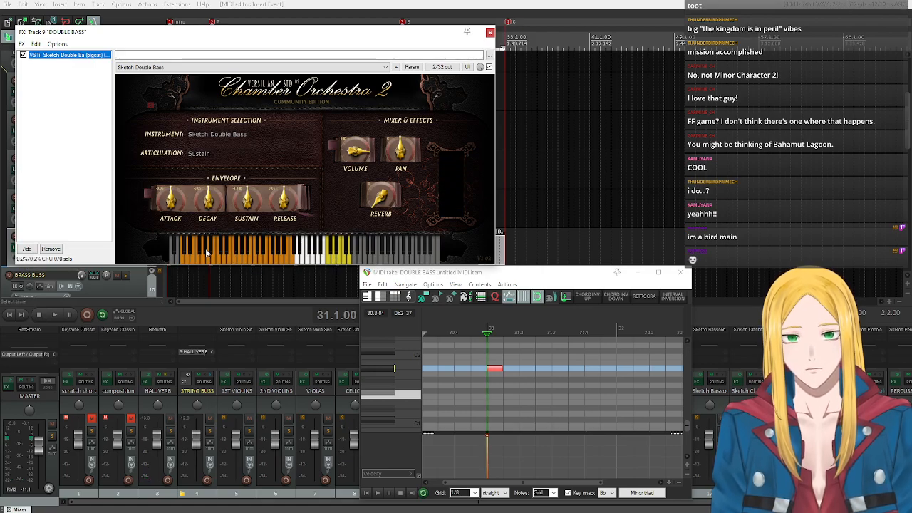
{"action": "scroll", "coordinate": [394, 381], "scroll_direction": "up", "scroll_amount": 4}
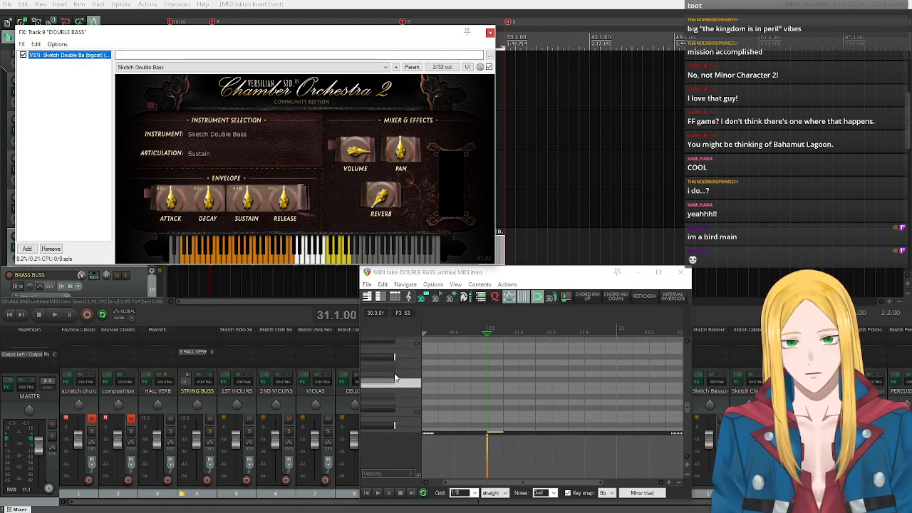
{"action": "scroll", "coordinate": [395, 377], "scroll_direction": "up", "scroll_amount": 8}
{"action": "scroll", "coordinate": [397, 377], "scroll_direction": "up", "scroll_amount": 2}
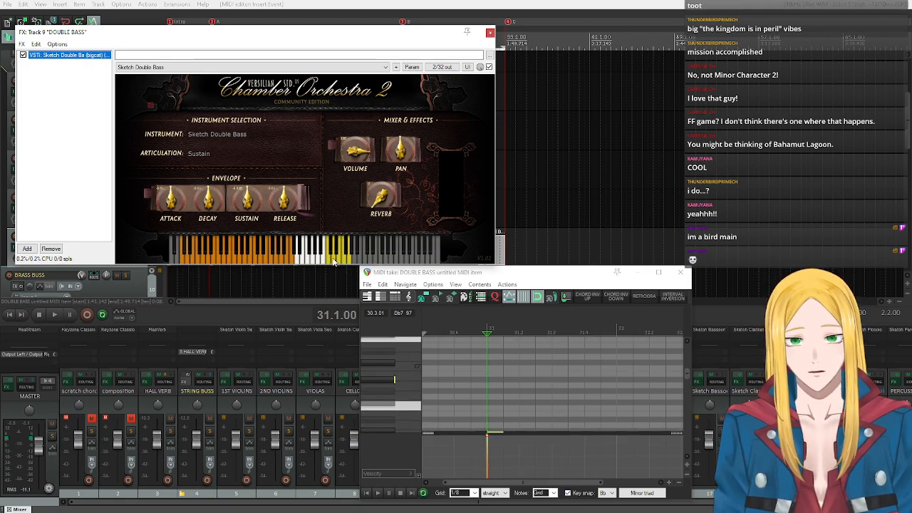
{"action": "left_click", "coordinate": [335, 262]}
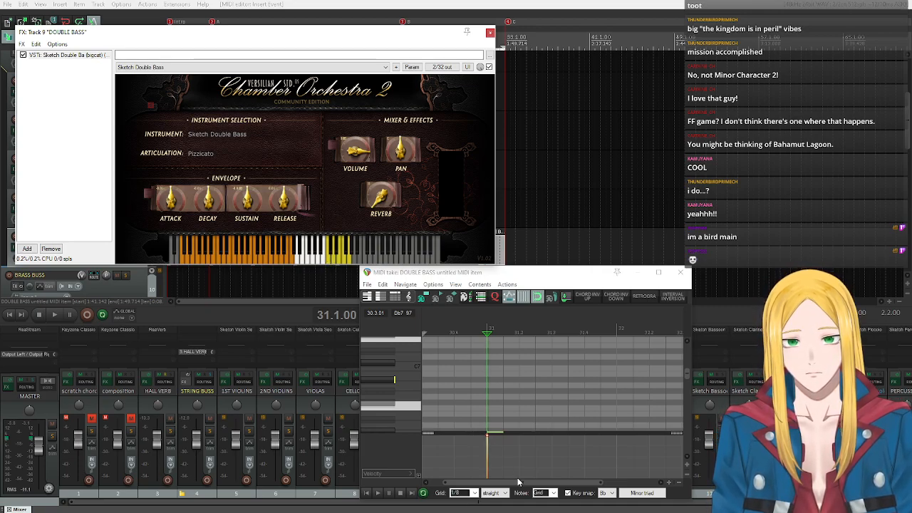
Turn off key snap and audition the piano roll's high keys in search of the pizzicato keyswitch.
{"action": "left_click", "coordinate": [568, 493]}
{"action": "scroll", "coordinate": [393, 375], "scroll_direction": "up", "scroll_amount": 3}
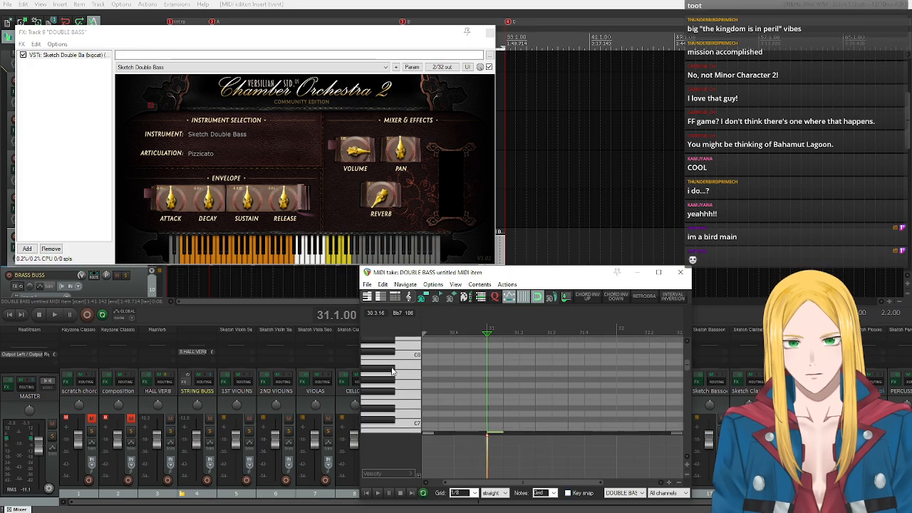
{"action": "left_click_drag", "start_coordinate": [388, 364], "coordinate": [388, 396]}
{"action": "scroll", "coordinate": [389, 403], "scroll_direction": "down", "scroll_amount": 2}
{"action": "left_click", "coordinate": [385, 389]}
{"action": "left_click", "coordinate": [383, 399]}
{"action": "left_click", "coordinate": [385, 409]}
{"action": "scroll", "coordinate": [387, 423], "scroll_direction": "down", "scroll_amount": 2}
{"action": "scroll", "coordinate": [391, 425], "scroll_direction": "down", "scroll_amount": 2}
Test the keyswitches around C5 and insert a Db5 pizzicato keyswitch note on the eighth just before bar 31.
{"action": "left_click", "coordinate": [388, 396]}
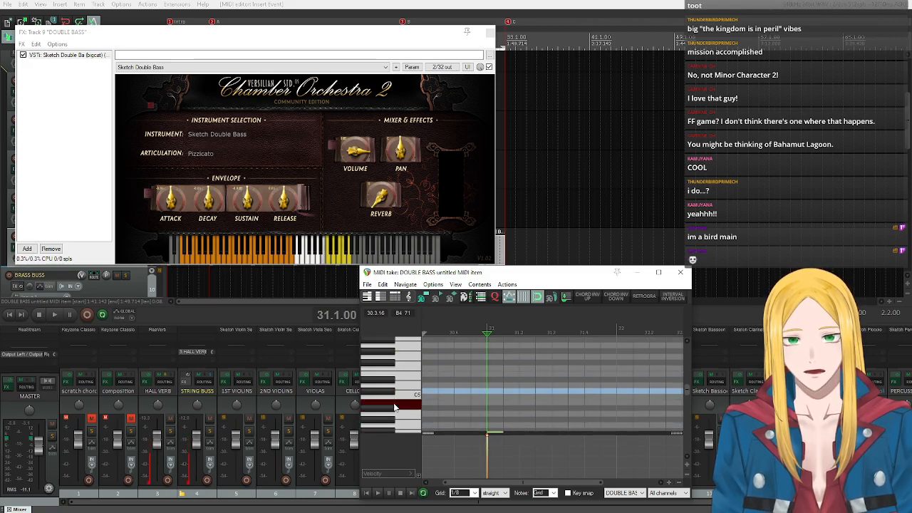
{"action": "left_click", "coordinate": [393, 412]}
{"action": "left_click", "coordinate": [395, 405]}
{"action": "left_click", "coordinate": [397, 397]}
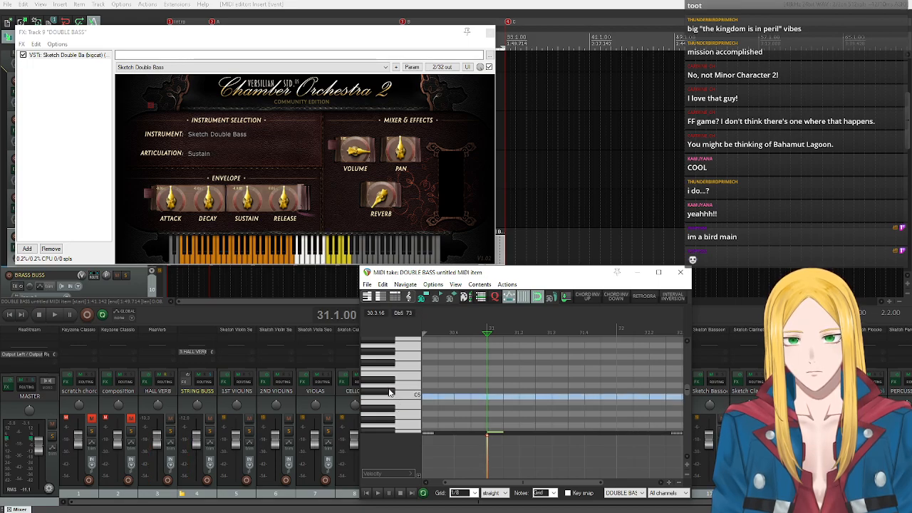
{"action": "left_click", "coordinate": [389, 393]}
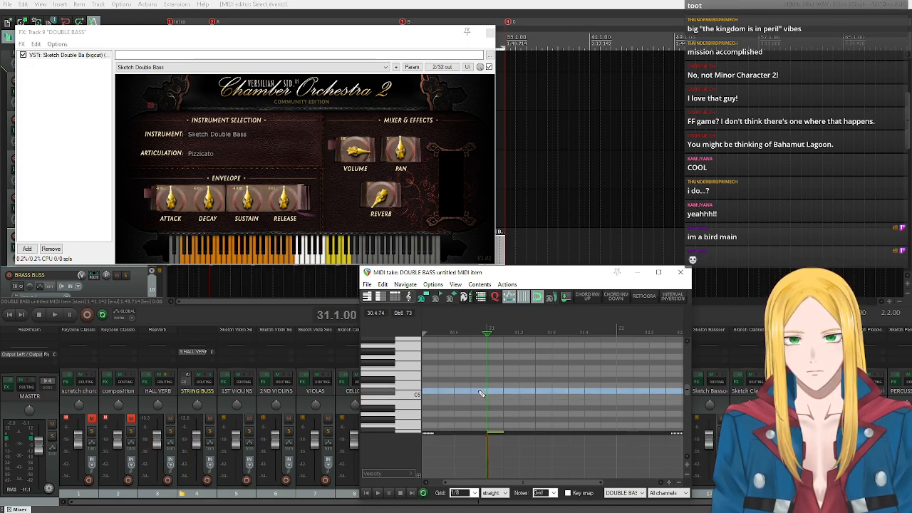
{"action": "scroll", "coordinate": [409, 385], "scroll_direction": "down", "scroll_amount": 6}
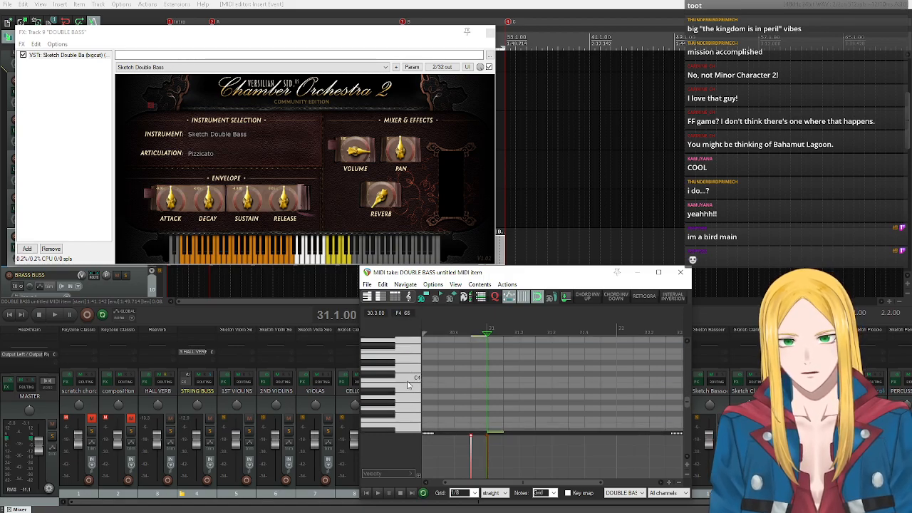
Draw Bb1 eighth notes on beats 2, 3 and 4 of bar 31 in the double bass item, moving the plugin window clear.
{"action": "scroll", "coordinate": [403, 377], "scroll_direction": "down", "scroll_amount": 4}
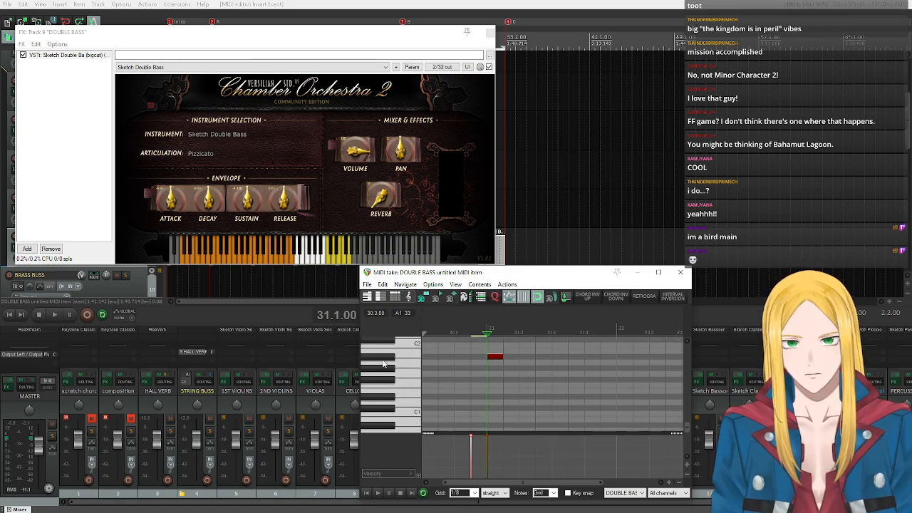
{"action": "left_click", "coordinate": [391, 359]}
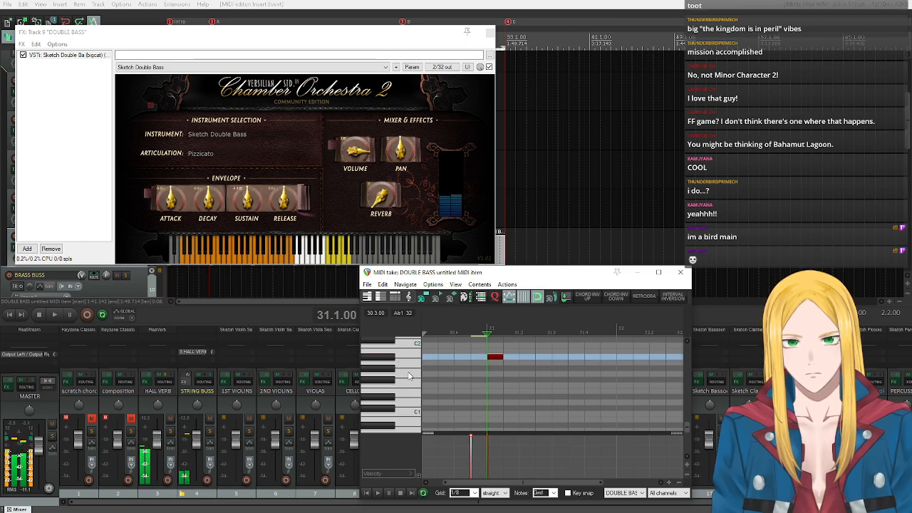
{"action": "left_click_drag", "start_coordinate": [513, 484], "coordinate": [539, 484]}
{"action": "scroll", "coordinate": [415, 375], "scroll_direction": "up", "scroll_amount": 2}
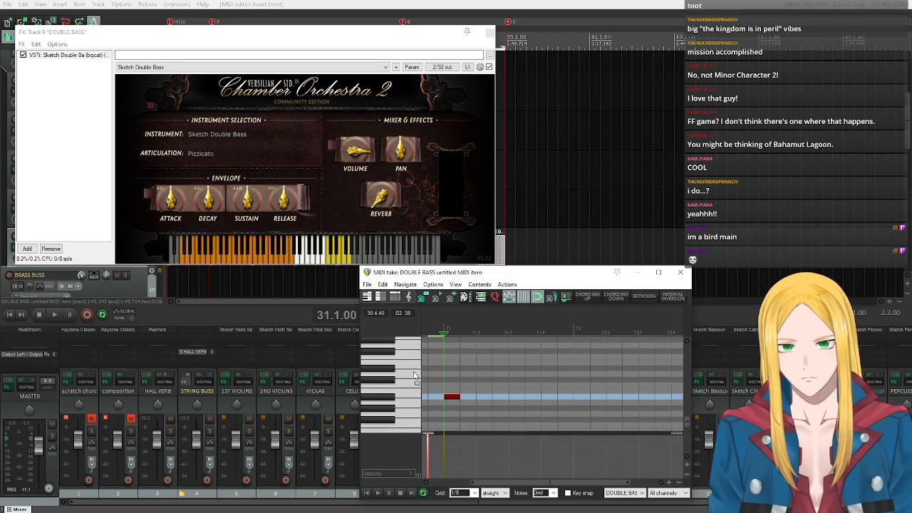
{"action": "left_click_drag", "start_coordinate": [370, 39], "coordinate": [404, 305]}
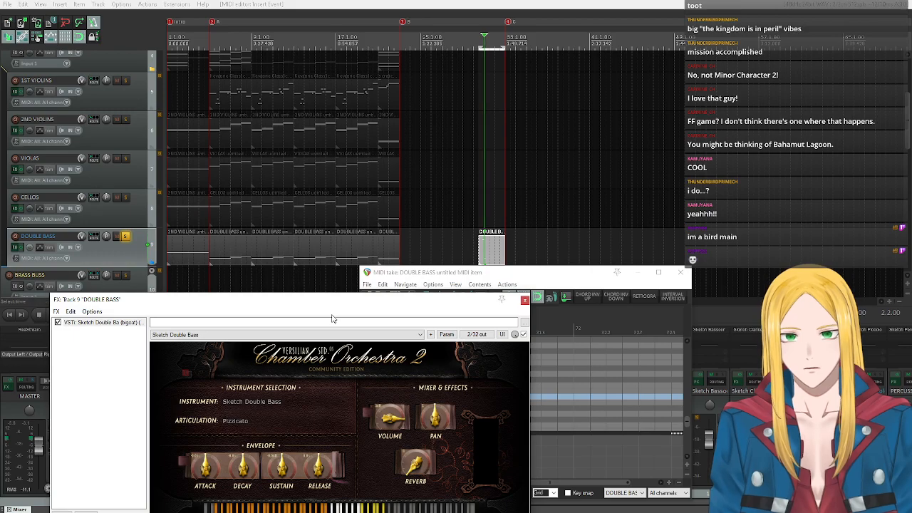
{"action": "left_click_drag", "start_coordinate": [319, 308], "coordinate": [315, 80]}
{"action": "left_click", "coordinate": [562, 292]}
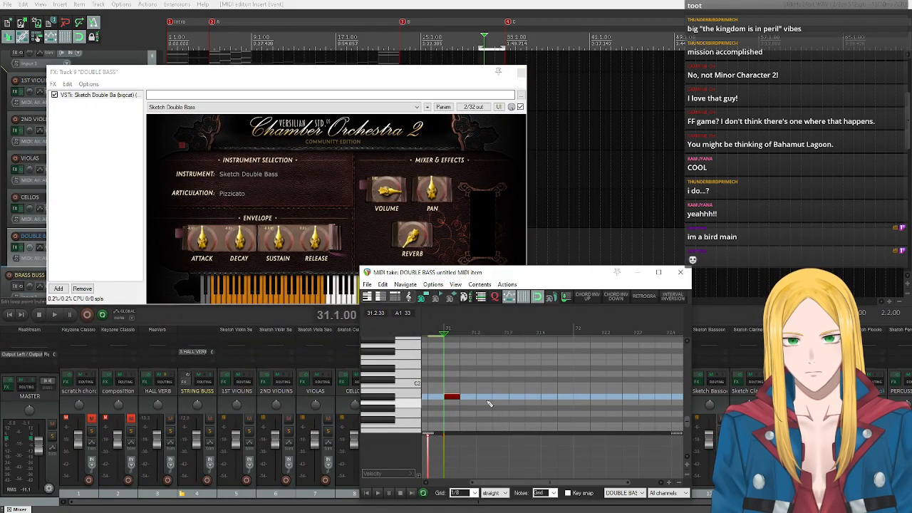
{"action": "left_click", "coordinate": [484, 399]}
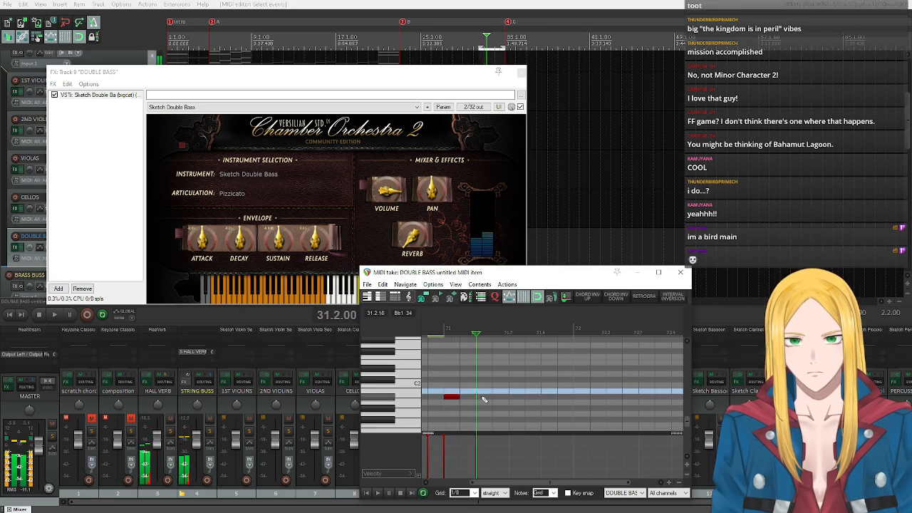
{"action": "left_click", "coordinate": [522, 398]}
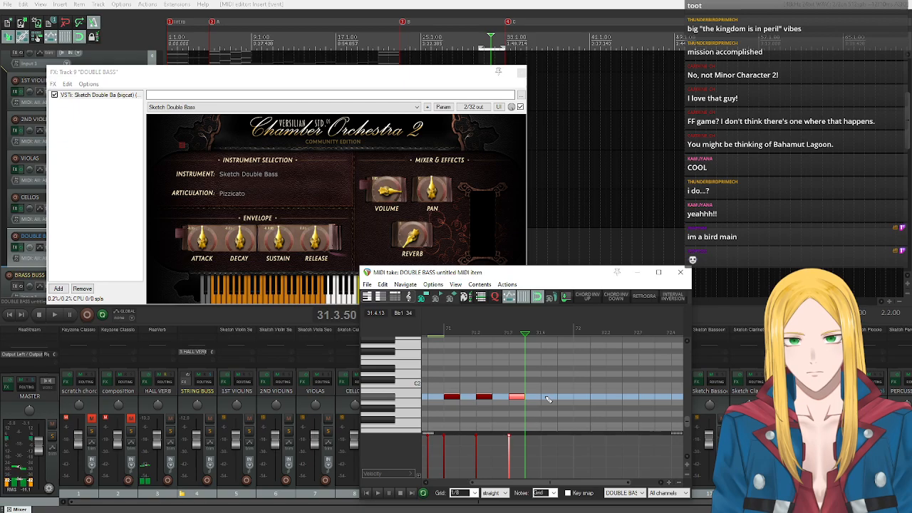
{"action": "left_click", "coordinate": [547, 399]}
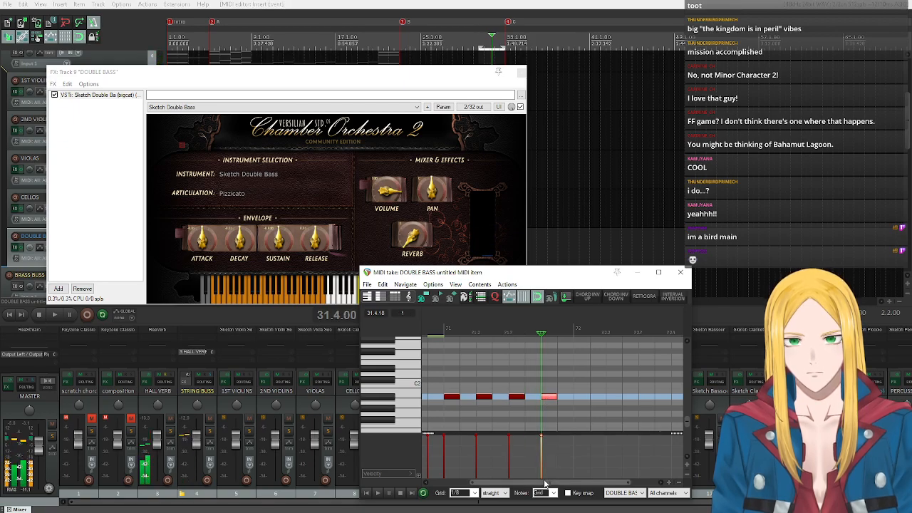
Draw F2 eighth notes on beats 1, 2 and 3 of bar 32 in the double bass item.
{"action": "left_click_drag", "start_coordinate": [549, 483], "coordinate": [574, 485]}
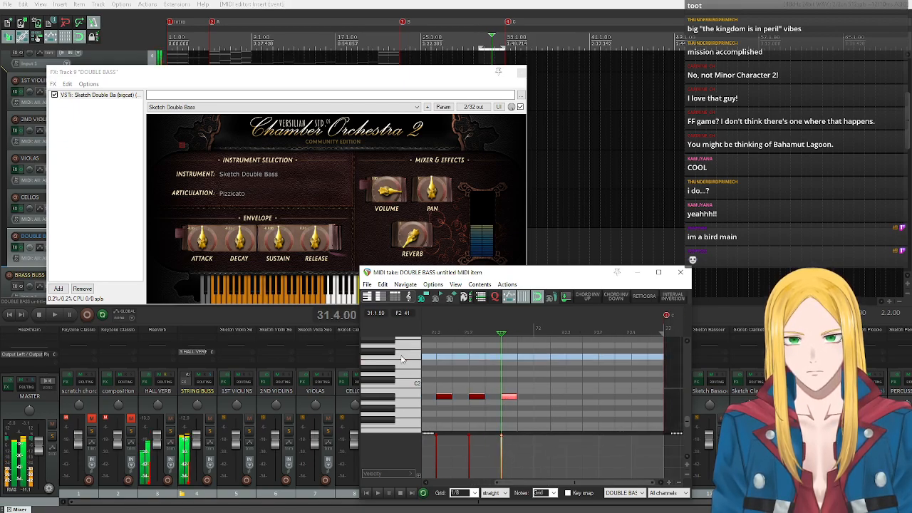
{"action": "left_click", "coordinate": [541, 358]}
{"action": "left_click", "coordinate": [588, 359]}
{"action": "left_click_drag", "start_coordinate": [588, 358], "coordinate": [572, 358]}
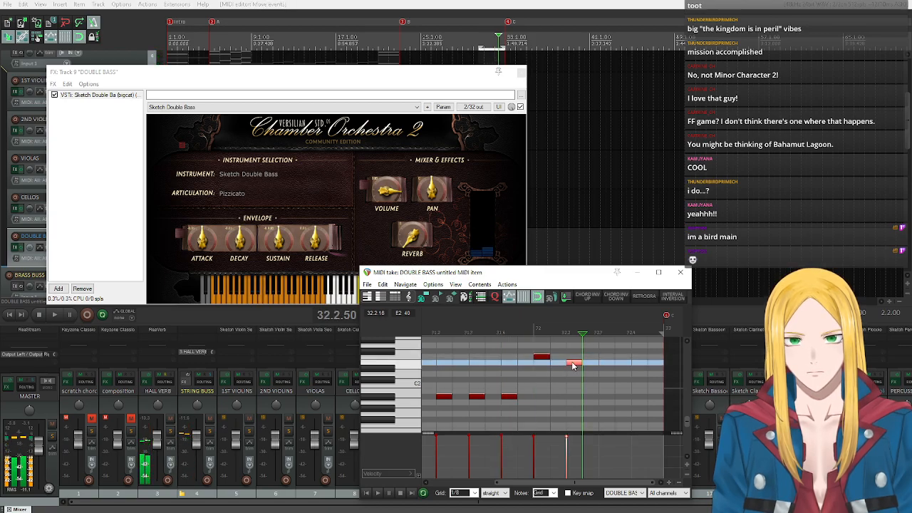
{"action": "left_click", "coordinate": [605, 358]}
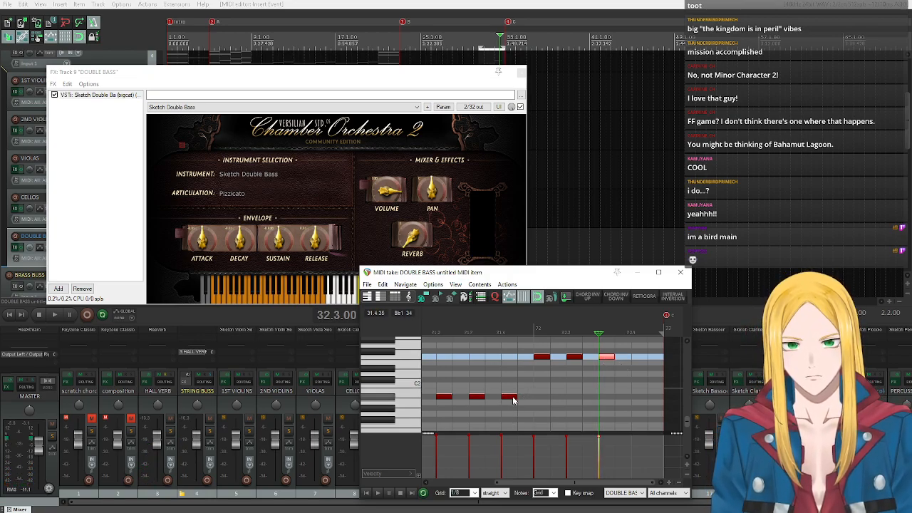
With key snap on, add a Db2 eighth note at 31.4.50 and play the double bass item back from its start.
{"action": "left_click", "coordinate": [567, 492]}
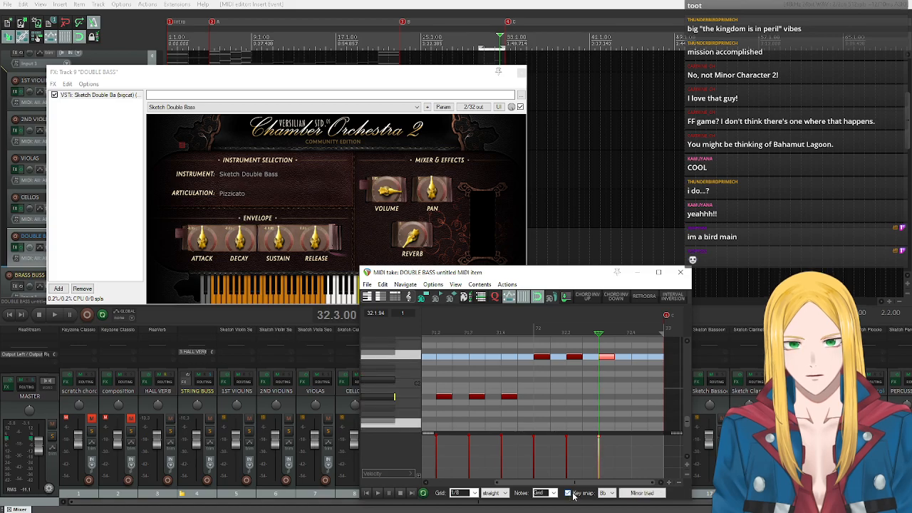
{"action": "left_click", "coordinate": [525, 382]}
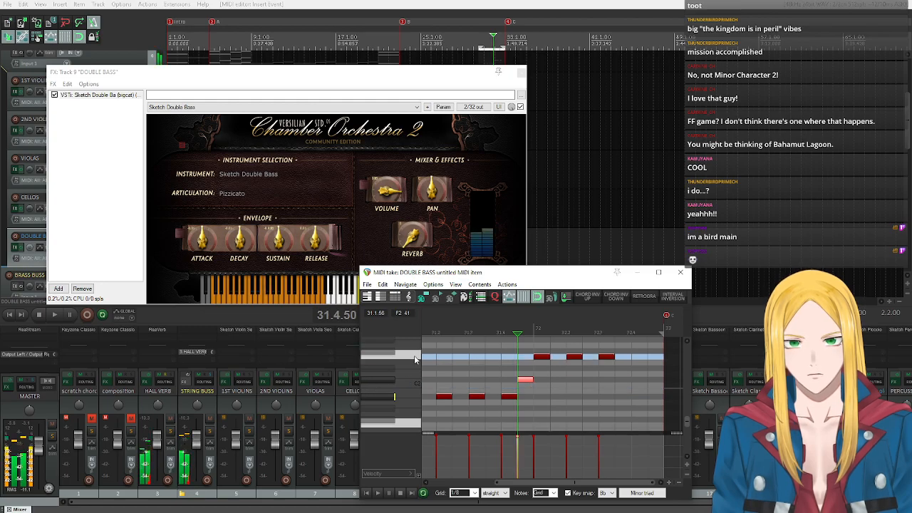
{"action": "left_click", "coordinate": [366, 494]}
{"action": "left_click", "coordinate": [378, 493]}
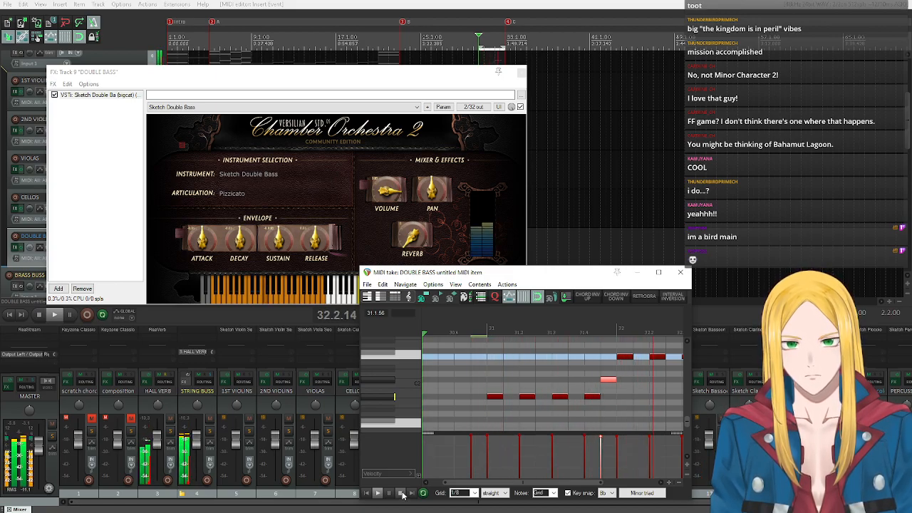
{"action": "left_click", "coordinate": [389, 493]}
{"action": "left_click", "coordinate": [399, 494]}
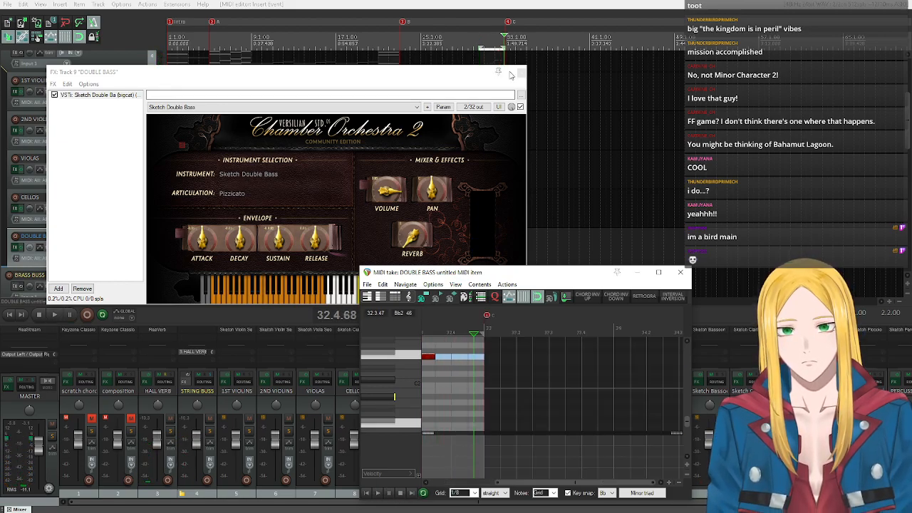
Add an F2 eighth note on beat 4 of bar 32, and close the MIDI editor and plugin window.
{"action": "left_click", "coordinate": [460, 356]}
{"action": "left_click", "coordinate": [680, 271]}
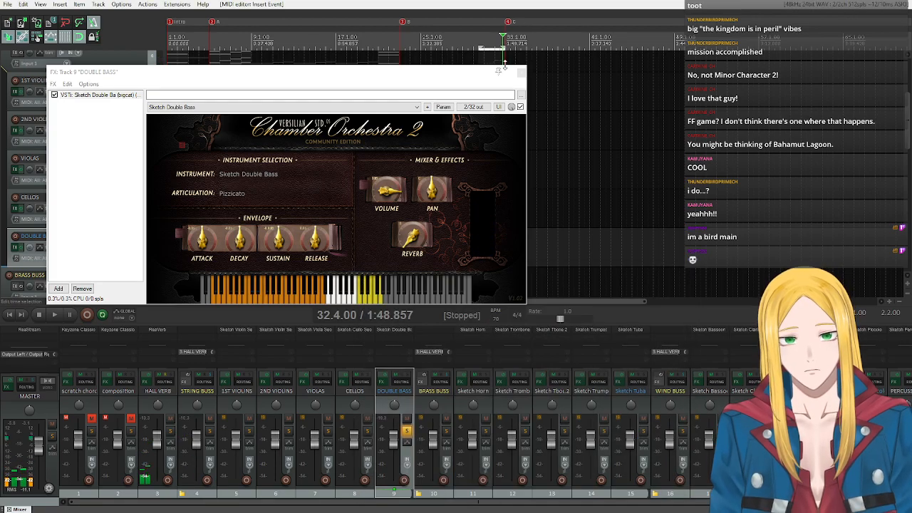
{"action": "left_click", "coordinate": [522, 73]}
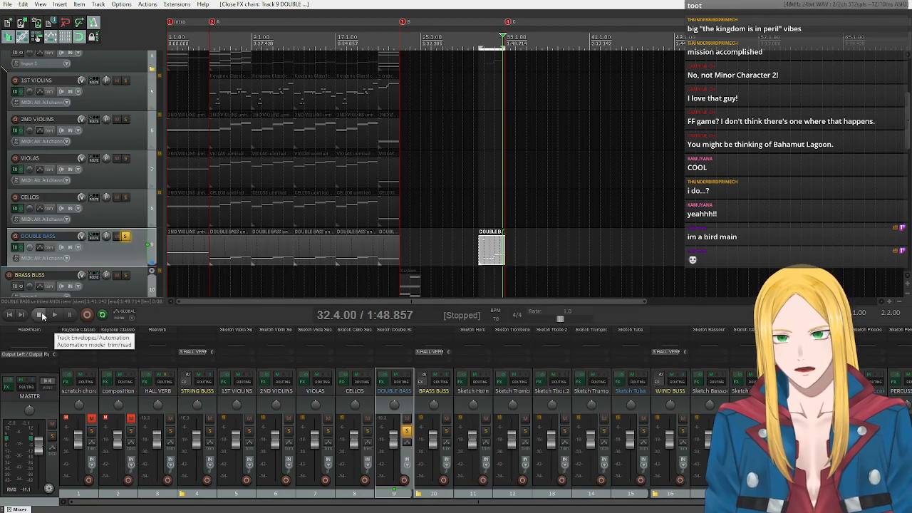
Open the first DOUBLE BASS item in the MIDI editor beside its instrument plugin, with the edit cursor at 1.1.00.
{"action": "left_click", "coordinate": [10, 315]}
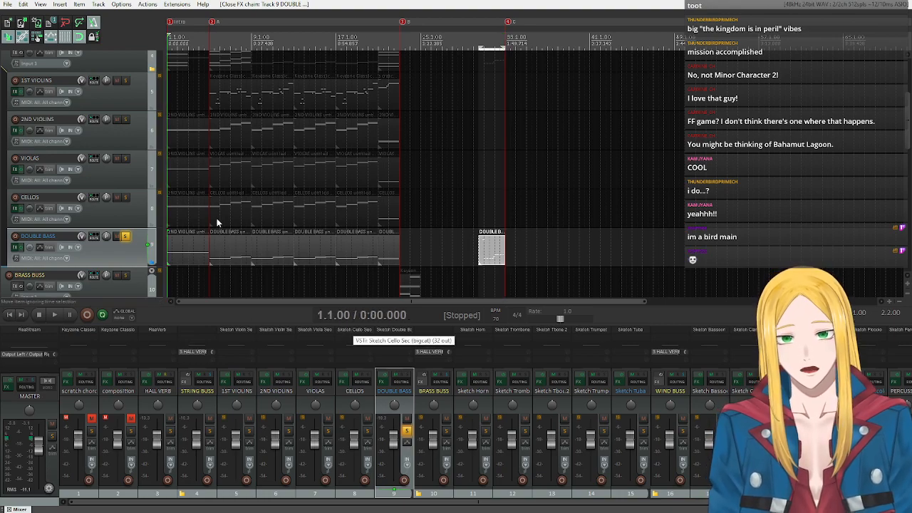
{"action": "left_click", "coordinate": [171, 259]}
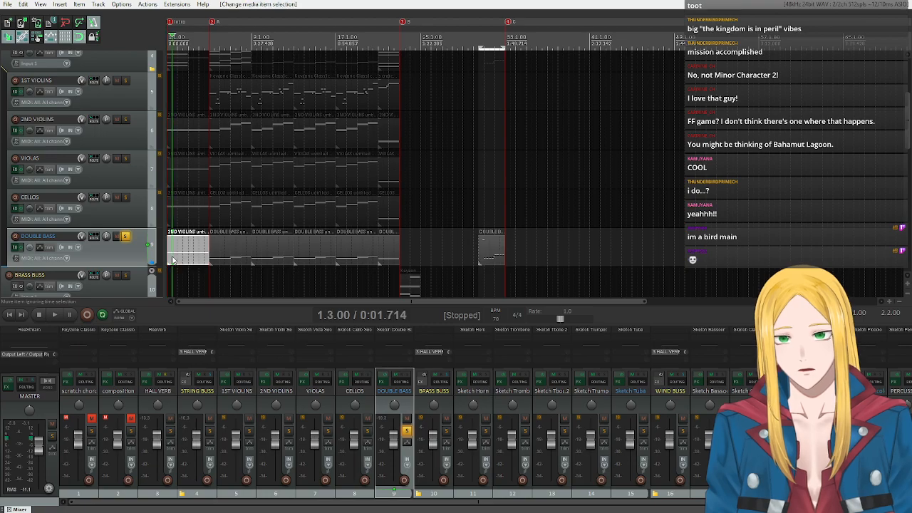
{"action": "double_click", "coordinate": [172, 260]}
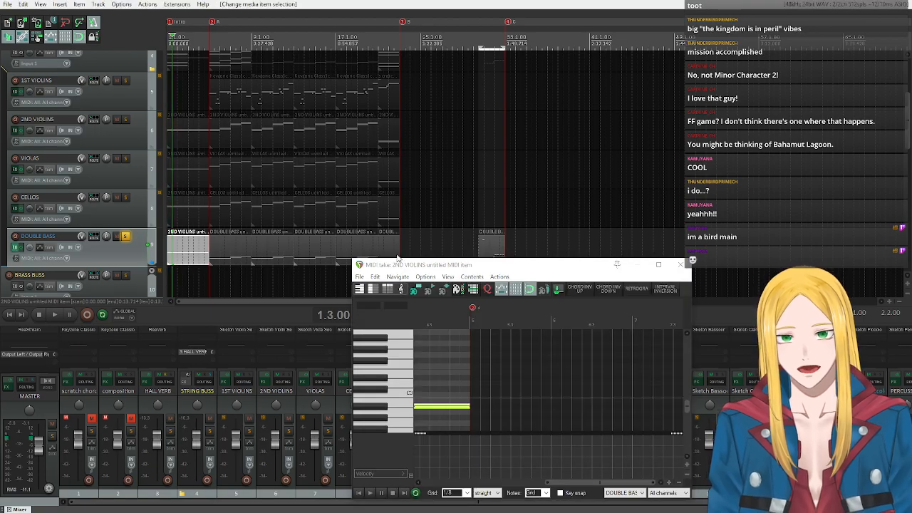
{"action": "left_click_drag", "start_coordinate": [557, 264], "coordinate": [676, 171]}
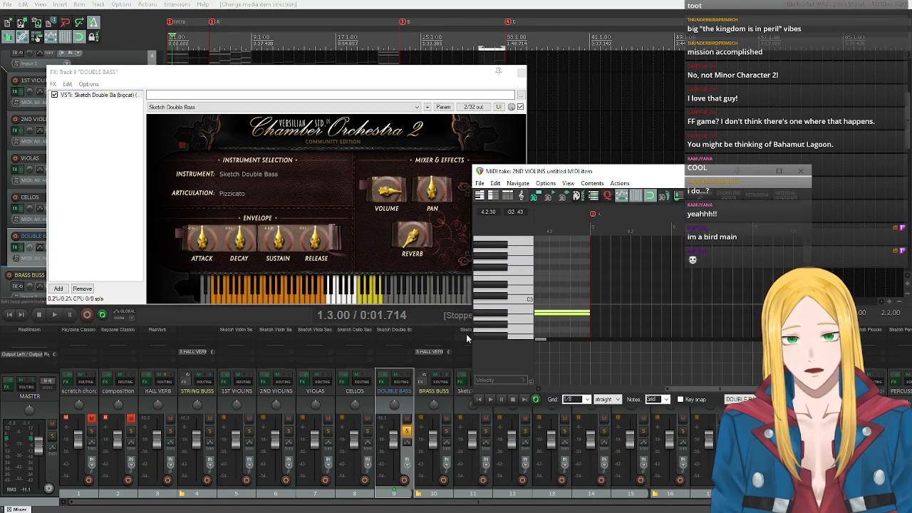
{"action": "left_click", "coordinate": [480, 400]}
Insert a C5 sustain keyswitch note at 1.1.00 in the first DOUBLE BASS item, and close the editor and plugin.
{"action": "scroll", "coordinate": [509, 280], "scroll_direction": "down", "scroll_amount": 2}
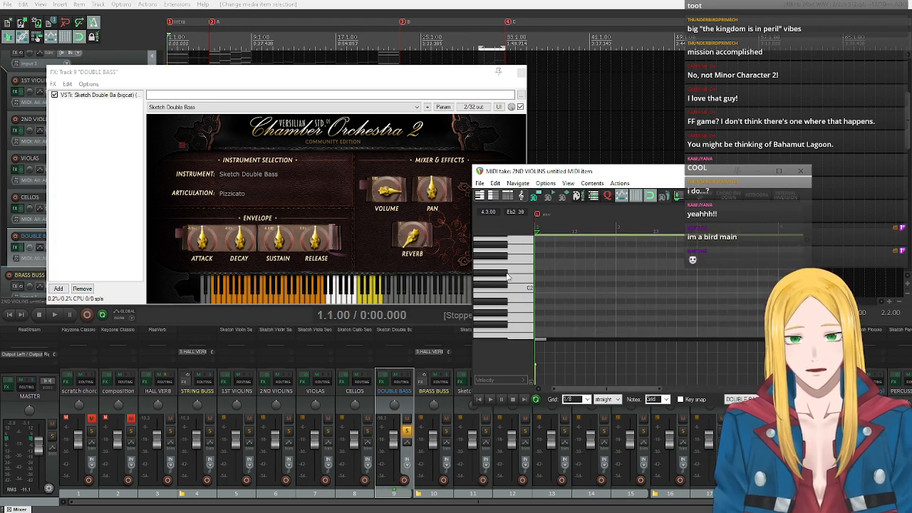
{"action": "scroll", "coordinate": [509, 282], "scroll_direction": "up", "scroll_amount": 3}
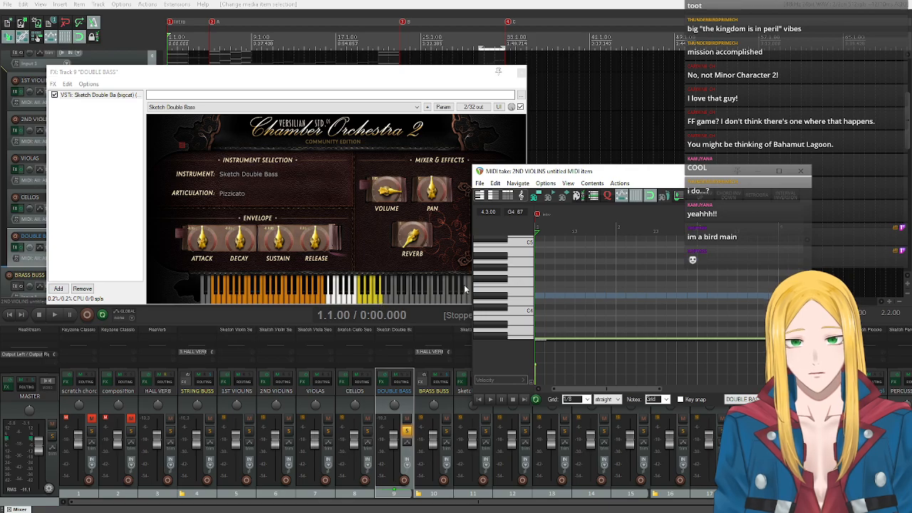
{"action": "left_click", "coordinate": [502, 280]}
{"action": "scroll", "coordinate": [502, 281], "scroll_direction": "down", "scroll_amount": 1}
{"action": "scroll", "coordinate": [505, 287], "scroll_direction": "up", "scroll_amount": 2}
{"action": "left_click", "coordinate": [509, 279]}
{"action": "left_click_drag", "start_coordinate": [509, 279], "coordinate": [514, 307]}
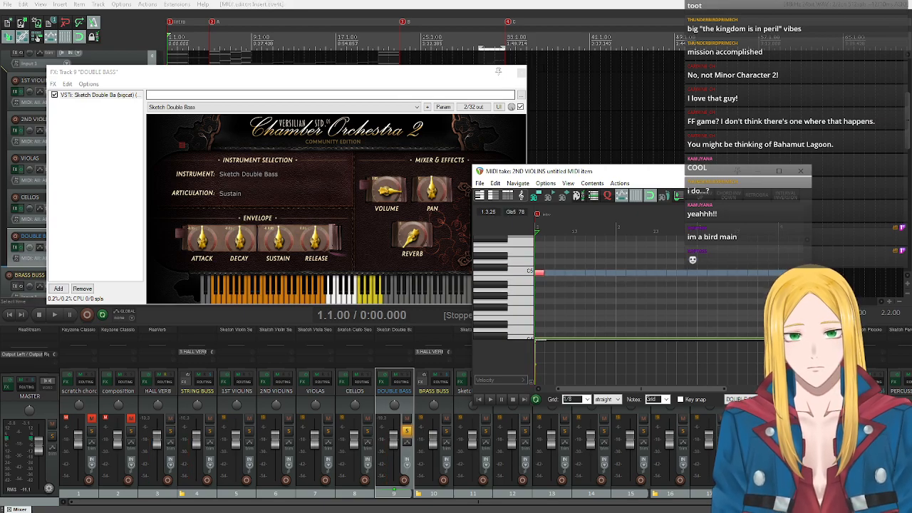
{"action": "left_click", "coordinate": [521, 72]}
{"action": "left_click", "coordinate": [800, 171]}
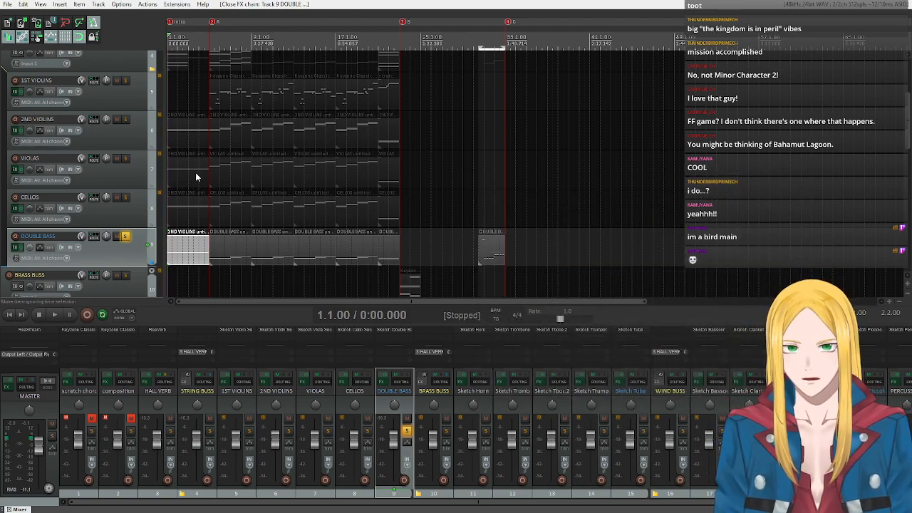
Unsolo the DOUBLE BASS track and play the full arrangement from 30.3.00 through bar 32.
{"action": "left_click", "coordinate": [125, 237]}
{"action": "left_click", "coordinate": [479, 48]}
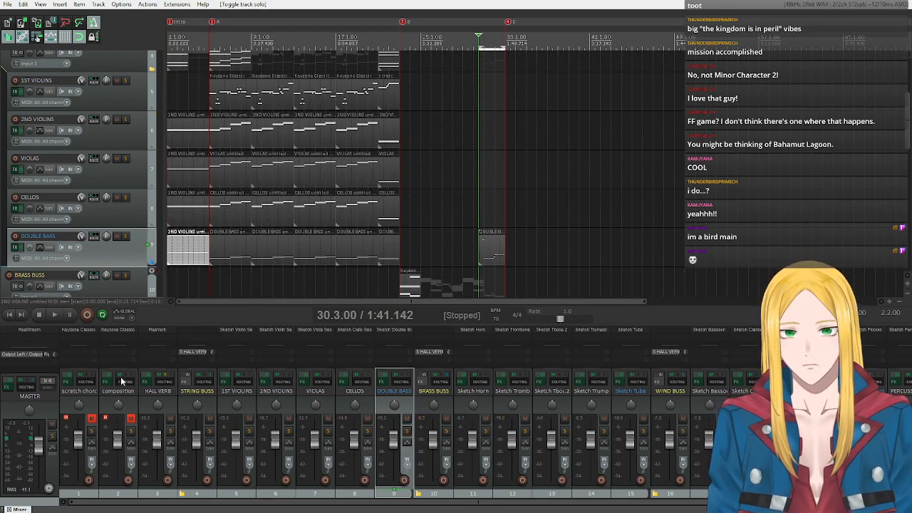
{"action": "left_click", "coordinate": [54, 314]}
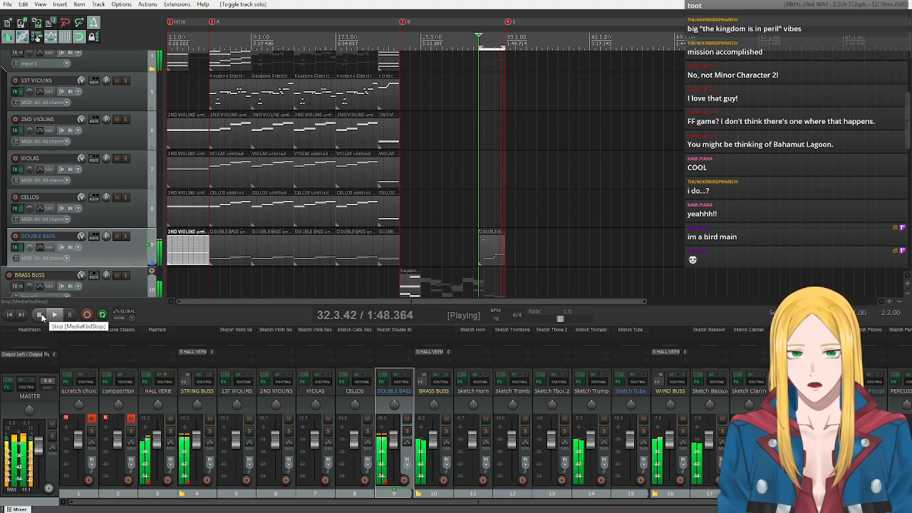
{"action": "left_click", "coordinate": [42, 316]}
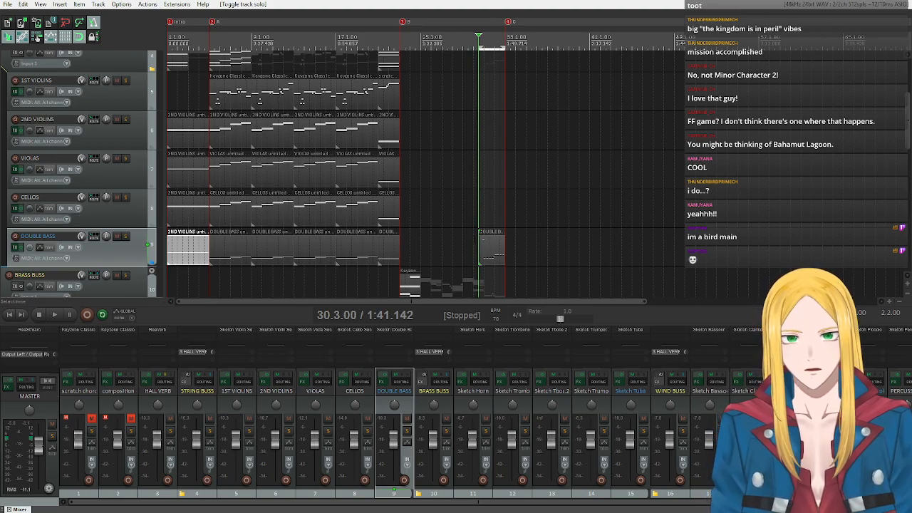
Copy the double bass item at bars 30 to 32 onto the CELLOS track and open the copy in the MIDI editor.
{"action": "left_click_drag", "start_coordinate": [492, 251], "coordinate": [488, 217]}
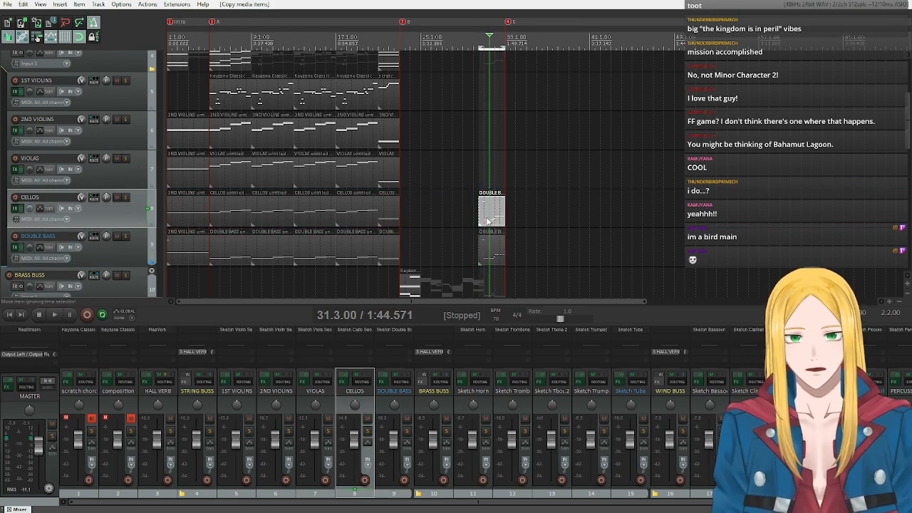
{"action": "double_click", "coordinate": [489, 220]}
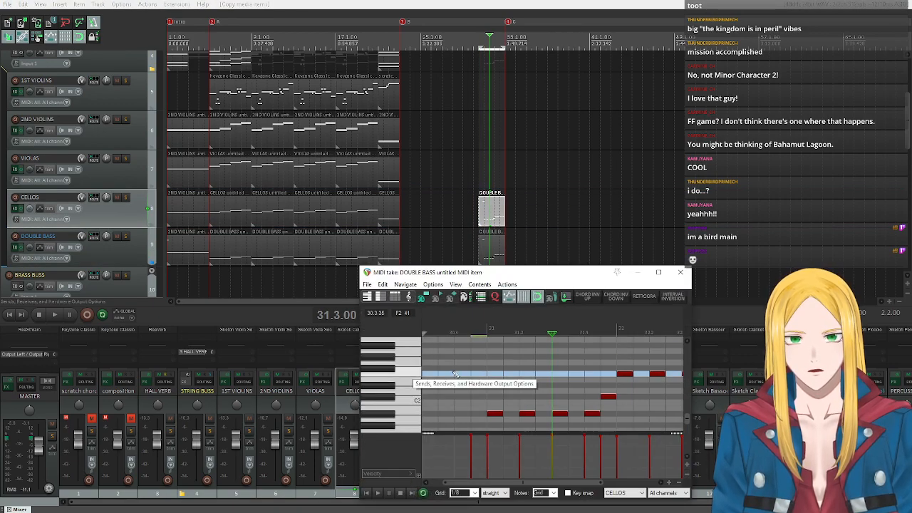
Preview the 5(1+-5) key snap scale on the cello copy and transpose all its notes up a fifth, placing the opening notes on F2.
{"action": "scroll", "coordinate": [445, 377], "scroll_direction": "down", "scroll_amount": 3}
{"action": "left_click_drag", "start_coordinate": [452, 356], "coordinate": [624, 426]}
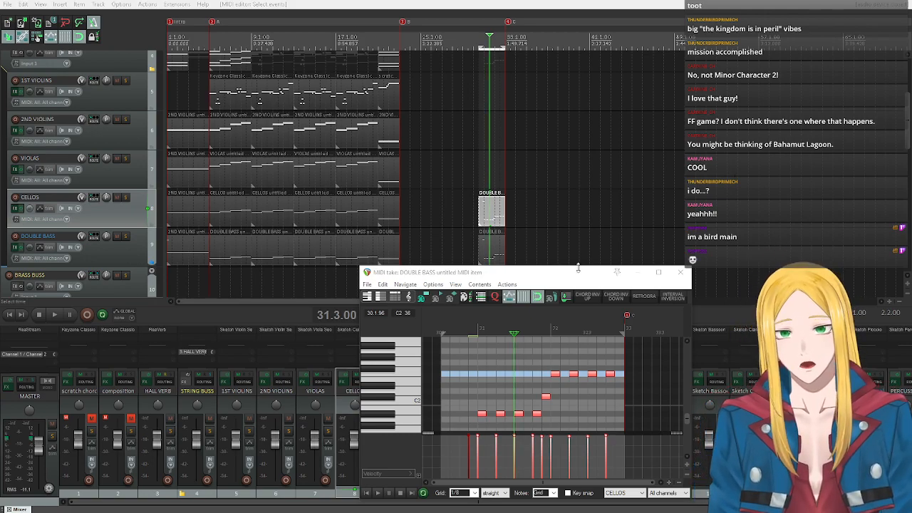
{"action": "left_click", "coordinate": [568, 492]}
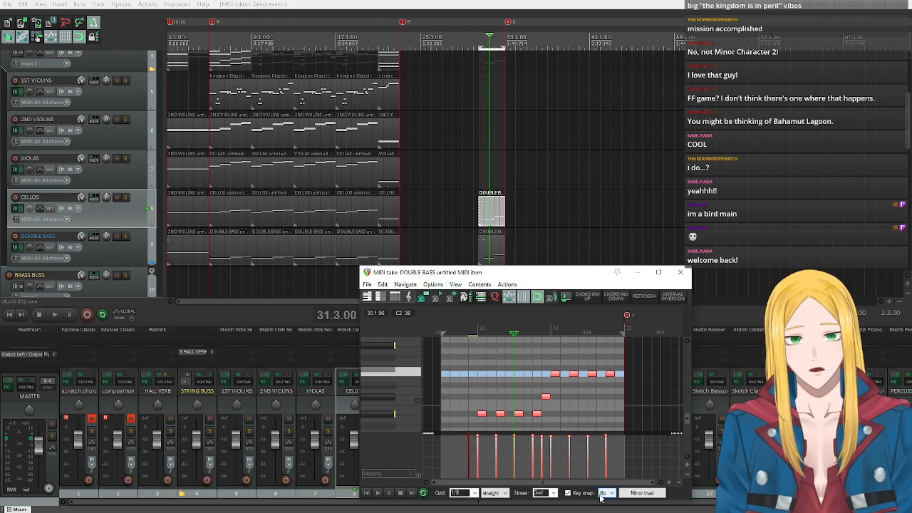
{"action": "left_click", "coordinate": [637, 493]}
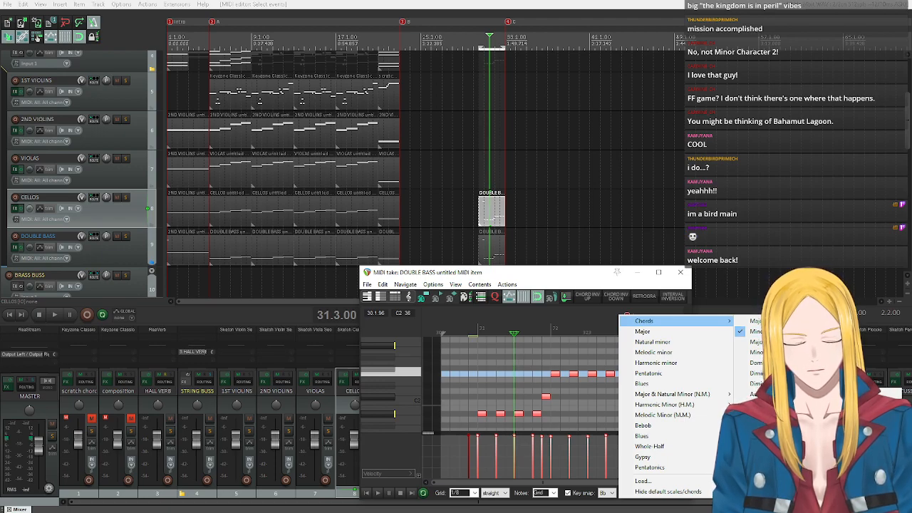
{"action": "left_click", "coordinate": [841, 405]}
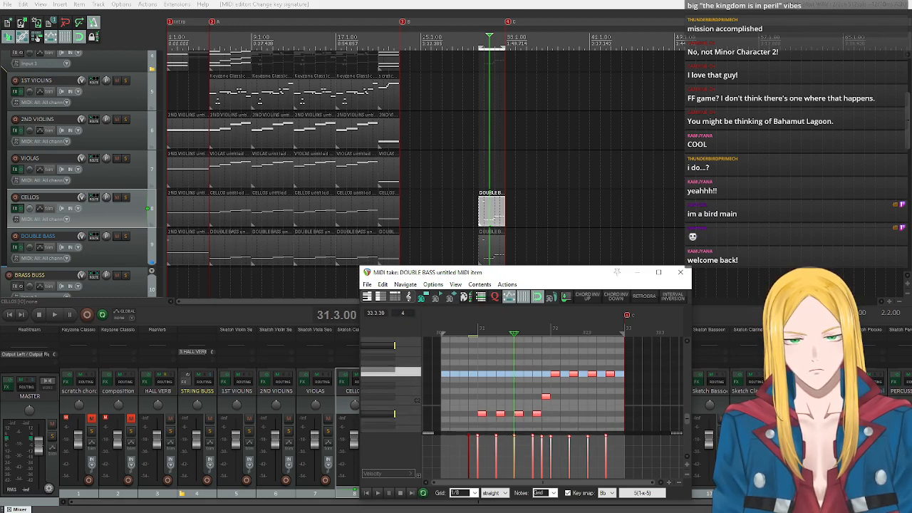
{"action": "left_click", "coordinate": [567, 492]}
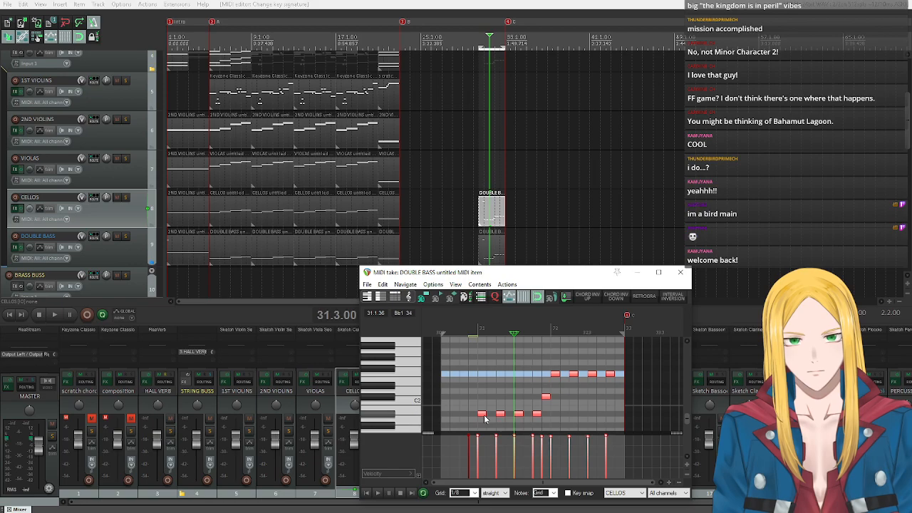
{"action": "left_click_drag", "start_coordinate": [485, 419], "coordinate": [485, 380]}
{"action": "scroll", "coordinate": [410, 382], "scroll_direction": "up", "scroll_amount": 2}
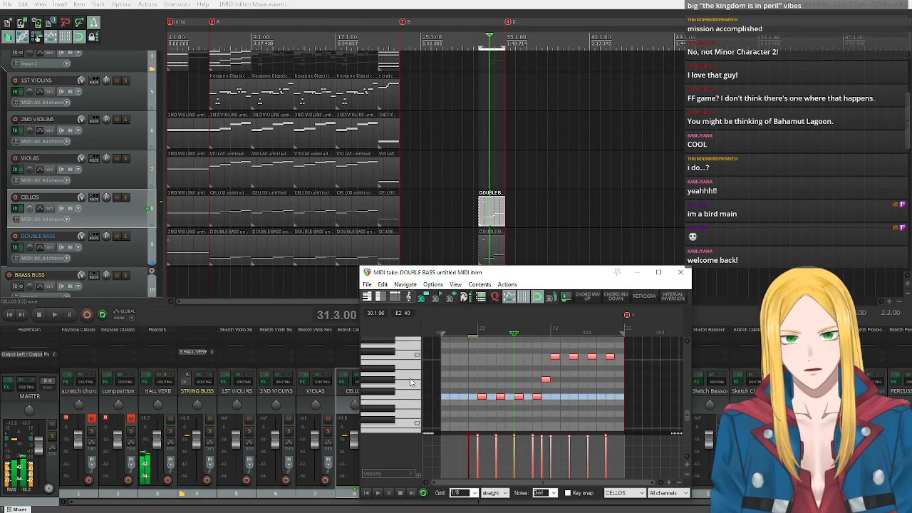
Audition the cello pitches from F2 up to C3 on the piano roll keyboard.
{"action": "scroll", "coordinate": [410, 383], "scroll_direction": "down", "scroll_amount": 2}
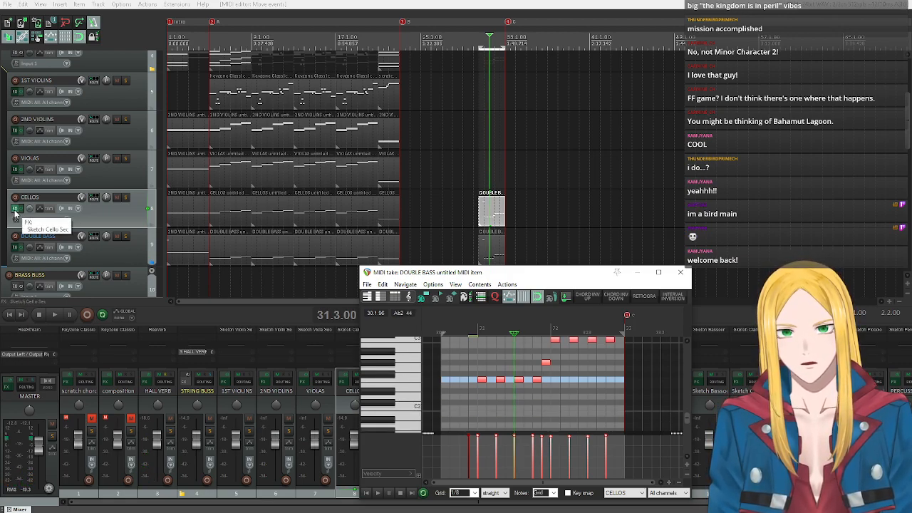
{"action": "left_click", "coordinate": [414, 381]}
{"action": "left_click", "coordinate": [413, 382]}
{"action": "scroll", "coordinate": [414, 382], "scroll_direction": "up", "scroll_amount": 1}
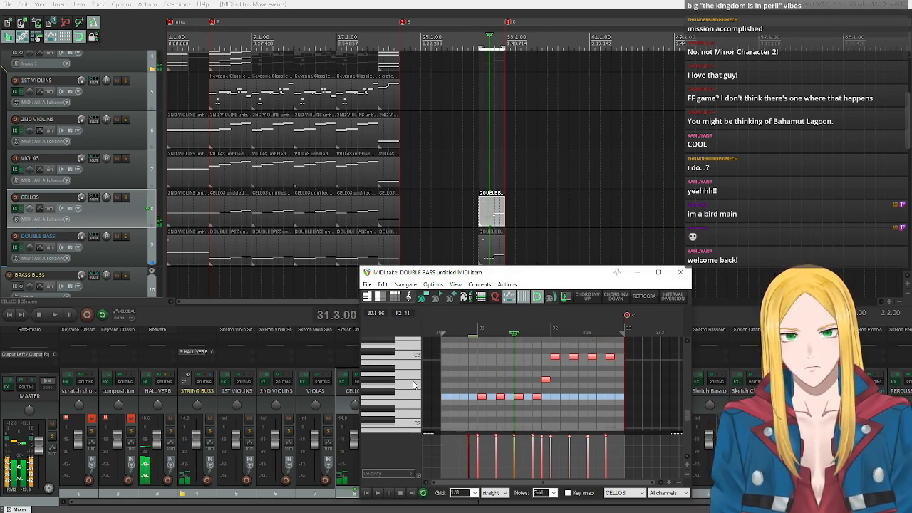
{"action": "left_click", "coordinate": [416, 358]}
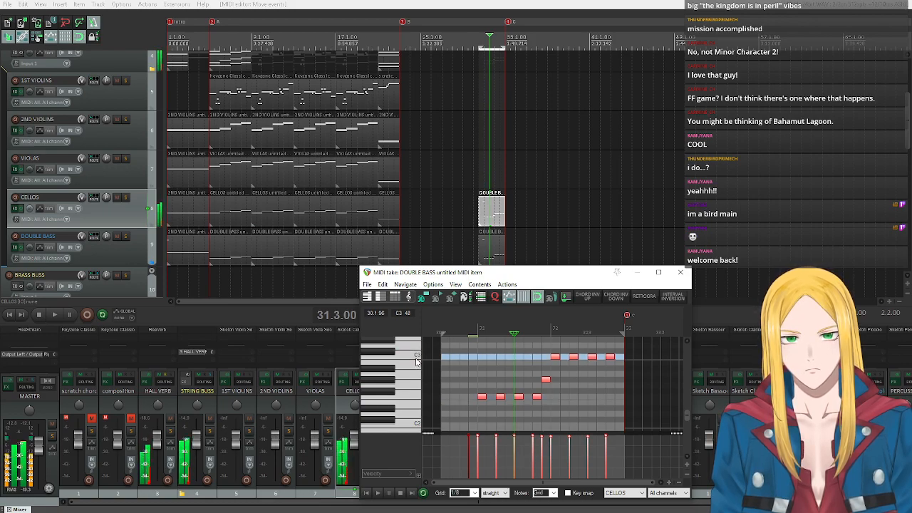
Try F as the key snap root with the 5(1+-5) scale in the cello item.
{"action": "left_click", "coordinate": [567, 492]}
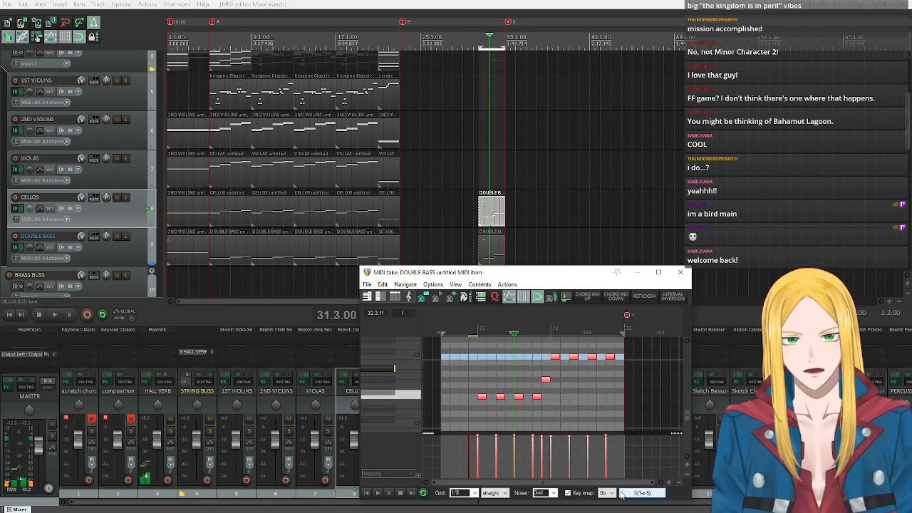
{"action": "left_click", "coordinate": [615, 494]}
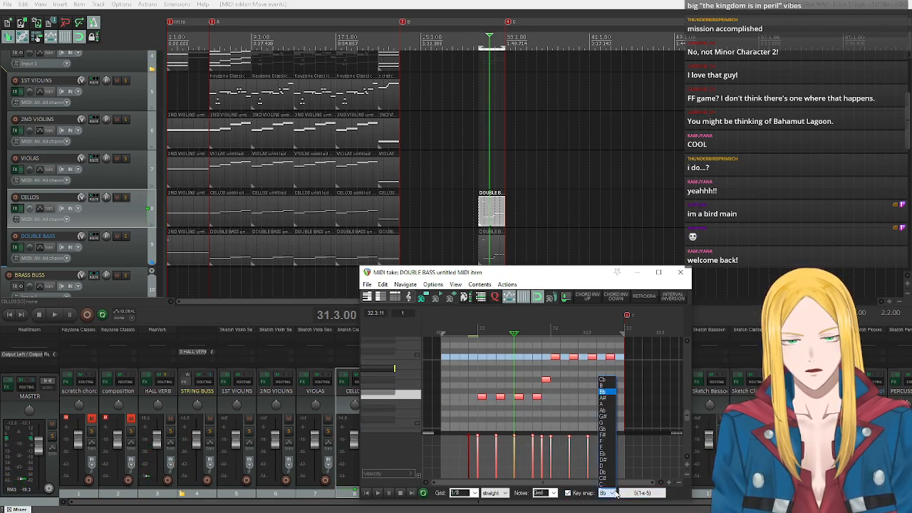
{"action": "left_click", "coordinate": [609, 442]}
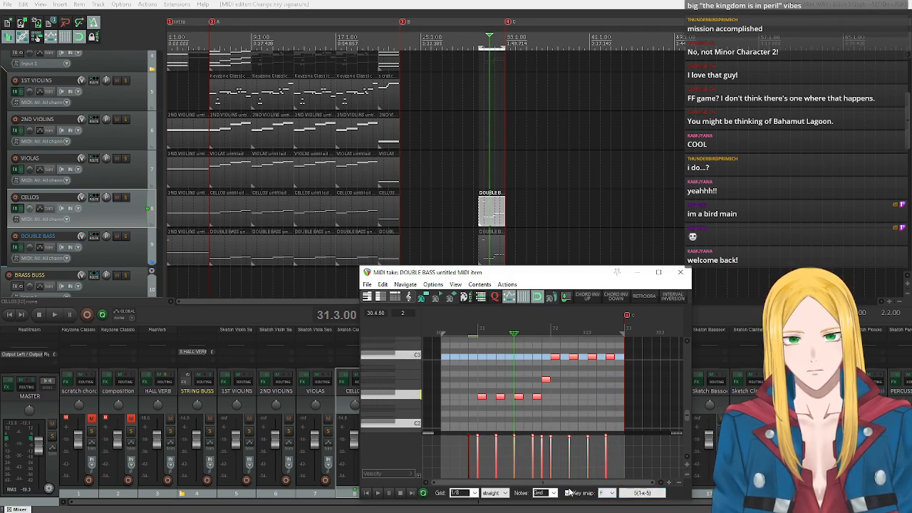
{"action": "left_click", "coordinate": [568, 492]}
{"action": "left_click", "coordinate": [617, 493]}
{"action": "left_click", "coordinate": [617, 494]}
{"action": "left_click", "coordinate": [617, 494]}
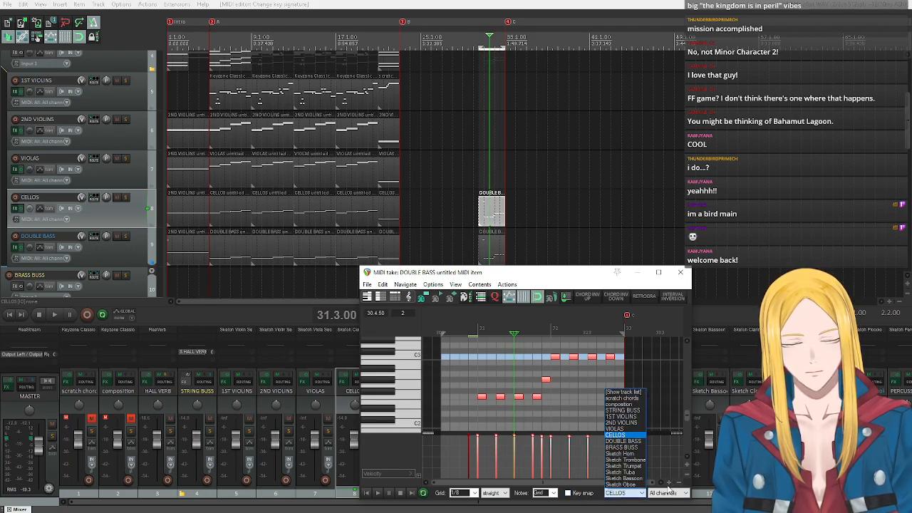
{"action": "left_click", "coordinate": [668, 493]}
{"action": "left_click", "coordinate": [668, 493]}
{"action": "left_click", "coordinate": [628, 496]}
Turn on key snap for the cello item with Bb as the root and the Harmonic minor scale.
{"action": "left_click", "coordinate": [569, 492]}
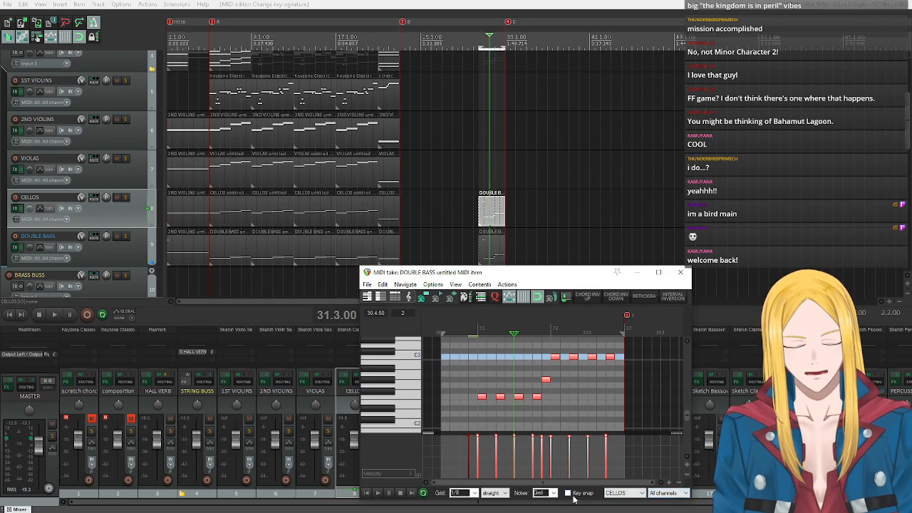
{"action": "left_click", "coordinate": [607, 493]}
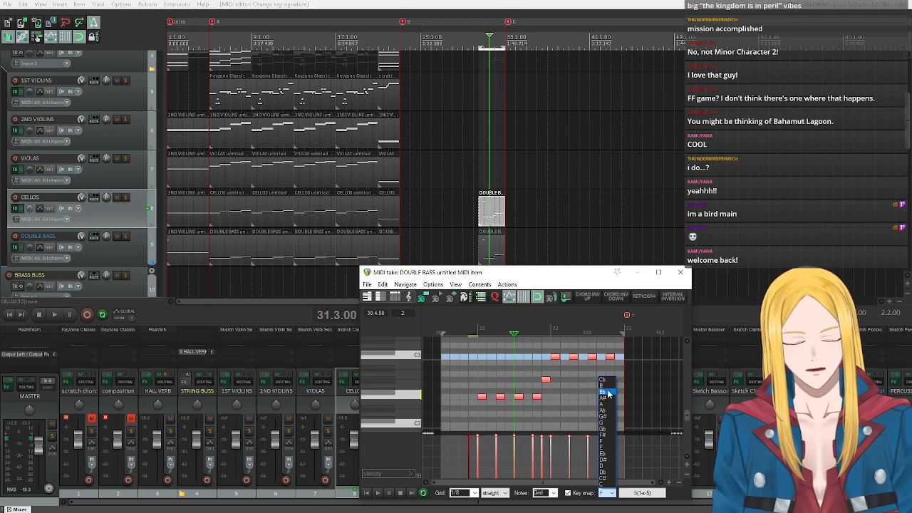
{"action": "left_click", "coordinate": [607, 391]}
{"action": "left_click", "coordinate": [642, 492]}
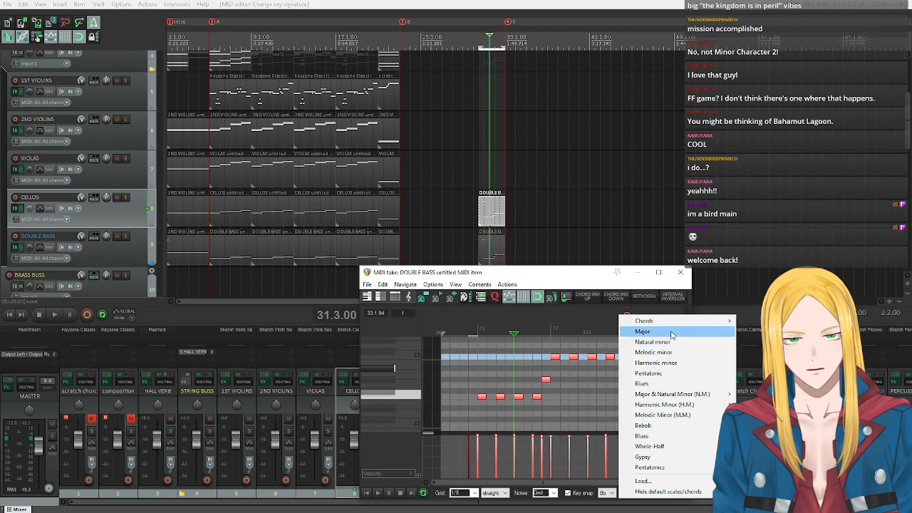
{"action": "left_click", "coordinate": [673, 363]}
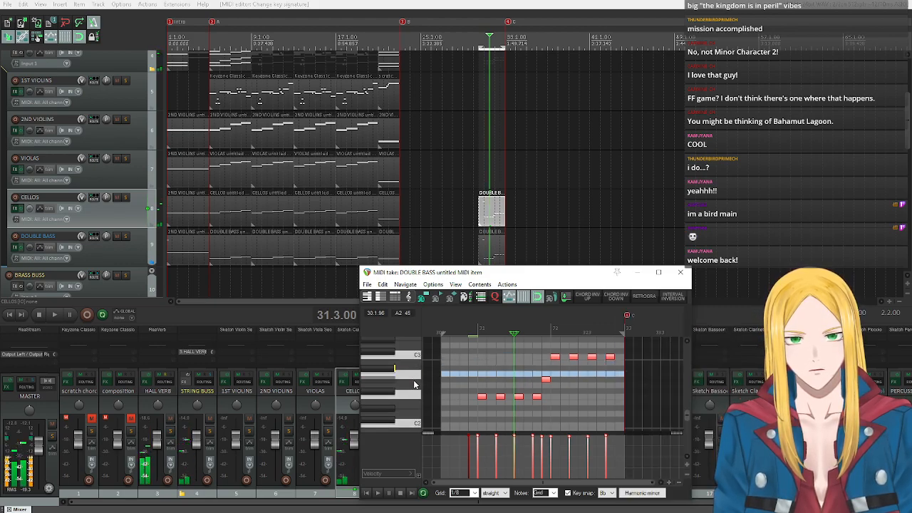
Raise the single cello passing note just before bar 32 to A2 and play the passage from 30.3.00.
{"action": "right_click", "coordinate": [546, 380]}
{"action": "key", "text": "Escape"}
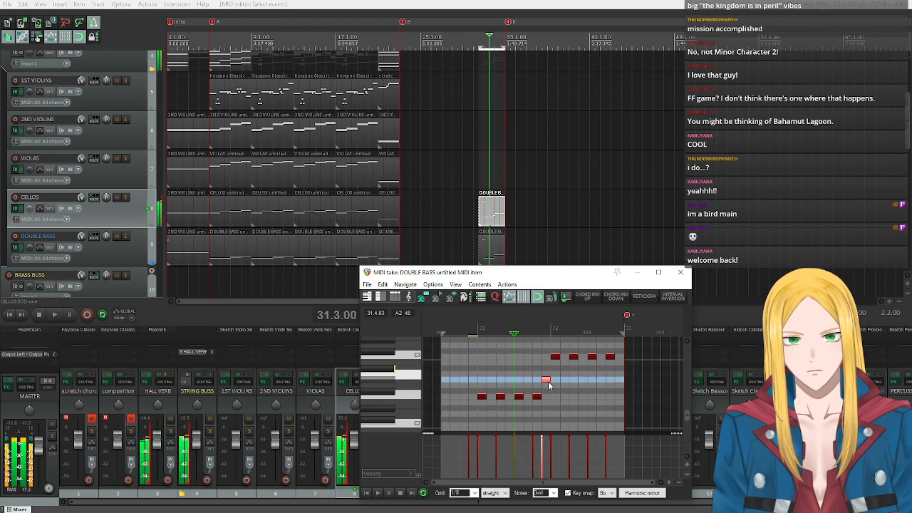
{"action": "left_click_drag", "start_coordinate": [548, 383], "coordinate": [550, 373]}
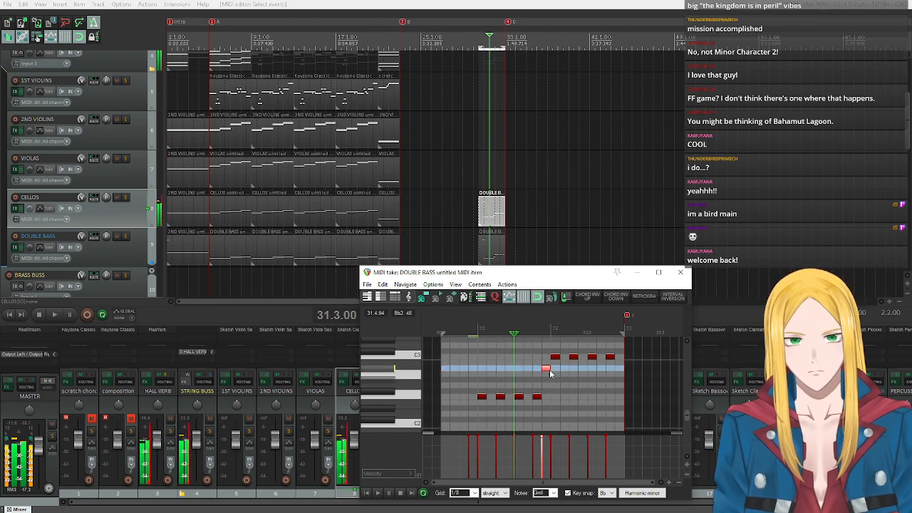
{"action": "left_click", "coordinate": [377, 494]}
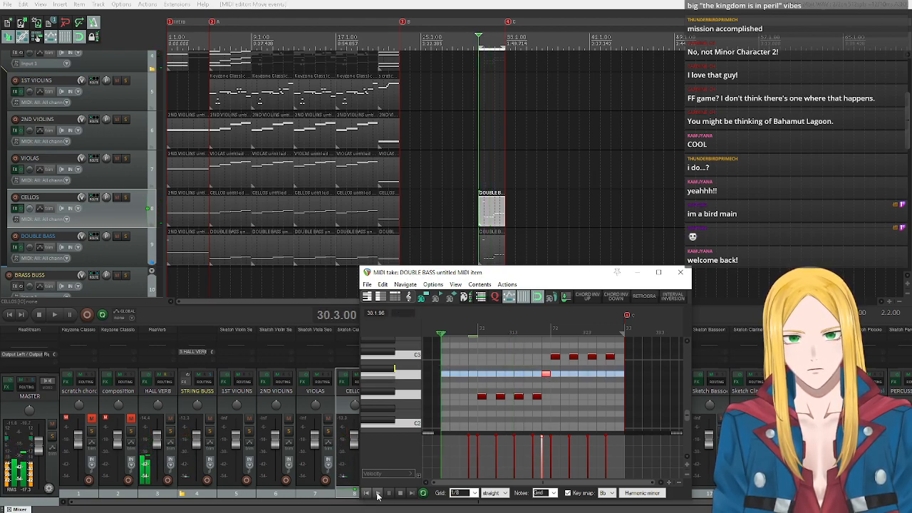
{"action": "left_click", "coordinate": [377, 494]}
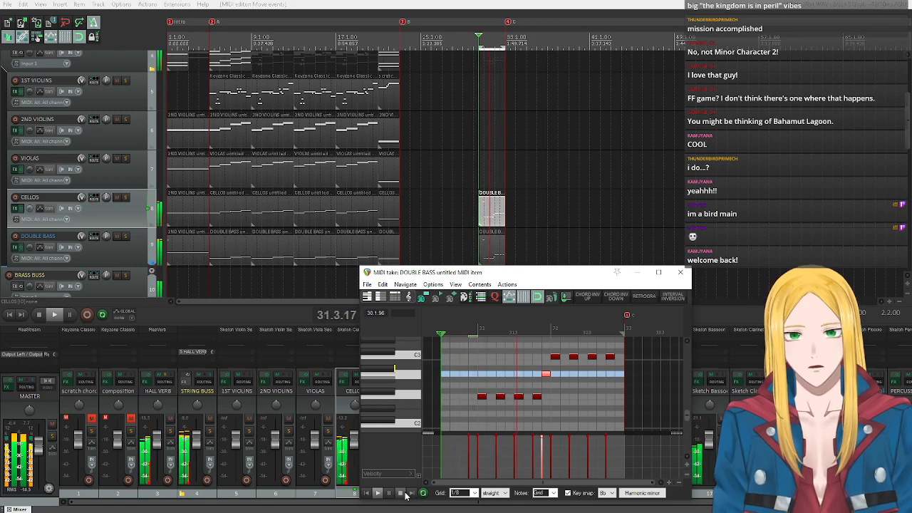
{"action": "left_click", "coordinate": [401, 493]}
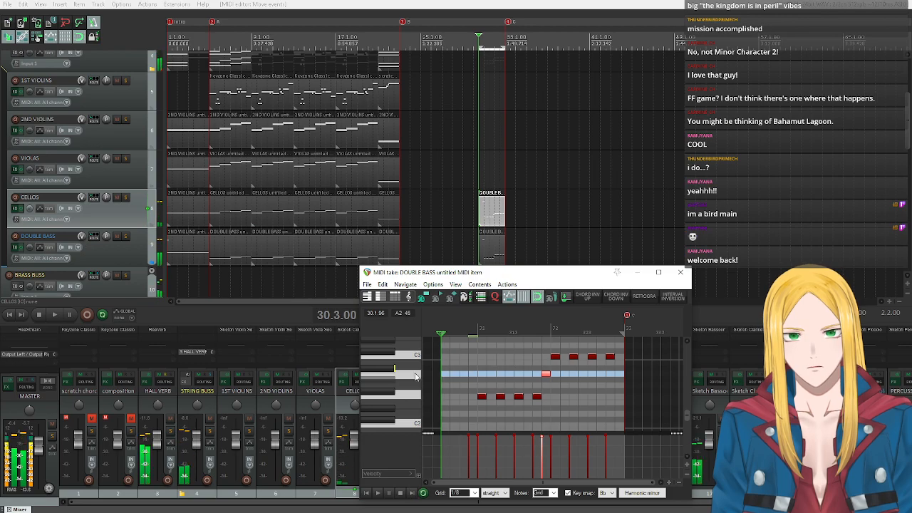
Compare A2 and Bb2 by ear on the cello piano roll keyboard.
{"action": "left_click", "coordinate": [409, 375]}
{"action": "left_click", "coordinate": [409, 372]}
{"action": "left_click", "coordinate": [422, 375]}
{"action": "left_click", "coordinate": [392, 369]}
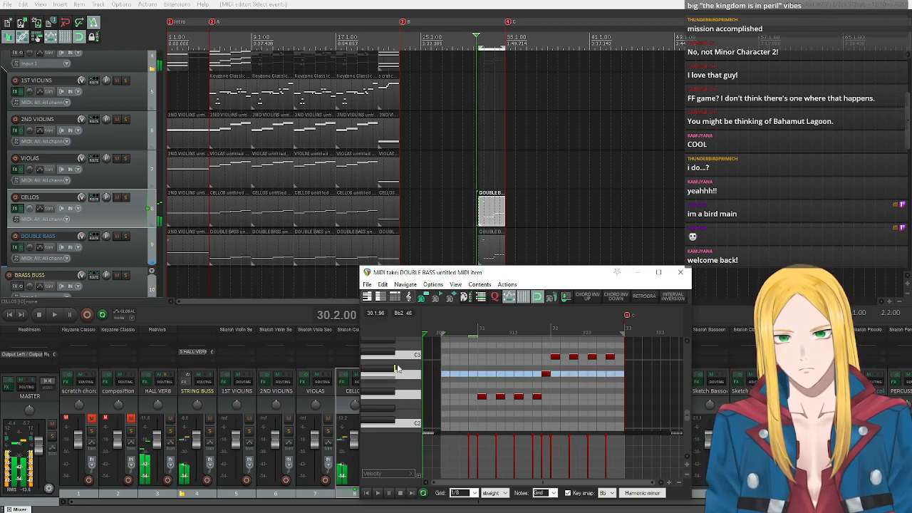
{"action": "left_click", "coordinate": [409, 377]}
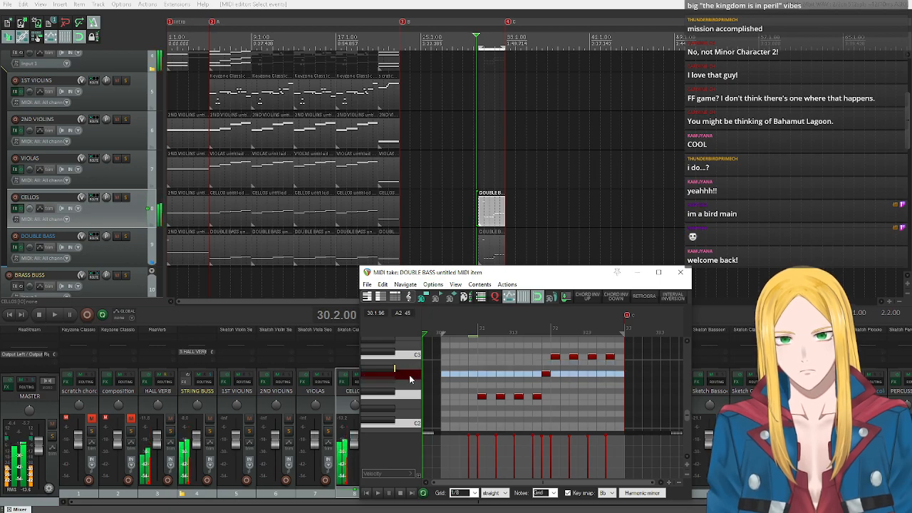
Open the double bass and cello items at bars 30 to 32 in separate MIDI editors, moving the cello editor clear of the other.
{"action": "double_click", "coordinate": [484, 254]}
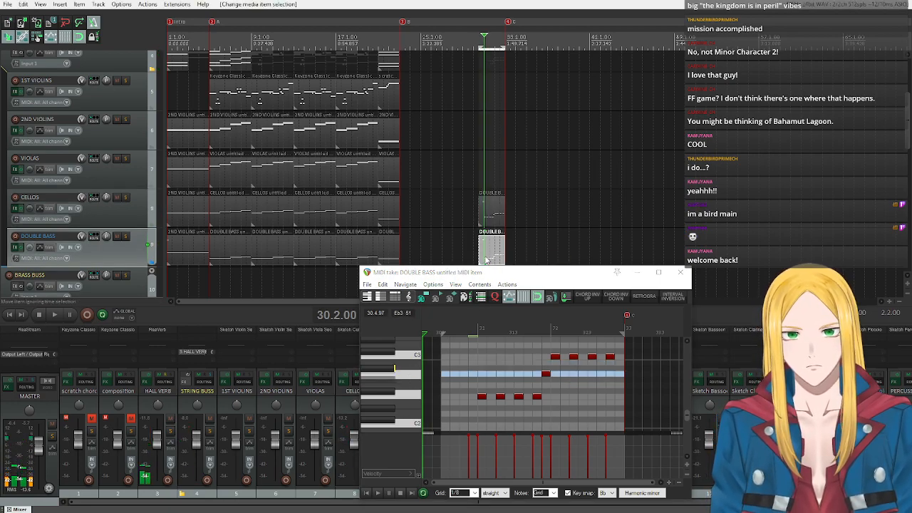
{"action": "left_click_drag", "start_coordinate": [567, 483], "coordinate": [476, 482]}
{"action": "left_click", "coordinate": [387, 383]}
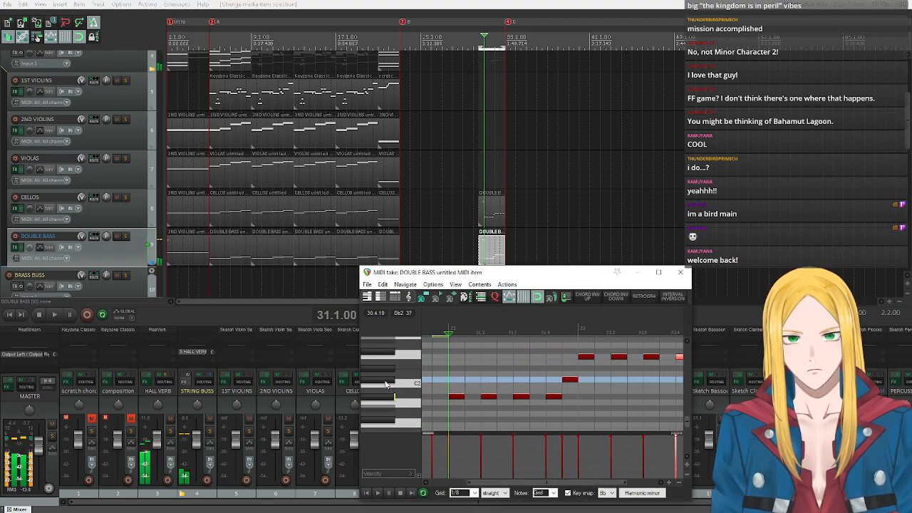
{"action": "left_click", "coordinate": [486, 218]}
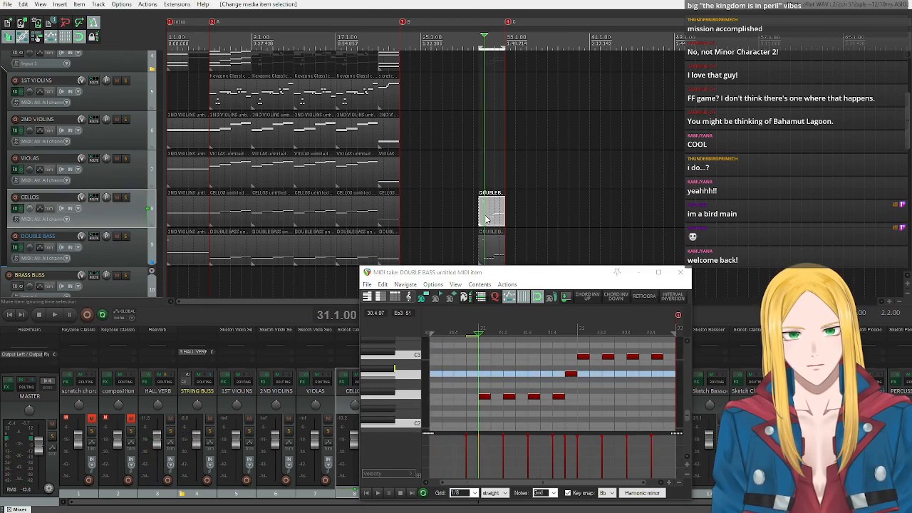
{"action": "left_click_drag", "start_coordinate": [535, 275], "coordinate": [637, 124]}
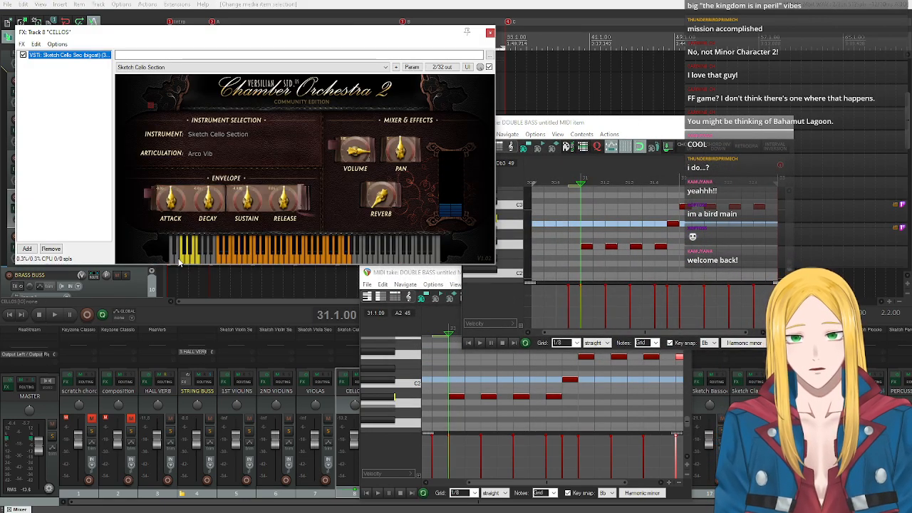
Check the keyswitches in the CELLOS plugin and delete the copied high keyswitch note just above C5 at 30.4.50 in the cello item.
{"action": "left_click", "coordinate": [180, 260]}
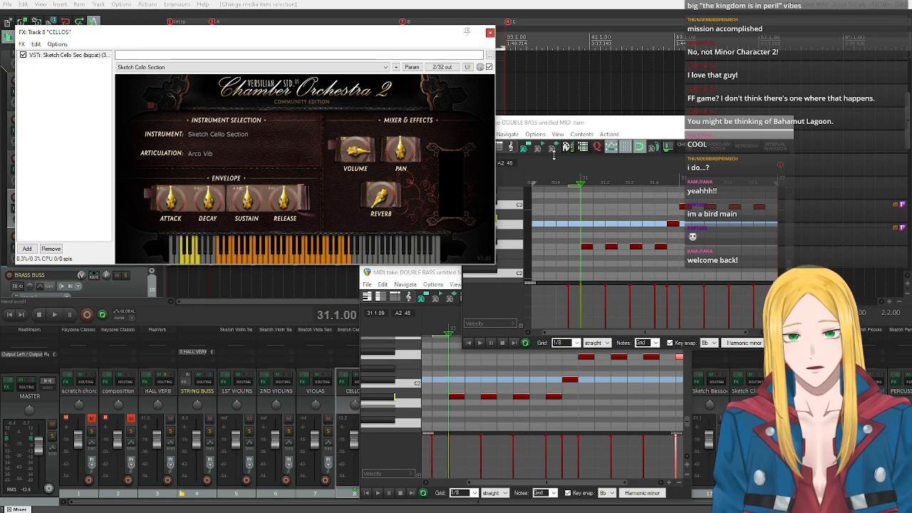
{"action": "left_click", "coordinate": [554, 129]}
{"action": "scroll", "coordinate": [512, 217], "scroll_direction": "up", "scroll_amount": 6}
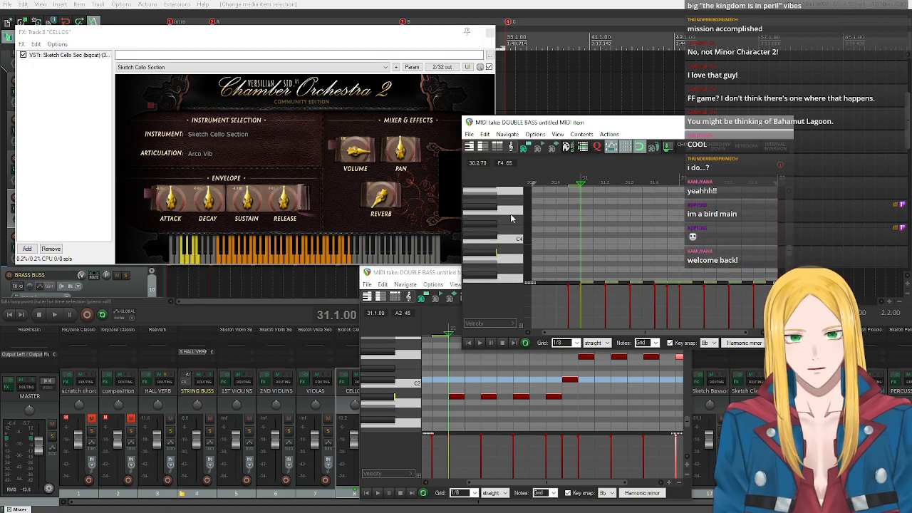
{"action": "left_click", "coordinate": [512, 218]}
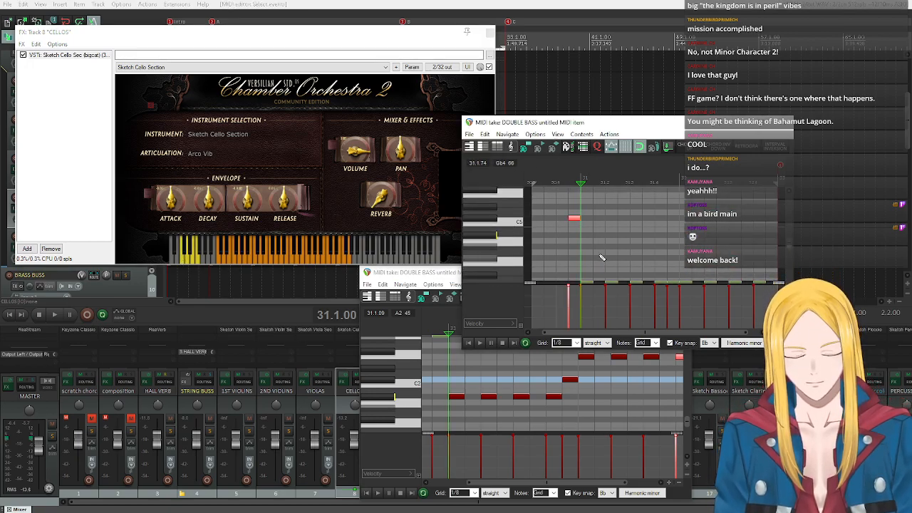
{"action": "scroll", "coordinate": [492, 246], "scroll_direction": "down", "scroll_amount": 6}
{"action": "scroll", "coordinate": [492, 245], "scroll_direction": "down", "scroll_amount": 6}
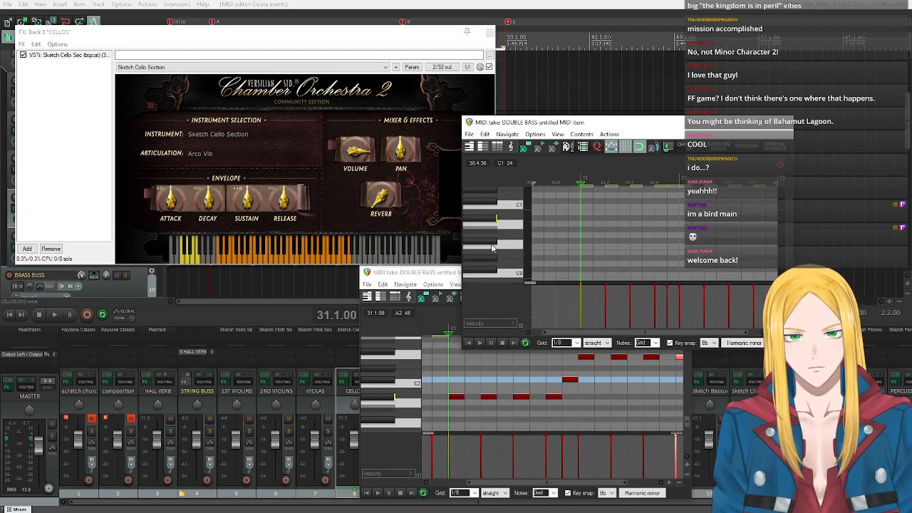
Turn off key snap, audition the low cello keyswitches, and insert the Eb1 Pizzicato keyswitch note at 30.4.50.
{"action": "left_click", "coordinate": [499, 247]}
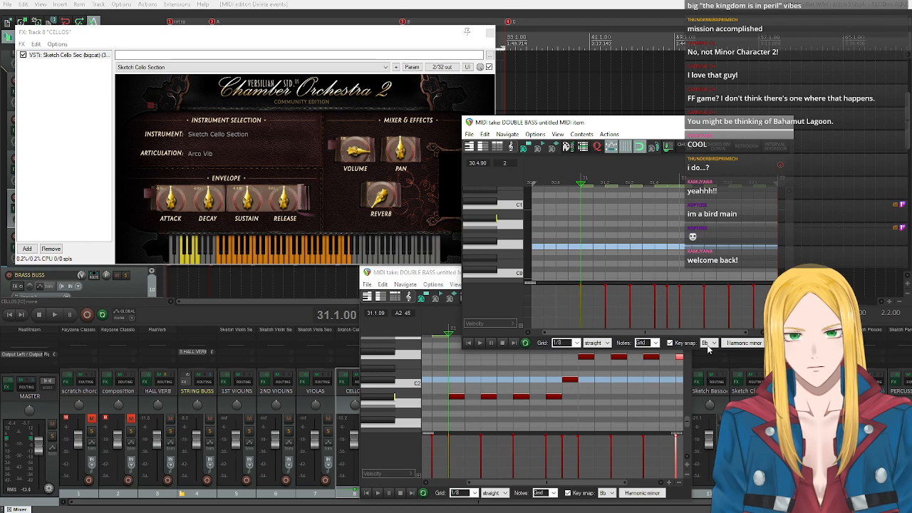
{"action": "left_click", "coordinate": [670, 343]}
{"action": "mouse_move", "coordinate": [503, 219]}
{"action": "left_mouse_down"}
{"action": "mouse_move", "coordinate": [505, 235]}
{"action": "mouse_move", "coordinate": [501, 208]}
{"action": "left_mouse_up"}
{"action": "left_click", "coordinate": [501, 209]}
{"action": "left_click", "coordinate": [483, 201]}
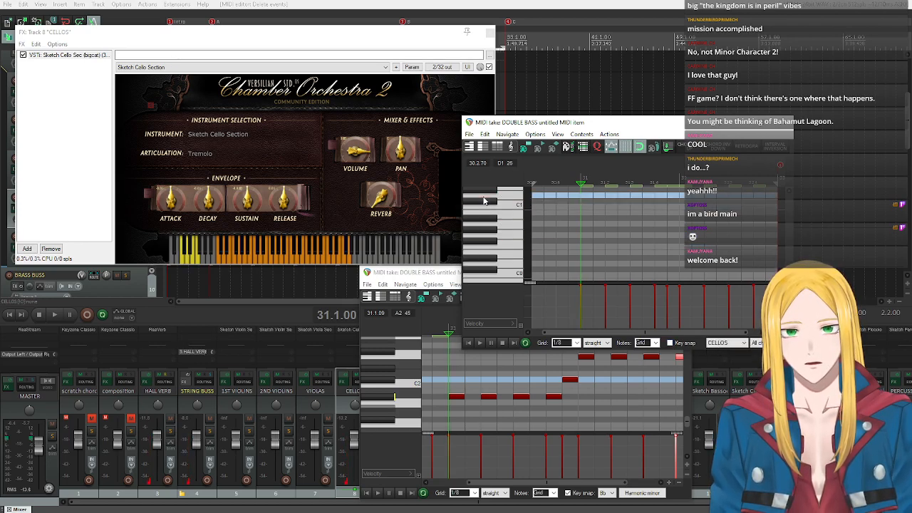
{"action": "left_click", "coordinate": [485, 204]}
{"action": "left_click", "coordinate": [485, 204]}
{"action": "left_click", "coordinate": [574, 204]}
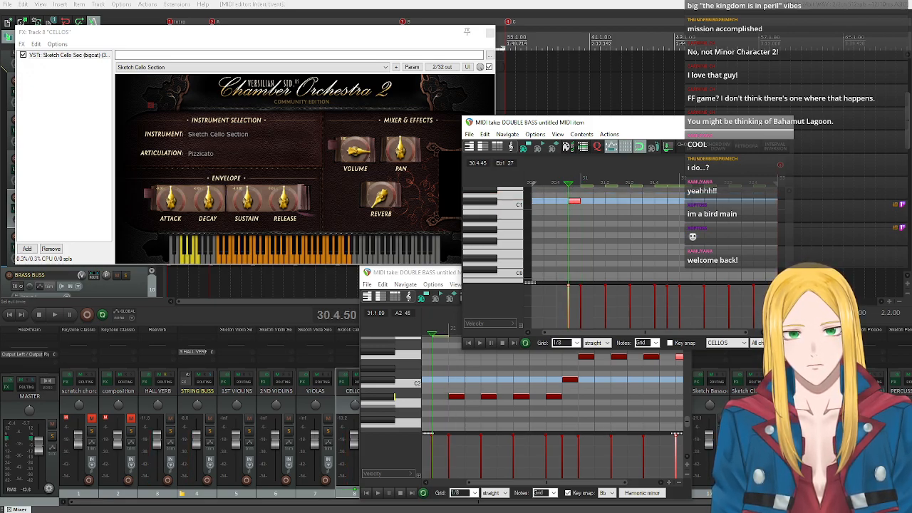
Close the CELLOS plugin window and the open cello and double bass MIDI editors.
{"action": "left_click", "coordinate": [490, 33]}
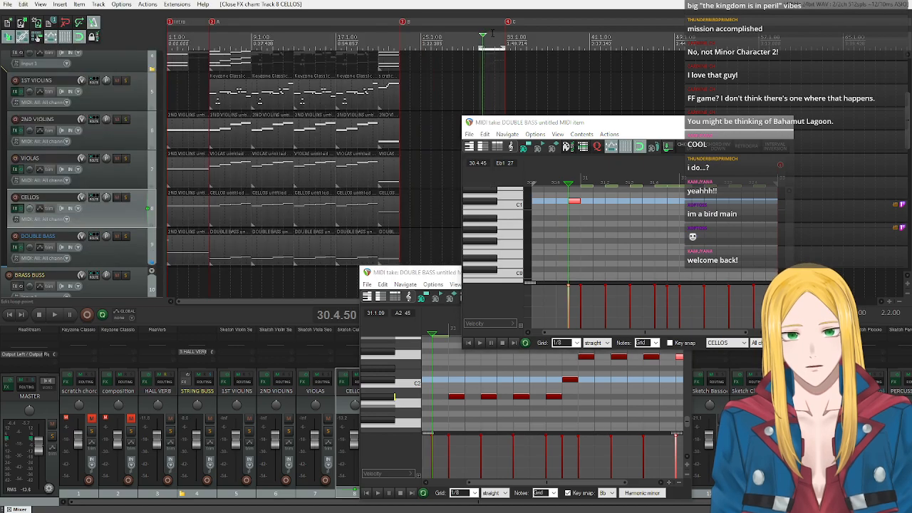
{"action": "left_click", "coordinate": [786, 124]}
{"action": "left_click", "coordinate": [786, 124]}
{"action": "double_click", "coordinate": [685, 268]}
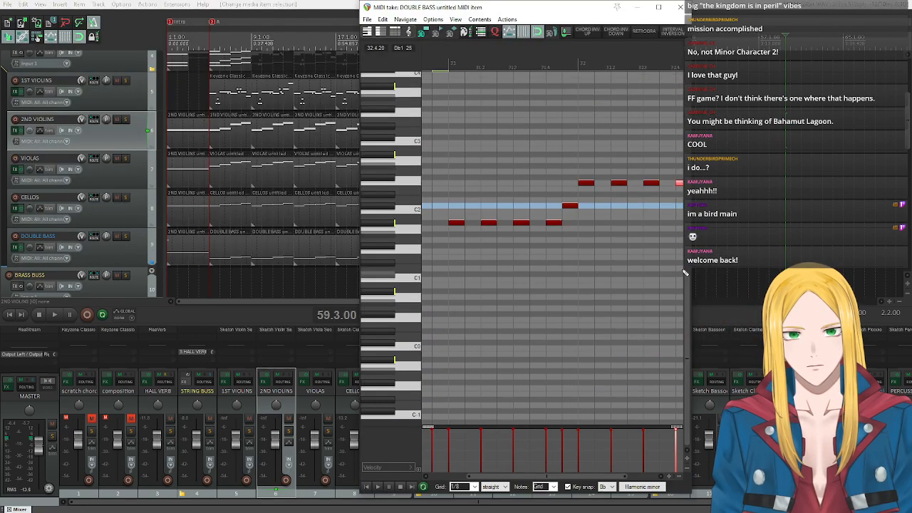
{"action": "left_click_drag", "start_coordinate": [544, 14], "coordinate": [552, 114]}
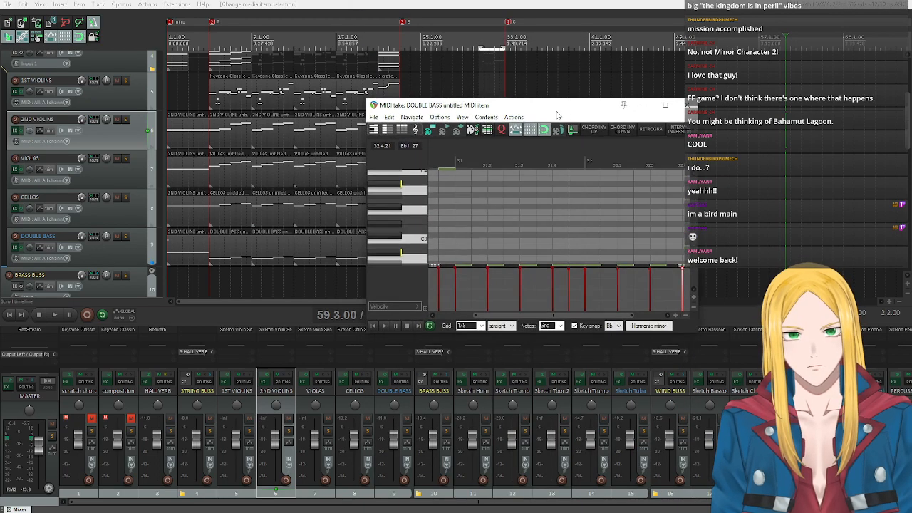
{"action": "left_click", "coordinate": [682, 106]}
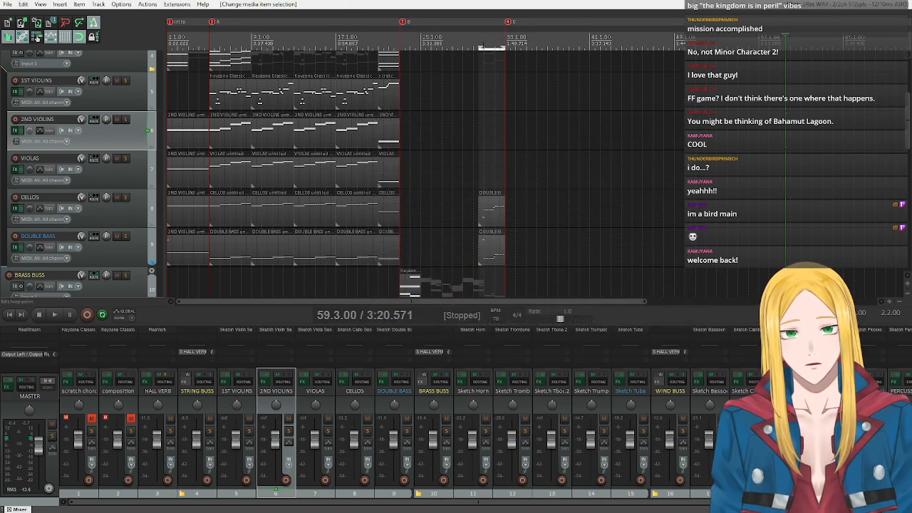
Play the pizzicato passage from 30.3.00 through bar 32 and stop playback.
{"action": "left_click", "coordinate": [481, 47]}
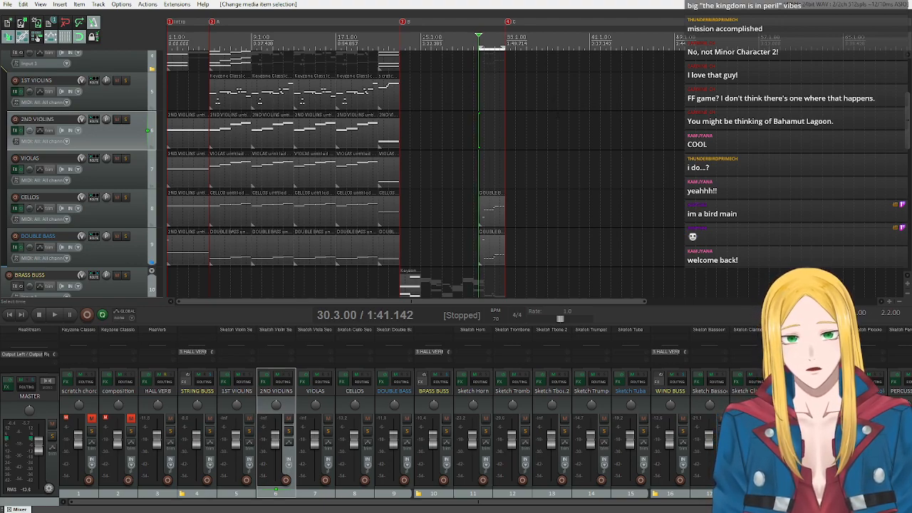
{"action": "key", "text": "space"}
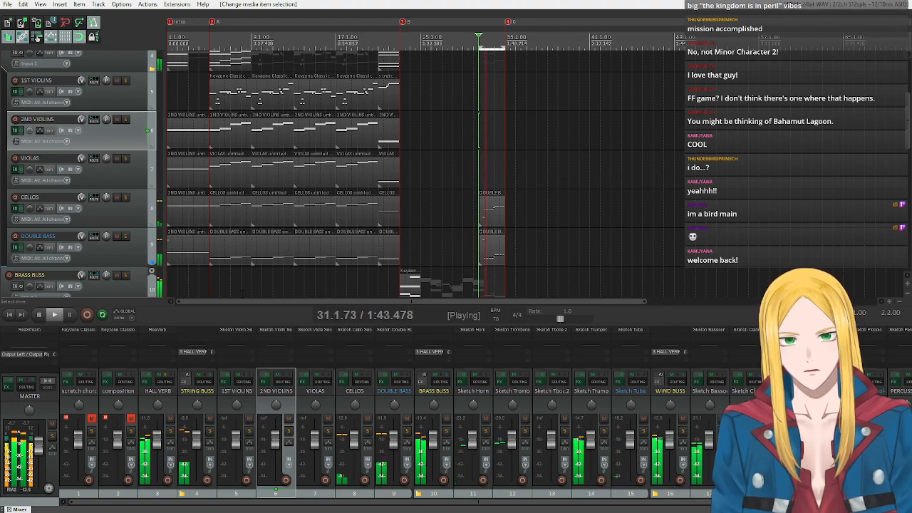
{"action": "left_click", "coordinate": [39, 317]}
Open the double bass item at bars 30 to 32, audition the Db2 key, and close its editor.
{"action": "double_click", "coordinate": [493, 260]}
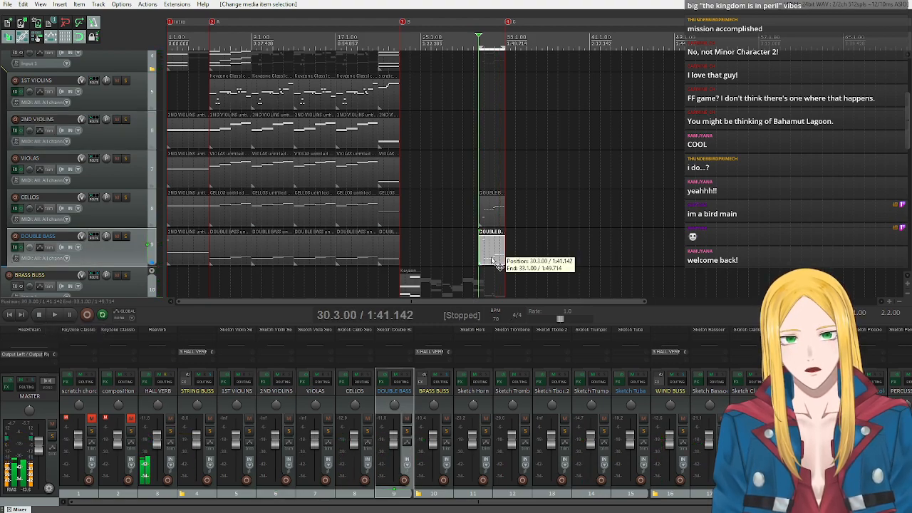
{"action": "scroll", "coordinate": [391, 215], "scroll_direction": "down", "scroll_amount": 4}
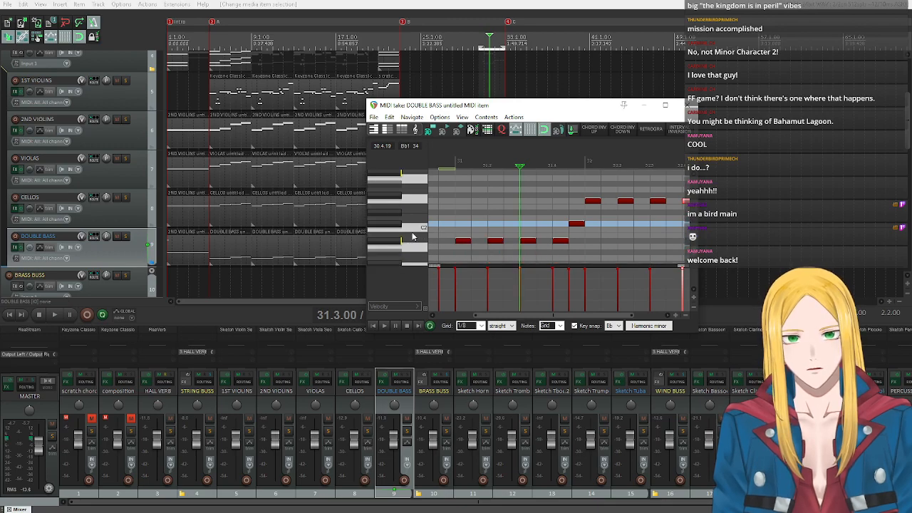
{"action": "left_click", "coordinate": [391, 226]}
{"action": "left_click", "coordinate": [399, 225]}
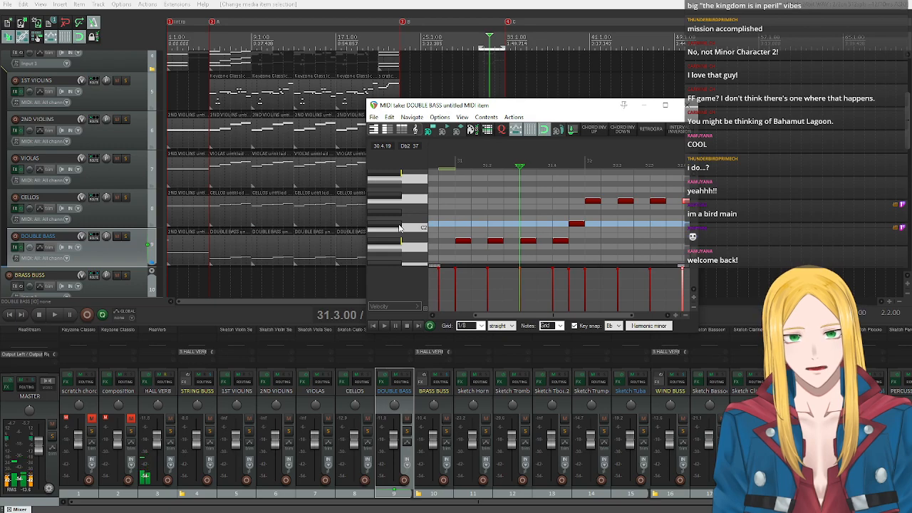
{"action": "left_click", "coordinate": [687, 104]}
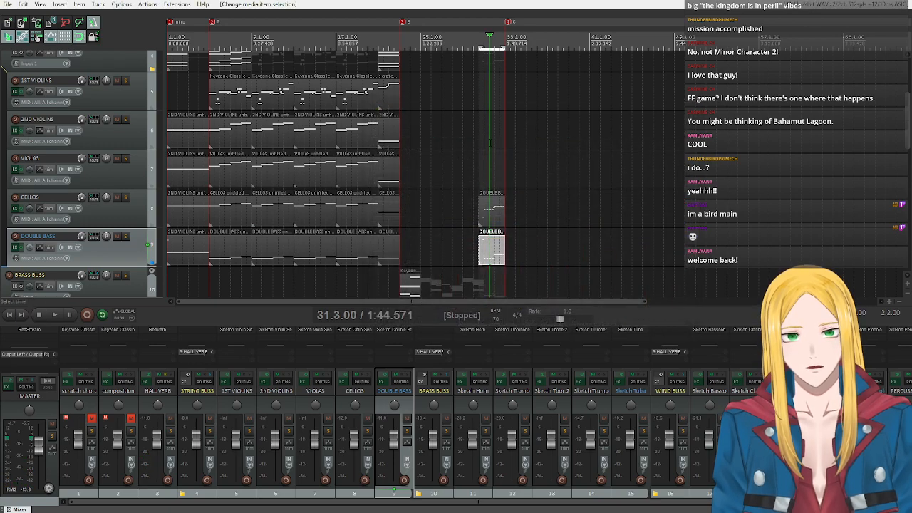
Open the cello item at bars 30 to 32 and set its key snap to Db with the 5 powerchord scale.
{"action": "double_click", "coordinate": [489, 214]}
{"action": "left_click", "coordinate": [709, 342]}
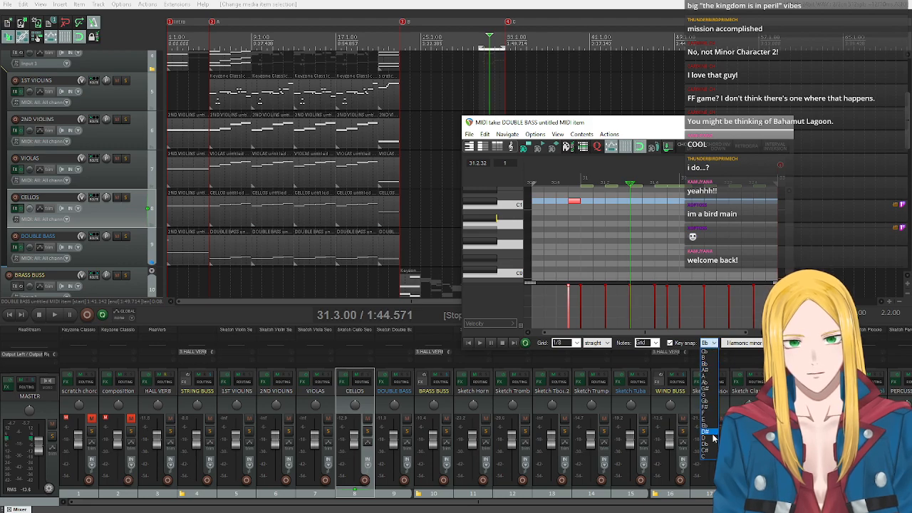
{"action": "left_click", "coordinate": [712, 444]}
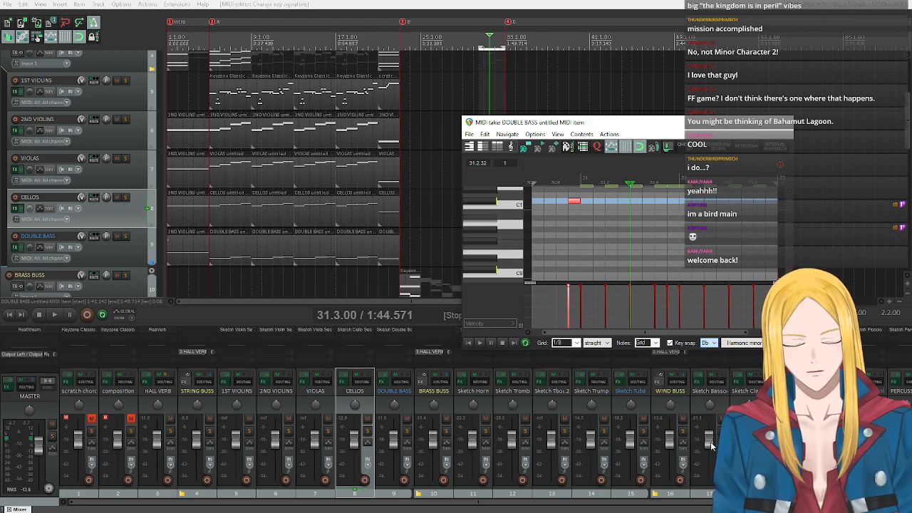
{"action": "left_click", "coordinate": [737, 350]}
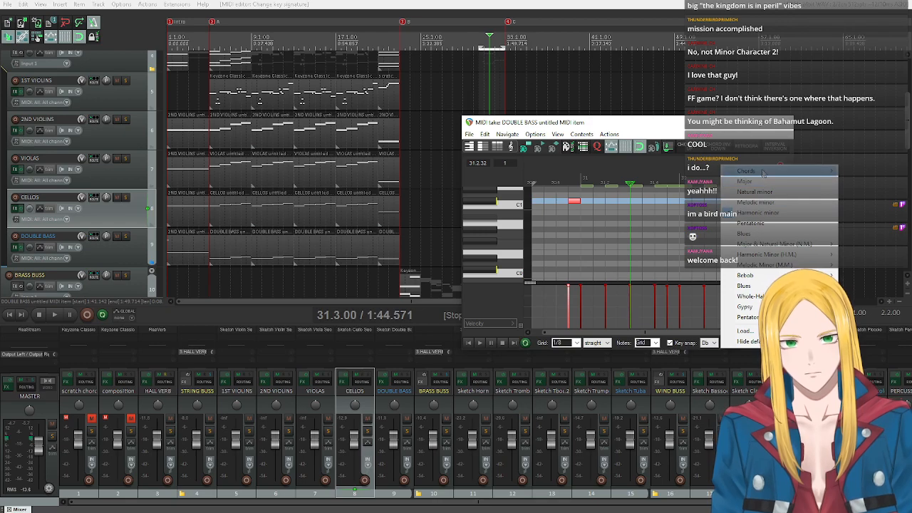
{"action": "mouse_move", "coordinate": [767, 175]}
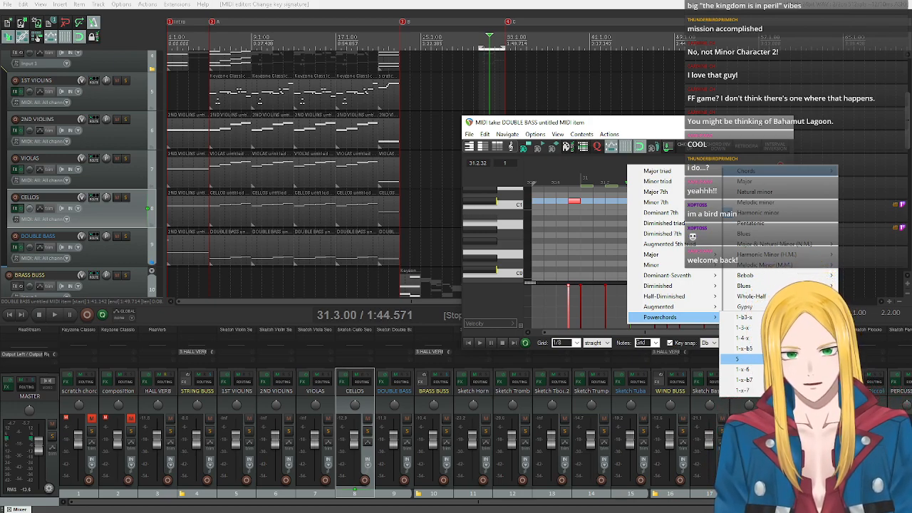
{"action": "left_click", "coordinate": [741, 358]}
Audition Ab2 and move the cello's last note of bar 31 down a semitone to Ab2.
{"action": "scroll", "coordinate": [489, 228], "scroll_direction": "down", "scroll_amount": 3}
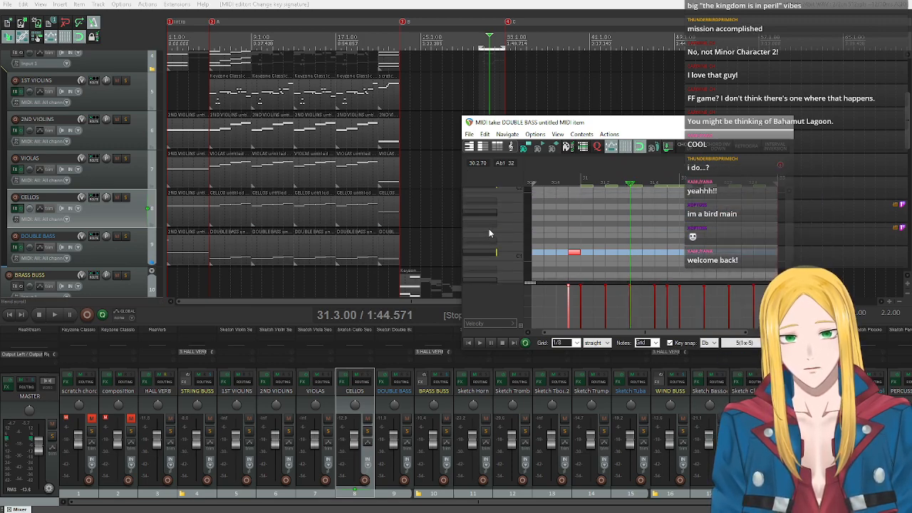
{"action": "scroll", "coordinate": [489, 235], "scroll_direction": "up", "scroll_amount": 8}
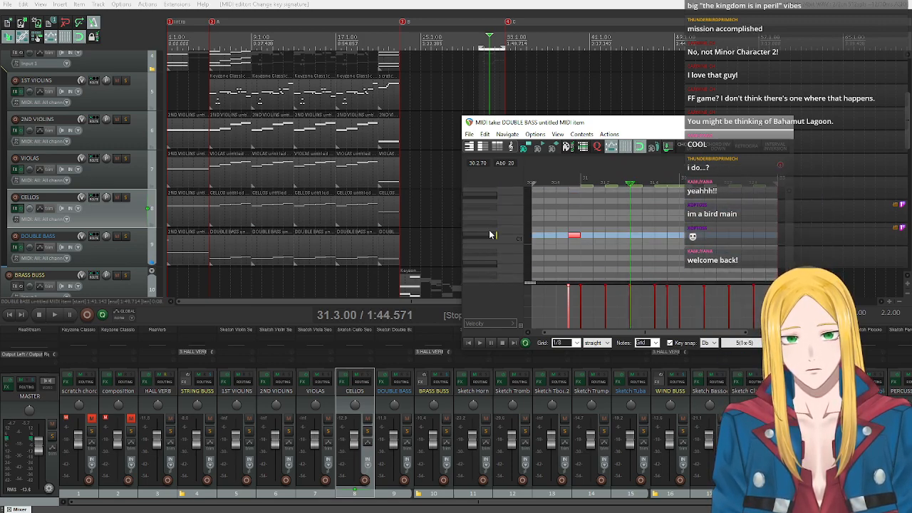
{"action": "scroll", "coordinate": [489, 234], "scroll_direction": "up", "scroll_amount": 1}
{"action": "left_click_drag", "start_coordinate": [608, 332], "coordinate": [618, 334]}
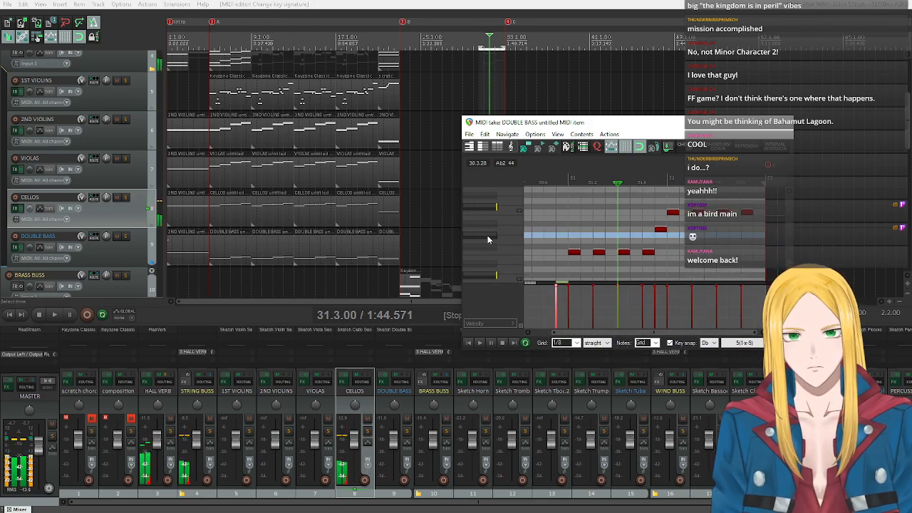
{"action": "left_click", "coordinate": [661, 230]}
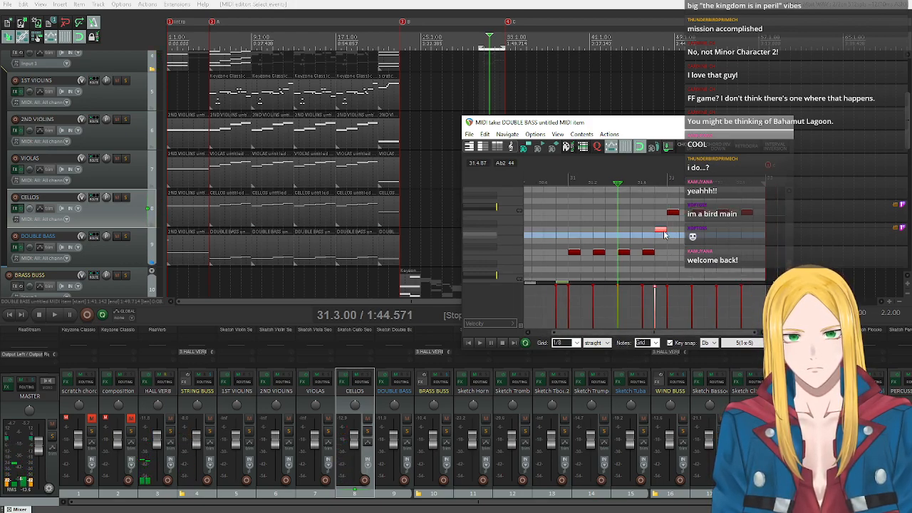
{"action": "left_click_drag", "start_coordinate": [664, 234], "coordinate": [663, 237]}
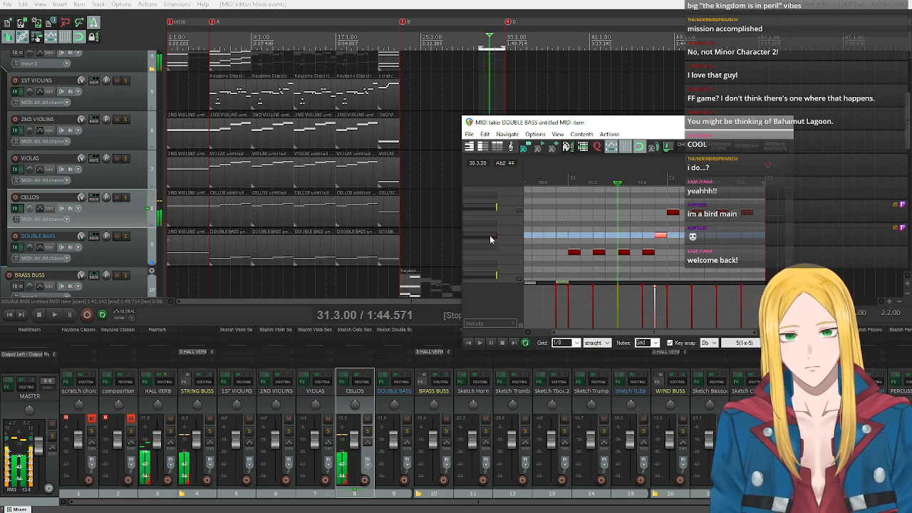
Play the cello and double bass passage from 30.3.00 with the edited note and stop playback.
{"action": "left_click_drag", "start_coordinate": [480, 47], "coordinate": [476, 45]}
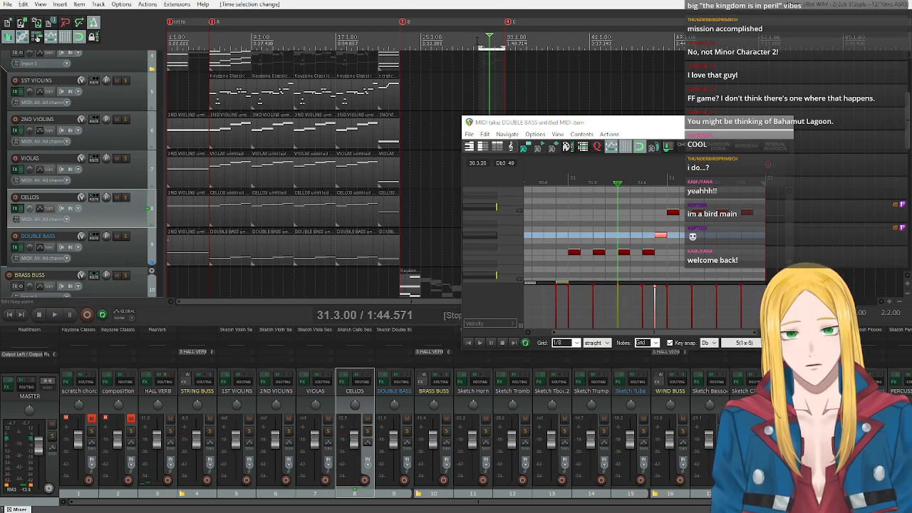
{"action": "double_click", "coordinate": [479, 39]}
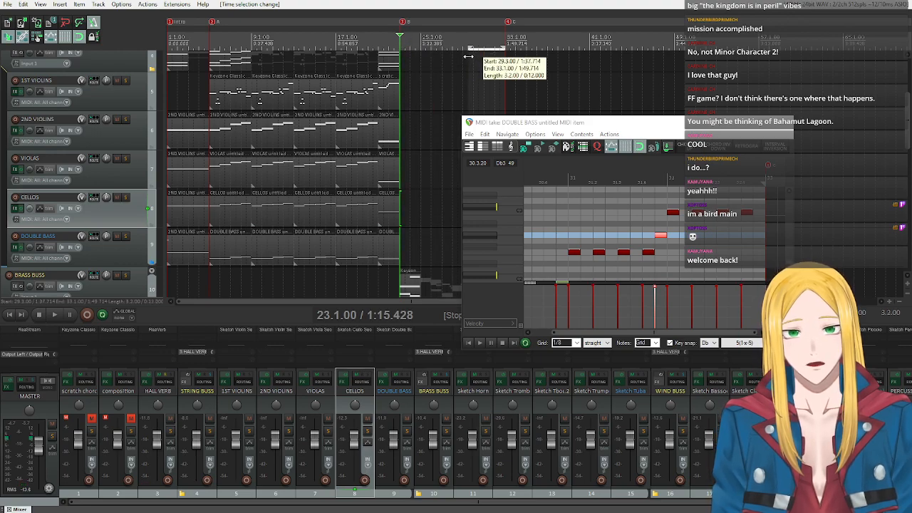
{"action": "scroll", "coordinate": [109, 155], "scroll_direction": "down", "scroll_amount": 3}
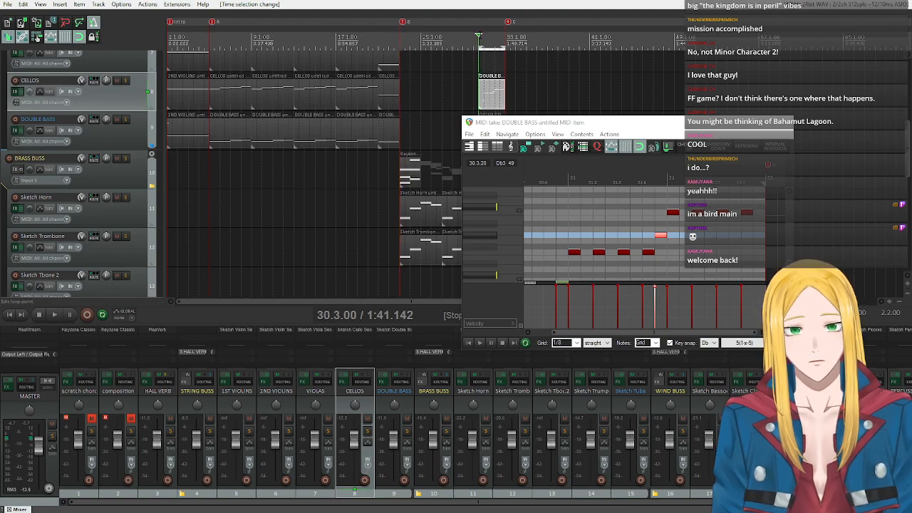
{"action": "left_click", "coordinate": [47, 317]}
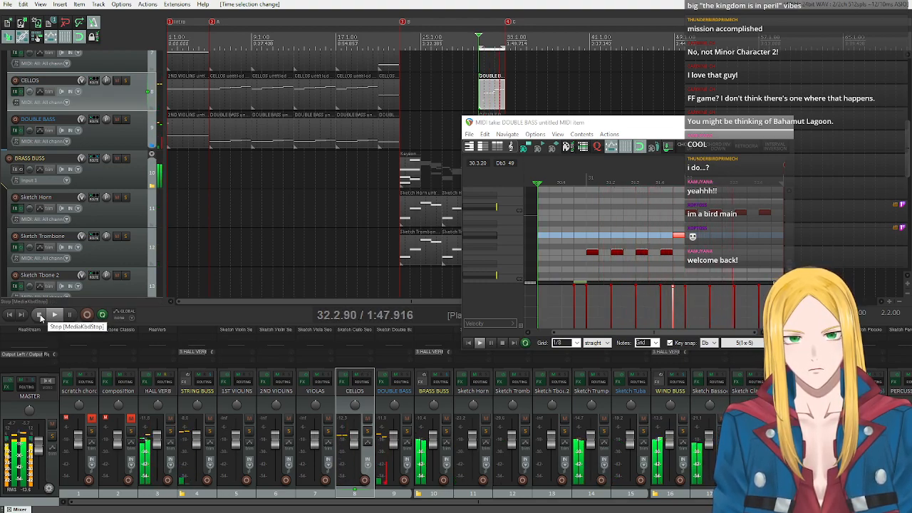
{"action": "left_click", "coordinate": [40, 317]}
Close the cello MIDI editor and insert a new MIDI item on the VIOLAS track from 30.3.00 to 33.1.00.
{"action": "double_click", "coordinate": [783, 123]}
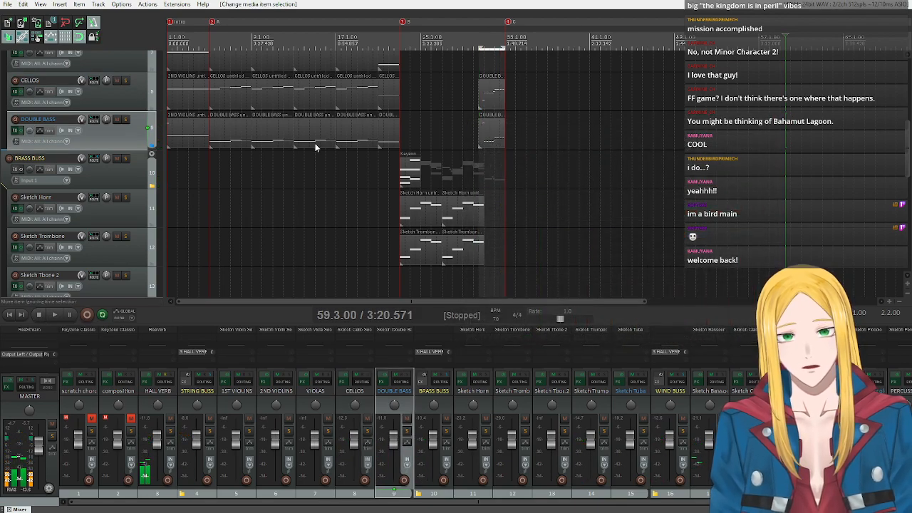
{"action": "mouse_move", "coordinate": [483, 44]}
{"action": "left_mouse_down"}
{"action": "mouse_move", "coordinate": [400, 49]}
{"action": "mouse_move", "coordinate": [480, 48]}
{"action": "left_mouse_up"}
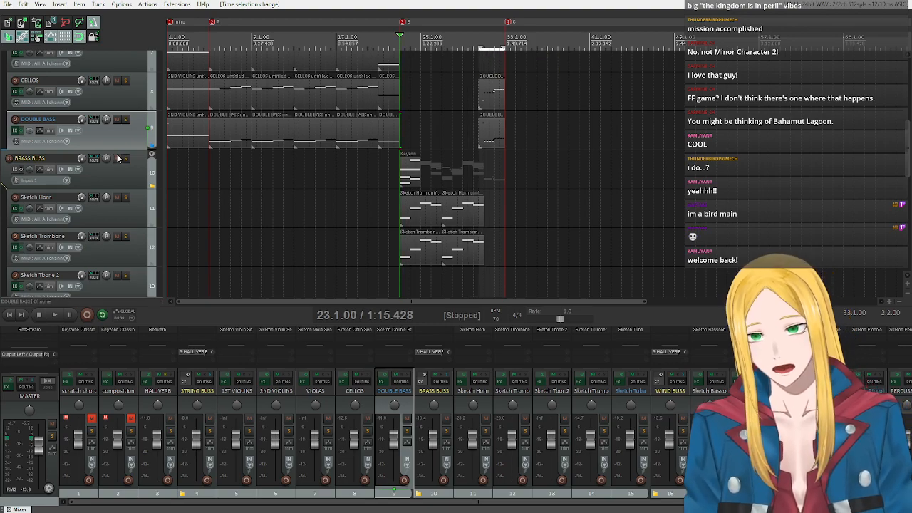
{"action": "scroll", "coordinate": [115, 156], "scroll_direction": "up", "scroll_amount": 4}
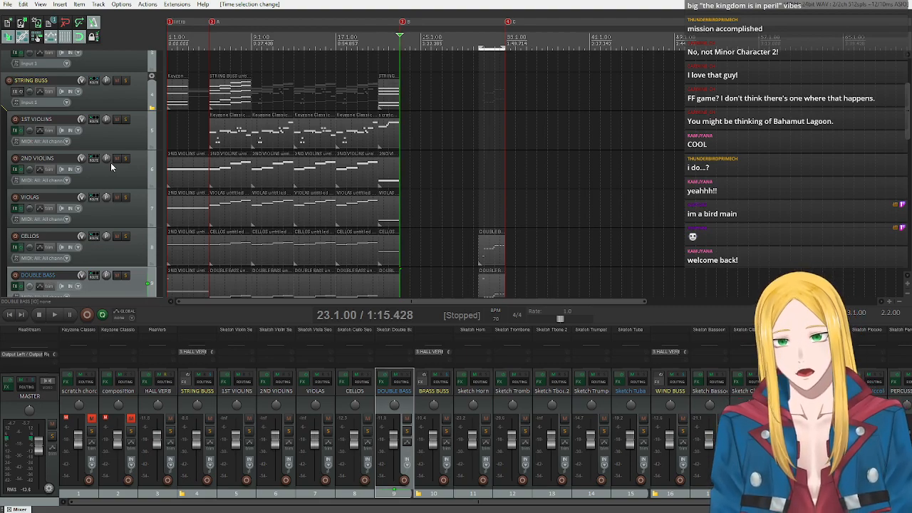
{"action": "left_click", "coordinate": [118, 210]}
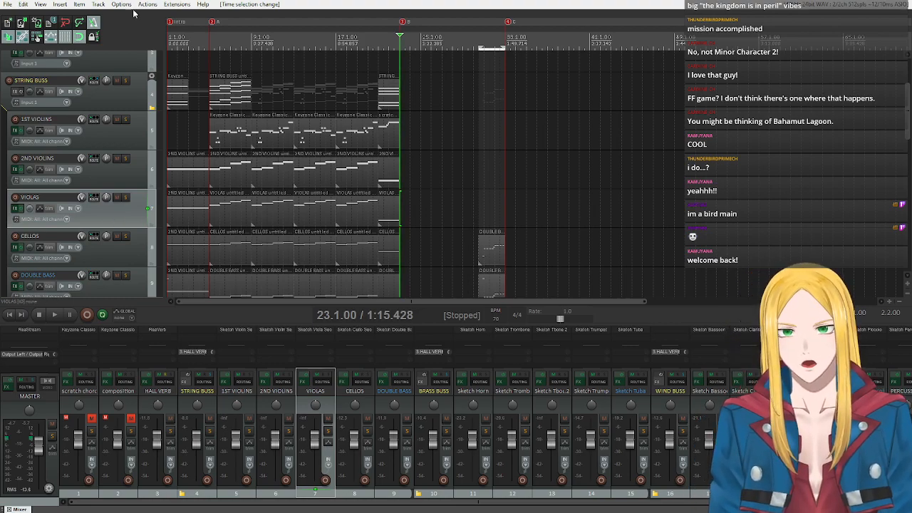
{"action": "left_click", "coordinate": [60, 4]}
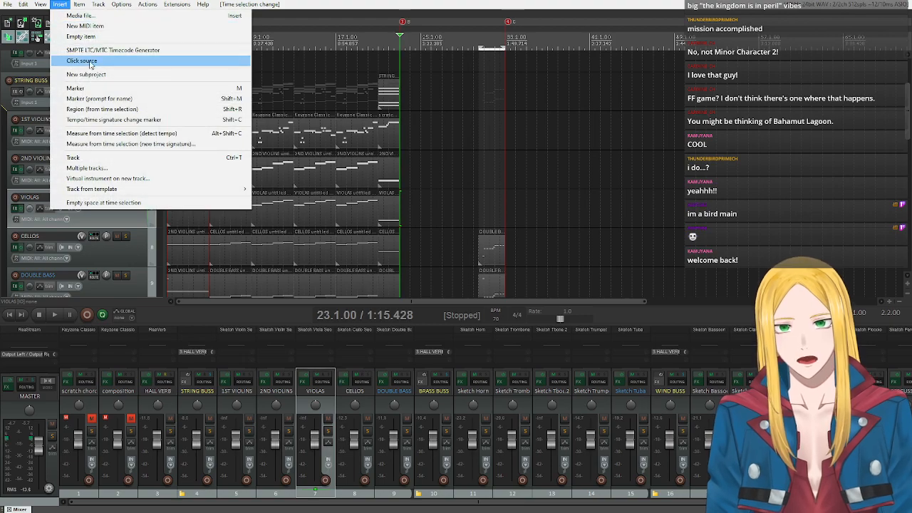
{"action": "left_click", "coordinate": [90, 26]}
Check the keyswitches in the CELLOS plugin, insert the C1 Arco Vib keyswitch at 1.1.00 in the first cello item, and close the MIDI editor.
{"action": "scroll", "coordinate": [114, 244], "scroll_direction": "down", "scroll_amount": 1}
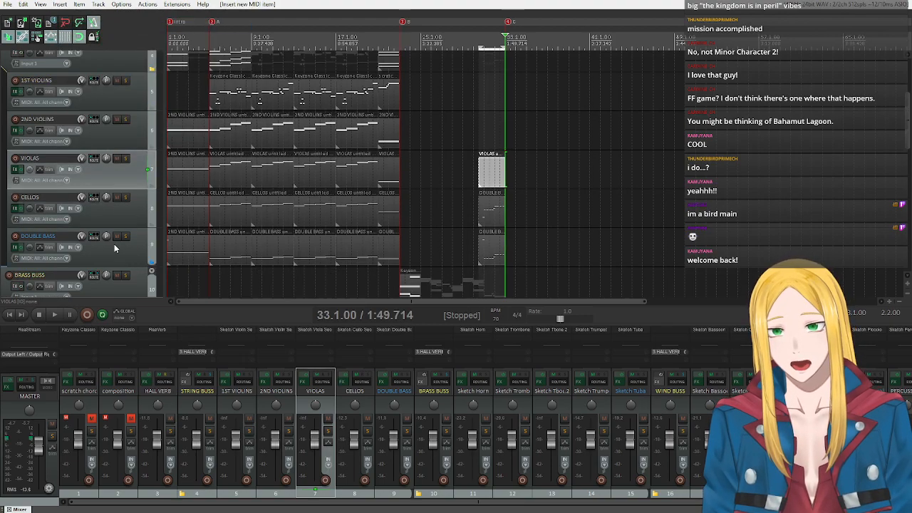
{"action": "left_click", "coordinate": [171, 219]}
{"action": "double_click", "coordinate": [171, 219]}
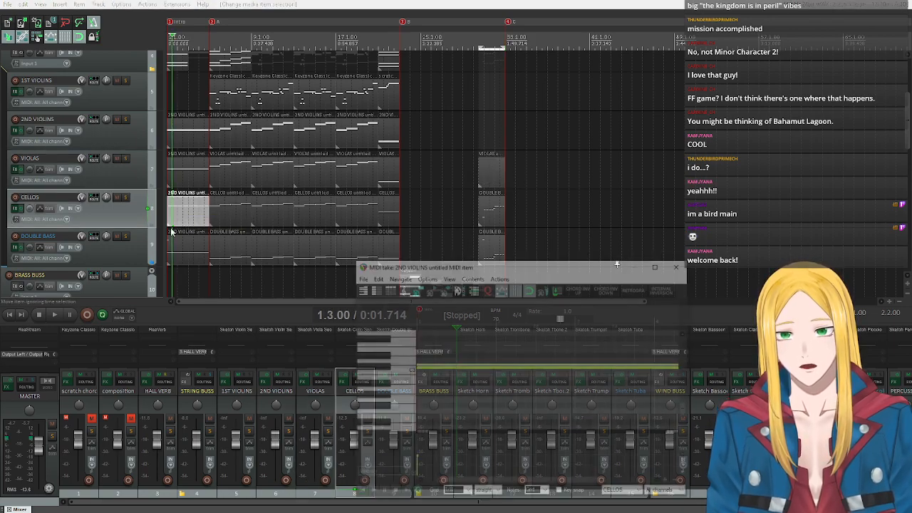
{"action": "left_click", "coordinate": [358, 493]}
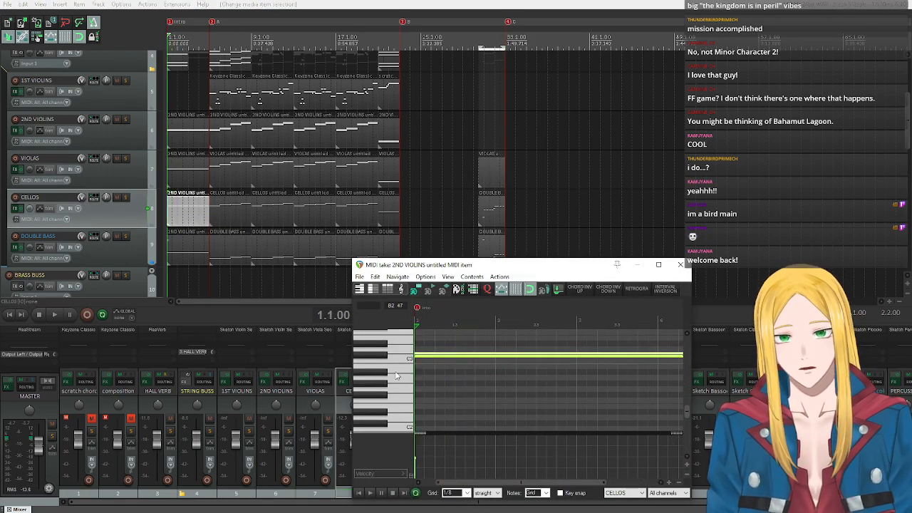
{"action": "left_click", "coordinate": [16, 210]}
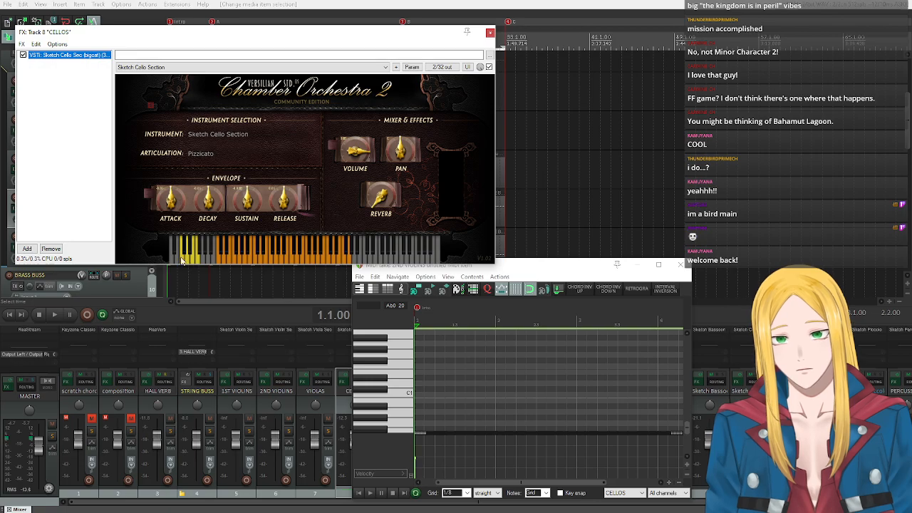
{"action": "left_click", "coordinate": [182, 261]}
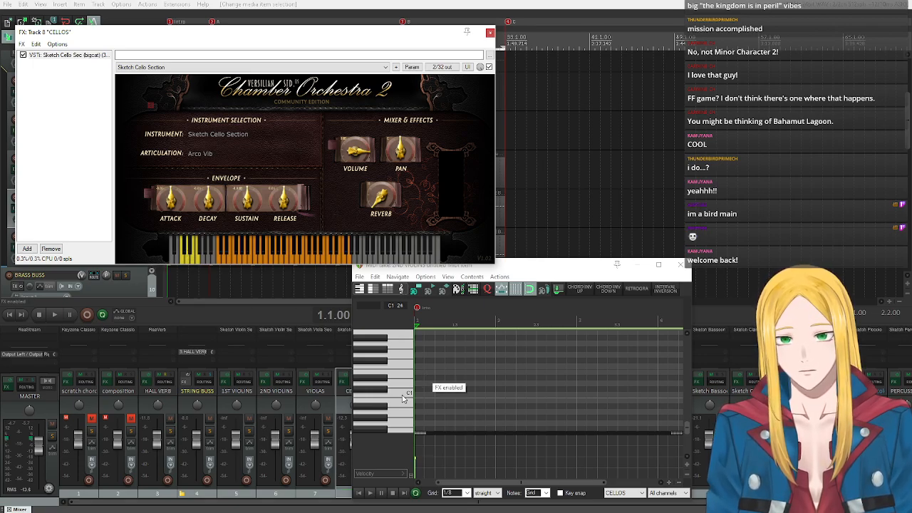
{"action": "left_click", "coordinate": [407, 397]}
{"action": "left_click", "coordinate": [418, 395]}
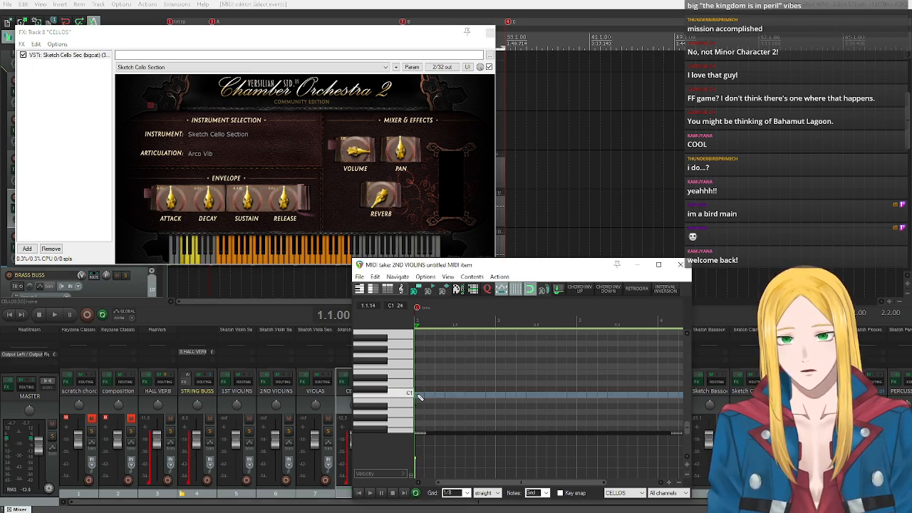
{"action": "left_click", "coordinate": [680, 264]}
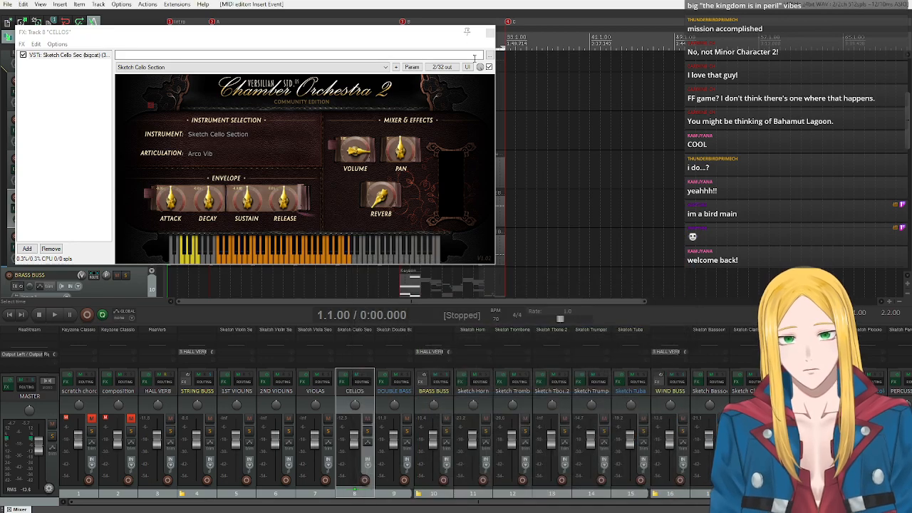
Close the CELLOS plugin and check the Acro Vibrato keyswitch in the VIOLAS plugin.
{"action": "left_click", "coordinate": [489, 33]}
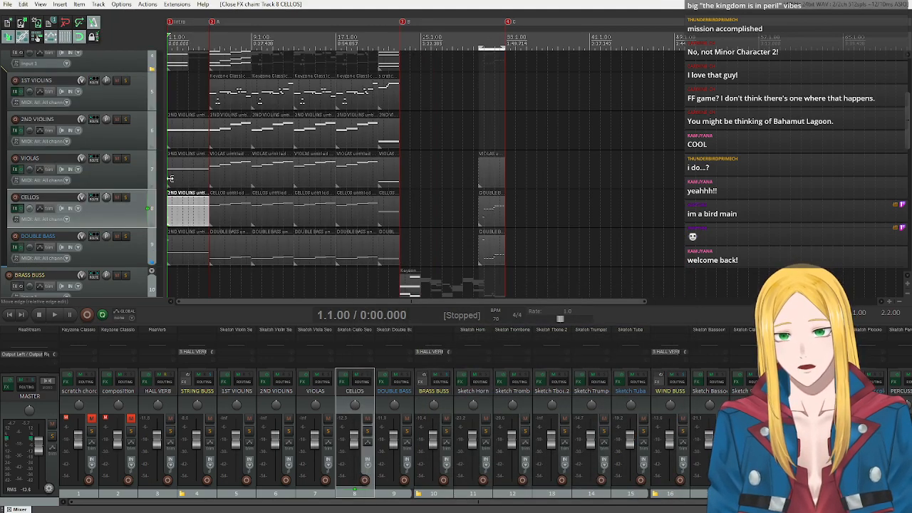
{"action": "left_click", "coordinate": [18, 173]}
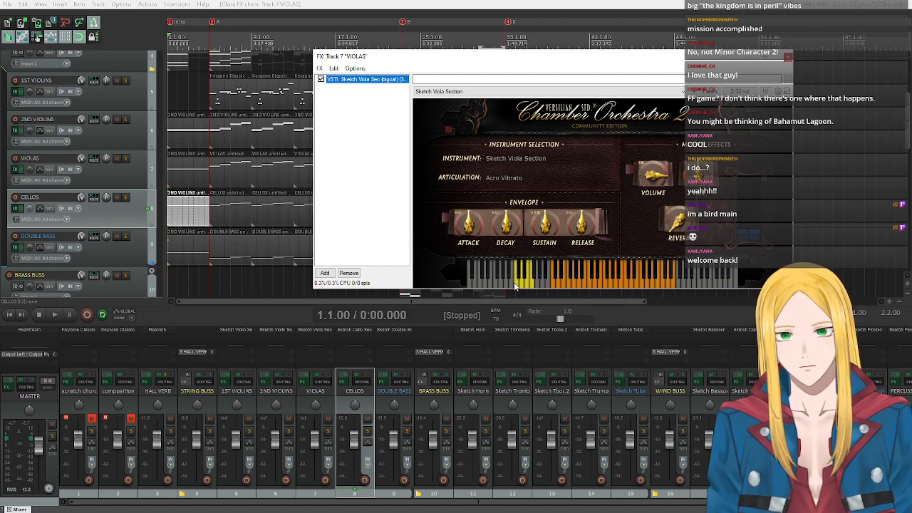
{"action": "left_click", "coordinate": [517, 285]}
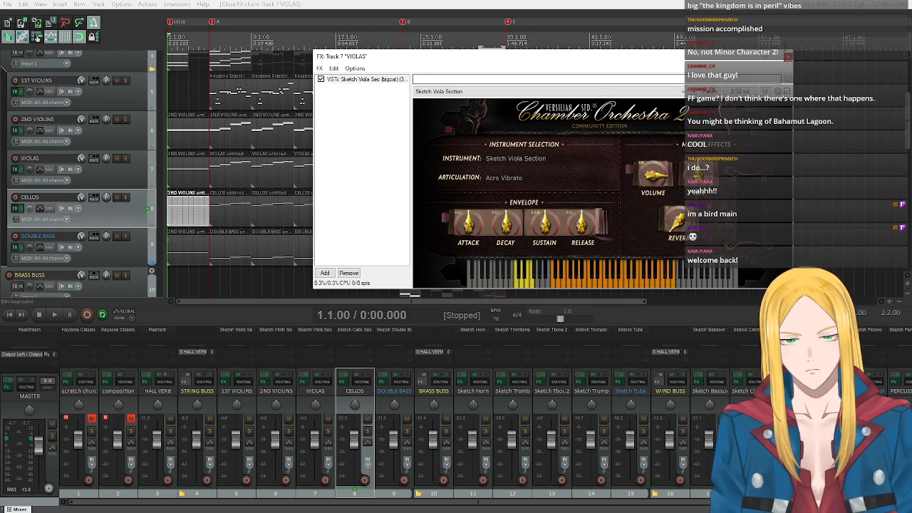
{"action": "left_click", "coordinate": [788, 57]}
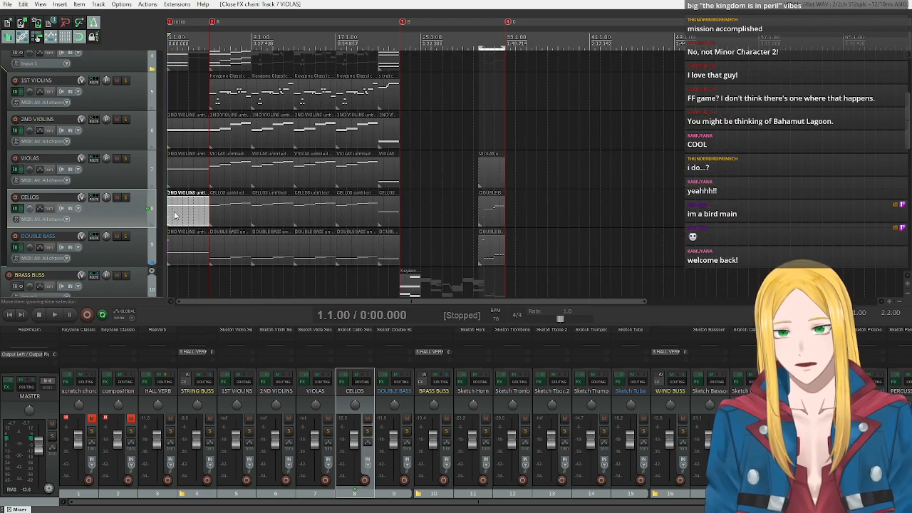
Insert the C2 Acro Vibrato keyswitch at 1.1.00 in the first viola item, and close the MIDI editor and plugin.
{"action": "double_click", "coordinate": [178, 175]}
{"action": "left_click", "coordinate": [358, 492]}
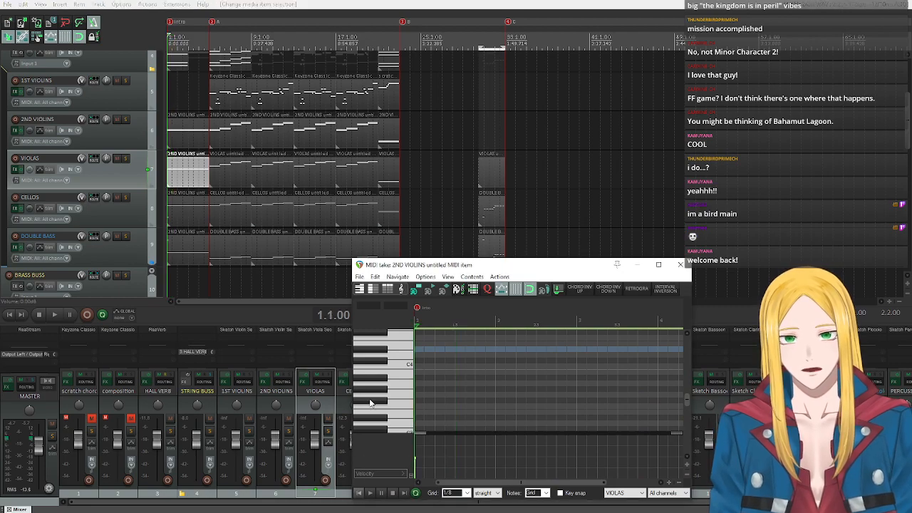
{"action": "scroll", "coordinate": [388, 360], "scroll_direction": "down", "scroll_amount": 8}
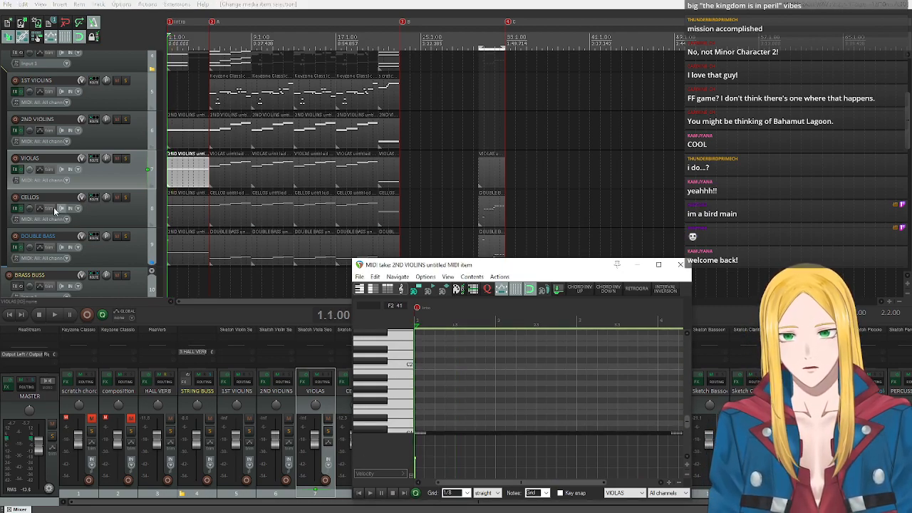
{"action": "left_click", "coordinate": [15, 170]}
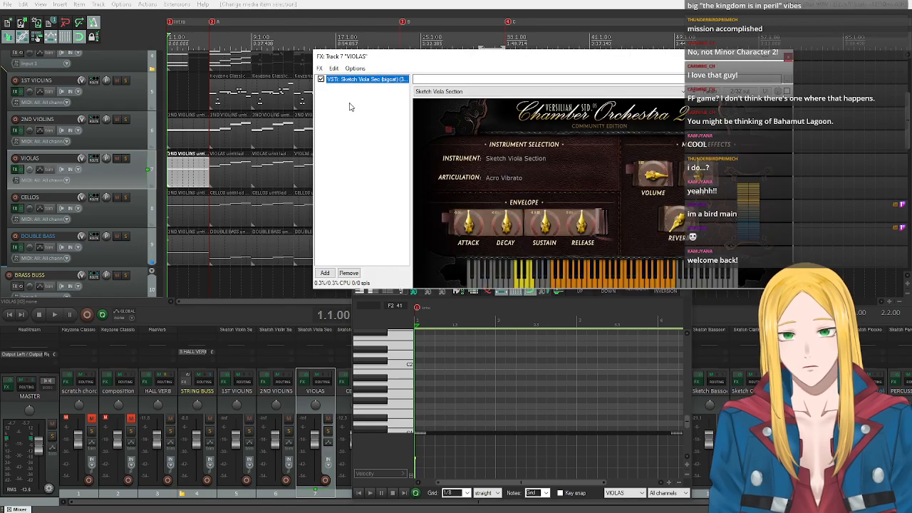
{"action": "left_click_drag", "start_coordinate": [426, 60], "coordinate": [138, 30]}
{"action": "left_click_drag", "start_coordinate": [436, 269], "coordinate": [401, 231]}
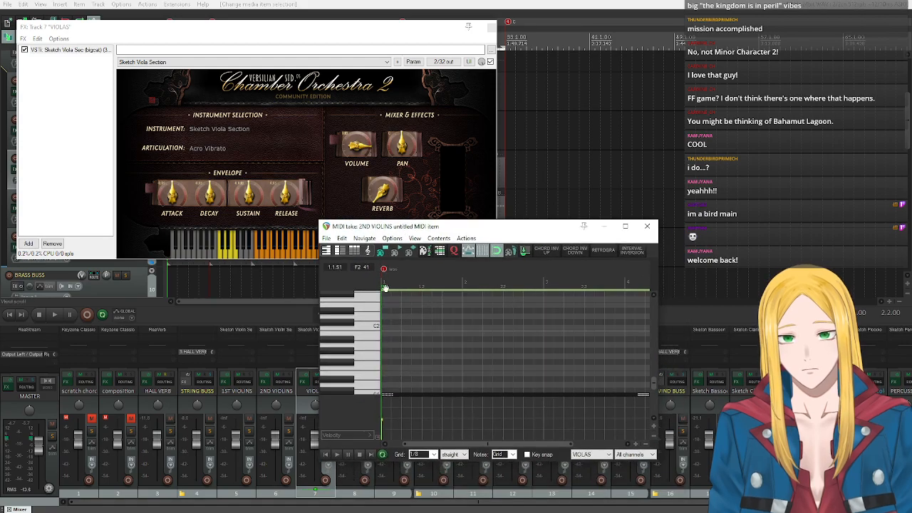
{"action": "left_click", "coordinate": [371, 329]}
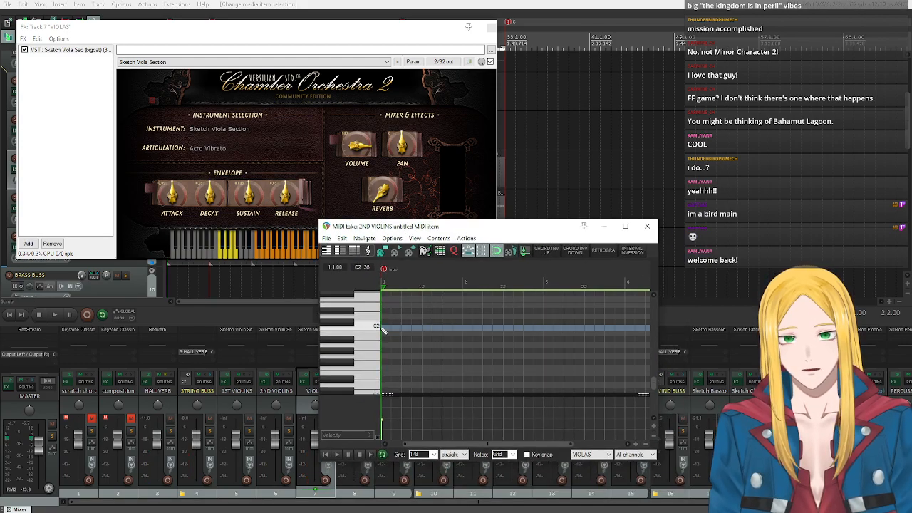
{"action": "left_click", "coordinate": [385, 328]}
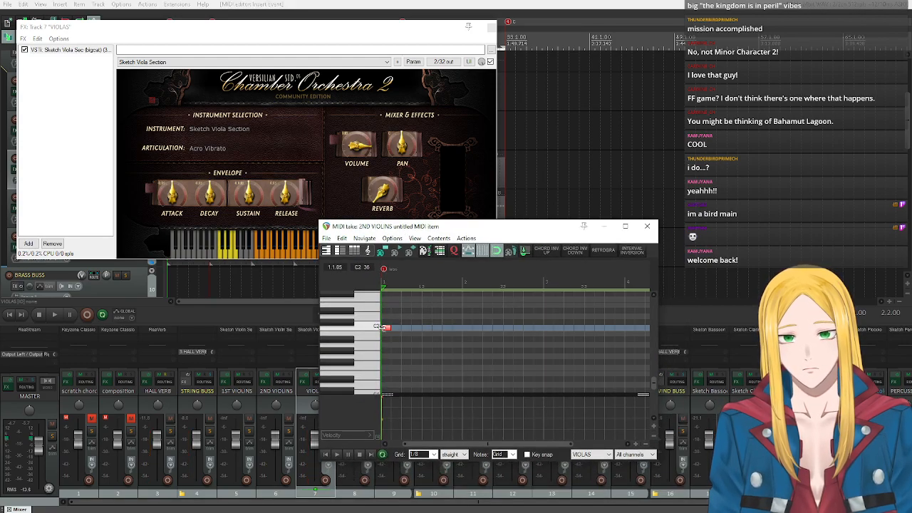
{"action": "left_click", "coordinate": [648, 226]}
{"action": "left_click", "coordinate": [491, 27]}
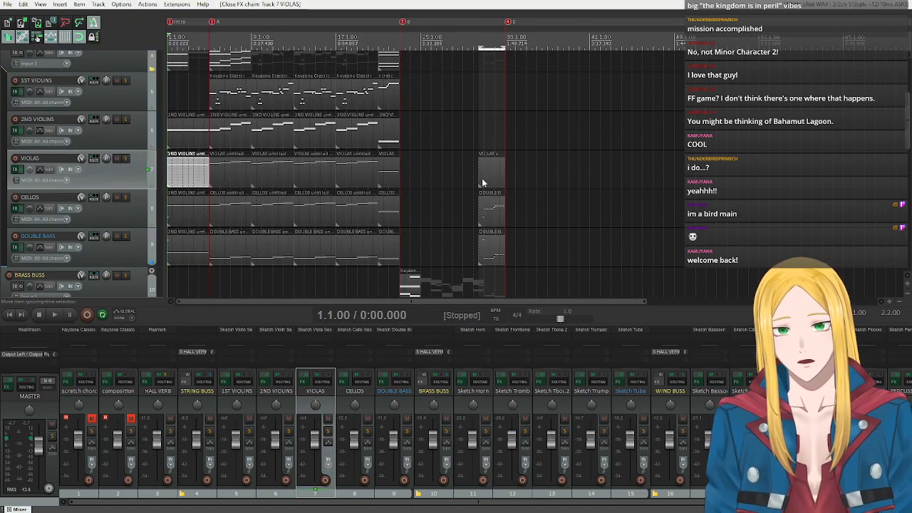
In the viola item starting at 30.3.00, insert the Db2 Pizzicato keyswitch, place it at 30.4.50, and close the VIOLAS plugin.
{"action": "double_click", "coordinate": [481, 183]}
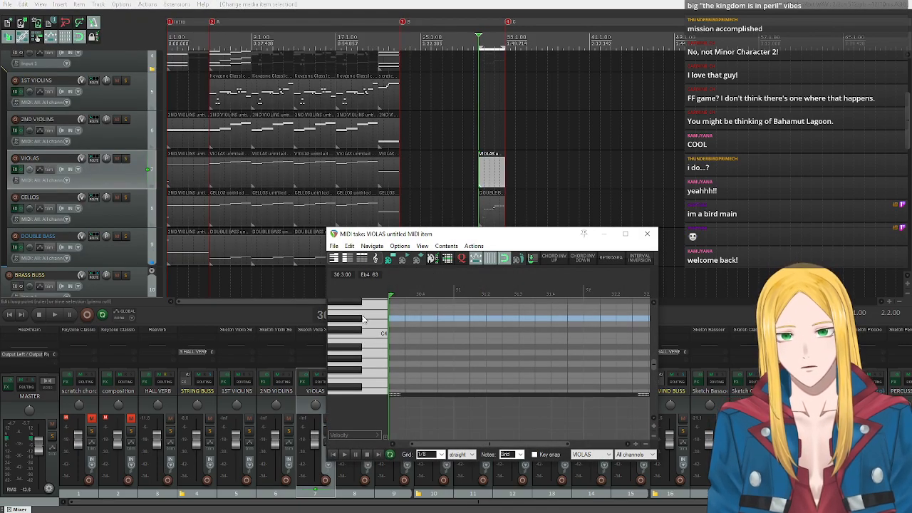
{"action": "scroll", "coordinate": [363, 320], "scroll_direction": "down", "scroll_amount": 6}
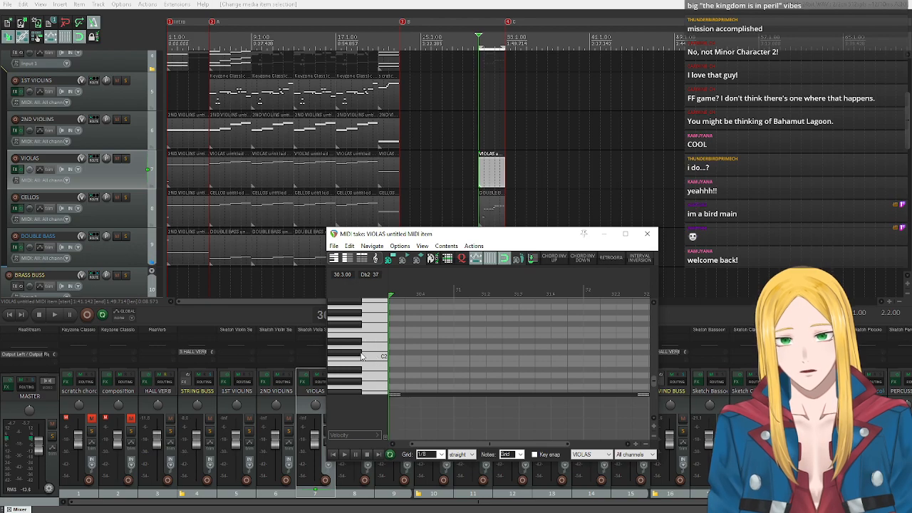
{"action": "left_click", "coordinate": [16, 170]}
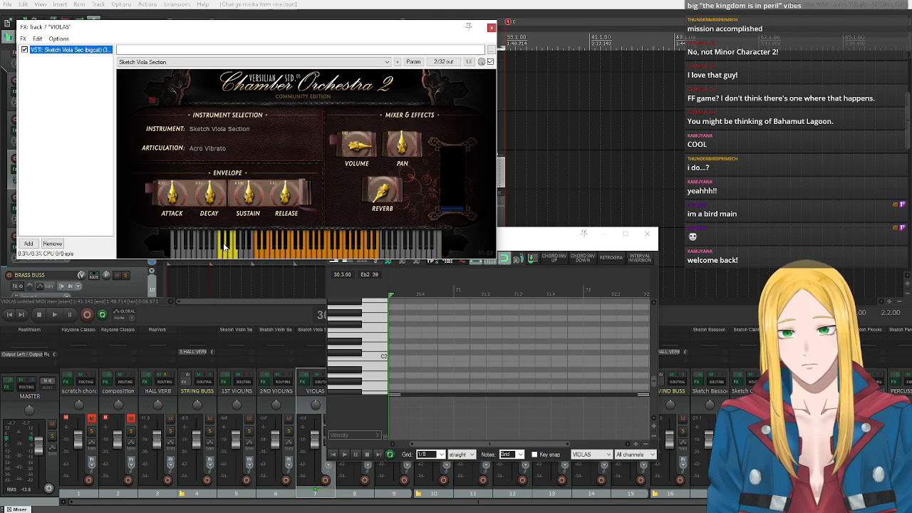
{"action": "left_click", "coordinate": [356, 355]}
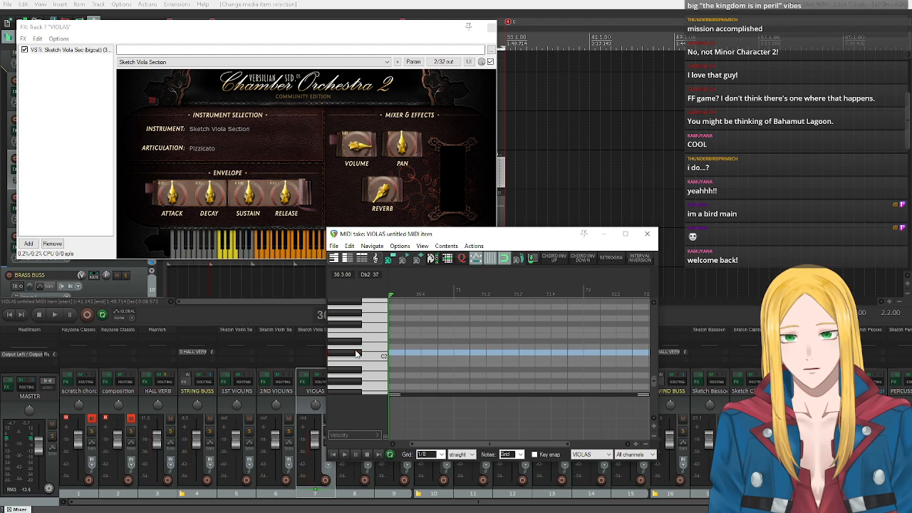
{"action": "left_click", "coordinate": [392, 353]}
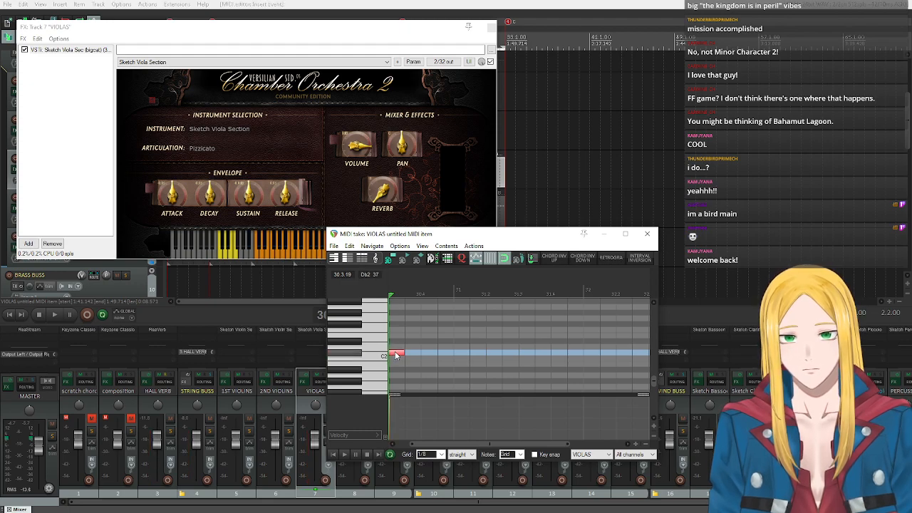
{"action": "left_click_drag", "start_coordinate": [400, 354], "coordinate": [449, 354]}
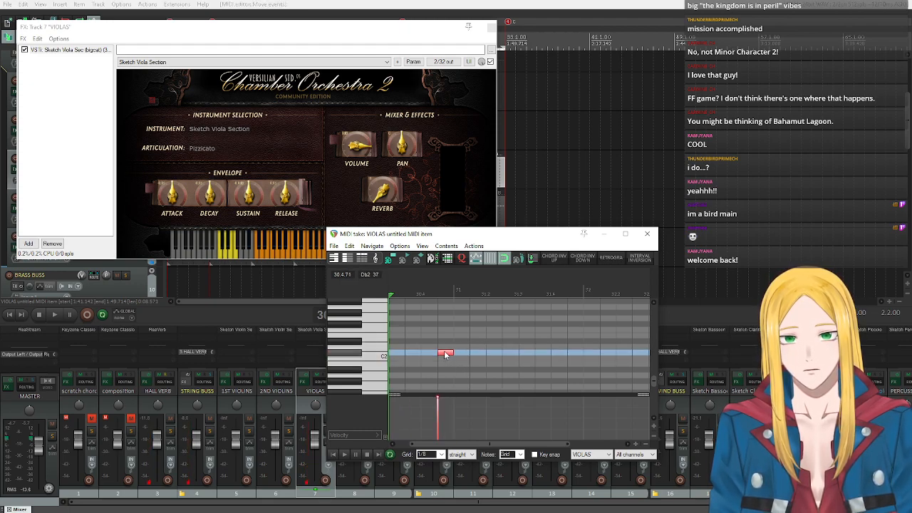
{"action": "left_click", "coordinate": [492, 27]}
Enable key snap in the viola MIDI editor with root Bb and the Harmonic Minor I scale.
{"action": "left_click_drag", "start_coordinate": [487, 239], "coordinate": [467, 190]}
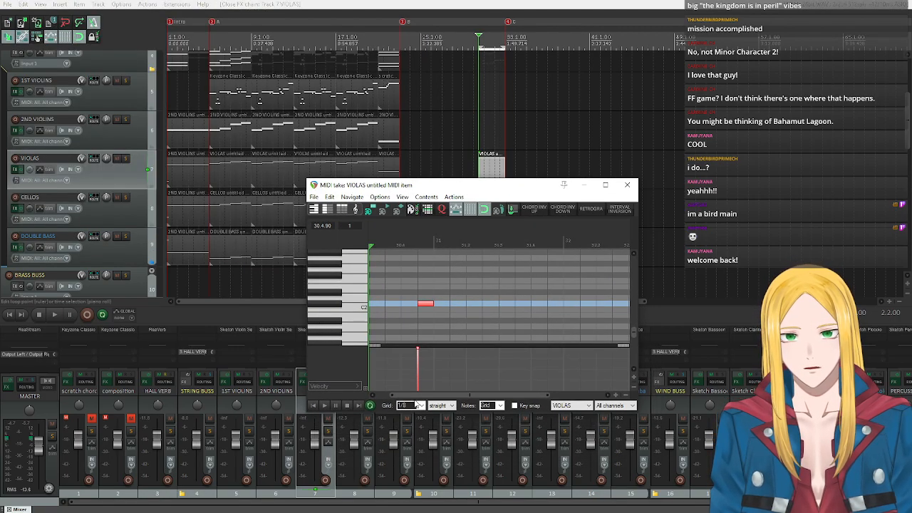
{"action": "left_click_drag", "start_coordinate": [412, 396], "coordinate": [434, 396]}
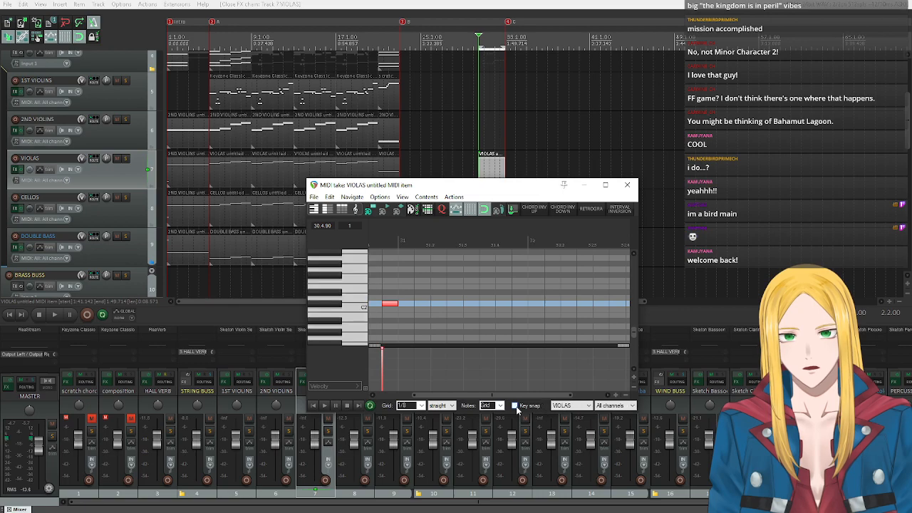
{"action": "left_click", "coordinate": [515, 405]}
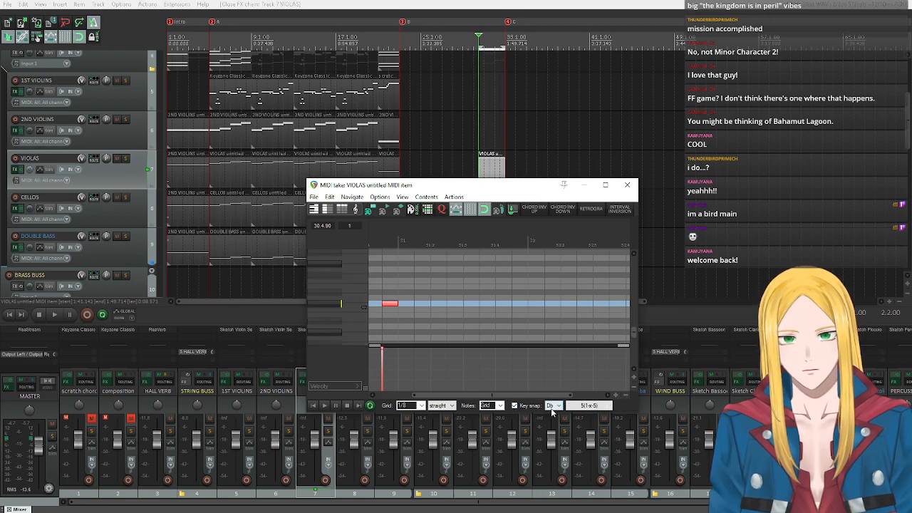
{"action": "left_click", "coordinate": [553, 405]}
{"action": "left_click", "coordinate": [550, 366]}
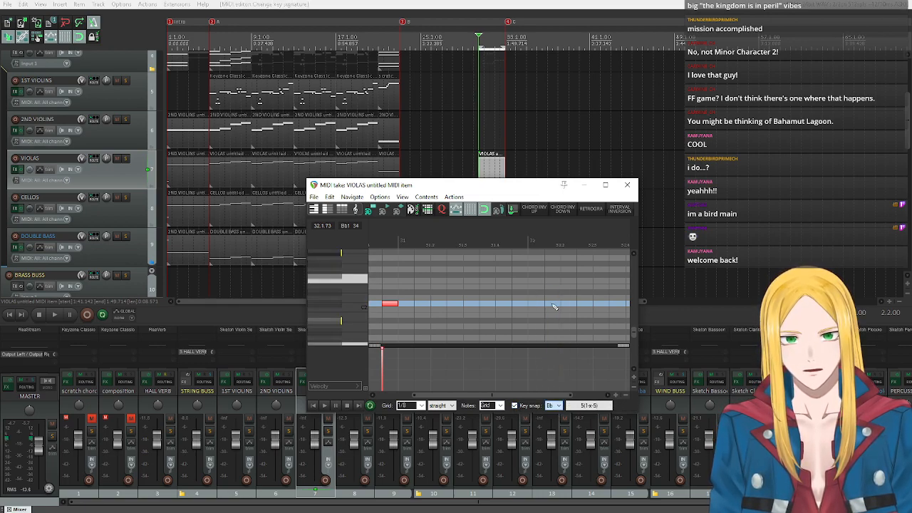
{"action": "left_click", "coordinate": [595, 412]}
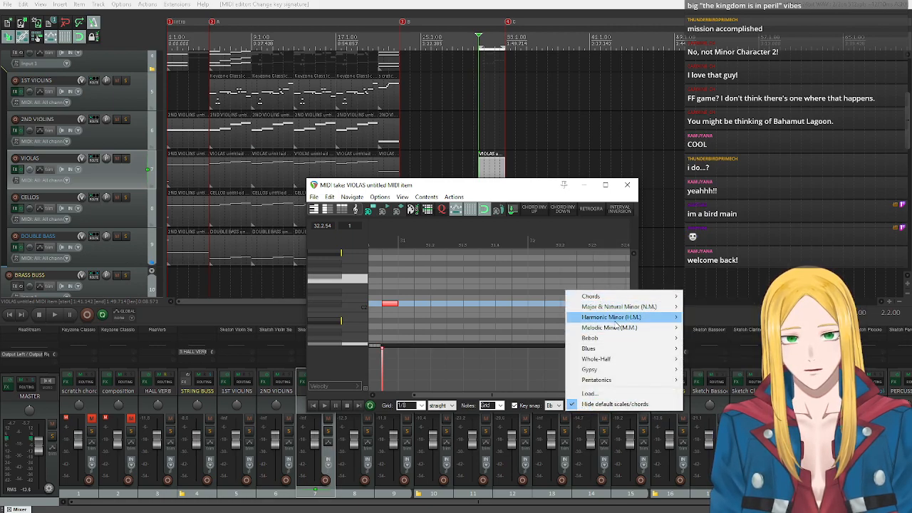
{"action": "mouse_move", "coordinate": [615, 319]}
{"action": "left_click", "coordinate": [399, 321]}
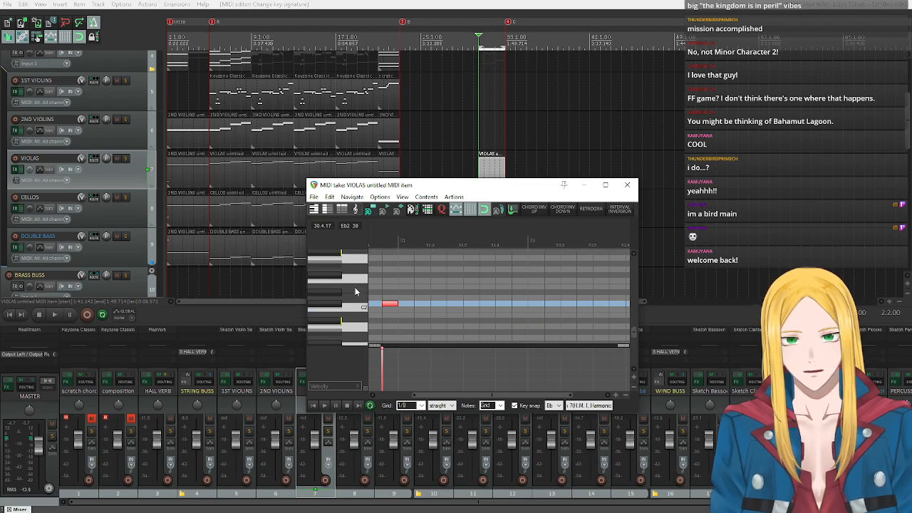
Enlarge the viola MIDI editor window to fit the passage up to bar 33 and more of the keyboard.
{"action": "scroll", "coordinate": [355, 291], "scroll_direction": "up", "scroll_amount": 1}
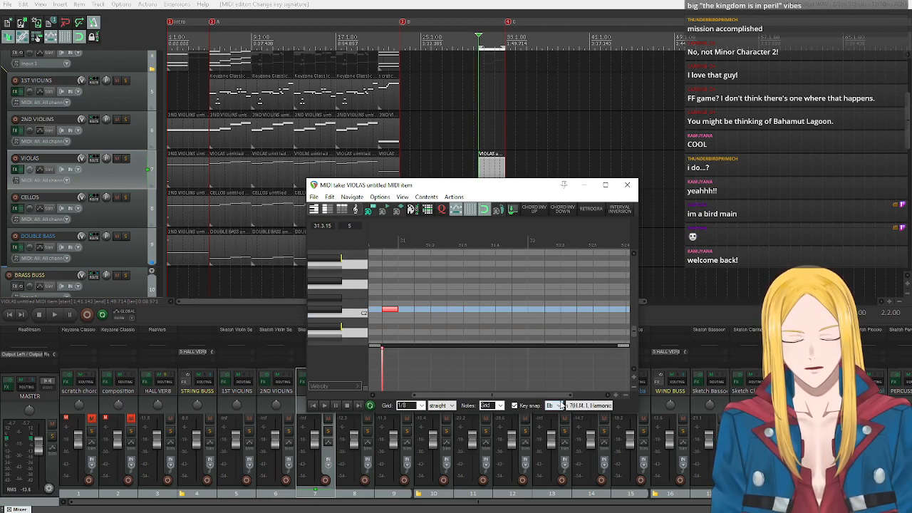
{"action": "left_click_drag", "start_coordinate": [637, 238], "coordinate": [721, 237]}
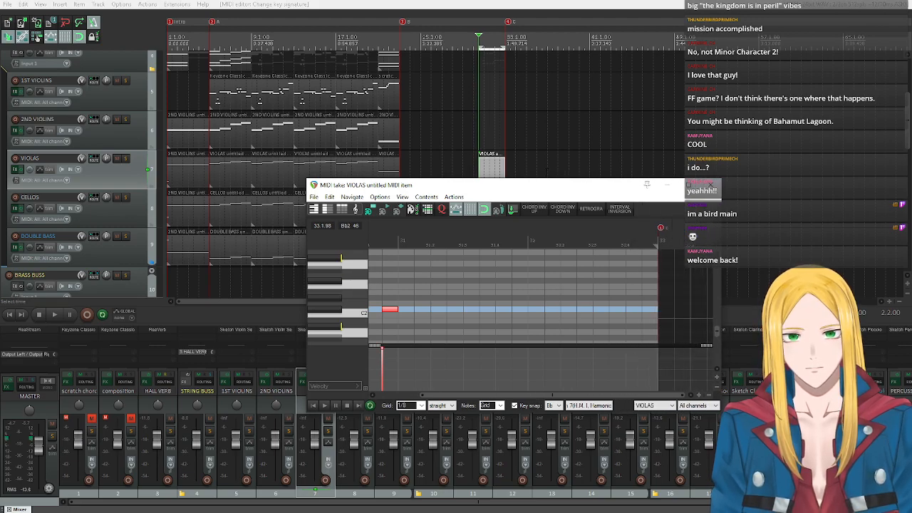
{"action": "left_click_drag", "start_coordinate": [534, 184], "coordinate": [442, 82]}
{"action": "left_click_drag", "start_coordinate": [435, 314], "coordinate": [440, 394]}
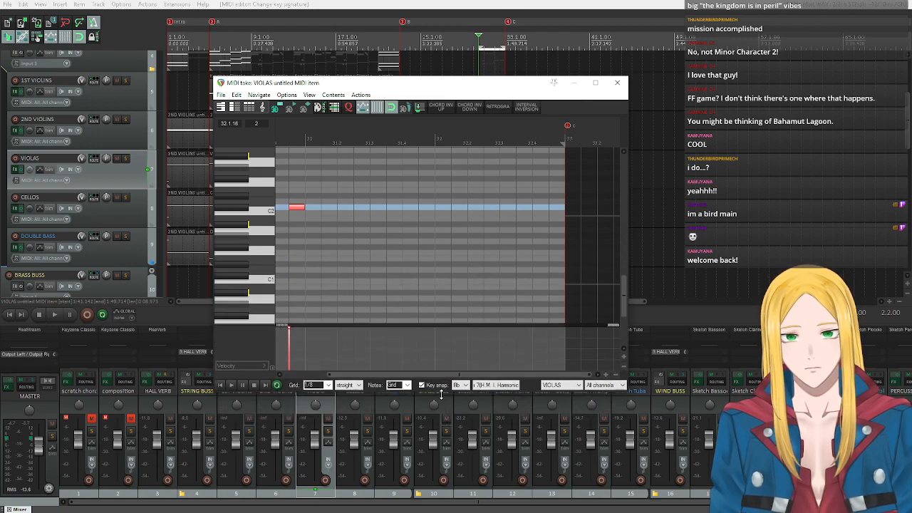
Check the MIDI editor's track and channel choices, the C2 to C4 range, and the viola item's place in the arrangement.
{"action": "left_click", "coordinate": [547, 386]}
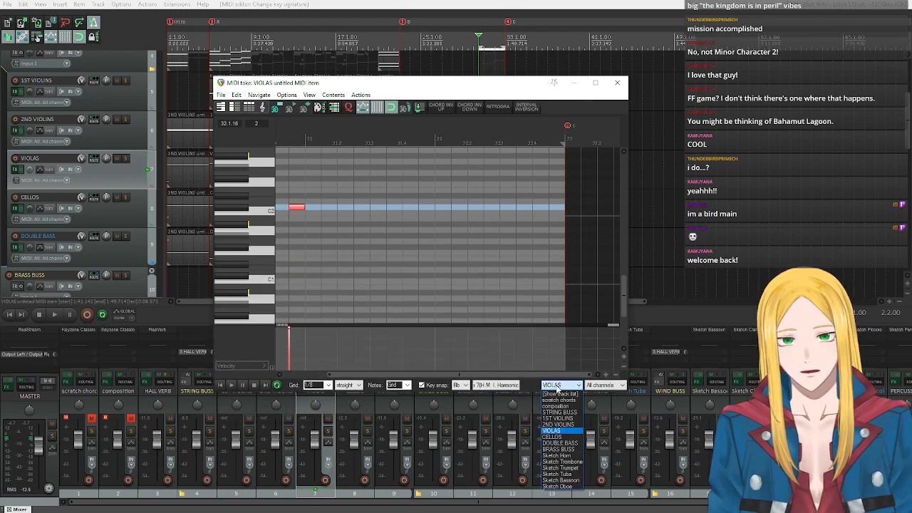
{"action": "left_click", "coordinate": [550, 342]}
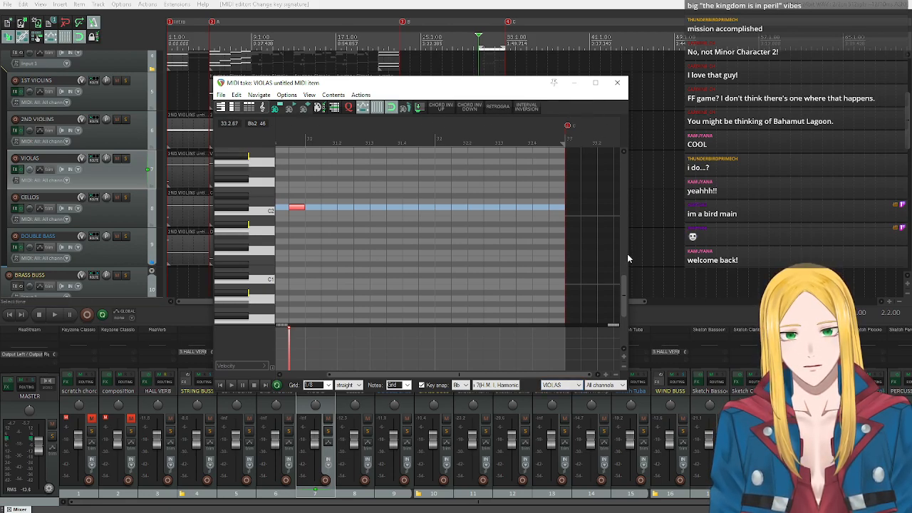
{"action": "left_click", "coordinate": [602, 385]}
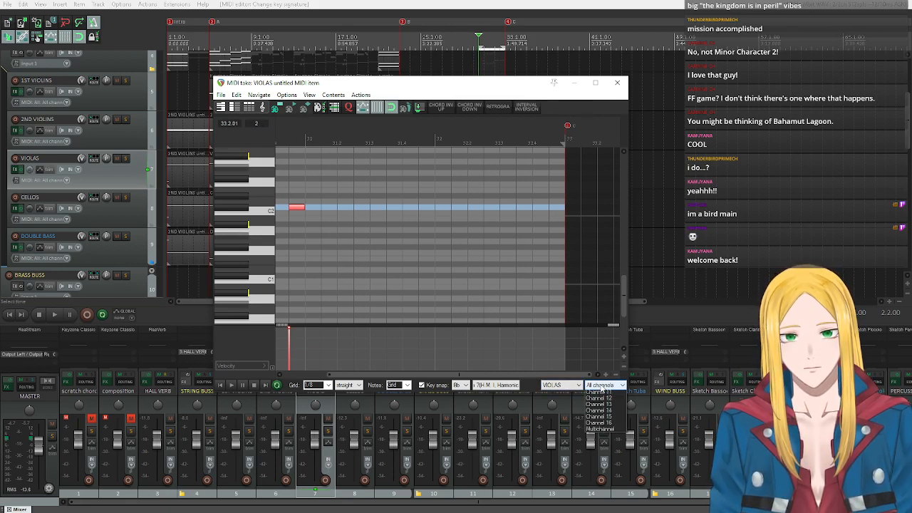
{"action": "left_click", "coordinate": [601, 387]}
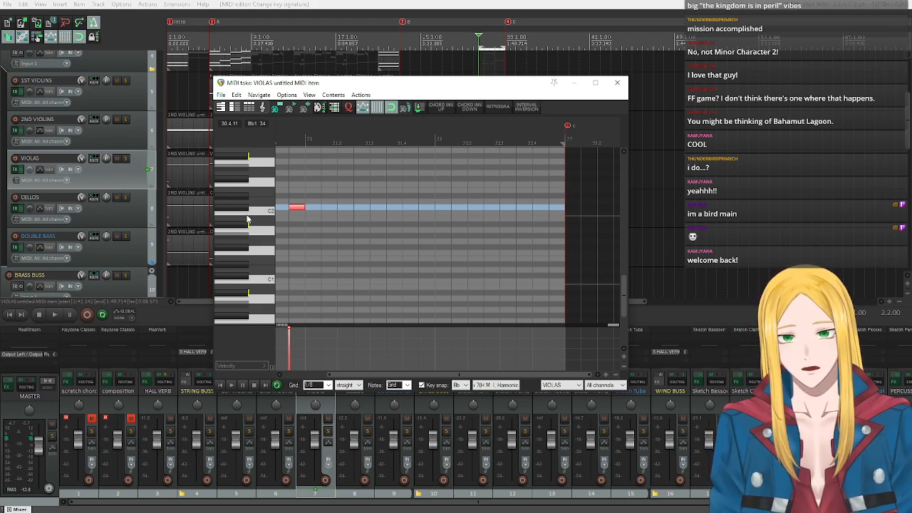
{"action": "scroll", "coordinate": [249, 214], "scroll_direction": "up", "scroll_amount": 3}
{"action": "scroll", "coordinate": [250, 216], "scroll_direction": "up", "scroll_amount": 3}
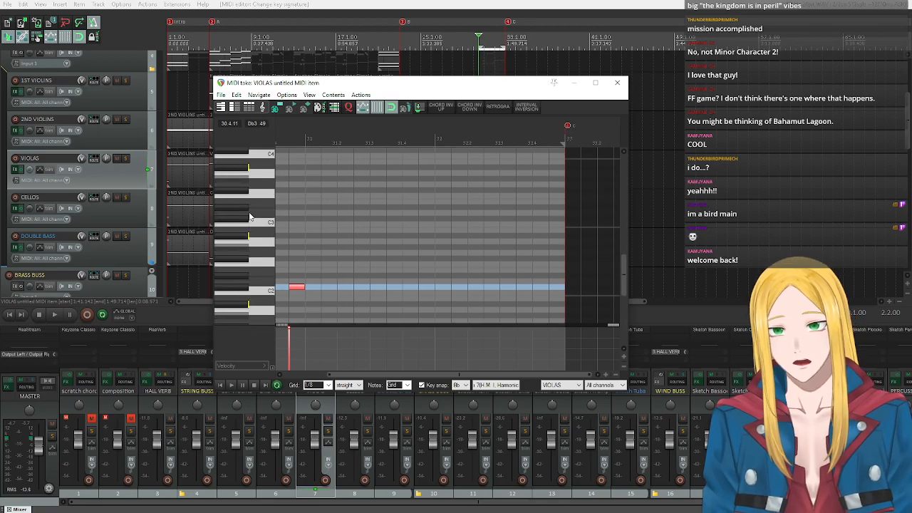
{"action": "left_click_drag", "start_coordinate": [342, 86], "coordinate": [446, 283]}
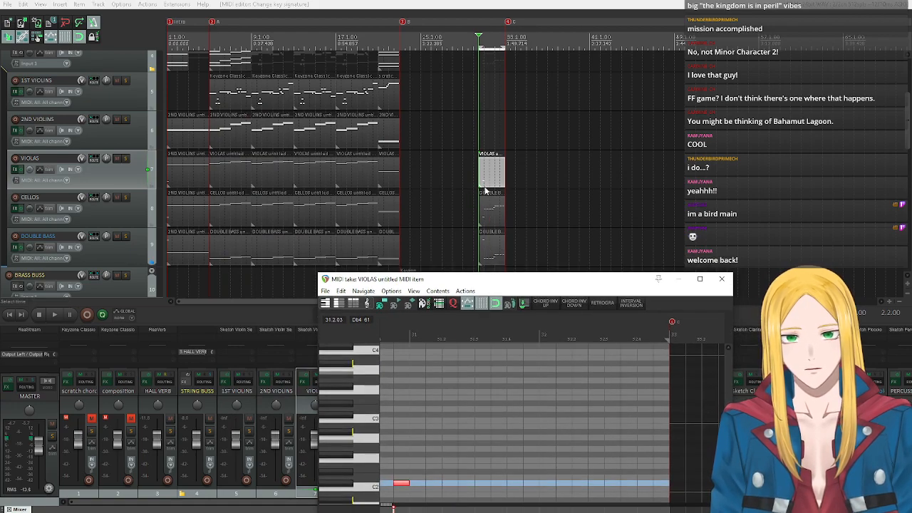
{"action": "left_click_drag", "start_coordinate": [474, 282], "coordinate": [391, 109]}
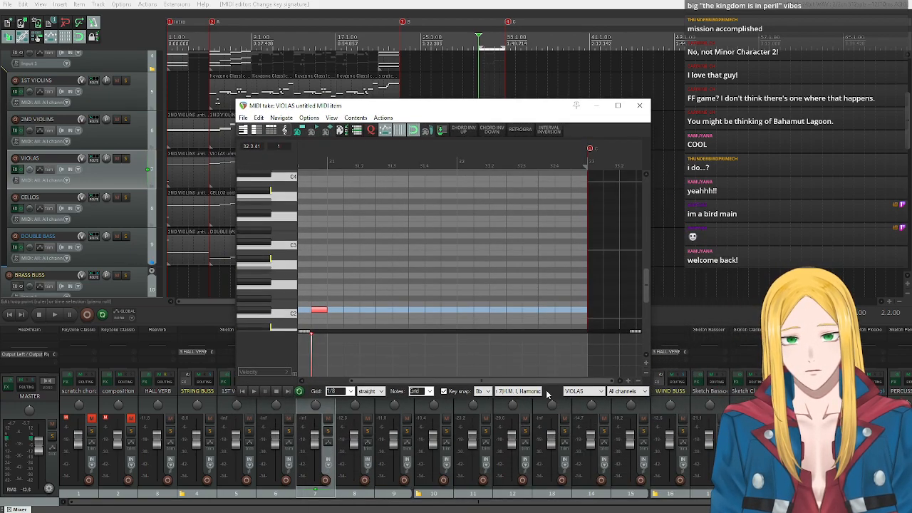
{"action": "left_click", "coordinate": [583, 391]}
{"action": "left_click", "coordinate": [583, 391]}
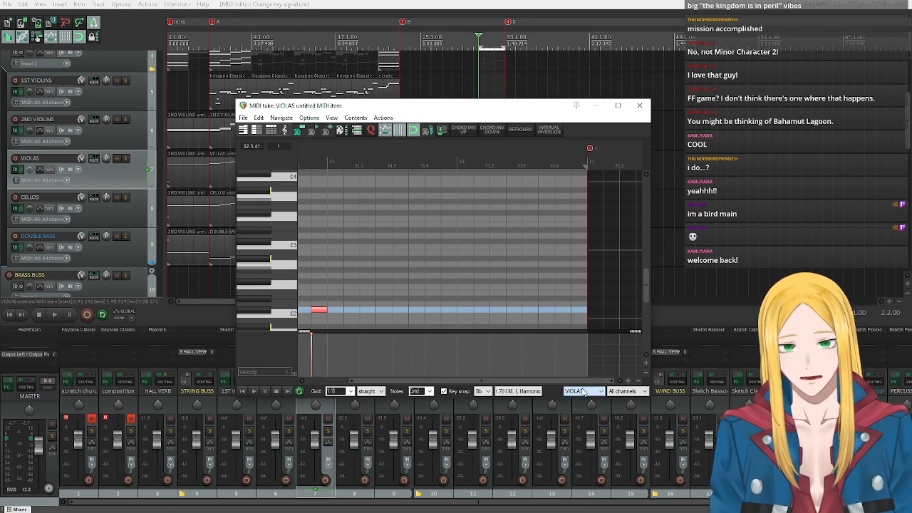
Set the viola editor's key snap to the Bb minor chord (m).
{"action": "left_click", "coordinate": [518, 391]}
{"action": "mouse_move", "coordinate": [567, 287]}
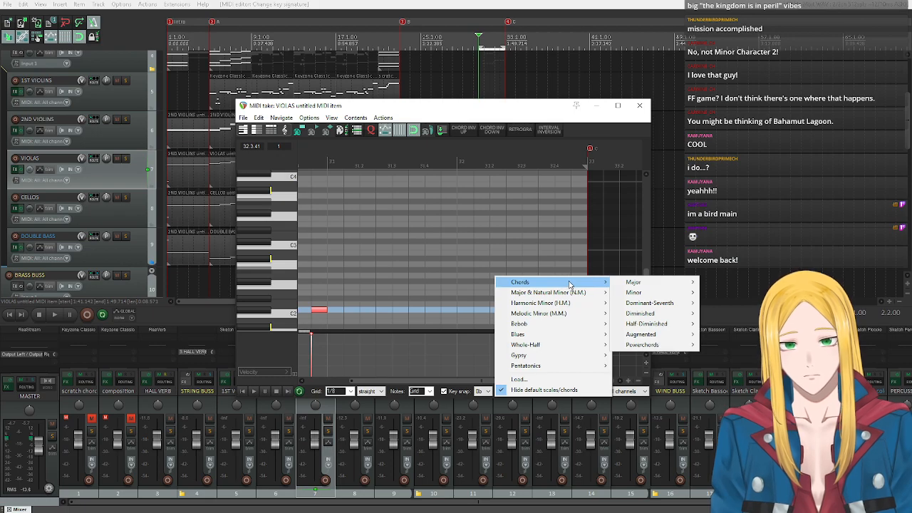
{"action": "mouse_move", "coordinate": [641, 292]}
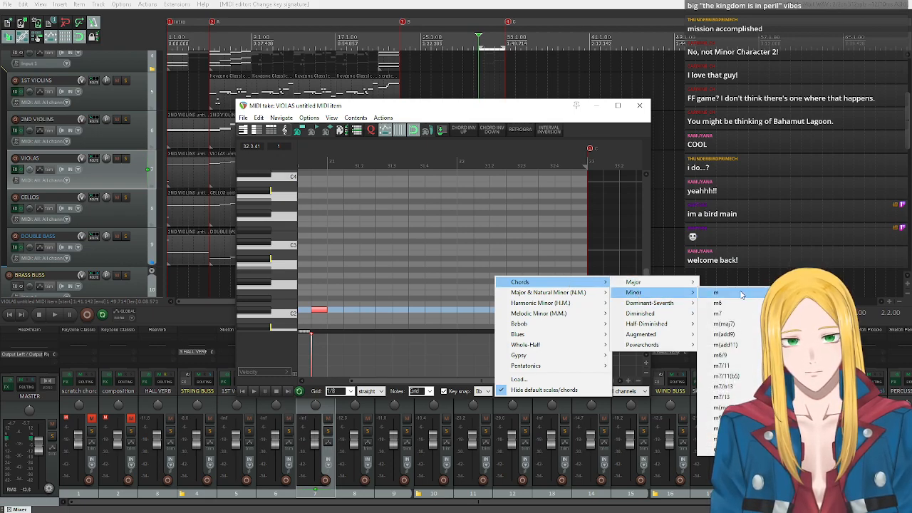
{"action": "left_click", "coordinate": [733, 295]}
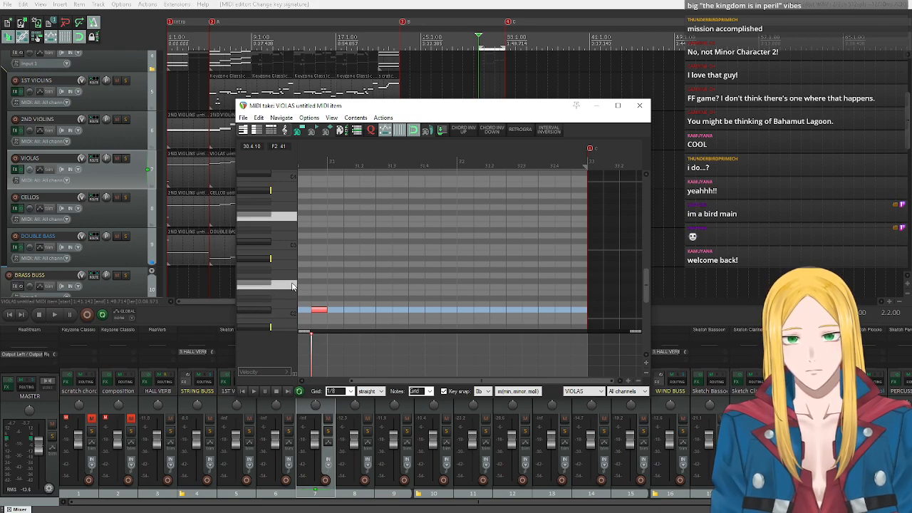
Audition the Bb minor chord tones and place four eighth-note Db4s on the beats of bar 31 in the viola item.
{"action": "scroll", "coordinate": [292, 286], "scroll_direction": "up", "scroll_amount": 1}
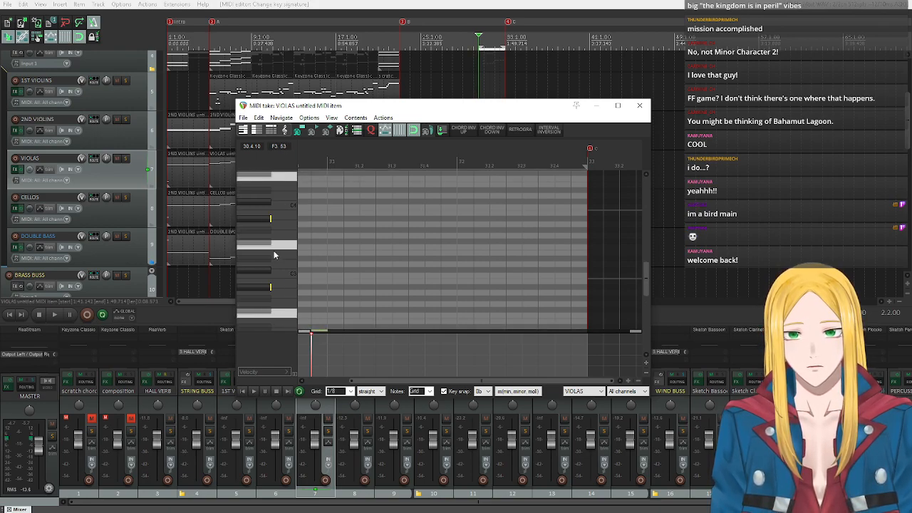
{"action": "left_click", "coordinate": [276, 246]}
{"action": "left_click", "coordinate": [267, 220]}
{"action": "left_click", "coordinate": [267, 220]}
{"action": "left_click", "coordinate": [261, 201]}
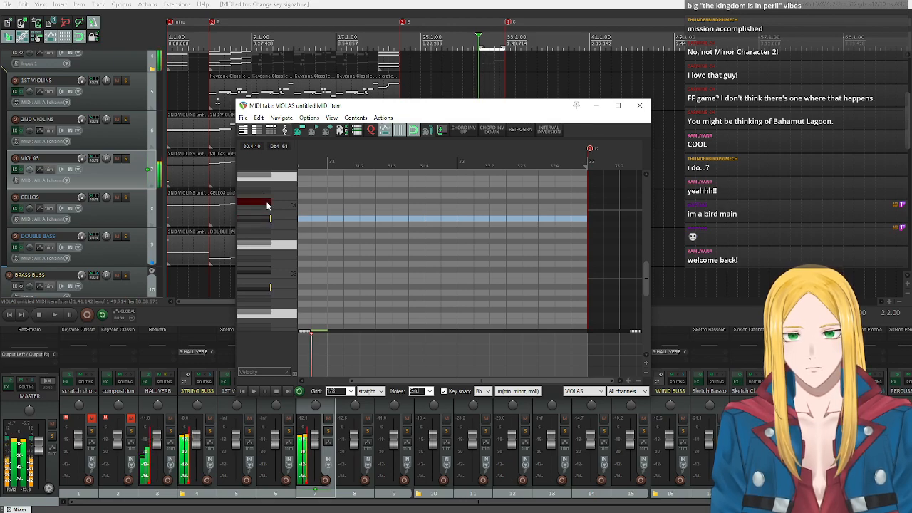
{"action": "scroll", "coordinate": [261, 205], "scroll_direction": "up", "scroll_amount": 1}
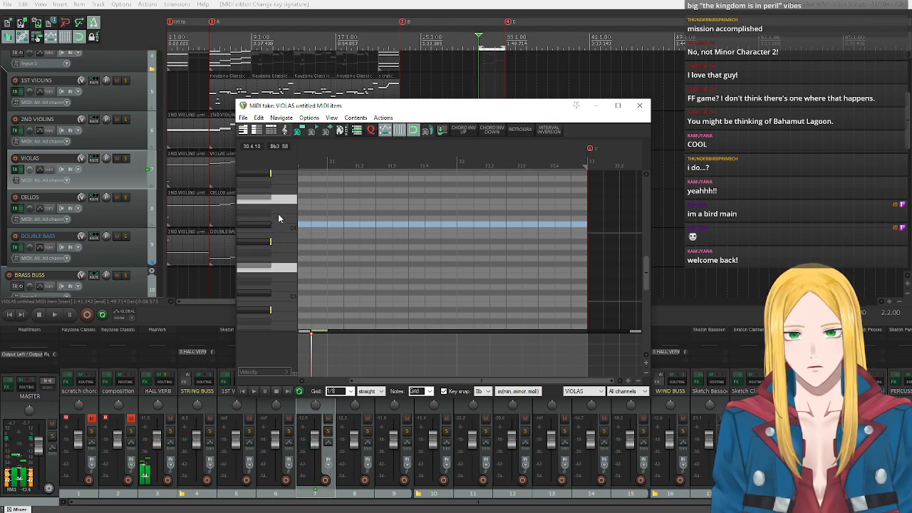
{"action": "scroll", "coordinate": [268, 223], "scroll_direction": "up", "scroll_amount": 1}
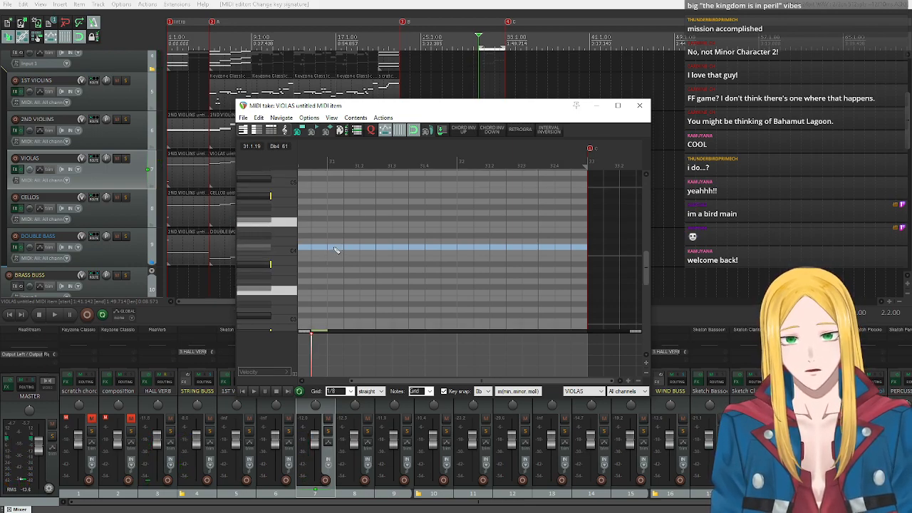
{"action": "left_click", "coordinate": [370, 247]}
{"action": "left_click", "coordinate": [400, 247]}
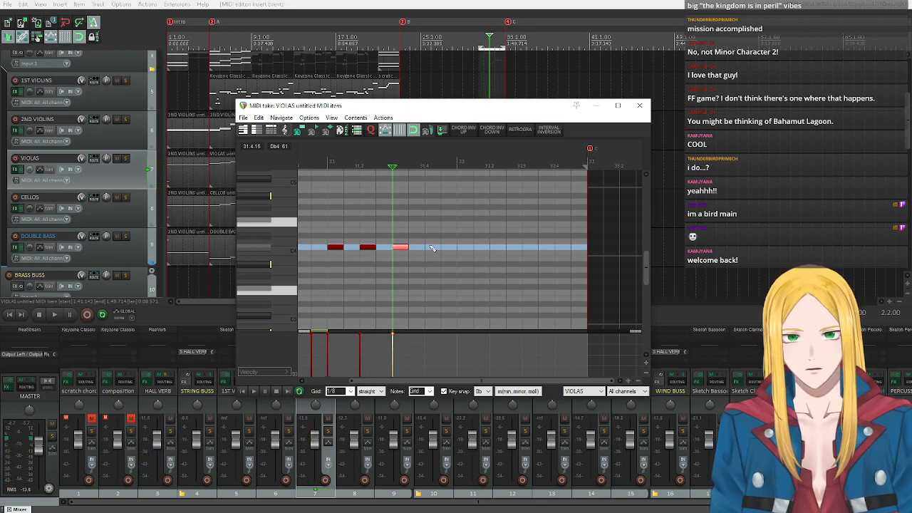
{"action": "left_click", "coordinate": [431, 248]}
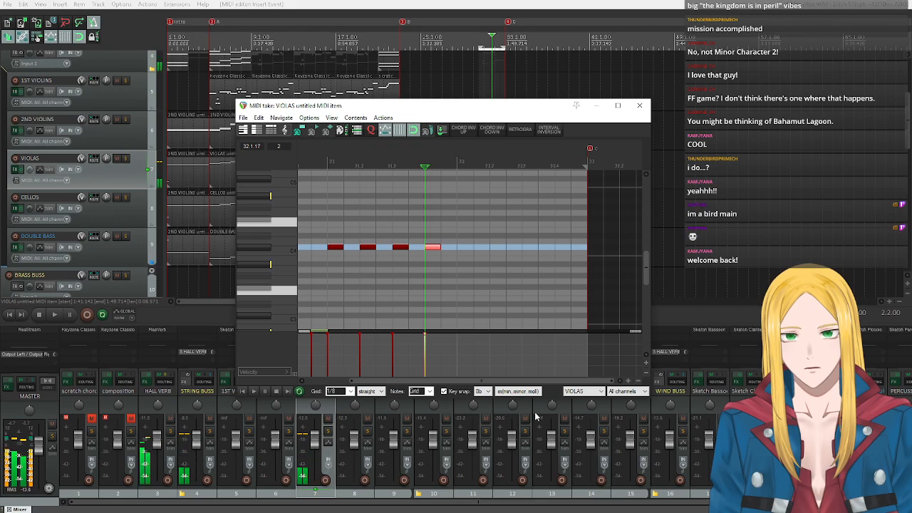
Change the viola editor's key snap to the F major chord (maj).
{"action": "left_click", "coordinate": [482, 391]}
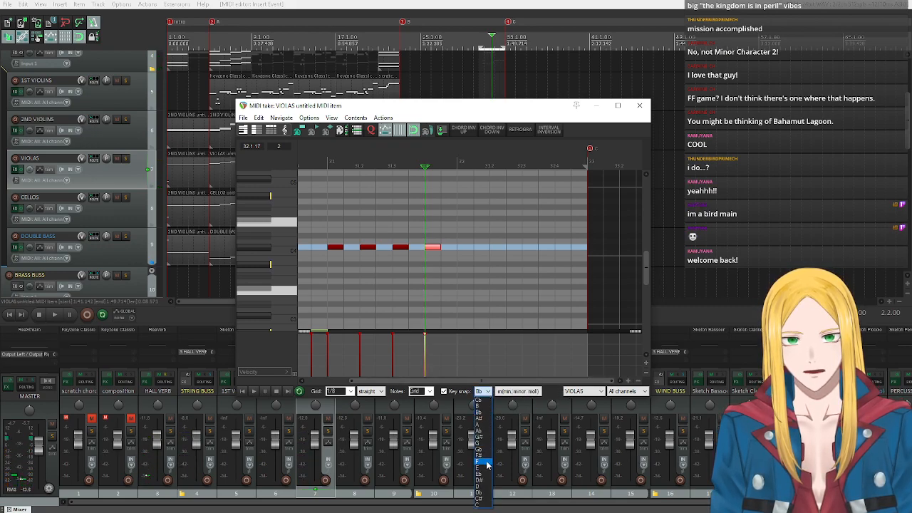
{"action": "left_click", "coordinate": [486, 464]}
{"action": "left_click", "coordinate": [509, 392]}
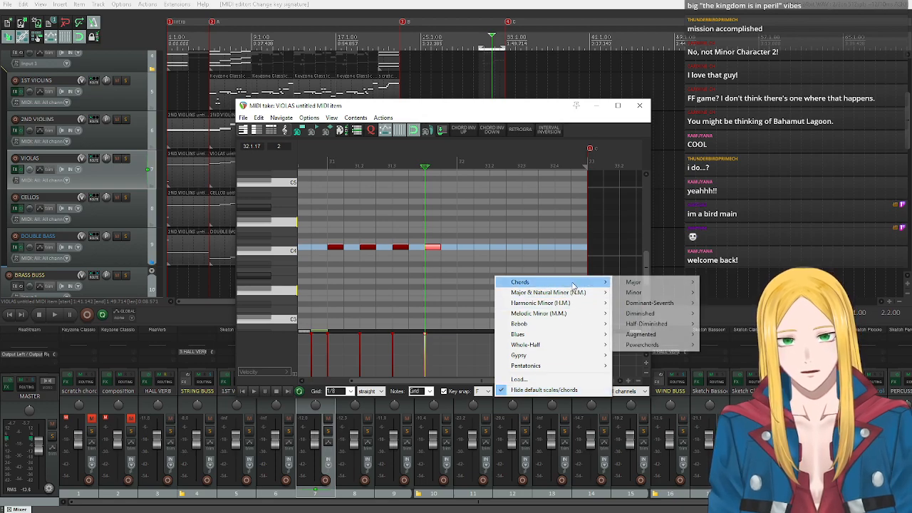
{"action": "mouse_move", "coordinate": [584, 285]}
{"action": "mouse_move", "coordinate": [653, 285]}
{"action": "left_click", "coordinate": [718, 282]}
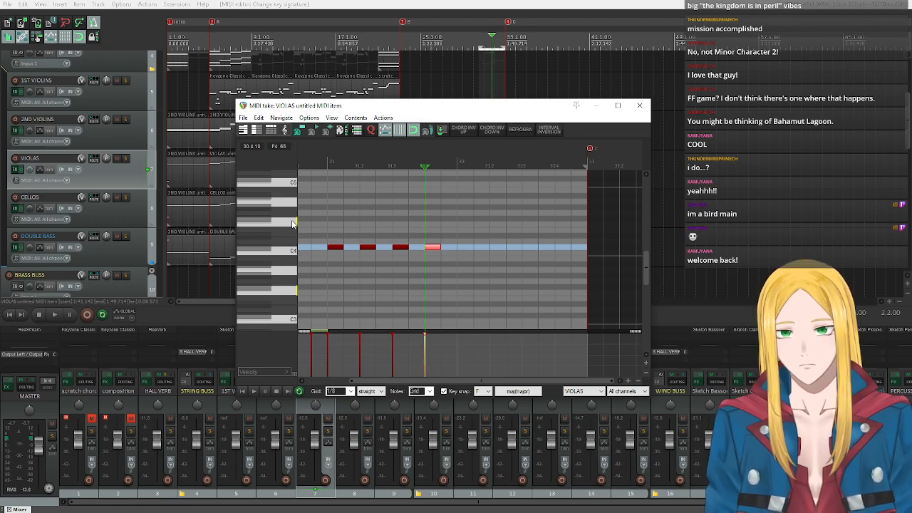
Audition F4 and A4, and place four eighth-note A4s on the beats of bar 32 in the viola item.
{"action": "left_click", "coordinate": [289, 222]}
{"action": "left_click", "coordinate": [289, 207]}
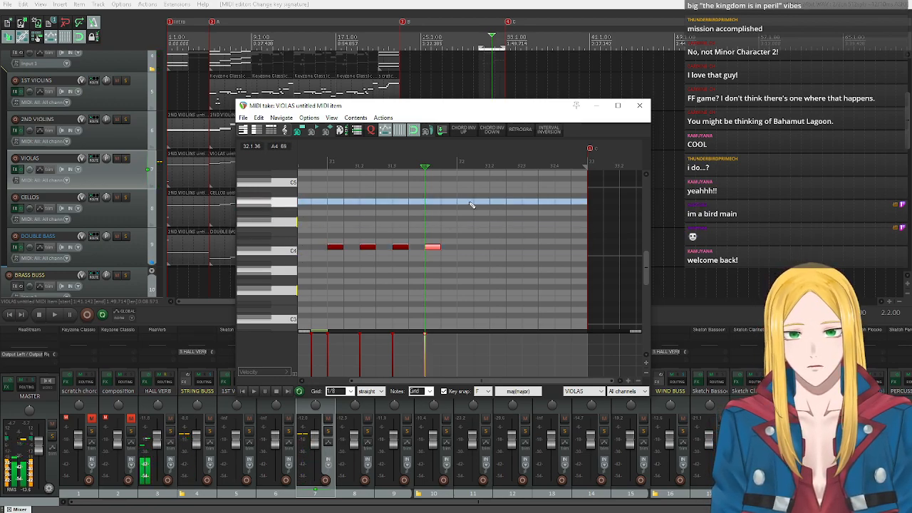
{"action": "left_click", "coordinate": [466, 203]}
{"action": "left_click", "coordinate": [498, 202]}
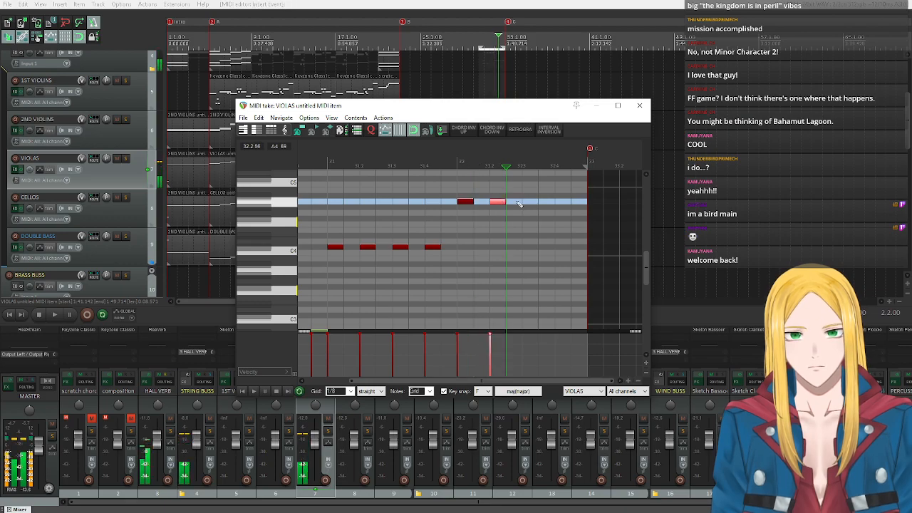
{"action": "left_click", "coordinate": [530, 203]}
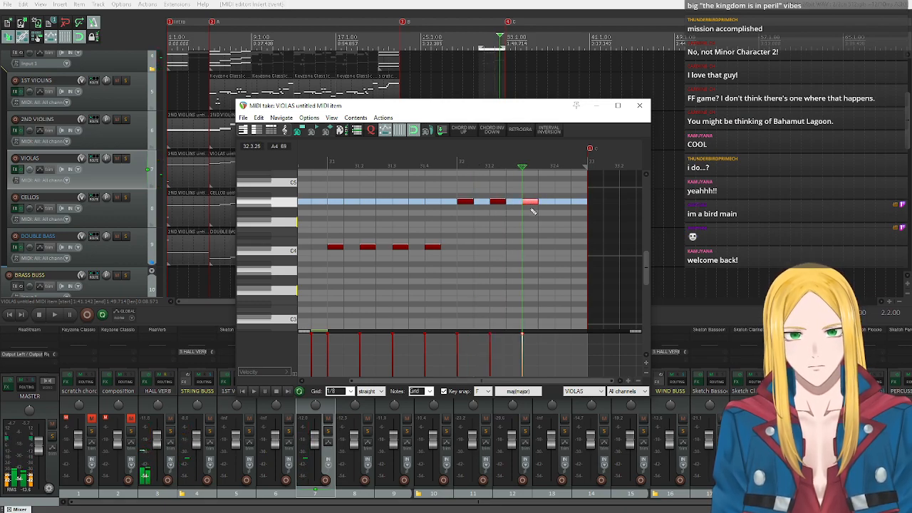
{"action": "left_click", "coordinate": [562, 203]}
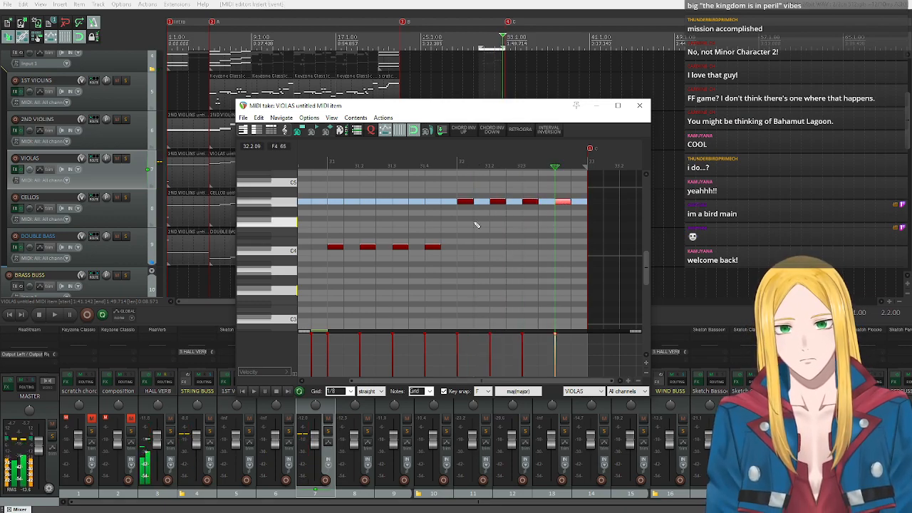
Move the viola editor aside, open the double bass item below it in the arrangement, and audition C2.
{"action": "left_click_drag", "start_coordinate": [408, 106], "coordinate": [499, 304]}
{"action": "double_click", "coordinate": [499, 258]}
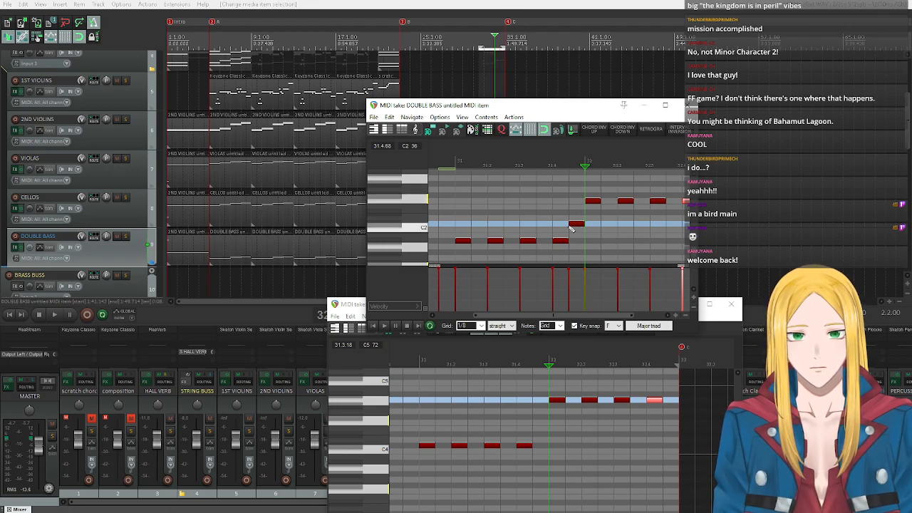
{"action": "left_click", "coordinate": [416, 229]}
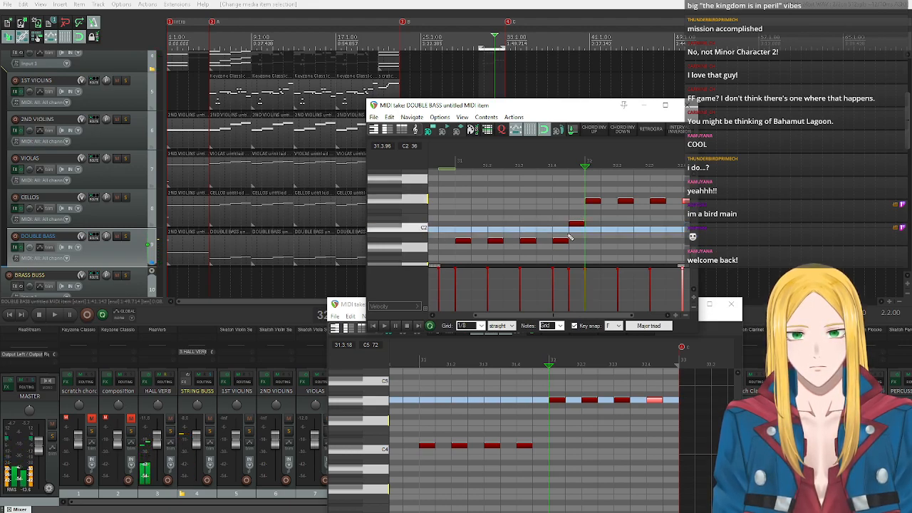
Set the double bass editor's key snap to root Bb and the Aeolian natural minor scale.
{"action": "left_click", "coordinate": [613, 329]}
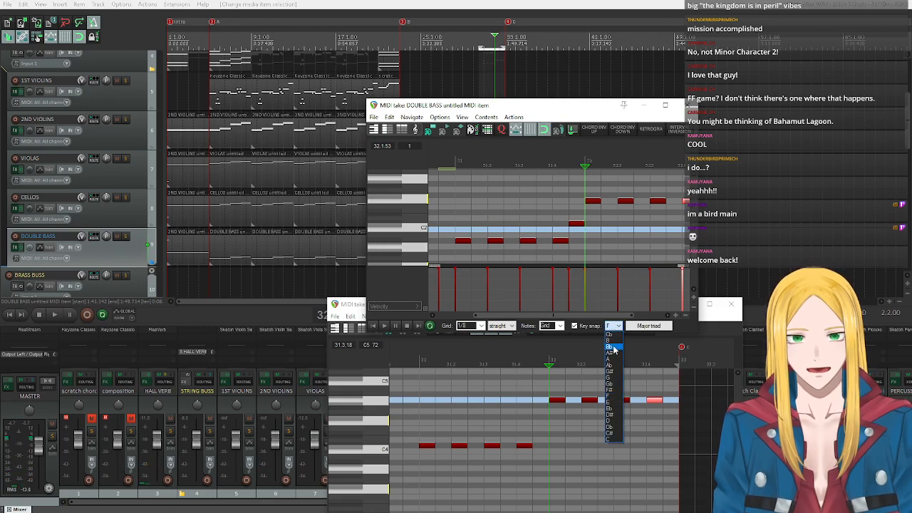
{"action": "left_click", "coordinate": [613, 356]}
{"action": "left_click", "coordinate": [654, 327]}
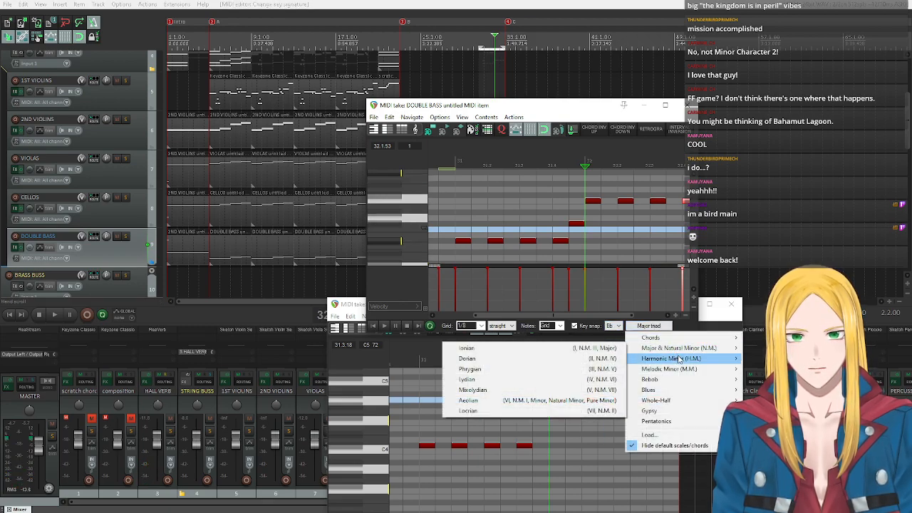
{"action": "mouse_move", "coordinate": [670, 358]}
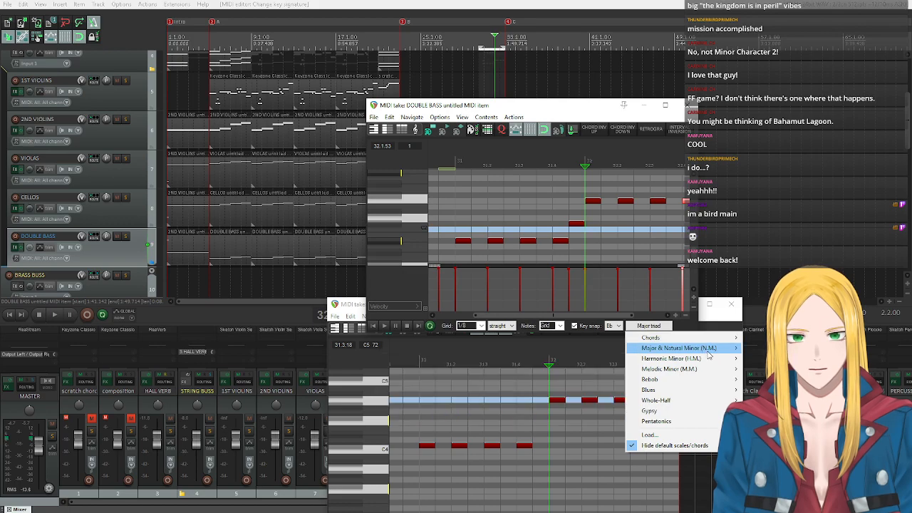
{"action": "left_click", "coordinate": [545, 400]}
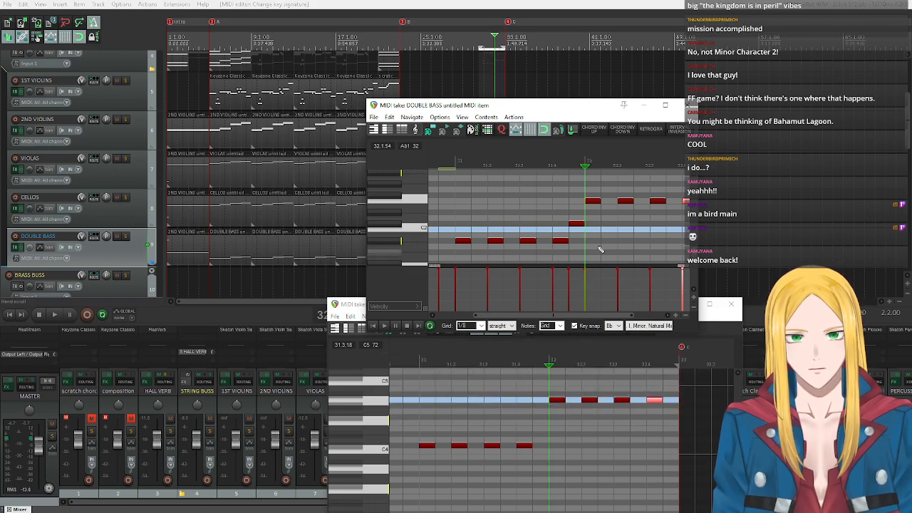
Audition Db2 and Bb1 to compare the double bass's passing note with its repeated bar 31 note.
{"action": "left_click", "coordinate": [393, 225]}
{"action": "left_click", "coordinate": [393, 225]}
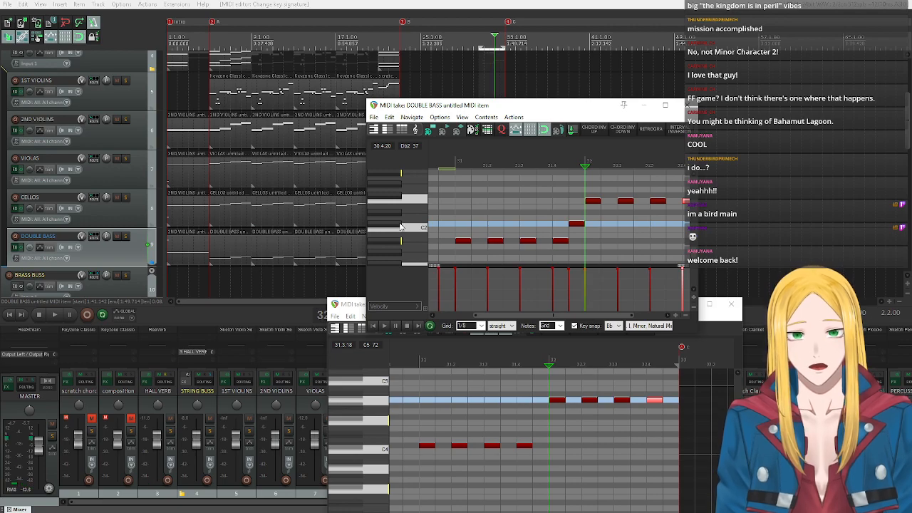
{"action": "left_click", "coordinate": [401, 247]}
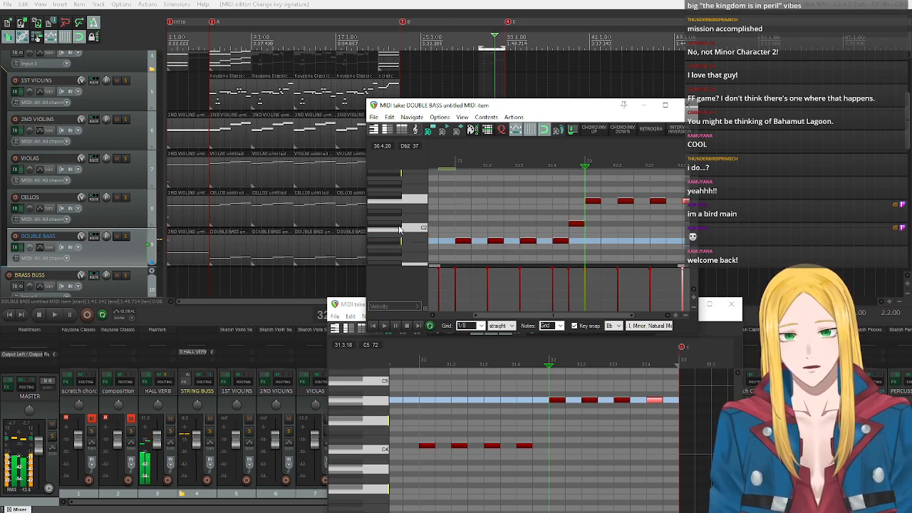
{"action": "left_click", "coordinate": [399, 226]}
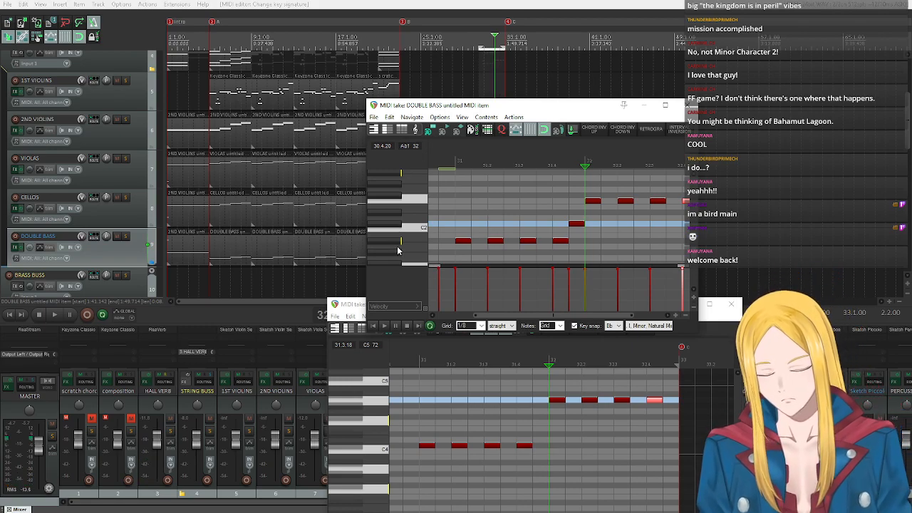
{"action": "scroll", "coordinate": [398, 250], "scroll_direction": "up", "scroll_amount": 2}
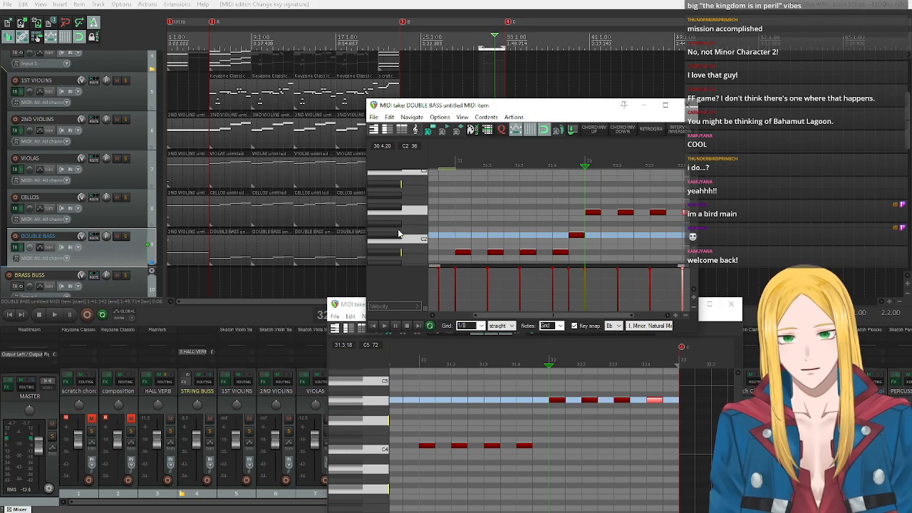
{"action": "left_click", "coordinate": [396, 256]}
{"action": "left_click", "coordinate": [395, 254]}
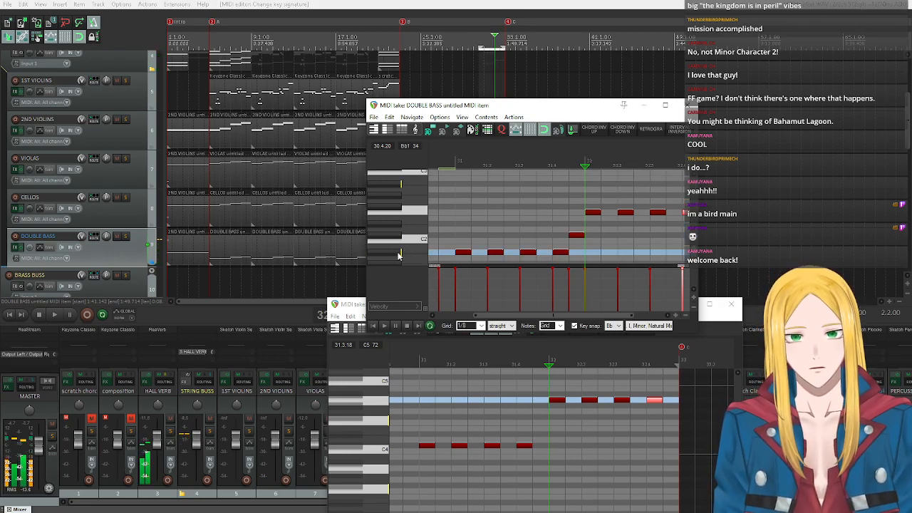
Audition the chord tones C2, Eb2 and Gb2 in the double bass editor as harmony for the end of bar 31.
{"action": "left_click", "coordinate": [425, 240]}
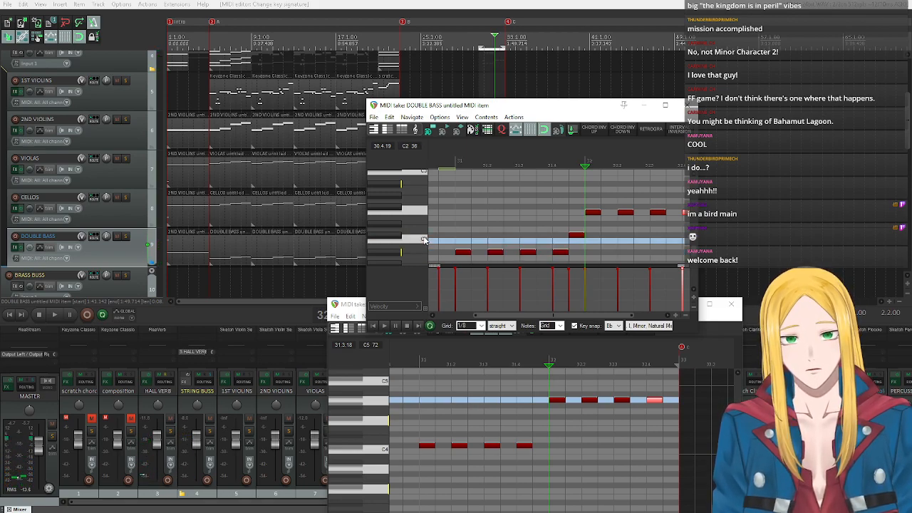
{"action": "left_click", "coordinate": [424, 241]}
{"action": "left_click", "coordinate": [396, 224]}
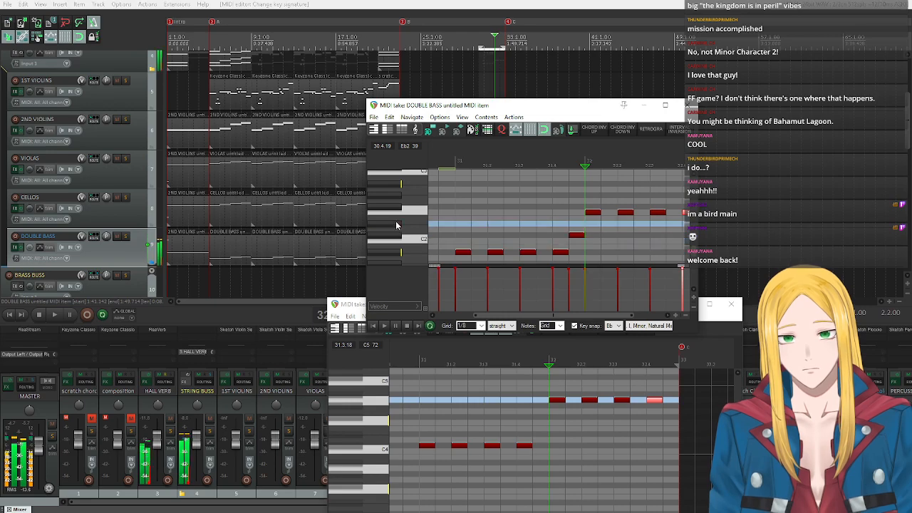
{"action": "left_click", "coordinate": [397, 207]}
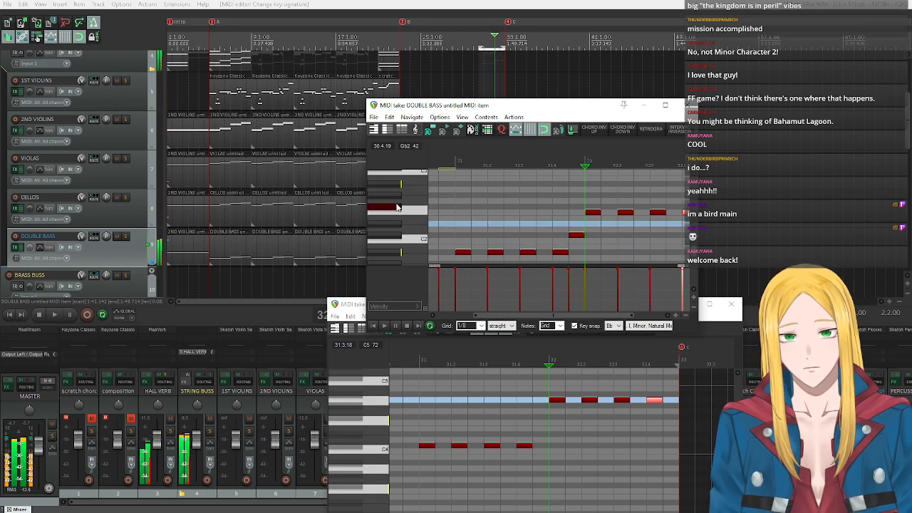
{"action": "left_click", "coordinate": [425, 240]}
{"action": "left_click", "coordinate": [393, 226]}
{"action": "left_click", "coordinate": [398, 209]}
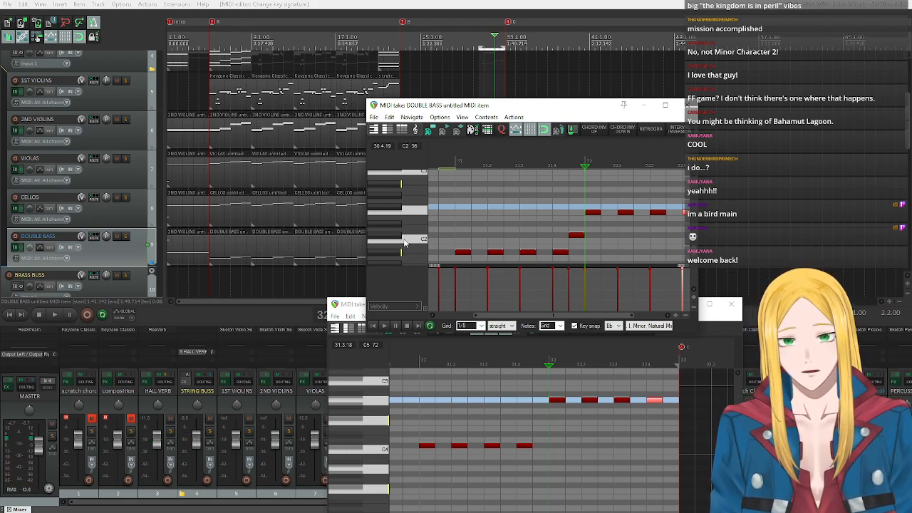
Audition Db2, F2 and Ab2 in the double bass editor as a chord over the passing Db2 note.
{"action": "left_click", "coordinate": [398, 237]}
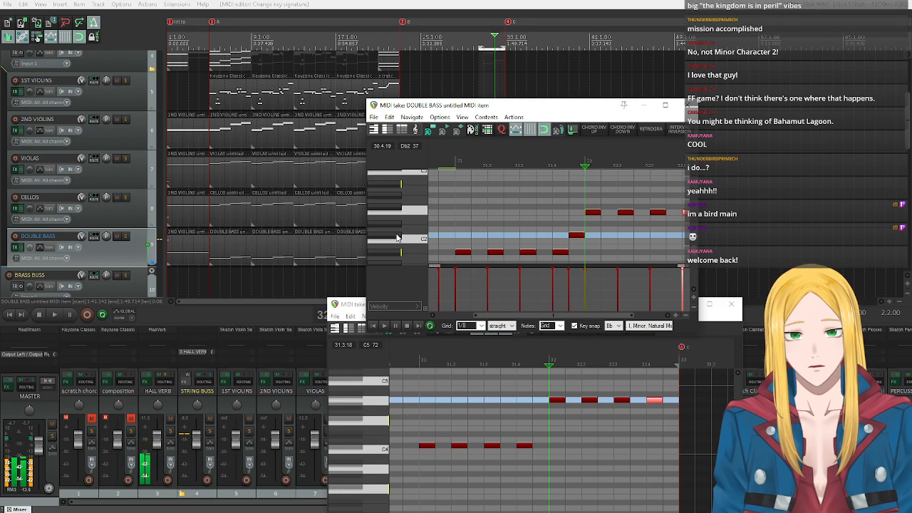
{"action": "left_click", "coordinate": [420, 211]}
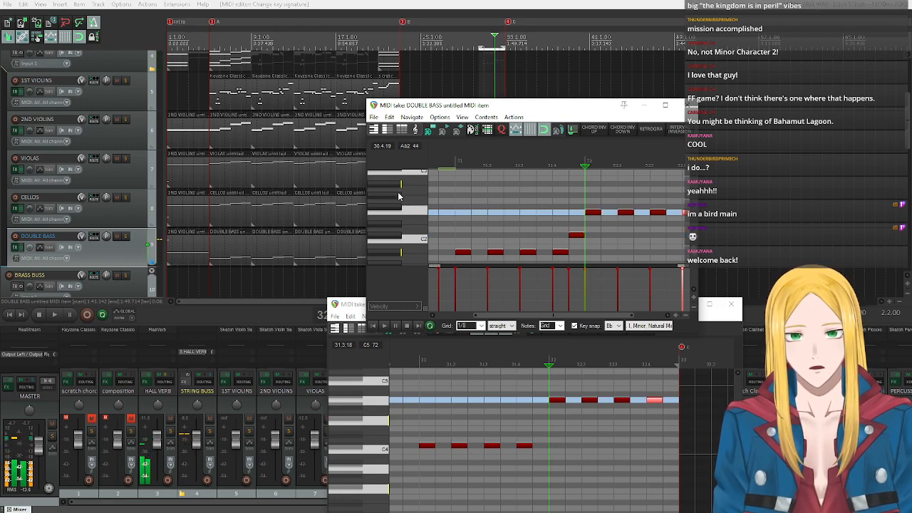
{"action": "left_click", "coordinate": [398, 198]}
{"action": "left_click", "coordinate": [399, 193]}
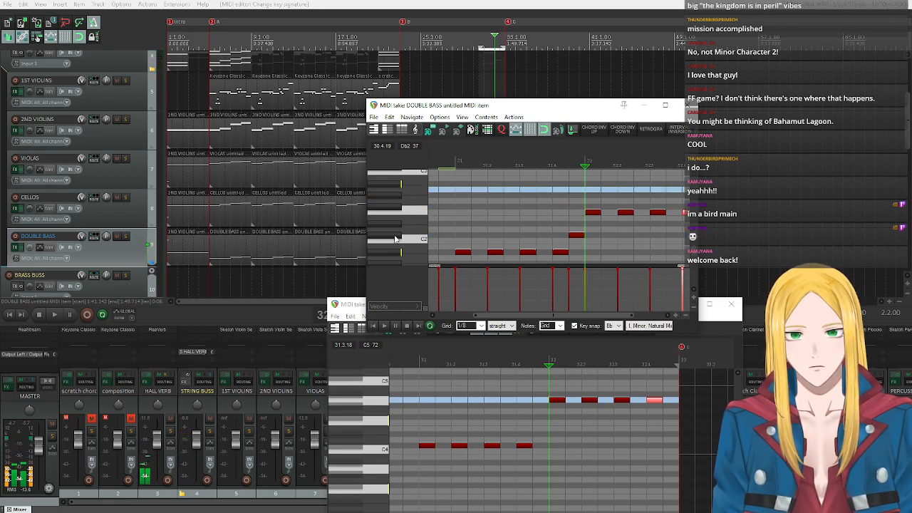
{"action": "left_click", "coordinate": [398, 236]}
{"action": "left_click", "coordinate": [413, 212]}
{"action": "left_click", "coordinate": [408, 197]}
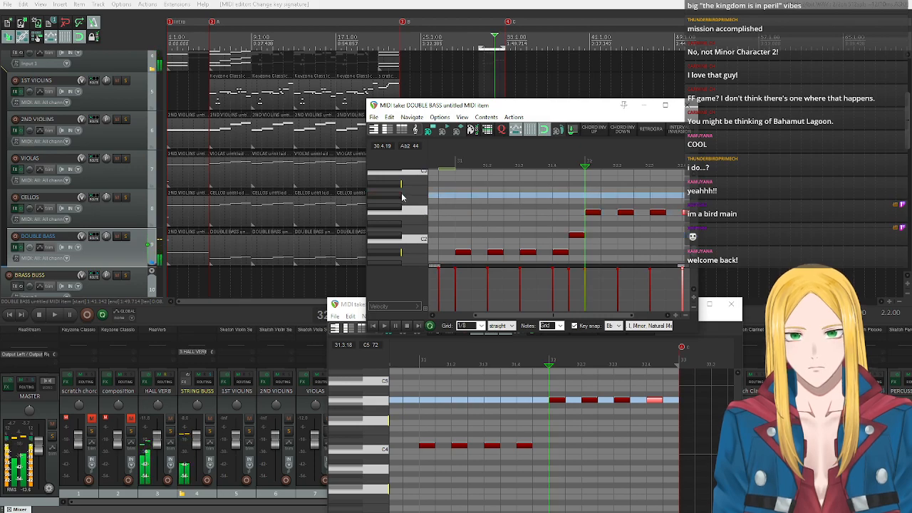
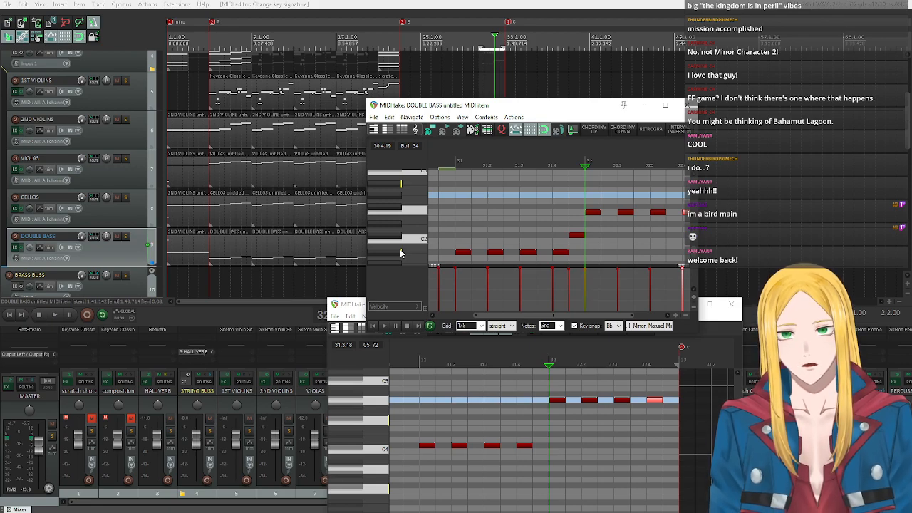
Audition Db2 and the neighbouring pitches on the double bass piano-roll keyboard.
{"action": "left_click", "coordinate": [400, 253]}
{"action": "left_click", "coordinate": [396, 235]}
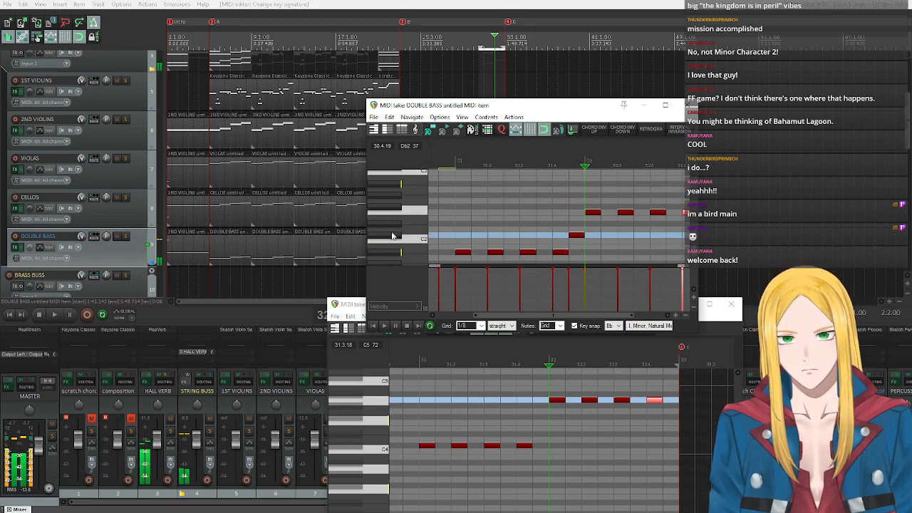
{"action": "left_click", "coordinate": [400, 196]}
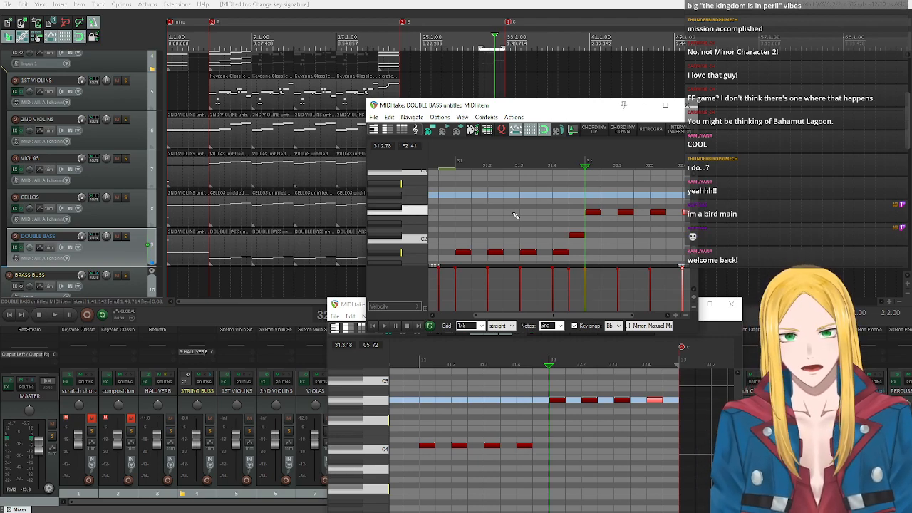
{"action": "left_click", "coordinate": [395, 235]}
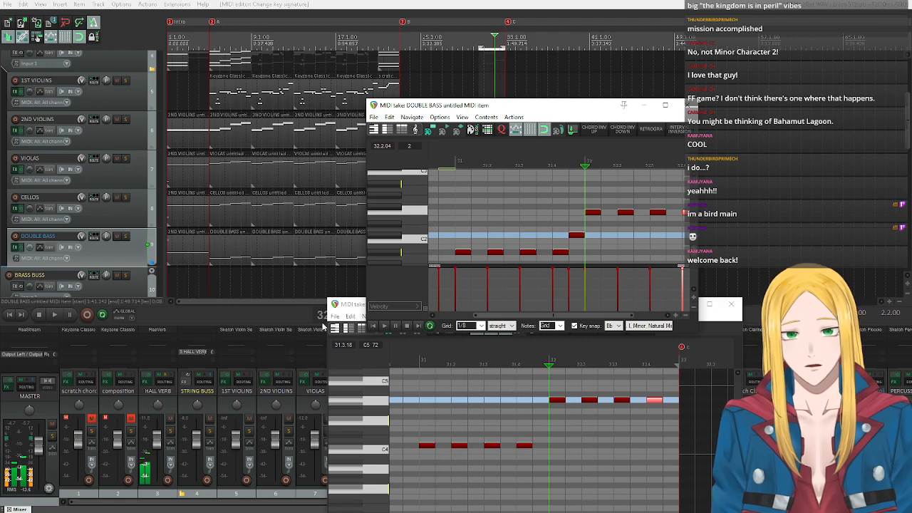
Set the VIOLAS item's key snap root to Db and add a Db5 eighth note just before measure 32.
{"action": "left_click", "coordinate": [346, 307]}
{"action": "left_click_drag", "start_coordinate": [347, 307], "coordinate": [359, 164]}
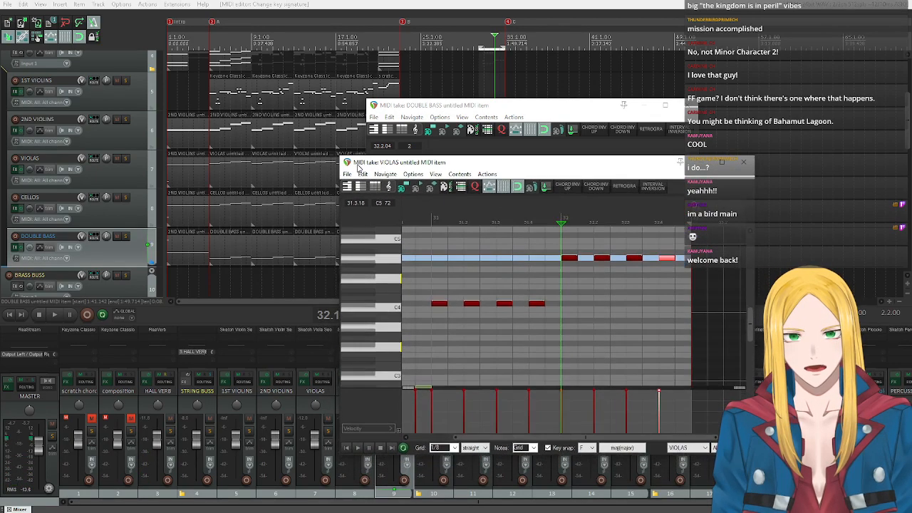
{"action": "left_click", "coordinate": [587, 447]}
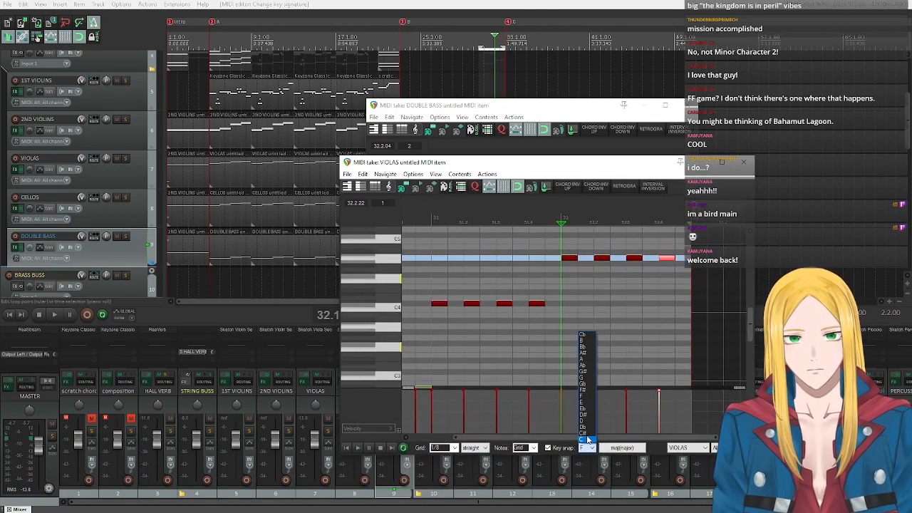
{"action": "left_click", "coordinate": [583, 426]}
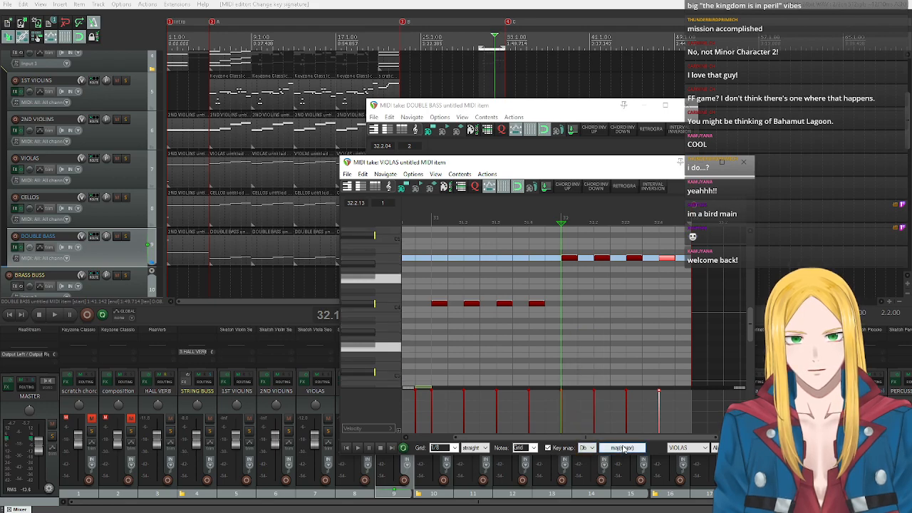
{"action": "left_click", "coordinate": [382, 280]}
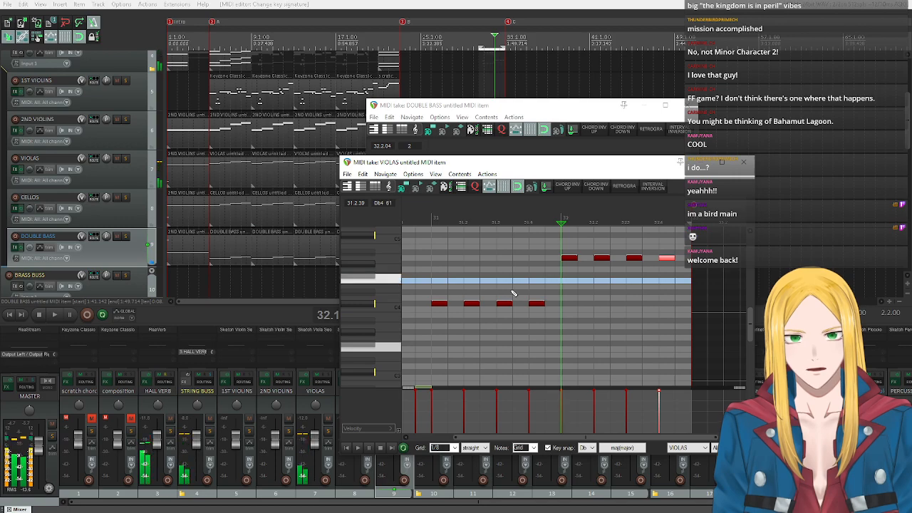
{"action": "left_click", "coordinate": [551, 281]}
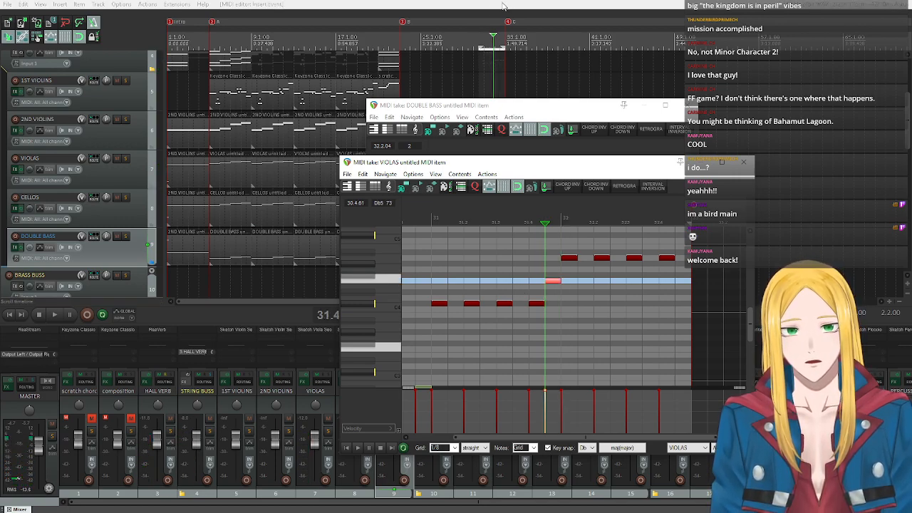
Play back the string passage from 30.3.00 and stop the playback near its end.
{"action": "left_click", "coordinate": [479, 36]}
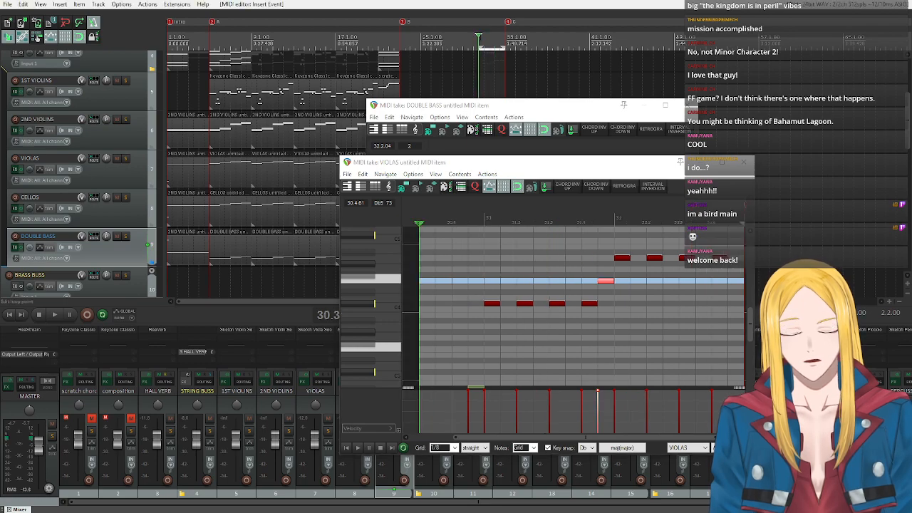
{"action": "key", "text": "space"}
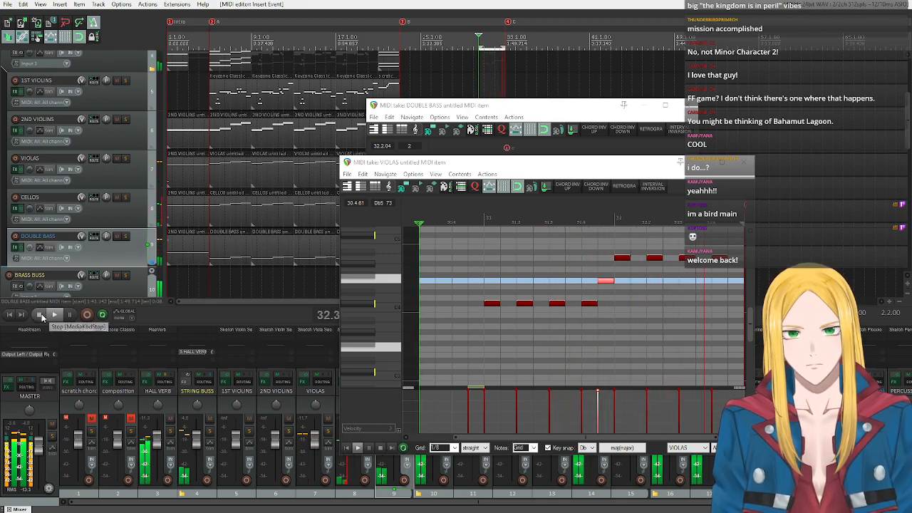
{"action": "left_click", "coordinate": [41, 317]}
Close the VIOLAS and DOUBLE BASS MIDI editors and remove the time selection.
{"action": "key", "text": "Escape"}
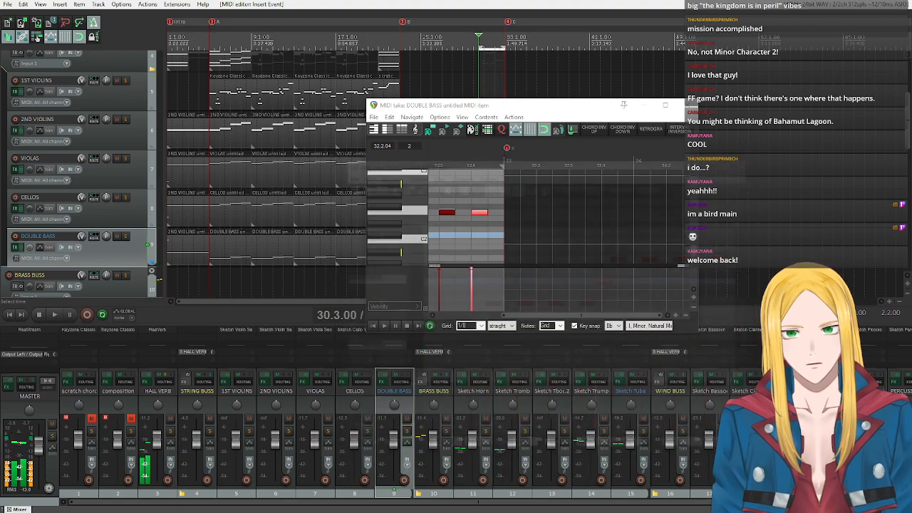
{"action": "key", "text": "Escape"}
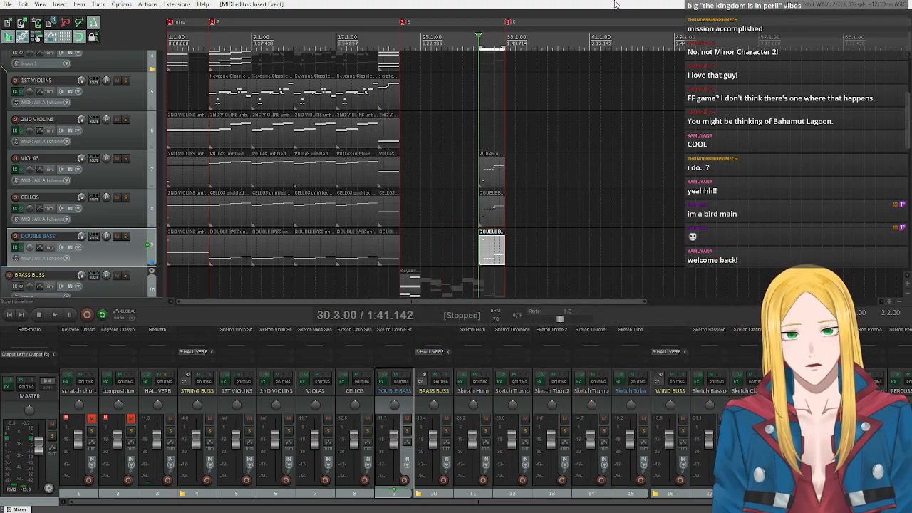
{"action": "key", "text": "Escape"}
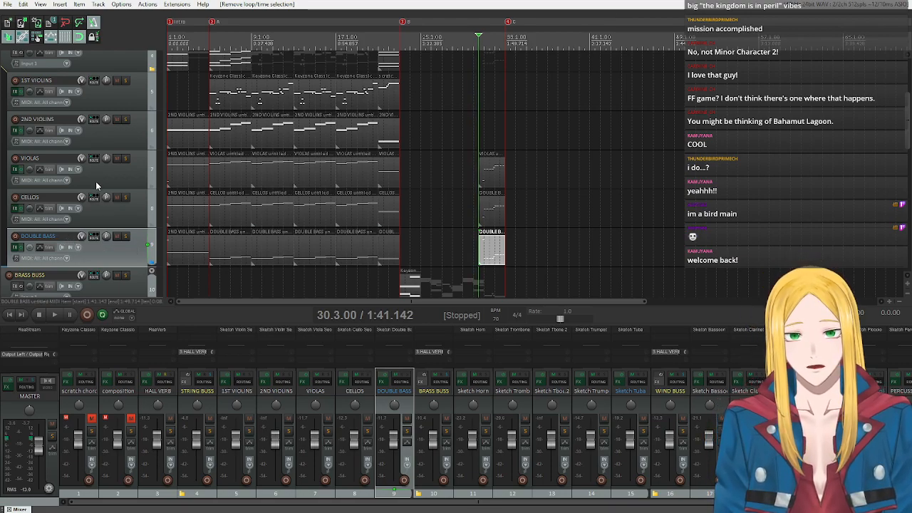
Insert a new MIDI item on the Sketch Piccolo track spanning 31.1.00 to 33.1.00.
{"action": "scroll", "coordinate": [96, 183], "scroll_direction": "down", "scroll_amount": 3}
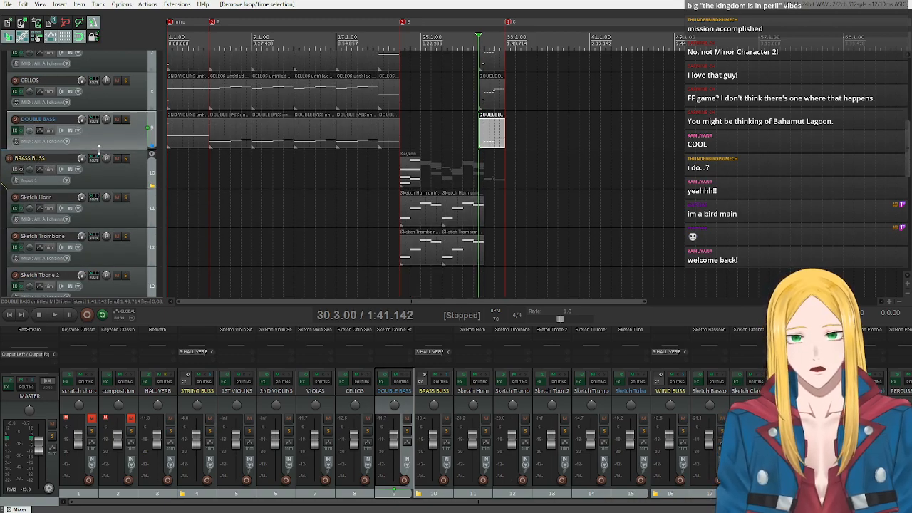
{"action": "scroll", "coordinate": [100, 154], "scroll_direction": "down", "scroll_amount": 2}
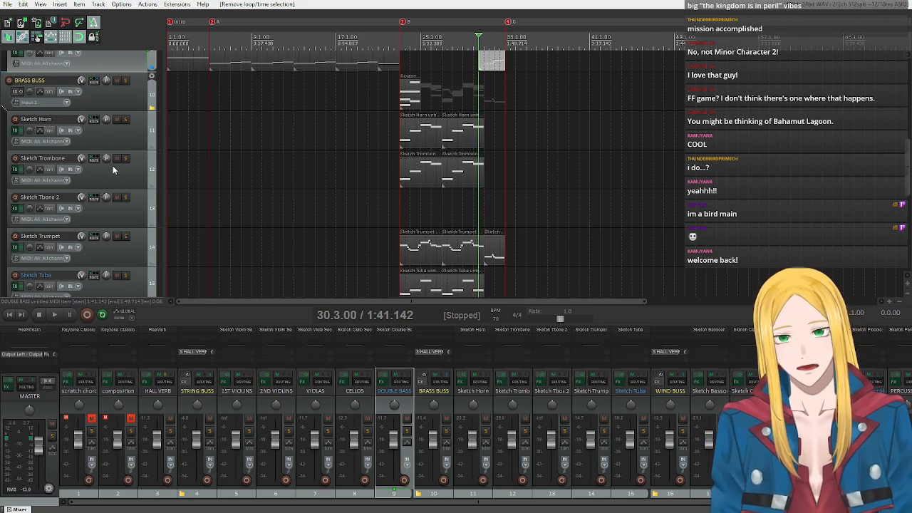
{"action": "scroll", "coordinate": [113, 165], "scroll_direction": "down", "scroll_amount": 6}
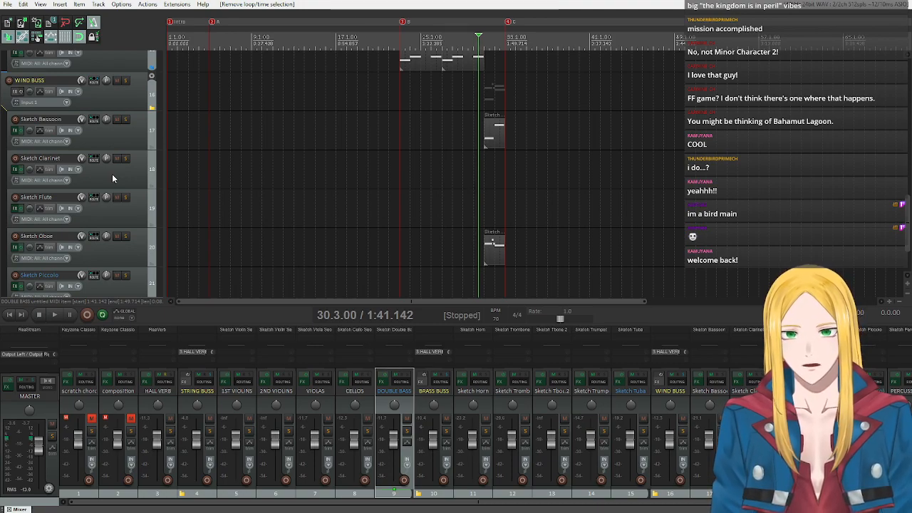
{"action": "scroll", "coordinate": [121, 176], "scroll_direction": "down", "scroll_amount": 1}
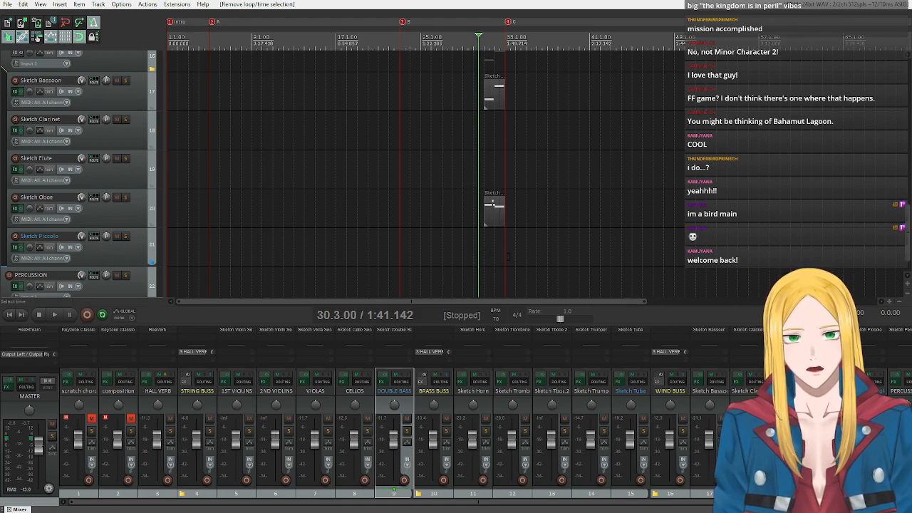
{"action": "left_click", "coordinate": [487, 249]}
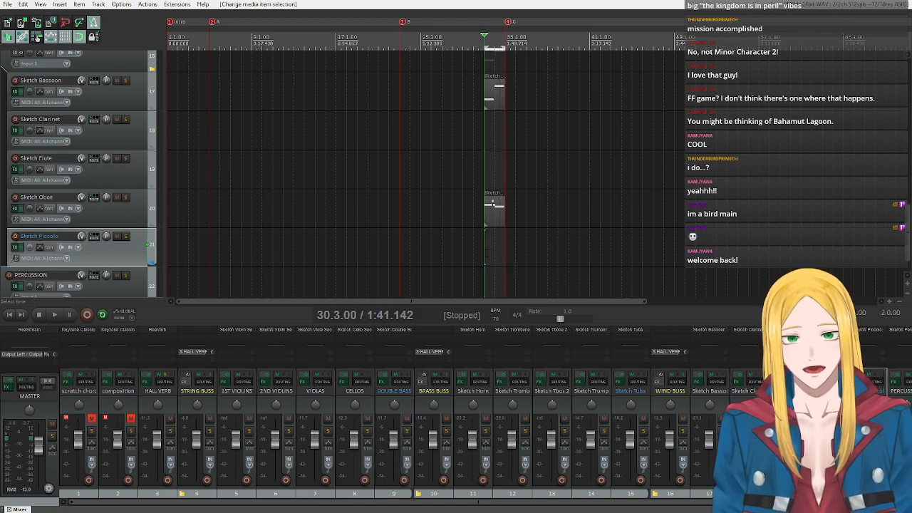
{"action": "left_click", "coordinate": [60, 4]}
{"action": "left_click", "coordinate": [78, 27]}
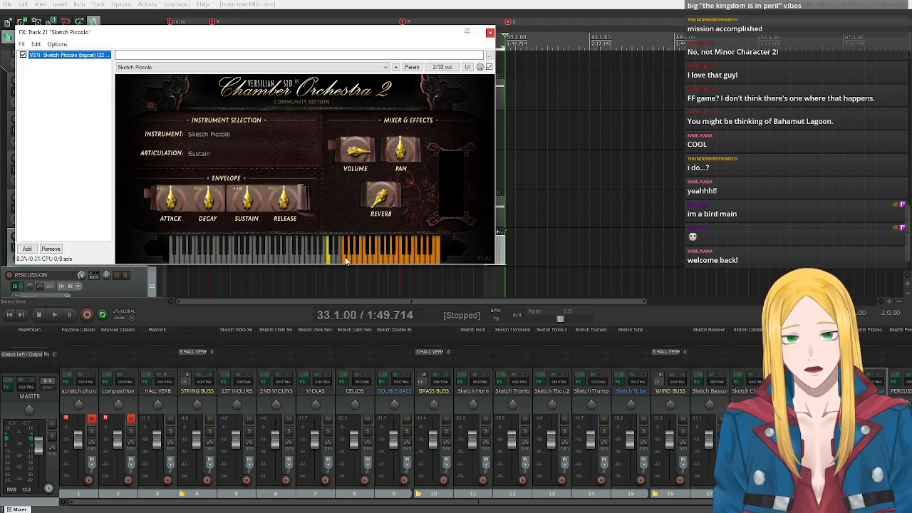
Audition low, middle and high notes of the Sketch Piccolo instrument in its plug-in, and close the plug-in window.
{"action": "left_click", "coordinate": [345, 261]}
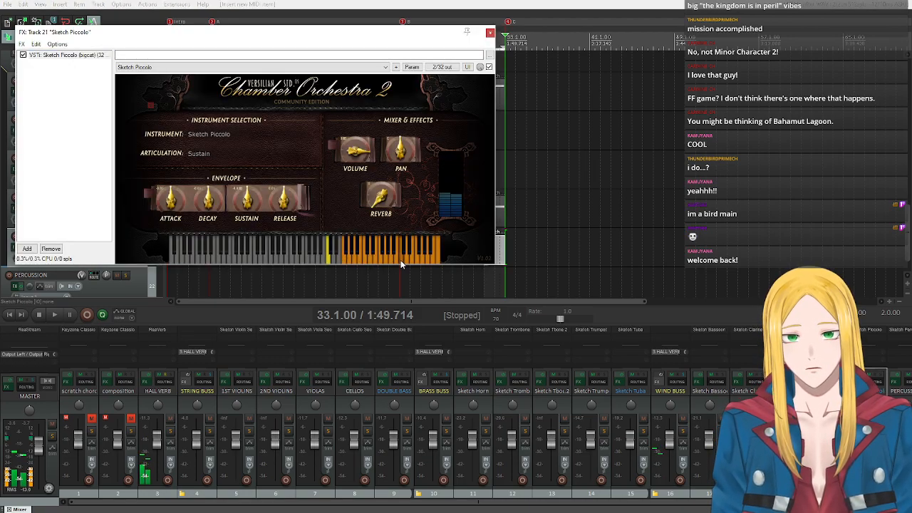
{"action": "left_click", "coordinate": [433, 258]}
{"action": "left_click", "coordinate": [391, 260]}
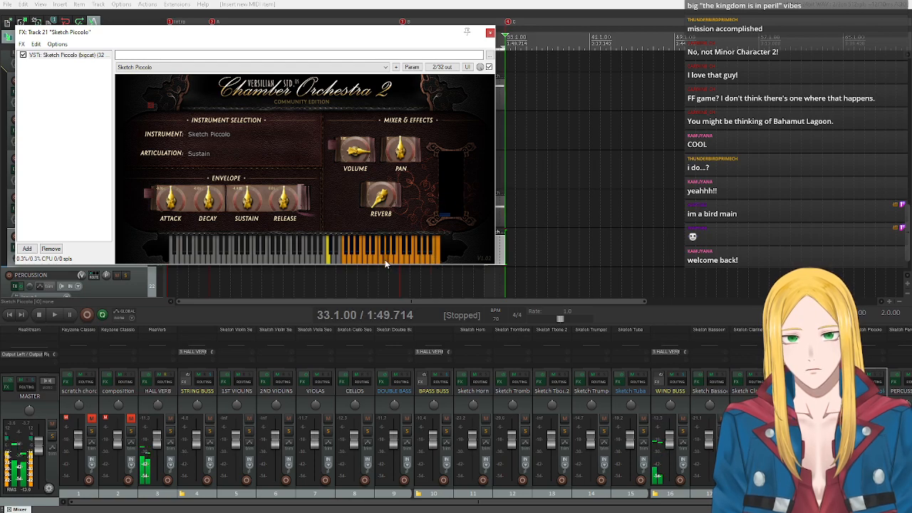
{"action": "left_click", "coordinate": [388, 260]}
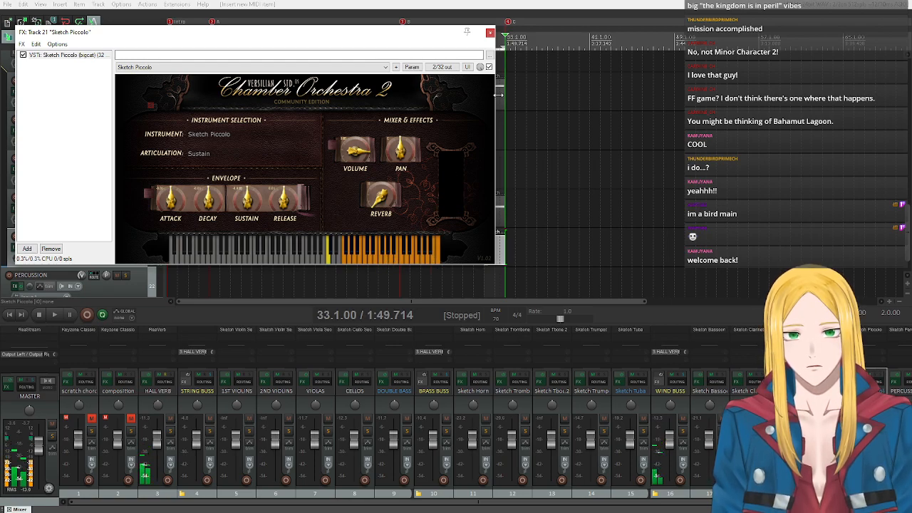
{"action": "left_click", "coordinate": [489, 32]}
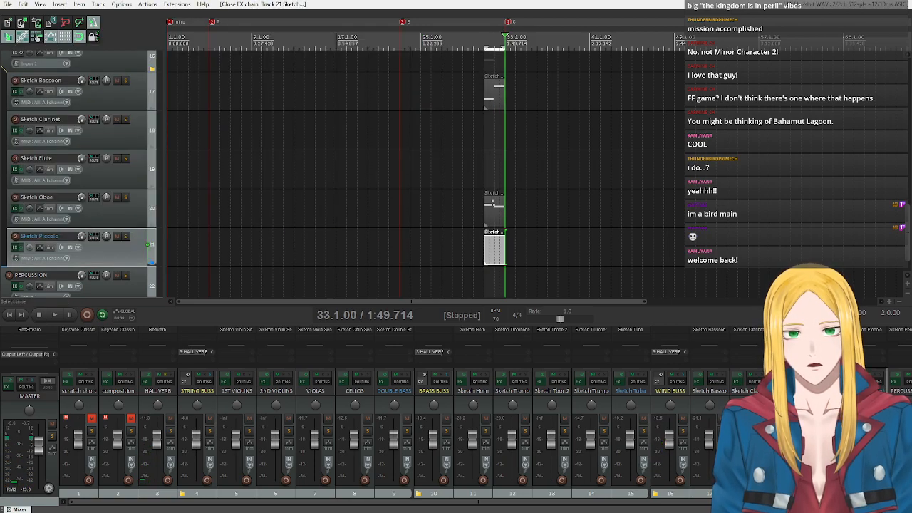
Open the new Sketch Piccolo item for MIDI editing, return to the item's start and turn off key snap.
{"action": "double_click", "coordinate": [486, 253]}
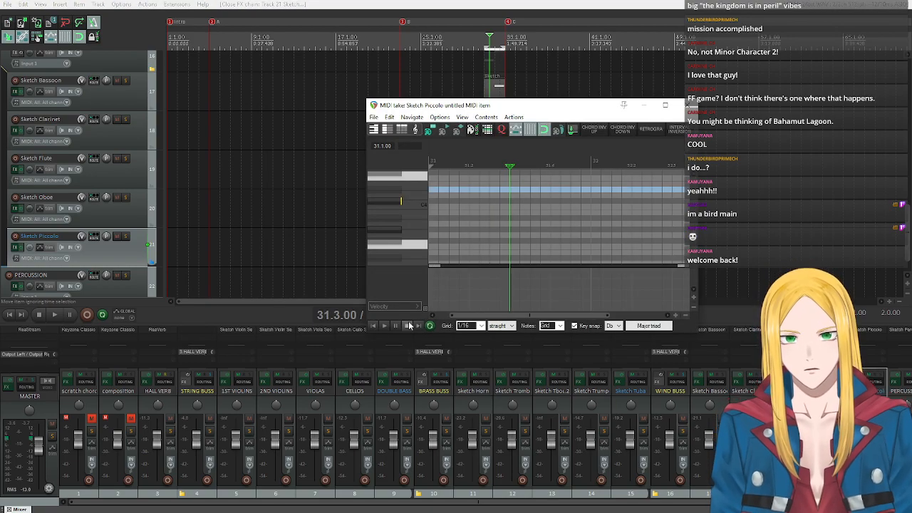
{"action": "left_click", "coordinate": [372, 326]}
{"action": "left_click", "coordinate": [574, 327]}
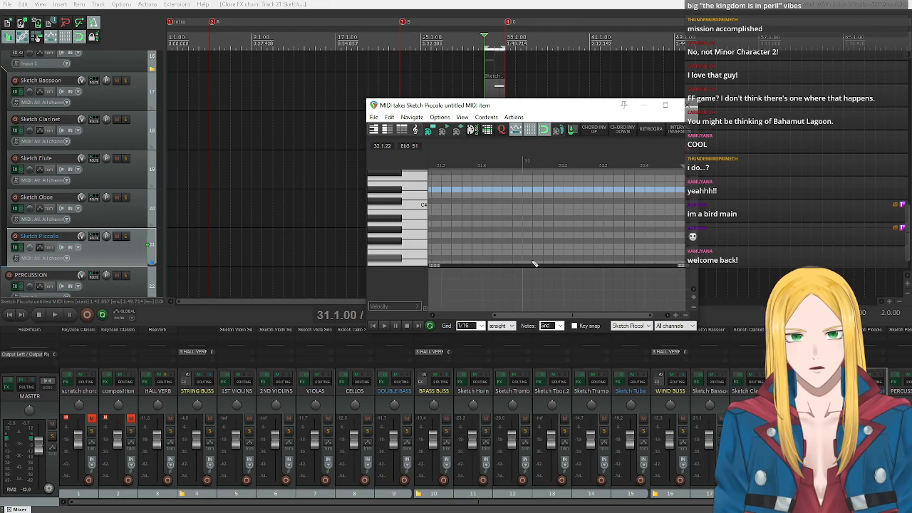
Audition piccolo pitches on the piano-roll keyboard from around C4 up to the octave above C7.
{"action": "scroll", "coordinate": [535, 264], "scroll_direction": "down", "scroll_amount": 5}
{"action": "scroll", "coordinate": [389, 232], "scroll_direction": "up", "scroll_amount": 2}
{"action": "left_click", "coordinate": [415, 202]}
{"action": "left_click", "coordinate": [404, 235]}
{"action": "scroll", "coordinate": [404, 236], "scroll_direction": "down", "scroll_amount": 1}
{"action": "scroll", "coordinate": [405, 228], "scroll_direction": "up", "scroll_amount": 4}
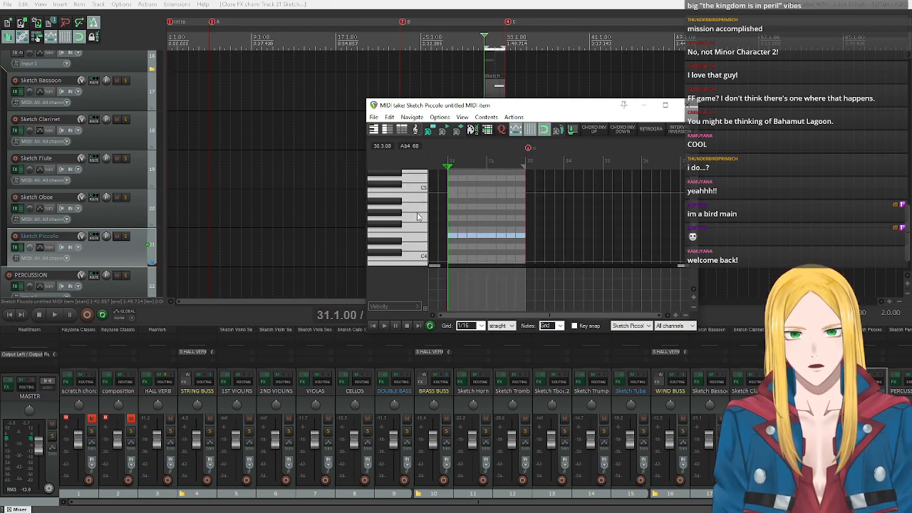
{"action": "left_click", "coordinate": [406, 204]}
{"action": "scroll", "coordinate": [406, 204], "scroll_direction": "up", "scroll_amount": 4}
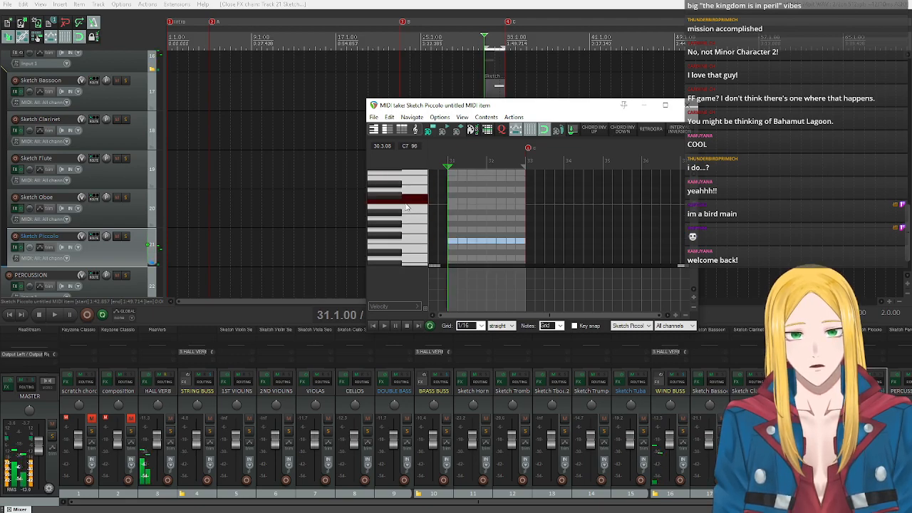
{"action": "scroll", "coordinate": [408, 173], "scroll_direction": "up", "scroll_amount": 1}
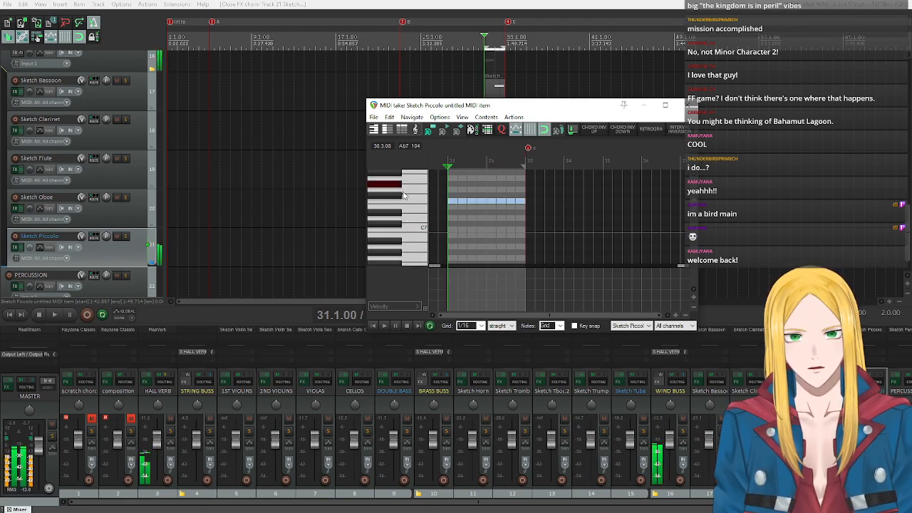
{"action": "left_click", "coordinate": [403, 184]}
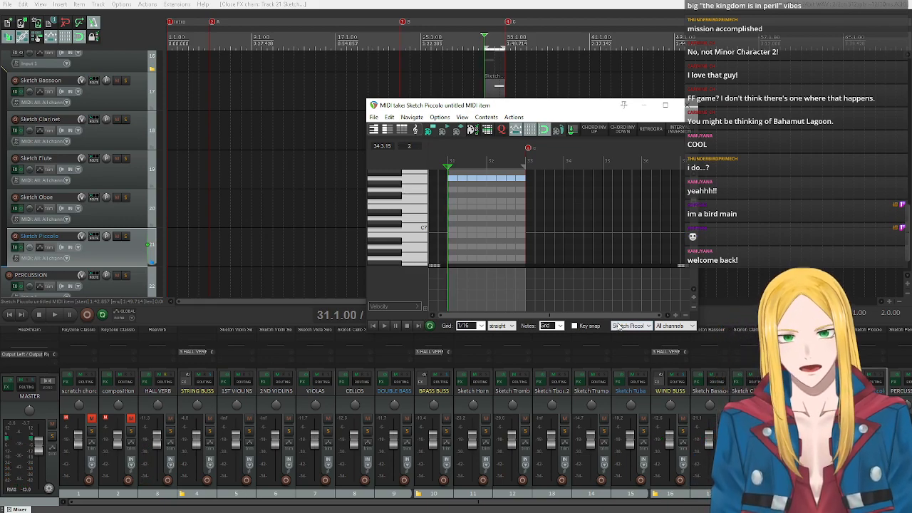
Enable key snap with root Bb and the harmonic minor scale Aeolian 7, and audition a pitch near A7.
{"action": "left_click", "coordinate": [574, 325]}
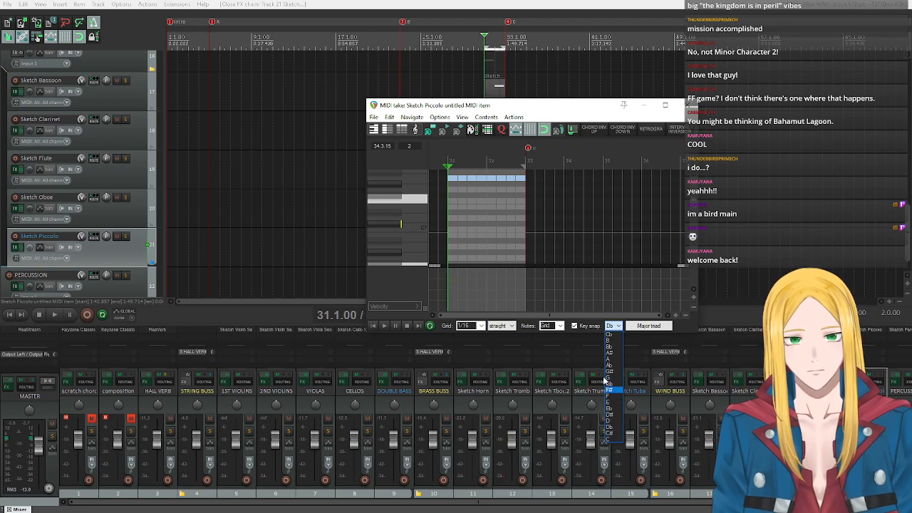
{"action": "left_click", "coordinate": [611, 347]}
{"action": "left_click", "coordinate": [648, 326]}
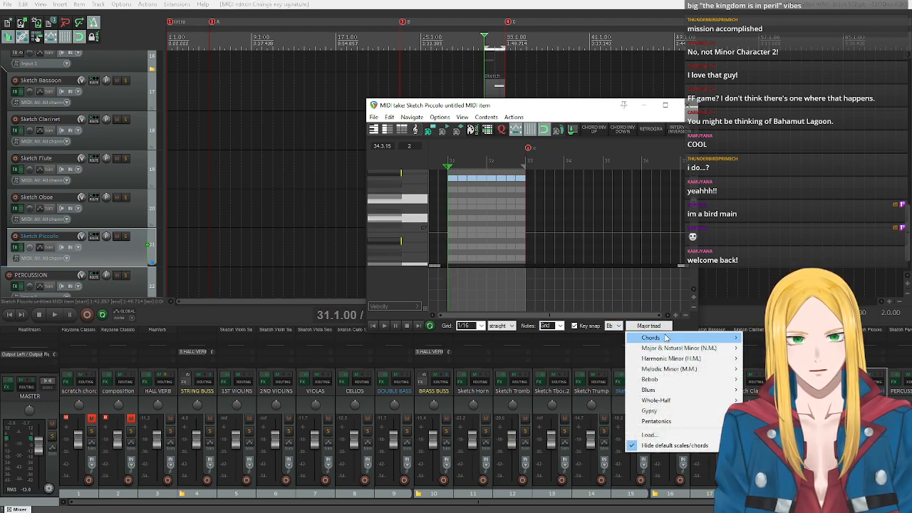
{"action": "mouse_move", "coordinate": [680, 350]}
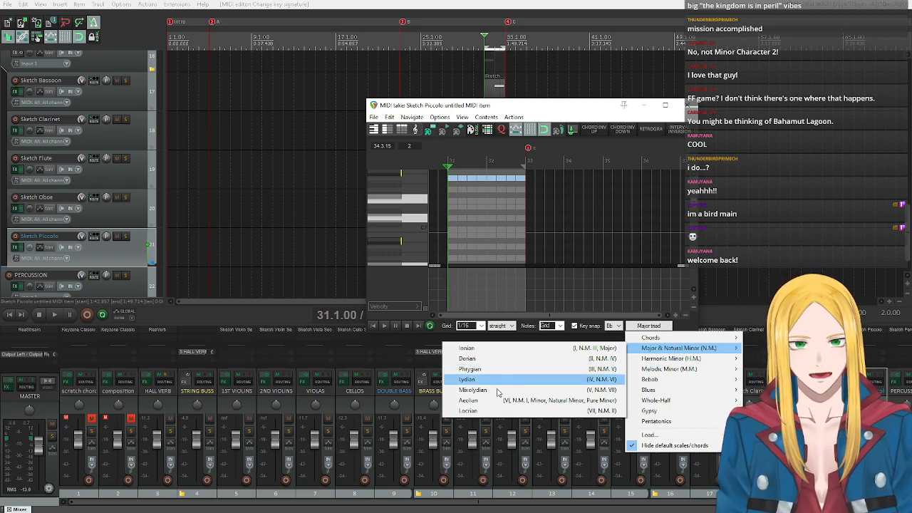
{"action": "mouse_move", "coordinate": [649, 360]}
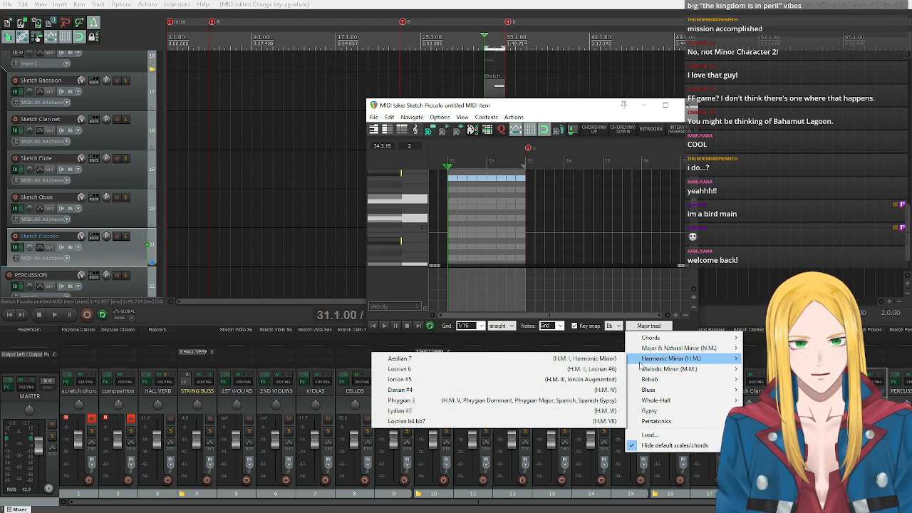
{"action": "left_click", "coordinate": [452, 361]}
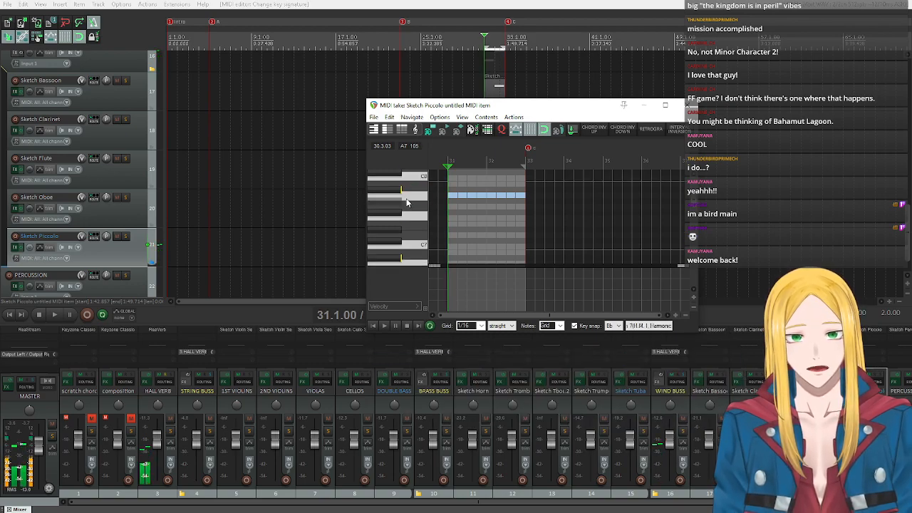
{"action": "left_click", "coordinate": [406, 199]}
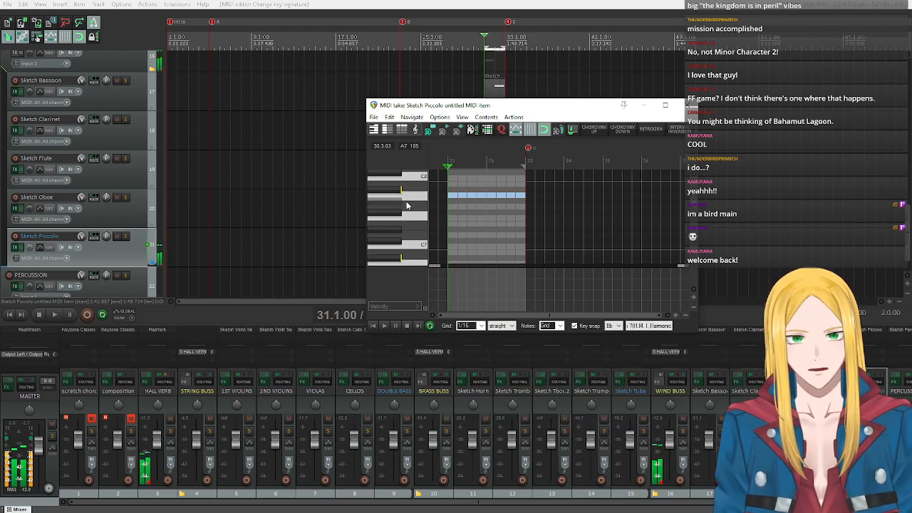
Insert an A6 note in measure 32 of the piccolo item and stretch it across the whole measure.
{"action": "scroll", "coordinate": [410, 221], "scroll_direction": "down", "scroll_amount": 1}
{"action": "left_click", "coordinate": [414, 242]}
{"action": "scroll", "coordinate": [414, 245], "scroll_direction": "down", "scroll_amount": 2}
{"action": "scroll", "coordinate": [398, 207], "scroll_direction": "down", "scroll_amount": 1}
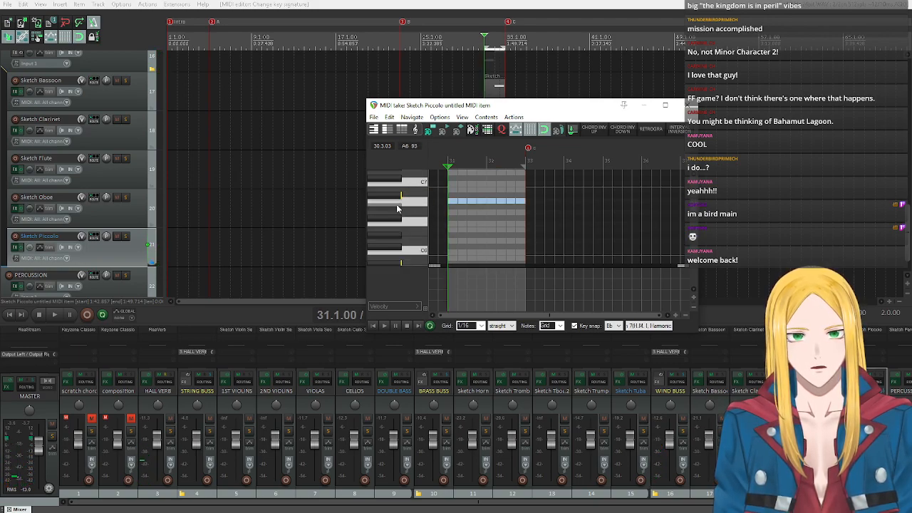
{"action": "left_click", "coordinate": [491, 203]}
{"action": "scroll", "coordinate": [498, 204], "scroll_direction": "up", "scroll_amount": 3}
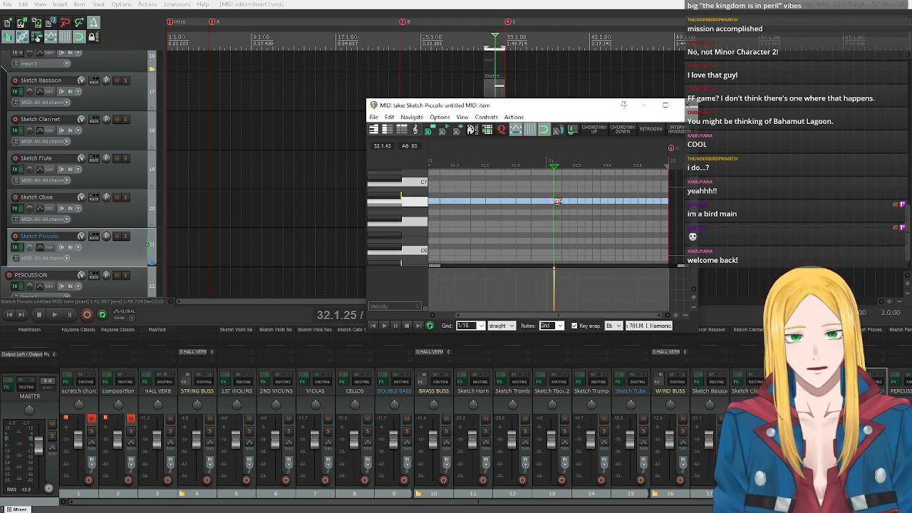
{"action": "left_click_drag", "start_coordinate": [558, 204], "coordinate": [668, 203]}
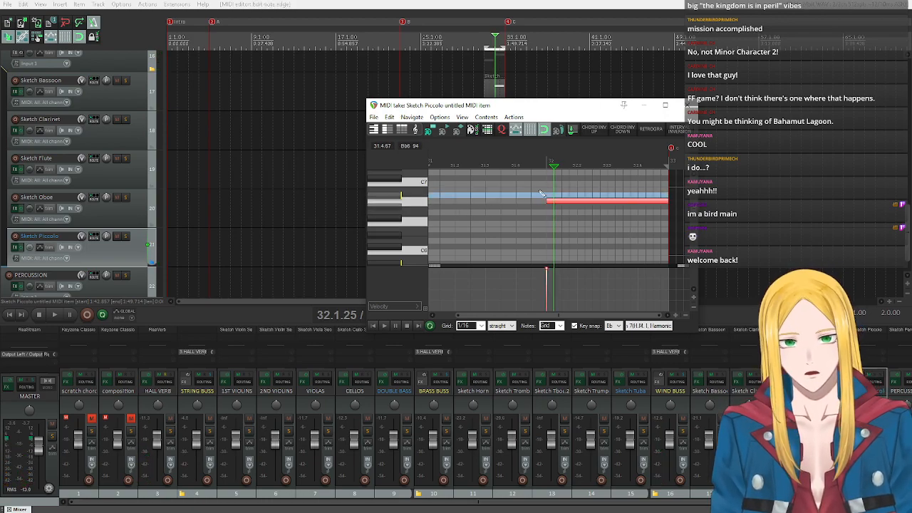
Place the edit cursor at the start of measure 32 and audition the A6 and Gb6 pitches.
{"action": "left_click", "coordinate": [546, 167]}
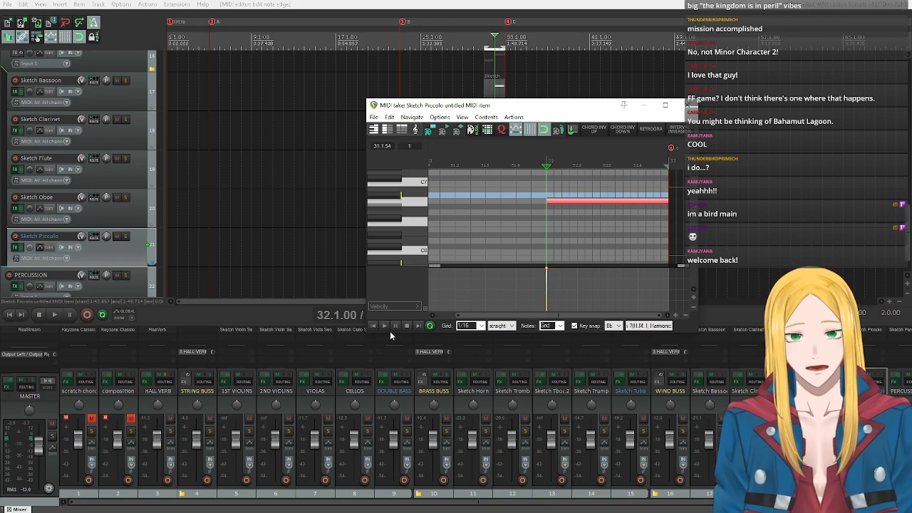
{"action": "left_click", "coordinate": [385, 325]}
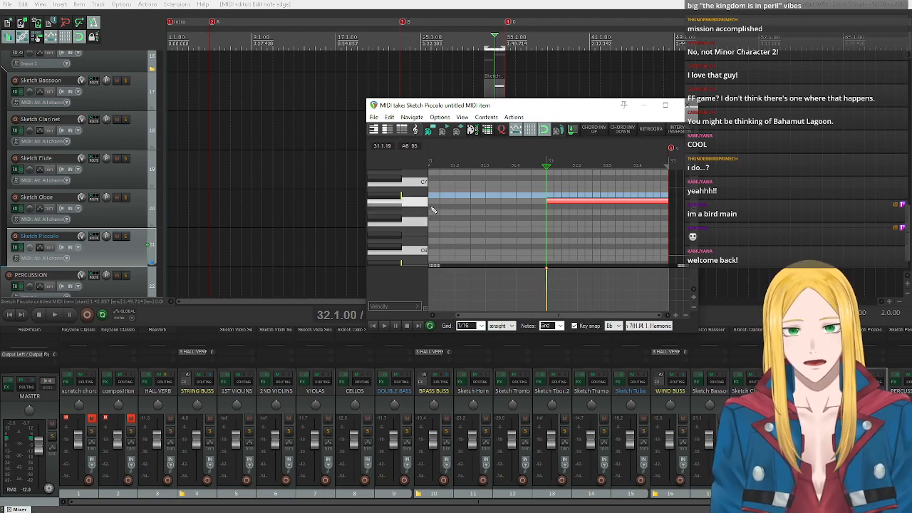
{"action": "left_click", "coordinate": [407, 202]}
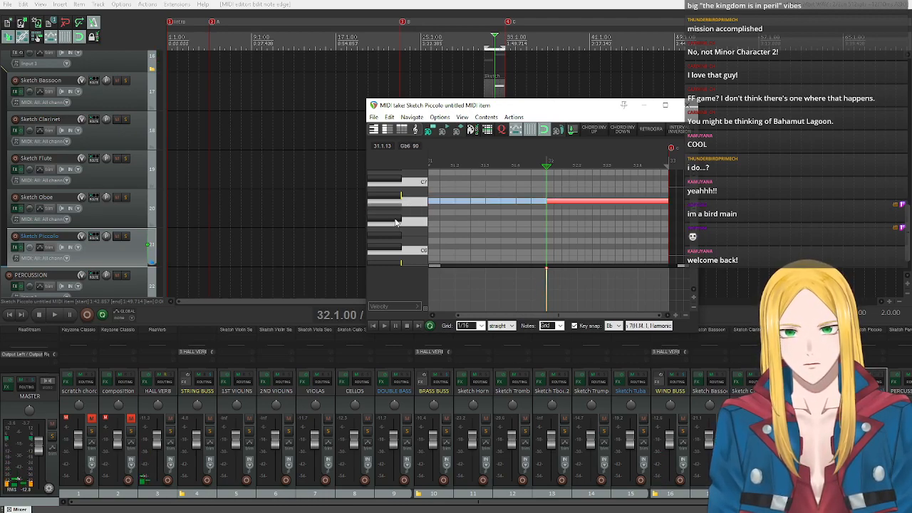
{"action": "left_click", "coordinate": [395, 219]}
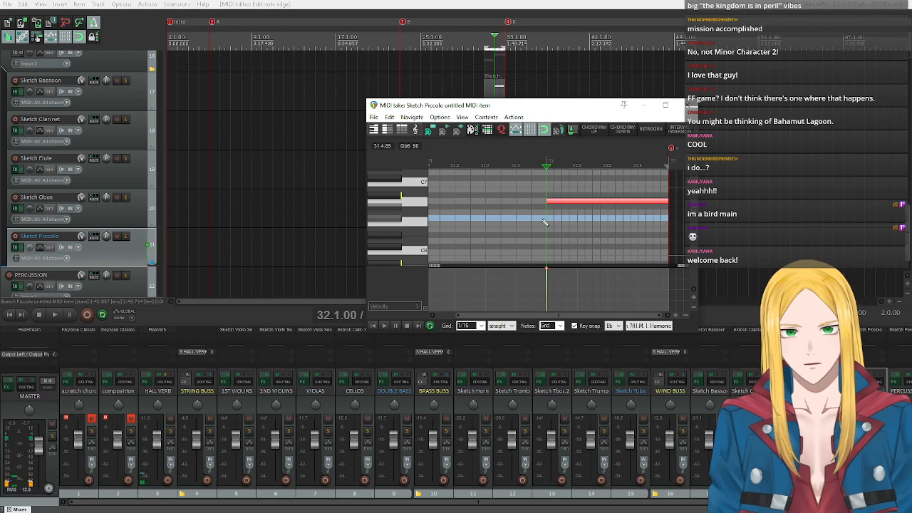
Add a rising run of sixteenth notes leading into the held A6: A5, Bb5, C6, Db6, Eb6, F6 and Gb6.
{"action": "left_click", "coordinate": [541, 219]}
{"action": "left_click", "coordinate": [533, 224]}
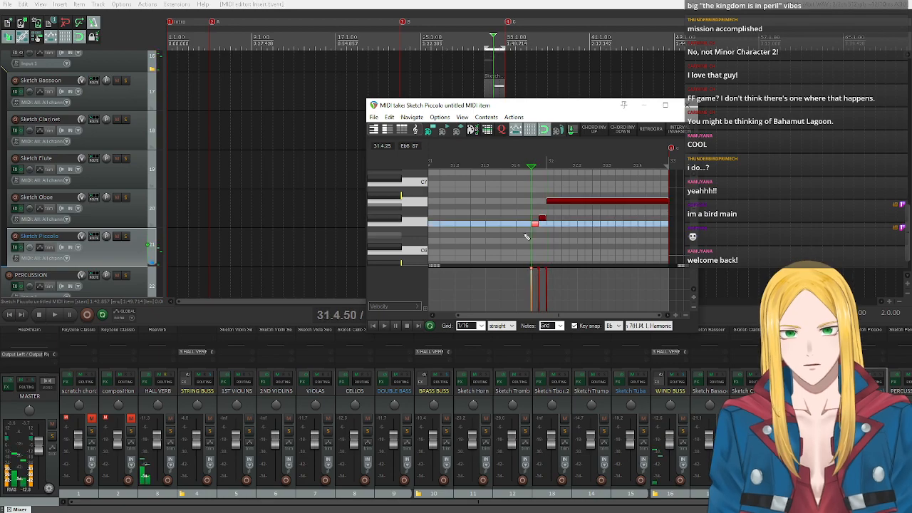
{"action": "left_click", "coordinate": [526, 235]}
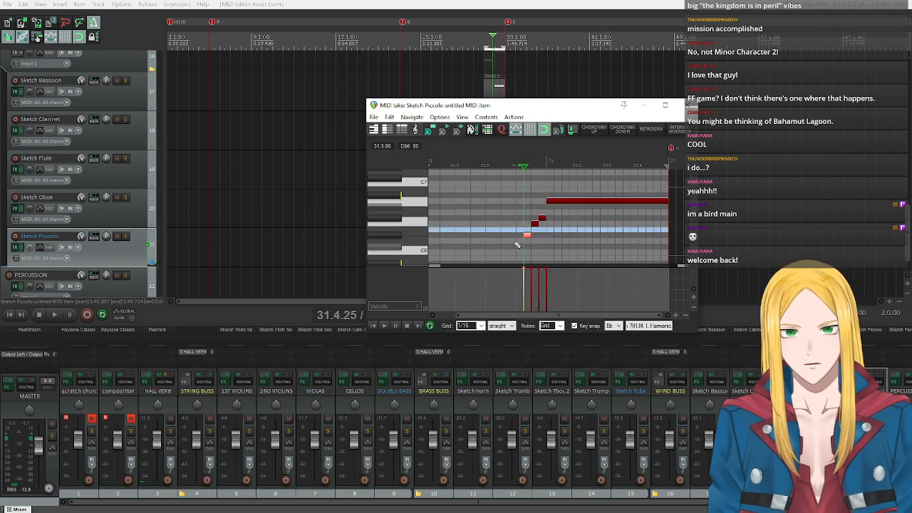
{"action": "left_click", "coordinate": [519, 247]}
{"action": "left_click", "coordinate": [511, 252]}
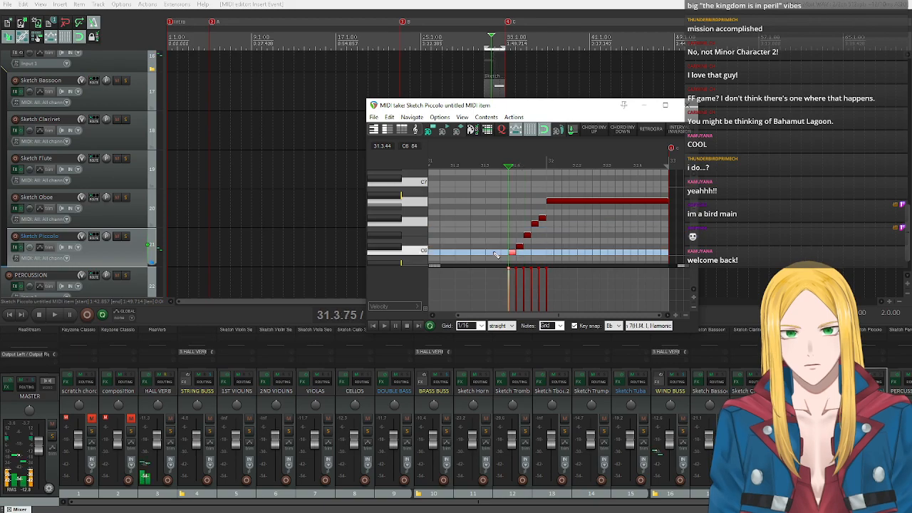
{"action": "scroll", "coordinate": [499, 246], "scroll_direction": "down", "scroll_amount": 2}
{"action": "left_click", "coordinate": [505, 228]}
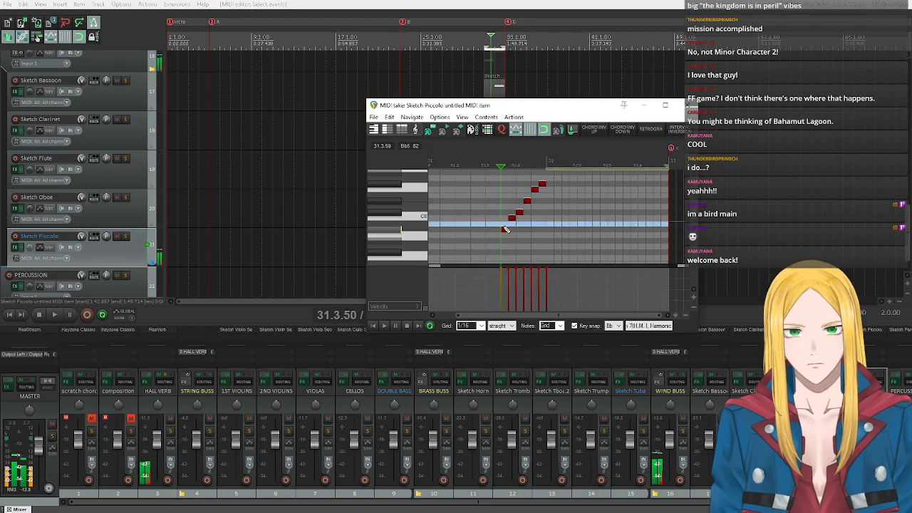
{"action": "left_click", "coordinate": [491, 235]}
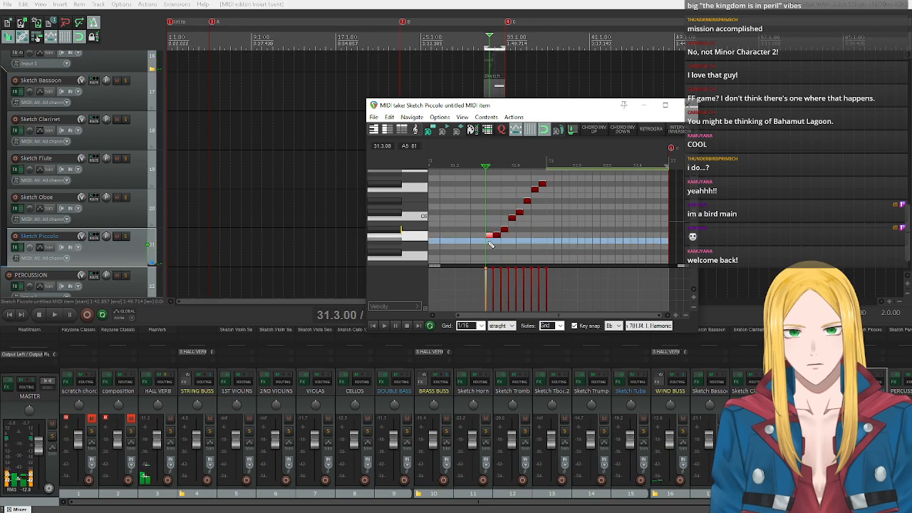
Try extending the start of the run with a Gb5 at 31.3.00 preceded by an A5 at 31.2.75.
{"action": "left_click_drag", "start_coordinate": [492, 235], "coordinate": [469, 248]}
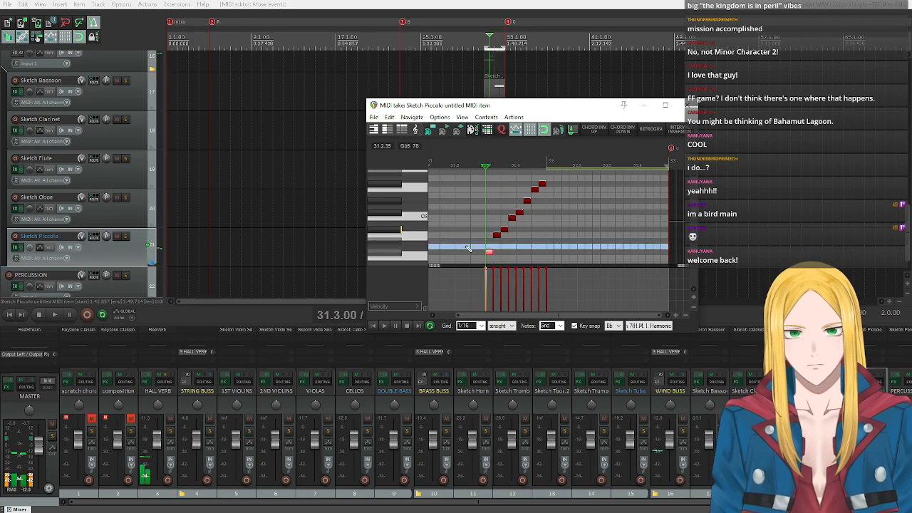
{"action": "scroll", "coordinate": [436, 249], "scroll_direction": "down", "scroll_amount": 1}
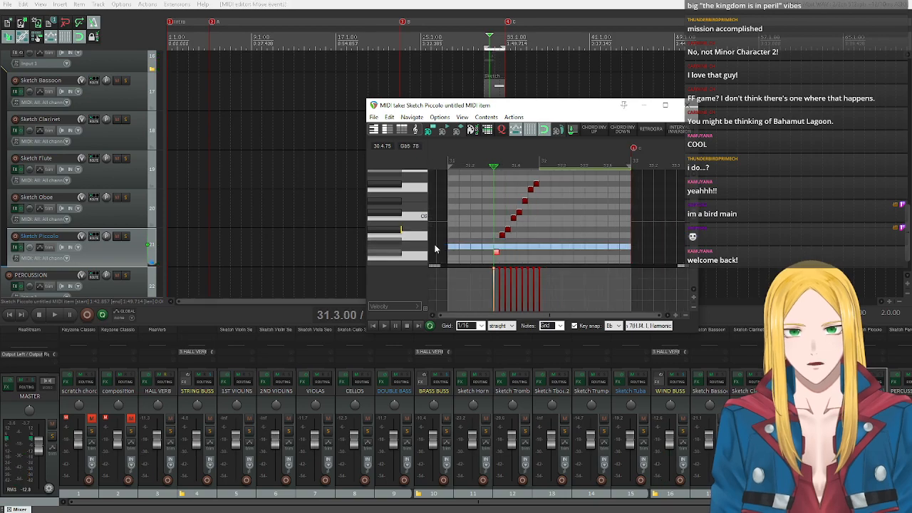
{"action": "key", "text": "ctrl+z"}
{"action": "scroll", "coordinate": [399, 255], "scroll_direction": "down", "scroll_amount": 2}
{"action": "scroll", "coordinate": [400, 255], "scroll_direction": "down", "scroll_amount": 1}
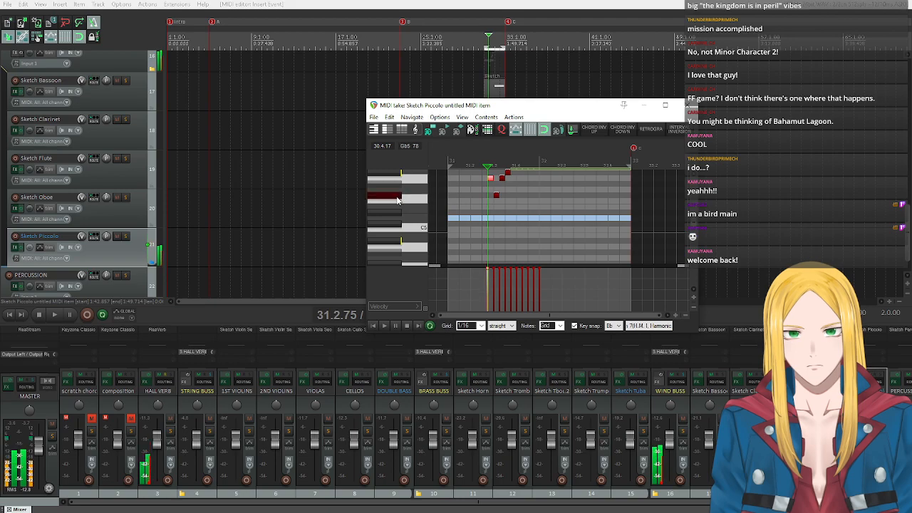
{"action": "scroll", "coordinate": [398, 209], "scroll_direction": "up", "scroll_amount": 2}
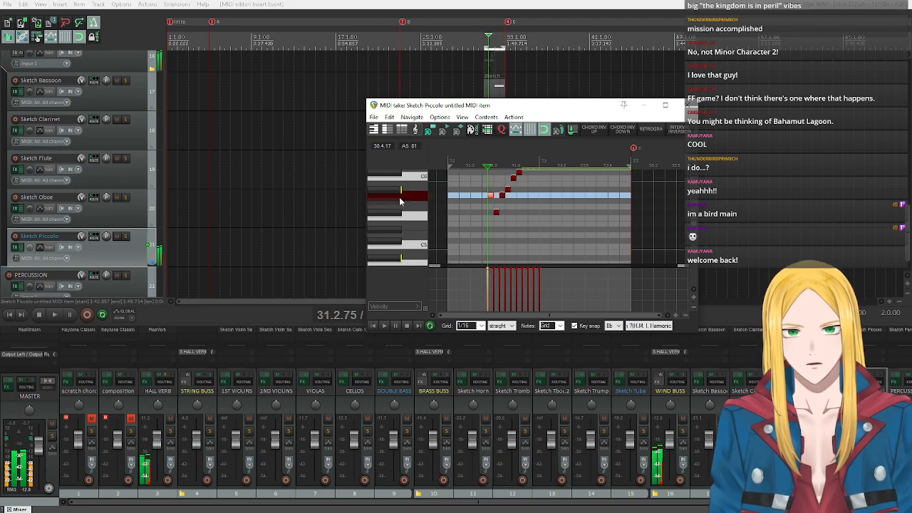
{"action": "scroll", "coordinate": [401, 218], "scroll_direction": "up", "scroll_amount": 2}
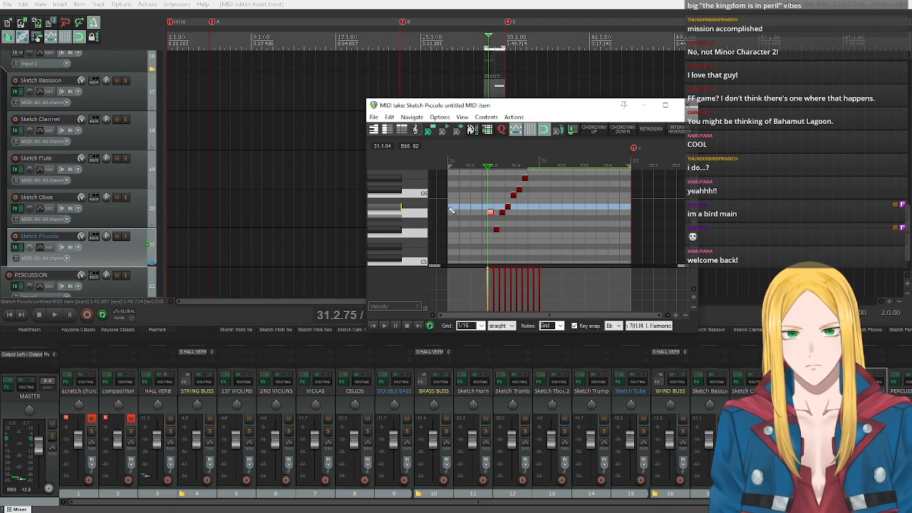
Try Bb5 and C6 as opening notes at the start of measure 31, and delete both.
{"action": "left_click", "coordinate": [454, 205]}
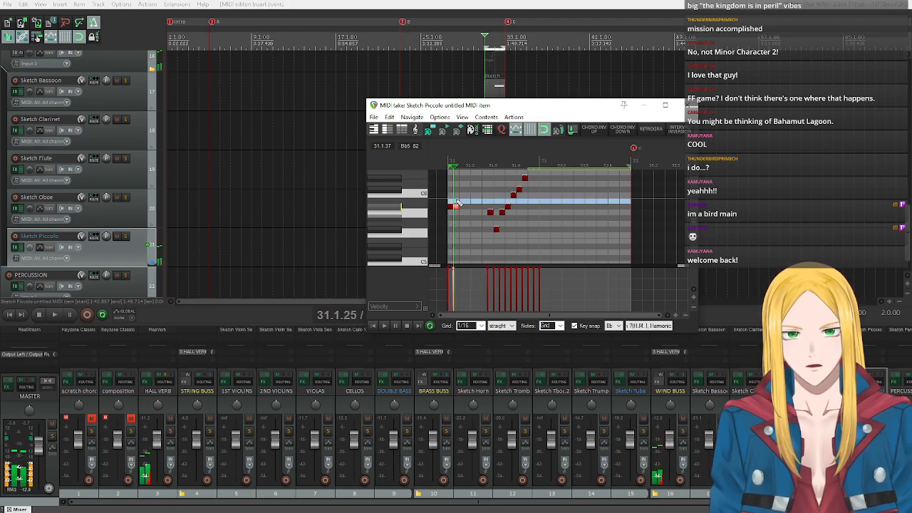
{"action": "left_click_drag", "start_coordinate": [458, 203], "coordinate": [457, 195]}
{"action": "scroll", "coordinate": [404, 213], "scroll_direction": "up", "scroll_amount": 2}
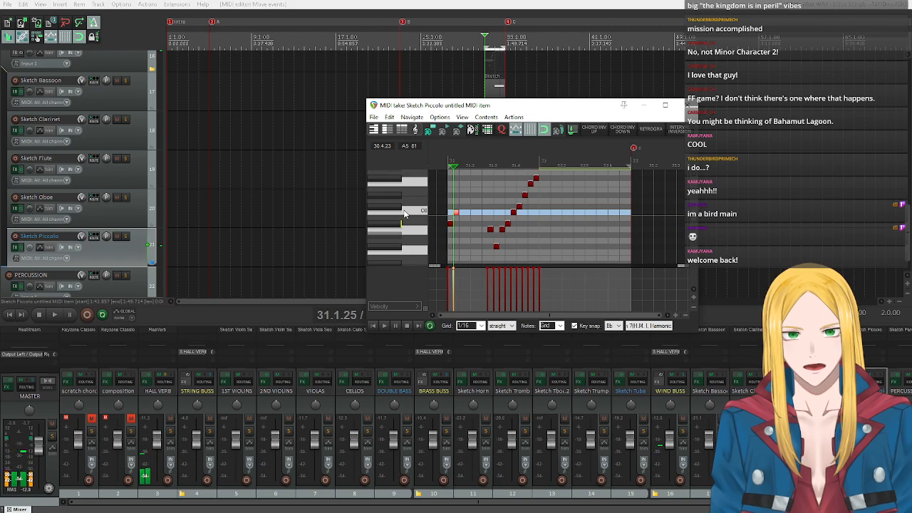
{"action": "scroll", "coordinate": [403, 213], "scroll_direction": "up", "scroll_amount": 2}
{"action": "scroll", "coordinate": [419, 210], "scroll_direction": "up", "scroll_amount": 3}
{"action": "scroll", "coordinate": [419, 212], "scroll_direction": "down", "scroll_amount": 3}
{"action": "scroll", "coordinate": [420, 218], "scroll_direction": "up", "scroll_amount": 5}
{"action": "scroll", "coordinate": [420, 217], "scroll_direction": "down", "scroll_amount": 7}
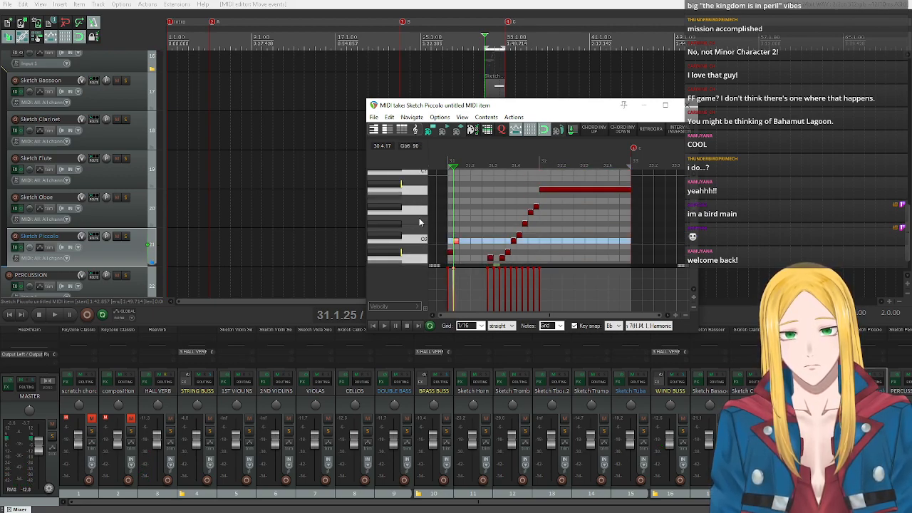
{"action": "scroll", "coordinate": [424, 225], "scroll_direction": "up", "scroll_amount": 3}
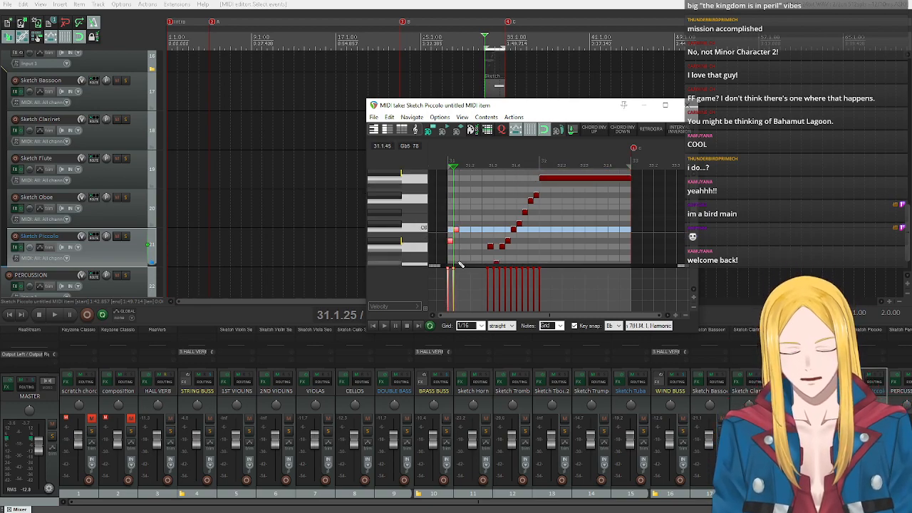
{"action": "key", "text": "Delete"}
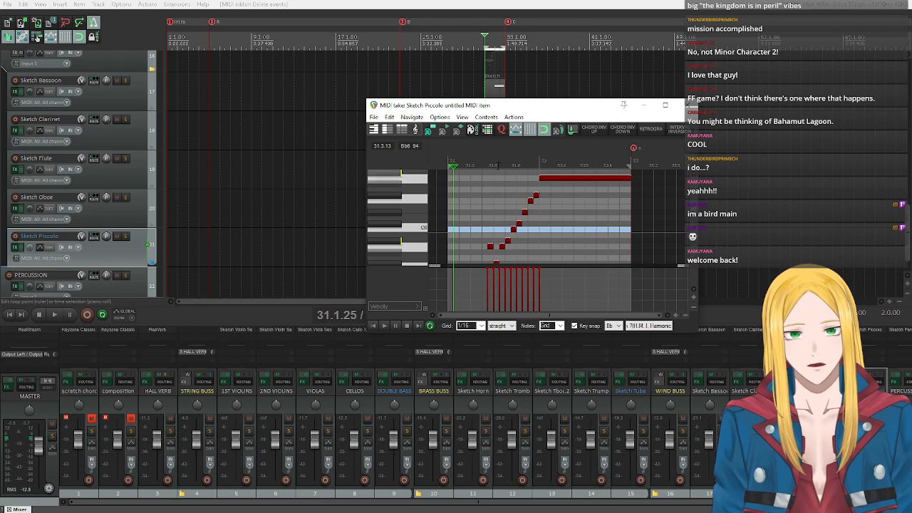
Transpose the rising run and the held note up by 12 semitones.
{"action": "left_click_drag", "start_coordinate": [506, 175], "coordinate": [628, 250]}
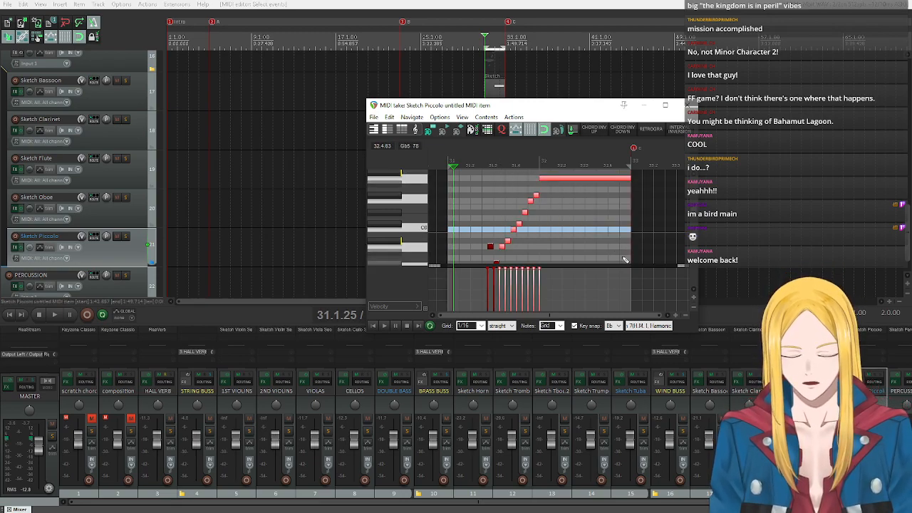
{"action": "key", "text": "ctrl+t"}
{"action": "type", "text": "12"}
{"action": "key", "text": "Return"}
Delete the leftover A5 and Gb5 notes below the transposed run.
{"action": "left_click_drag", "start_coordinate": [486, 243], "coordinate": [500, 266]}
{"action": "scroll", "coordinate": [509, 246], "scroll_direction": "down", "scroll_amount": 3}
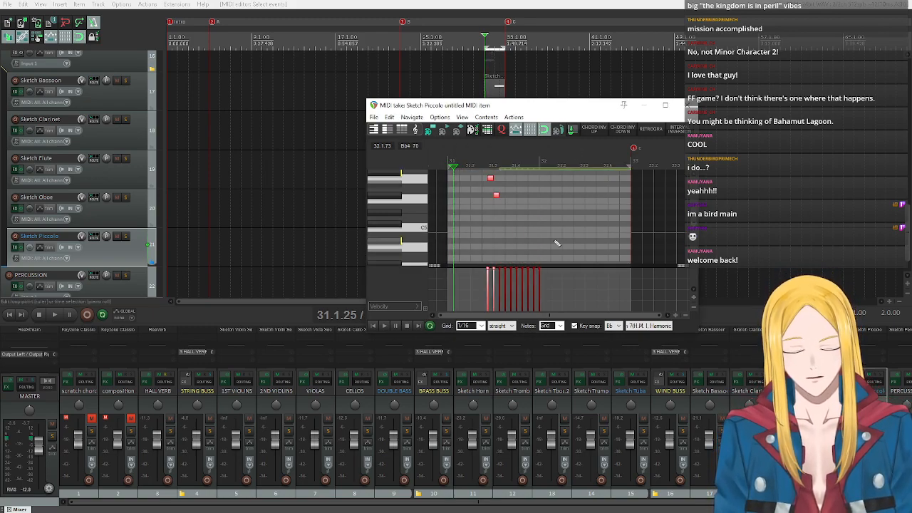
{"action": "key", "text": "Delete"}
Play back the passage from measure 31 to hear the piccolo run in the higher octave.
{"action": "left_click", "coordinate": [419, 188]}
{"action": "scroll", "coordinate": [399, 253], "scroll_direction": "up", "scroll_amount": 3}
{"action": "scroll", "coordinate": [440, 255], "scroll_direction": "up", "scroll_amount": 4}
{"action": "scroll", "coordinate": [439, 254], "scroll_direction": "down", "scroll_amount": 6}
{"action": "scroll", "coordinate": [391, 221], "scroll_direction": "up", "scroll_amount": 3}
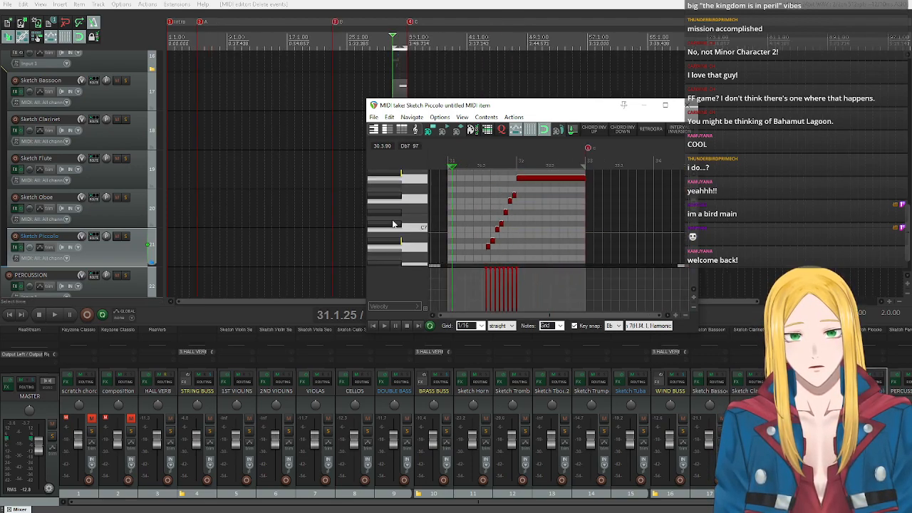
{"action": "scroll", "coordinate": [392, 224], "scroll_direction": "up", "scroll_amount": 1}
{"action": "left_click", "coordinate": [382, 326]}
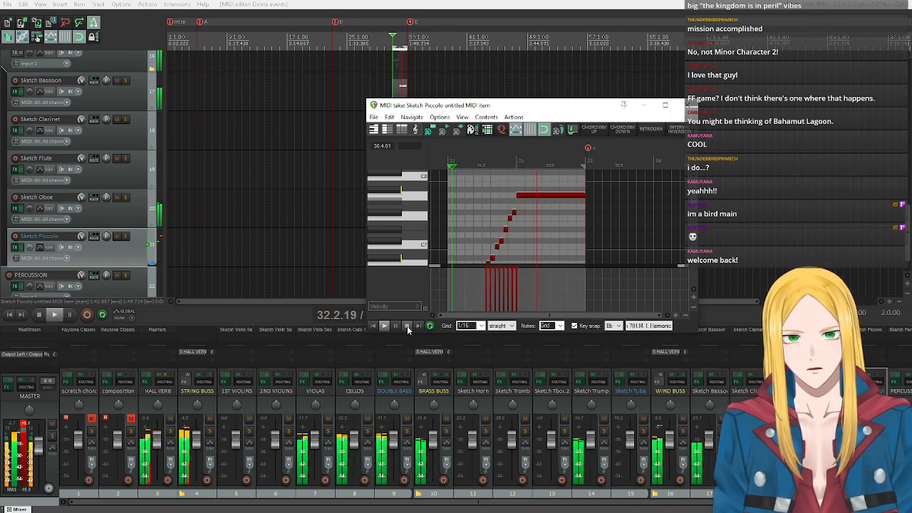
{"action": "left_click", "coordinate": [406, 326]}
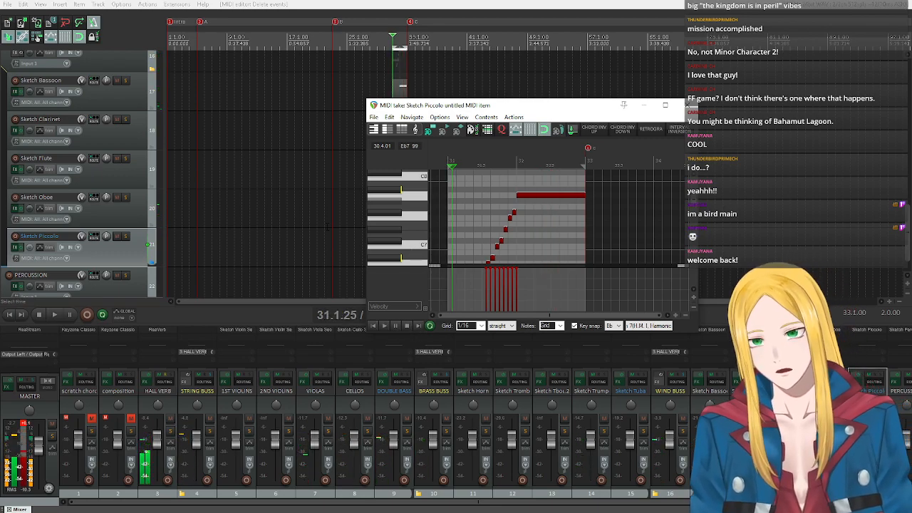
Switch the Sketch Piccolo plug-in to the Sustain articulation, close its window and play back the passage from measure 31.
{"action": "left_click", "coordinate": [19, 247]}
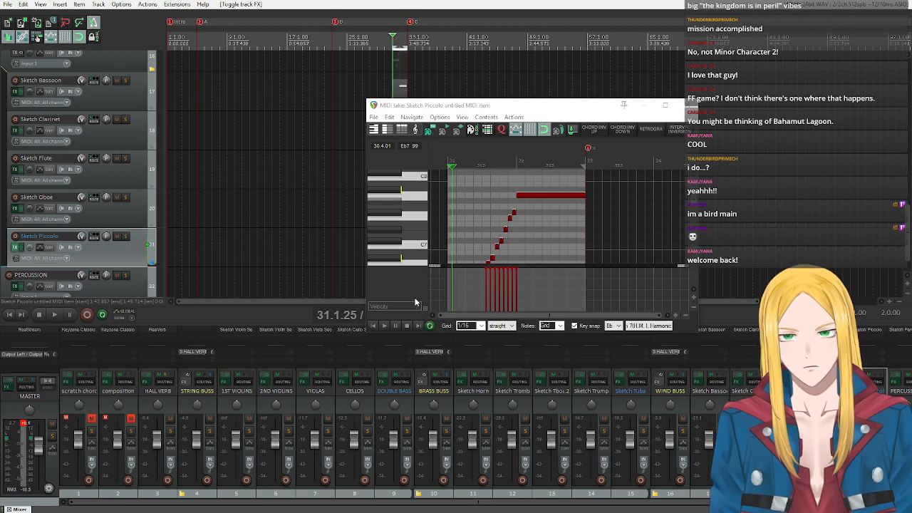
{"action": "left_click", "coordinate": [356, 262]}
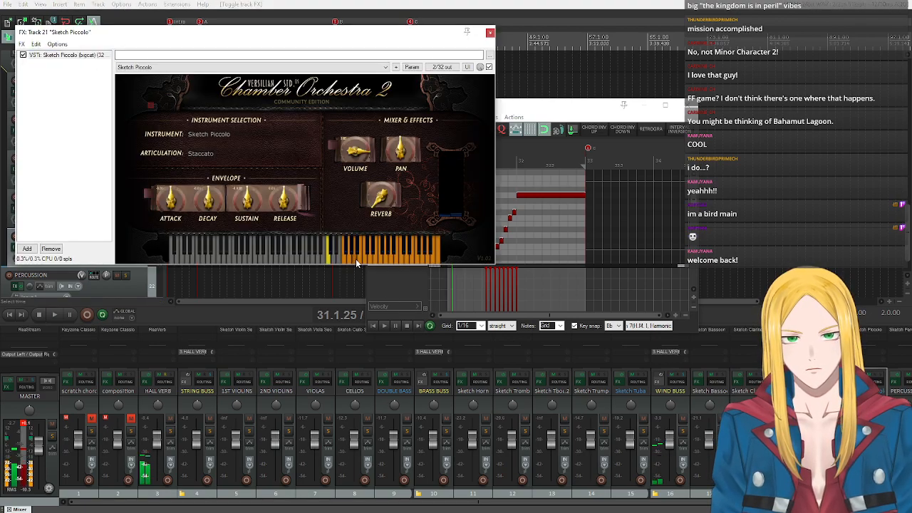
{"action": "left_click", "coordinate": [327, 262]}
{"action": "left_click", "coordinate": [373, 259]}
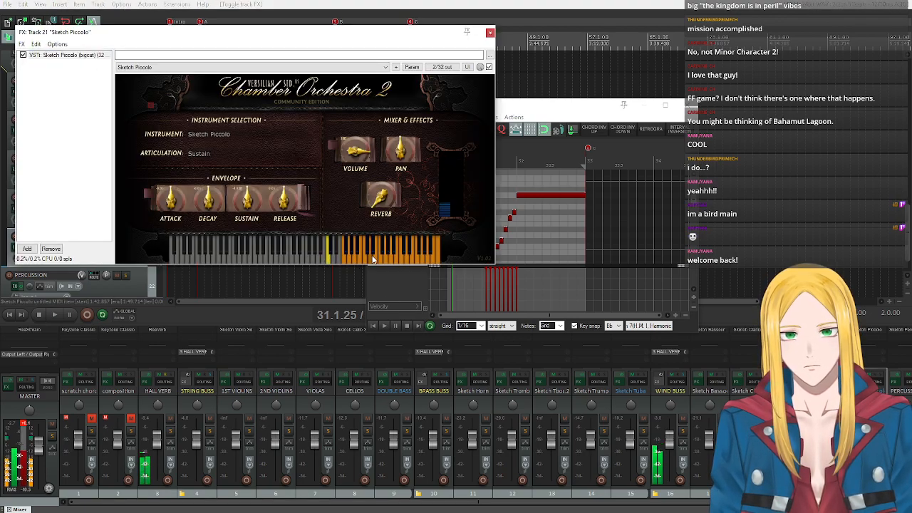
{"action": "left_click", "coordinate": [327, 261]}
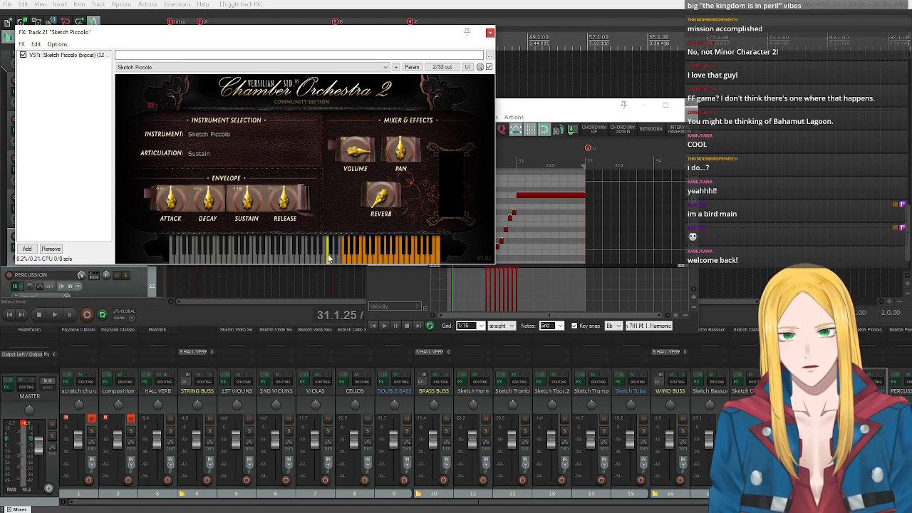
{"action": "left_click", "coordinate": [329, 257]}
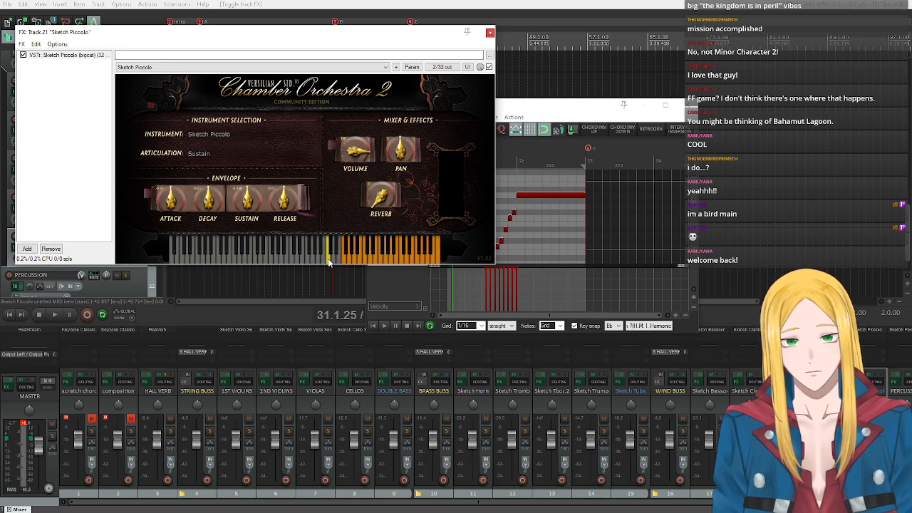
{"action": "left_click", "coordinate": [490, 32]}
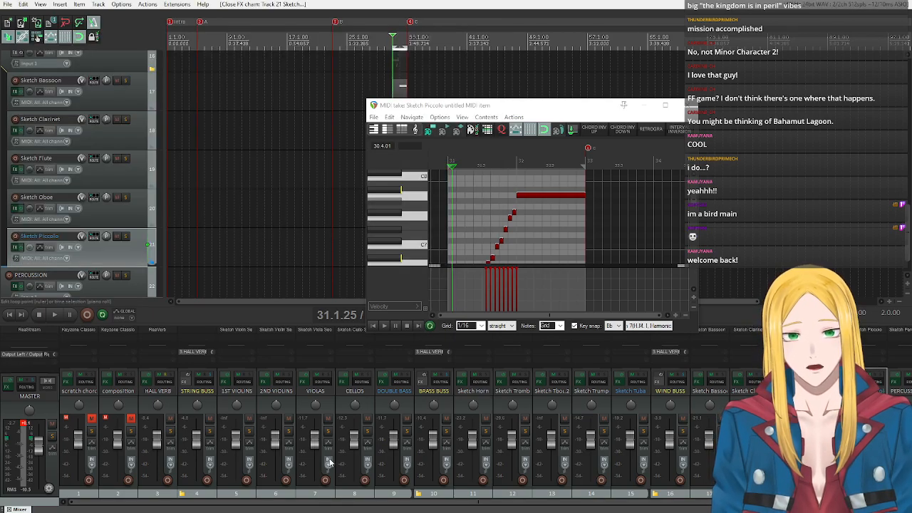
{"action": "left_click", "coordinate": [384, 326]}
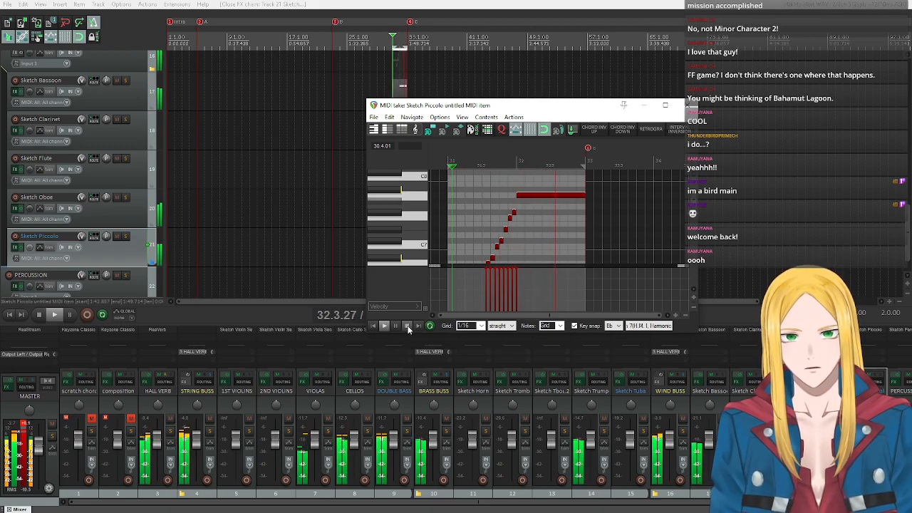
{"action": "left_click", "coordinate": [407, 326]}
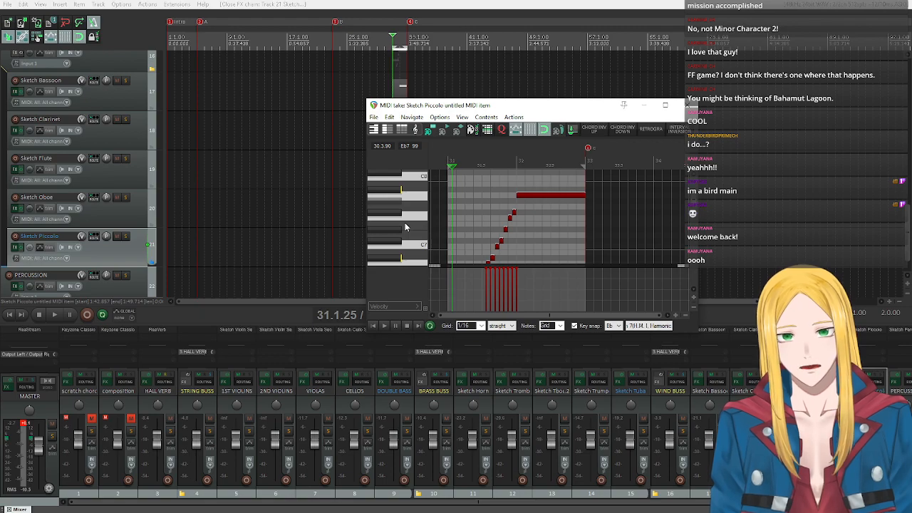
Set the MIDI editor grid to 1/32 for the piccolo's rising run.
{"action": "scroll", "coordinate": [569, 235], "scroll_direction": "up", "scroll_amount": 4}
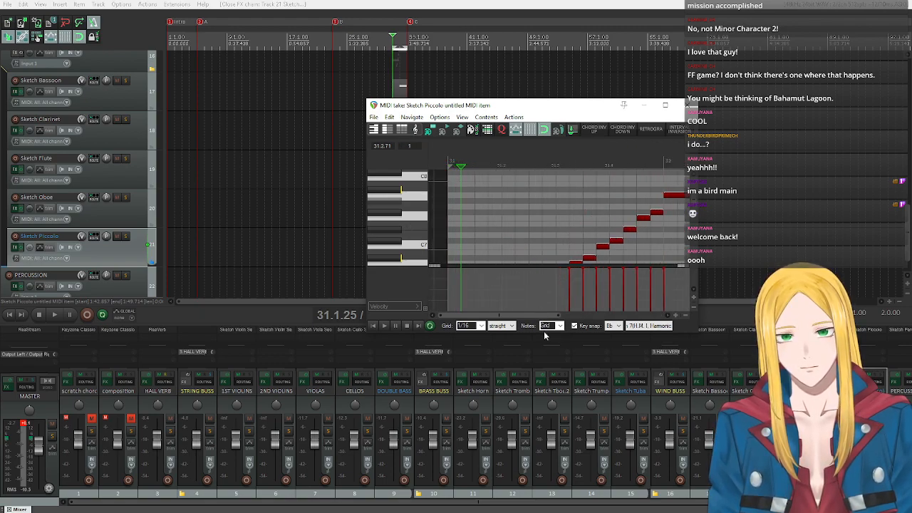
{"action": "left_click_drag", "start_coordinate": [532, 316], "coordinate": [555, 318]}
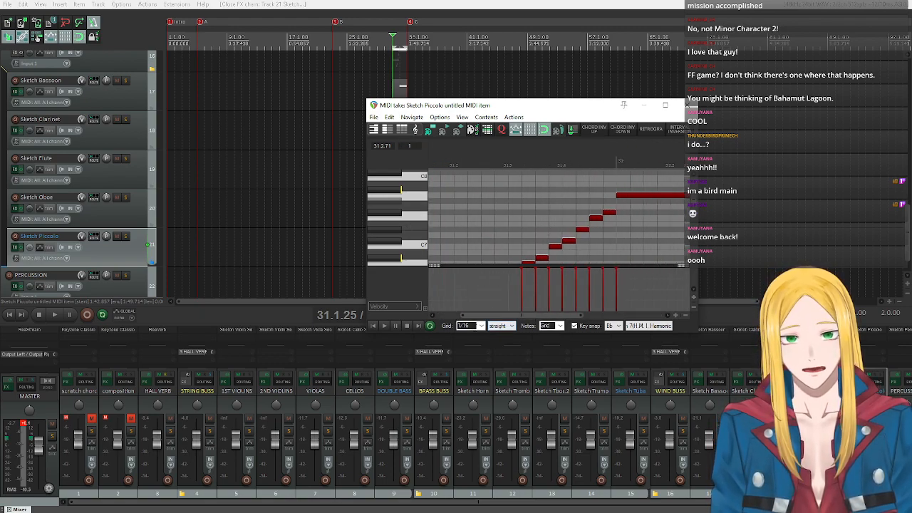
{"action": "left_click", "coordinate": [478, 327]}
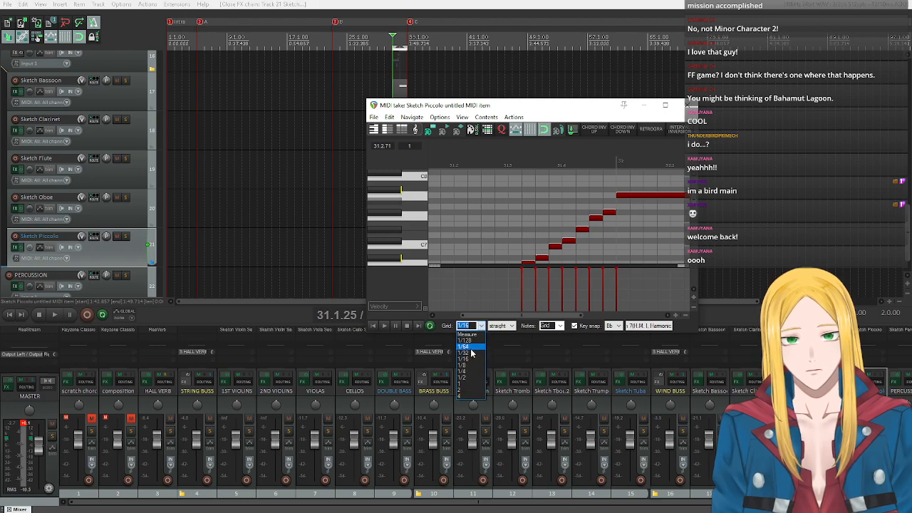
{"action": "left_click", "coordinate": [468, 353]}
Shorten the rising run's notes to thirty-second notes and pack them consecutively before the held note at measure 32, starting on Gb6.
{"action": "scroll", "coordinate": [612, 260], "scroll_direction": "up", "scroll_amount": 1}
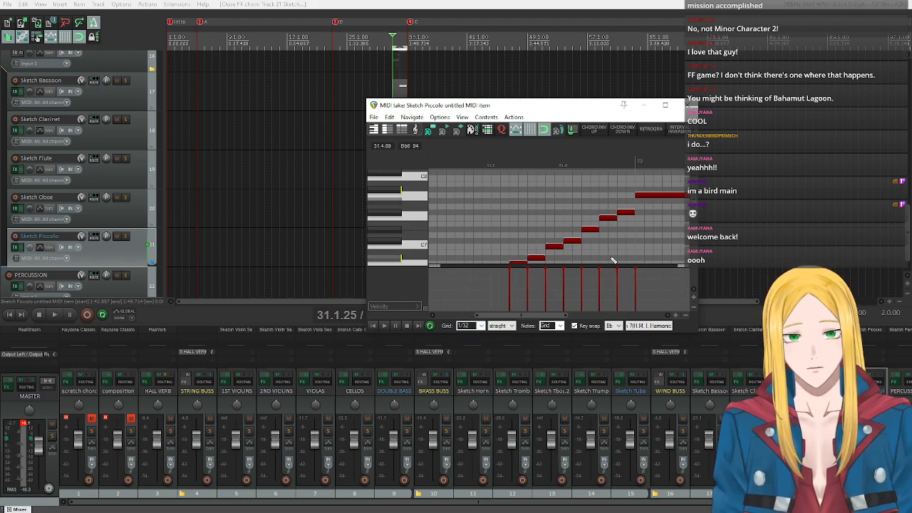
{"action": "left_click_drag", "start_coordinate": [523, 316], "coordinate": [541, 317]}
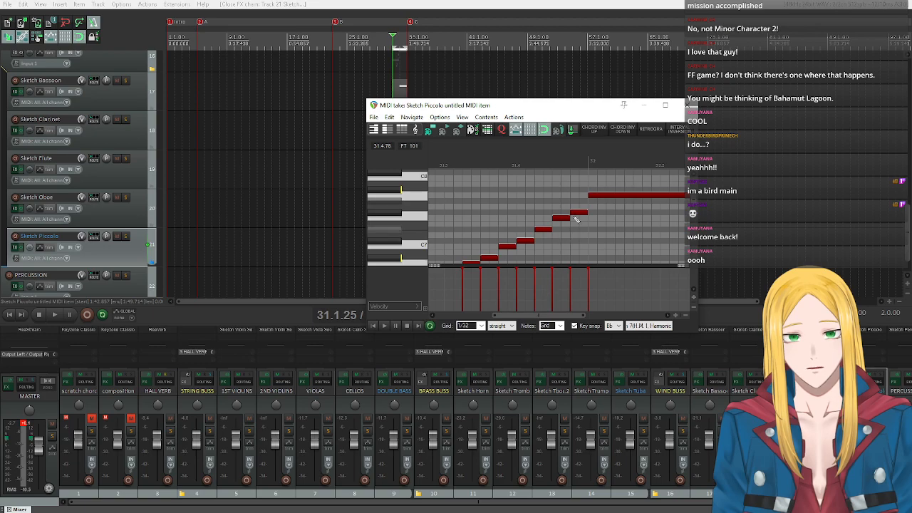
{"action": "left_click_drag", "start_coordinate": [571, 211], "coordinate": [562, 230]}
{"action": "left_click_drag", "start_coordinate": [539, 316], "coordinate": [540, 316]}
{"action": "scroll", "coordinate": [405, 236], "scroll_direction": "down", "scroll_amount": 2}
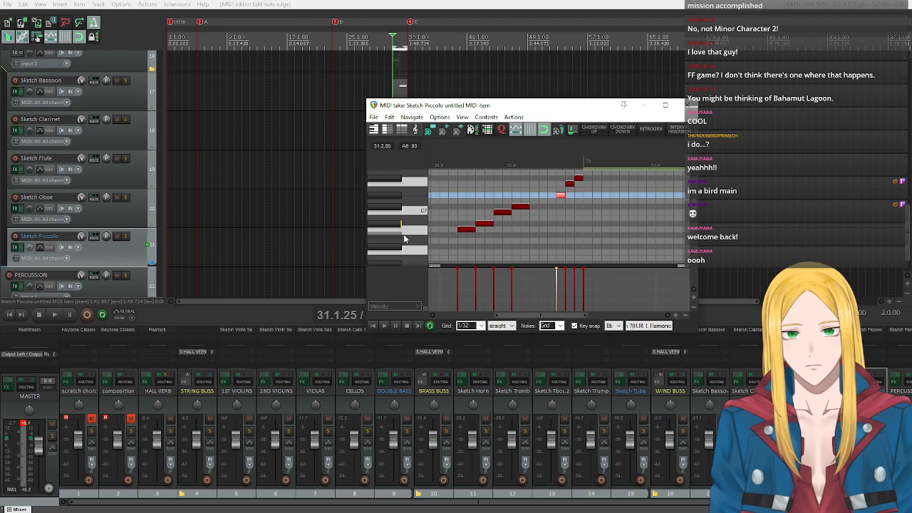
{"action": "left_click_drag", "start_coordinate": [518, 211], "coordinate": [540, 212]}
{"action": "left_click", "coordinate": [537, 213]}
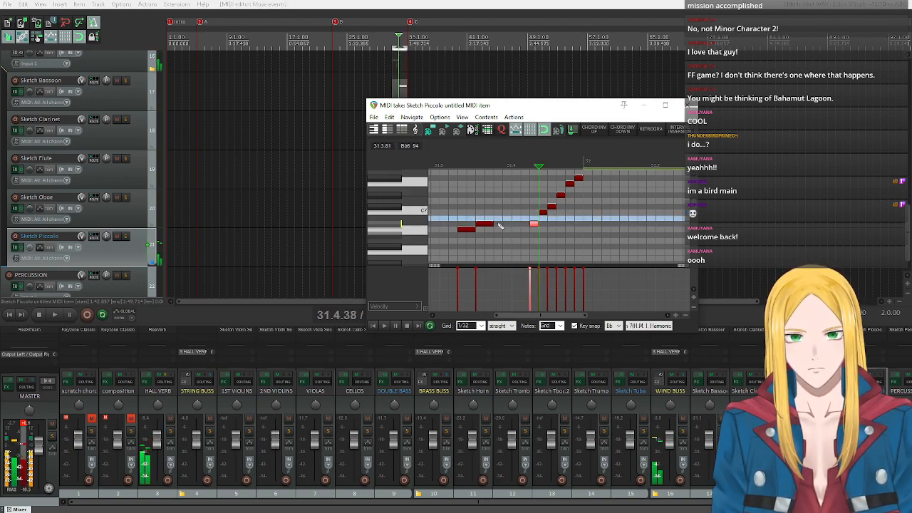
{"action": "left_click_drag", "start_coordinate": [485, 225], "coordinate": [523, 229]}
{"action": "left_click_drag", "start_coordinate": [466, 232], "coordinate": [514, 248]}
Play back the passage from measure 31 twice to hear the tightened thirty-second-note run.
{"action": "scroll", "coordinate": [529, 234], "scroll_direction": "down", "scroll_amount": 3}
{"action": "scroll", "coordinate": [446, 232], "scroll_direction": "up", "scroll_amount": 2}
{"action": "left_click", "coordinate": [382, 326]}
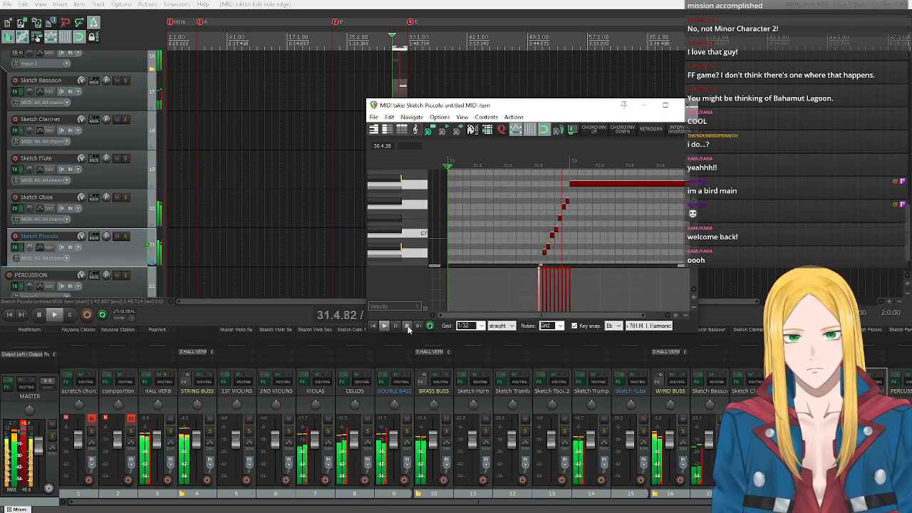
{"action": "left_click", "coordinate": [406, 325]}
{"action": "scroll", "coordinate": [406, 213], "scroll_direction": "down", "scroll_amount": 2}
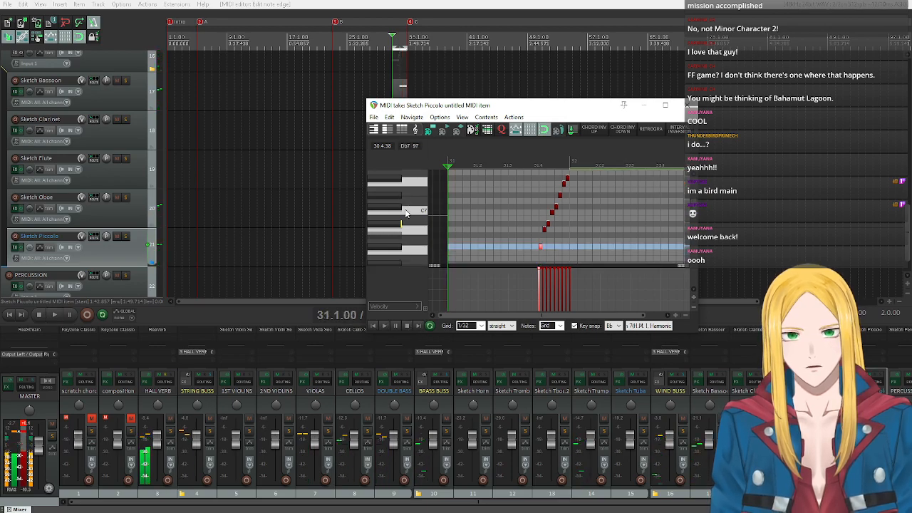
{"action": "scroll", "coordinate": [405, 212], "scroll_direction": "down", "scroll_amount": 3}
{"action": "scroll", "coordinate": [406, 216], "scroll_direction": "up", "scroll_amount": 4}
{"action": "scroll", "coordinate": [410, 219], "scroll_direction": "down", "scroll_amount": 3}
{"action": "left_click", "coordinate": [384, 325]}
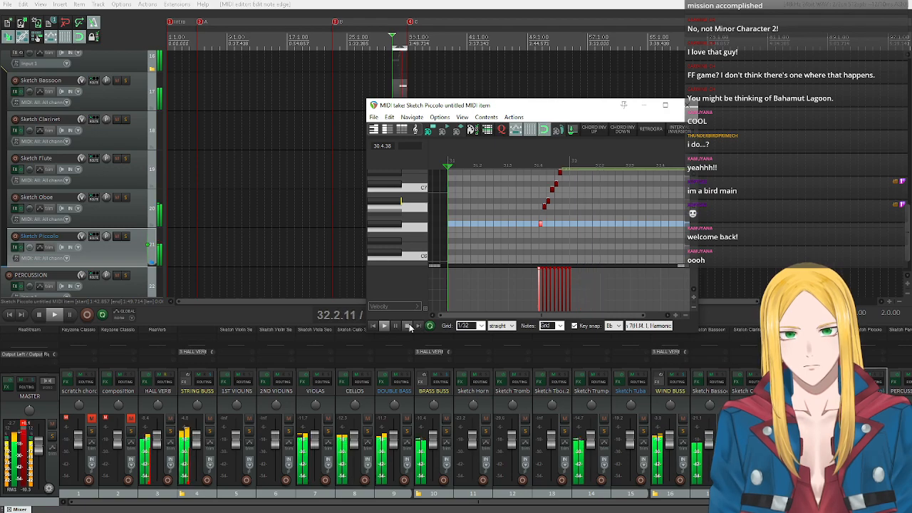
{"action": "left_click", "coordinate": [409, 324]}
Audition Bb5 on the editor's keyboard as a lower starting pitch for the run.
{"action": "scroll", "coordinate": [382, 230], "scroll_direction": "down", "scroll_amount": 3}
{"action": "left_click", "coordinate": [388, 236]}
{"action": "left_click", "coordinate": [389, 236]}
{"action": "left_click", "coordinate": [389, 236]}
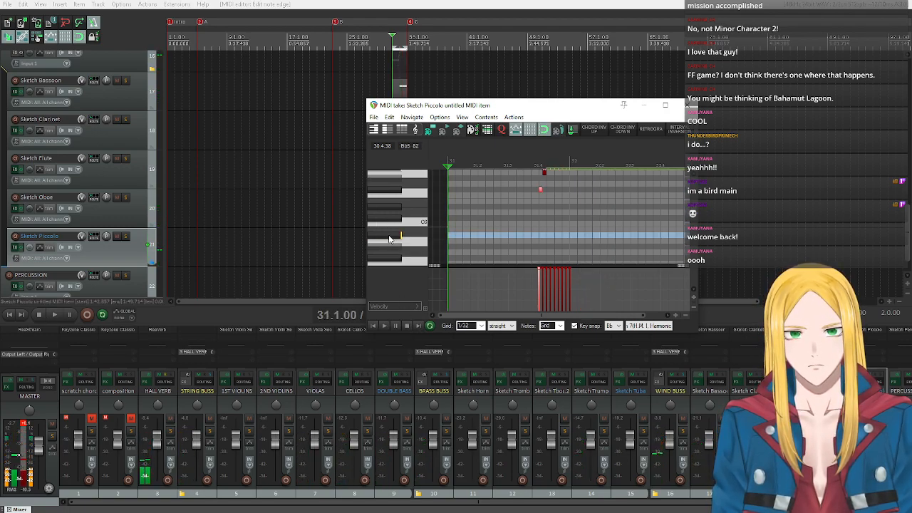
{"action": "scroll", "coordinate": [389, 240], "scroll_direction": "up", "scroll_amount": 2}
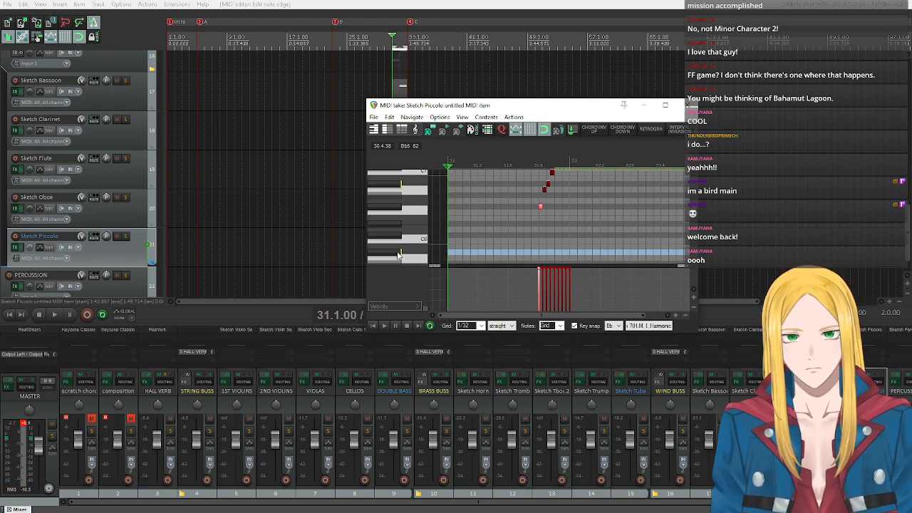
{"action": "left_click", "coordinate": [399, 255]}
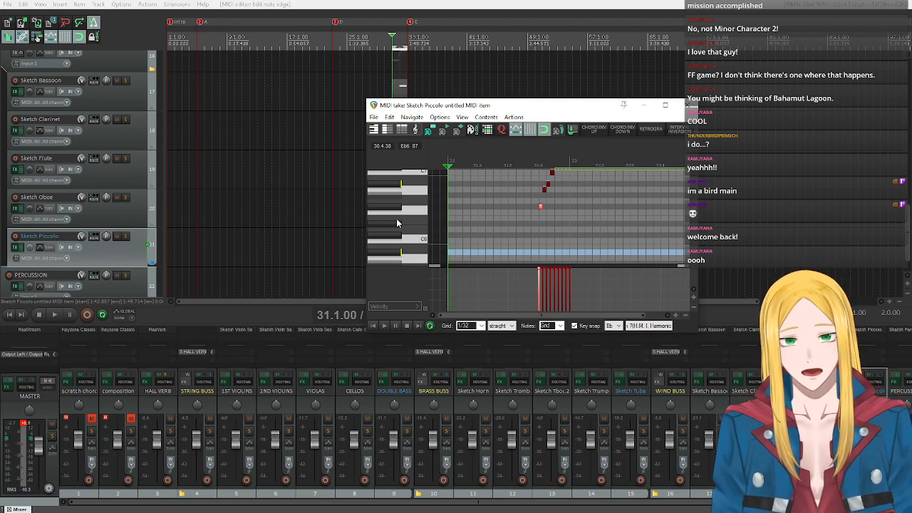
{"action": "scroll", "coordinate": [396, 225], "scroll_direction": "up", "scroll_amount": 6}
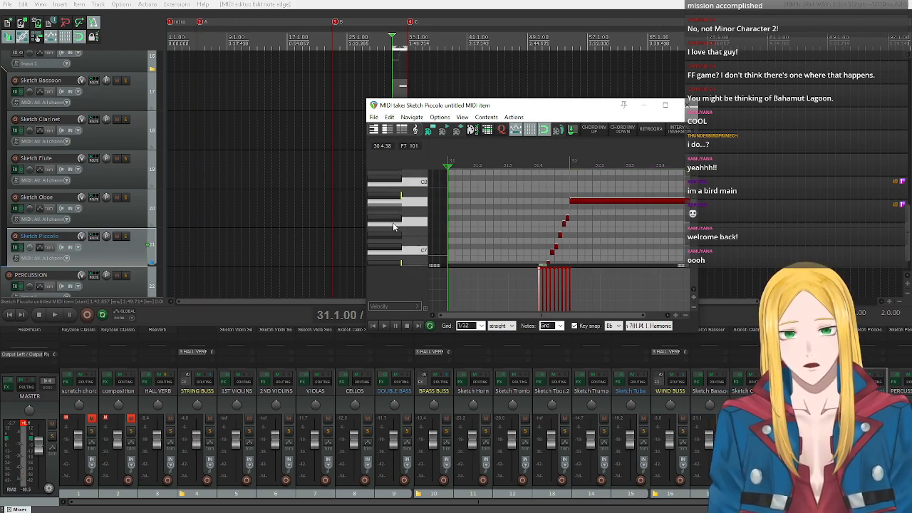
{"action": "scroll", "coordinate": [391, 225], "scroll_direction": "down", "scroll_amount": 6}
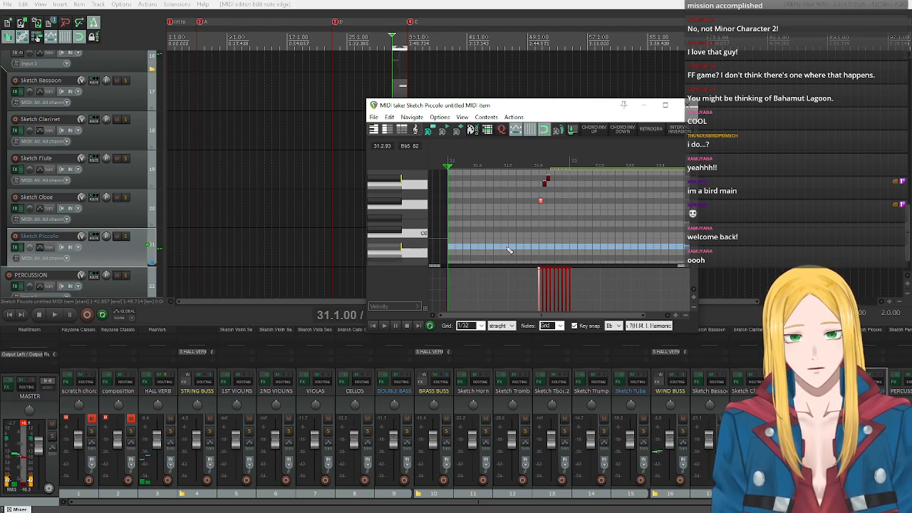
Add rising thirty-second notes Bb5, C6, Db6, Eb6, F6, Gb6 and A6 from beat 31.3, and play back the passage from measure 31.
{"action": "left_click", "coordinate": [512, 247]}
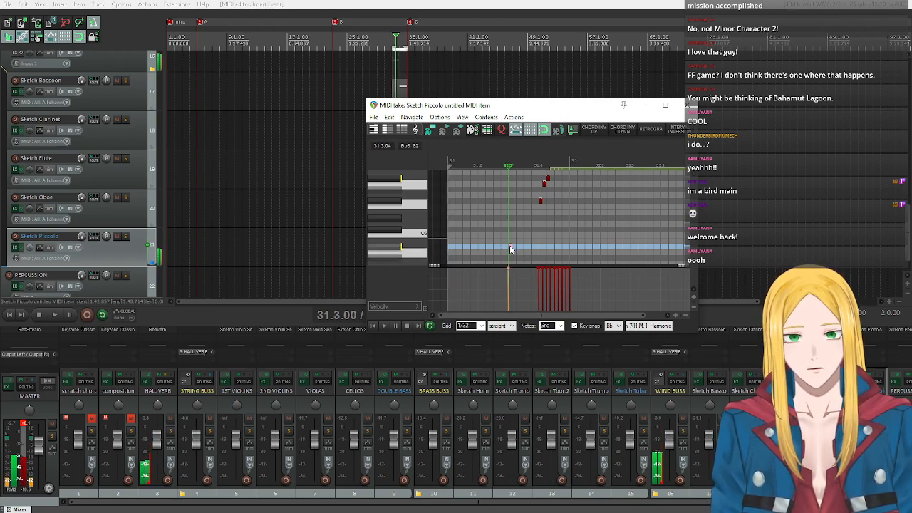
{"action": "left_click_drag", "start_coordinate": [513, 247], "coordinate": [527, 224]}
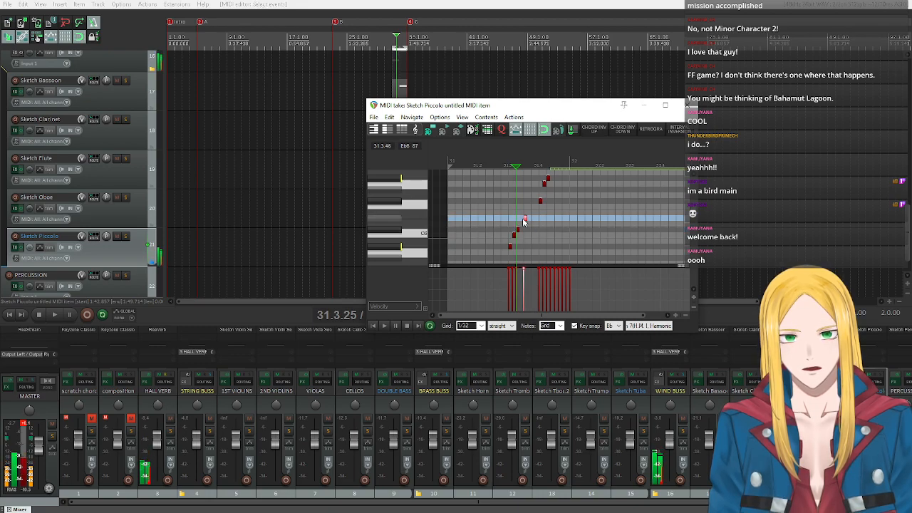
{"action": "left_click_drag", "start_coordinate": [527, 224], "coordinate": [535, 185]}
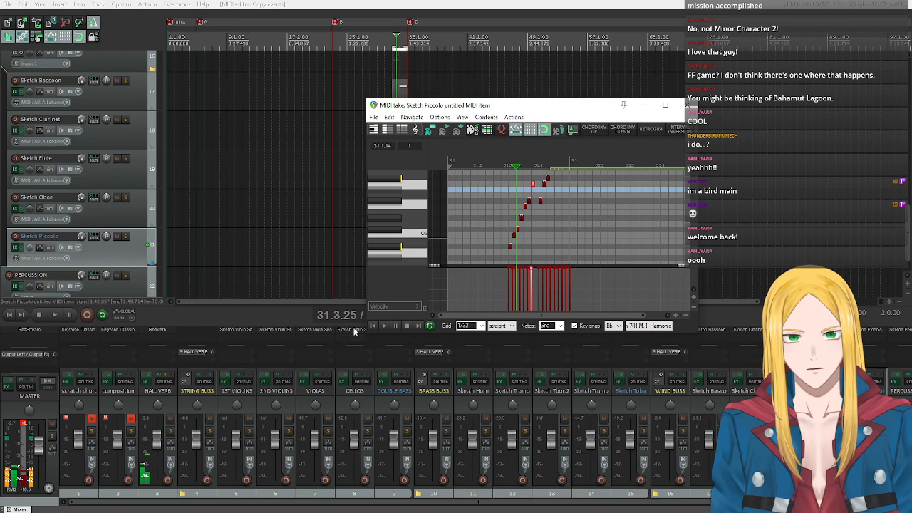
{"action": "left_click", "coordinate": [373, 325]}
{"action": "left_click", "coordinate": [383, 325]}
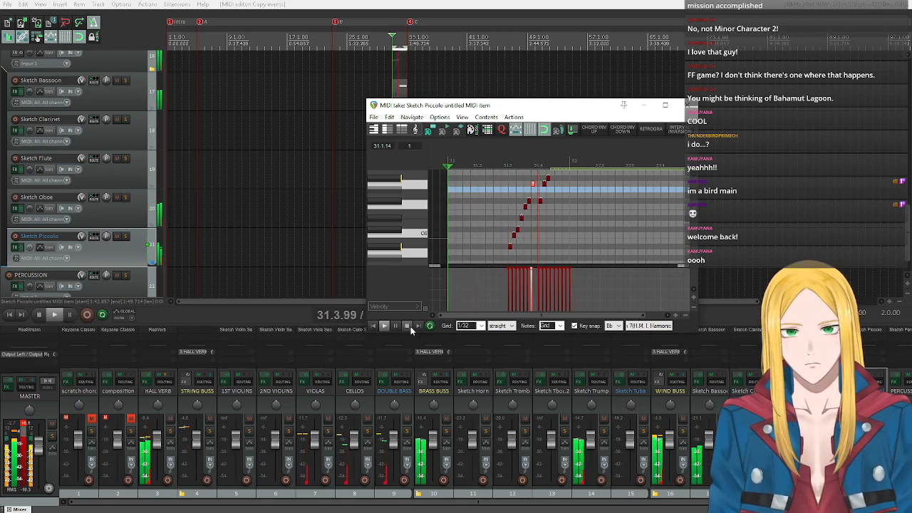
{"action": "left_click", "coordinate": [410, 326]}
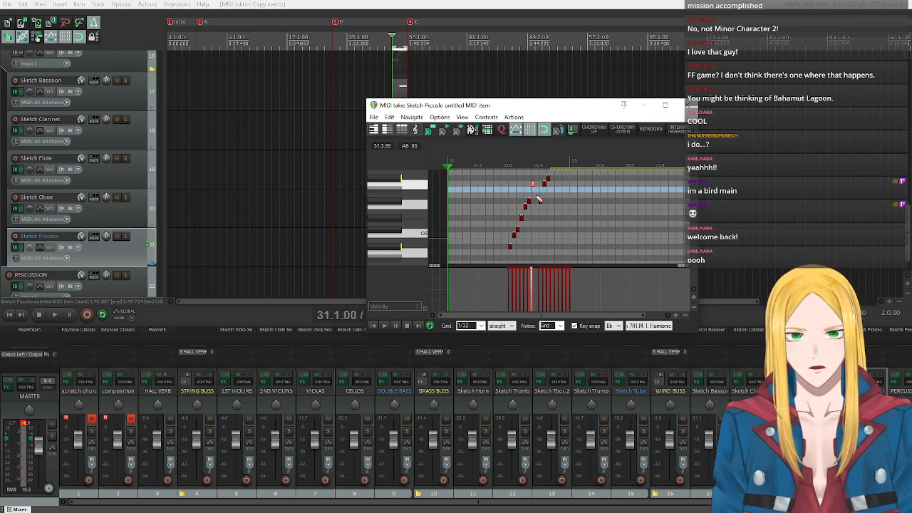
Add a thirty-second F6 between the two halves of the run and play back the passage from measure 31.
{"action": "left_click", "coordinate": [535, 201]}
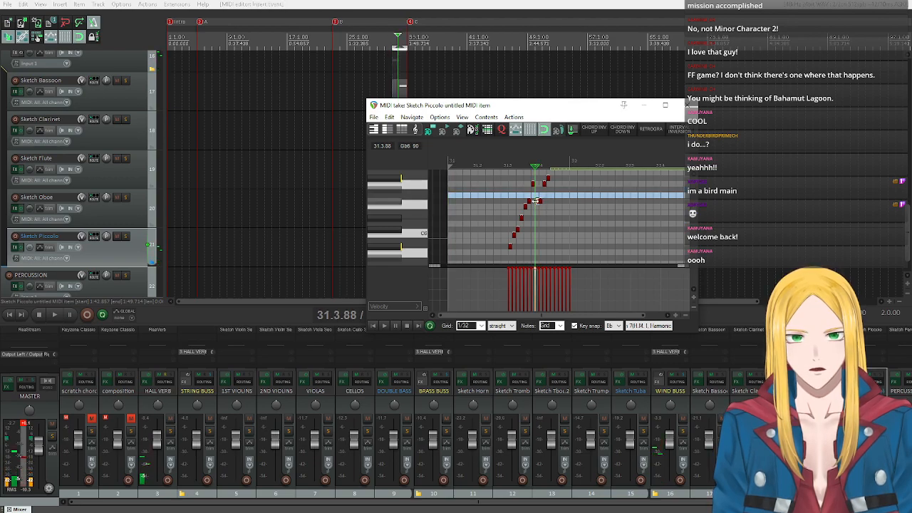
{"action": "left_click", "coordinate": [536, 206]}
{"action": "left_click", "coordinate": [373, 326]}
{"action": "left_click", "coordinate": [384, 326]}
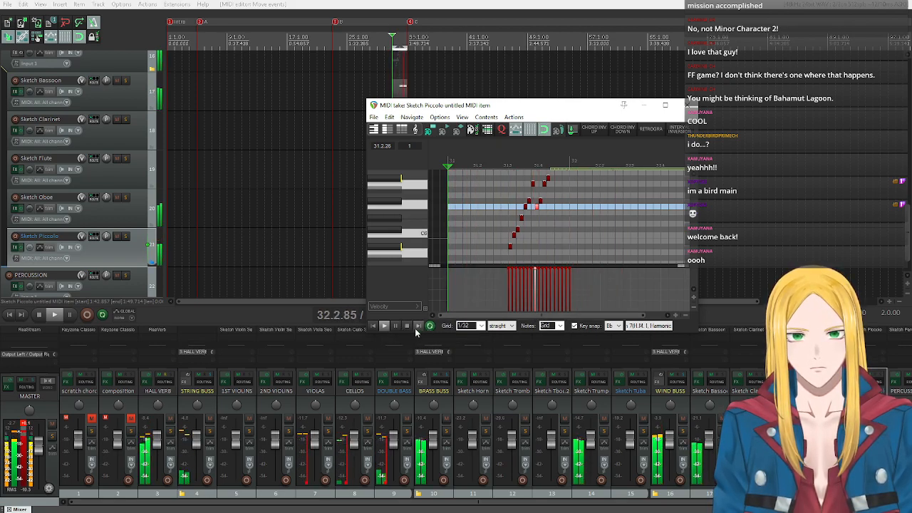
{"action": "left_click", "coordinate": [407, 326]}
Audition F7, the pitch of the held piccolo note, on the editor's keyboard.
{"action": "scroll", "coordinate": [402, 215], "scroll_direction": "up", "scroll_amount": 3}
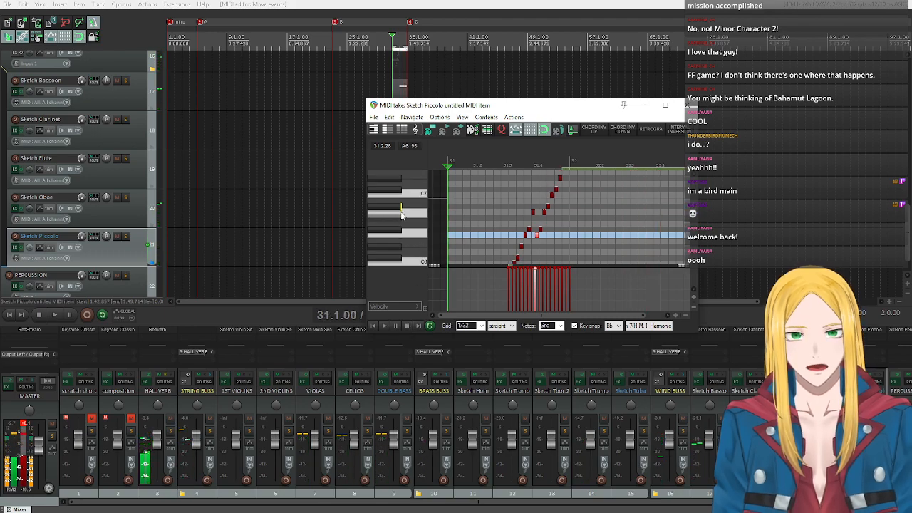
{"action": "scroll", "coordinate": [402, 216], "scroll_direction": "up", "scroll_amount": 2}
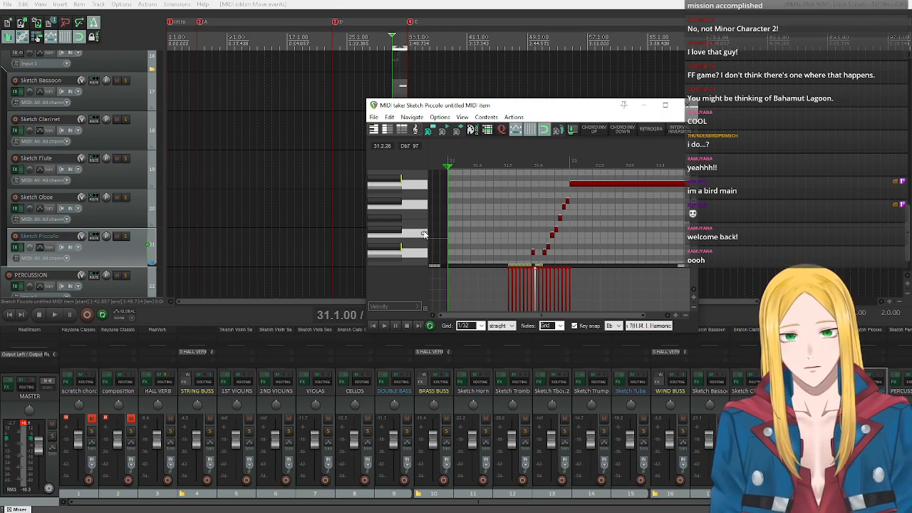
{"action": "left_click", "coordinate": [418, 187]}
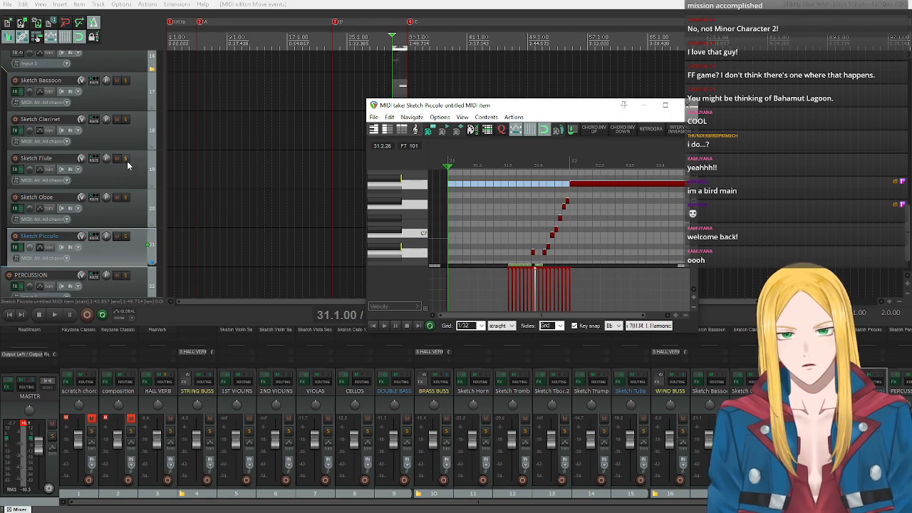
Copy all notes of the Sketch Piccolo item and close its MIDI editor.
{"action": "scroll", "coordinate": [411, 212], "scroll_direction": "down", "scroll_amount": 5}
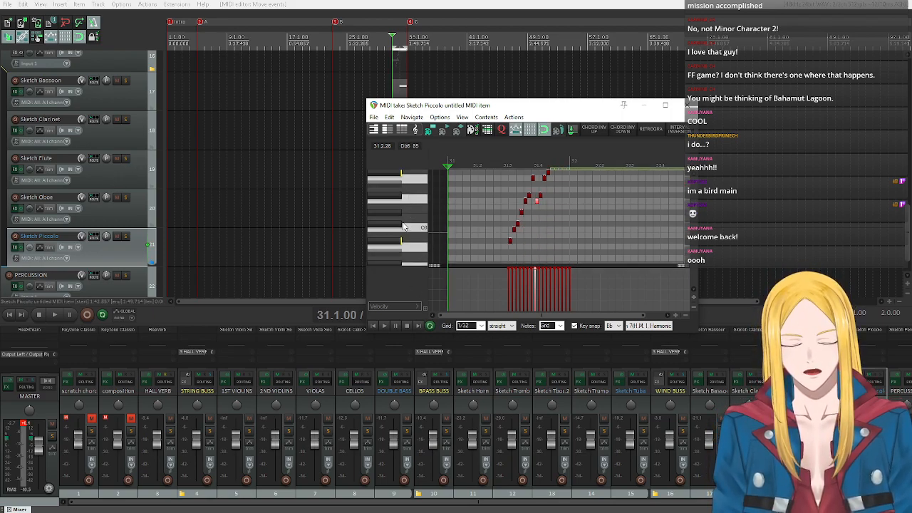
{"action": "key", "text": "ctrl+a"}
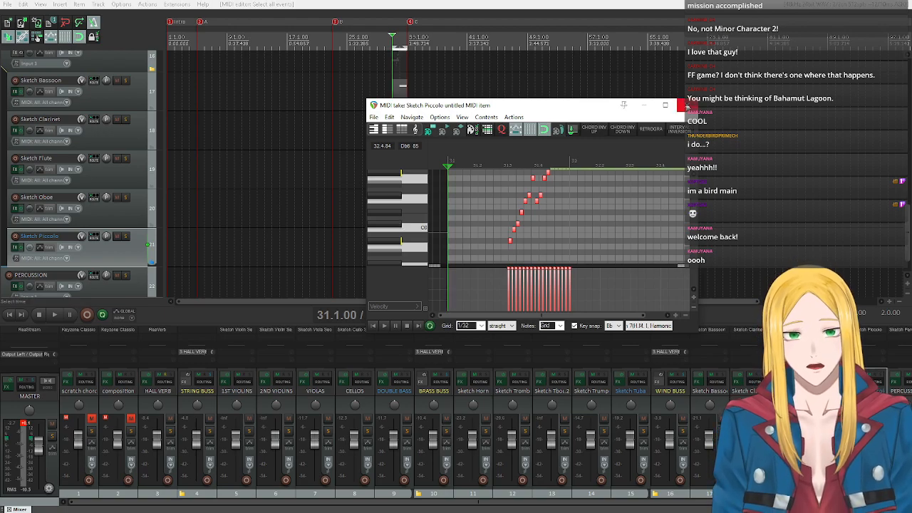
{"action": "left_click", "coordinate": [687, 105]}
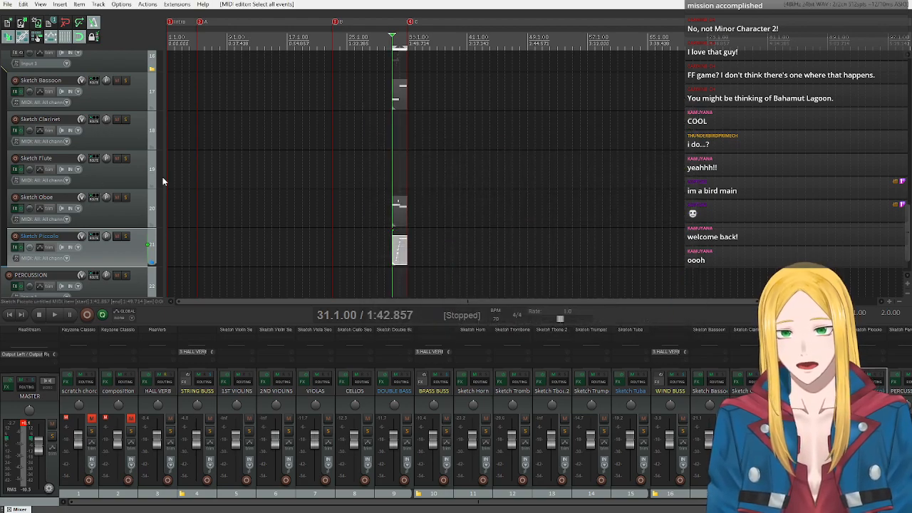
Insert a new MIDI item on the Sketch Flute track at measure 31 and open it in the MIDI editor.
{"action": "left_click", "coordinate": [97, 179]}
{"action": "left_click", "coordinate": [60, 5]}
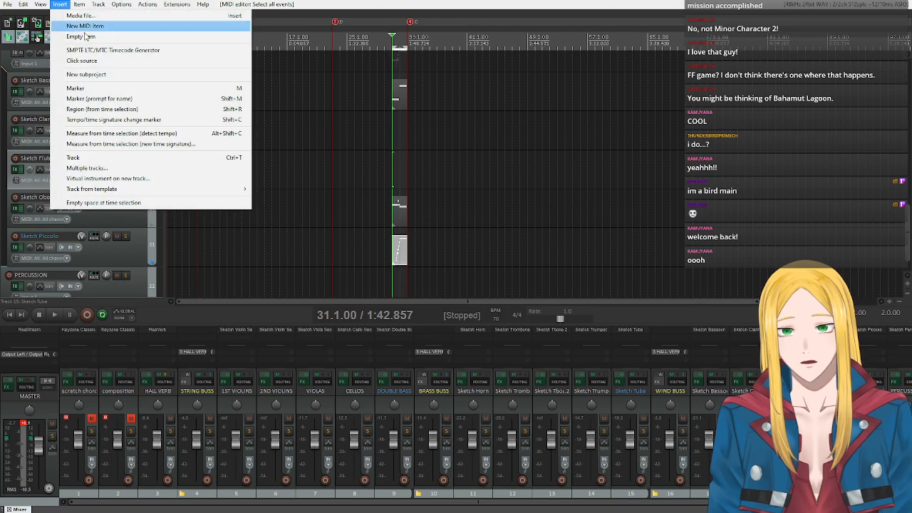
{"action": "left_click", "coordinate": [84, 25]}
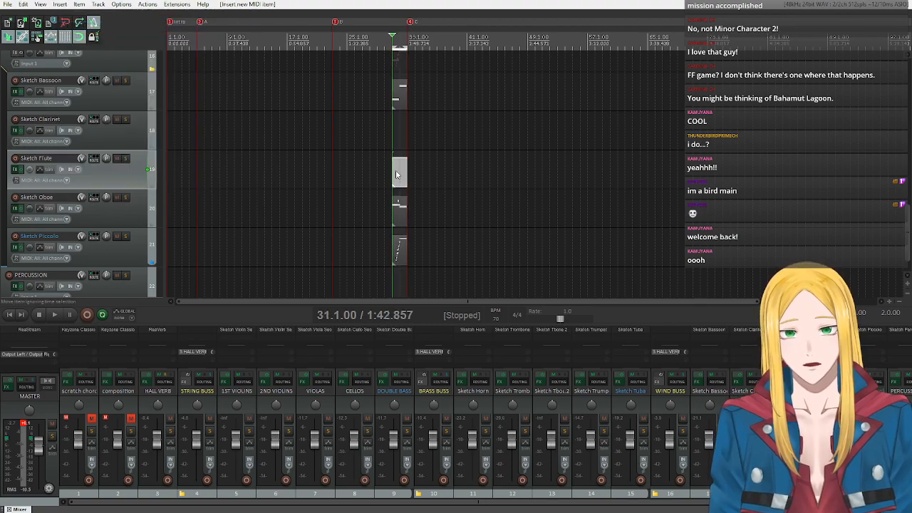
{"action": "double_click", "coordinate": [396, 170]}
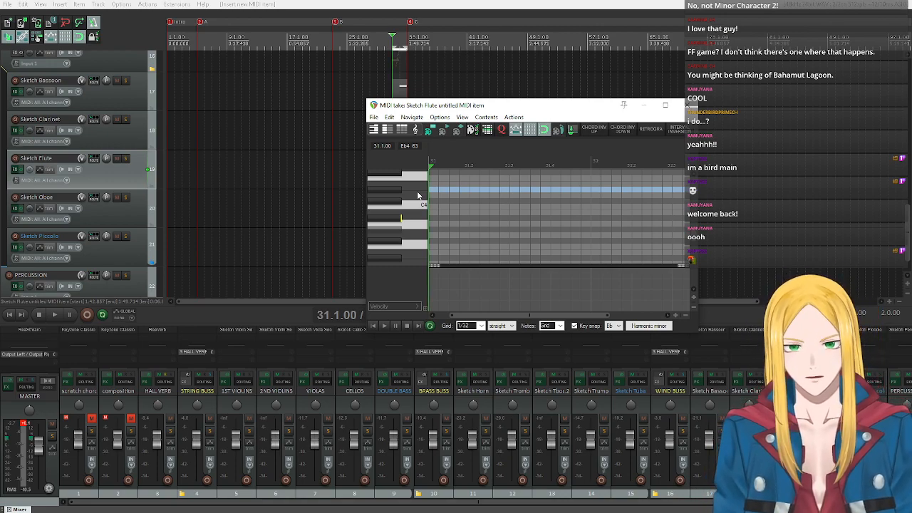
Paste the copied piccolo notes into the Sketch Flute item at the start of measure 31.
{"action": "scroll", "coordinate": [541, 202], "scroll_direction": "down", "scroll_amount": 1}
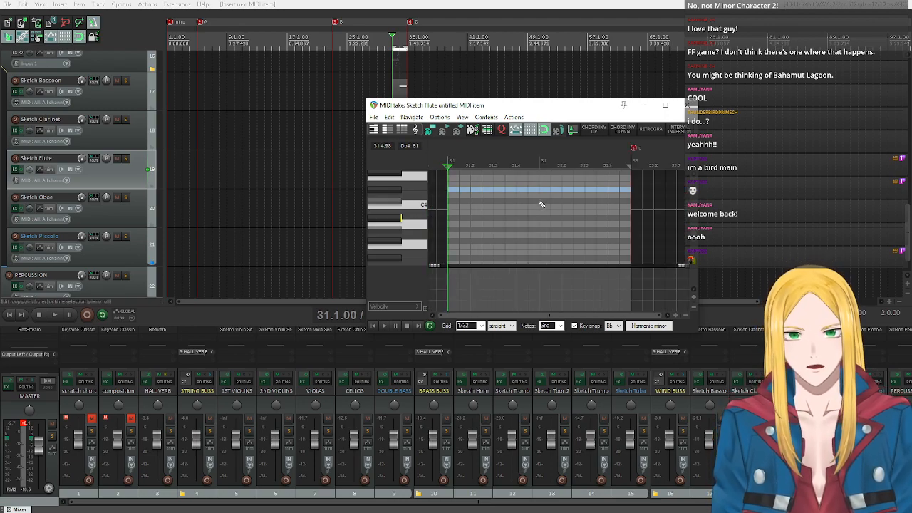
{"action": "scroll", "coordinate": [423, 205], "scroll_direction": "up", "scroll_amount": 2}
{"action": "left_click", "coordinate": [416, 204]}
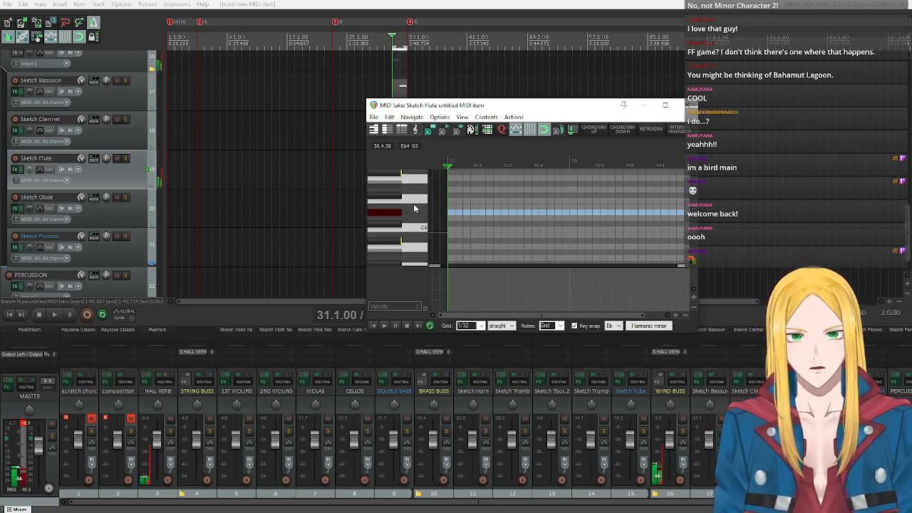
{"action": "scroll", "coordinate": [416, 204], "scroll_direction": "up", "scroll_amount": 2}
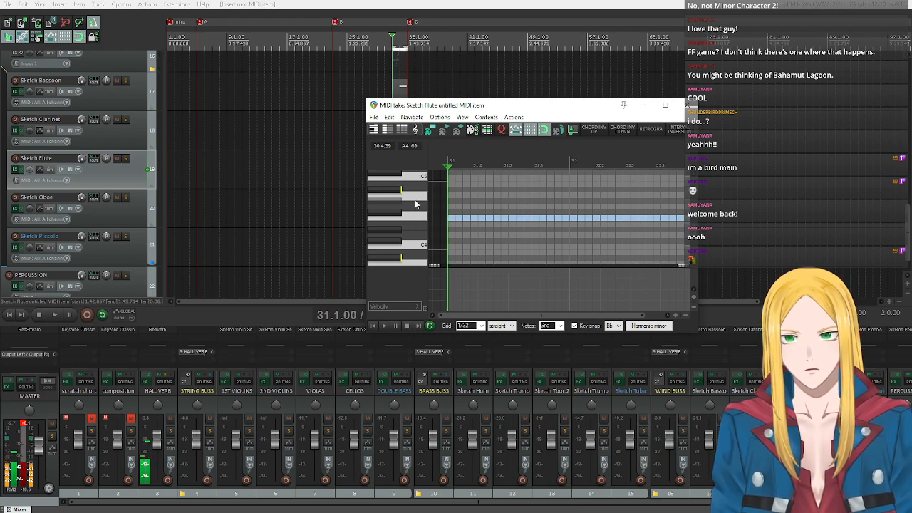
{"action": "key", "text": "ctrl+v"}
{"action": "scroll", "coordinate": [420, 216], "scroll_direction": "up", "scroll_amount": 8}
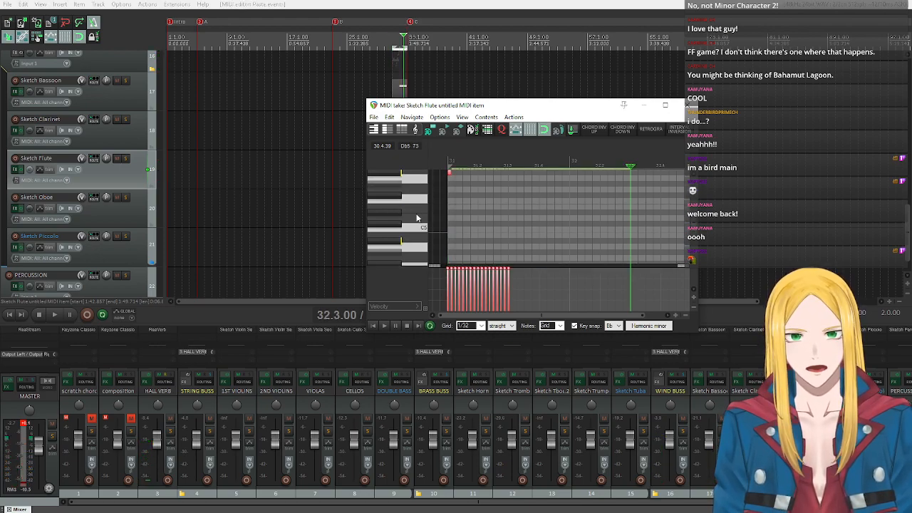
Check the pitches of the pasted flute run against the editor's keyboard, from its lowest notes up to the held note.
{"action": "left_click", "coordinate": [413, 241]}
{"action": "scroll", "coordinate": [415, 217], "scroll_direction": "up", "scroll_amount": 8}
{"action": "left_click", "coordinate": [418, 192]}
{"action": "left_click", "coordinate": [415, 232]}
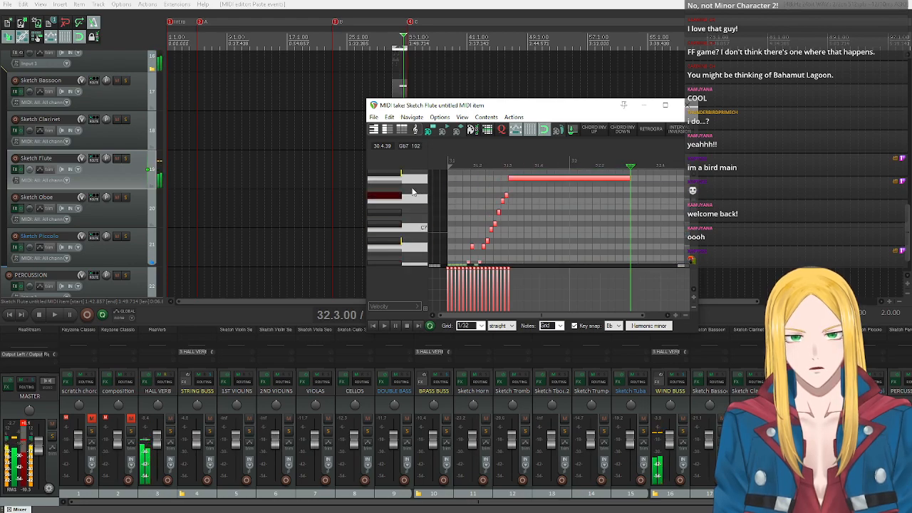
{"action": "scroll", "coordinate": [398, 219], "scroll_direction": "down", "scroll_amount": 4}
{"action": "scroll", "coordinate": [398, 220], "scroll_direction": "down", "scroll_amount": 5}
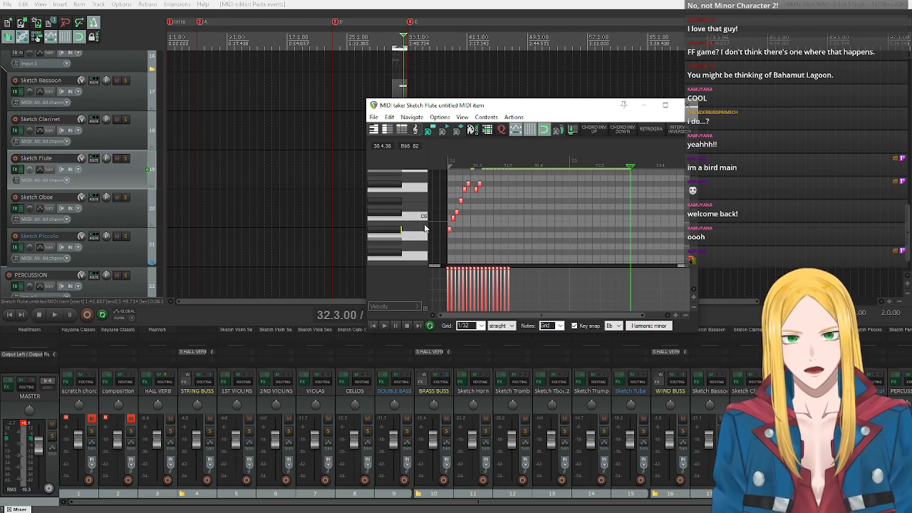
{"action": "scroll", "coordinate": [423, 227], "scroll_direction": "up", "scroll_amount": 4}
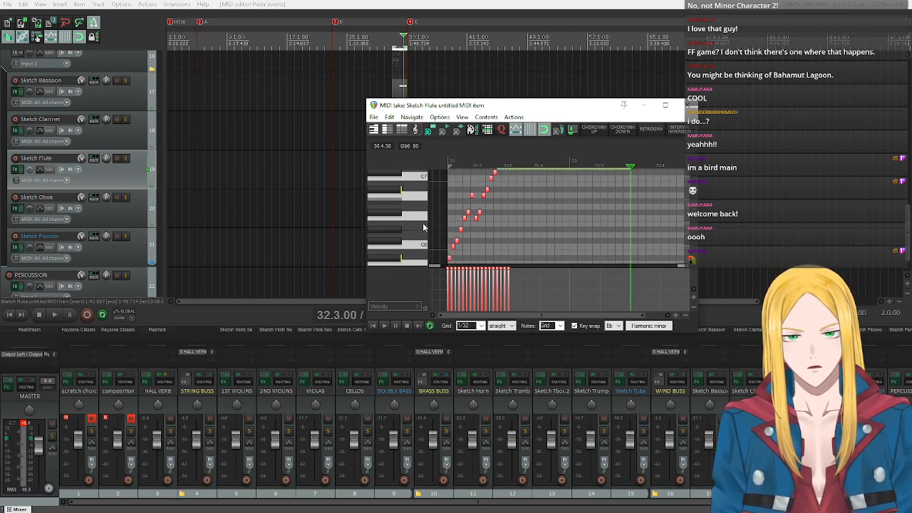
{"action": "scroll", "coordinate": [423, 227], "scroll_direction": "down", "scroll_amount": 2}
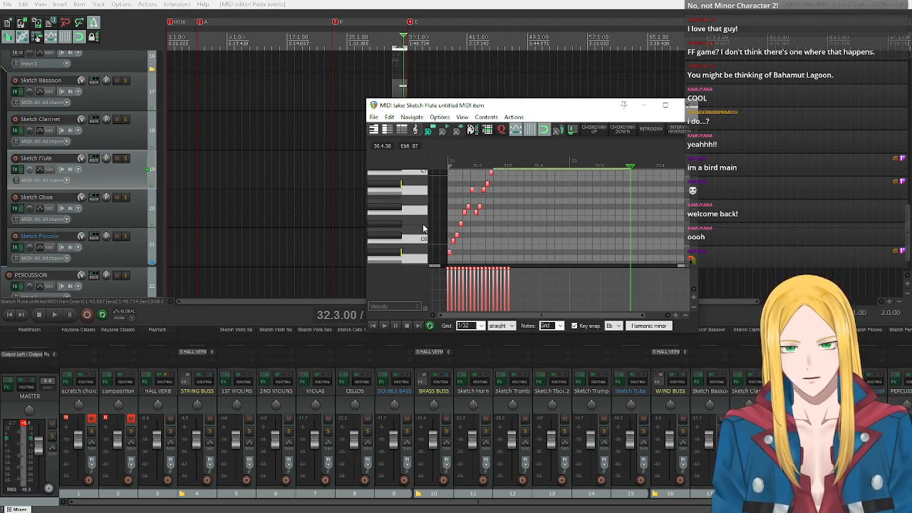
Transpose all pasted flute notes down one octave, 12 semitones.
{"action": "key", "text": "ctrl+t"}
{"action": "type", "text": "12"}
{"action": "key", "text": "Return"}
{"action": "scroll", "coordinate": [421, 220], "scroll_direction": "down", "scroll_amount": 4}
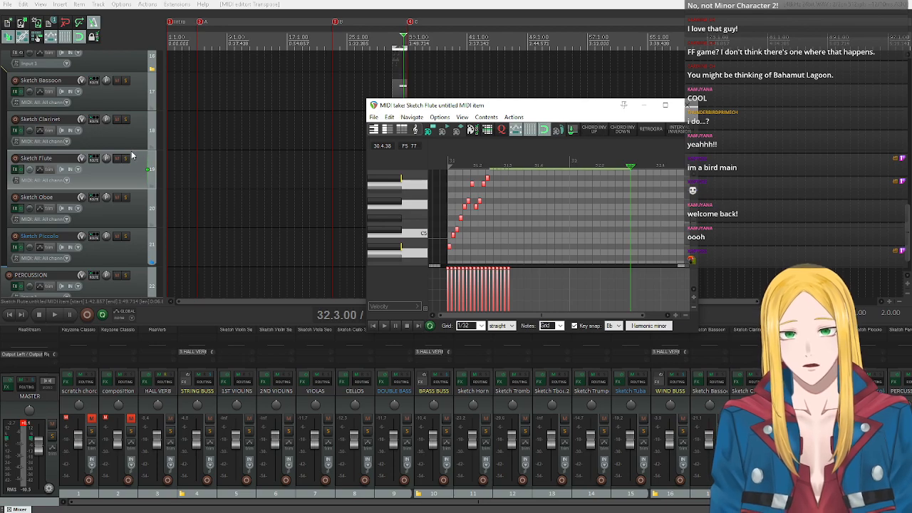
Solo the Sketch Flute track and play the transposed run from measure 31, stopping after the fast notes.
{"action": "left_click", "coordinate": [127, 159]}
{"action": "left_click", "coordinate": [384, 326]}
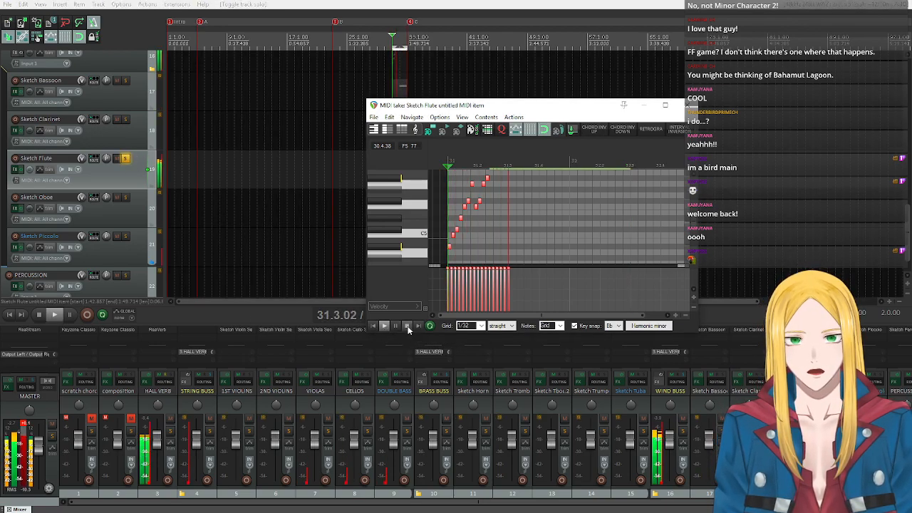
{"action": "left_click", "coordinate": [407, 326]}
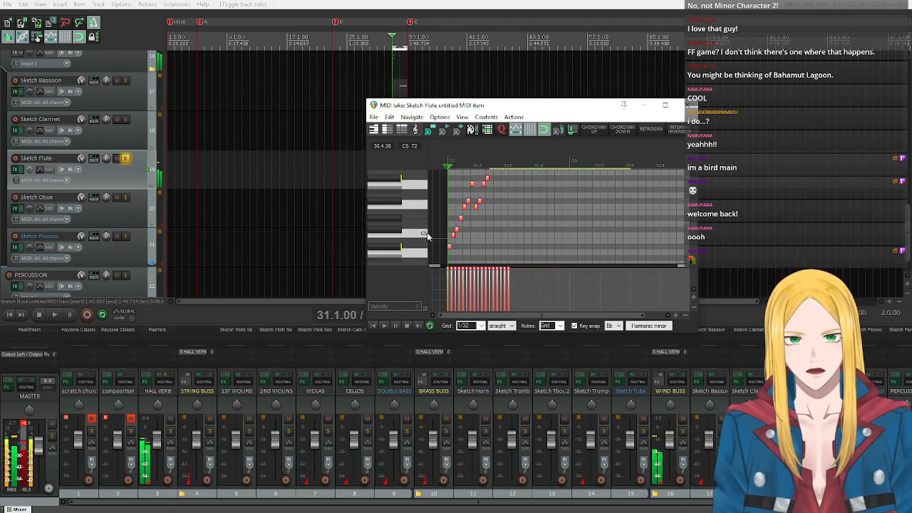
Audition flute pitches on the editor's keyboard from the held A6 down to C4 and Bb3.
{"action": "scroll", "coordinate": [429, 236], "scroll_direction": "up", "scroll_amount": 3}
{"action": "scroll", "coordinate": [429, 237], "scroll_direction": "up", "scroll_amount": 2}
{"action": "scroll", "coordinate": [429, 236], "scroll_direction": "down", "scroll_amount": 3}
{"action": "scroll", "coordinate": [405, 190], "scroll_direction": "up", "scroll_amount": 2}
{"action": "scroll", "coordinate": [405, 190], "scroll_direction": "up", "scroll_amount": 3}
{"action": "left_click", "coordinate": [403, 203]}
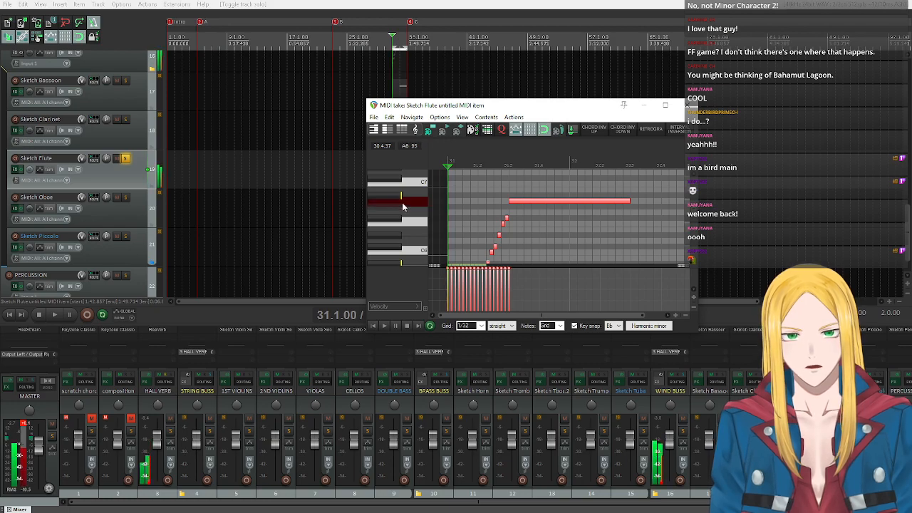
{"action": "scroll", "coordinate": [405, 216], "scroll_direction": "down", "scroll_amount": 4}
{"action": "scroll", "coordinate": [405, 217], "scroll_direction": "down", "scroll_amount": 2}
{"action": "left_click", "coordinate": [403, 215]}
{"action": "left_click", "coordinate": [400, 240]}
{"action": "scroll", "coordinate": [403, 249], "scroll_direction": "down", "scroll_amount": 2}
{"action": "left_click", "coordinate": [397, 225]}
{"action": "scroll", "coordinate": [396, 237], "scroll_direction": "down", "scroll_amount": 2}
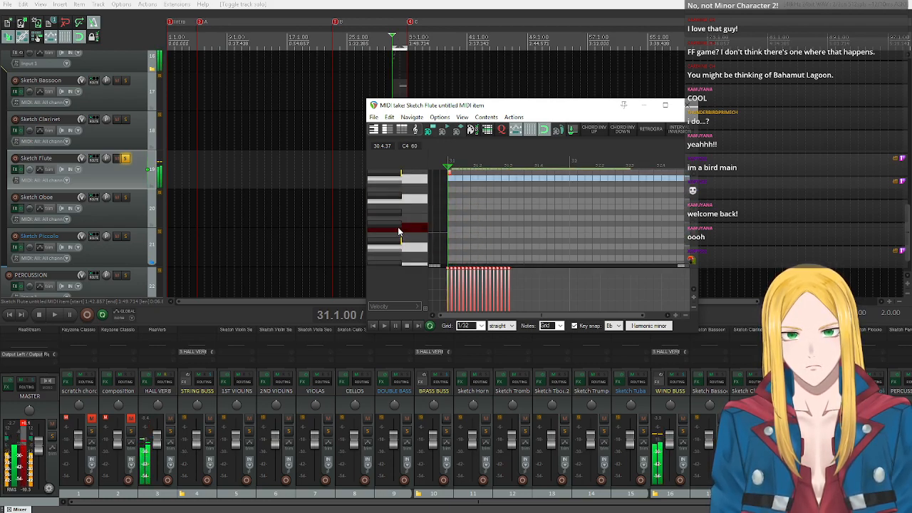
{"action": "left_click", "coordinate": [396, 230]}
{"action": "left_click", "coordinate": [396, 232]}
{"action": "left_click", "coordinate": [396, 242]}
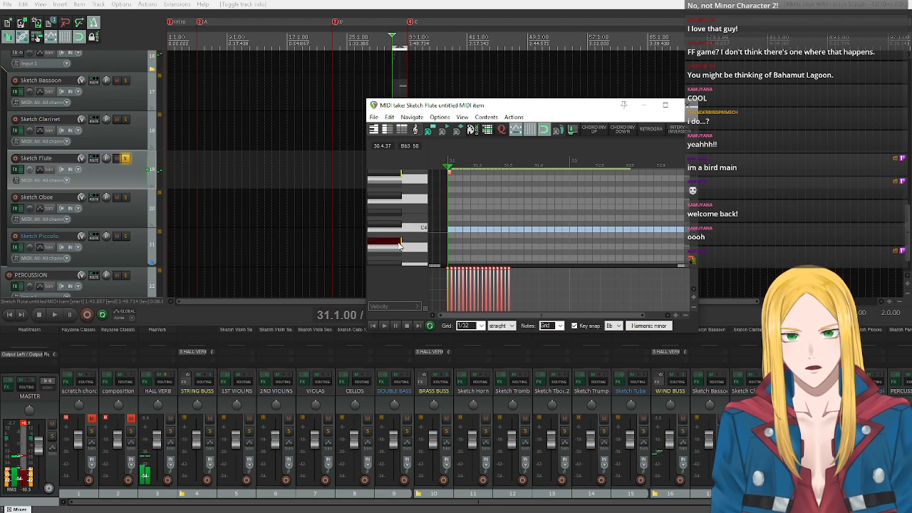
{"action": "left_click", "coordinate": [407, 231]}
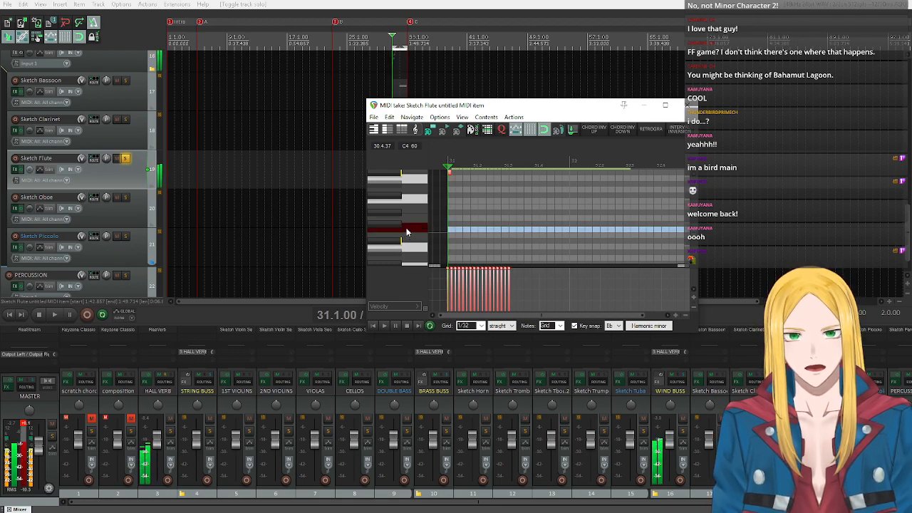
Audition alternative starting pitches for the flute run on the editor's keyboard, around Bb4 and its neighbouring notes.
{"action": "scroll", "coordinate": [409, 227], "scroll_direction": "up", "scroll_amount": 3}
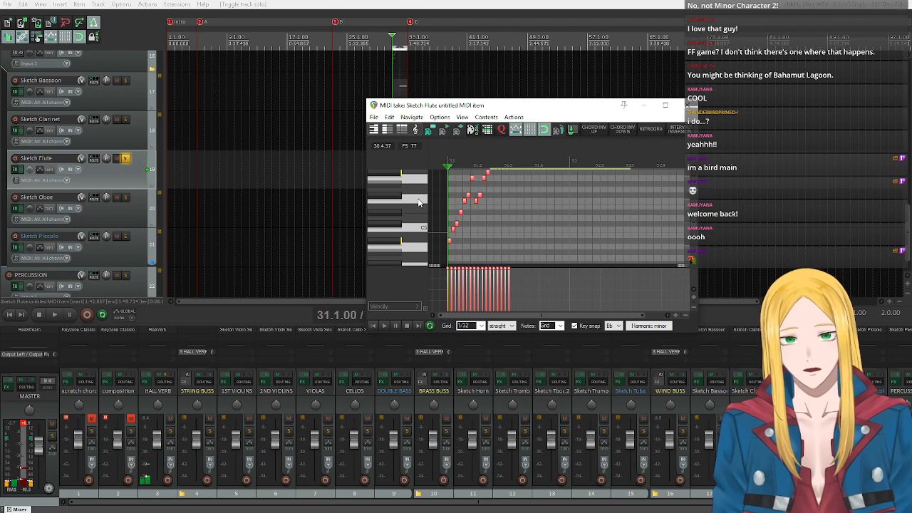
{"action": "left_click", "coordinate": [393, 243]}
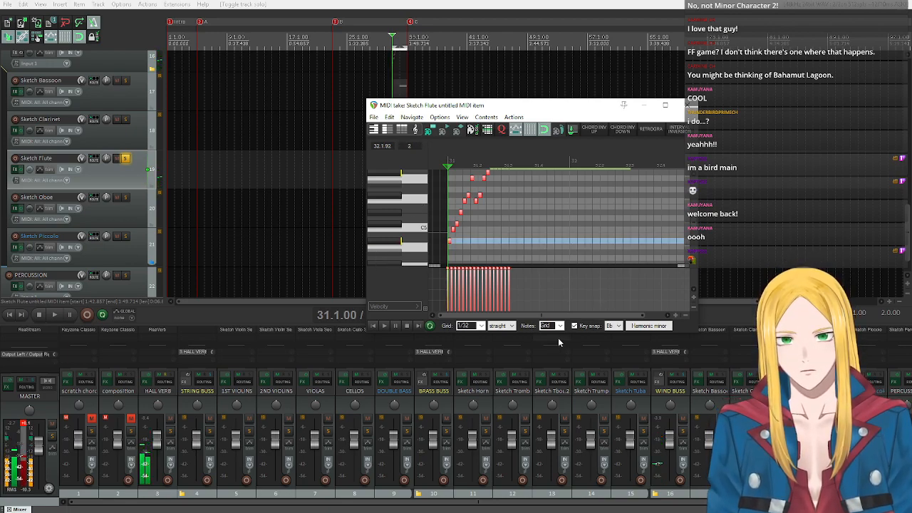
{"action": "left_click", "coordinate": [397, 241]}
{"action": "left_click", "coordinate": [398, 225]}
{"action": "left_click", "coordinate": [398, 225]}
{"action": "scroll", "coordinate": [399, 226], "scroll_direction": "down", "scroll_amount": 1}
{"action": "left_click", "coordinate": [396, 223]}
{"action": "left_click", "coordinate": [393, 246]}
{"action": "scroll", "coordinate": [393, 245], "scroll_direction": "up", "scroll_amount": 1}
{"action": "scroll", "coordinate": [392, 245], "scroll_direction": "up", "scroll_amount": 1}
{"action": "left_click", "coordinate": [393, 244]}
{"action": "left_click", "coordinate": [388, 225]}
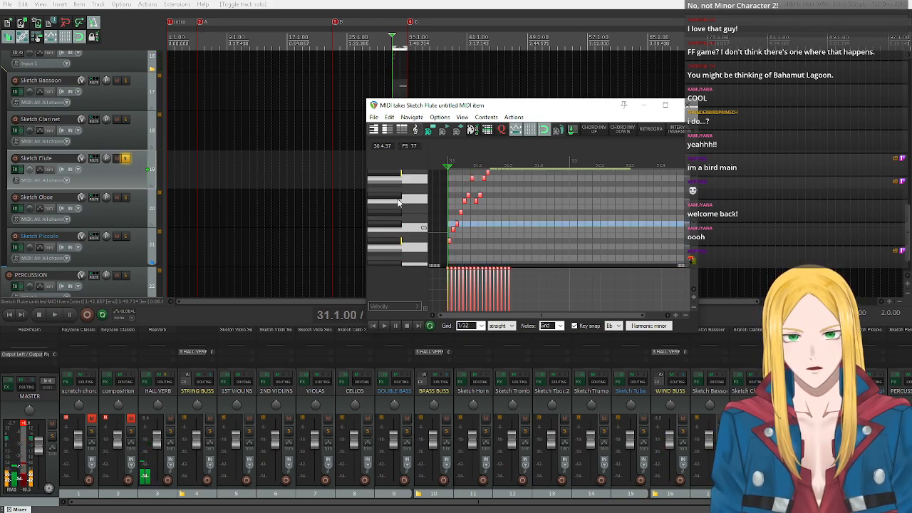
{"action": "left_click", "coordinate": [399, 203]}
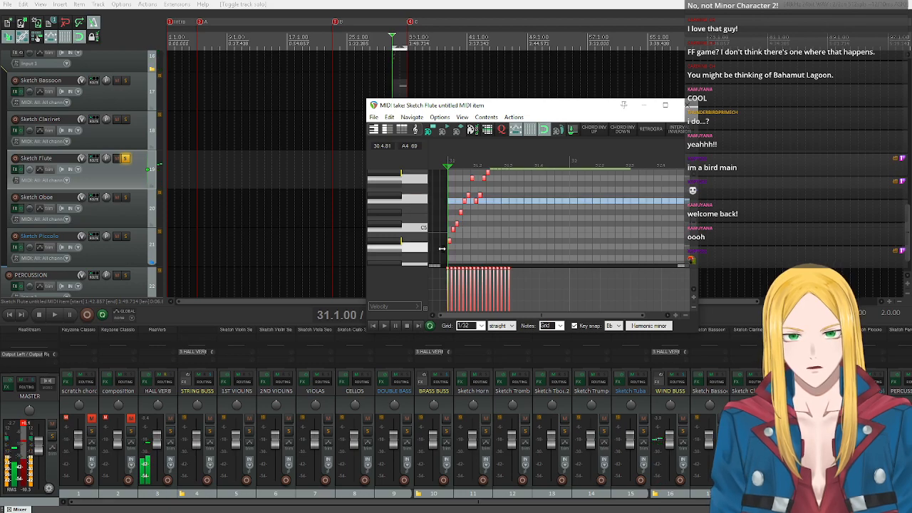
Move all flute notes two beats later so the run starts at 31.3 and the held note at measure 32.
{"action": "scroll", "coordinate": [400, 235], "scroll_direction": "down", "scroll_amount": 3}
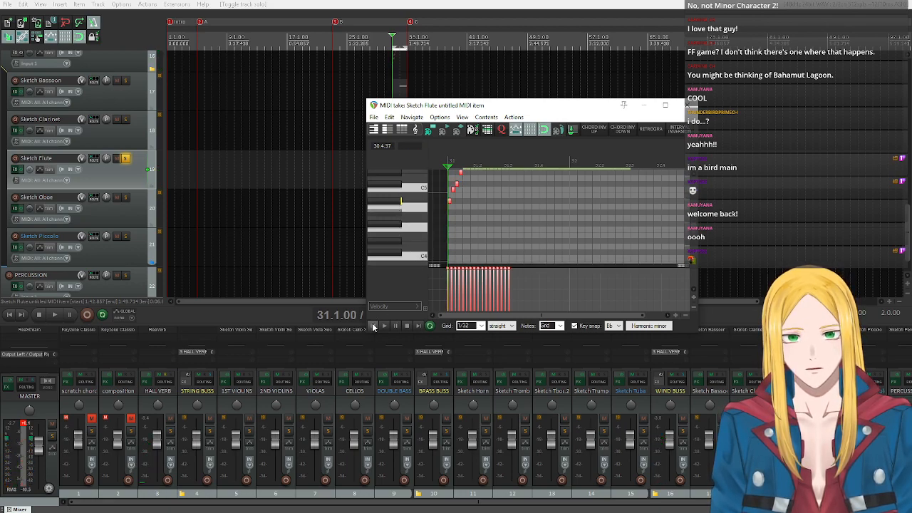
{"action": "scroll", "coordinate": [393, 251], "scroll_direction": "up", "scroll_amount": 10}
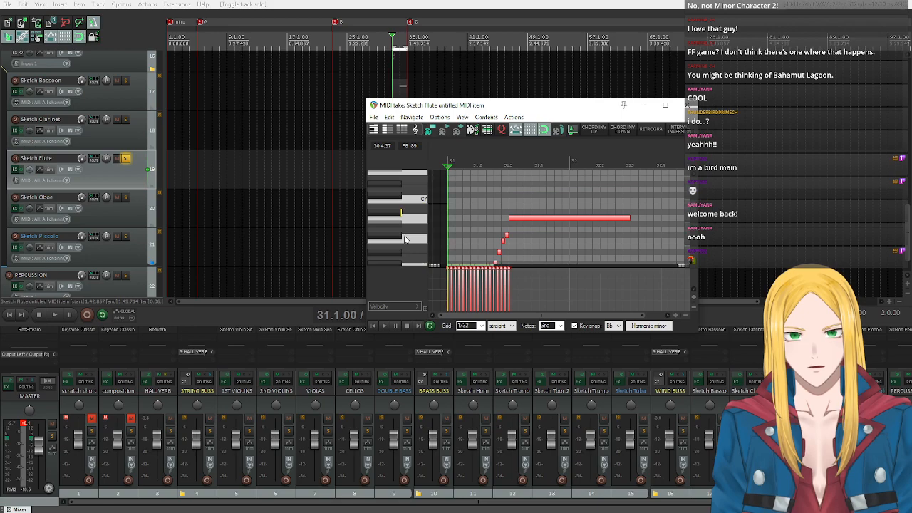
{"action": "scroll", "coordinate": [404, 240], "scroll_direction": "down", "scroll_amount": 2}
{"action": "left_click_drag", "start_coordinate": [573, 195], "coordinate": [636, 195]}
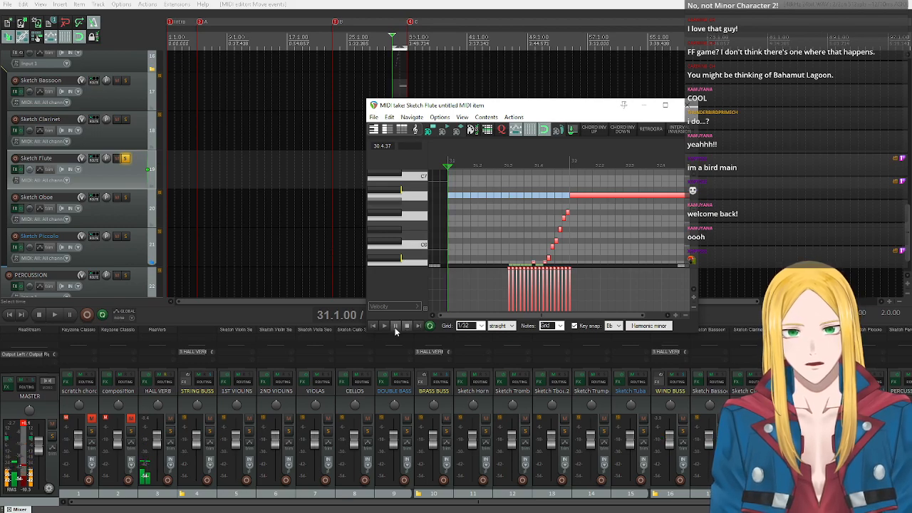
Play the soloed flute passage from measure 31 to hear the delayed run.
{"action": "left_click", "coordinate": [384, 325]}
{"action": "scroll", "coordinate": [413, 231], "scroll_direction": "down", "scroll_amount": 2}
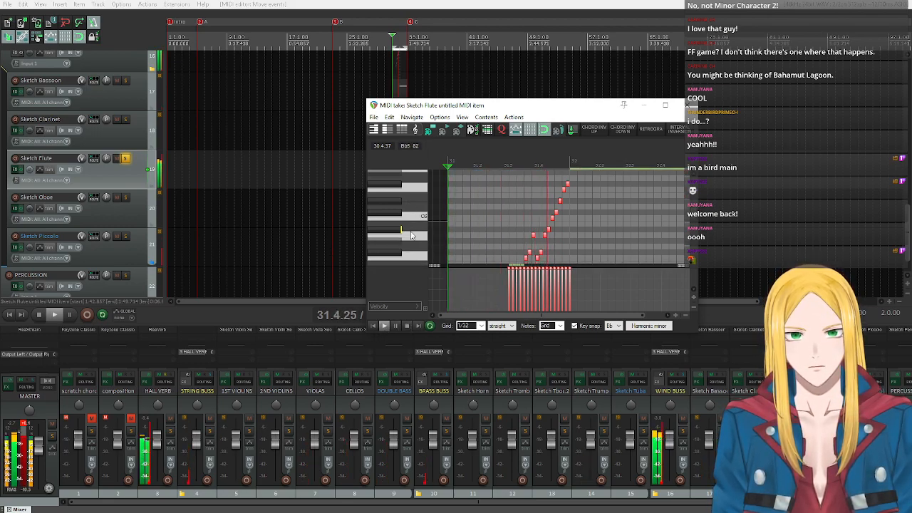
{"action": "key", "text": "space"}
Audition lower starting pitches and shift all flute notes down within the key so the run begins on F4.
{"action": "scroll", "coordinate": [417, 206], "scroll_direction": "down", "scroll_amount": 2}
{"action": "scroll", "coordinate": [417, 206], "scroll_direction": "down", "scroll_amount": 4}
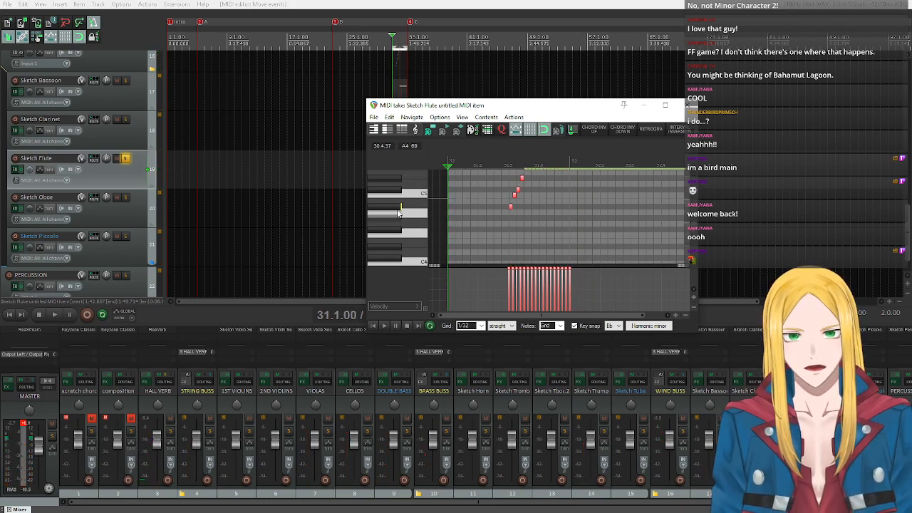
{"action": "left_click", "coordinate": [399, 213]}
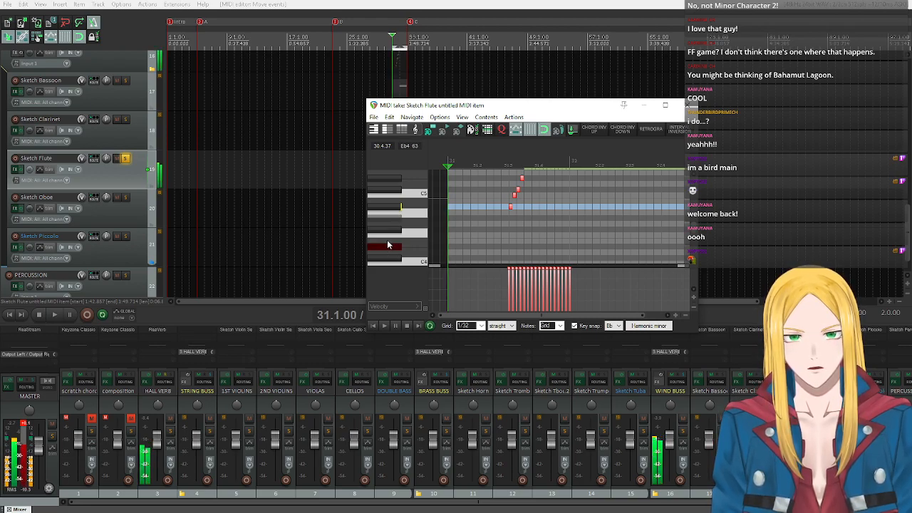
{"action": "left_click", "coordinate": [388, 240]}
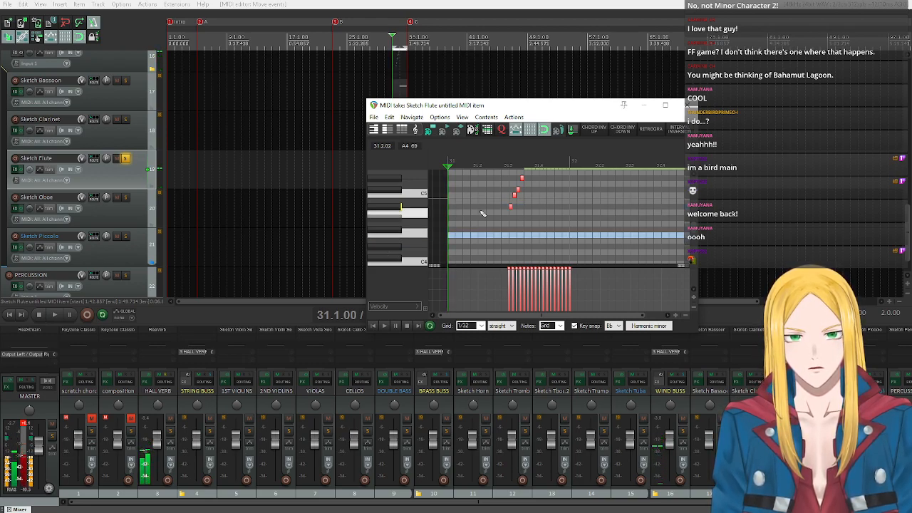
{"action": "left_click_drag", "start_coordinate": [510, 209], "coordinate": [510, 233]}
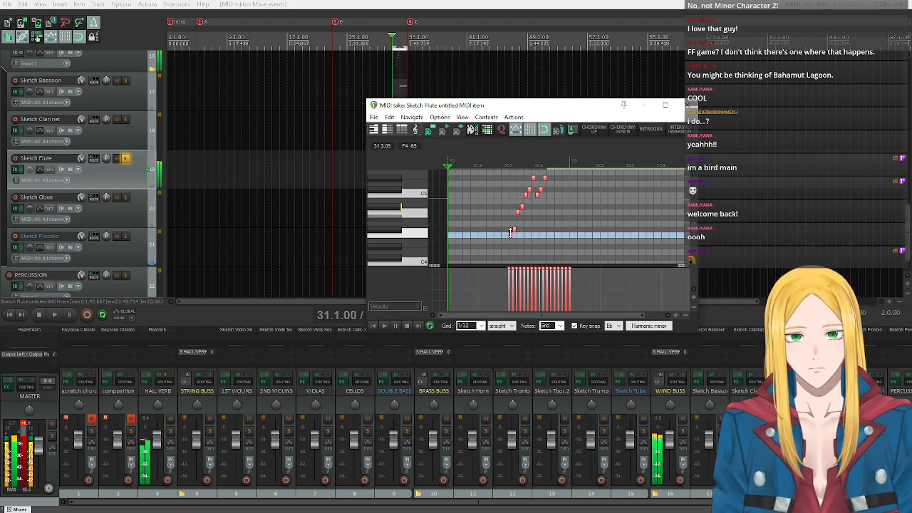
Audition the pitch just above the held flute note and play the lowered run in solo.
{"action": "scroll", "coordinate": [411, 227], "scroll_direction": "up", "scroll_amount": 5}
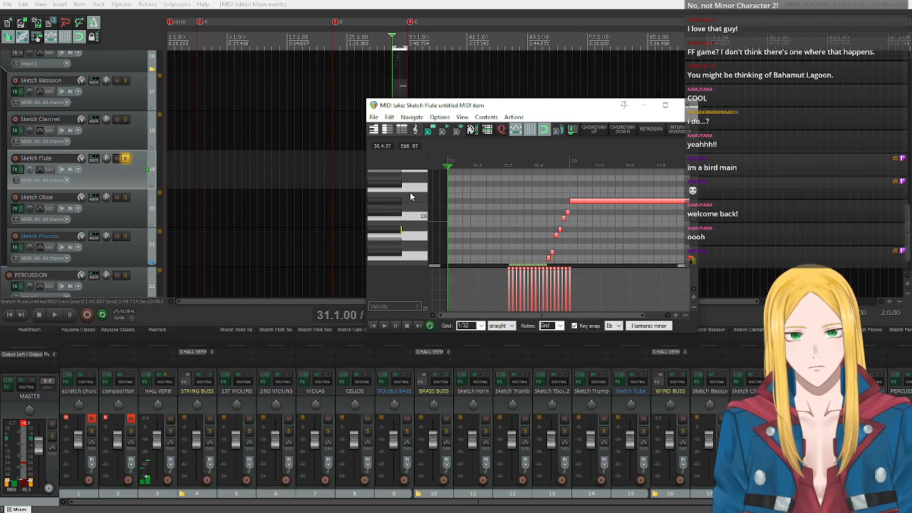
{"action": "left_click", "coordinate": [391, 198]}
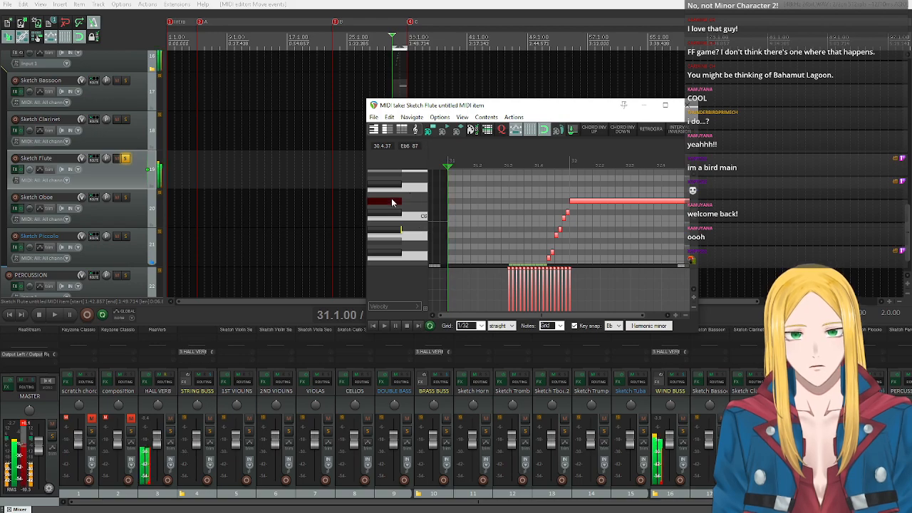
{"action": "left_click", "coordinate": [384, 326]}
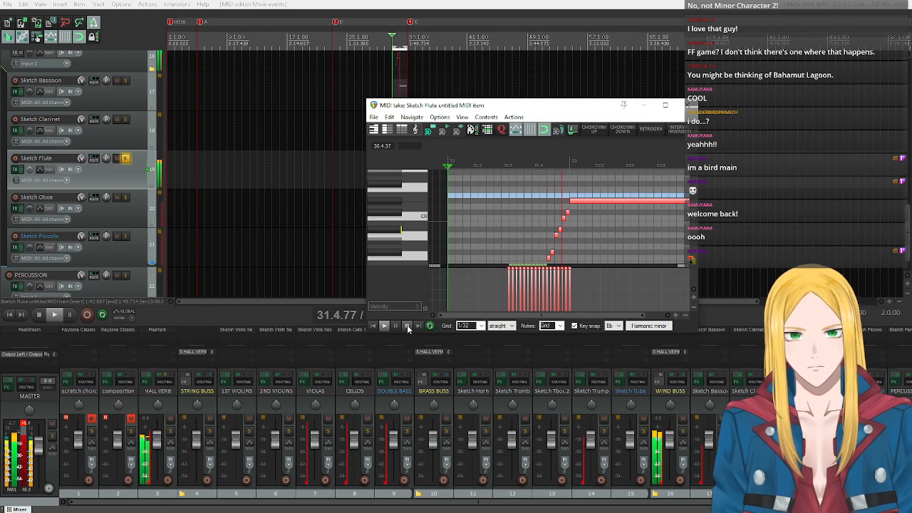
{"action": "left_click", "coordinate": [406, 325]}
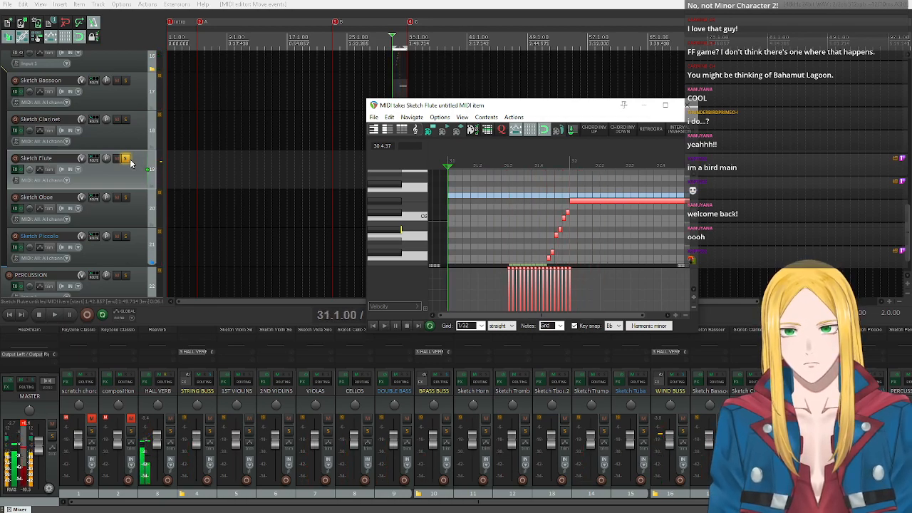
Unsolo the Sketch Flute track, play the passage from measure 31 with the full orchestra, and close the MIDI editor.
{"action": "left_click", "coordinate": [125, 158]}
{"action": "key", "text": "space"}
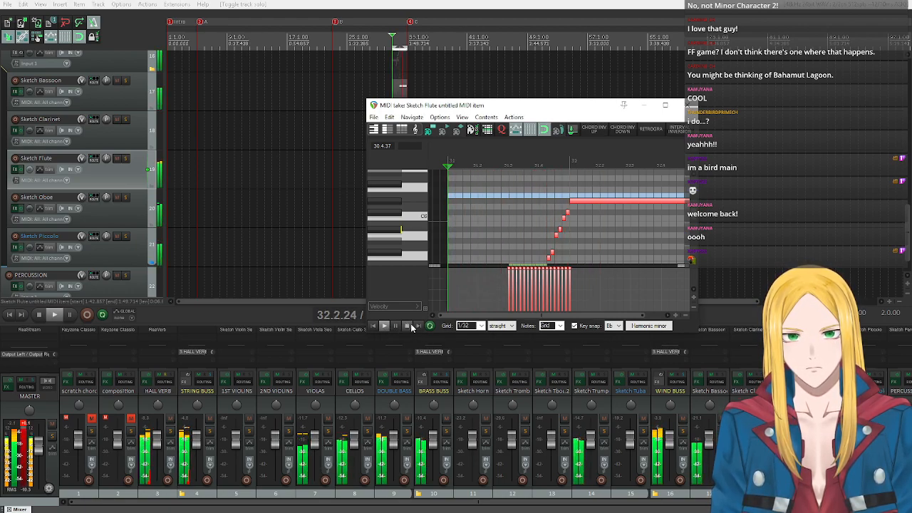
{"action": "left_click", "coordinate": [409, 325]}
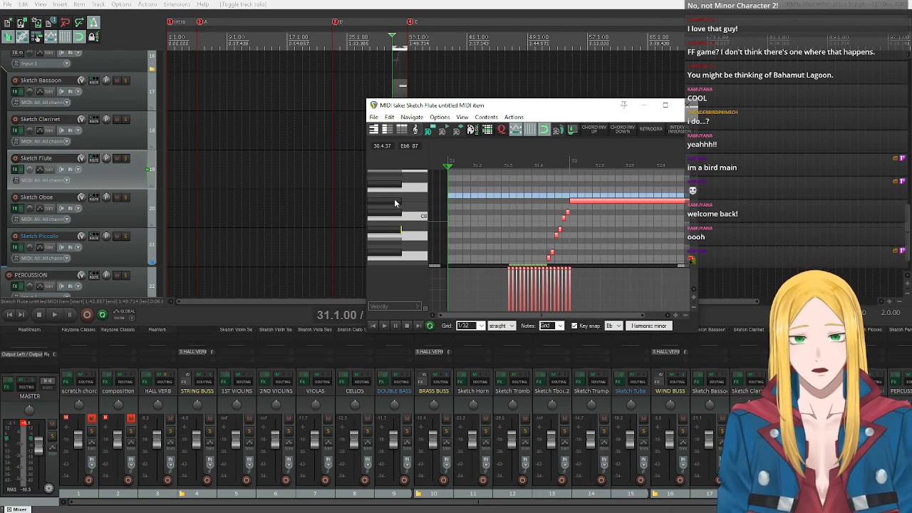
{"action": "left_click", "coordinate": [689, 105]}
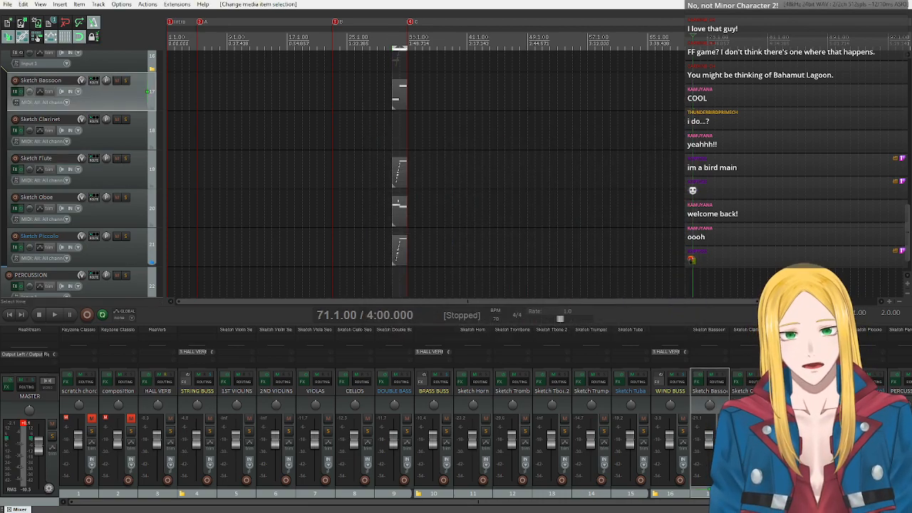
Return the edit cursor to measure 31 and audition the playable range in the Sketch Clarinet instrument plugin.
{"action": "left_click", "coordinate": [391, 47]}
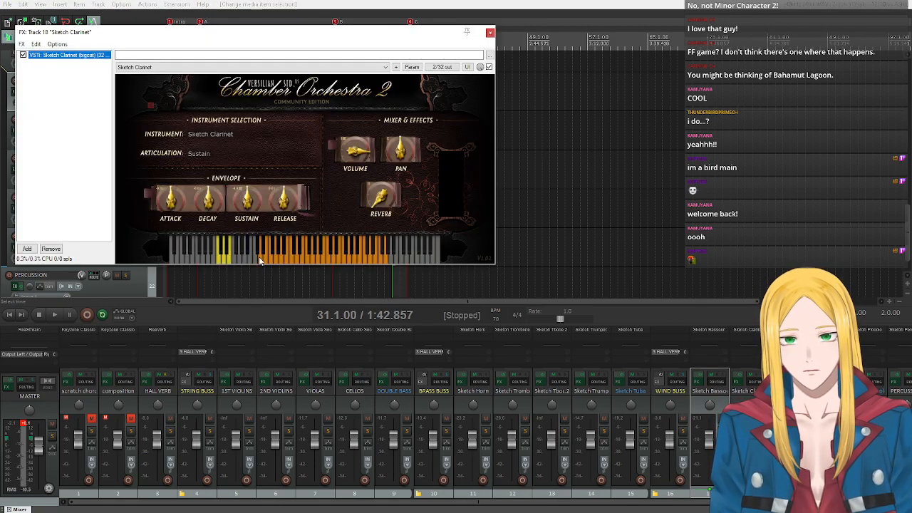
{"action": "left_click", "coordinate": [259, 260]}
{"action": "left_click_drag", "start_coordinate": [287, 256], "coordinate": [380, 260]}
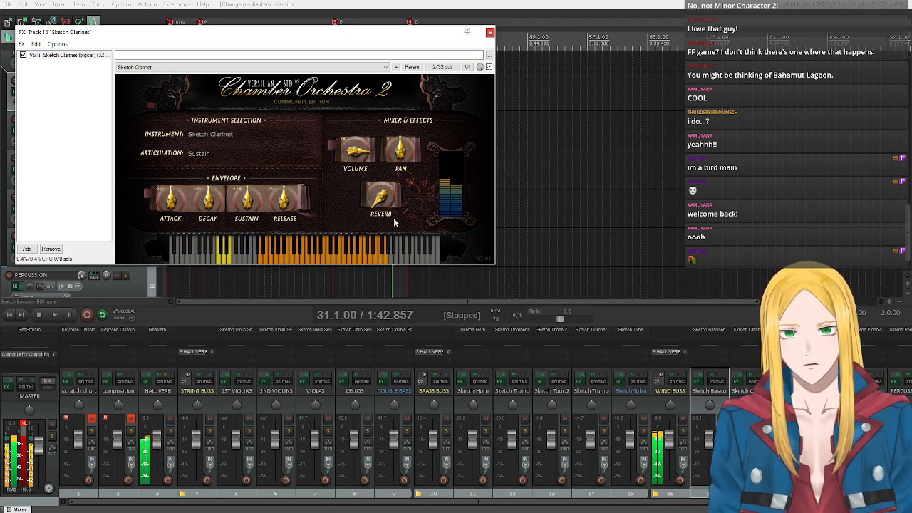
{"action": "left_click", "coordinate": [489, 32]}
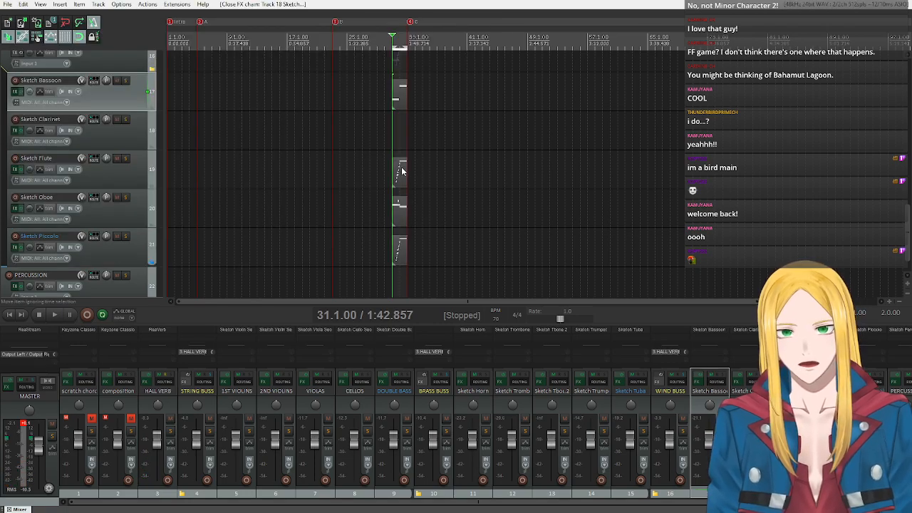
Copy the Sketch Flute item onto the Sketch Clarinet track at measure 31 and open the copy in the MIDI editor.
{"action": "left_click_drag", "start_coordinate": [400, 175], "coordinate": [401, 142]}
{"action": "double_click", "coordinate": [400, 138]}
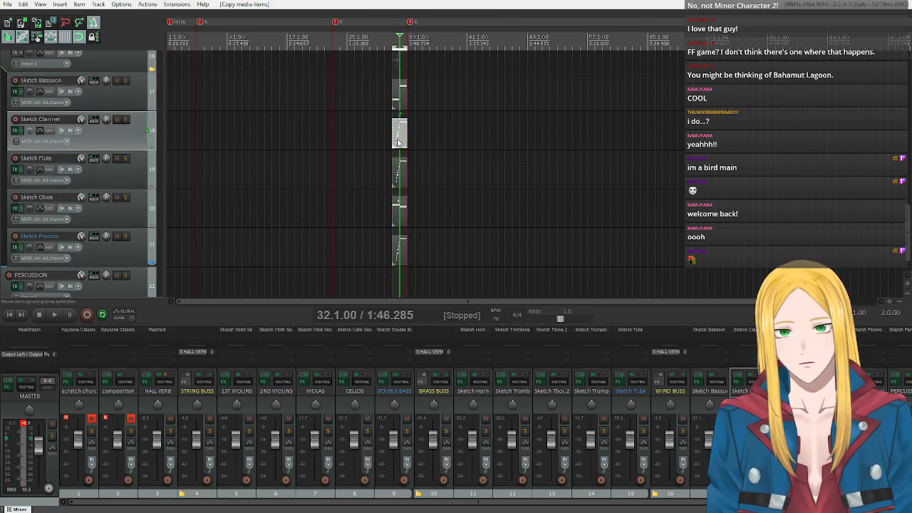
{"action": "left_click", "coordinate": [574, 326]}
{"action": "scroll", "coordinate": [384, 222], "scroll_direction": "down", "scroll_amount": 3}
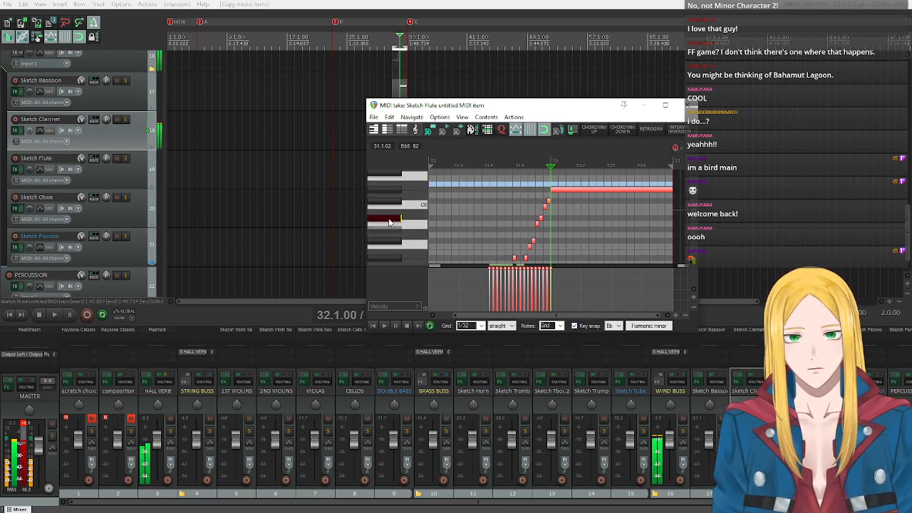
Audition Sketch Clarinet pitches from Bb5 down to Bb3 and Db4 to find the starting pitch, returning the edit cursor to measure 31.
{"action": "left_click", "coordinate": [389, 224]}
{"action": "left_click", "coordinate": [389, 252]}
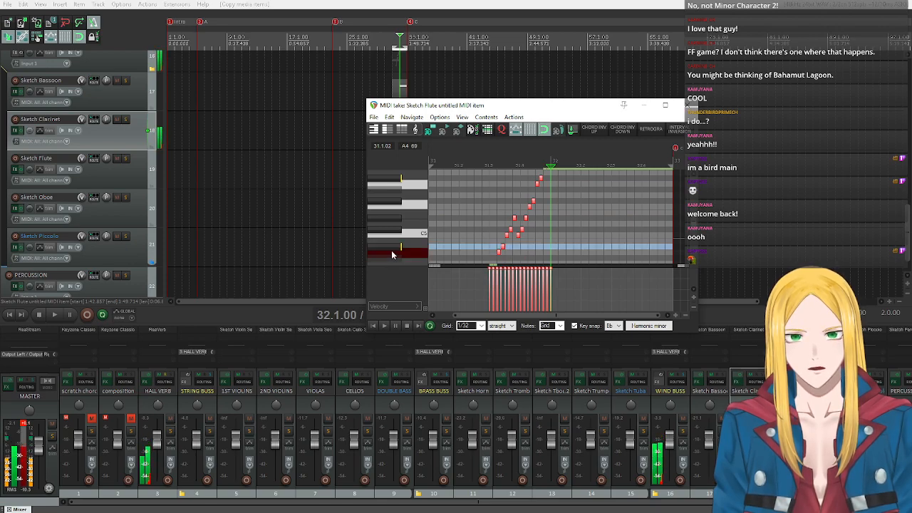
{"action": "left_click", "coordinate": [391, 253]}
{"action": "scroll", "coordinate": [391, 249], "scroll_direction": "down", "scroll_amount": 3}
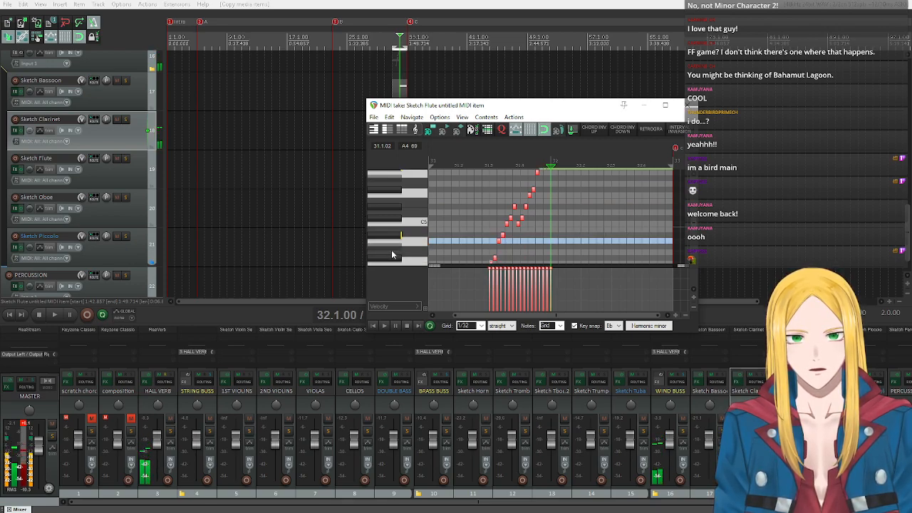
{"action": "left_click", "coordinate": [389, 236]}
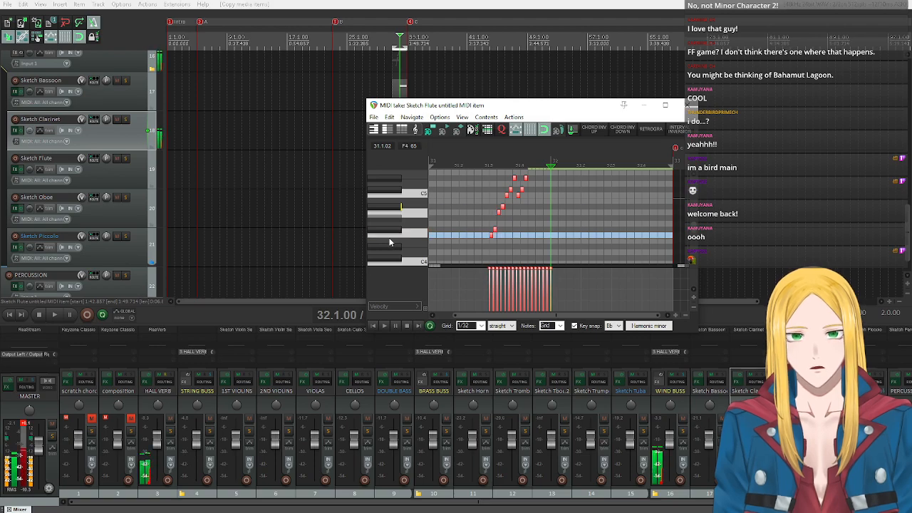
{"action": "left_click", "coordinate": [435, 231]}
{"action": "left_click", "coordinate": [418, 238]}
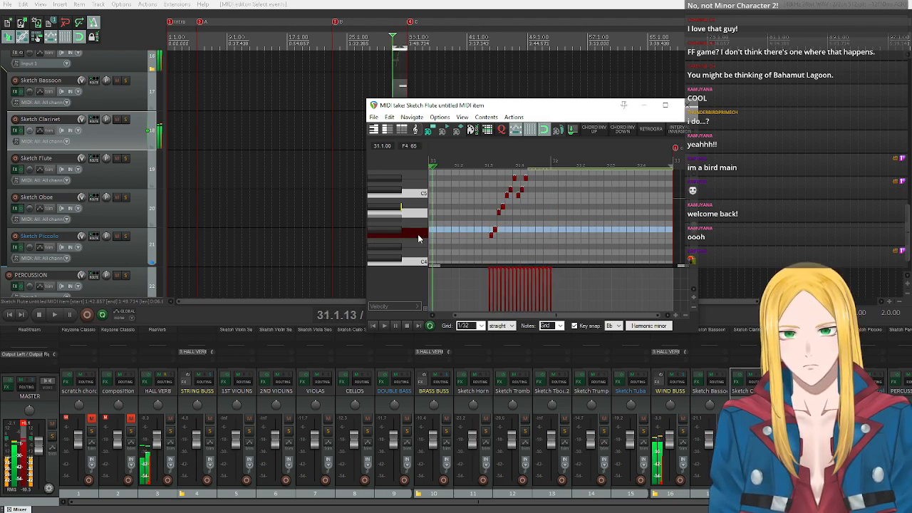
{"action": "left_click", "coordinate": [418, 237]}
{"action": "scroll", "coordinate": [406, 246], "scroll_direction": "down", "scroll_amount": 2}
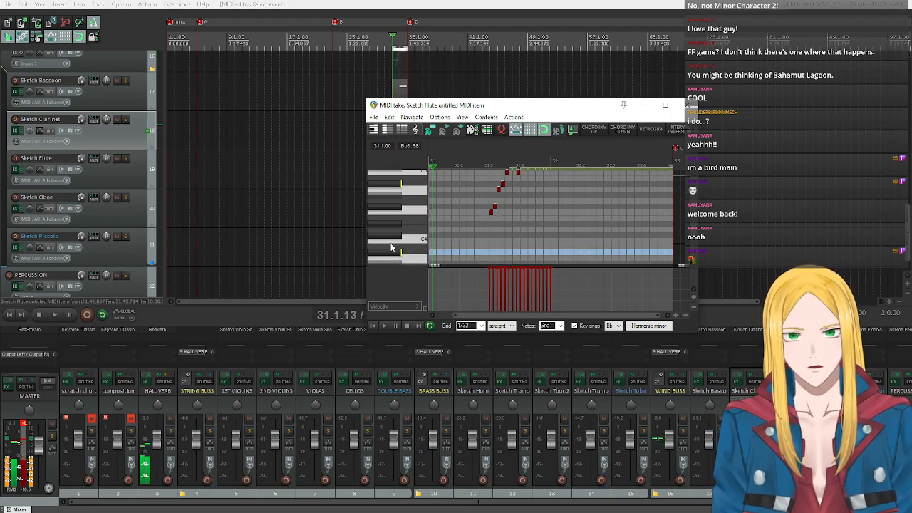
{"action": "left_click", "coordinate": [390, 242]}
{"action": "left_click", "coordinate": [390, 236]}
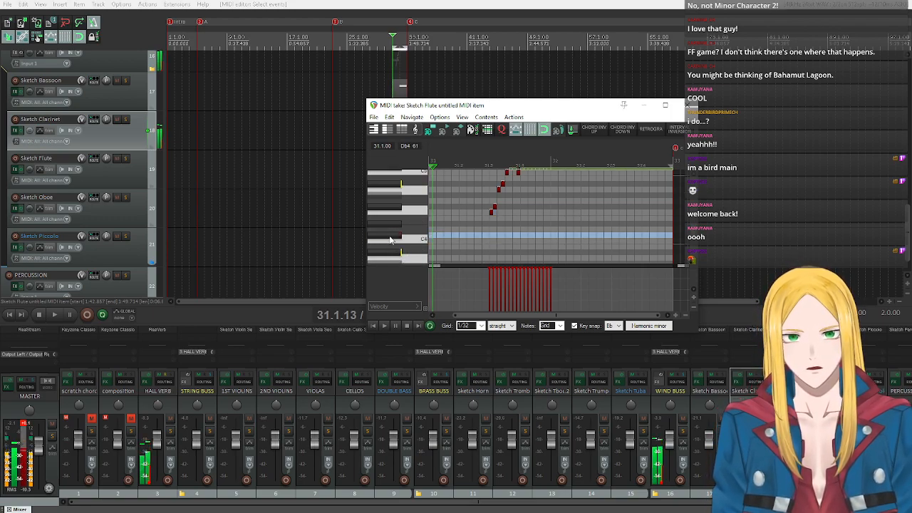
{"action": "left_click", "coordinate": [393, 237]}
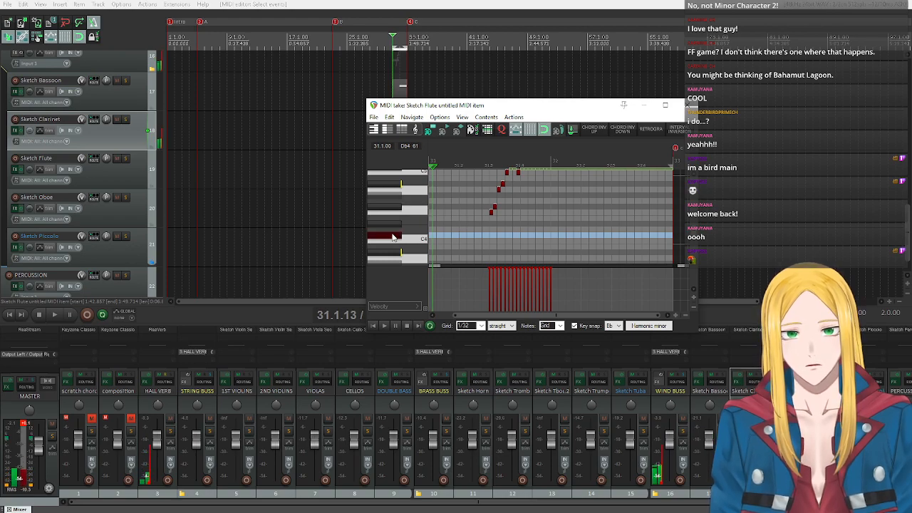
Lower all the copied clarinet notes together so the run starts on Db4, and play the passage from measure 31.
{"action": "key", "text": "ctrl+a"}
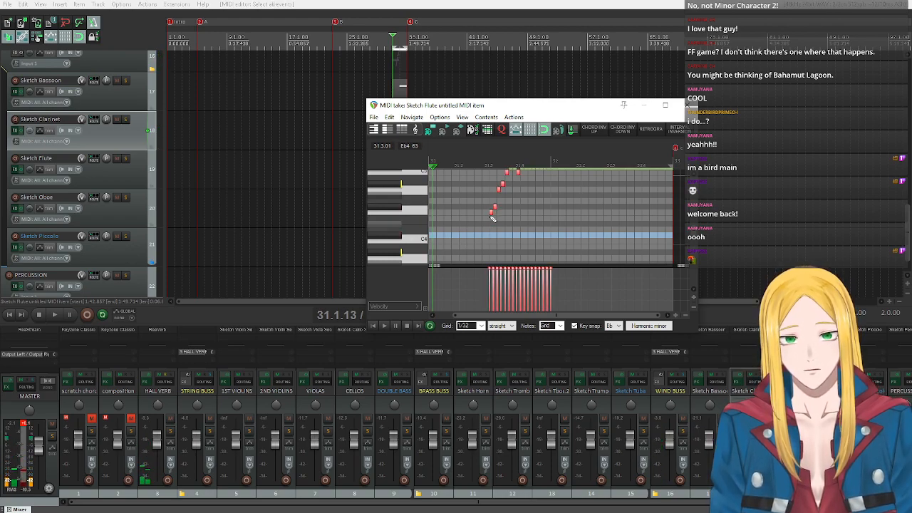
{"action": "left_click_drag", "start_coordinate": [491, 217], "coordinate": [491, 233]}
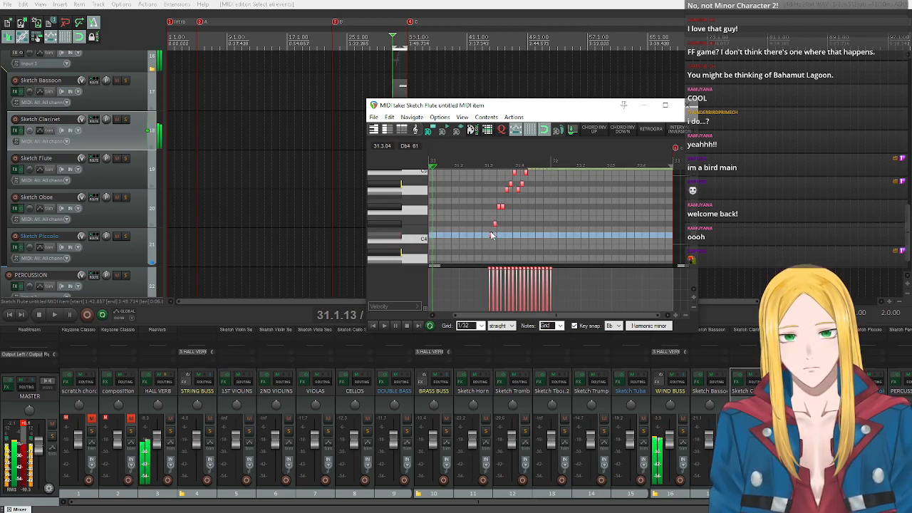
{"action": "scroll", "coordinate": [423, 230], "scroll_direction": "up", "scroll_amount": 5}
{"action": "left_click", "coordinate": [383, 326]}
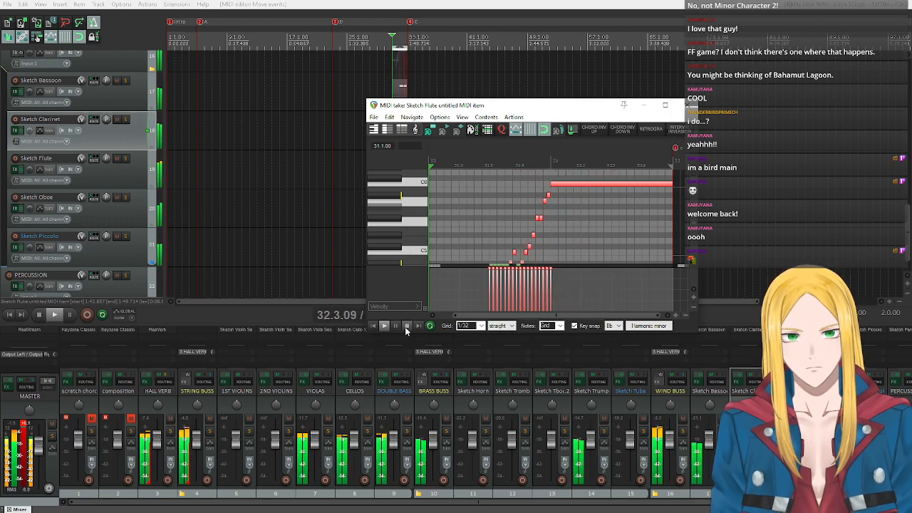
{"action": "left_click", "coordinate": [406, 328]}
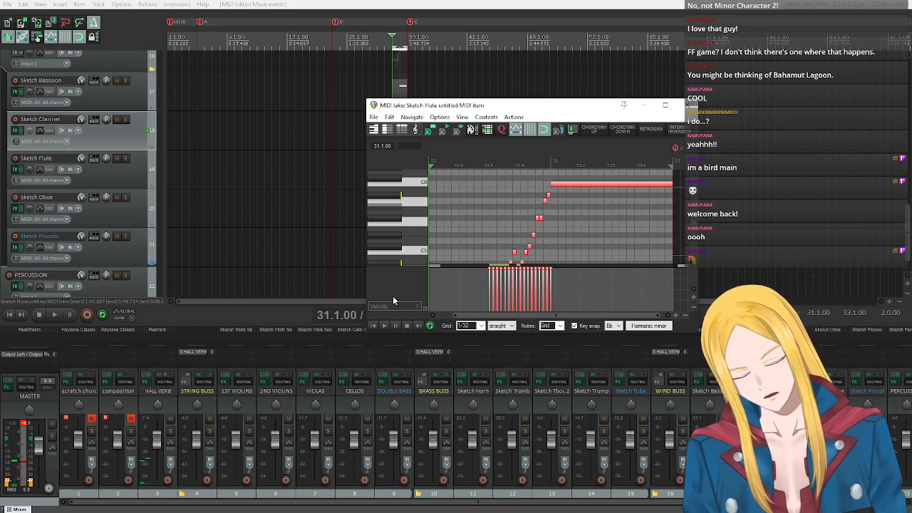
{"action": "left_click", "coordinate": [13, 429]}
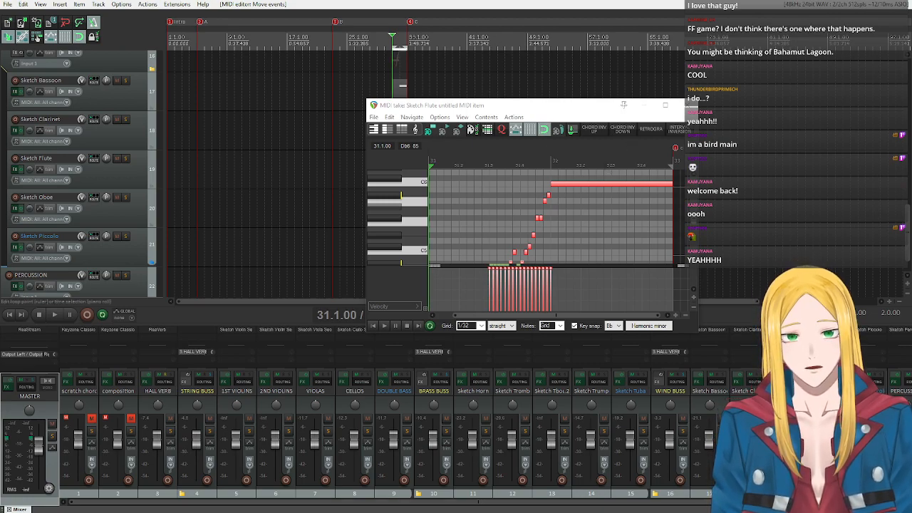
Invert the intervals of the selected clarinet notes to make a descending run, and play the passage from measure 31.
{"action": "left_click_drag", "start_coordinate": [563, 107], "coordinate": [468, 95]}
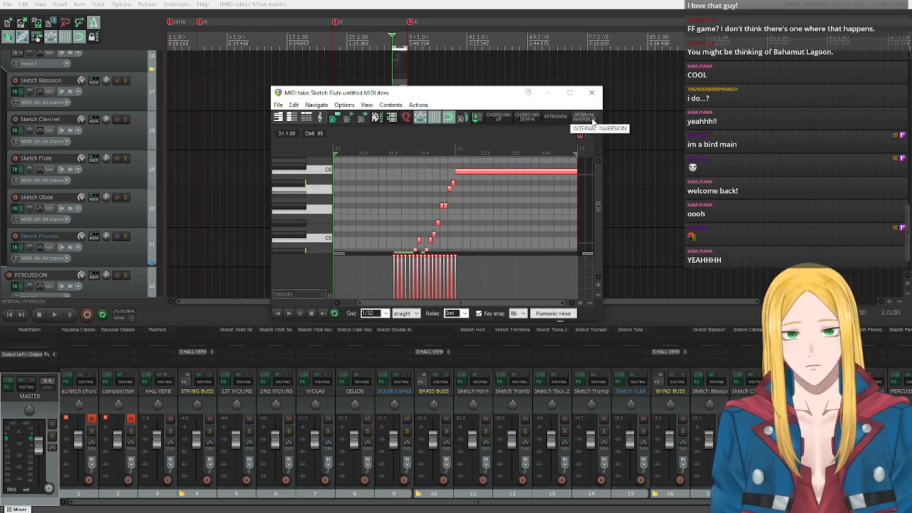
{"action": "left_click", "coordinate": [592, 120]}
{"action": "left_click", "coordinate": [277, 312]}
{"action": "left_click", "coordinate": [288, 313]}
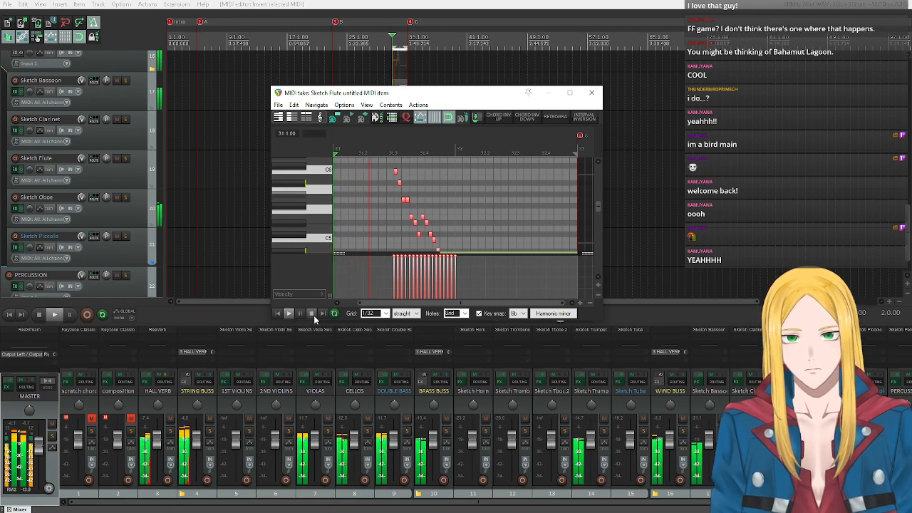
{"action": "left_click", "coordinate": [312, 313]}
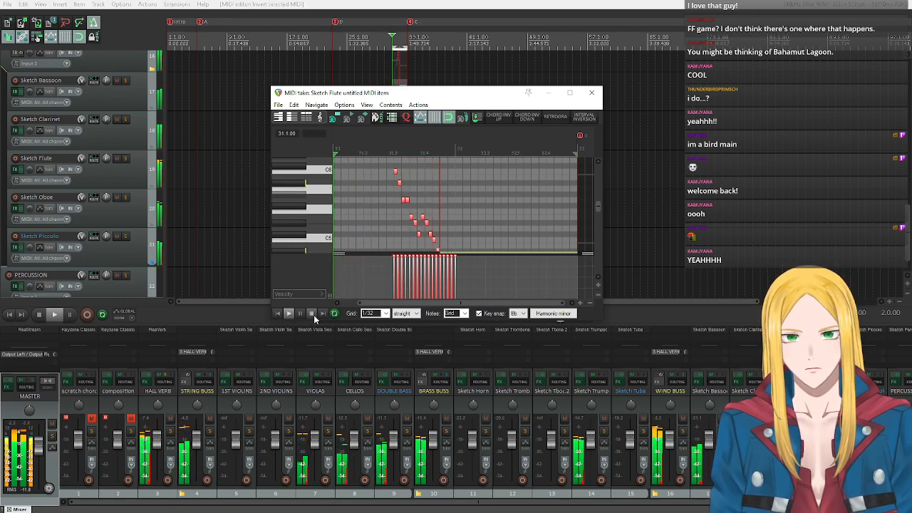
Audition C4 and Db4, lower the whole inverted line so its held note sits on Bb3, and play the passage.
{"action": "scroll", "coordinate": [321, 224], "scroll_direction": "down", "scroll_amount": 5}
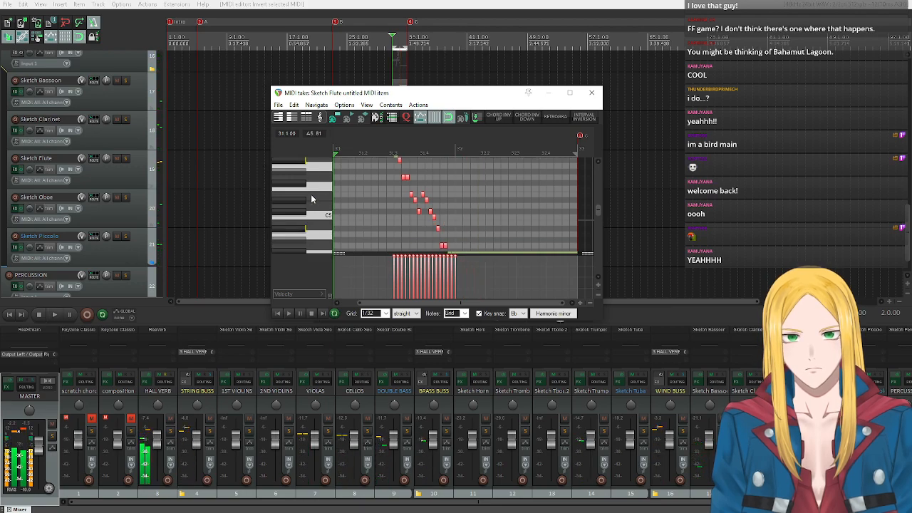
{"action": "left_click", "coordinate": [313, 235]}
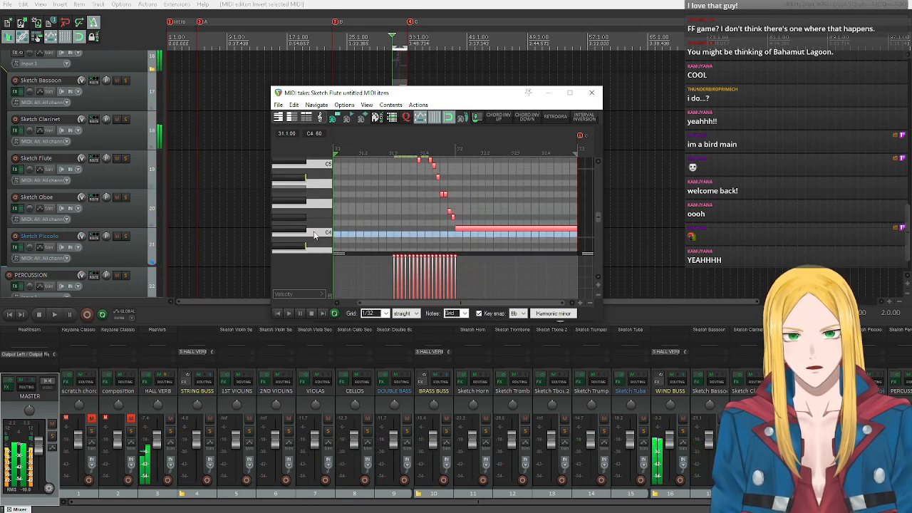
{"action": "left_click", "coordinate": [313, 235]}
{"action": "left_click", "coordinate": [300, 230]}
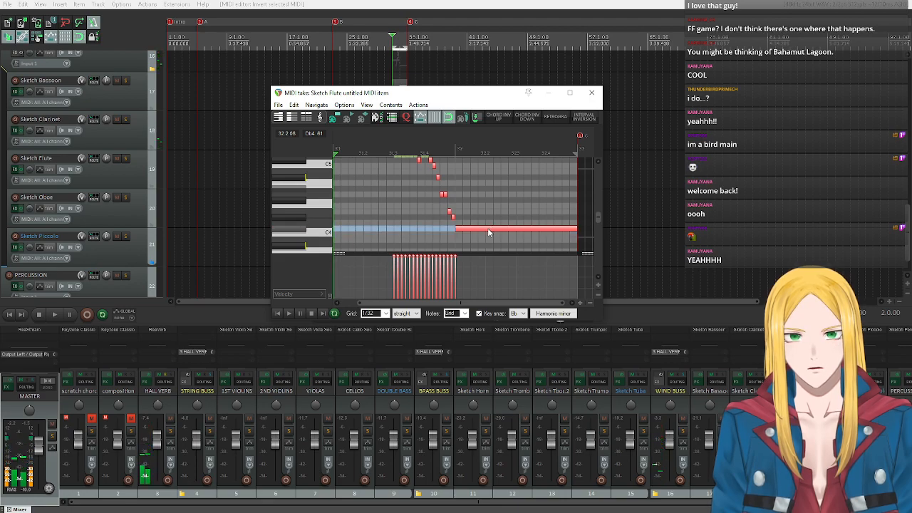
{"action": "left_click", "coordinate": [489, 232]}
{"action": "left_click_drag", "start_coordinate": [488, 232], "coordinate": [493, 249]}
{"action": "left_click", "coordinate": [289, 314]}
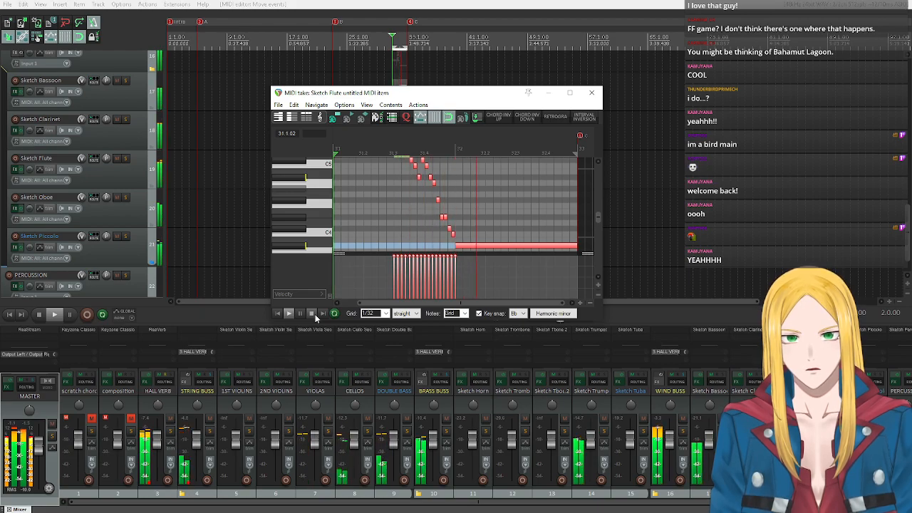
{"action": "left_click", "coordinate": [313, 314]}
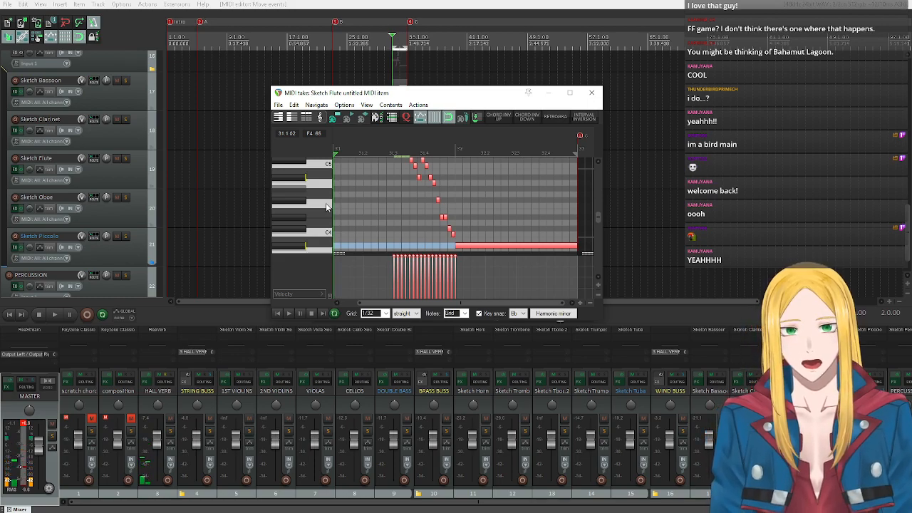
Audition the pitches around the repeated Eb5 notes and raise the first of the two to F5.
{"action": "scroll", "coordinate": [326, 206], "scroll_direction": "up", "scroll_amount": 5}
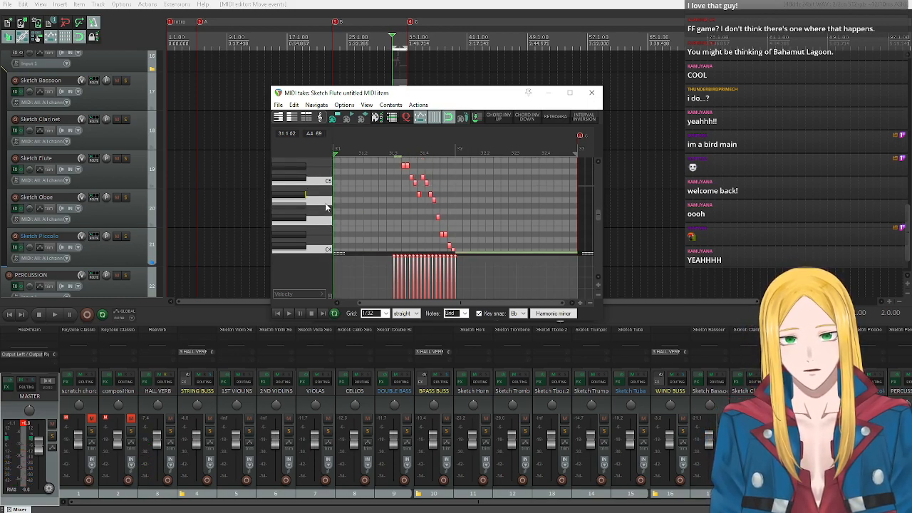
{"action": "scroll", "coordinate": [327, 207], "scroll_direction": "down", "scroll_amount": 3}
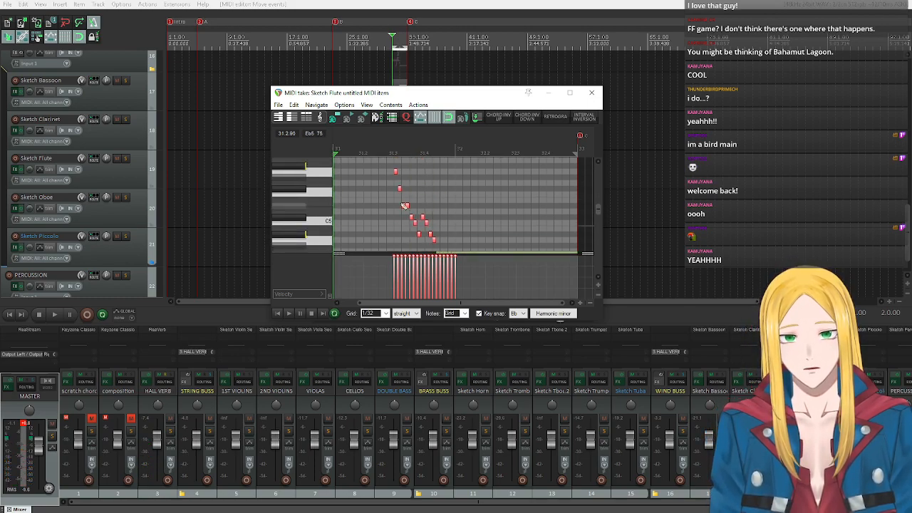
{"action": "left_click", "coordinate": [301, 207]}
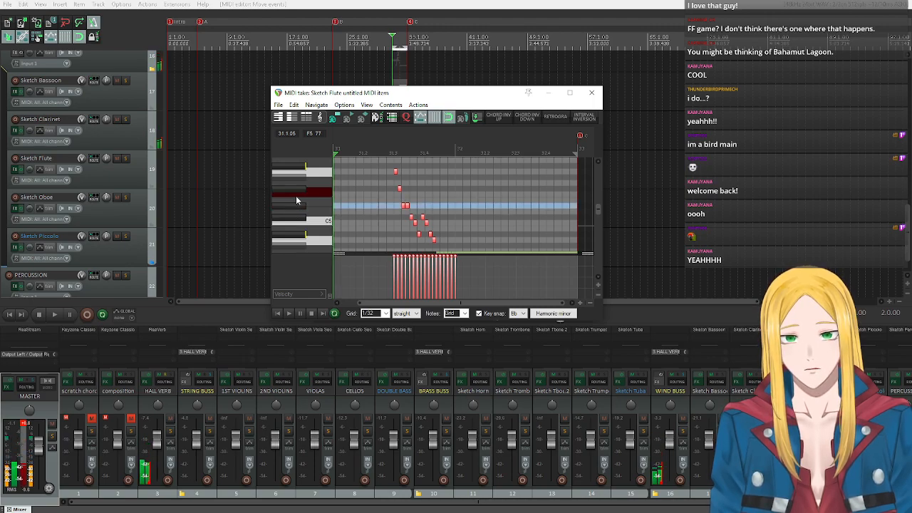
{"action": "left_click", "coordinate": [296, 192]}
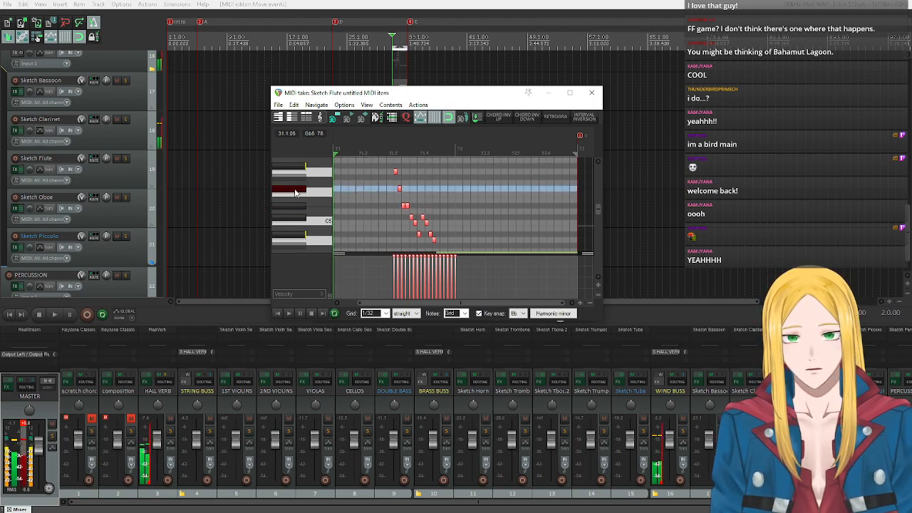
{"action": "left_click", "coordinate": [300, 206]}
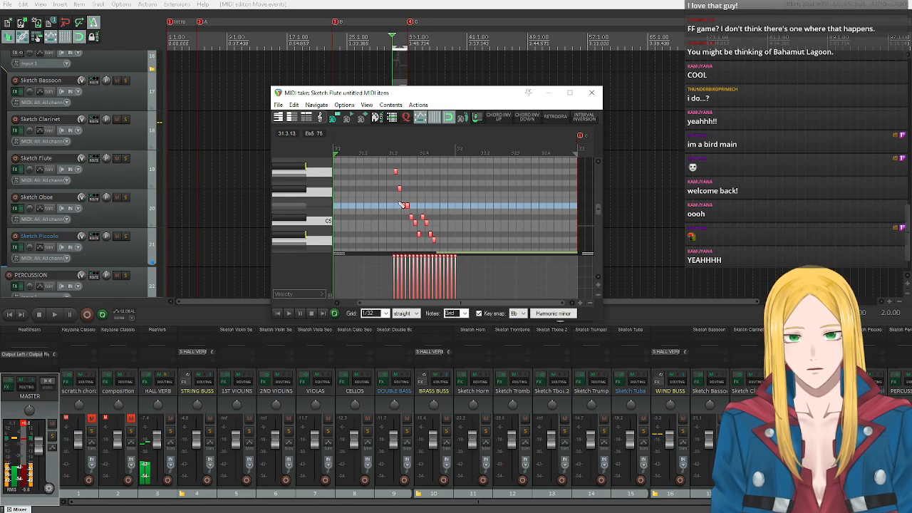
{"action": "left_click", "coordinate": [404, 205]}
{"action": "left_click_drag", "start_coordinate": [403, 205], "coordinate": [404, 195]}
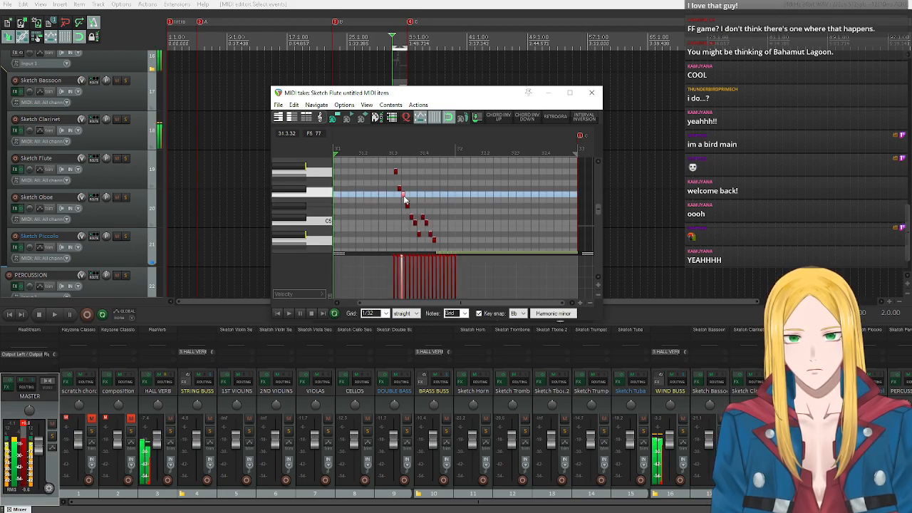
Raise the first of the two repeated Eb4 notes to F4 and play the passage with the full orchestra.
{"action": "scroll", "coordinate": [420, 205], "scroll_direction": "down", "scroll_amount": 4}
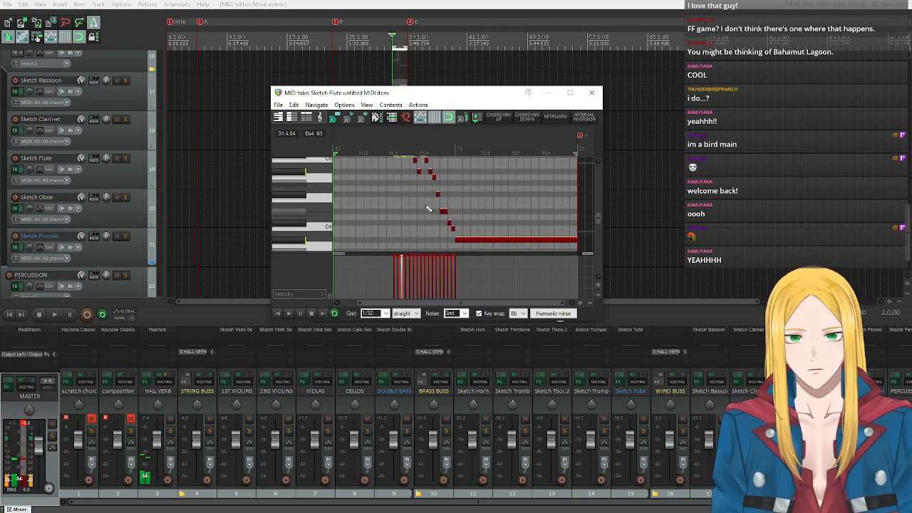
{"action": "left_click", "coordinate": [443, 212]}
{"action": "left_click_drag", "start_coordinate": [443, 213], "coordinate": [442, 202]}
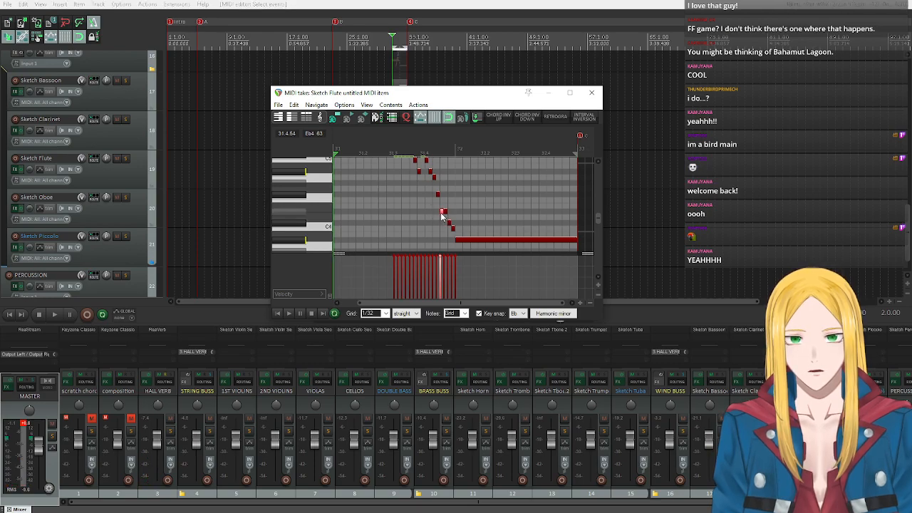
{"action": "left_click", "coordinate": [289, 313]}
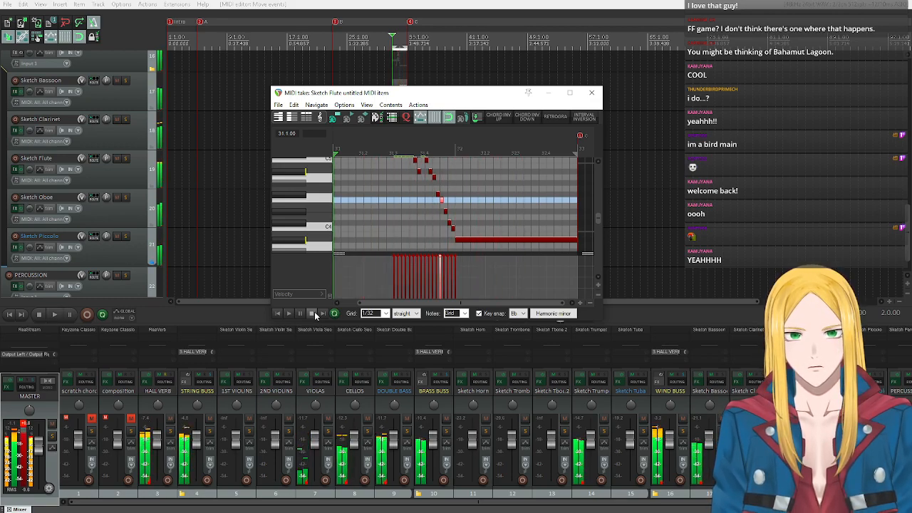
{"action": "left_click", "coordinate": [312, 315]}
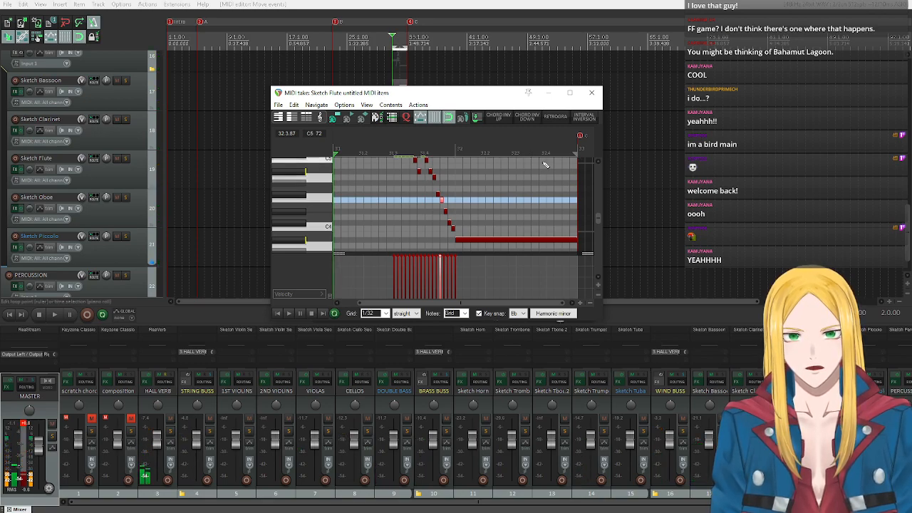
{"action": "left_click_drag", "start_coordinate": [478, 302], "coordinate": [481, 303]}
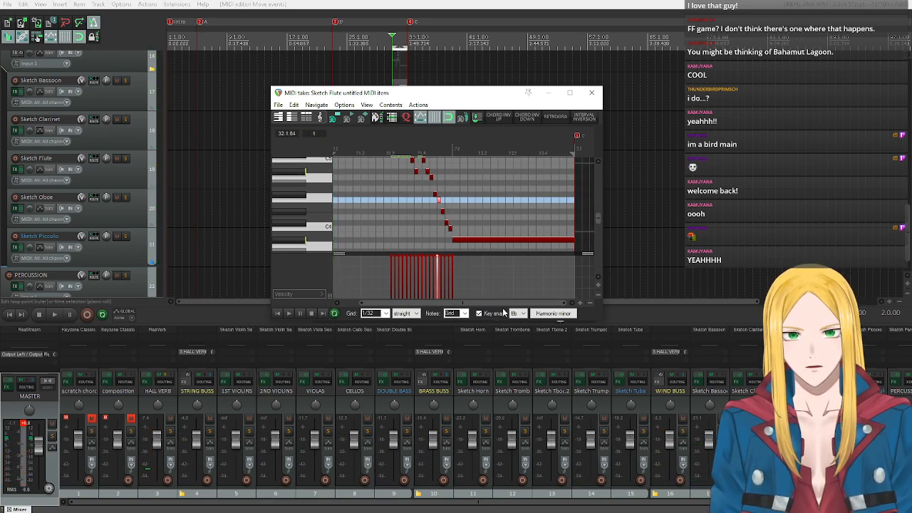
{"action": "left_click", "coordinate": [289, 313]}
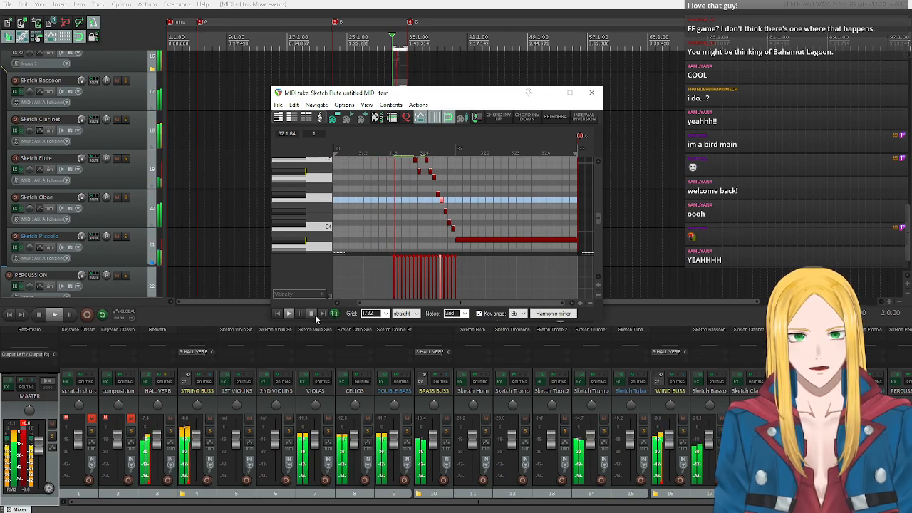
{"action": "left_click", "coordinate": [311, 314]}
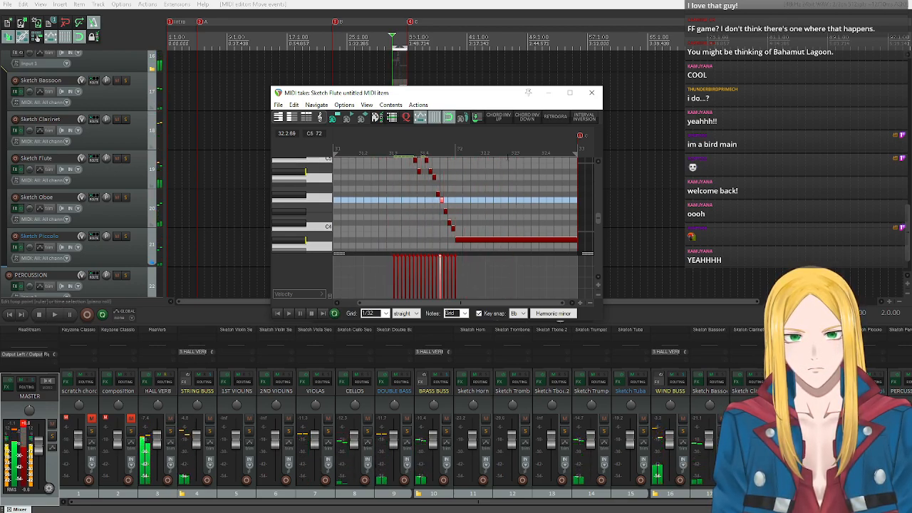
Undo a trial deletion of the held Bb3 note and split the note at beat 3 of measure 32.
{"action": "left_click", "coordinate": [514, 243]}
{"action": "key", "text": "Delete"}
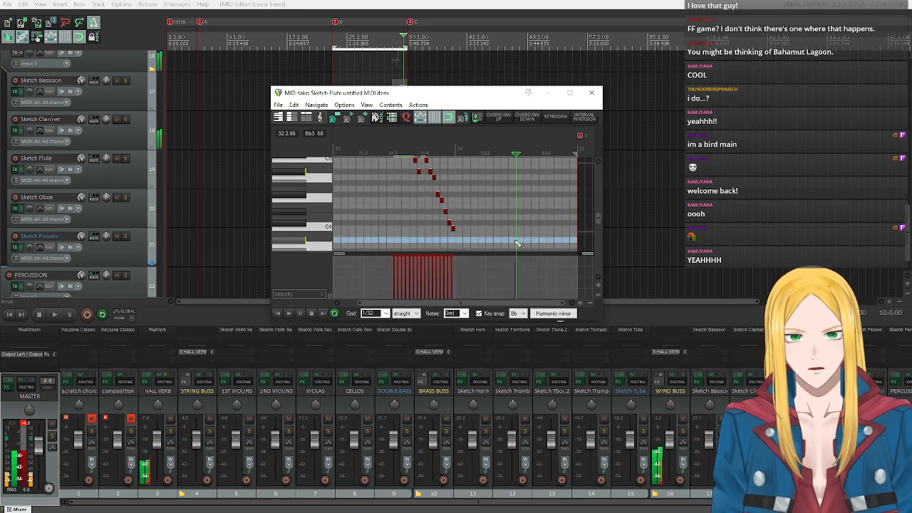
{"action": "key", "text": "ctrl+z"}
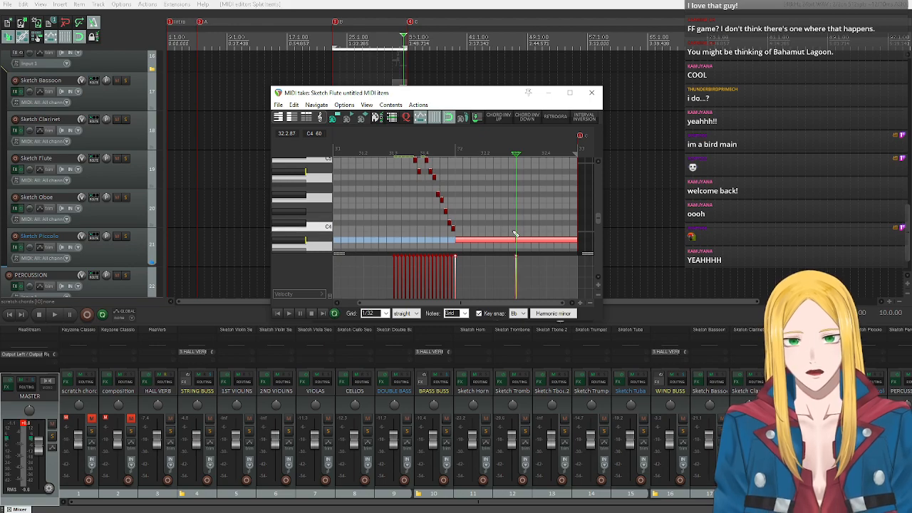
Audition a low pitch, lower the second half of the held Bb3 note to A3, and play the passage.
{"action": "scroll", "coordinate": [306, 231], "scroll_direction": "down", "scroll_amount": 1}
{"action": "left_click", "coordinate": [309, 229]}
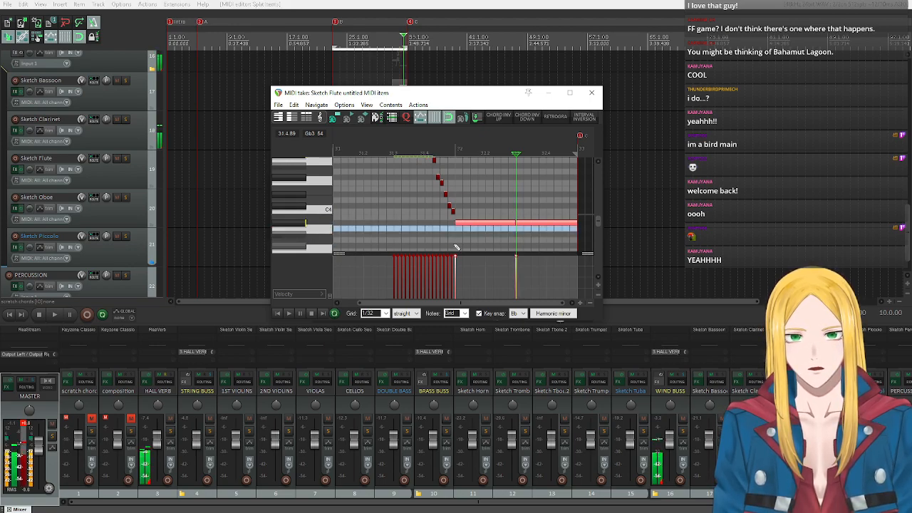
{"action": "left_click_drag", "start_coordinate": [533, 222], "coordinate": [532, 233]}
{"action": "left_click", "coordinate": [535, 223]}
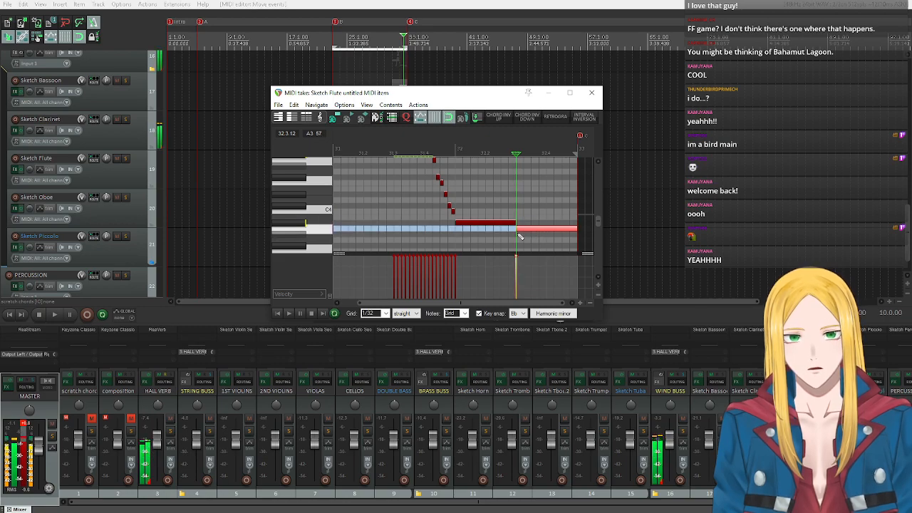
{"action": "left_click", "coordinate": [277, 314]}
{"action": "left_click", "coordinate": [288, 313]}
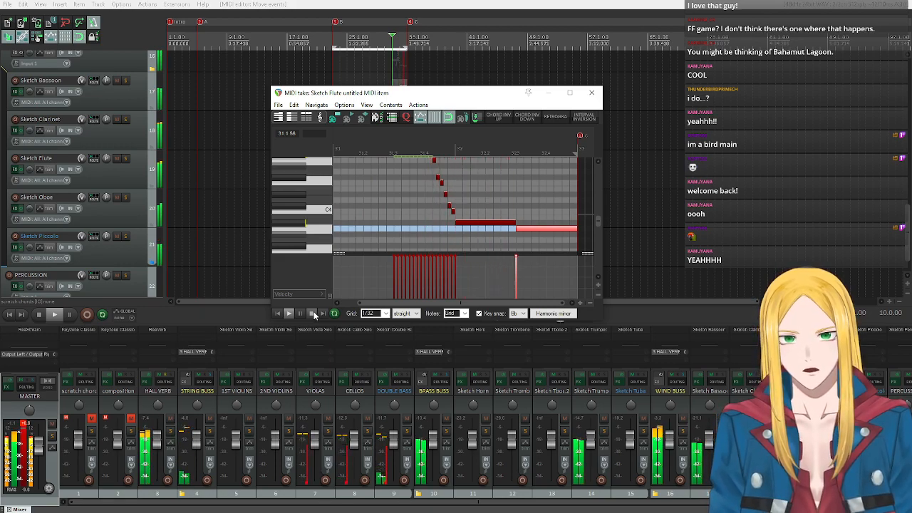
{"action": "left_click", "coordinate": [312, 314]}
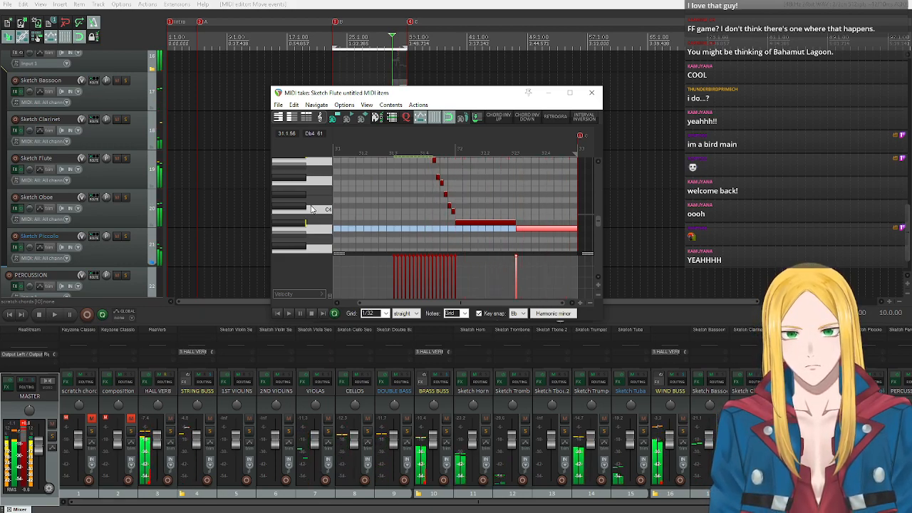
Audition Bb5, Gb5 and A5 against the opening notes of the descending clarinet run and play the passage.
{"action": "scroll", "coordinate": [316, 212], "scroll_direction": "up", "scroll_amount": 6}
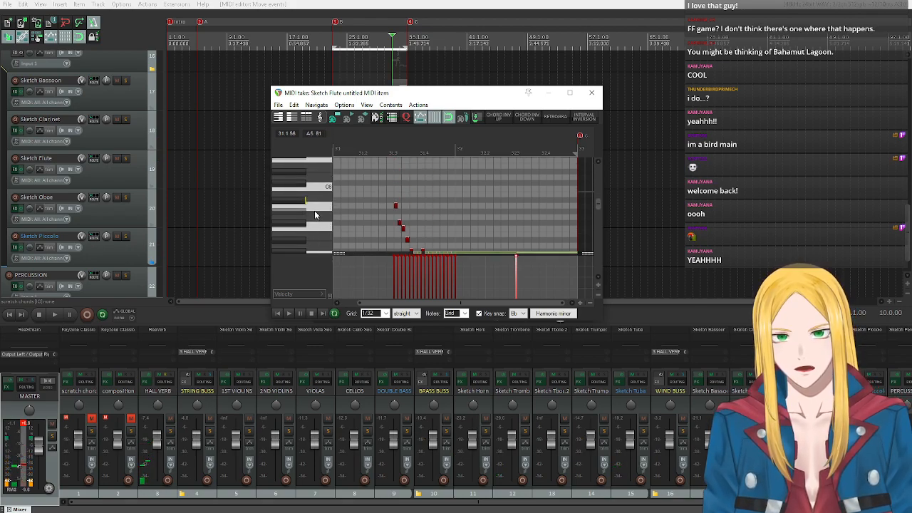
{"action": "left_click", "coordinate": [301, 190]}
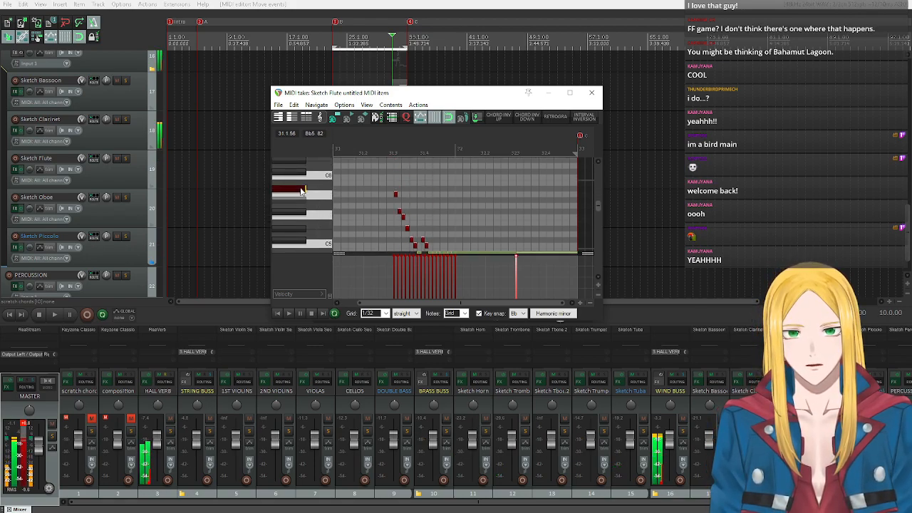
{"action": "left_click", "coordinate": [295, 211]}
{"action": "left_click", "coordinate": [301, 193]}
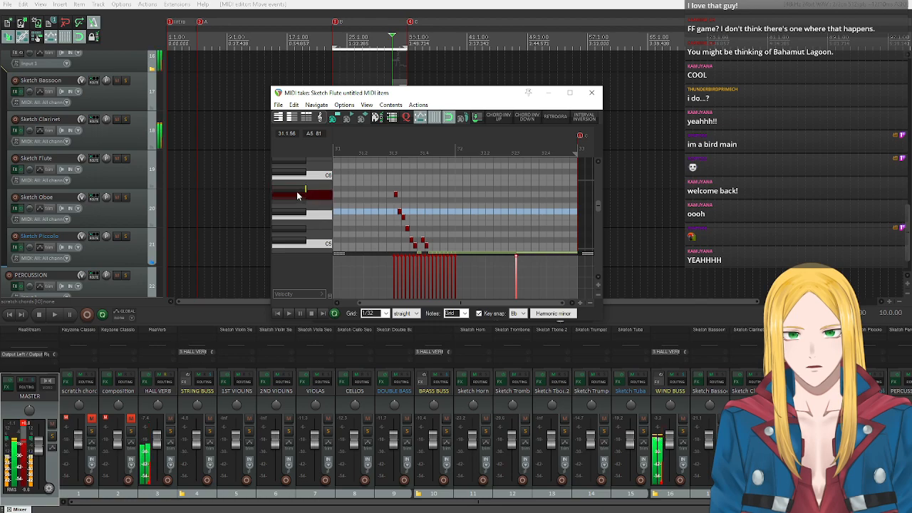
{"action": "left_click", "coordinate": [305, 209]}
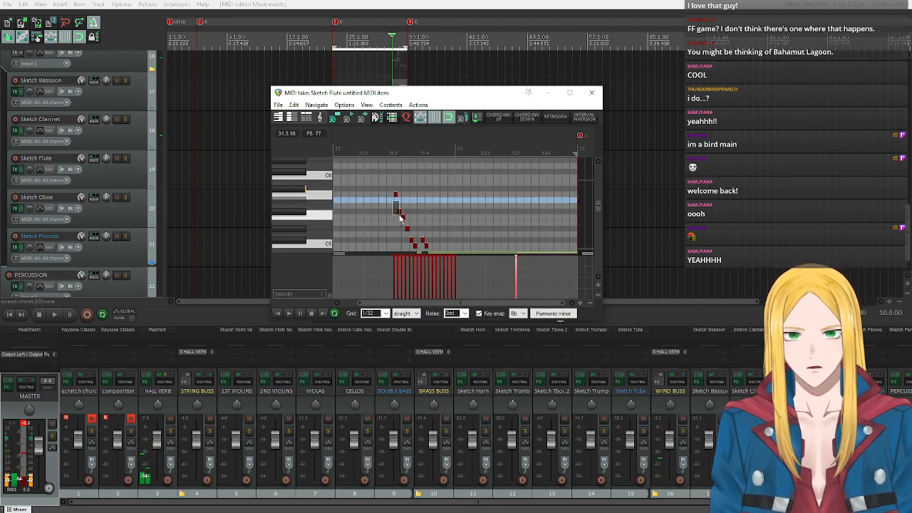
{"action": "mouse_move", "coordinate": [399, 212]}
{"action": "left_mouse_down"}
{"action": "mouse_move", "coordinate": [398, 199]}
{"action": "mouse_move", "coordinate": [399, 209]}
{"action": "left_mouse_up"}
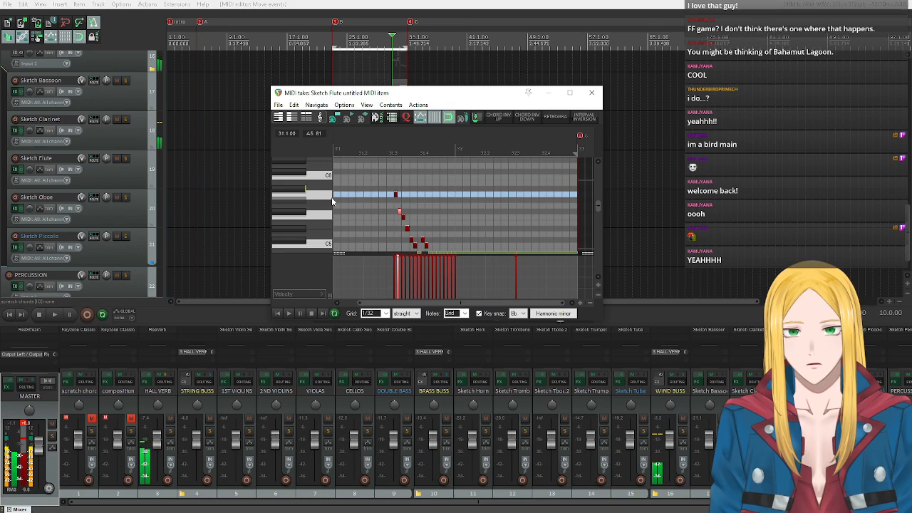
{"action": "scroll", "coordinate": [352, 203], "scroll_direction": "down", "scroll_amount": 5}
{"action": "scroll", "coordinate": [353, 204], "scroll_direction": "up", "scroll_amount": 5}
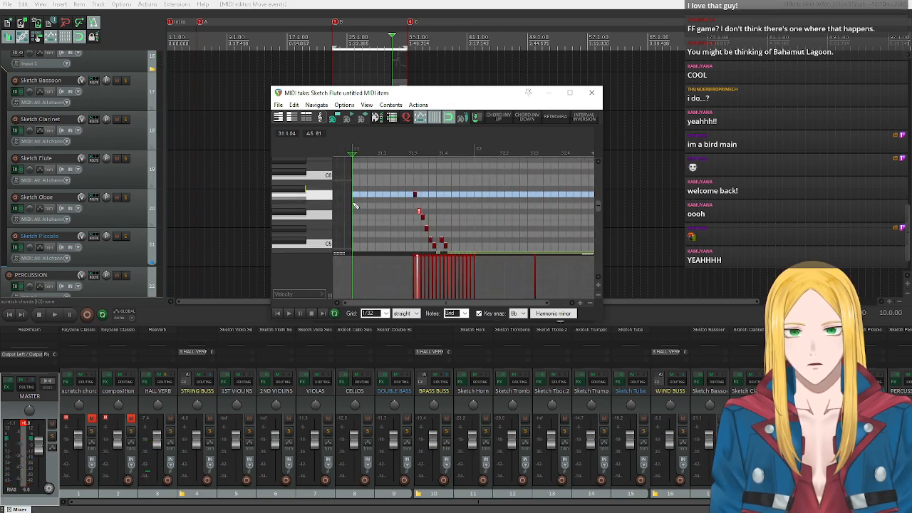
{"action": "left_click", "coordinate": [288, 313]}
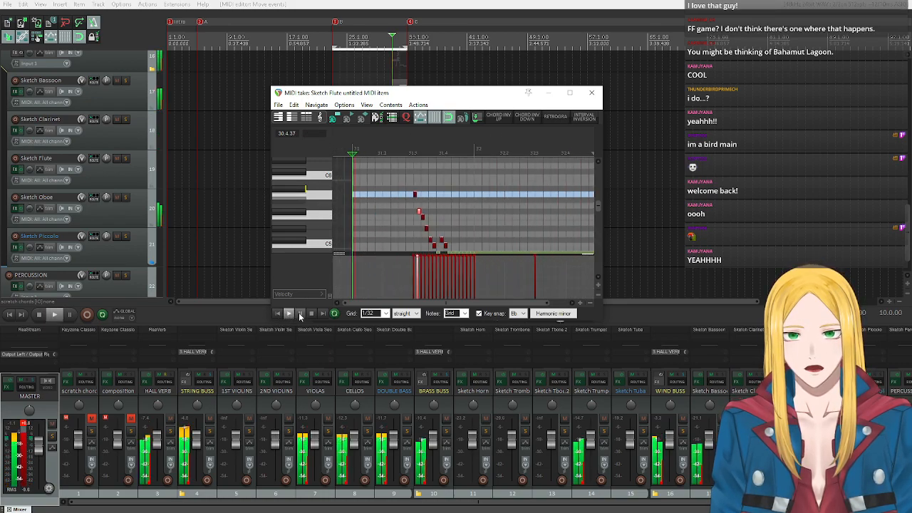
{"action": "scroll", "coordinate": [298, 245], "scroll_direction": "down", "scroll_amount": 4}
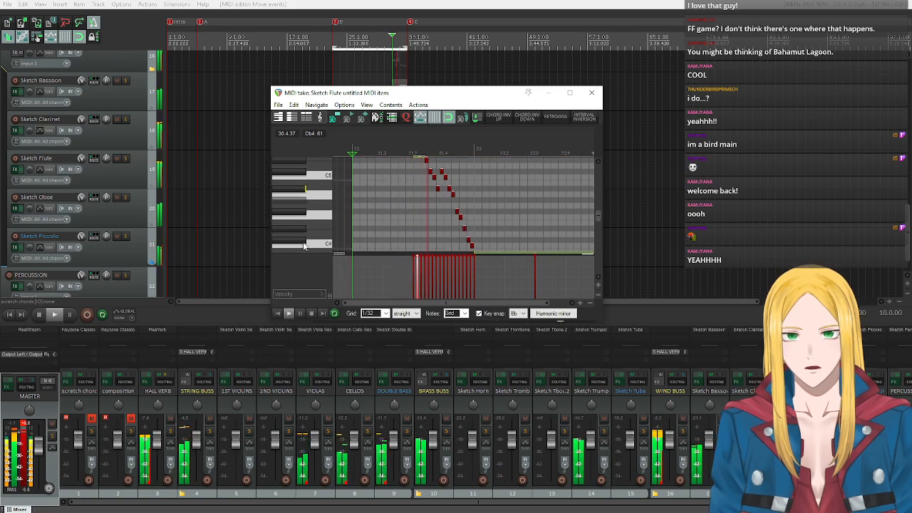
{"action": "left_click", "coordinate": [306, 314]}
Raise the first seven notes of the descending clarinet run by one scale step so the run starts on Bb5.
{"action": "scroll", "coordinate": [376, 206], "scroll_direction": "up", "scroll_amount": 4}
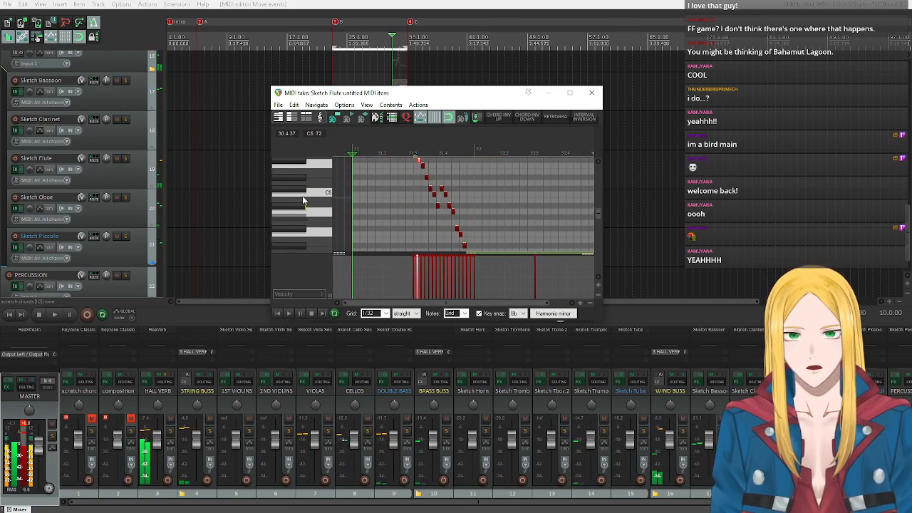
{"action": "left_click_drag", "start_coordinate": [403, 161], "coordinate": [438, 197]}
{"action": "scroll", "coordinate": [321, 186], "scroll_direction": "up", "scroll_amount": 1}
{"action": "scroll", "coordinate": [322, 188], "scroll_direction": "up", "scroll_amount": 3}
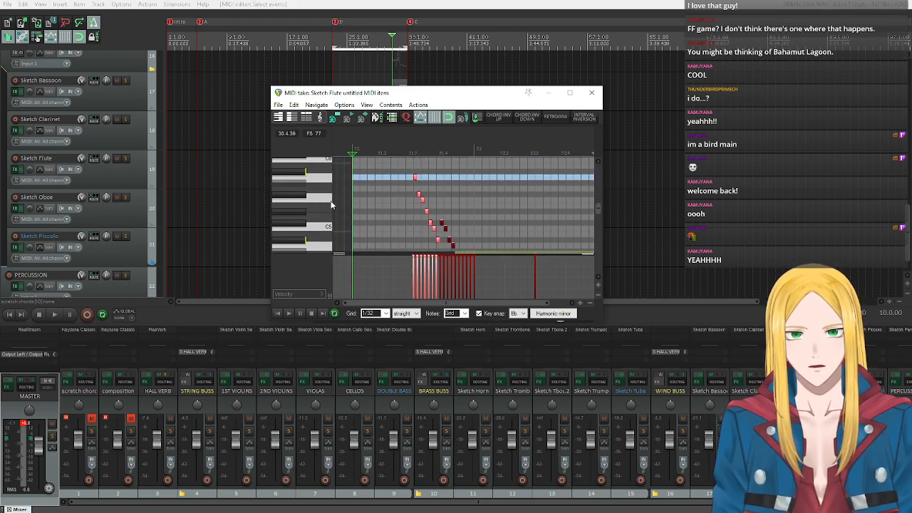
{"action": "left_click_drag", "start_coordinate": [415, 183], "coordinate": [419, 177]}
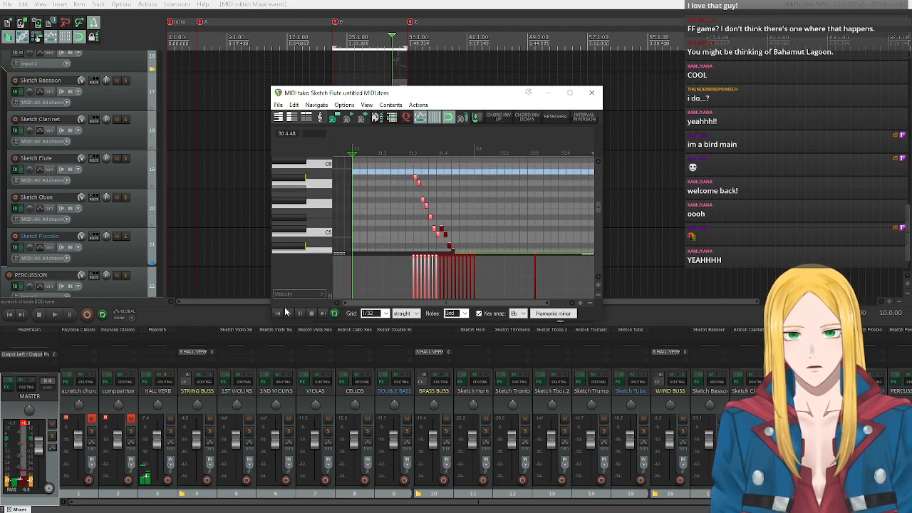
Play the passage with the full orchestra, checking the run down to its held notes, and close the MIDI editor.
{"action": "left_click", "coordinate": [287, 314]}
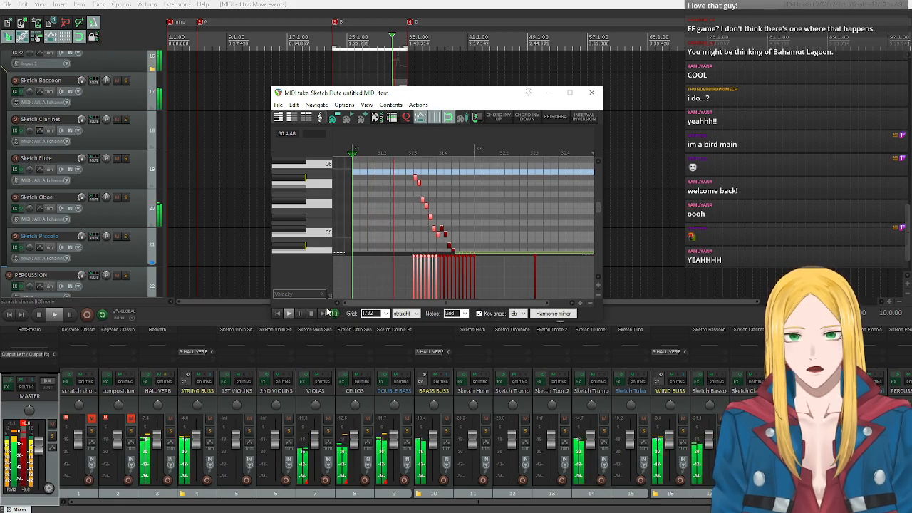
{"action": "scroll", "coordinate": [307, 243], "scroll_direction": "down", "scroll_amount": 5}
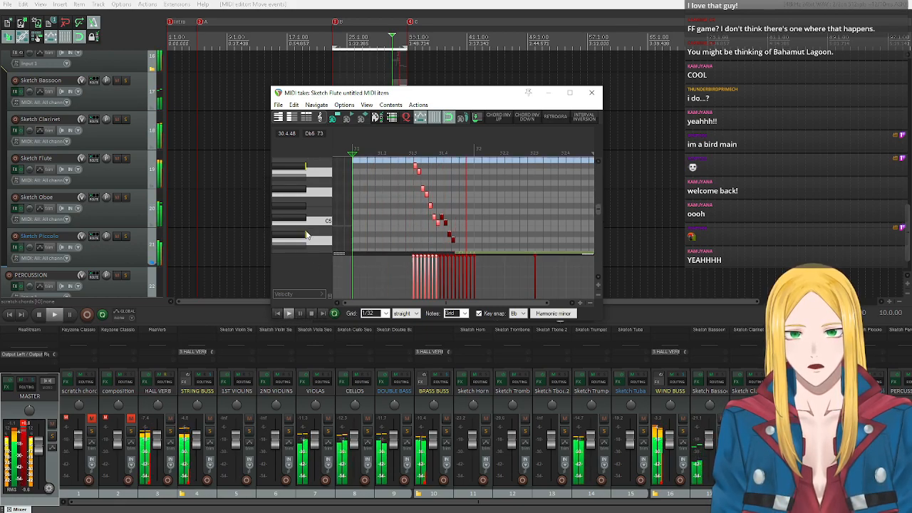
{"action": "scroll", "coordinate": [308, 242], "scroll_direction": "down", "scroll_amount": 2}
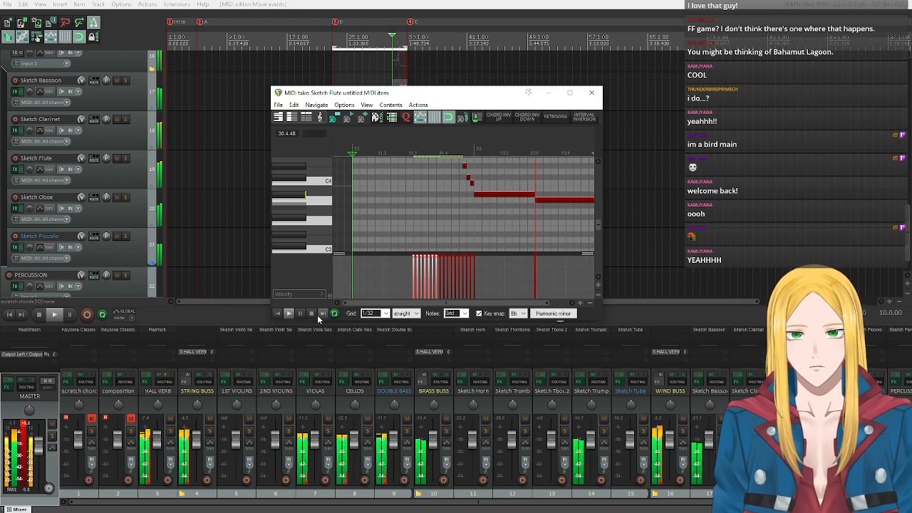
{"action": "left_click", "coordinate": [312, 314]}
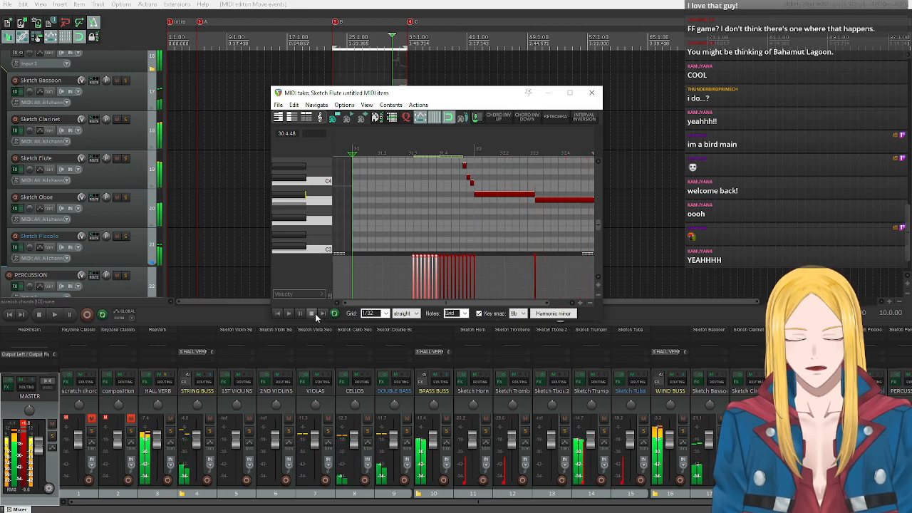
{"action": "left_click", "coordinate": [591, 93]}
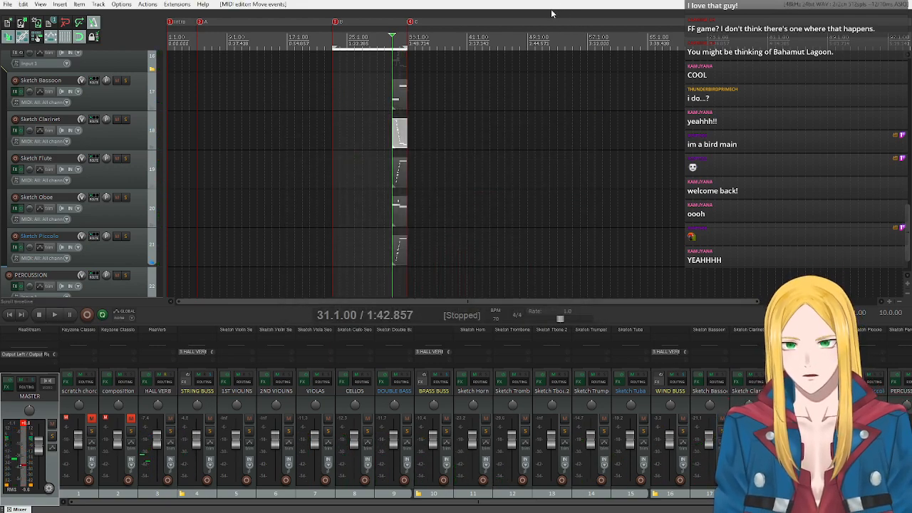
Clear the loop and time selection and return the playhead to the start of the project.
{"action": "key", "text": "Escape"}
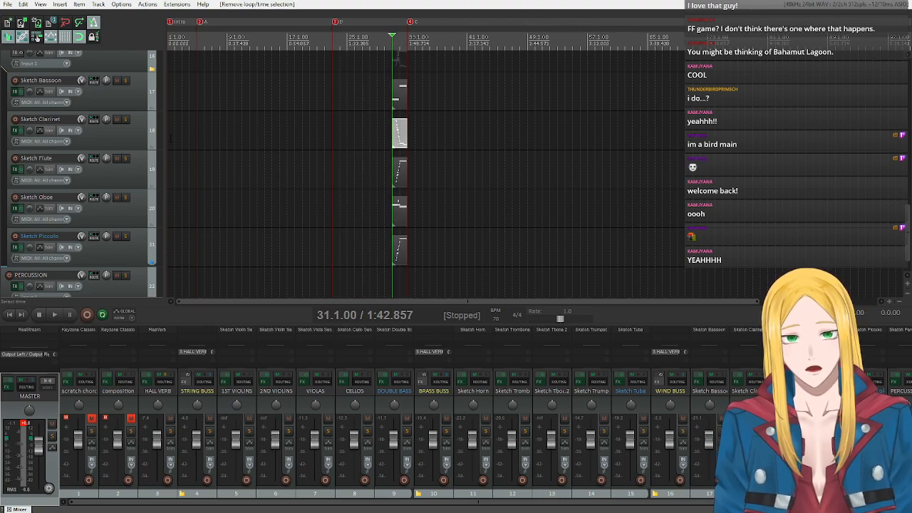
{"action": "scroll", "coordinate": [77, 219], "scroll_direction": "up", "scroll_amount": 10}
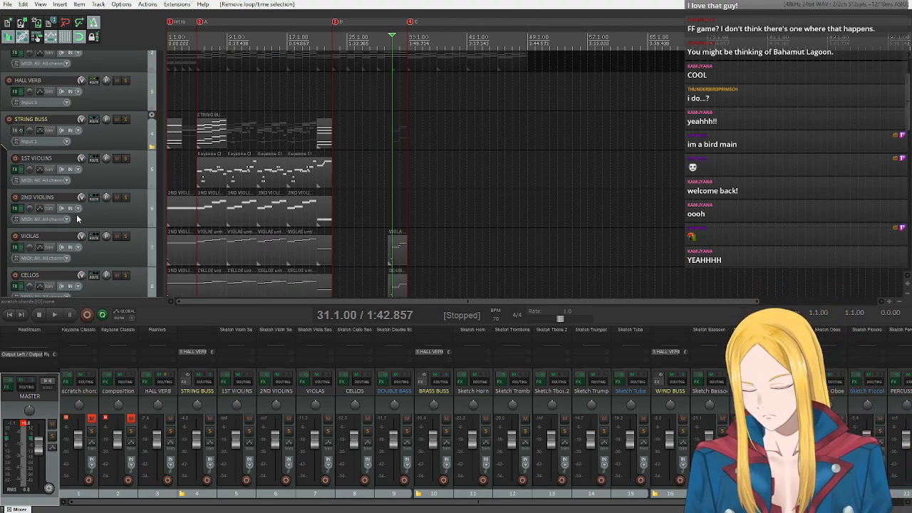
{"action": "scroll", "coordinate": [107, 218], "scroll_direction": "up", "scroll_amount": 1}
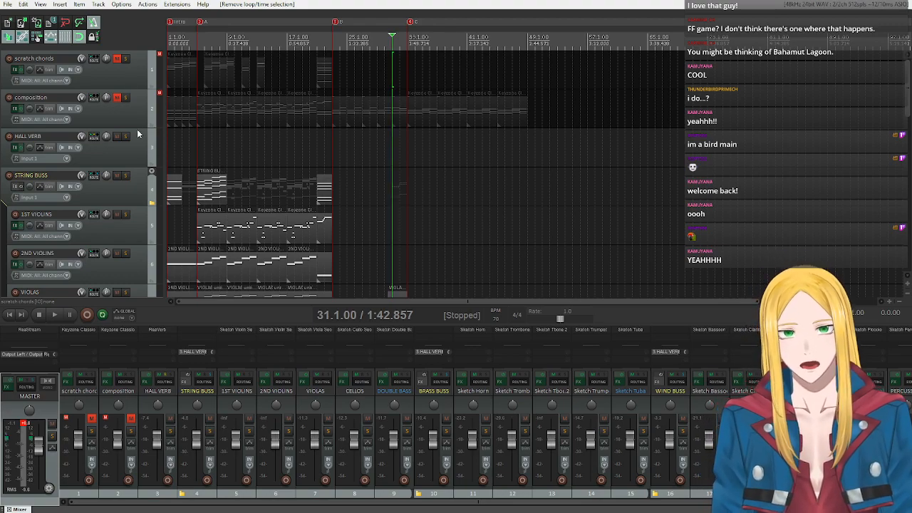
{"action": "left_click", "coordinate": [9, 314]}
{"action": "scroll", "coordinate": [134, 105], "scroll_direction": "down", "scroll_amount": 5}
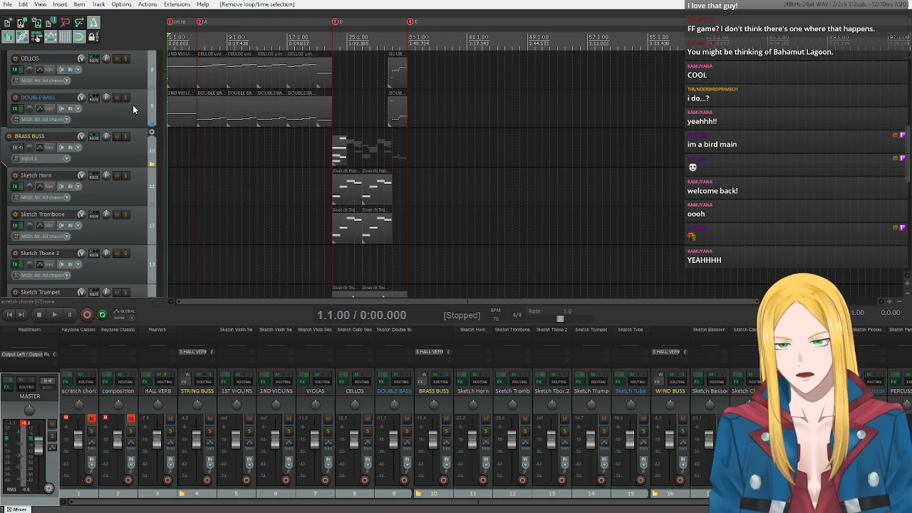
{"action": "scroll", "coordinate": [118, 121], "scroll_direction": "down", "scroll_amount": 6}
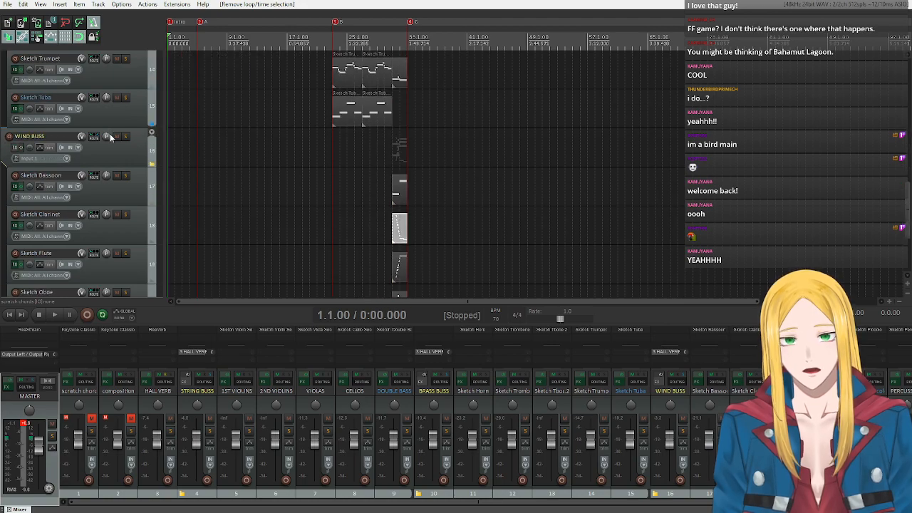
{"action": "scroll", "coordinate": [105, 145], "scroll_direction": "up", "scroll_amount": 12}
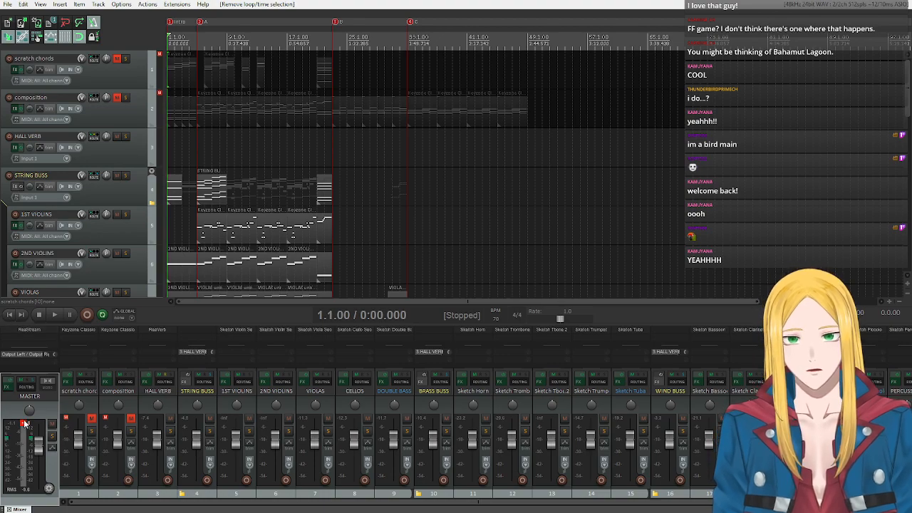
{"action": "scroll", "coordinate": [107, 181], "scroll_direction": "down", "scroll_amount": 4}
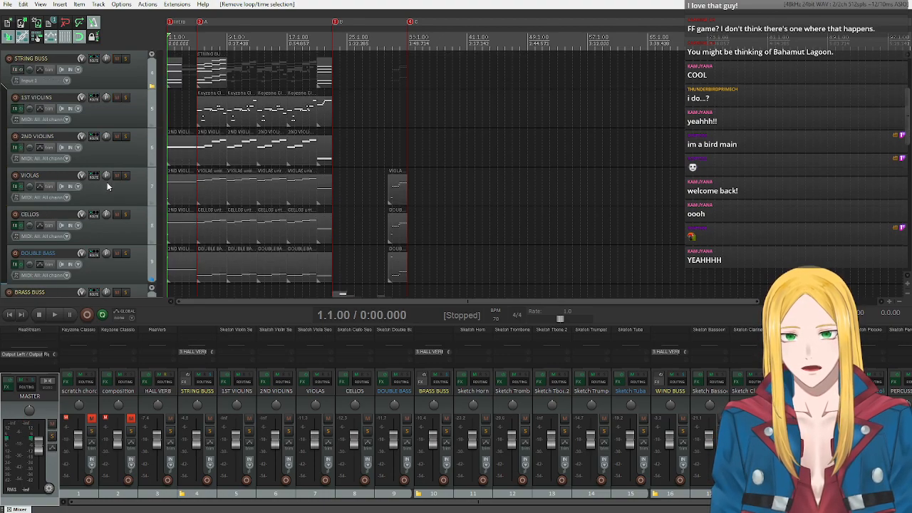
Play the whole arrangement from the beginning up to section C, following the string, brass and wind tracks.
{"action": "left_click", "coordinate": [54, 314]}
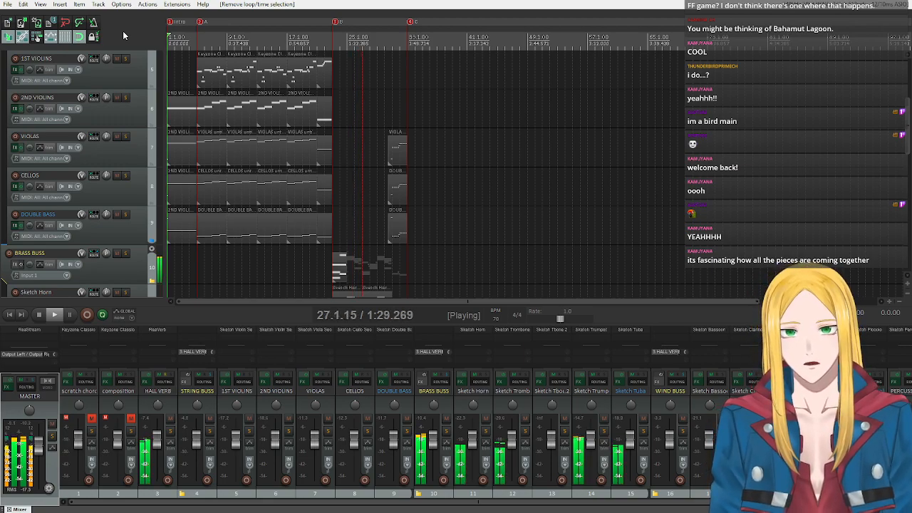
{"action": "scroll", "coordinate": [121, 163], "scroll_direction": "down", "scroll_amount": 10}
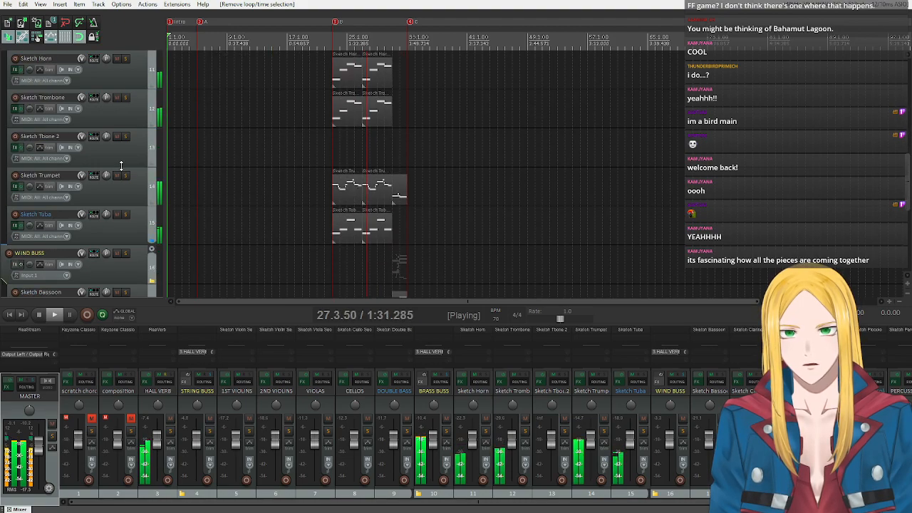
{"action": "scroll", "coordinate": [121, 168], "scroll_direction": "up", "scroll_amount": 10}
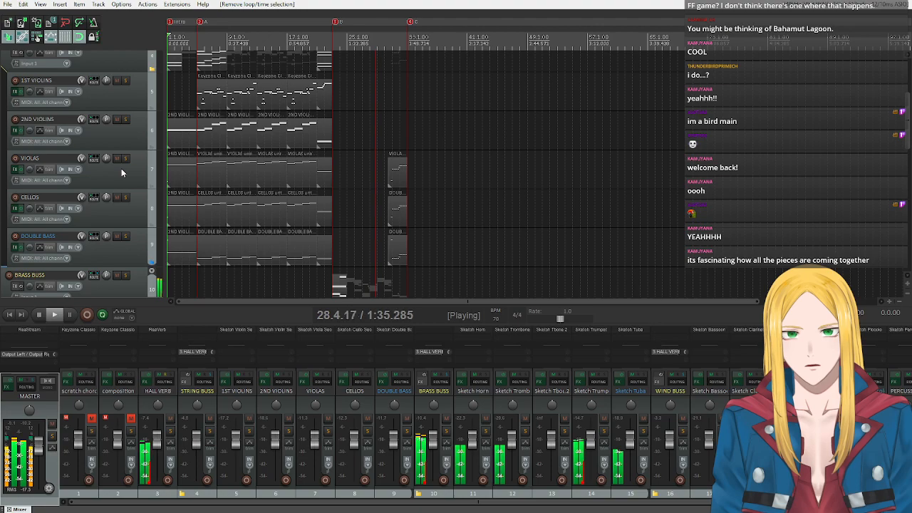
{"action": "scroll", "coordinate": [121, 171], "scroll_direction": "up", "scroll_amount": 4}
{"action": "scroll", "coordinate": [119, 180], "scroll_direction": "down", "scroll_amount": 2}
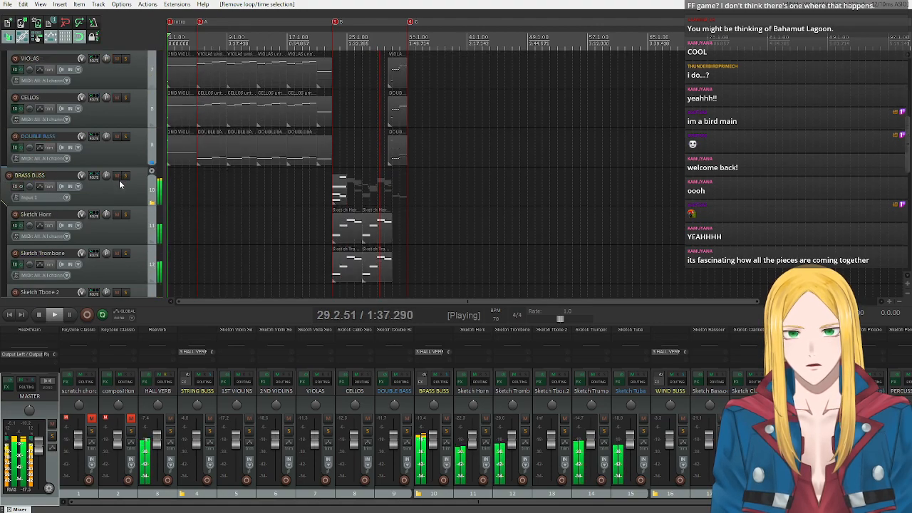
{"action": "scroll", "coordinate": [119, 179], "scroll_direction": "down", "scroll_amount": 1}
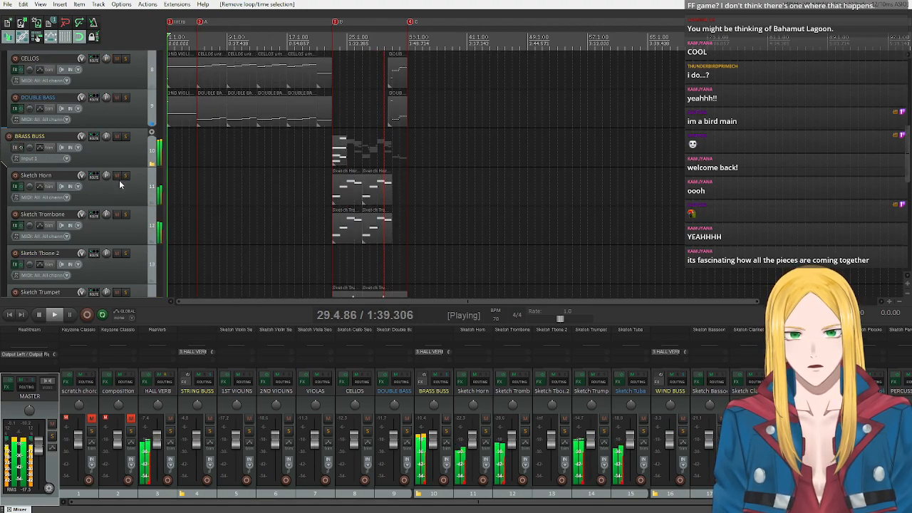
{"action": "scroll", "coordinate": [107, 195], "scroll_direction": "down", "scroll_amount": 2}
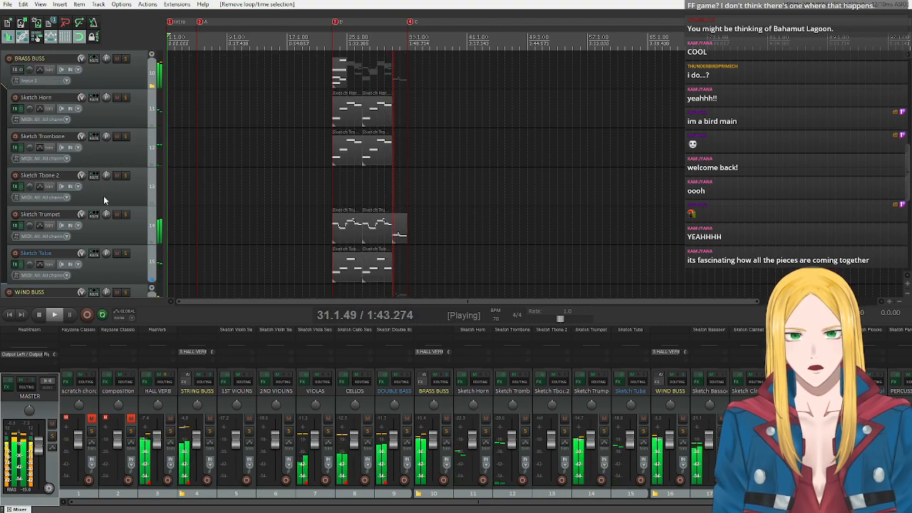
{"action": "scroll", "coordinate": [103, 195], "scroll_direction": "down", "scroll_amount": 1}
{"action": "scroll", "coordinate": [103, 196], "scroll_direction": "down", "scroll_amount": 3}
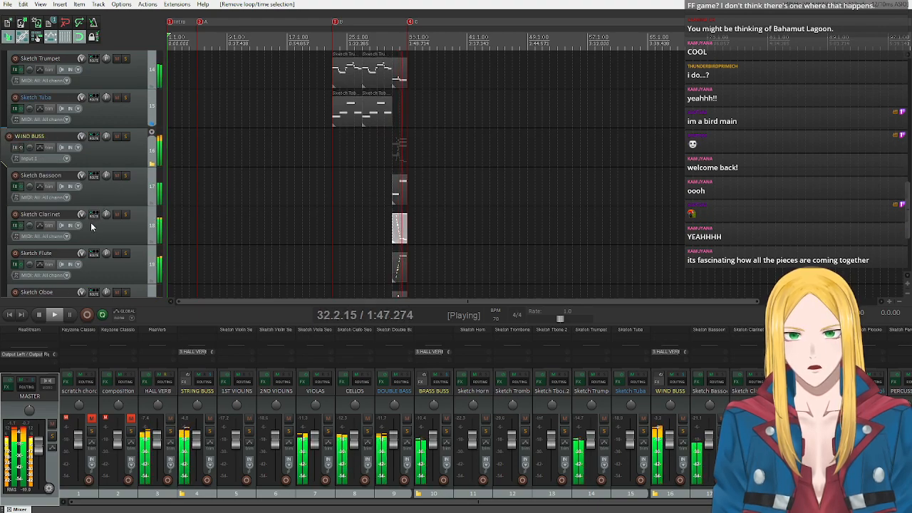
{"action": "scroll", "coordinate": [104, 203], "scroll_direction": "down", "scroll_amount": 1}
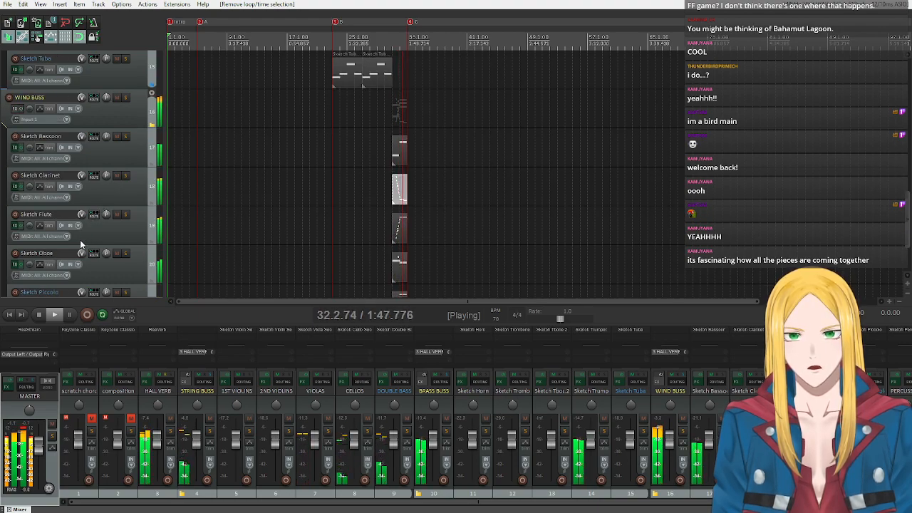
{"action": "left_click", "coordinate": [40, 315]}
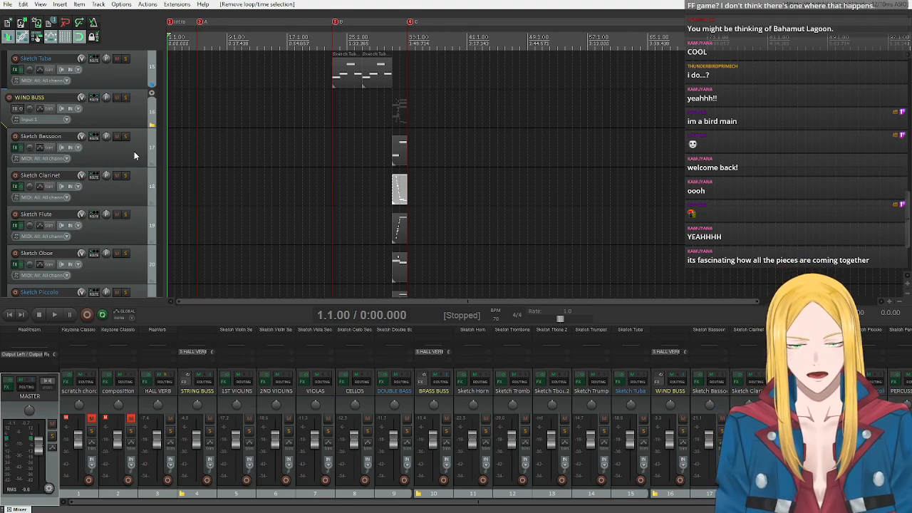
{"action": "scroll", "coordinate": [104, 178], "scroll_direction": "up", "scroll_amount": 15}
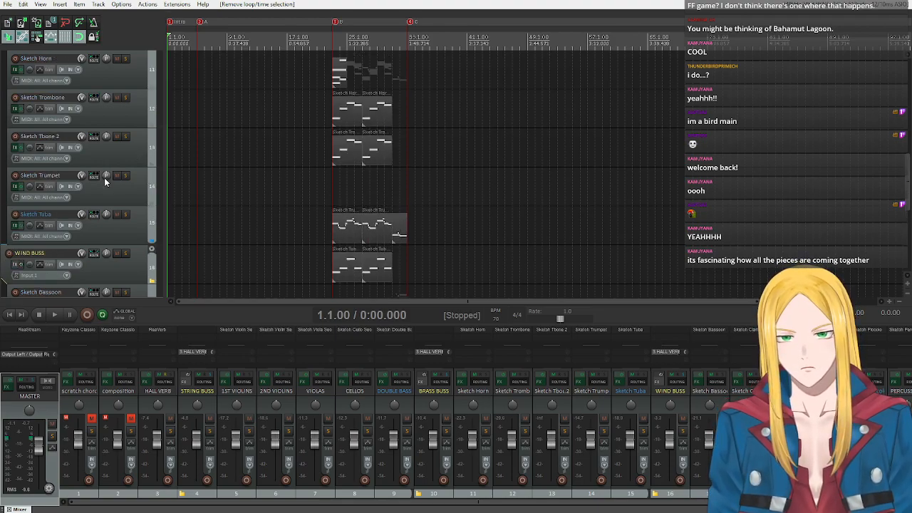